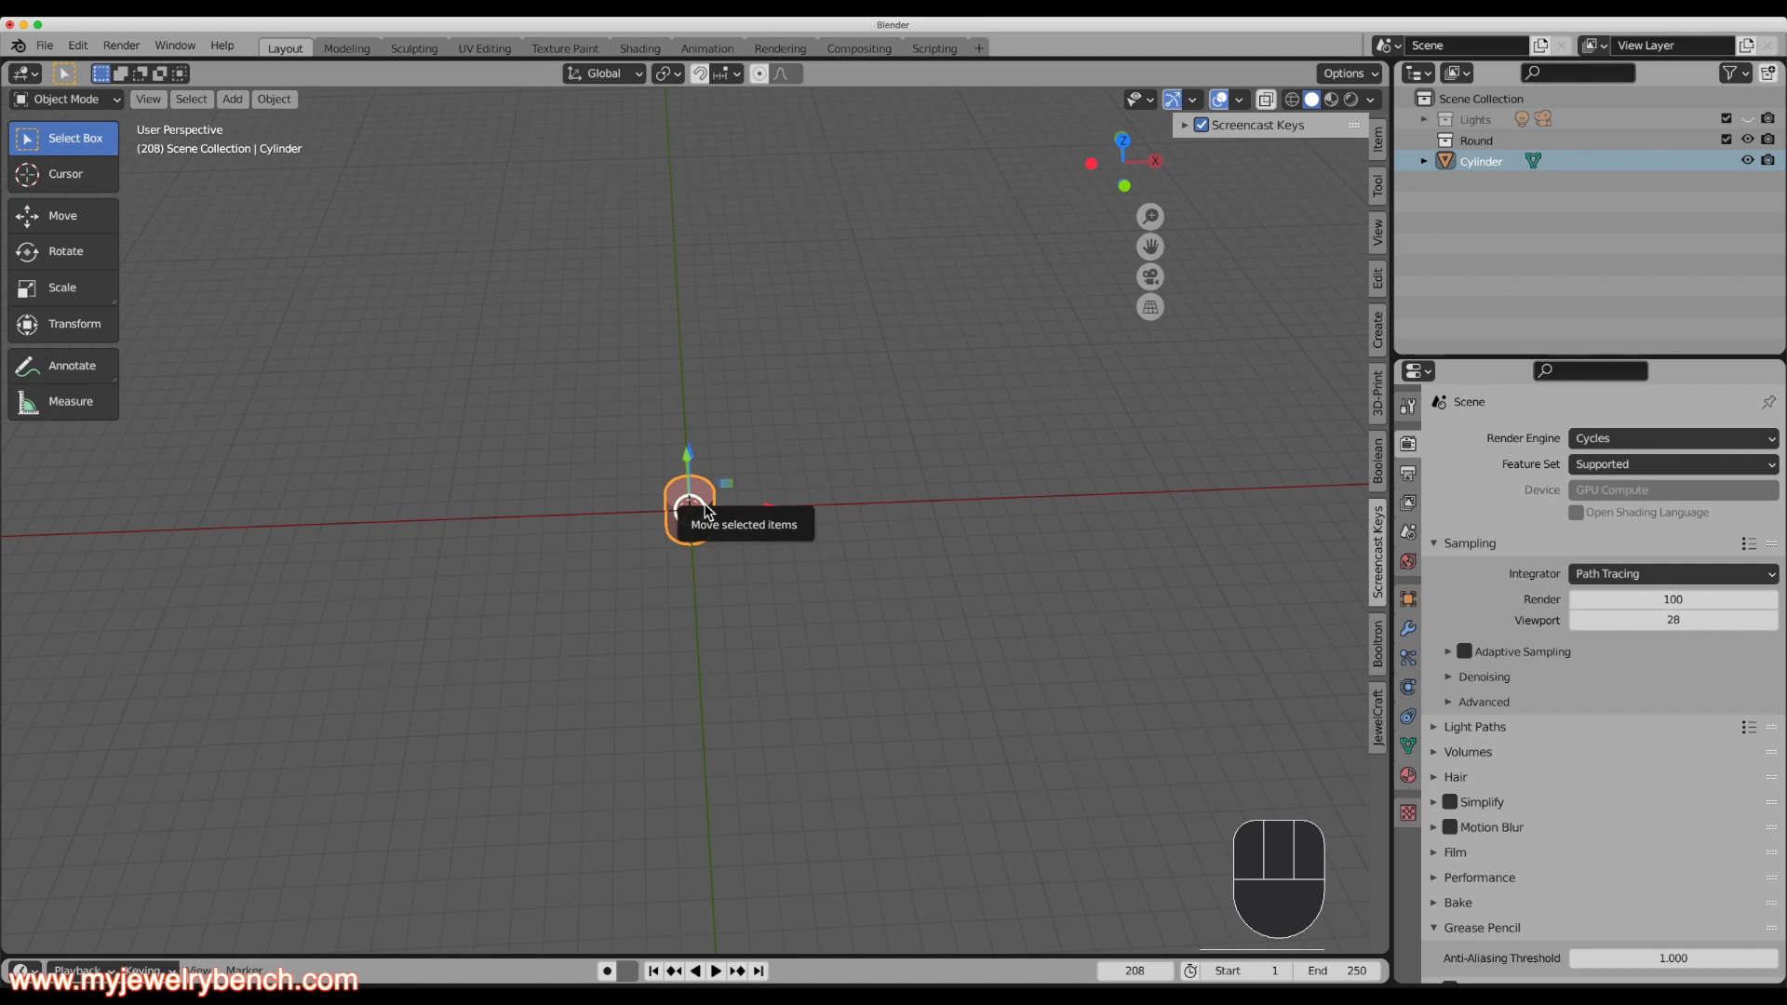
Rotate the cylinder 90° about the global X axis and set its dimensions to X 23 mm, Y 23 mm and Z 5 mm.
type("rx90")
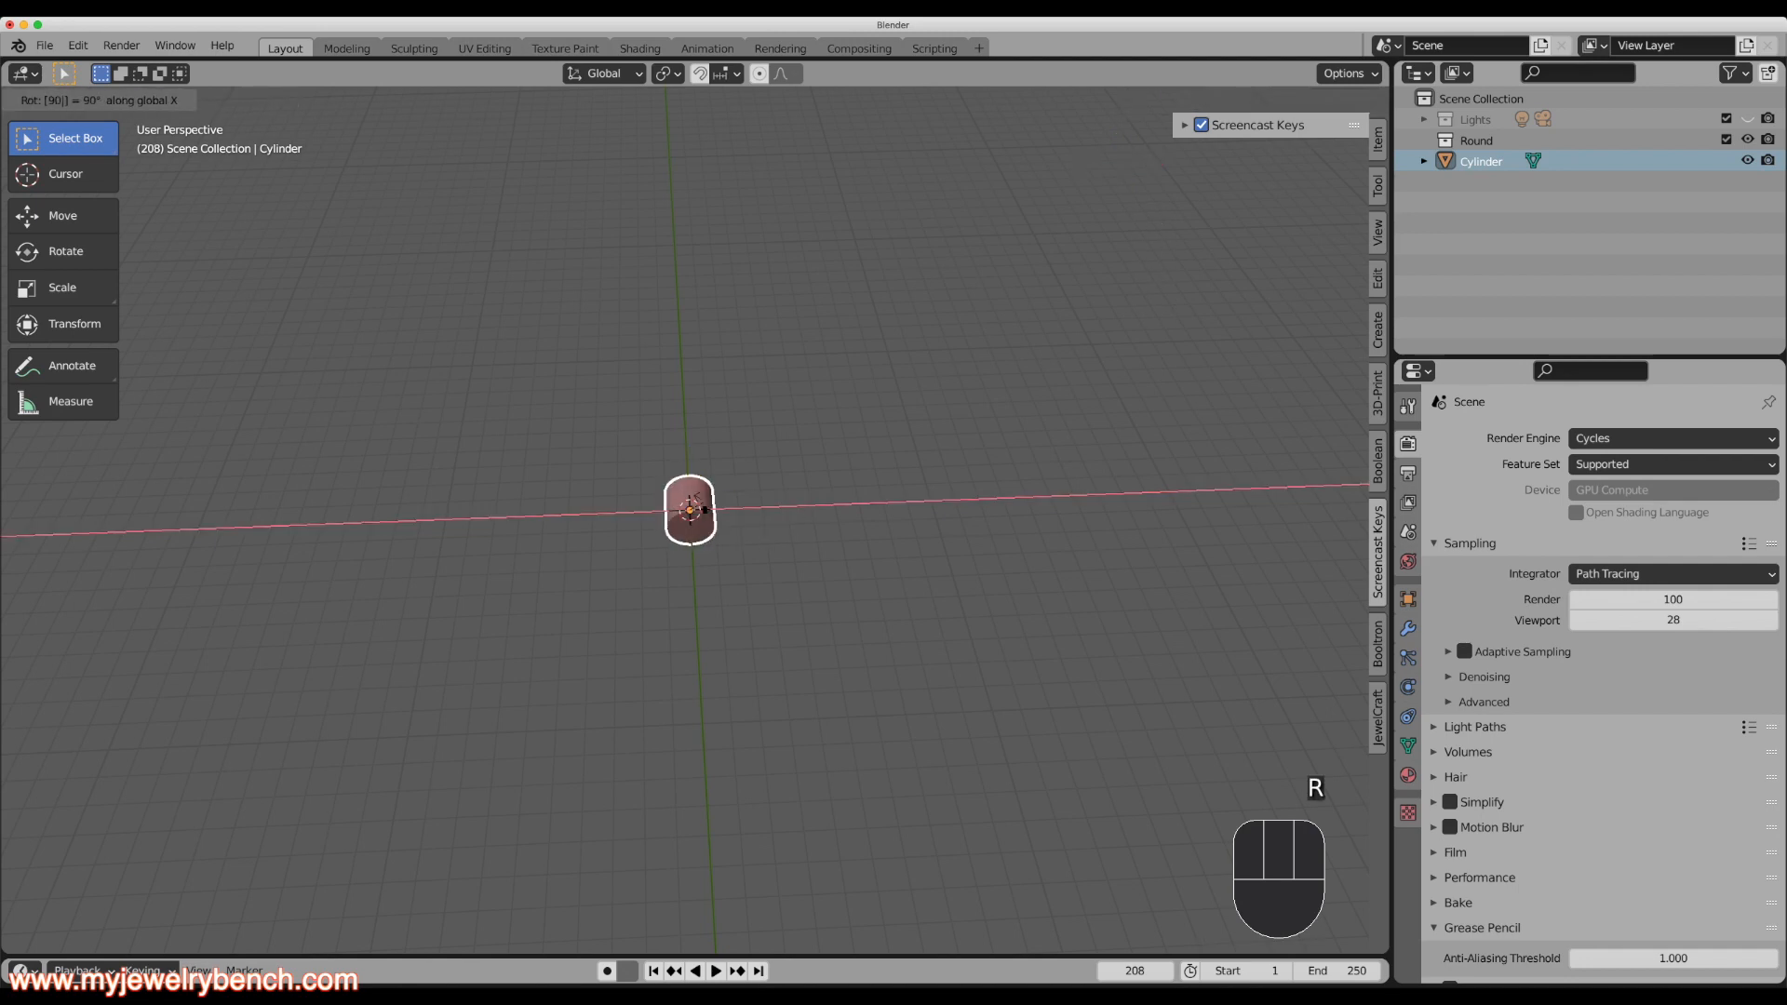
key("Return")
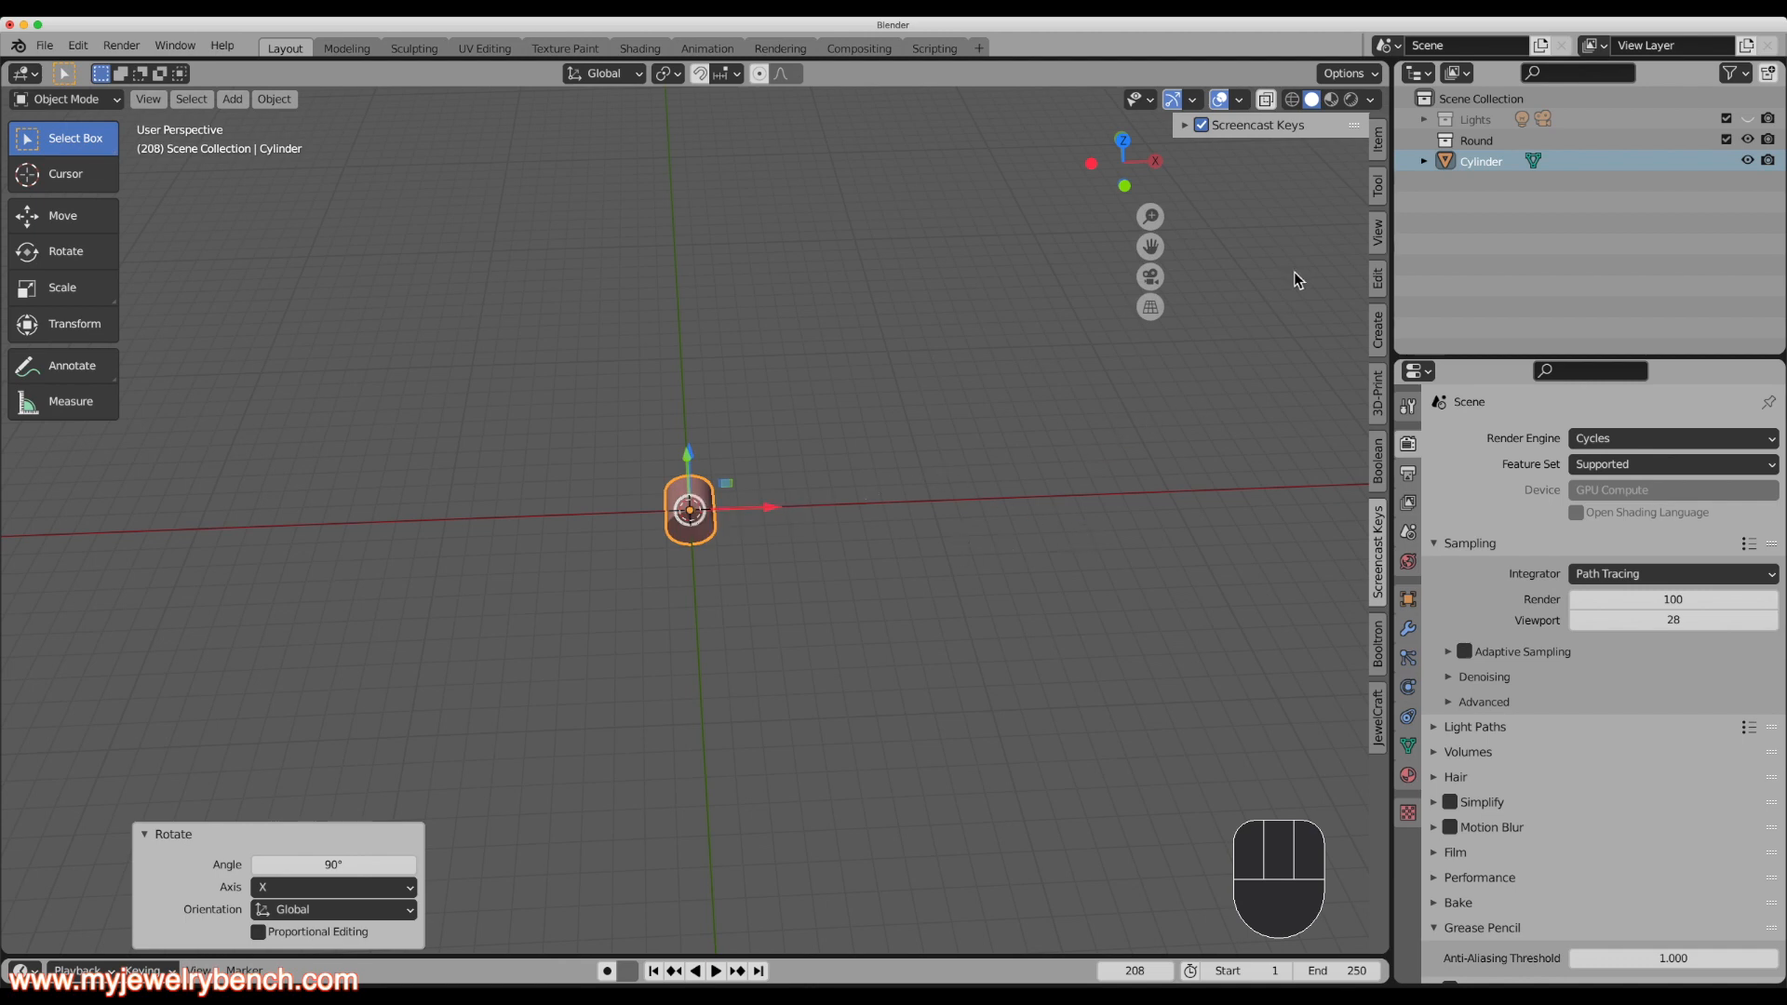
left_click(1381, 136)
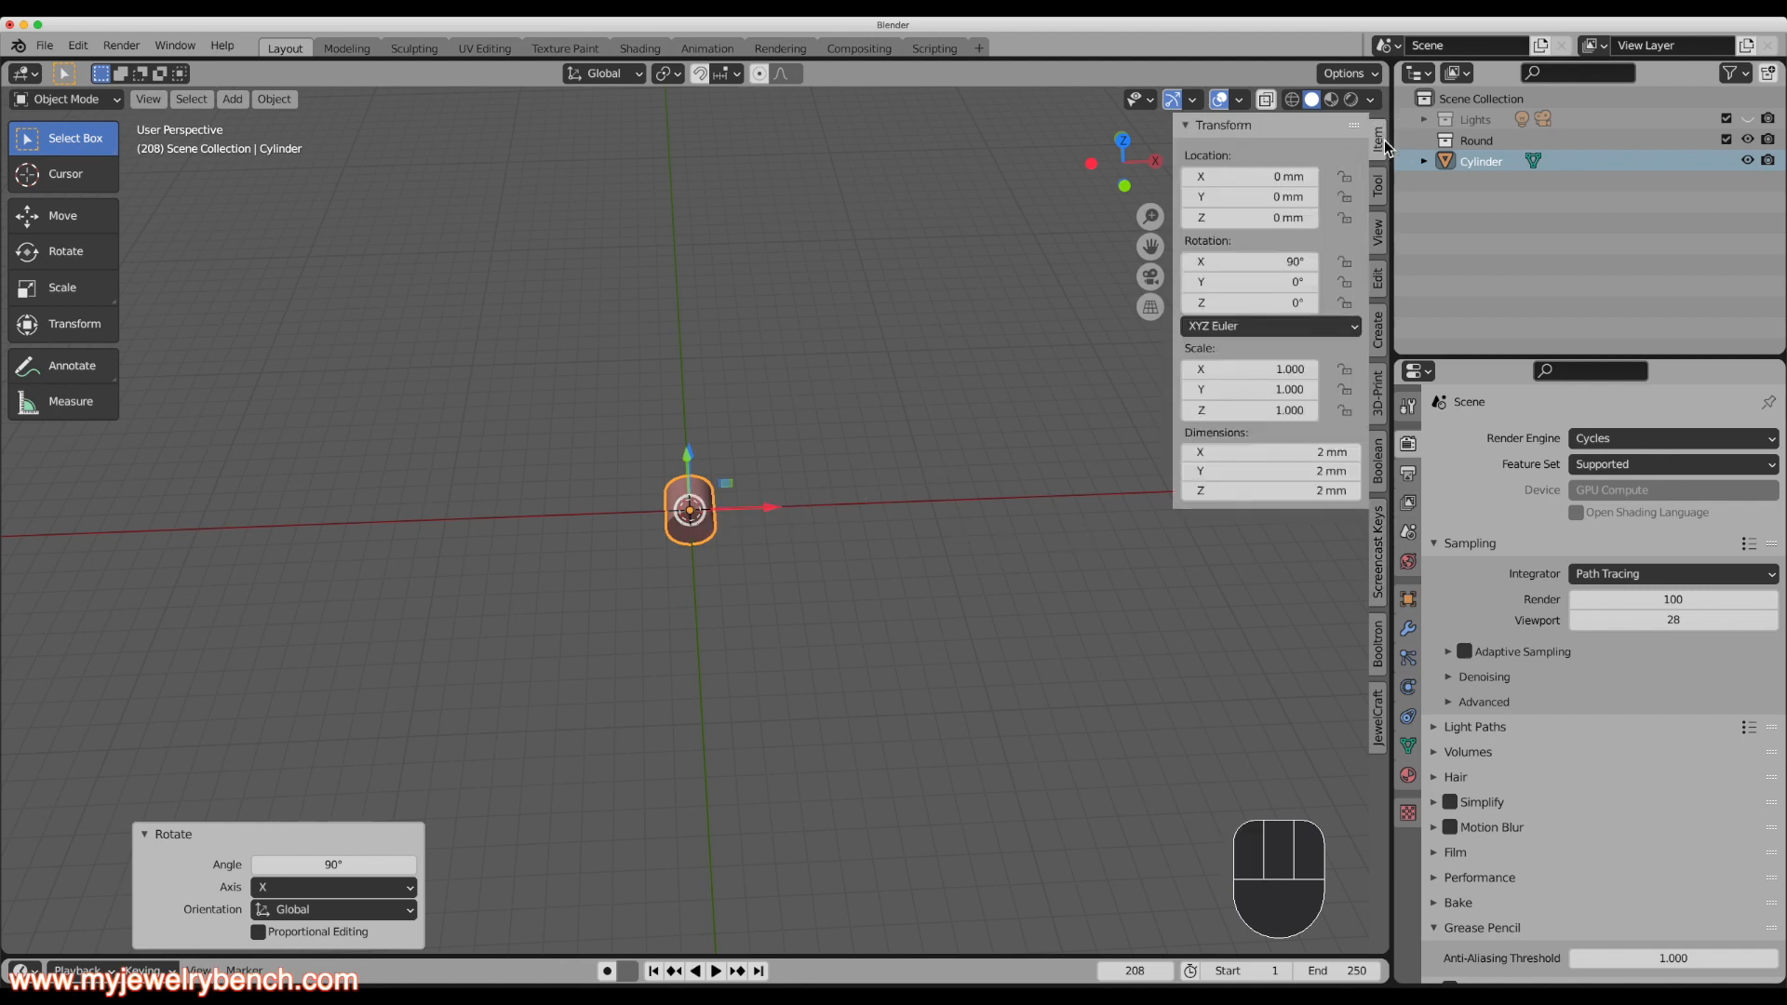
left_click(1307, 454)
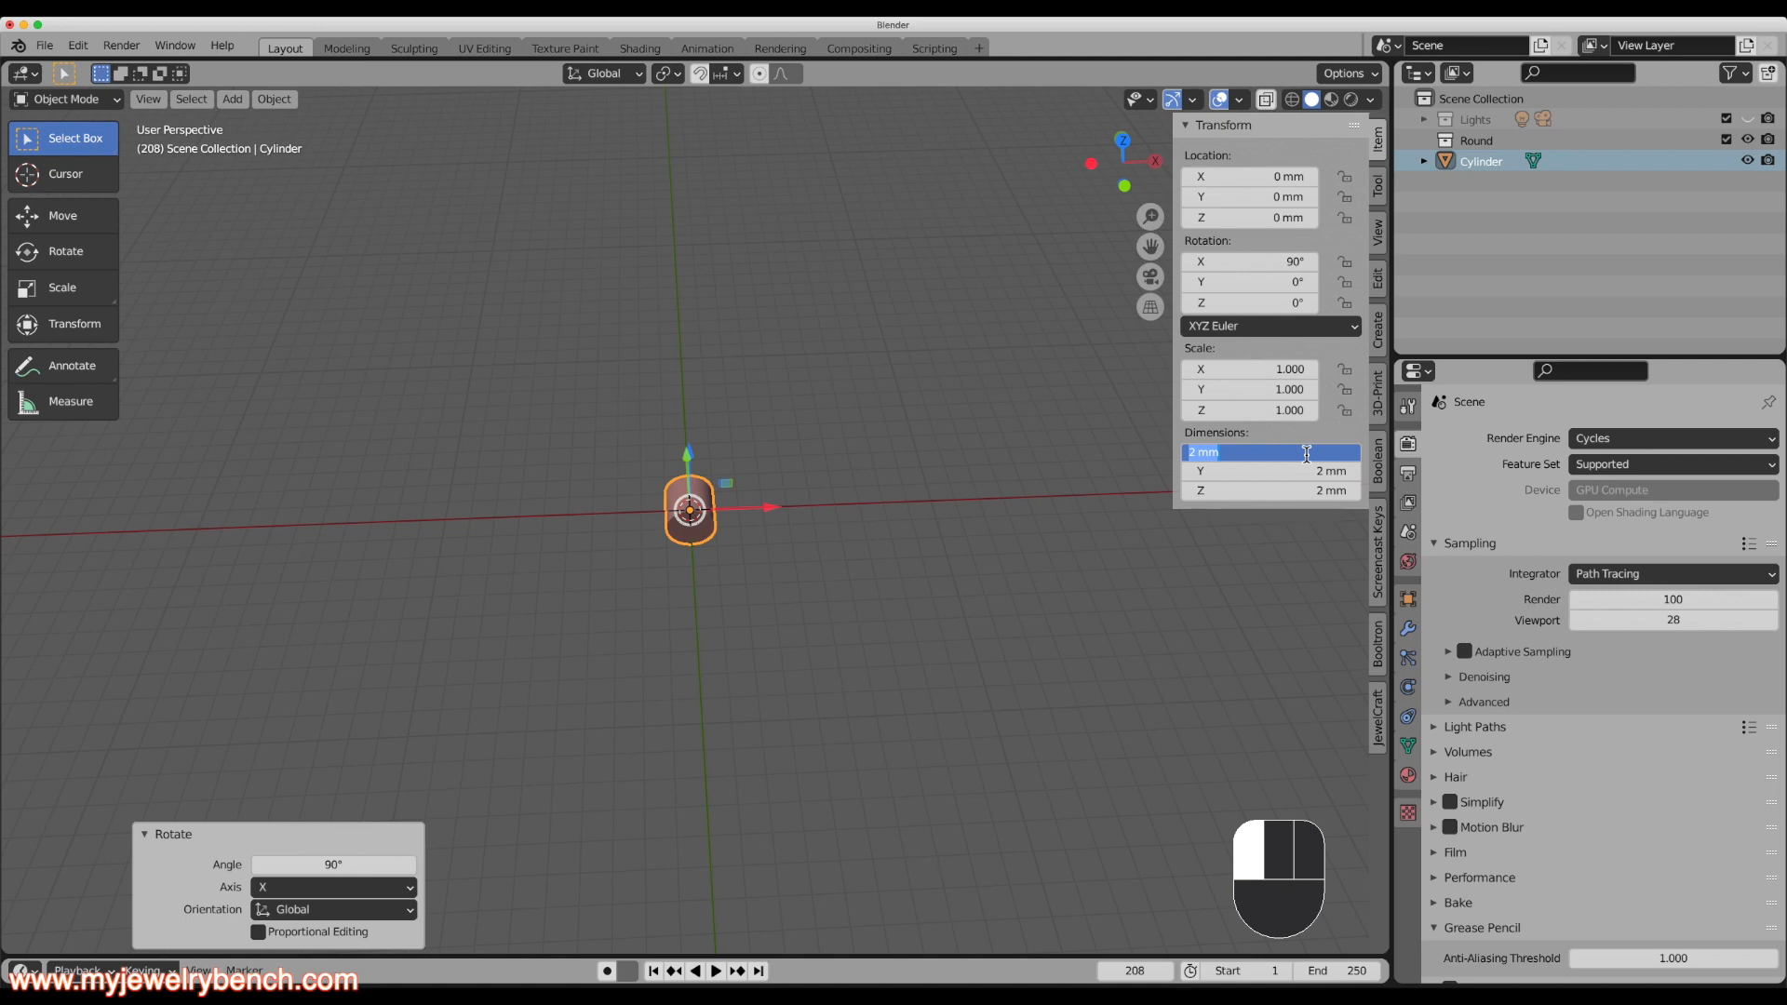
type("23")
key("Tab")
type("23")
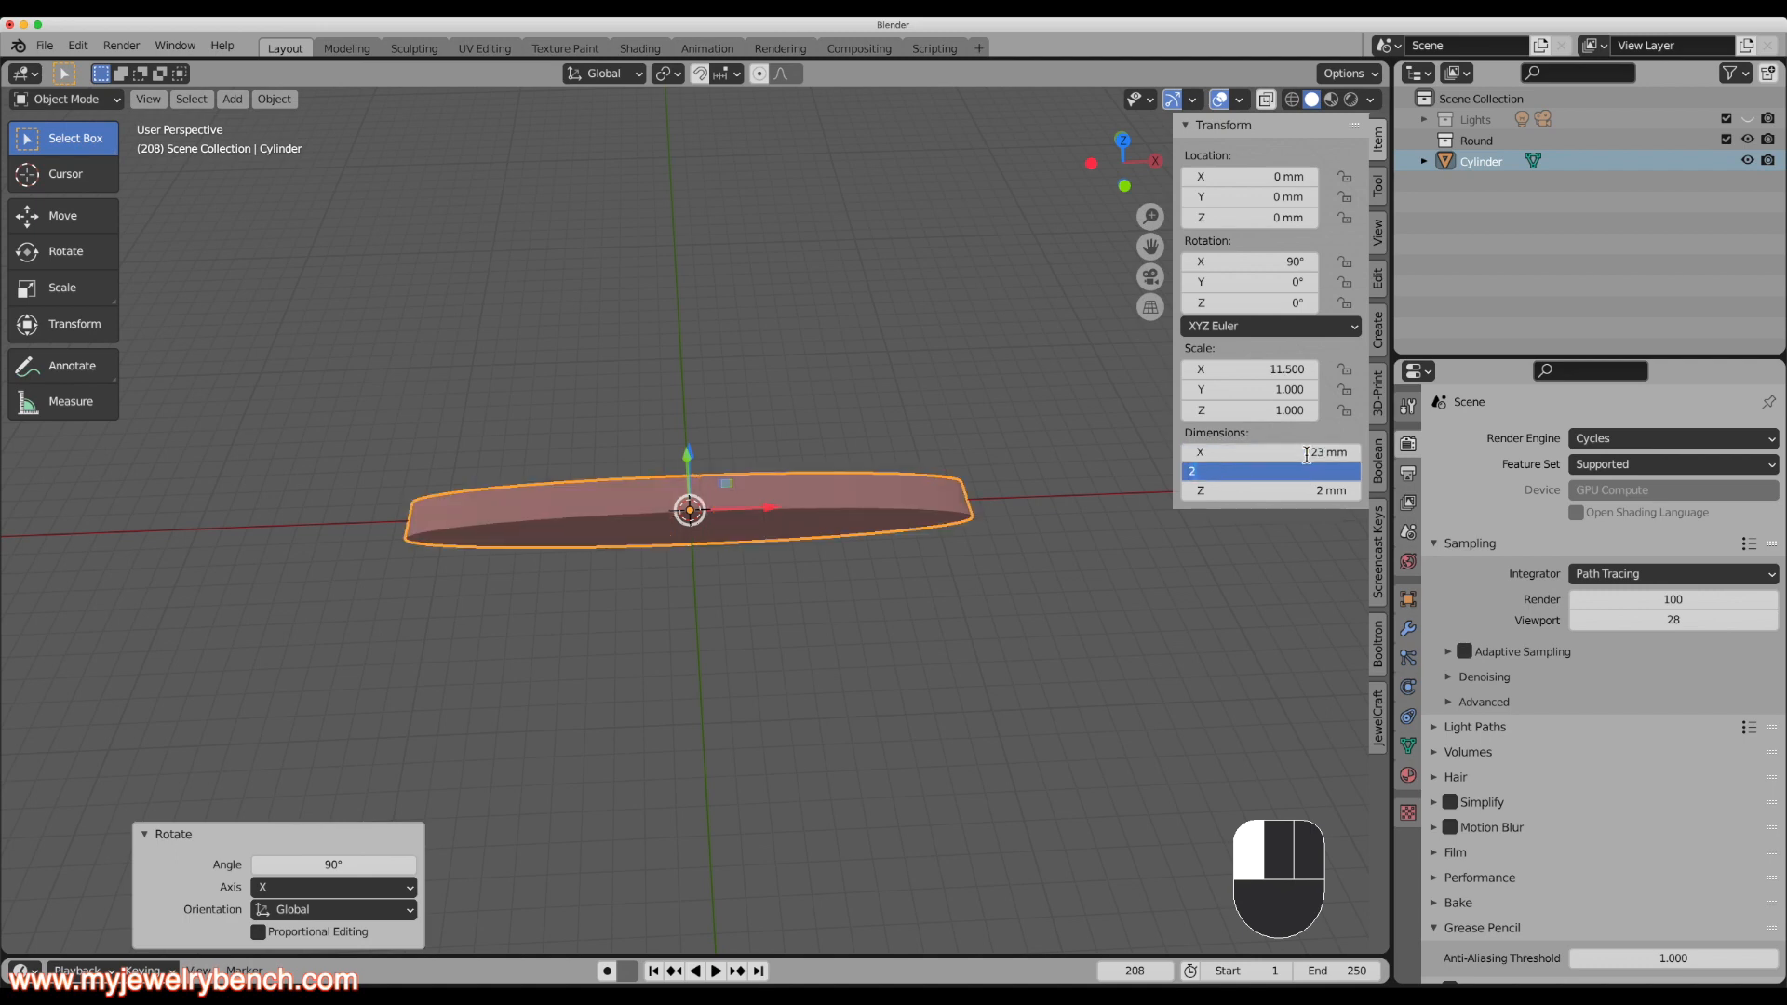
key("Tab")
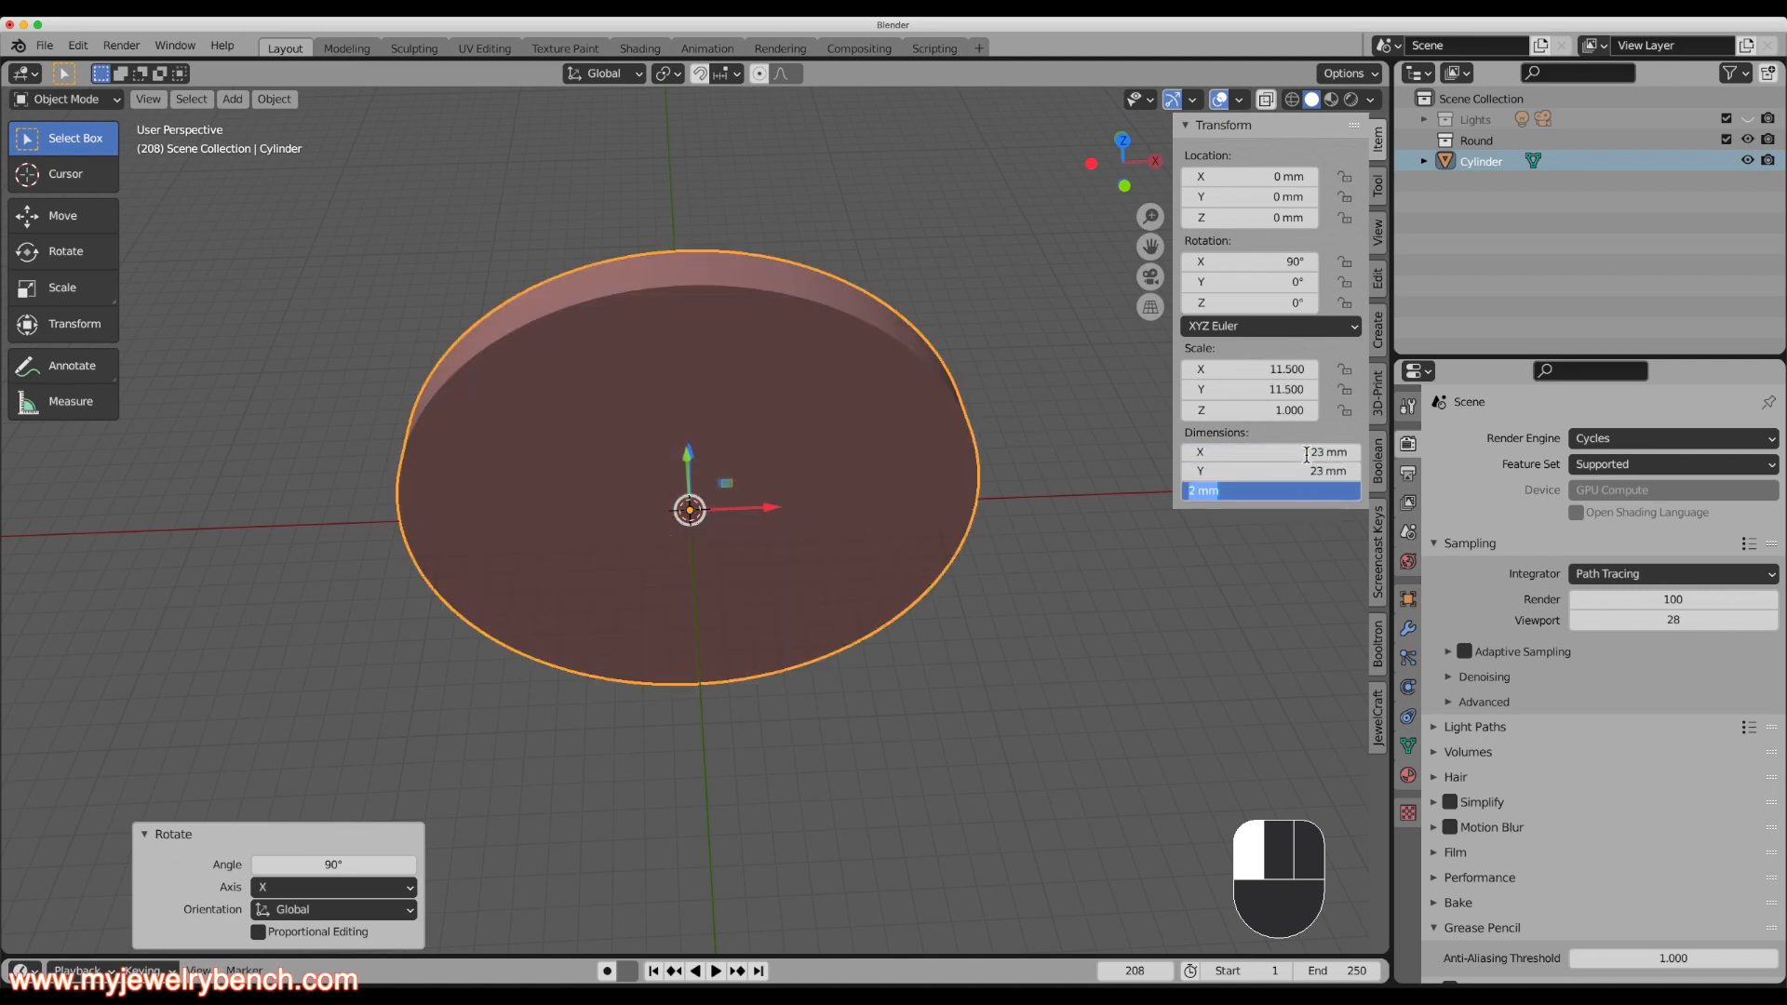
type("5")
key("Tab")
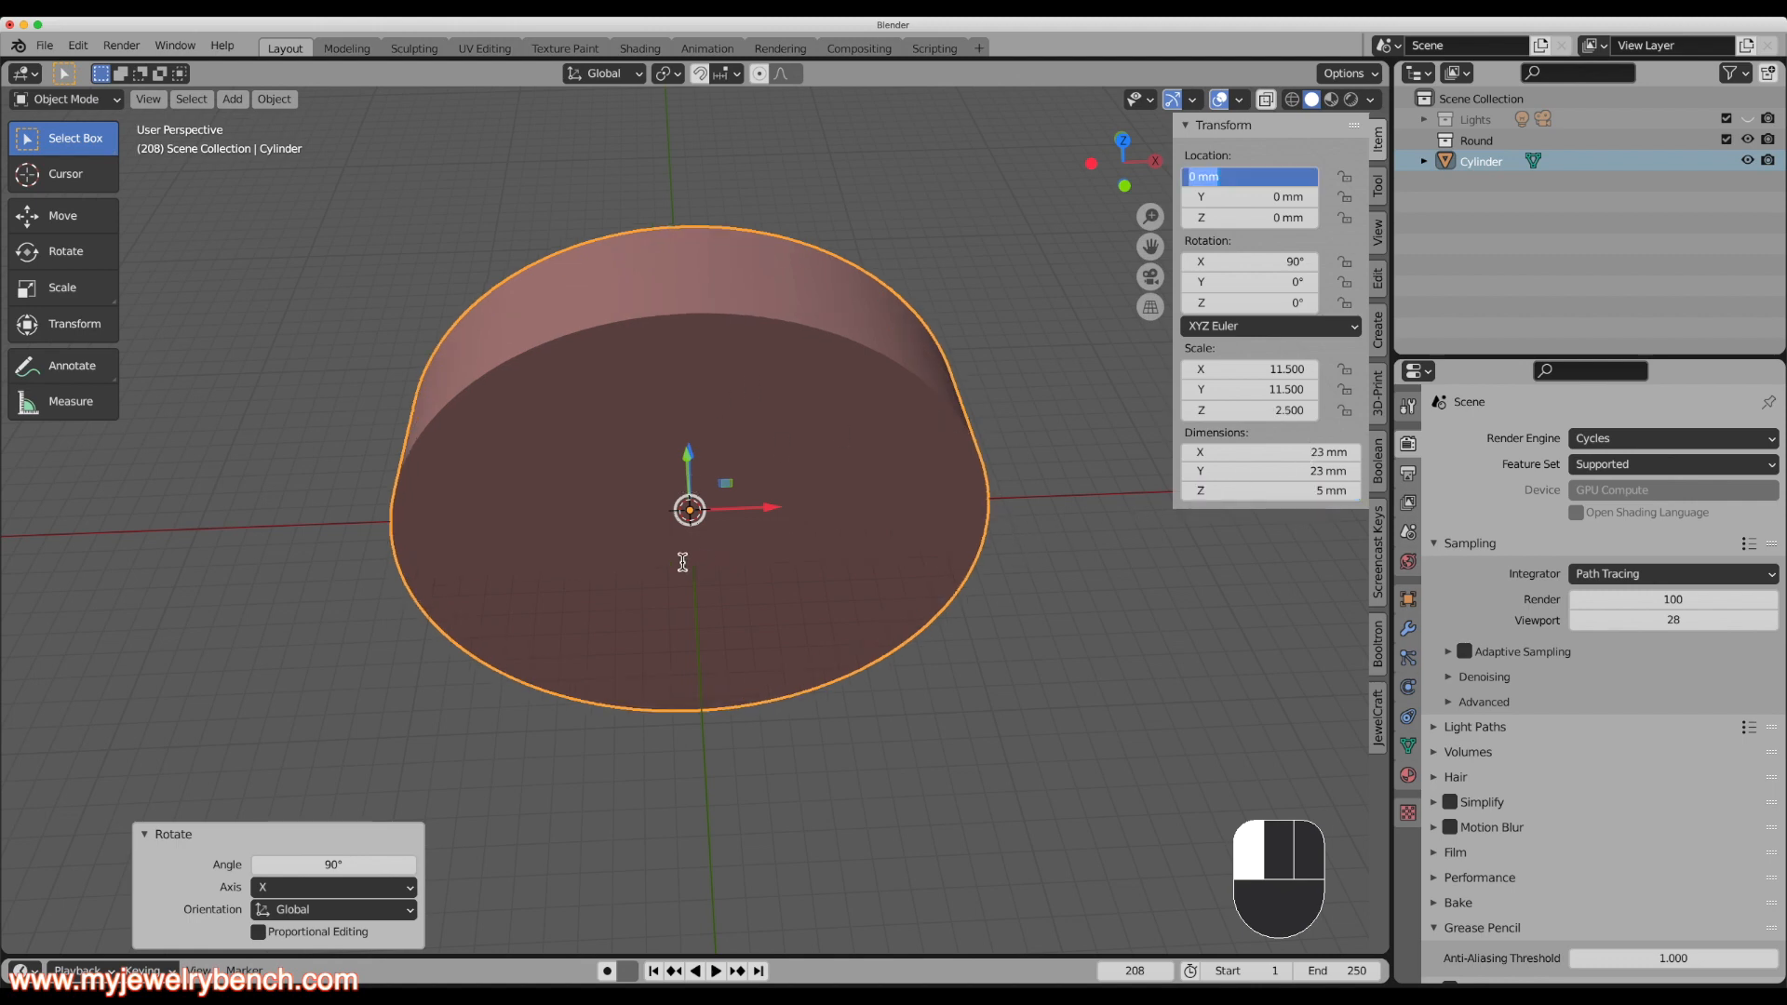
left_click(592, 651)
middle_click_drag(838, 756, 795, 638)
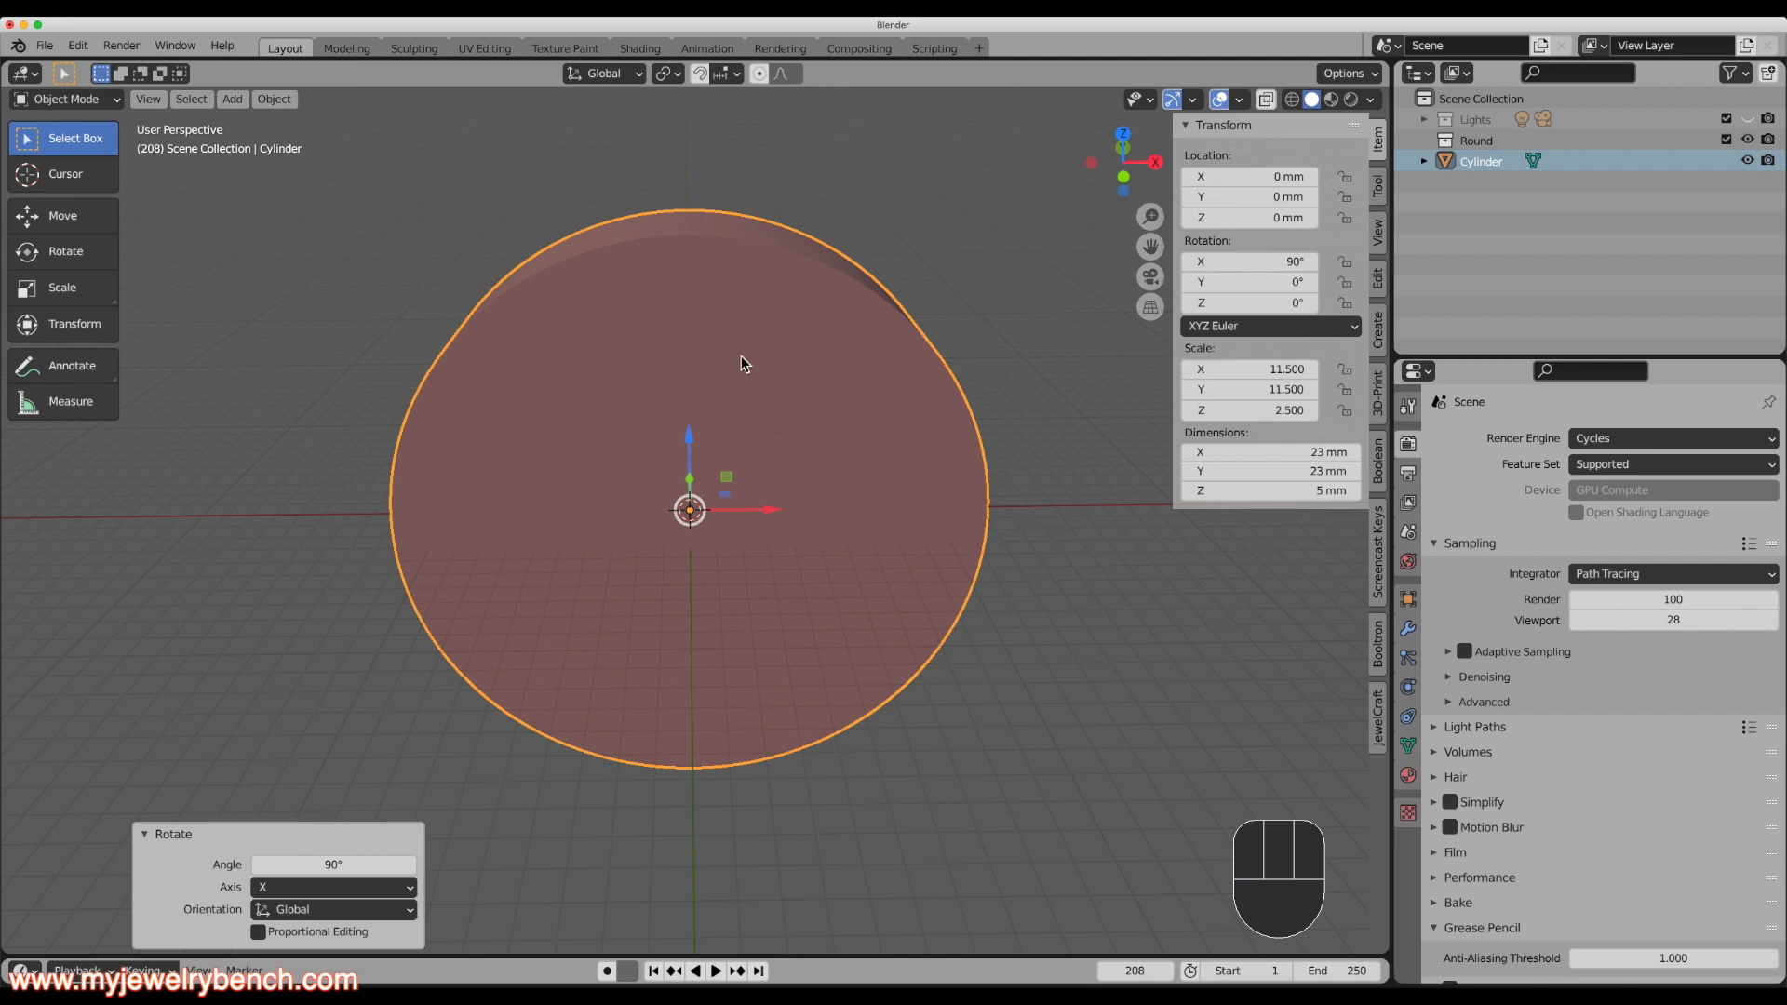
middle_click_drag(914, 482, 695, 380)
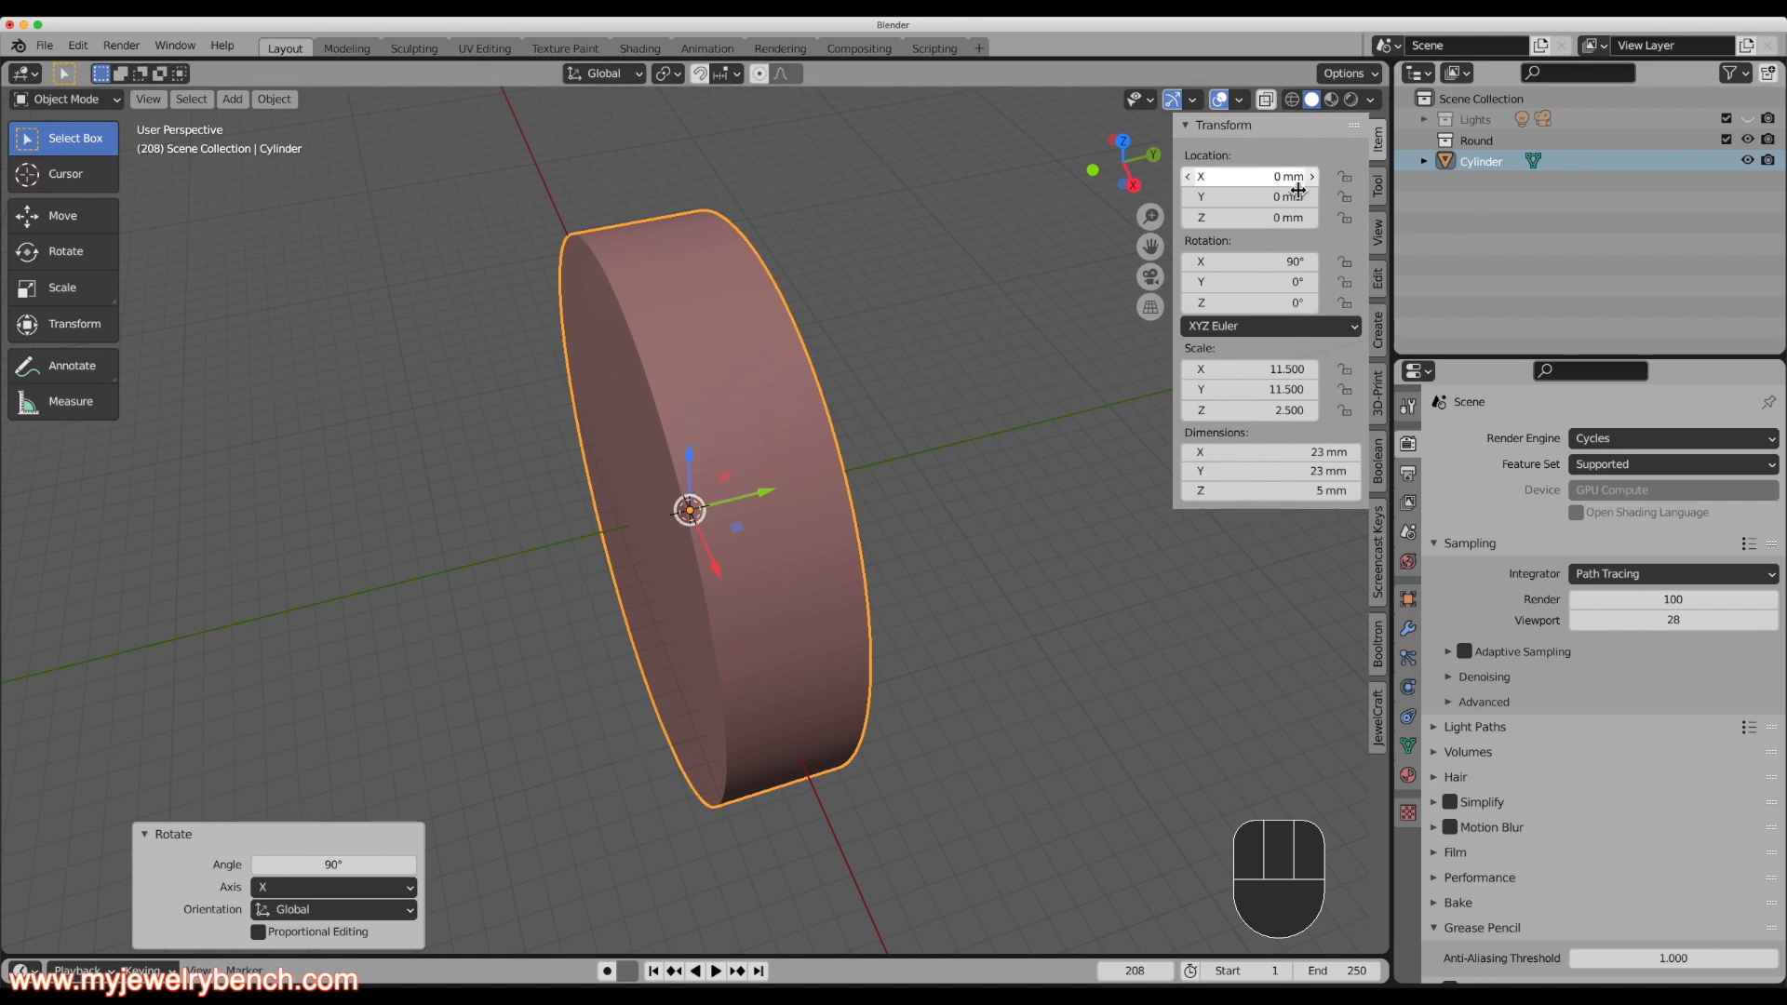
Append the Round diamond from the diamonds category of the Simple Asset Manager.
left_click(1378, 196)
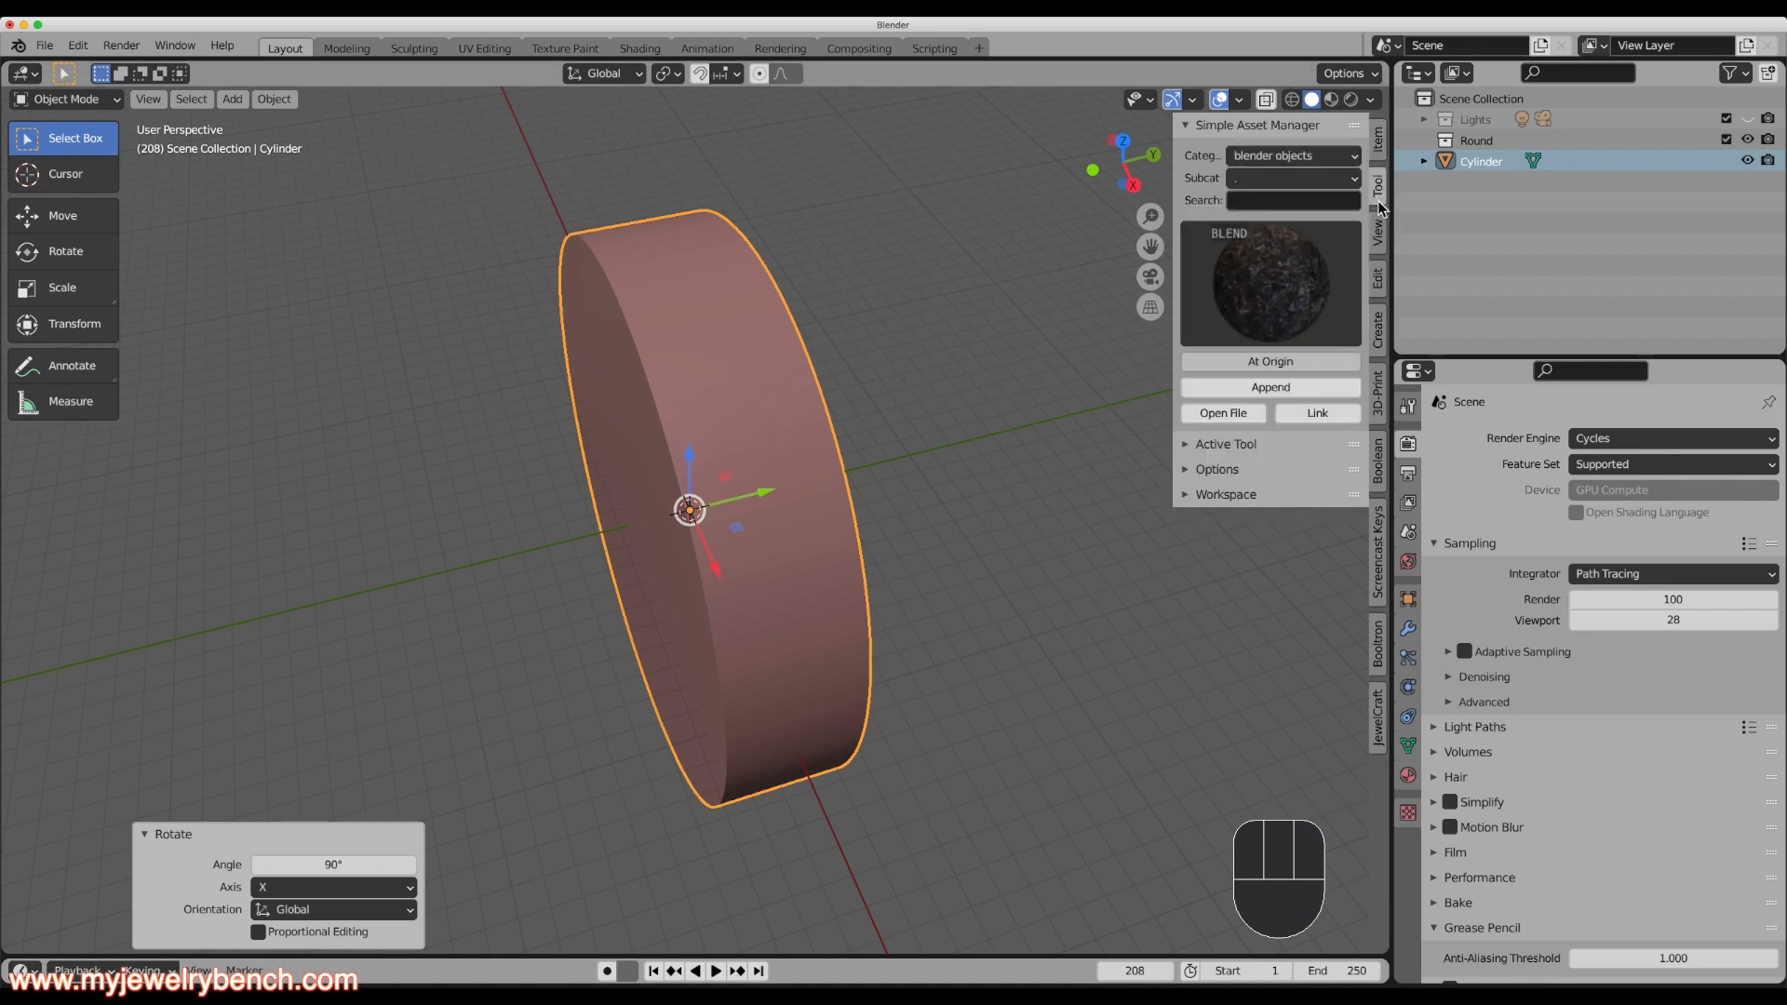
left_click(1296, 160)
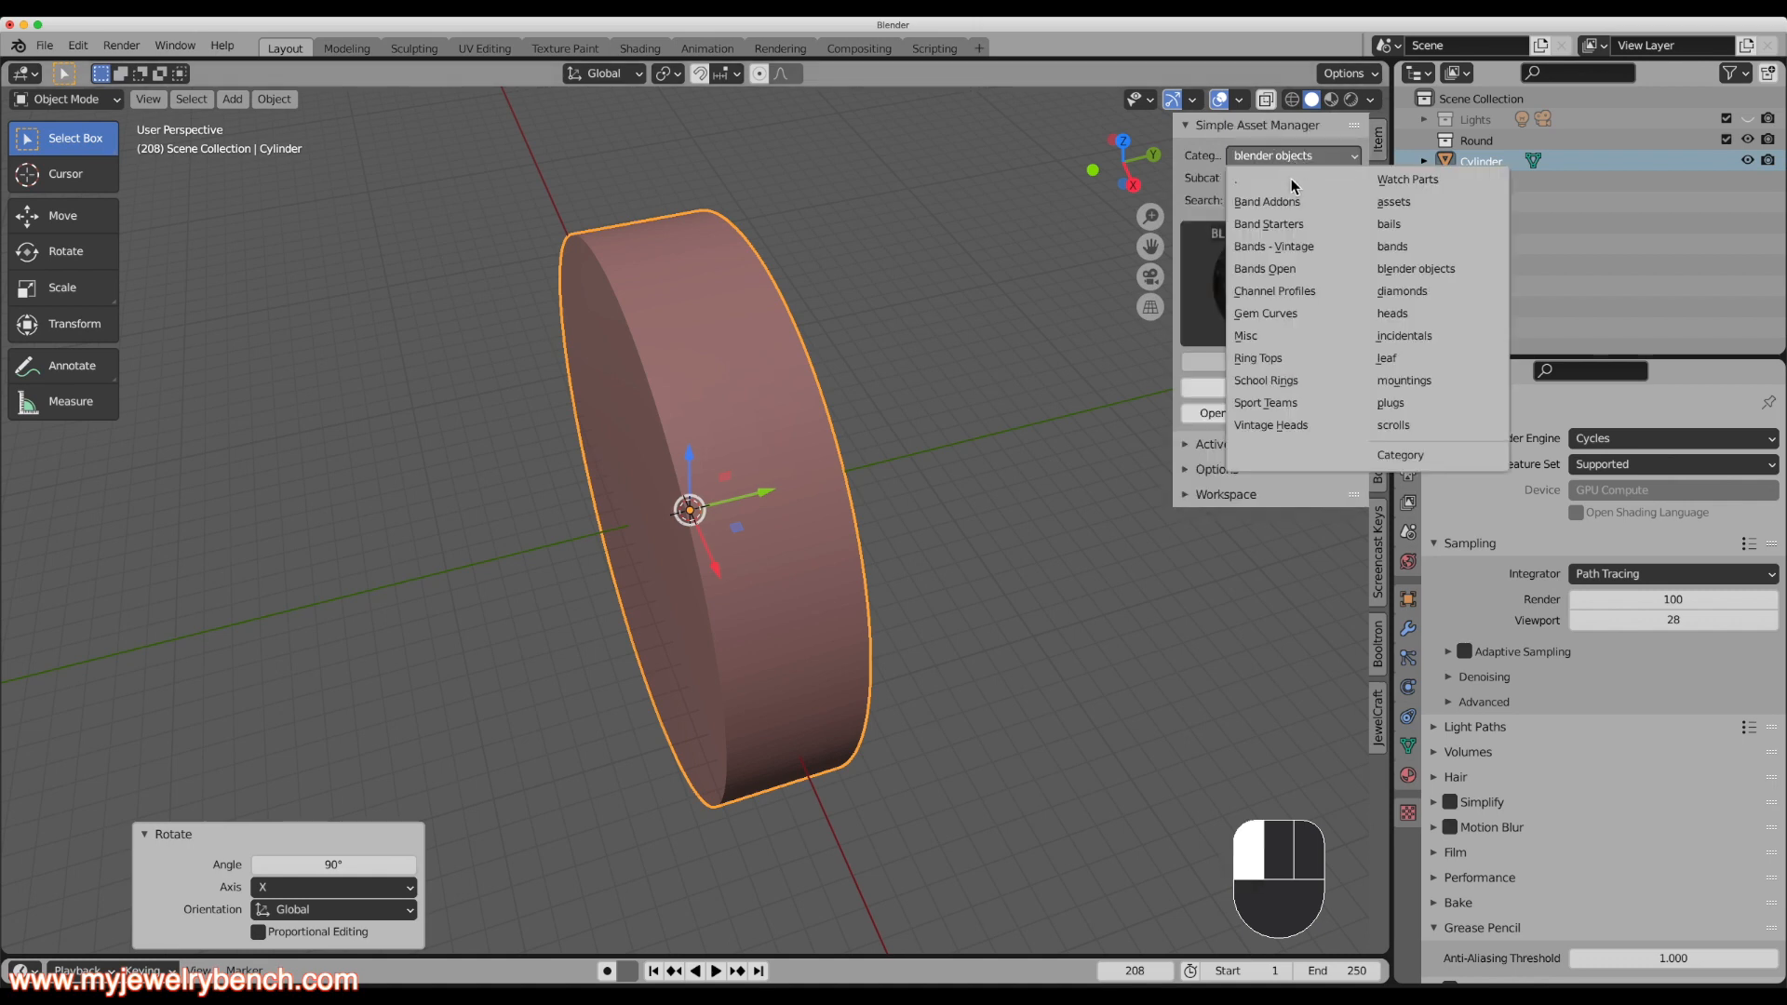
left_click(1401, 291)
left_click(1254, 316)
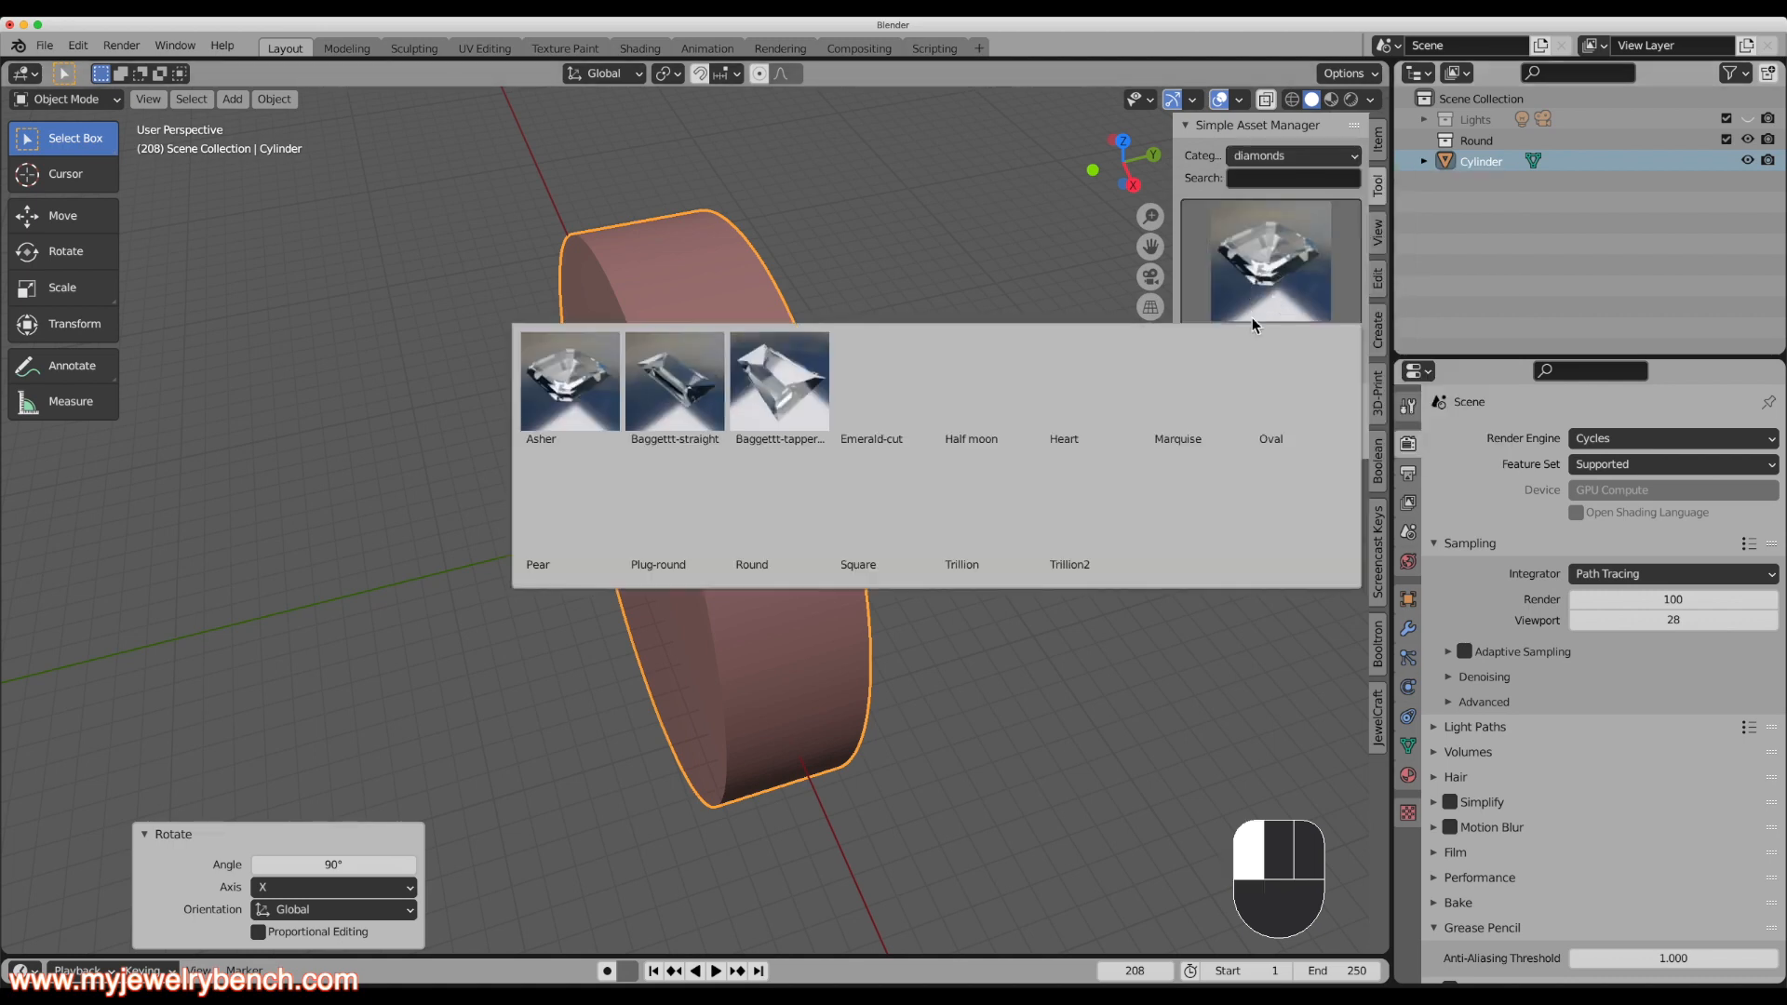
left_click(782, 566)
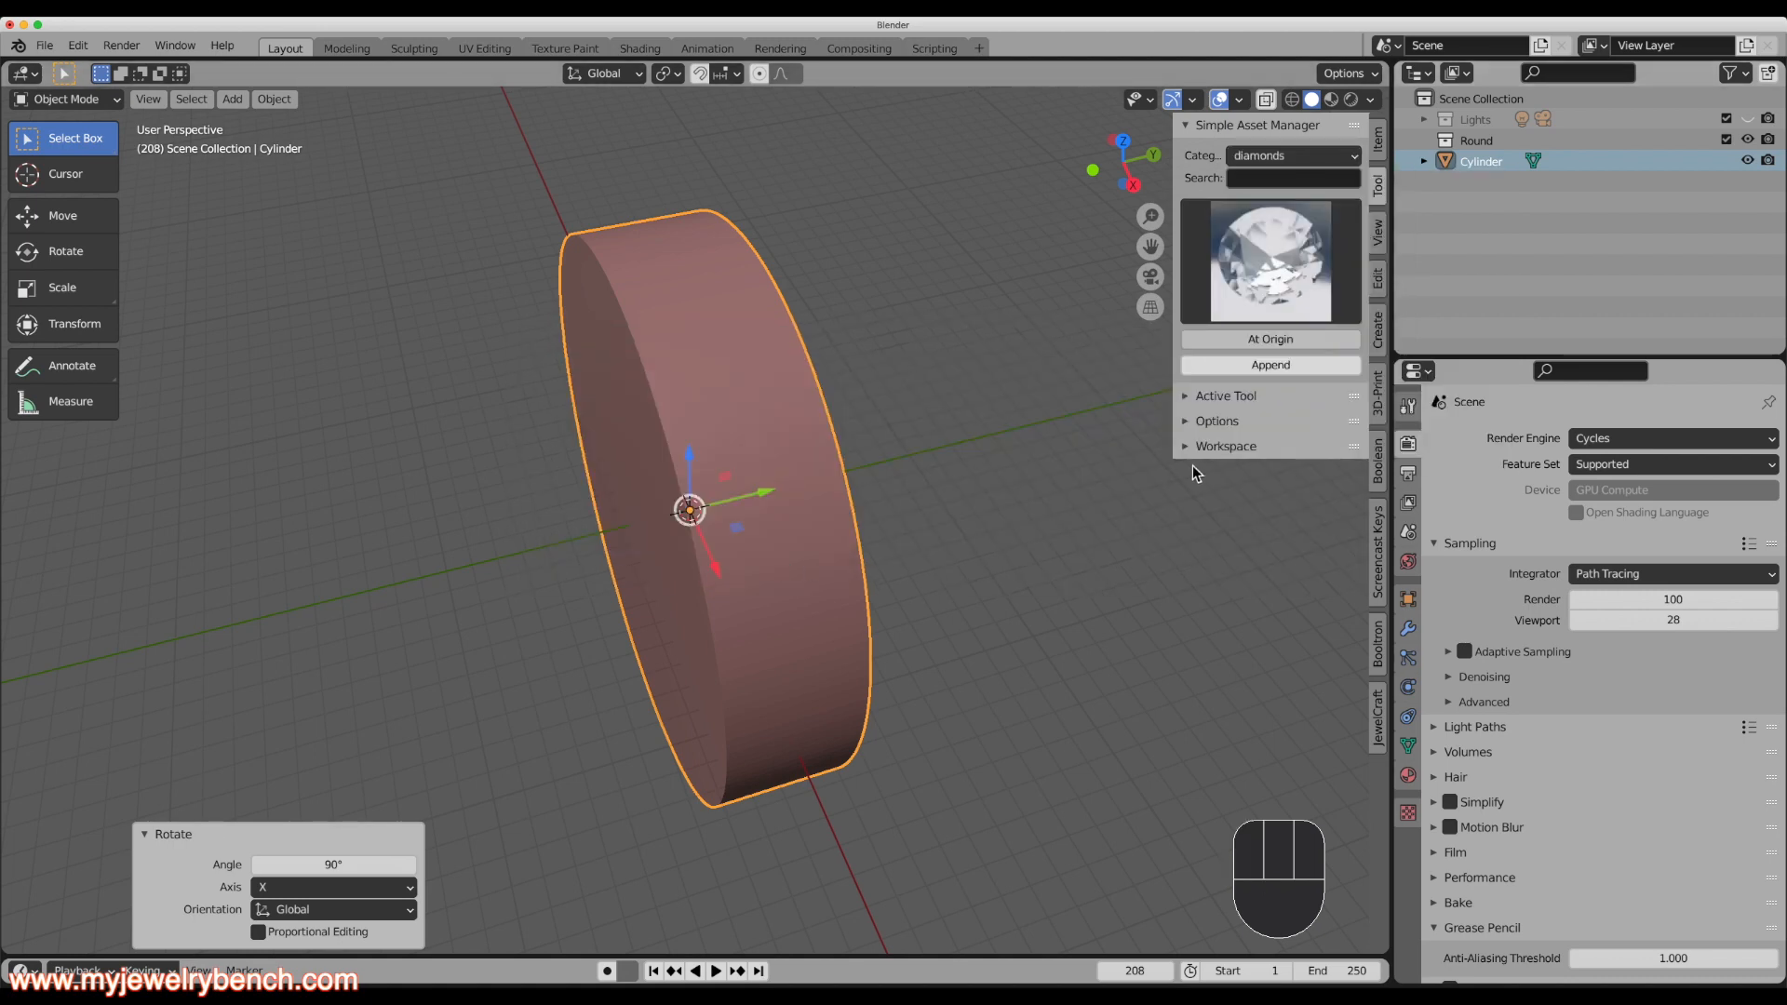
left_click(1270, 365)
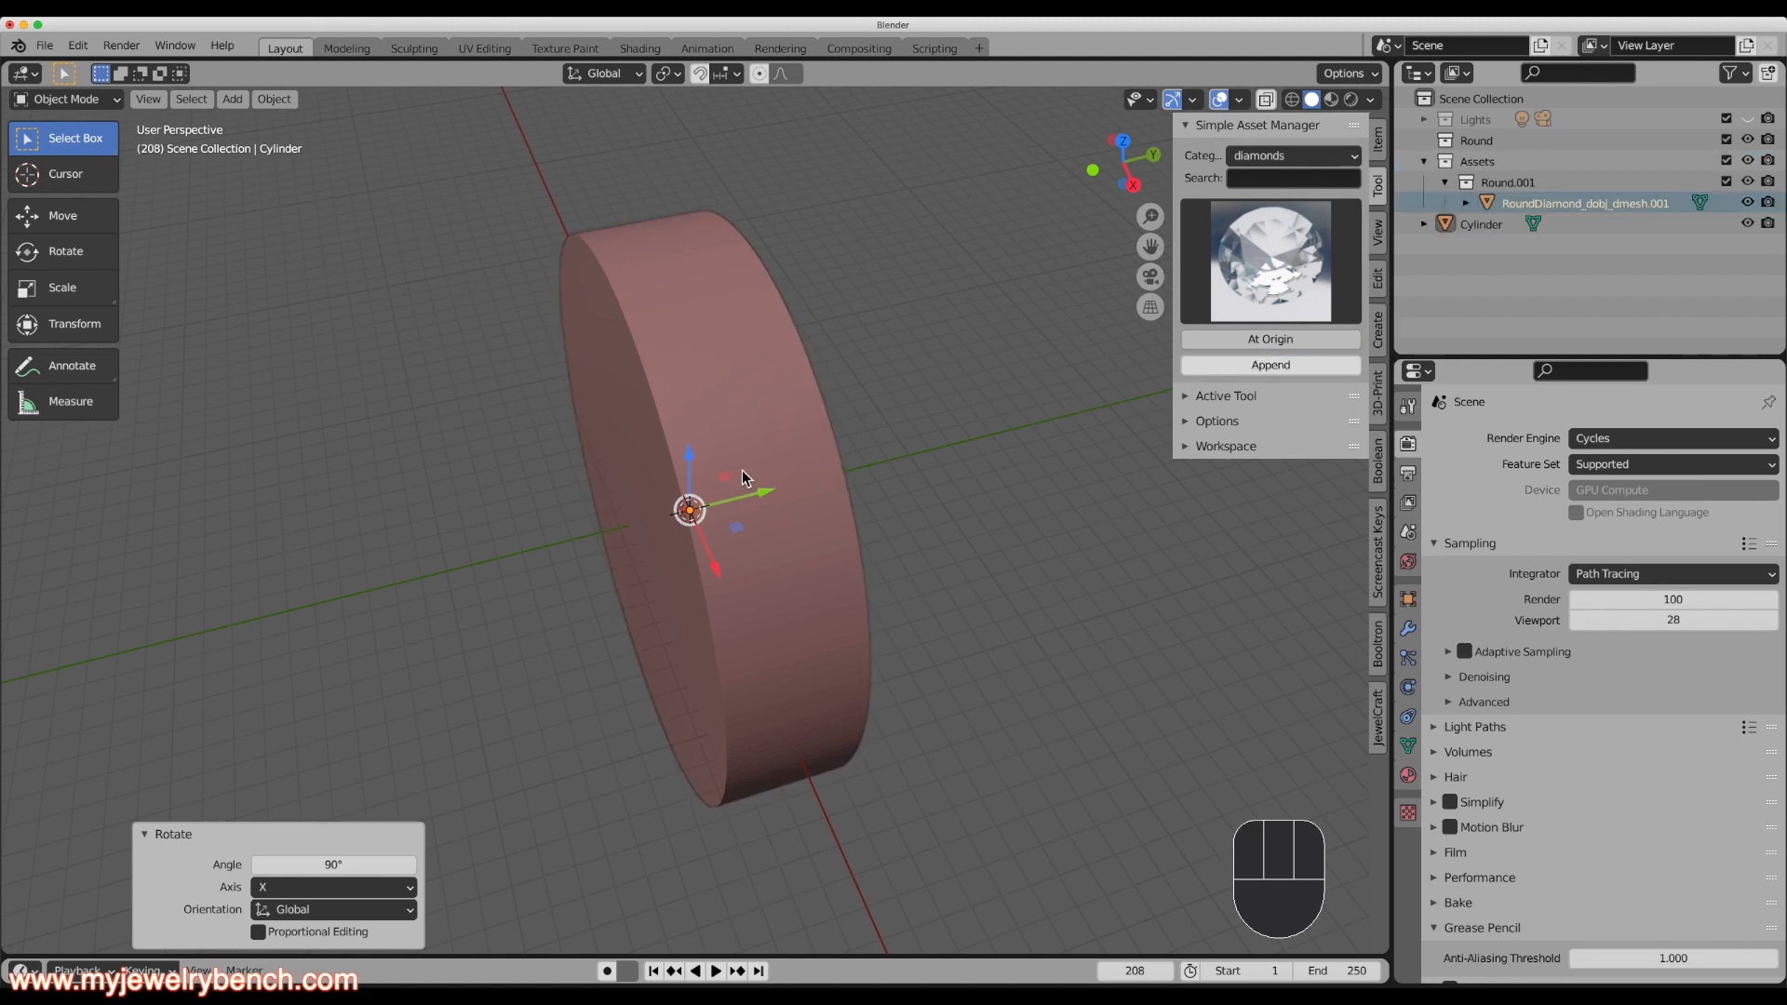
Raise the appended diamond about 13.4 mm along Z so it sits at the cylinder's upper edge.
left_click_drag(692, 465, 688, 209)
scroll(689, 217, "up", 1)
left_click(686, 218)
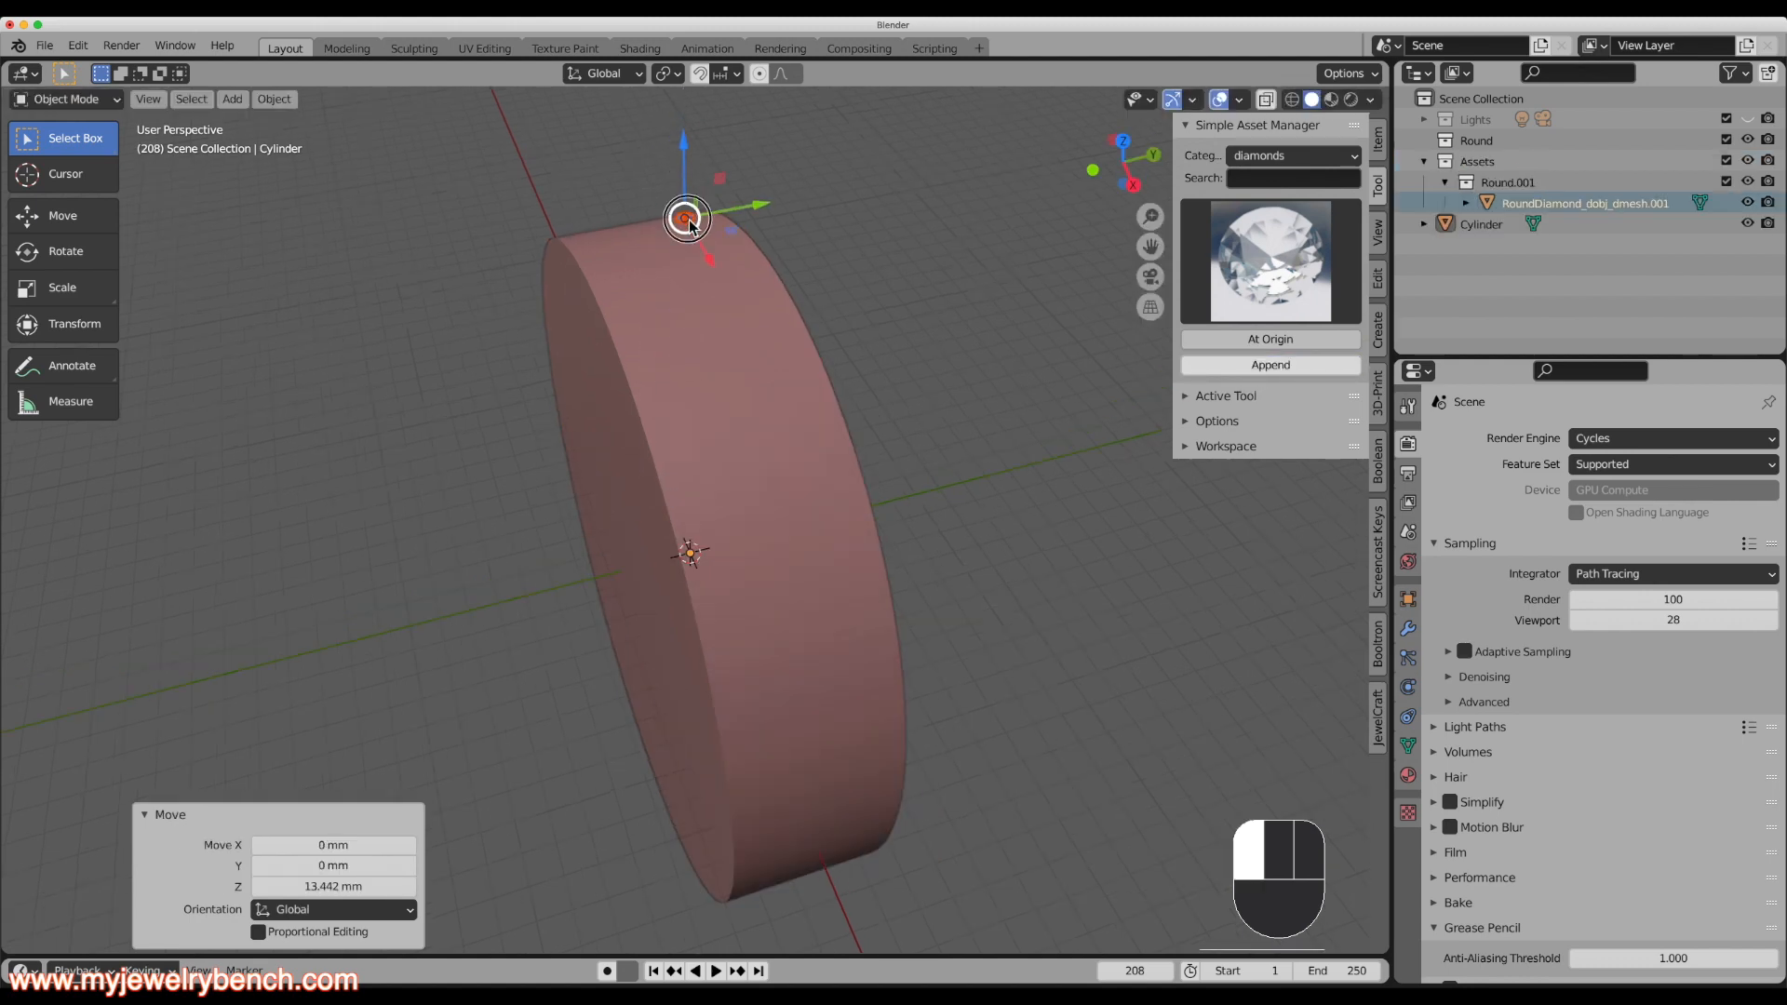
Scale the diamond up uniformly to about 7.4 mm in diameter.
left_click(1377, 140)
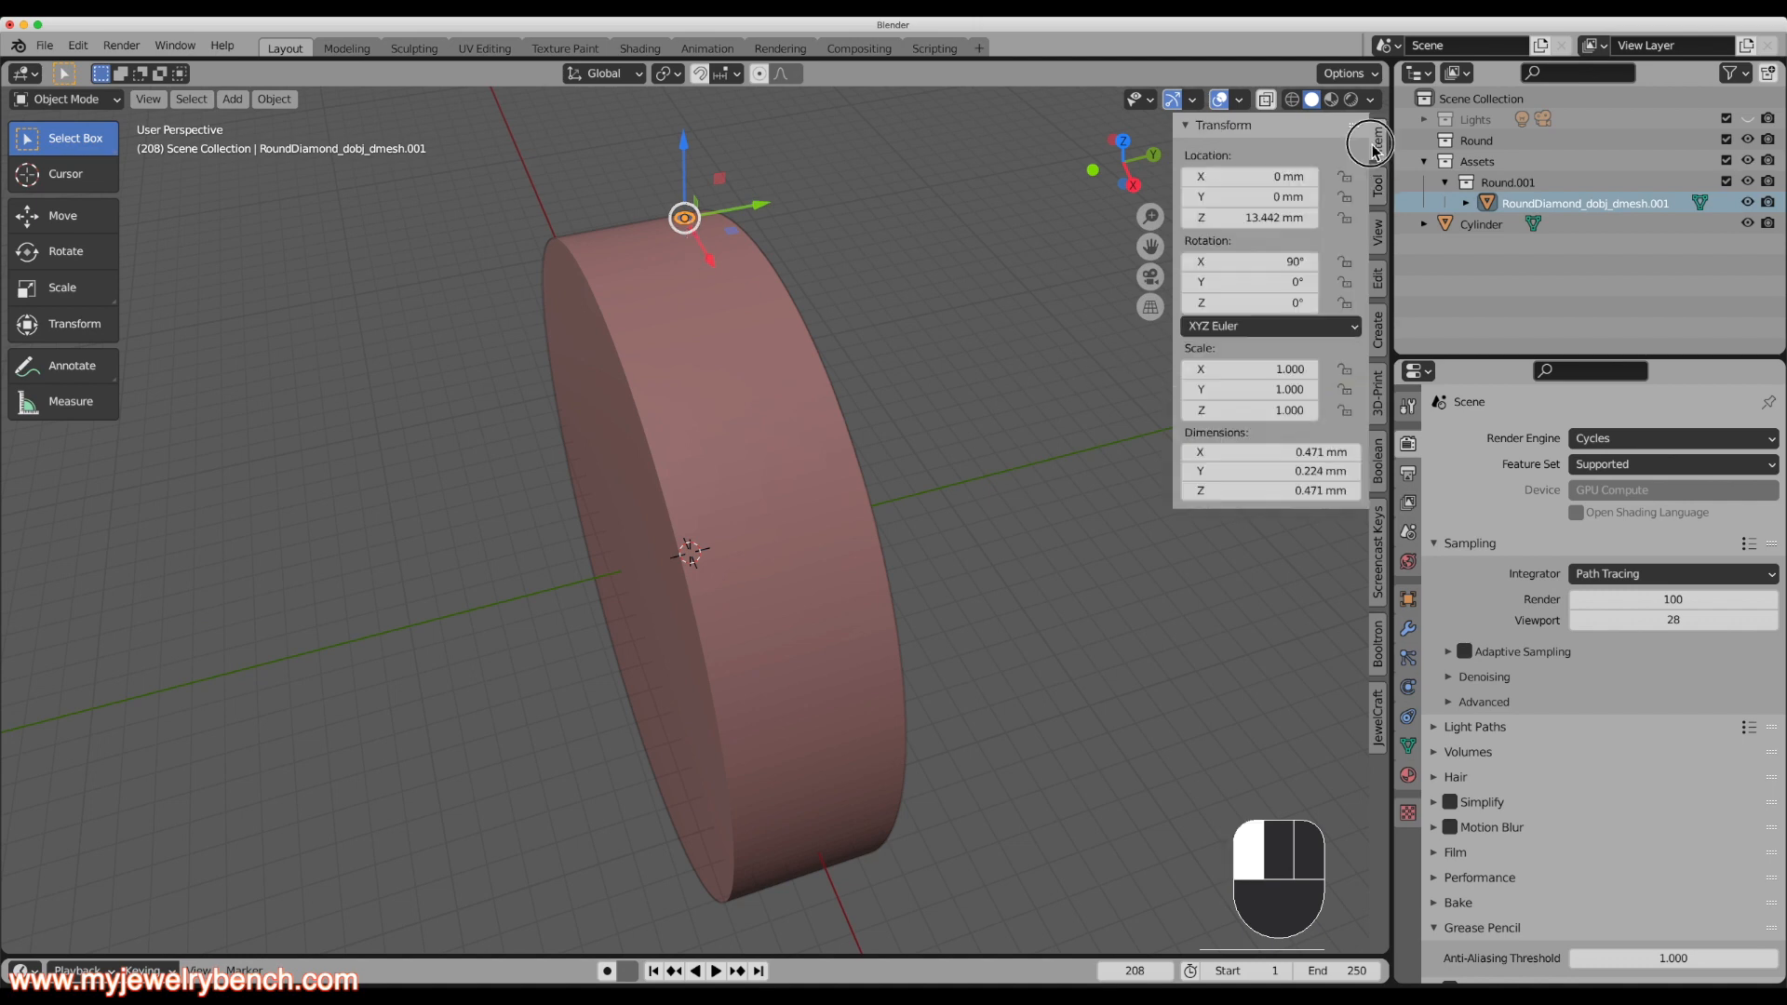
scroll(865, 361, "down", 3)
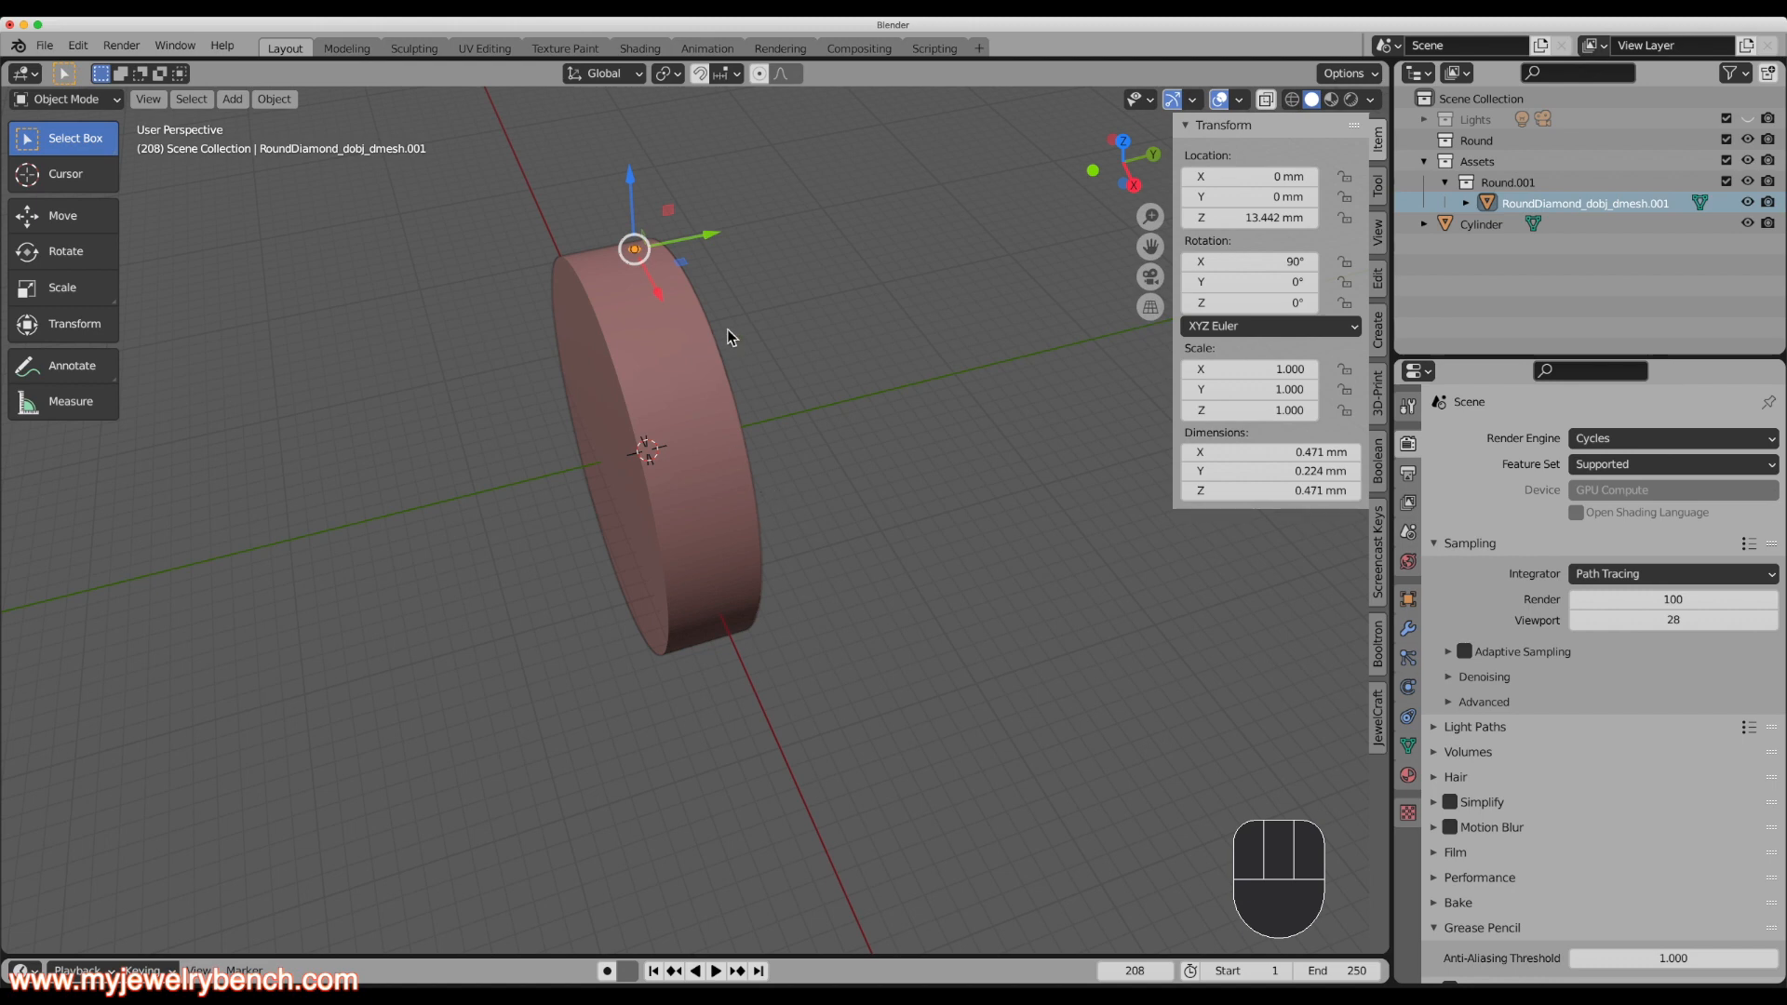
key("s")
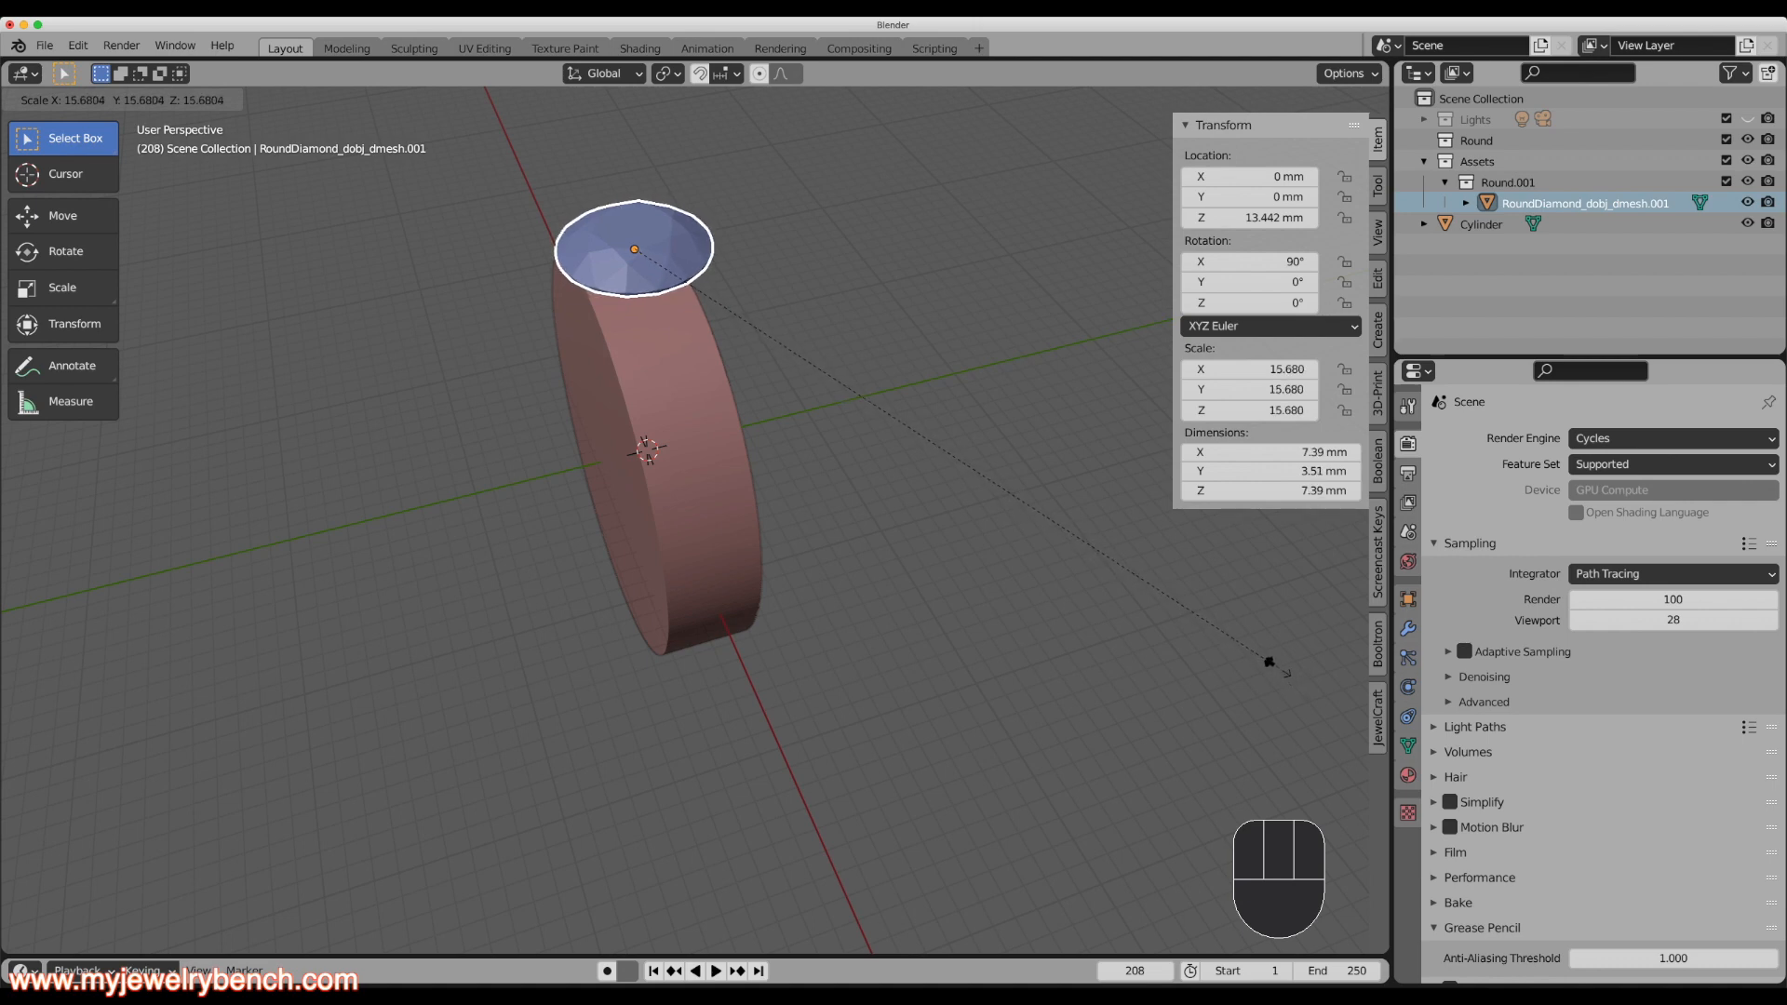
left_click(1273, 665)
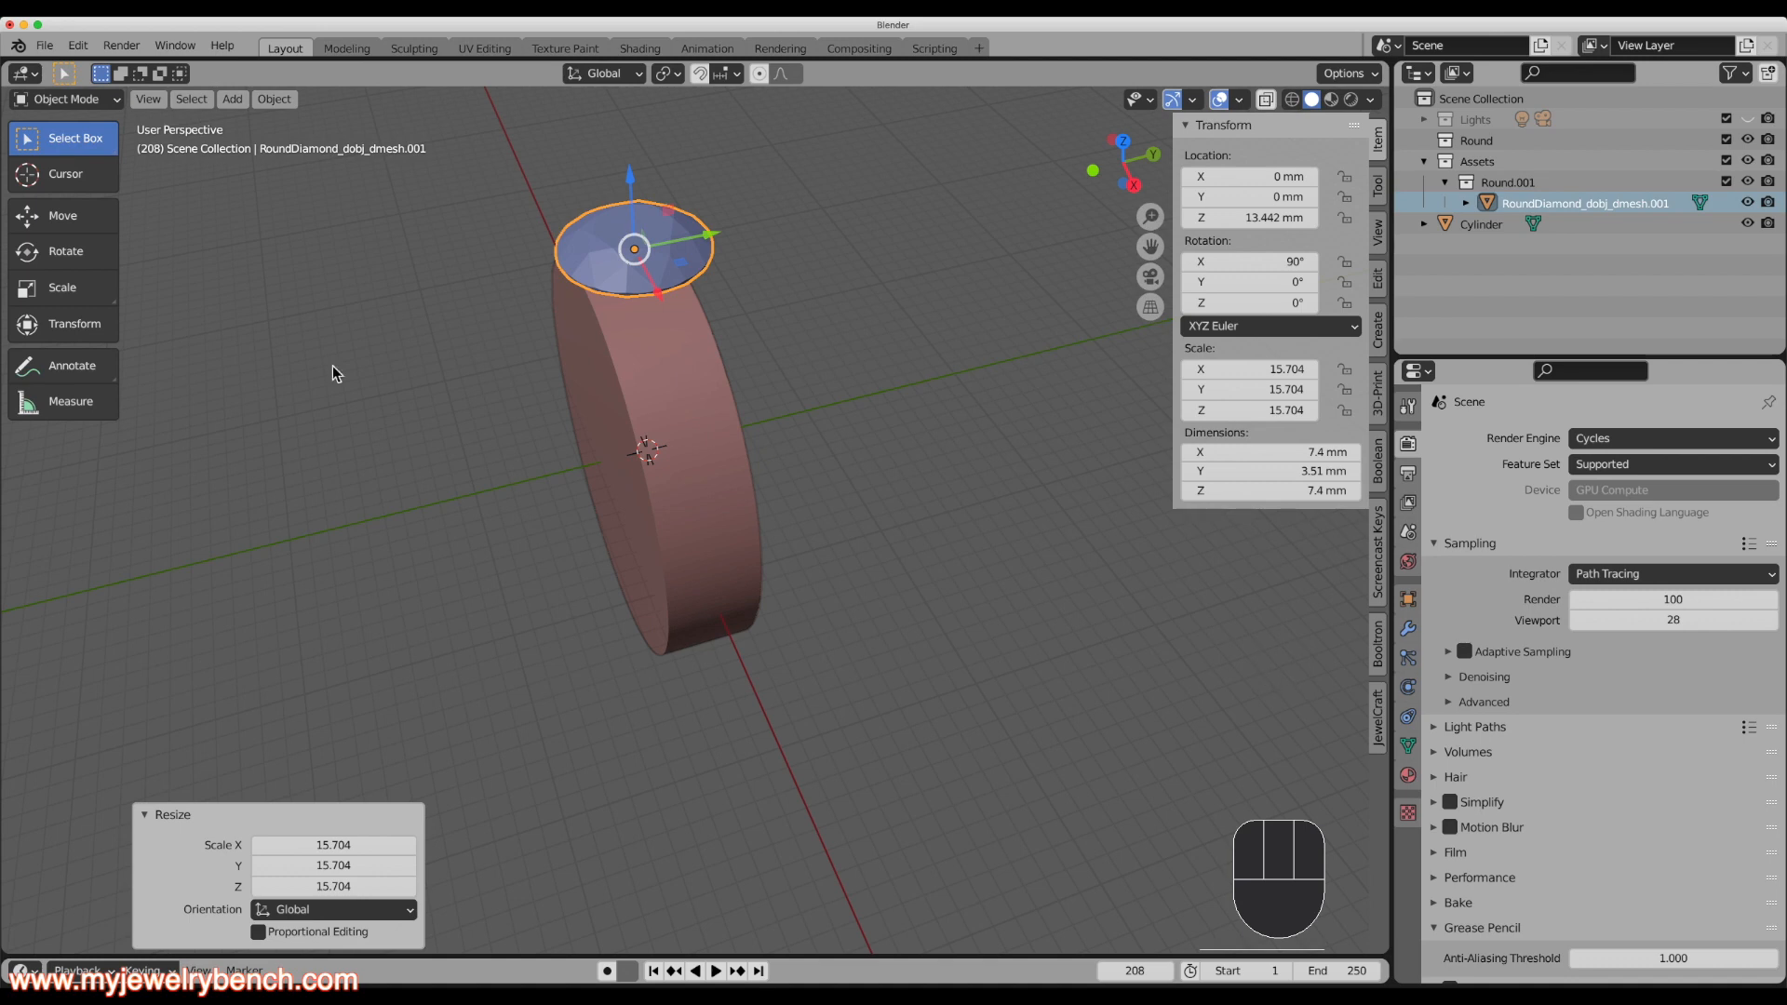
Duplicate the diamond in place without moving the copy.
middle_click_drag(500, 289, 596, 272)
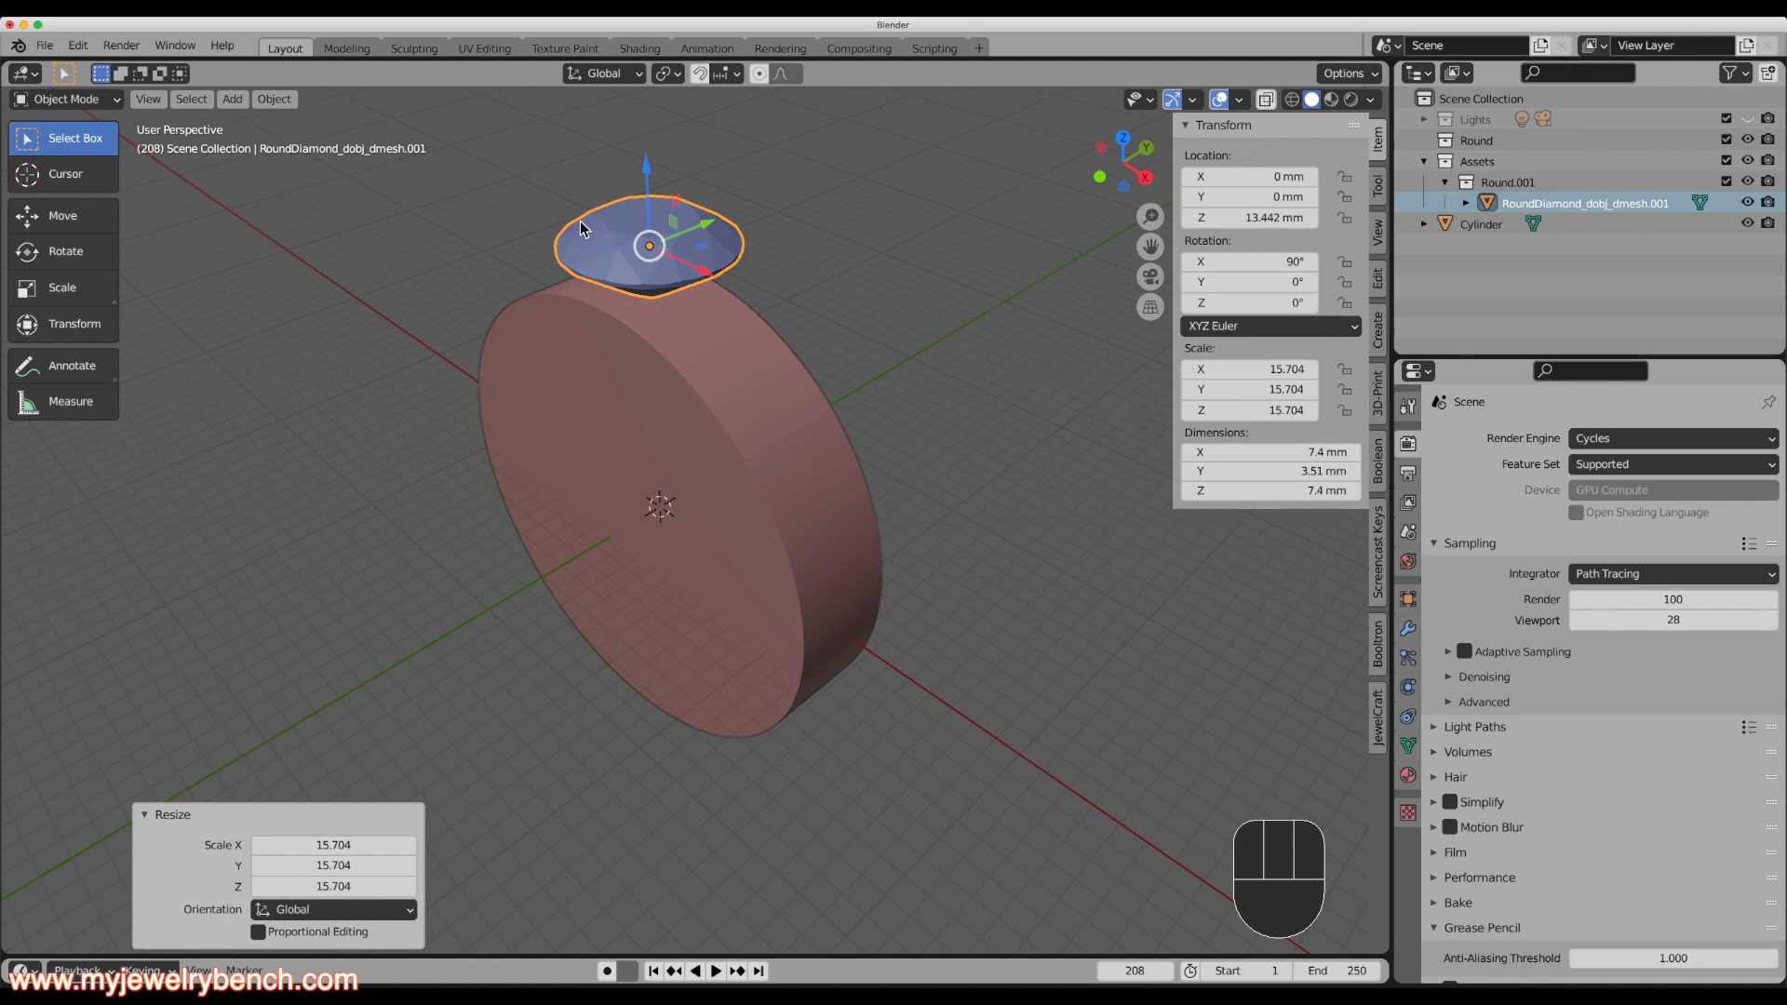
key("shift+d")
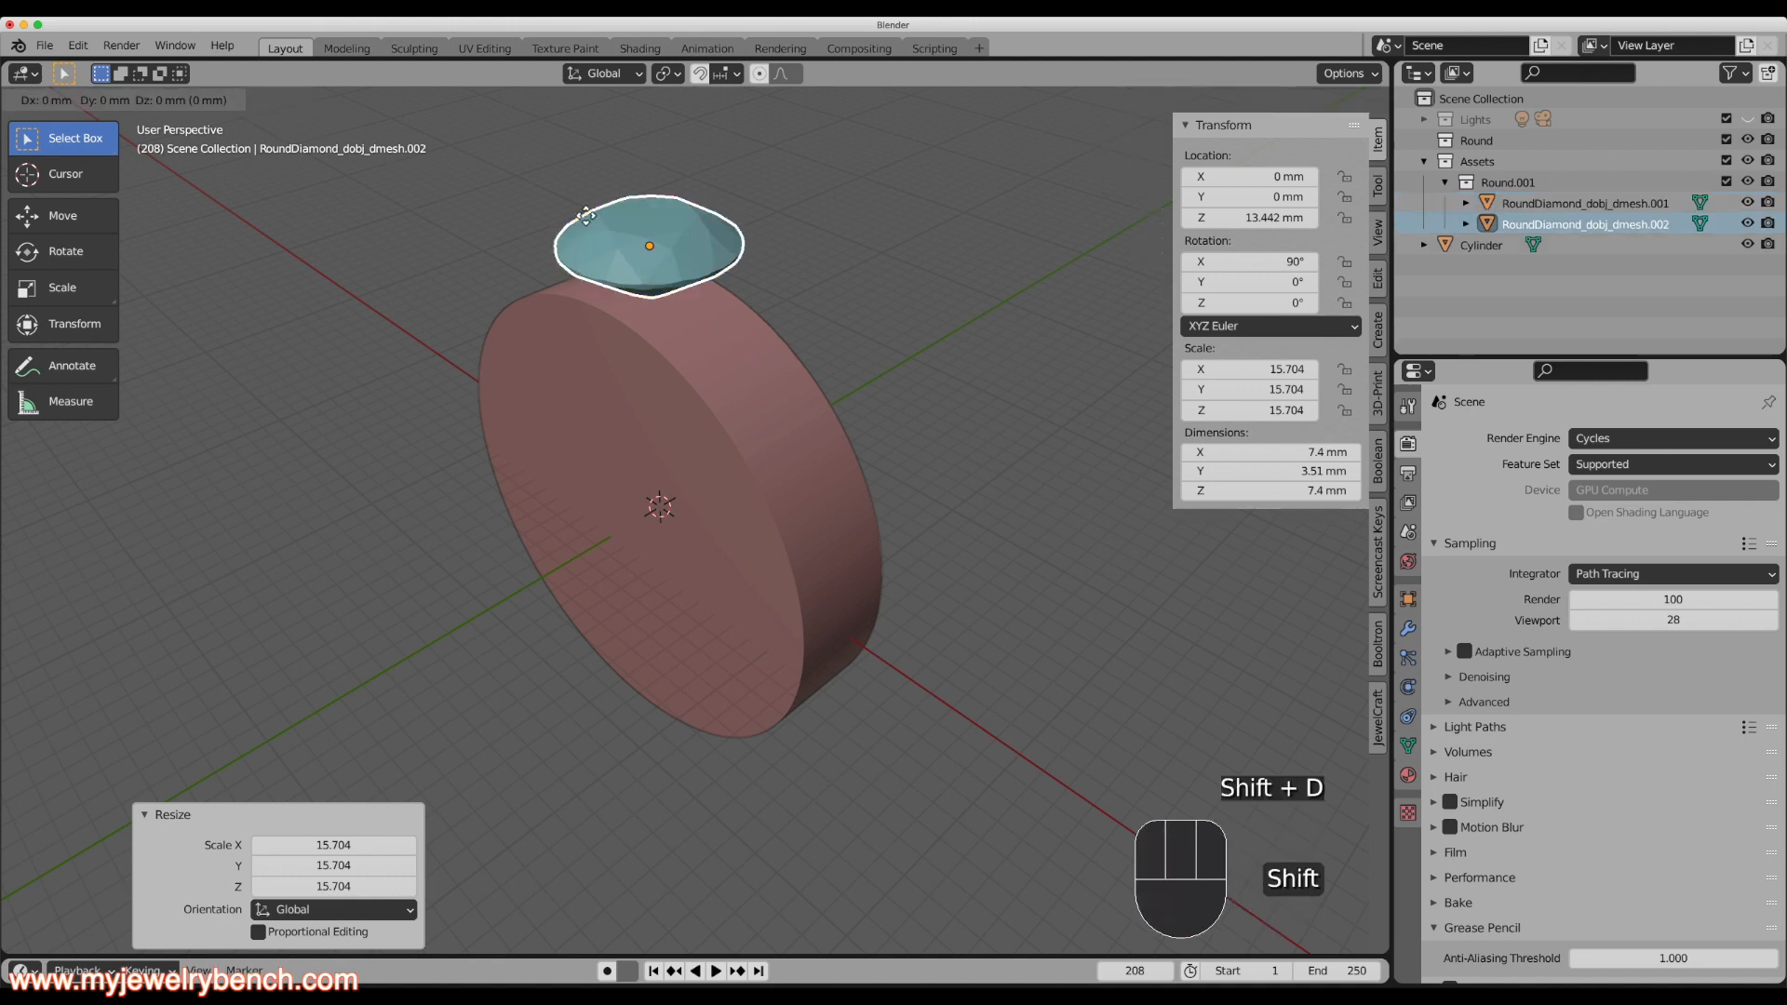
right_click(585, 216)
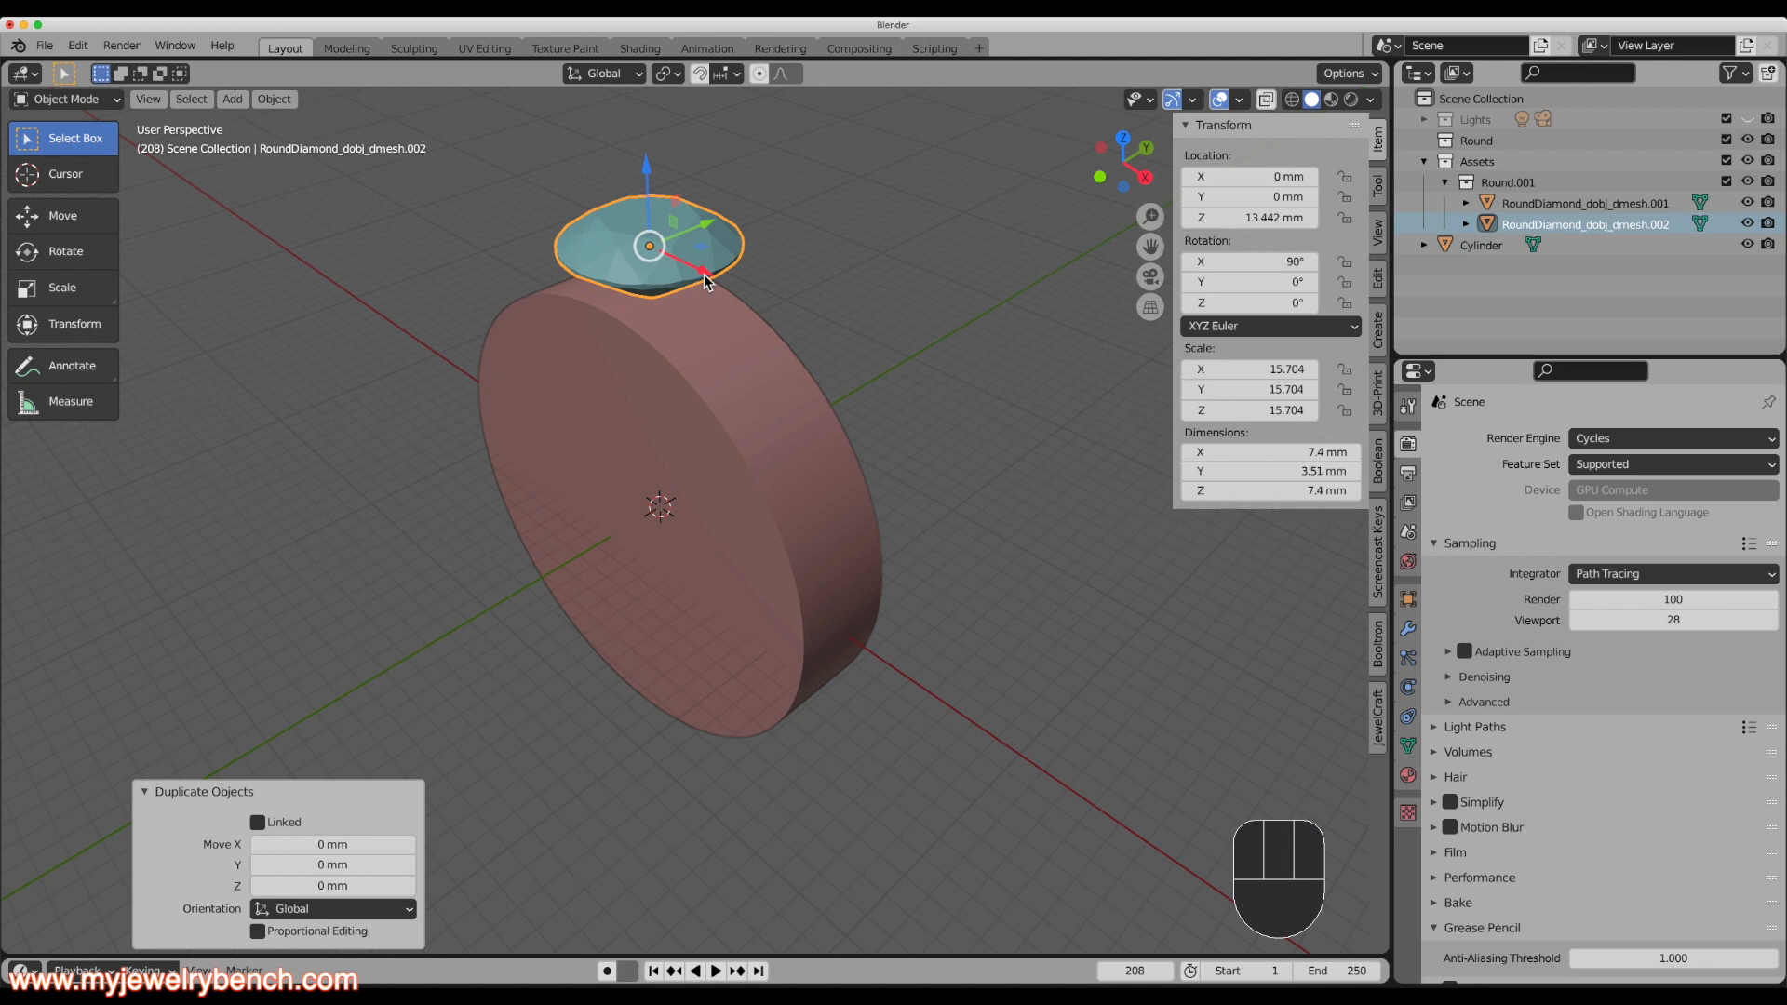
Switch to the front view and select the duplicate diamond's entire mesh in Edit Mode.
key("grave")
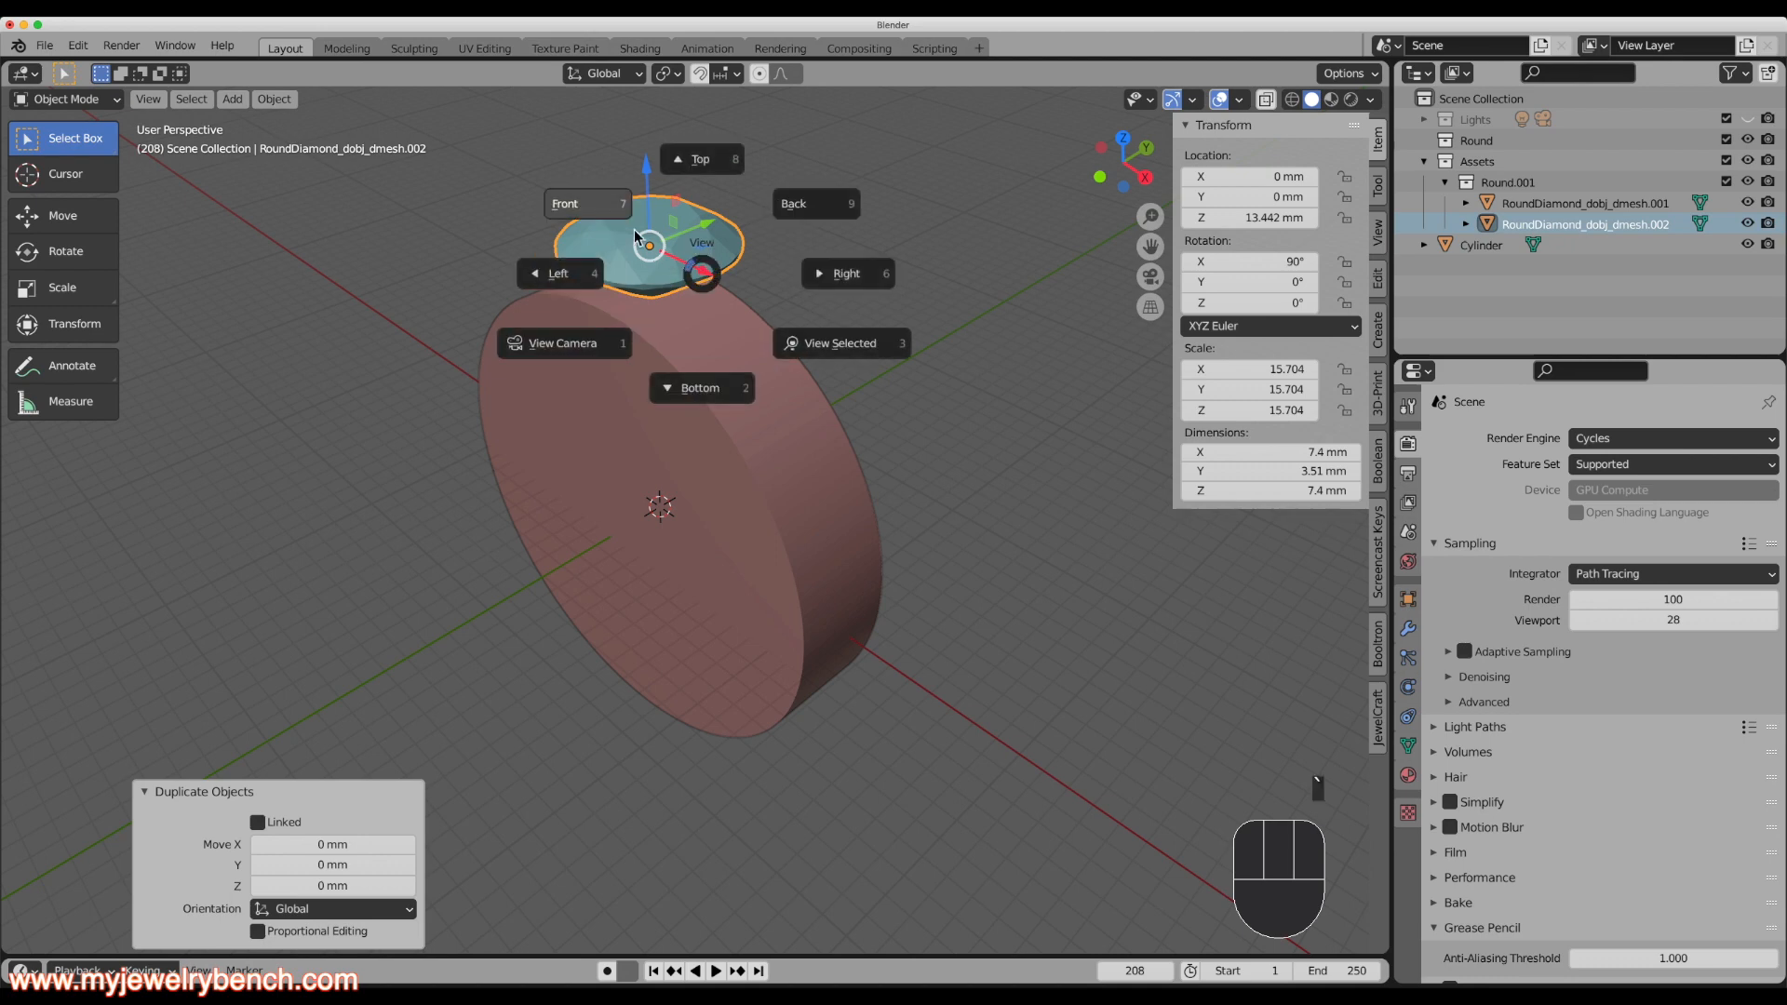
left_click(604, 219)
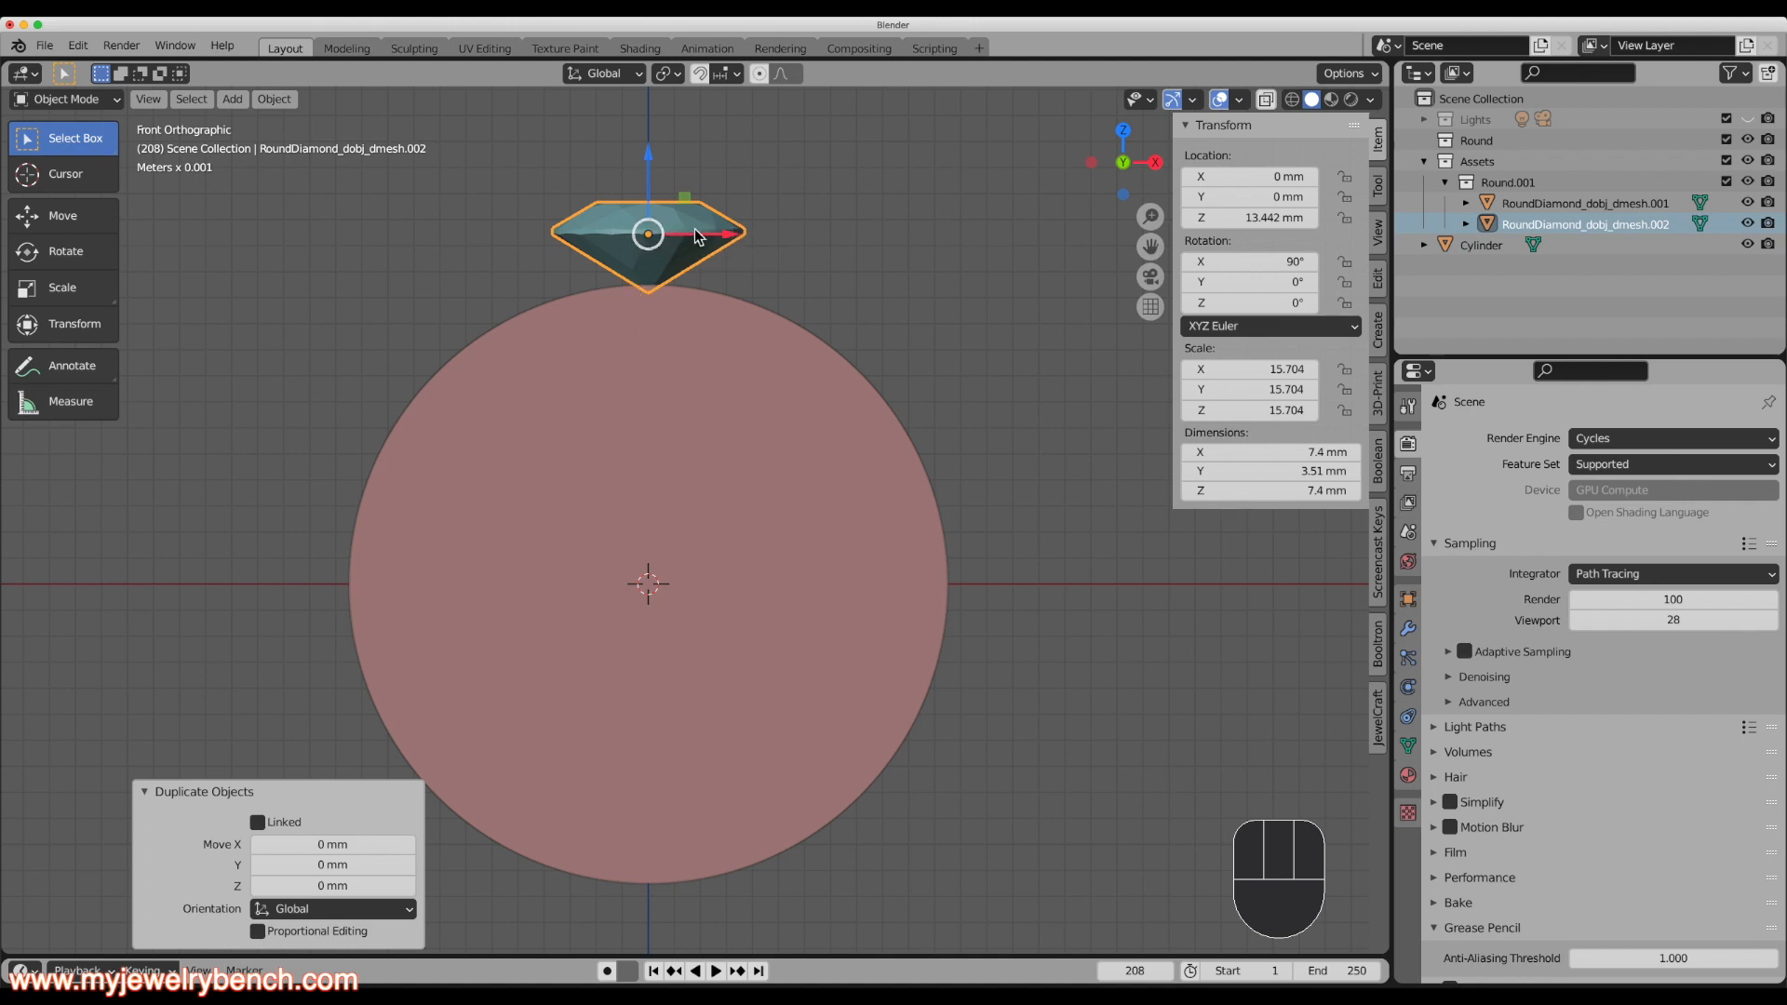
key("Tab")
key("a")
key("a")
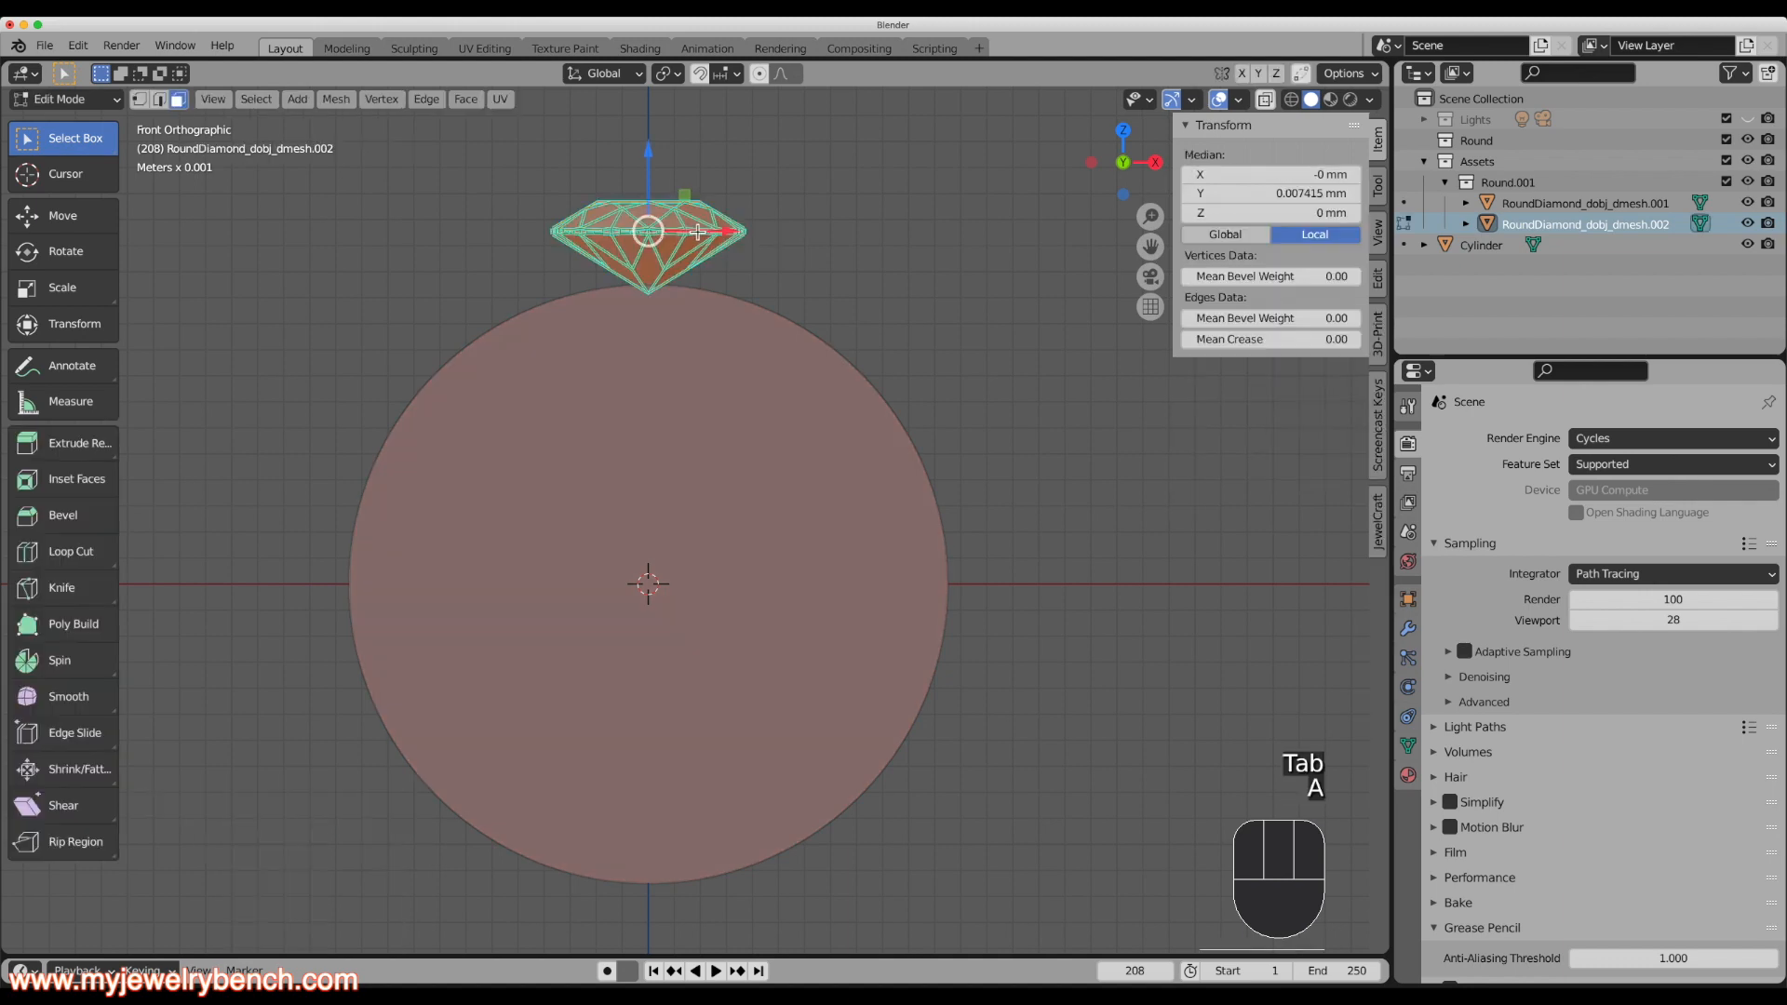
key("a")
key("a")
key("a")
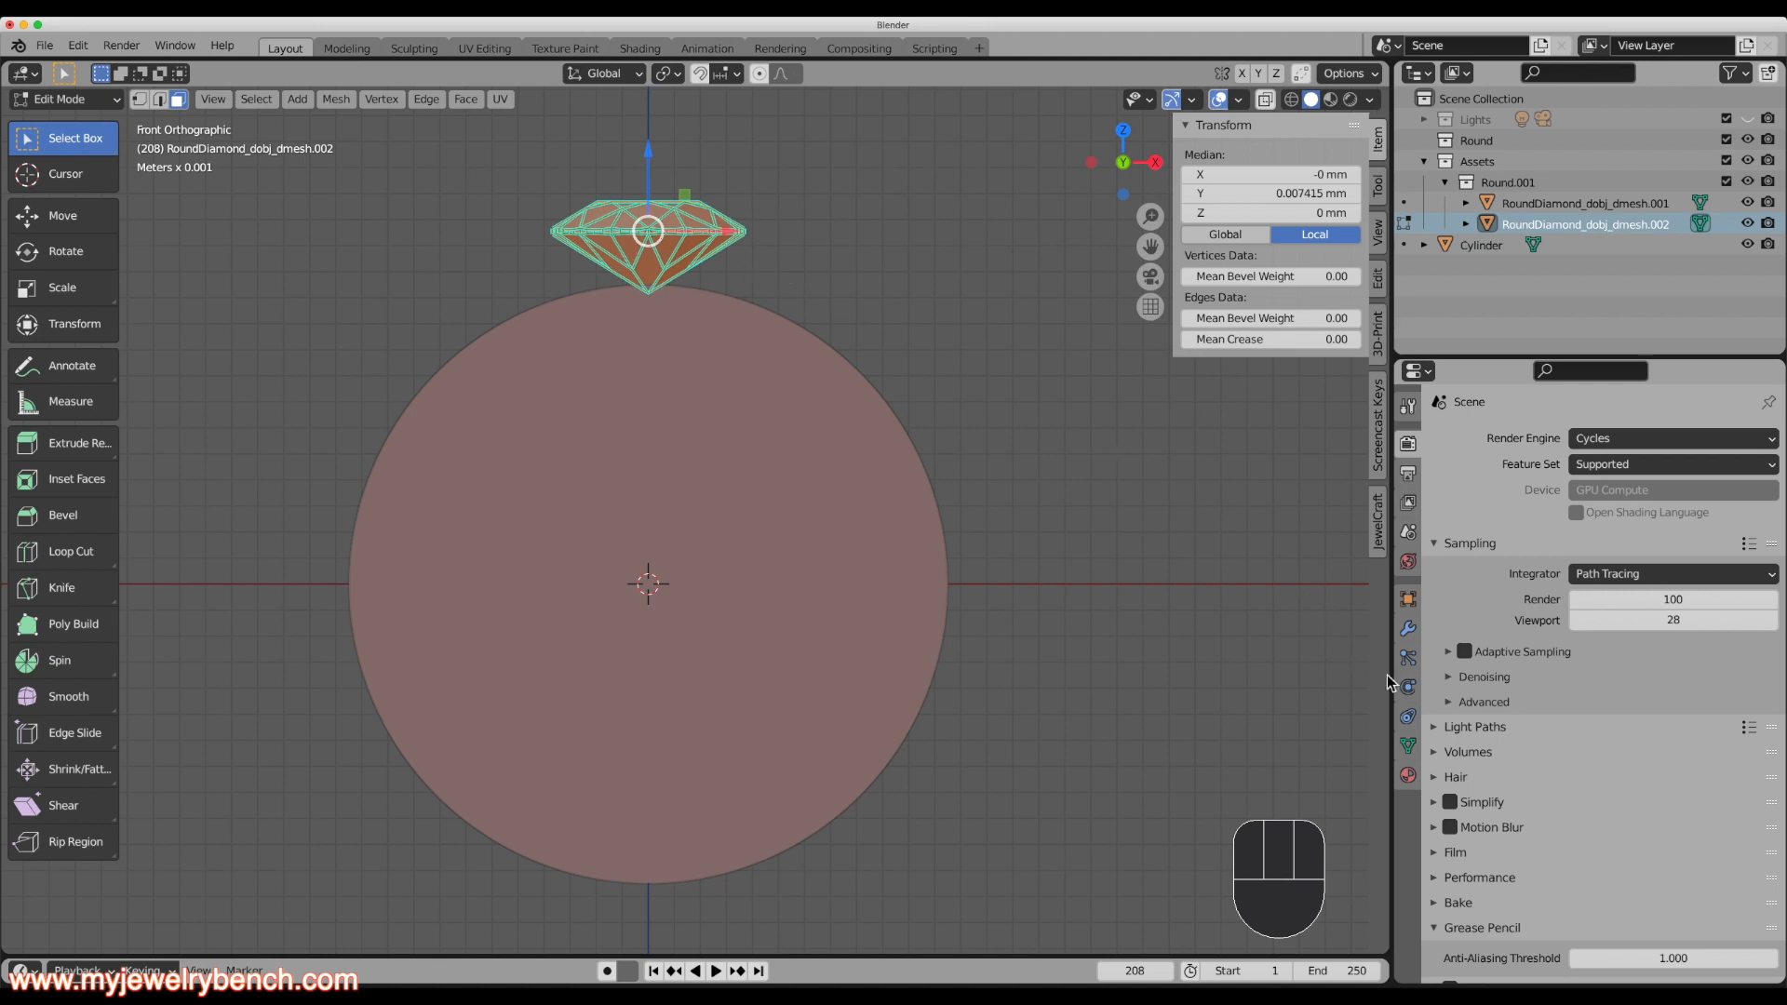
Add a Mirror modifier on the X axis to the duplicate diamond and move its mesh about 7.56 mm along X.
left_click(1408, 630)
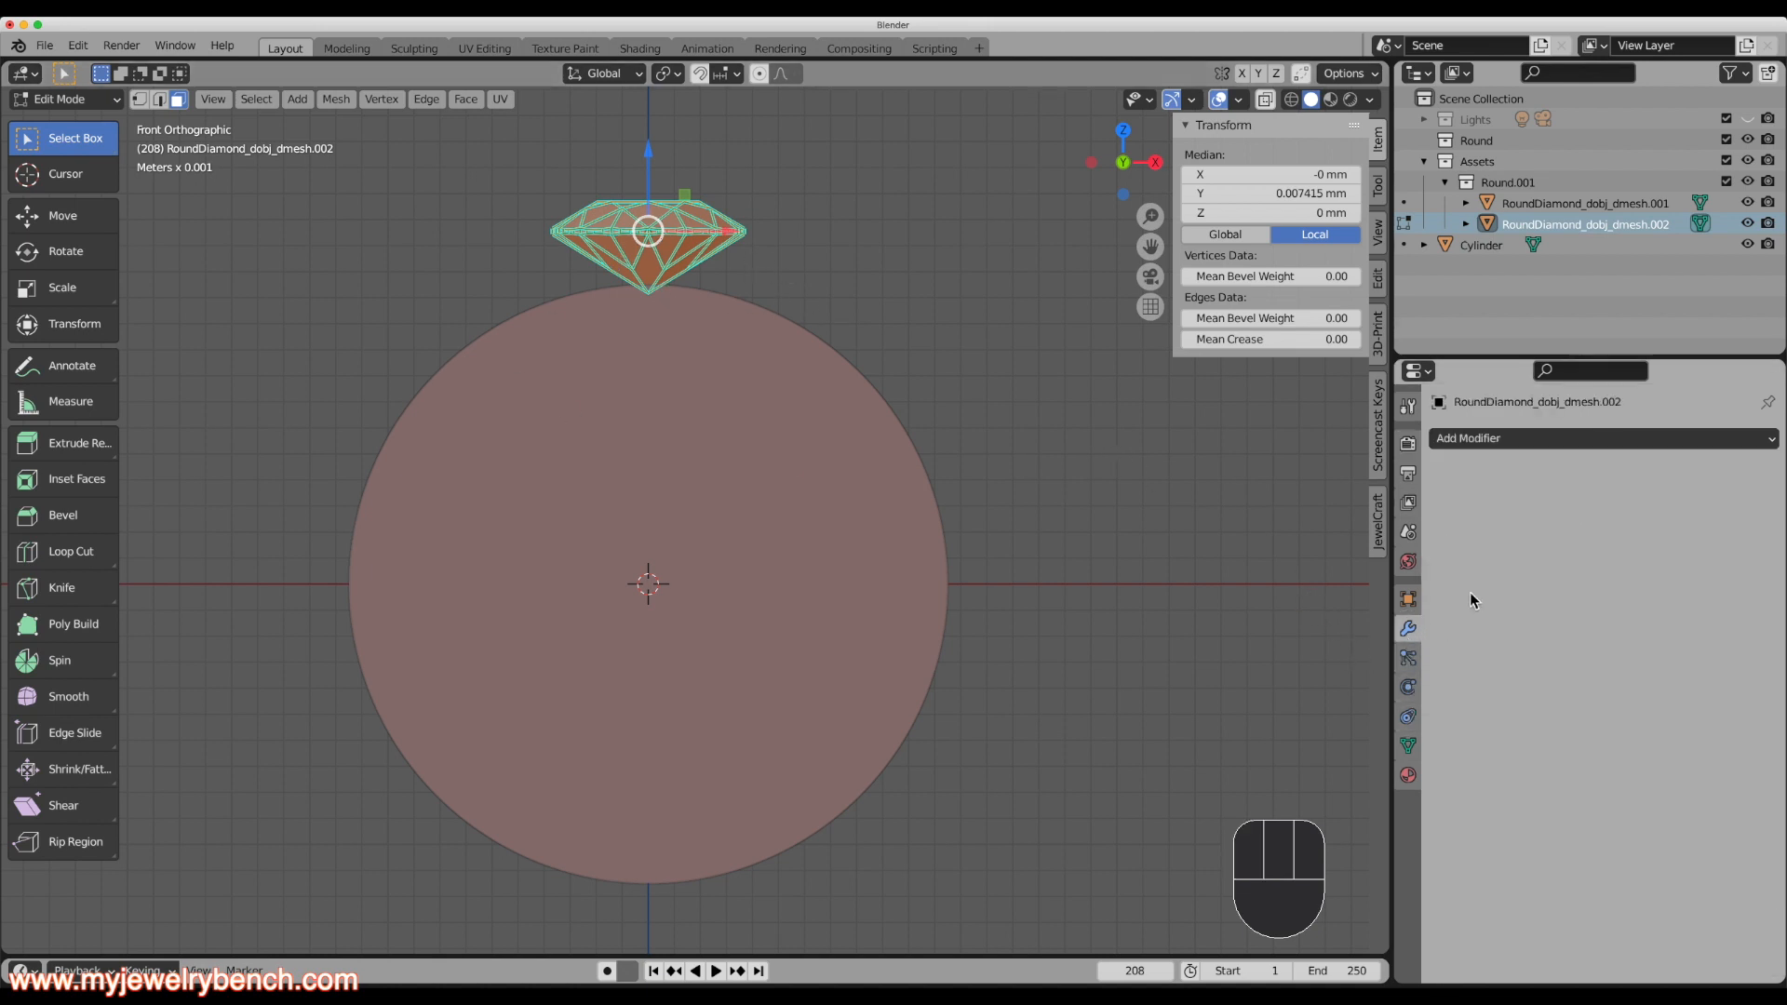
left_click(1516, 445)
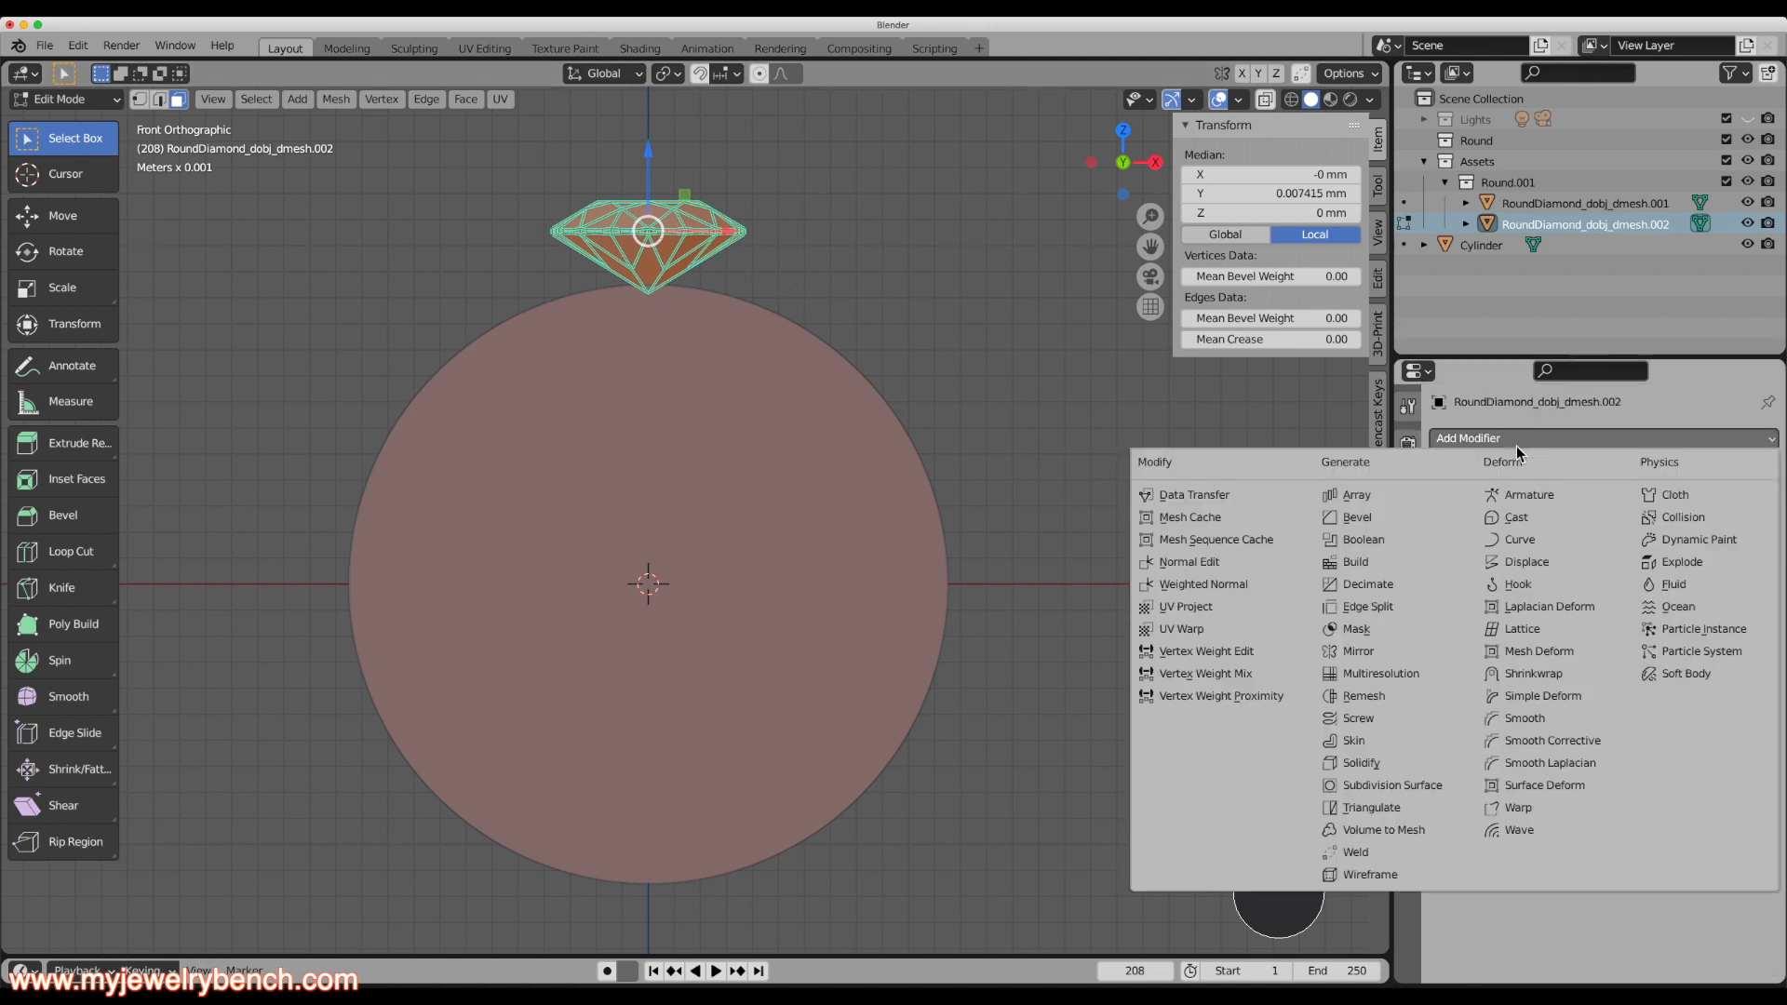
left_click(1364, 651)
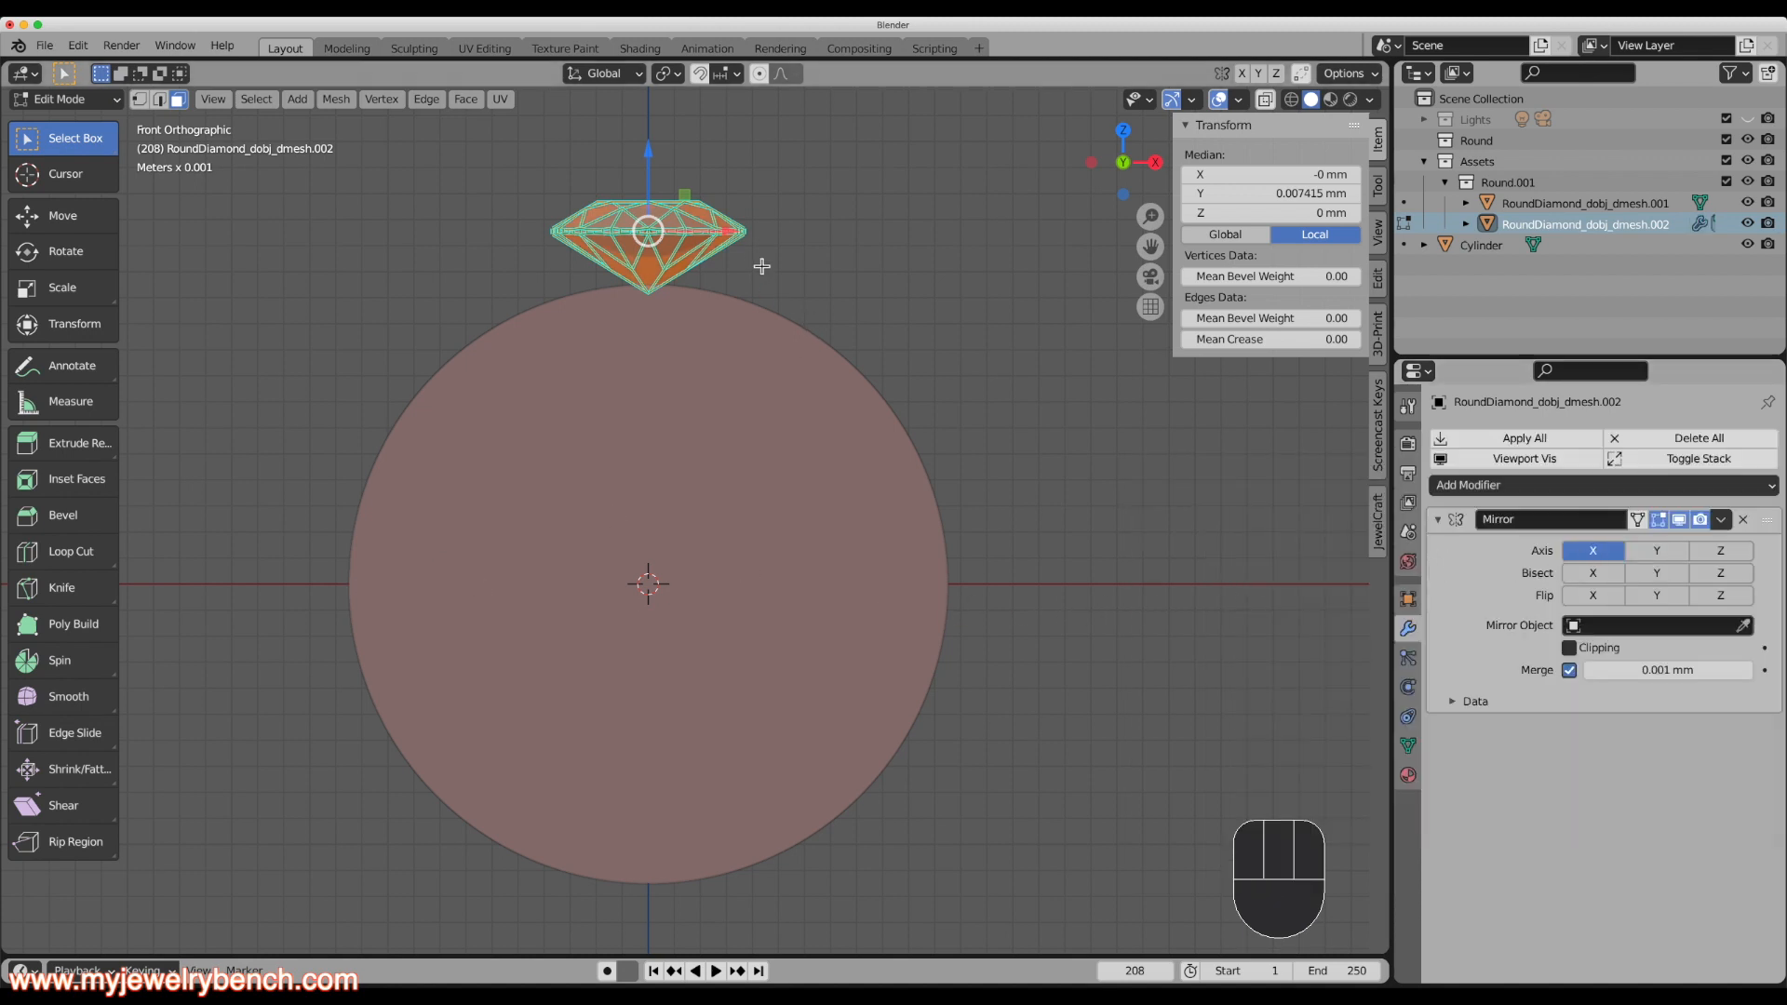
left_click_drag(749, 235, 938, 256)
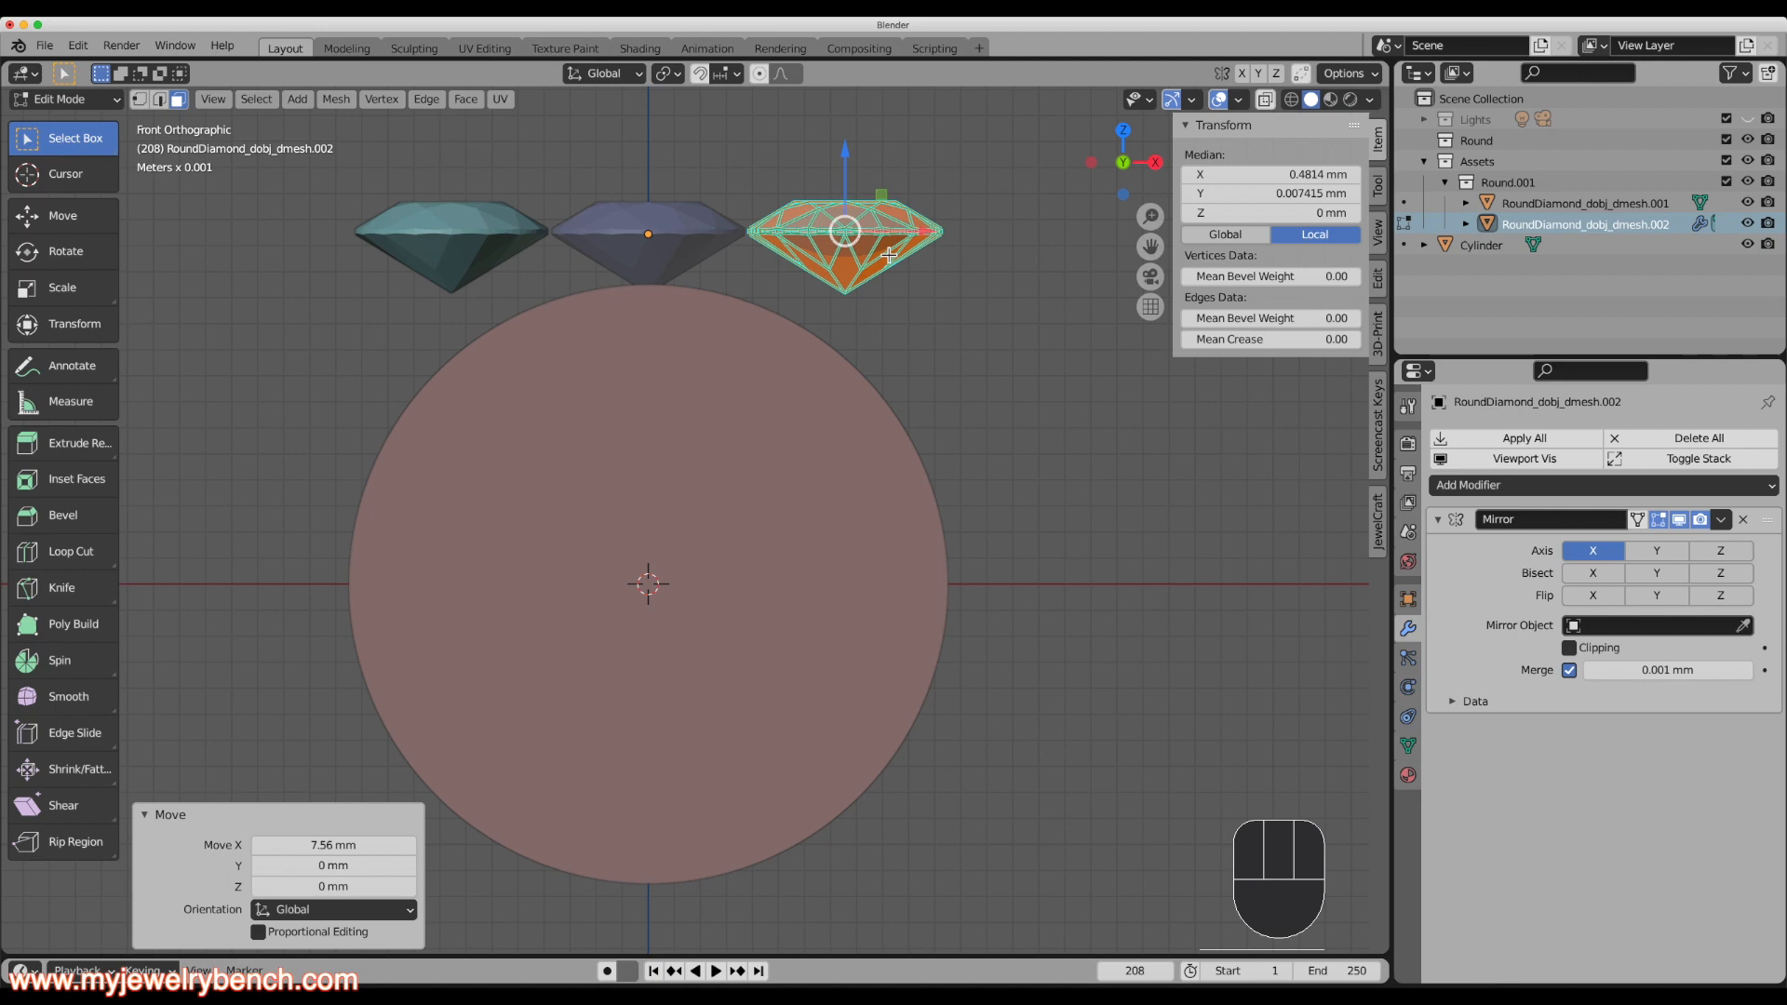
key("a")
key("a")
key("a")
left_click(897, 227)
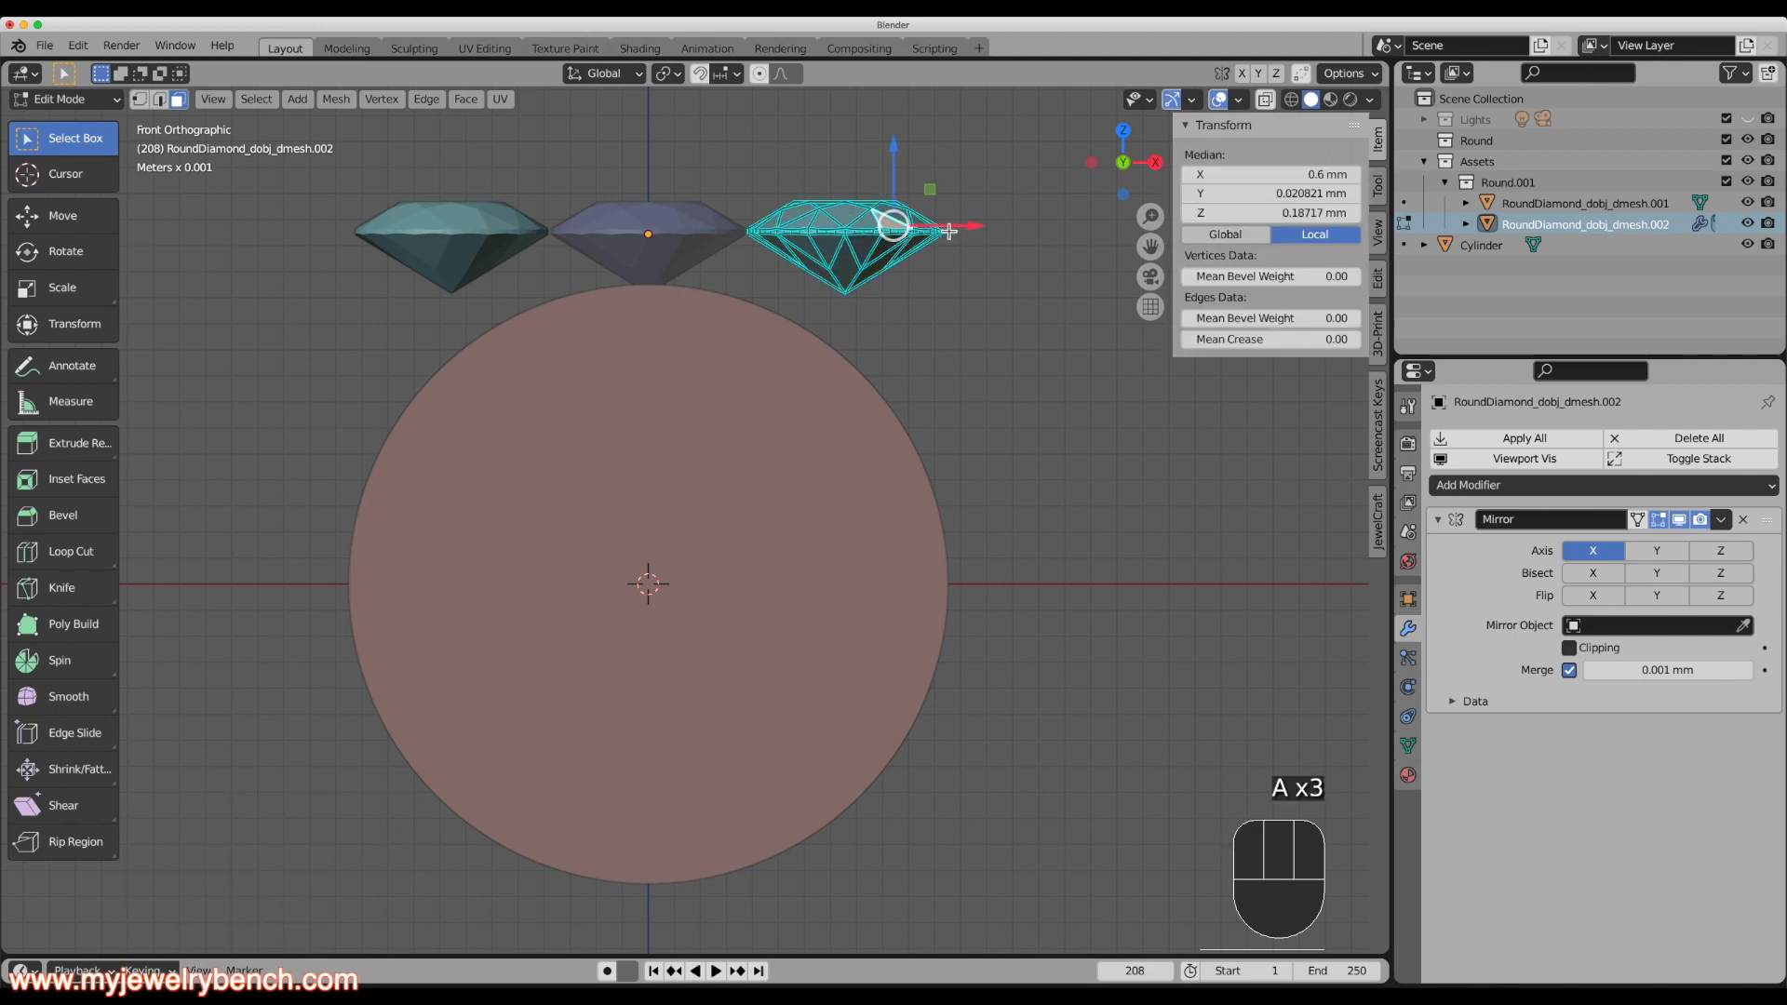
left_click_drag(965, 230, 925, 223)
key("super+z")
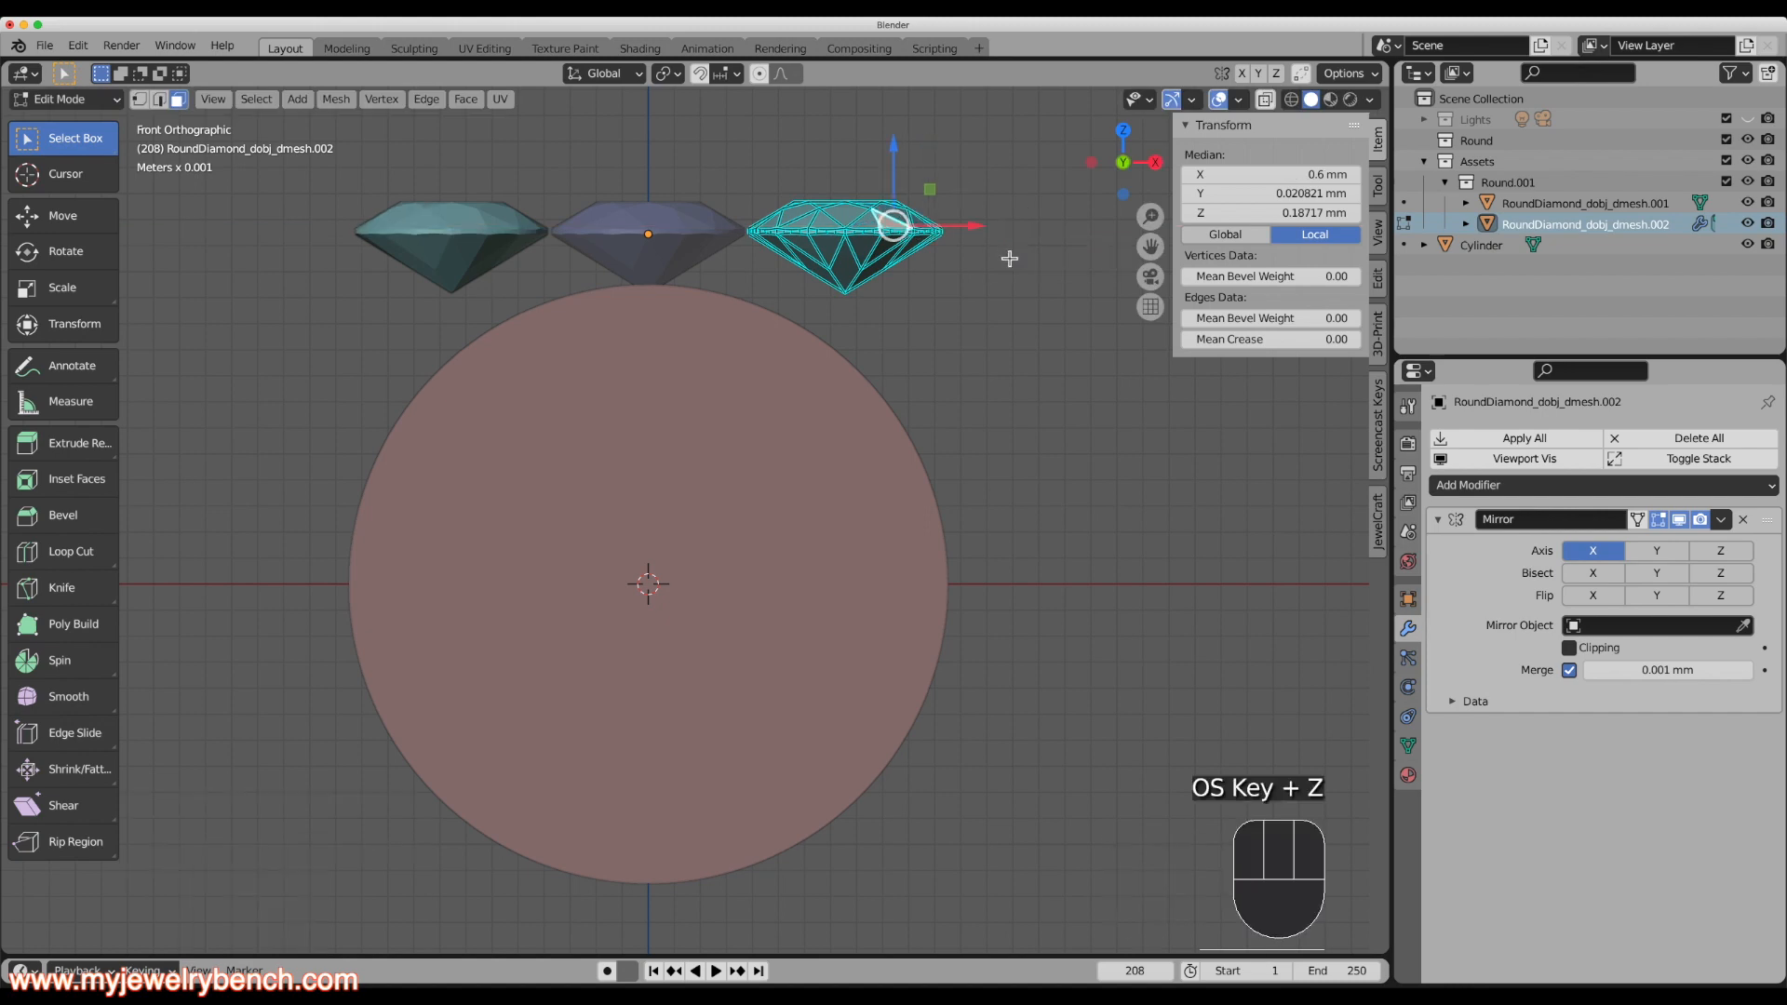
Reselect the side diamond's whole mesh, lower it slightly along Z, and return to Object Mode.
key("a")
key("a")
key("a")
key("a")
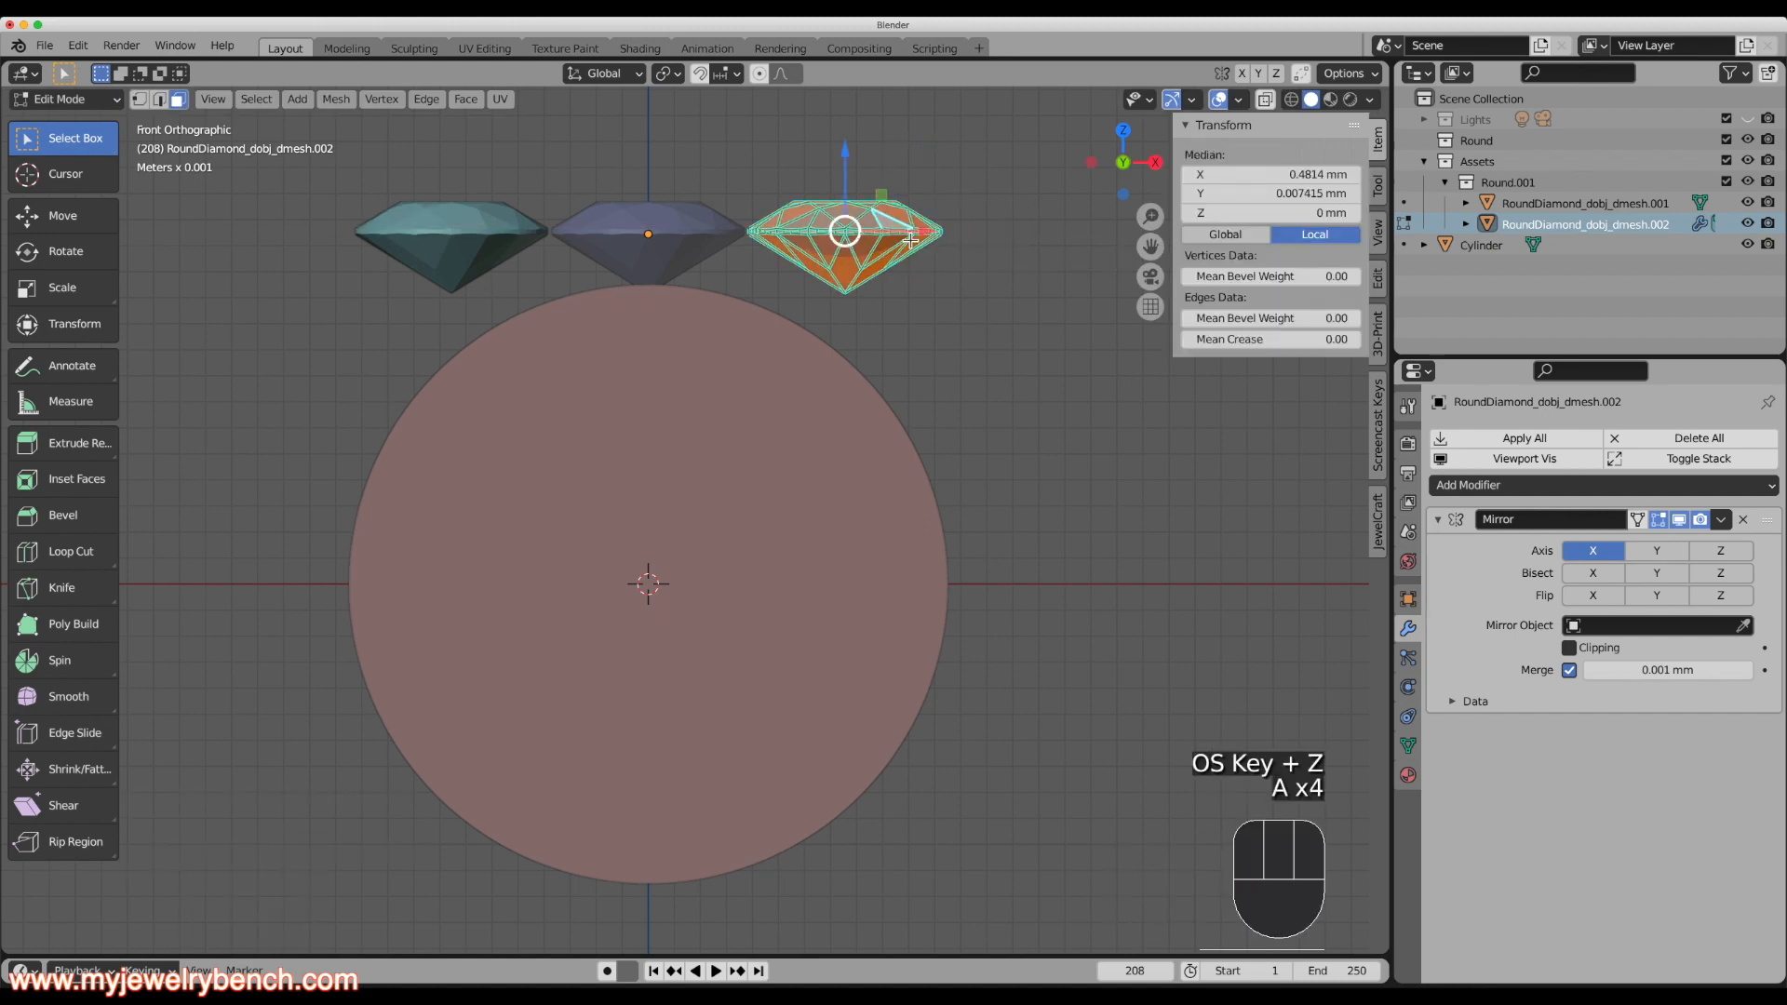
left_click_drag(845, 152, 854, 188)
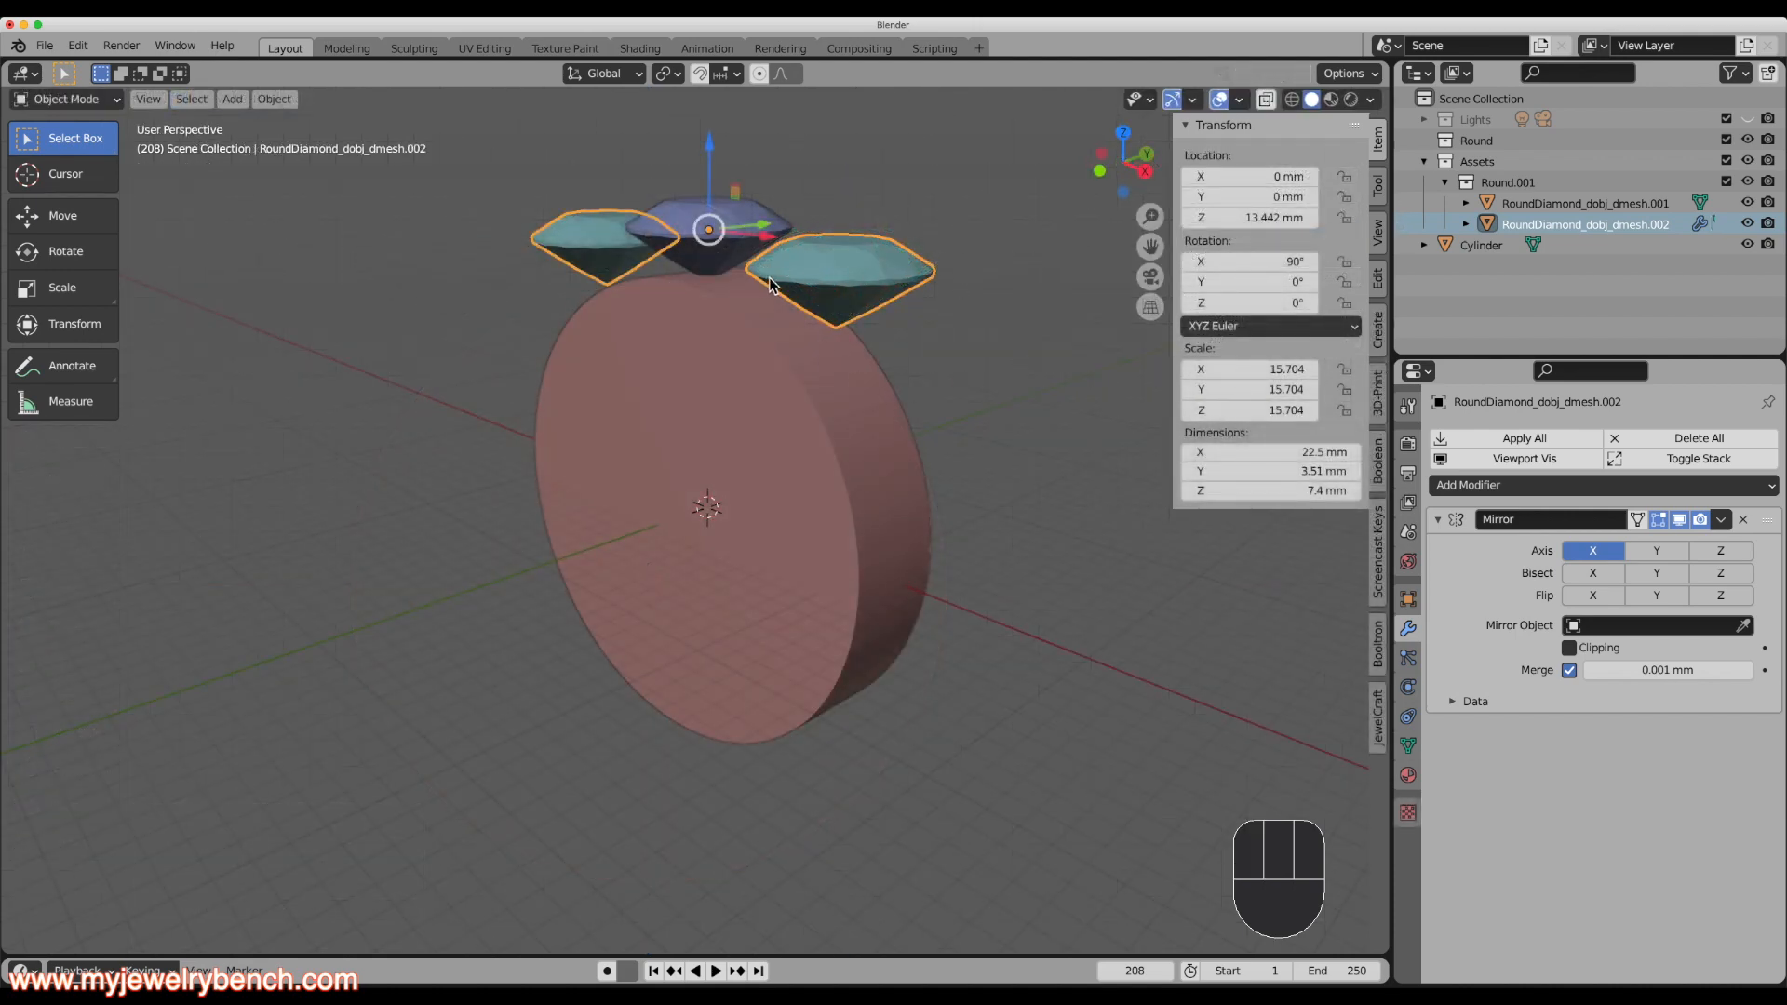
middle_click_drag(868, 300, 1044, 374)
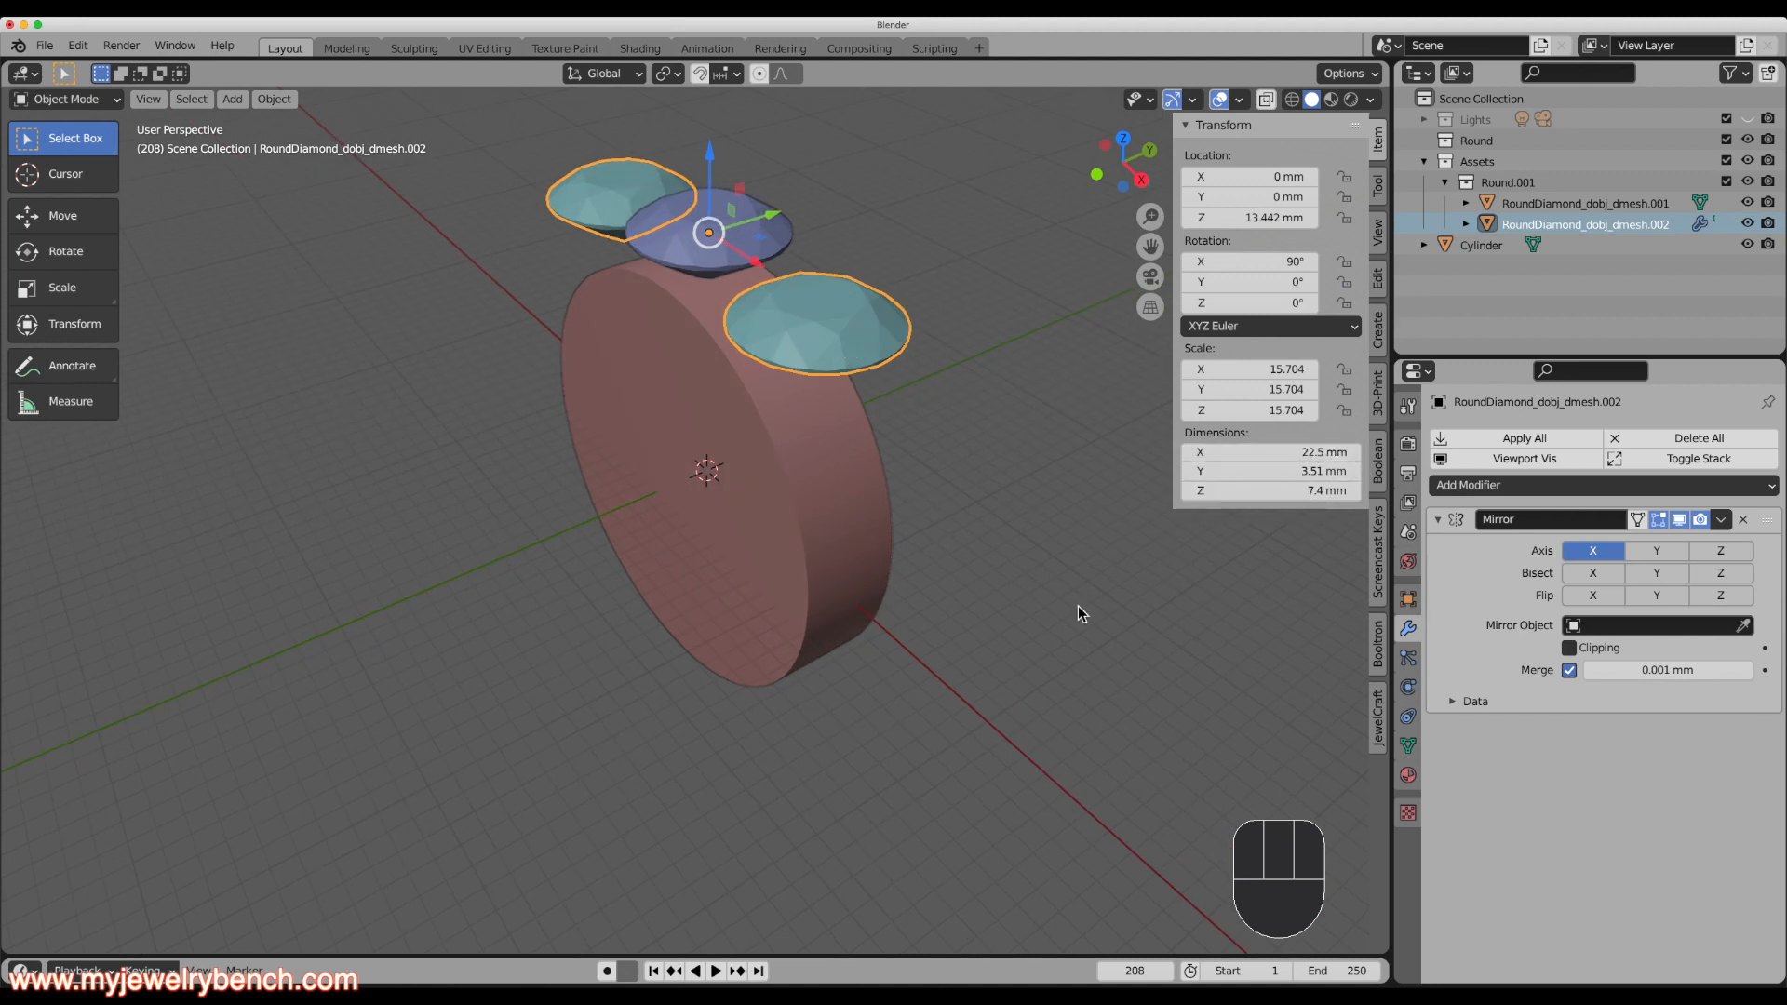
Scale the mirrored side diamonds down uniformly by a factor of about 0.775.
middle_click_drag(858, 411, 880, 373)
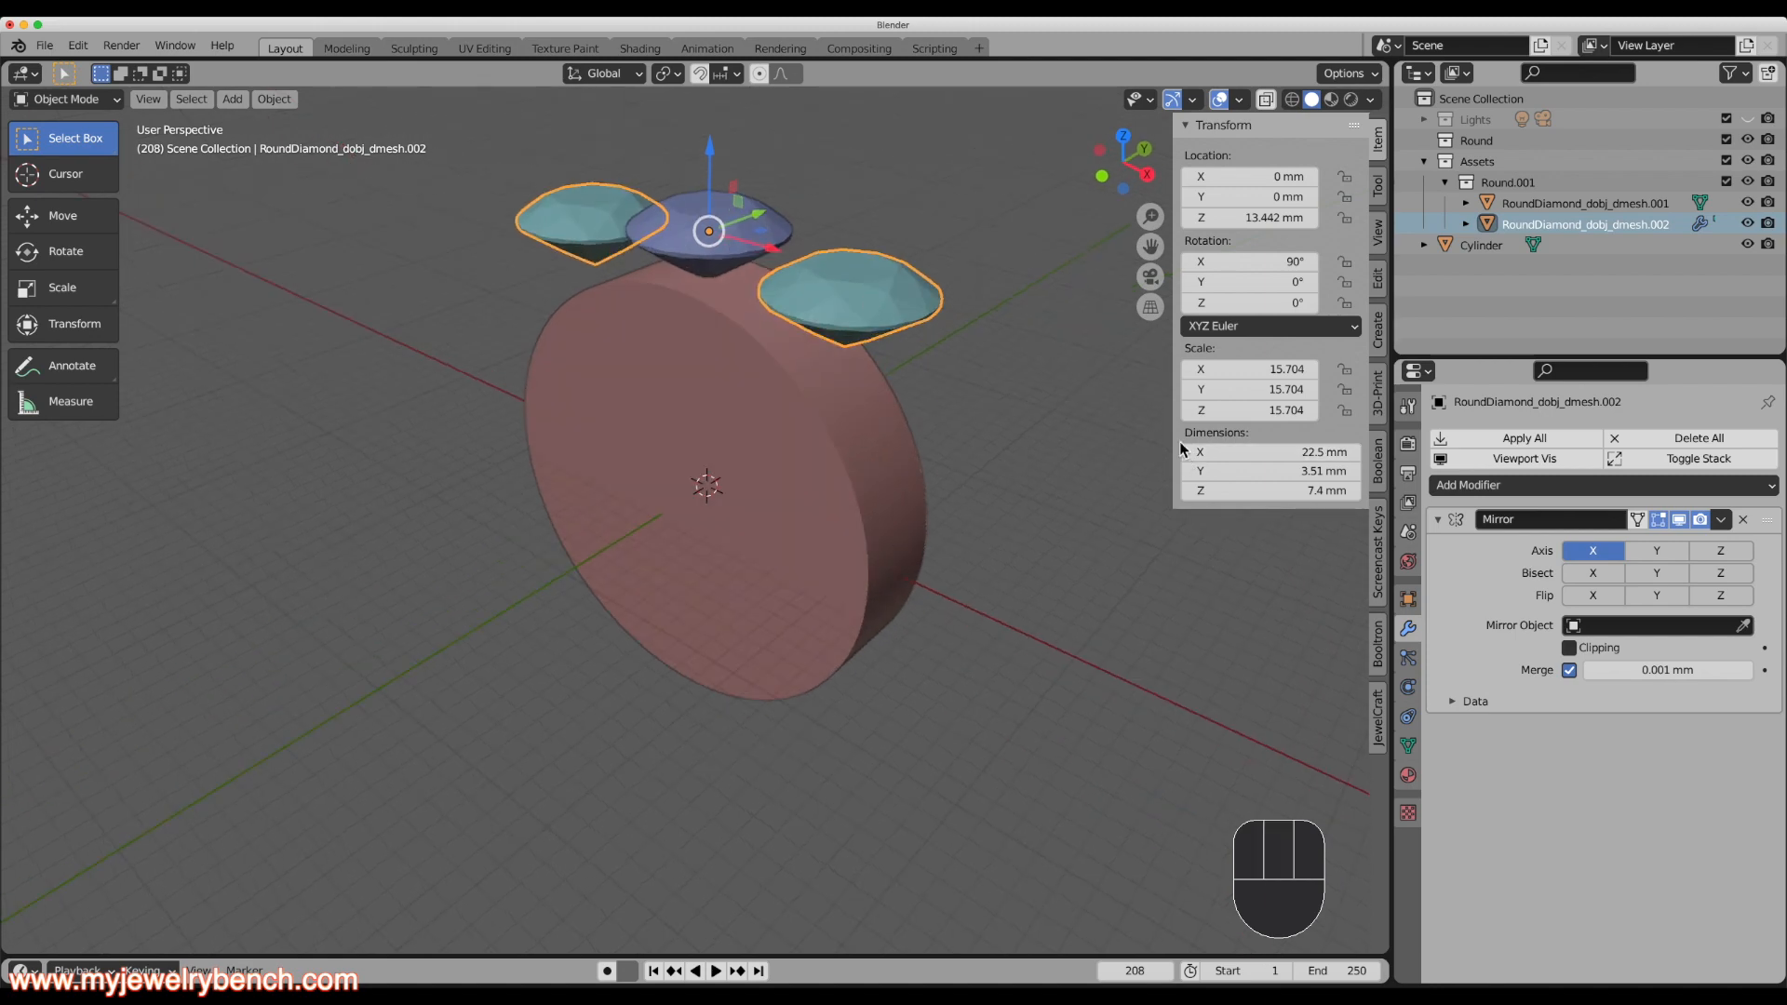
key("s")
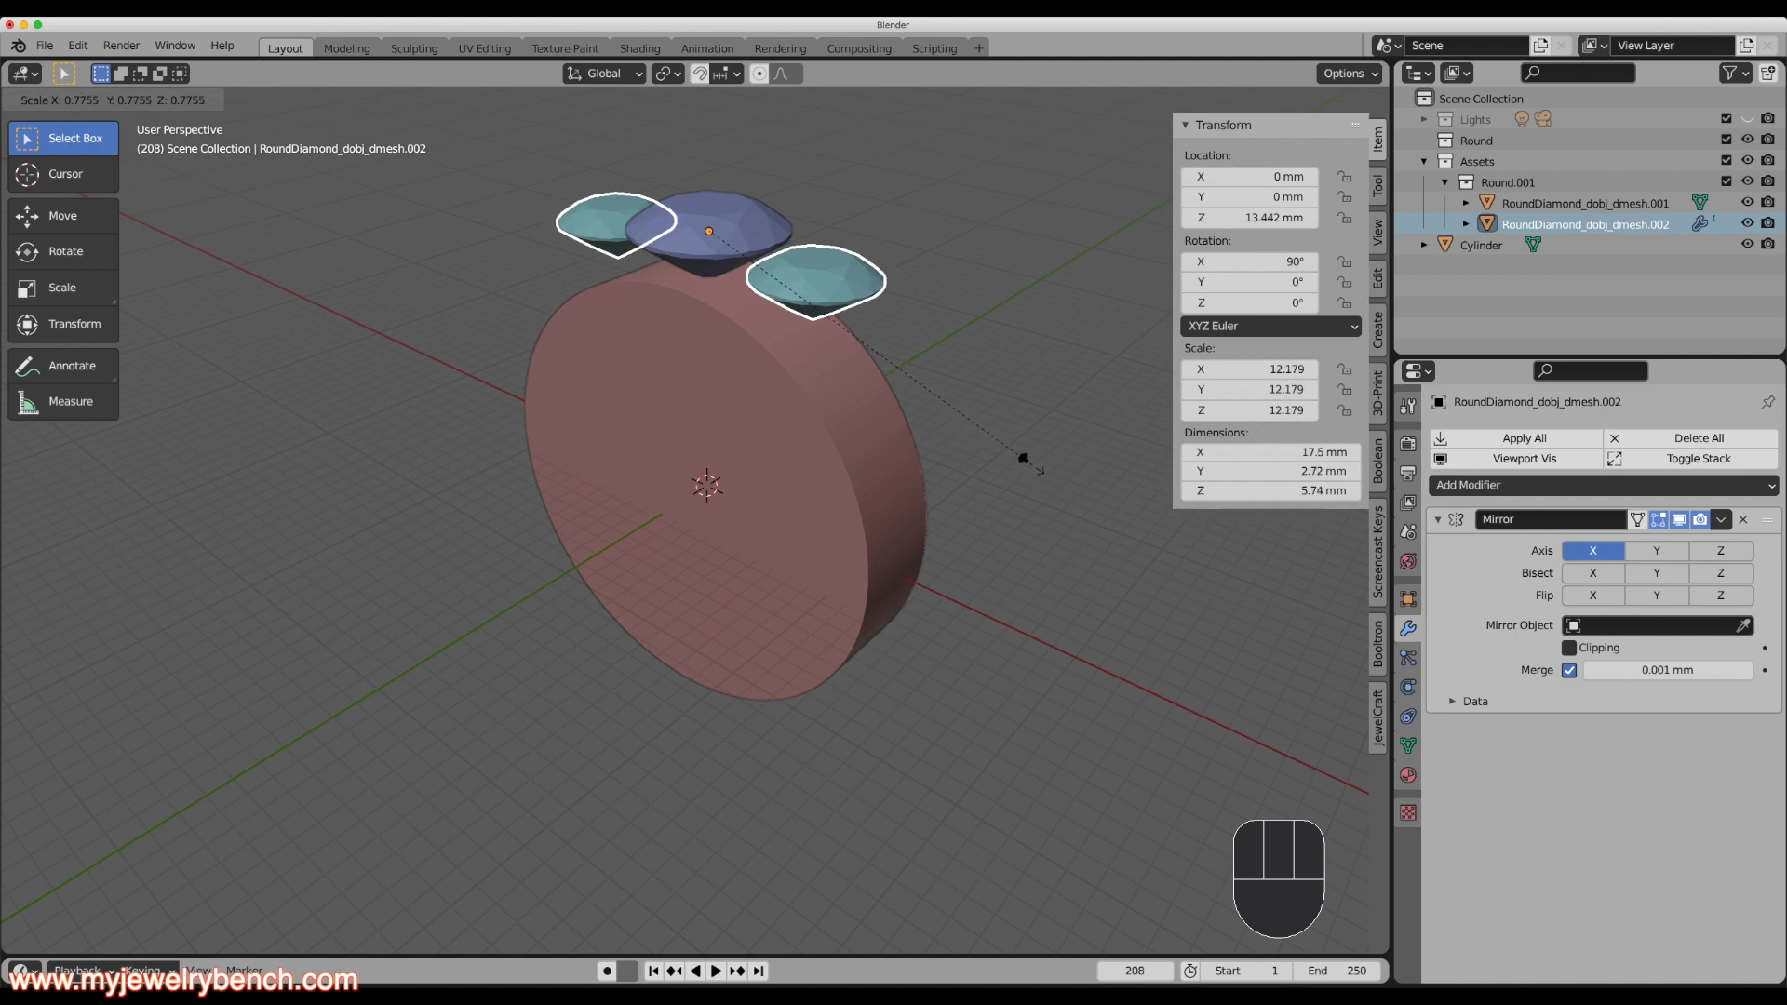
left_click(1035, 466)
From the front view, move the side diamond's mesh in Edit Mode about 0.46 mm along X and -0.67 mm along Z.
middle_click_drag(729, 510, 830, 469)
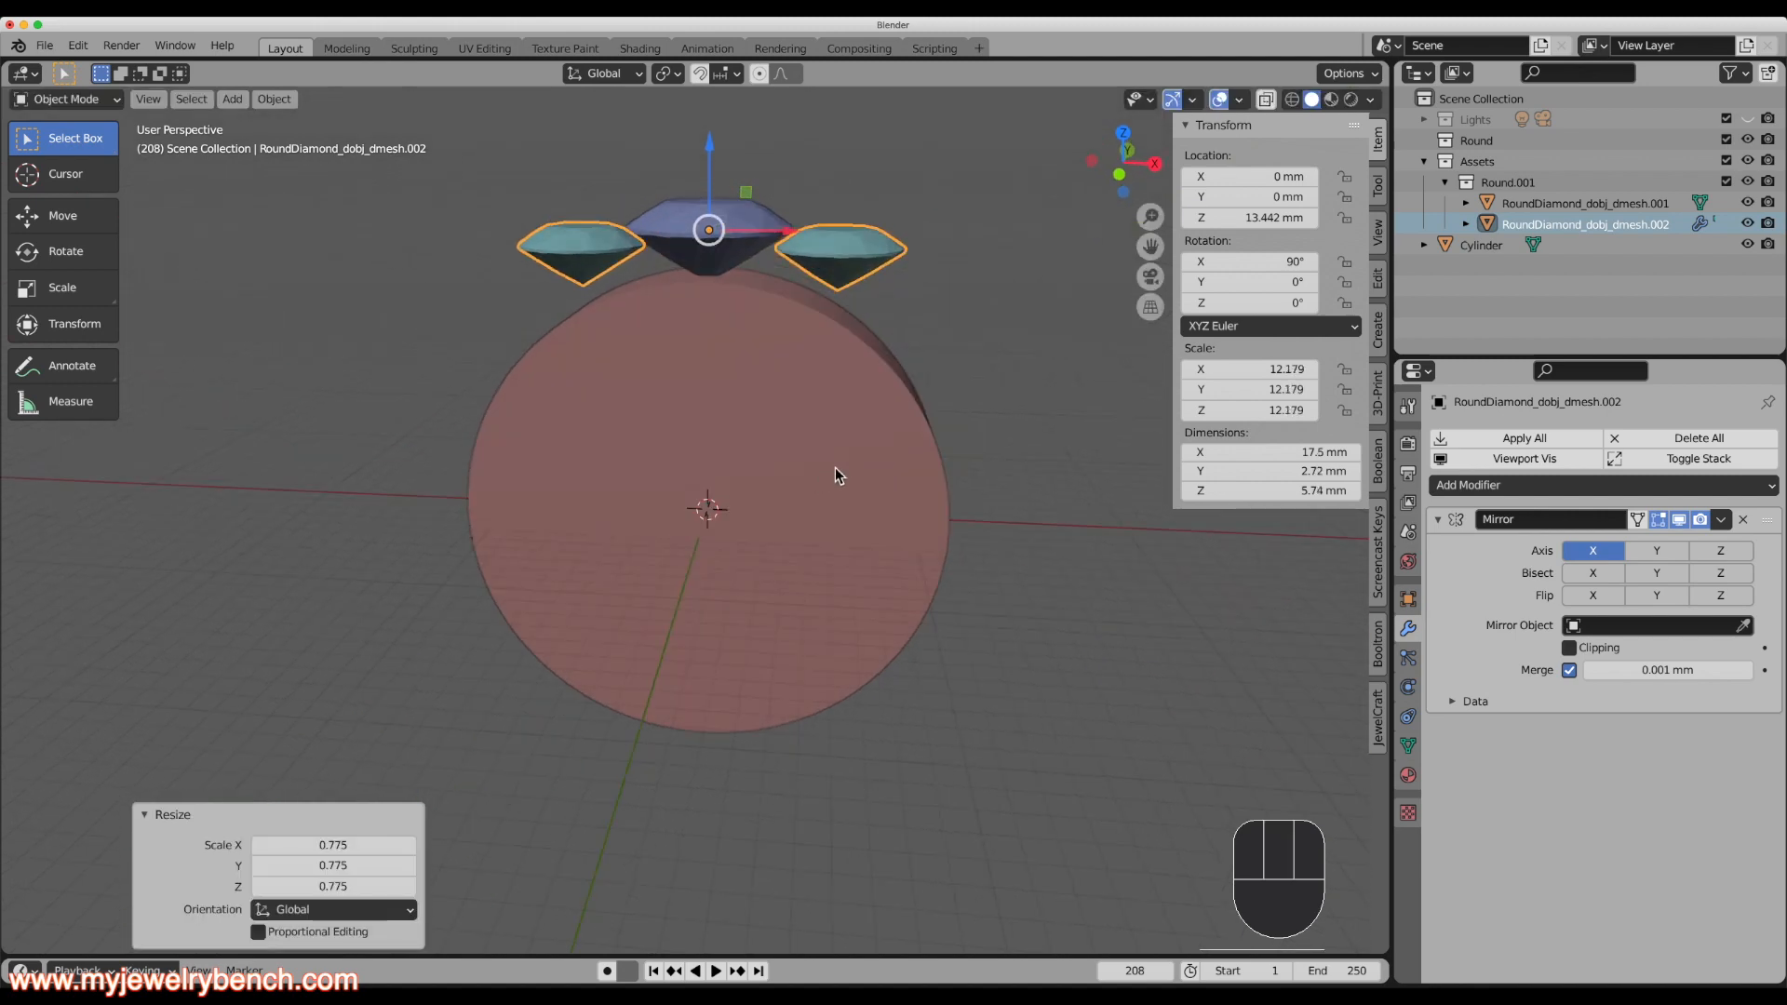
key("grave")
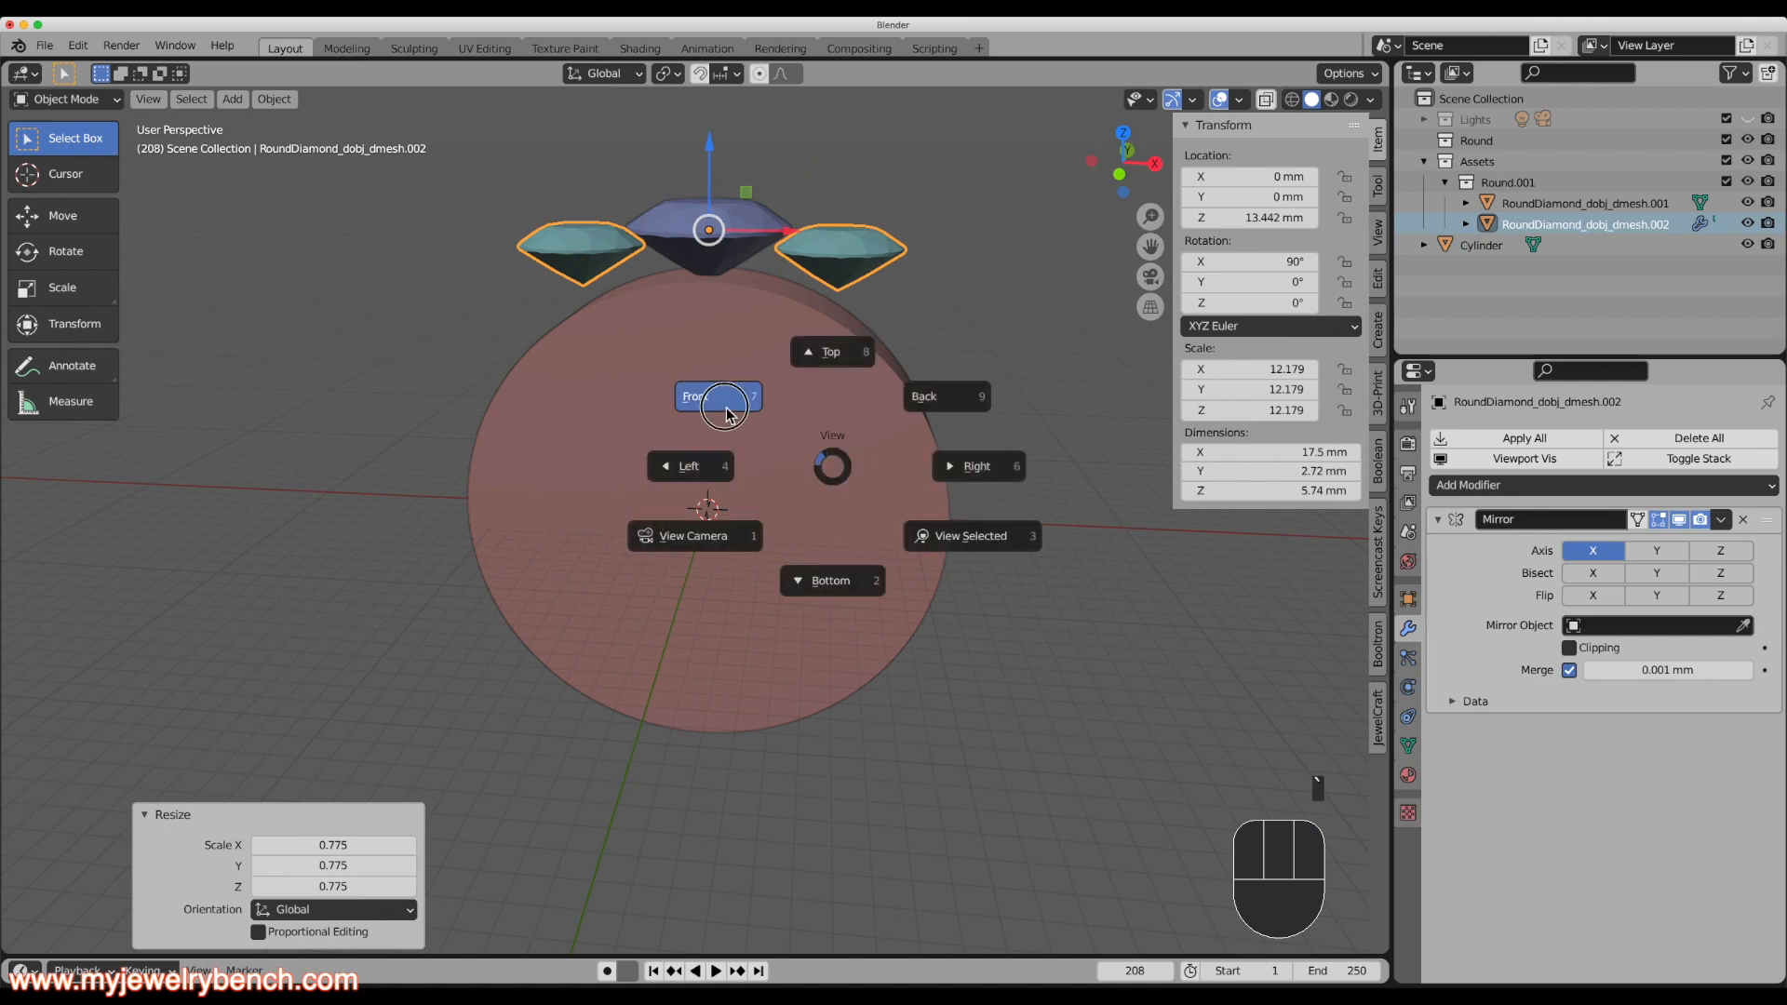
left_click(716, 396)
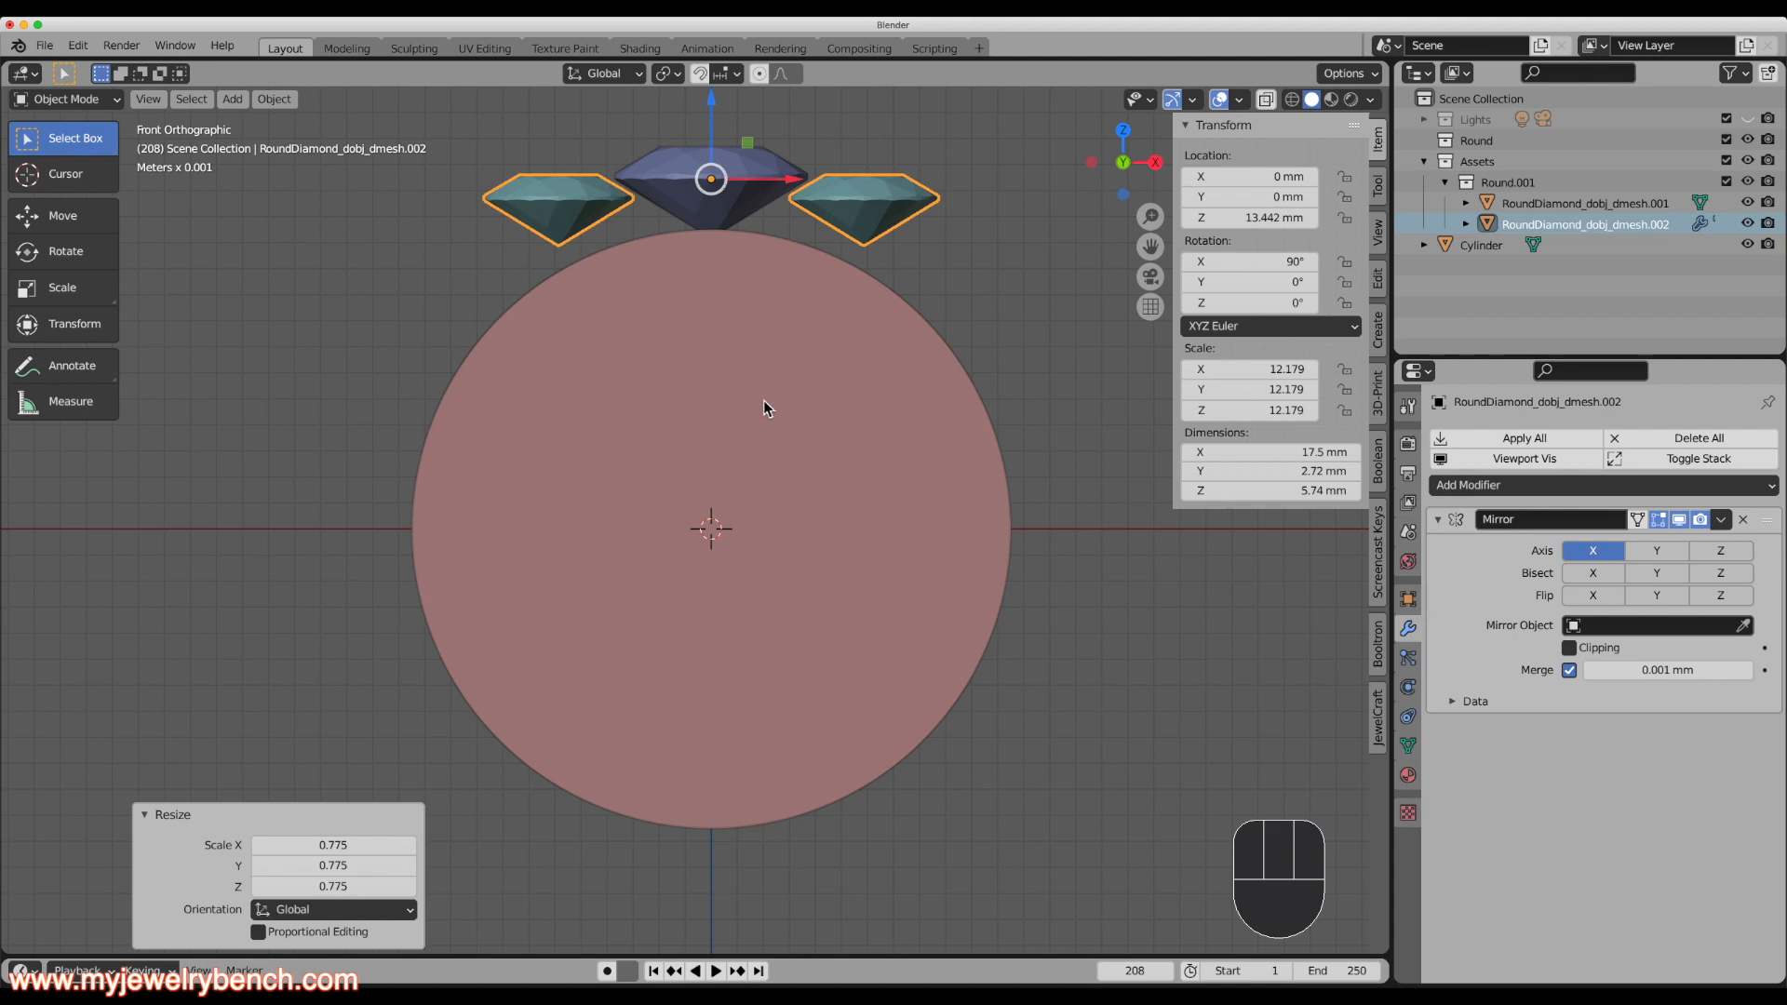
key("Tab")
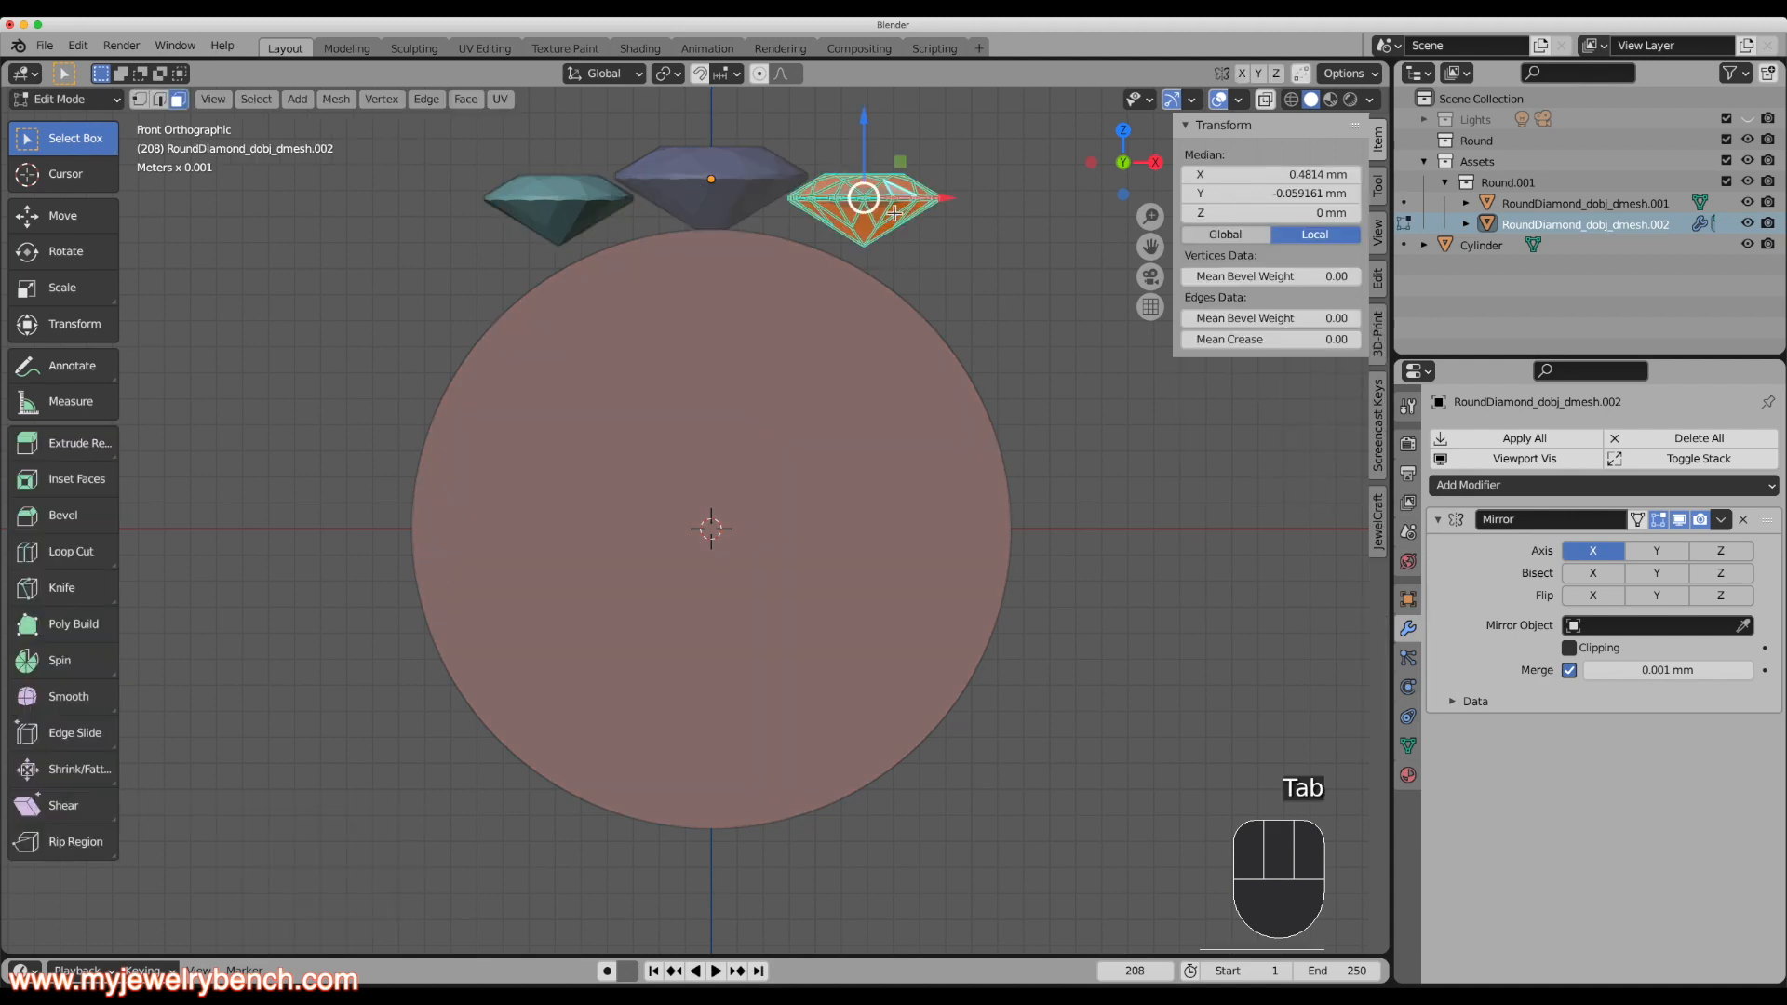
key("g")
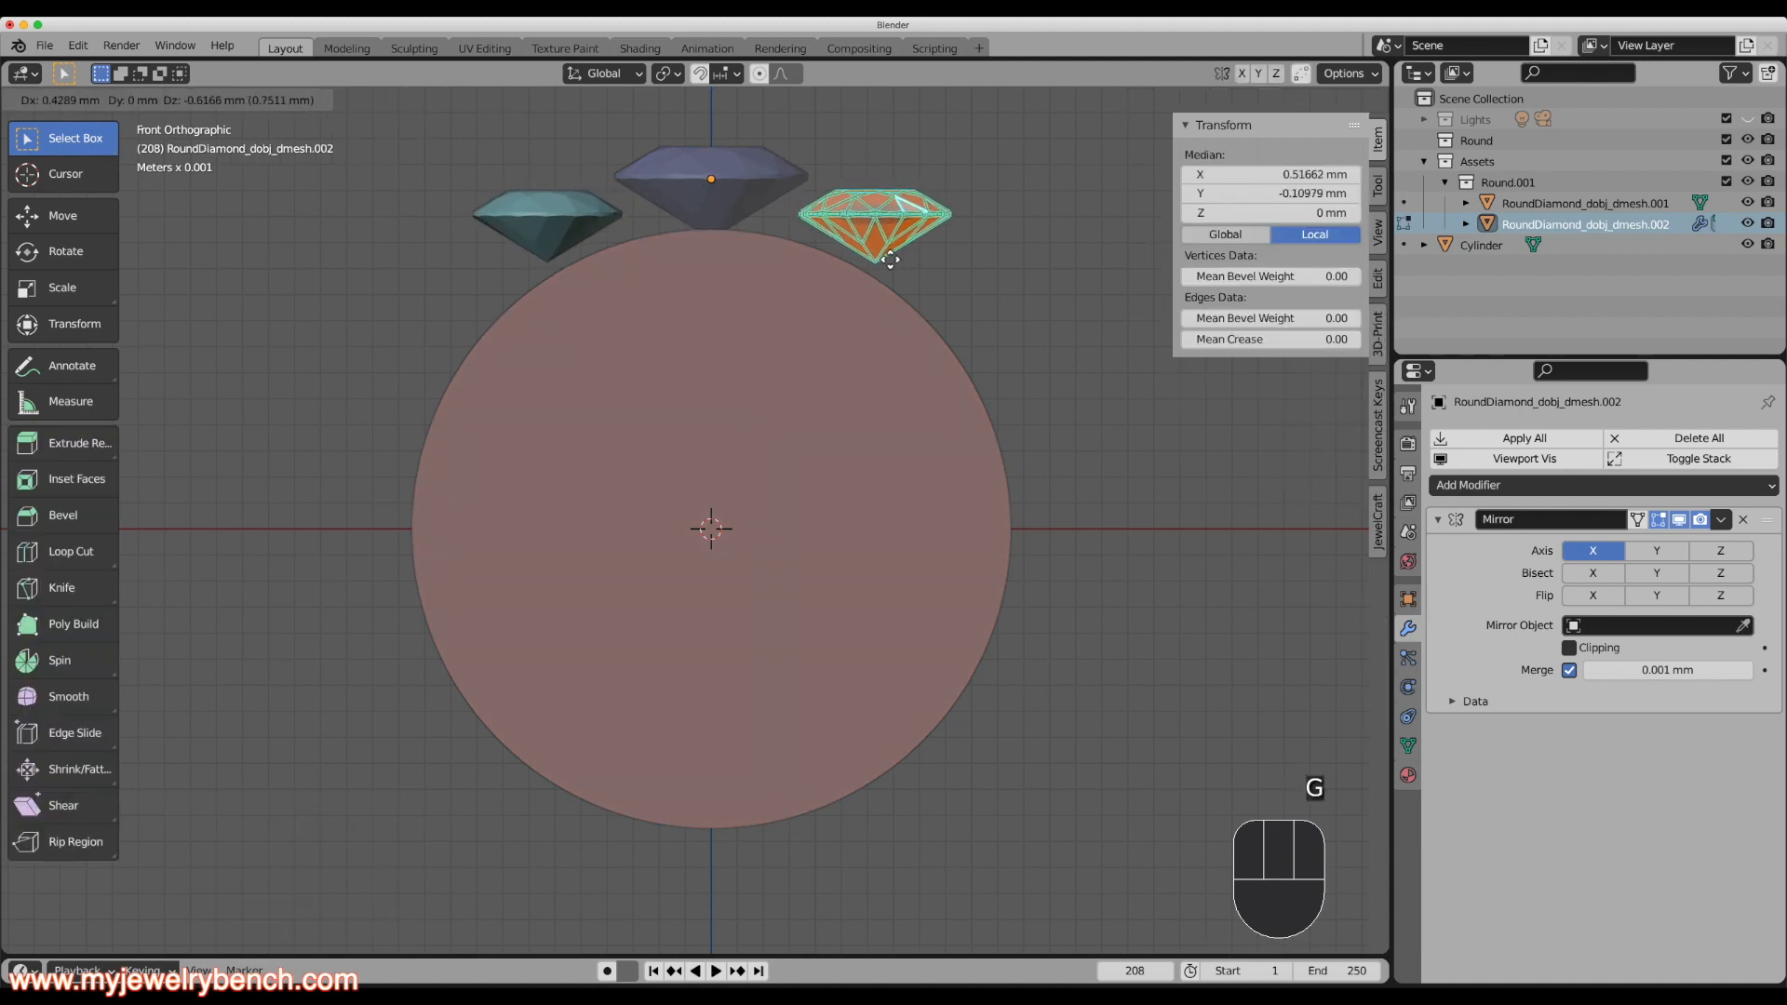
left_click(890, 260)
Rotate the side diamond's mesh about 25.8° around Y and shift it about 0.21 mm along X and 0.13 mm along Z, finishing in Object Mode.
key("r")
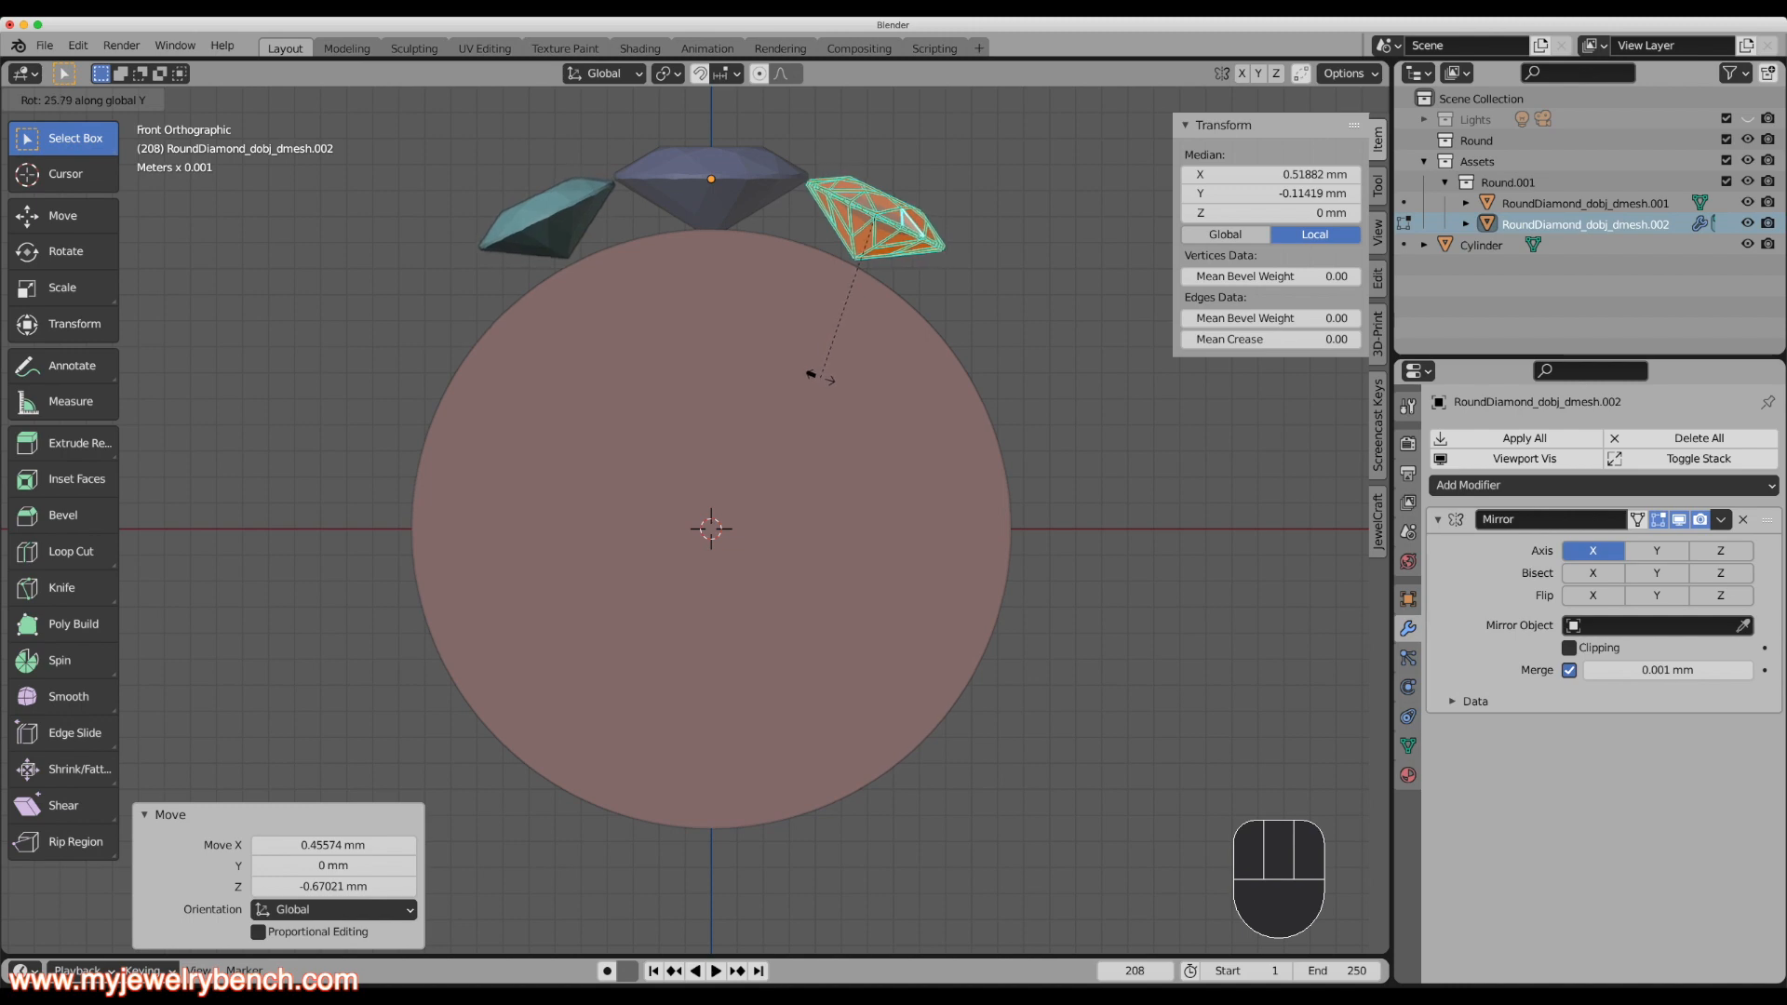
left_click(818, 376)
key("g")
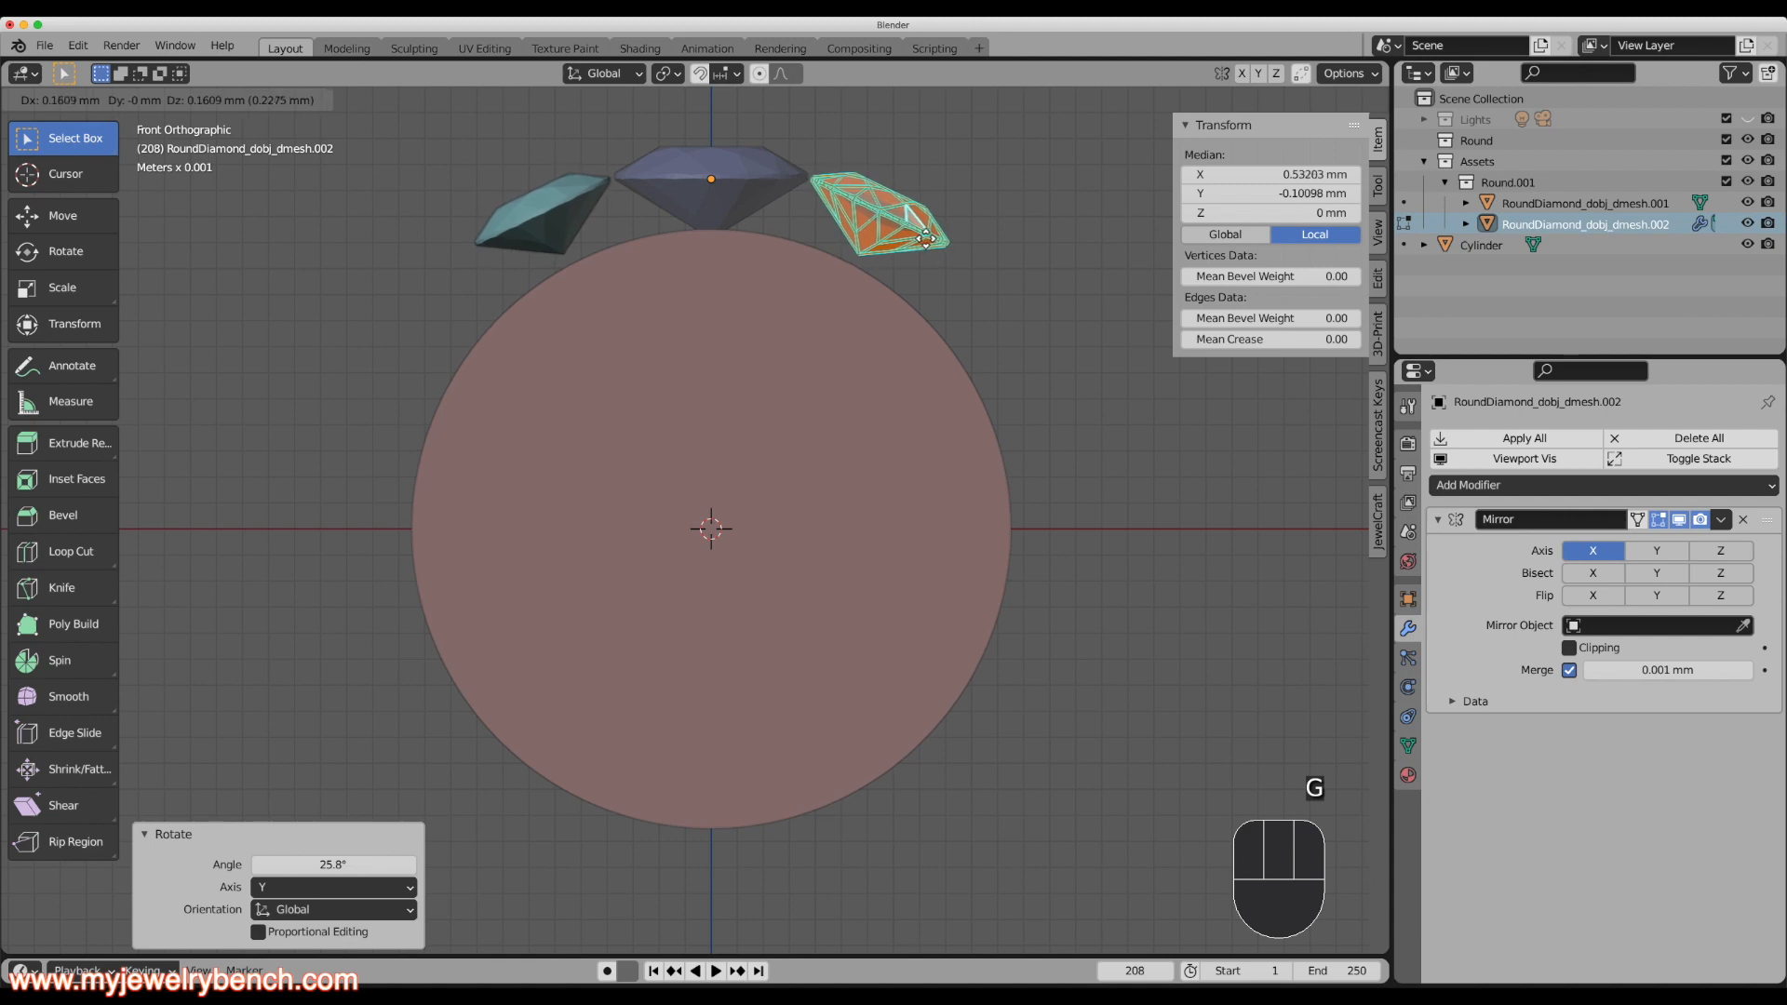
left_click(924, 238)
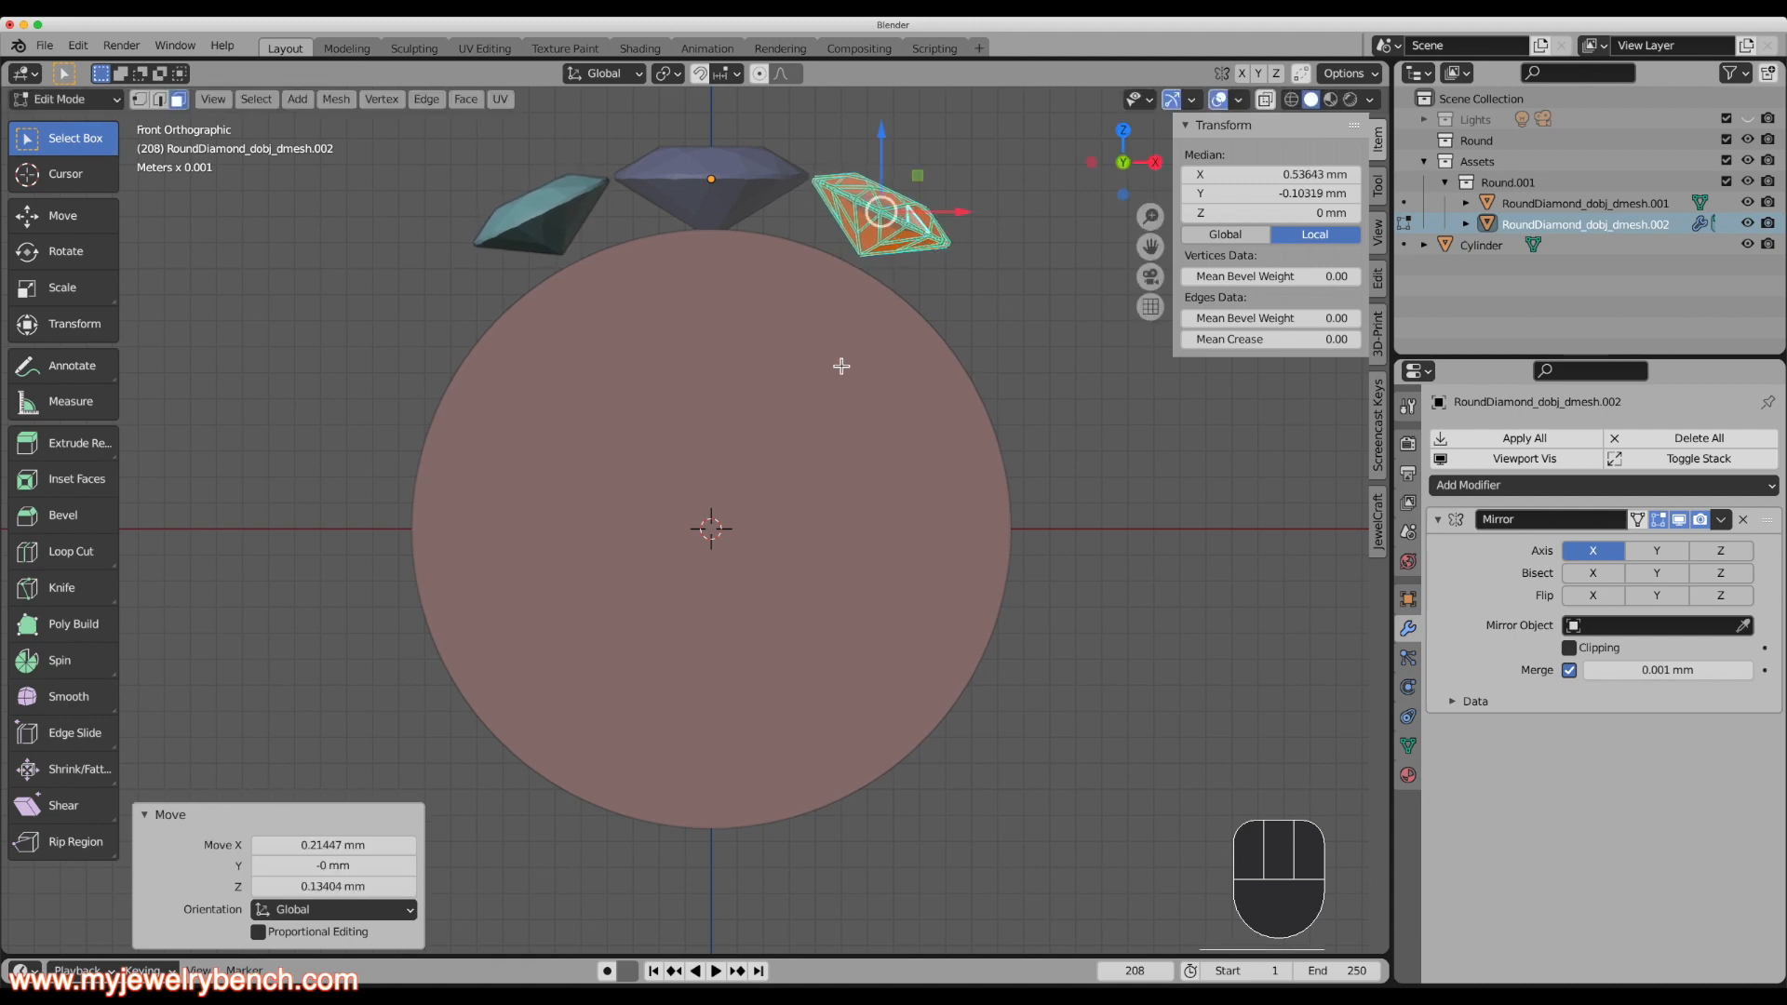
middle_click_drag(837, 363, 803, 396)
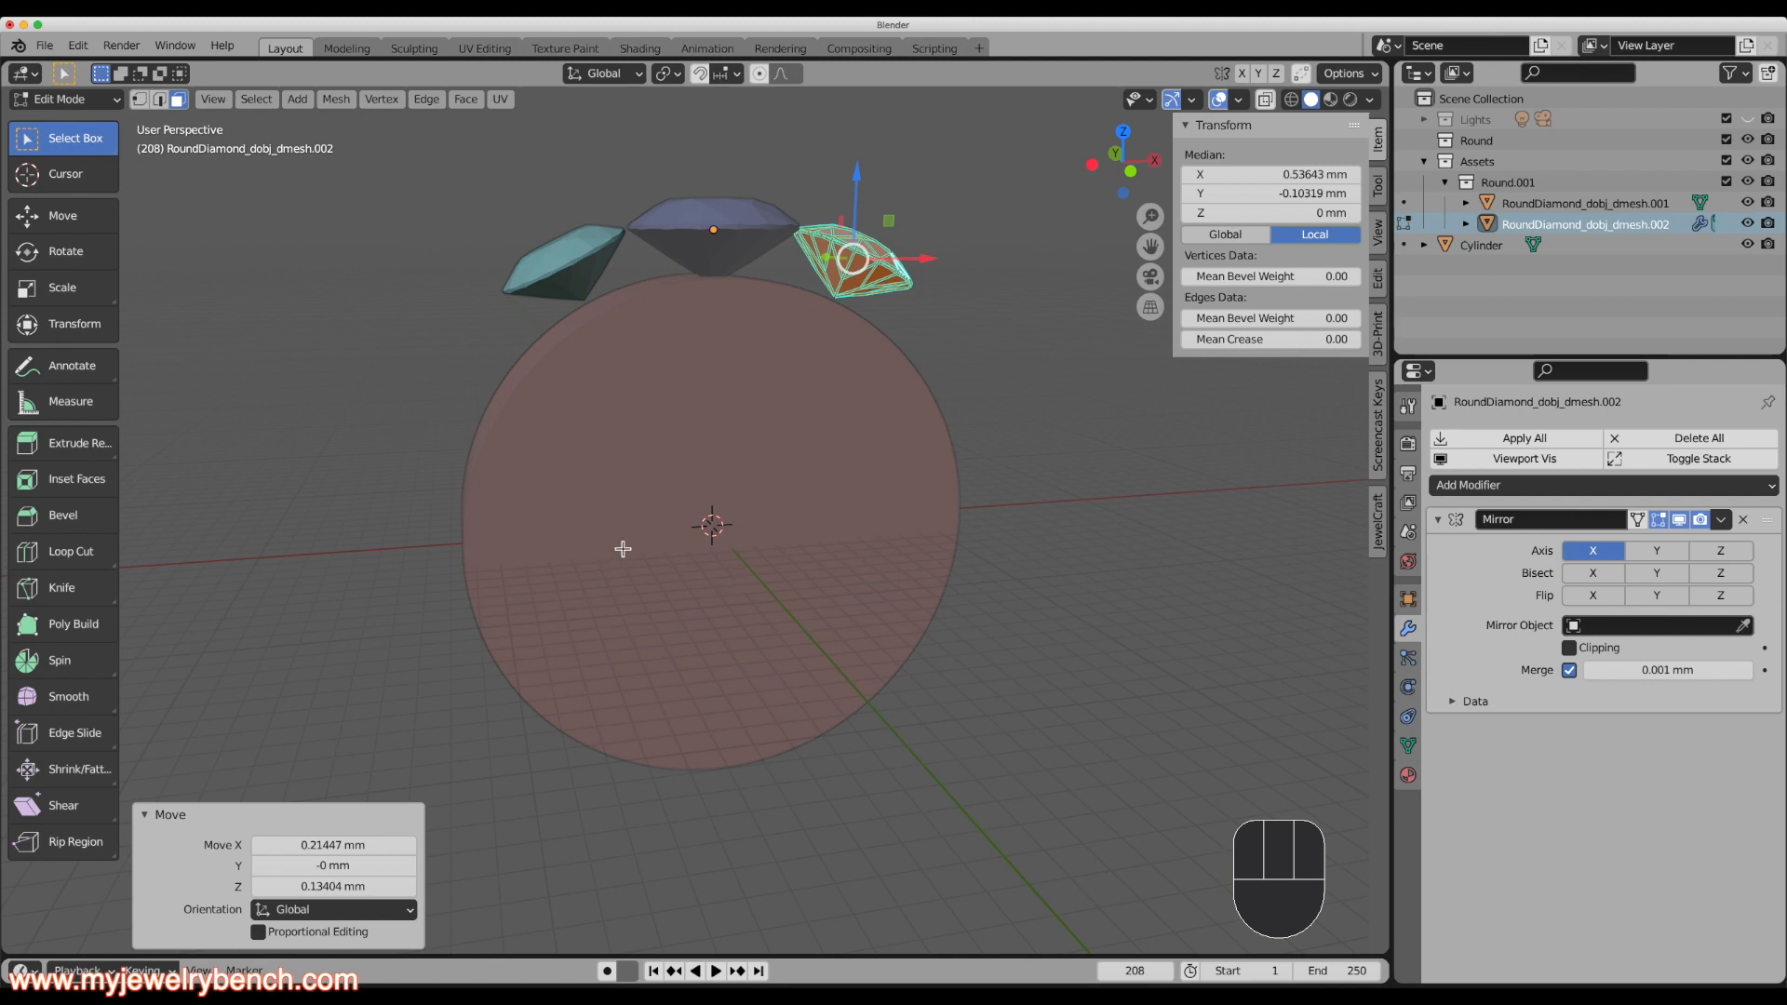
middle_click_drag(697, 444, 534, 459)
scroll(743, 462, "up", 2)
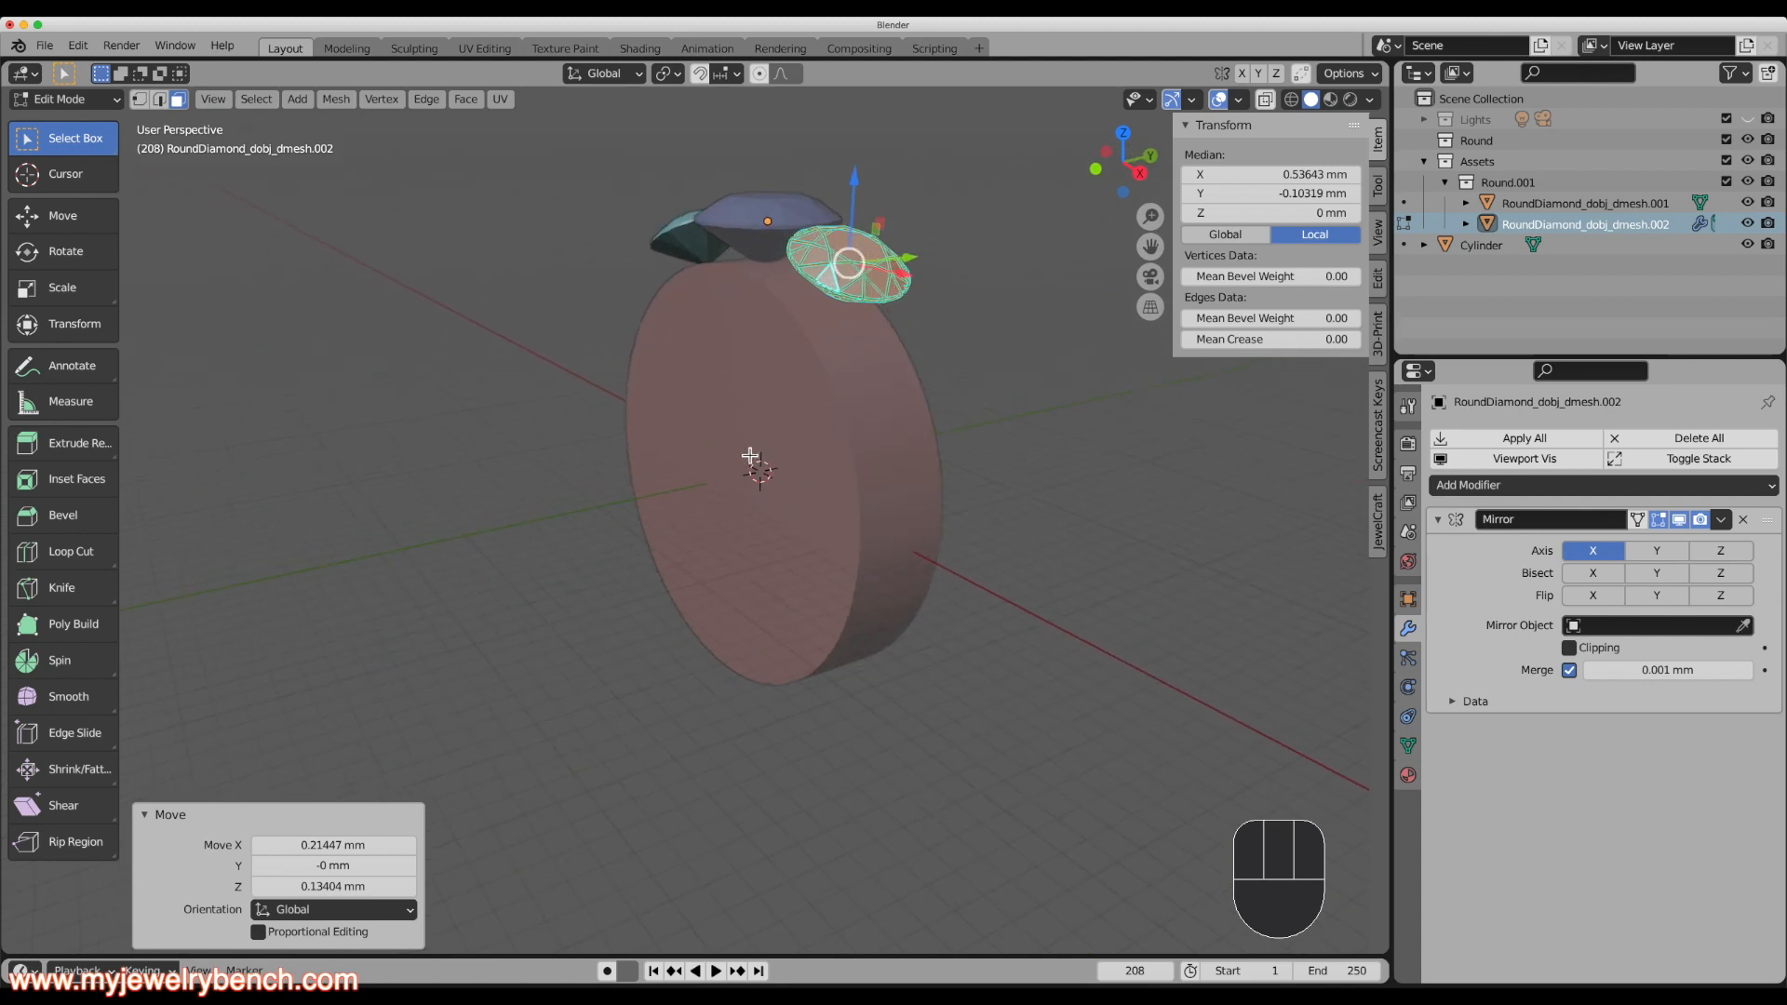
key("alt+a")
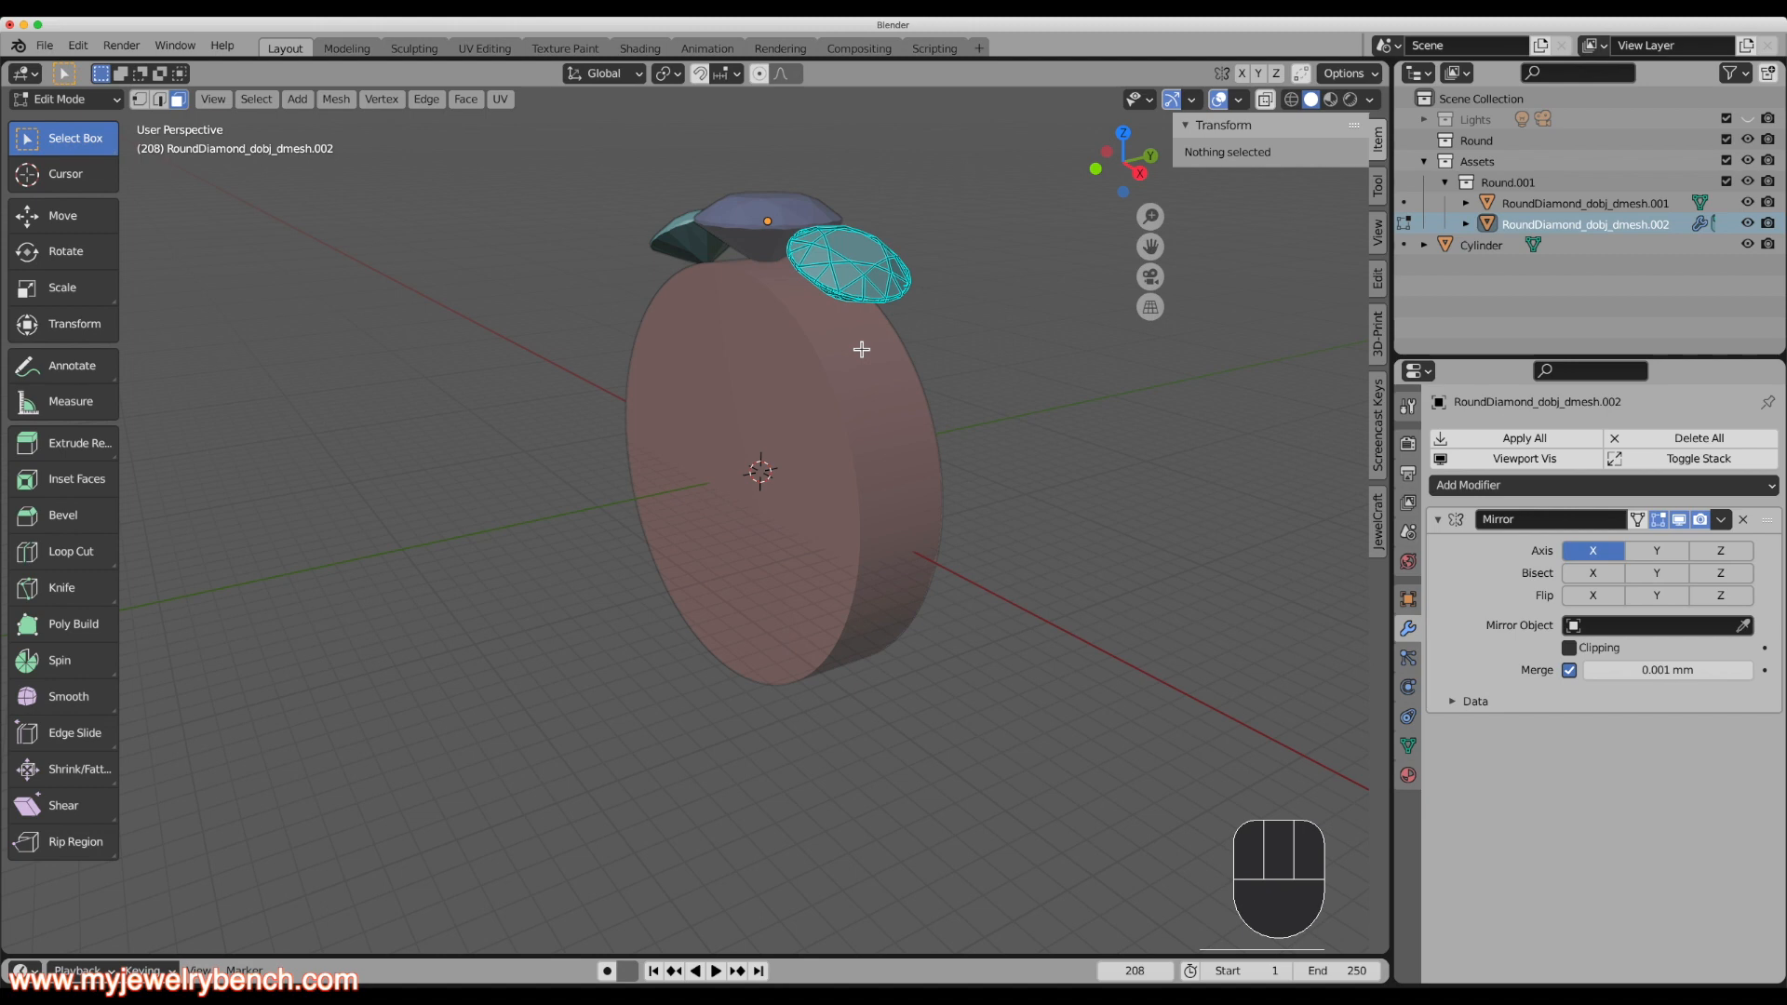
key("Tab")
Select the ring cylinder and rename it Shank.
left_click(853, 396)
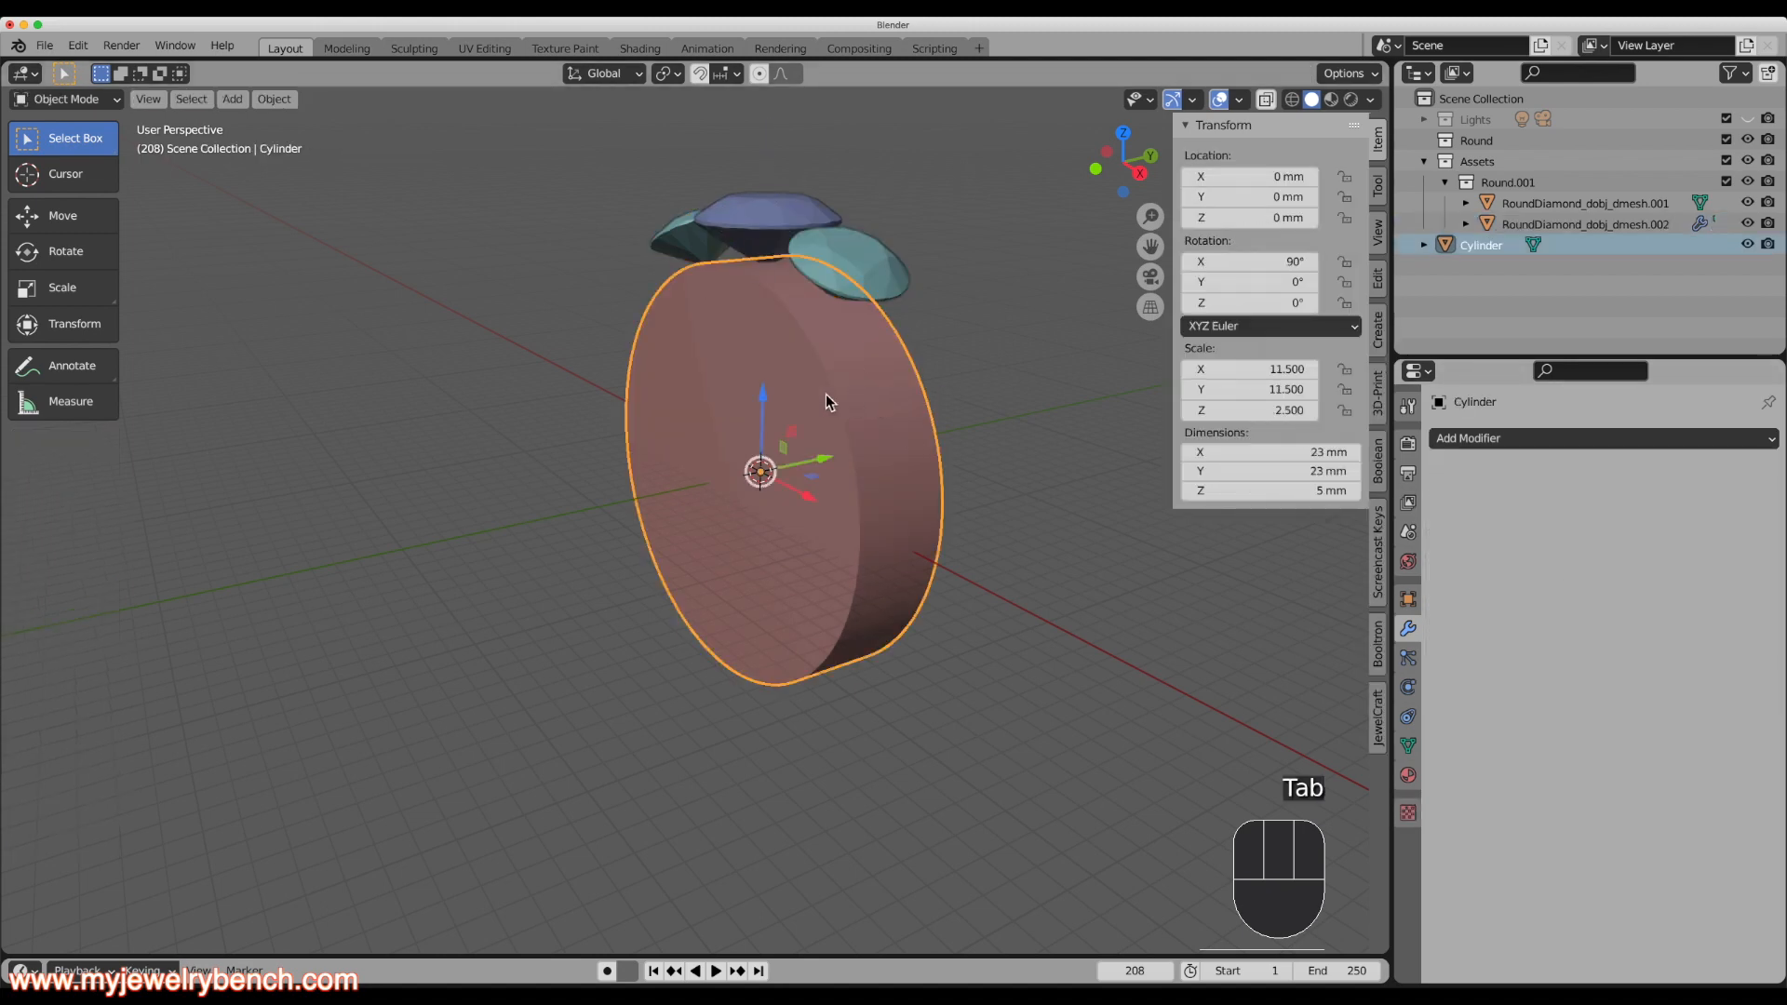
mouse_move(746, 317)
middle_mouse_down()
mouse_move(652, 332)
mouse_move(713, 322)
middle_mouse_up()
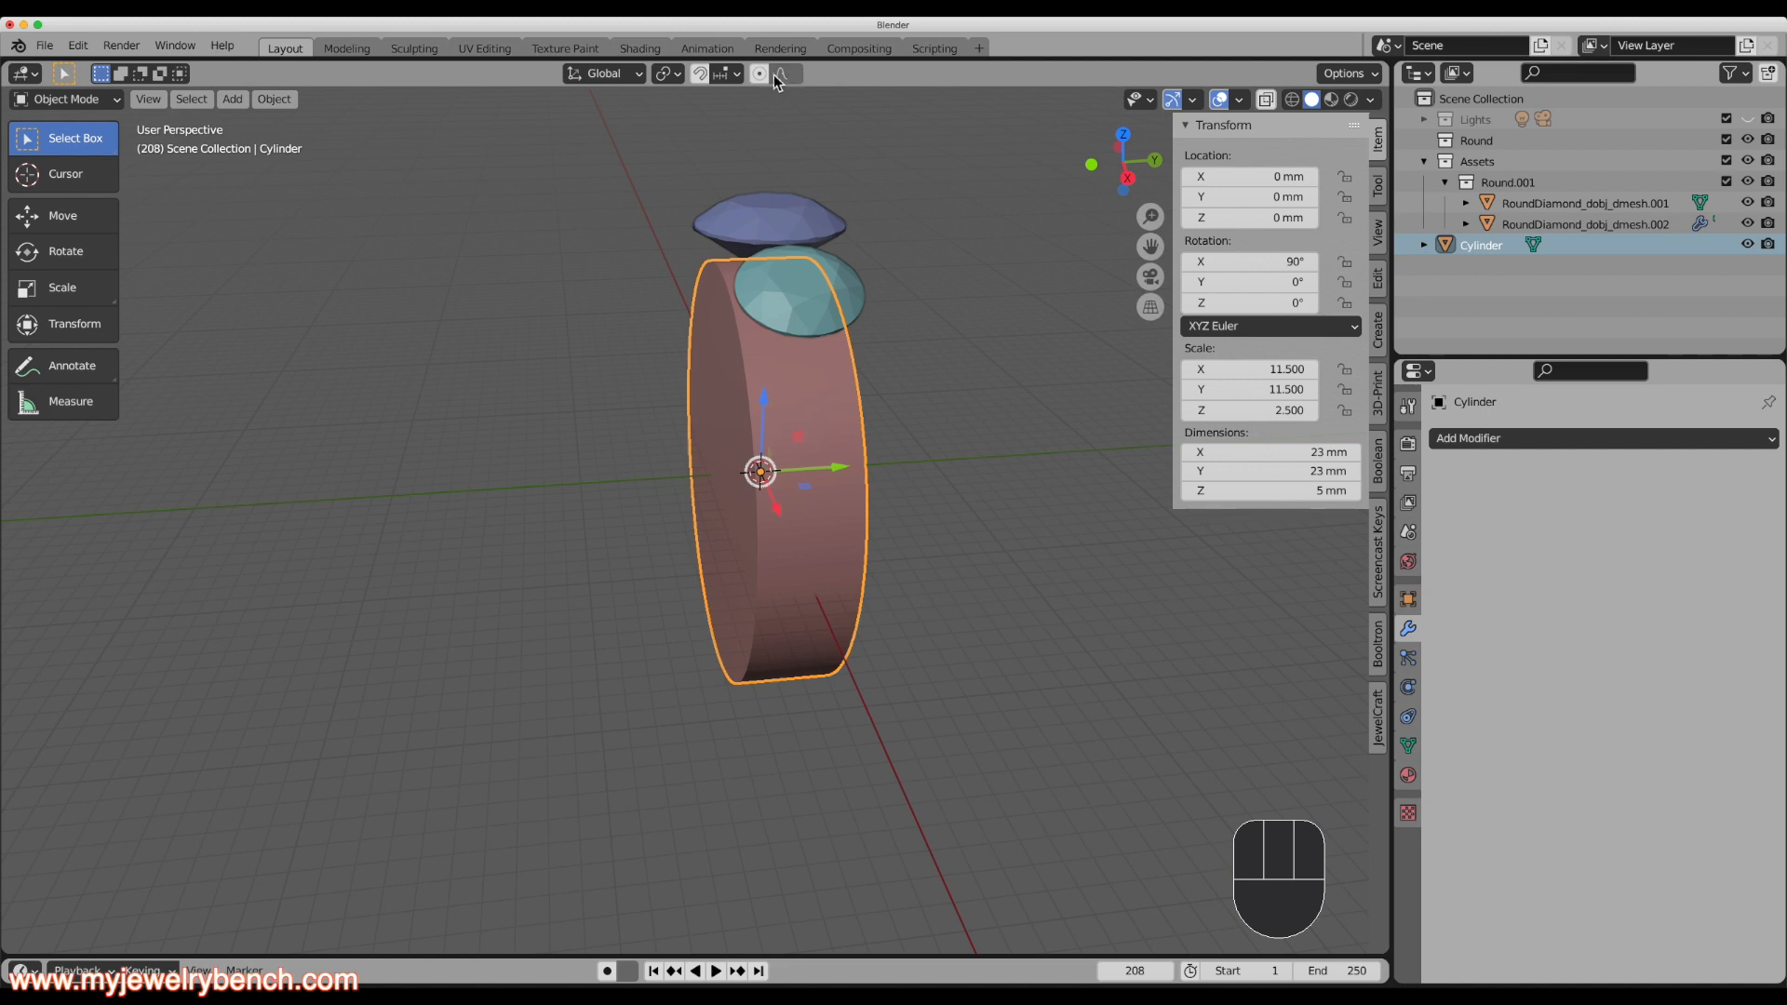
mouse_move(741, 441)
middle_mouse_down()
mouse_move(806, 445)
mouse_move(766, 438)
middle_mouse_up()
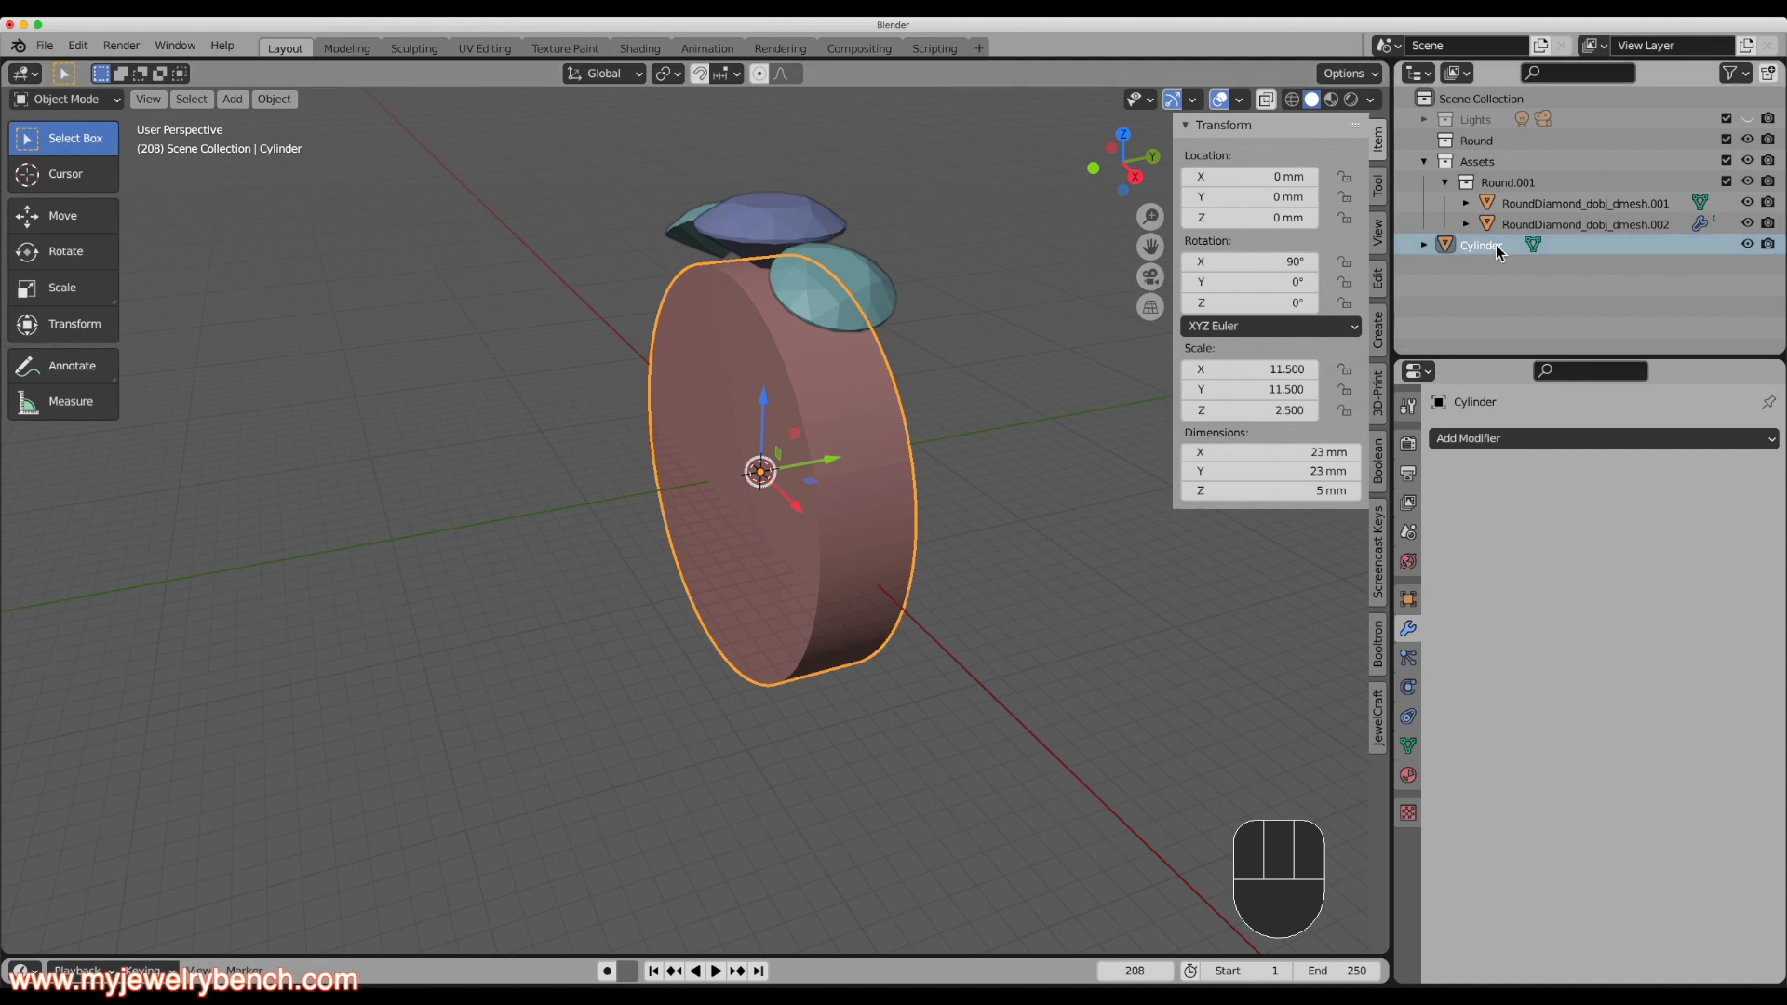
double_click(1495, 243)
type("Shank")
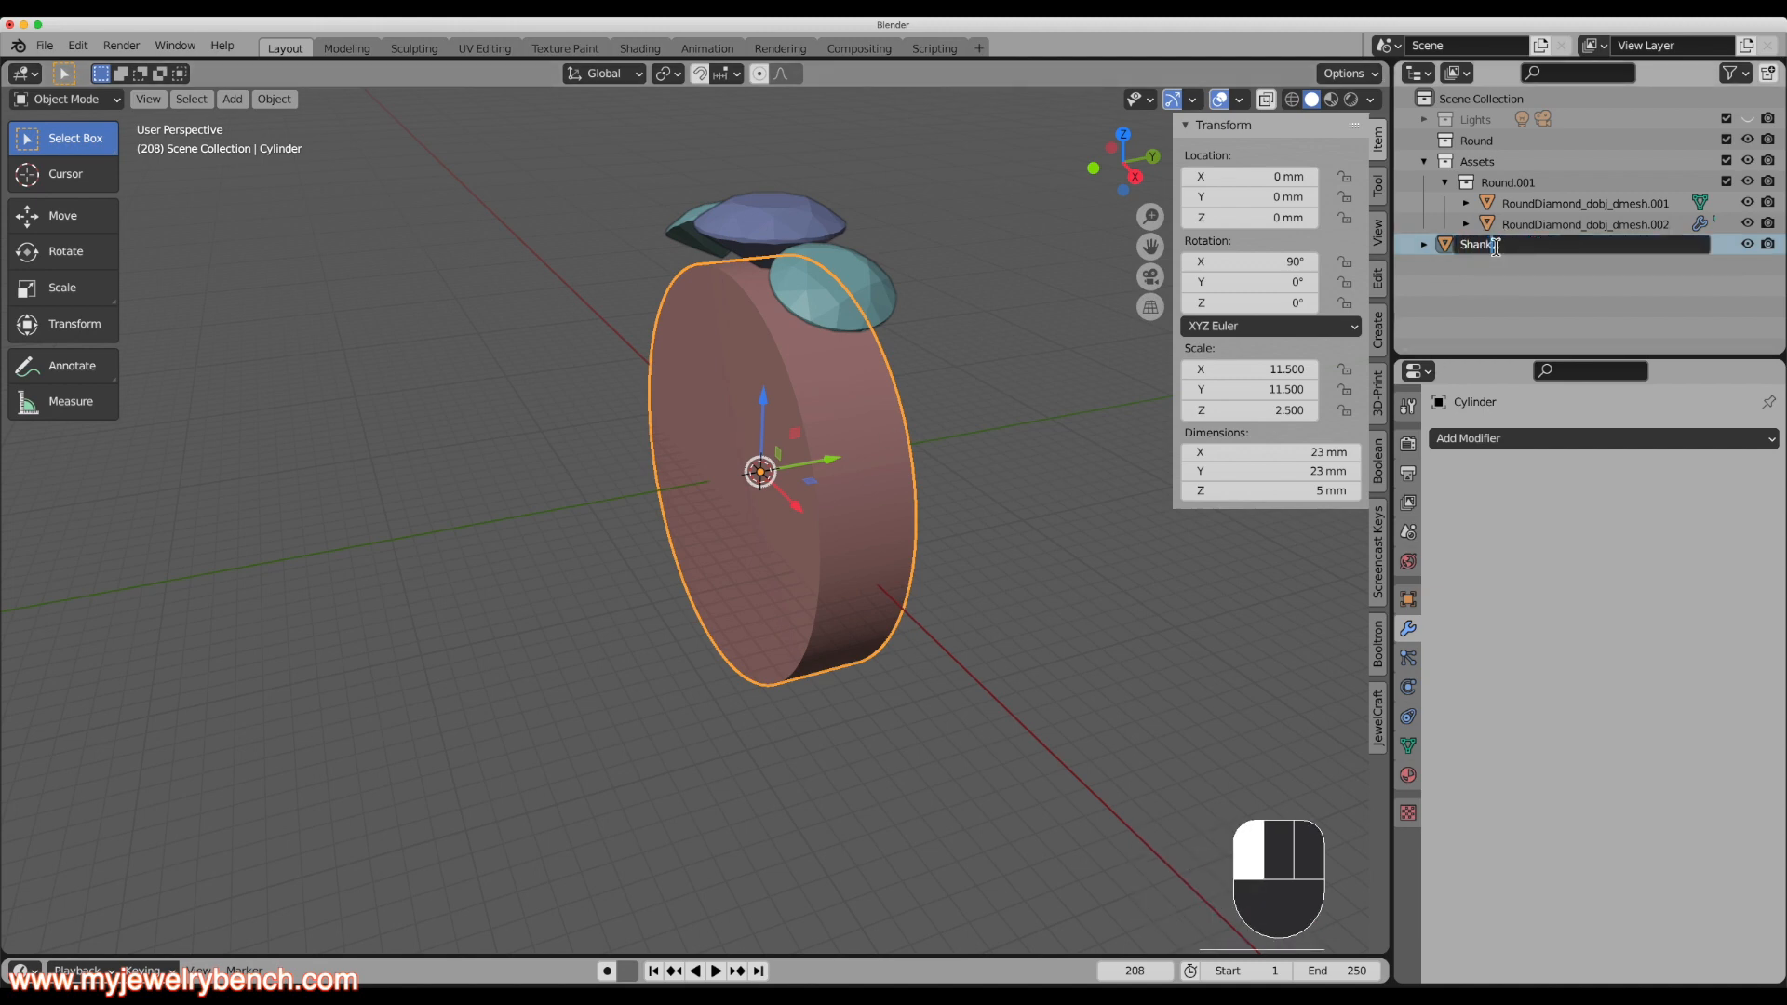
key("Return")
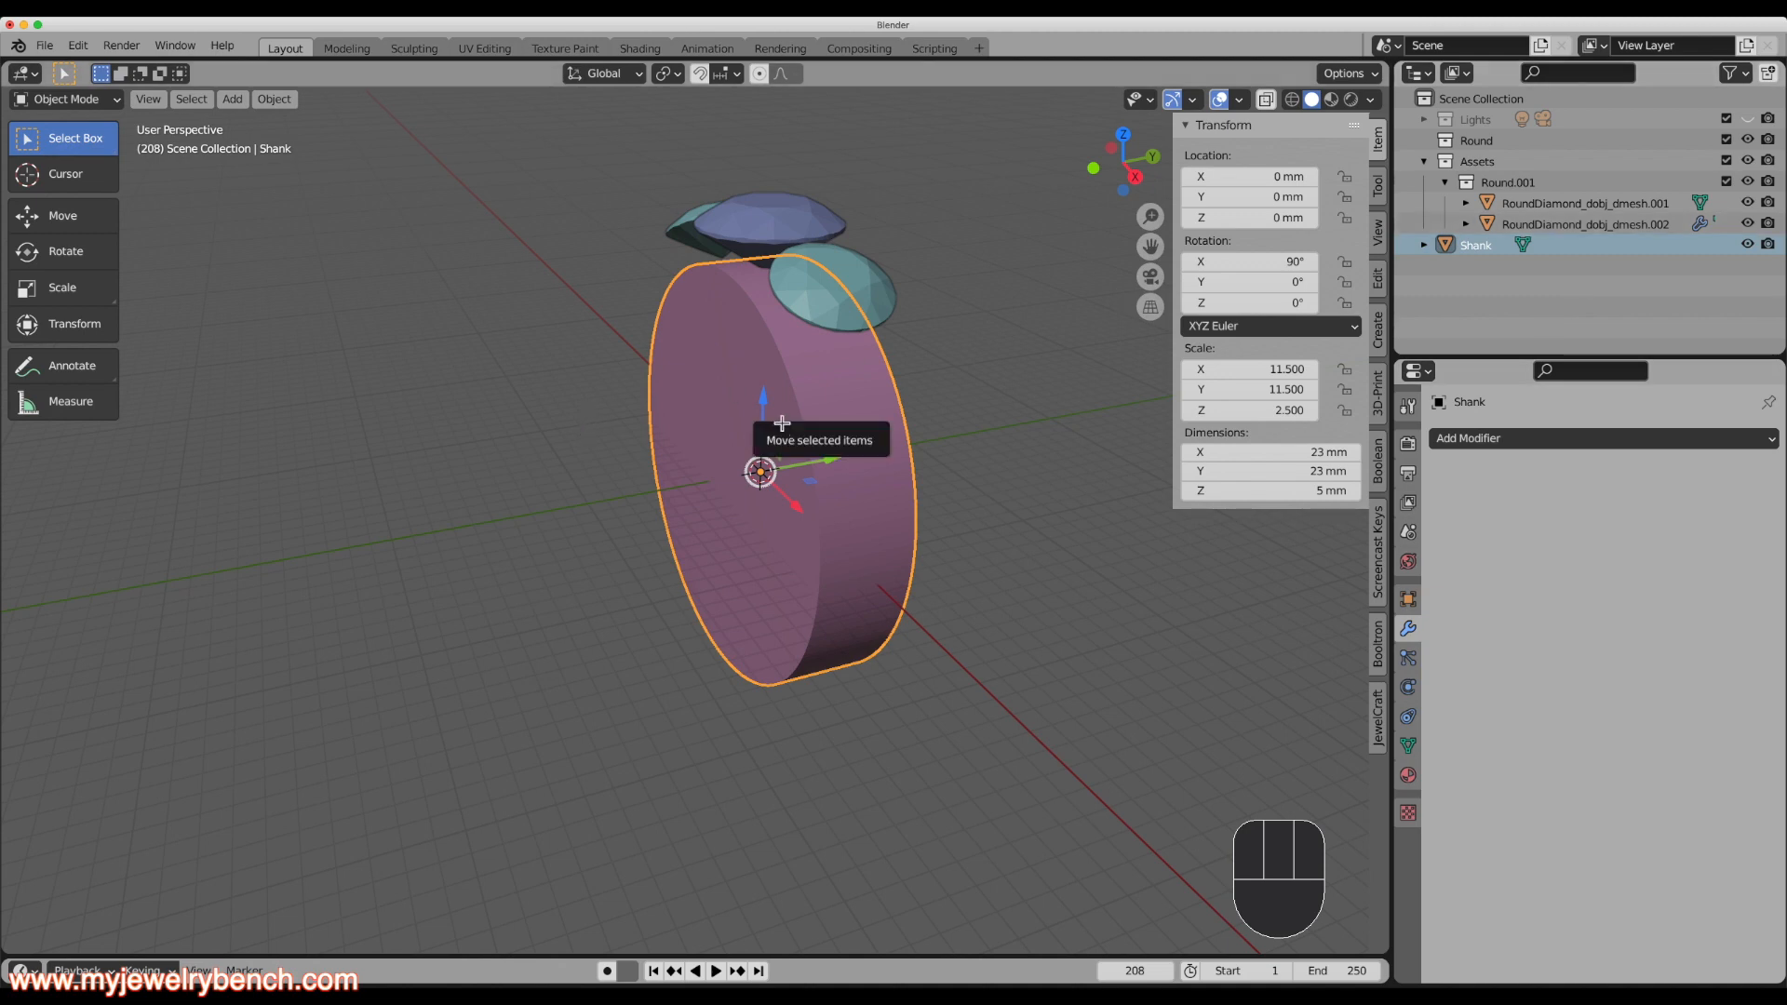
Apply Poke Faces to both flat end faces of the shank in Edit Mode, then return to Object Mode.
key("Tab")
left_click(177, 99)
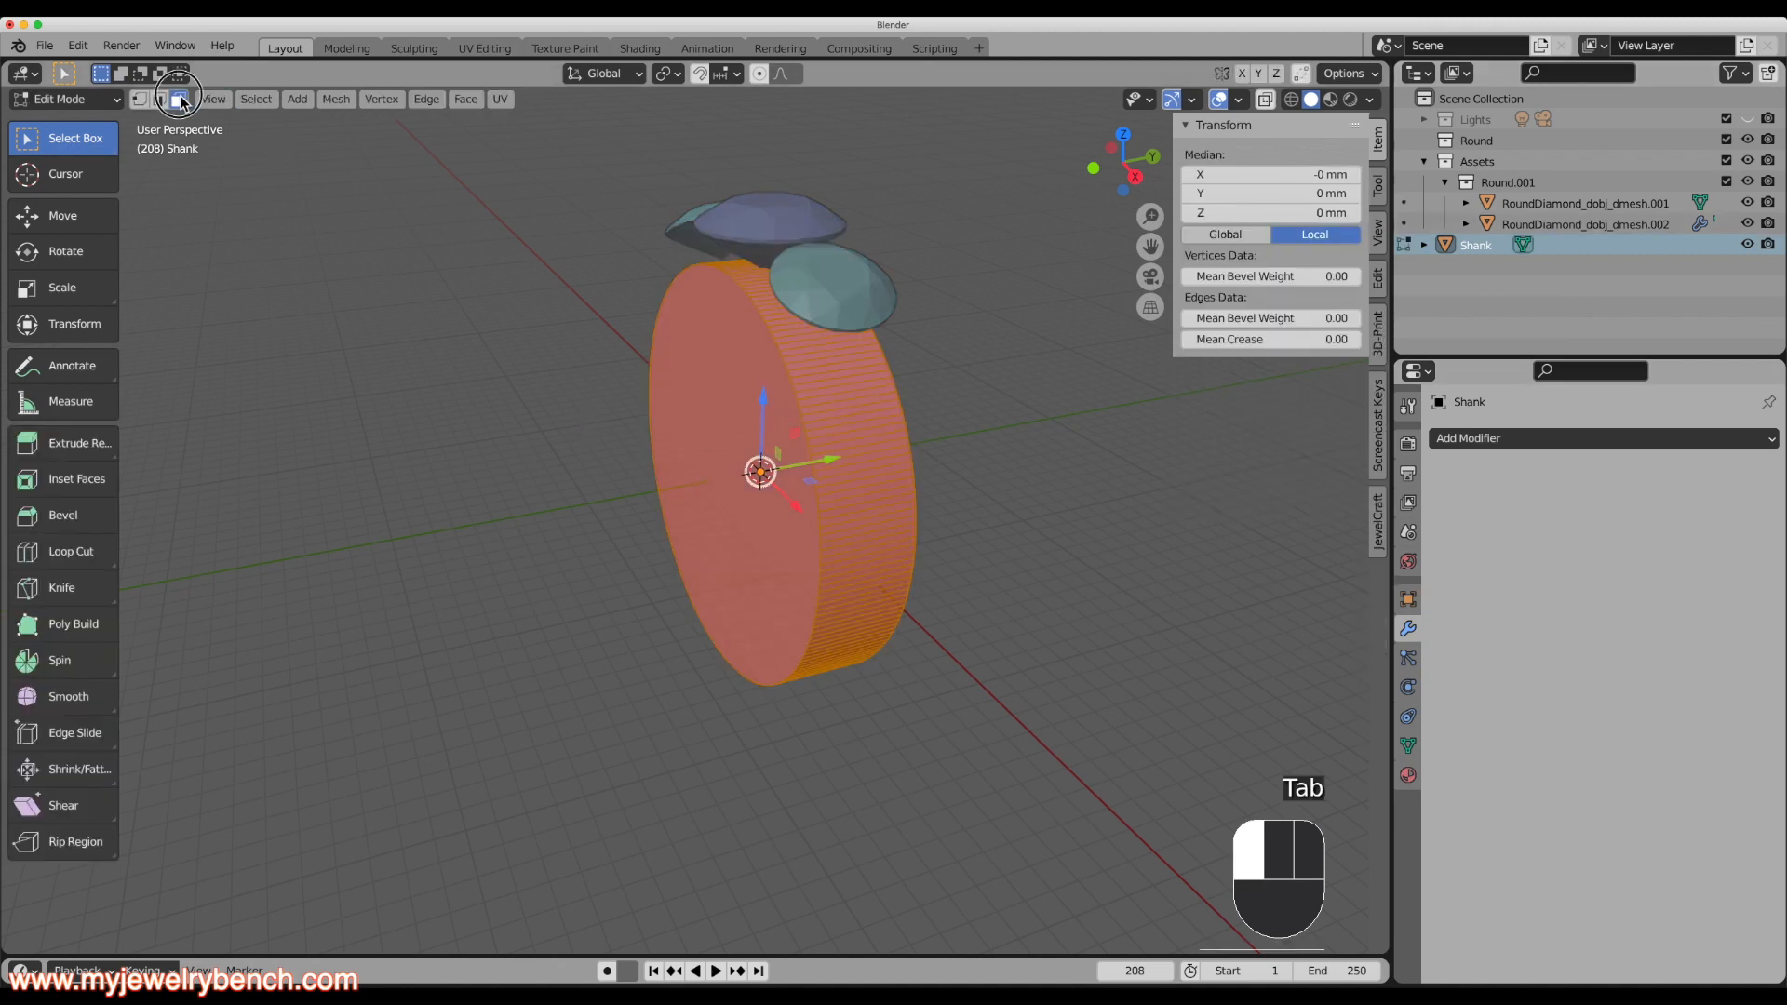
left_click(726, 443)
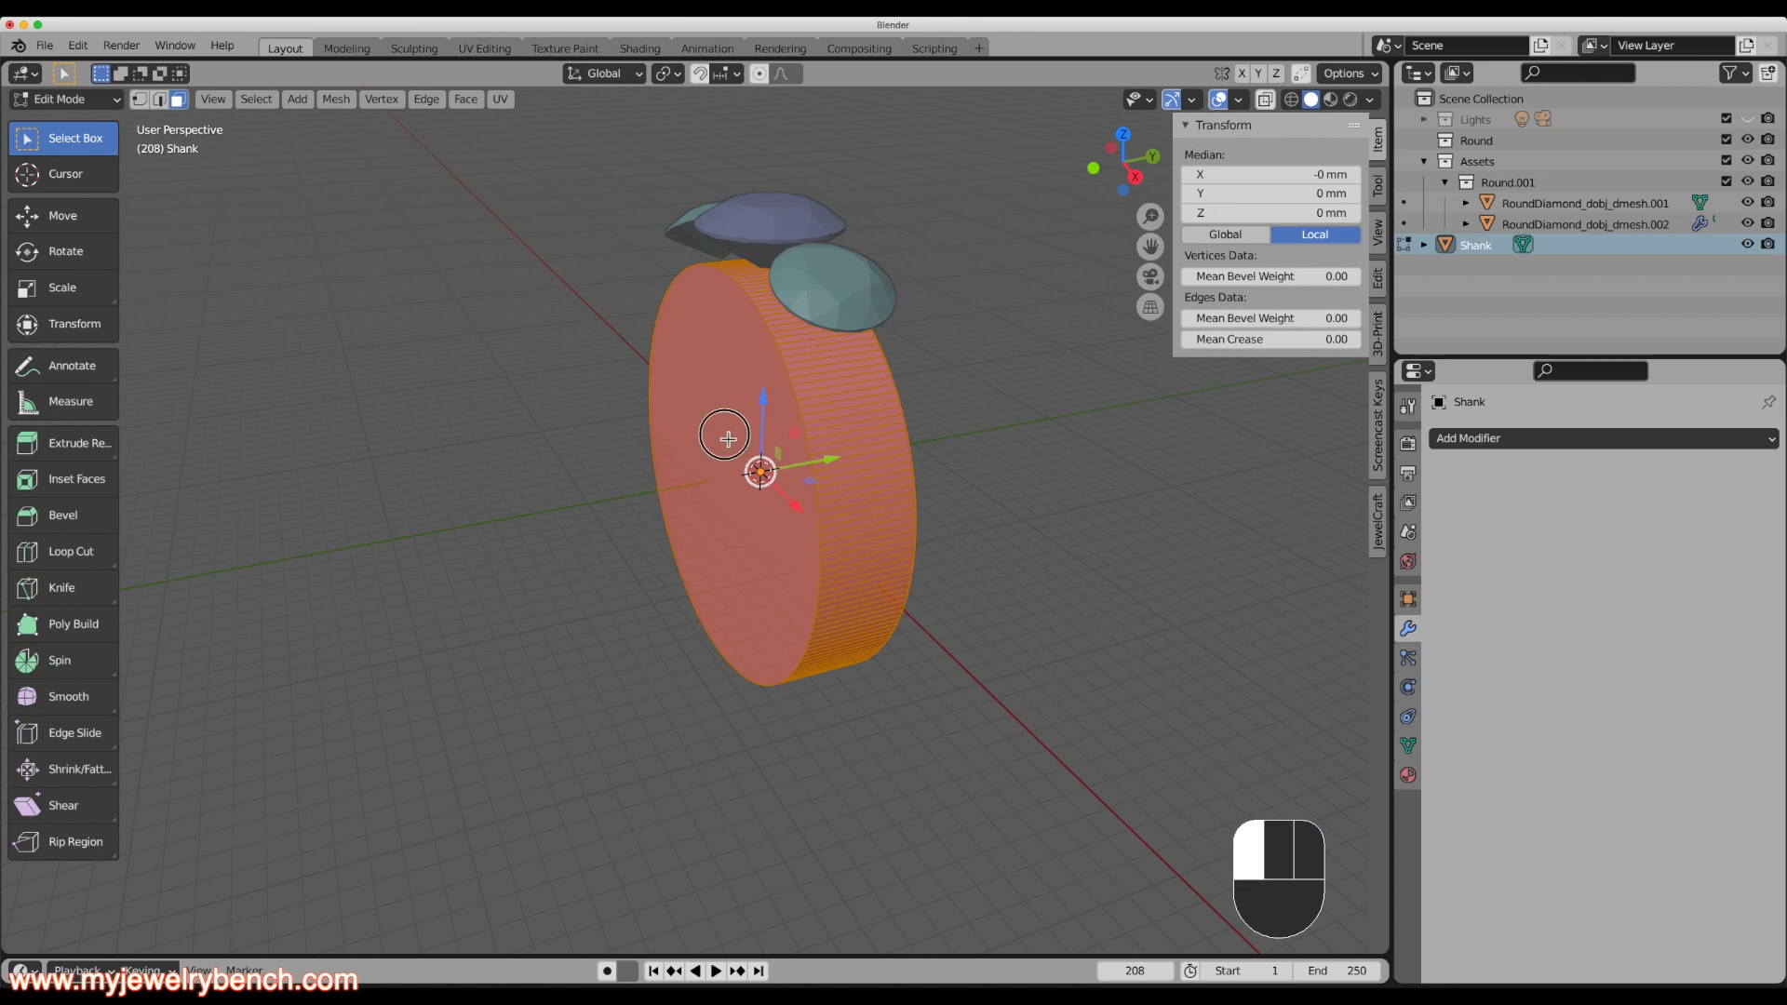
middle_click_drag(773, 503, 633, 515)
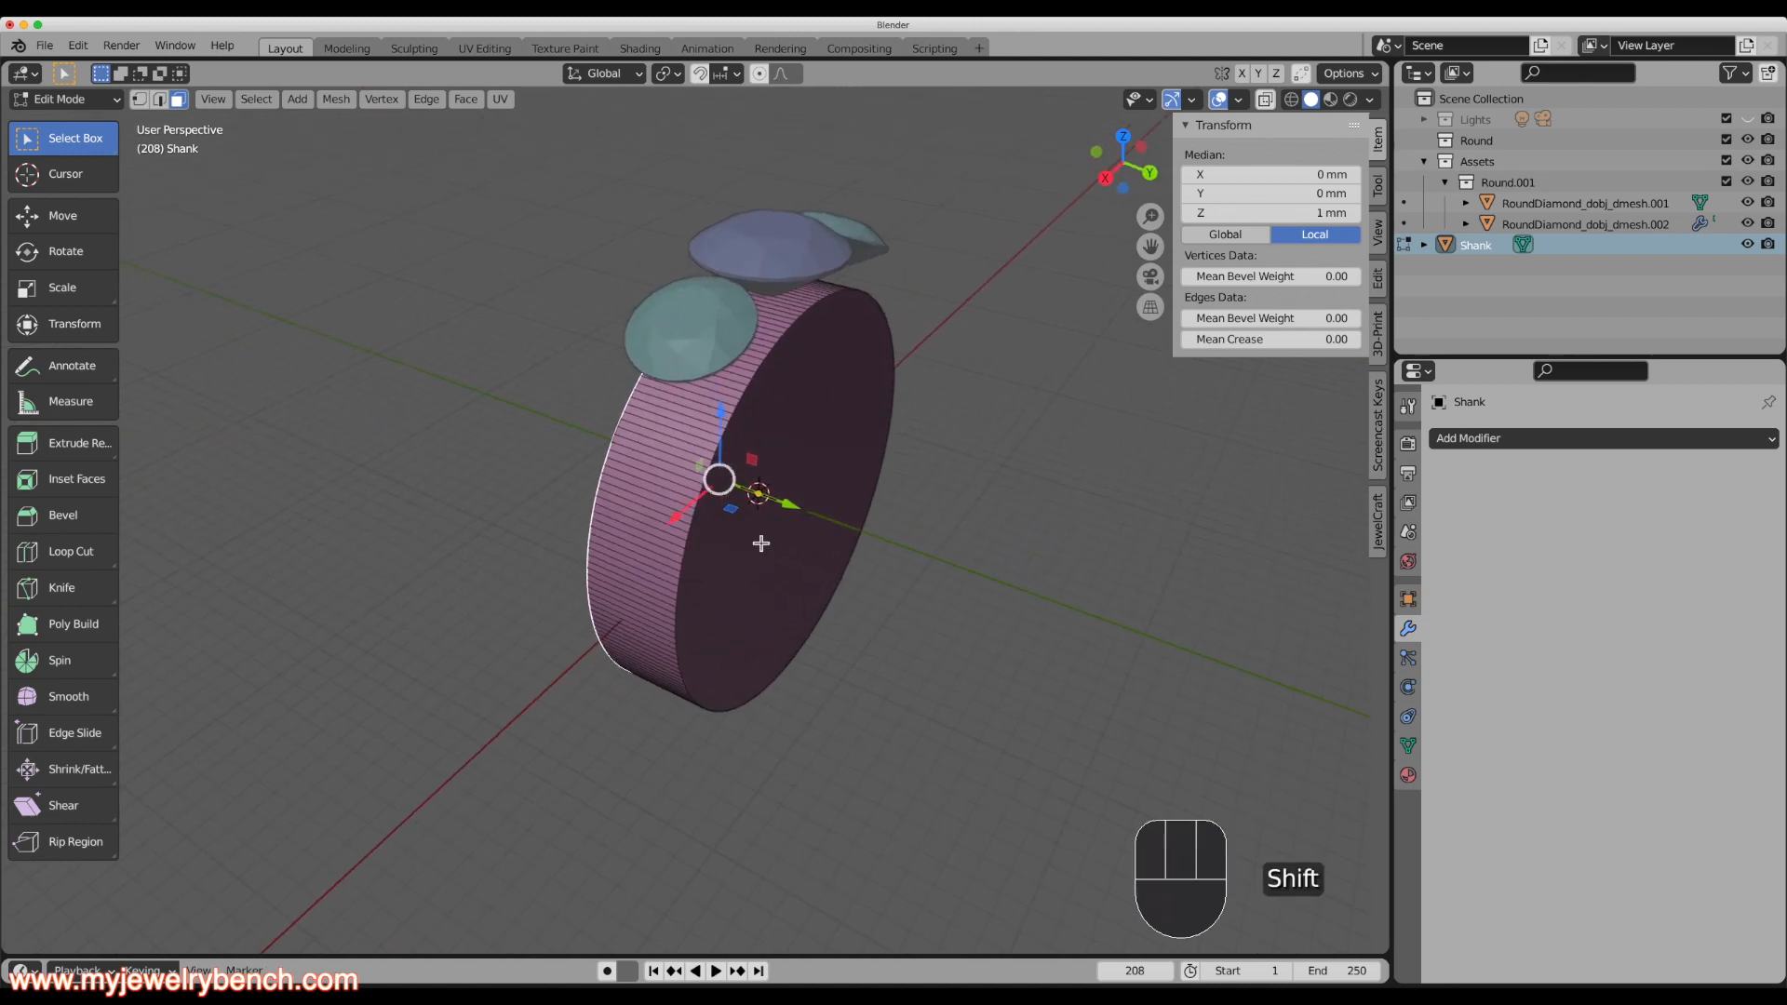
left_click(797, 428, "shift")
middle_click_drag(800, 437, 827, 517)
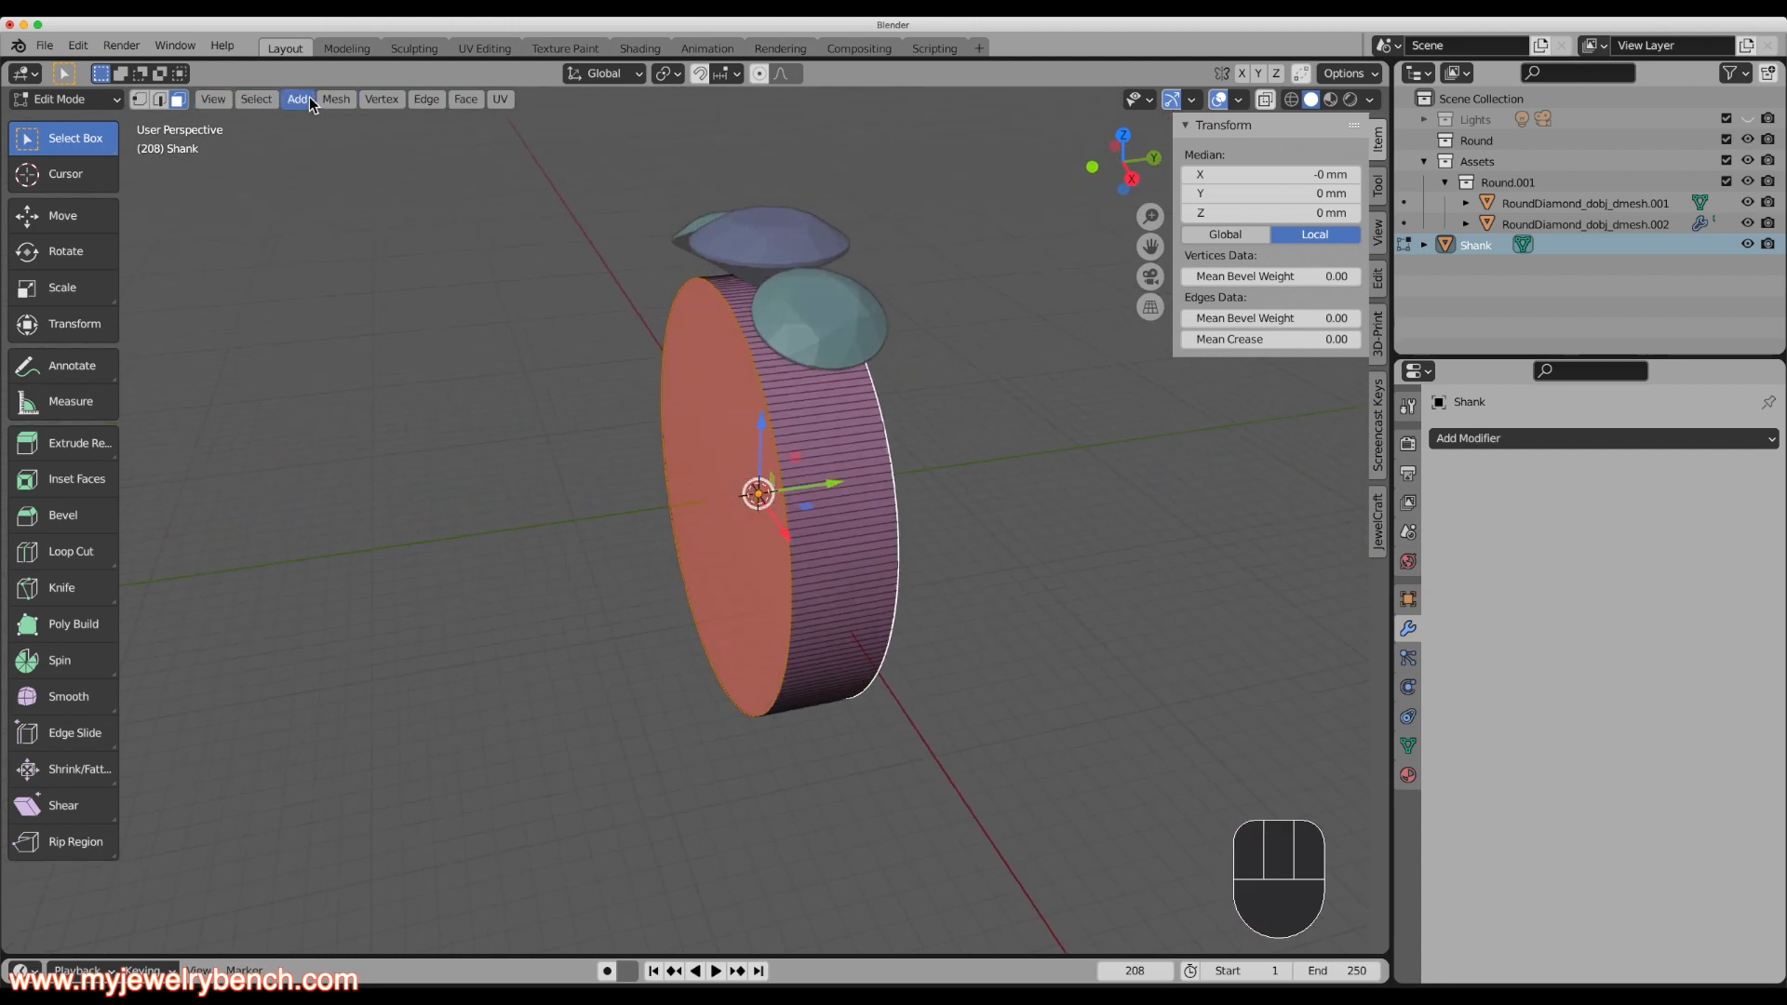
left_click(466, 100)
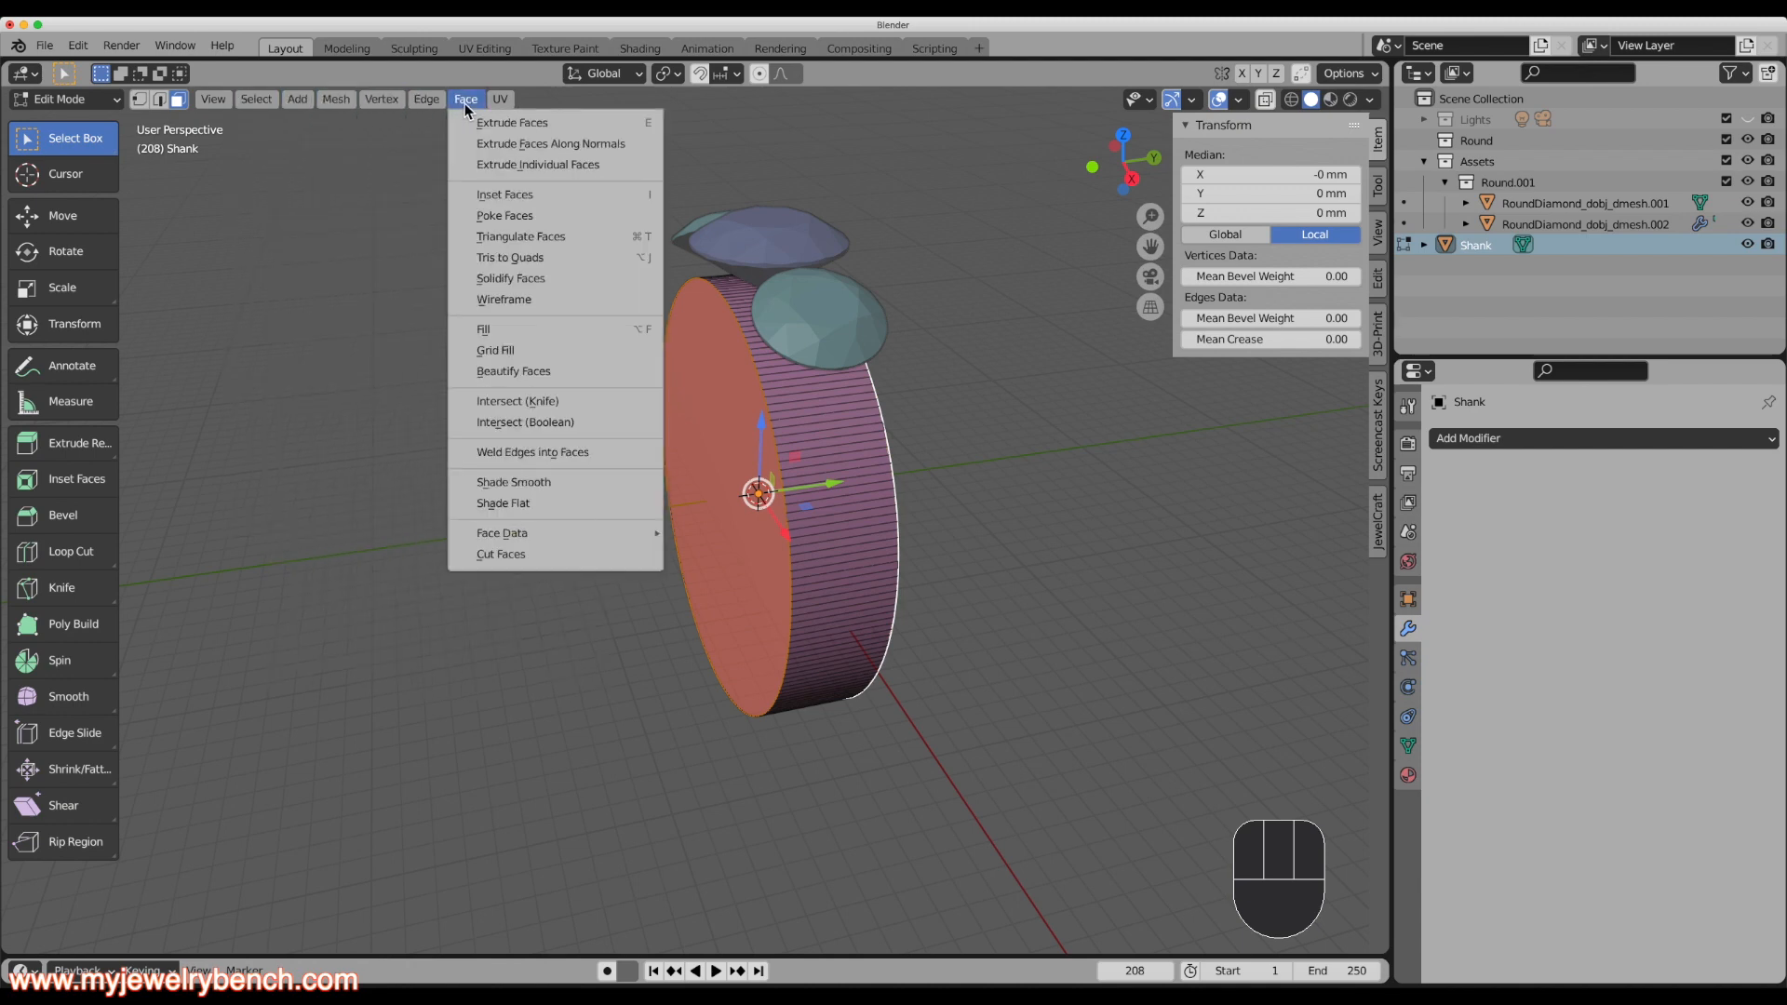
left_click(496, 219)
middle_click_drag(715, 700, 630, 449)
scroll(813, 488, "up", 5)
scroll(742, 431, "down", 8)
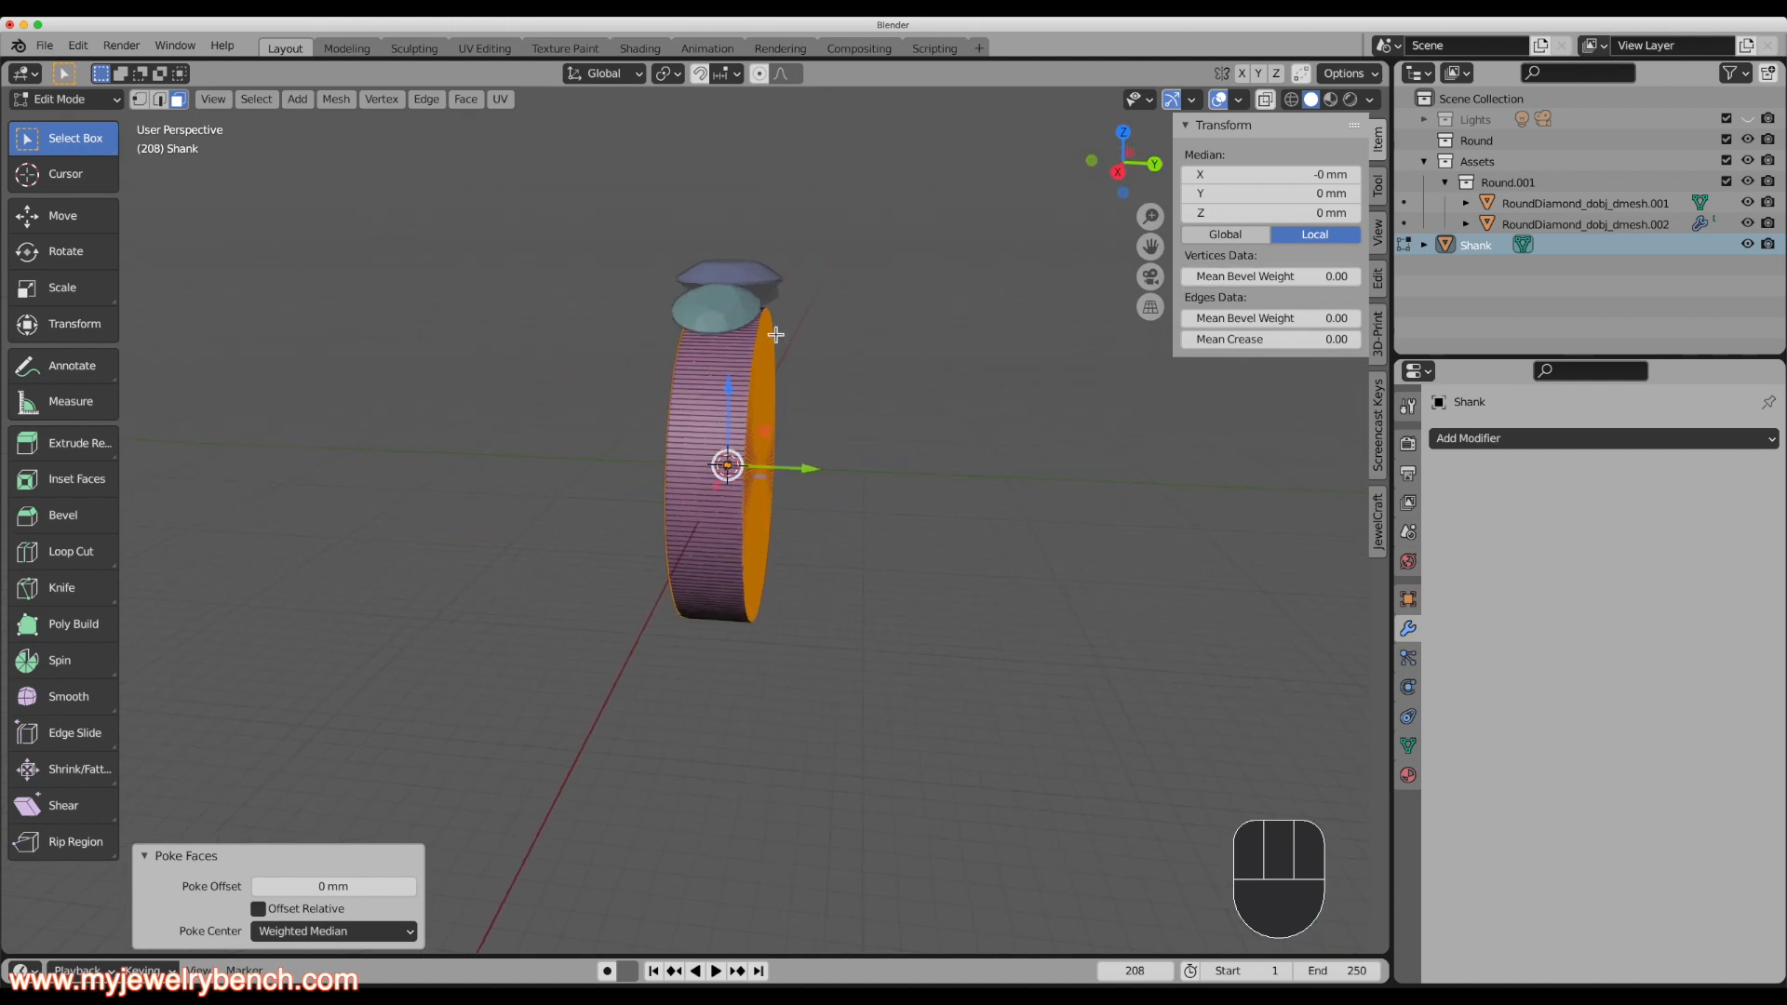
key("Tab")
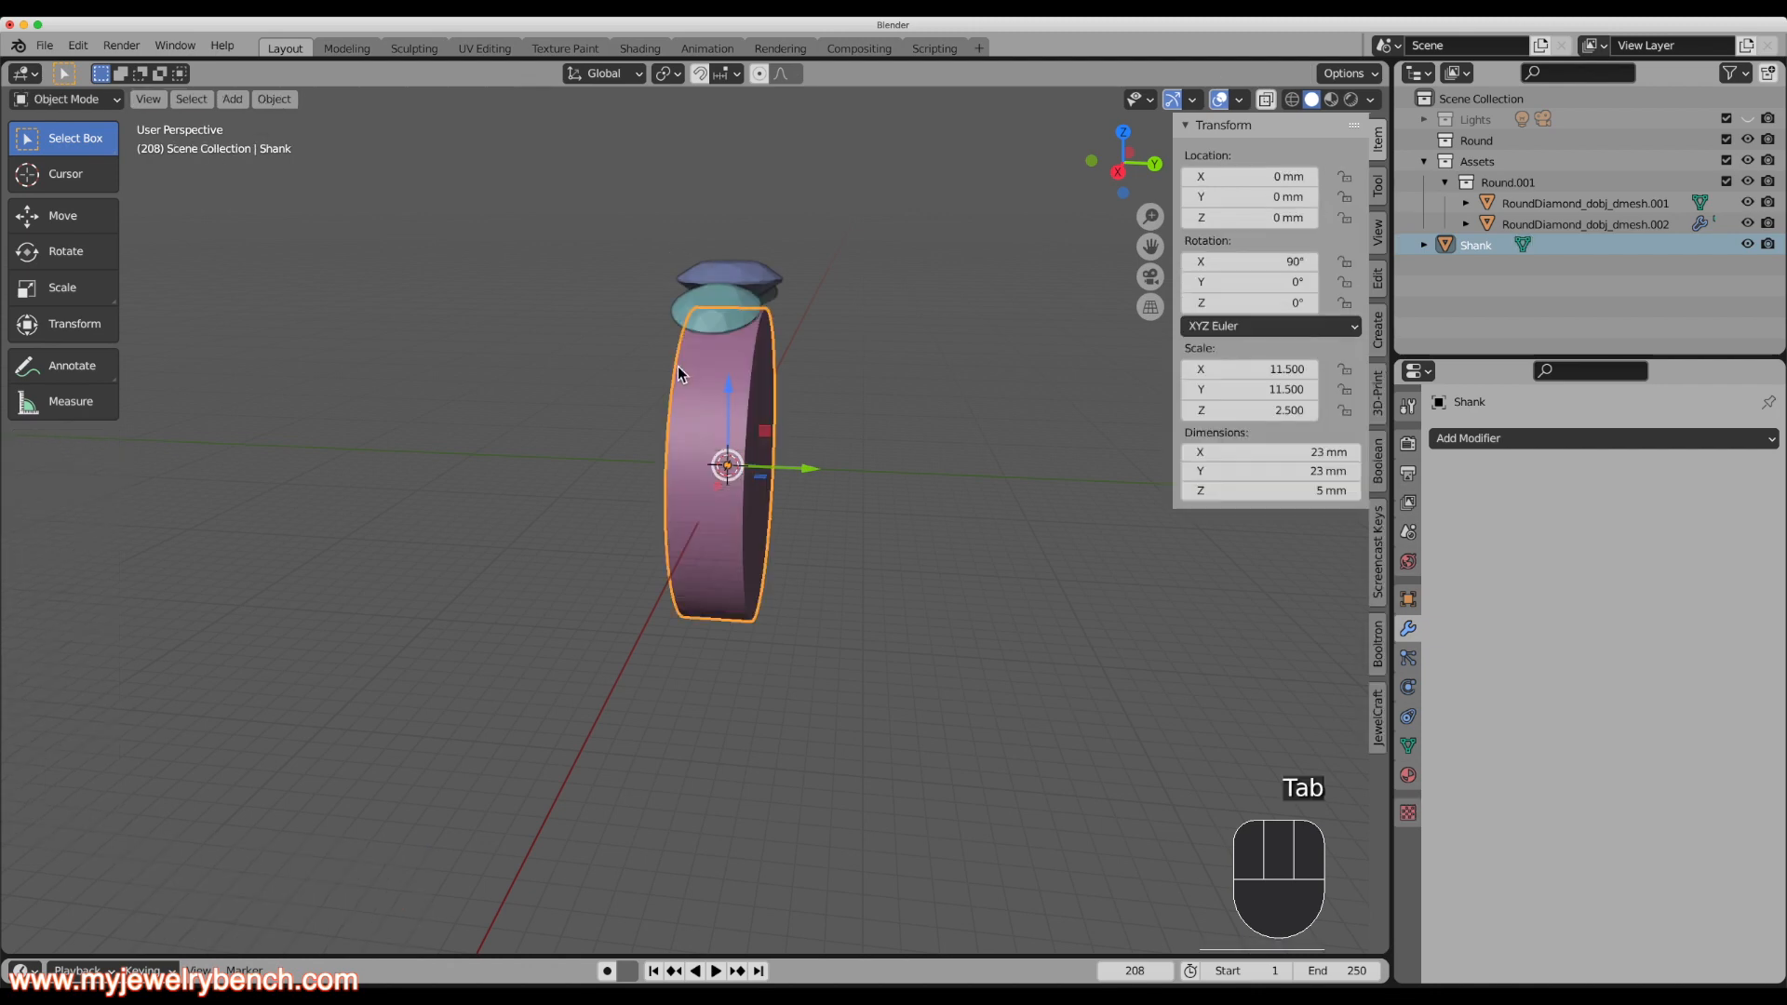
In Edit Mode from the top view, select the shank's centre edge beneath the centre diamond using edge selection.
key("grave")
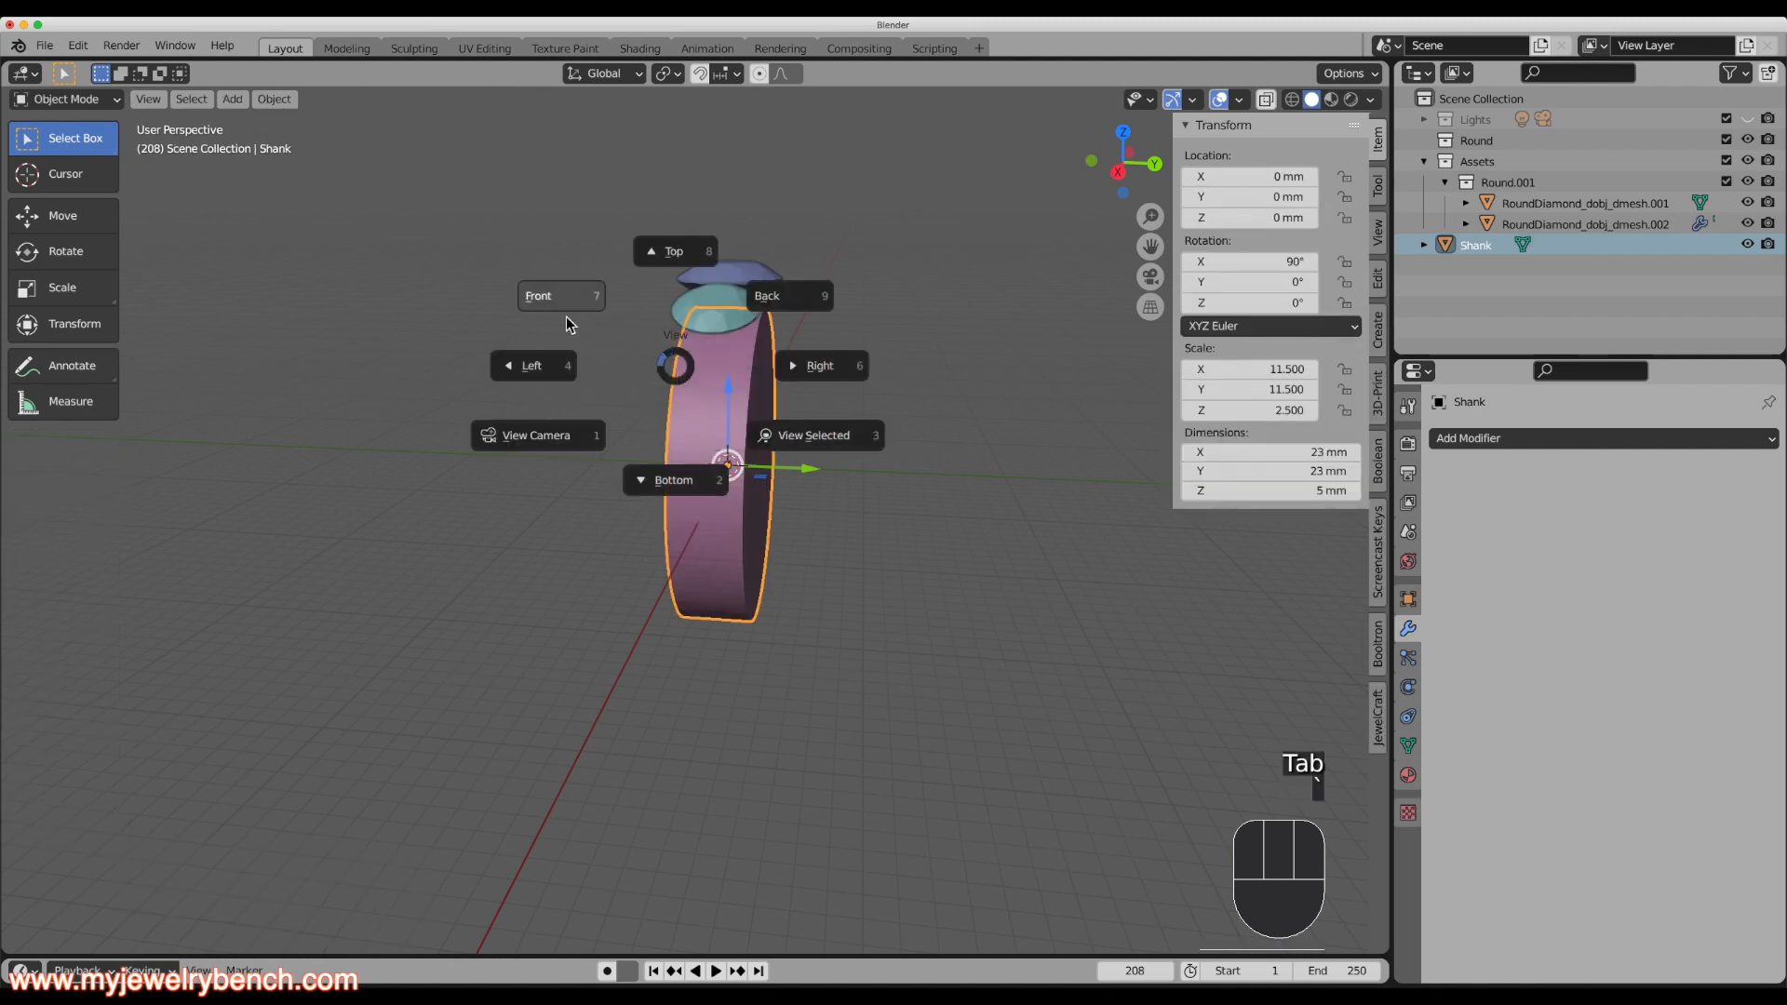
left_click(680, 270)
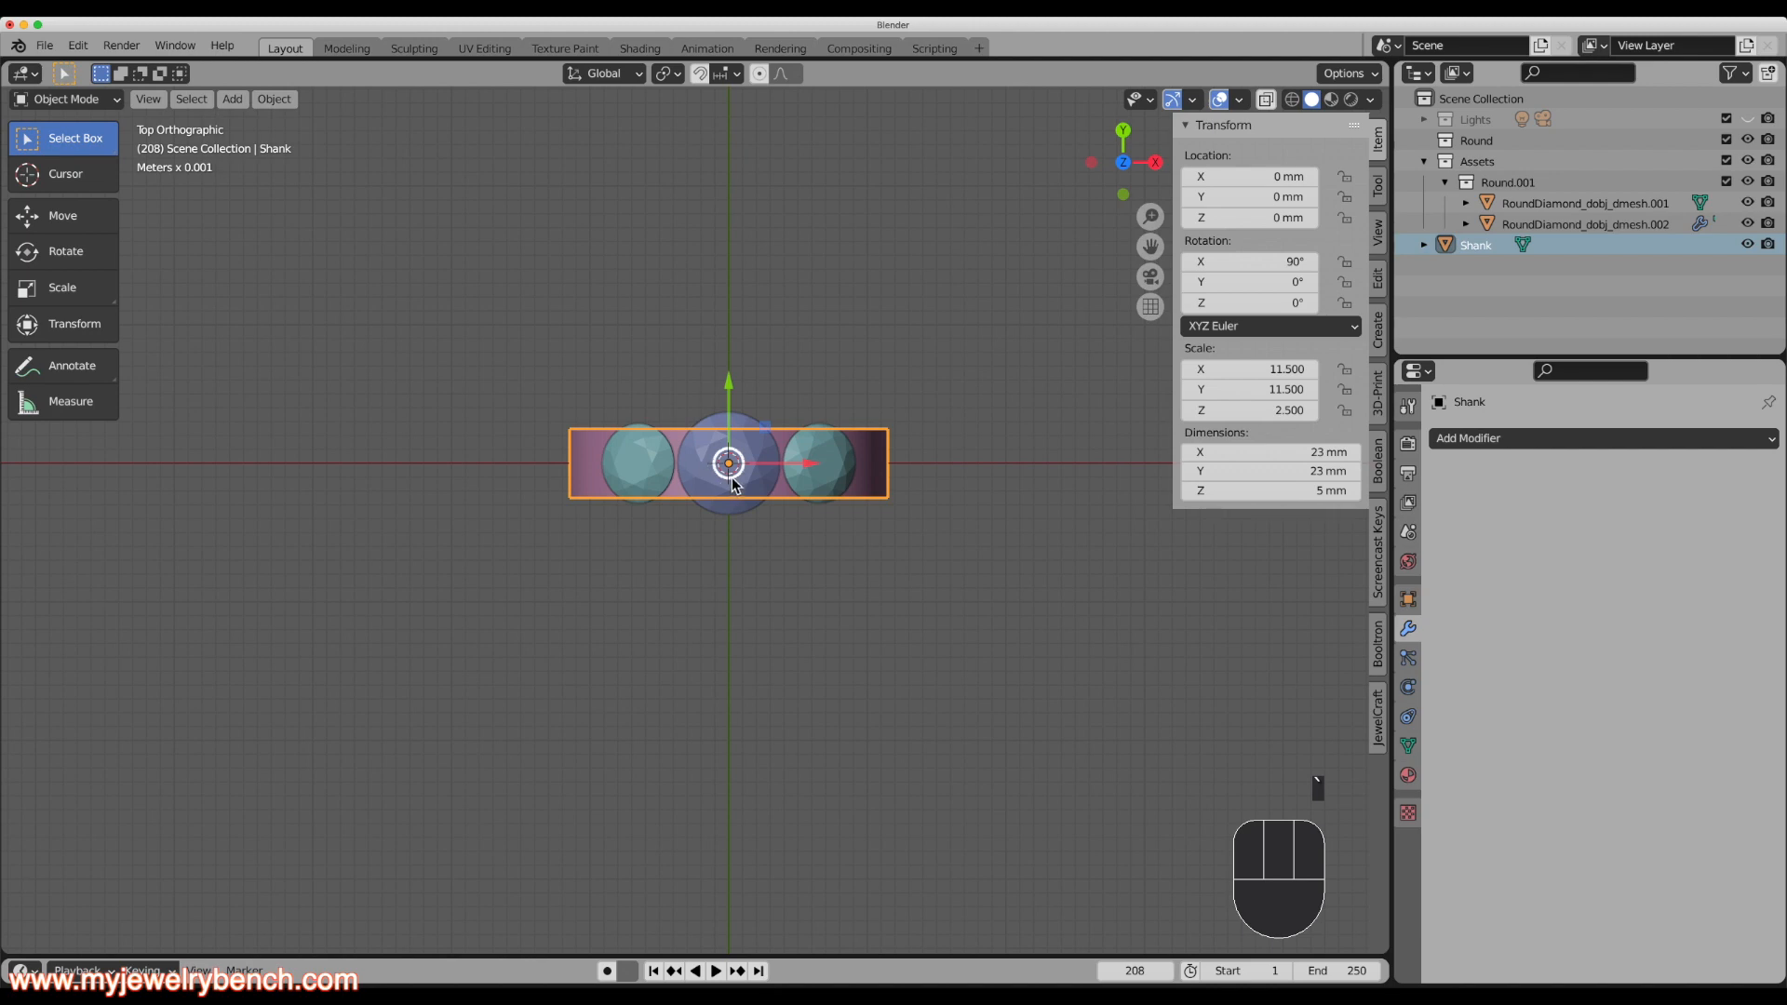
scroll(735, 484, "up", 3)
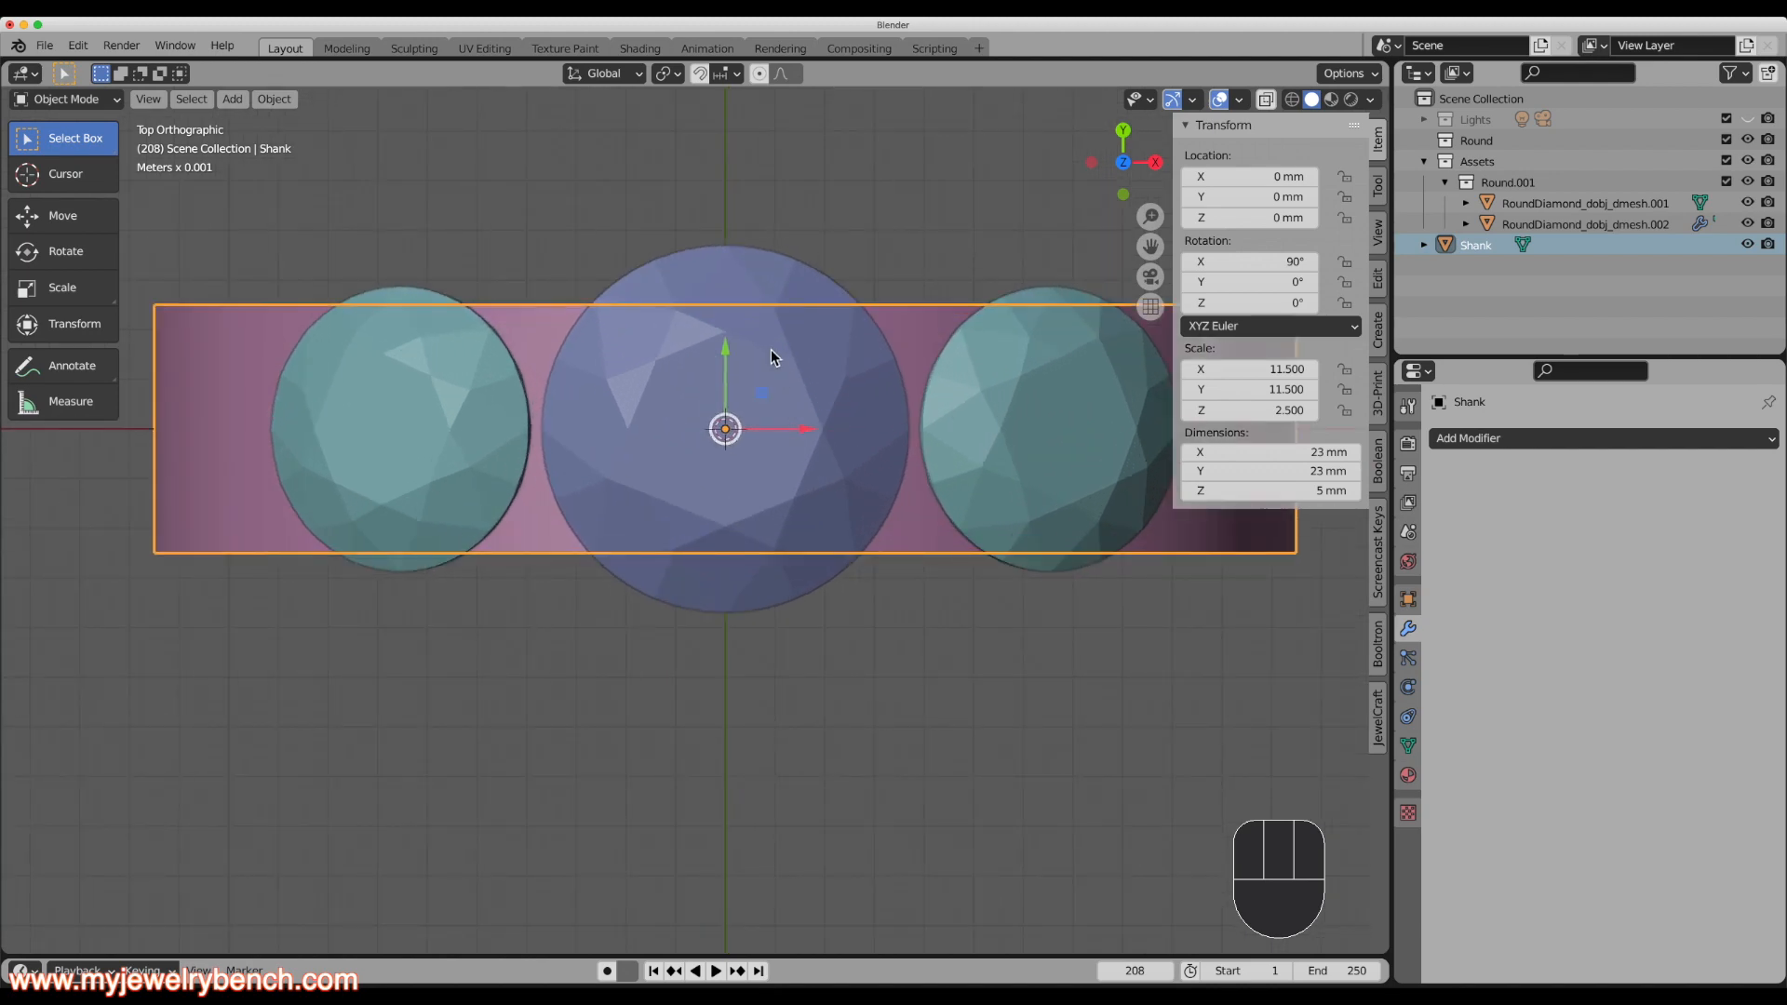
scroll(771, 349, "up", 2)
scroll(771, 349, "down", 2)
scroll(726, 377, "up", 1)
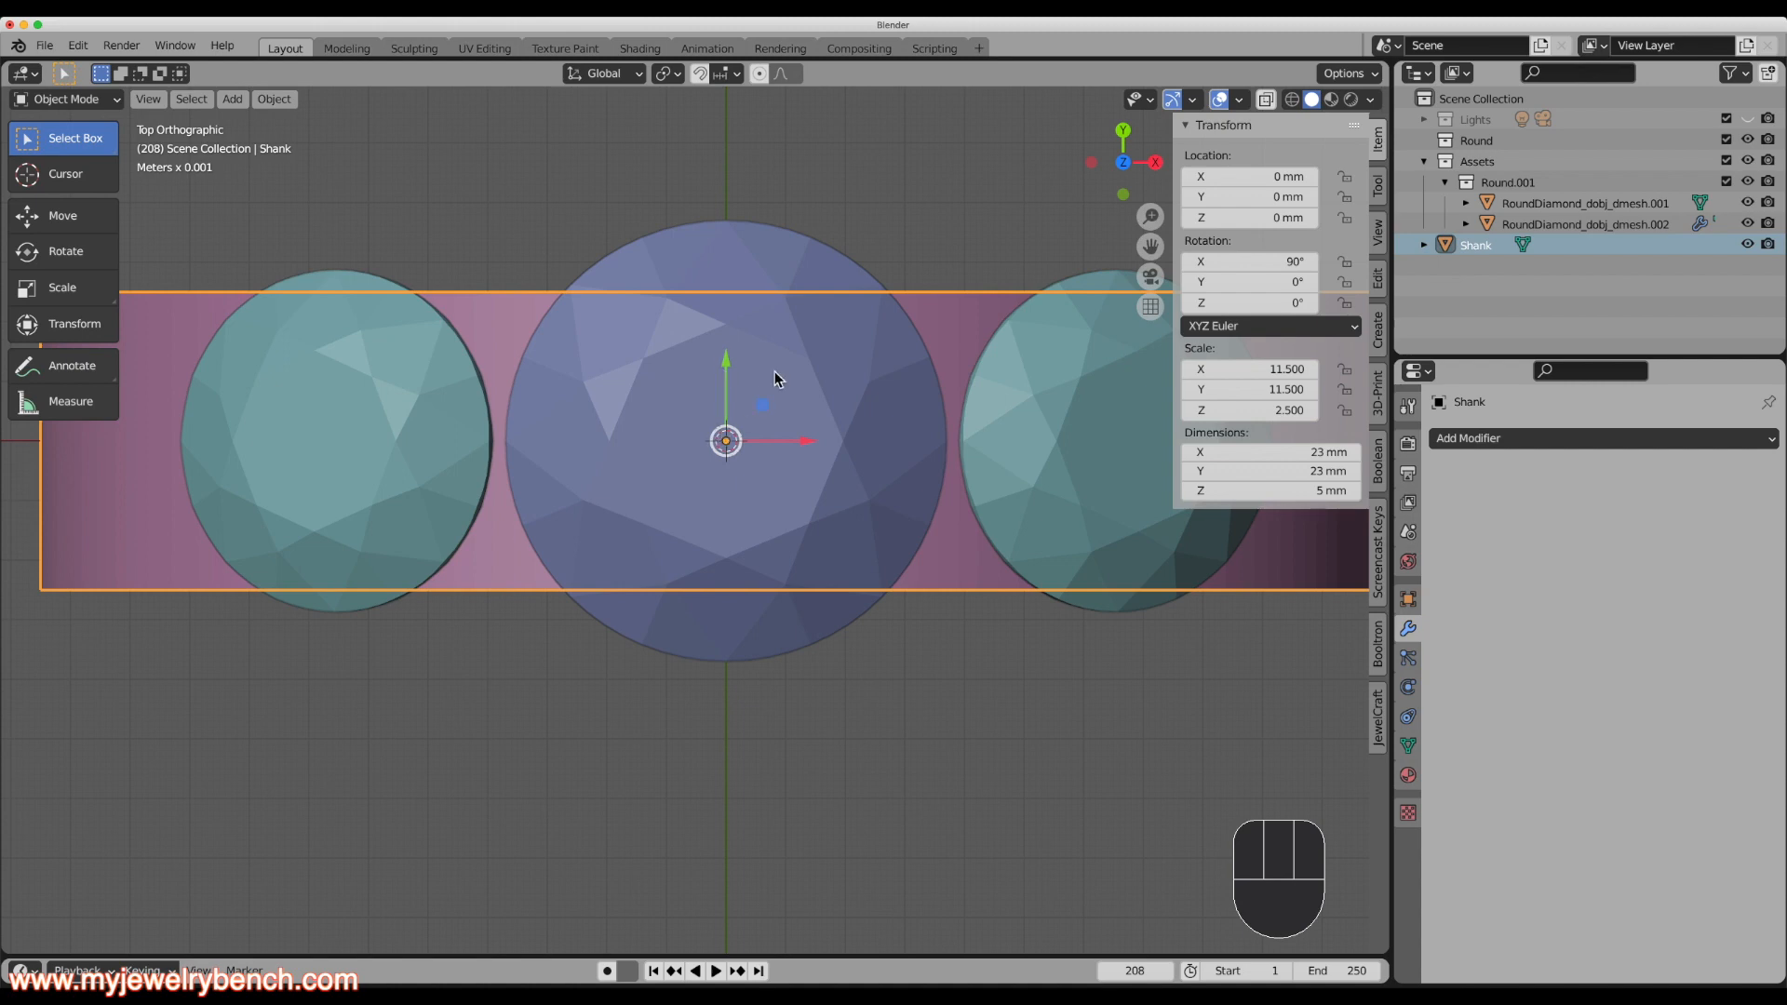
key("Tab")
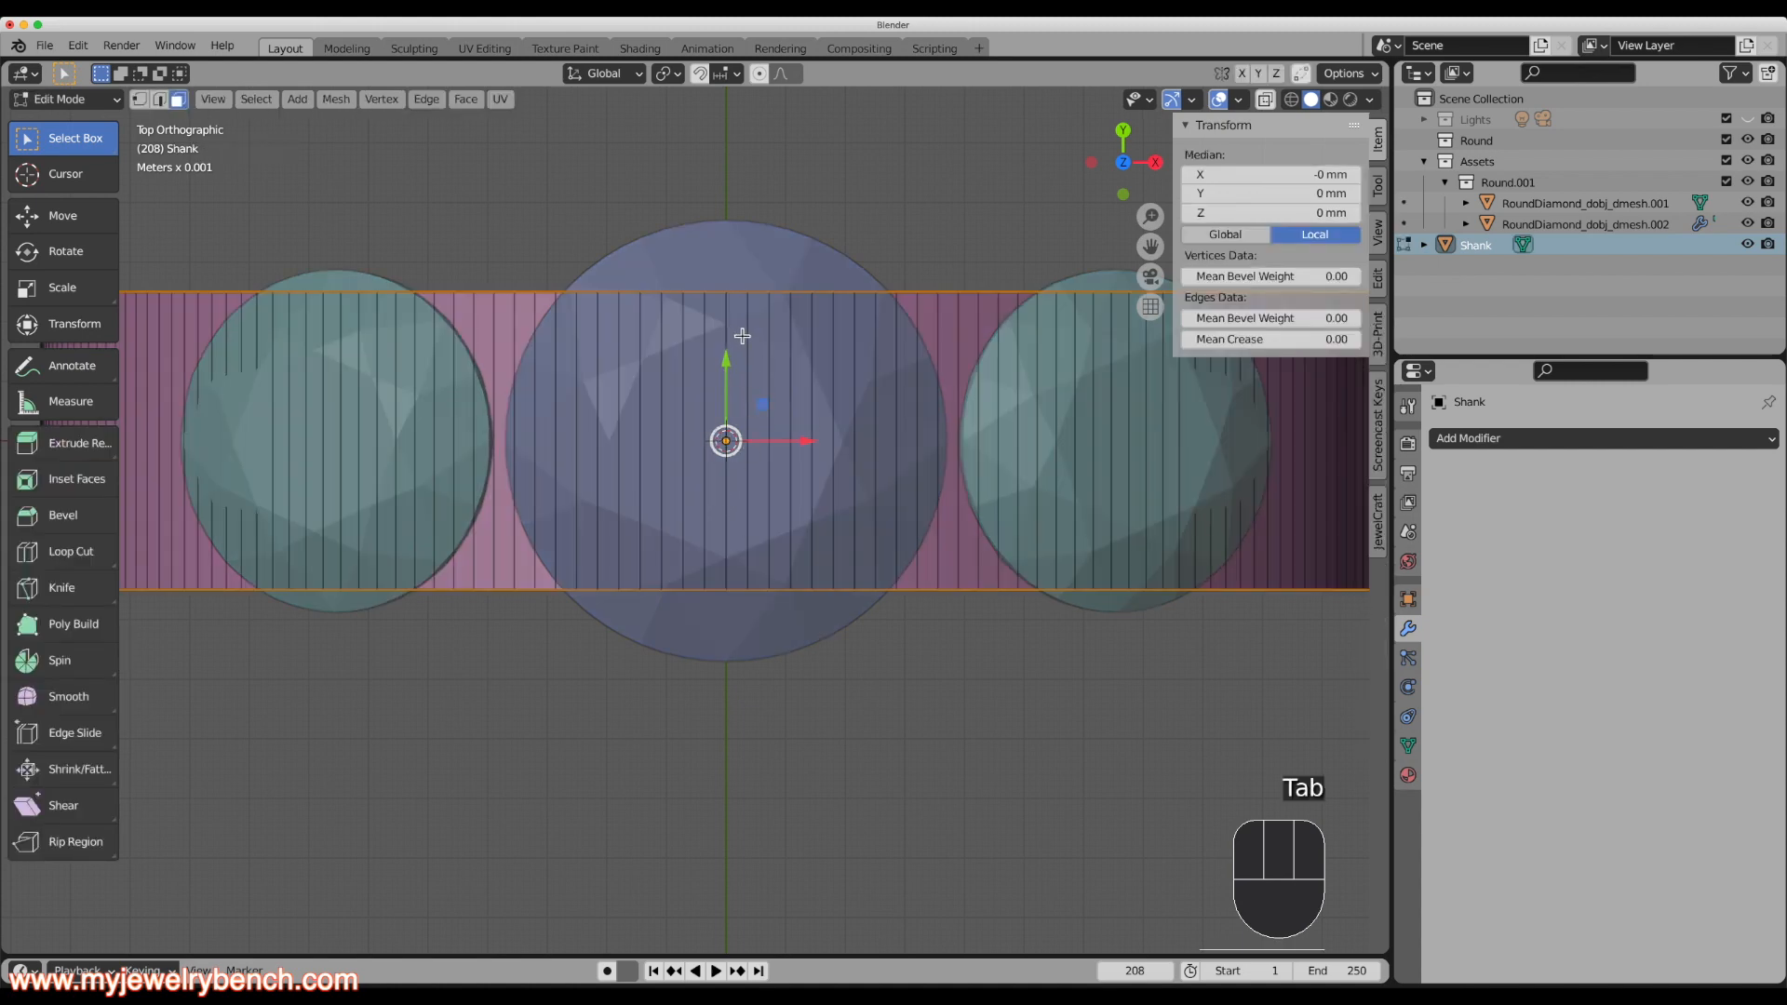
left_click(163, 102)
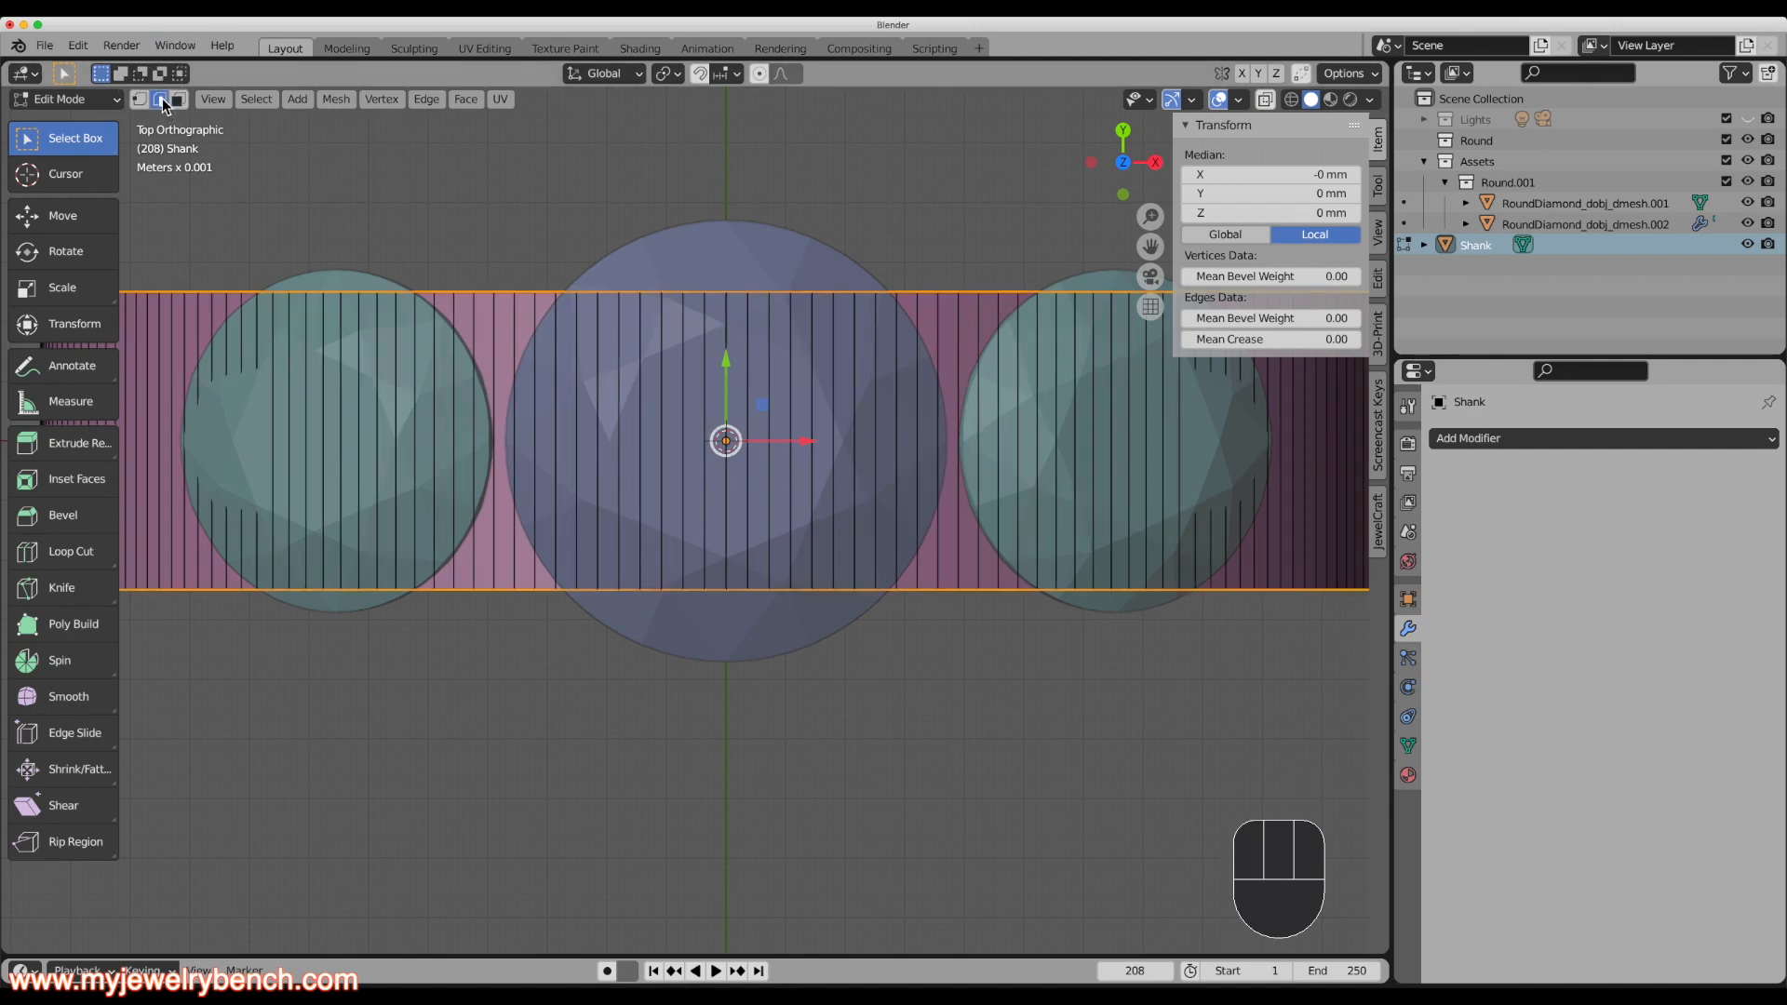
left_click(729, 336)
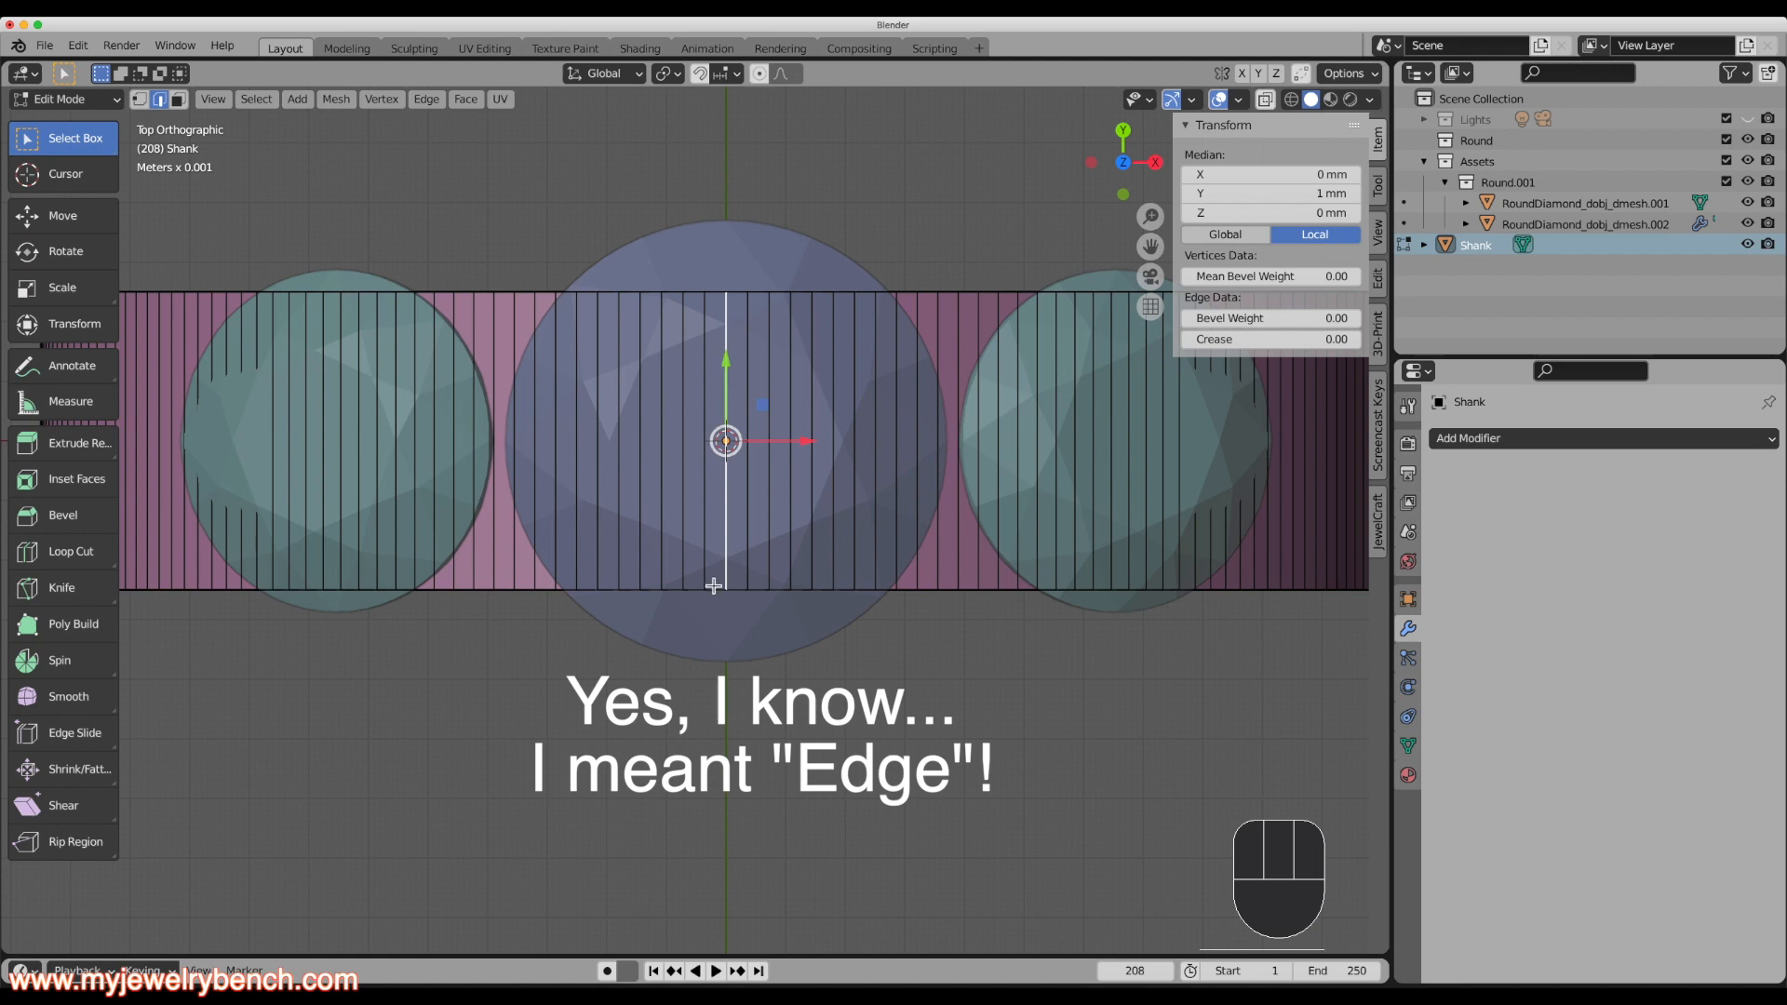
scroll(714, 586, "down", 3)
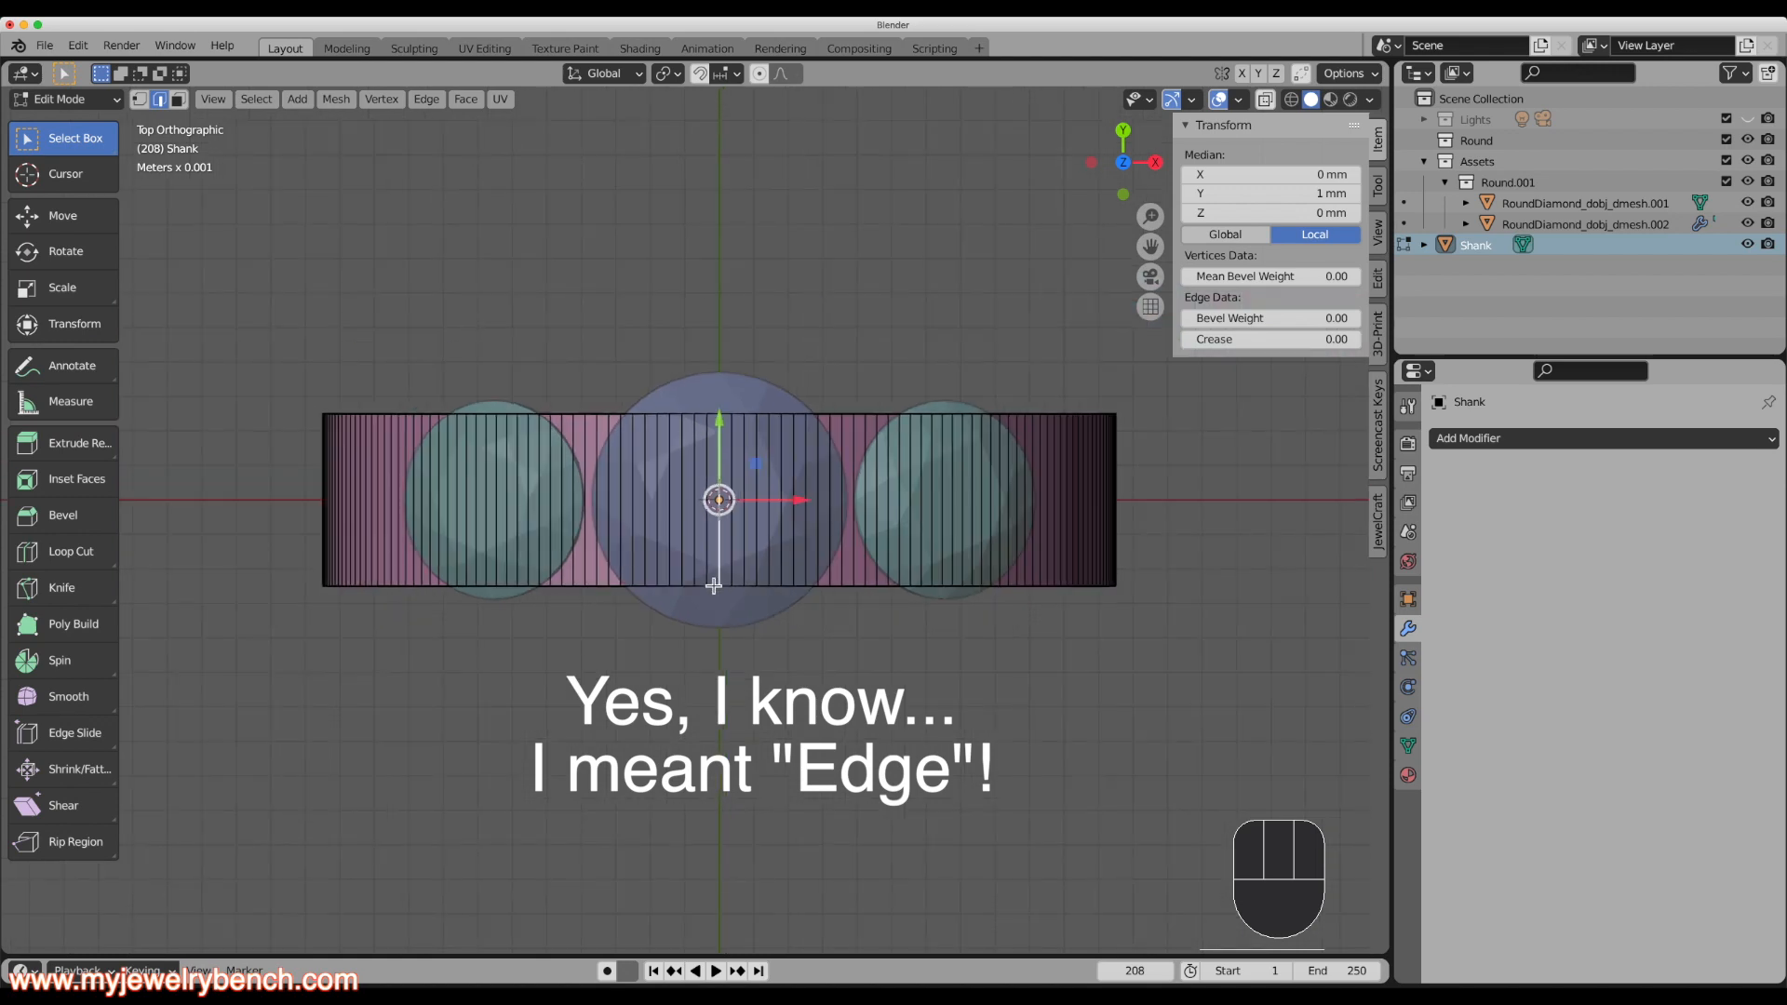
Enable proportional editing and scale the shank's centre edge along Y by about 1.922 with a proportional size of about 17.45.
left_click(759, 73)
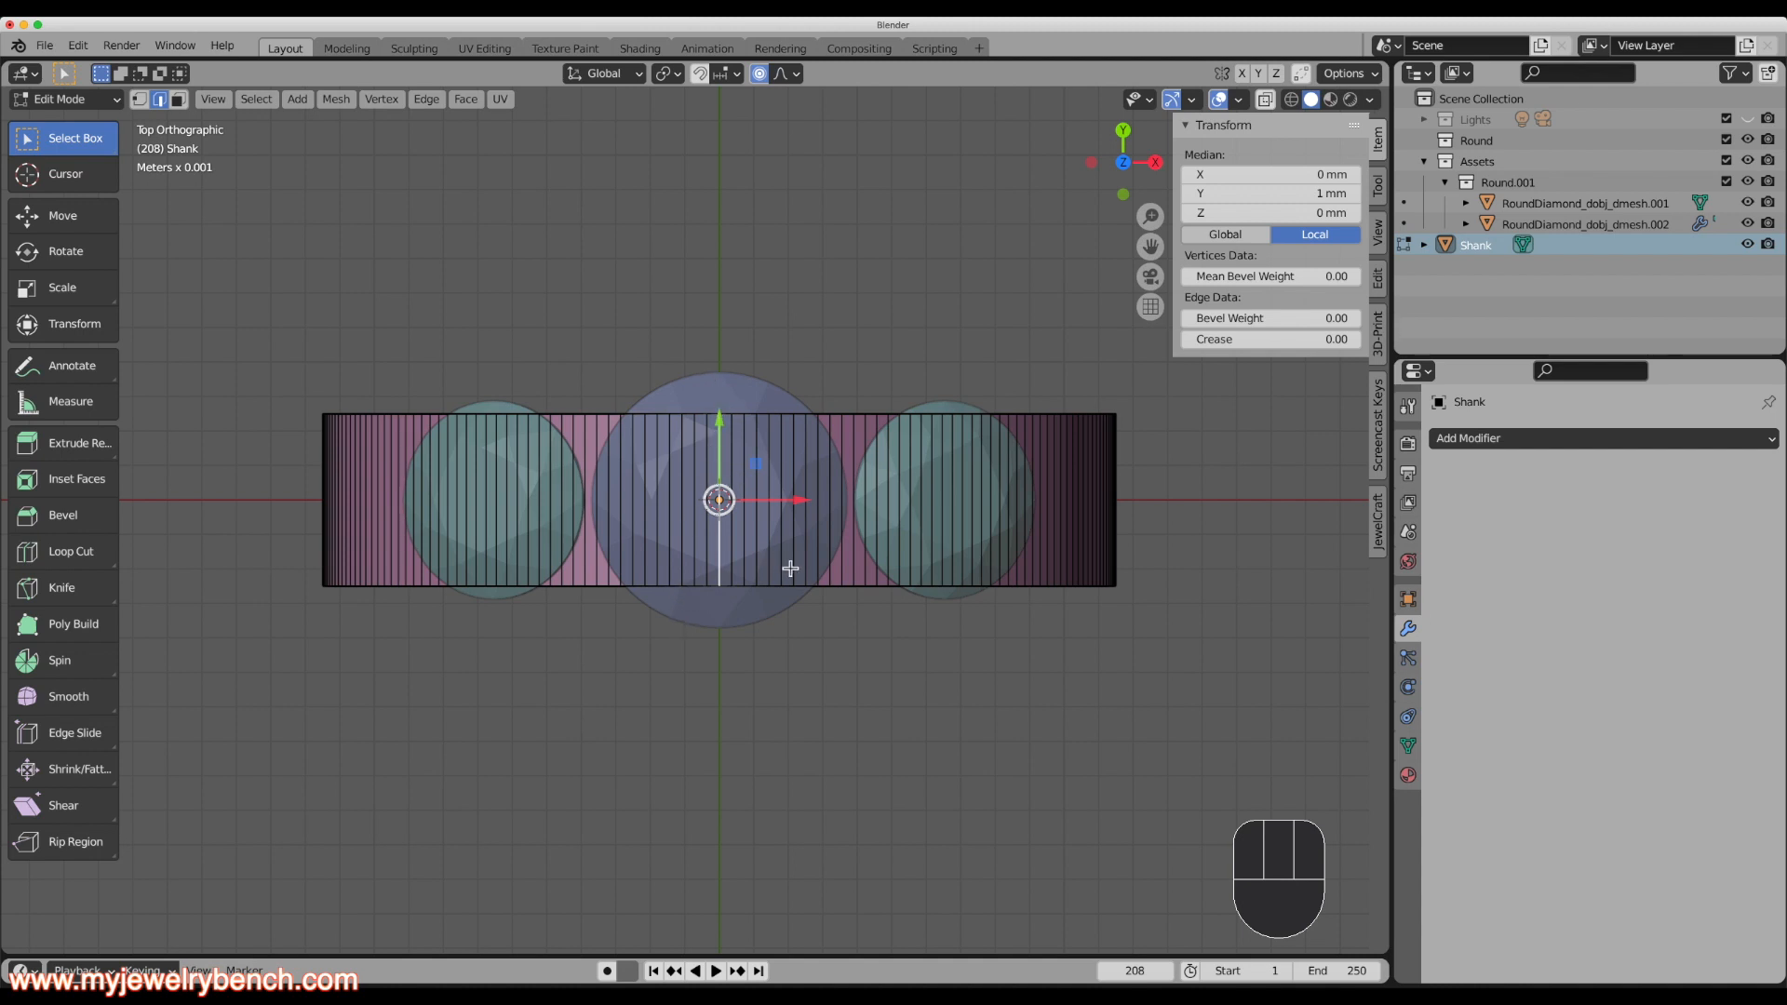
key("s")
key("y")
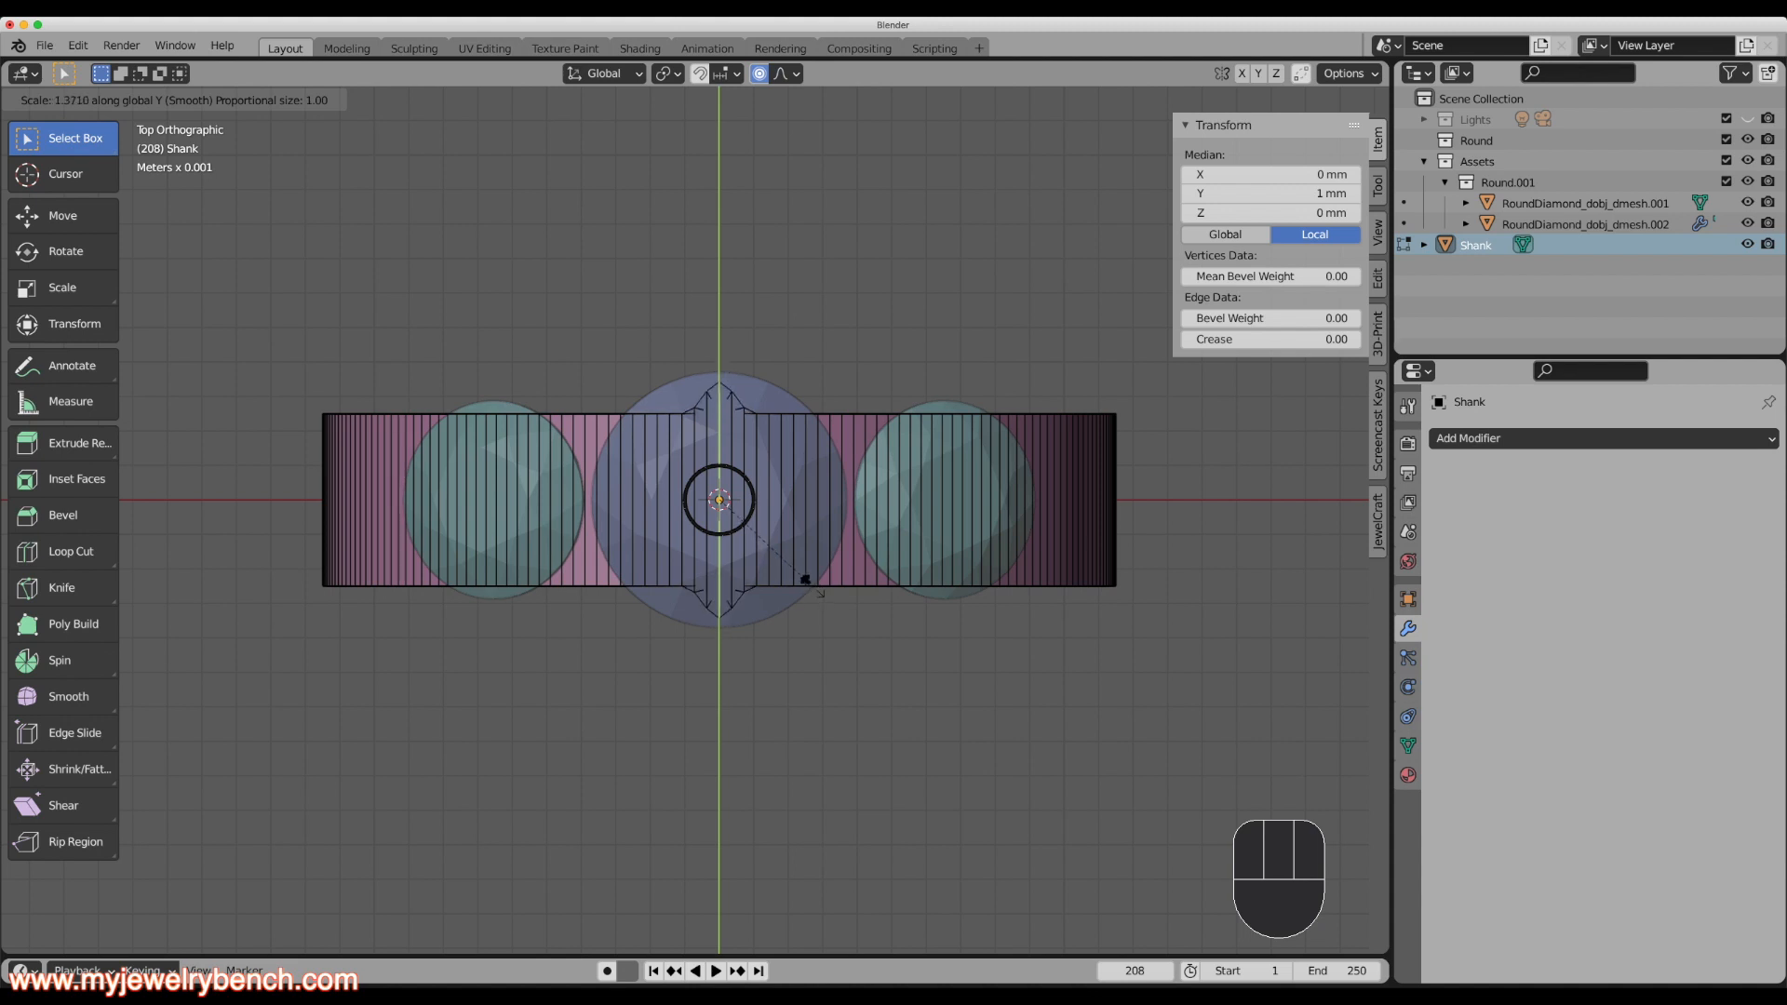
scroll(806, 581, "down", 10)
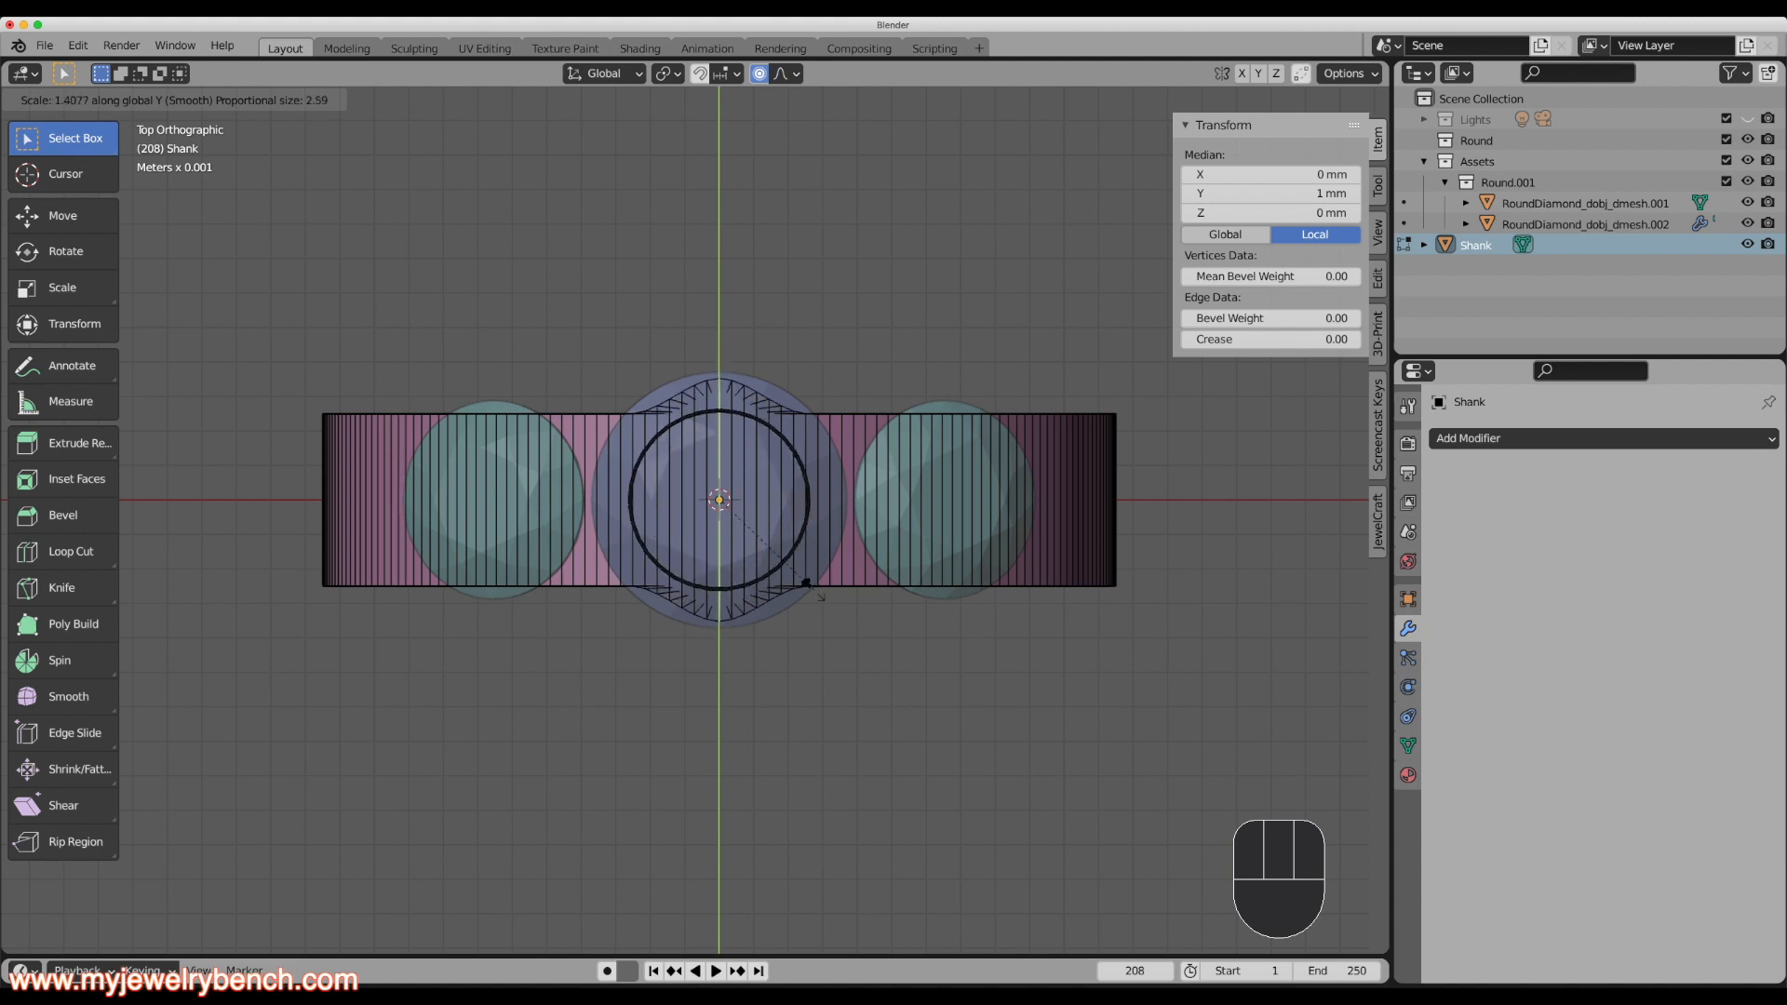
scroll(806, 582, "down", 16)
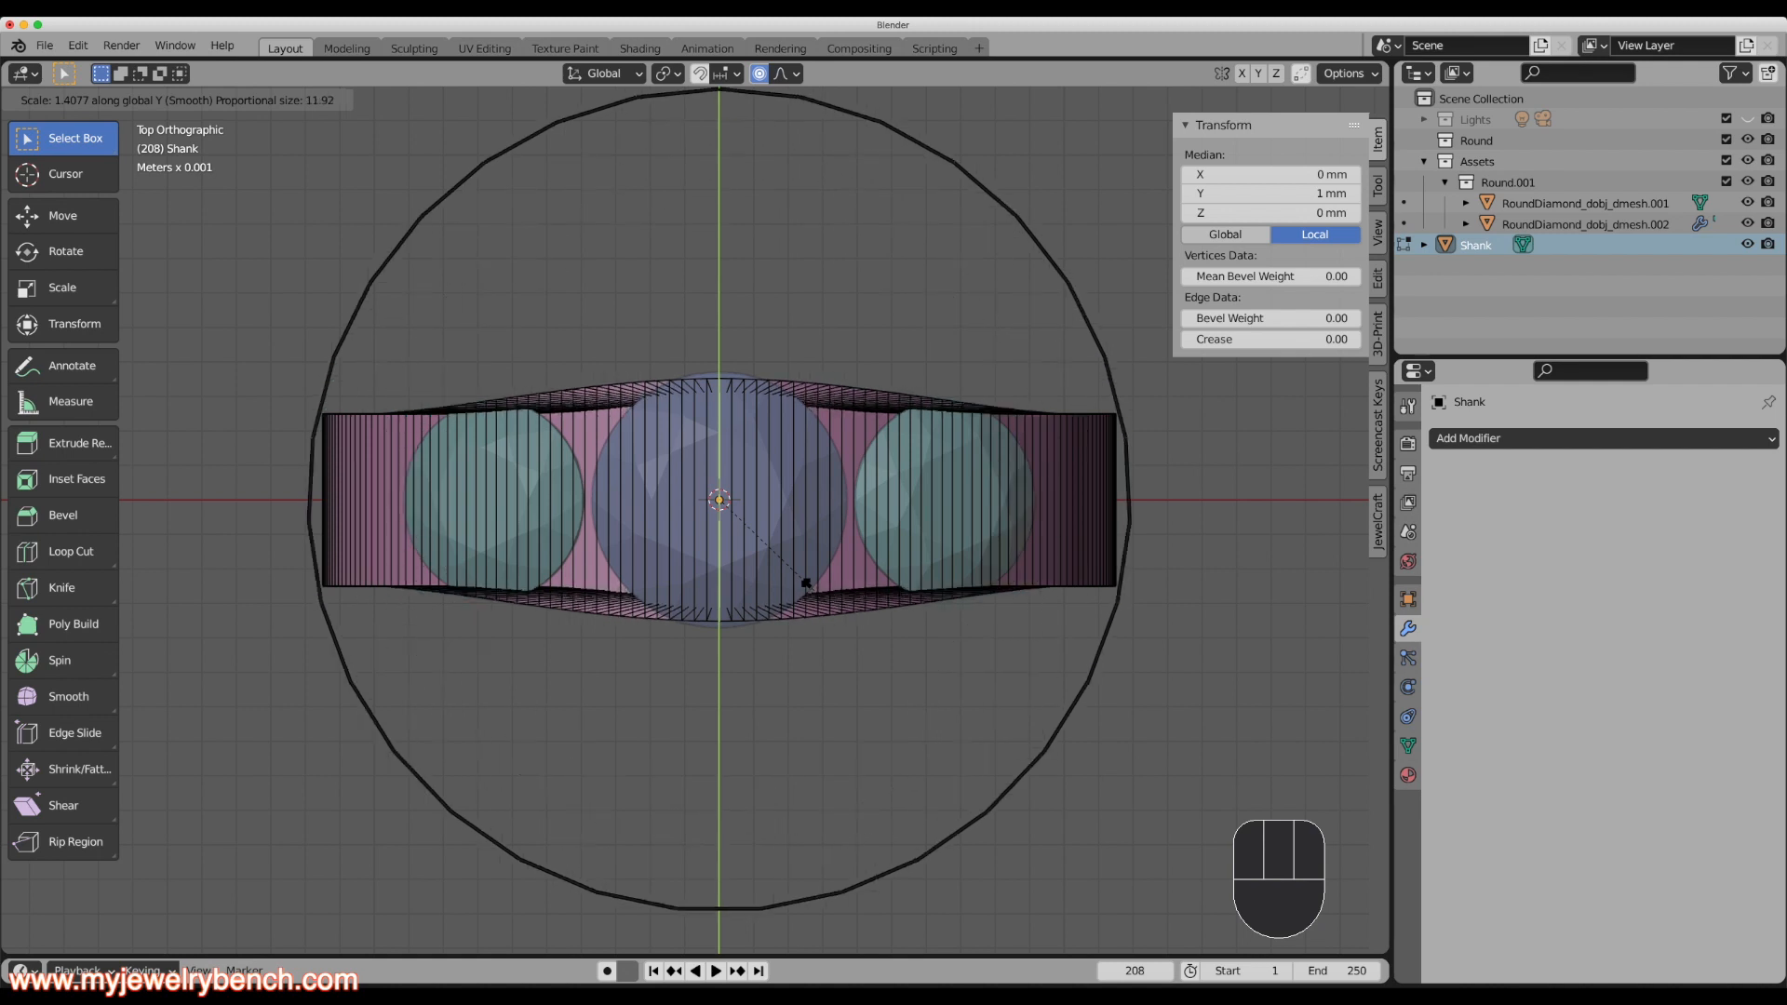
scroll(806, 583, "down", 2)
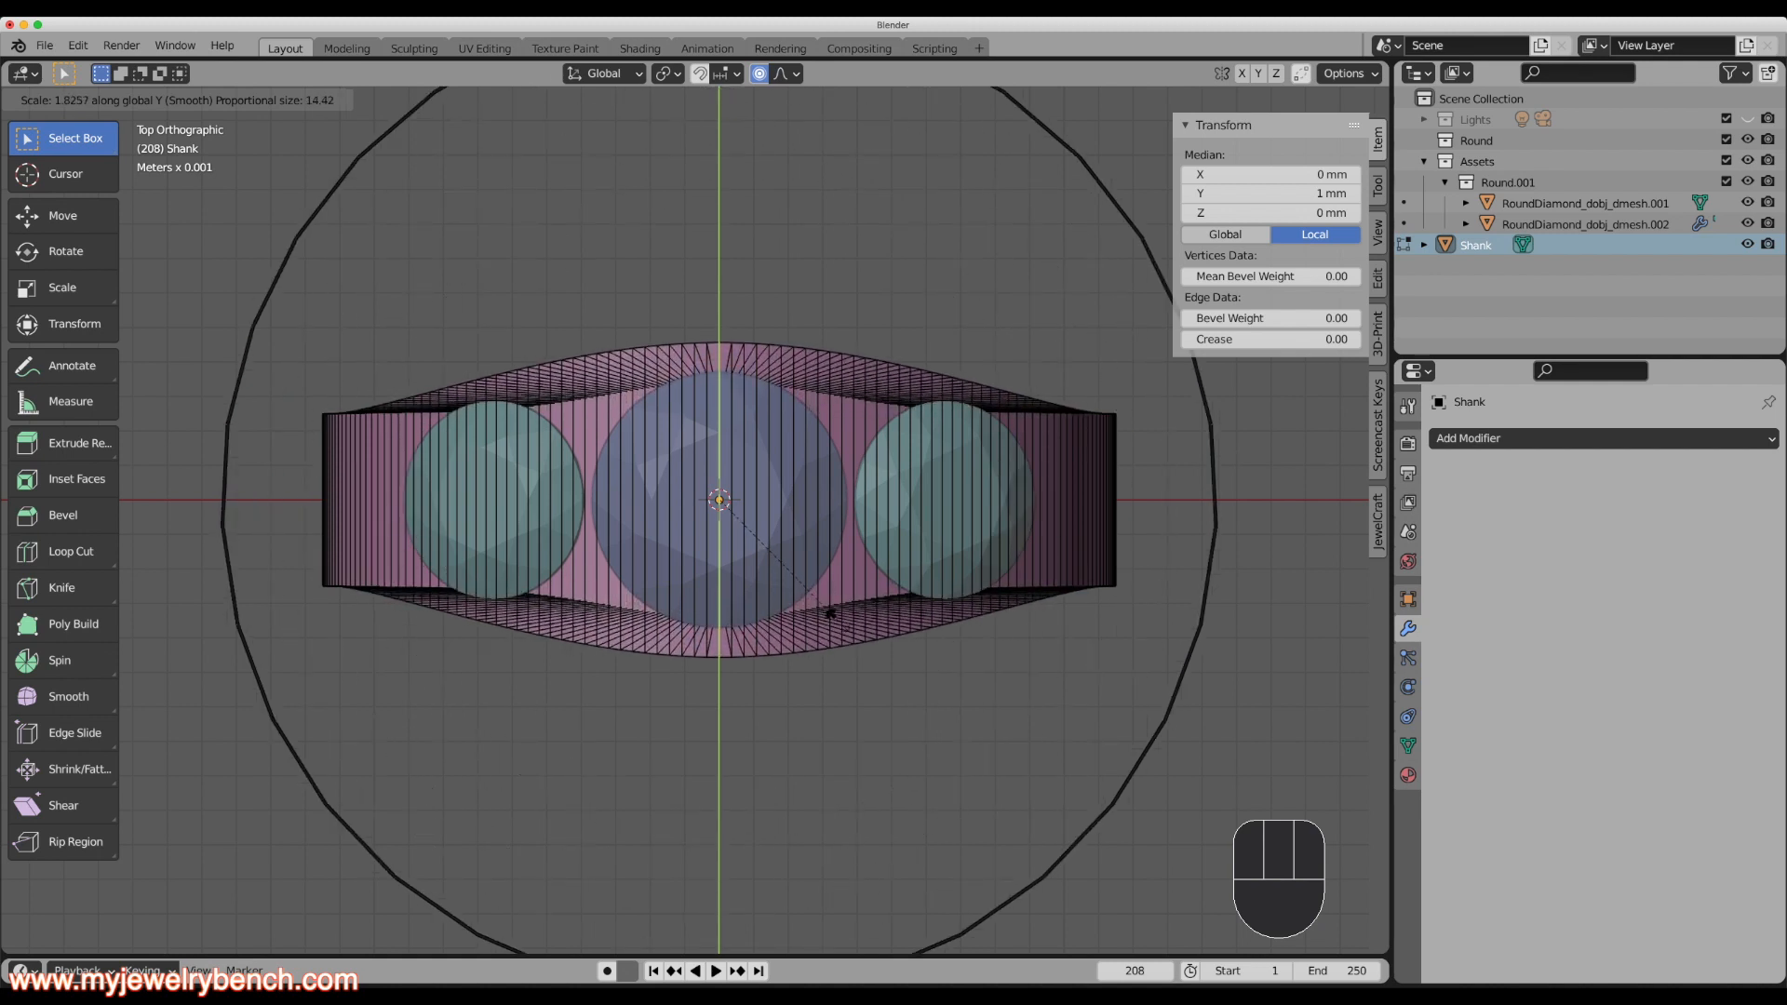
scroll(828, 614, "up", 1)
scroll(845, 627, "down", 3)
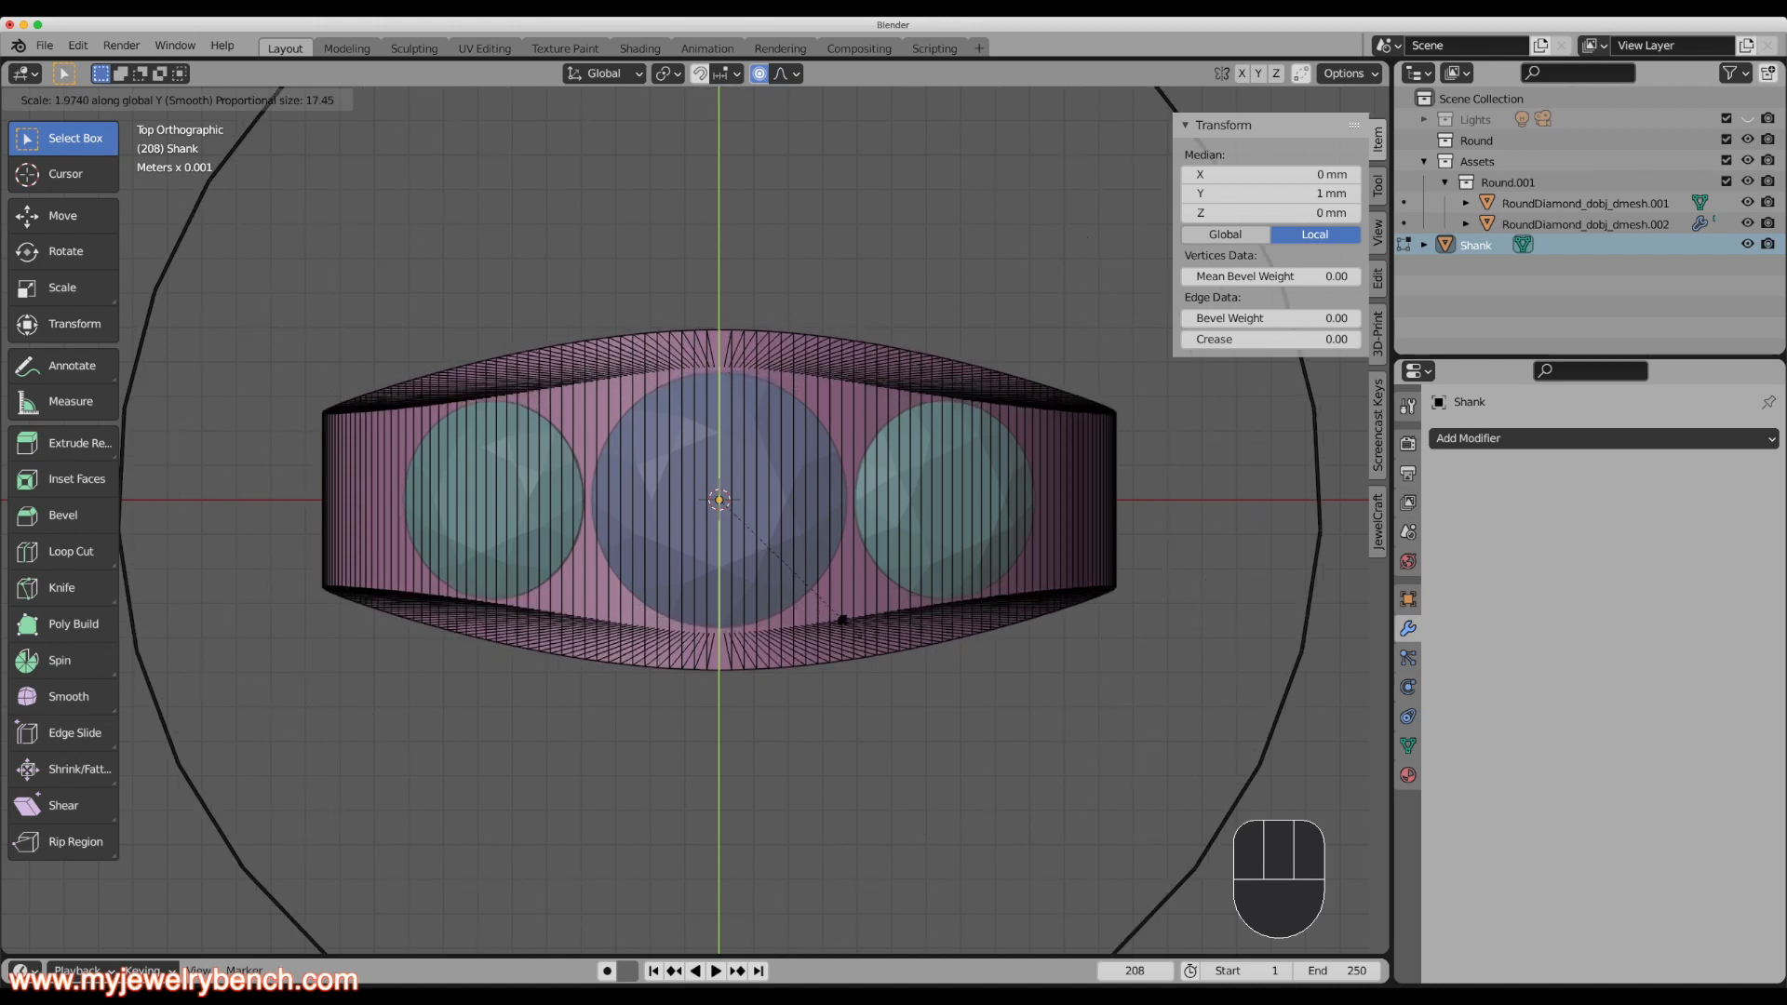
left_click(851, 623)
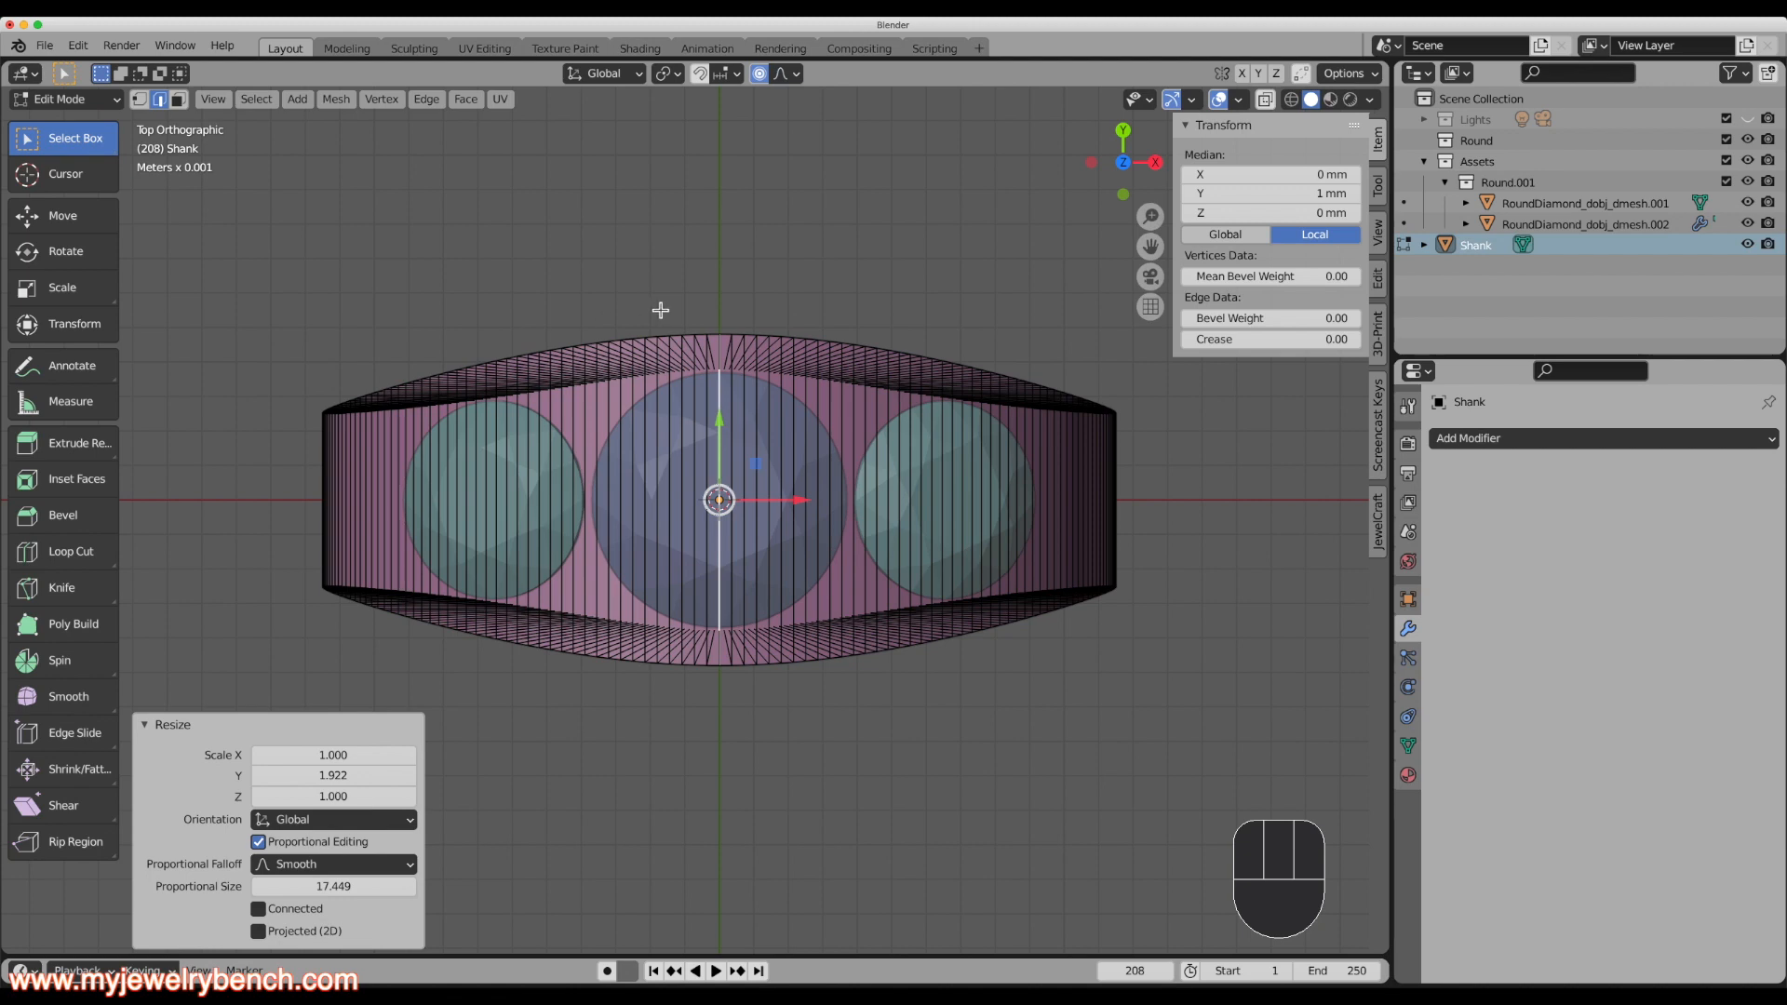
Widen the shank's centre edge slightly more by scaling it about 1.034 along Y.
key("s")
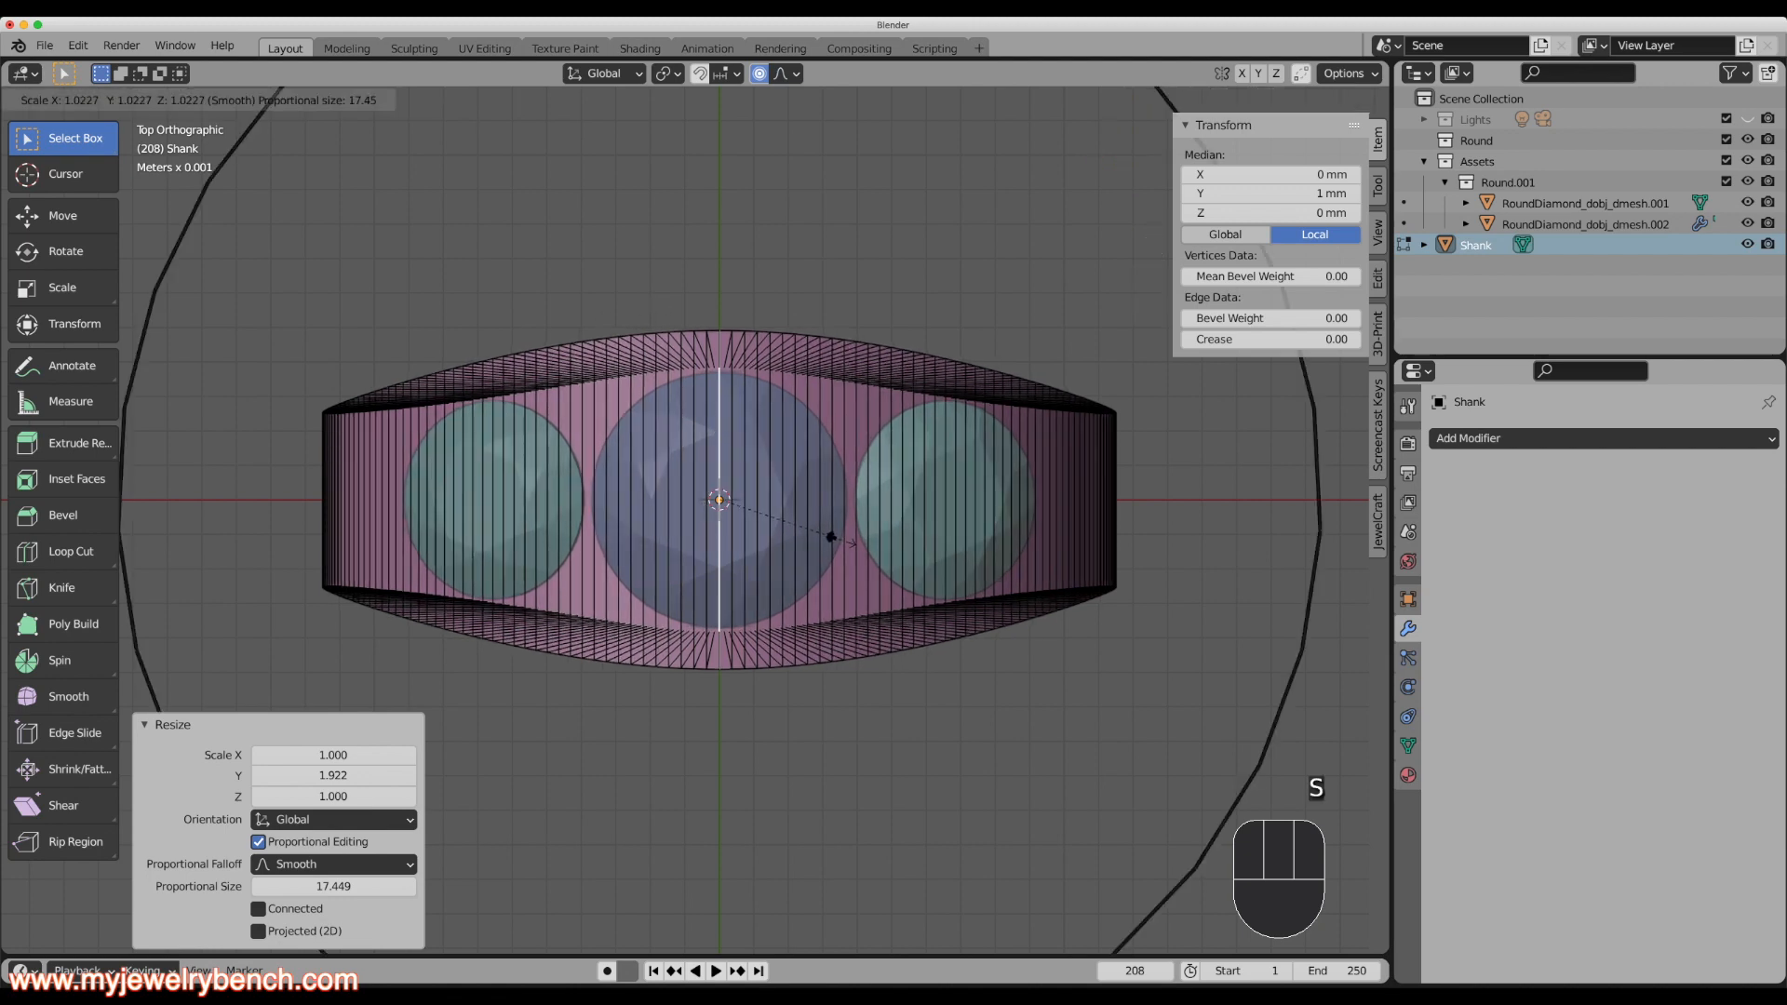
right_click(833, 537)
key("s")
key("y")
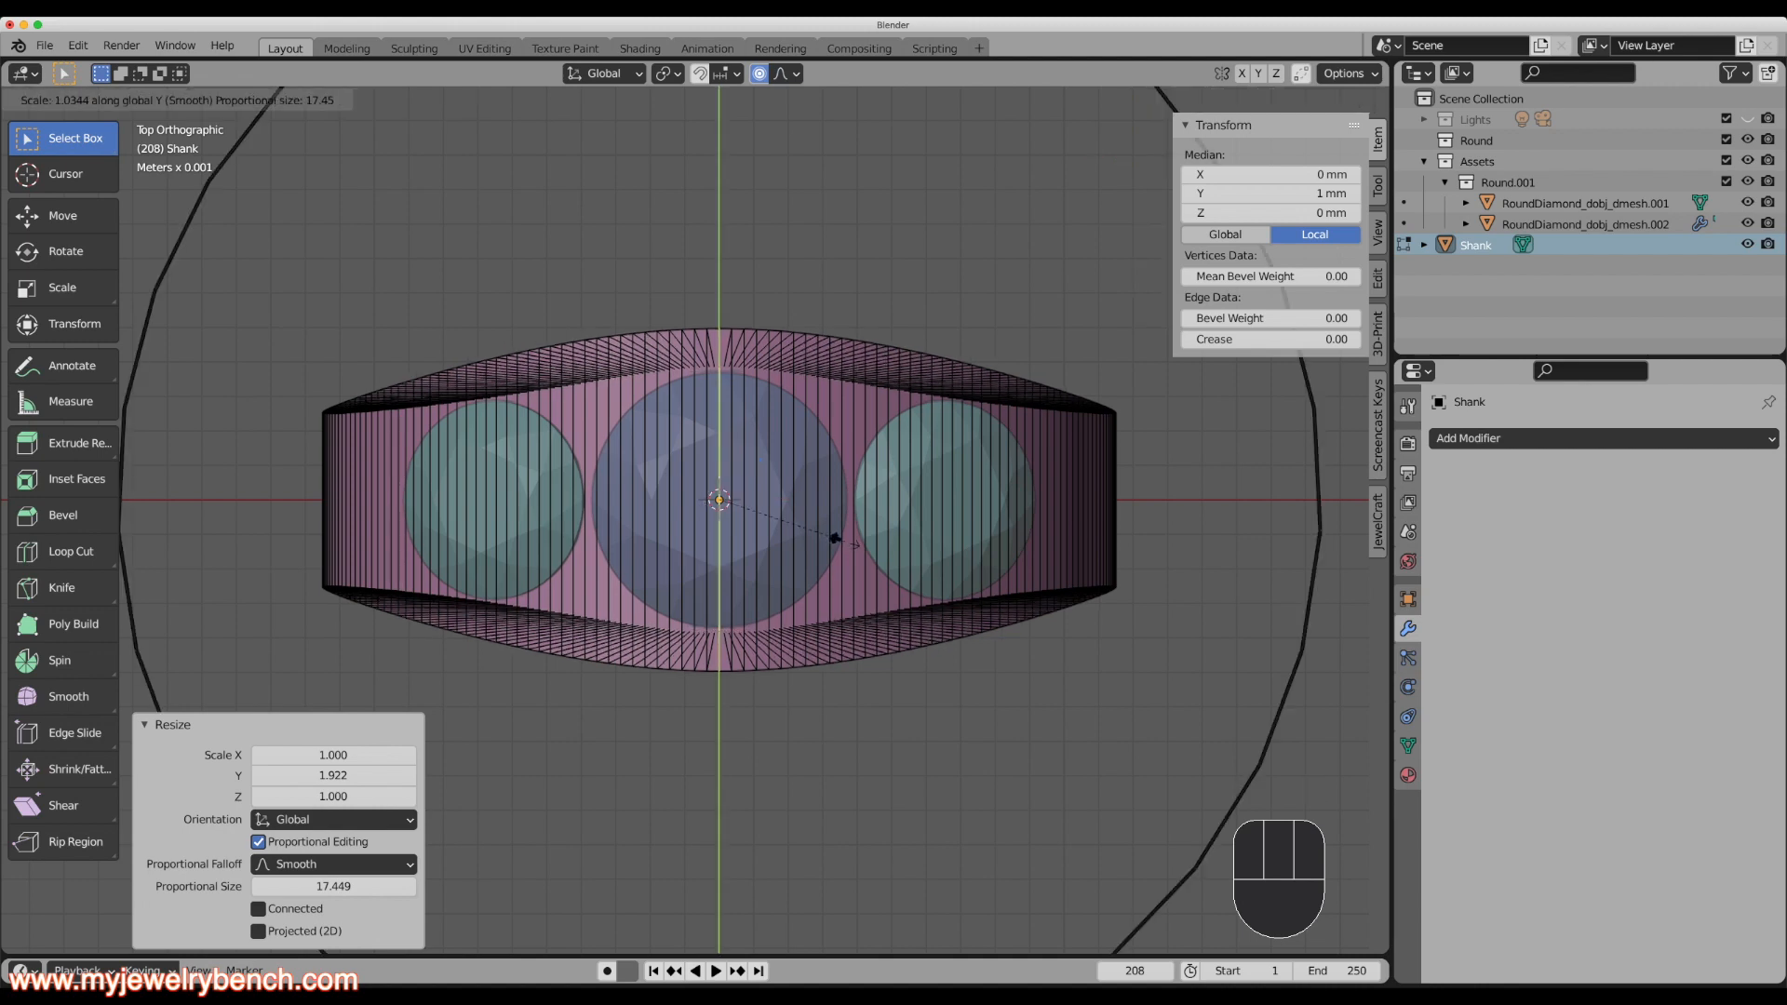
left_click(835, 538)
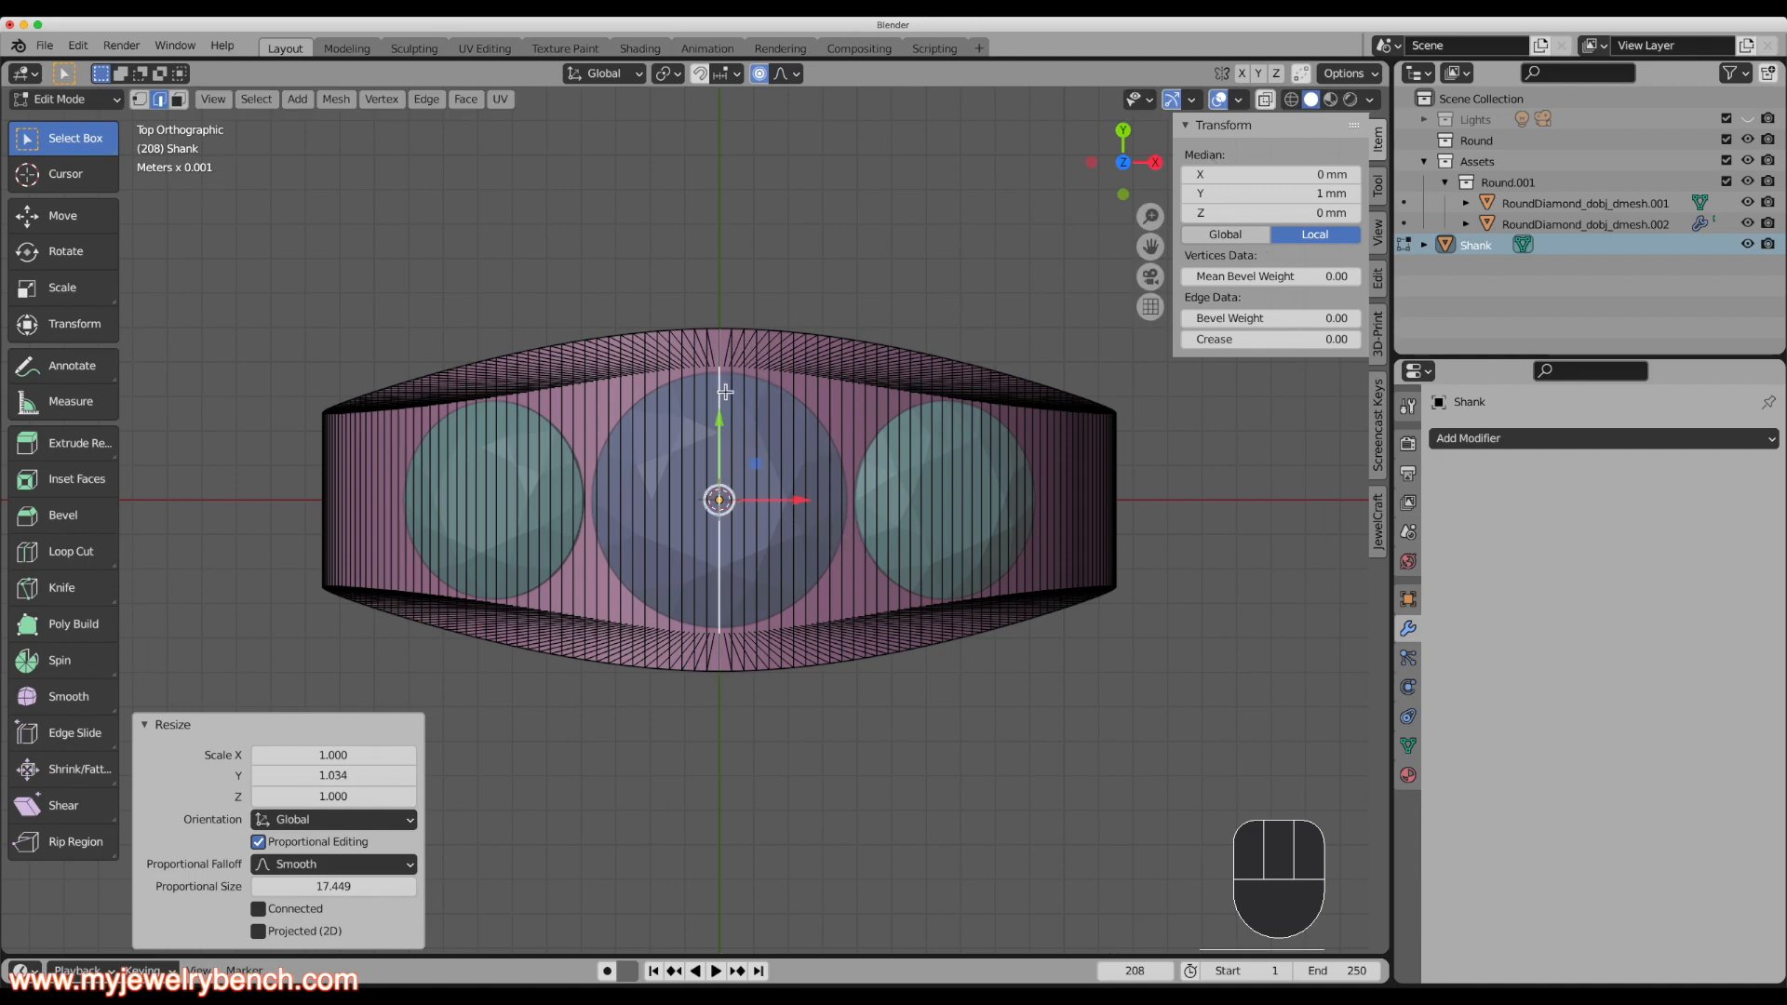
From the front view, raise the top edge about 4.51 mm and another 1.15 mm along Z, widening the proportional size to about 23.2.
middle_click_drag(764, 671, 974, 540)
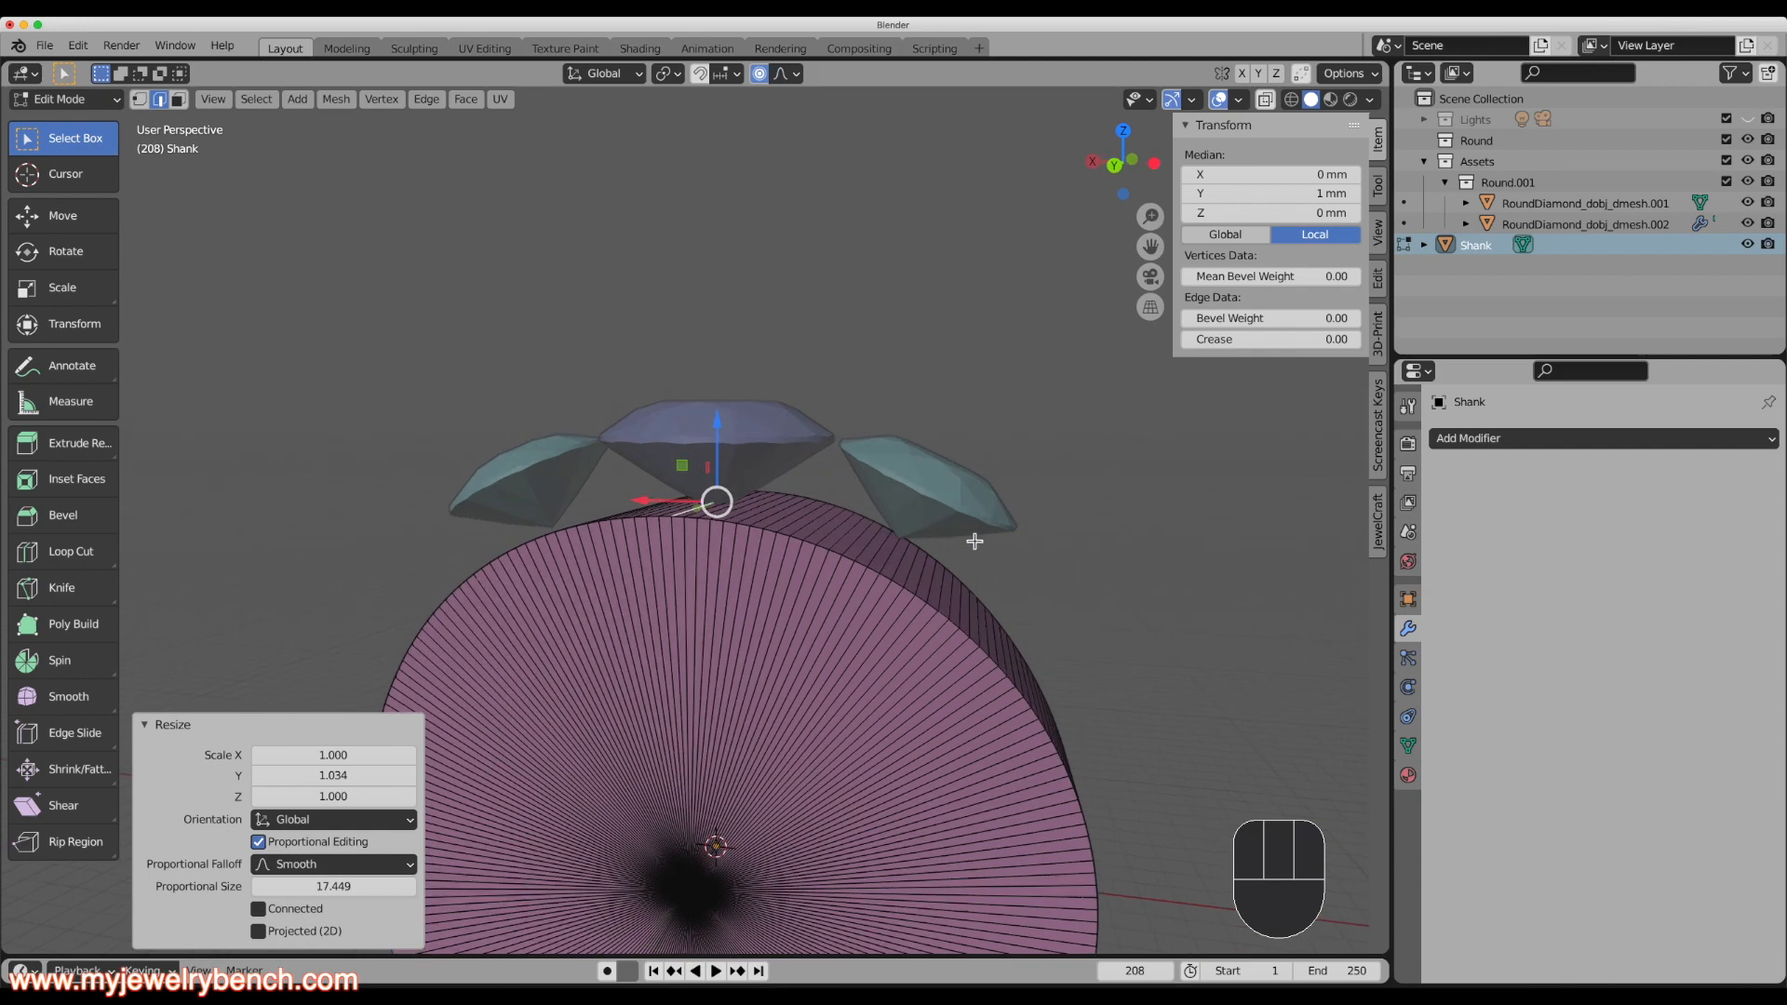
middle_click_drag(715, 559, 763, 558)
scroll(776, 377, "down", 3)
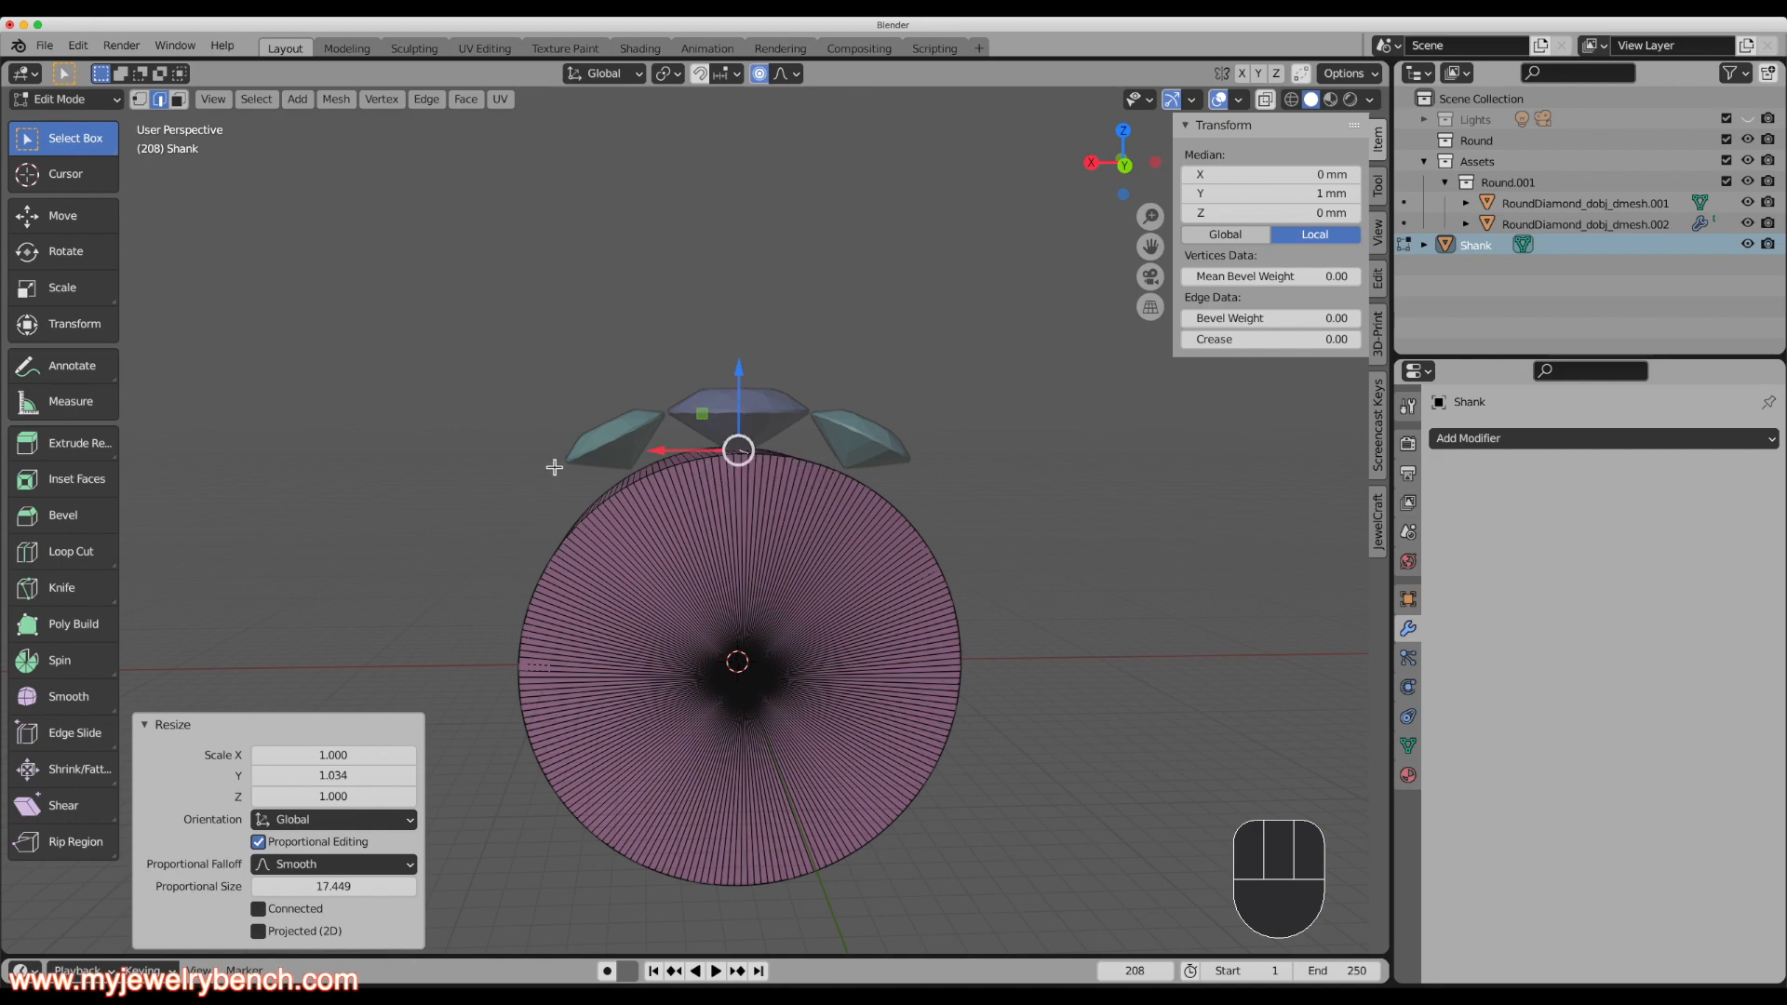
key("grave")
left_click(668, 503)
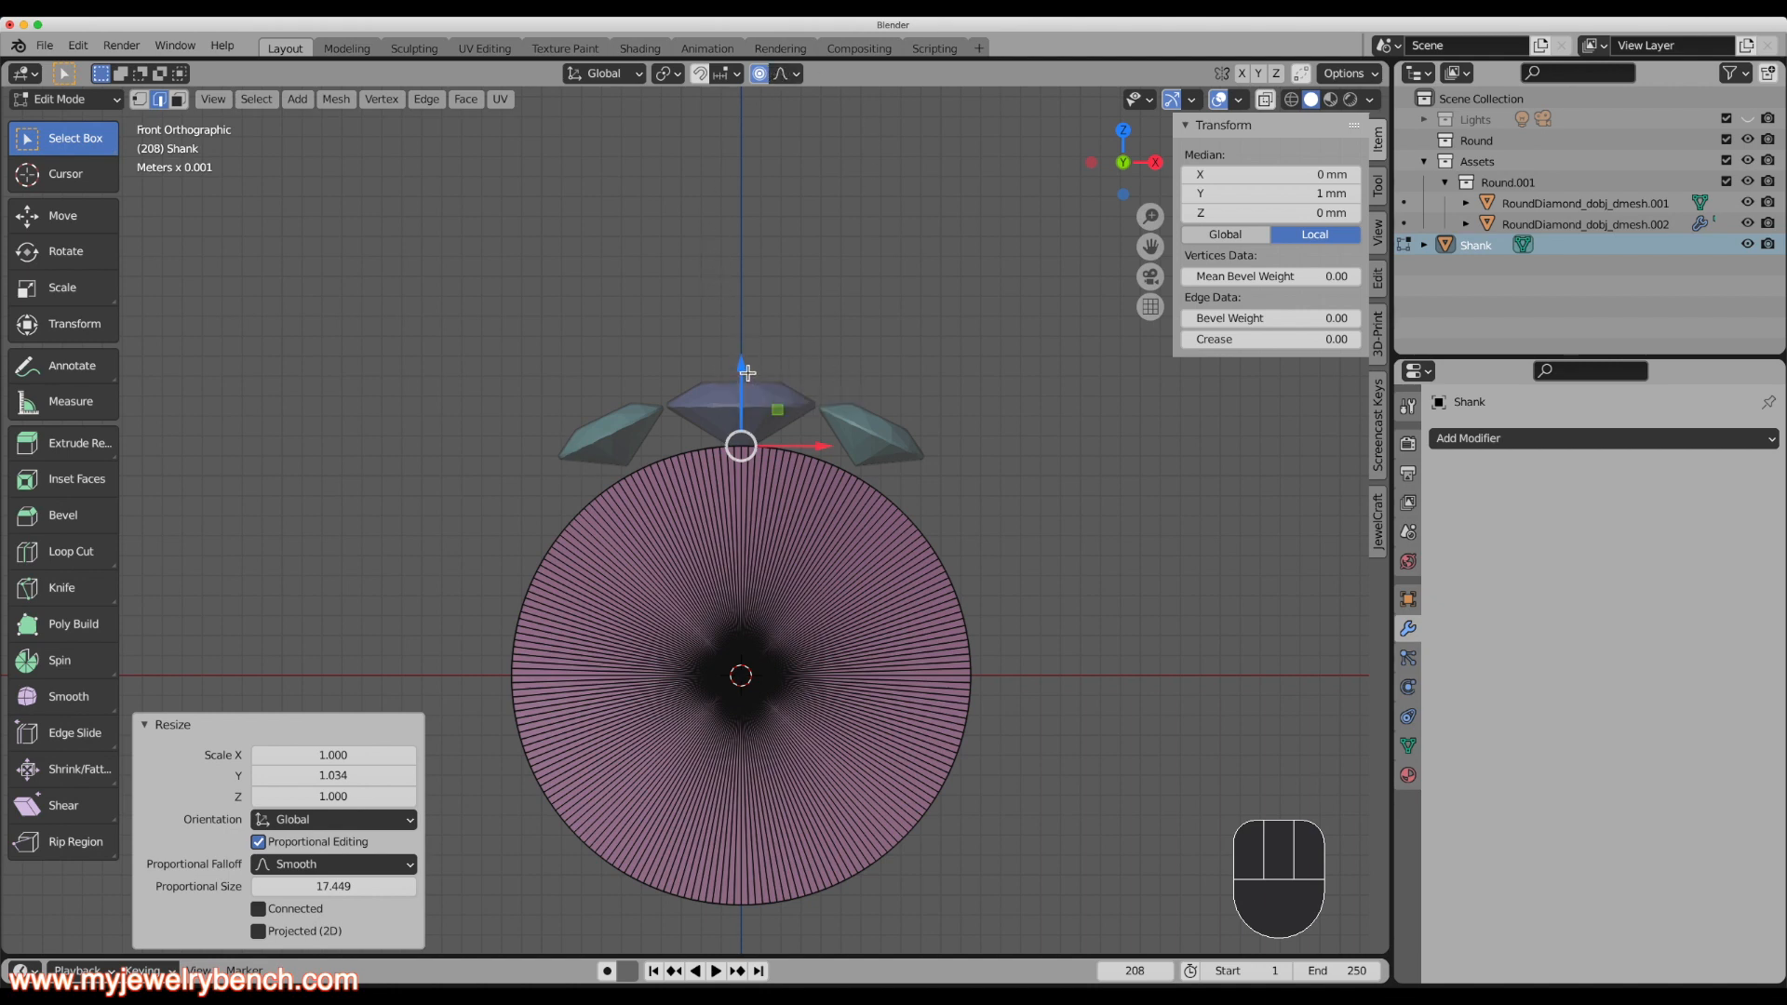
left_click_drag(747, 372, 742, 281)
scroll(742, 281, "down", 4)
scroll(741, 281, "down", 2)
scroll(742, 281, "up", 5)
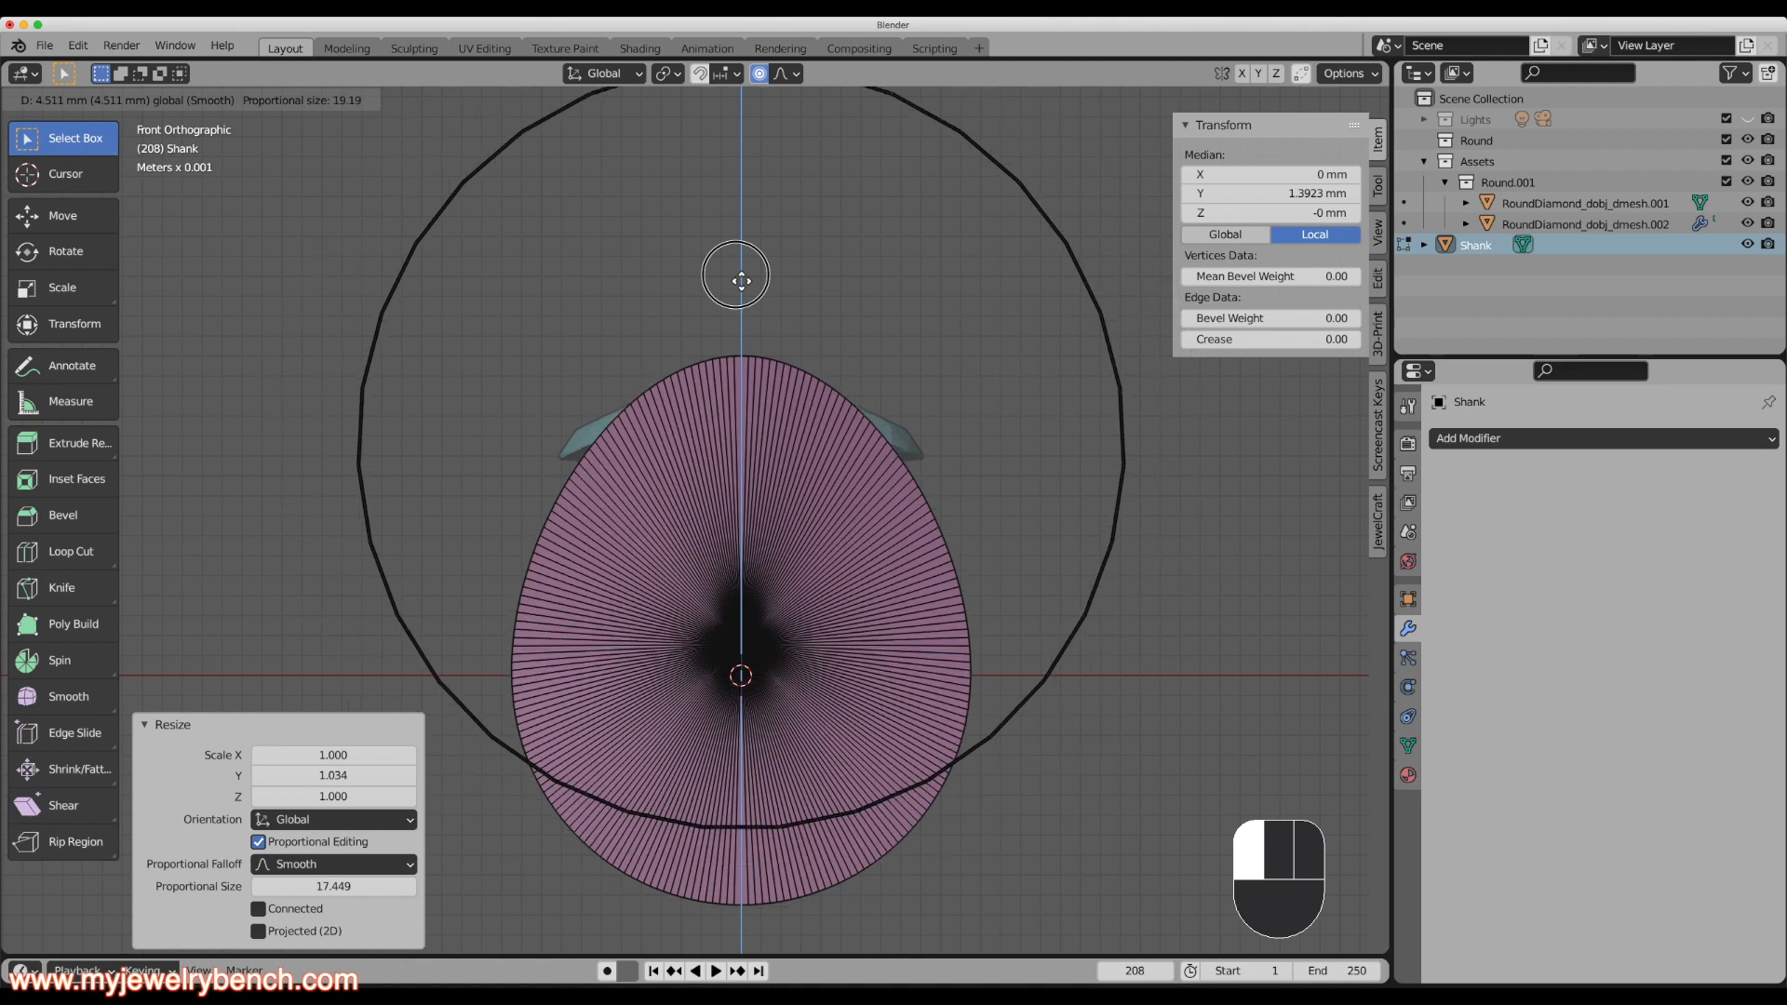
mouse_move(741, 281)
left_mouse_down()
mouse_move(747, 303)
mouse_move(757, 274)
mouse_move(757, 335)
mouse_move(757, 260)
left_mouse_up()
scroll(752, 276, "down", 2)
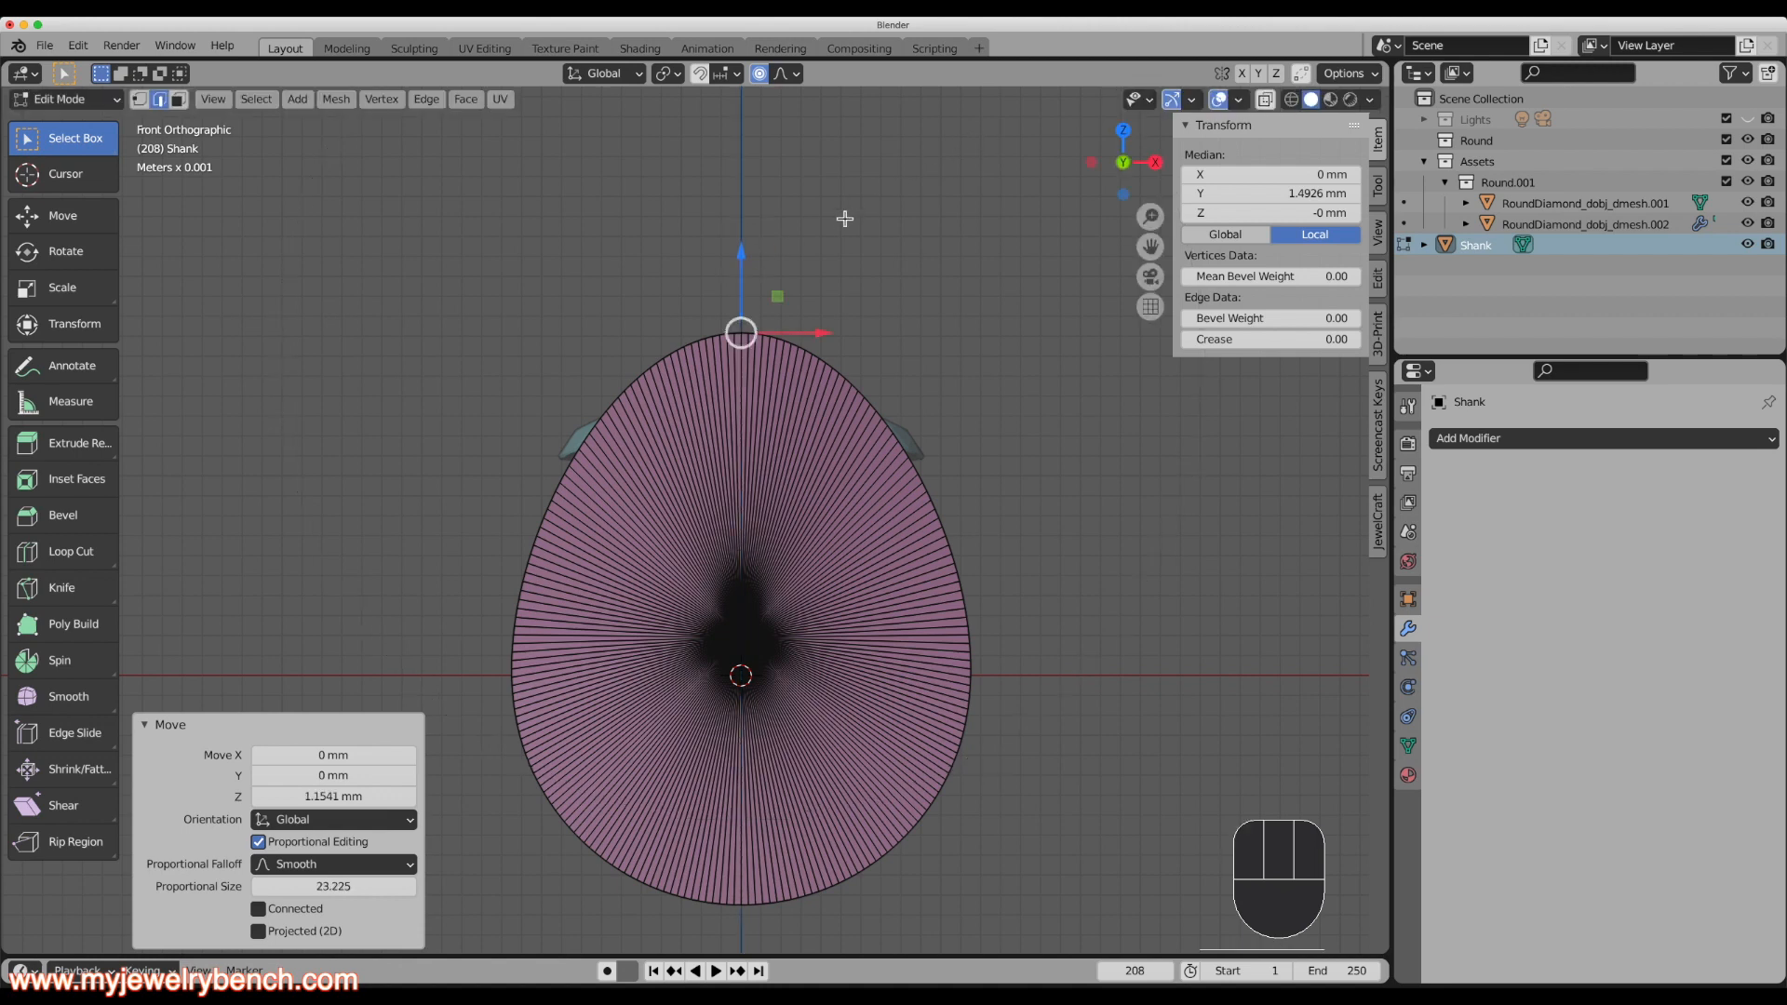
Turn on X-ray in Object Mode, then back in Edit Mode lower the shank's top edge about 0.24 mm along Z.
key("Tab")
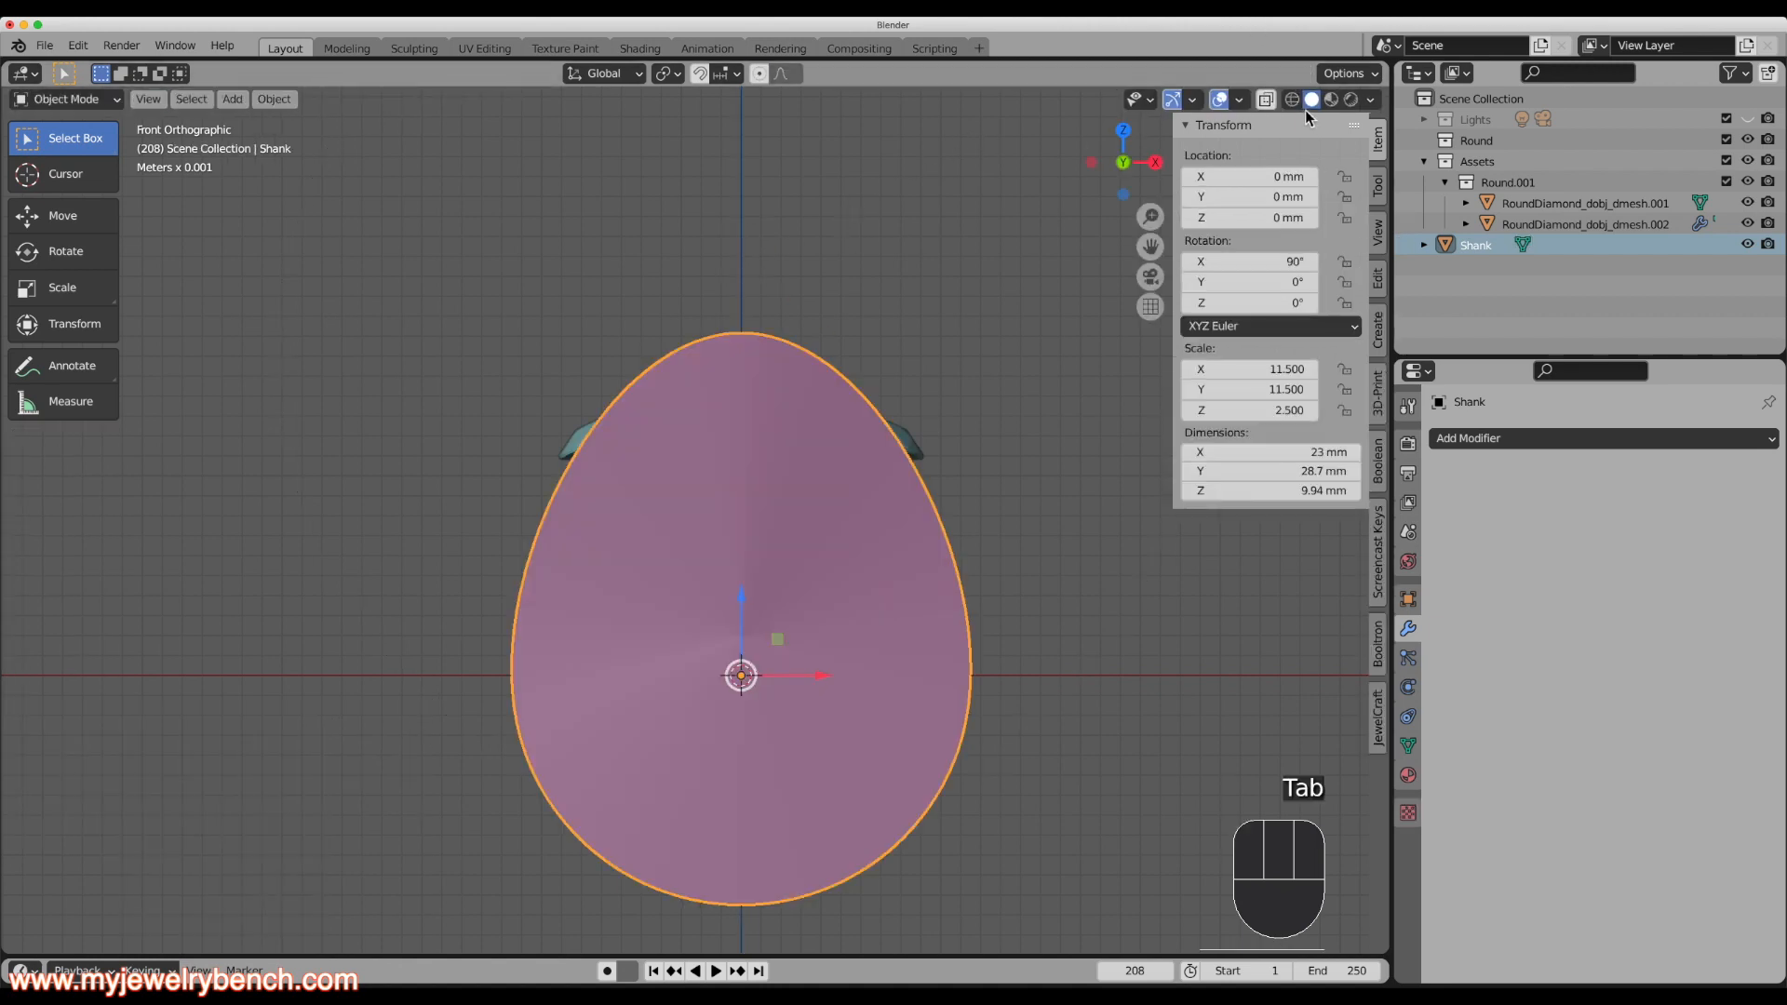
left_click(1266, 100)
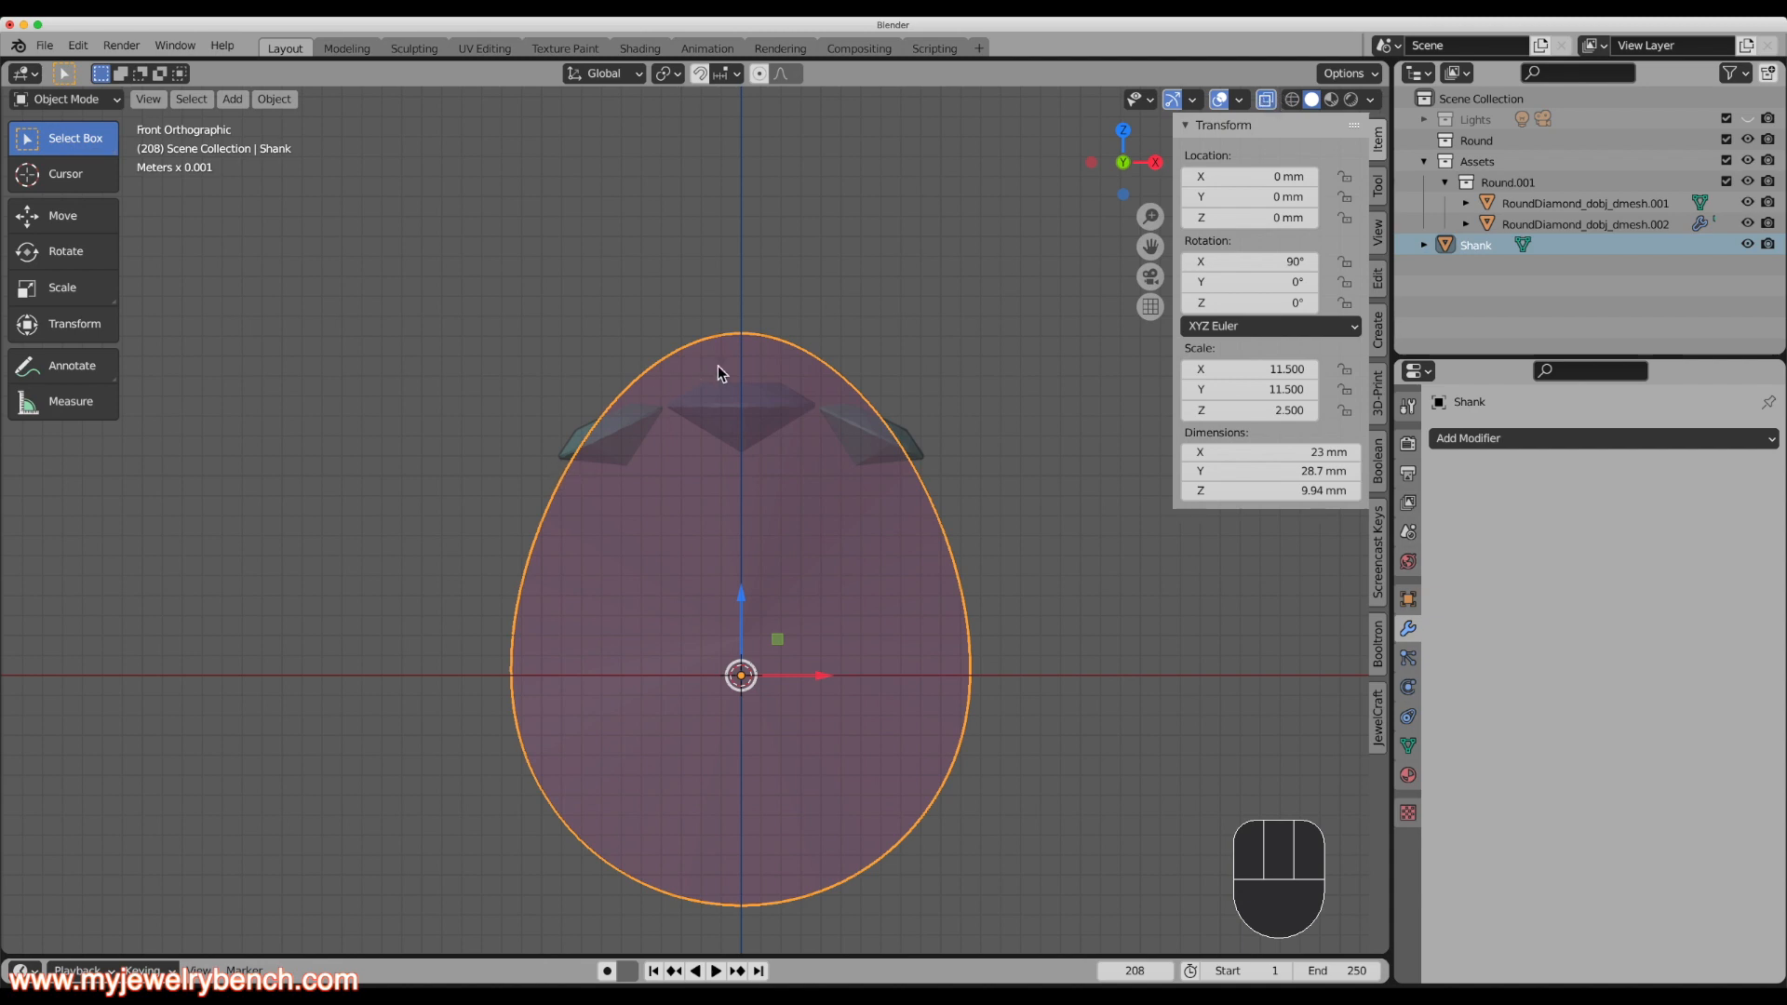
key("Tab")
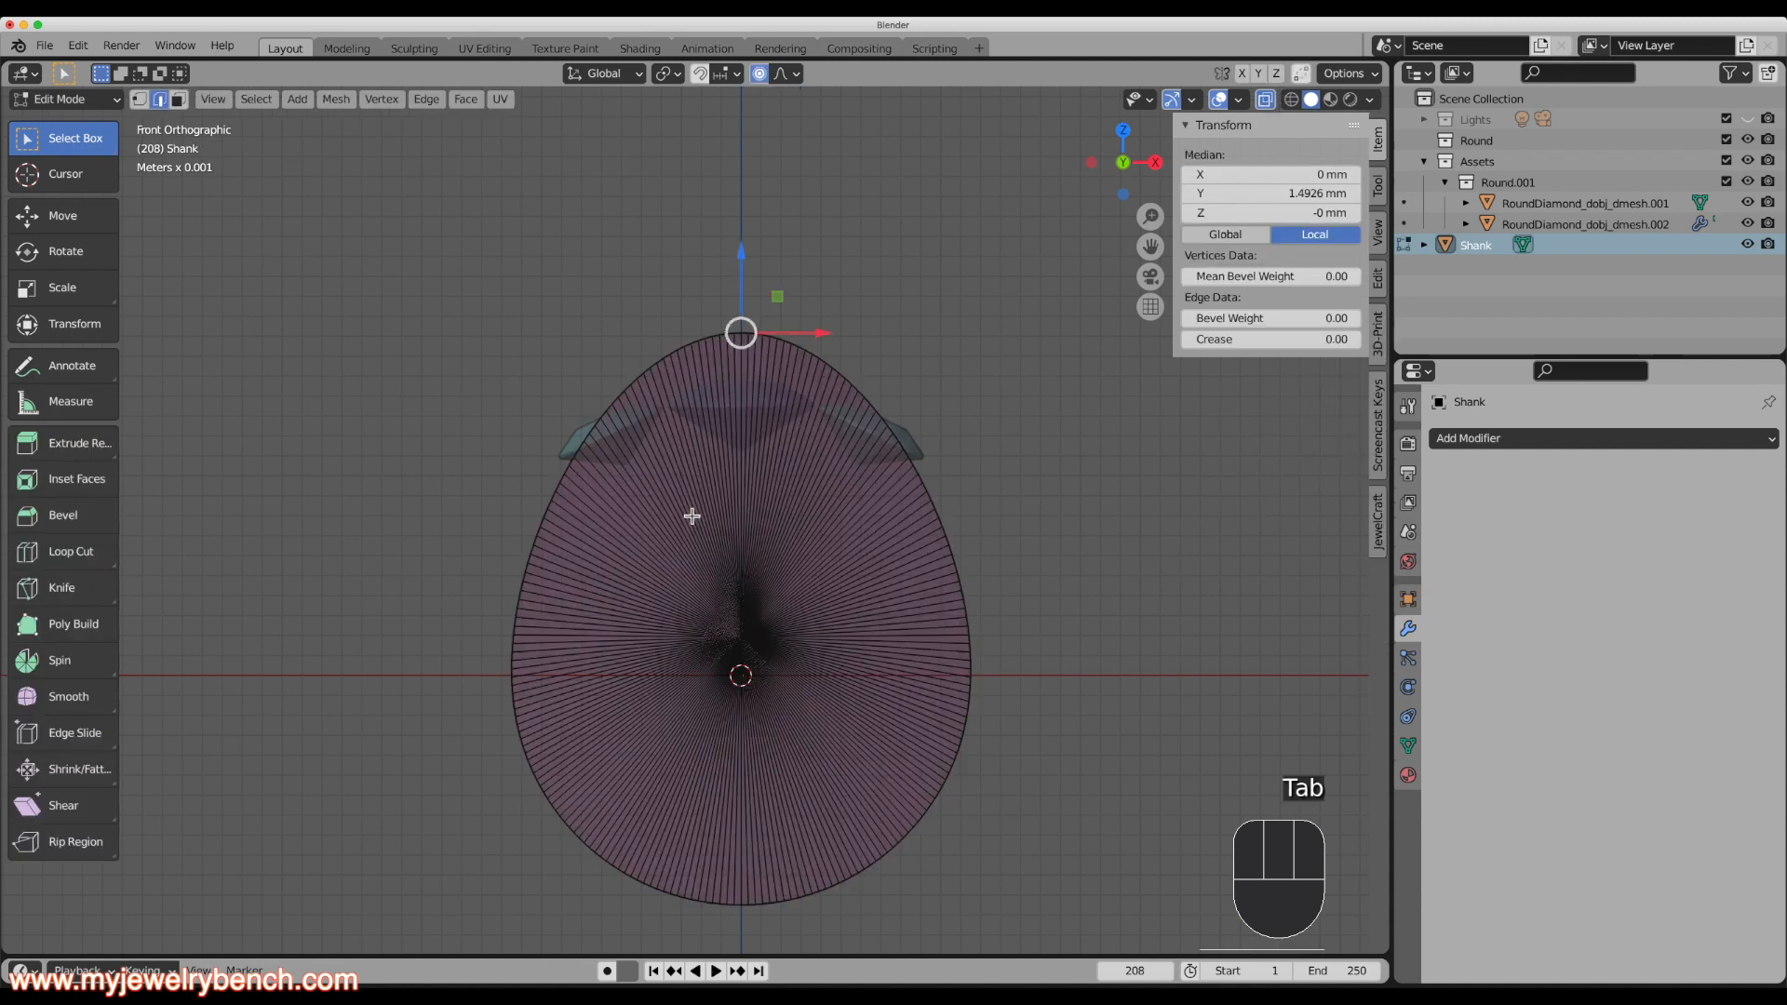
left_click_drag(741, 257, 744, 261)
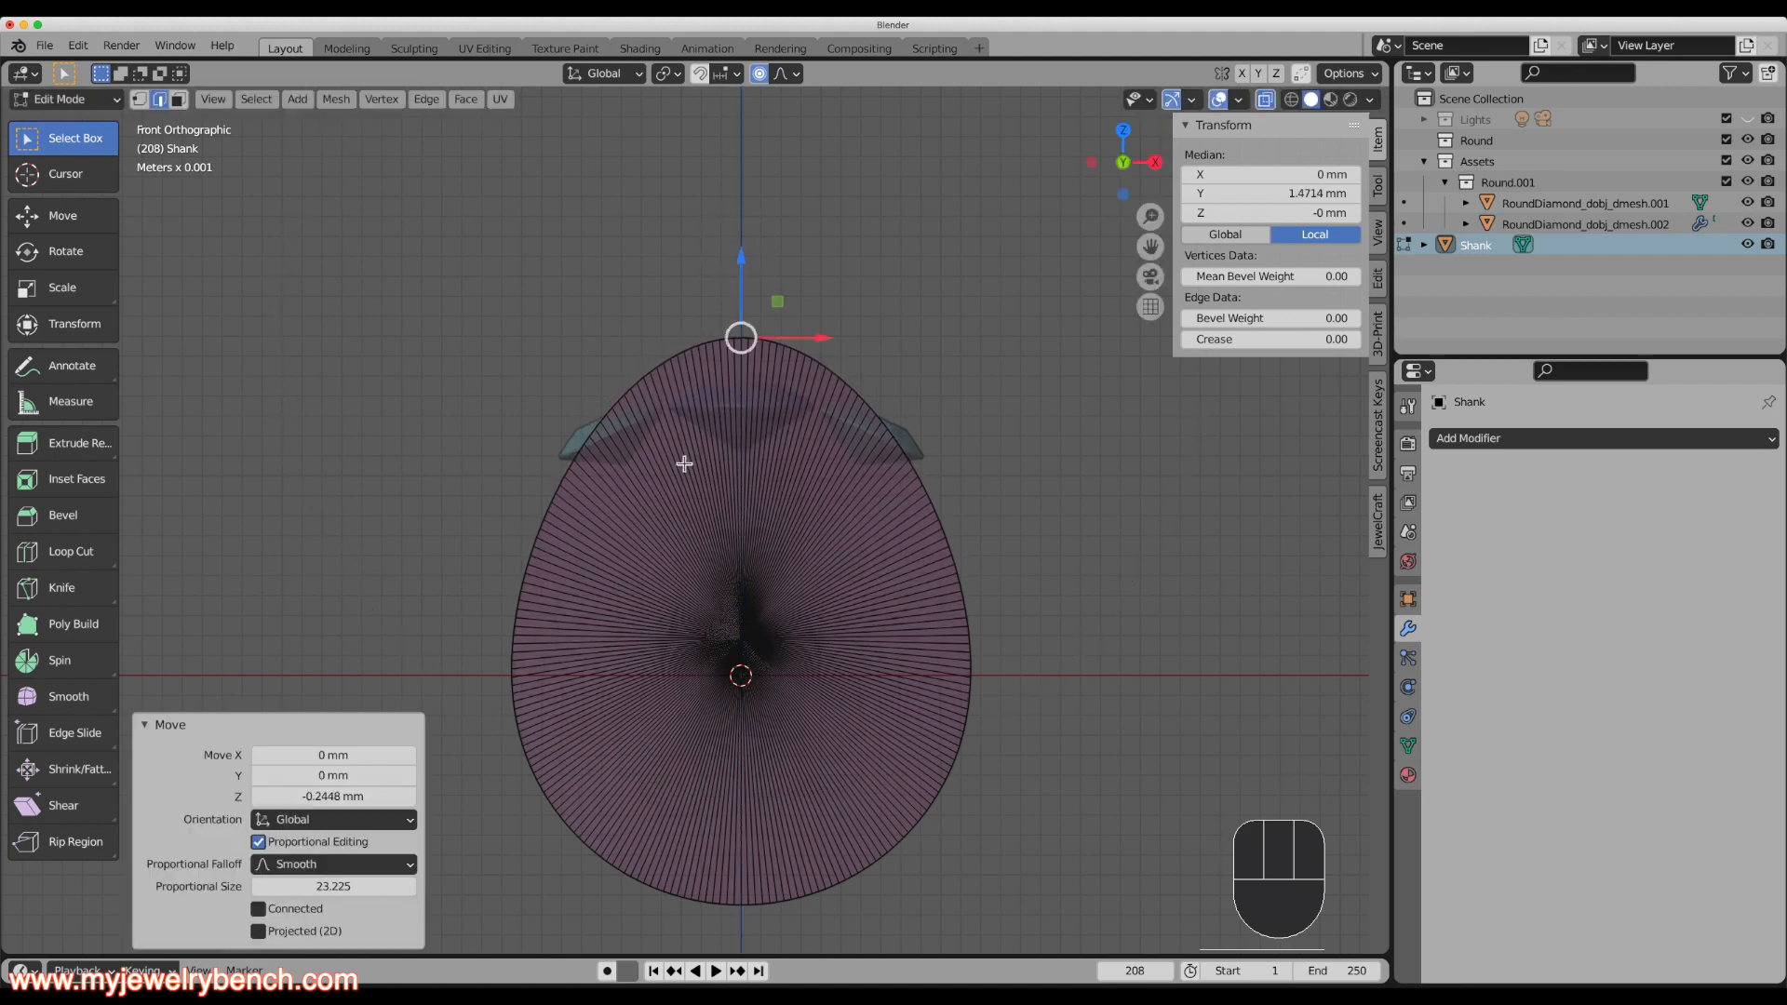
Turn off X-ray and, in face selection mode, select the two adjacent faces at the top centre of the shank.
middle_click_drag(686, 463, 718, 489)
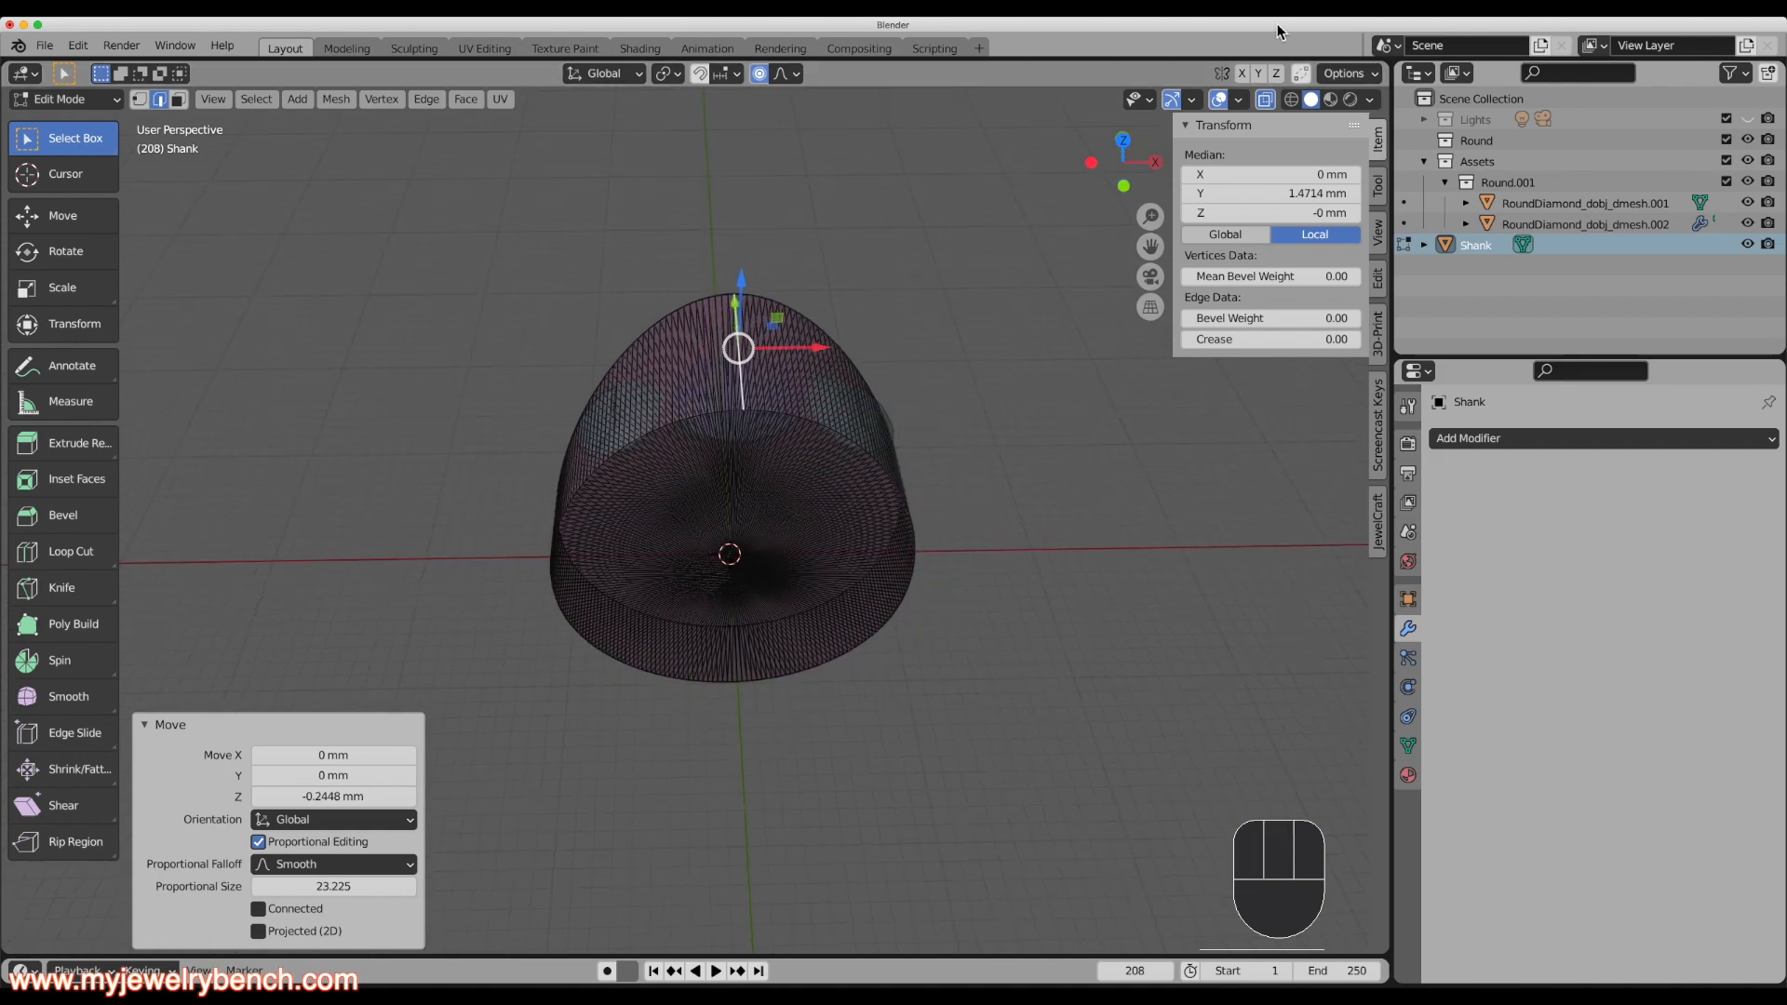
key("alt+z")
scroll(649, 392, "up", 4)
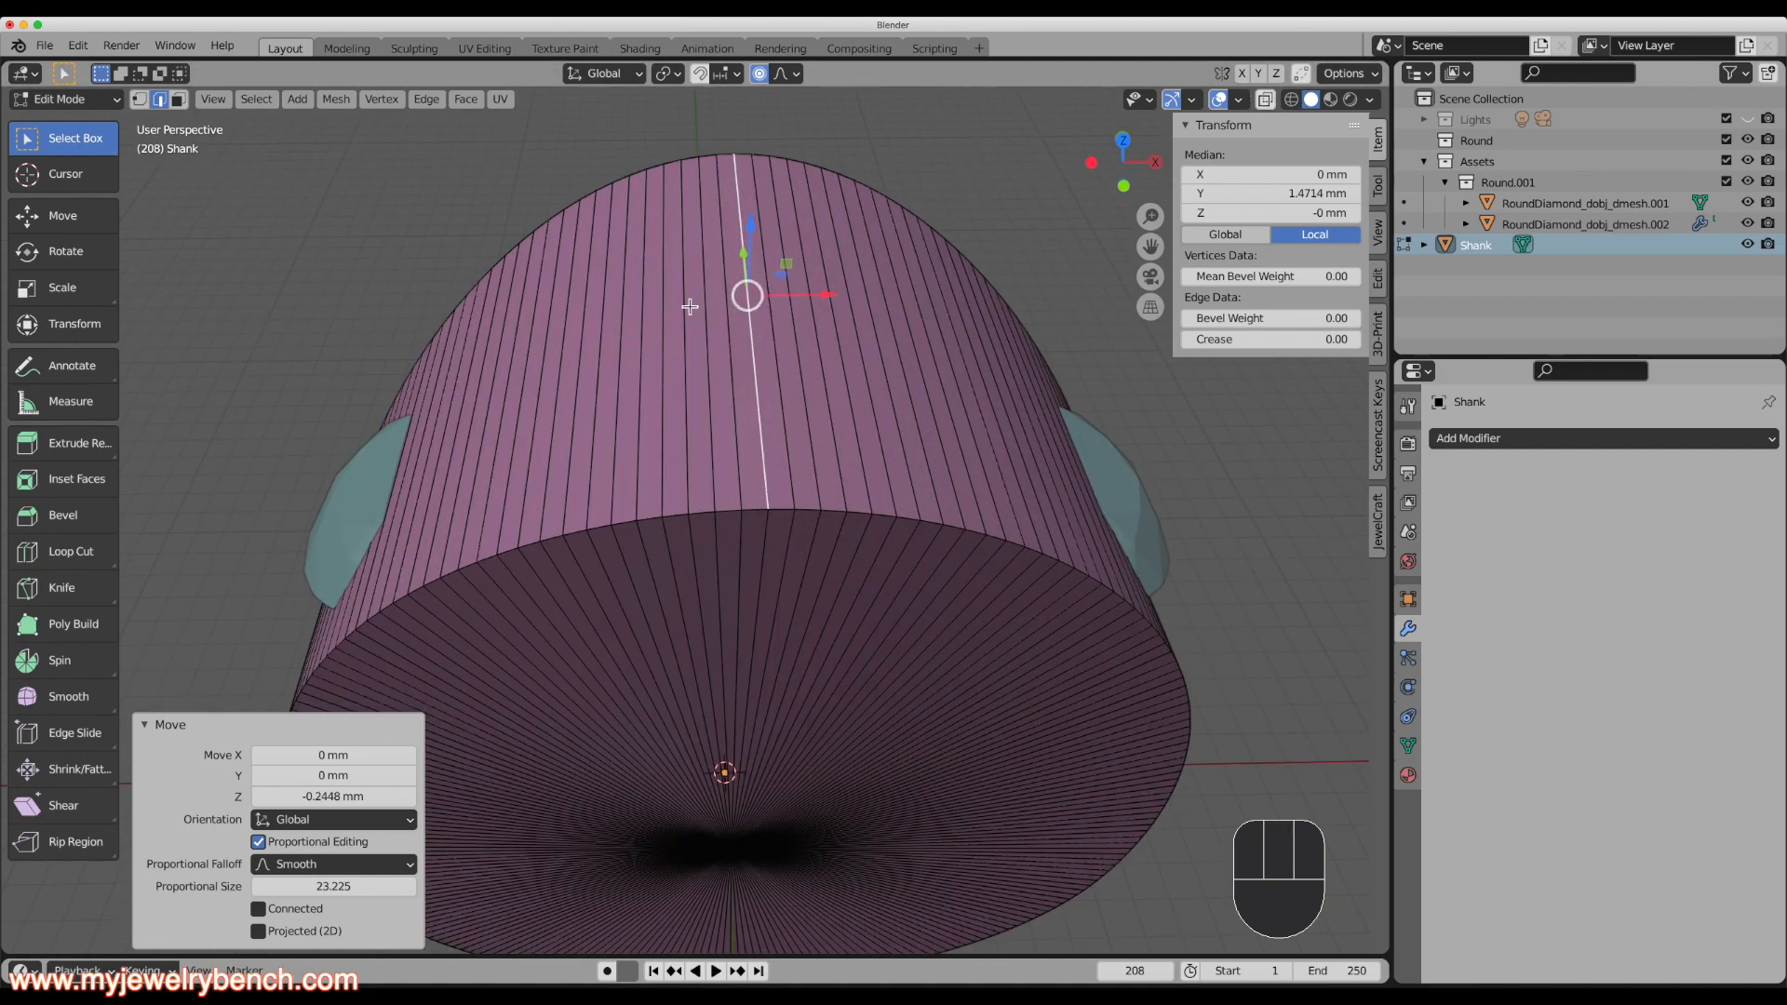
left_click(178, 99)
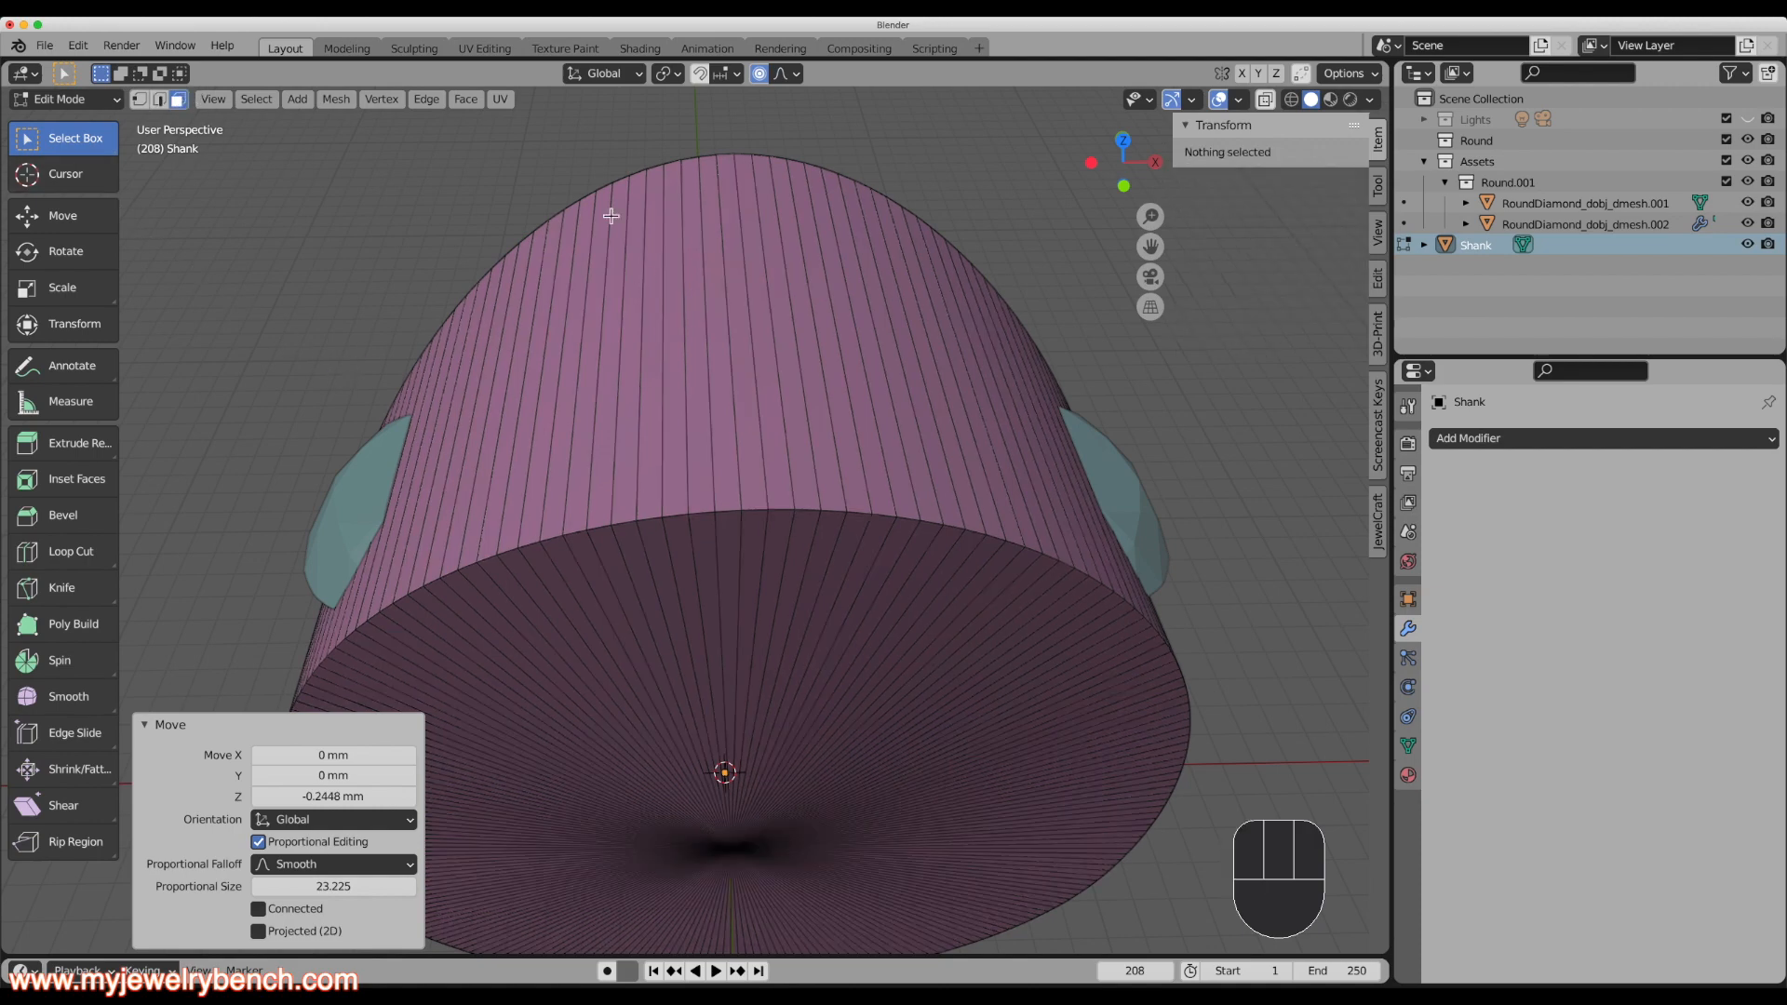
left_click(732, 262)
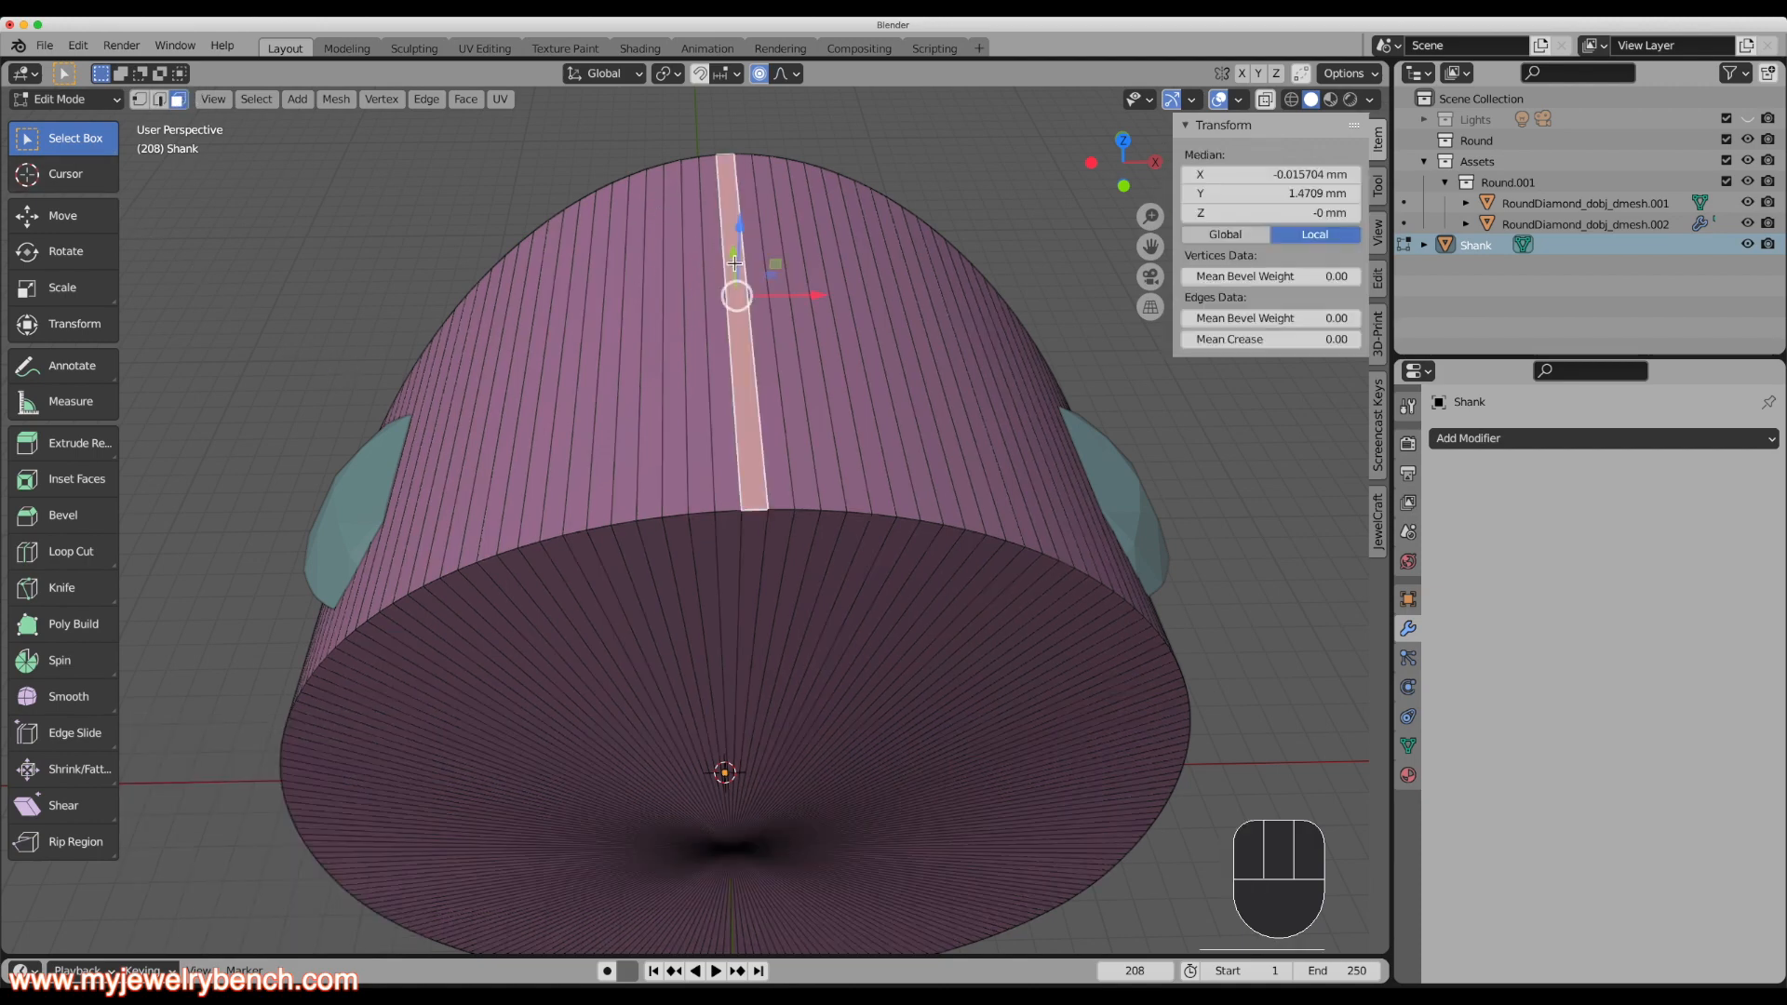
left_click(770, 338, "shift")
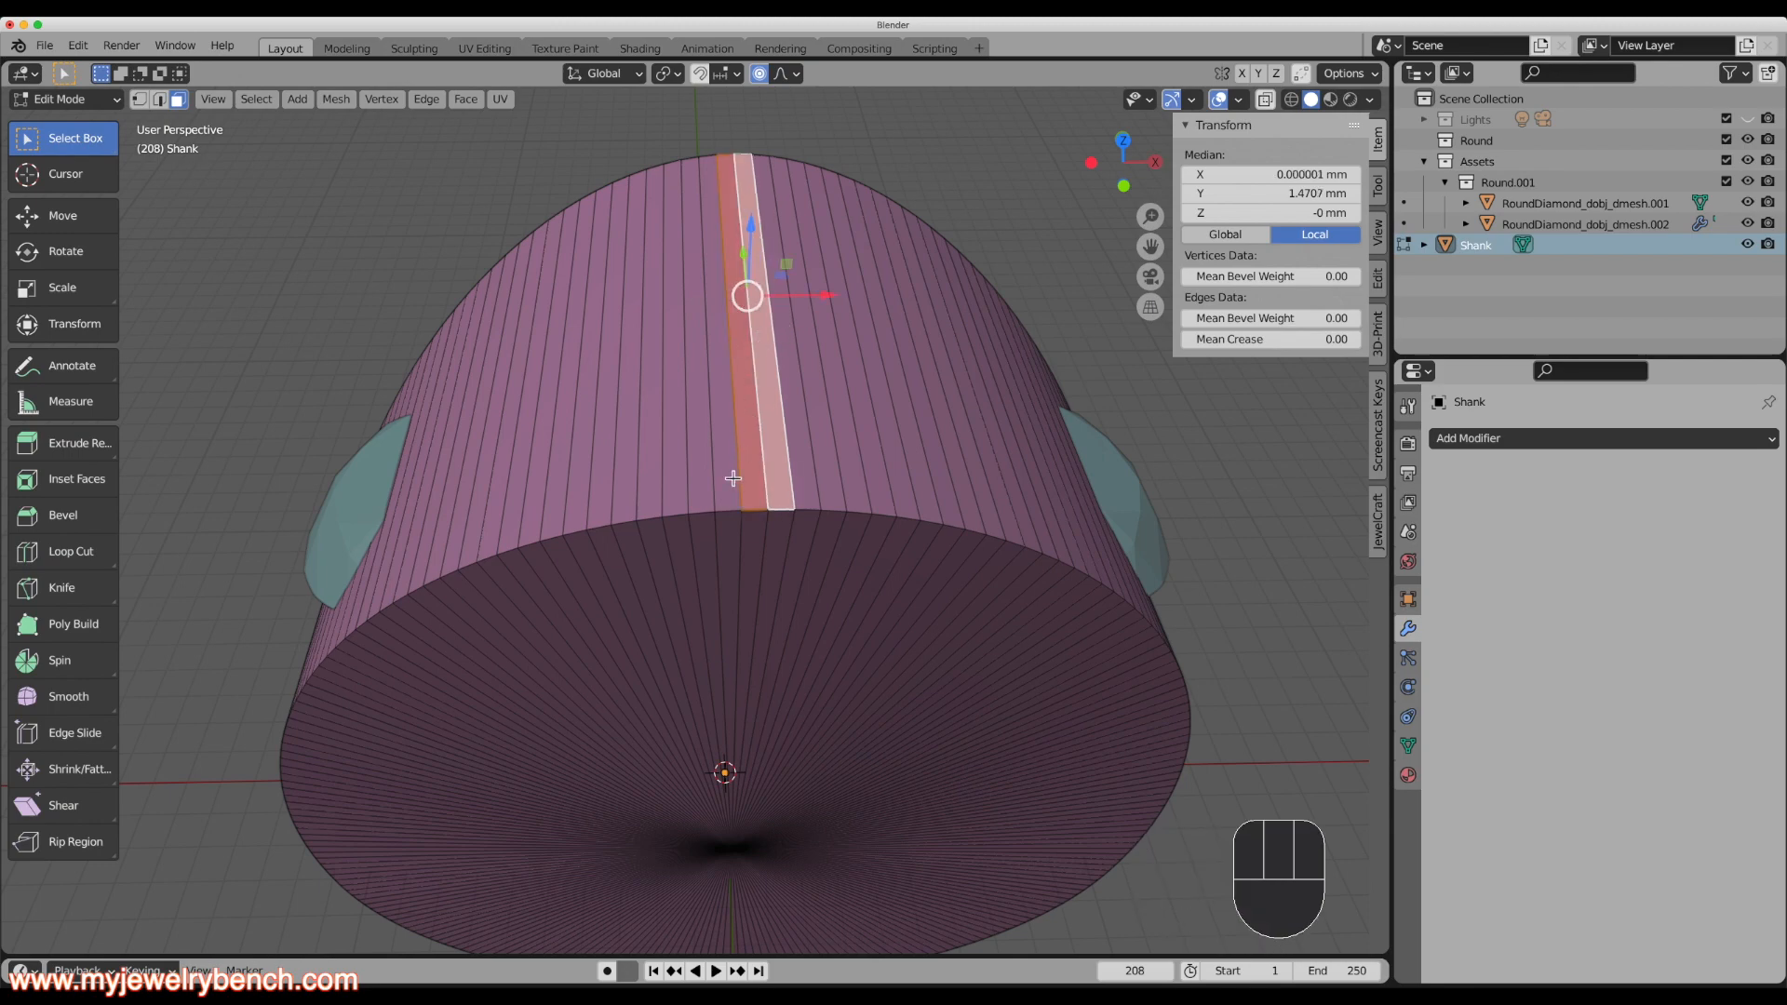
From the front view with X-ray on, scale the two top faces about 1.429 along X using proportional editing to broaden the shank's shoulders.
middle_click_drag(731, 476, 718, 414)
key("grave")
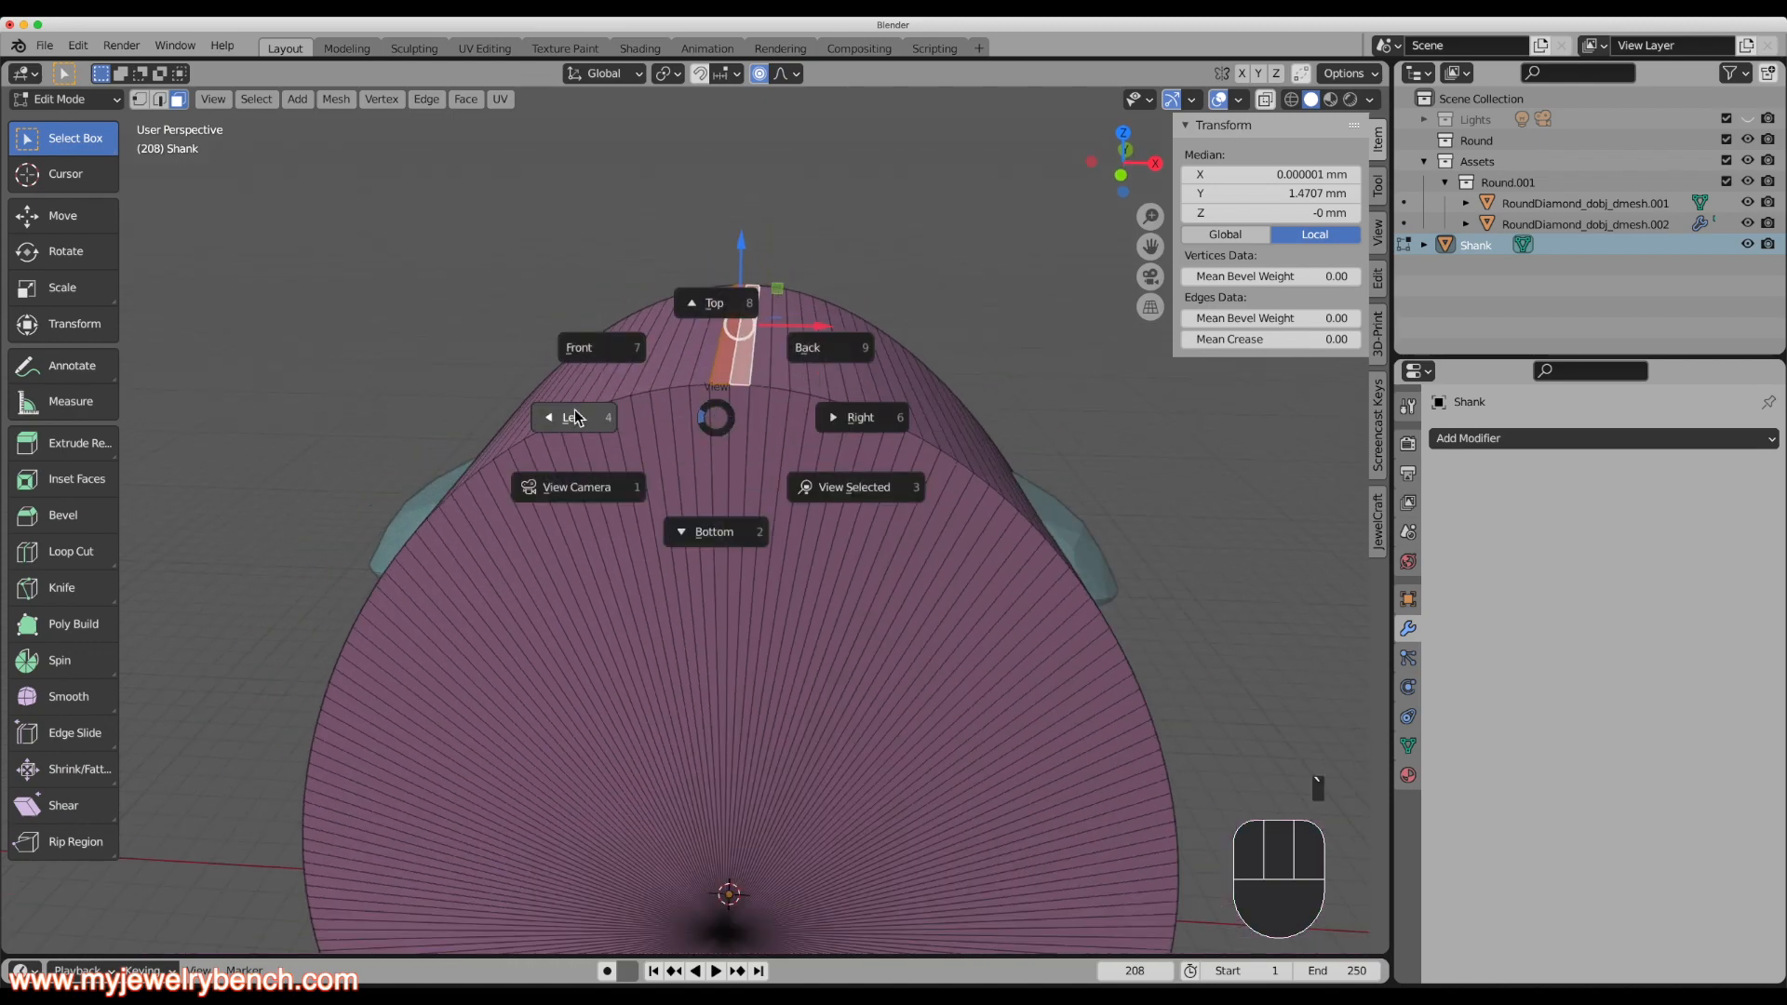
left_click(609, 345)
scroll(633, 493, "down", 5)
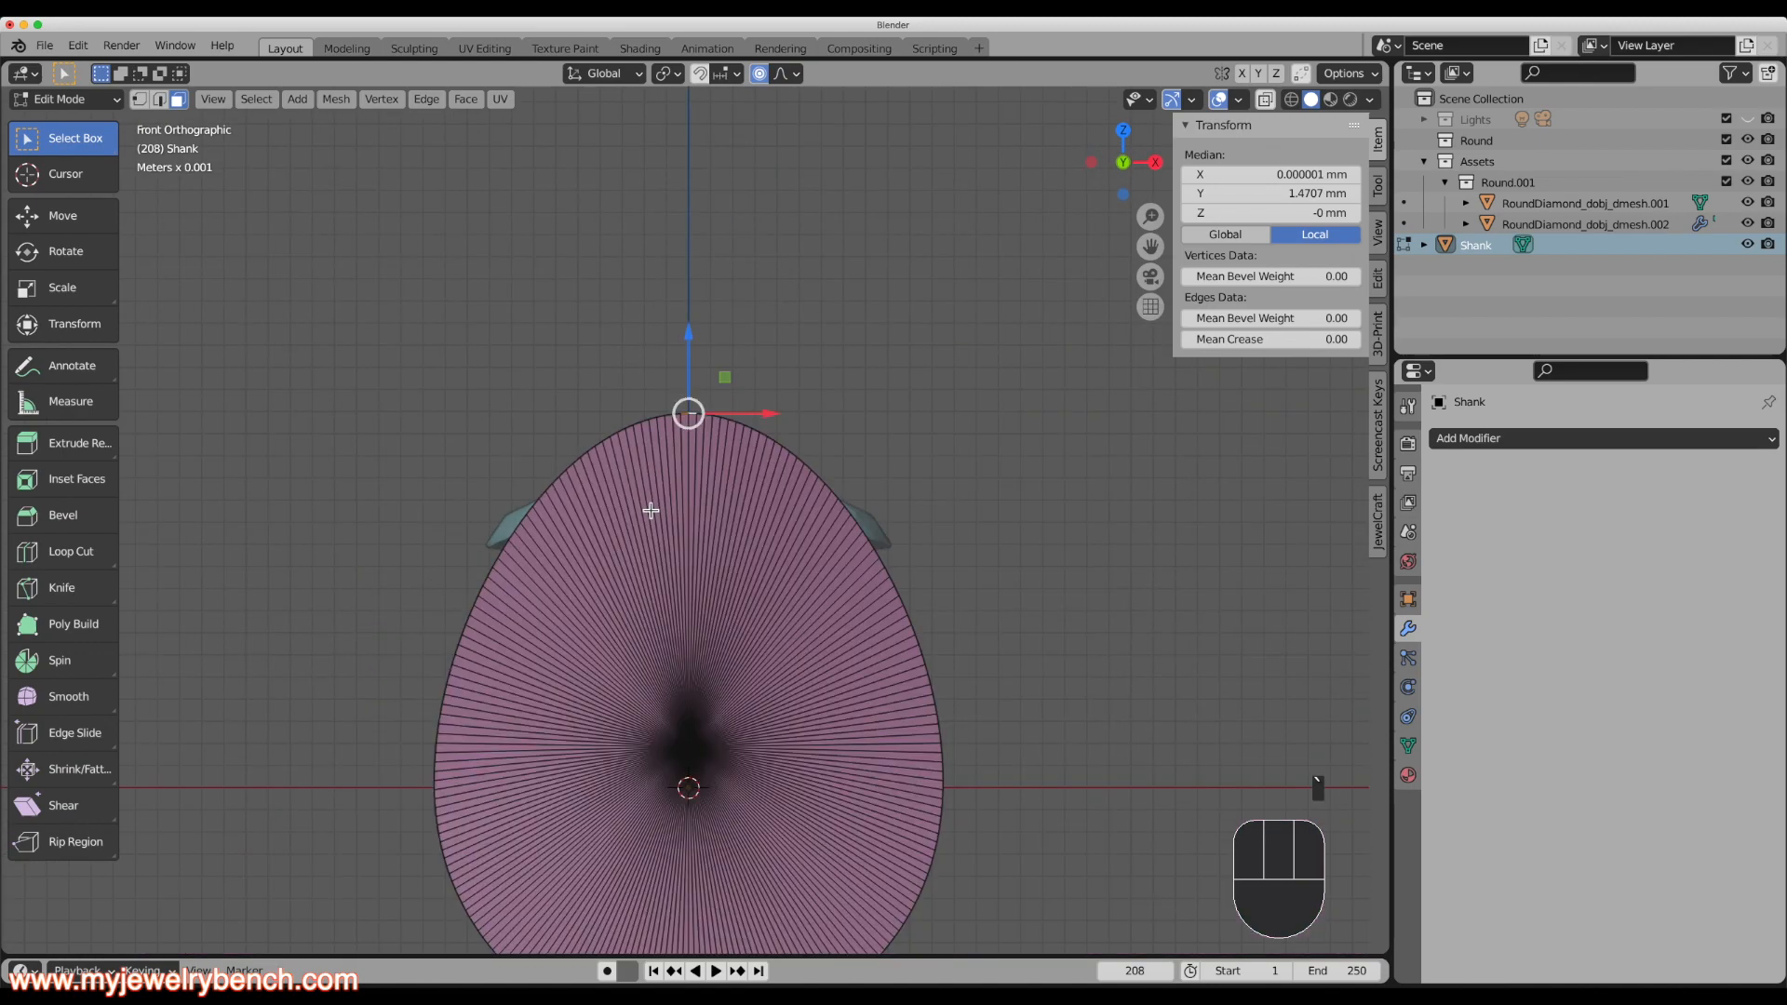
scroll(650, 579, "down", 1)
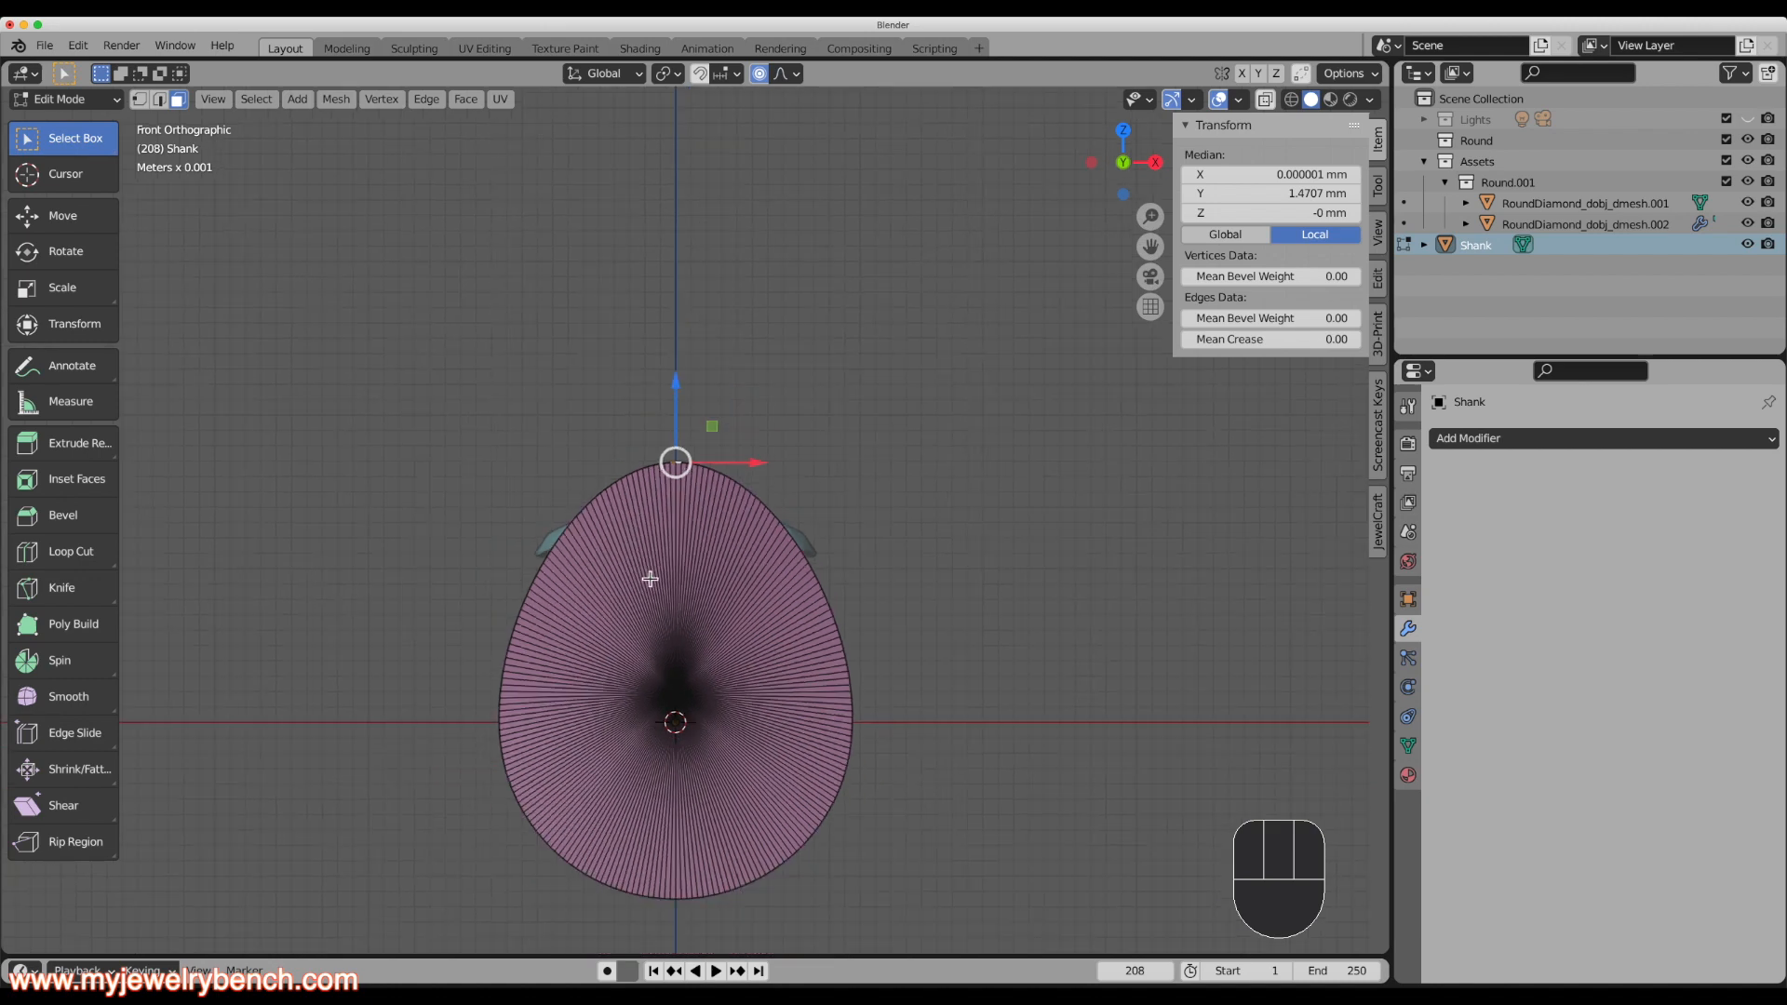
left_click(1265, 98)
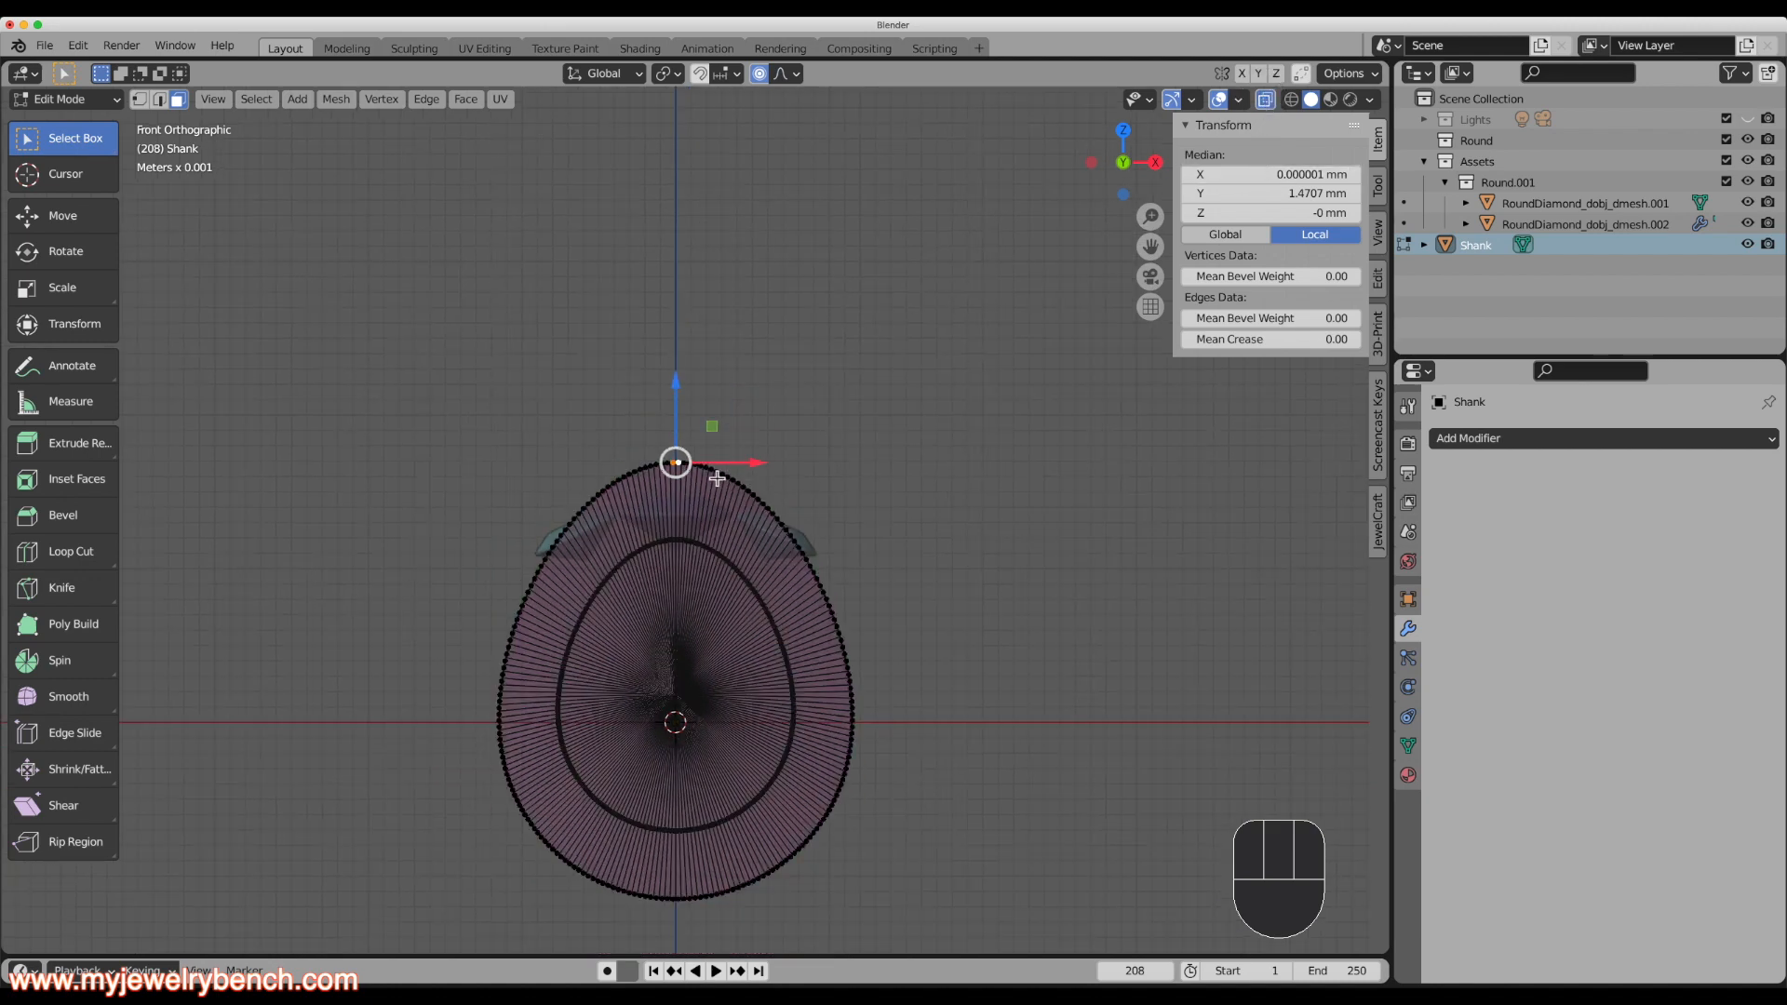
left_click(760, 75)
key("s")
key("x")
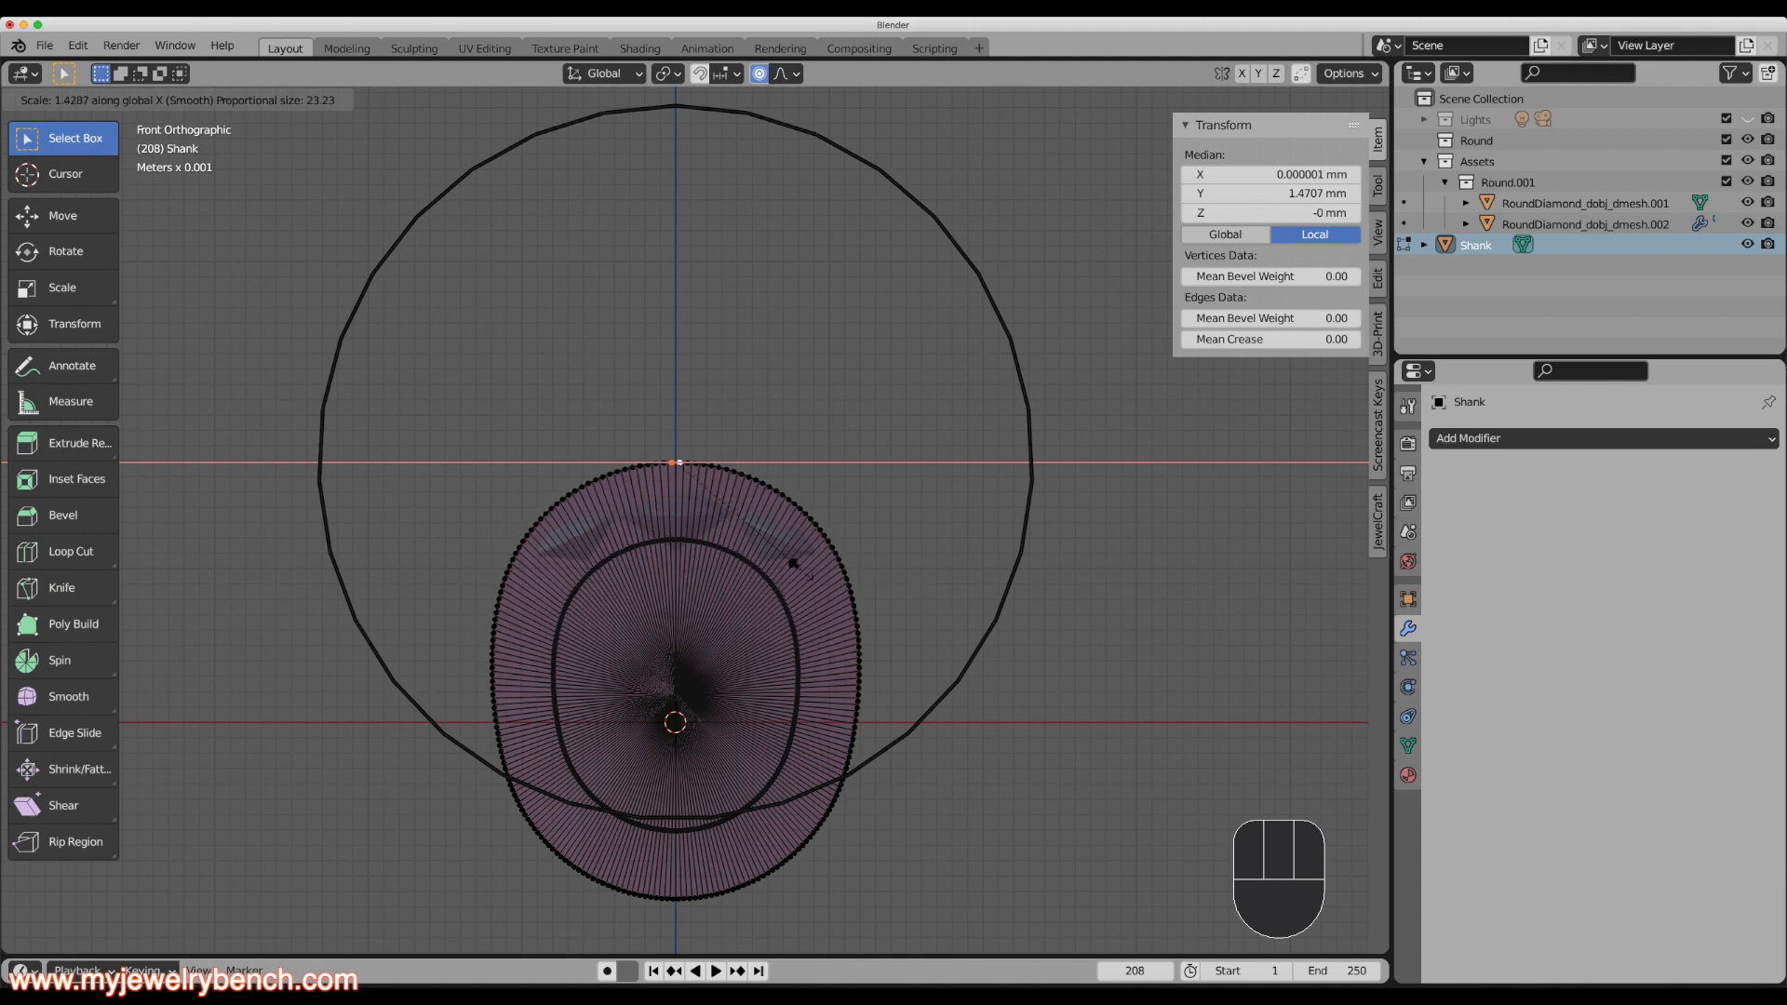
left_click(793, 562)
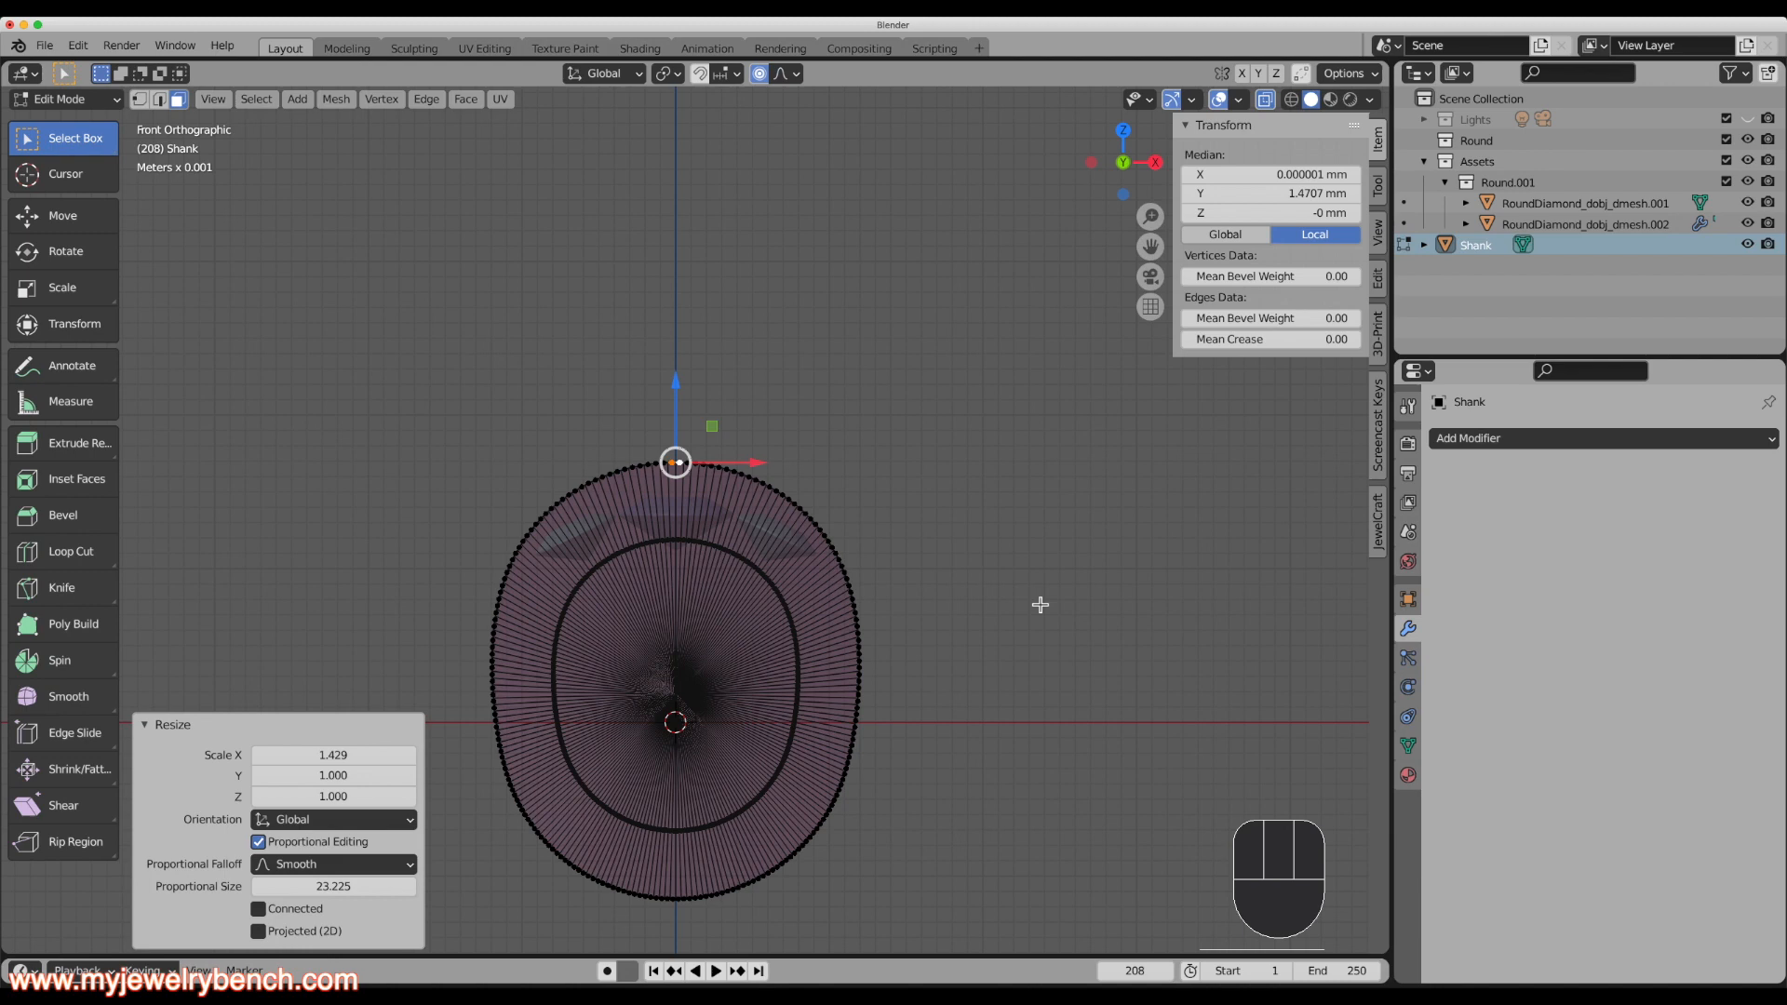
Return to Object Mode, add a mesh cylinder at the origin, and rotate it 90° about the X axis.
key("Tab")
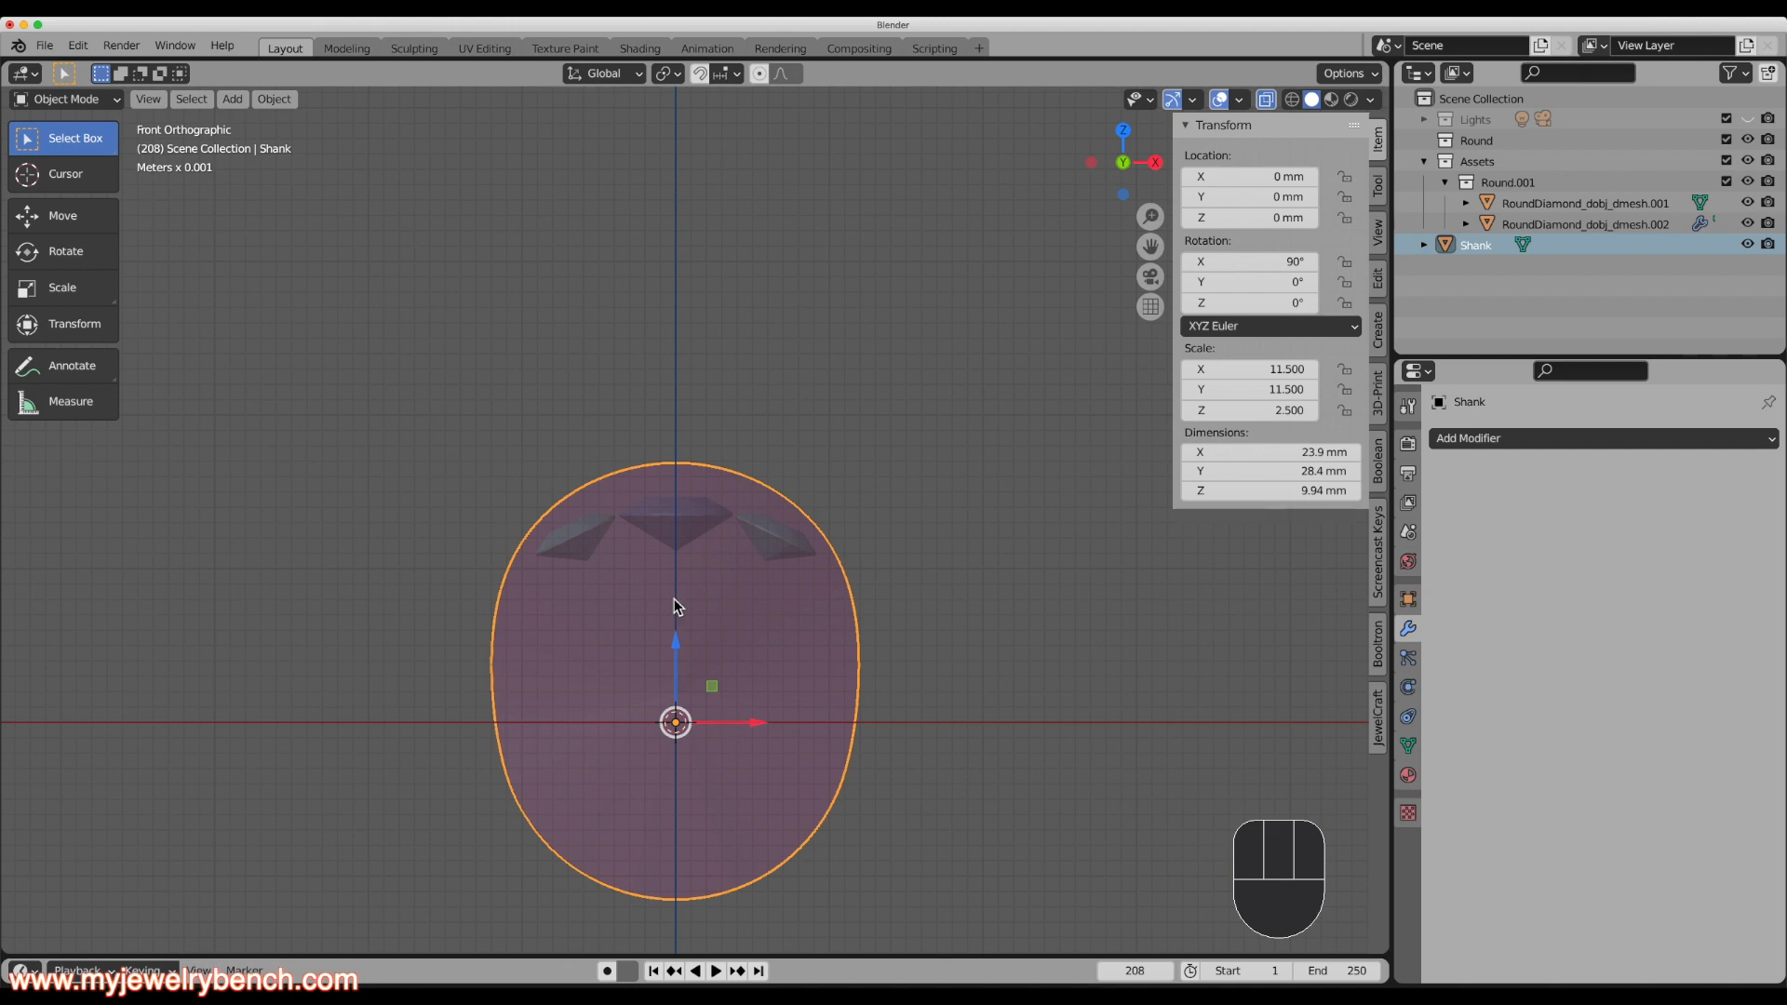
key("shift+a")
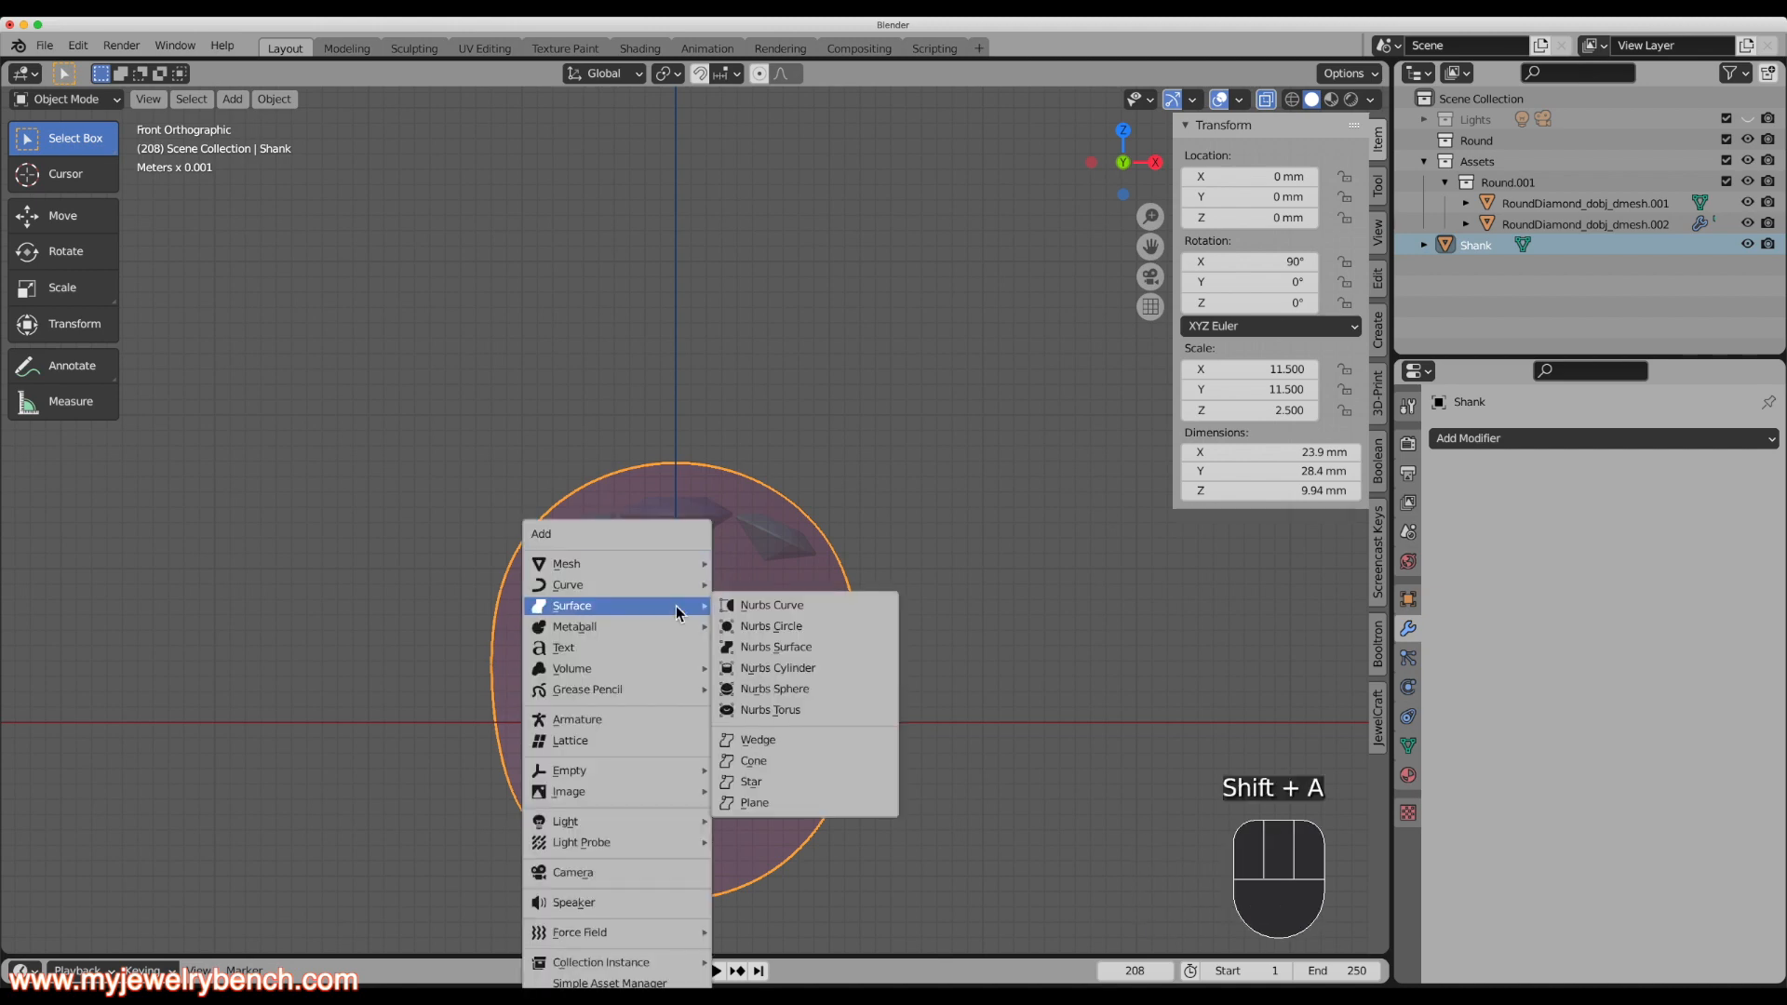
mouse_move(656, 566)
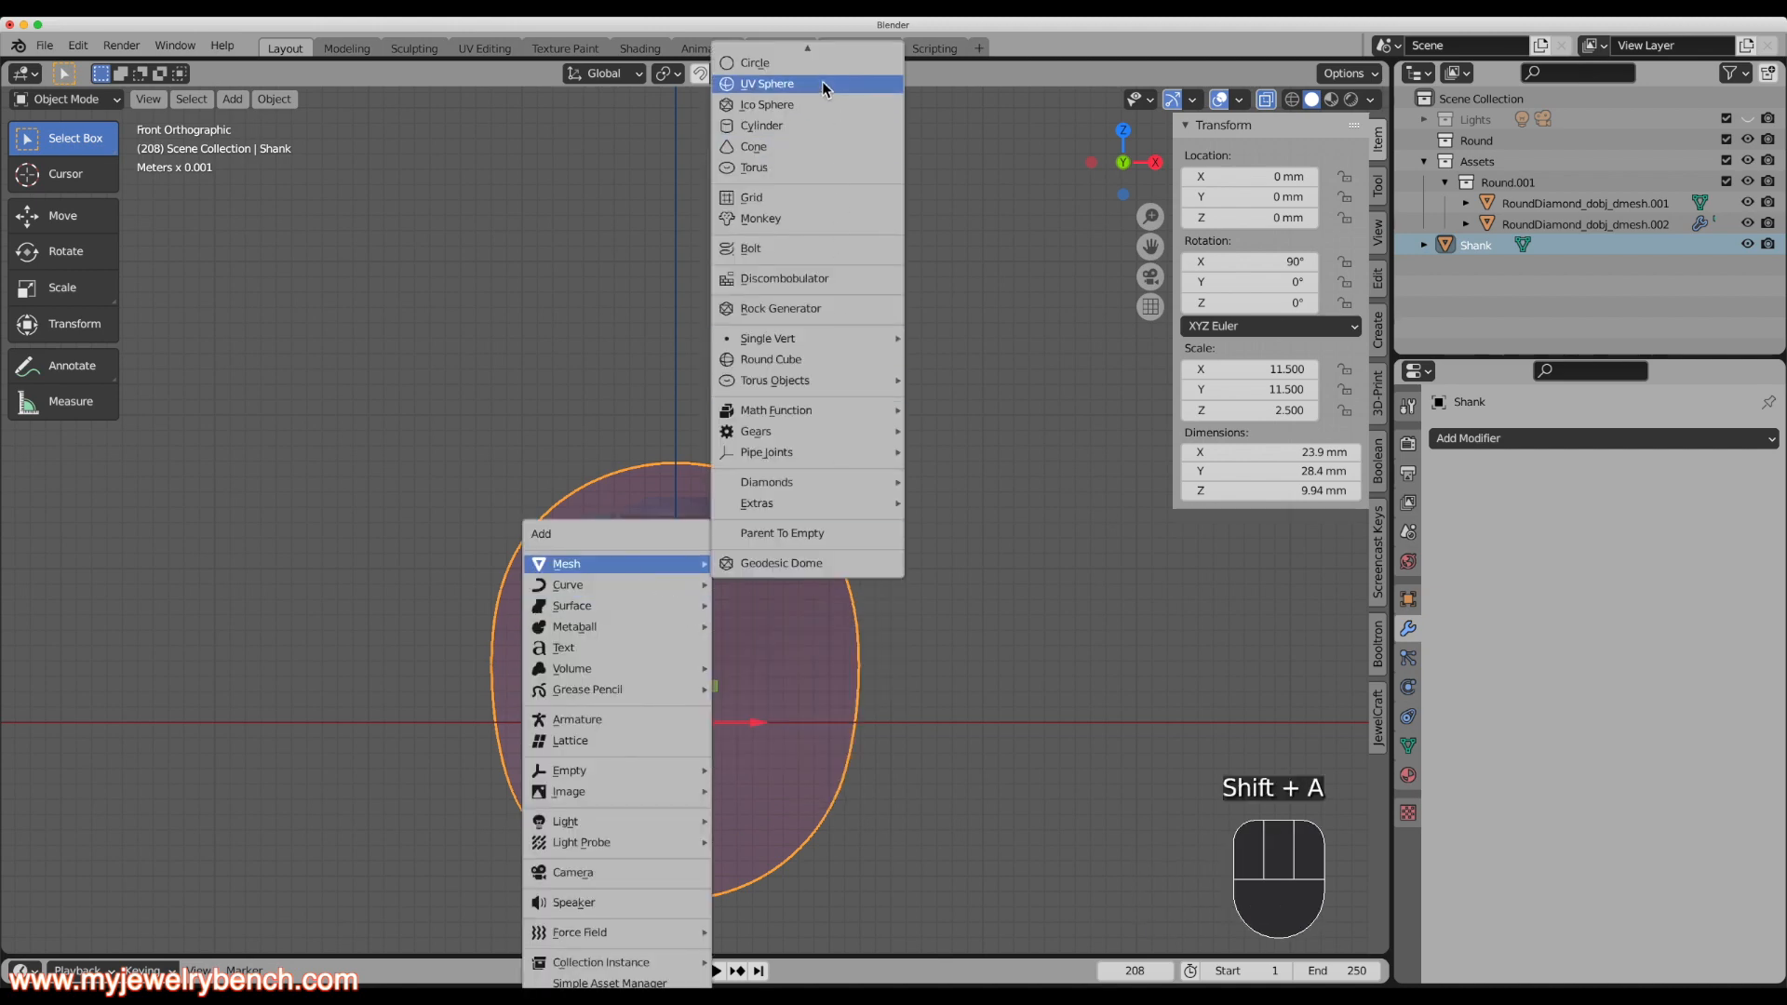
left_click(782, 125)
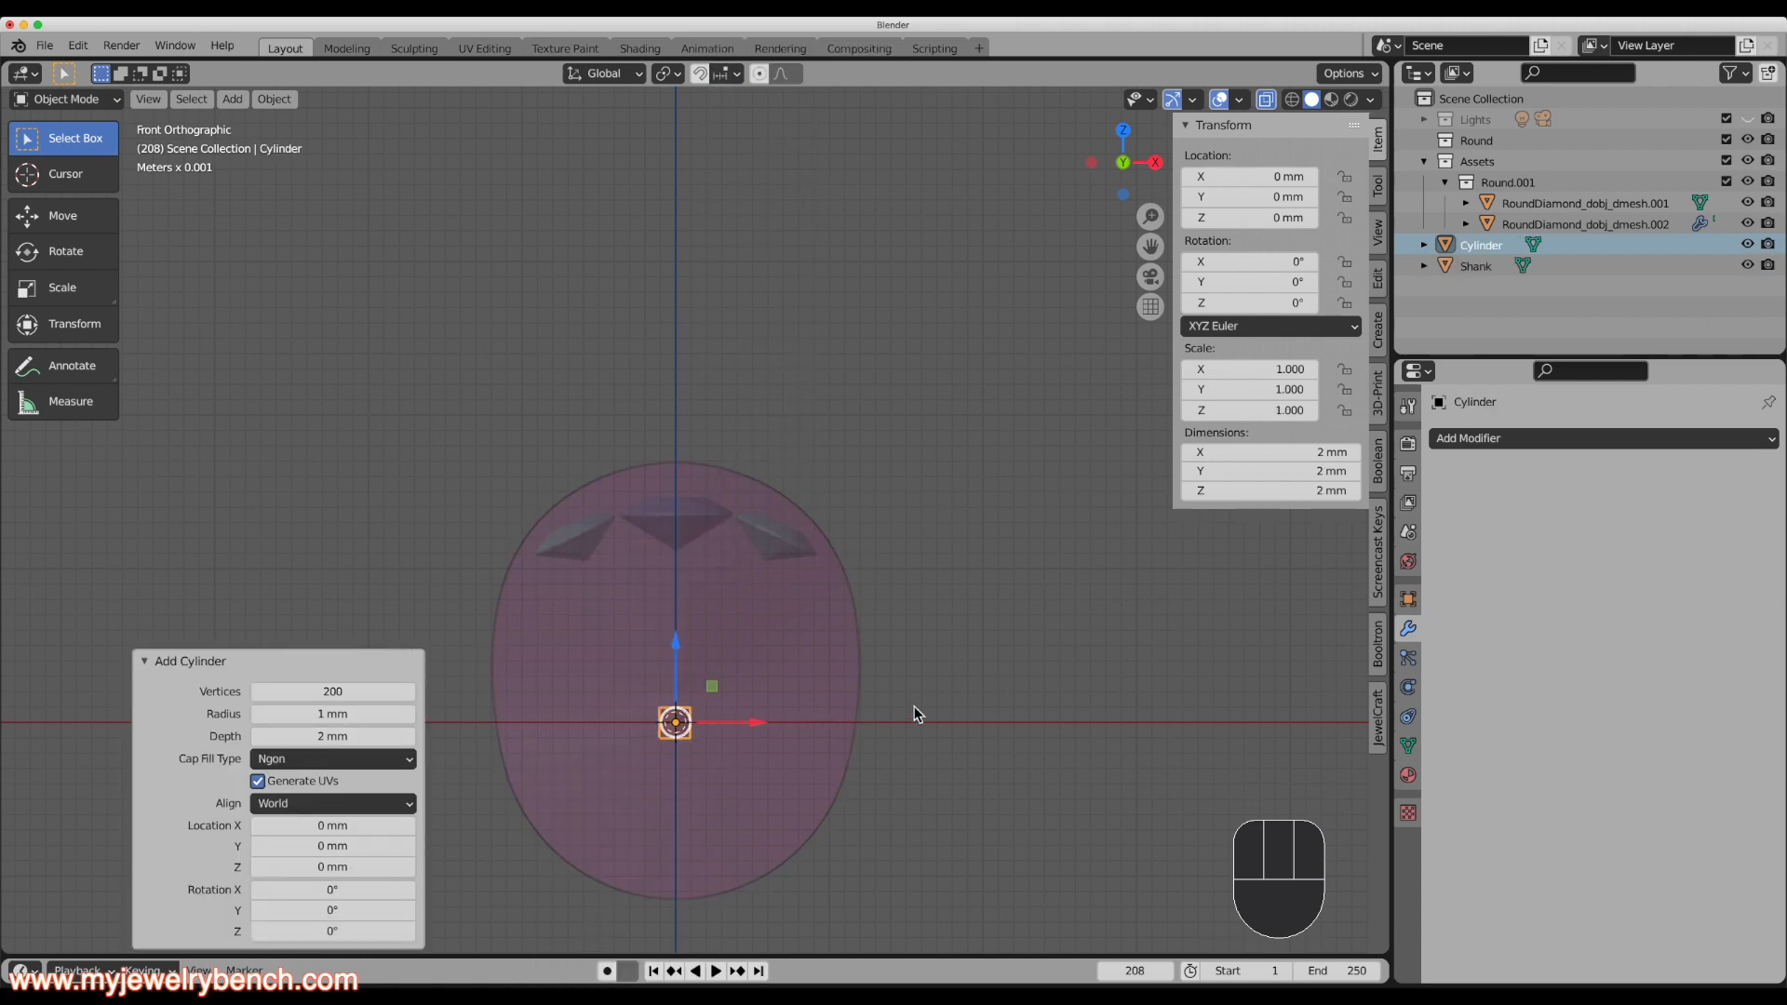
type("r")
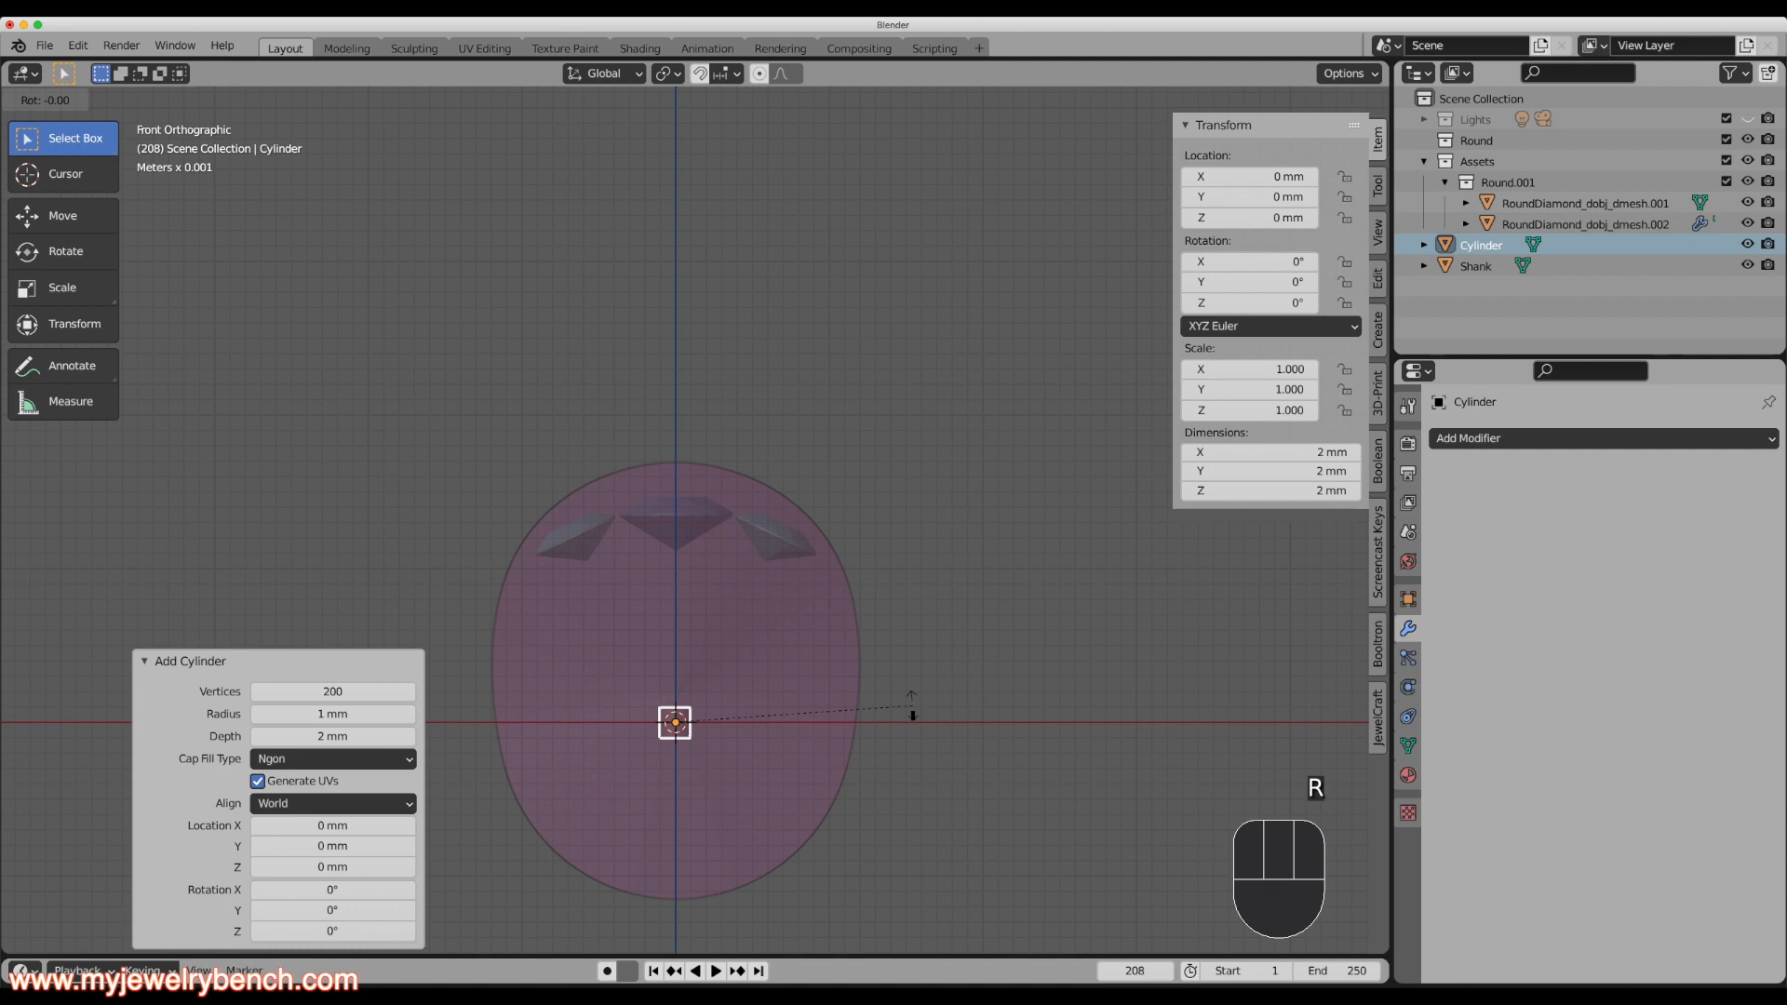
type("x90")
key("Return")
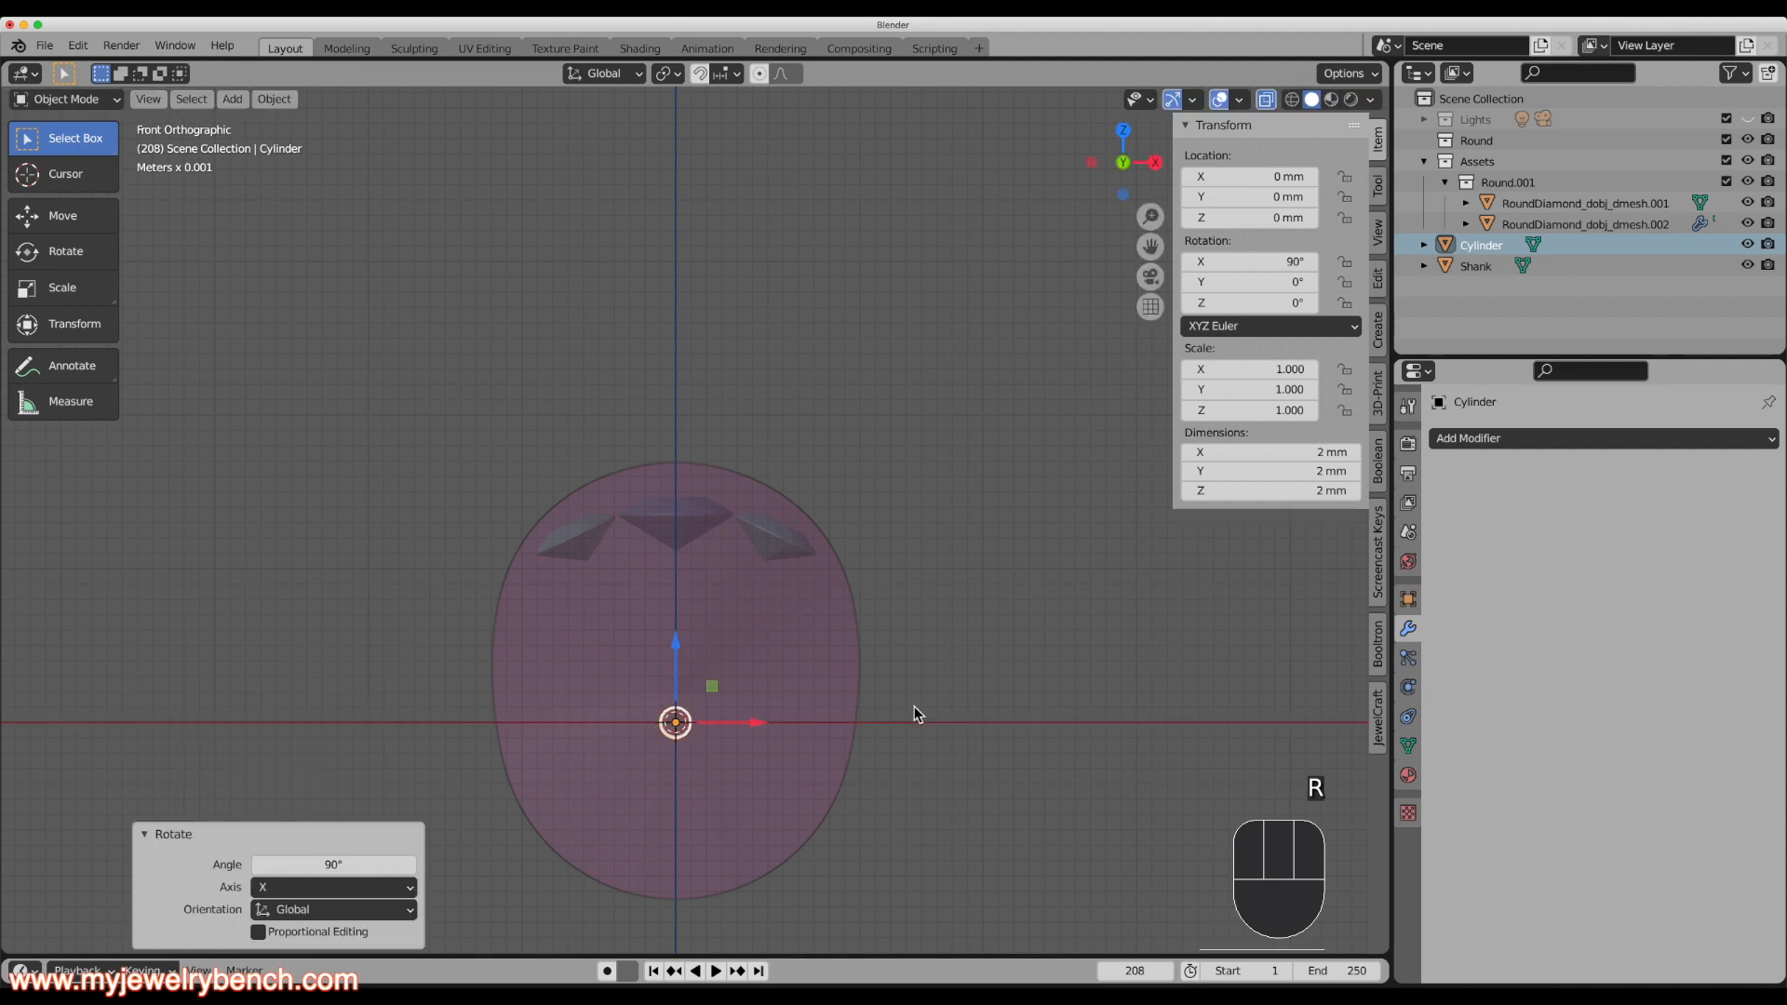
Scale the new cylinder uniformly to about 21 mm in diameter so it fills the finger-hole area of the shank.
key("s")
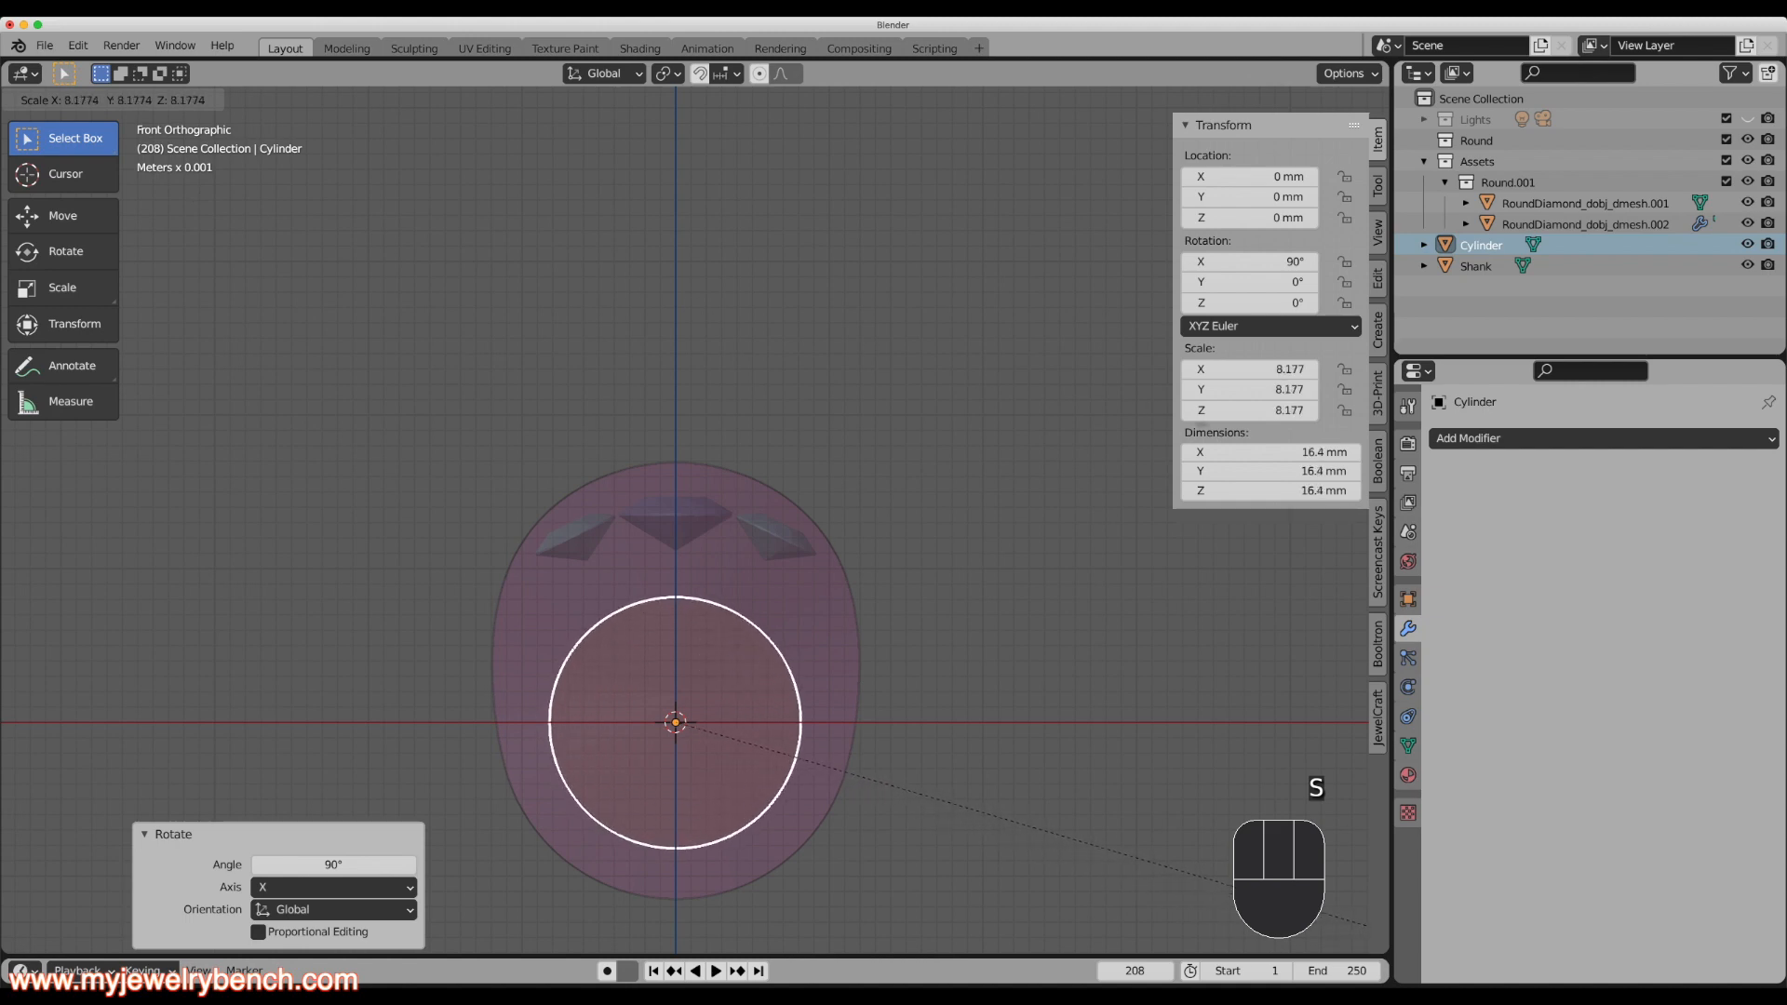
left_click(1247, 456)
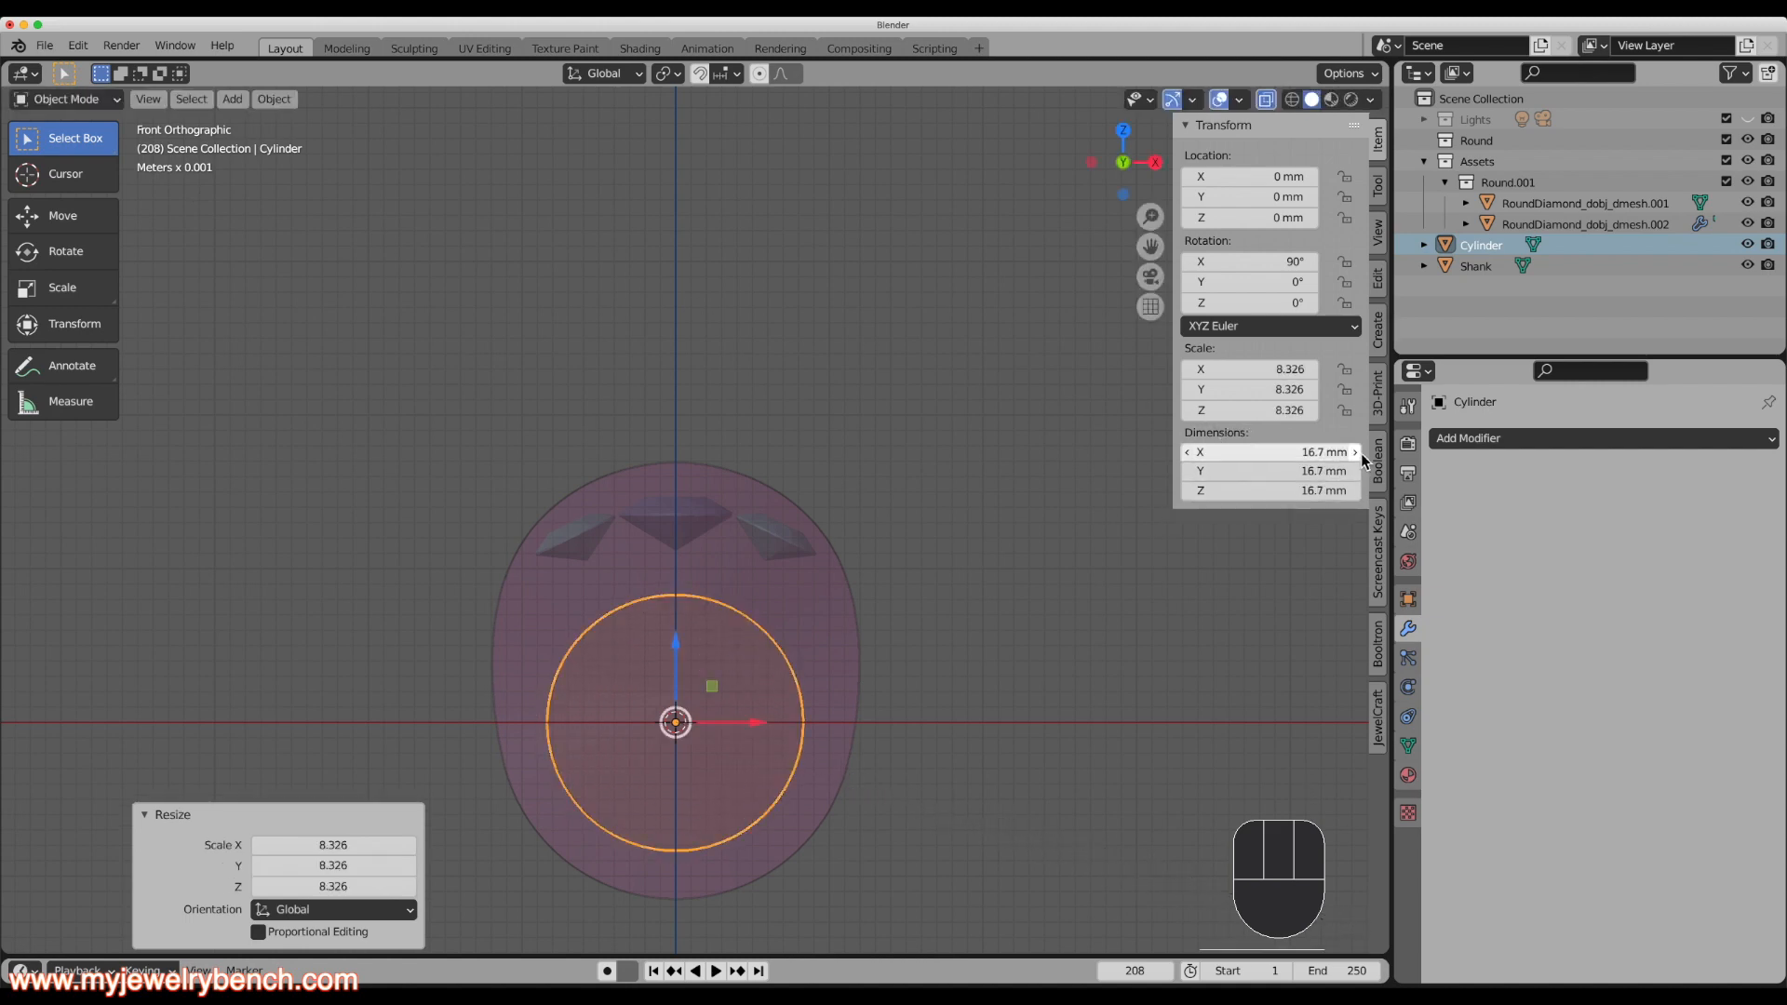
key("s")
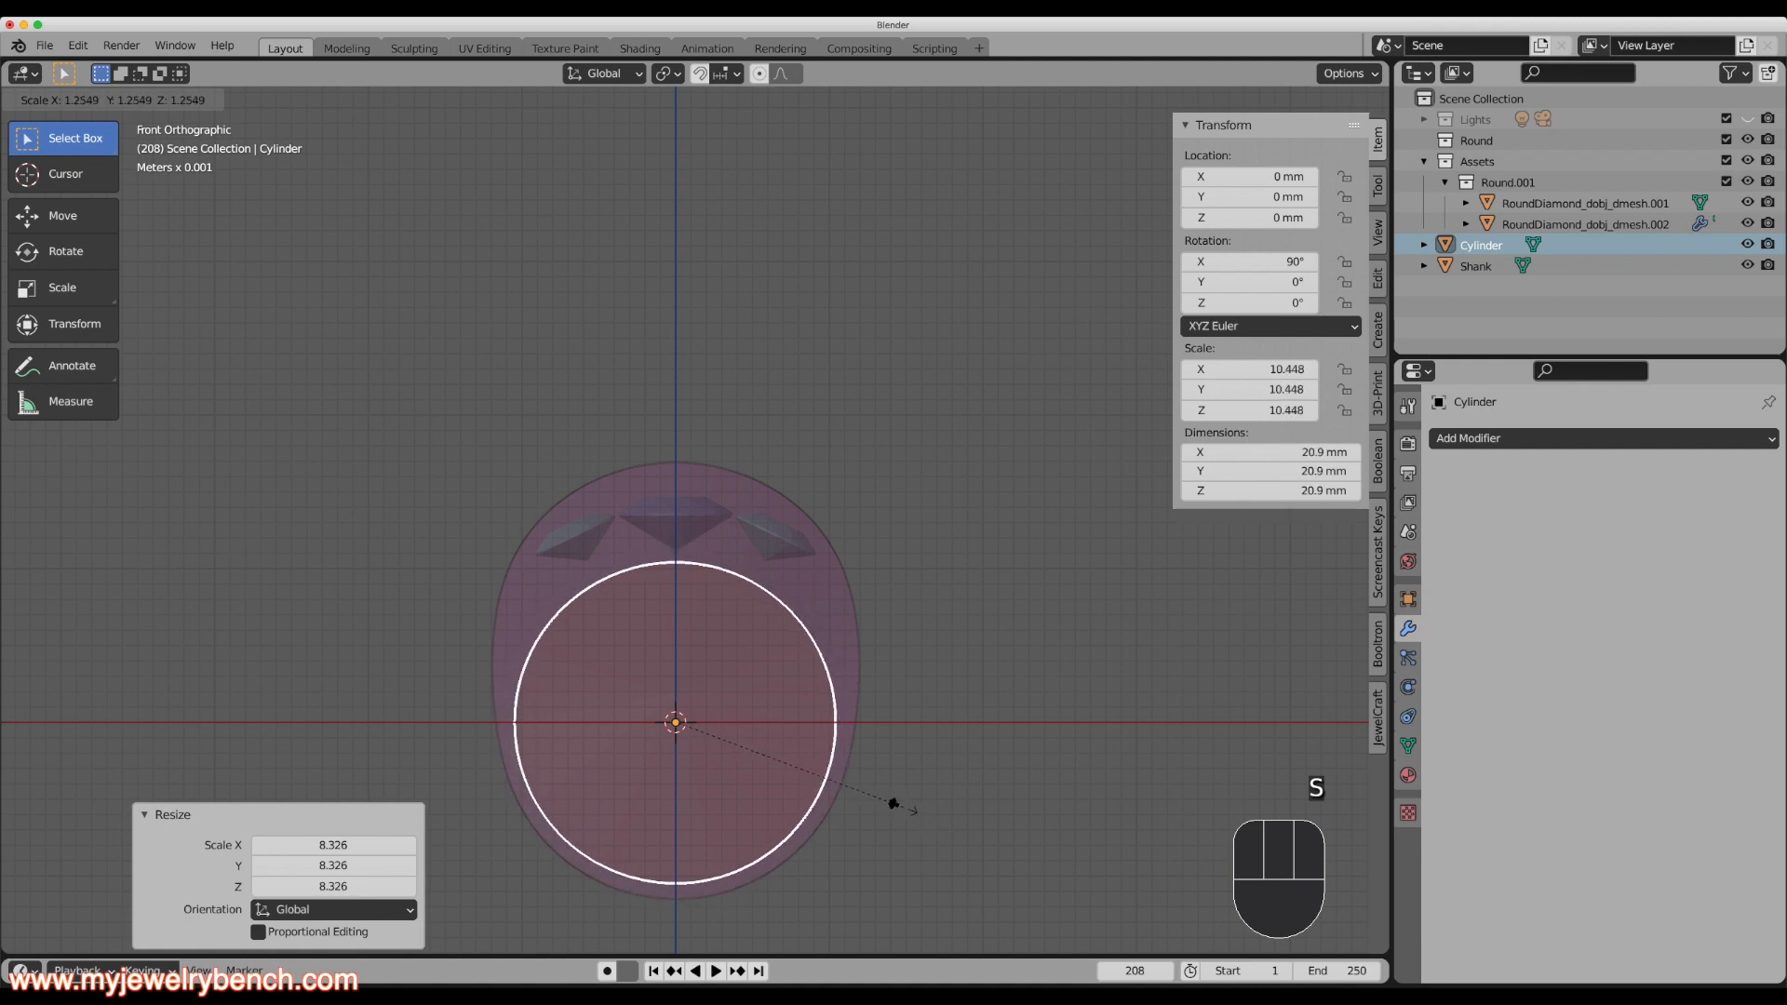
left_click(895, 806)
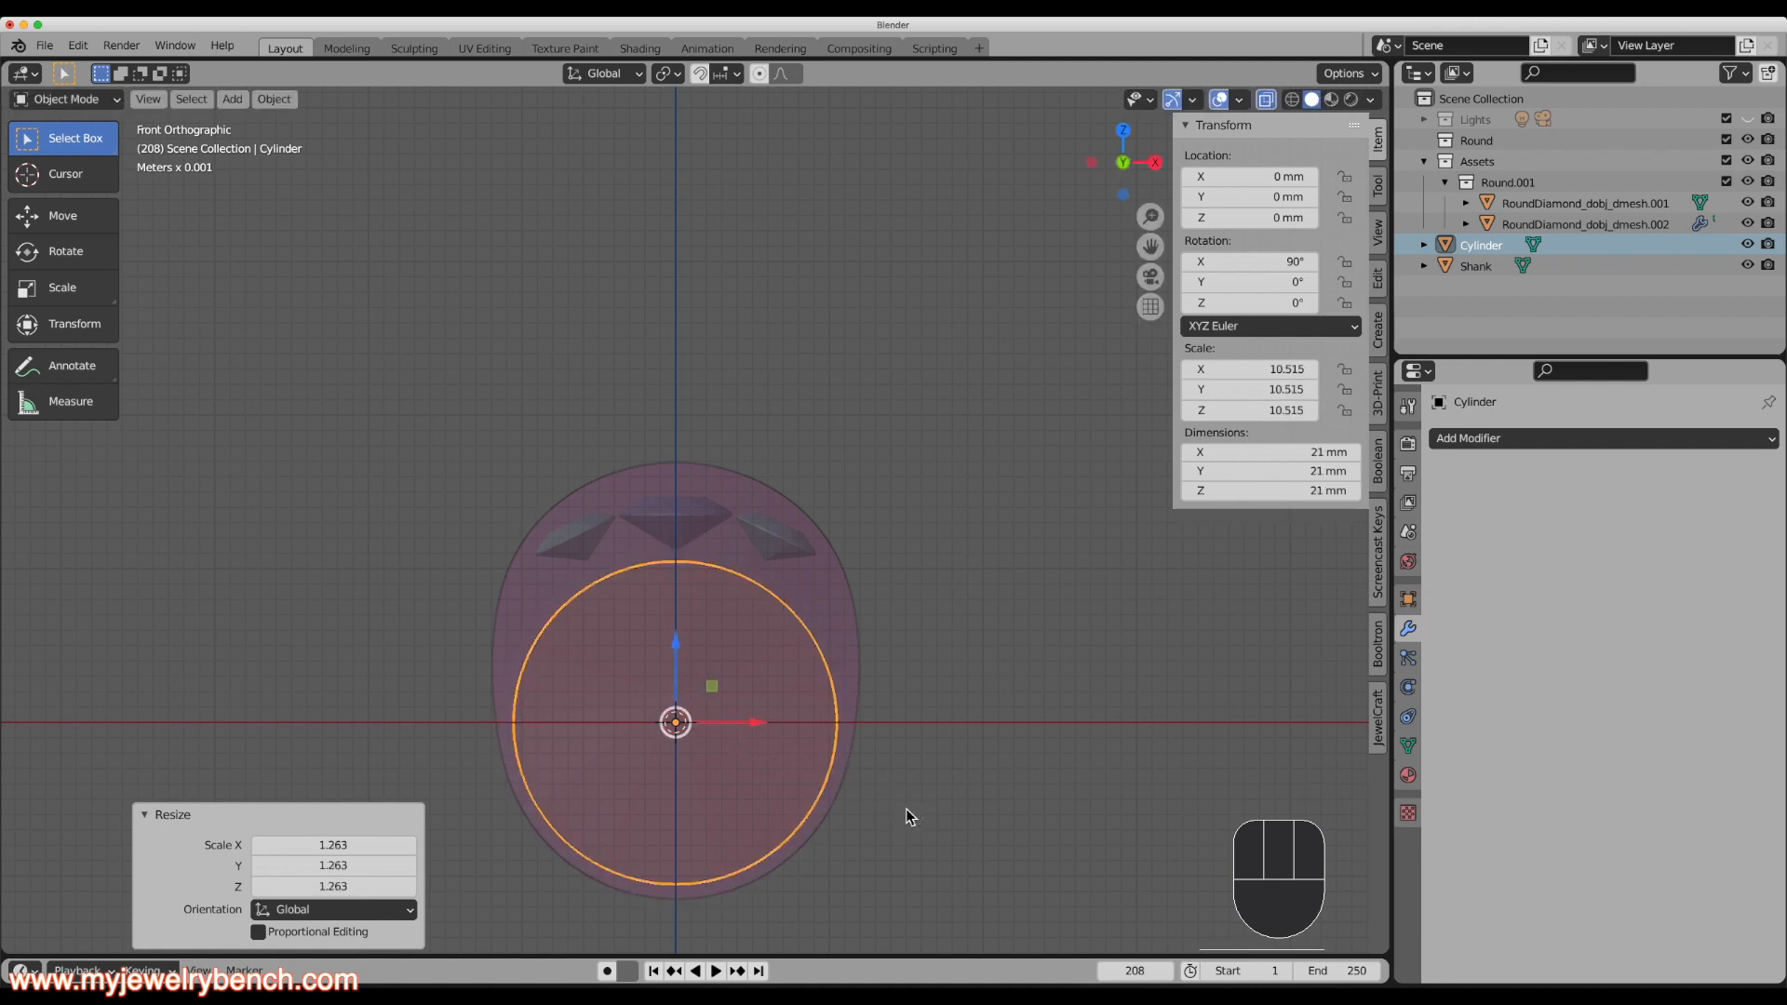
Scale the shank up uniformly by about 1.017 around the finger-hole cylinder and check the fit from the front view.
left_click(780, 583)
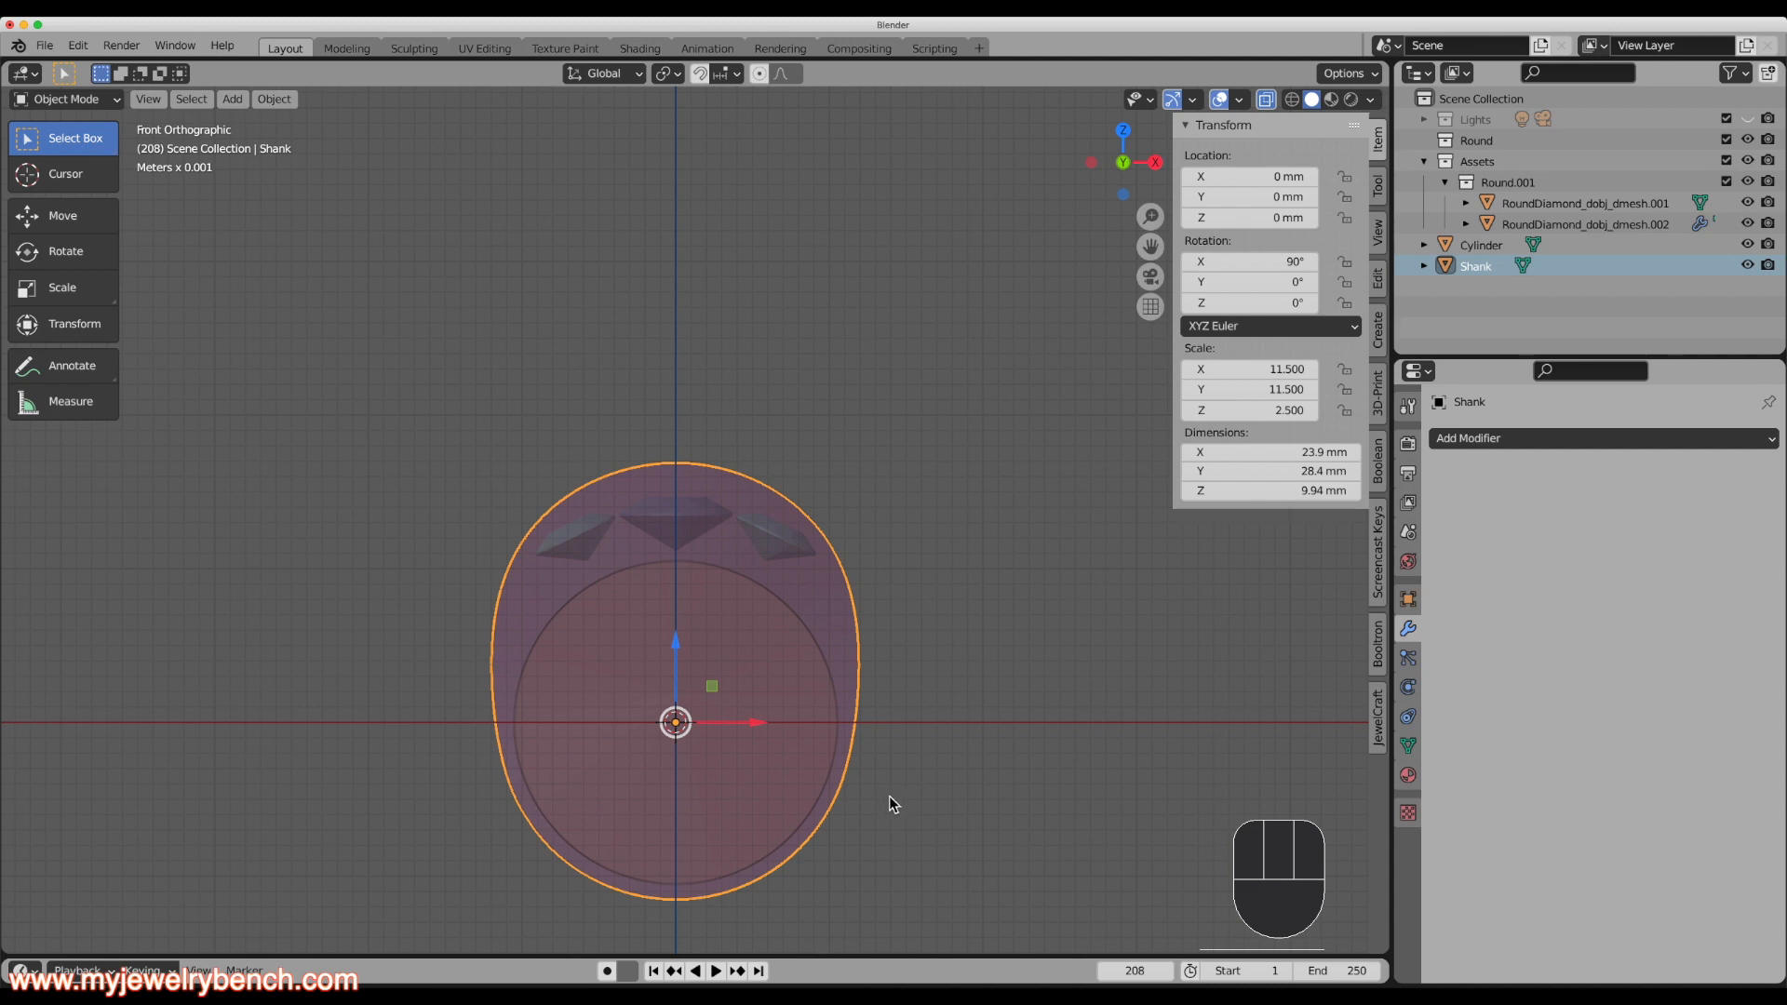
key("s")
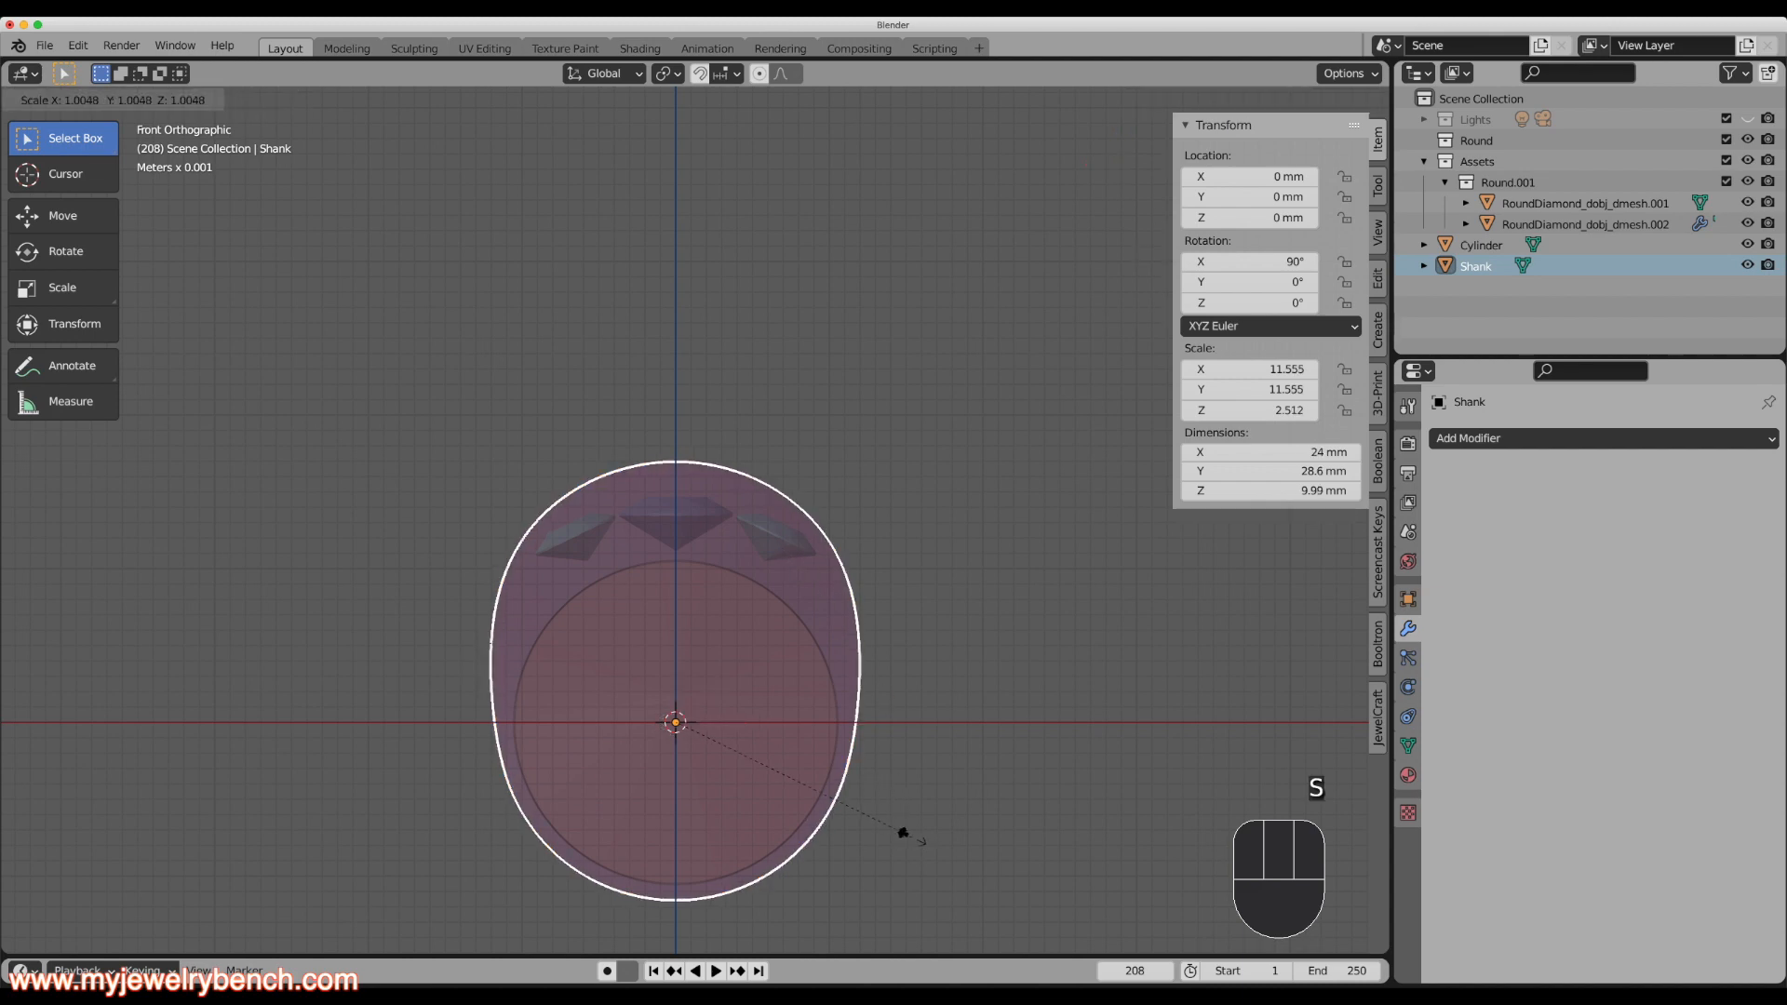
left_click(906, 834)
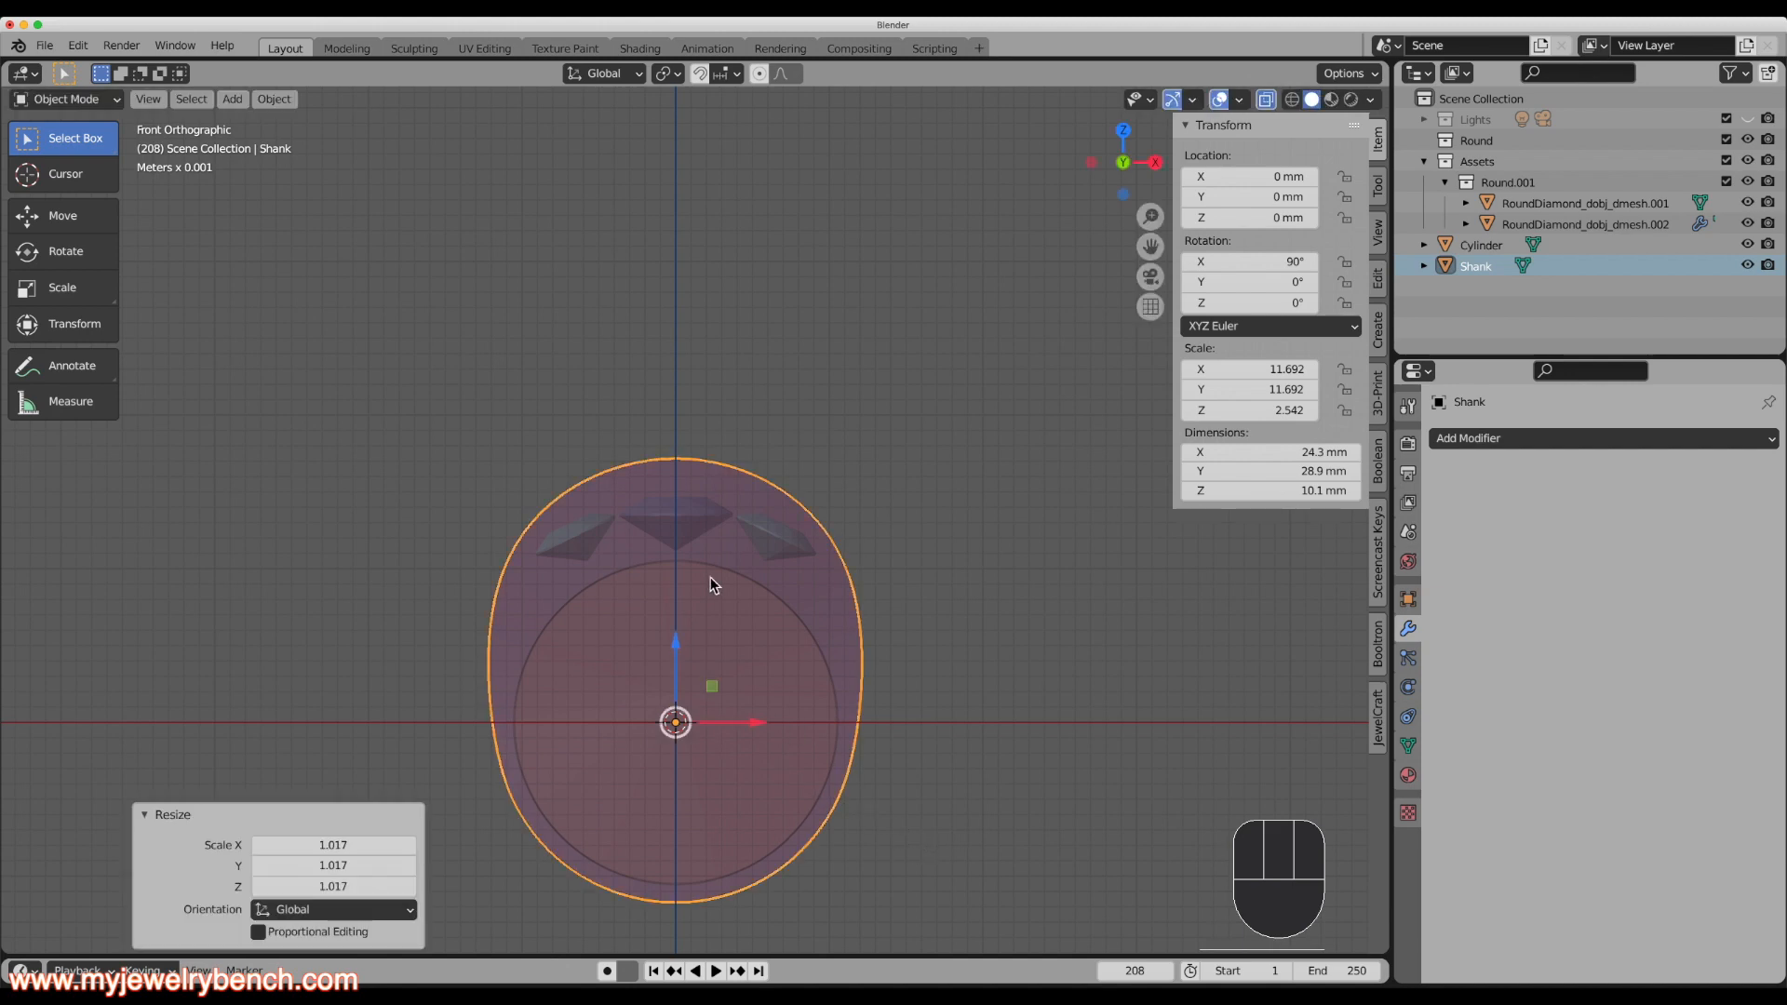
mouse_move(711, 582)
middle_mouse_down()
mouse_move(622, 579)
mouse_move(717, 577)
middle_mouse_up()
left_click(698, 461)
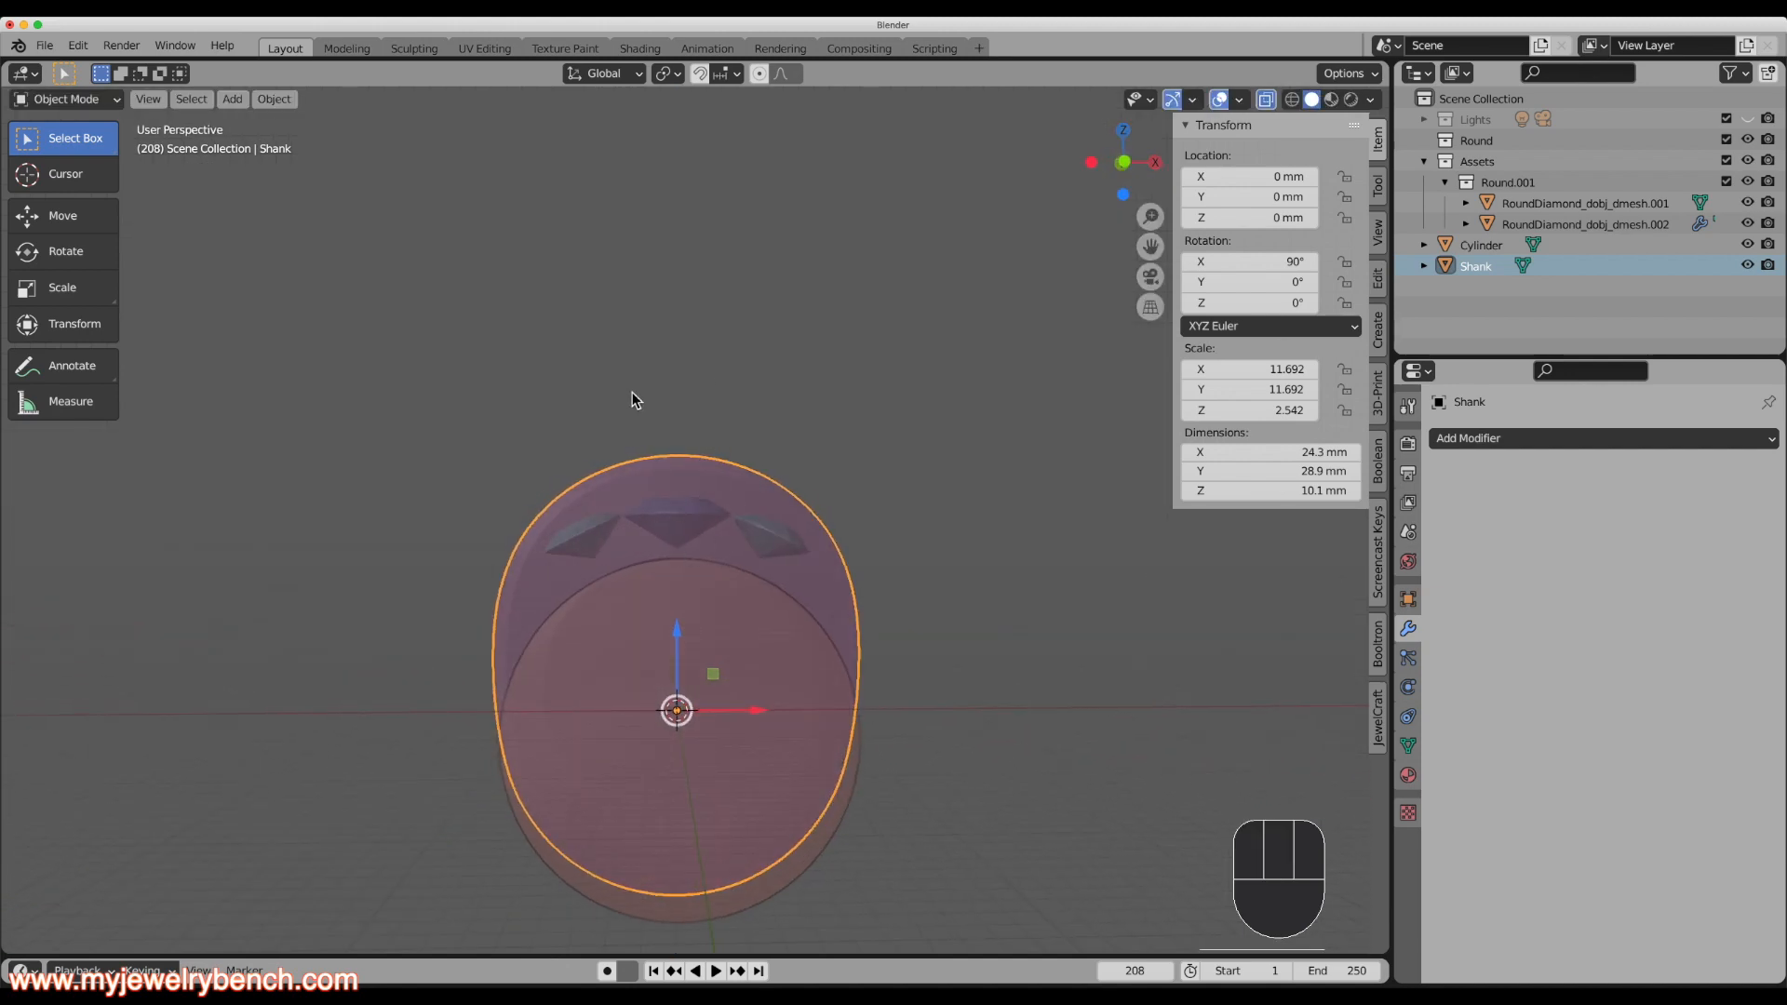
middle_click_drag(658, 488, 657, 493)
key("grave")
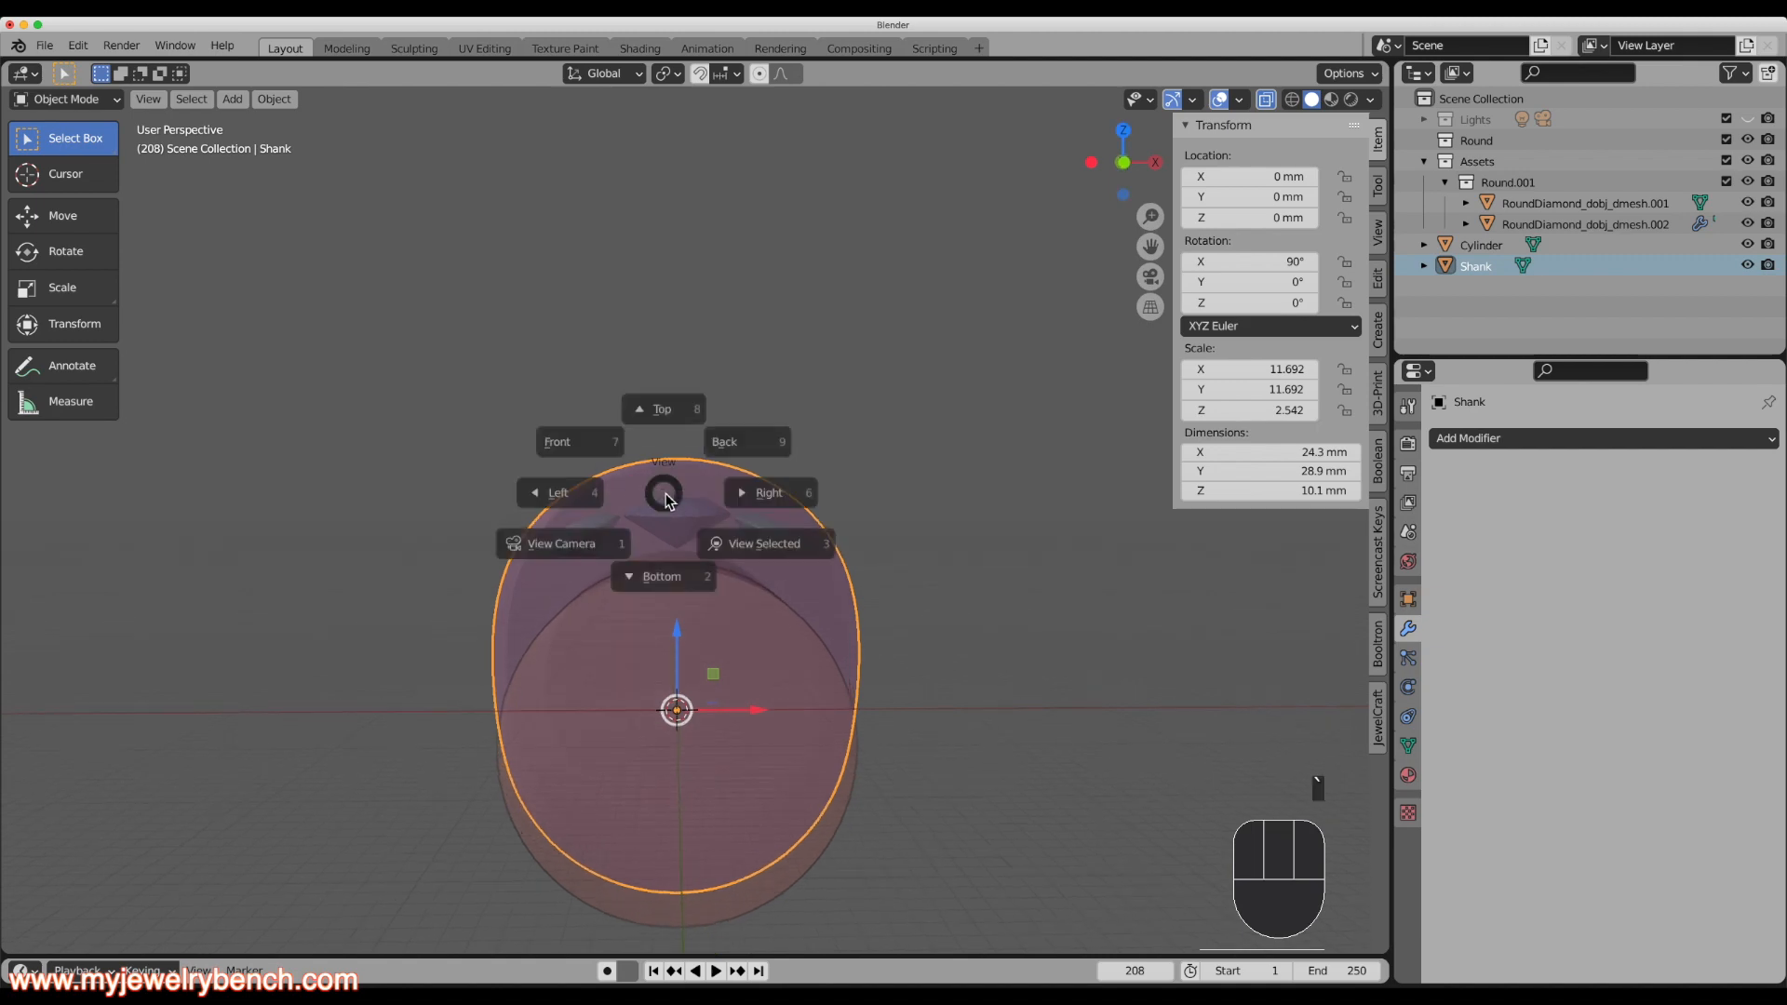
left_click(561, 422)
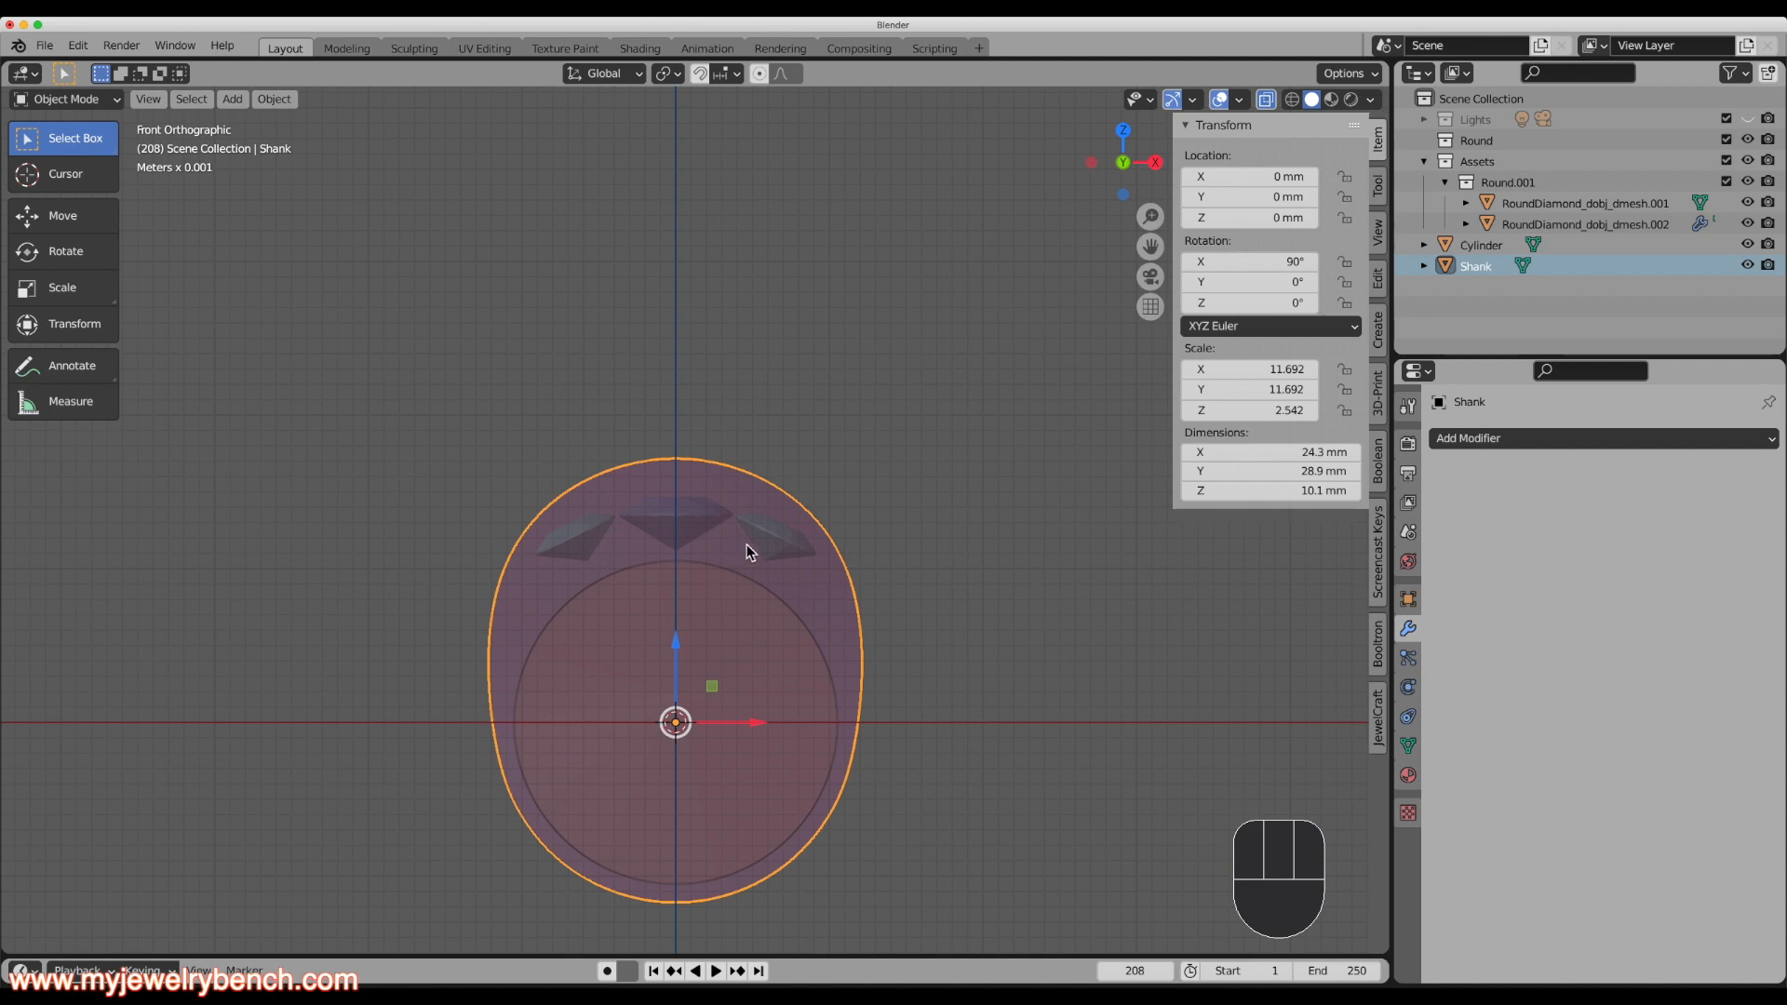
Raise the centre diamond and the mirrored side diamonds together about 0.45 mm along Z, and turn off X-ray.
left_click(676, 524)
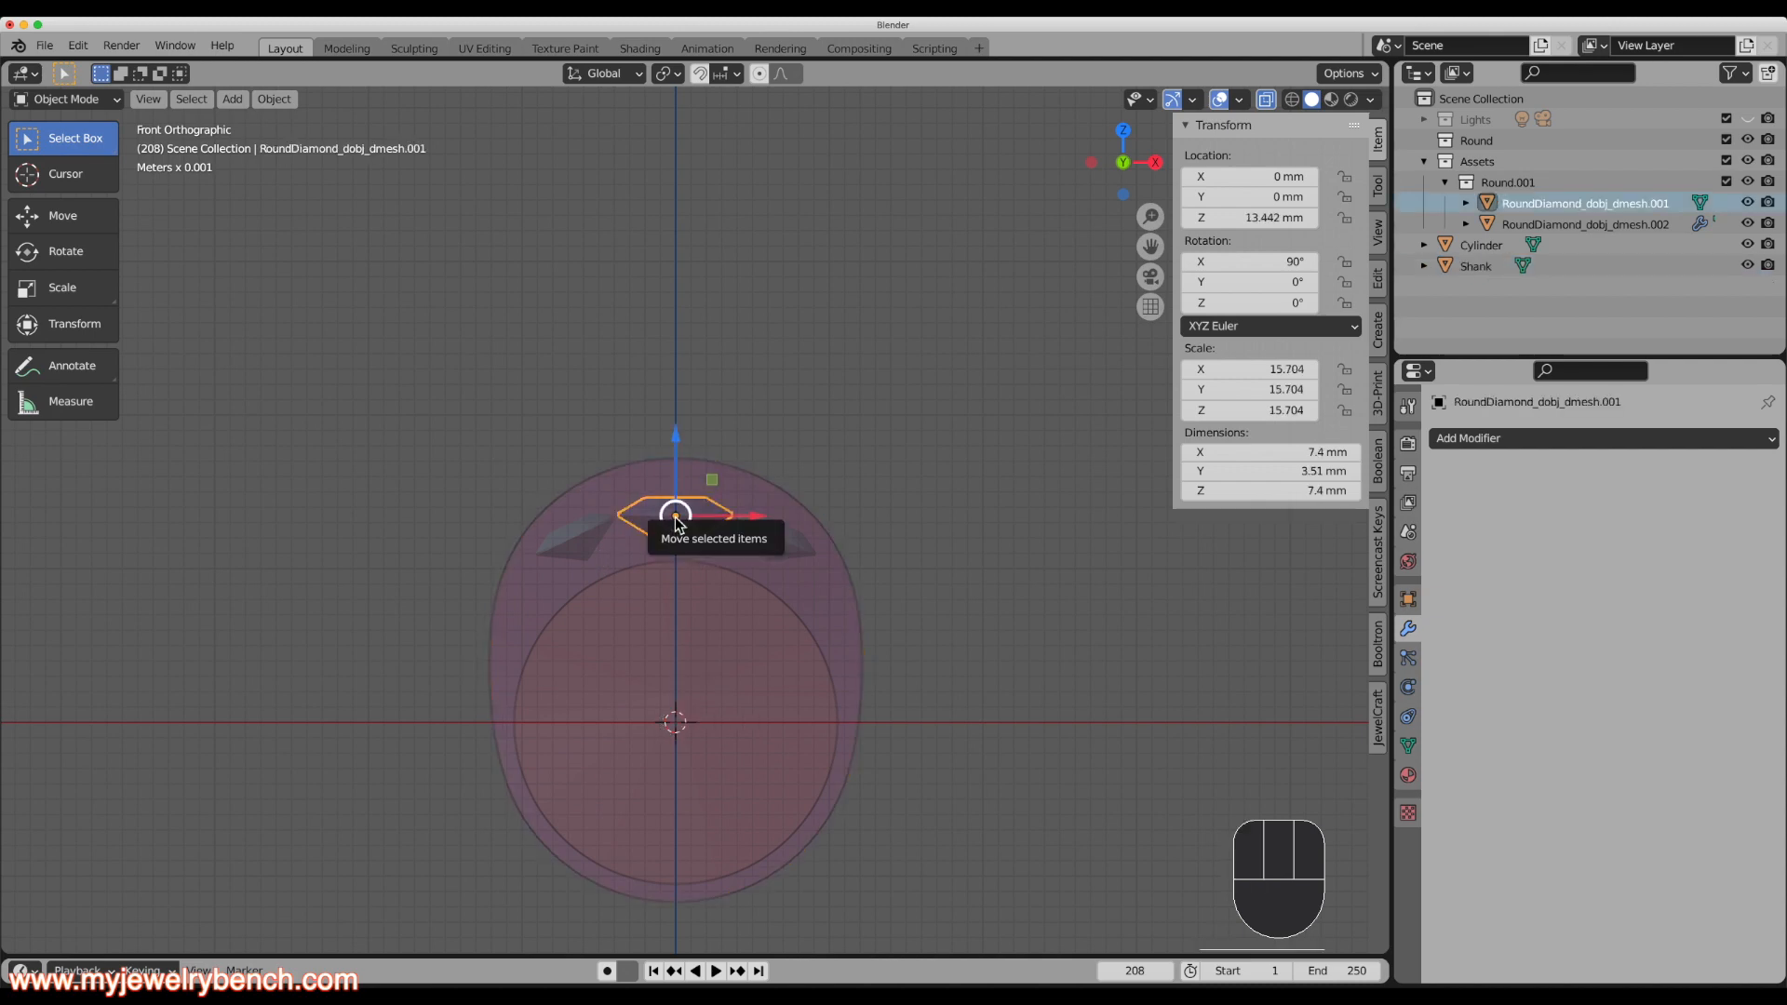
left_click(593, 537, "shift")
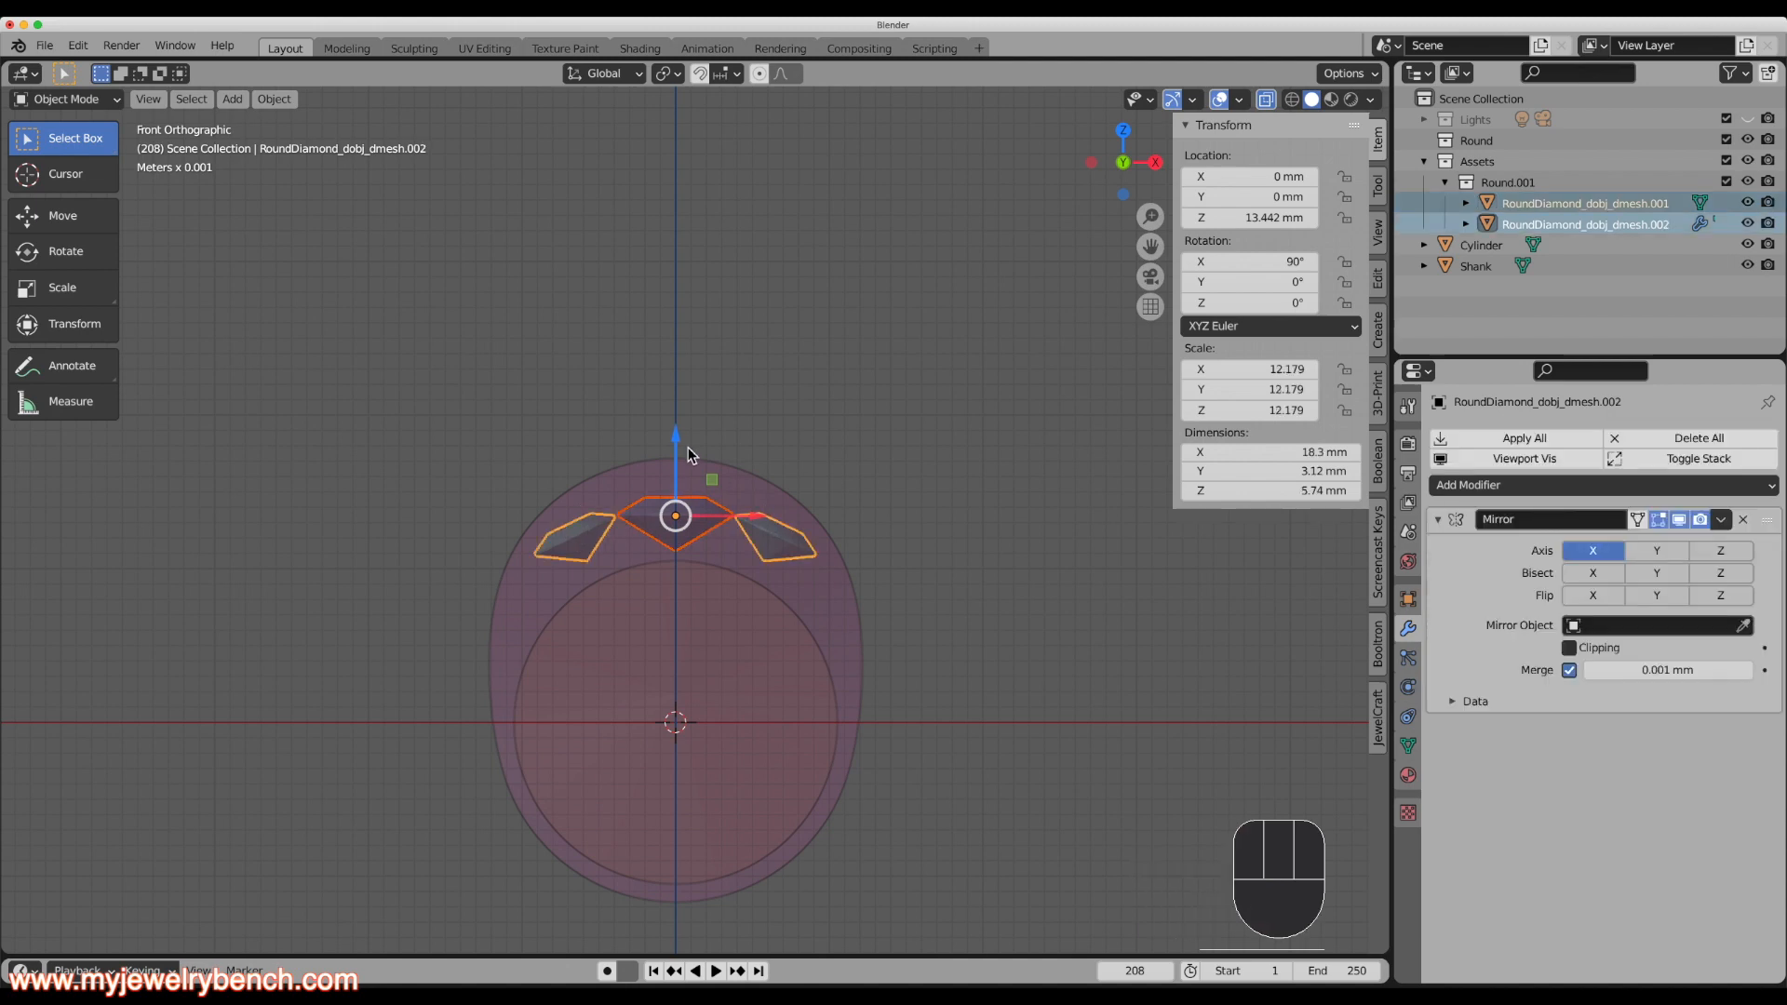
left_click_drag(681, 448, 682, 433)
middle_click_drag(953, 583, 906, 589)
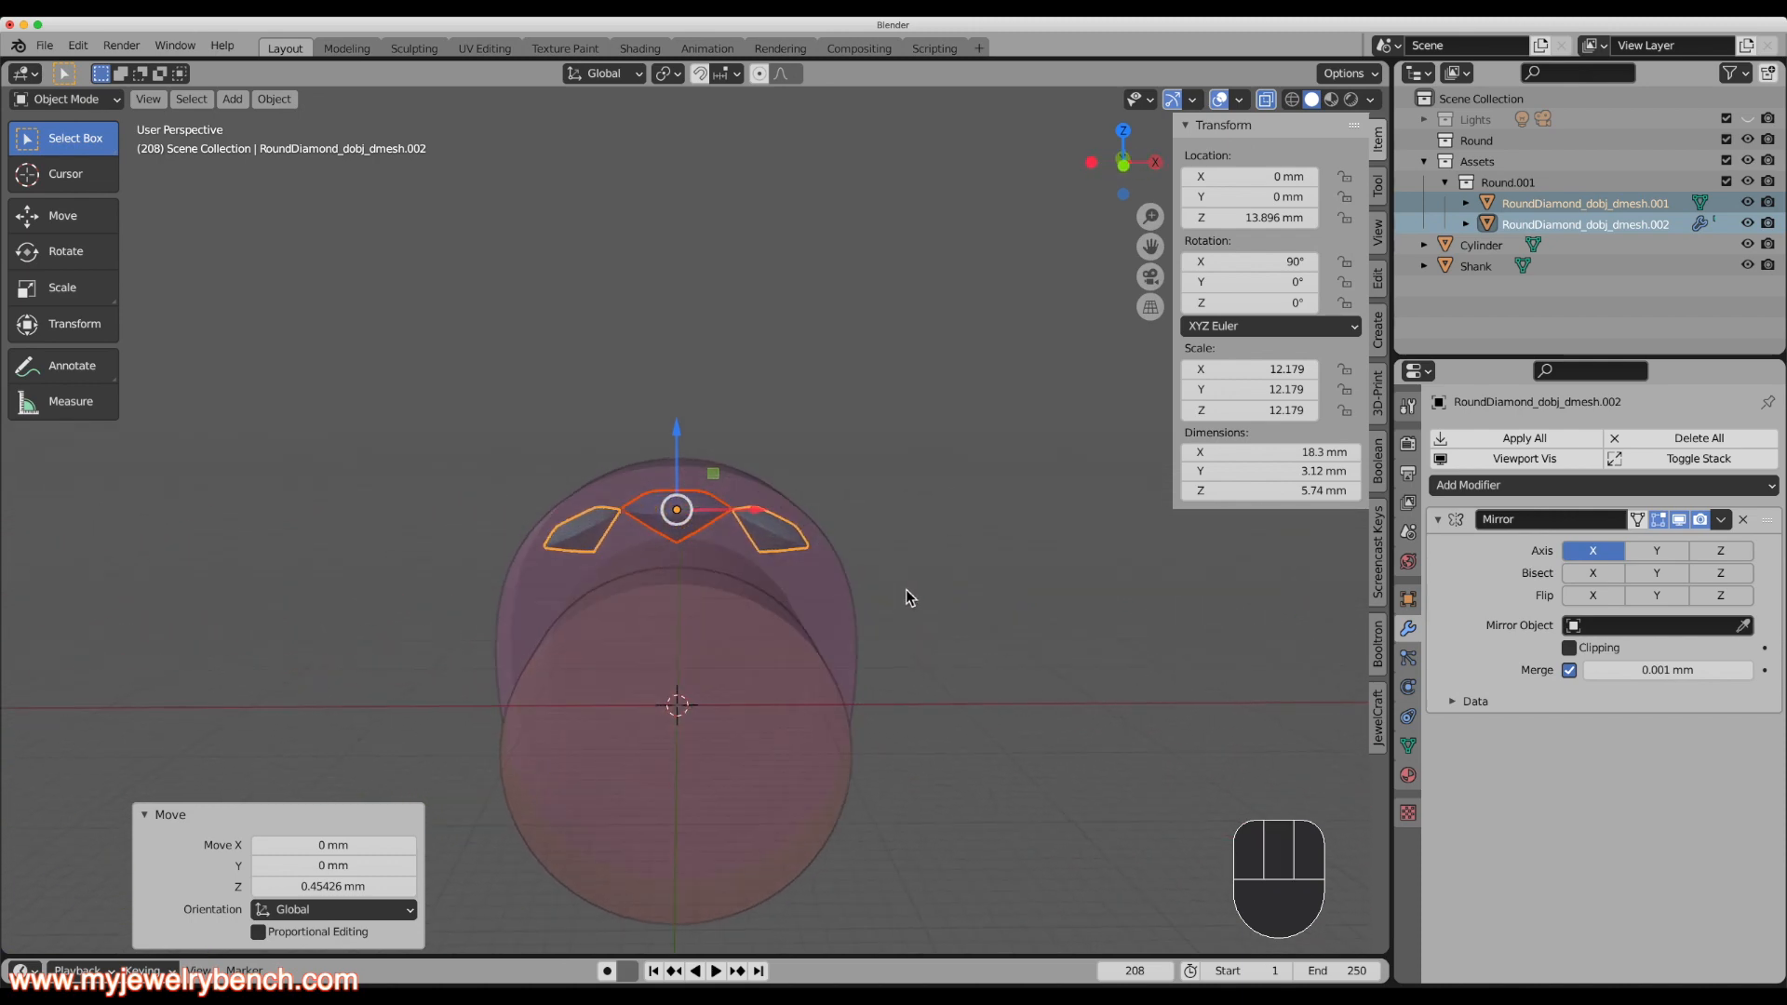
left_click(1268, 104)
middle_click_drag(613, 740, 447, 750)
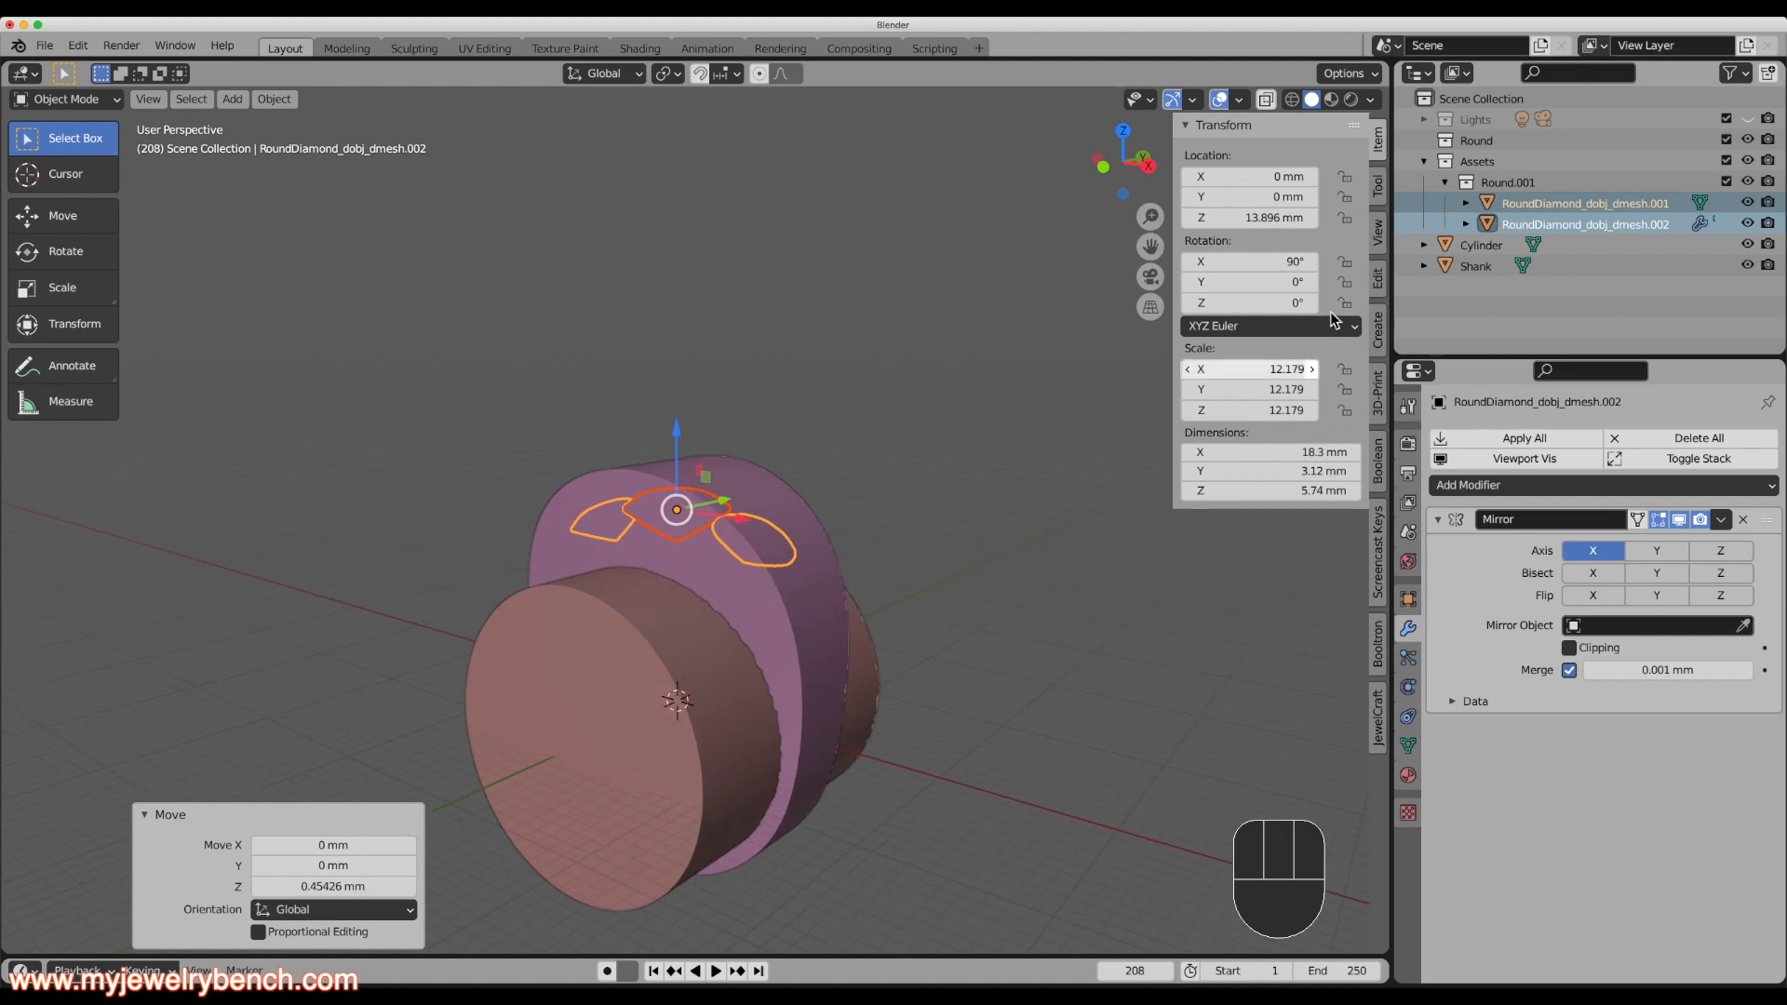
middle_click_drag(654, 658, 598, 656)
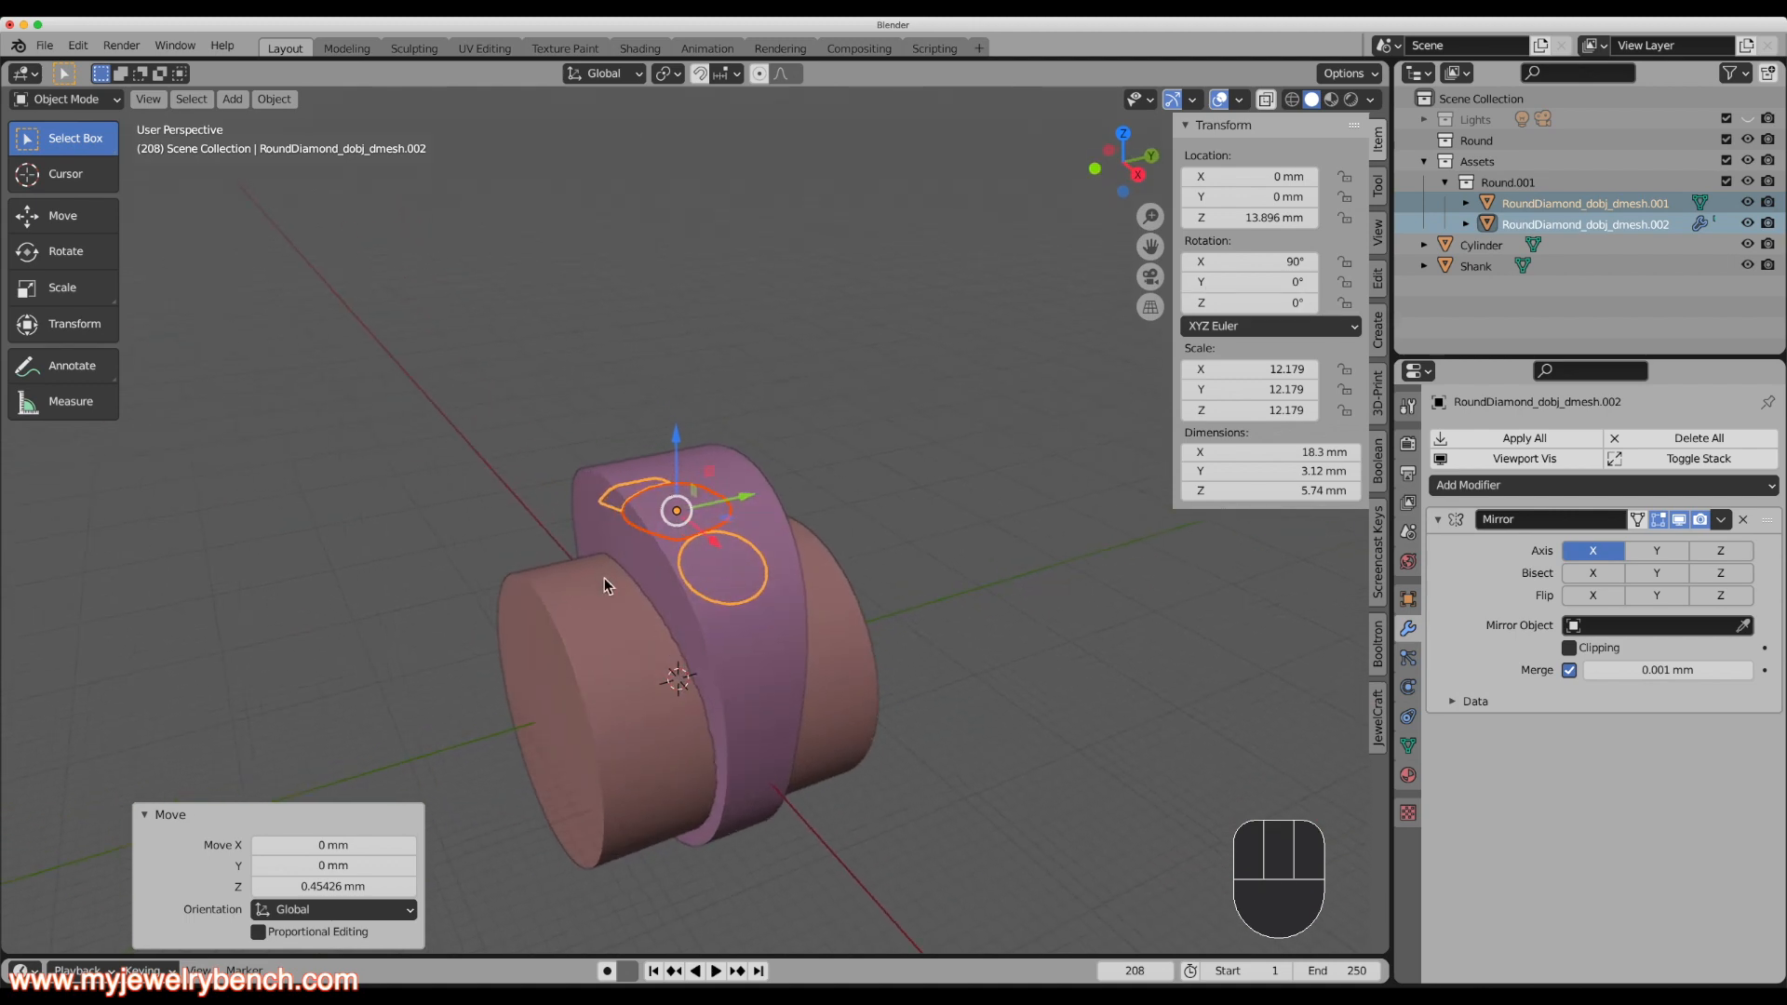
middle_click_drag(606, 584, 689, 642)
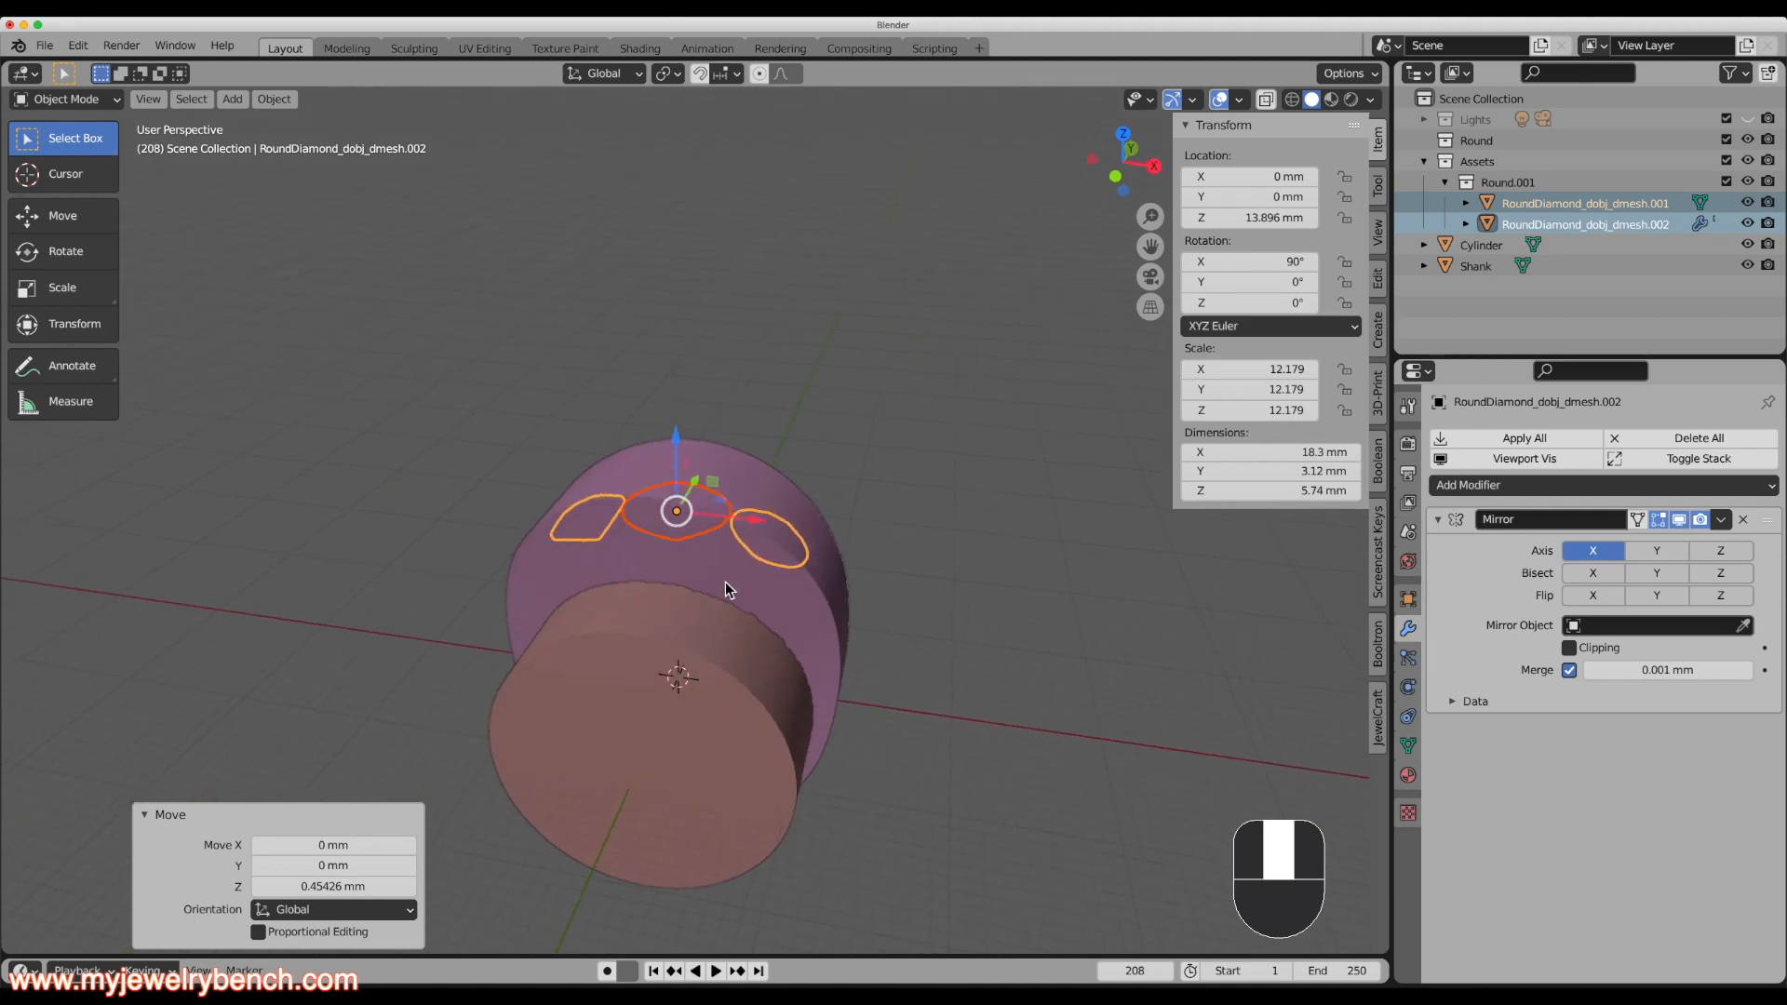
Rename the finger-hole cylinder to "Finger Hole Cutout".
left_click(740, 642)
left_click(1474, 248)
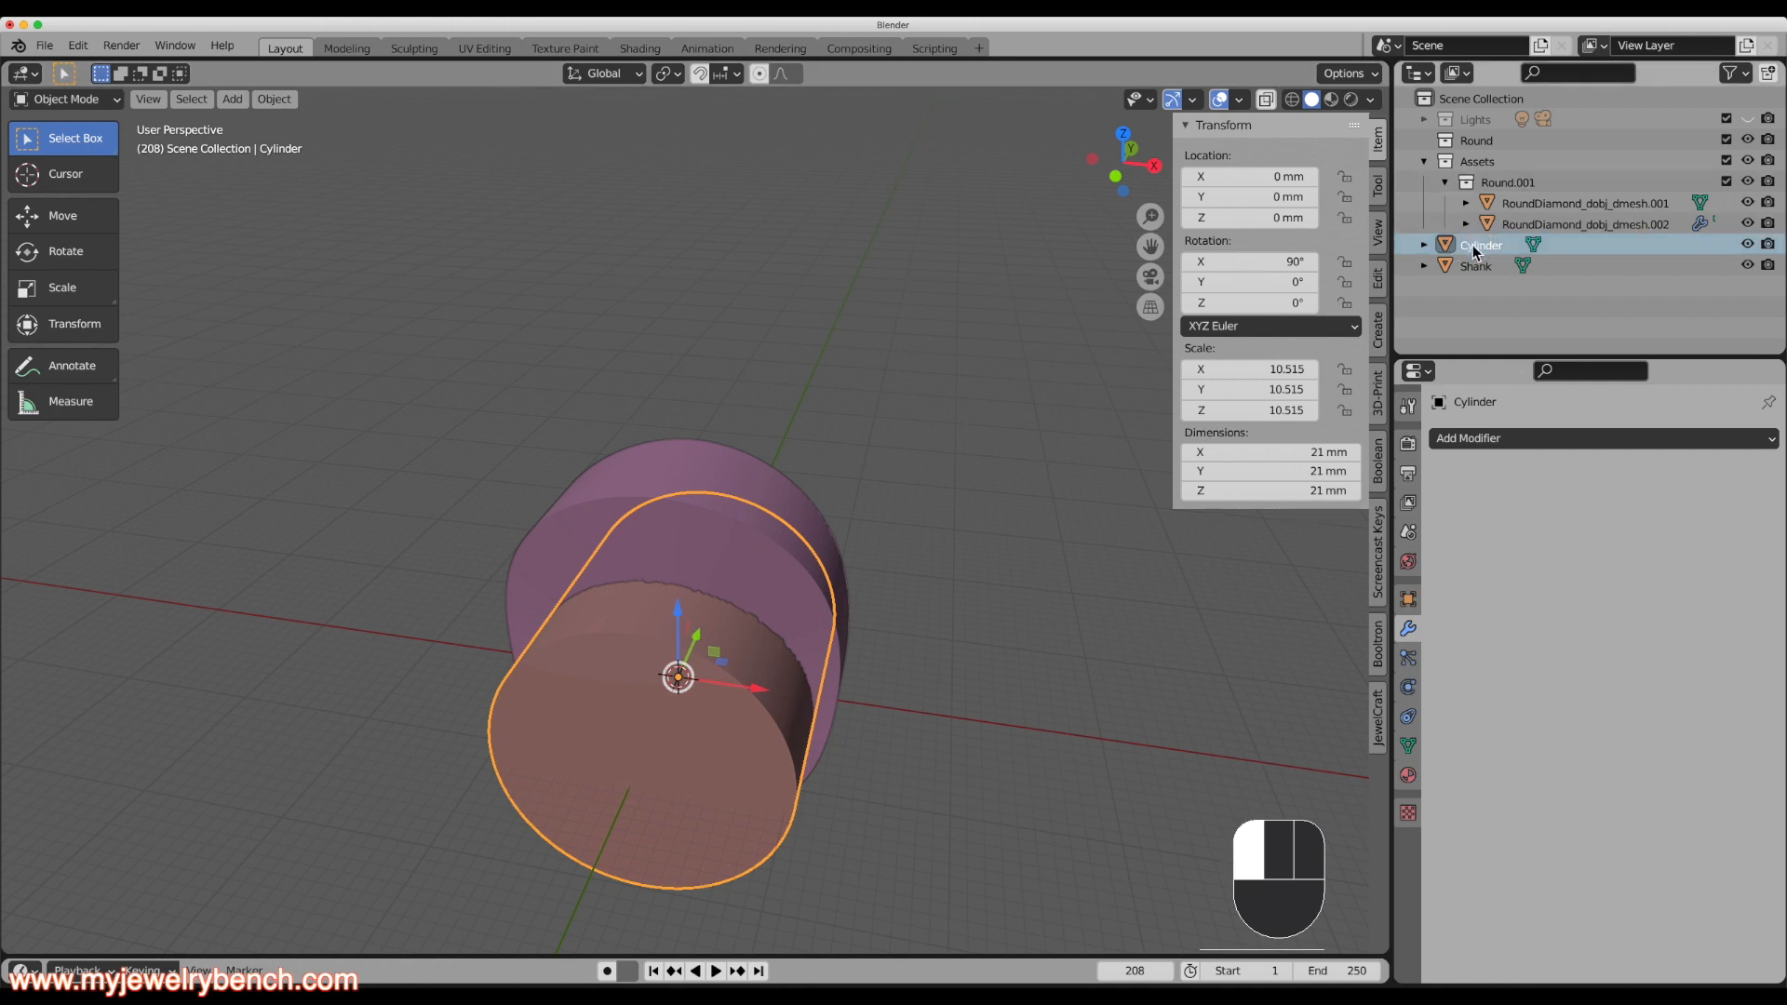
double_click(1484, 247)
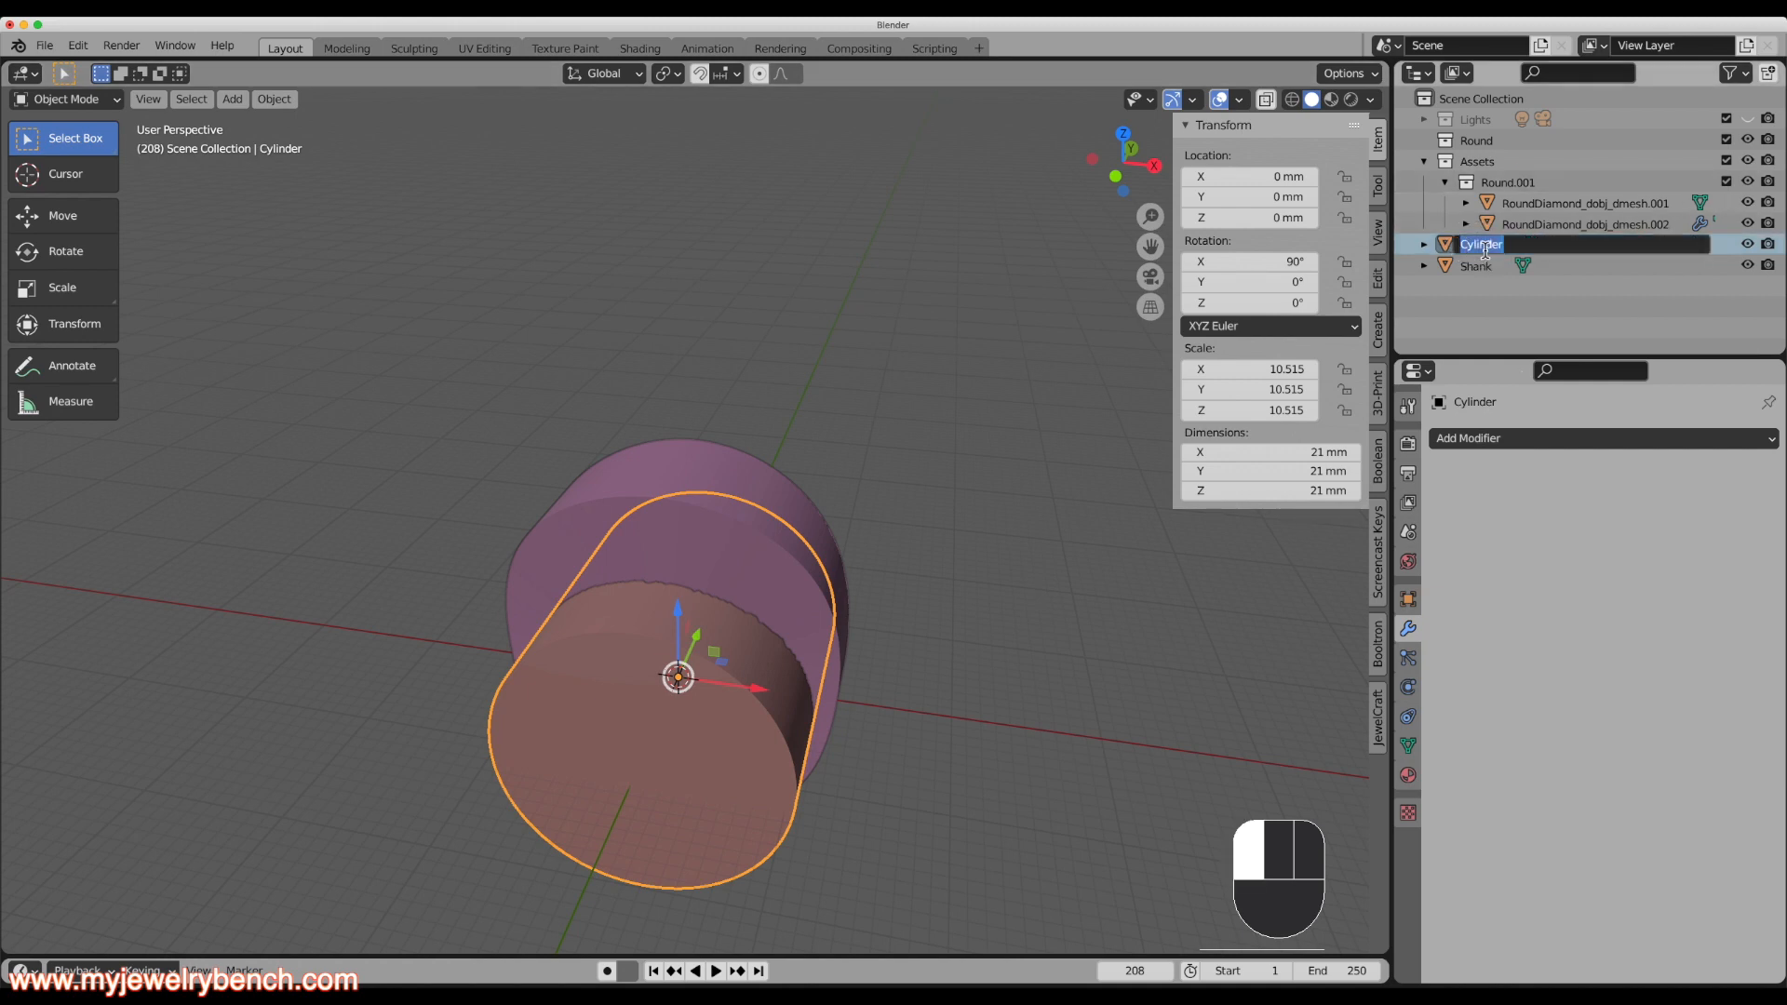
type("Finger Hole Cutout")
key("Return")
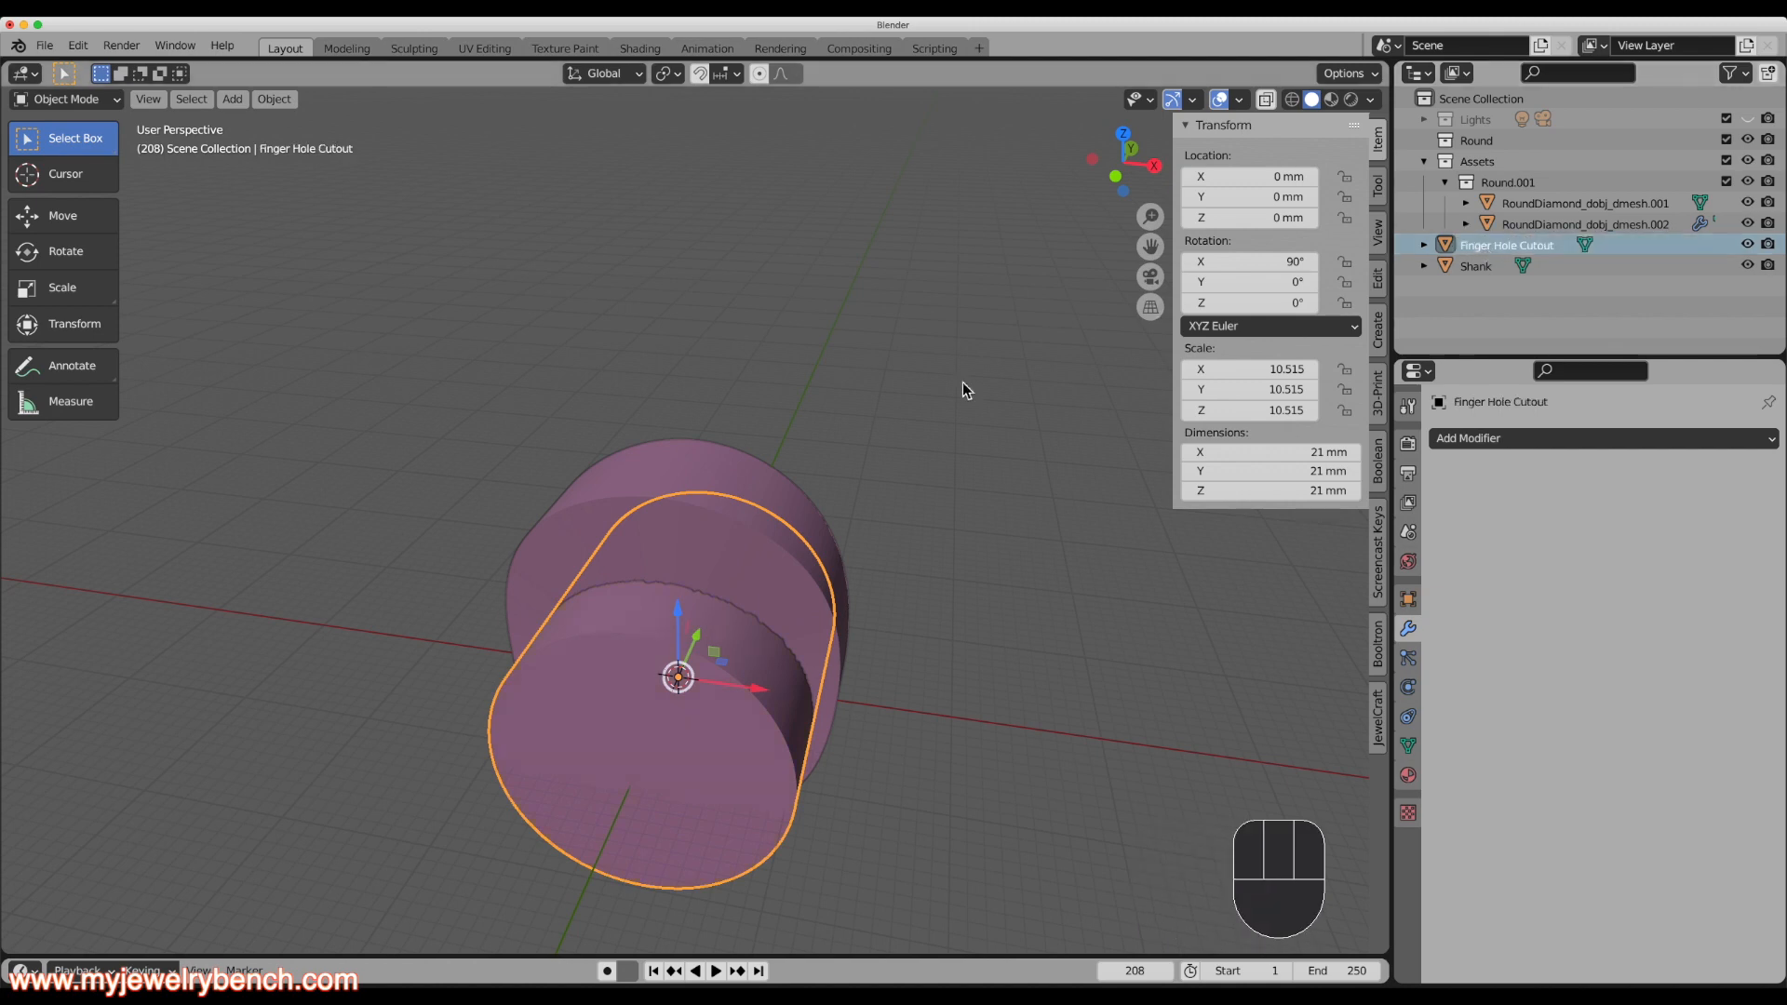
Cut the Finger Hole Cutout cylinder from the shank with a Bool Tool brush Difference and inspect the opening.
left_click(695, 521)
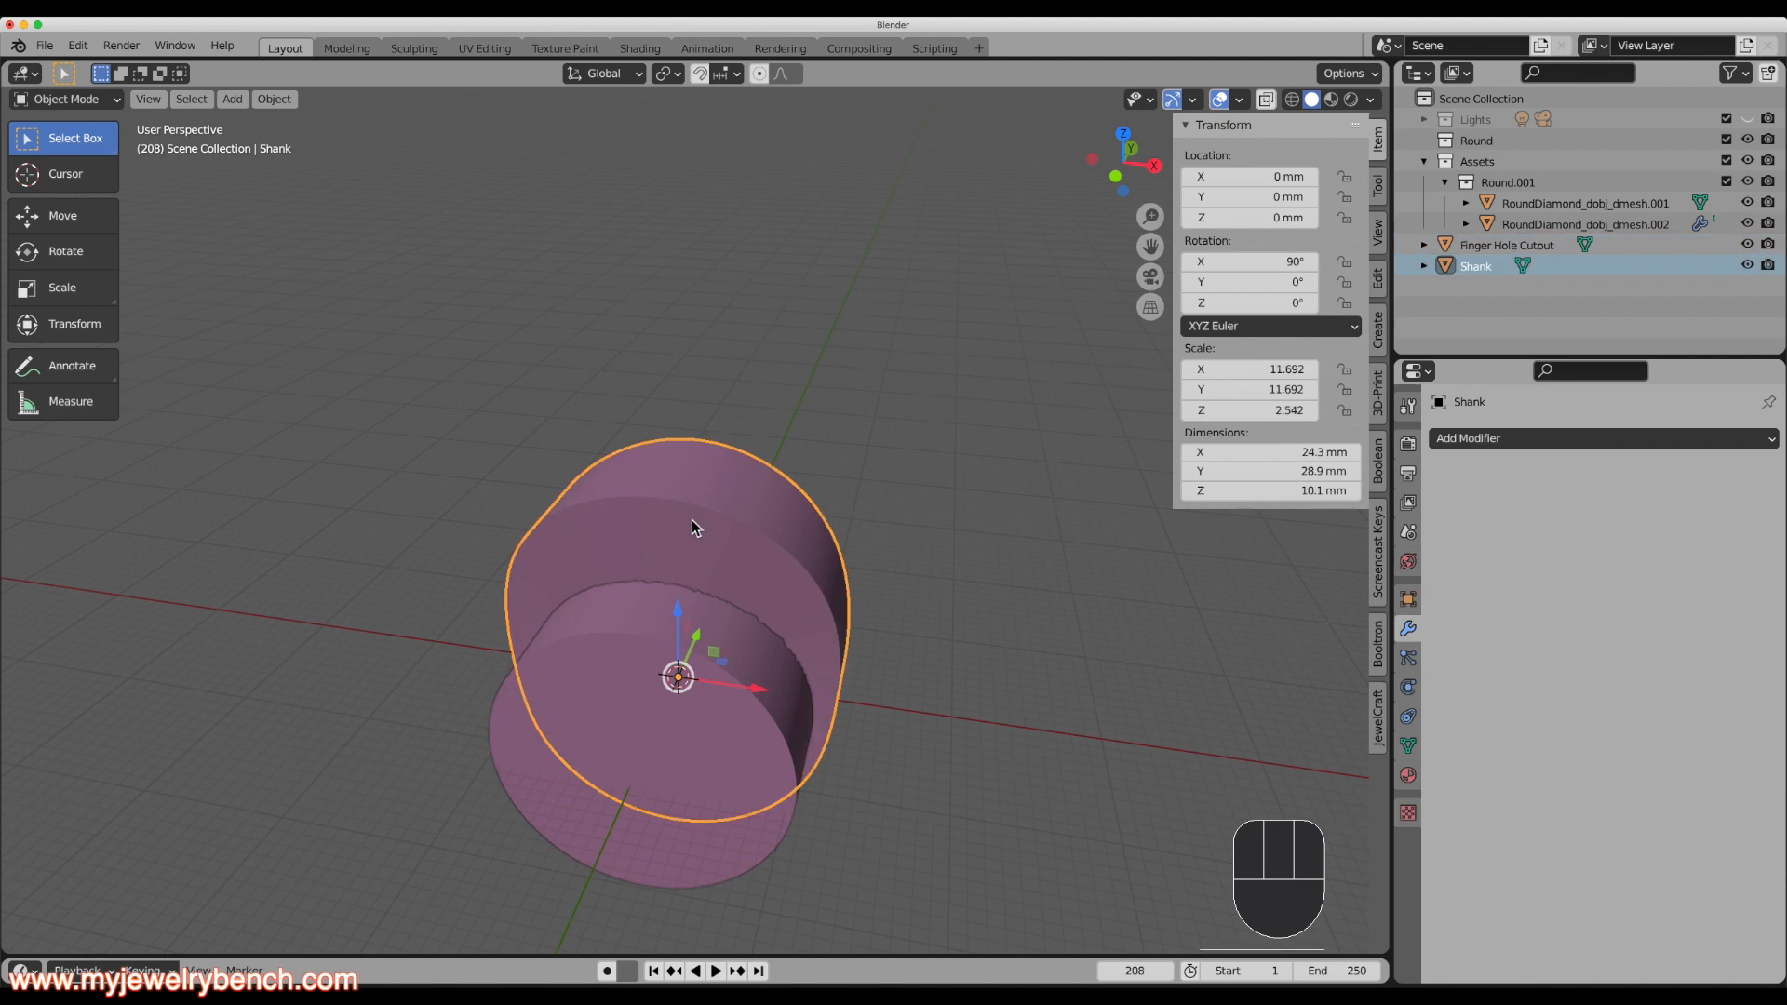
left_click(678, 676)
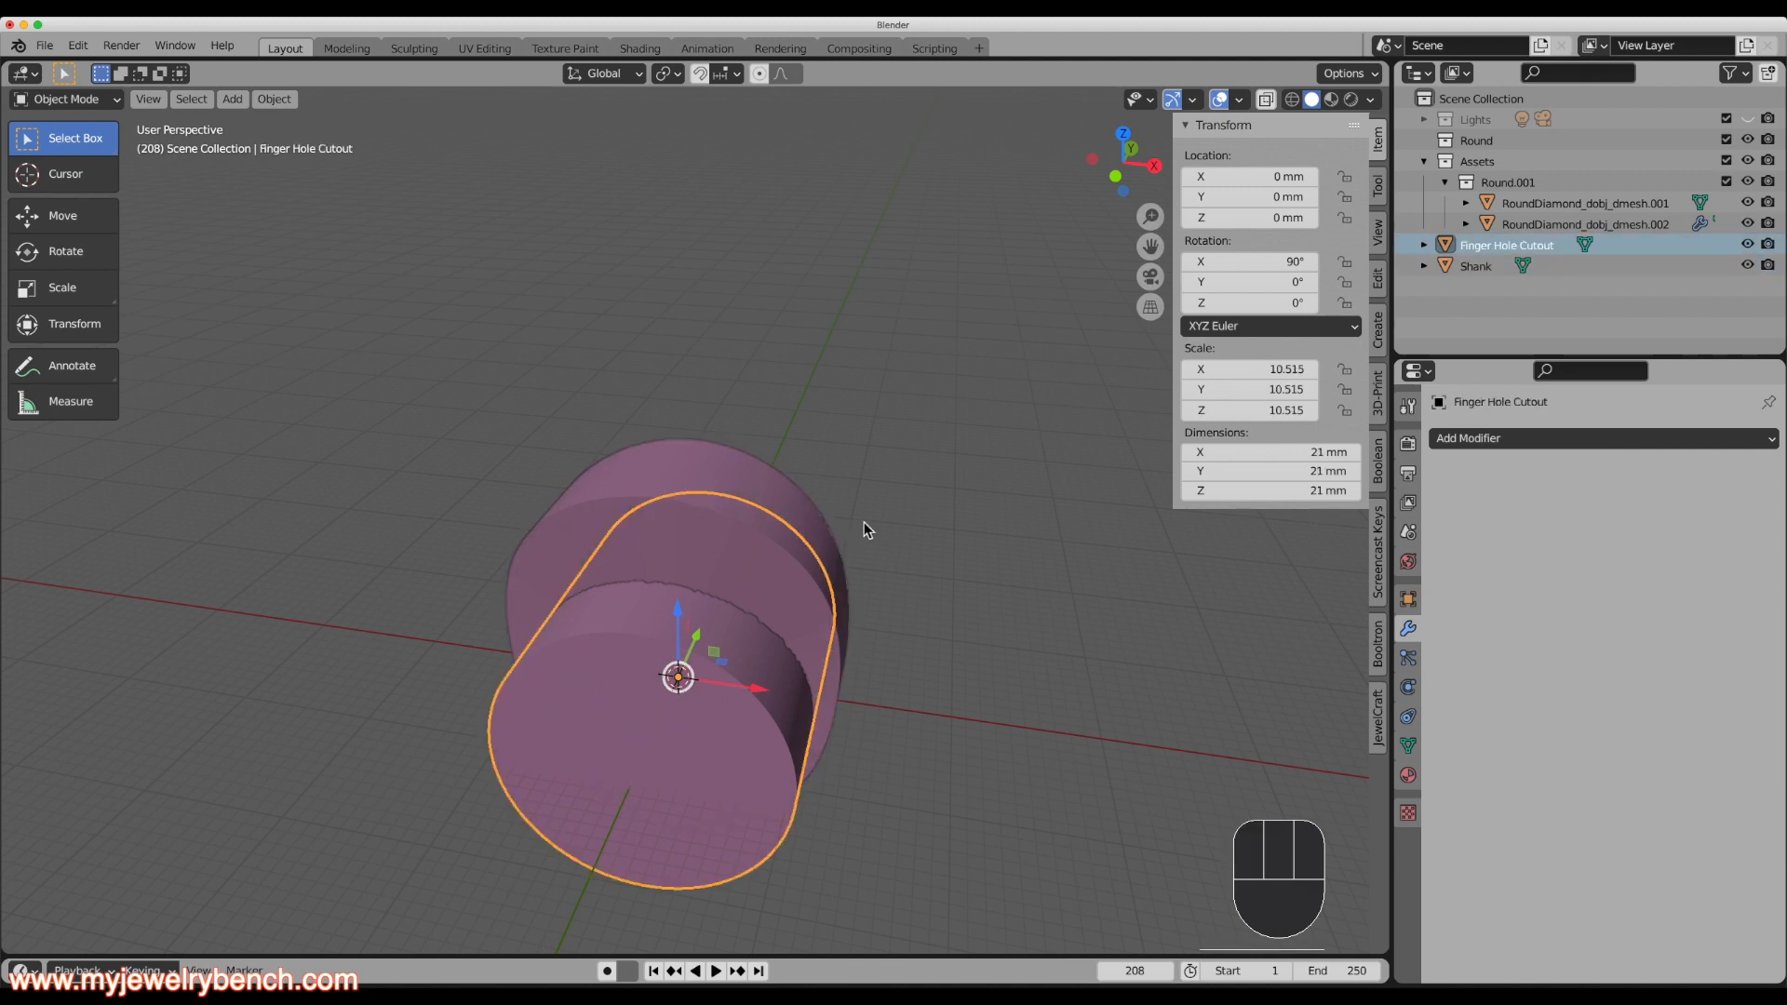
middle_click_drag(645, 577, 681, 544)
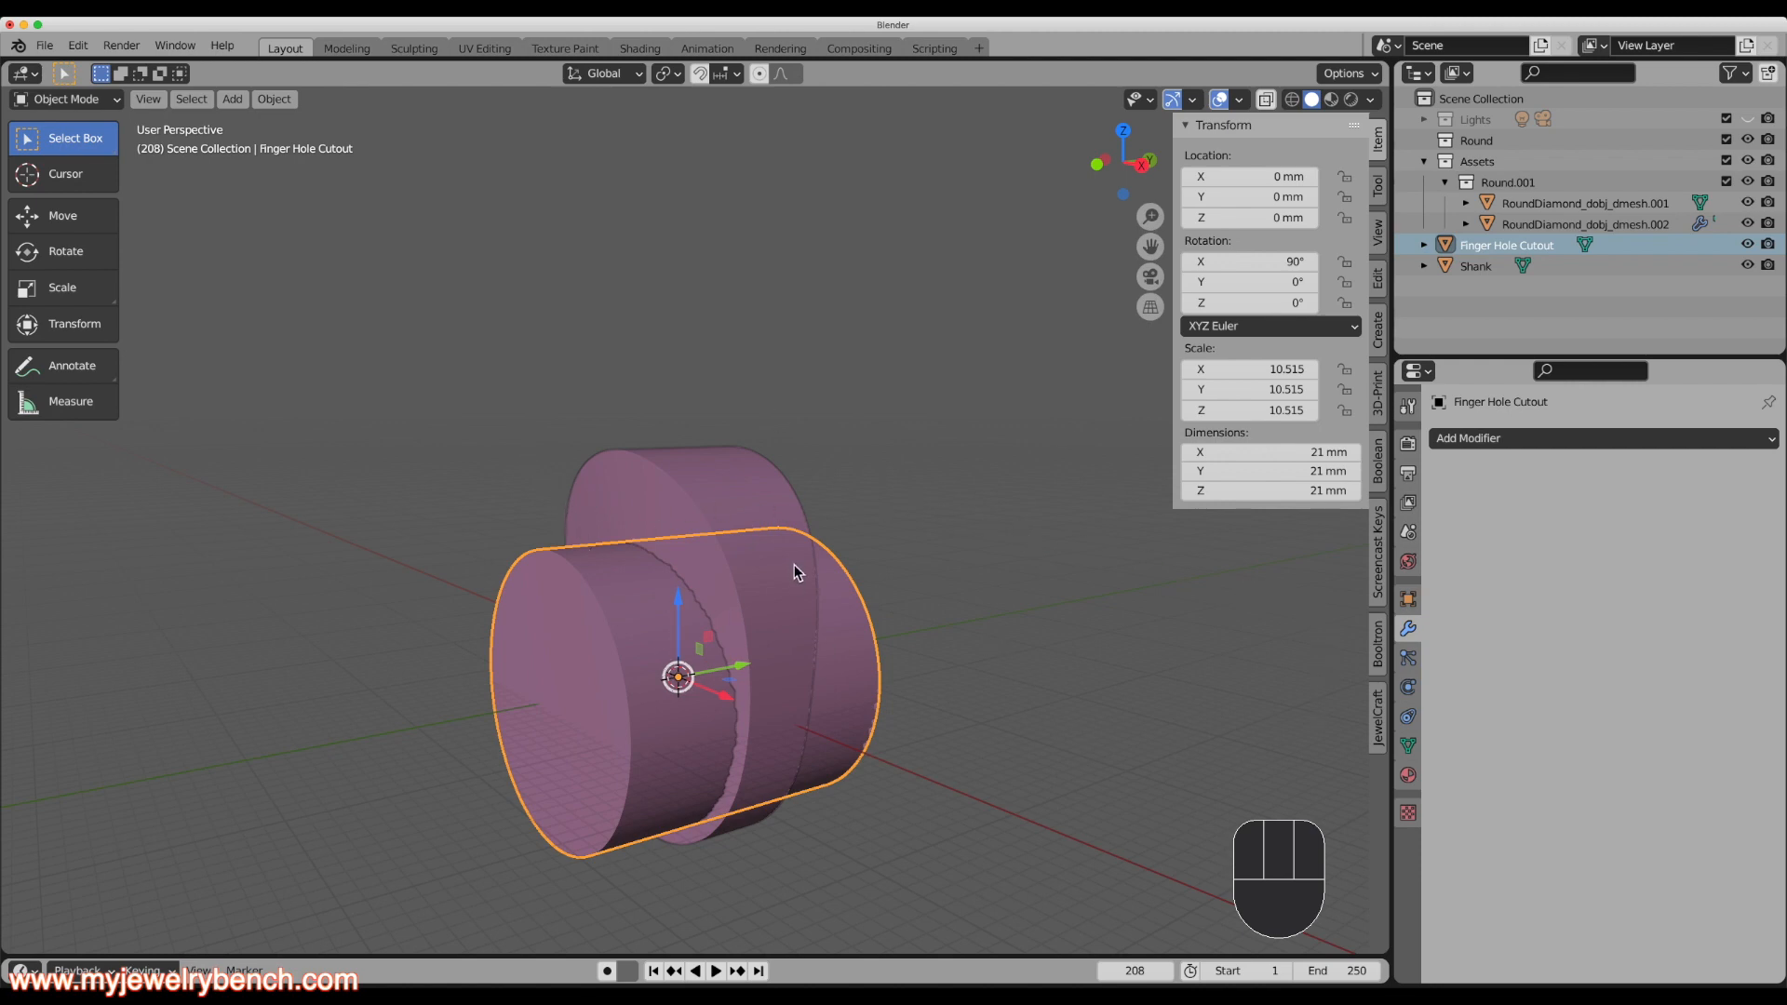
middle_click_drag(639, 458, 657, 550)
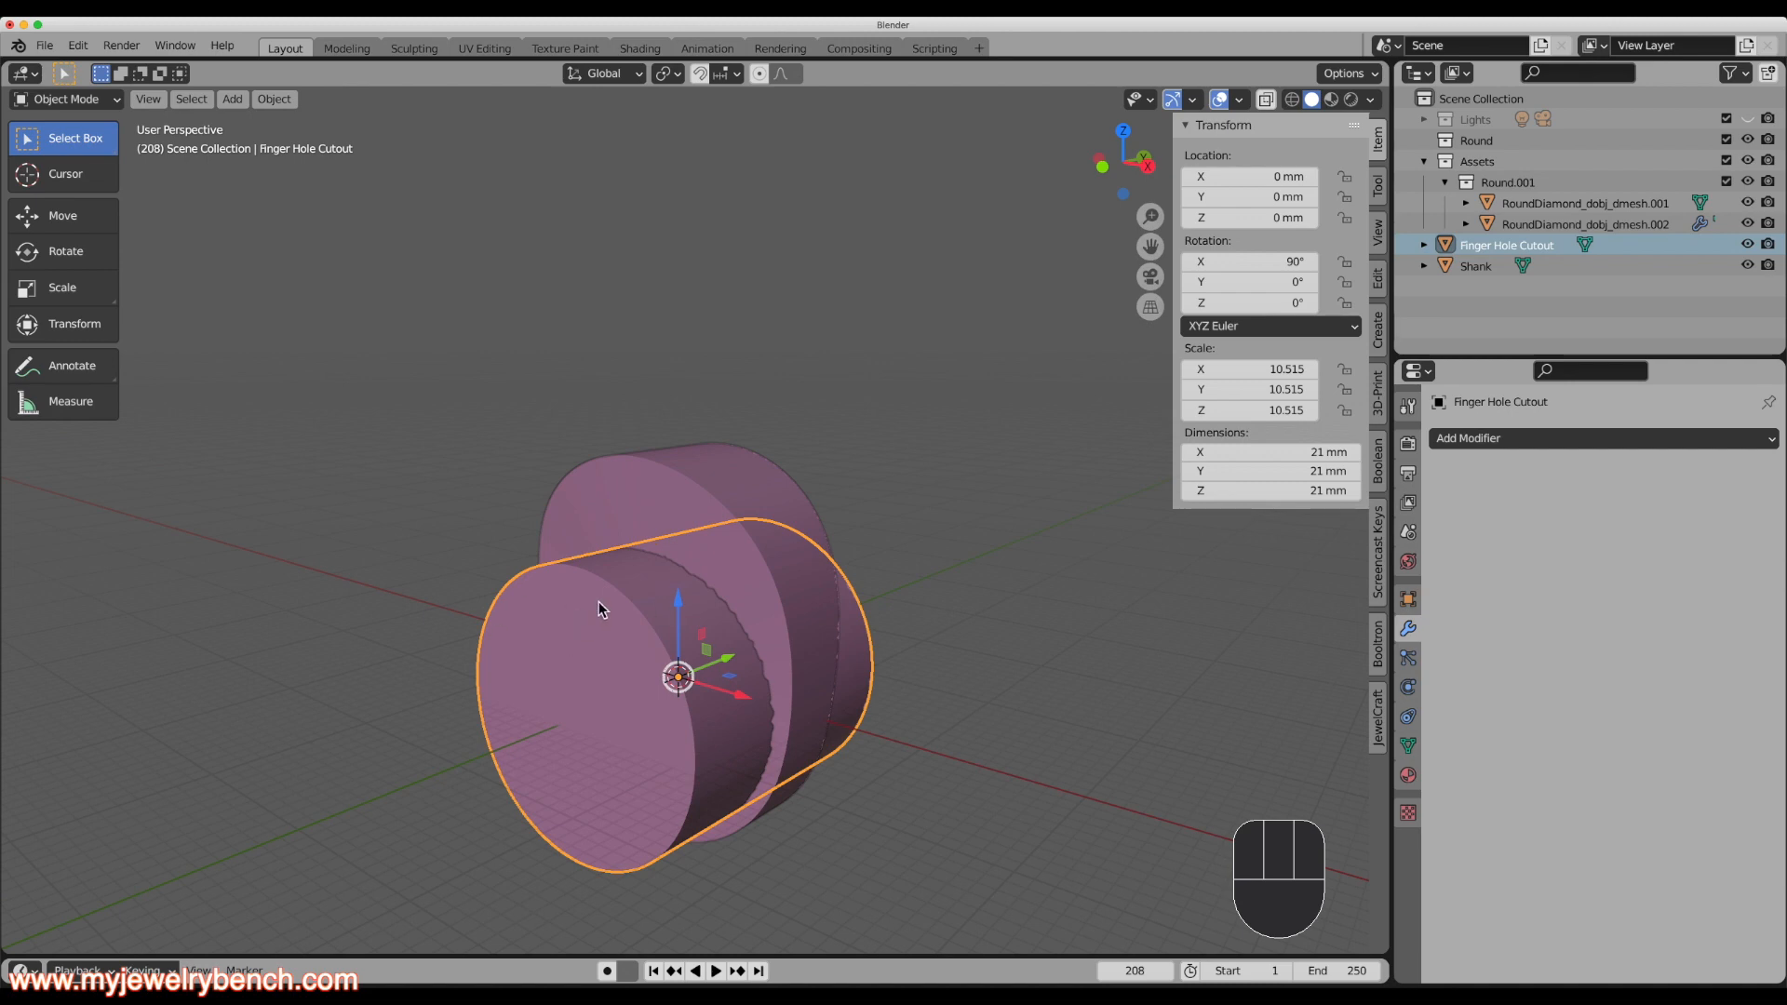
key("shift")
left_click(655, 493, "shift")
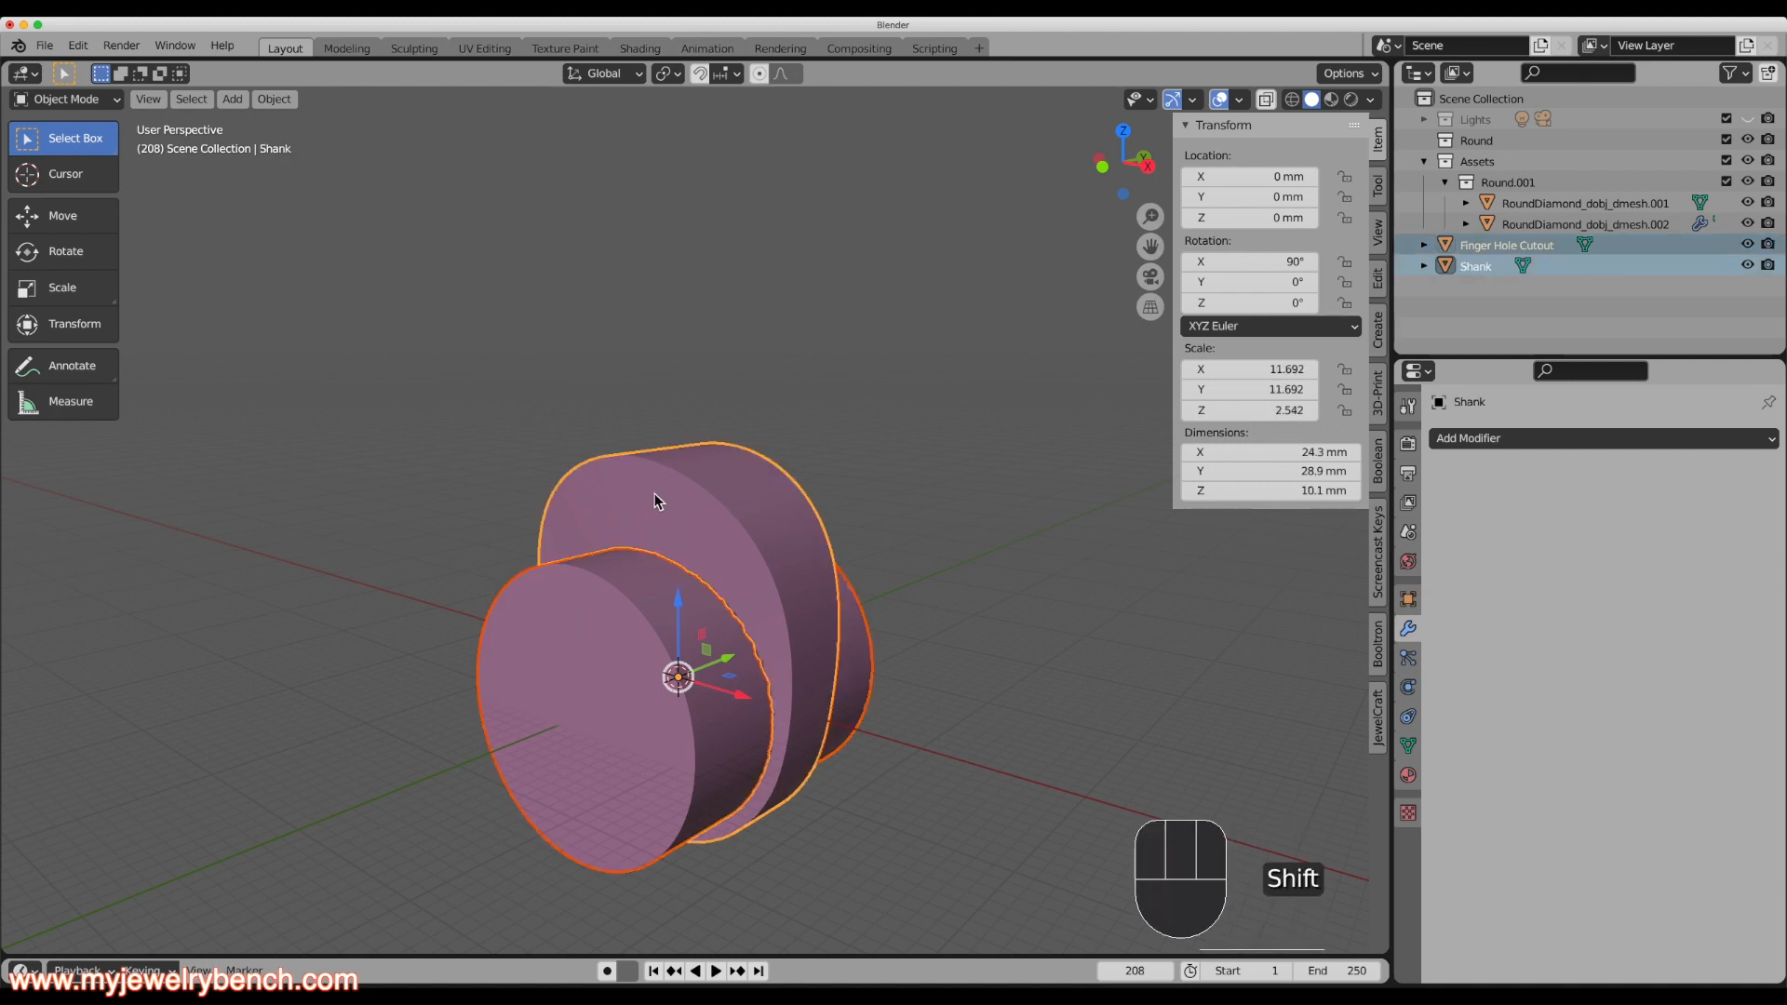
left_click(1382, 463)
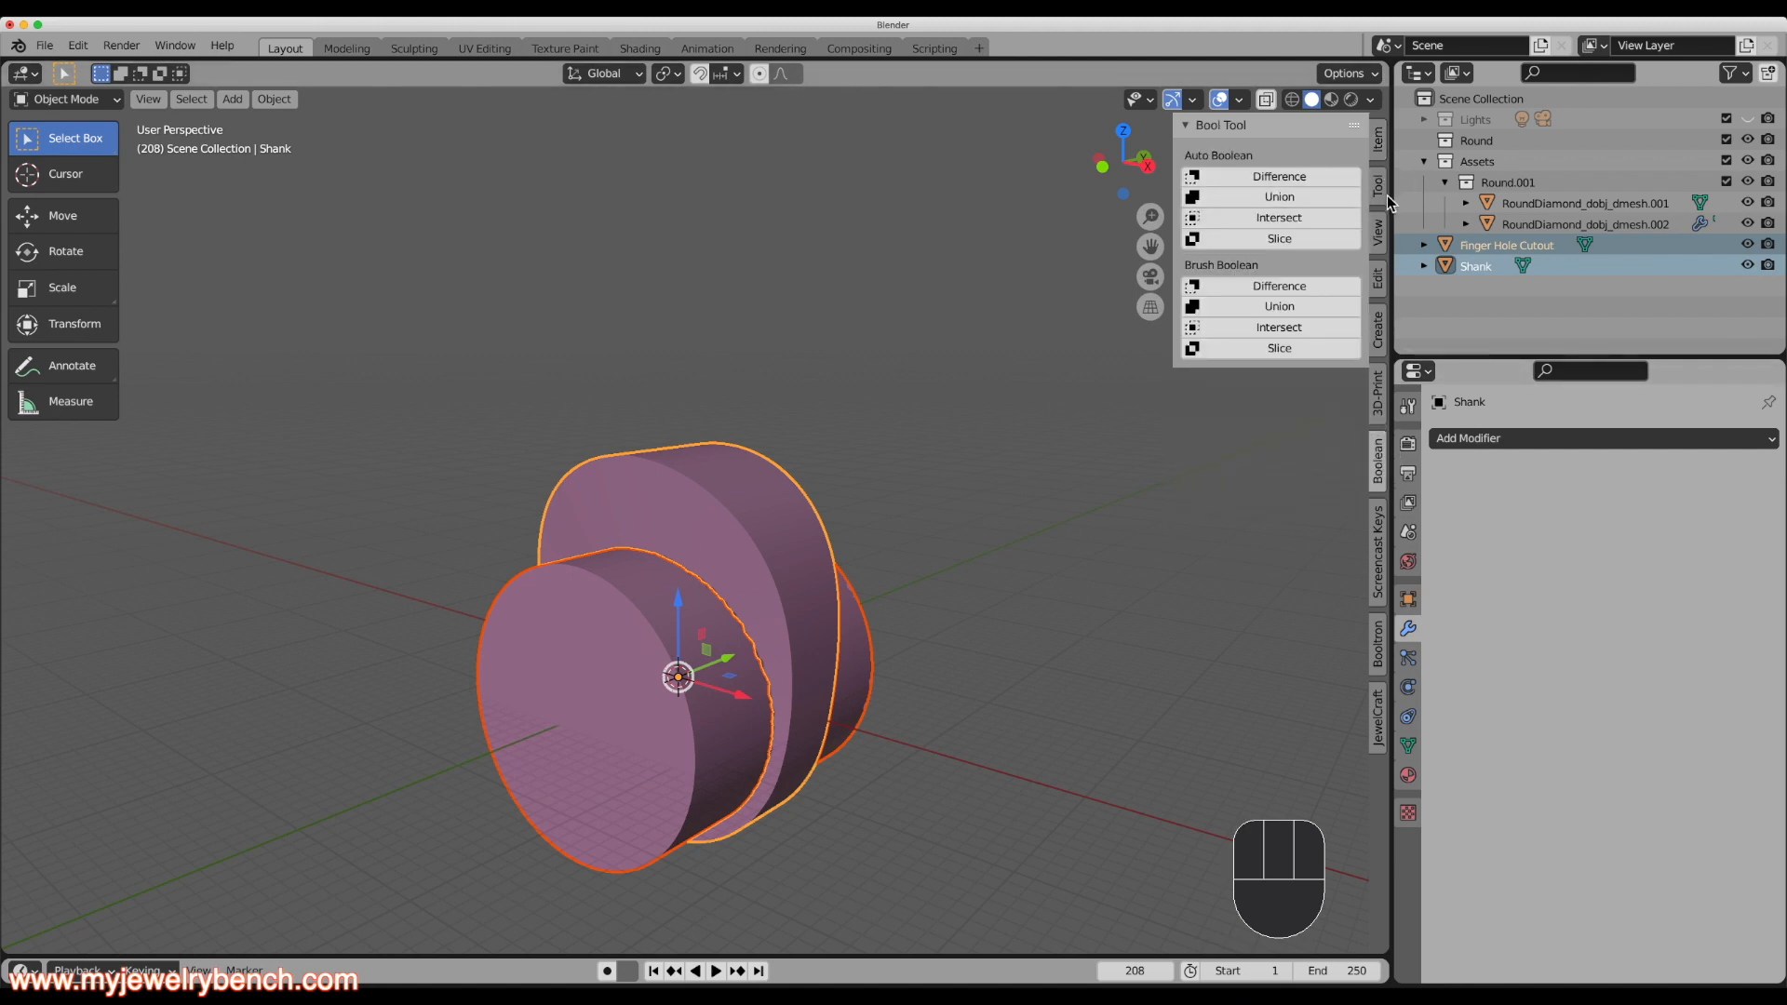
left_click(1380, 283)
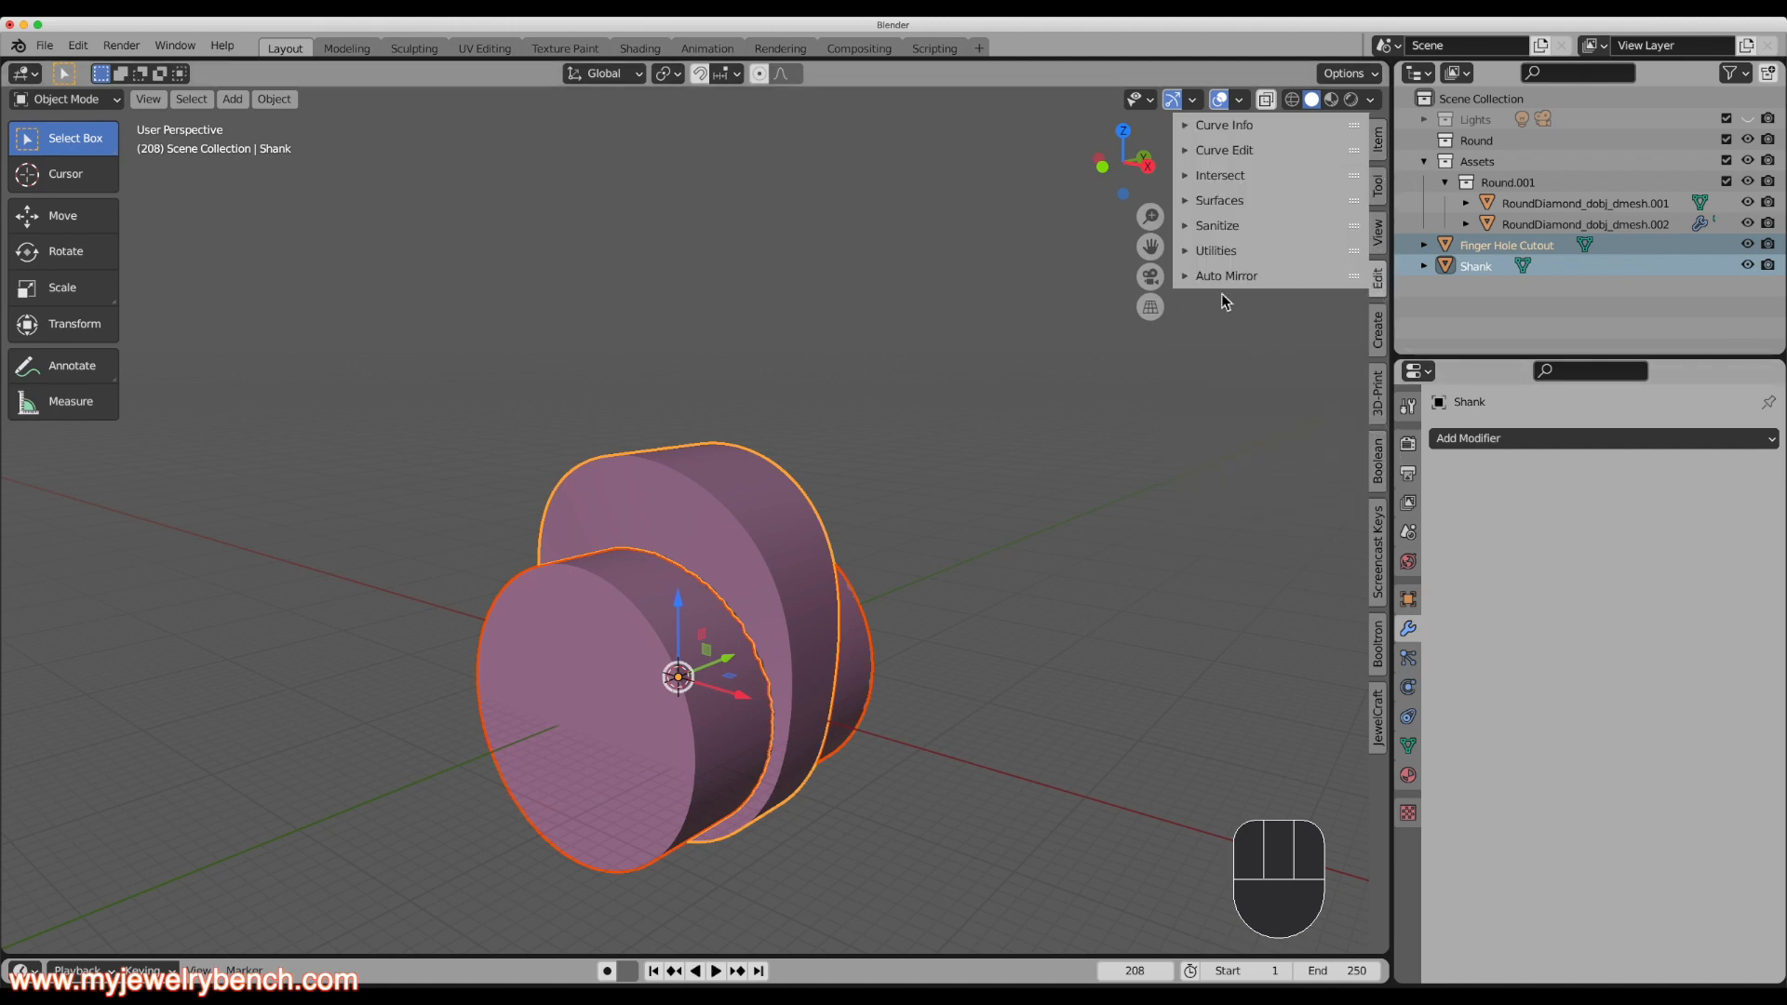
left_click(1378, 477)
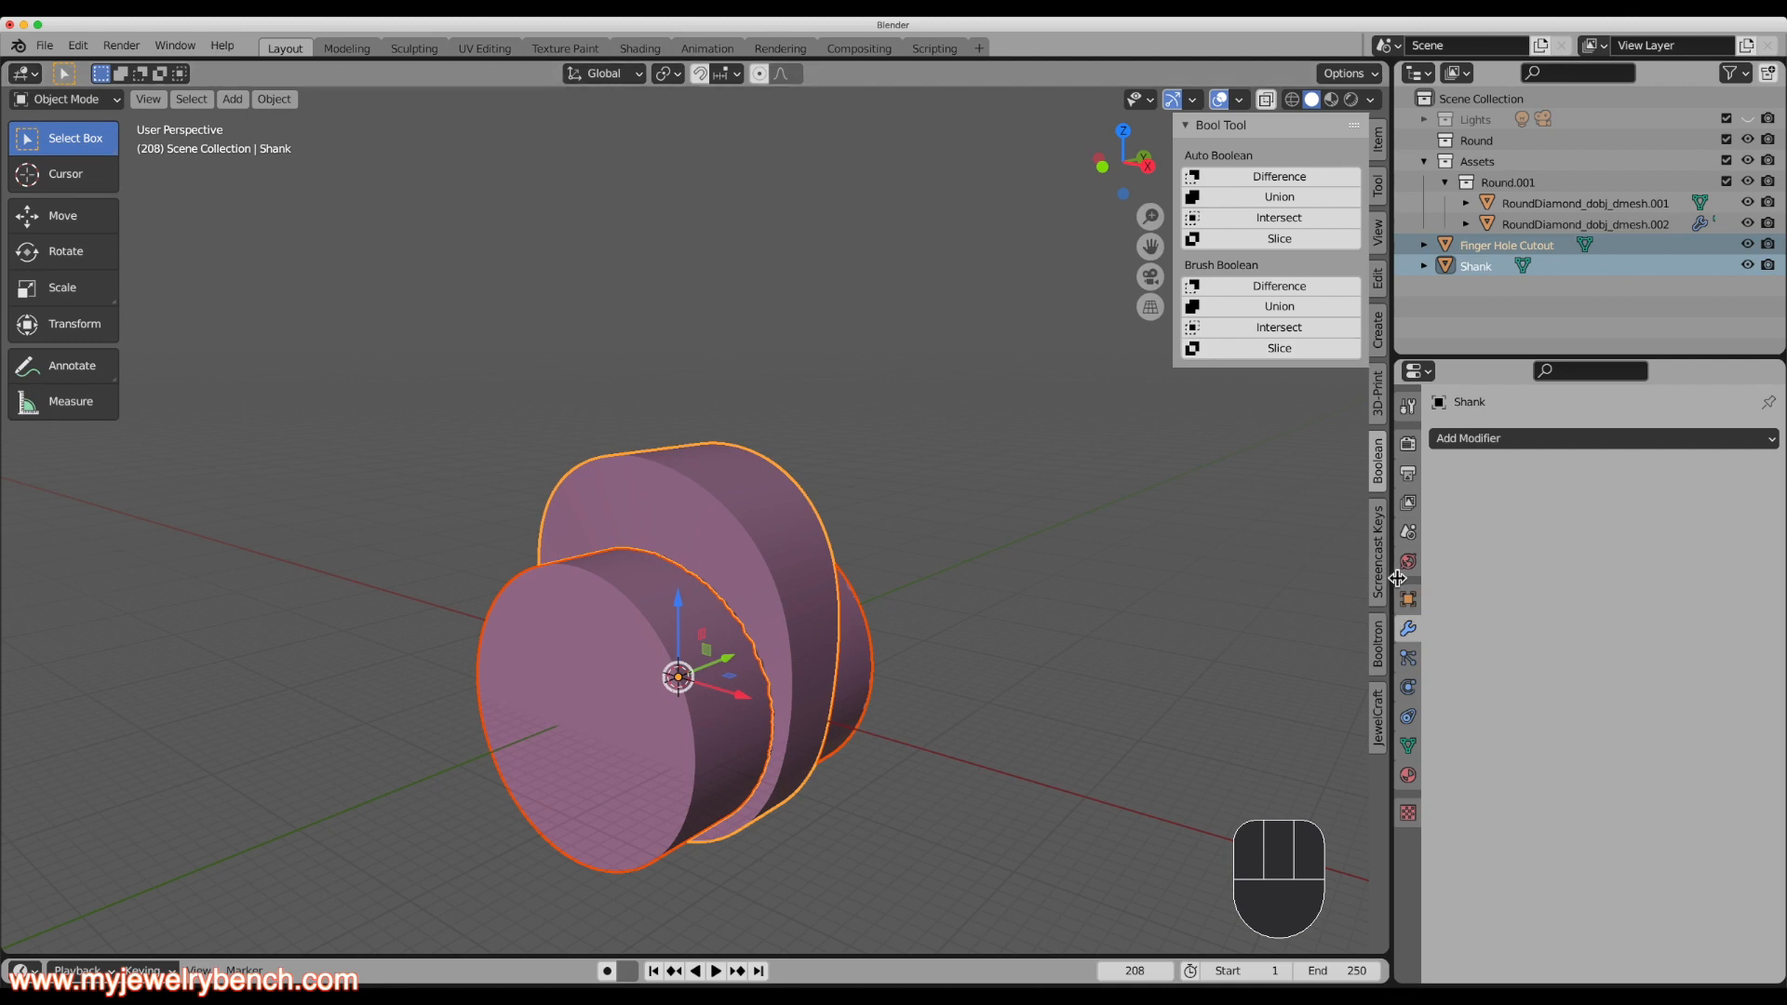
left_click(1280, 290)
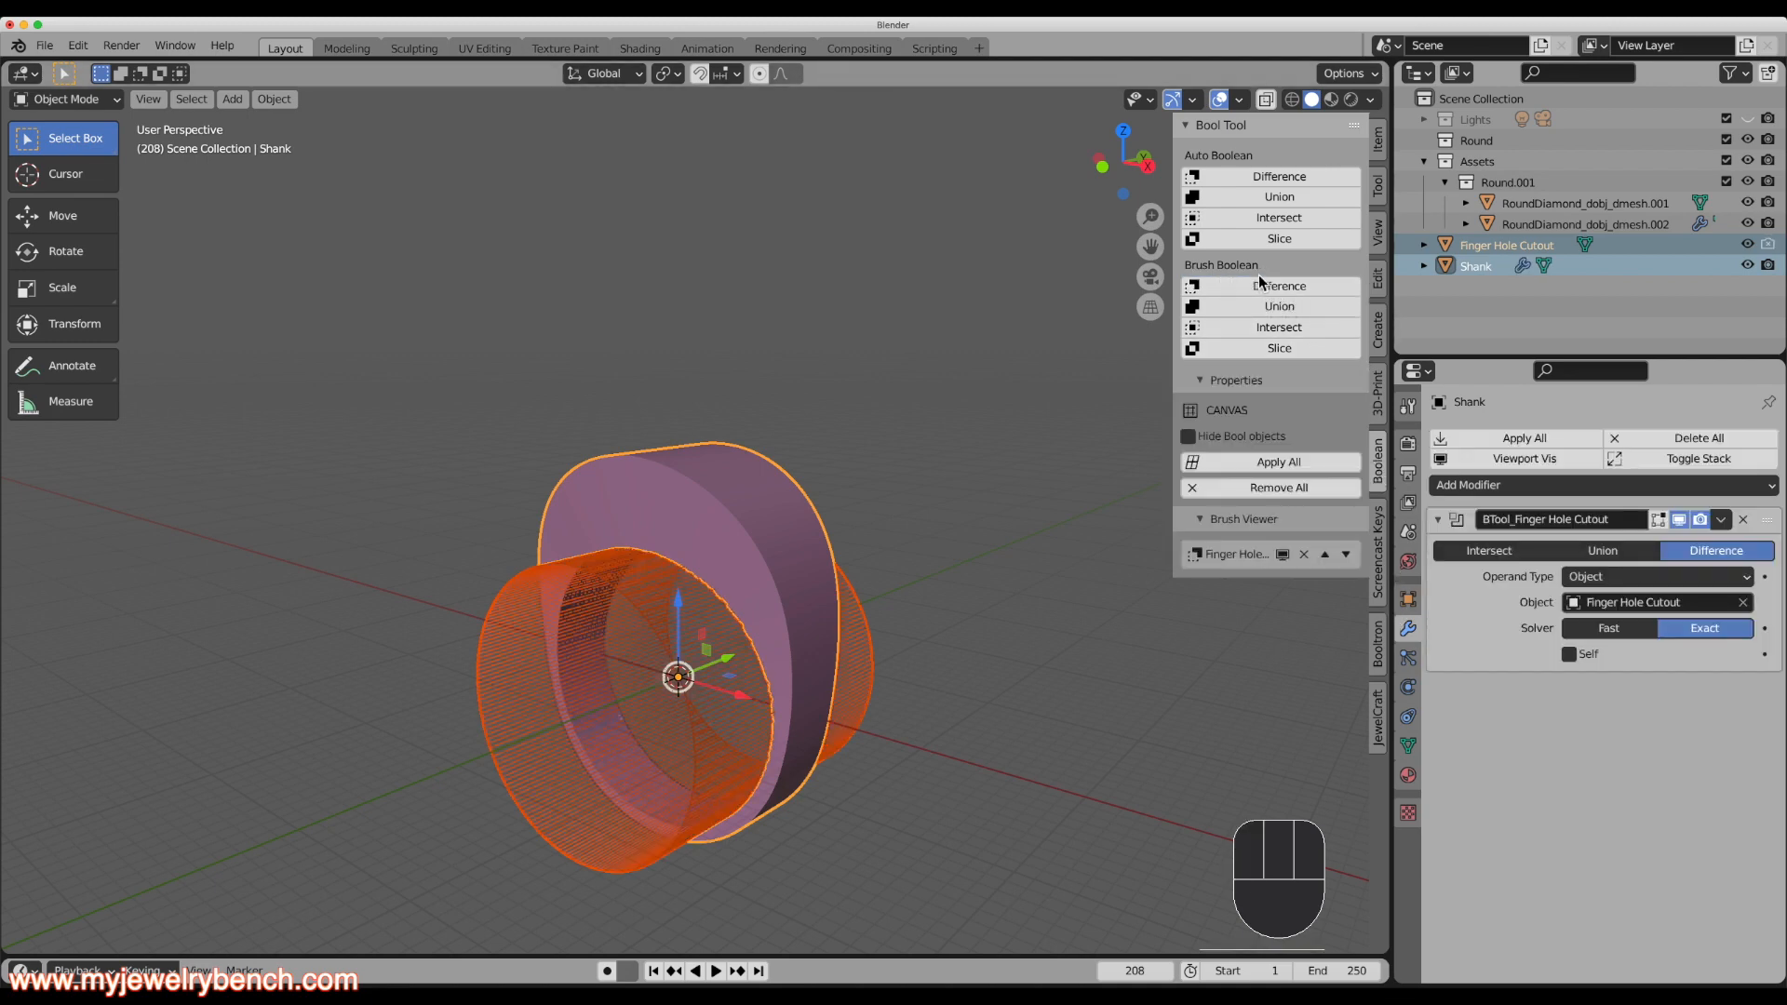
middle_click_drag(605, 666, 684, 659)
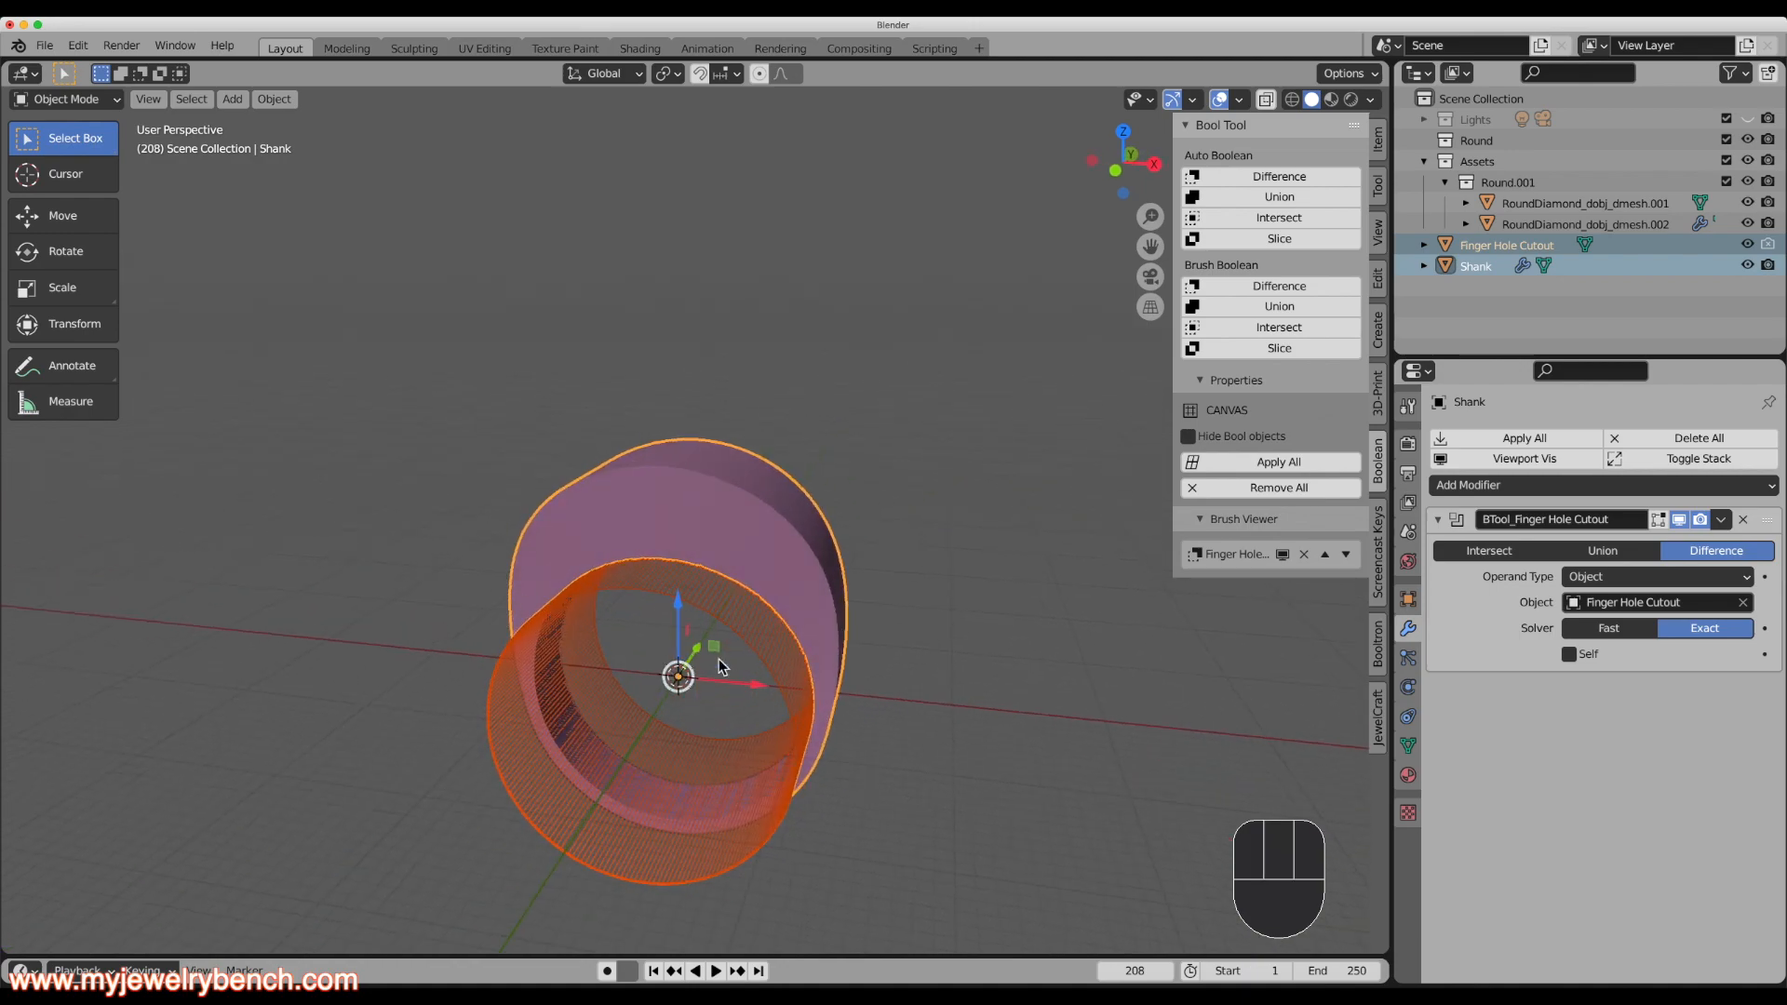
middle_click_drag(835, 698, 772, 661)
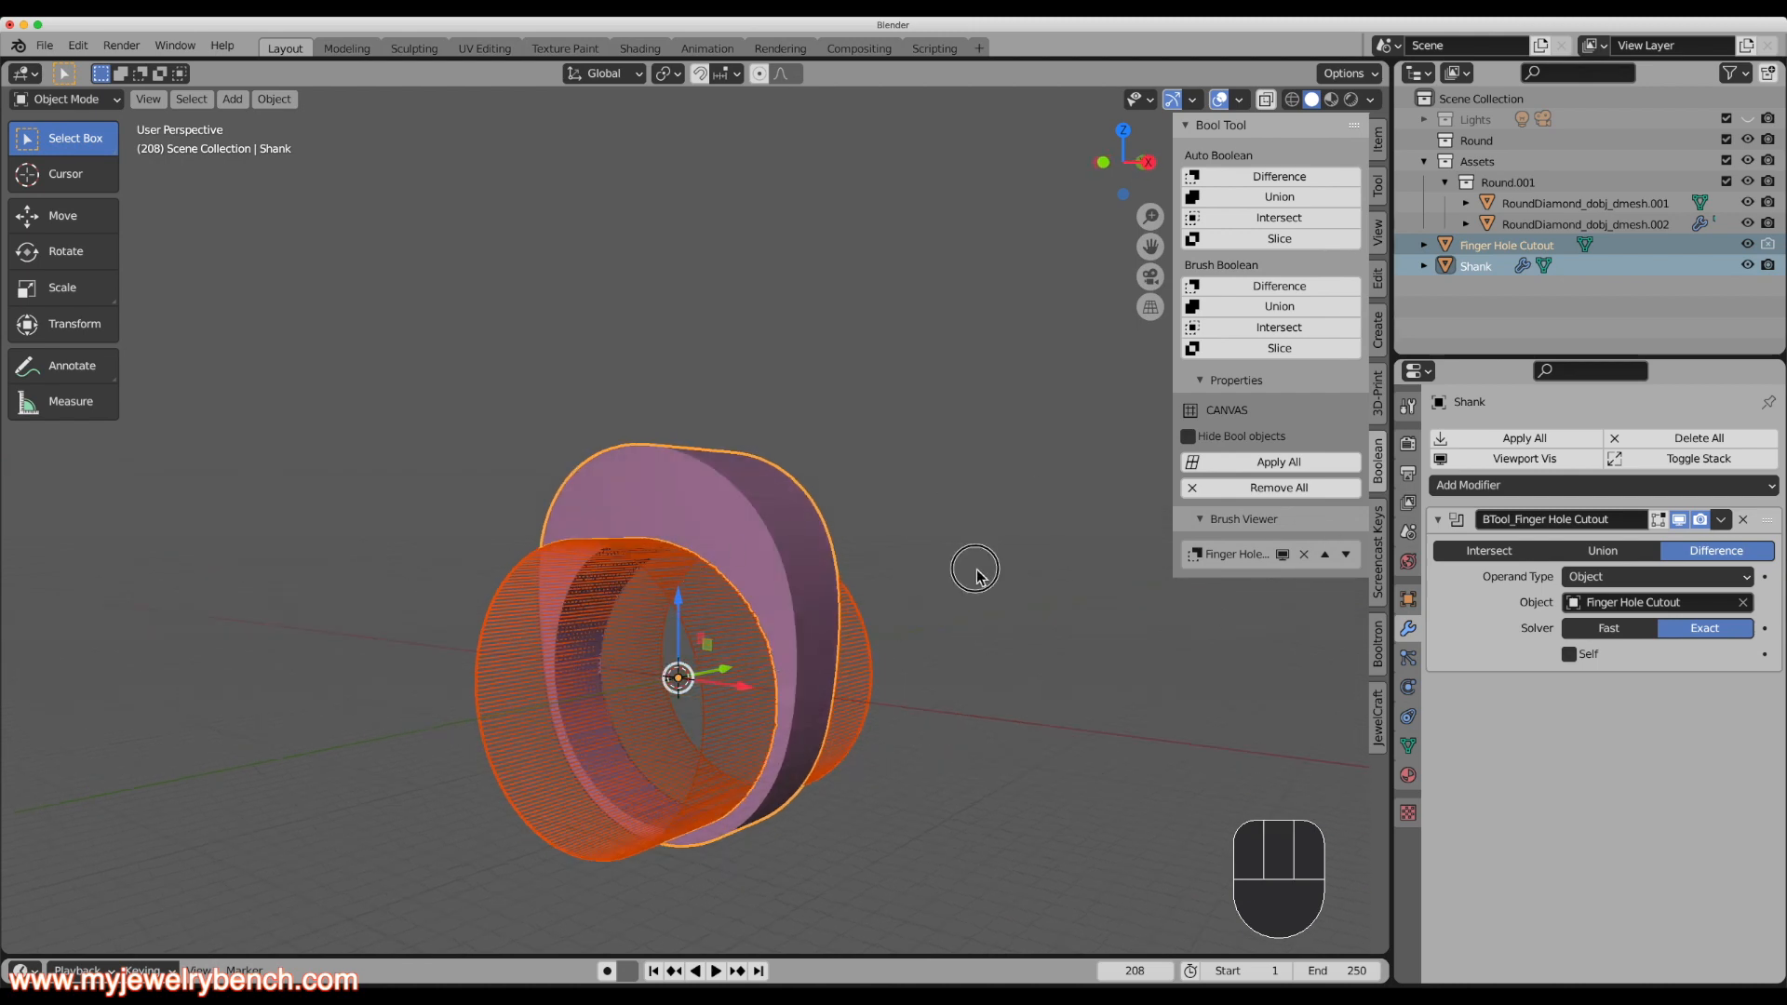
Select only the shank, check its underlying mesh in Edit Mode, and hide the Finger Hole Cutout in Object Mode.
left_click(974, 570)
left_click(723, 536)
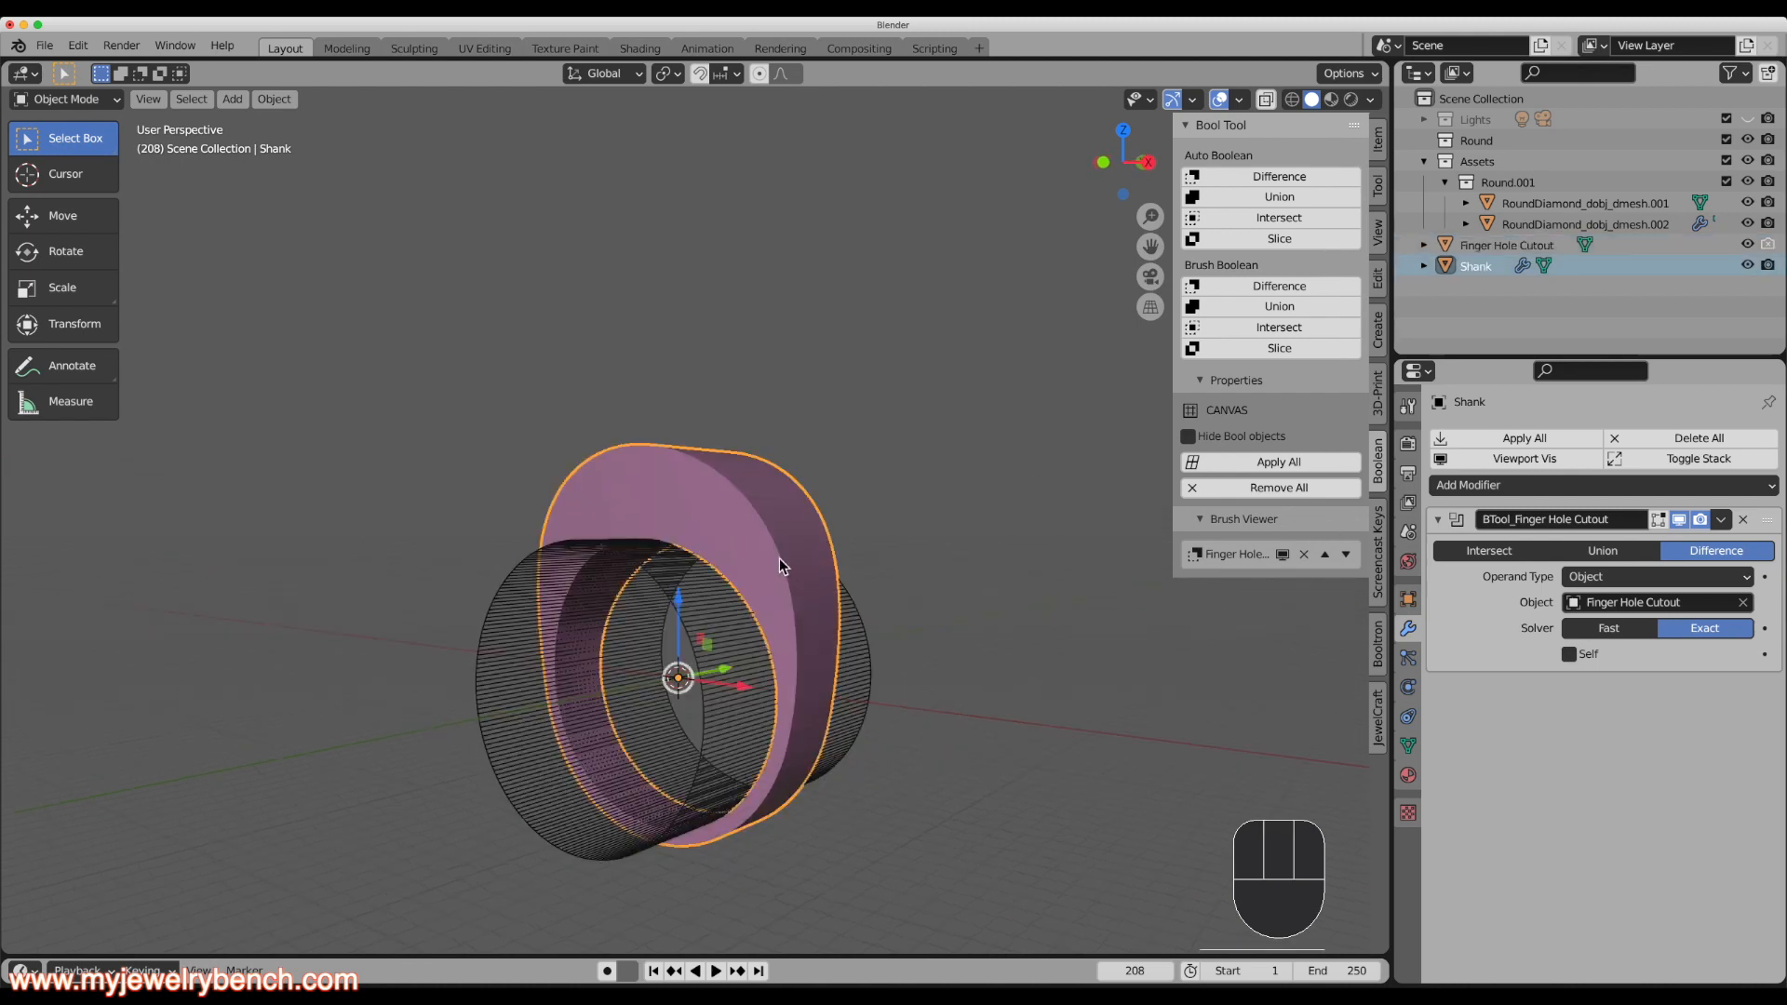
key("Tab")
key("Tab")
key("Tab")
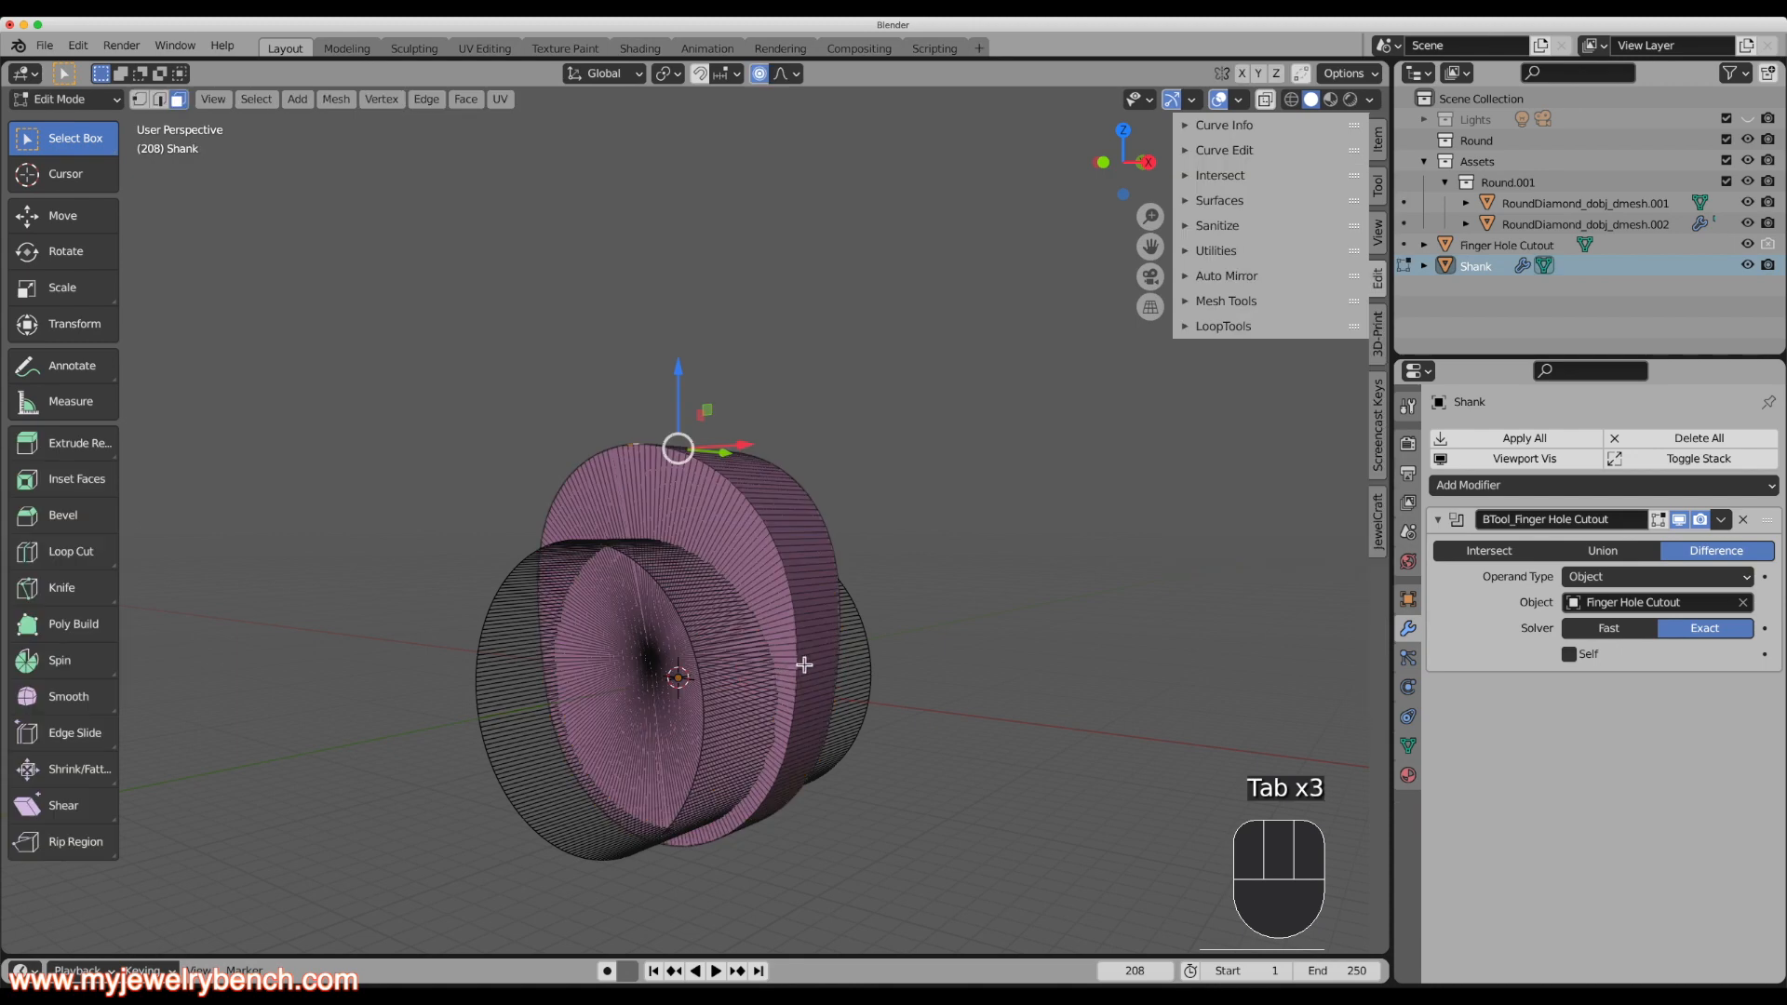
key("Tab")
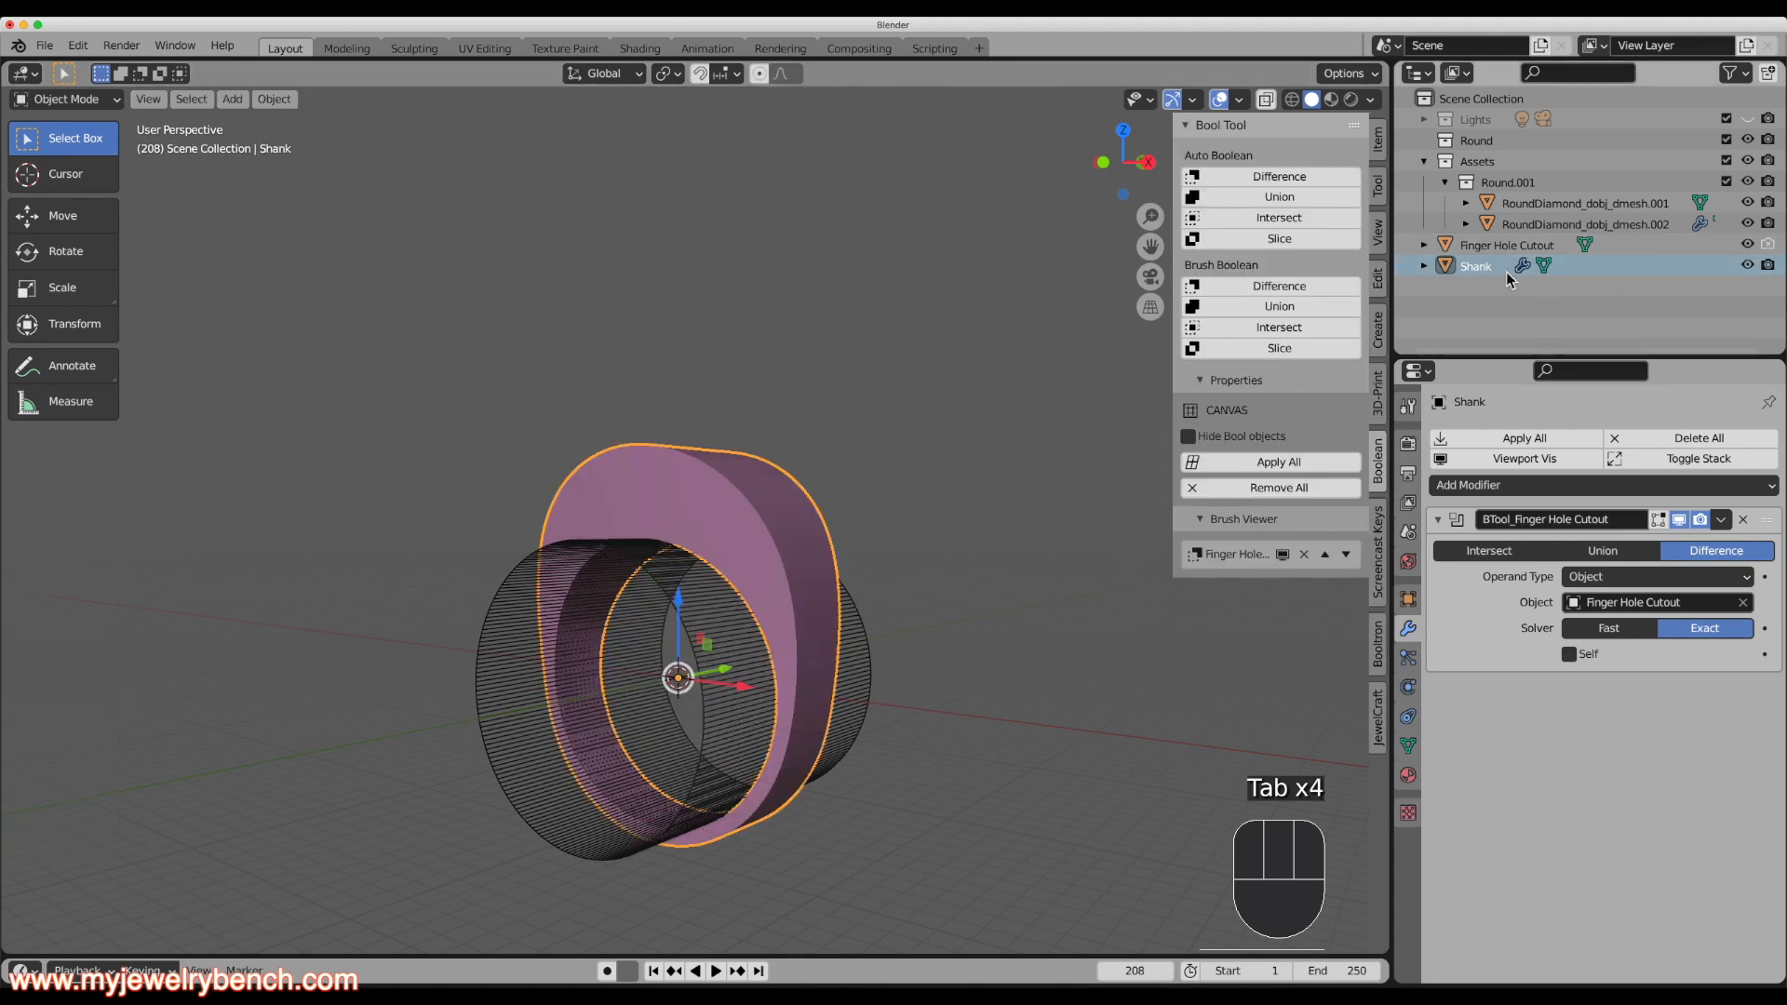
left_click(1750, 245)
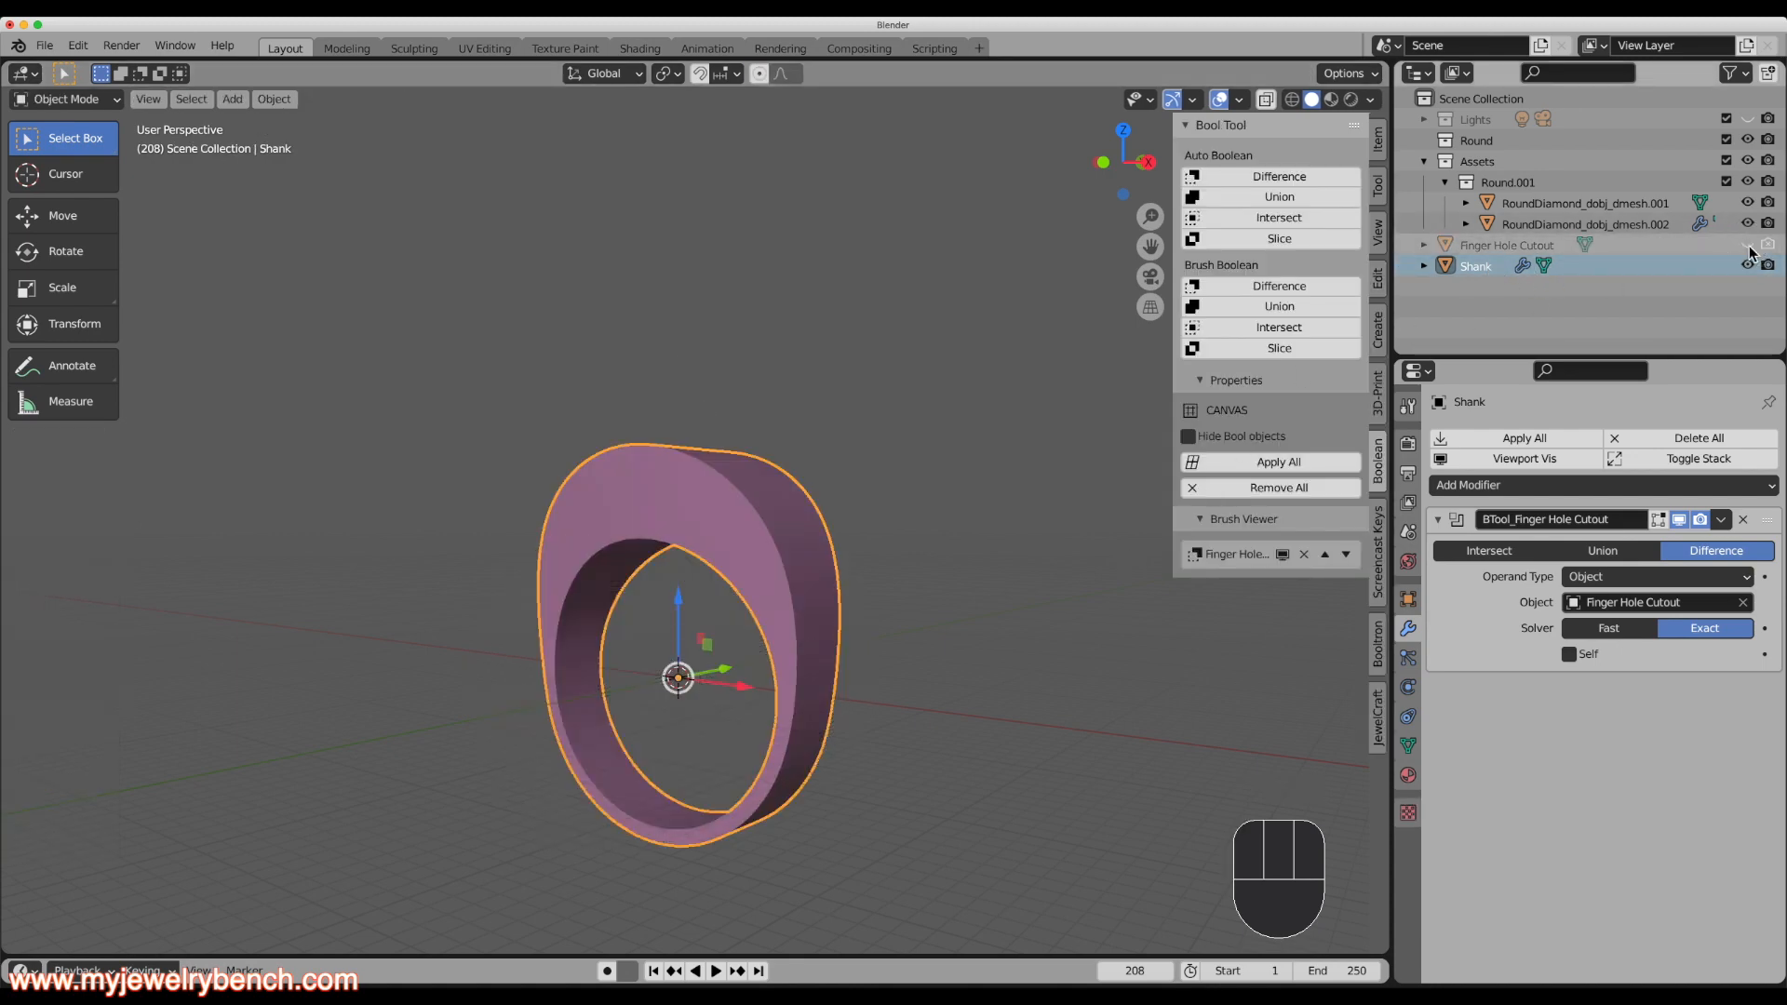
mouse_move(586, 758)
middle_mouse_down()
mouse_move(734, 791)
mouse_move(800, 745)
middle_mouse_up()
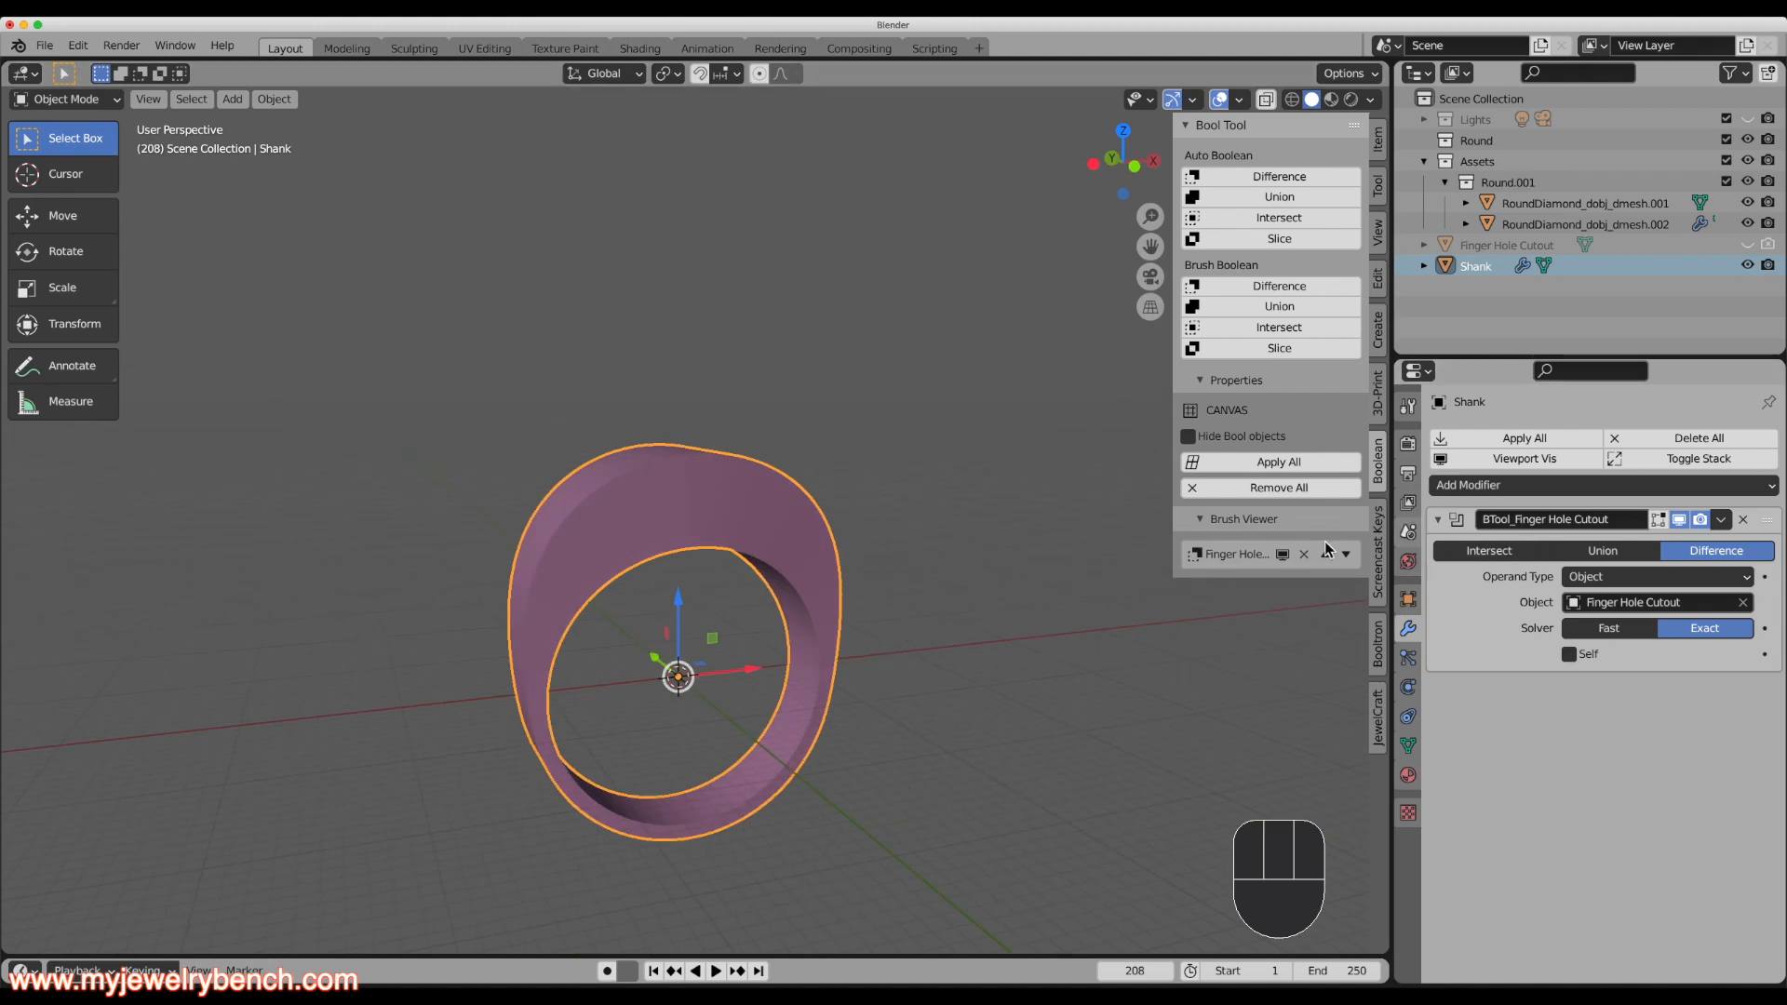
Toggle the Finger Hole Cutout brush's effect on the shank off and on, showing the cutter only for this comparison.
left_click(1245, 556)
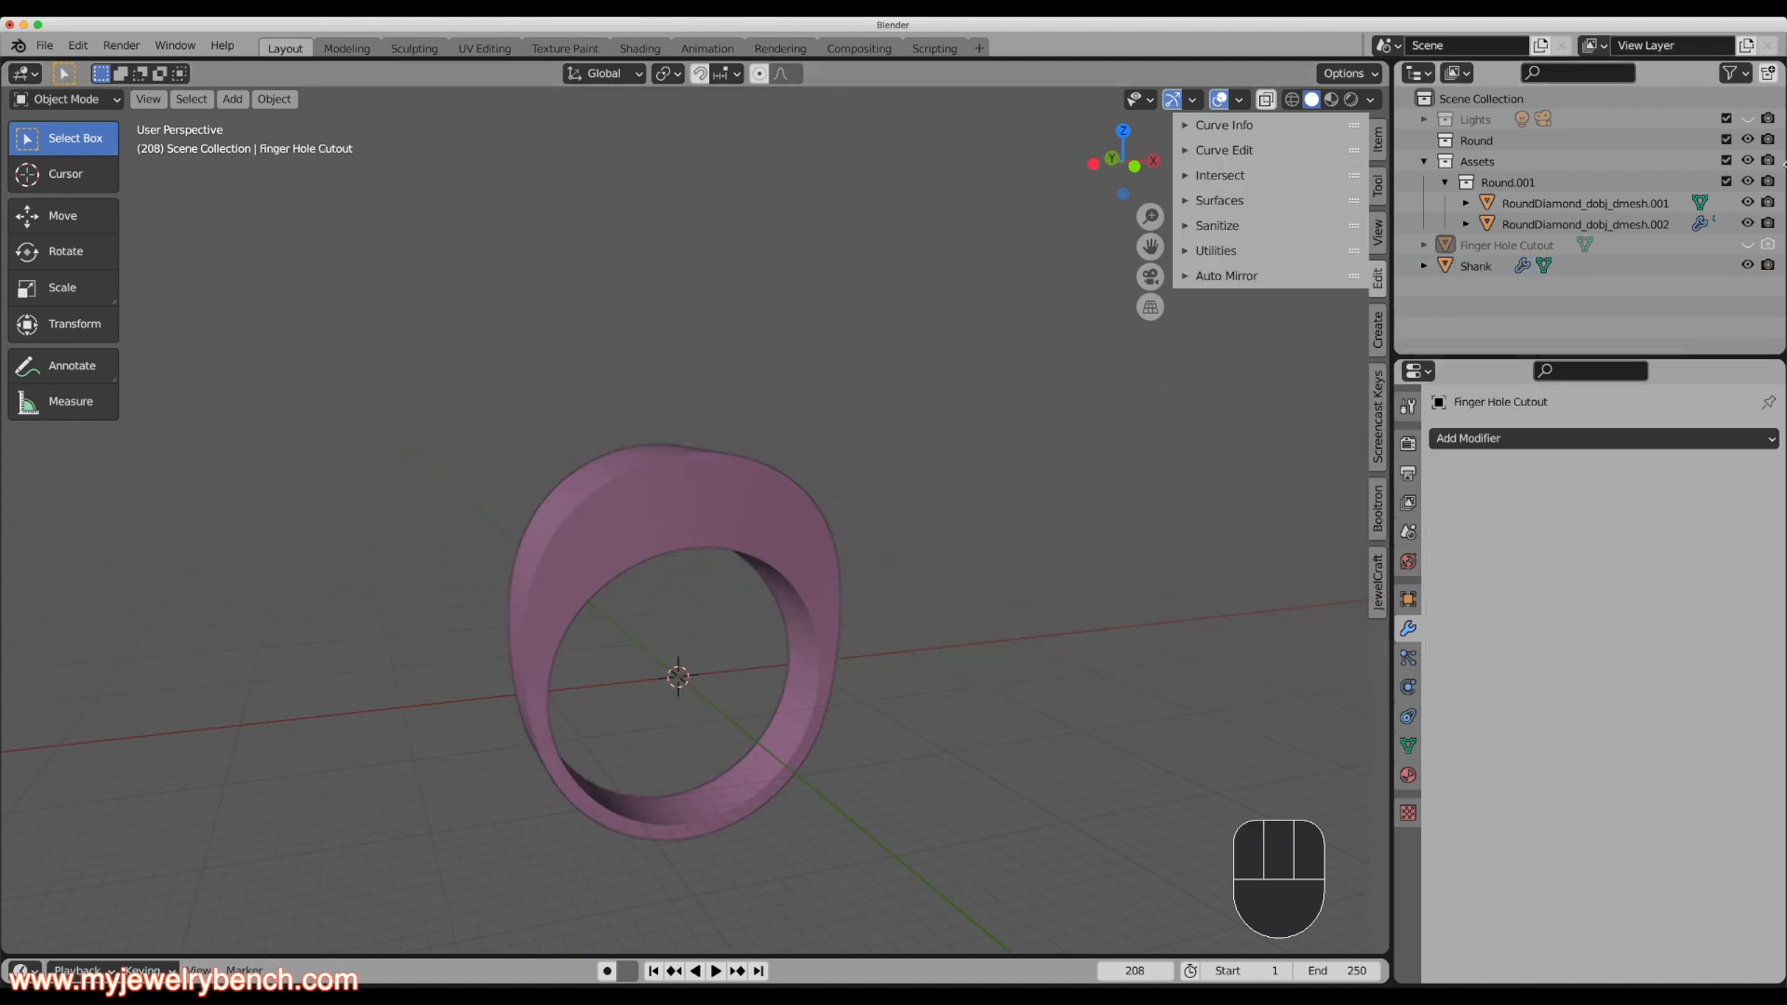
left_click(1751, 247)
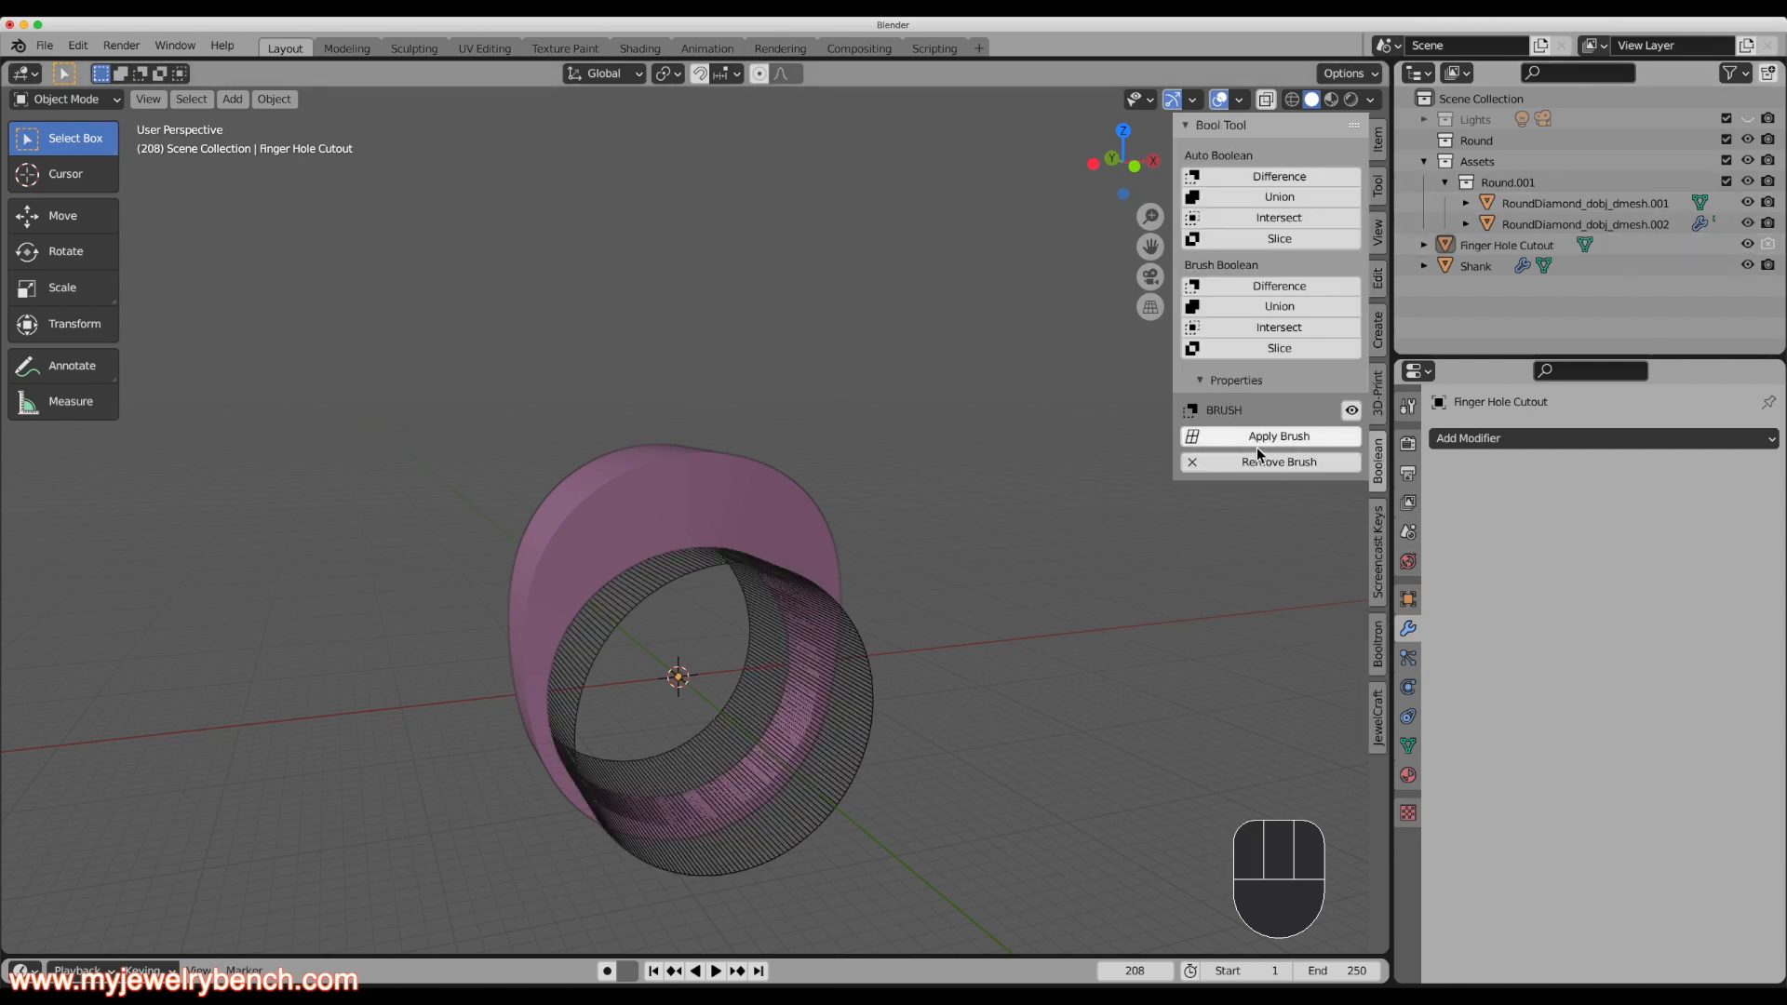
left_click(1351, 412)
left_click(1351, 411)
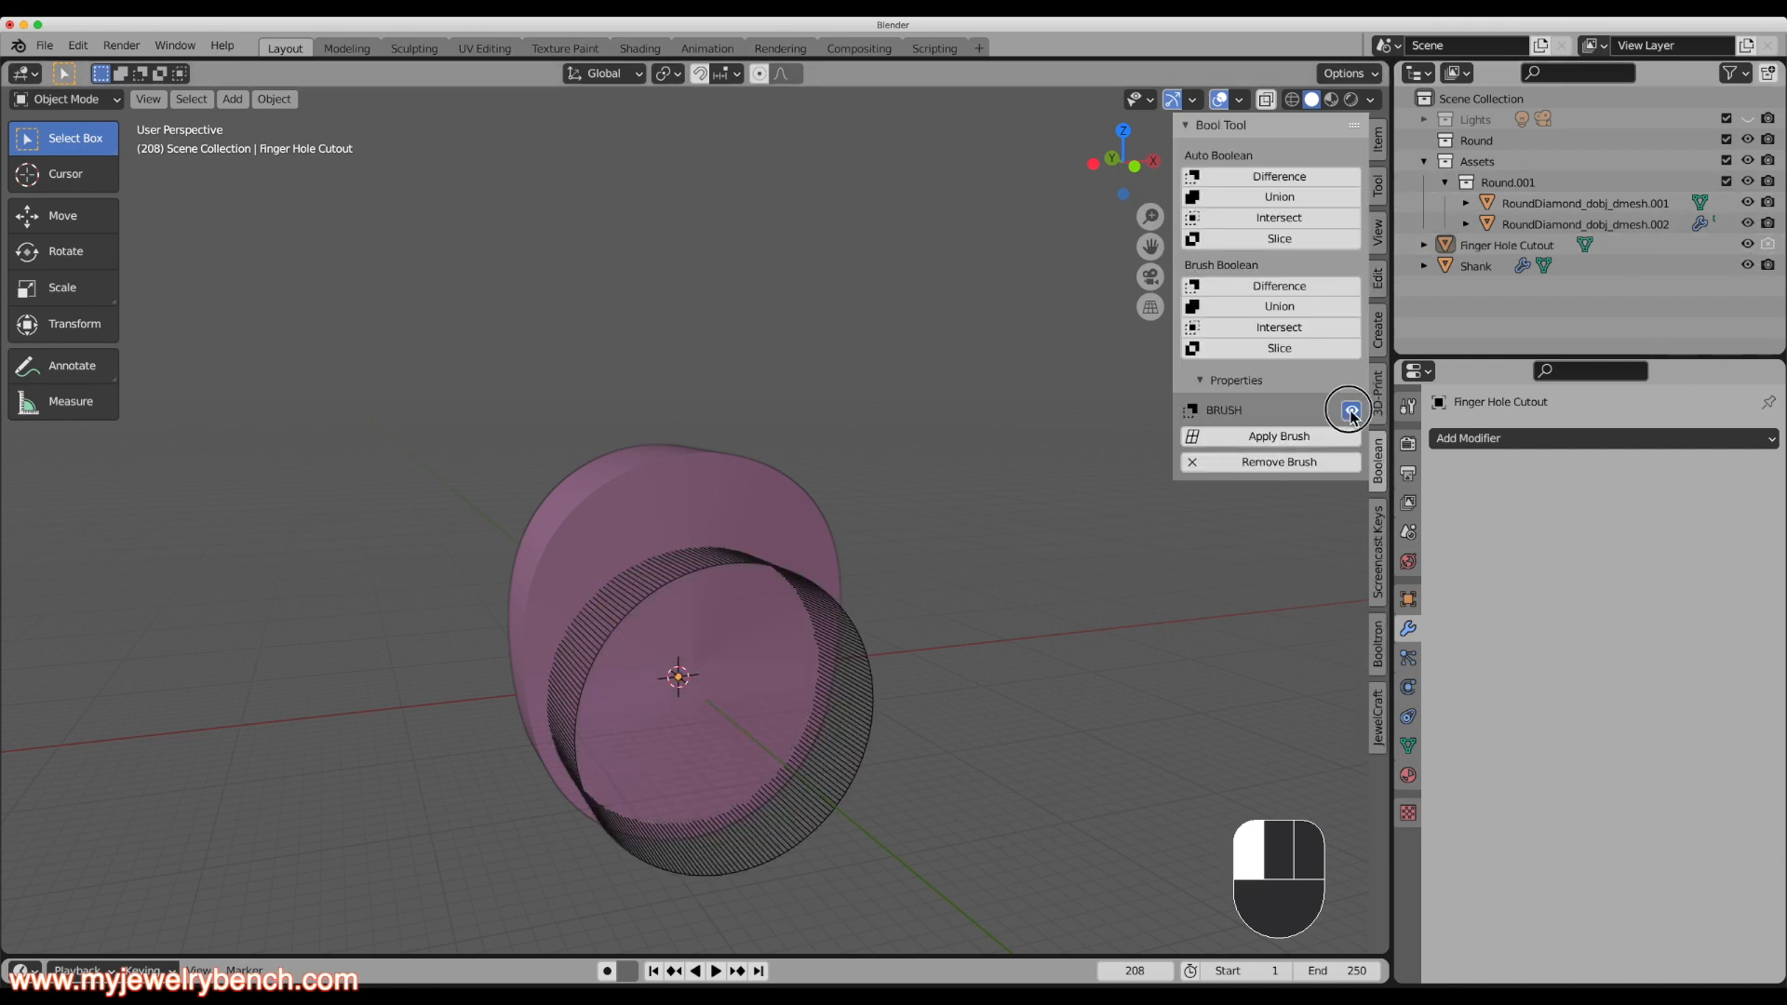
left_click(1351, 411)
left_click(1351, 412)
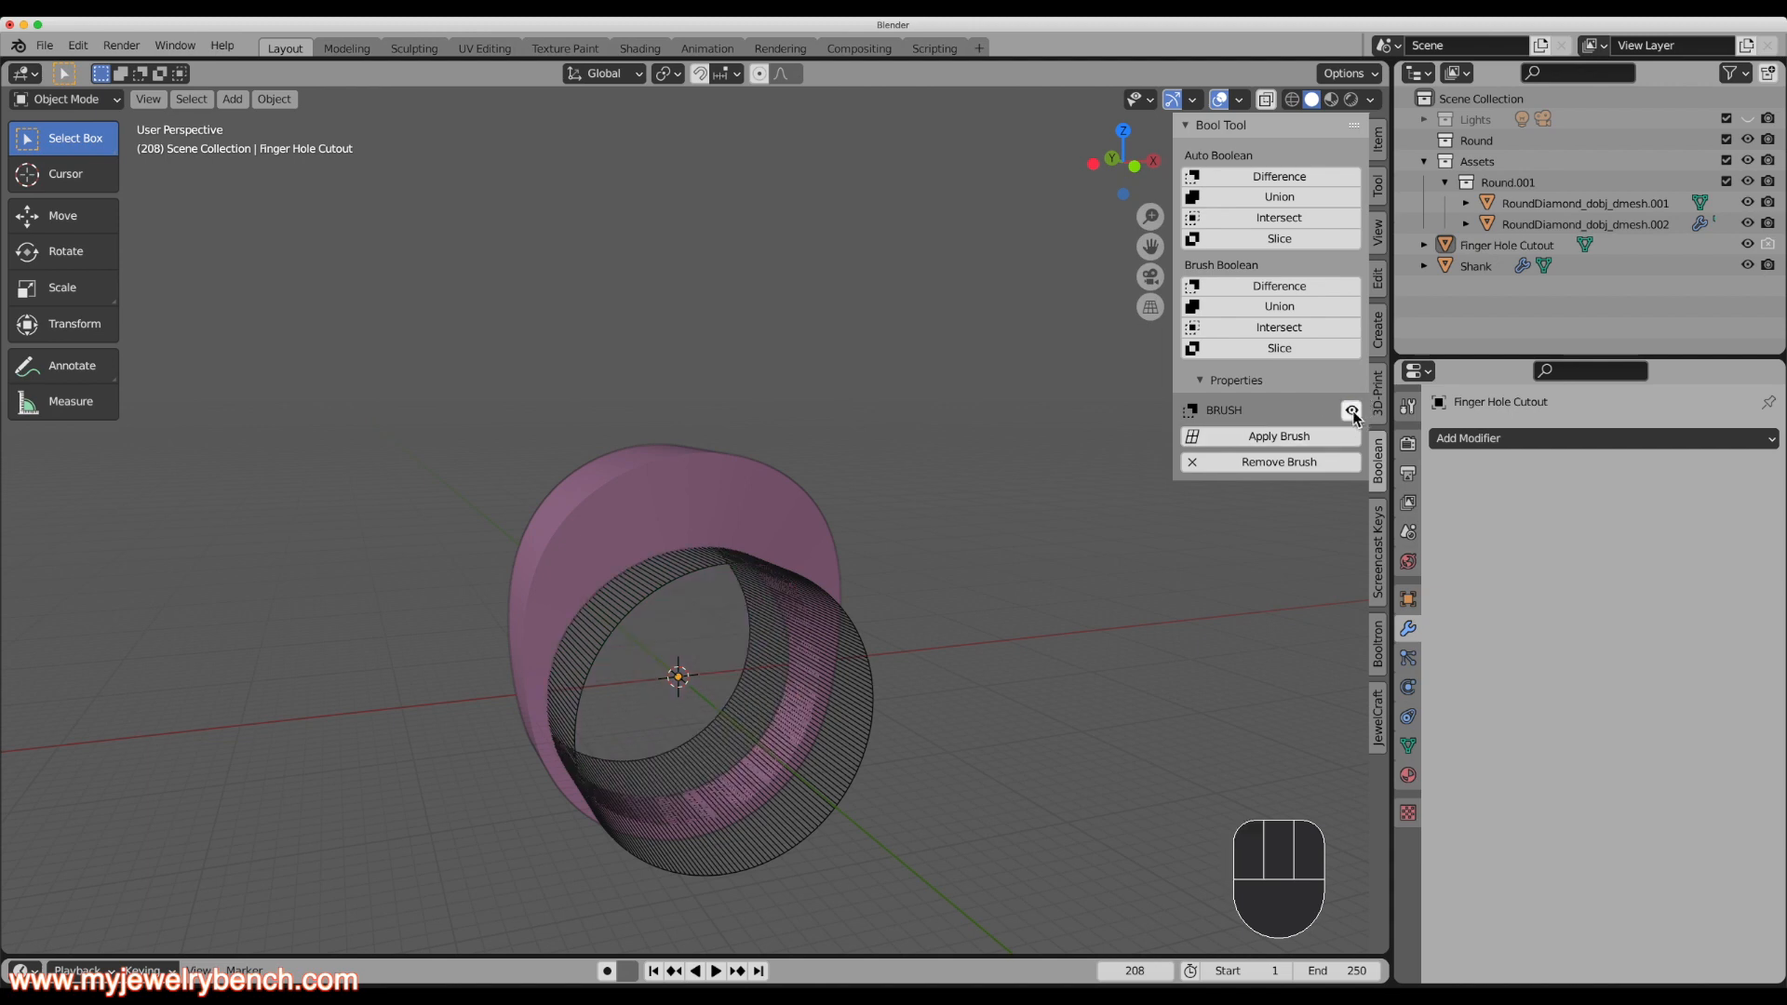
middle_click_drag(968, 507, 759, 540)
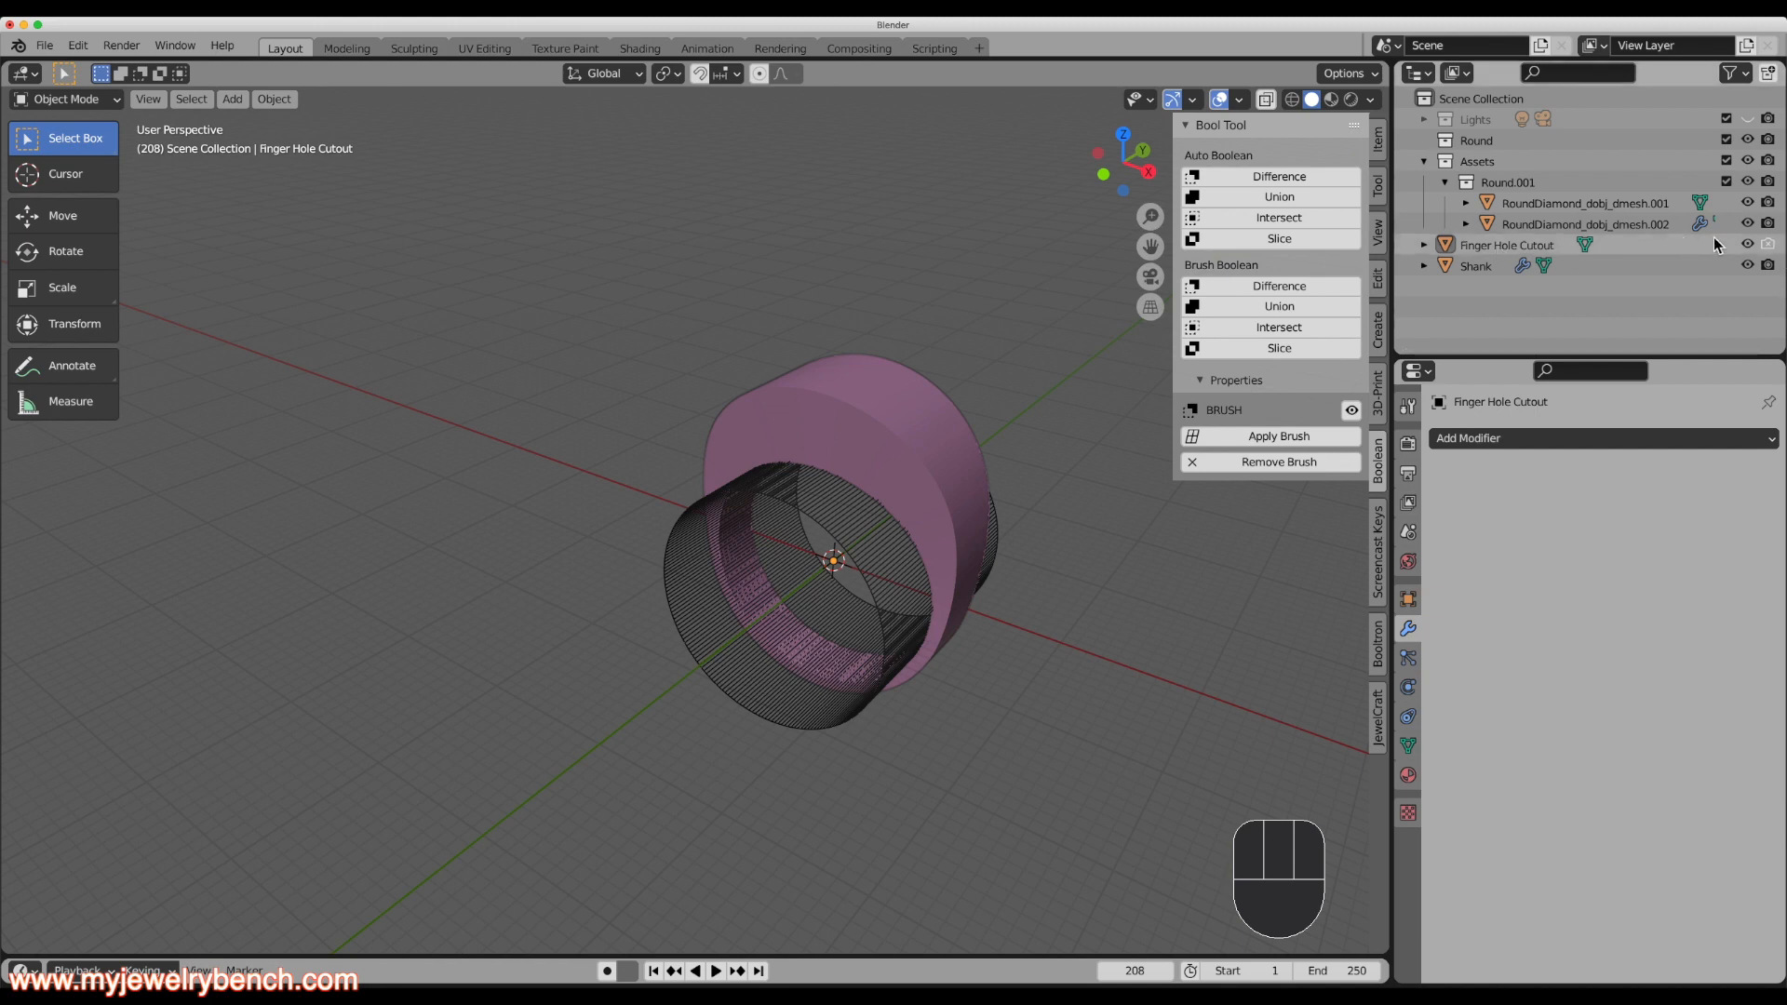
left_click(1749, 246)
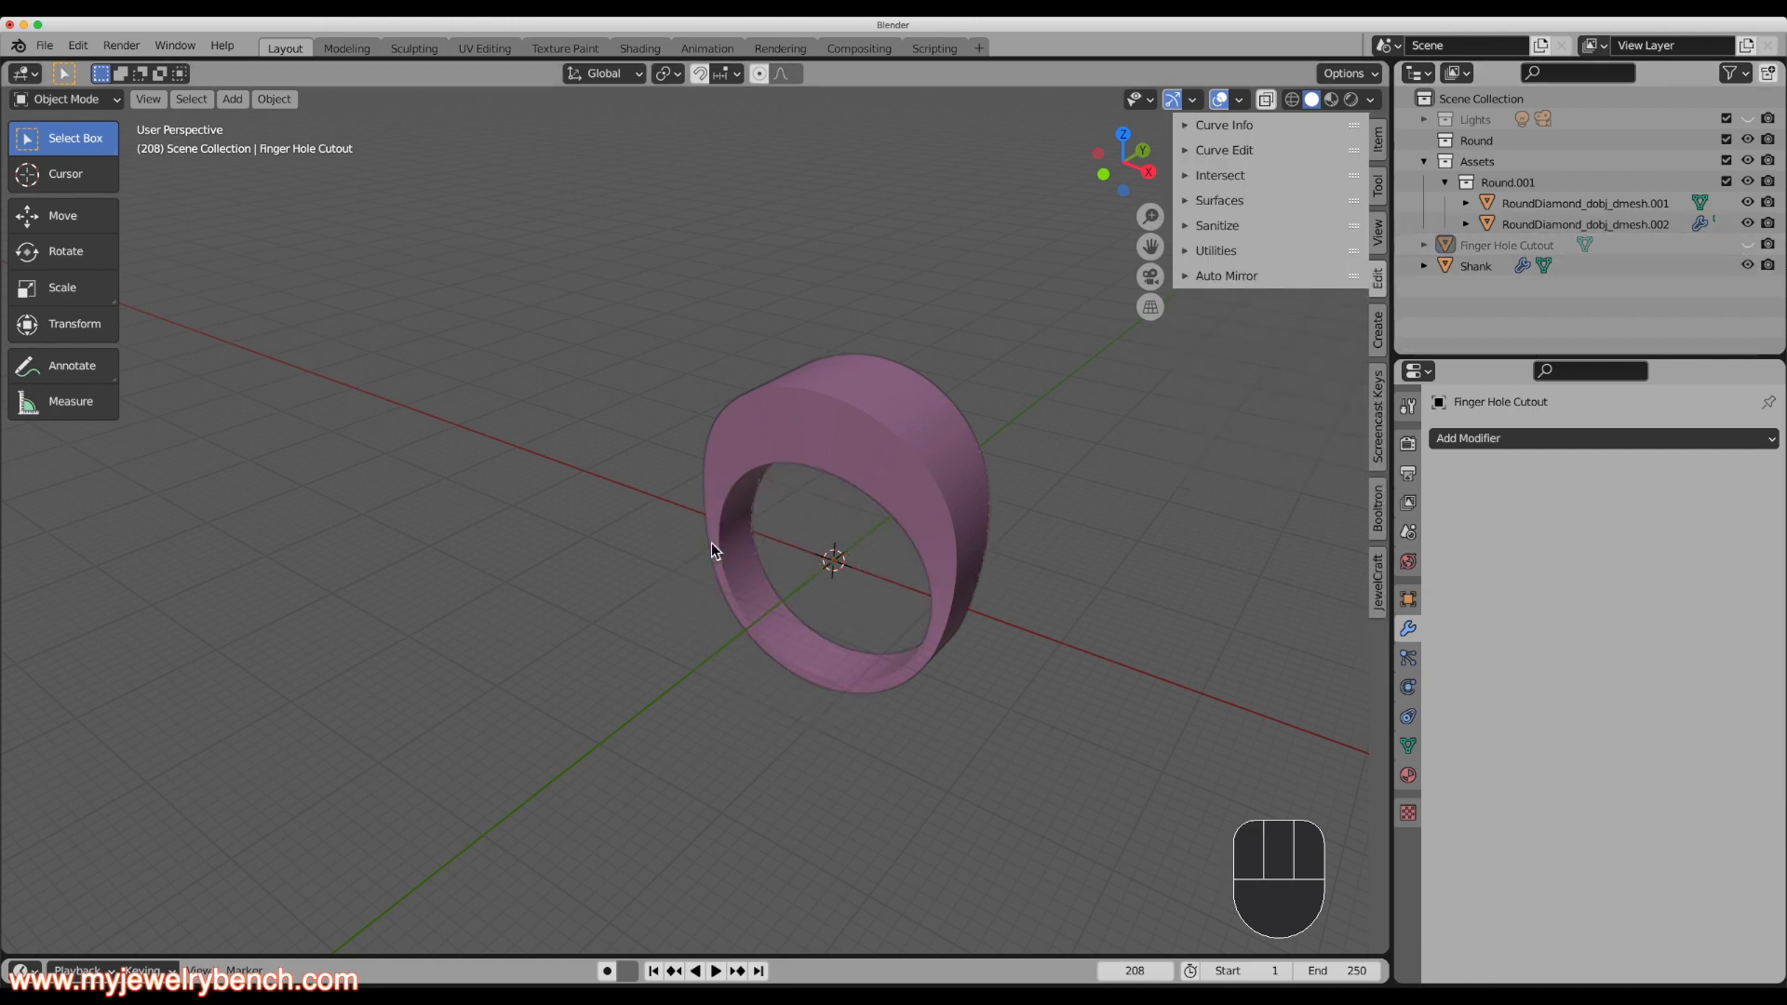
Turn on X-ray in the front view and examine how the three diamonds sit inside the upper part of the shank.
scroll(711, 543, "down", 1)
scroll(901, 523, "up", 2)
middle_click_drag(968, 500, 654, 612)
key("grave")
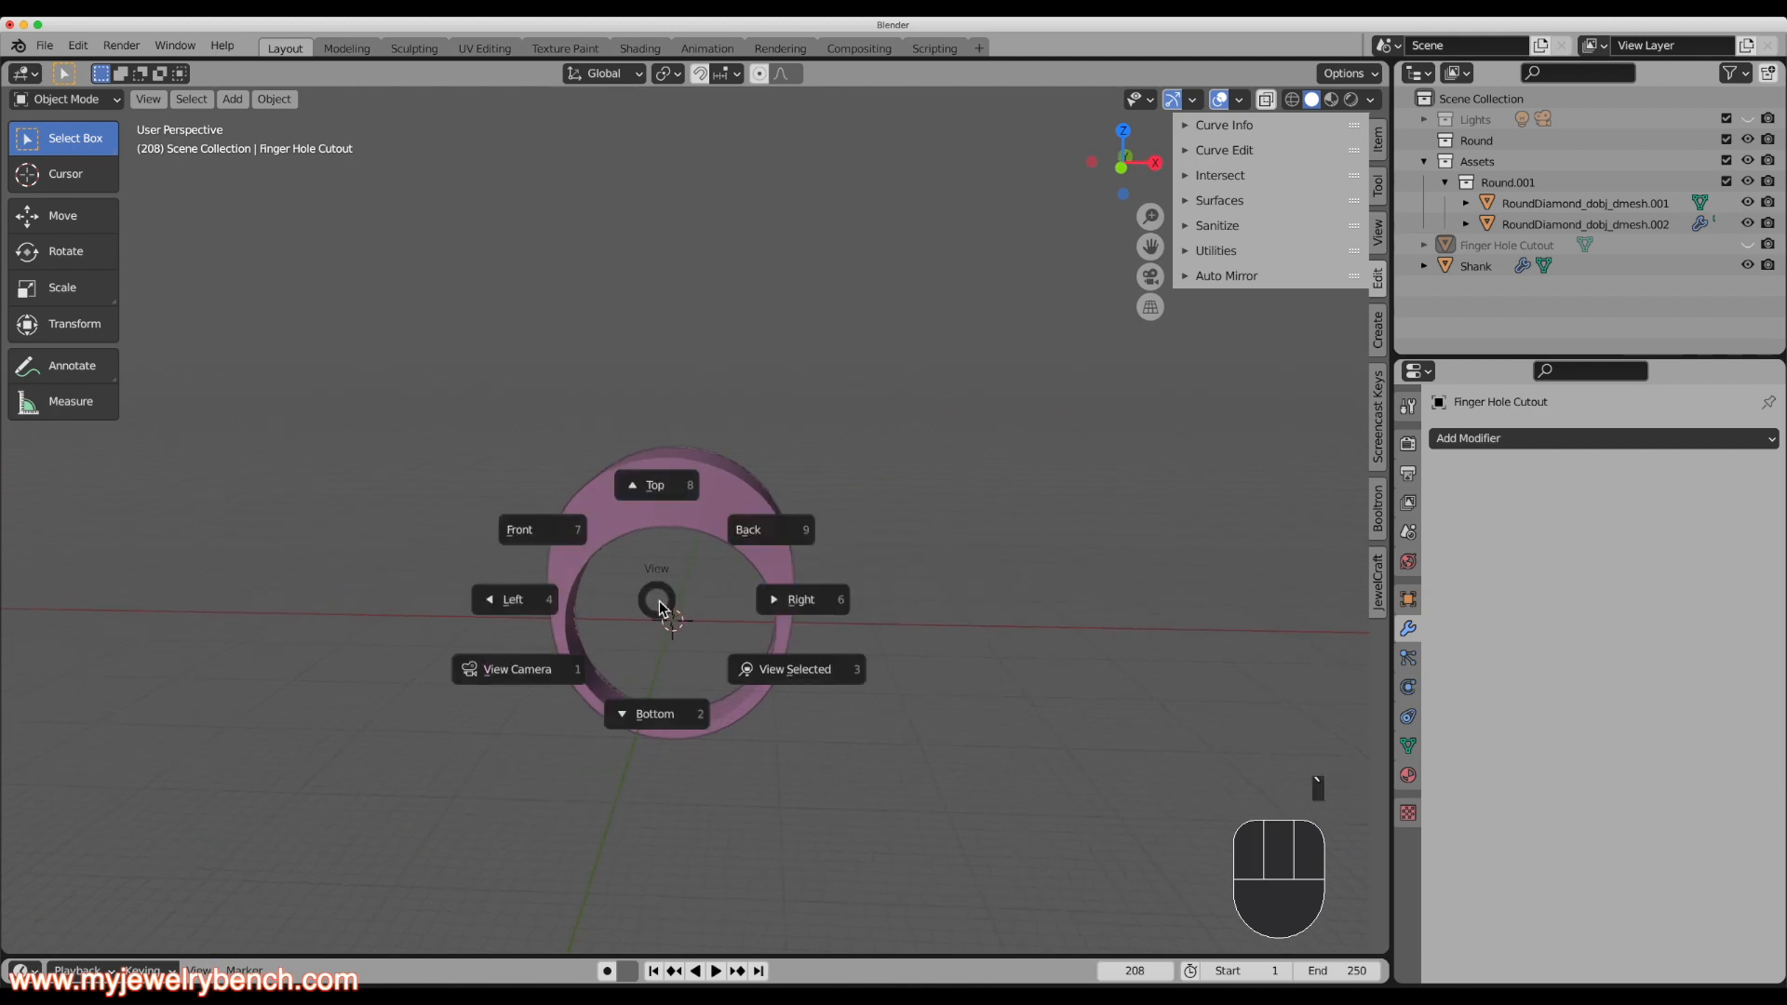
left_click(551, 549)
scroll(618, 545, "up", 2)
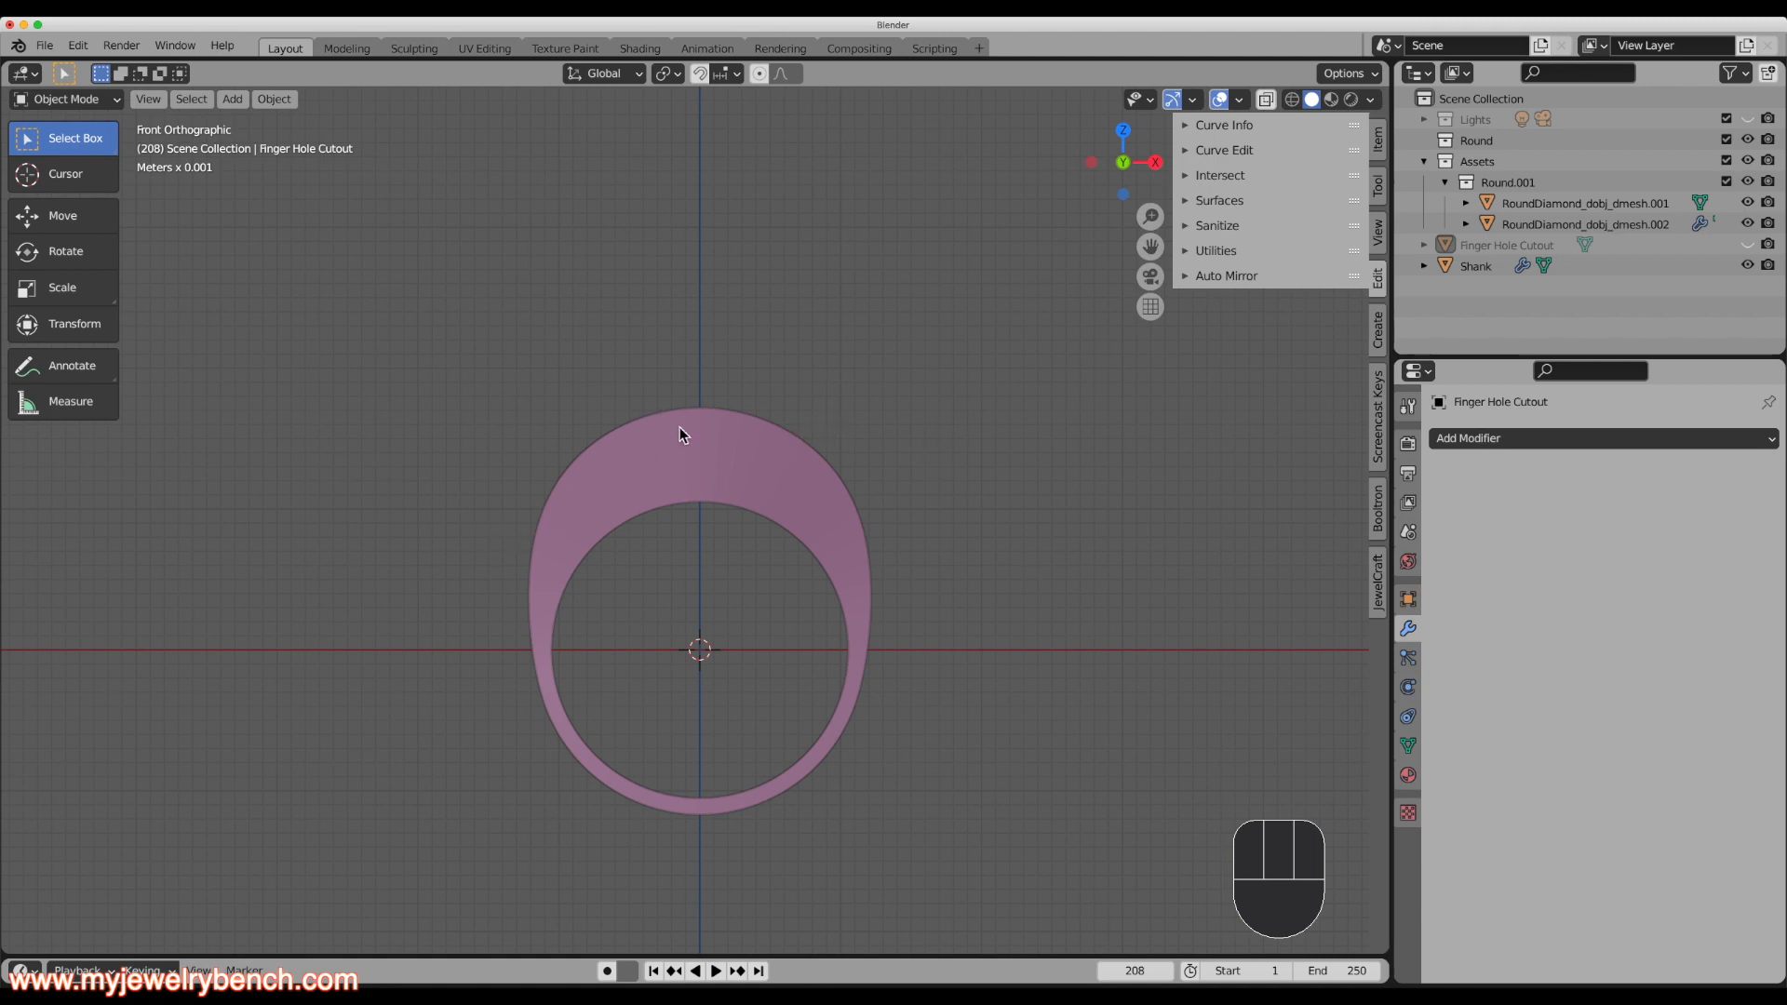
left_click(1263, 100)
scroll(763, 419, "up", 3)
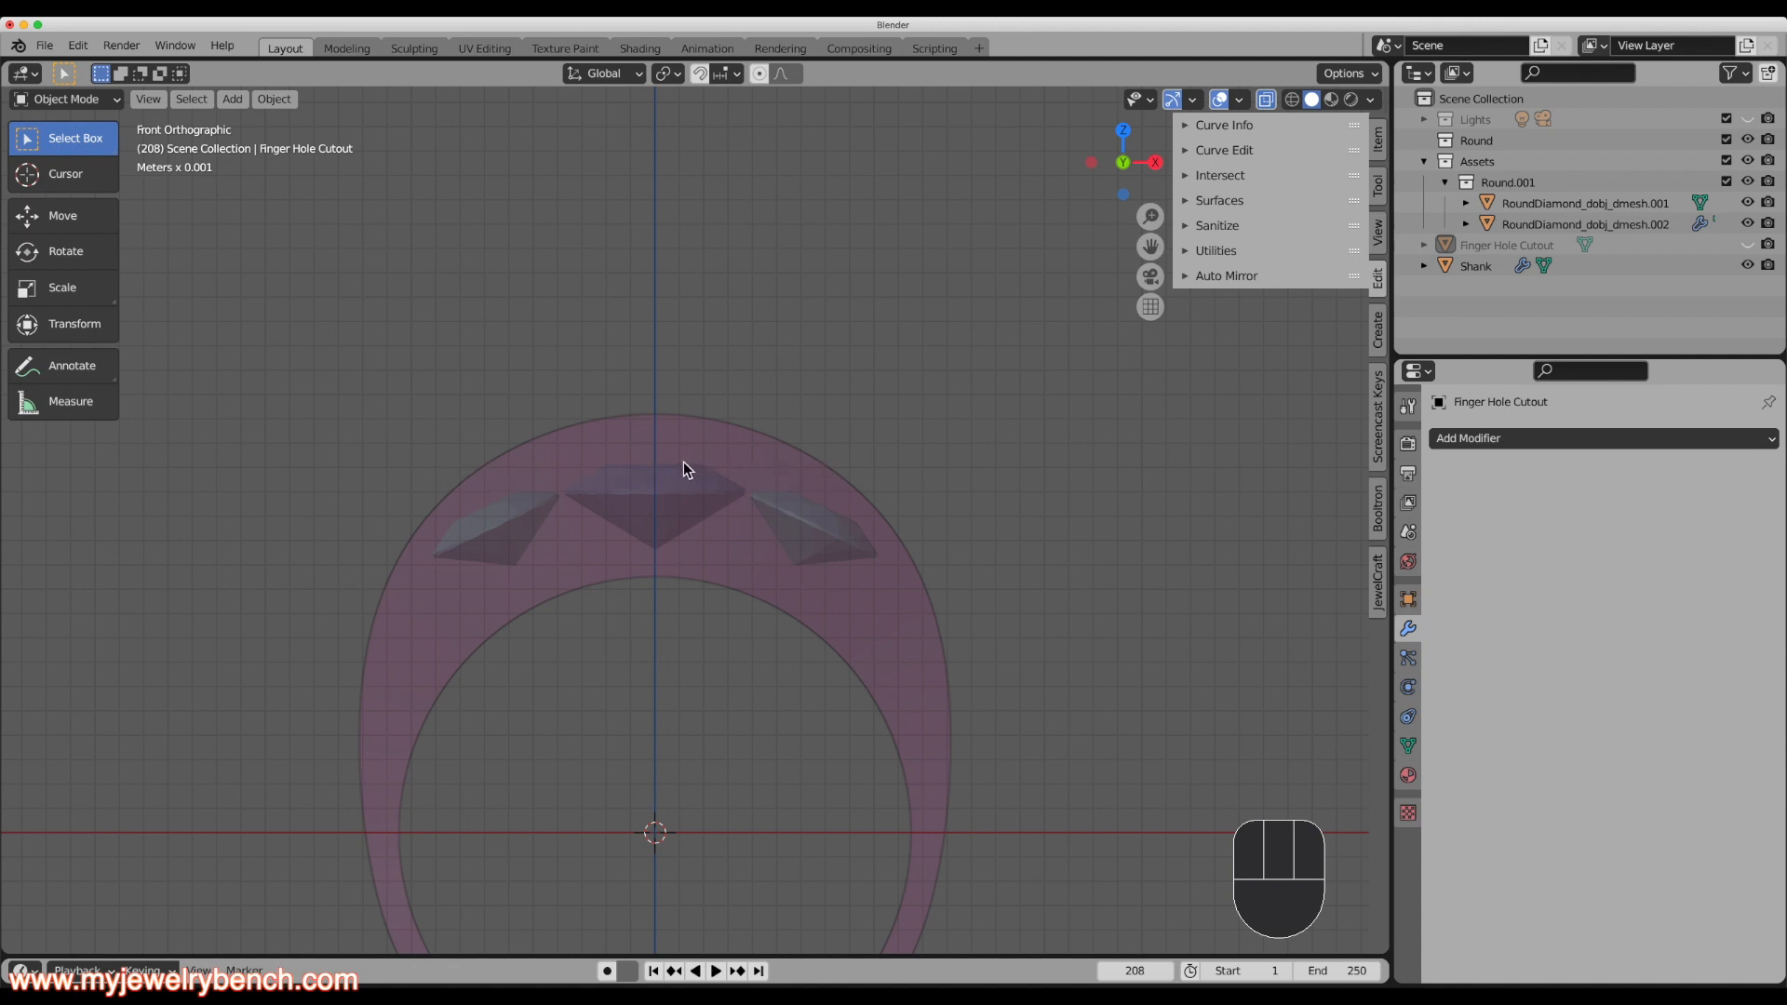
Add a 2 mm mesh cube at the origin in the front view and move it about 24 mm up along Z above the ring.
middle_click_drag(683, 461, 652, 501)
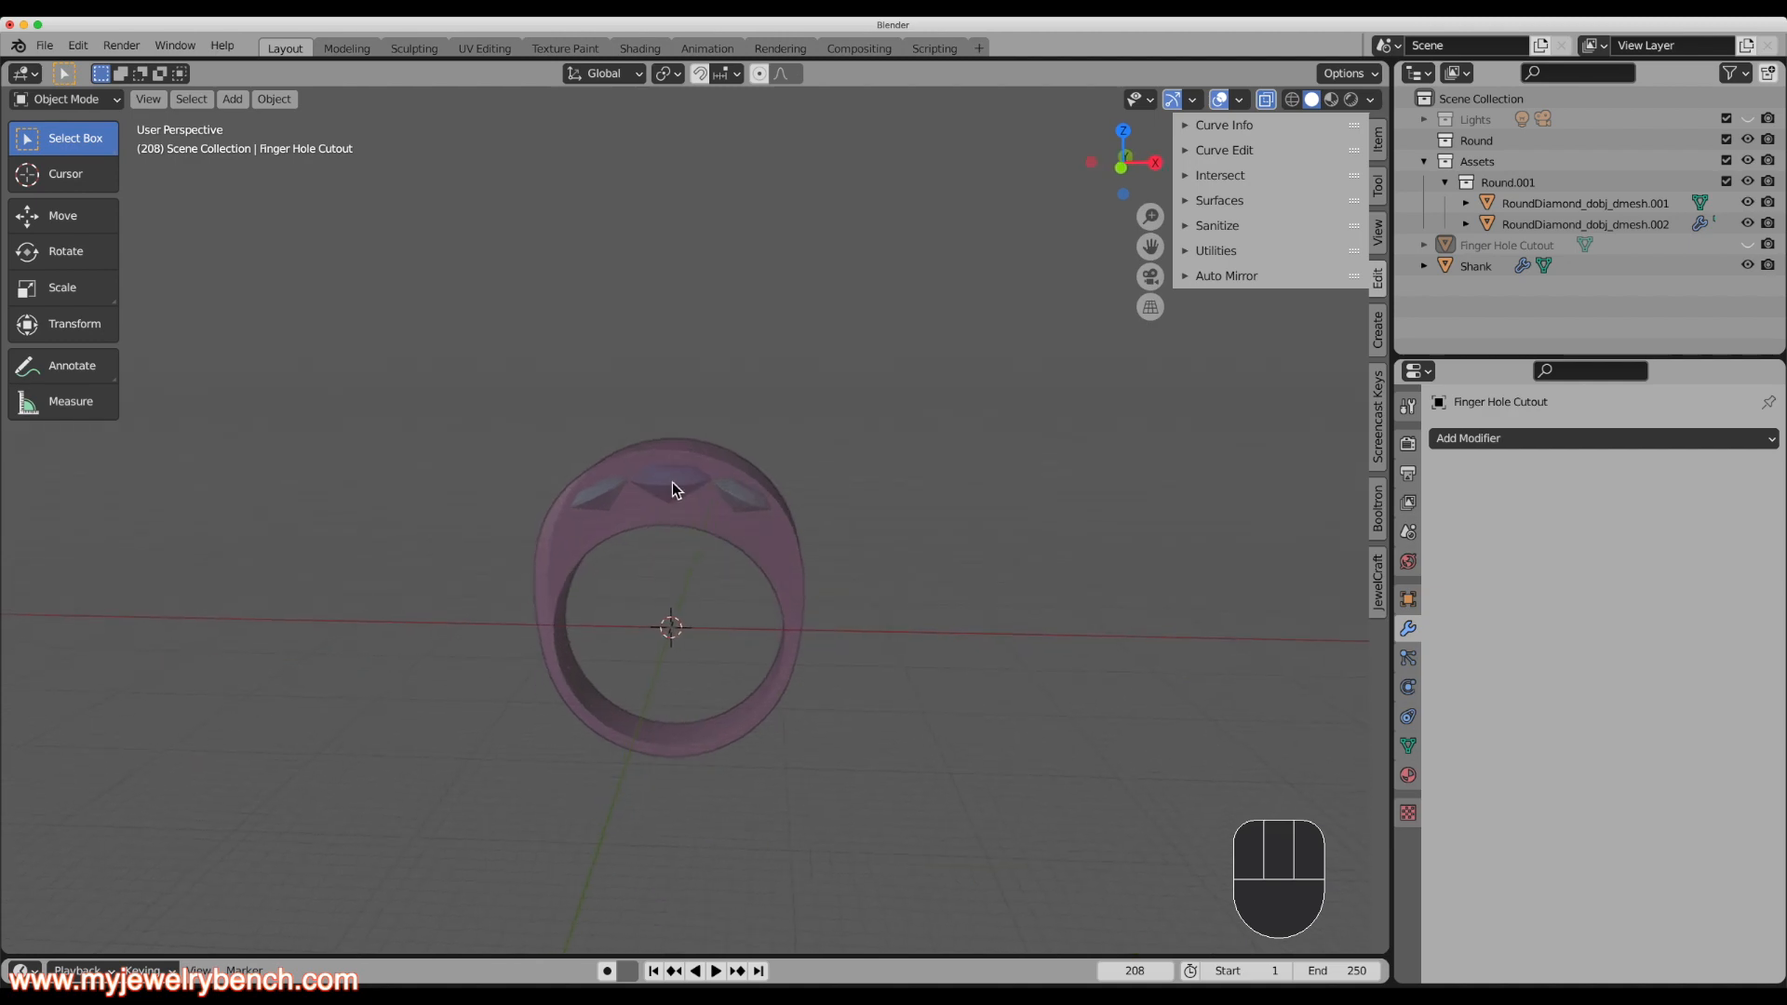
key("grave")
left_click(562, 421)
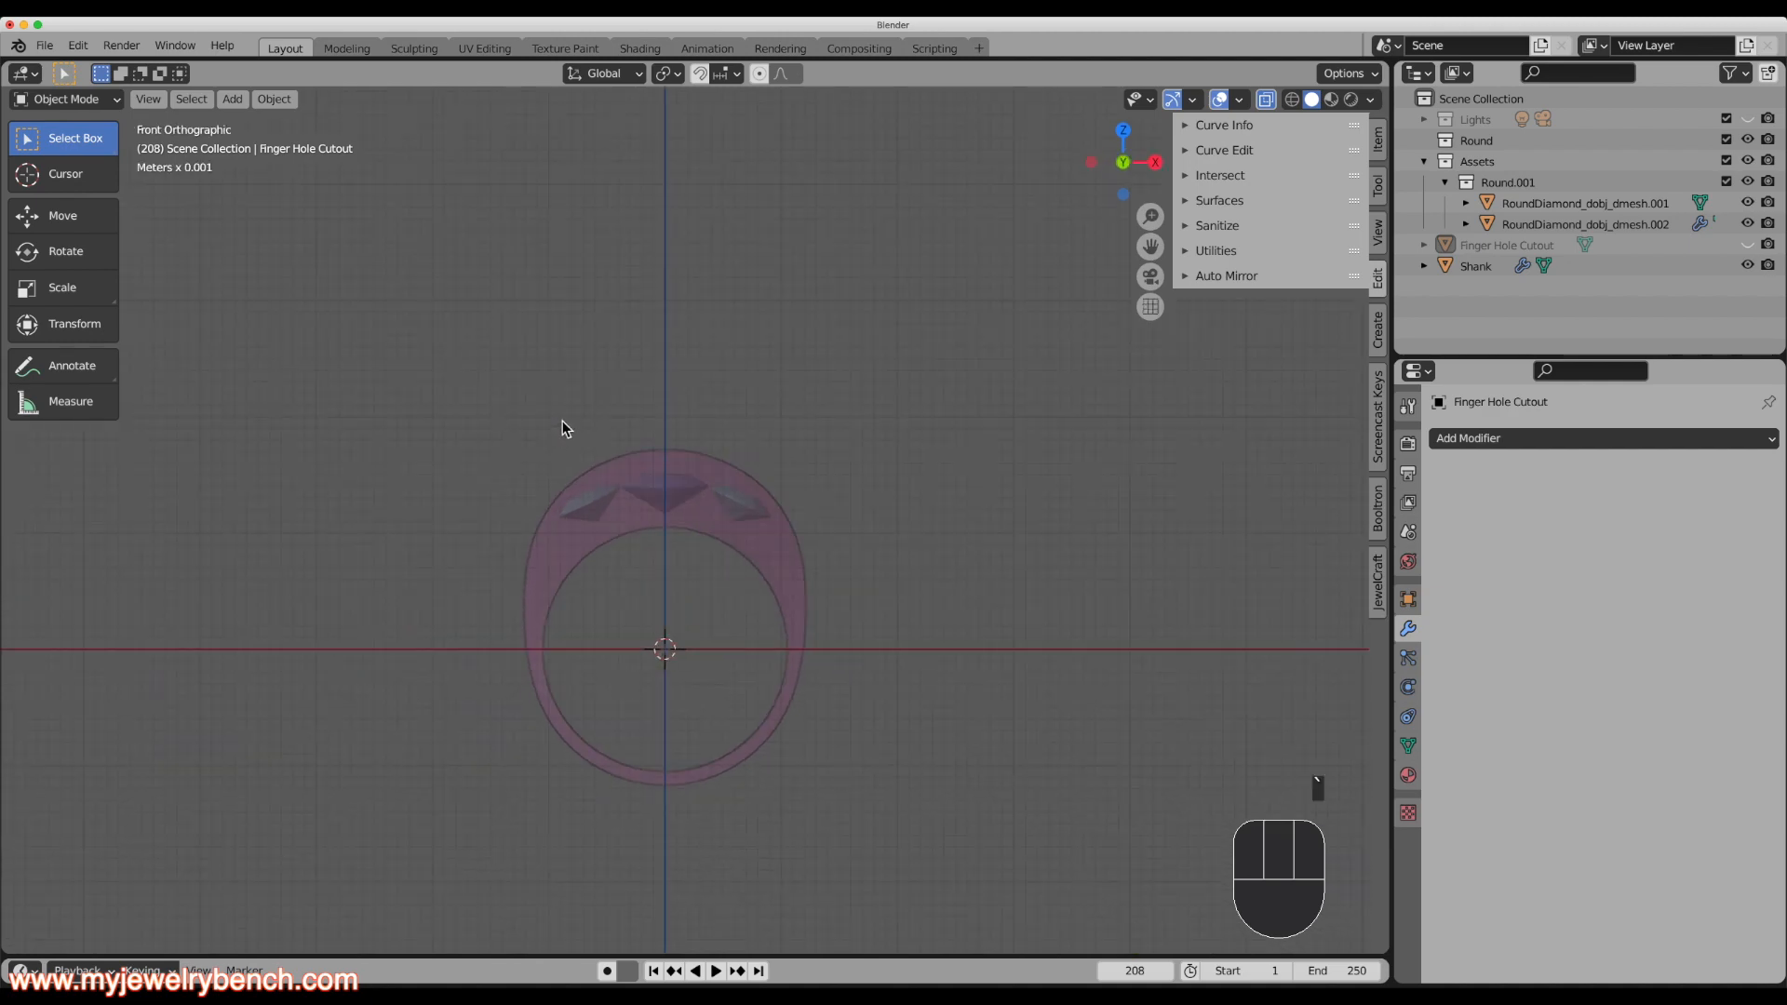
key("shift+a")
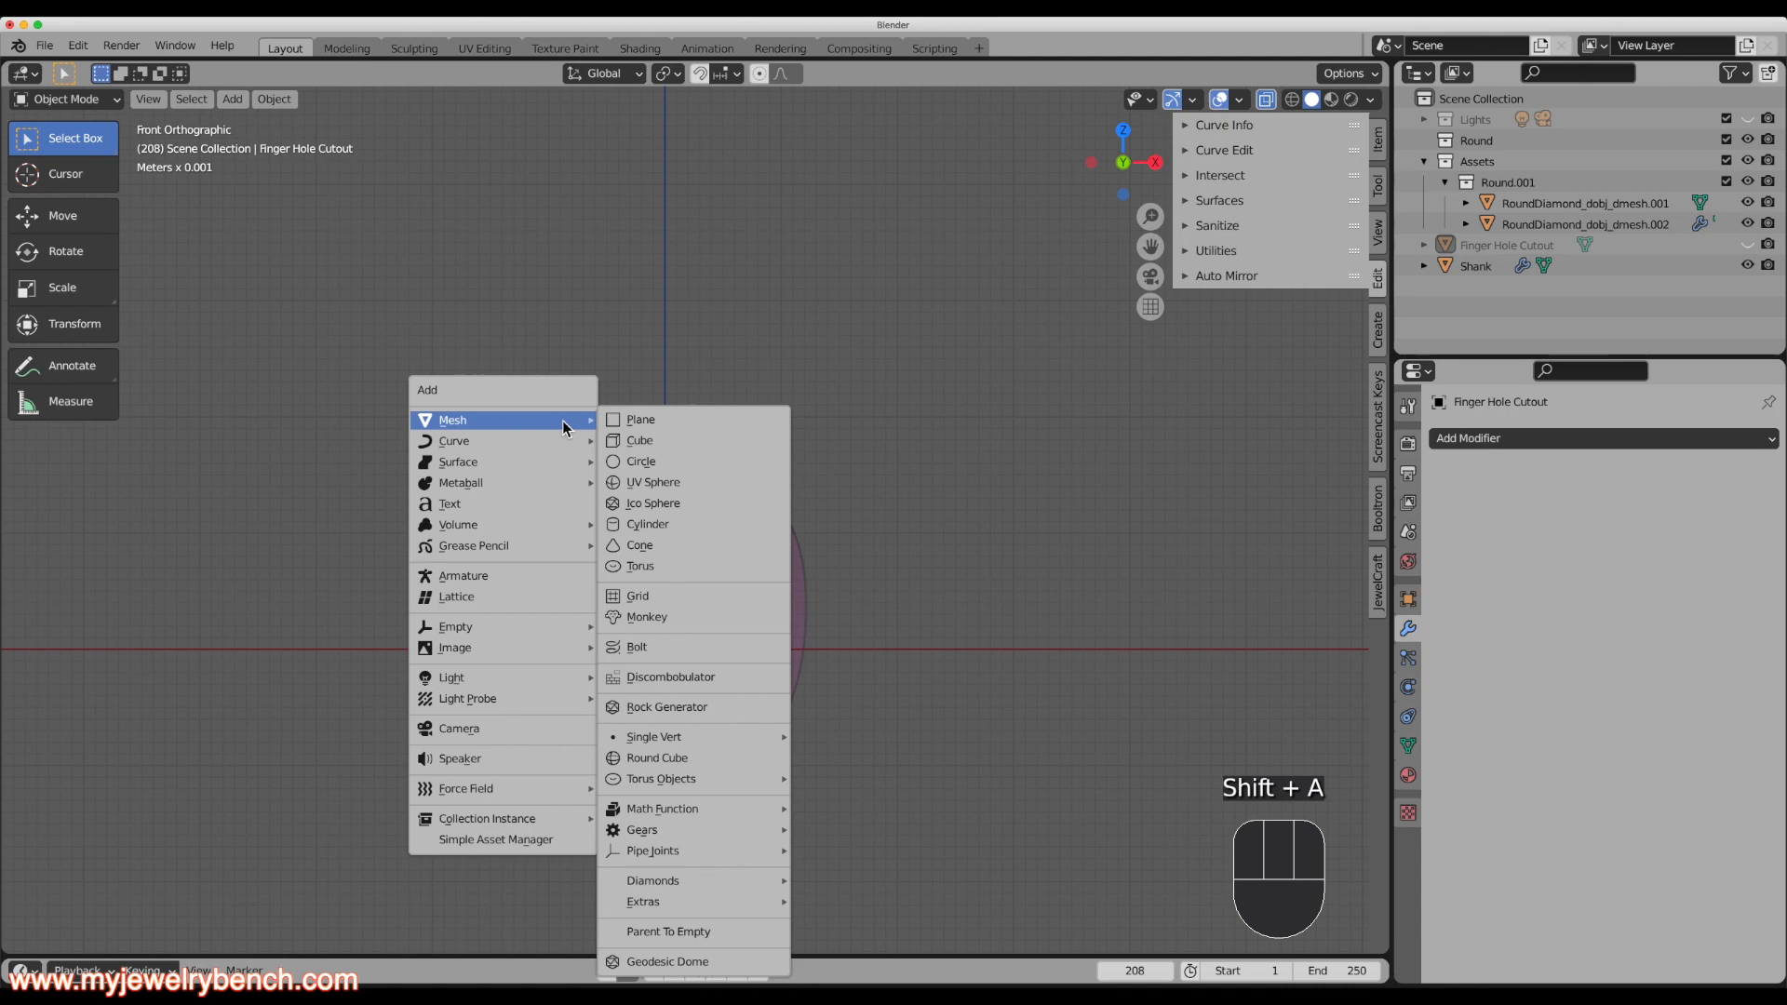
left_click(664, 441)
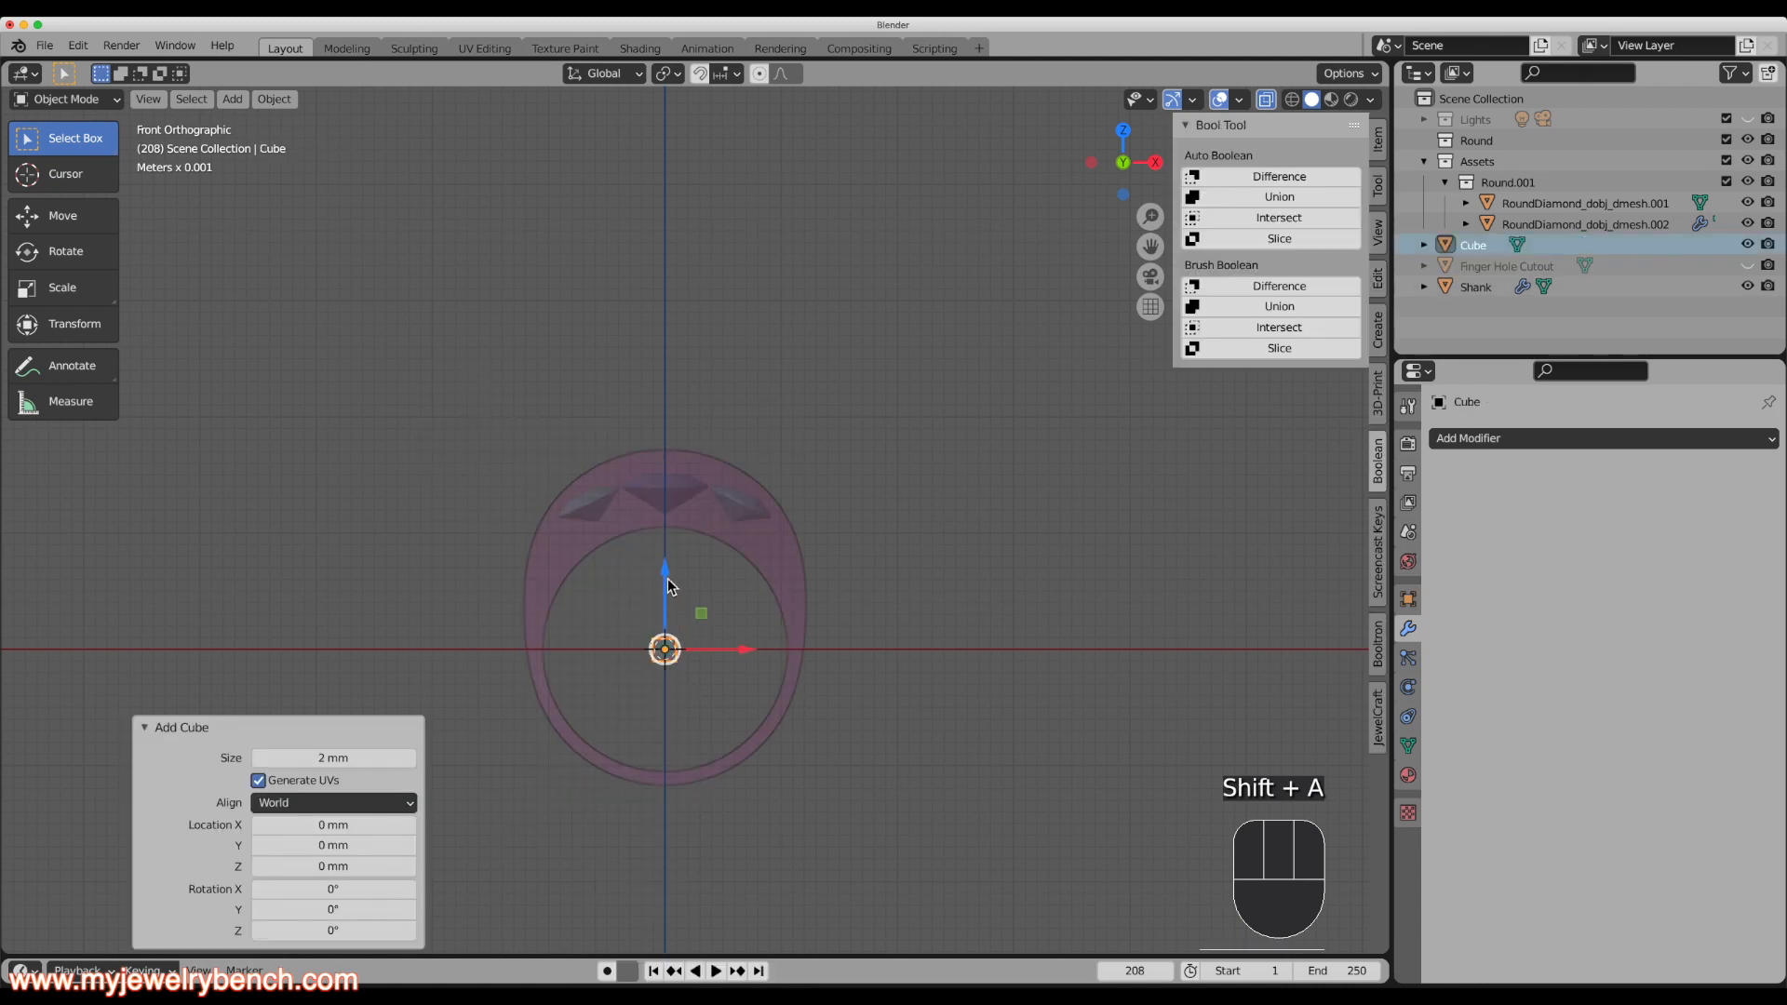
left_click_drag(667, 578, 686, 291)
Scale the cube up uniformly by about 8.79 so its lower edge overlaps the shank's crown just above the centre diamond.
key("s")
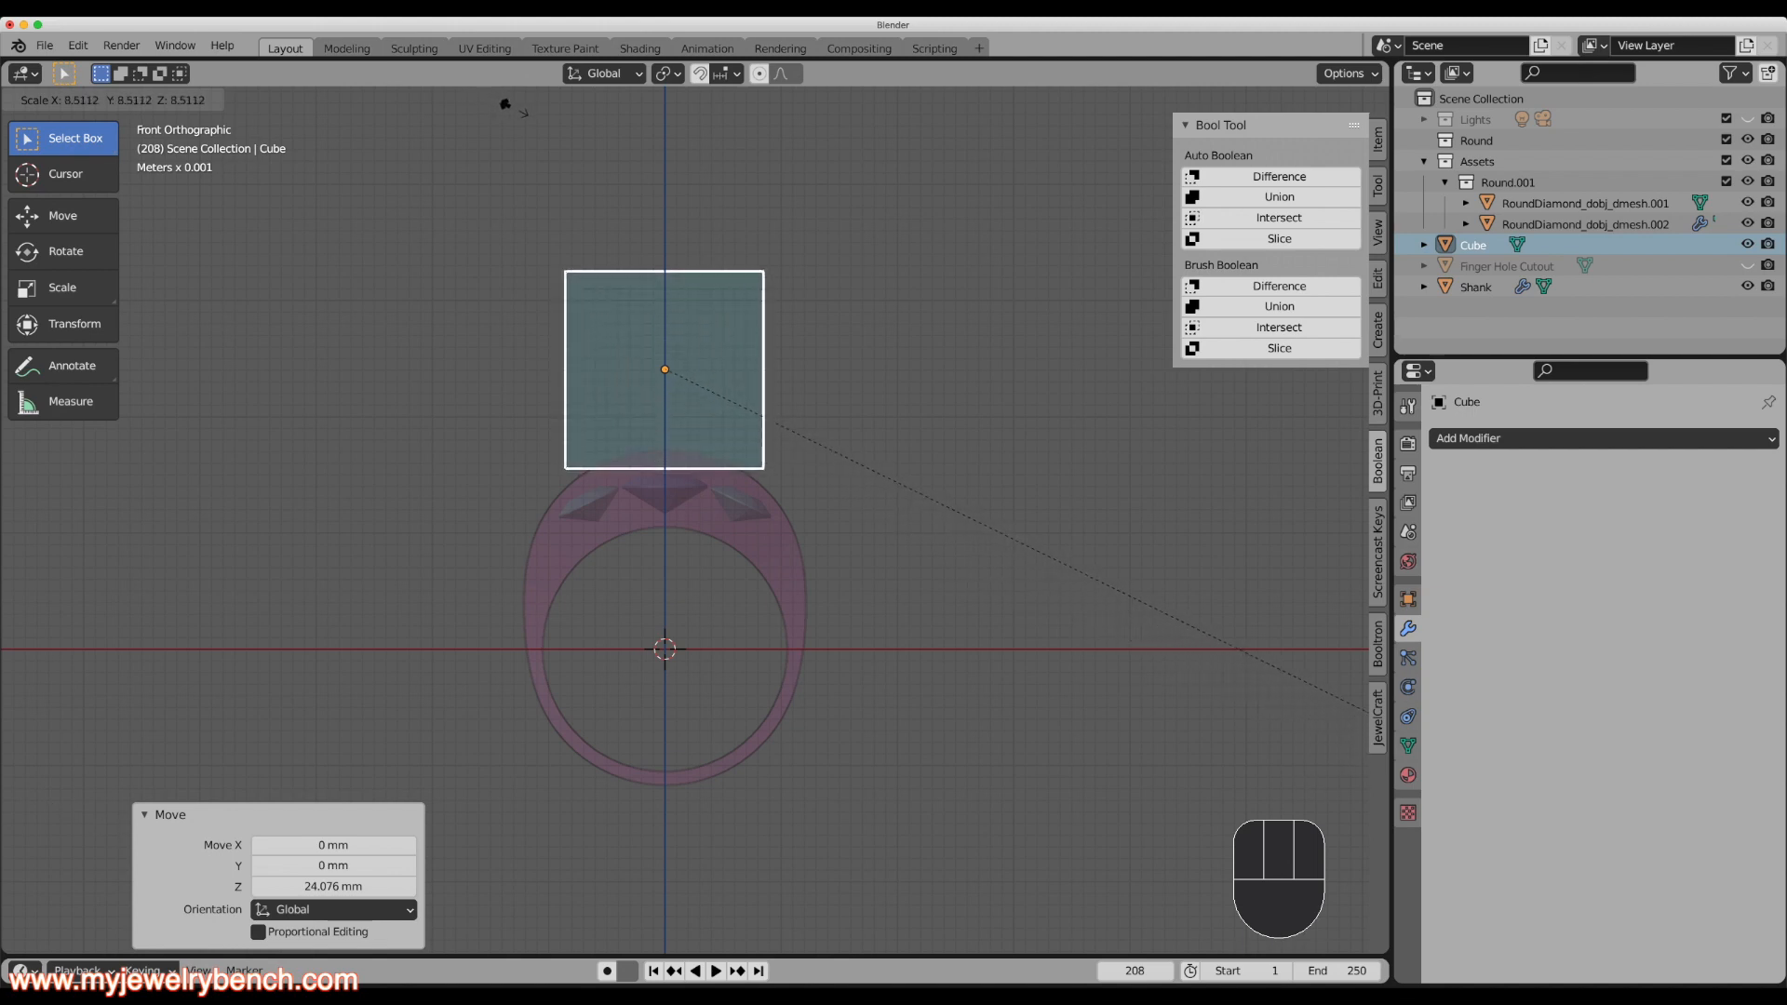
left_click(544, 121)
scroll(661, 391, "up", 4)
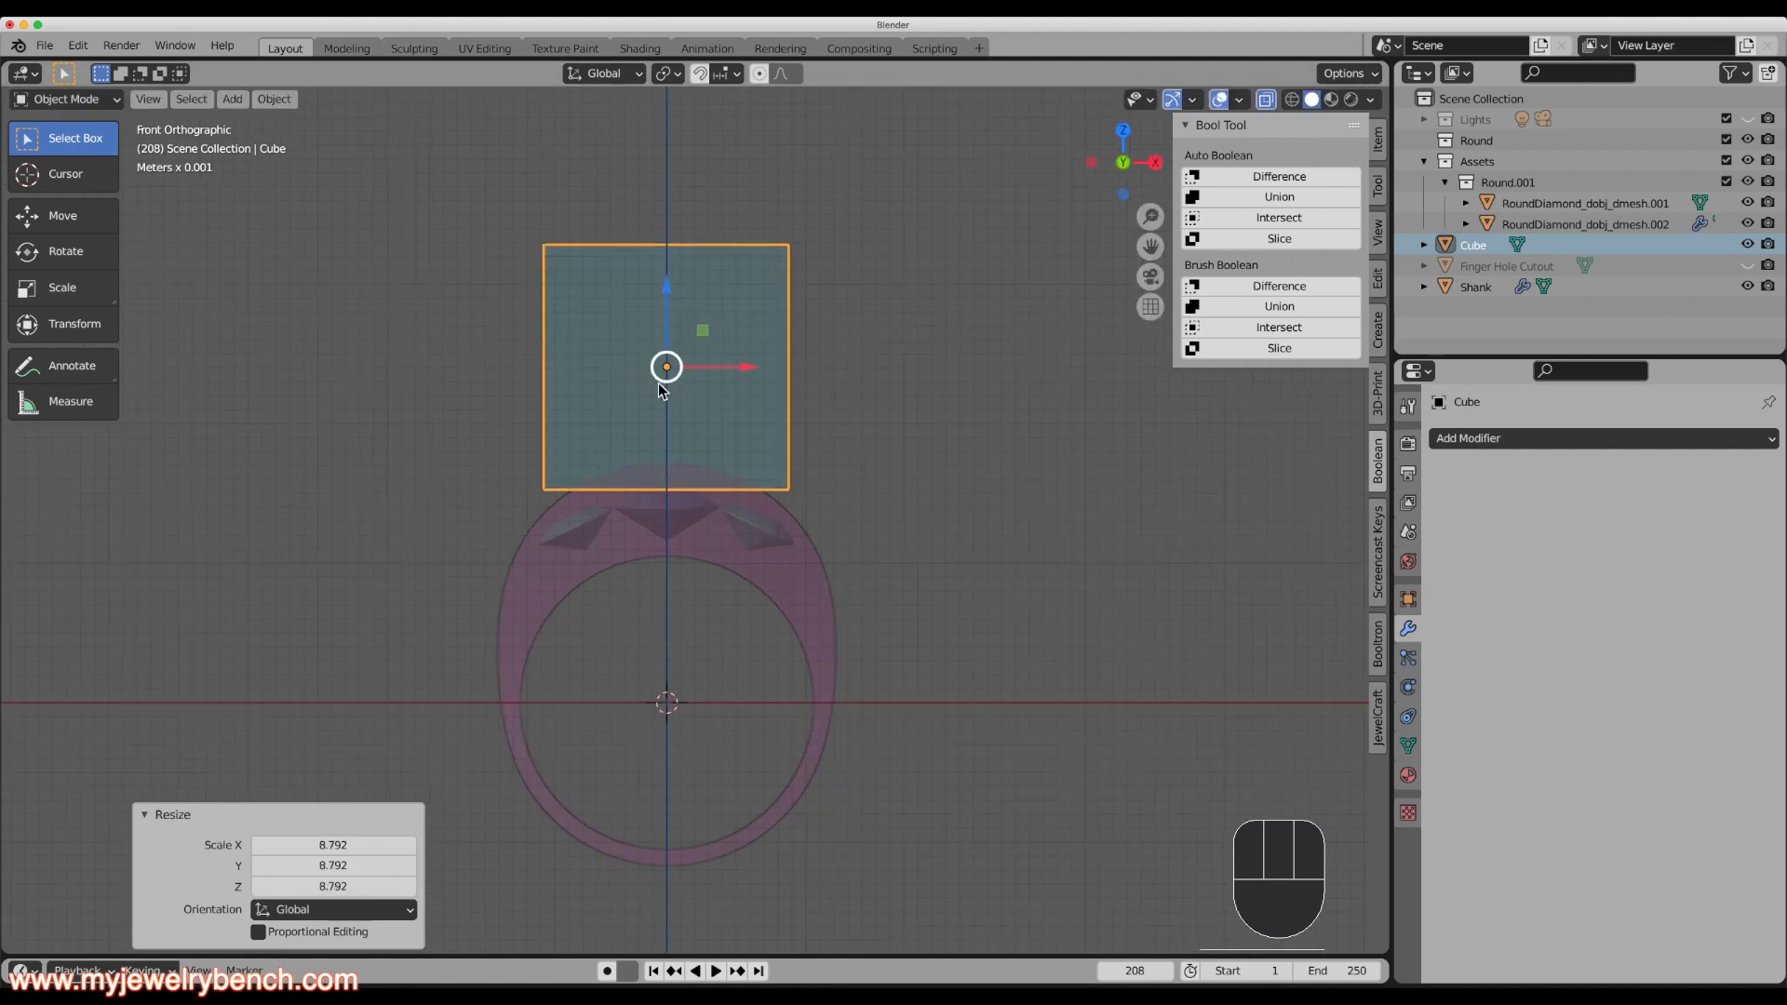
scroll(664, 399, "up", 3)
scroll(713, 798, "up", 2)
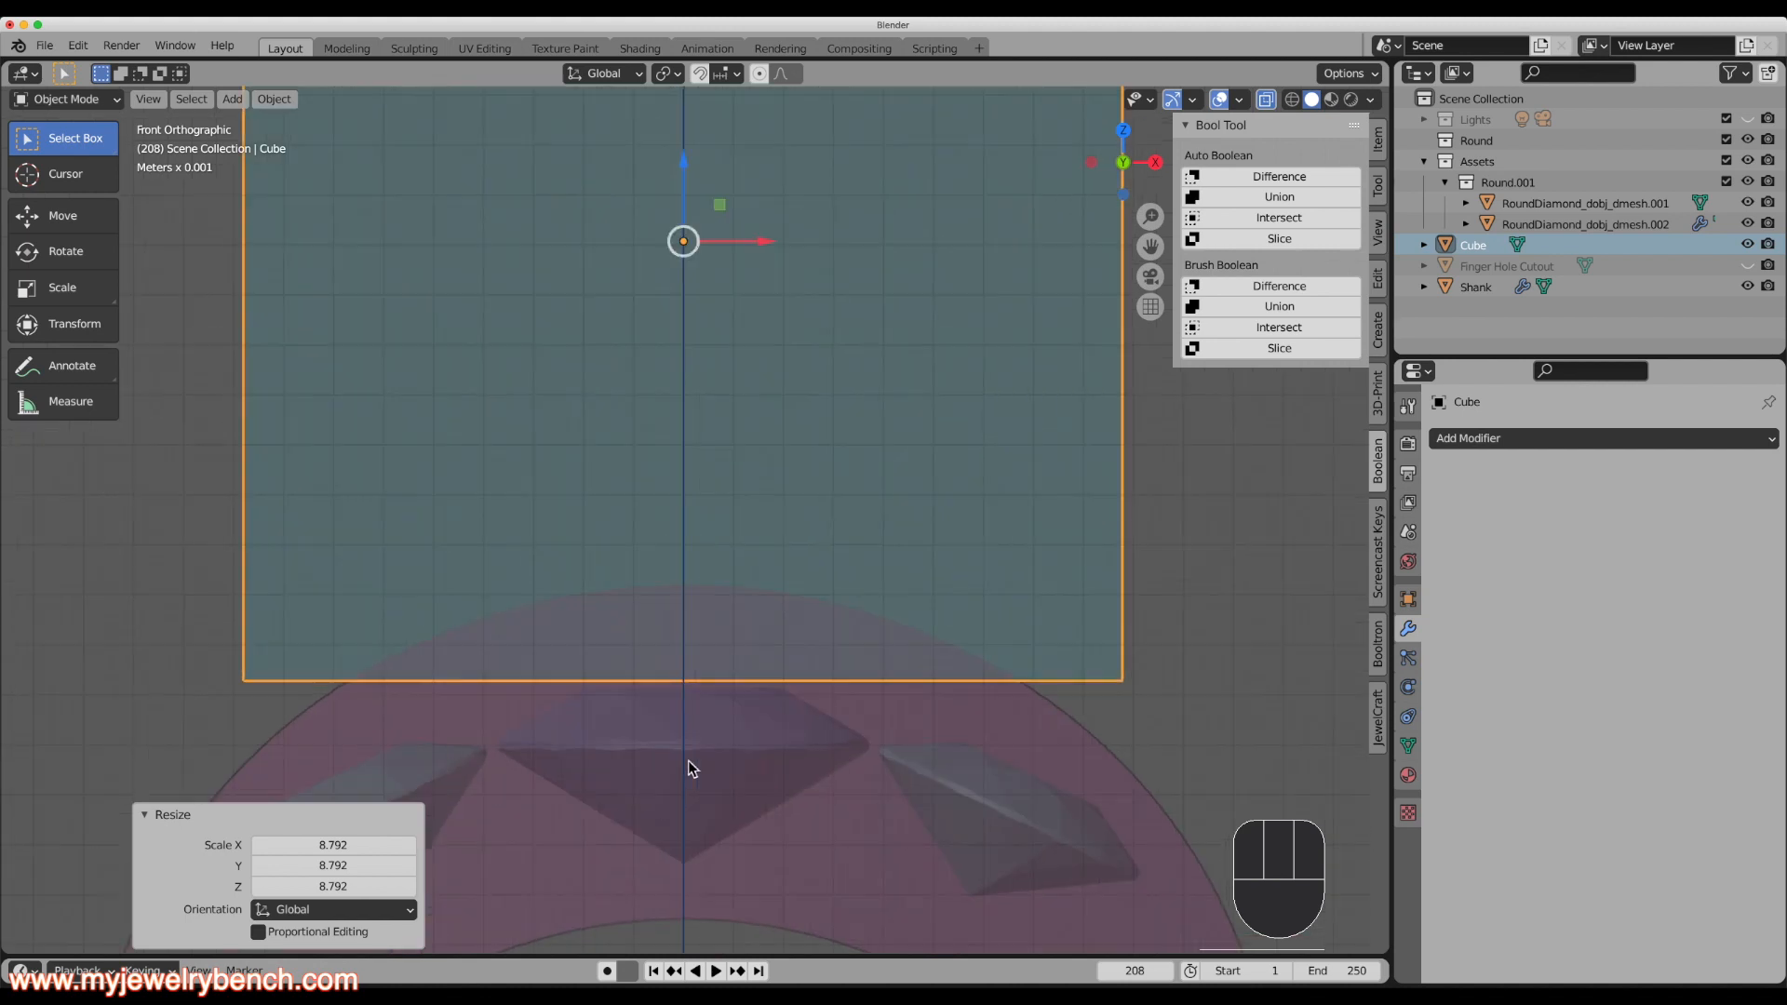
Check the cube's lower edge against the centre diamond's flat top and duplicate the cube in place.
left_click(841, 731)
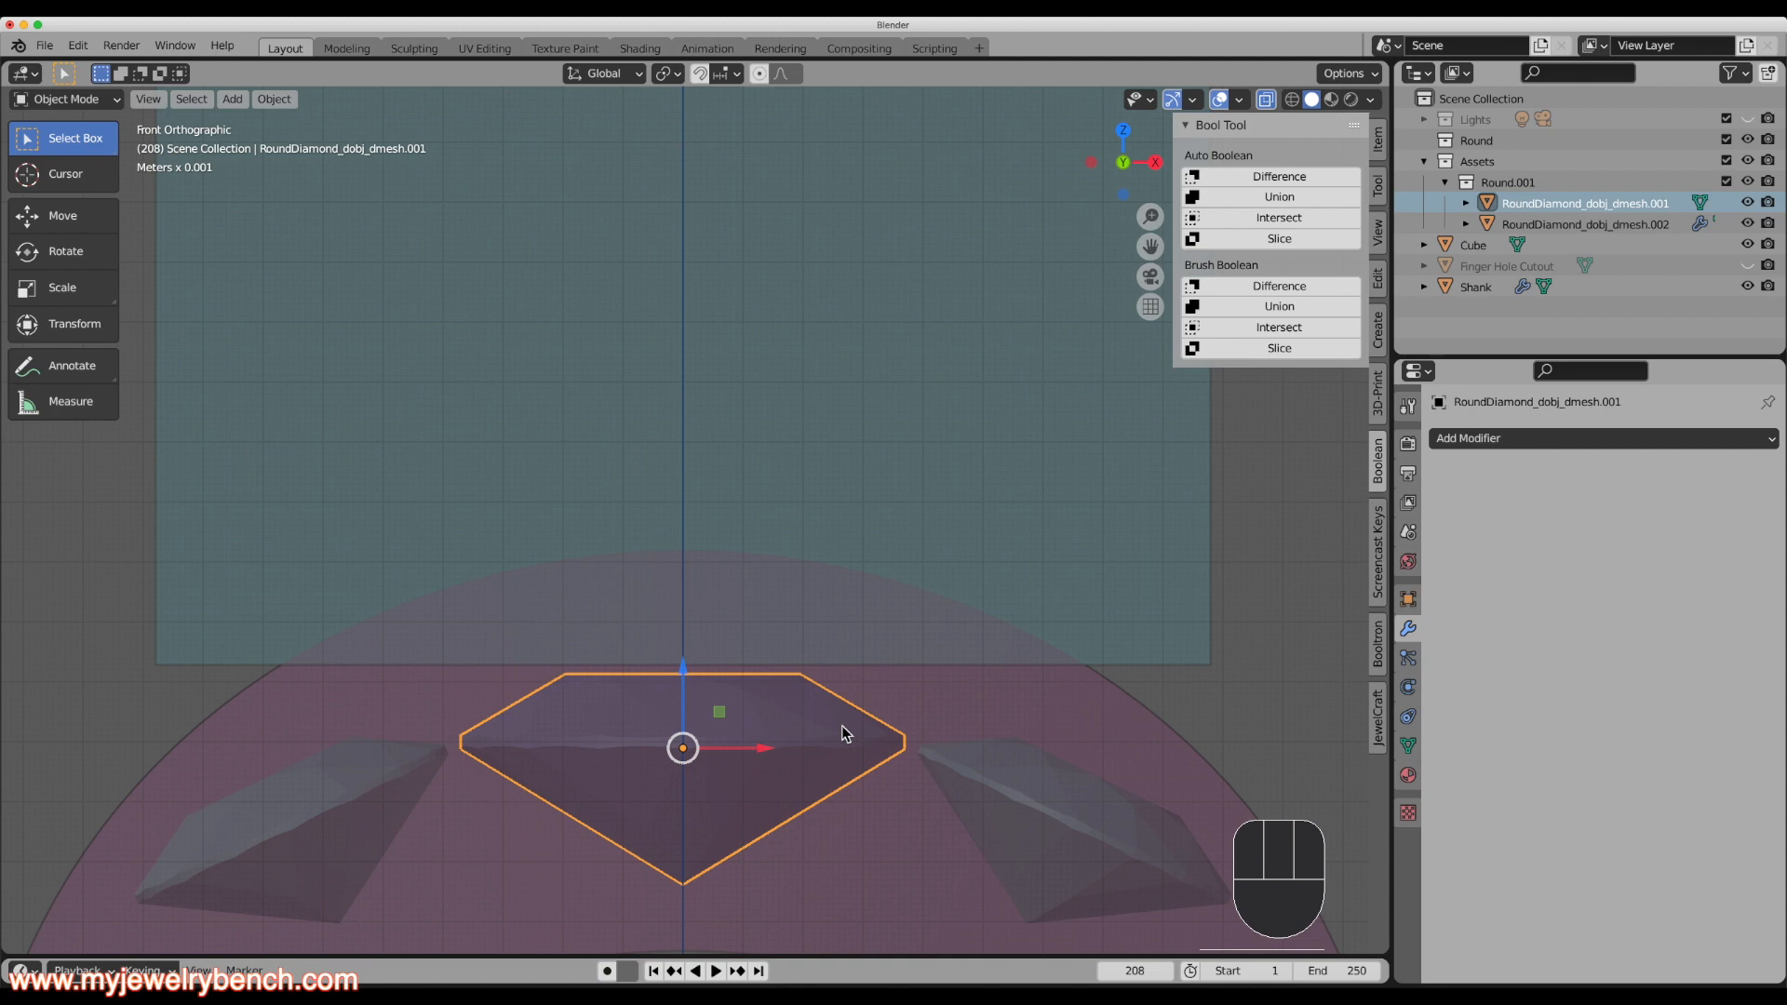
left_click(924, 428, "shift")
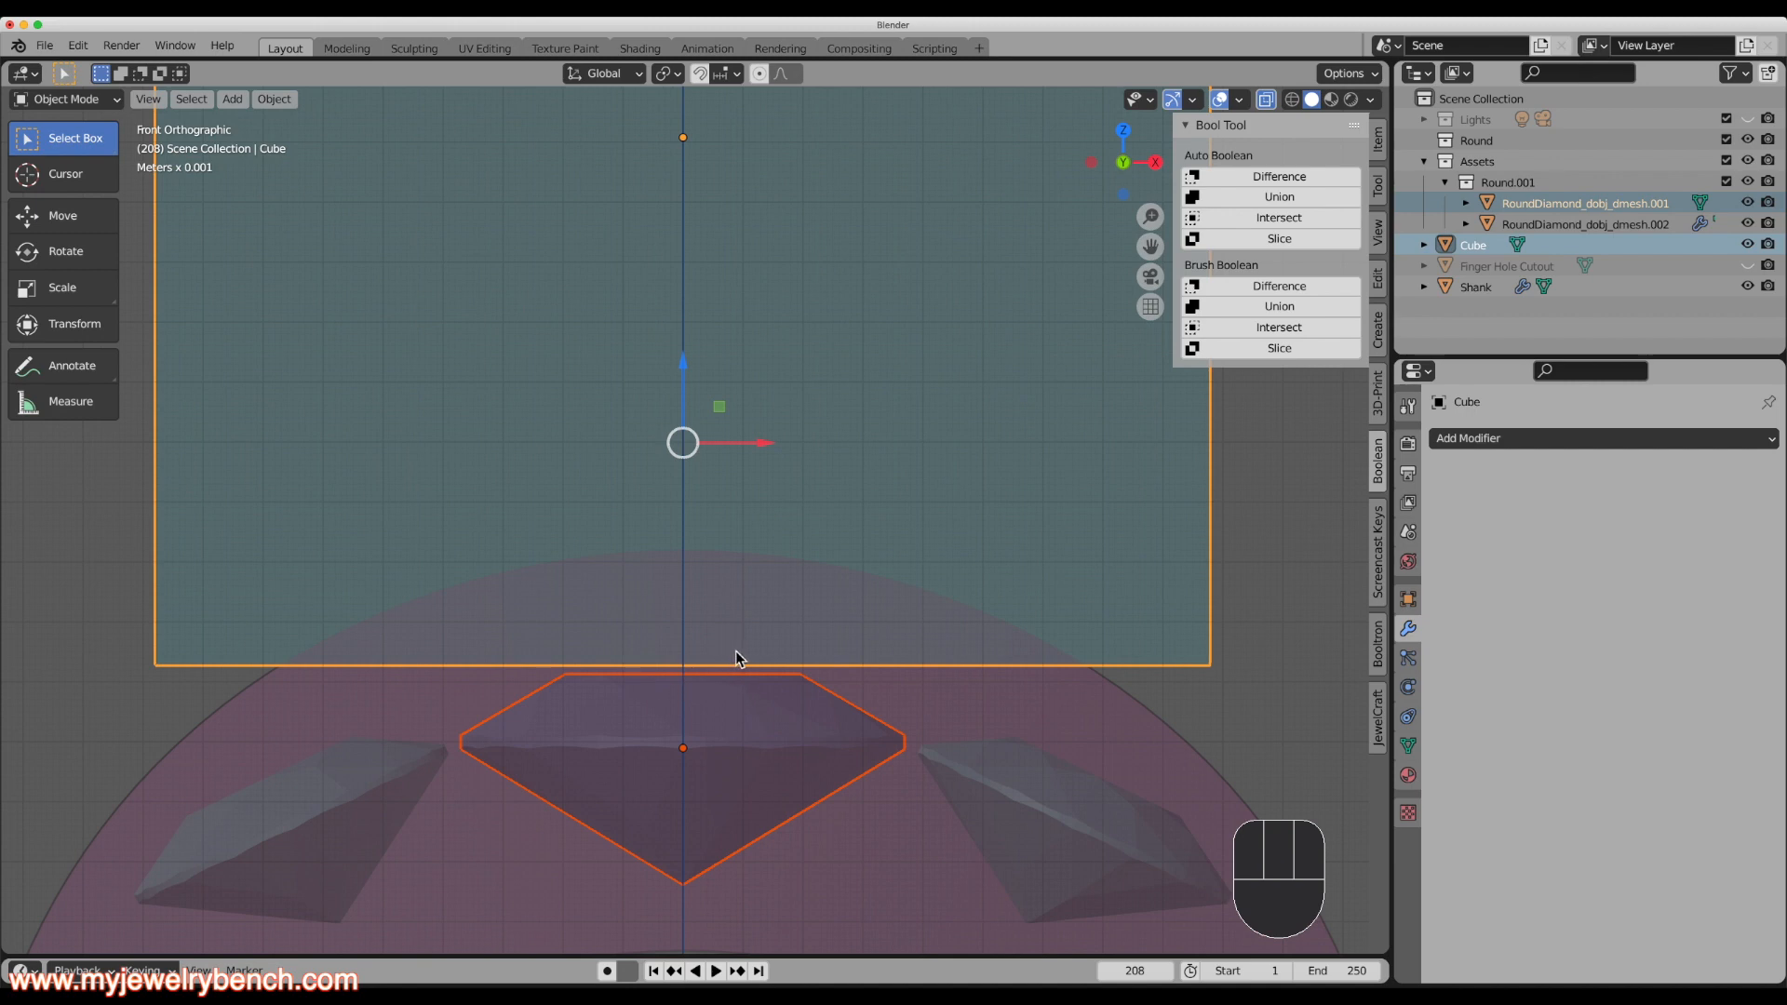
scroll(723, 580, "down", 6)
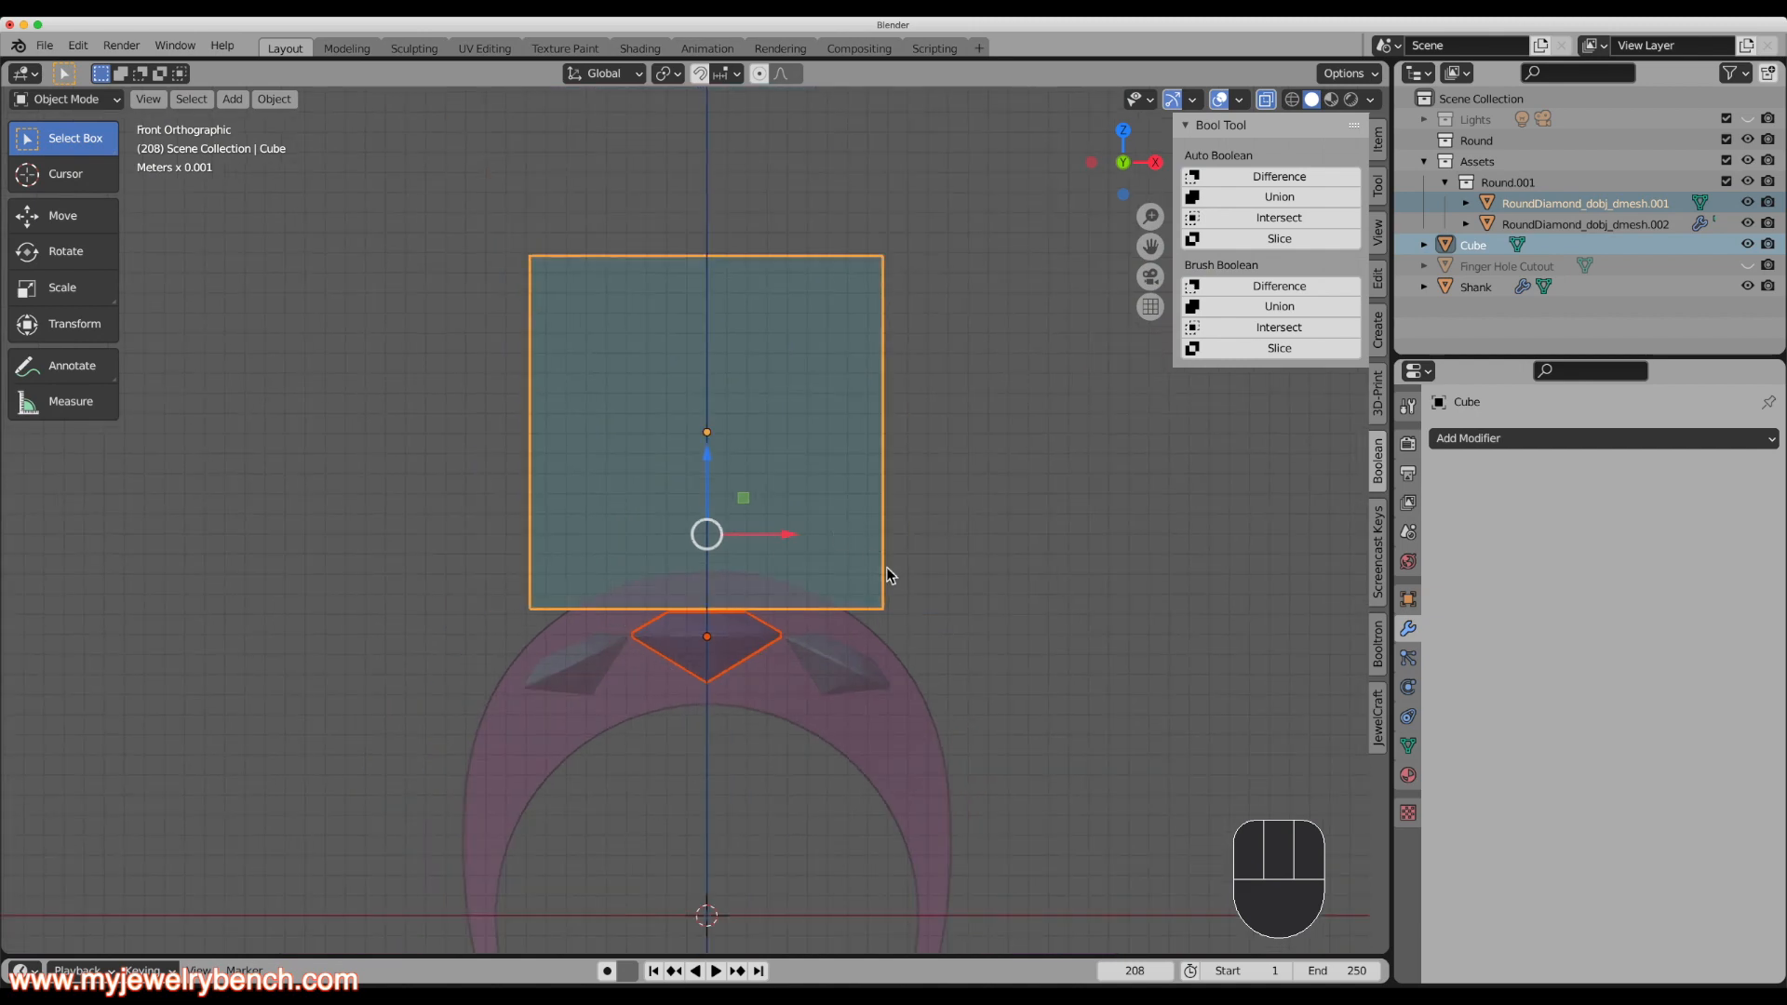
mouse_move(886, 570)
middle_mouse_down()
mouse_move(689, 590)
mouse_move(1007, 549)
mouse_move(912, 561)
middle_mouse_up()
left_click(769, 460)
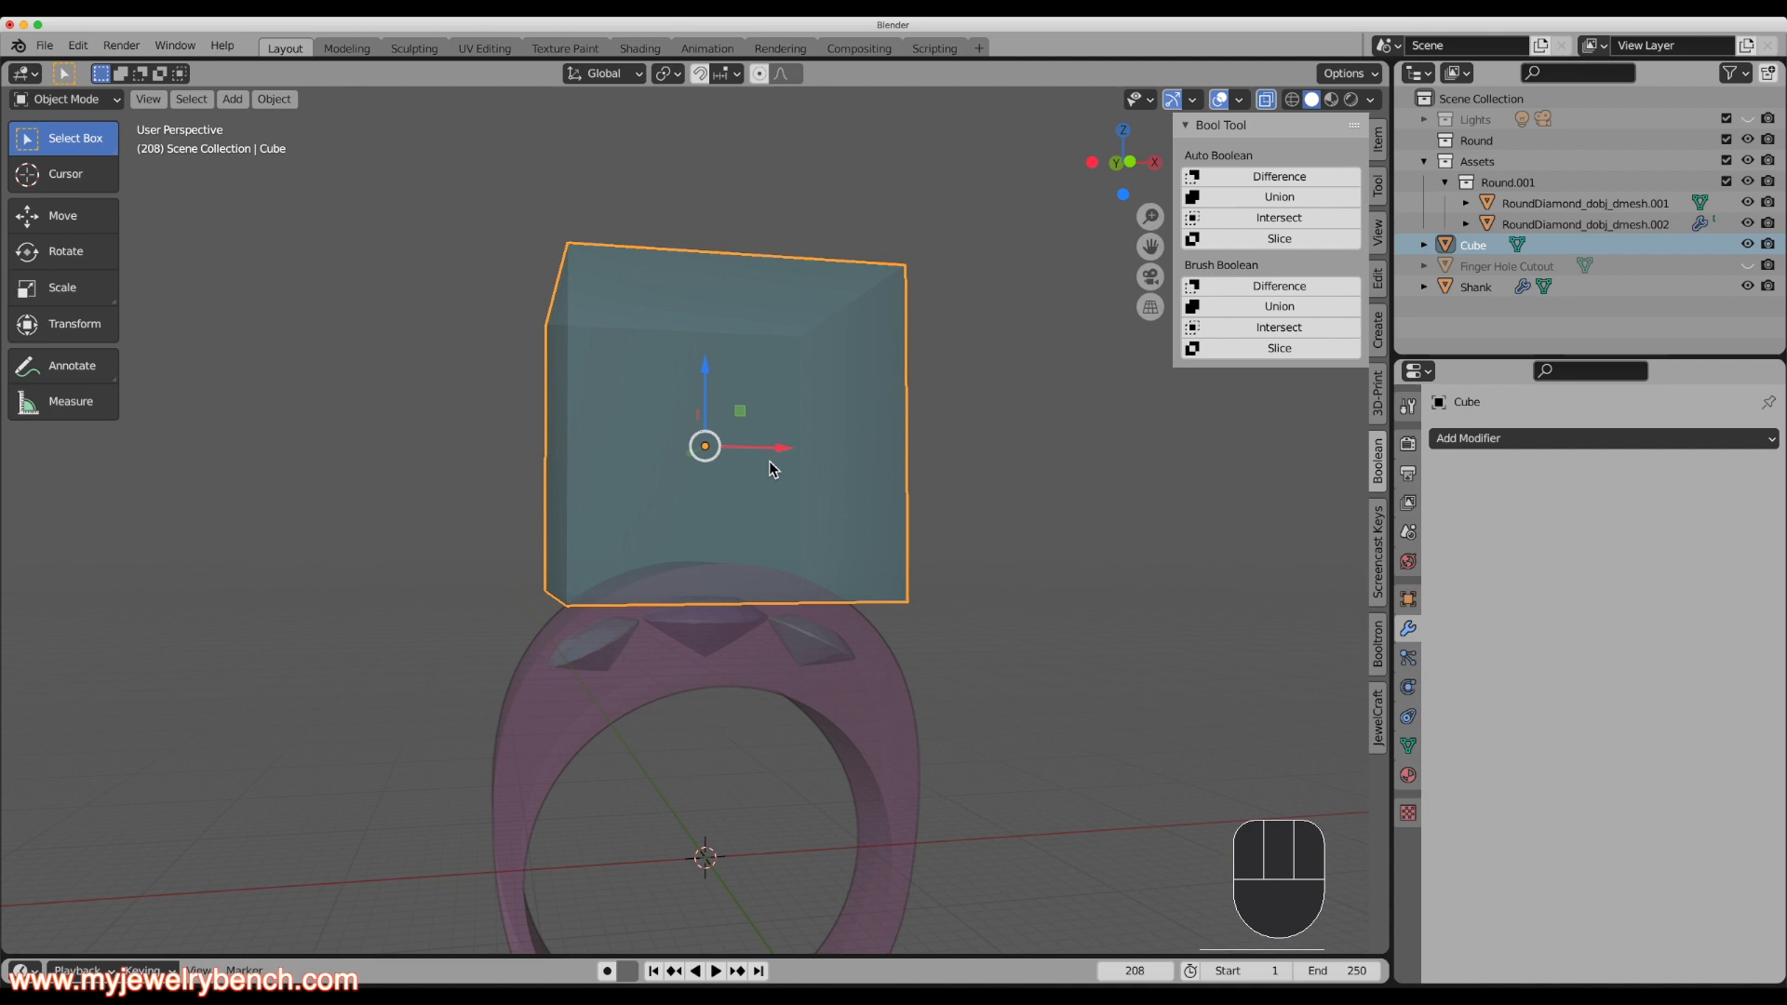
key("shift+d")
right_click(770, 462)
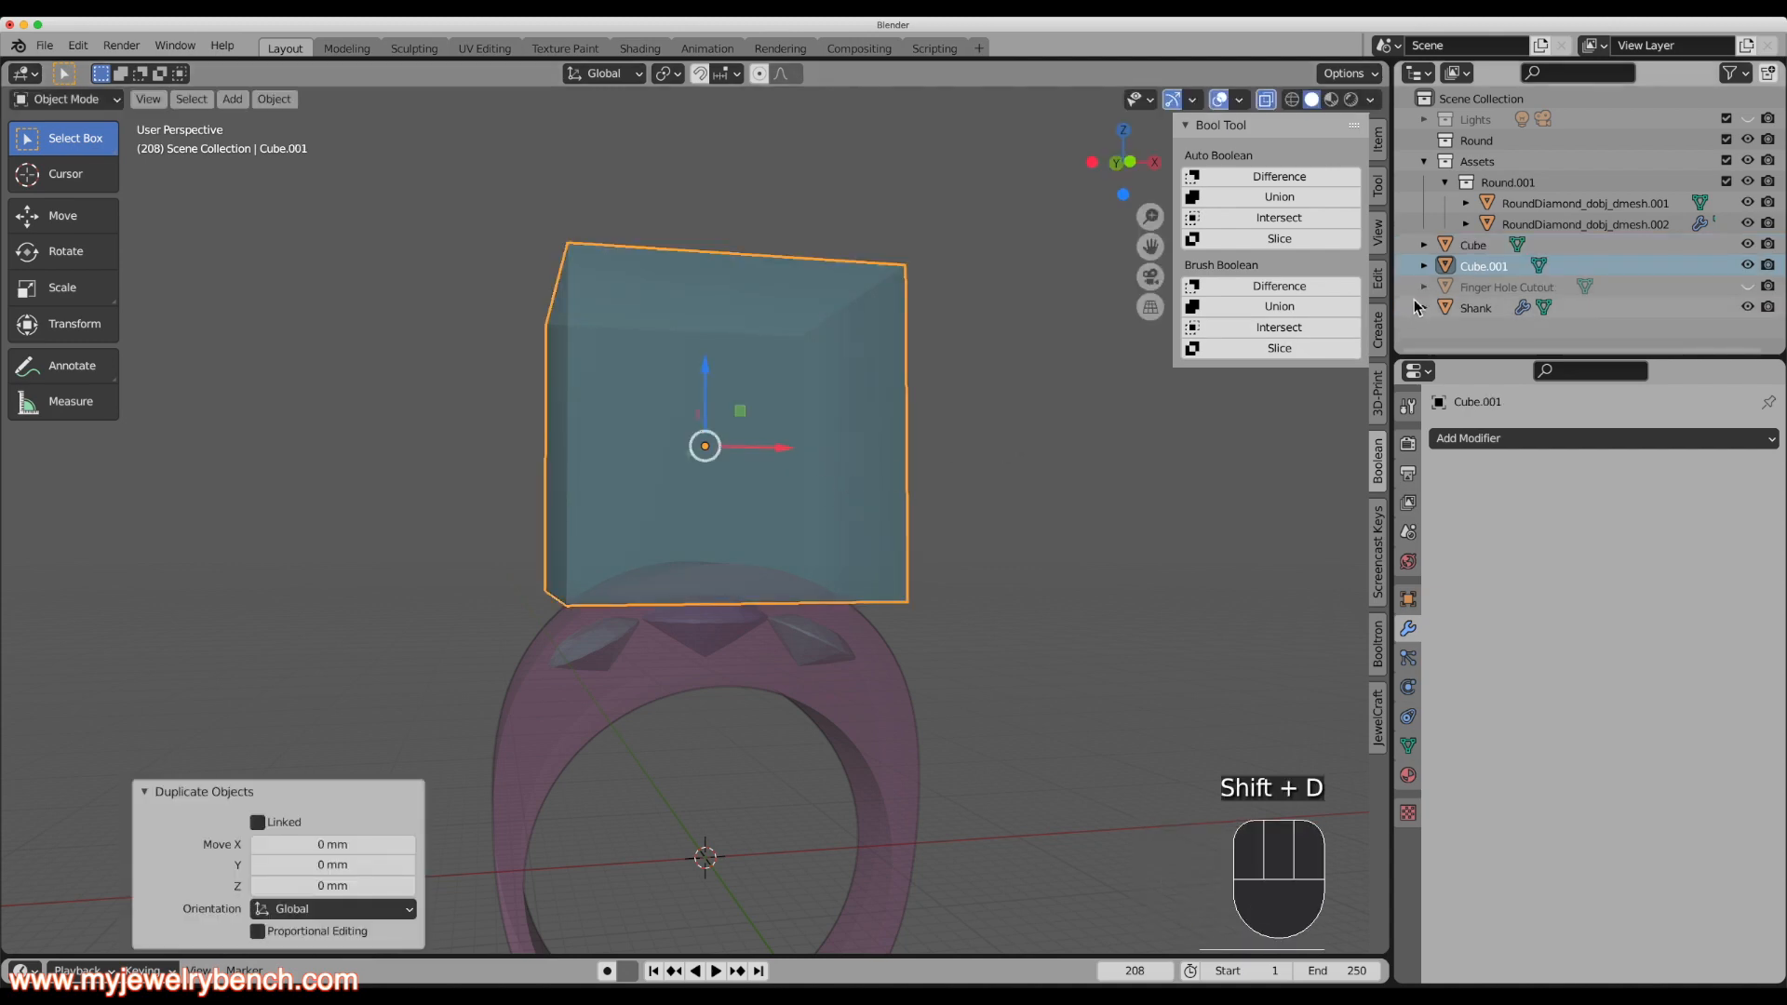
Rename the original cube Top Cutout and its duplicate Side Cutout.
double_click(1476, 246)
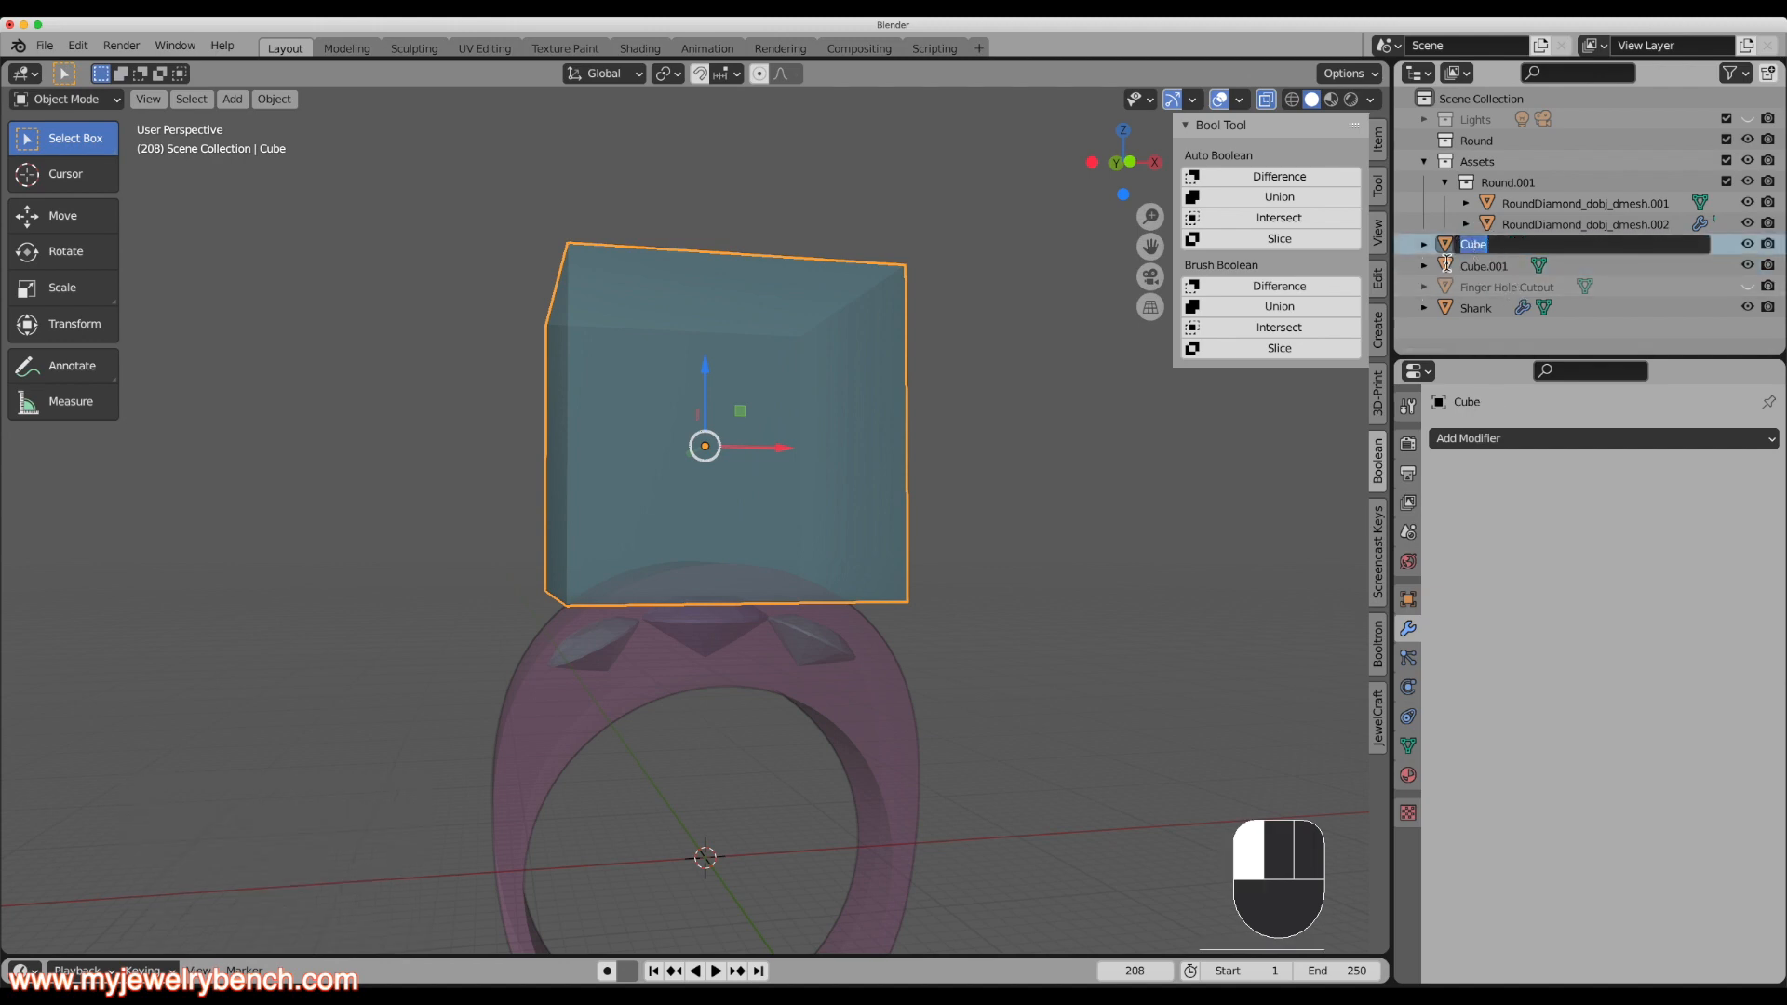
type("Top Cutout")
key("Return")
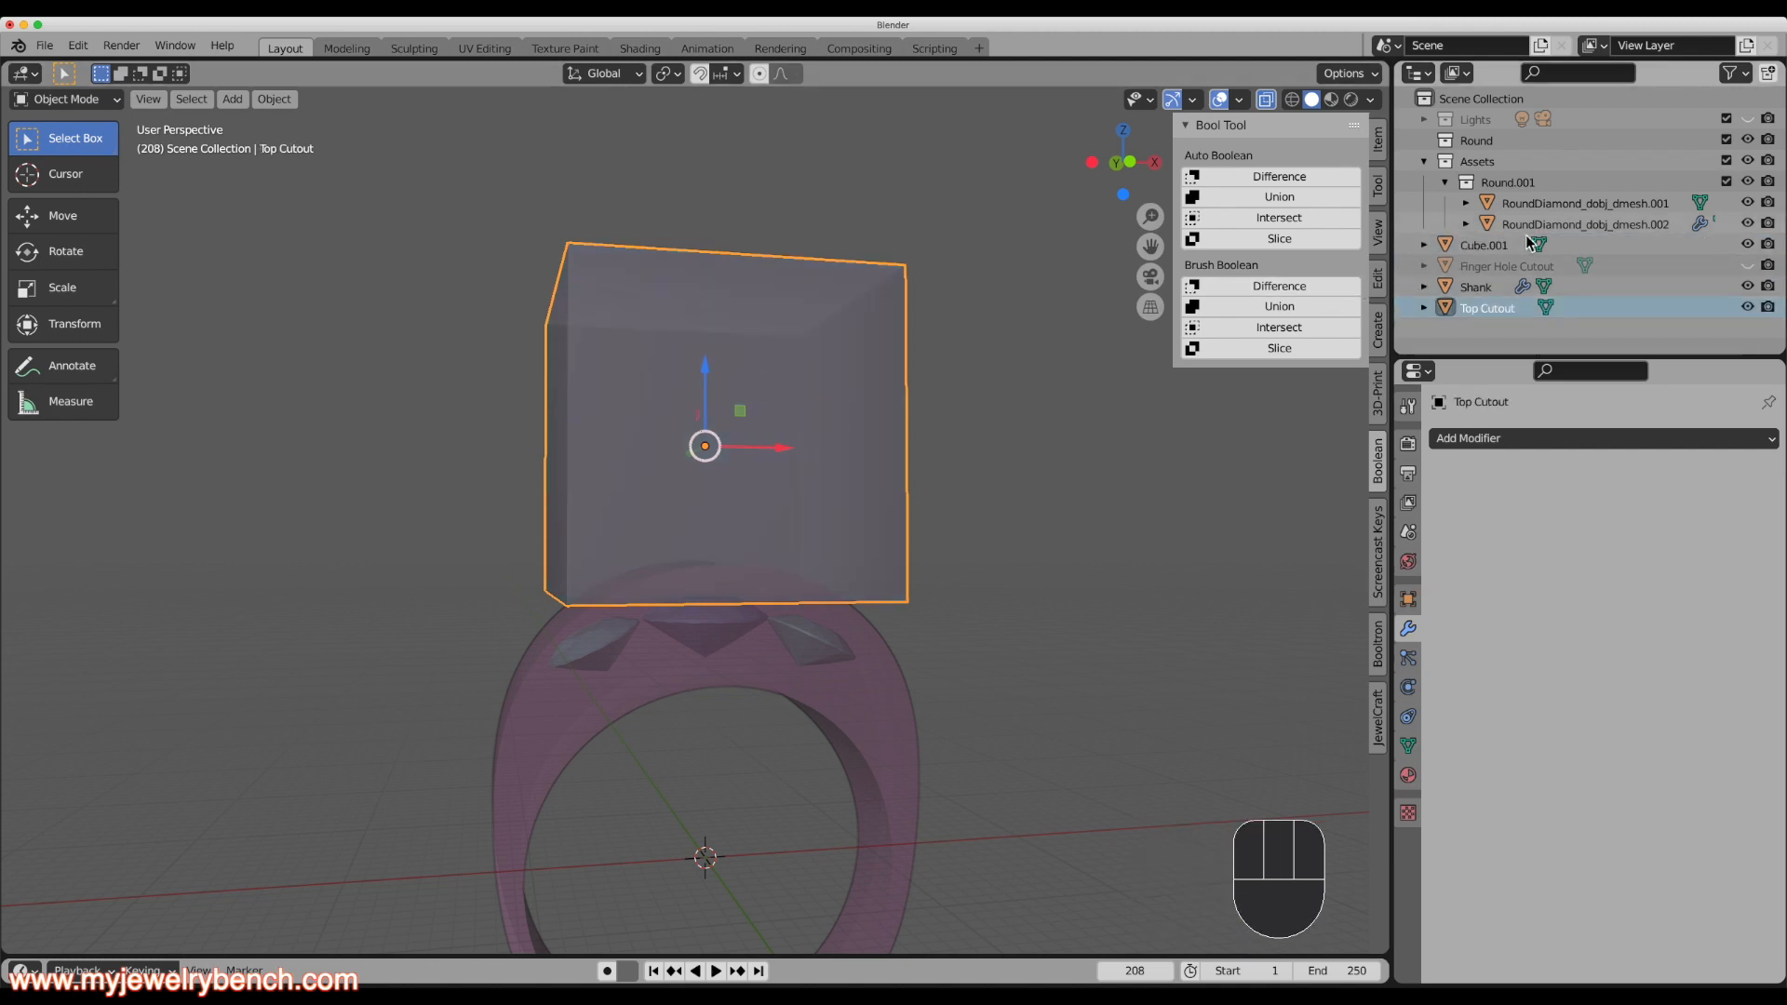
left_click(1489, 246)
double_click(1491, 247)
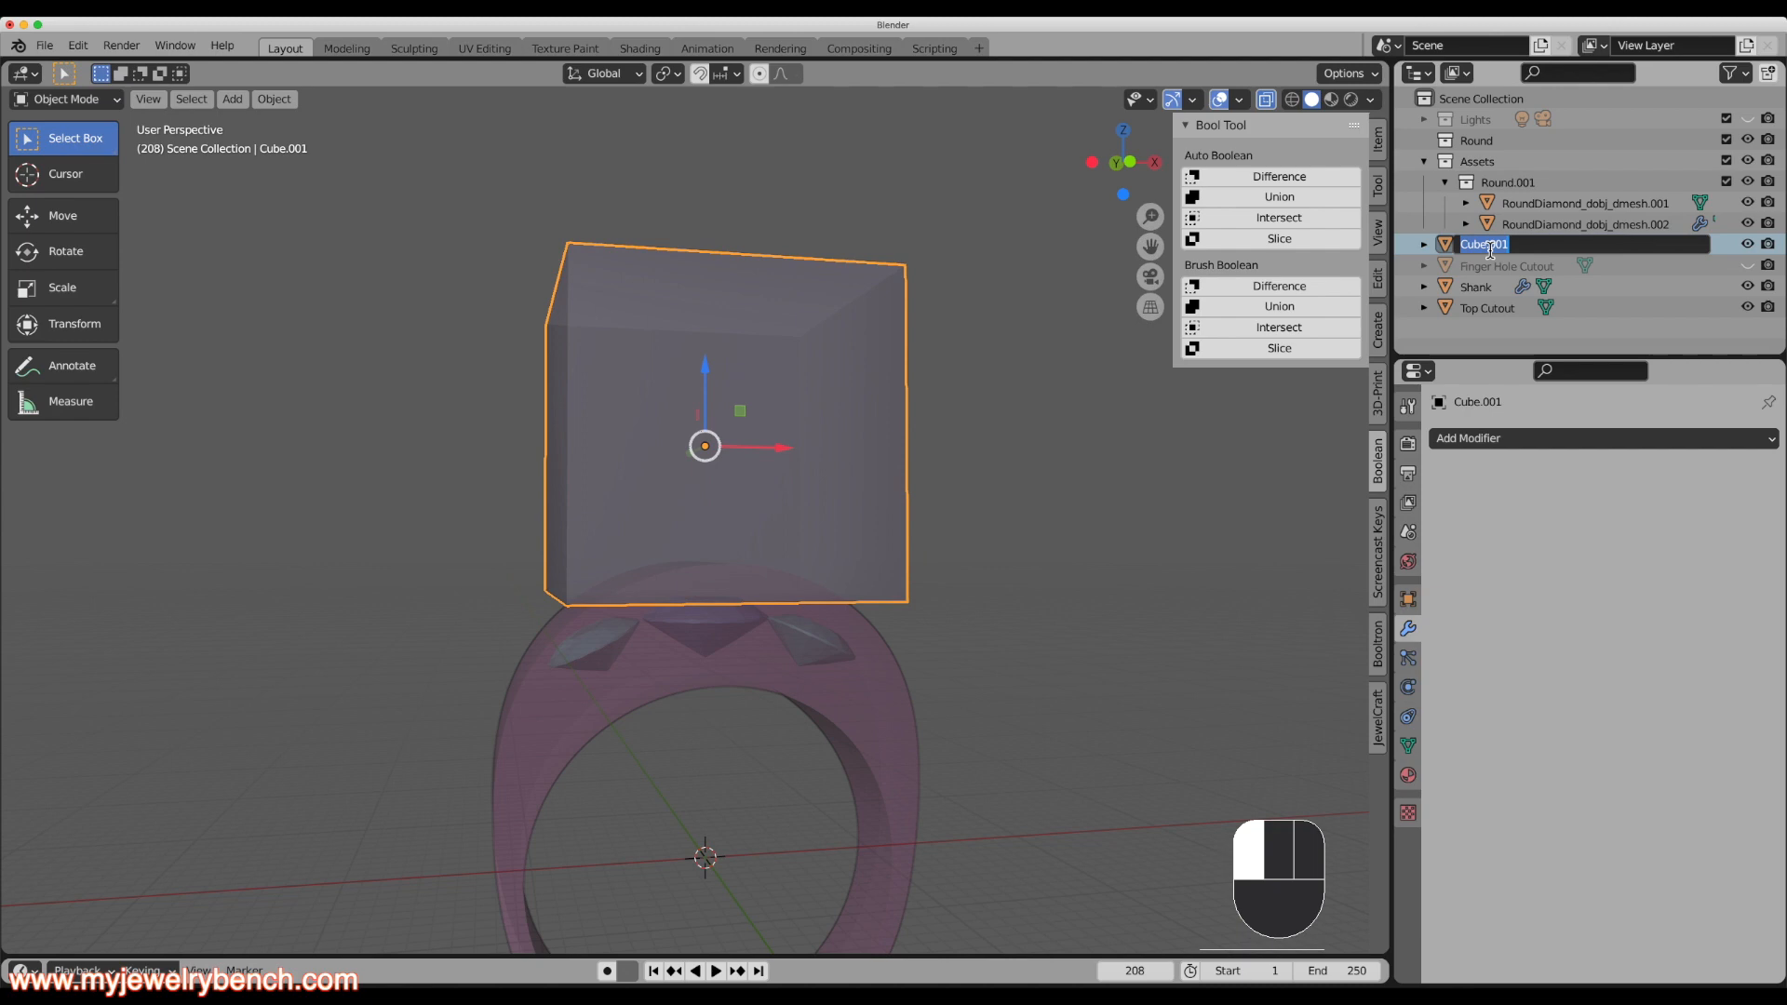
type("Side")
key("BackSpace")
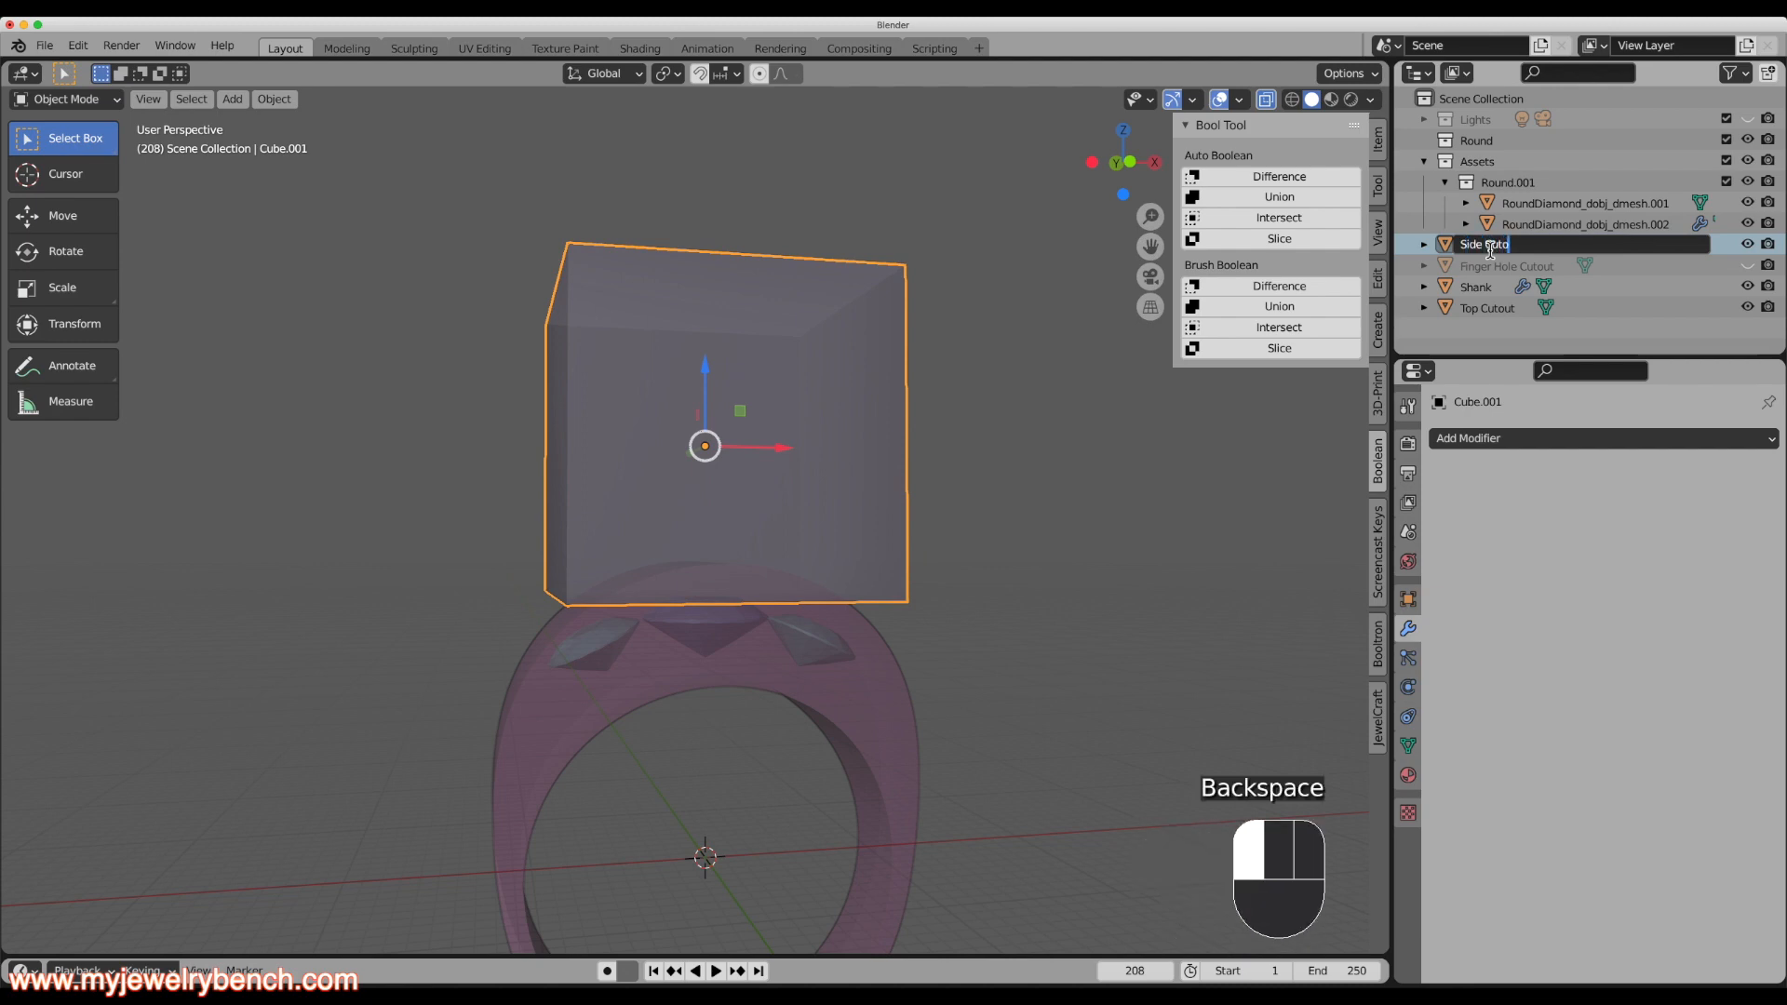
type("Cutout")
key("Return")
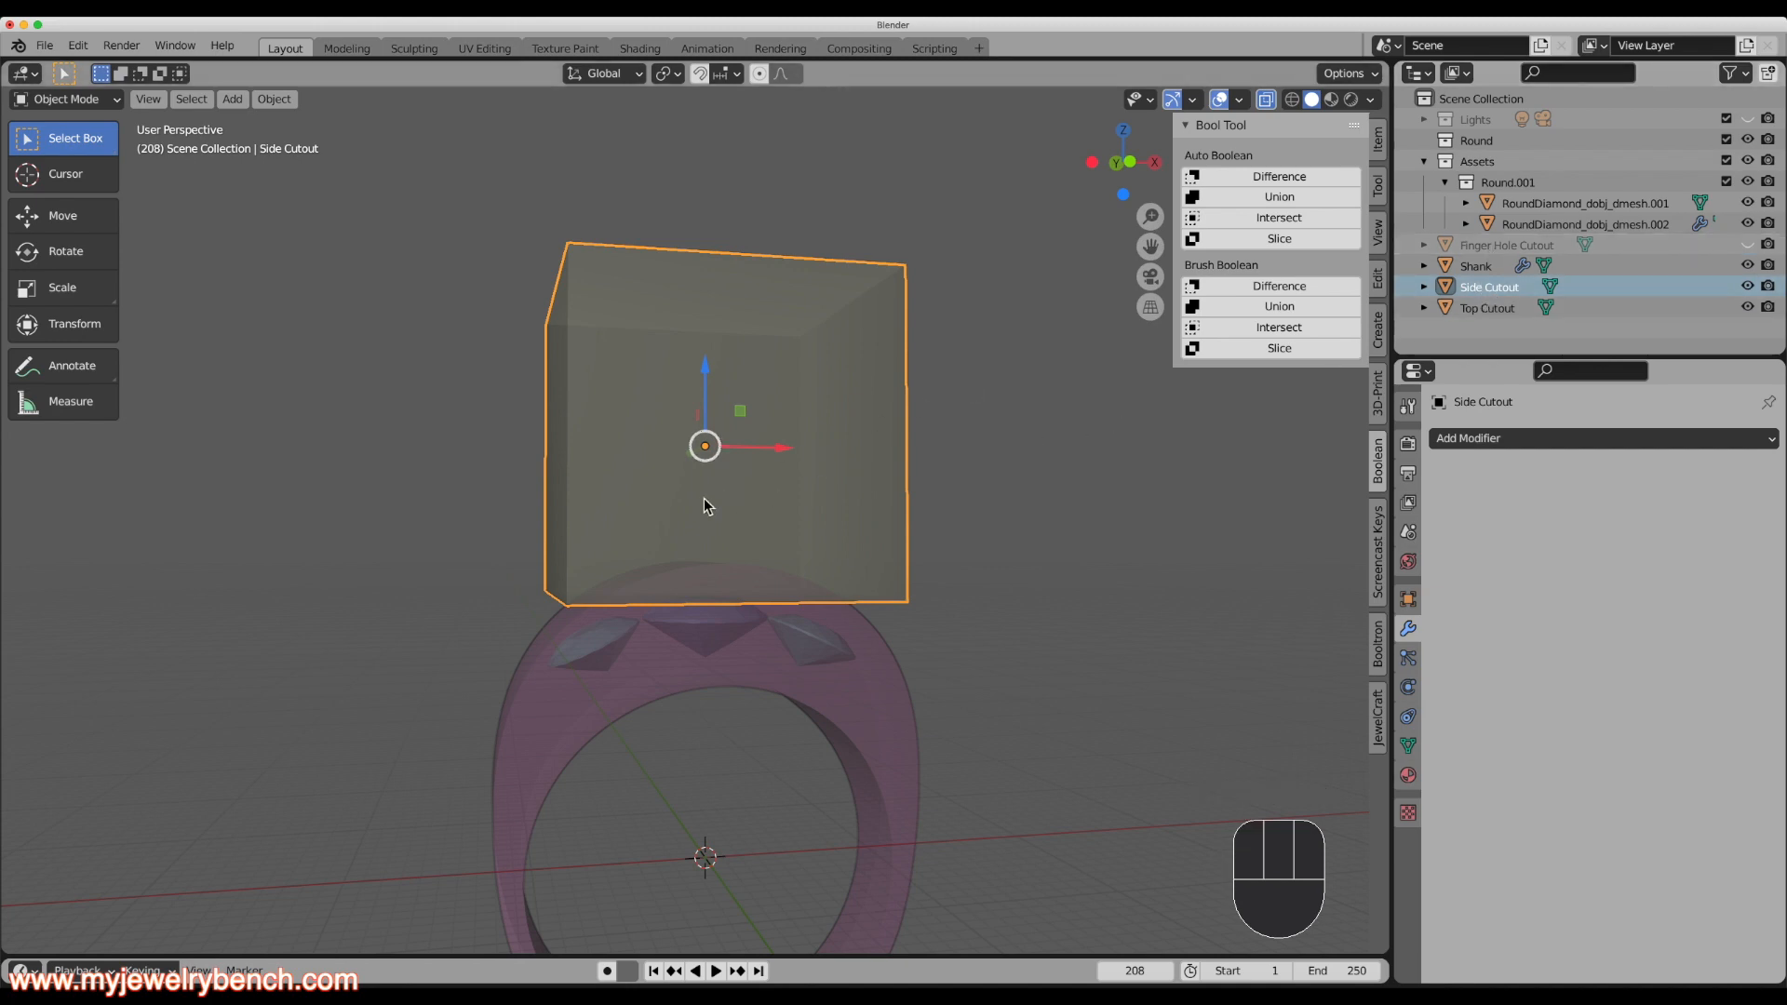
Add a Mirror modifier on the X axis to the Side Cutout cube and show the ring in front view.
middle_click_drag(704, 499, 963, 499)
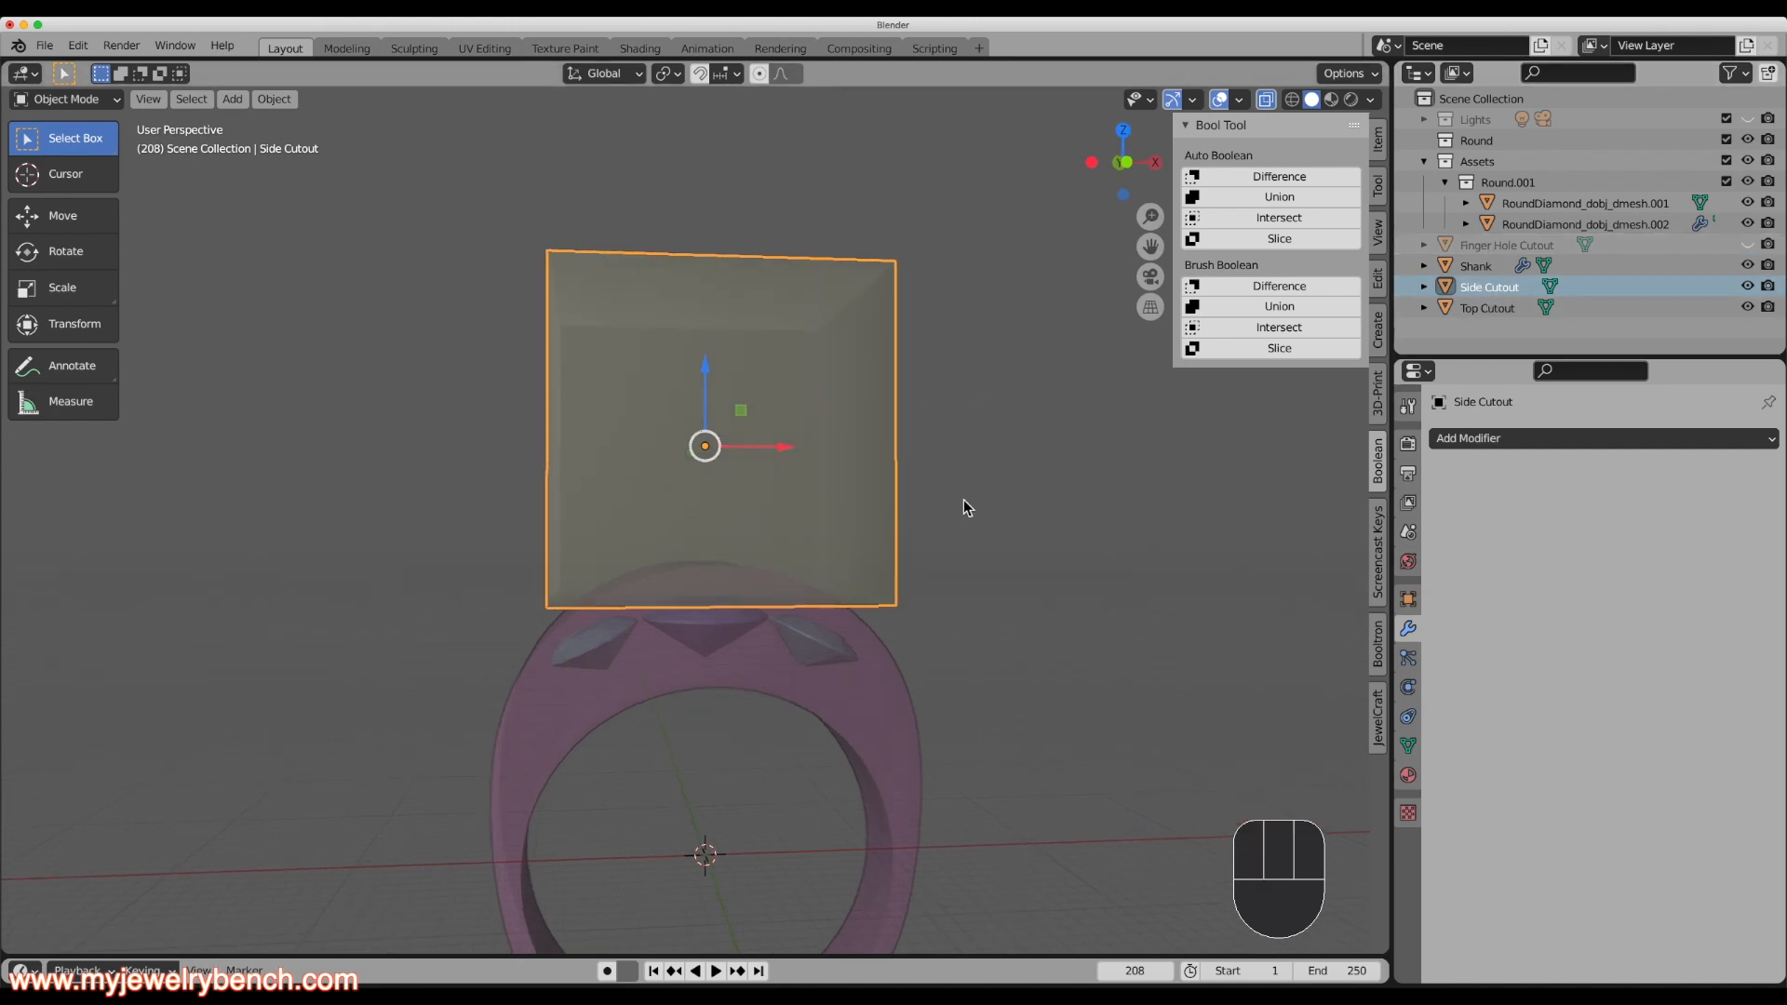
left_click(1501, 440)
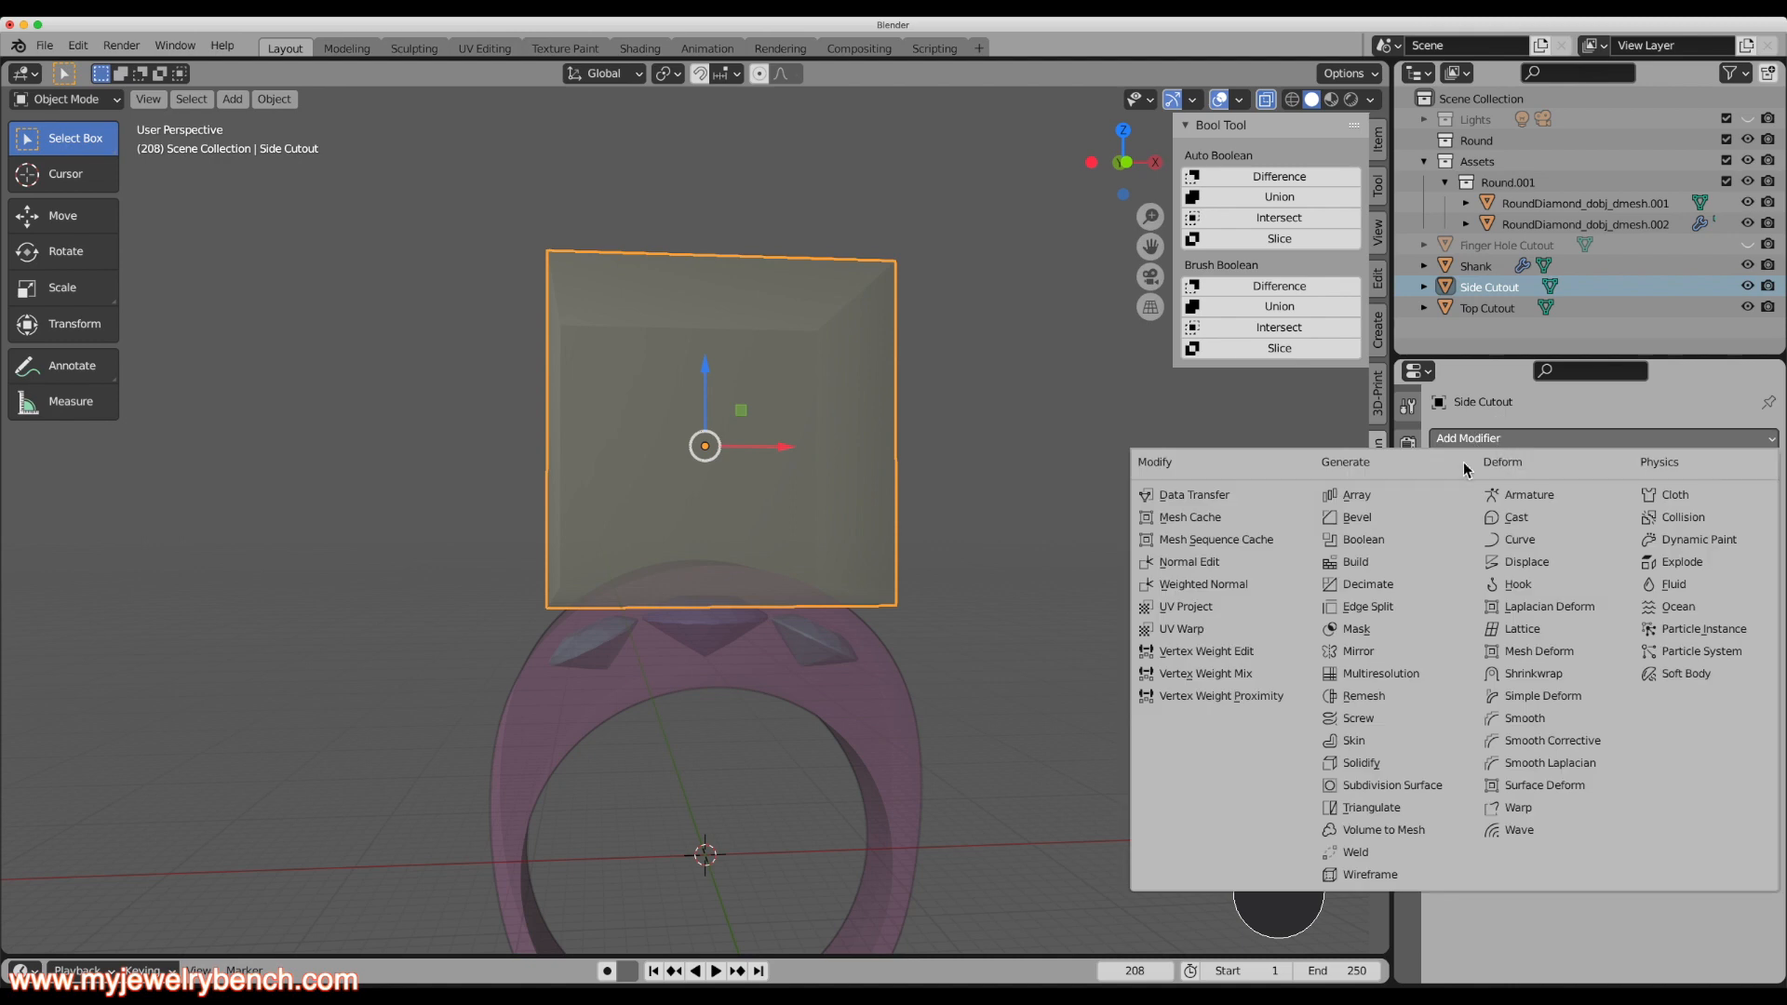
left_click(1359, 651)
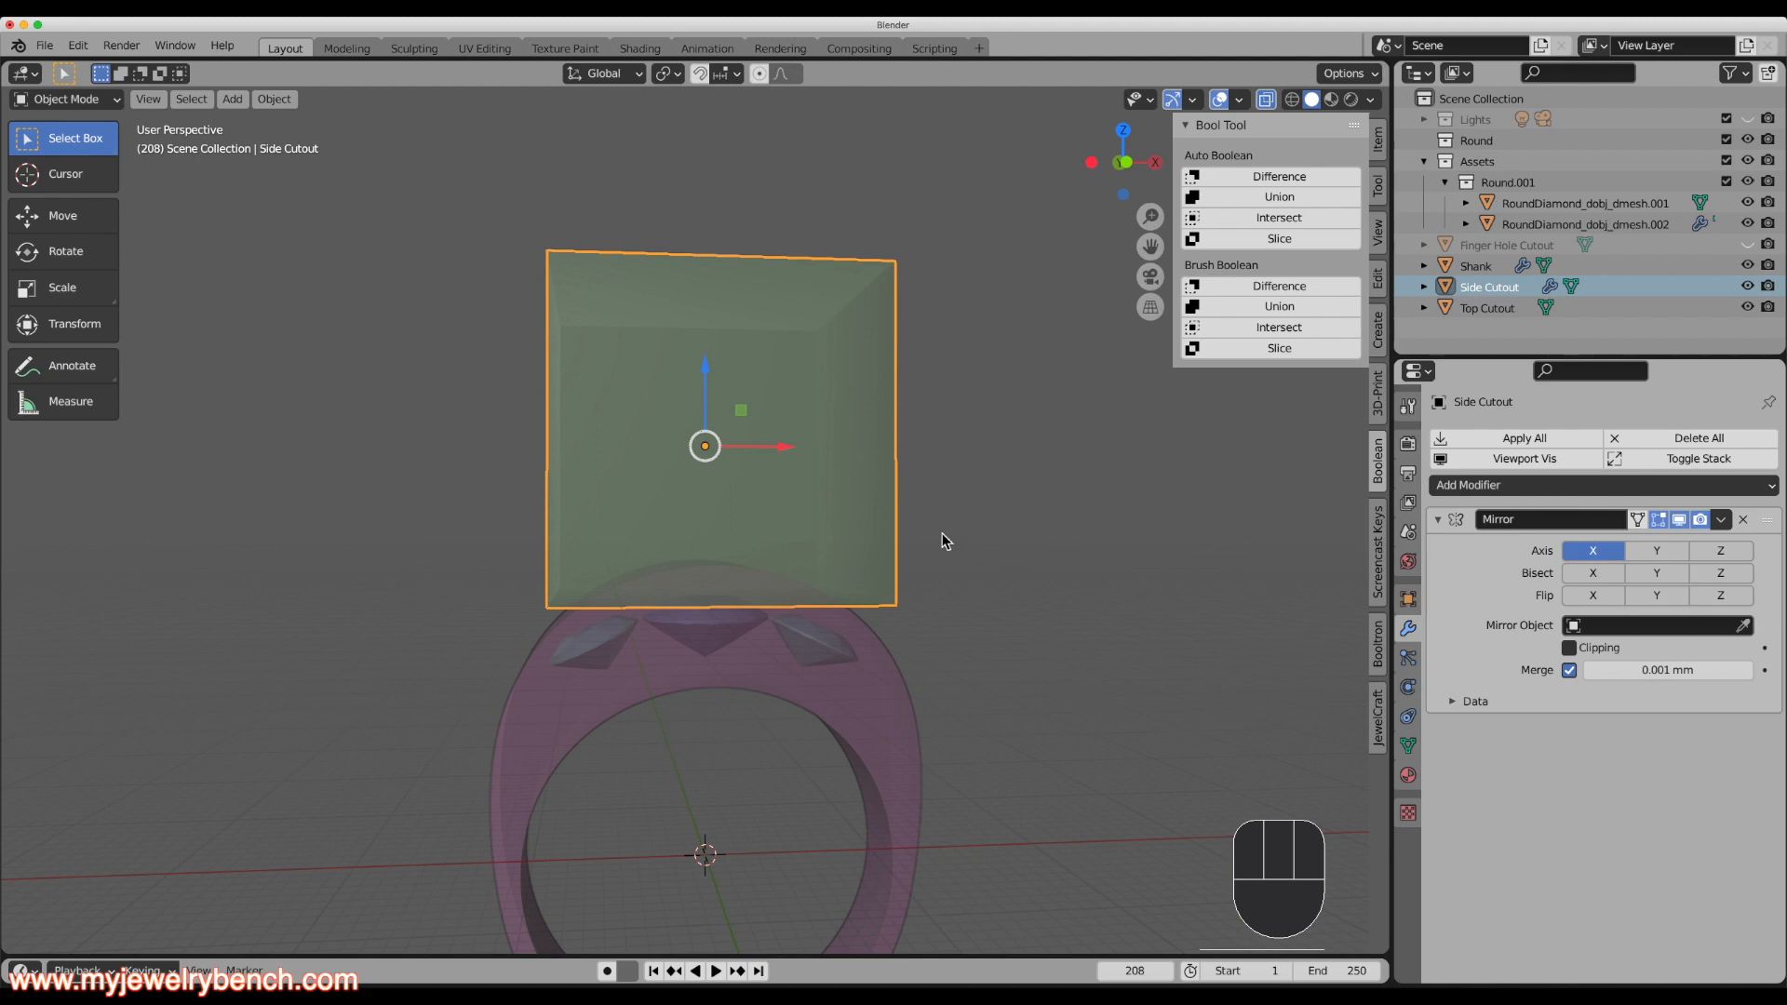
key("grave")
left_click(802, 469)
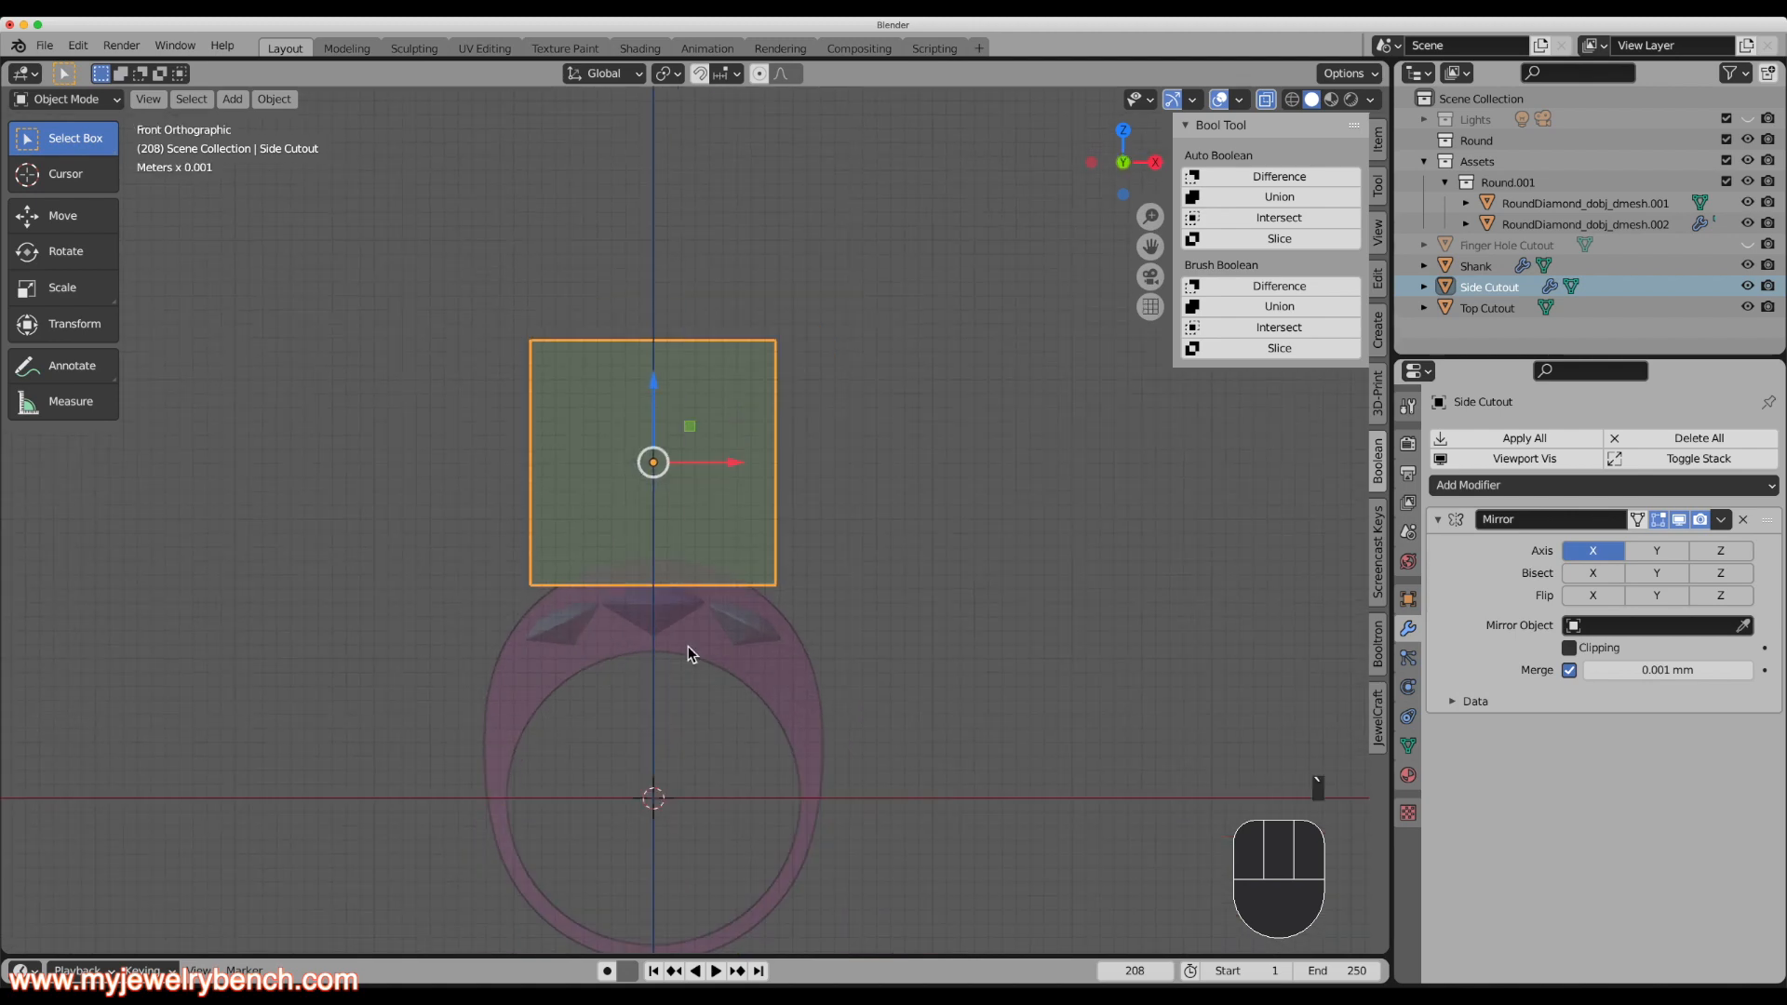
Compare the mirror's behaviour when moving the Side Cutout along X in Edit Mode and by about 17.56 mm in Object Mode, undoing both moves.
key("Tab")
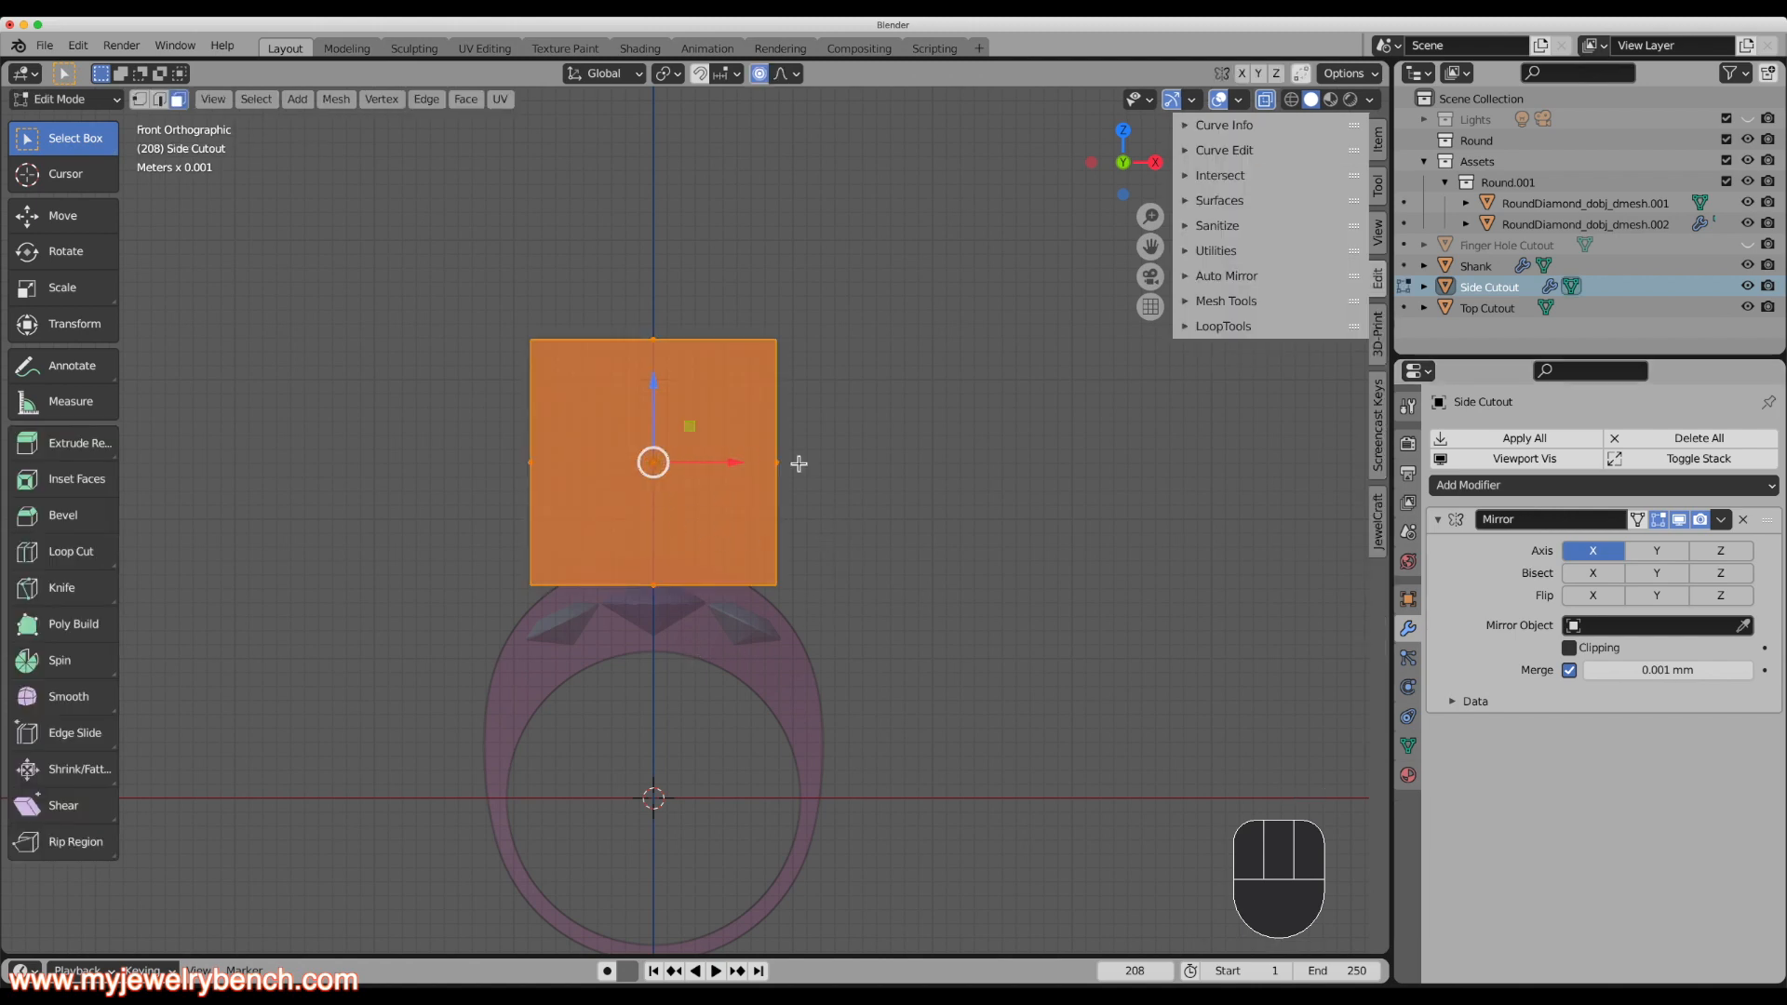
left_click_drag(728, 465, 1037, 478)
key("super+z")
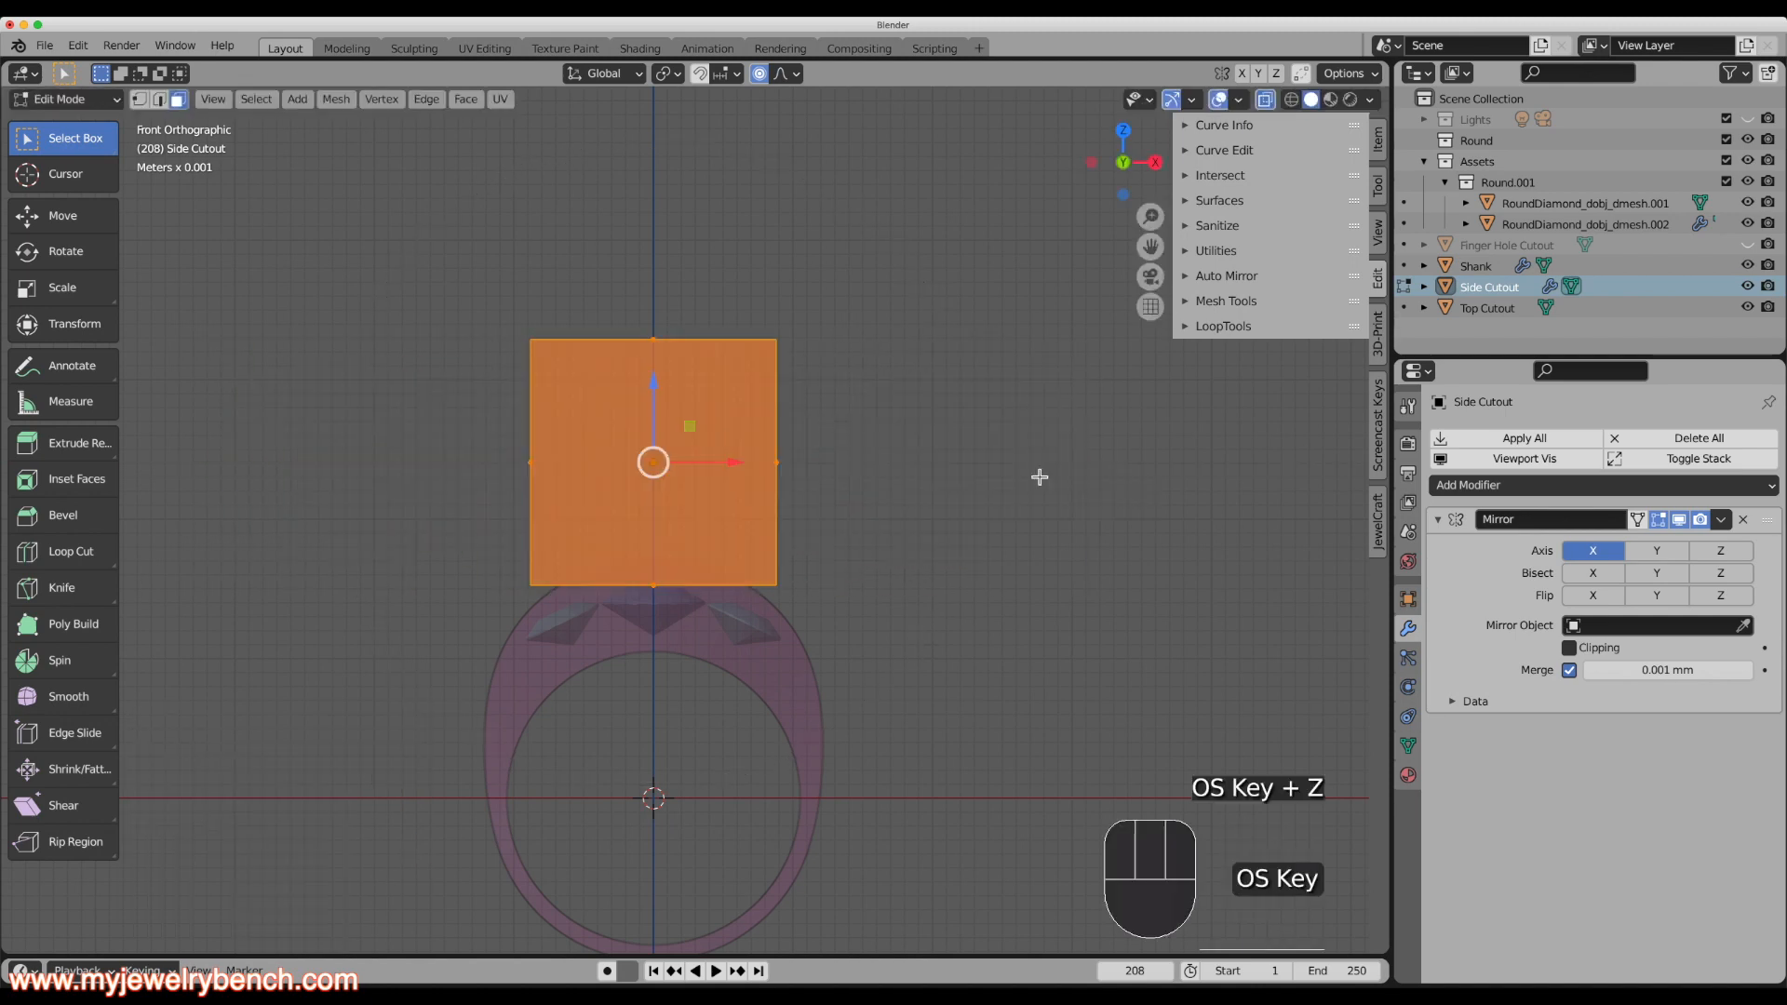
key("Tab")
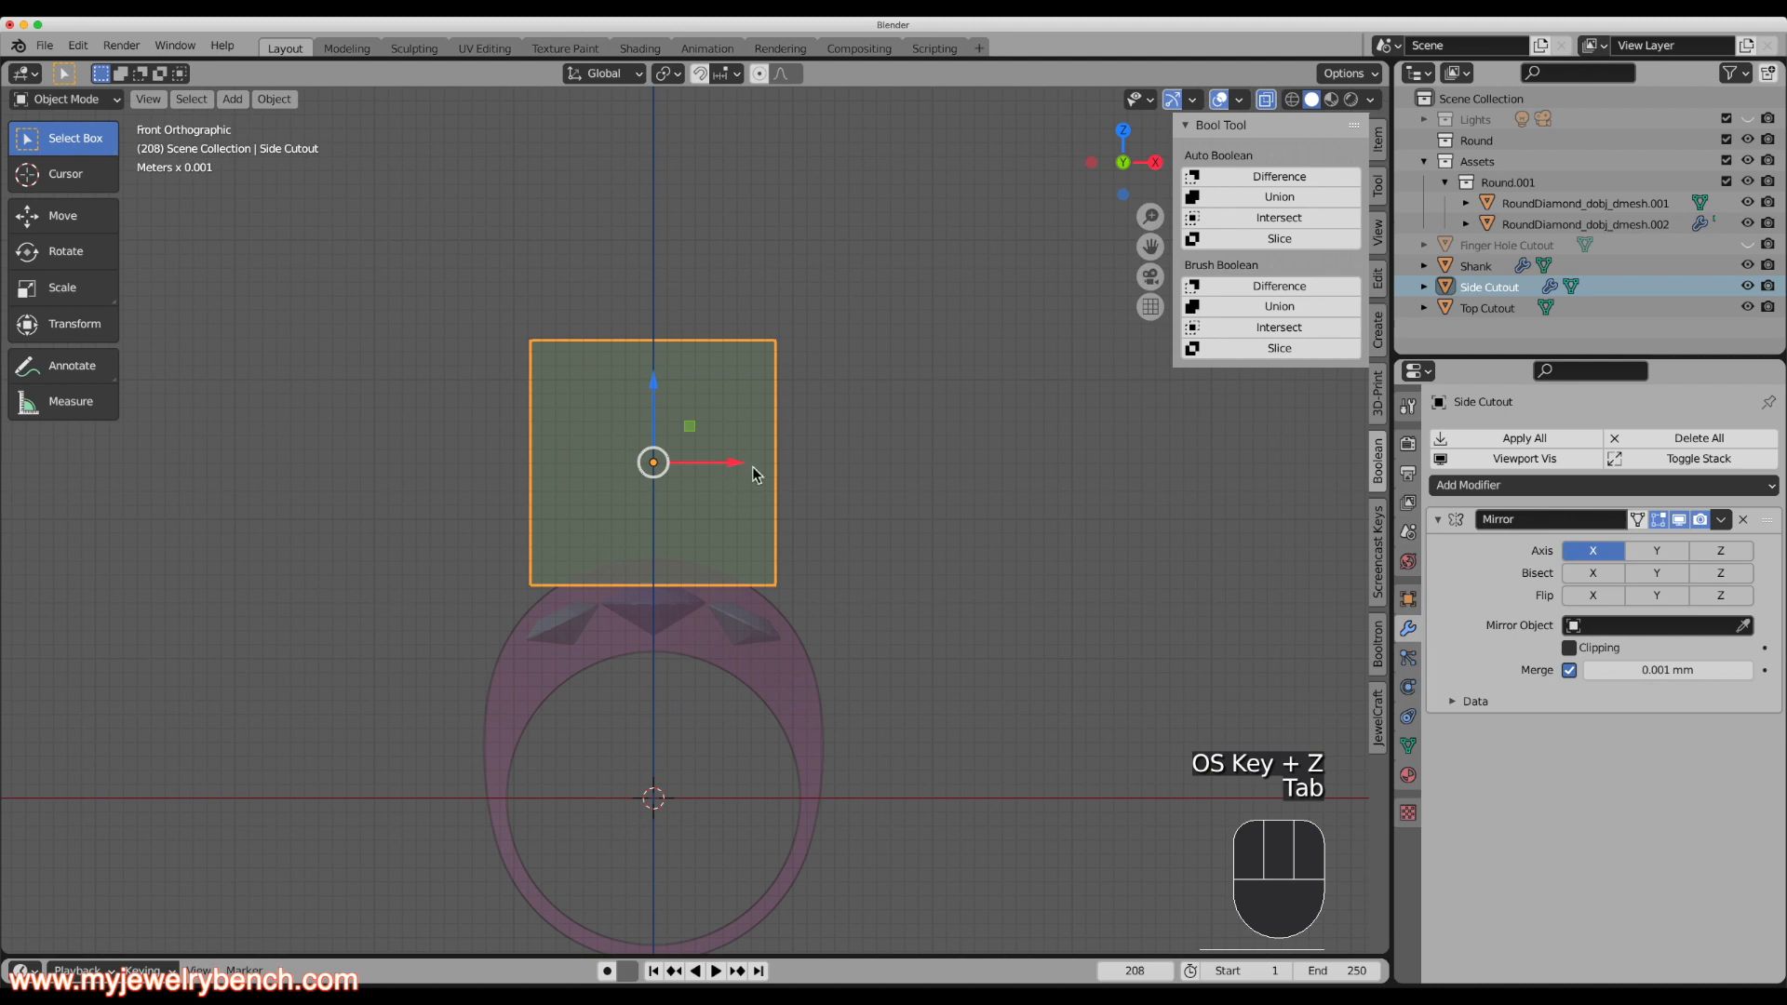
left_click_drag(741, 461, 994, 468)
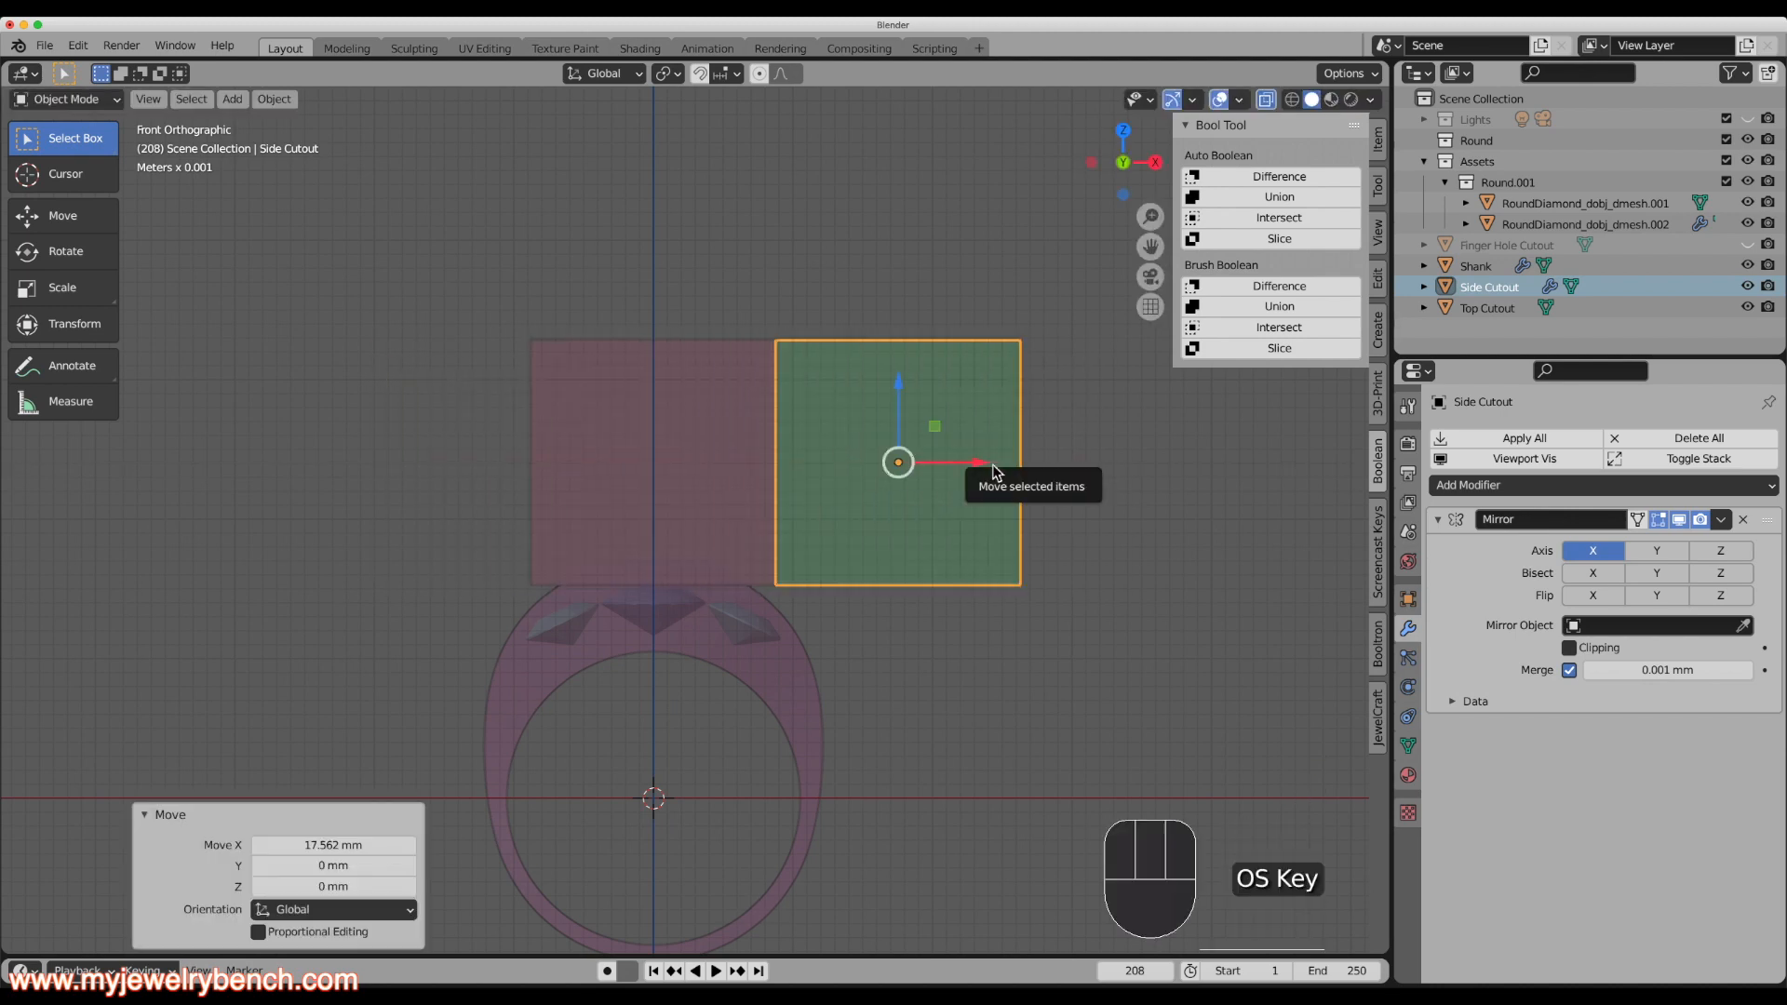
key("super+z")
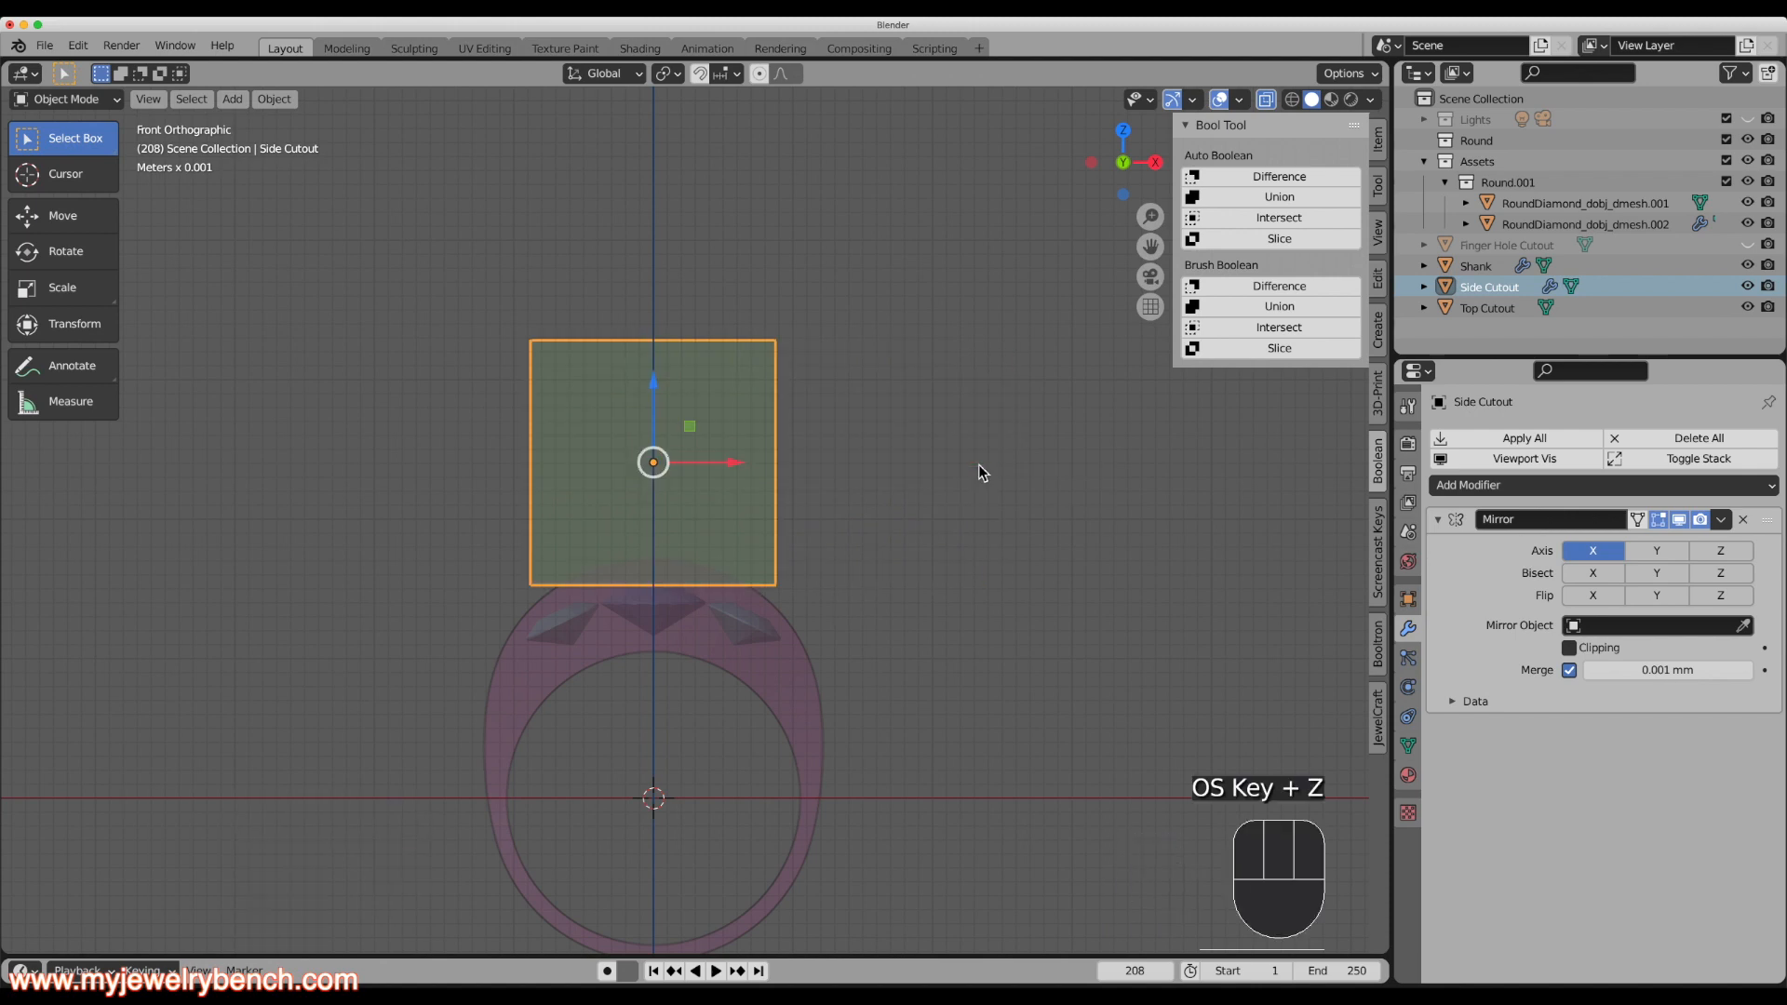
In Edit Mode, rotate the Side Cutout mesh 20° about Y and move it about 11.5 mm along X and -2.9 mm along Z.
key("Tab")
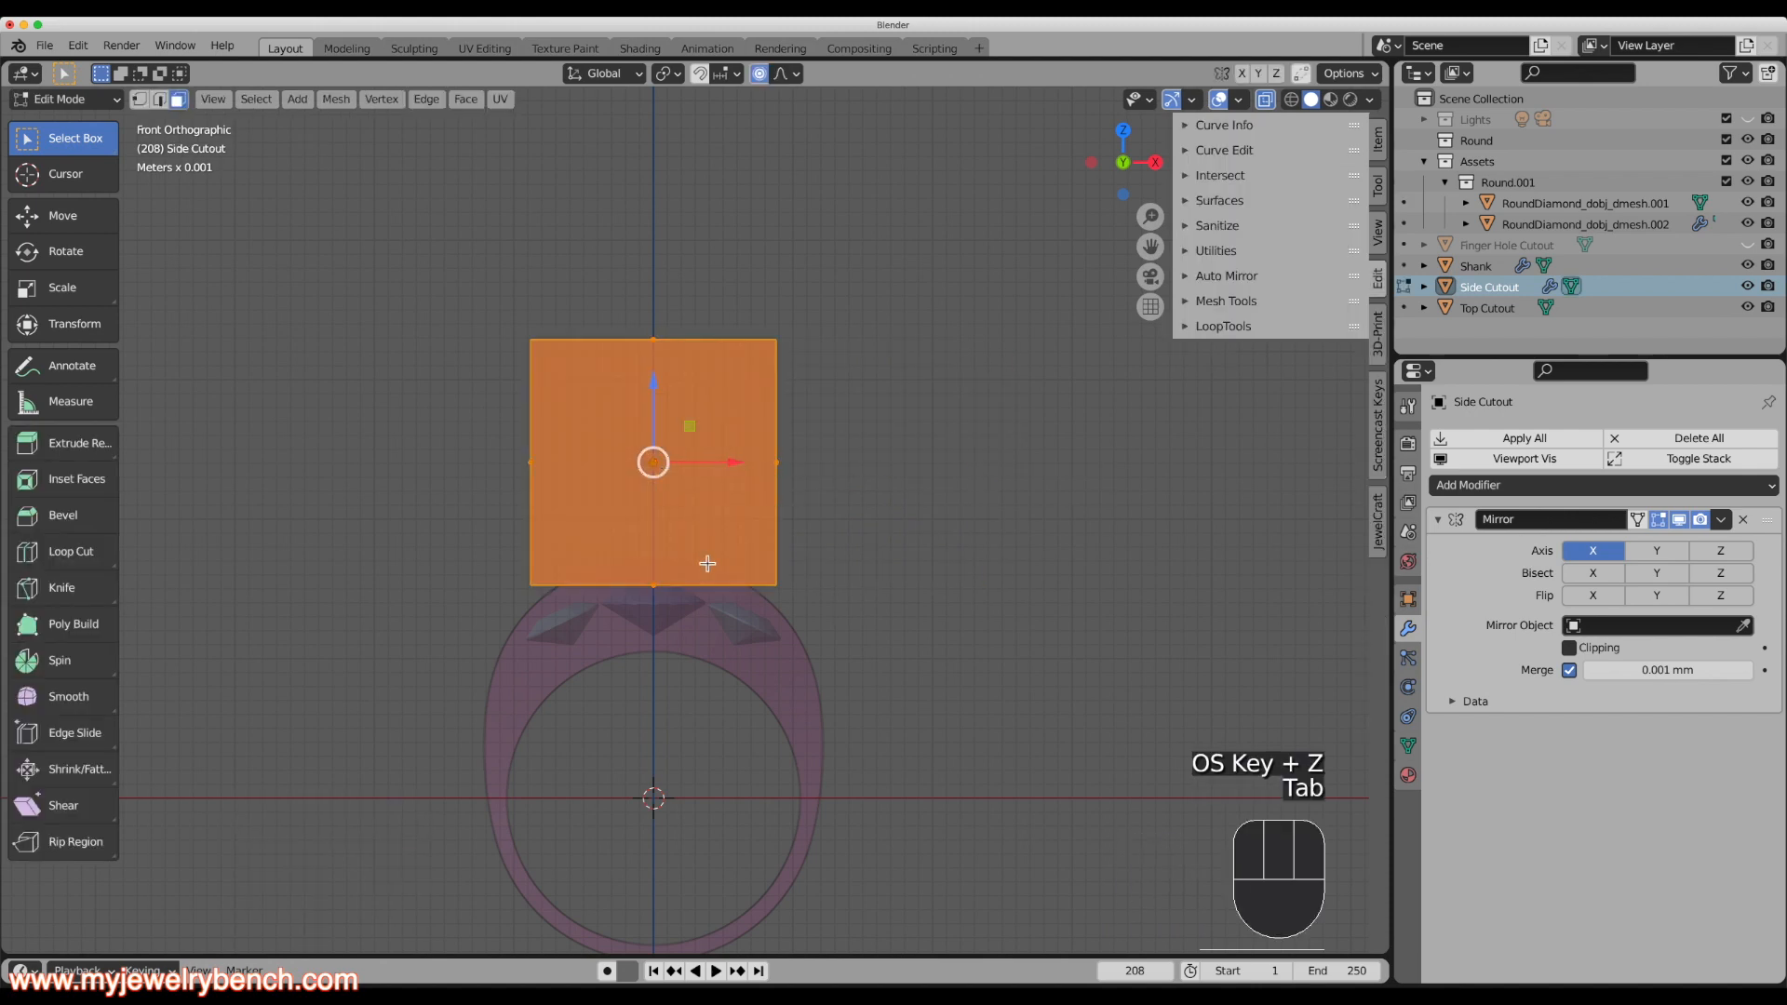
key("r")
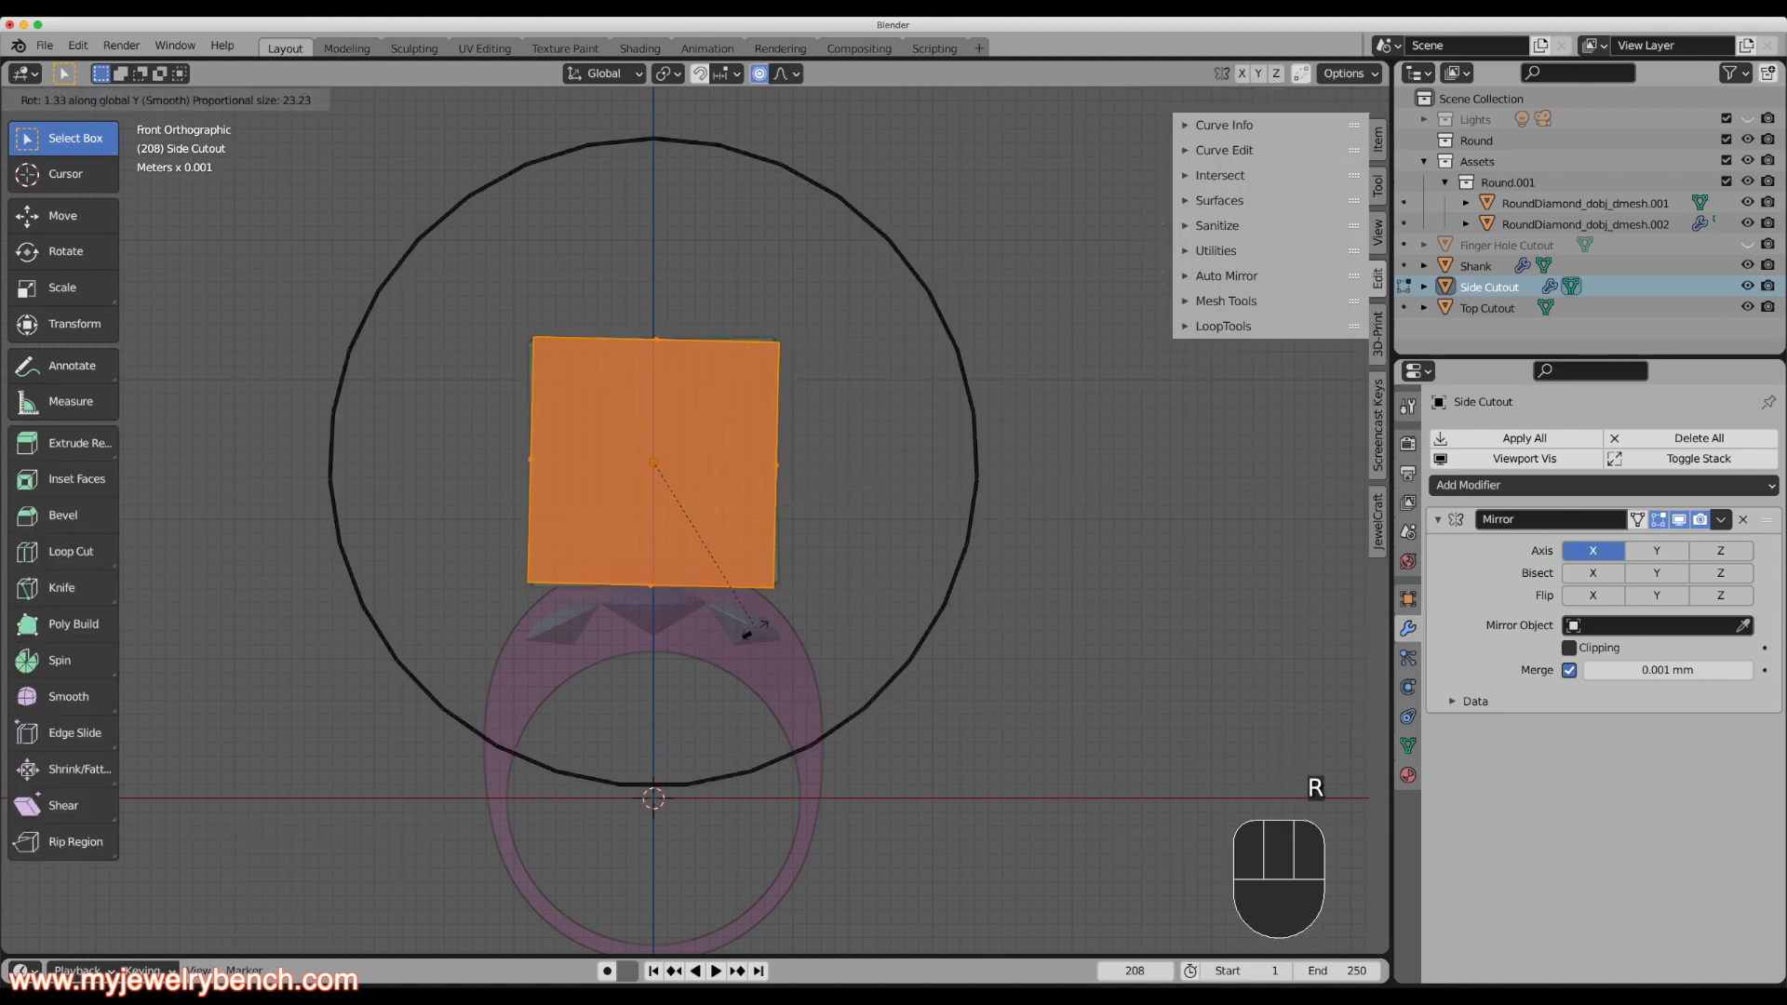
left_click(698, 662)
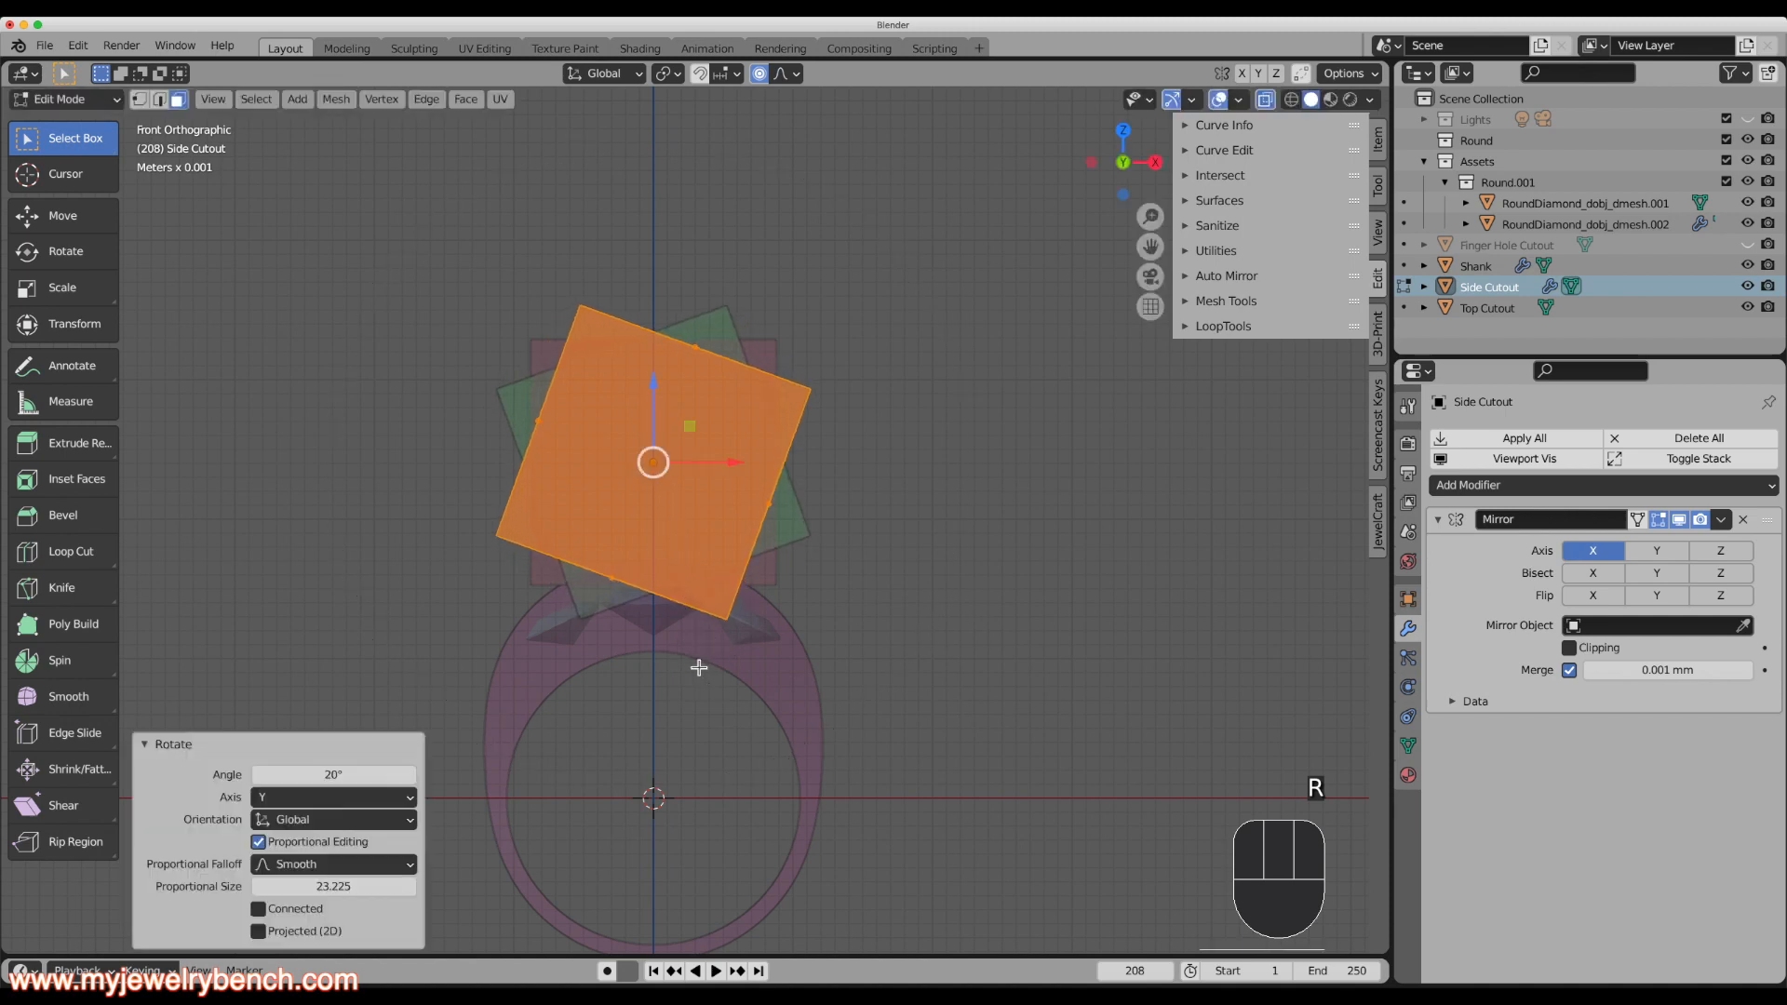
key("g")
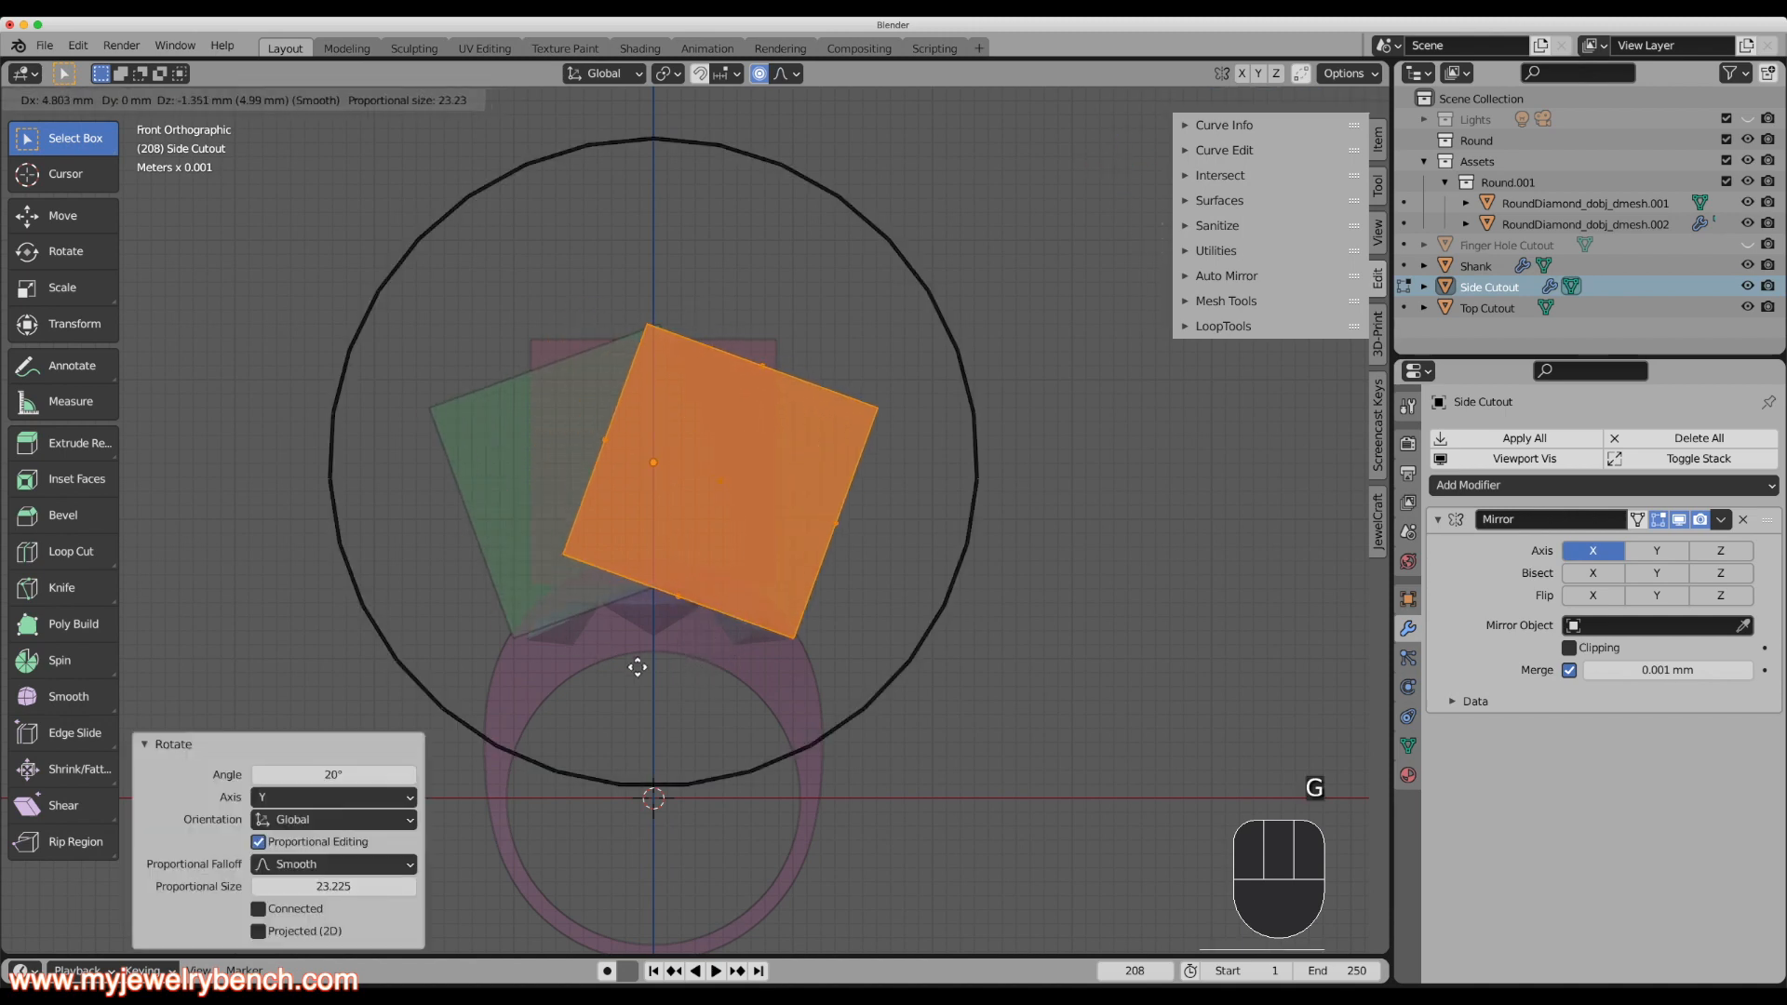
left_click(719, 681)
Rotate the Side Cutout mesh a further 7.08° about Y so its lower edge follows the side diamond's top, and return to Object Mode.
key("r")
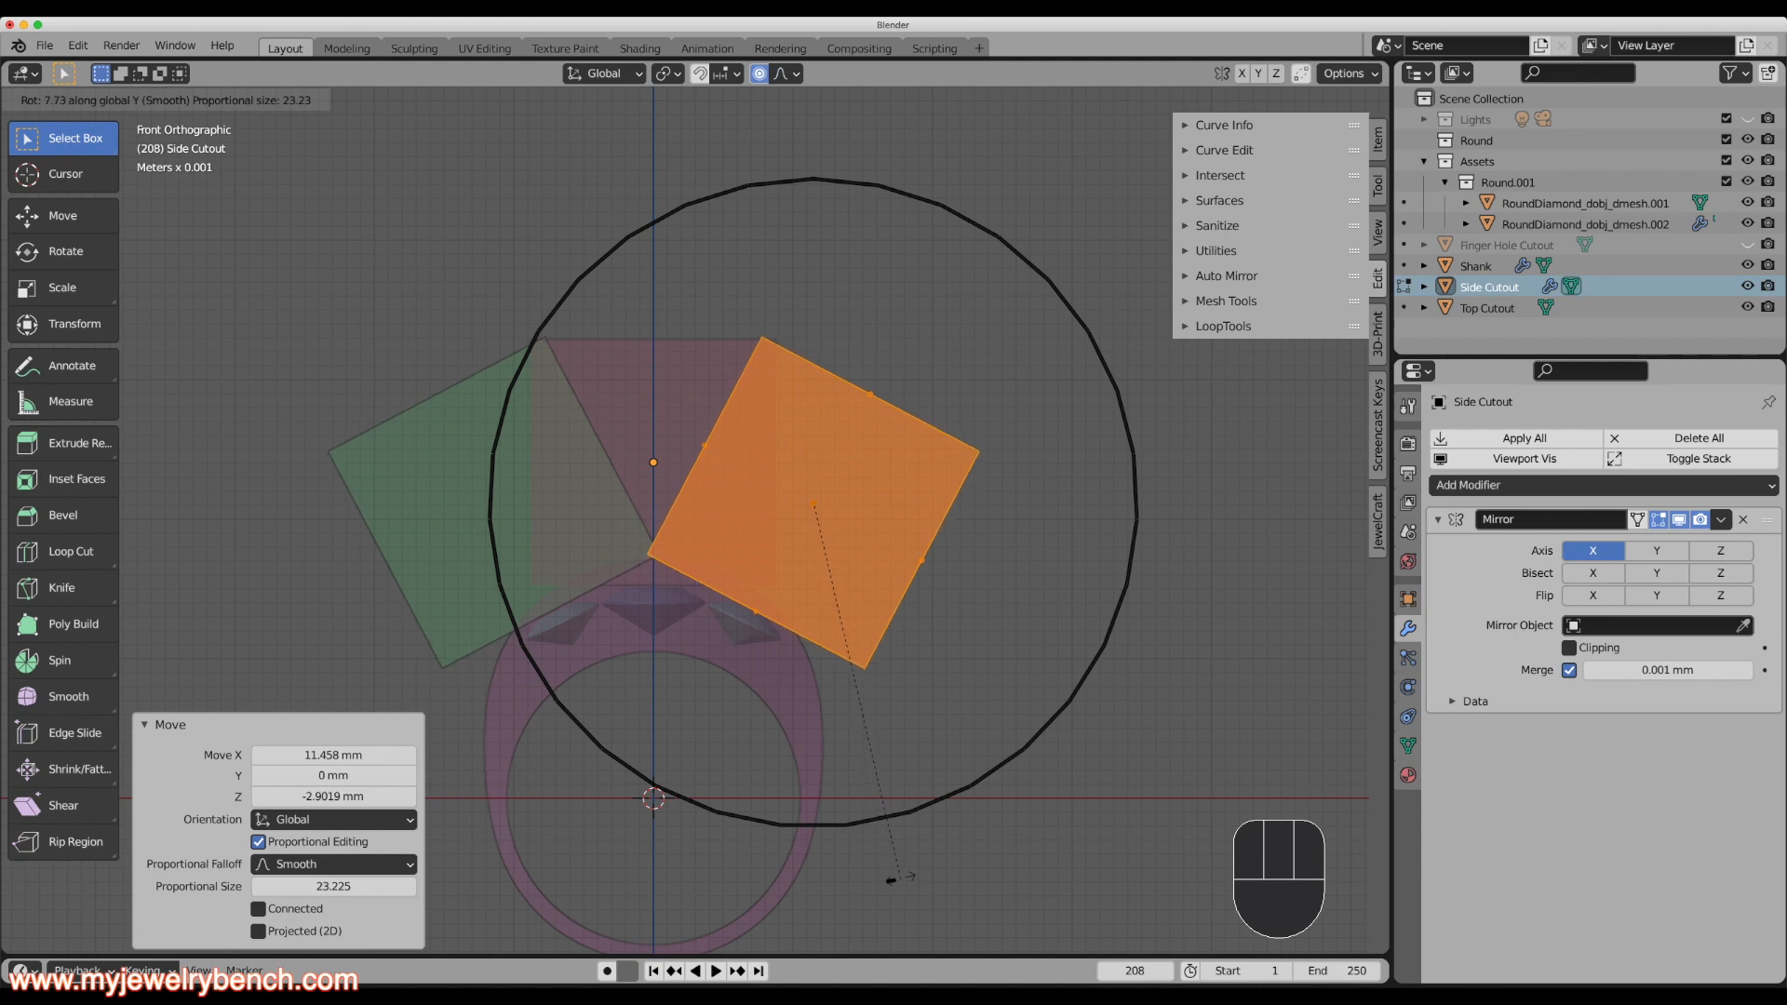
left_click(896, 878)
scroll(762, 623, "up", 6)
scroll(762, 649, "up", 4)
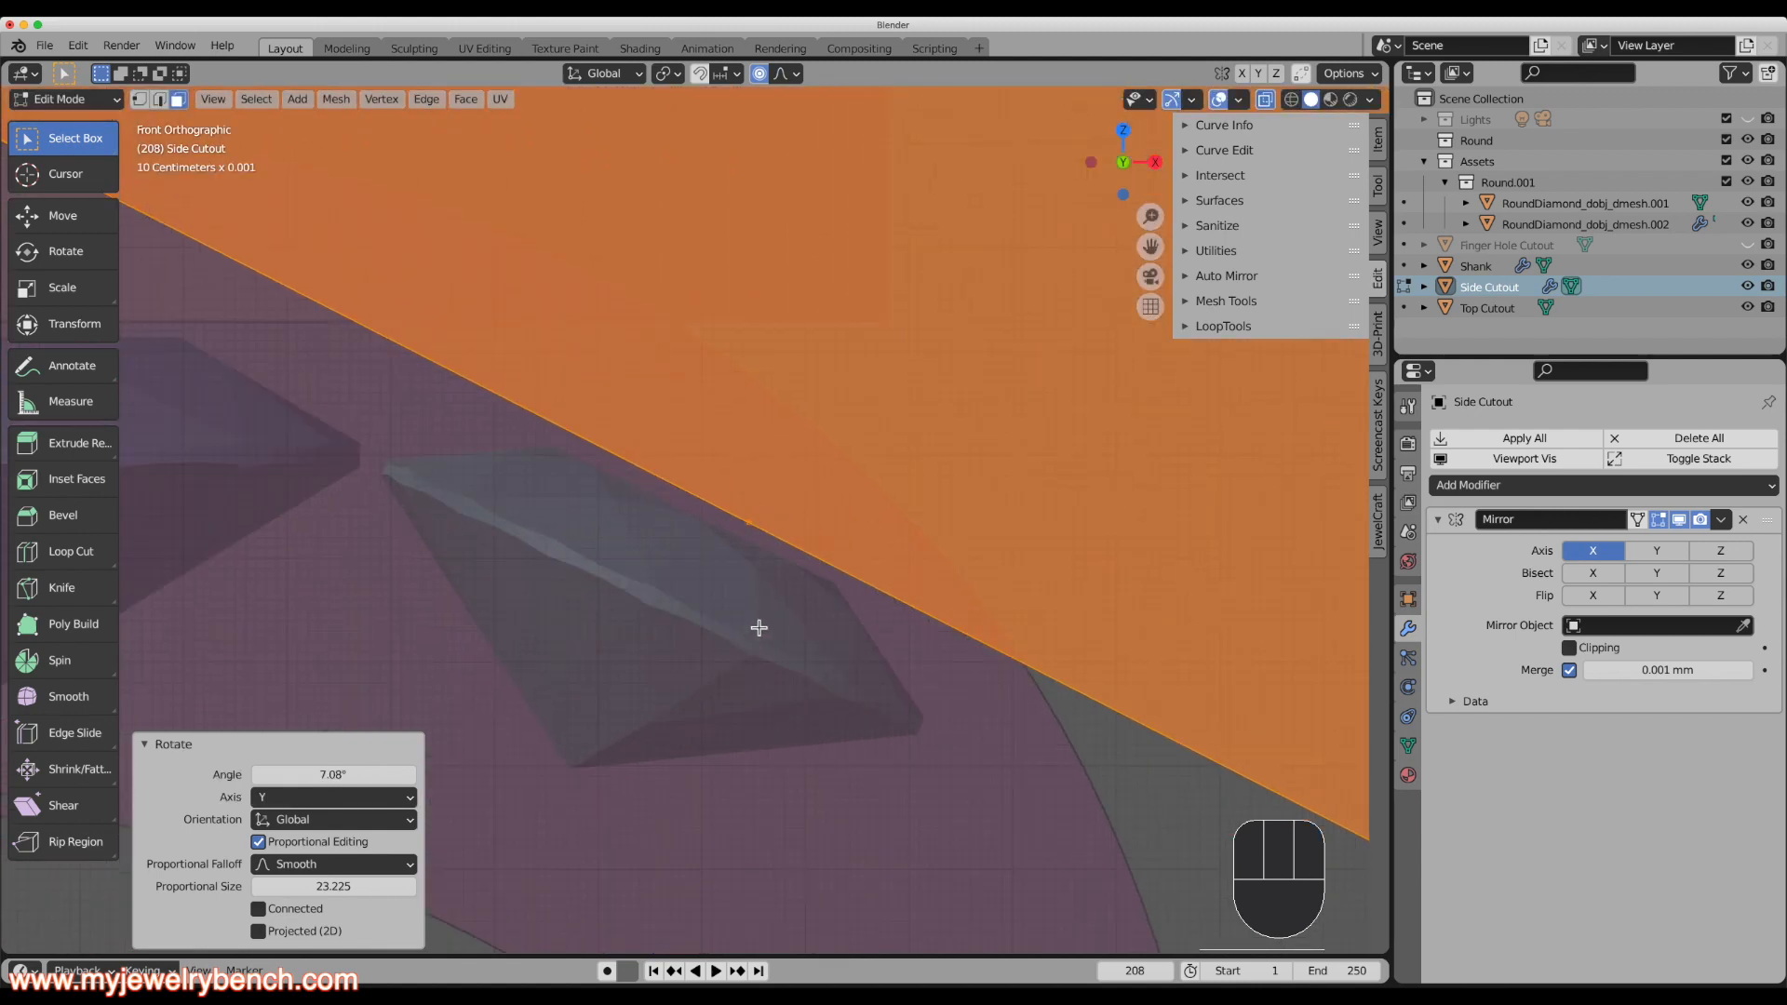
scroll(700, 460, "down", 6)
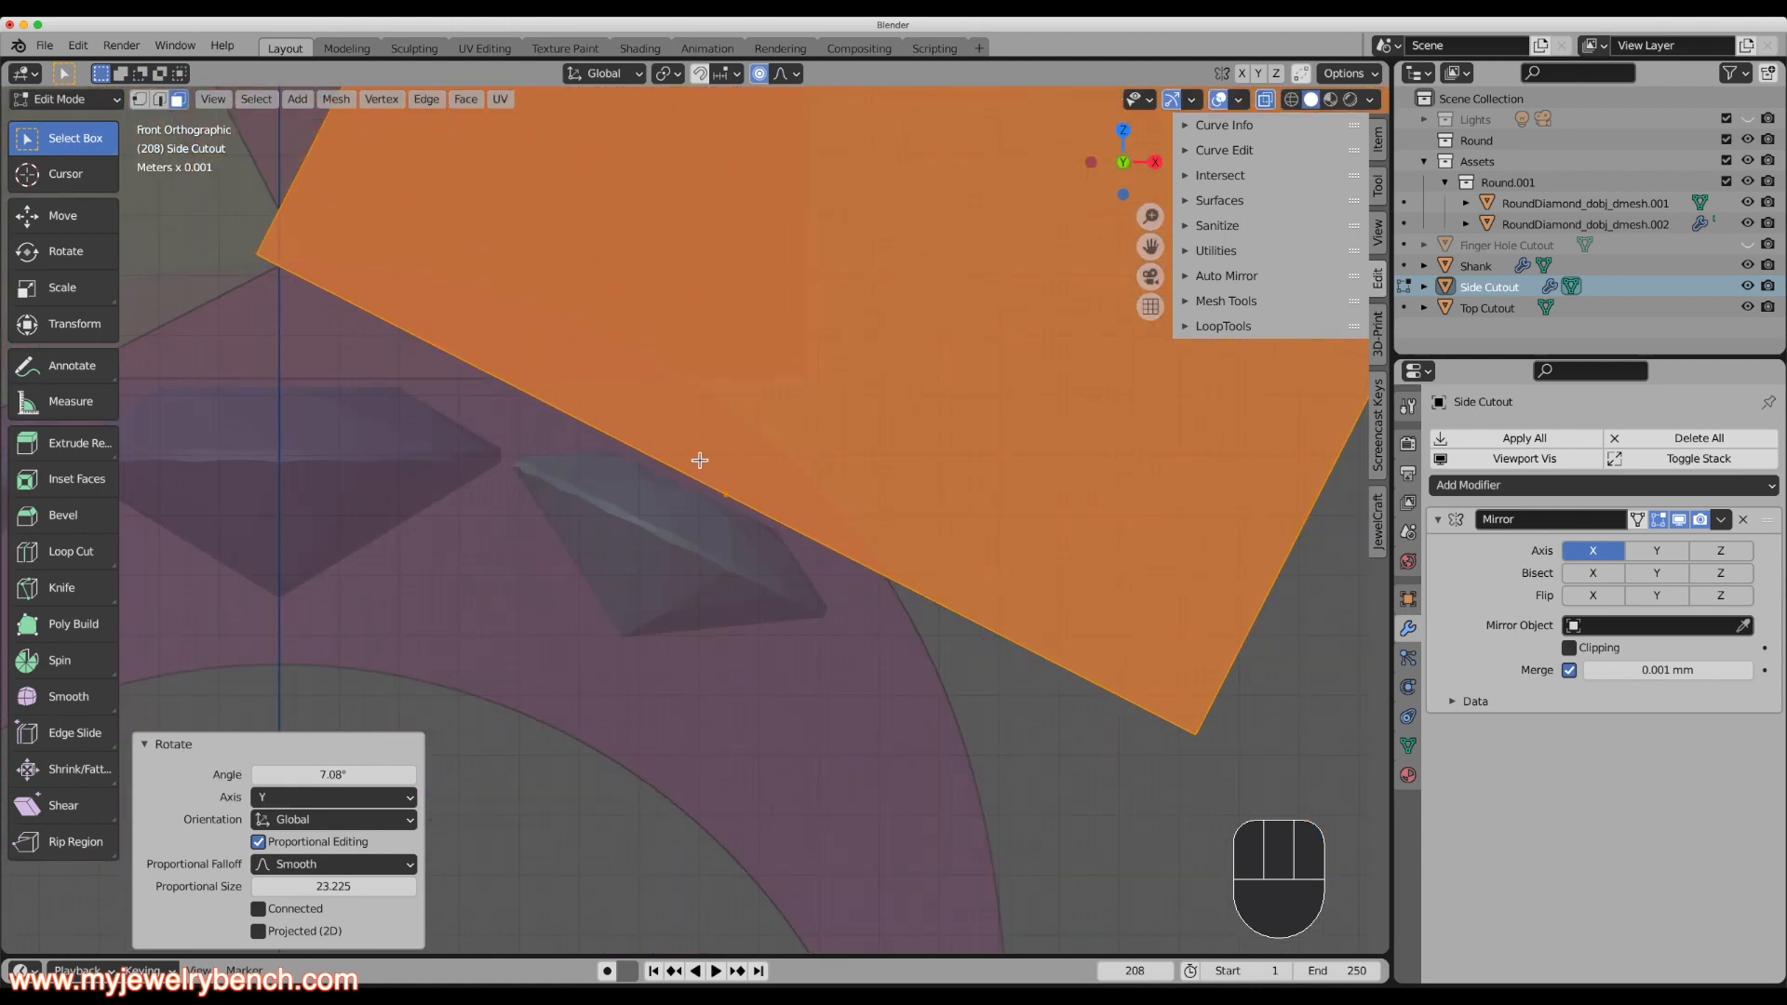
scroll(691, 481, "down", 2)
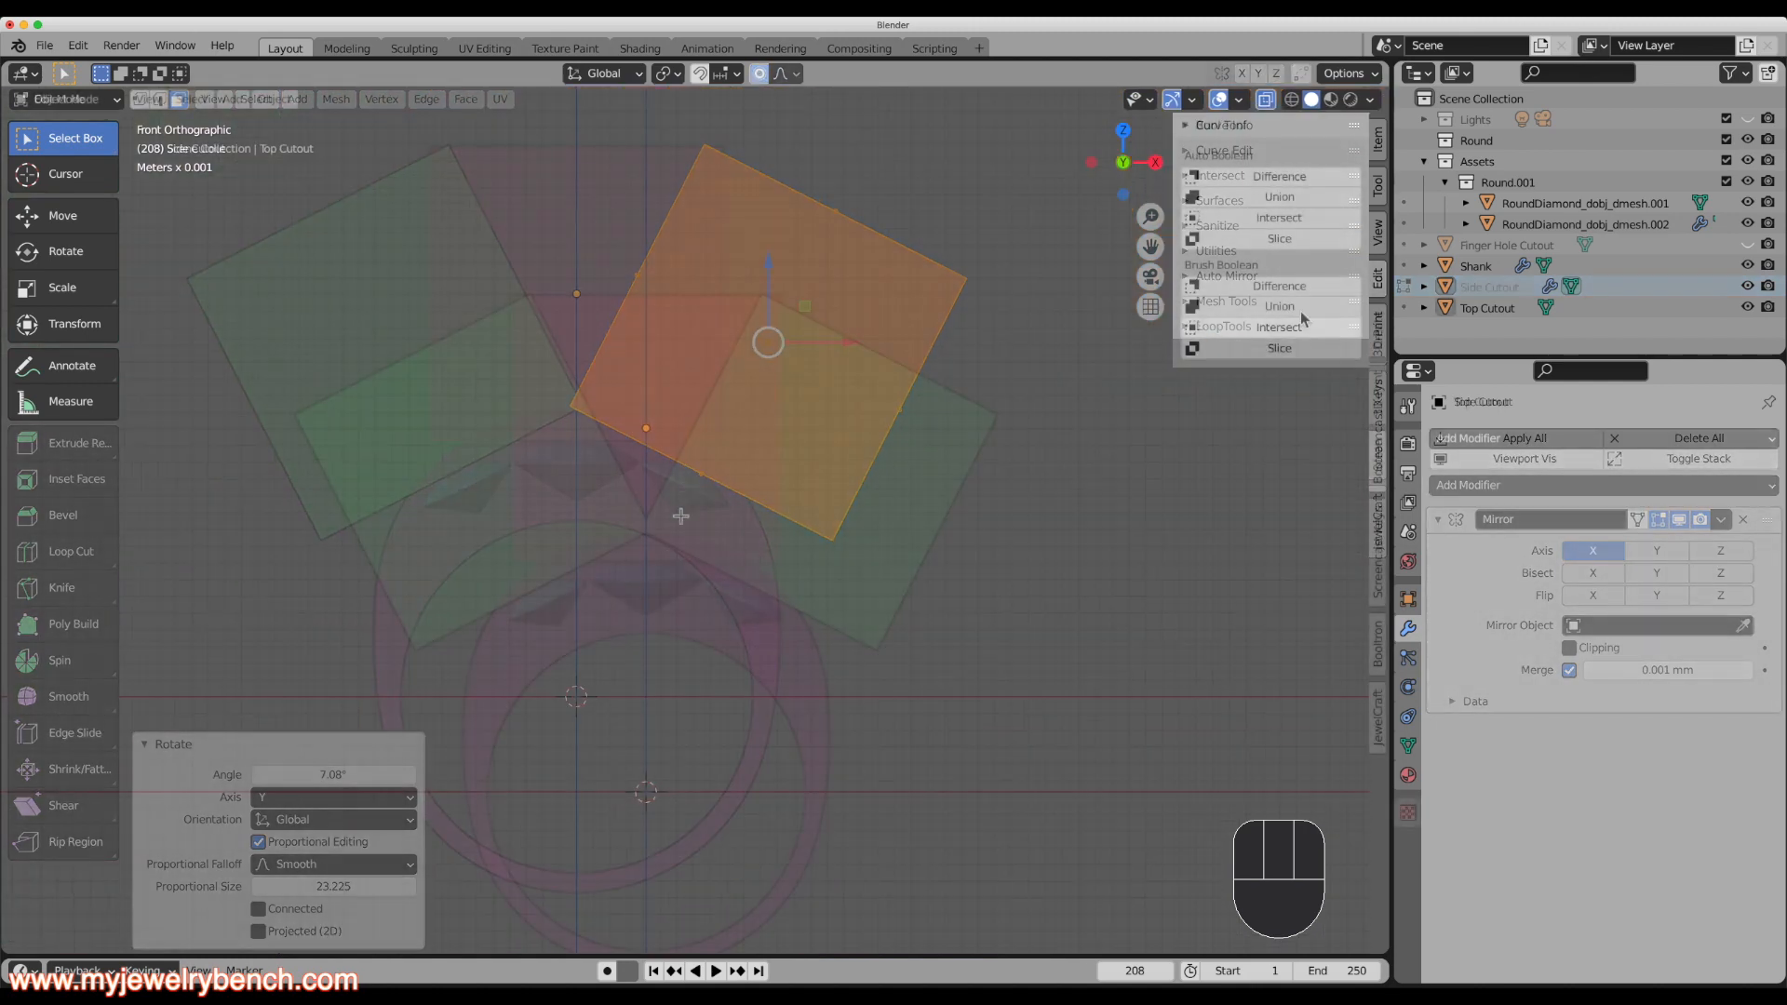
key("Tab")
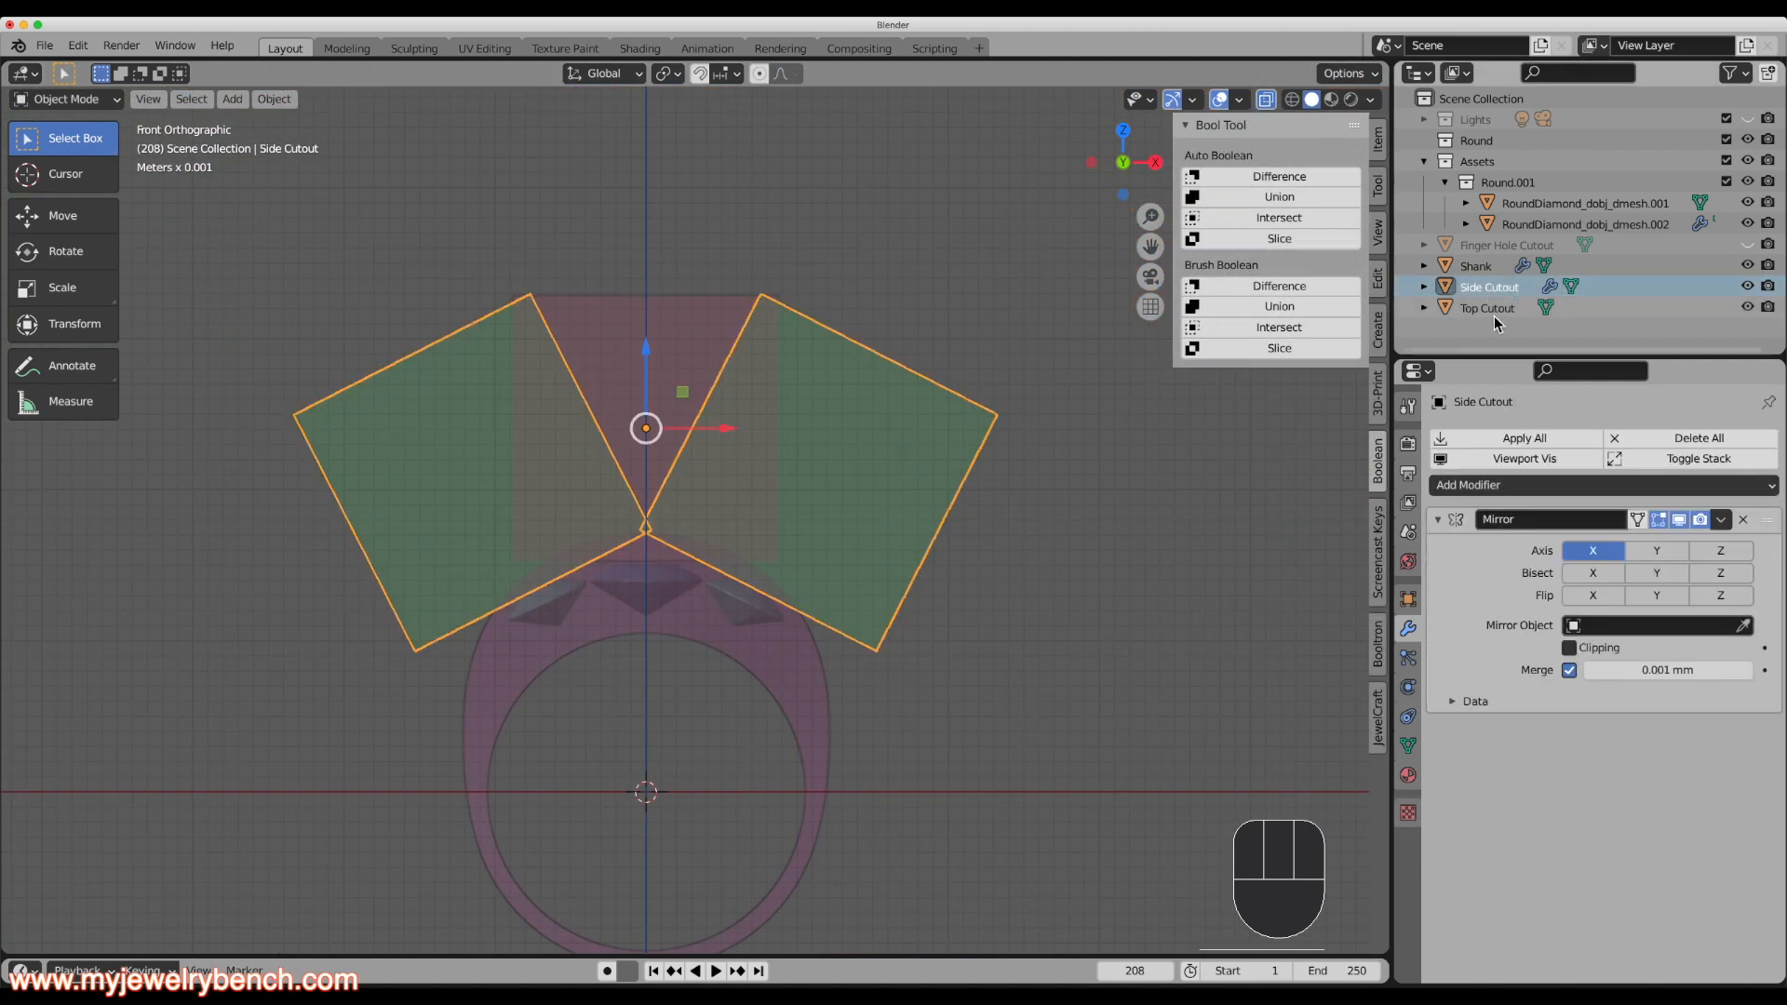
Separate the overlapping mirrored Side Cutout halves by shifting the mesh slightly outward along X and about -0.51 mm along Z in Edit Mode.
left_click(1494, 313)
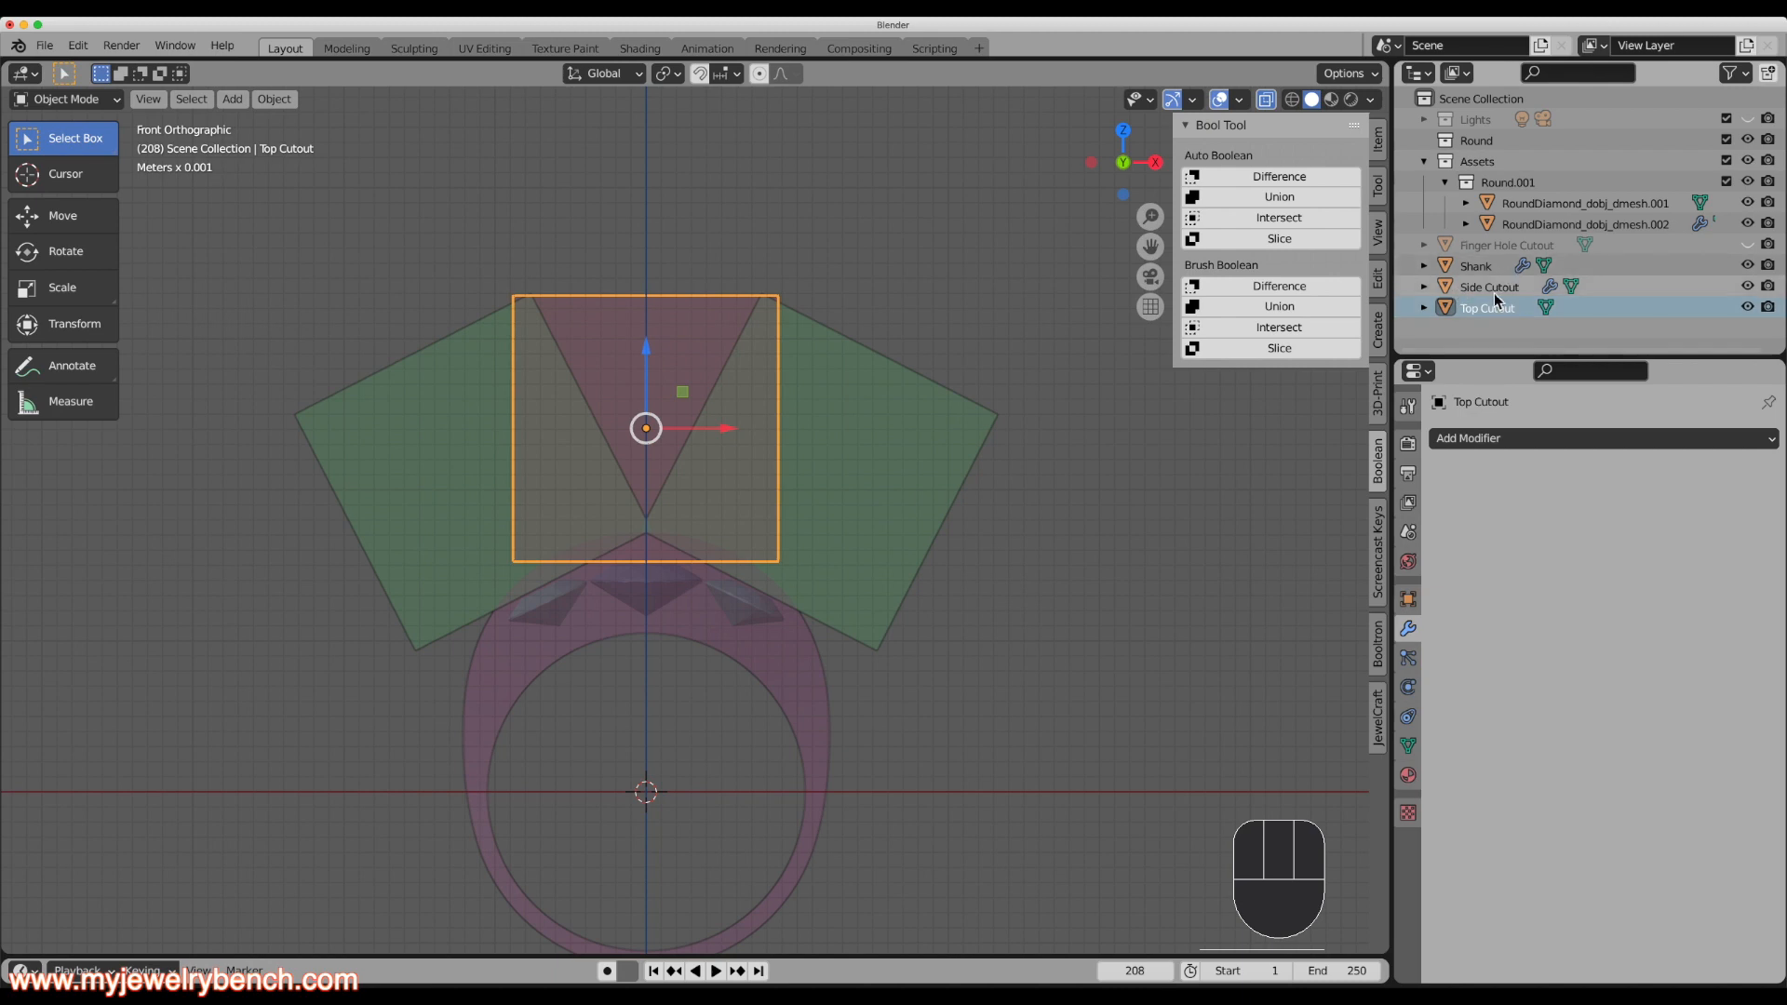
left_click(1489, 286)
scroll(639, 549, "up", 2)
scroll(640, 544, "up", 2)
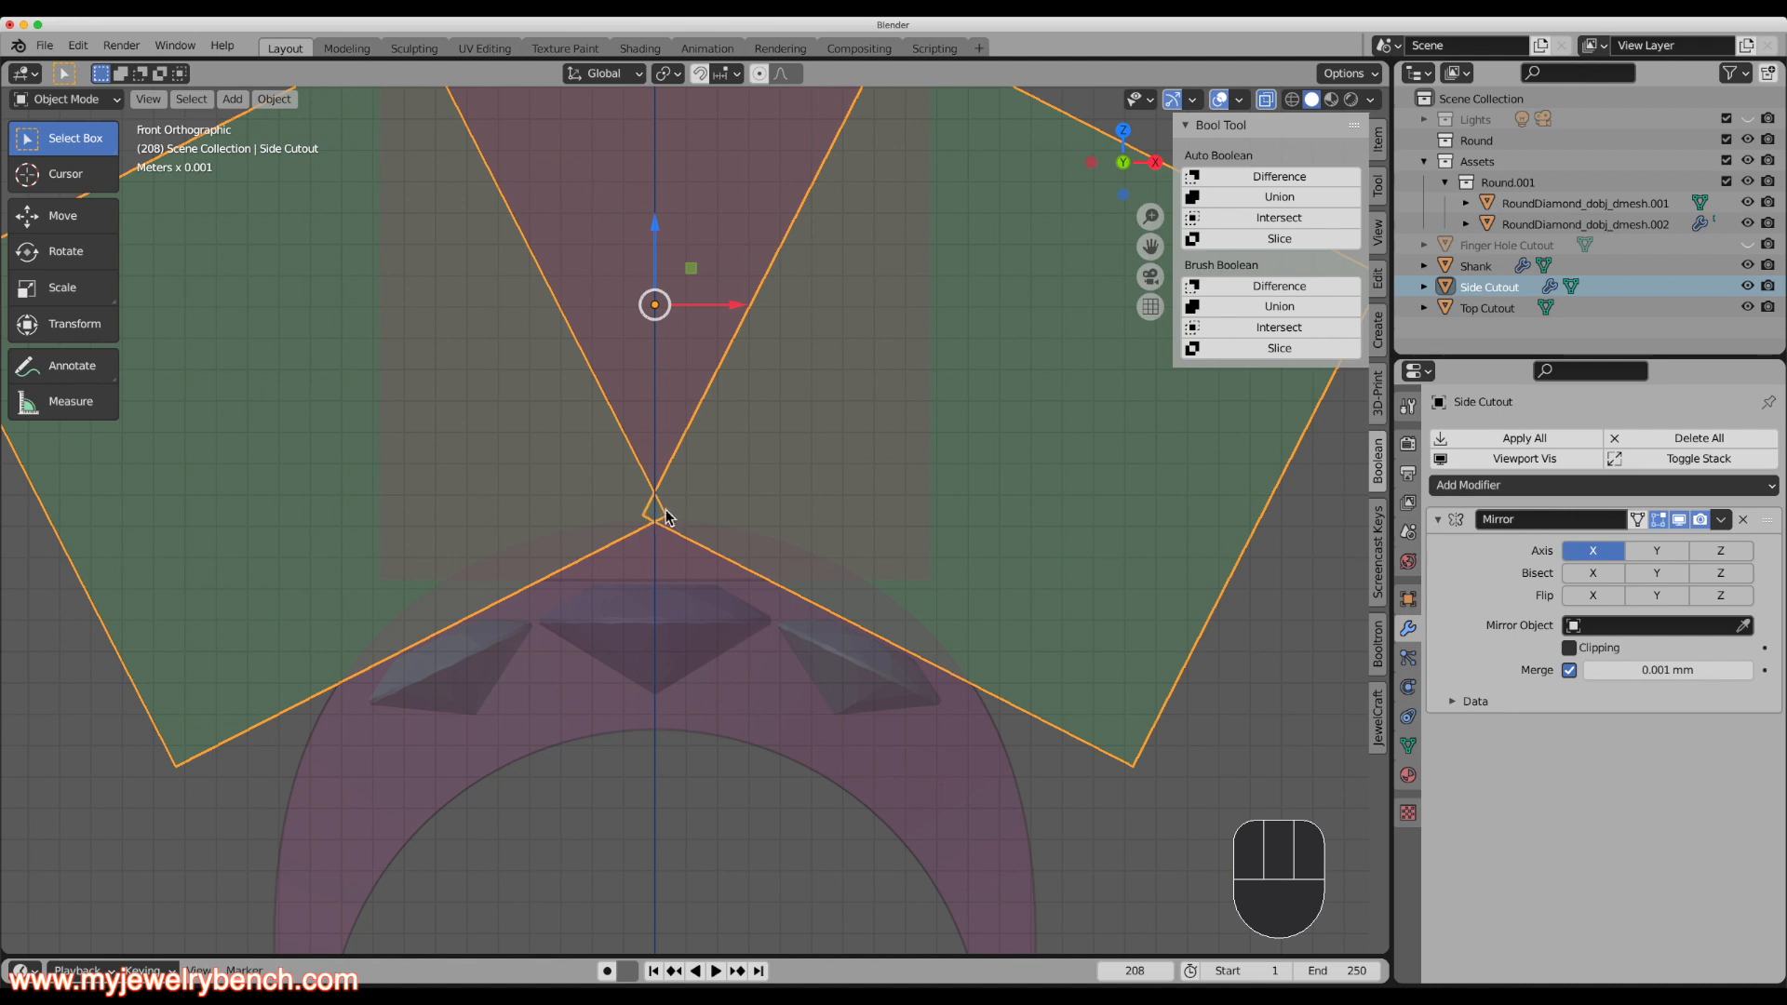
scroll(703, 511, "down", 2)
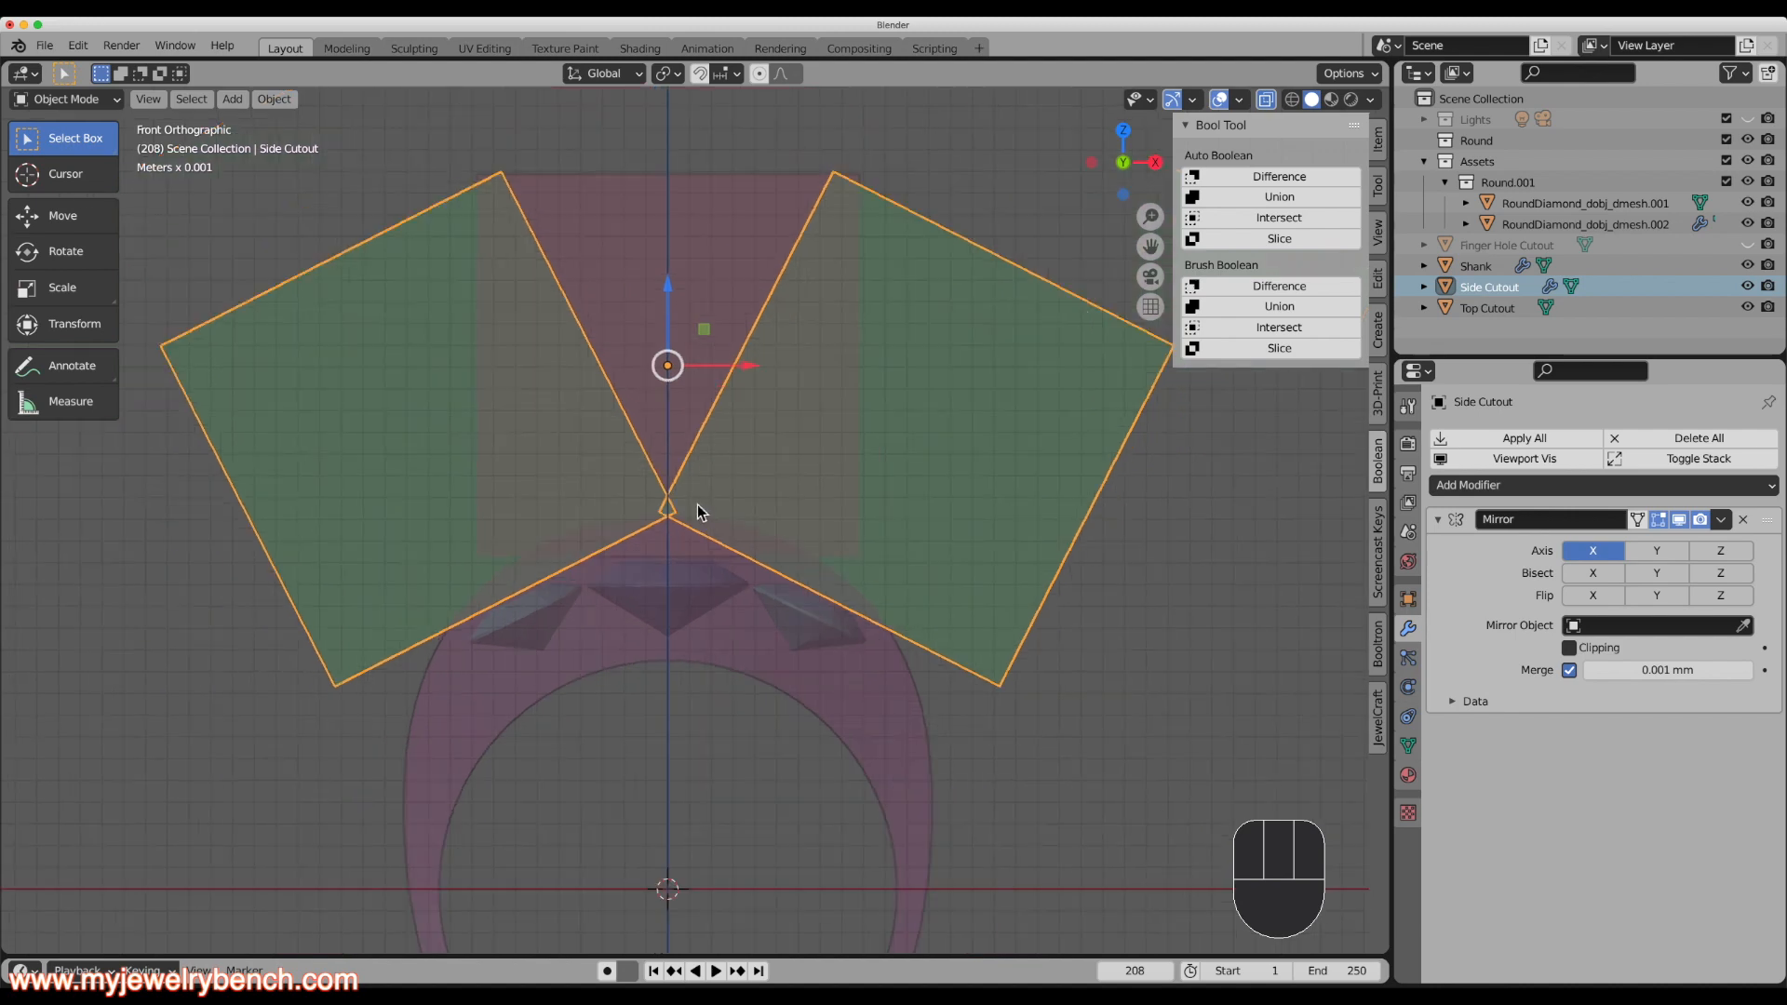
scroll(700, 512, "down", 1)
key("Tab")
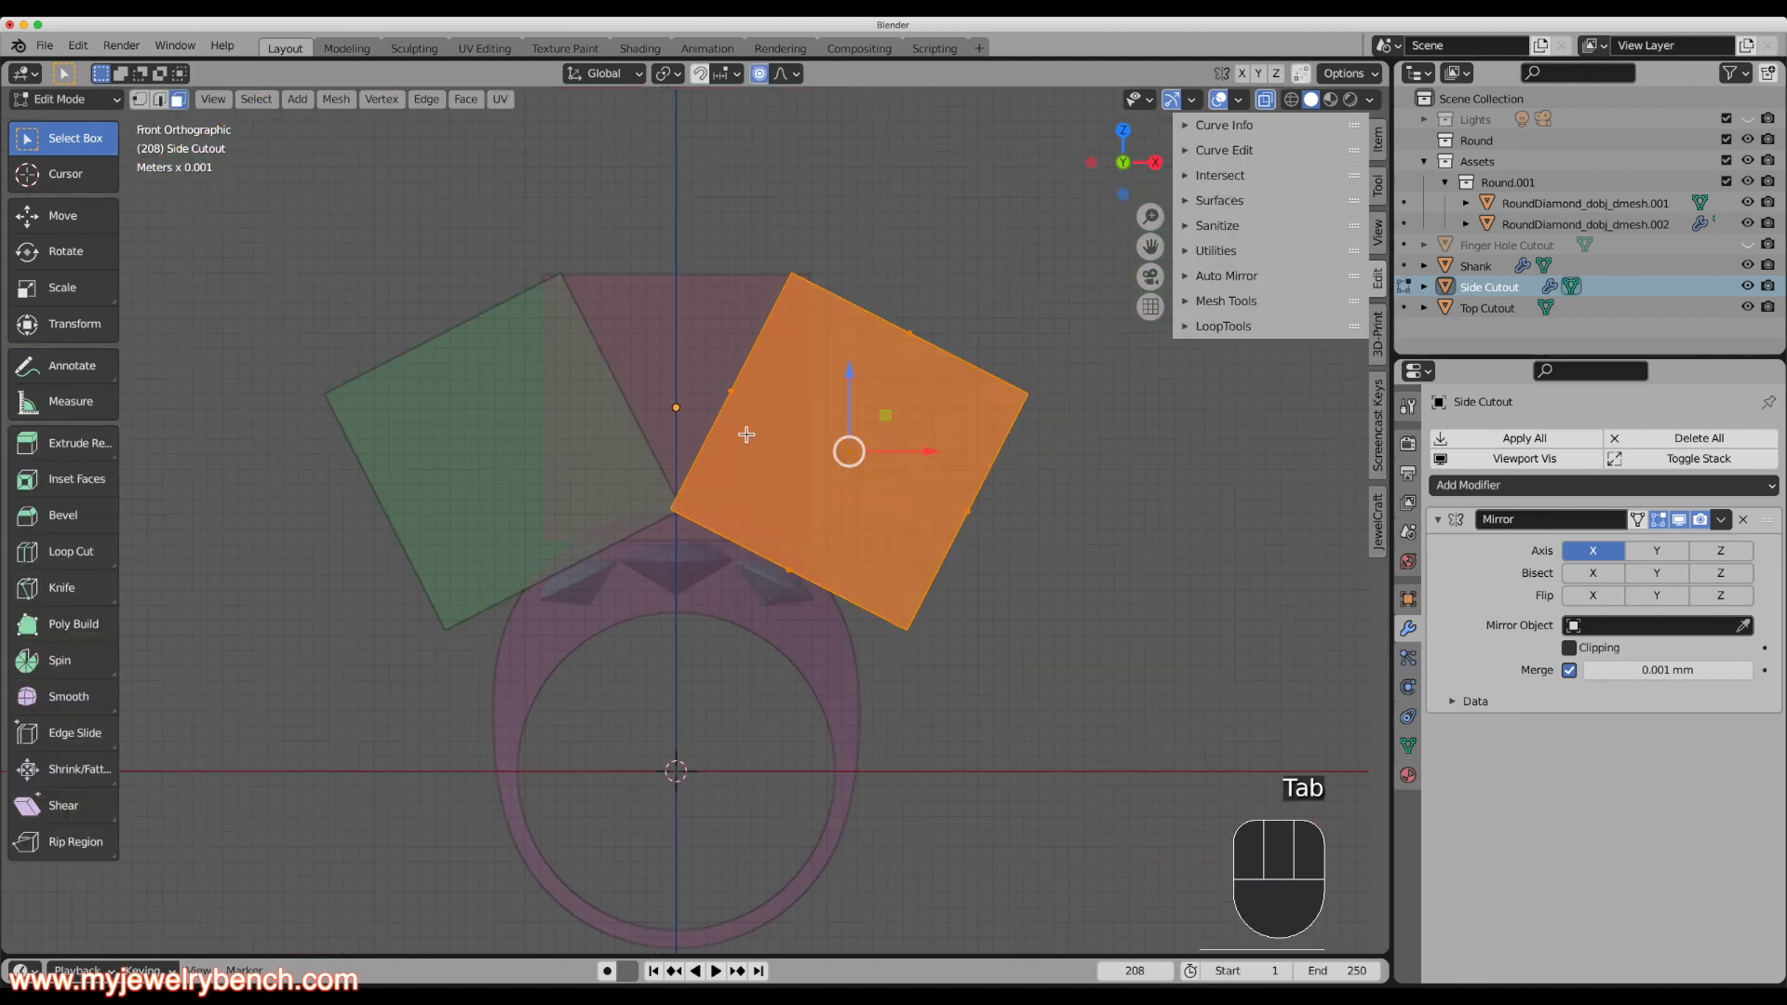
left_click_drag(941, 459, 960, 459)
left_click_drag(867, 371, 875, 386)
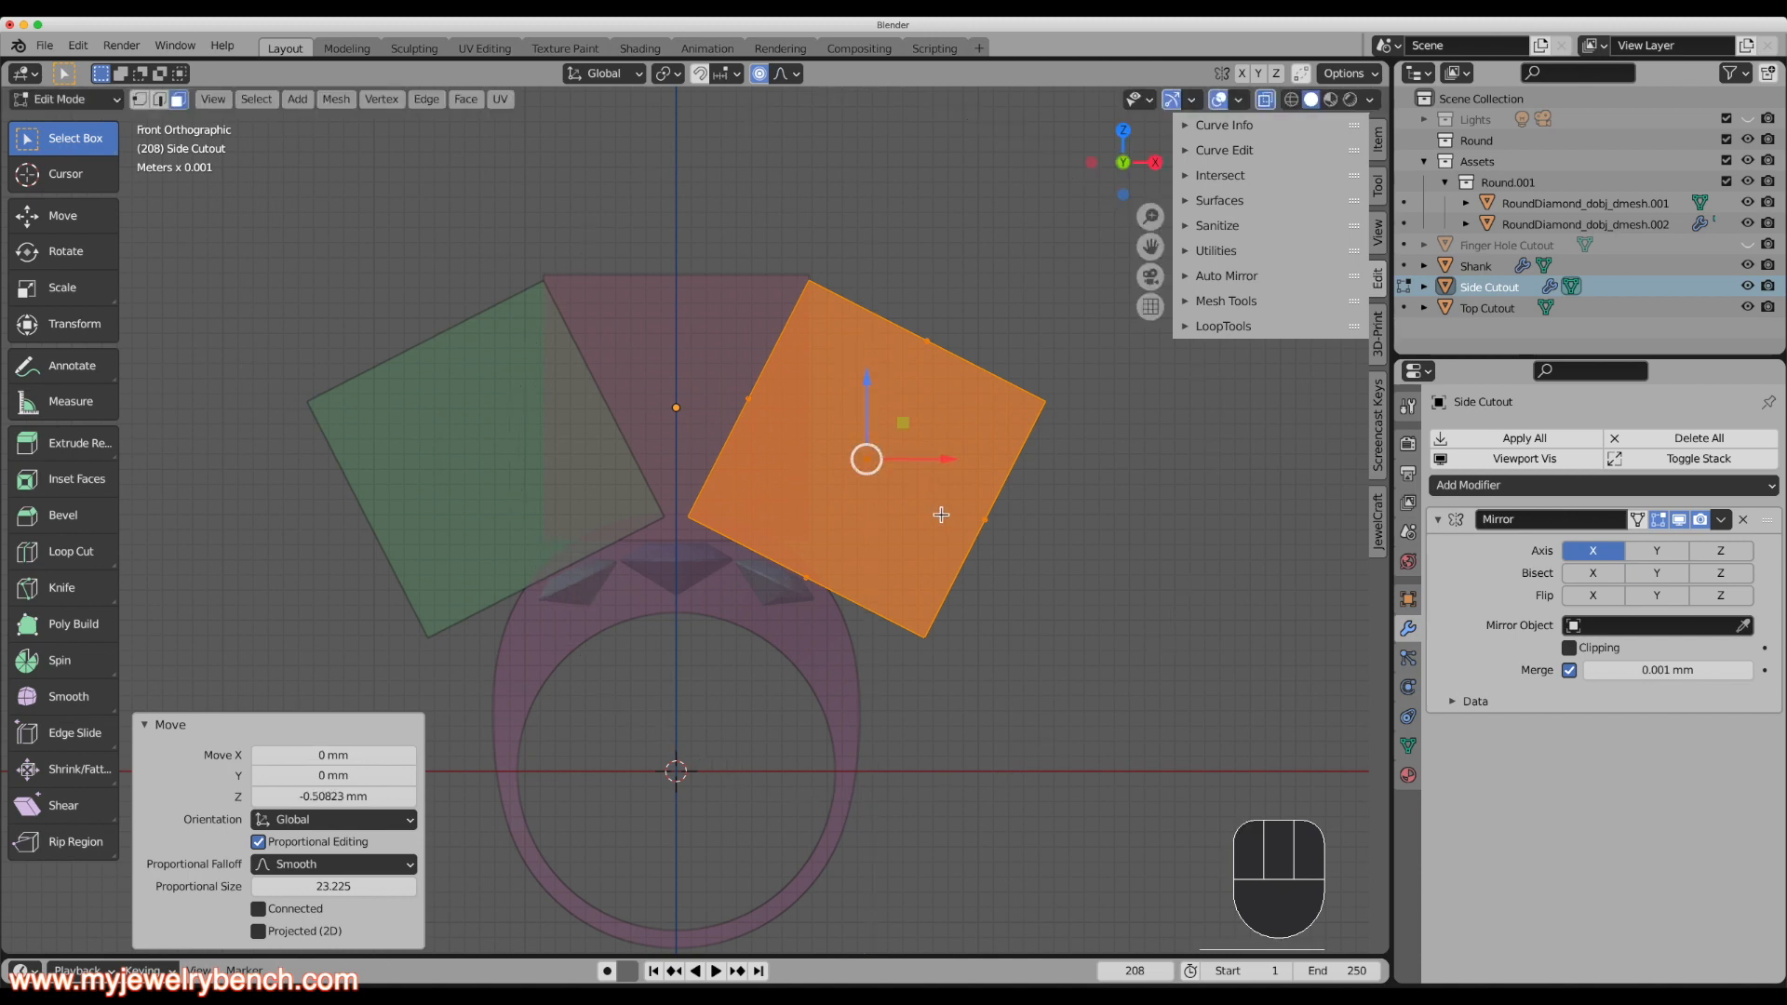
key("Tab")
scroll(691, 433, "down", 1)
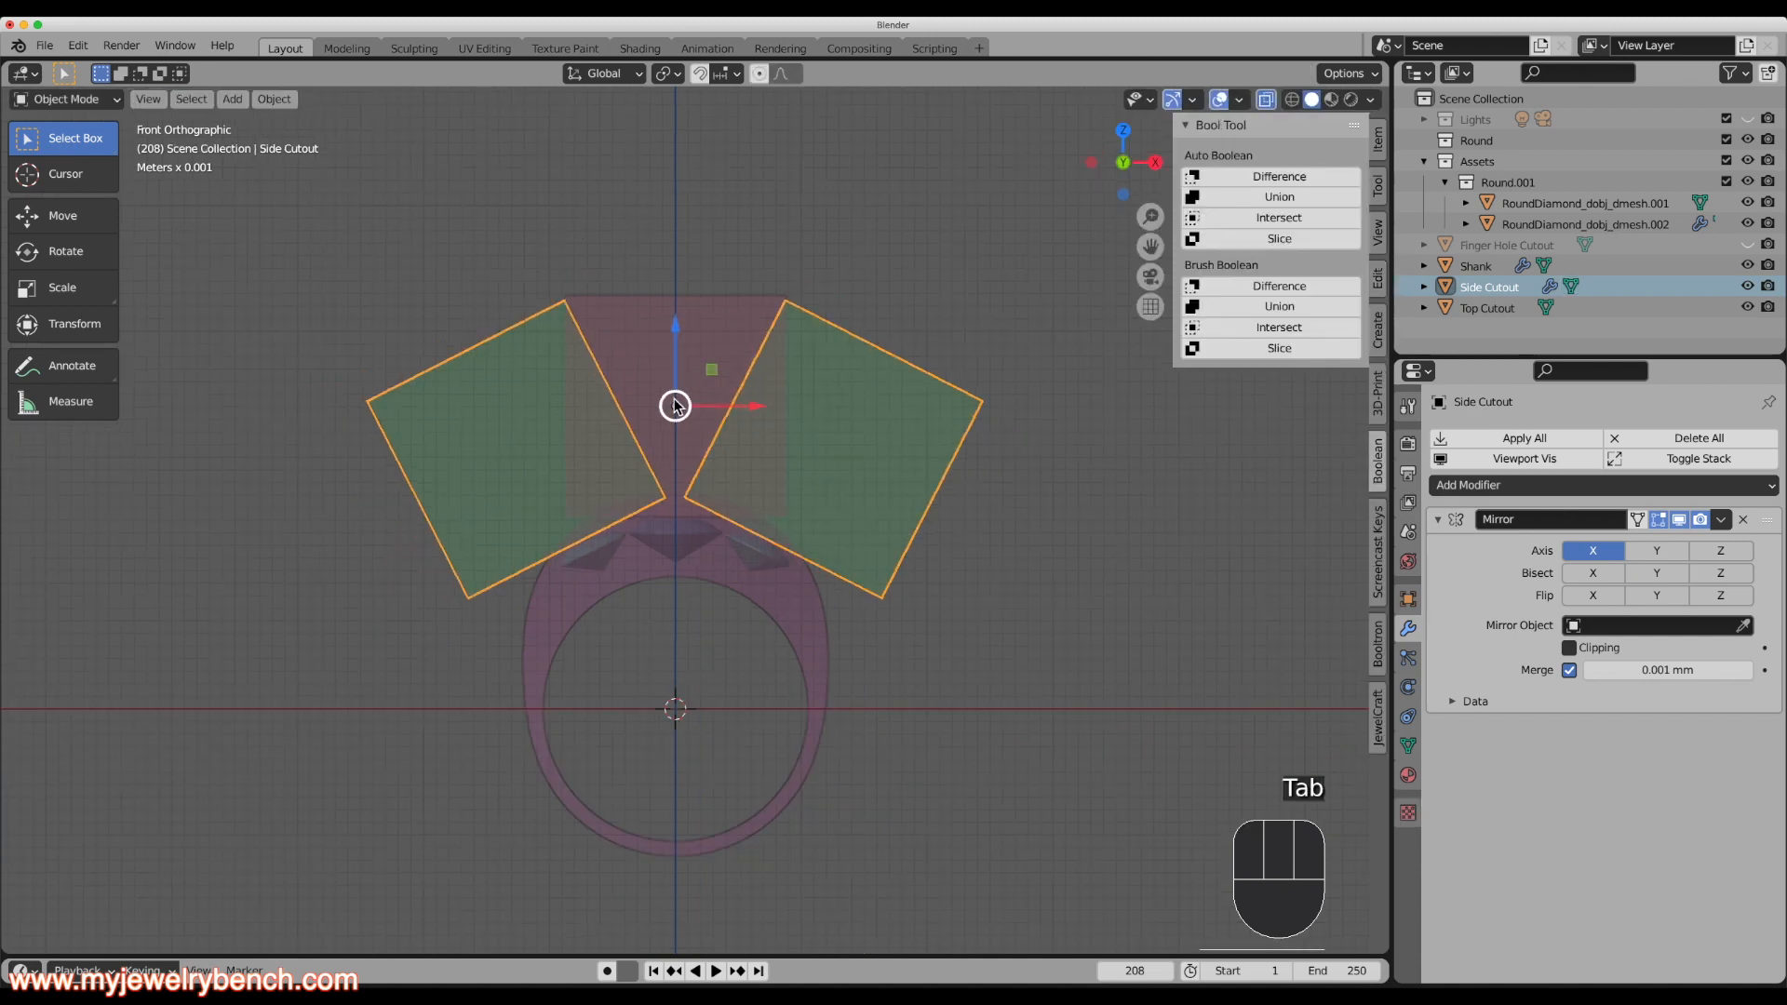
Subtract the Top Cutout from the Shank with a Bool Tool Brush Boolean Difference.
left_click(701, 331)
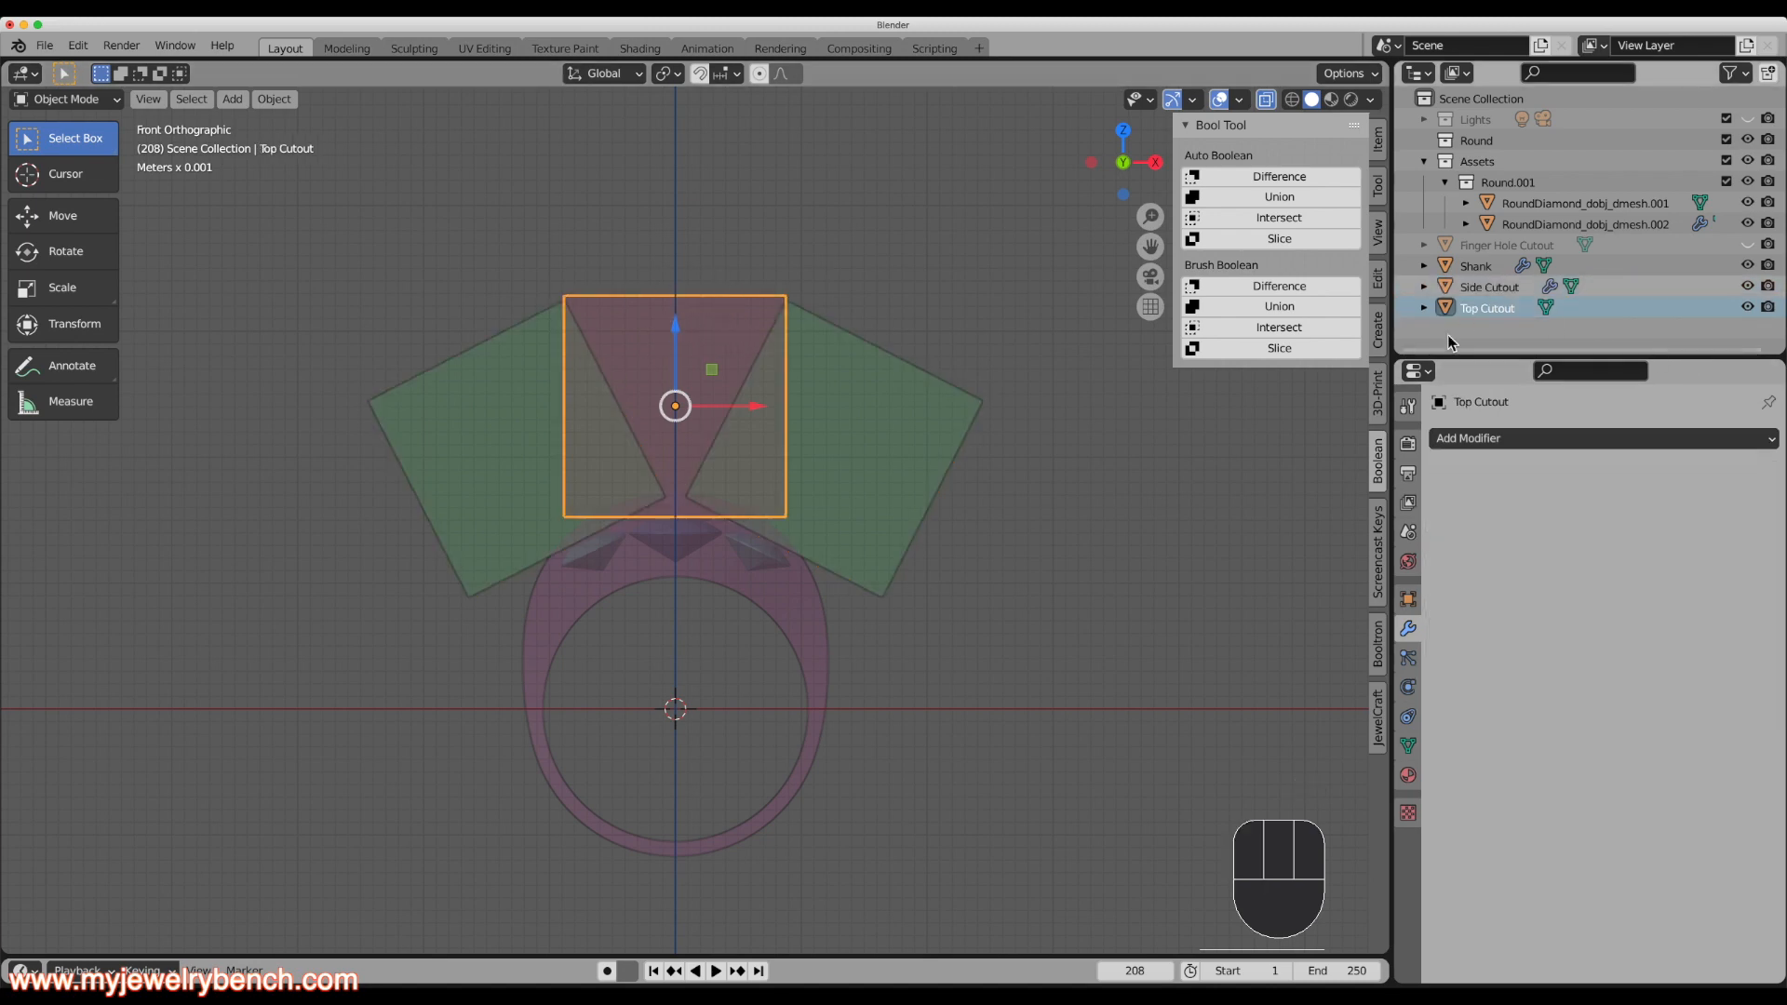
left_click(806, 606, "shift")
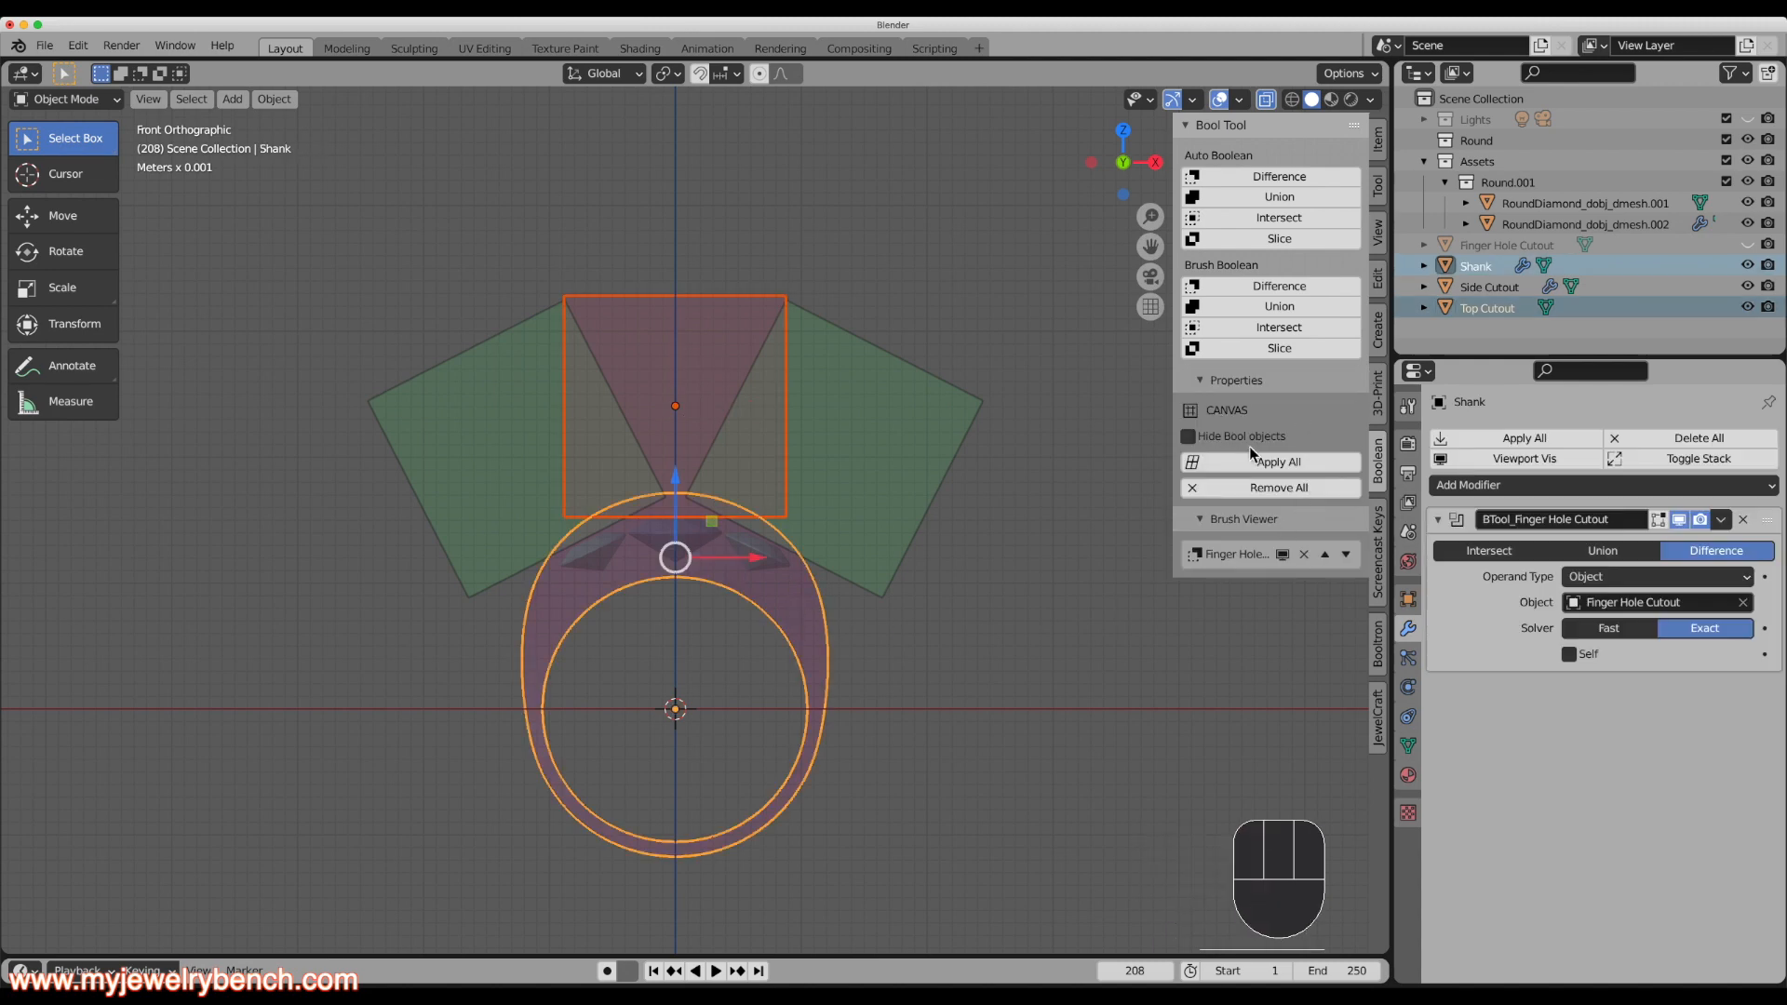
left_click(1231, 292)
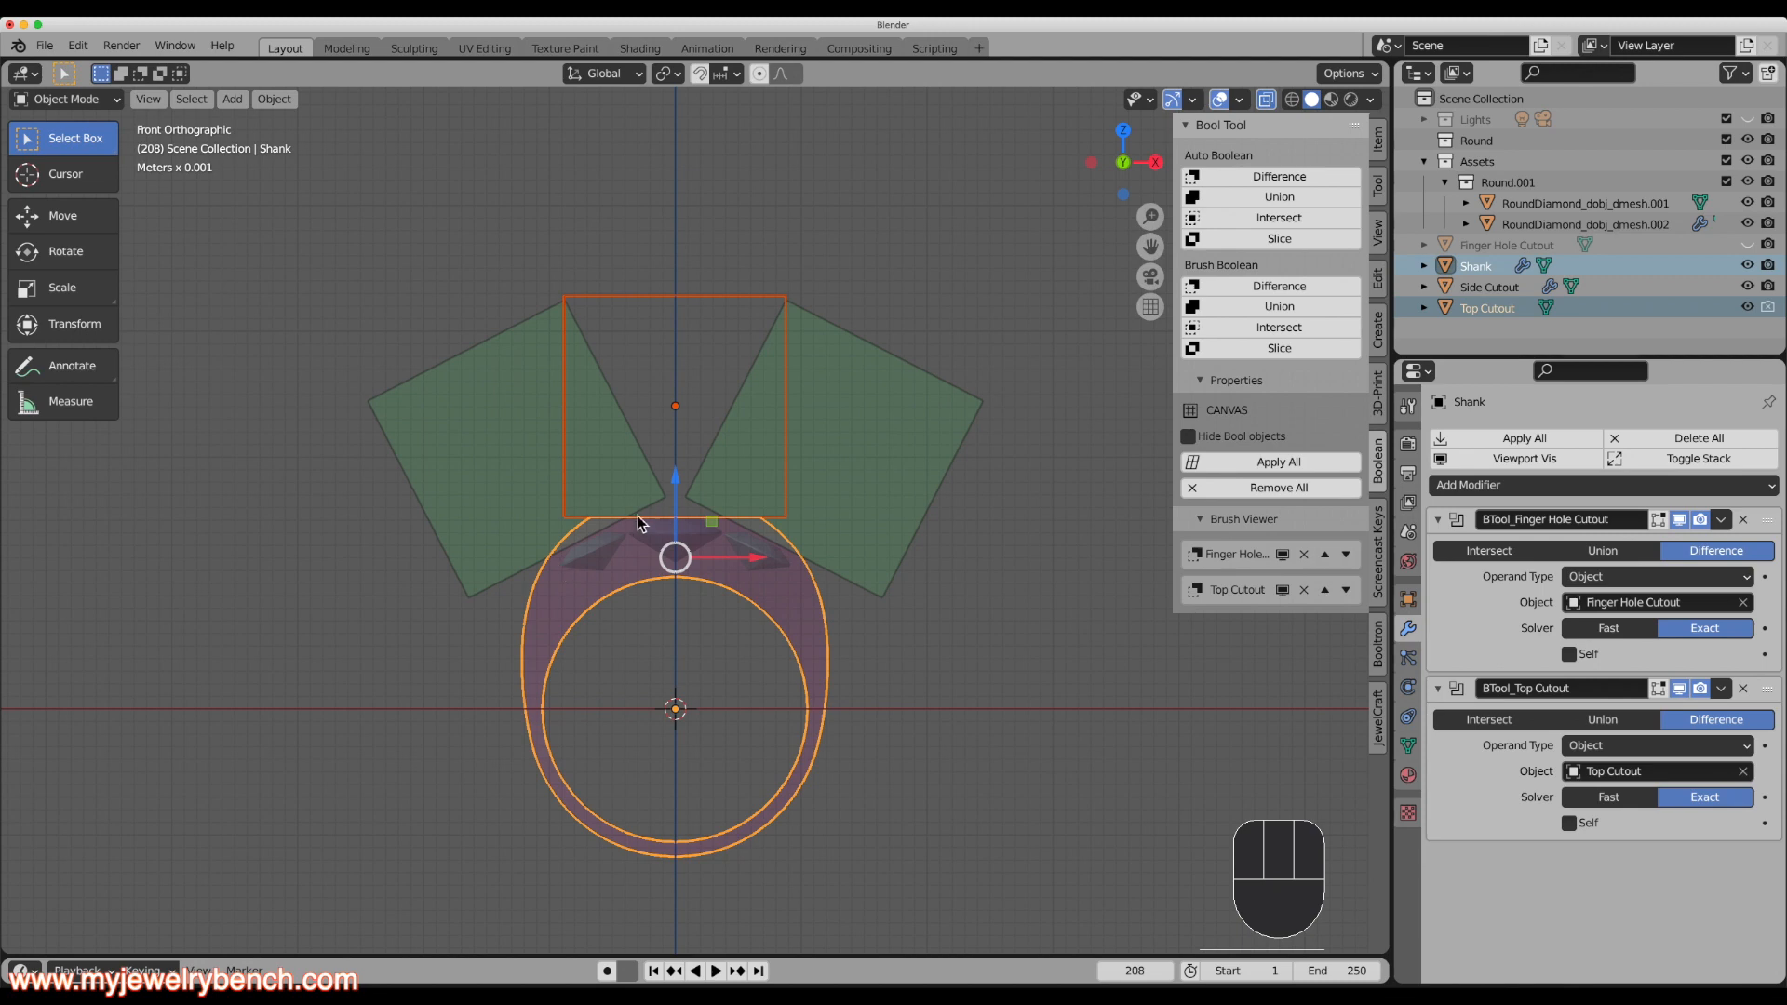
Turn off X-ray display and subtract the mirrored Side Cutout from the Shank with a Brush Boolean Difference.
middle_click_drag(586, 518, 594, 548)
middle_click_drag(747, 542, 665, 539)
scroll(659, 527, "down", 3)
key("grave")
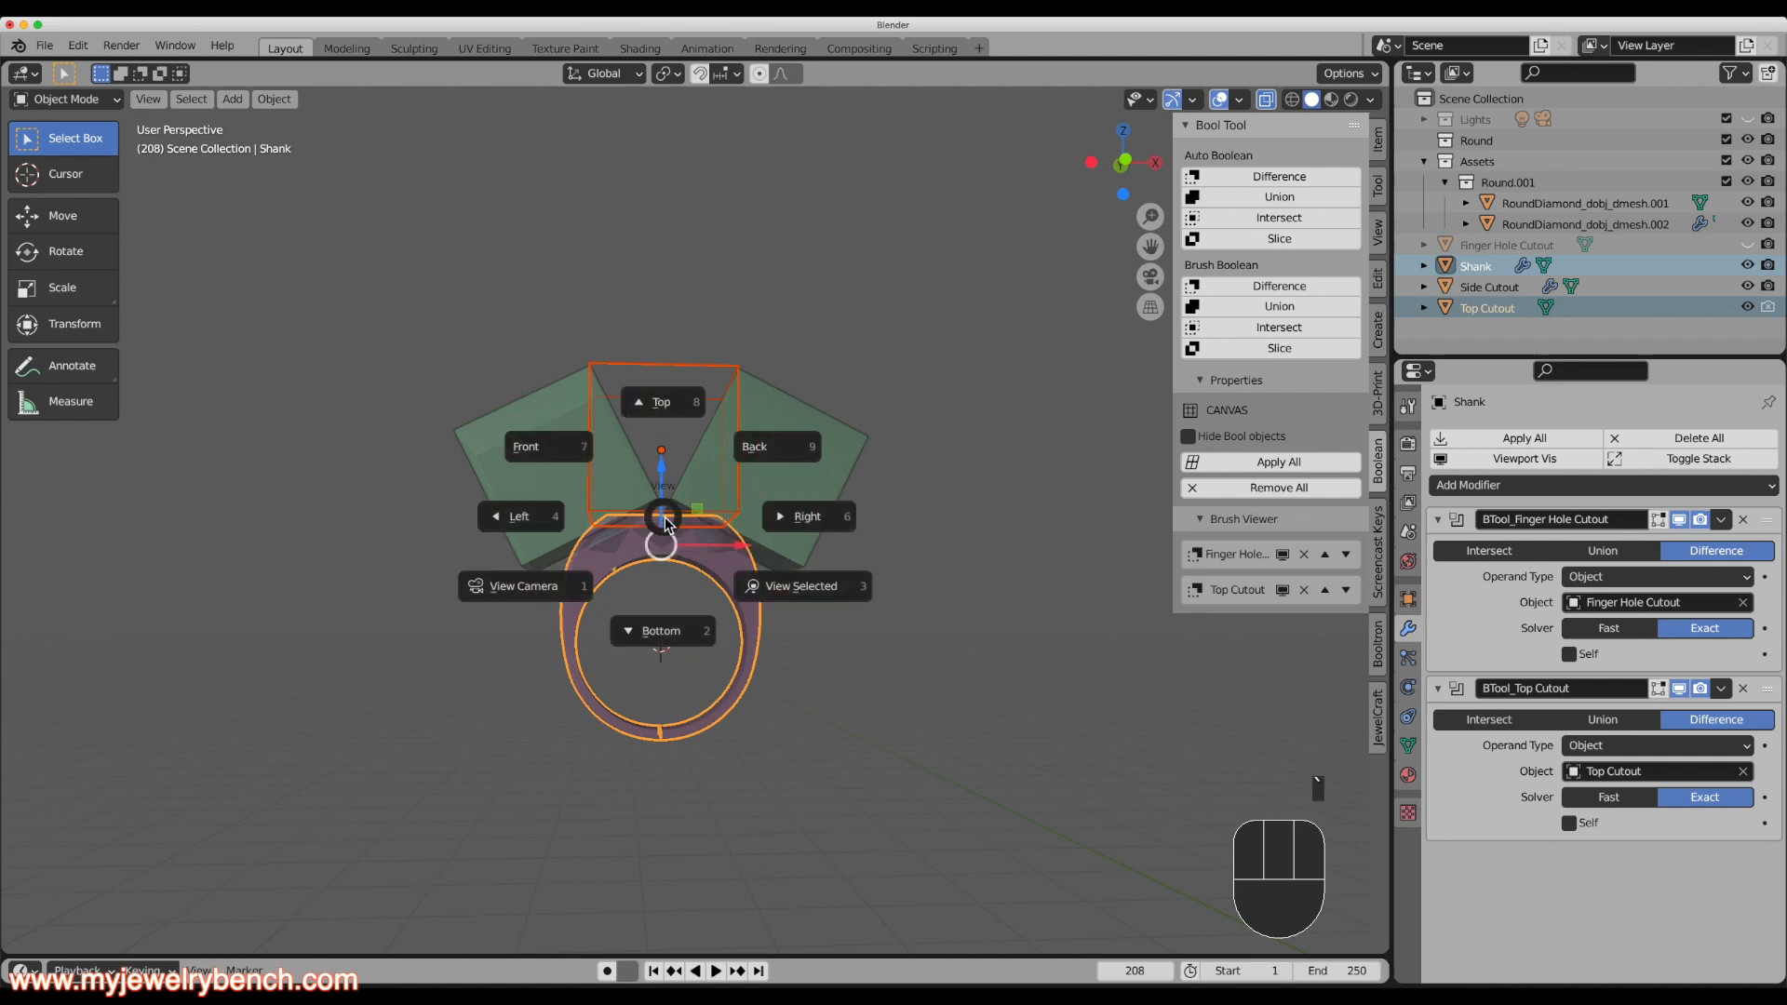
left_click(587, 458)
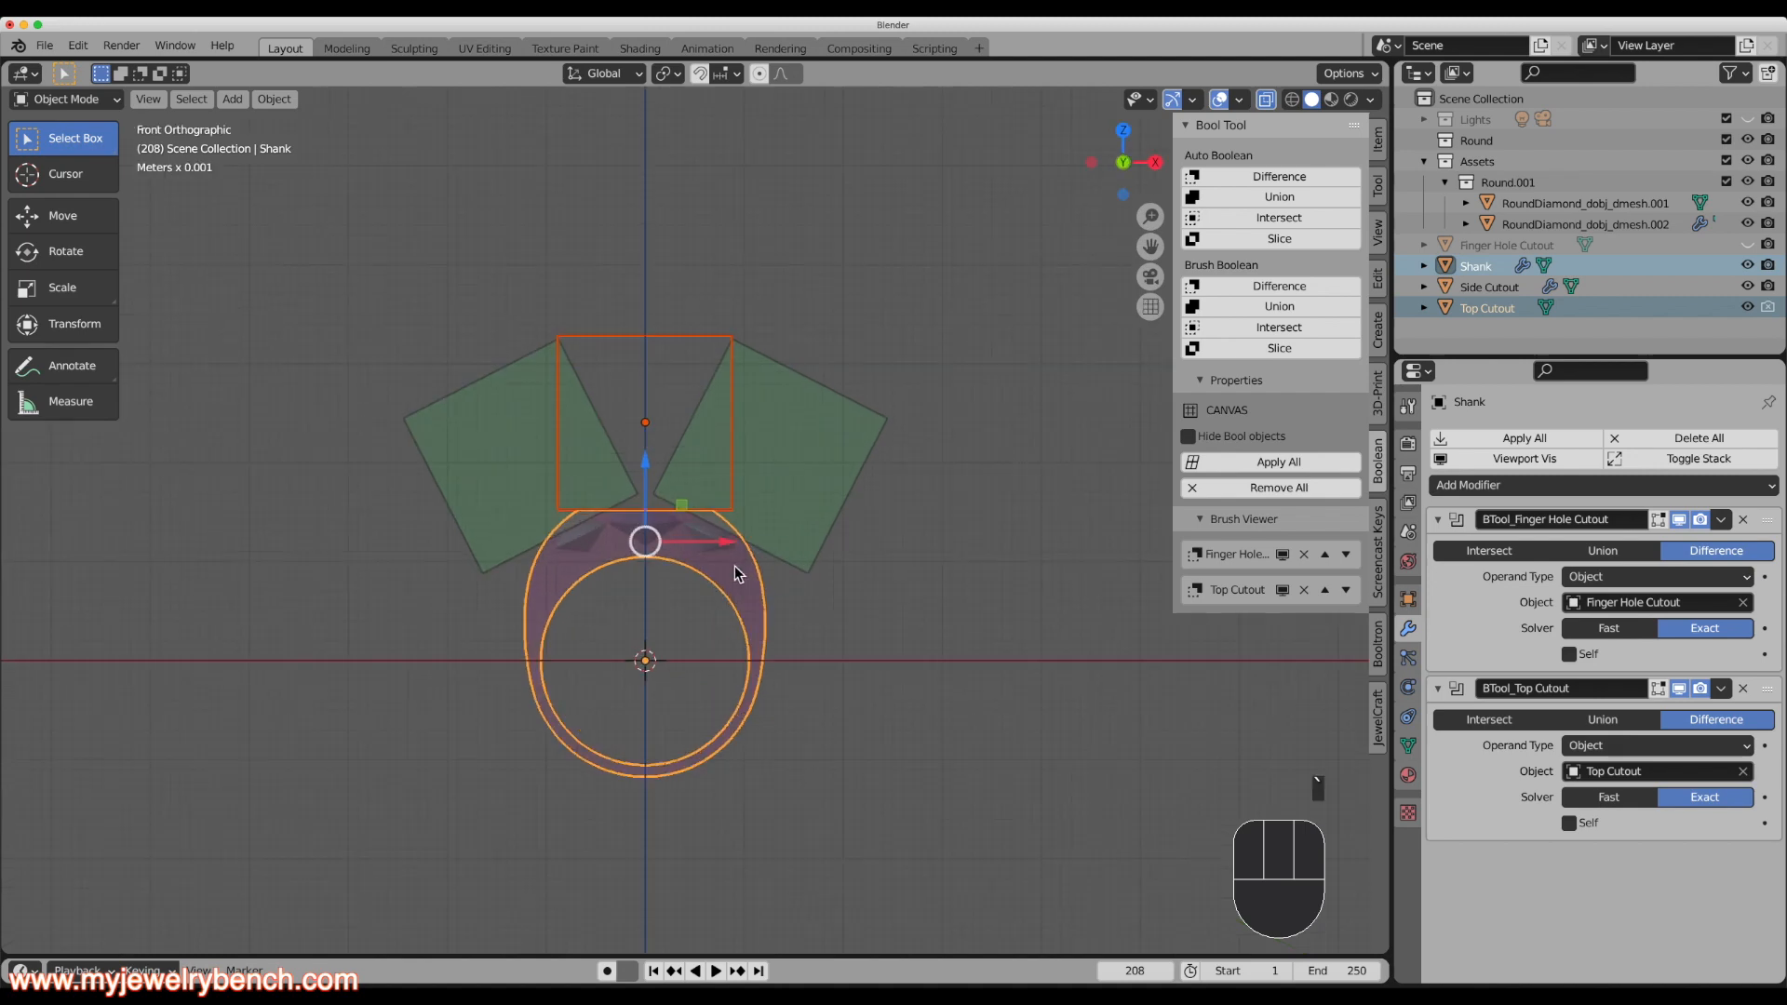
scroll(734, 566, "up", 3)
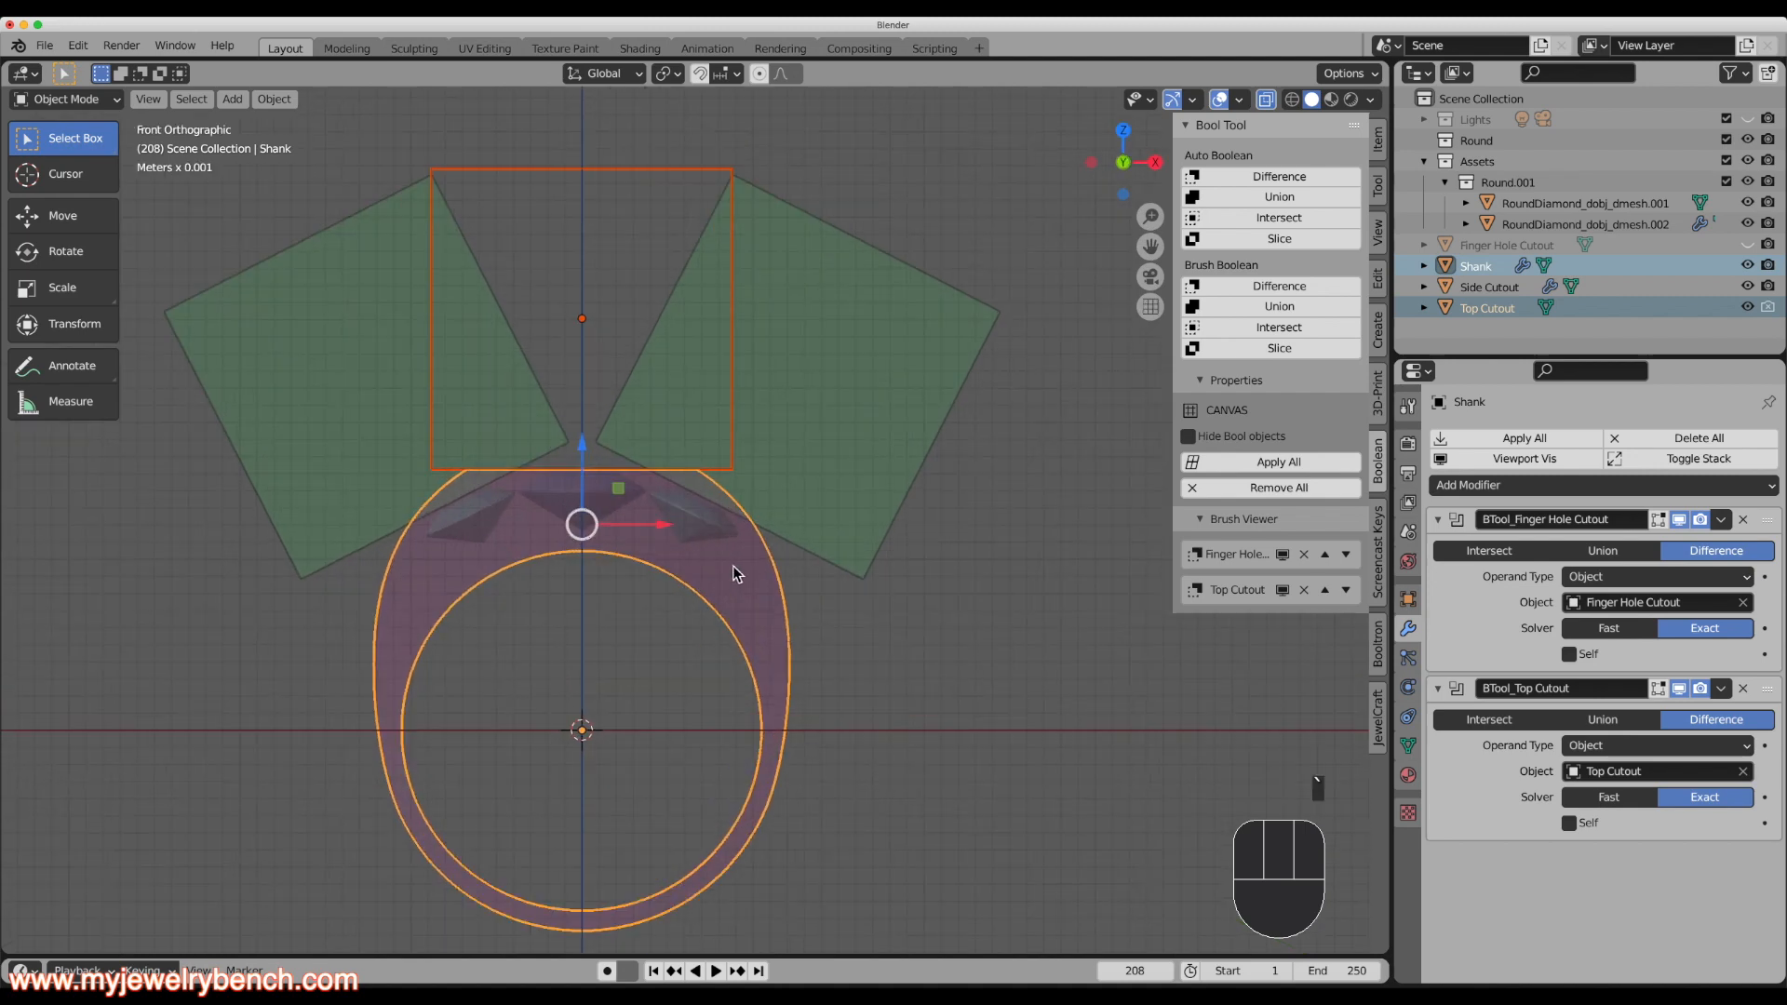
left_click(881, 356)
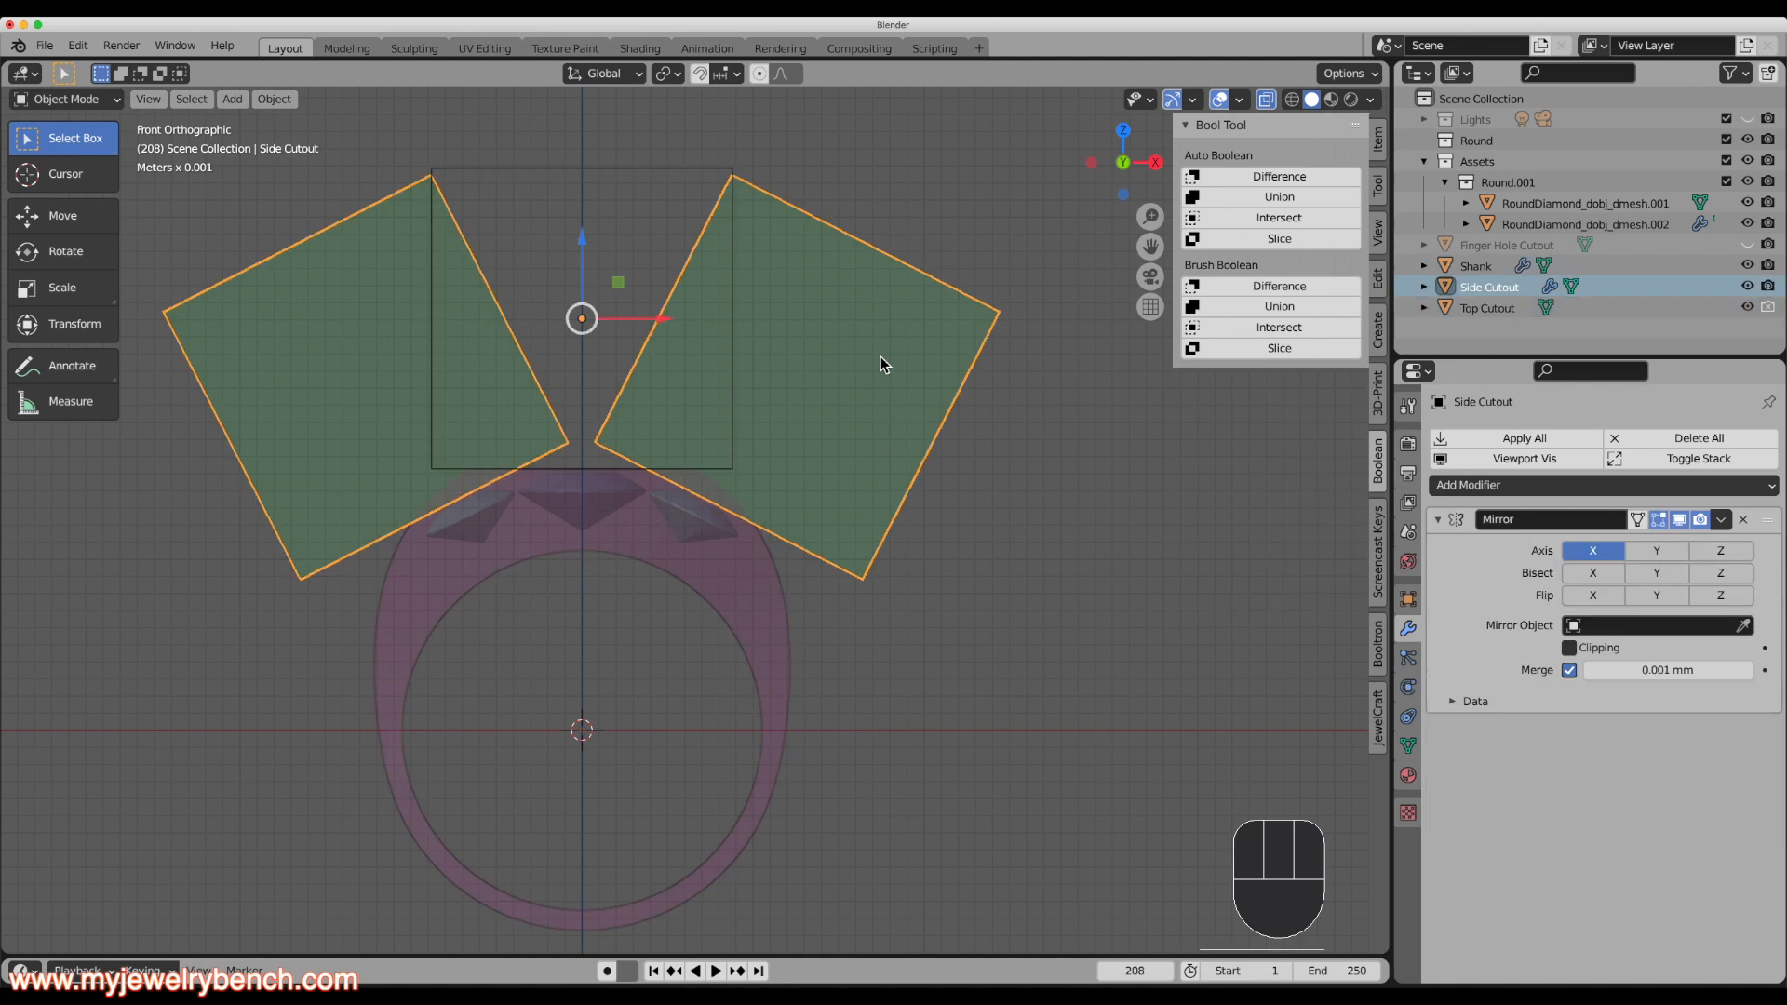
left_click(1273, 98)
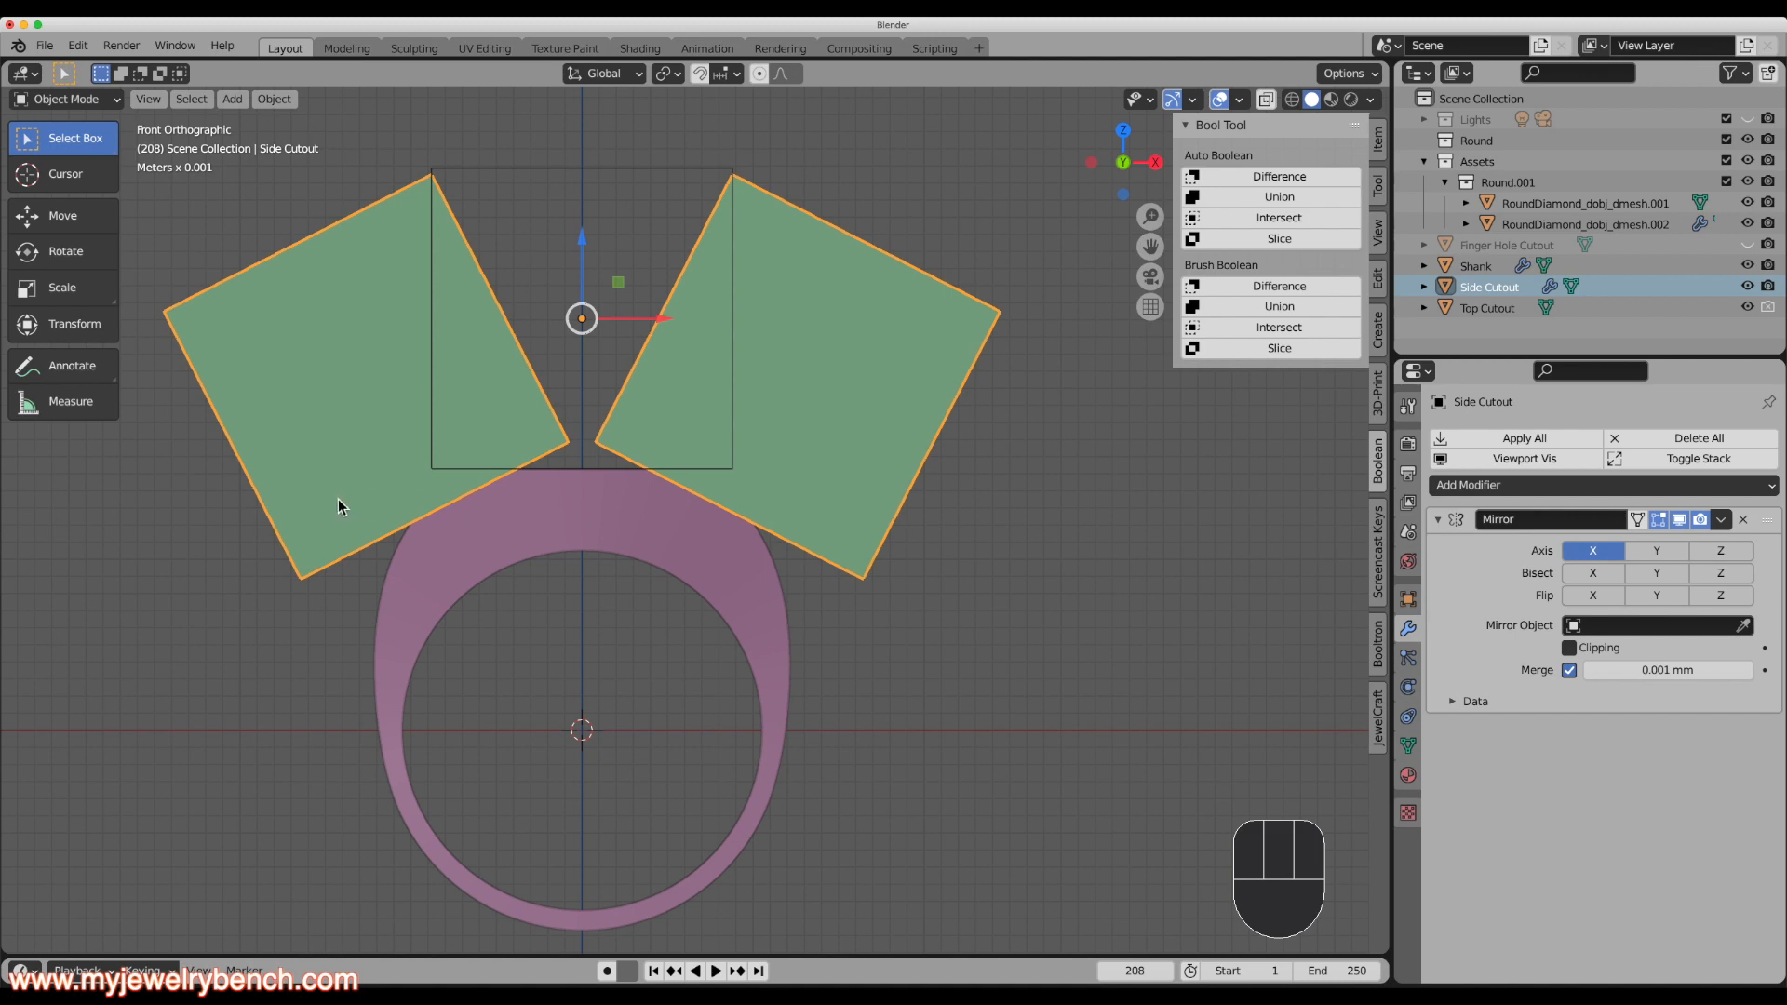
key("shift")
left_click(510, 550, "shift")
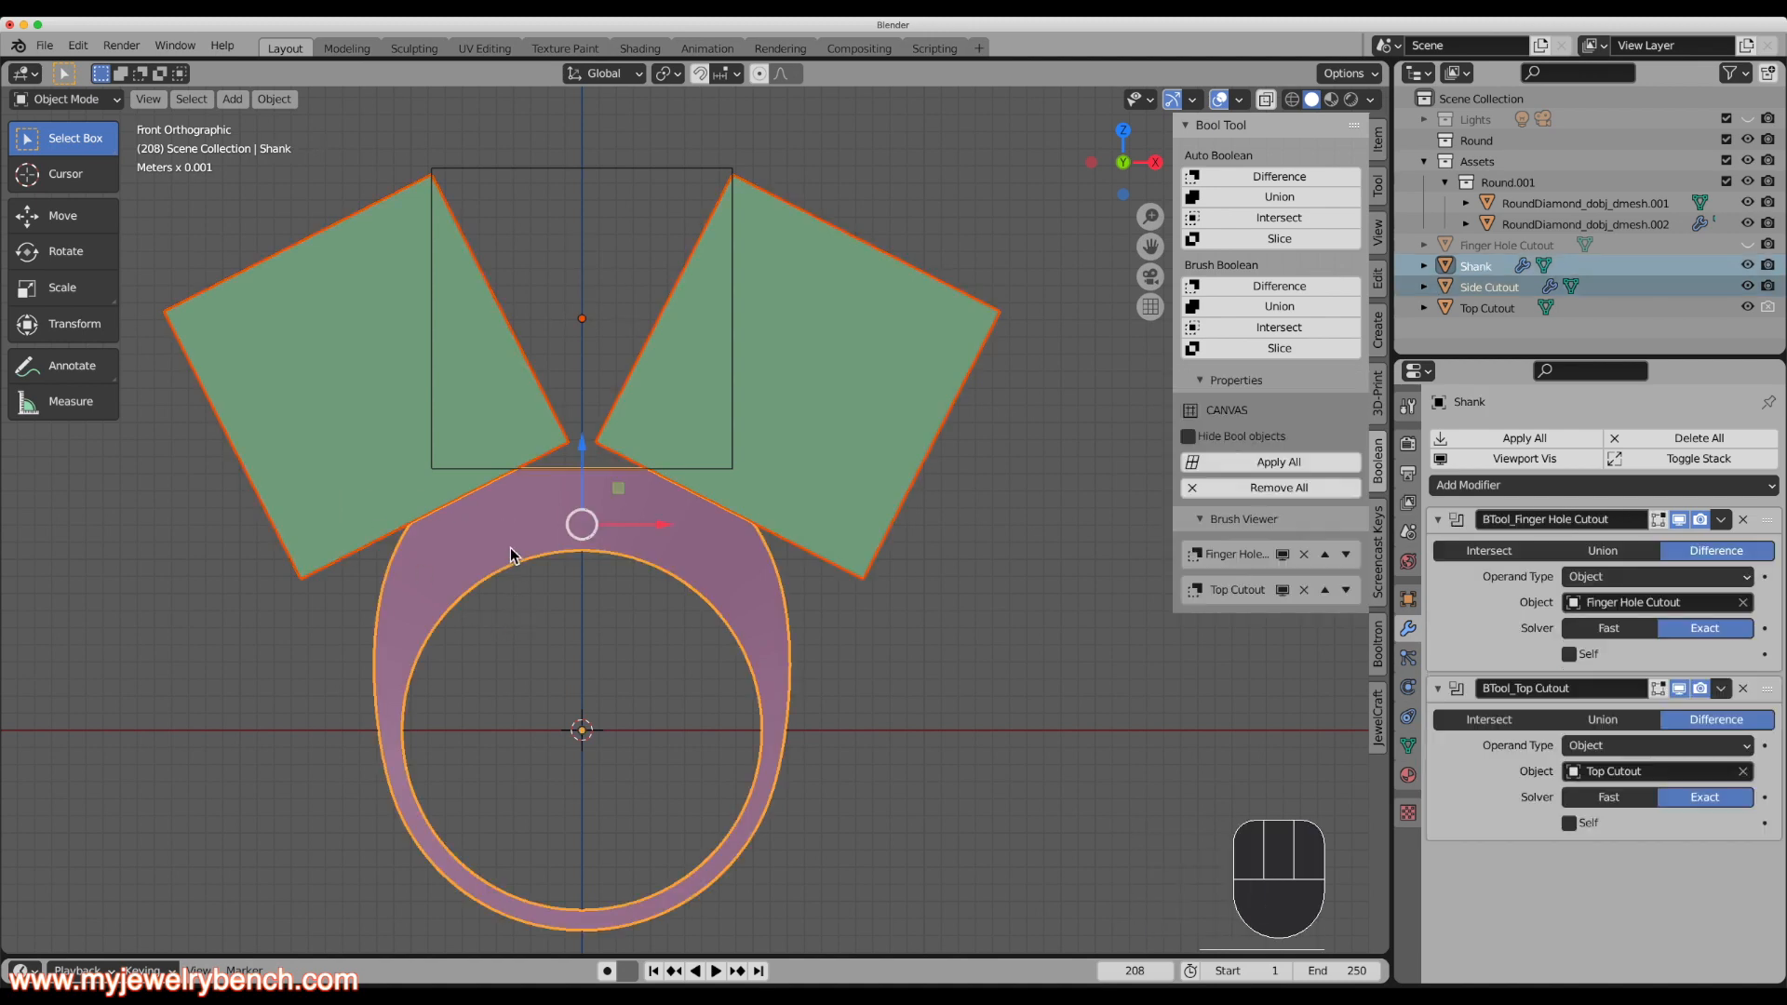
left_click(1269, 290)
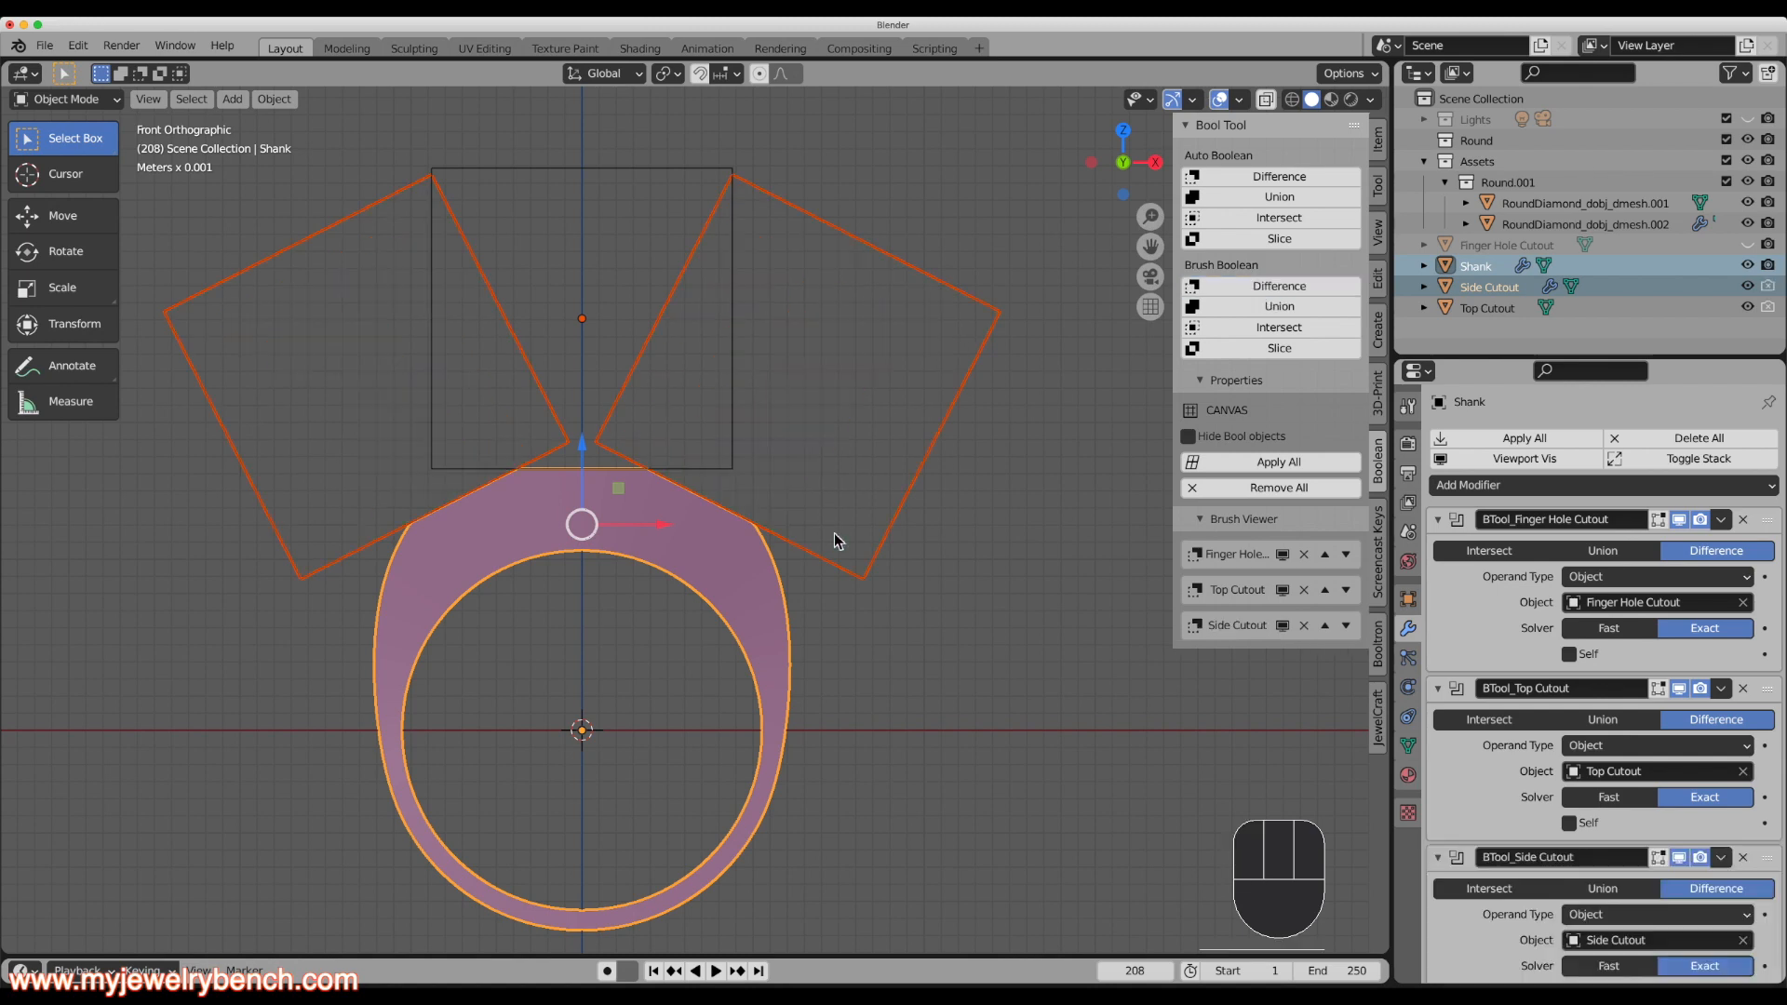
Hide the Side Cutout and Top Cutout objects in the viewport.
middle_click_drag(663, 537, 513, 546)
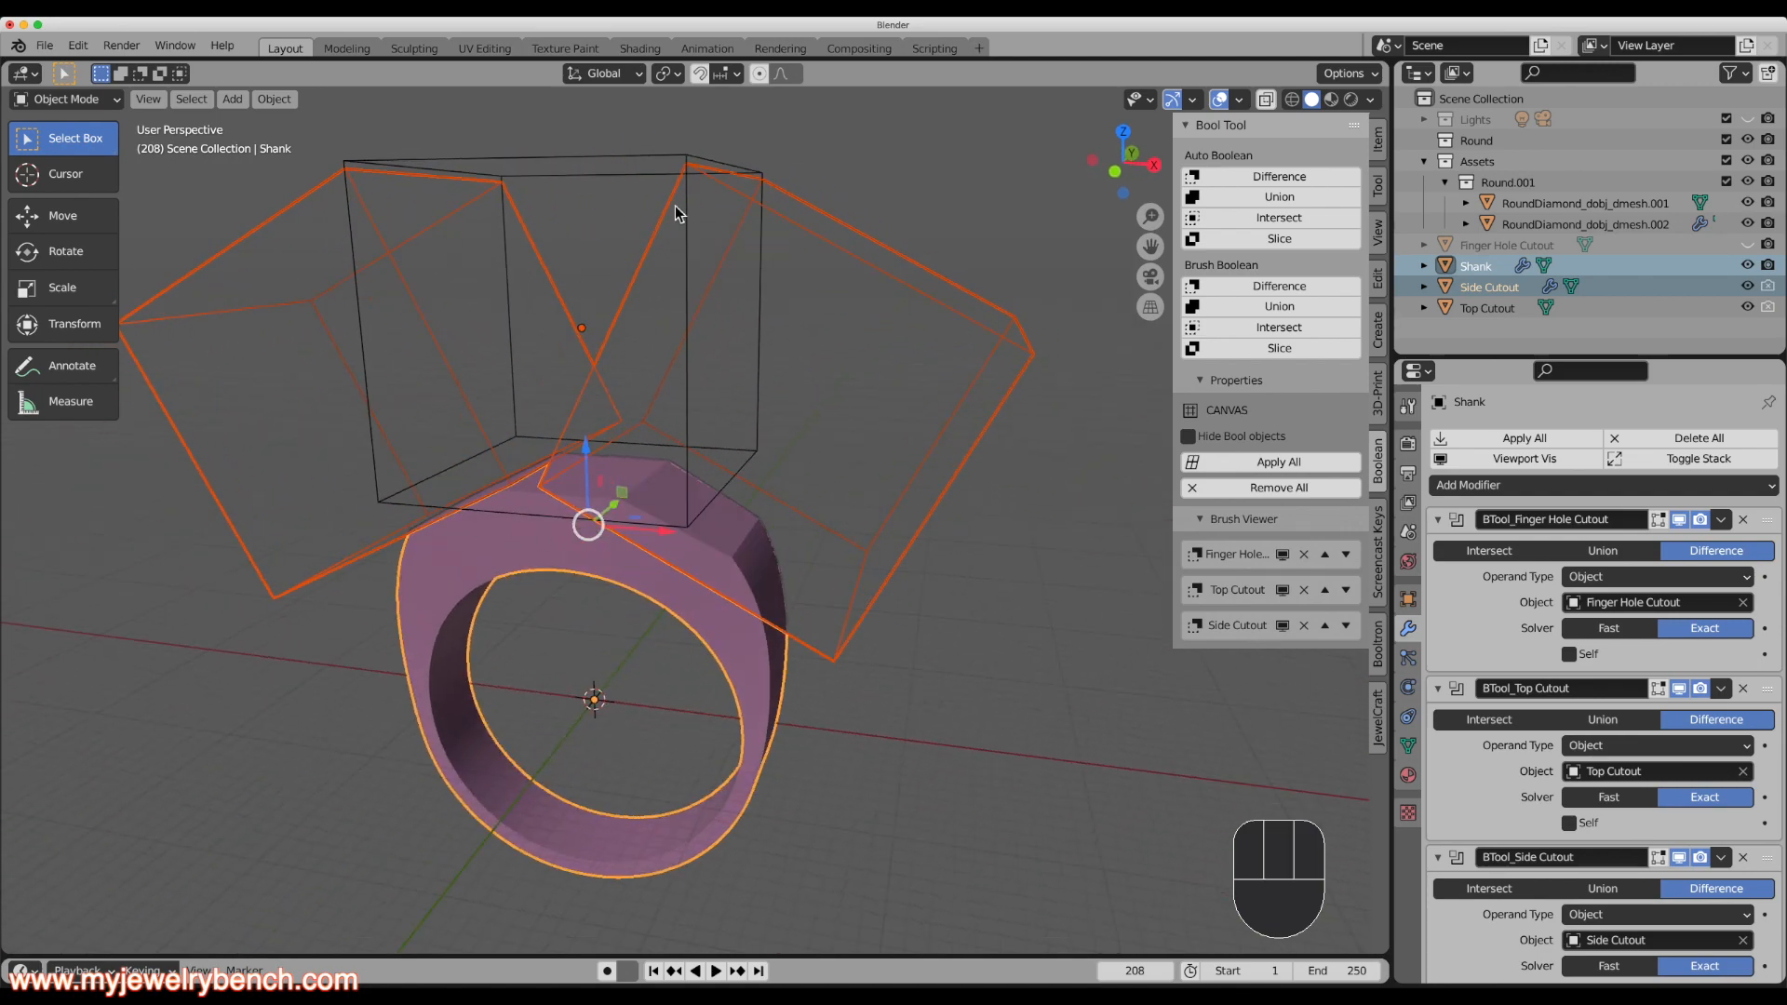
left_click(1748, 287)
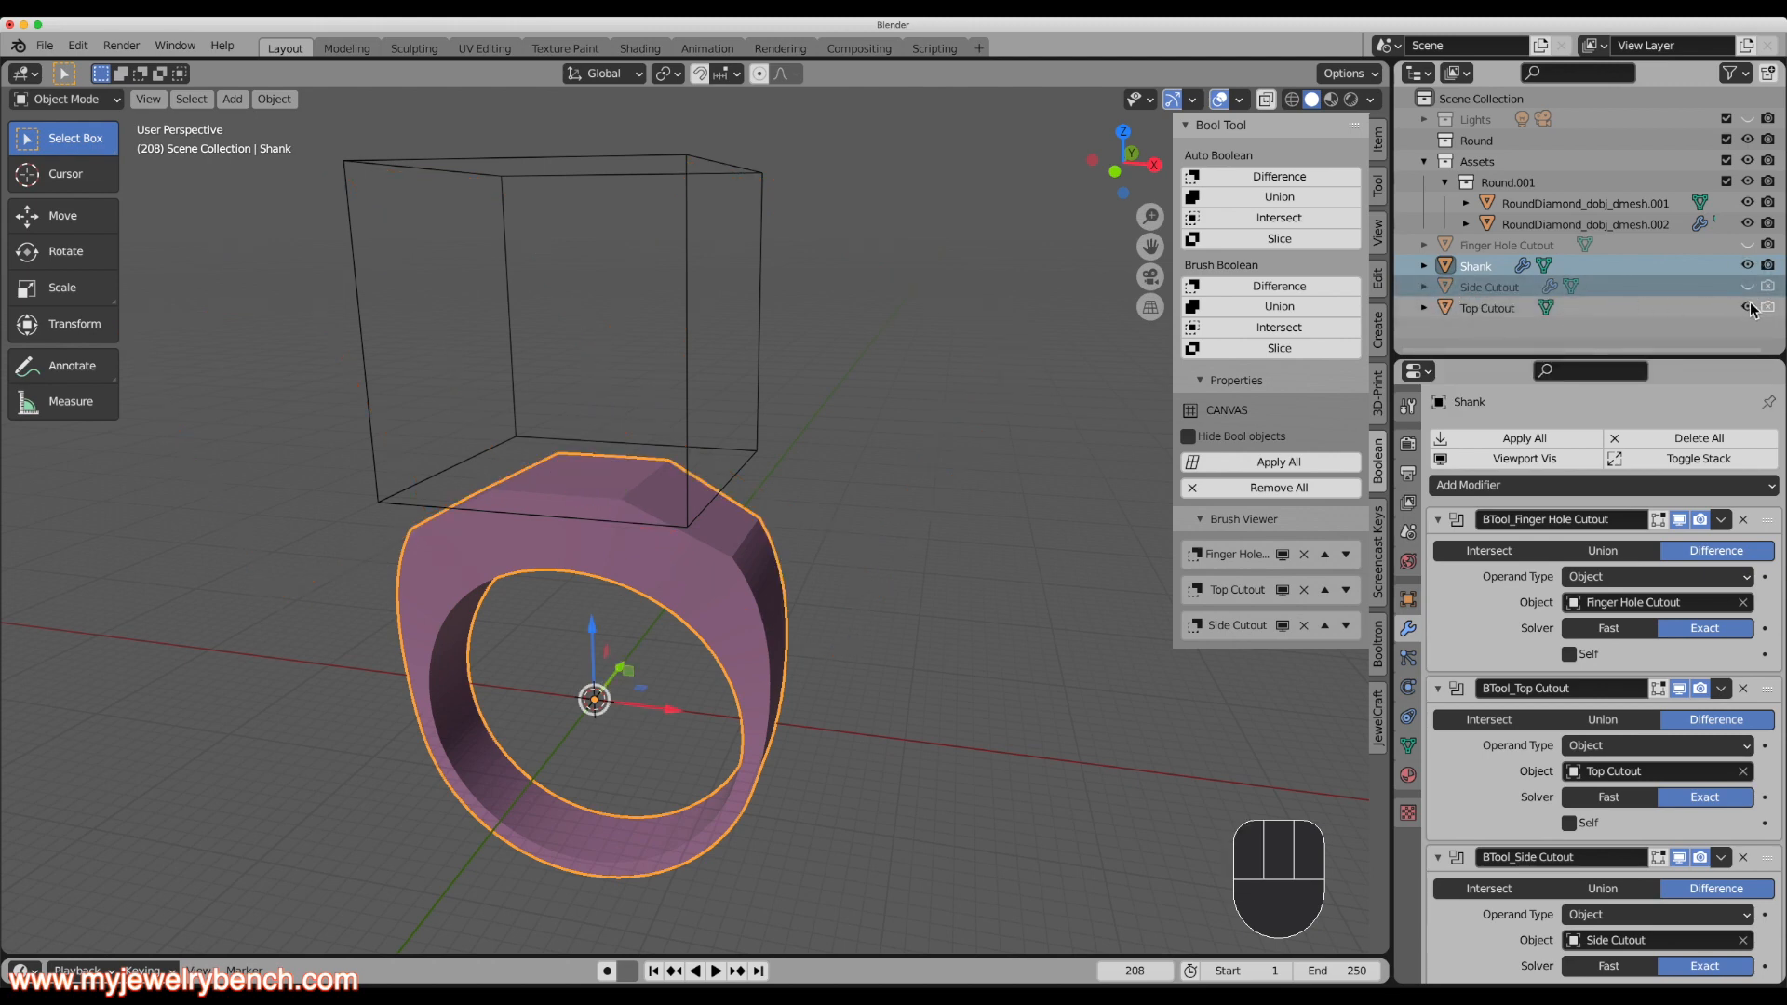
left_click(1749, 307)
Examine the trimmed Shank's flat top and angled shoulders from the front, the side and in perspective.
middle_click_drag(374, 387, 717, 488)
scroll(467, 387, "down", 3)
middle_click_drag(512, 511, 644, 505)
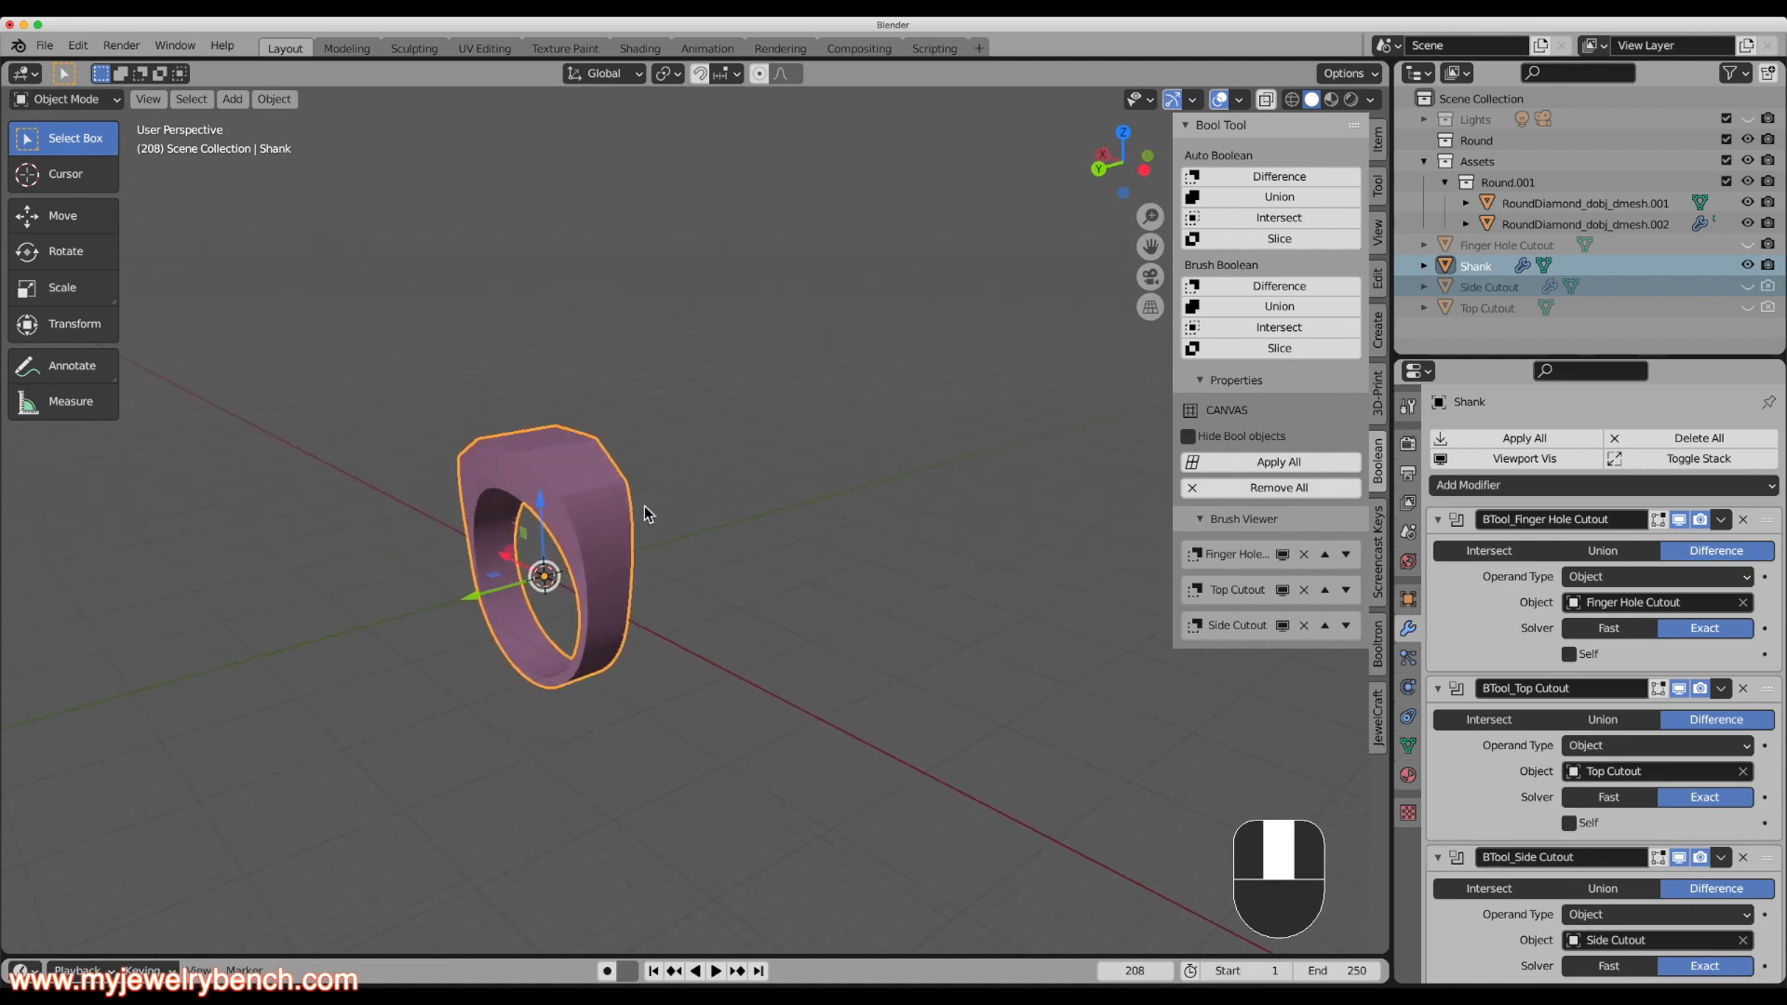
scroll(497, 512, "up", 5)
middle_click_drag(497, 512, 585, 417)
scroll(886, 483, "down", 3)
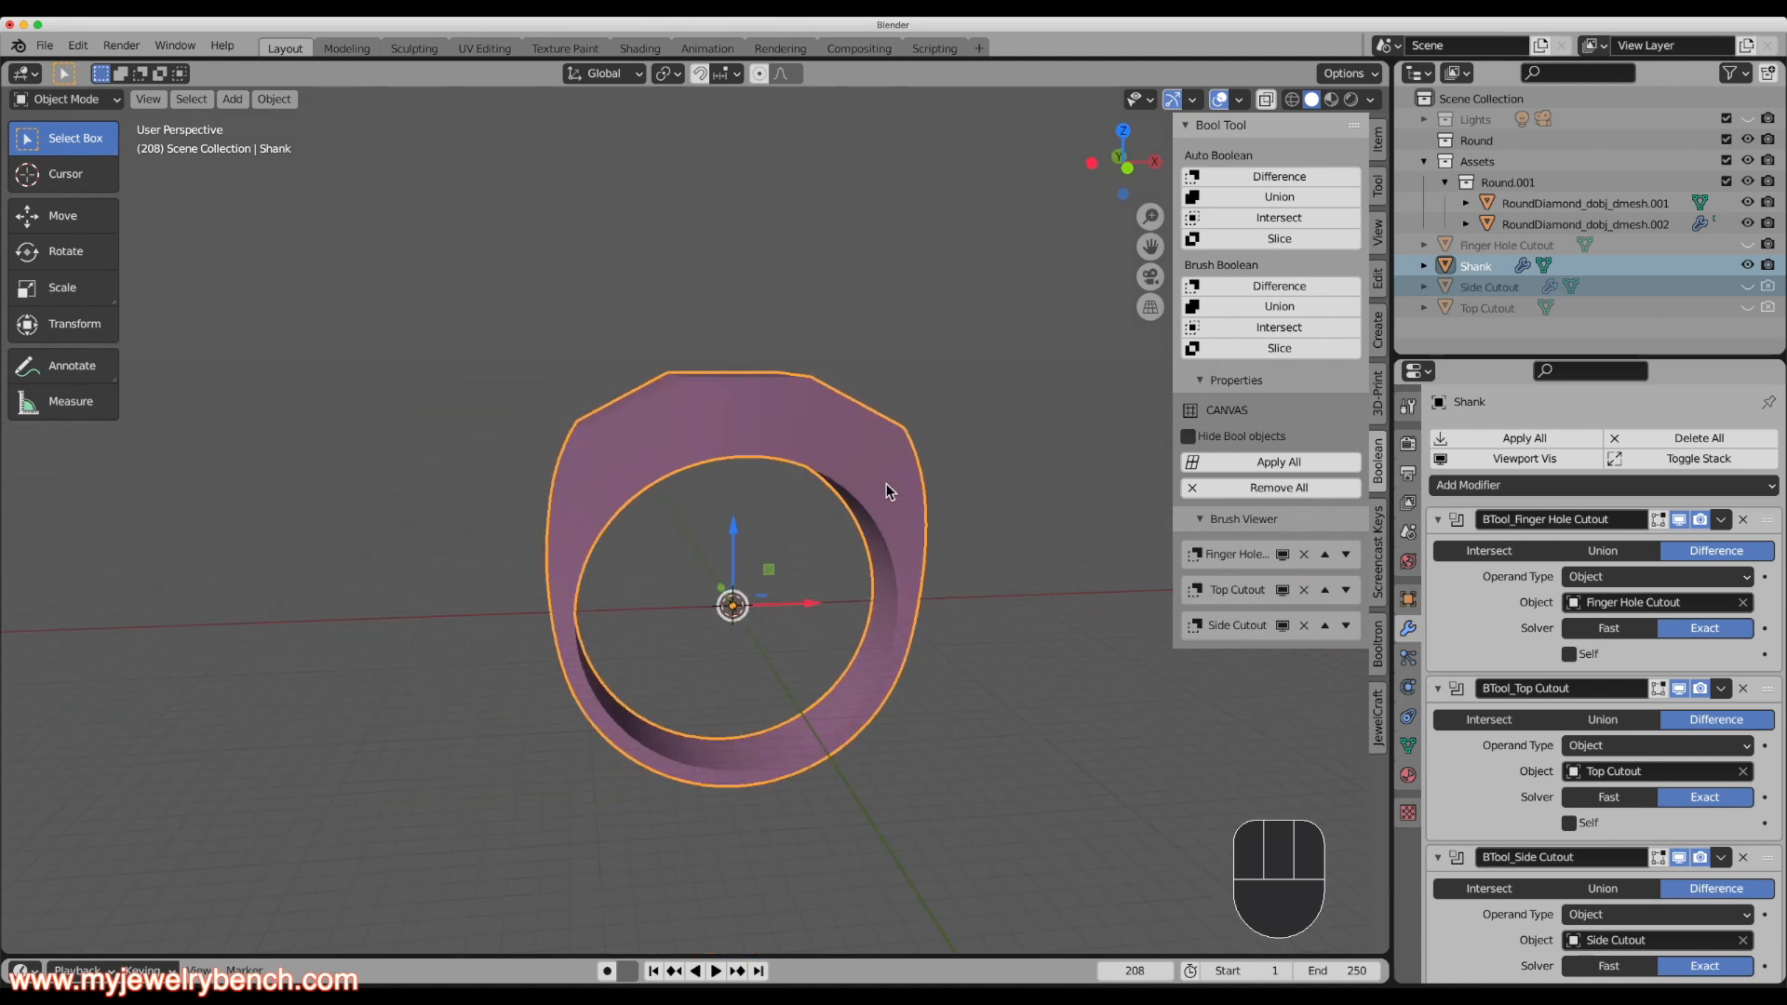
scroll(268, 510, "down", 3)
scroll(439, 495, "up", 3)
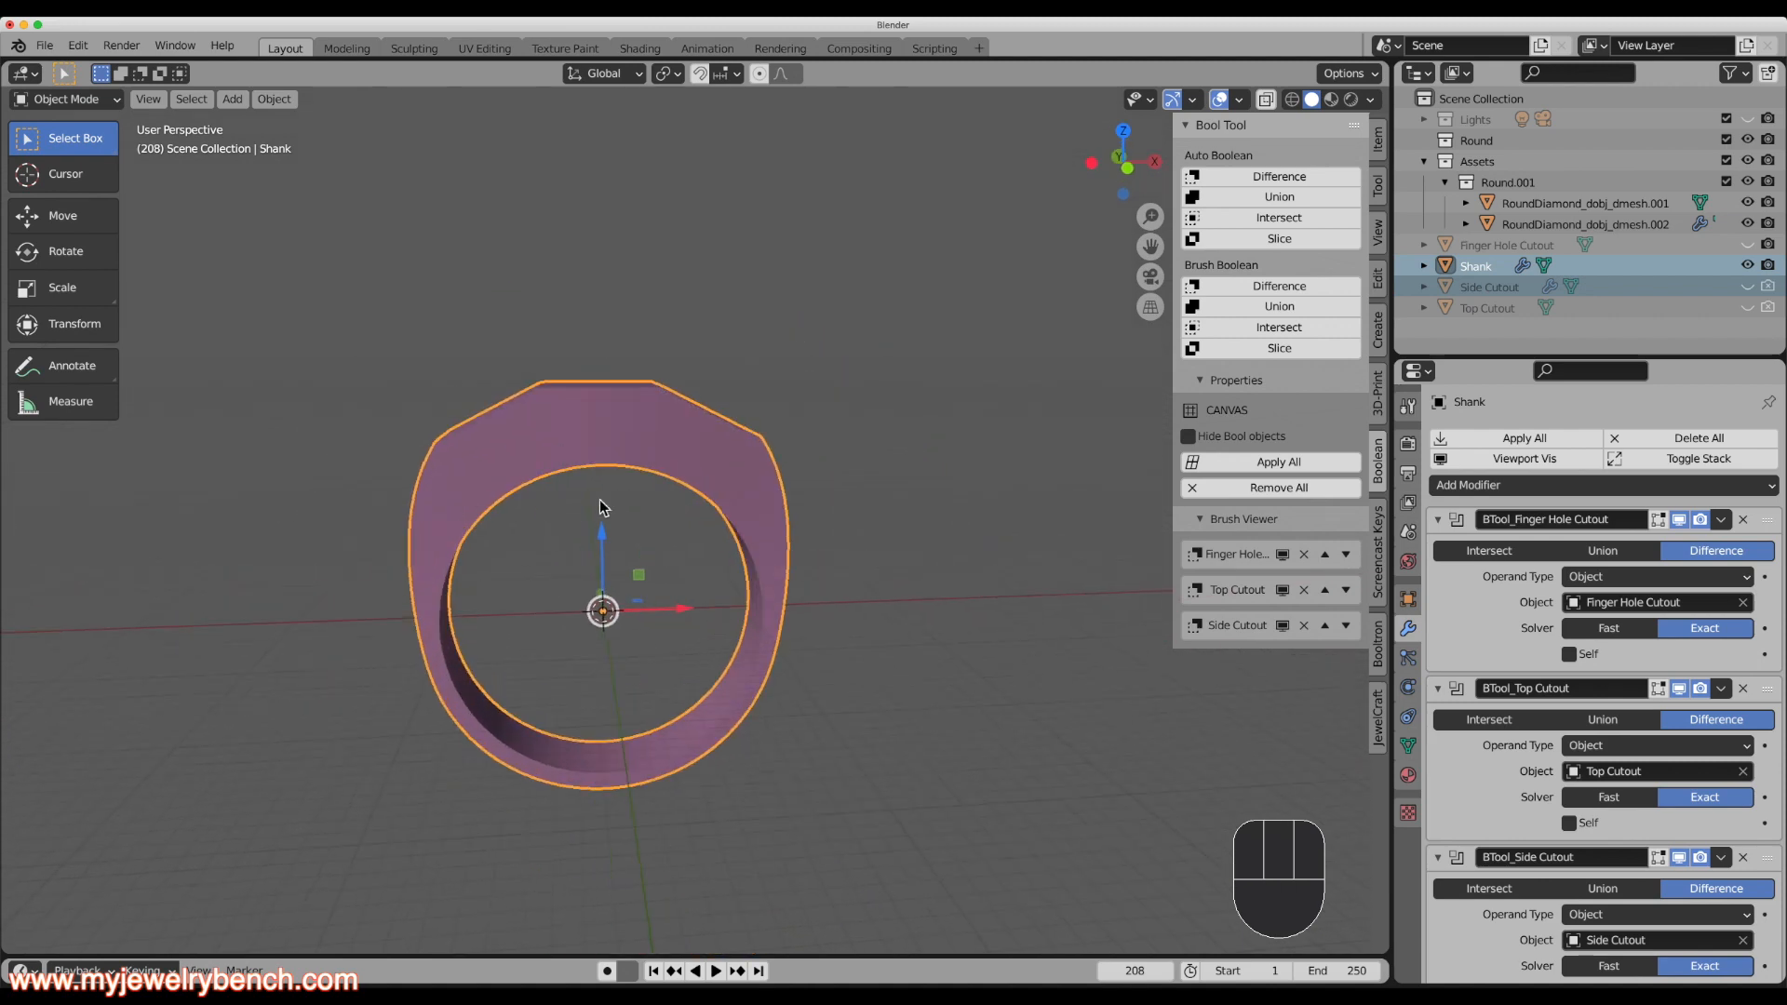
middle_click_drag(749, 481, 710, 508)
scroll(710, 508, "up", 1)
scroll(516, 436, "down", 2)
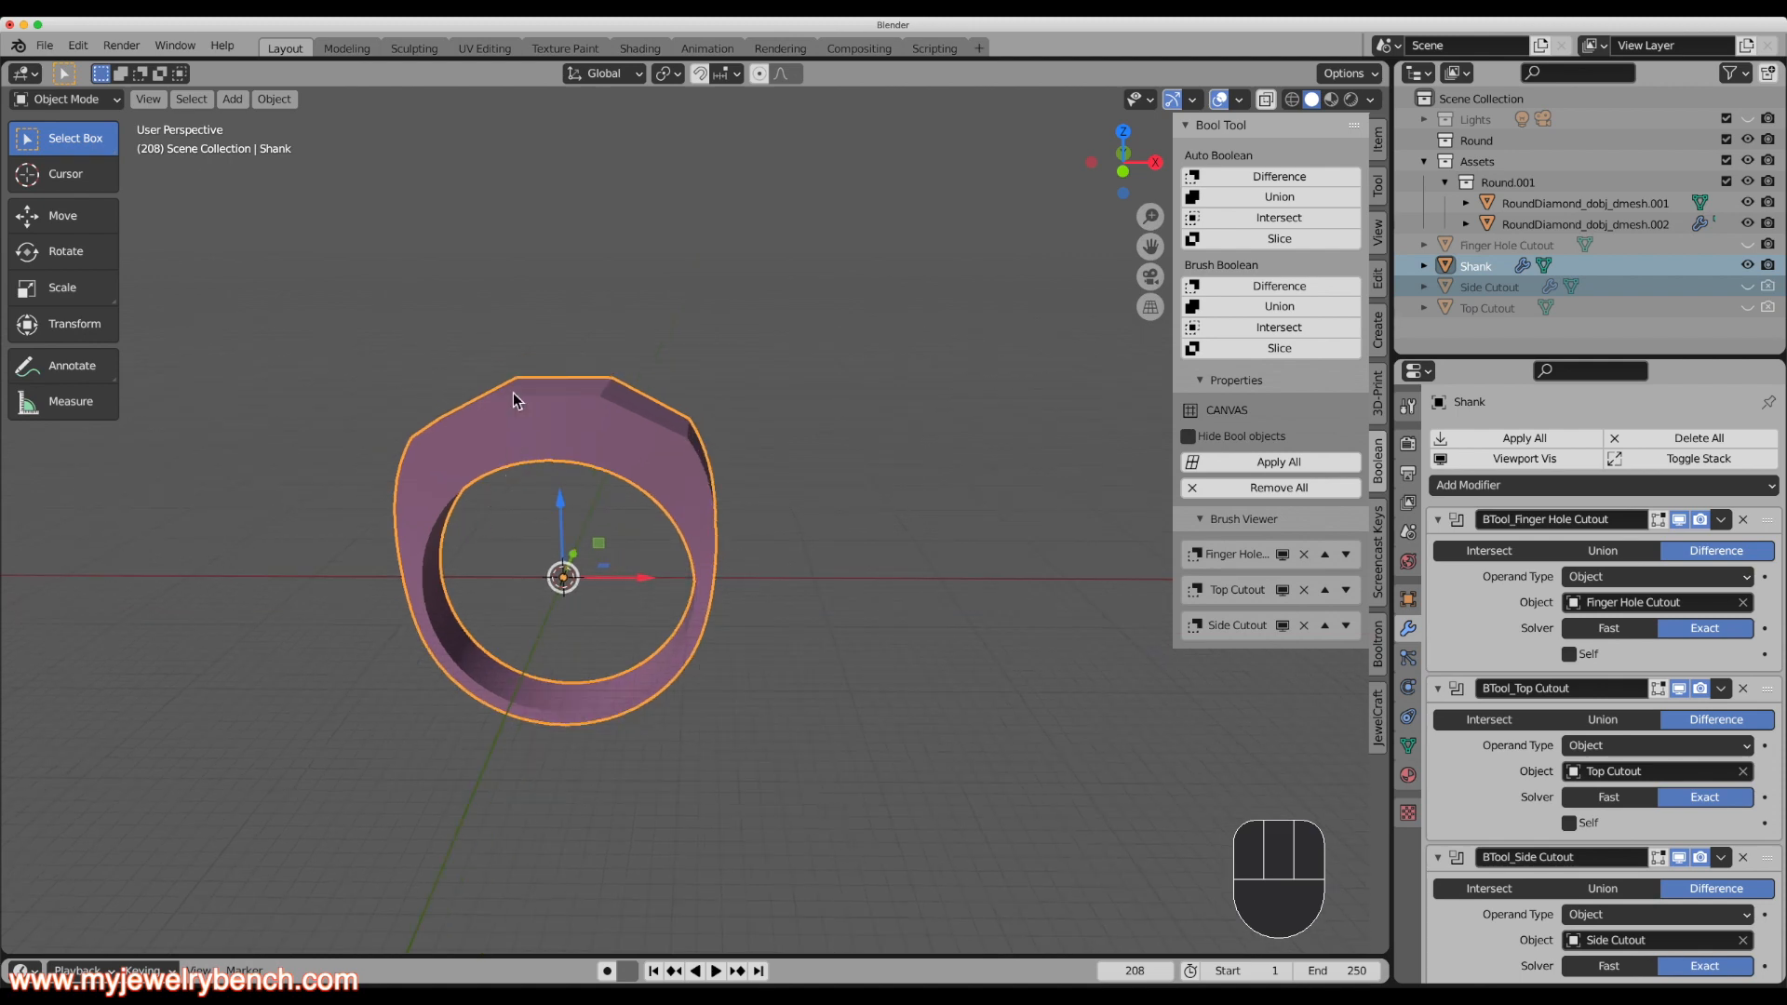
scroll(527, 405, "down", 1)
scroll(649, 493, "down", 1)
scroll(581, 488, "up", 3)
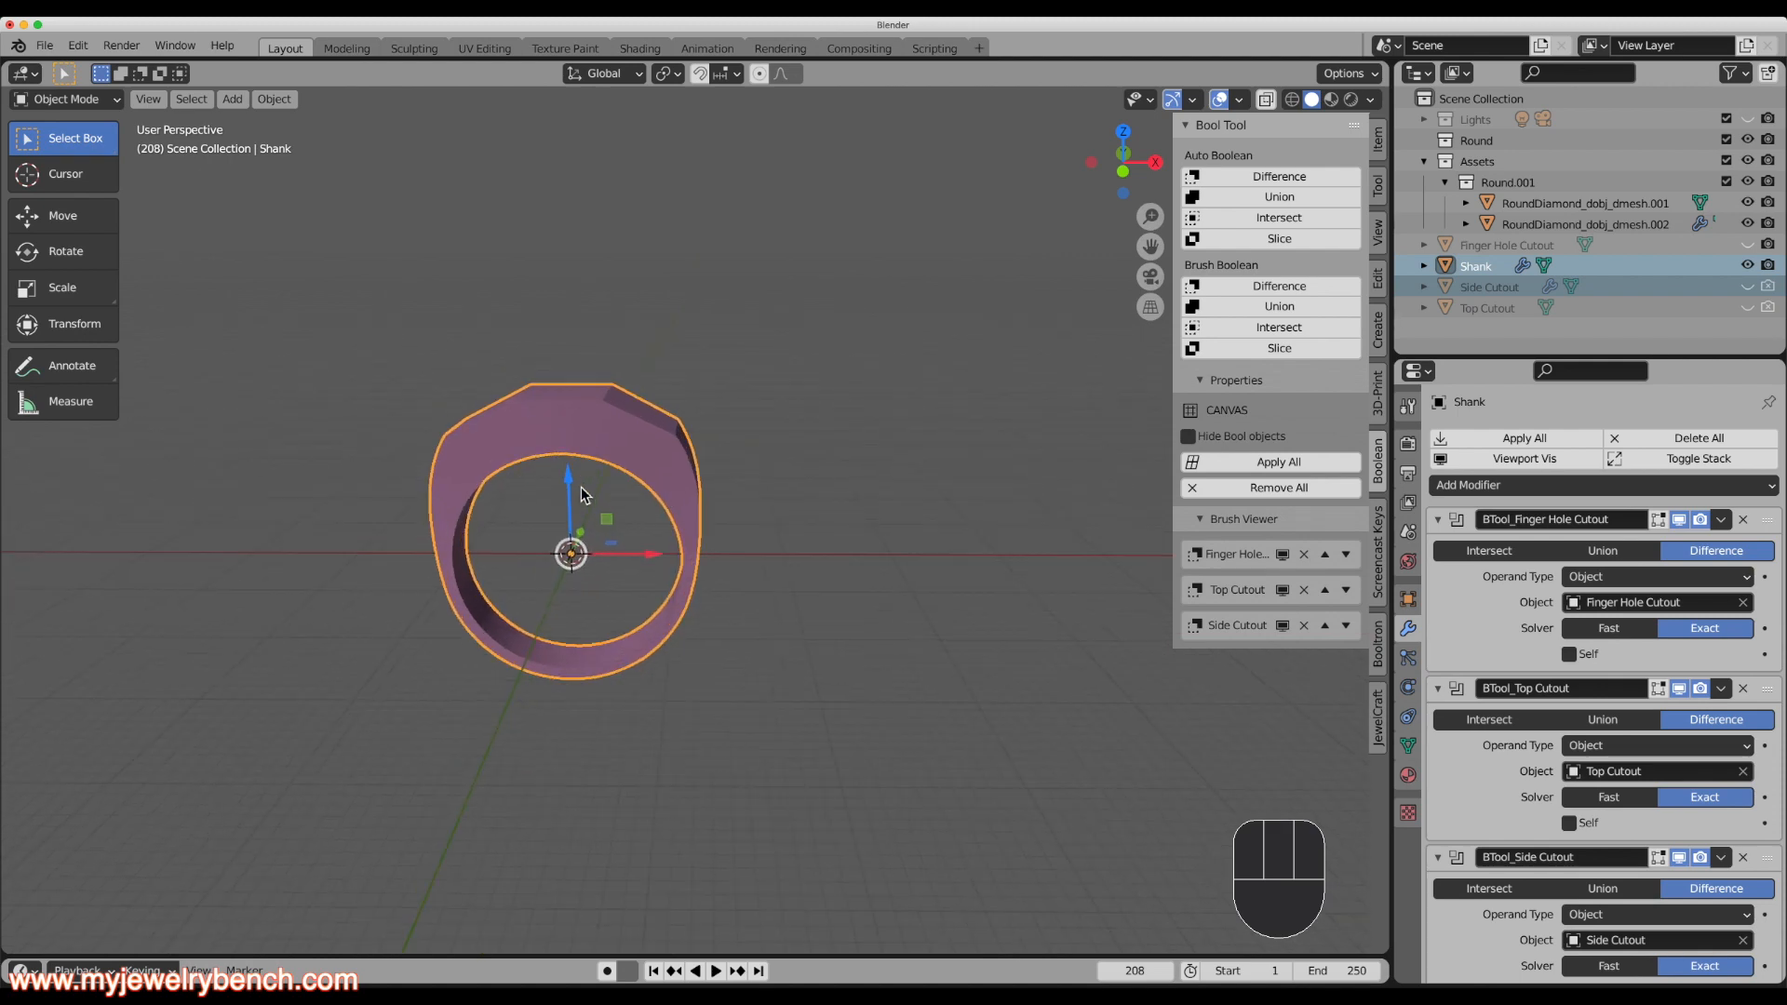
middle_click_drag(823, 387, 618, 433)
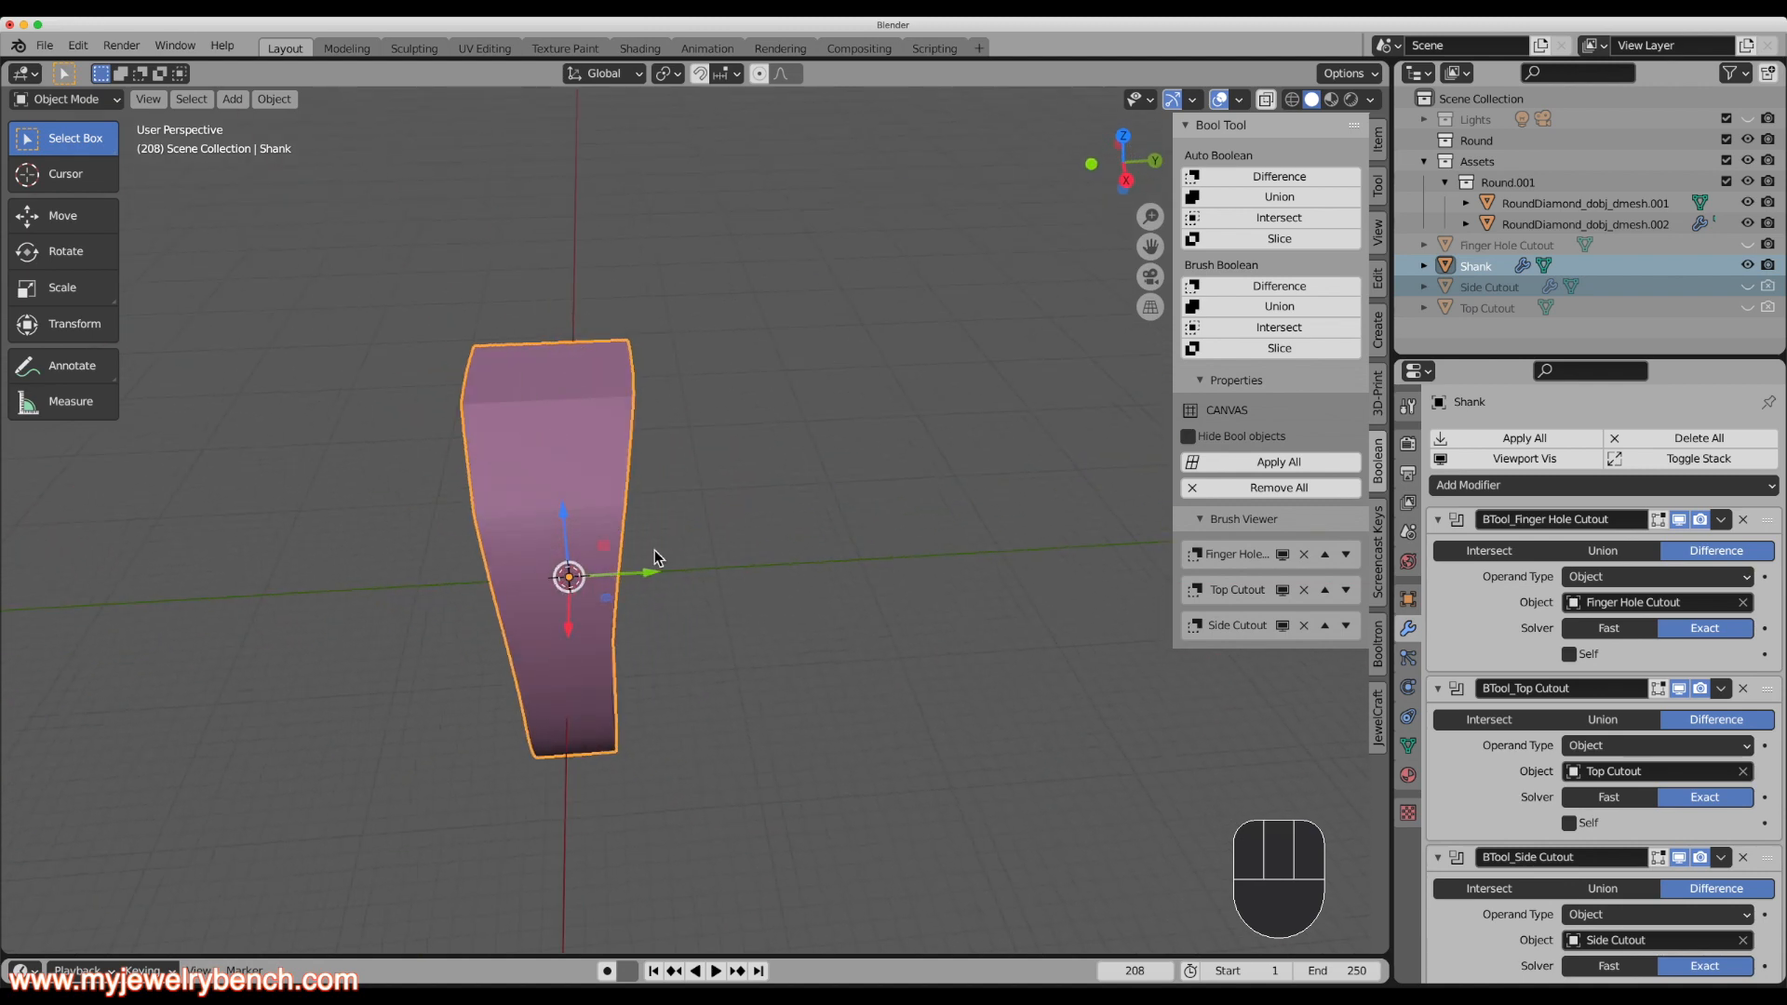
middle_click_drag(762, 403, 744, 542)
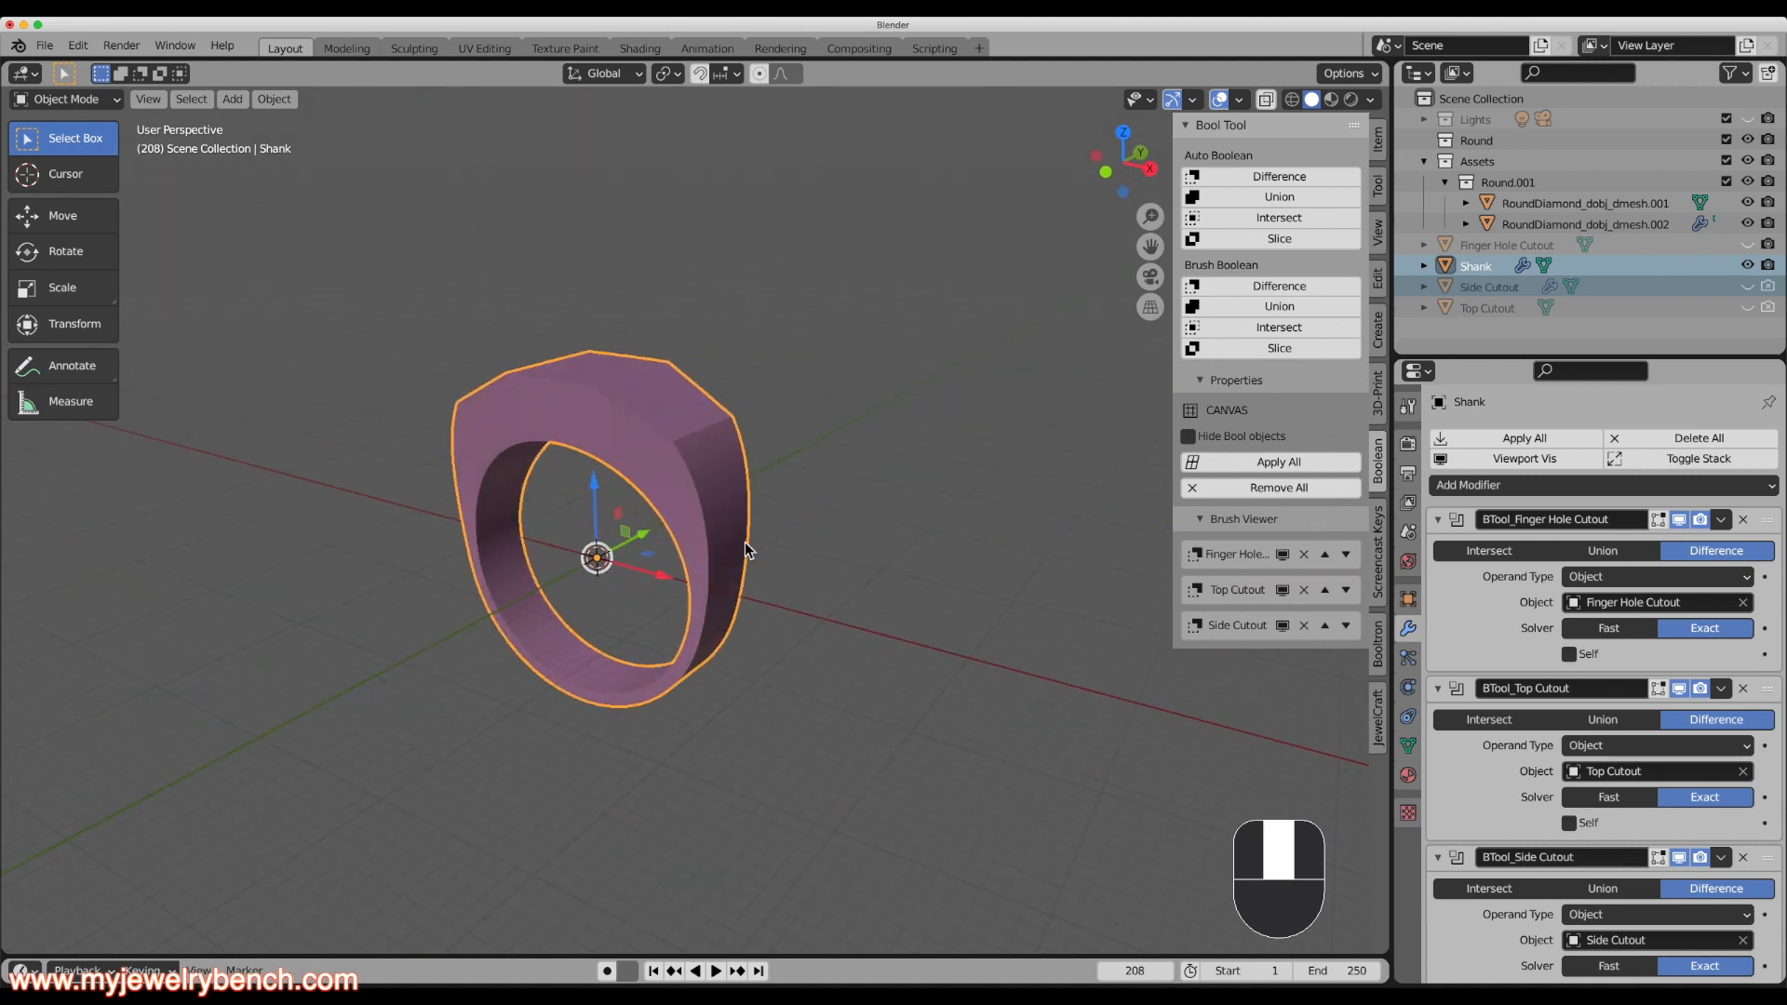
Add a 200-vertex mesh cylinder with 1 mm radius and 2 mm depth at the origin and rotate it 90° about Y.
key("shift+a")
mouse_move(745, 541)
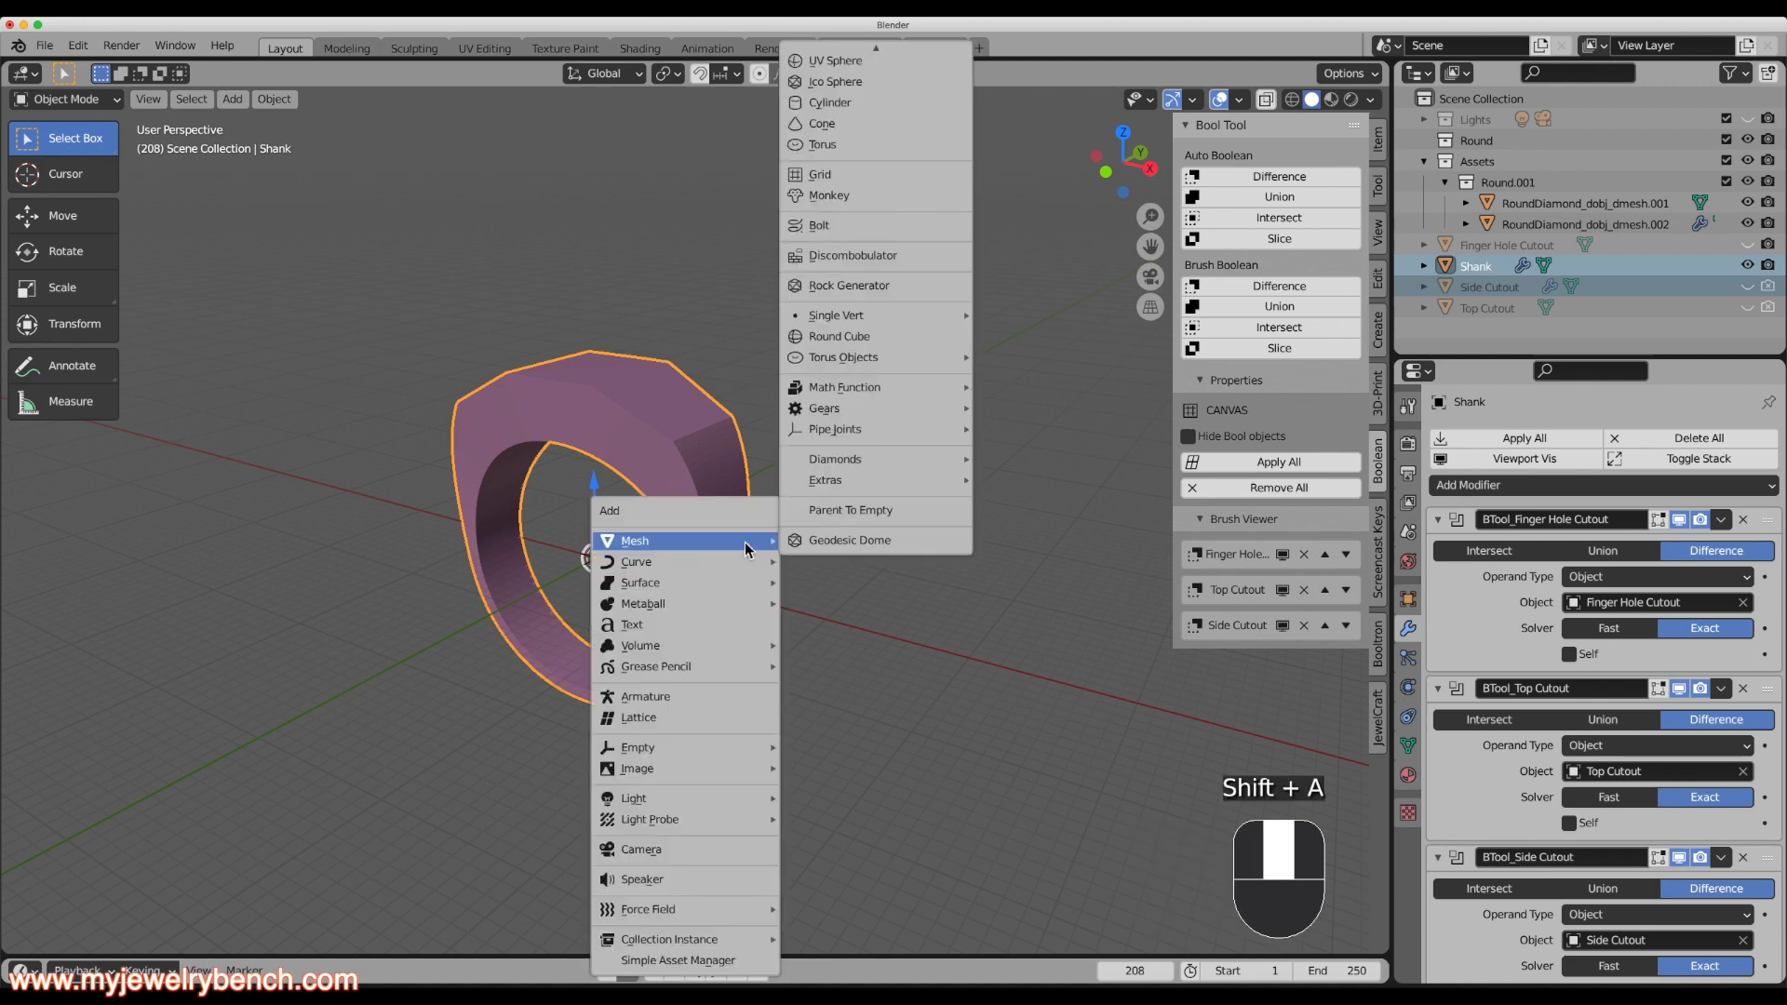
left_click(838, 103)
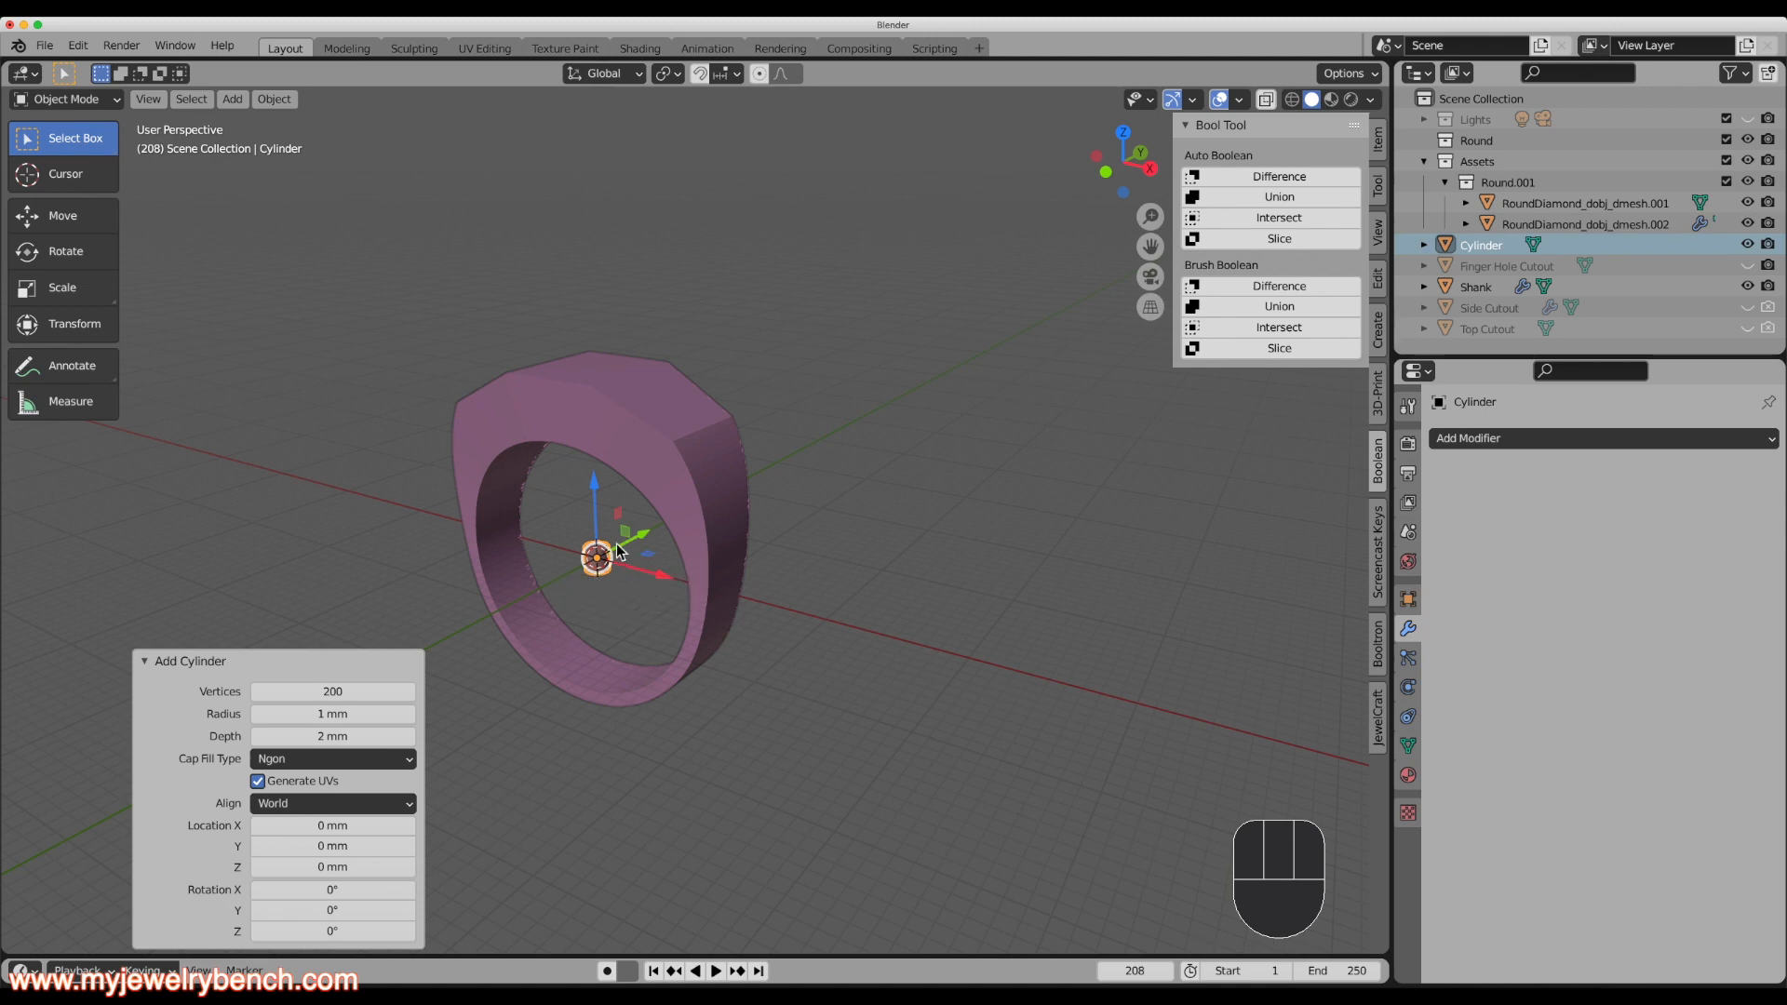
type("r")
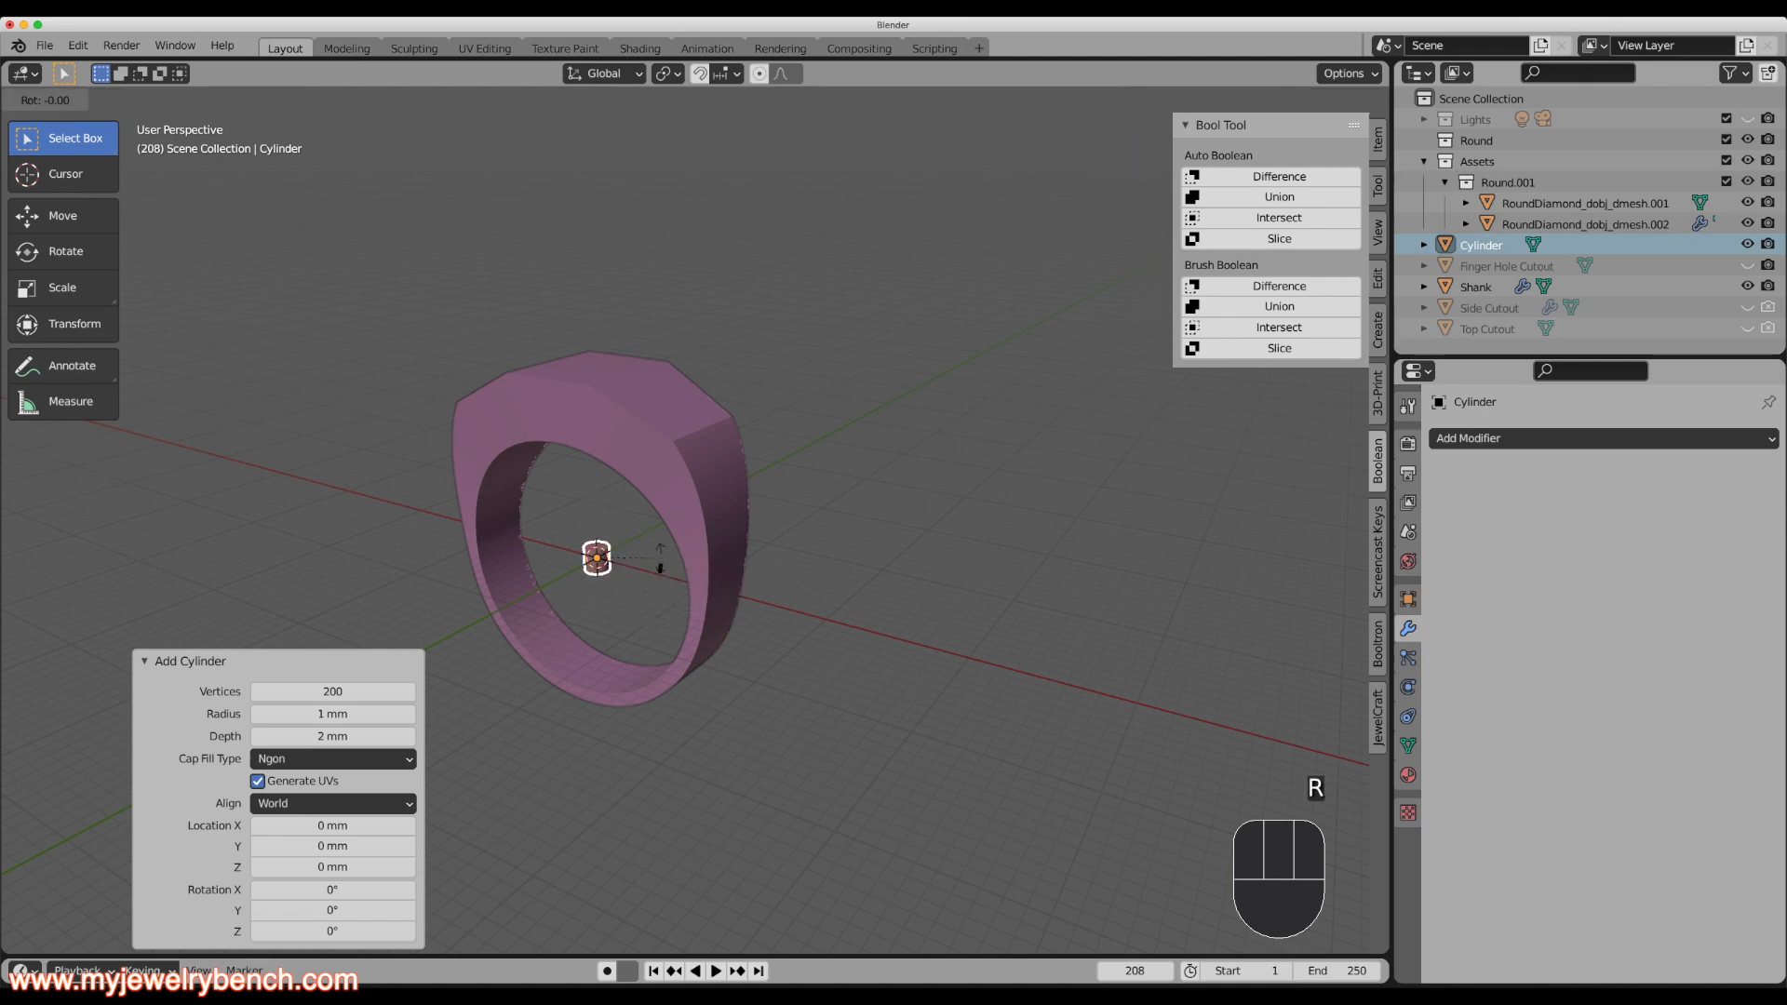
type("y90")
key("Return")
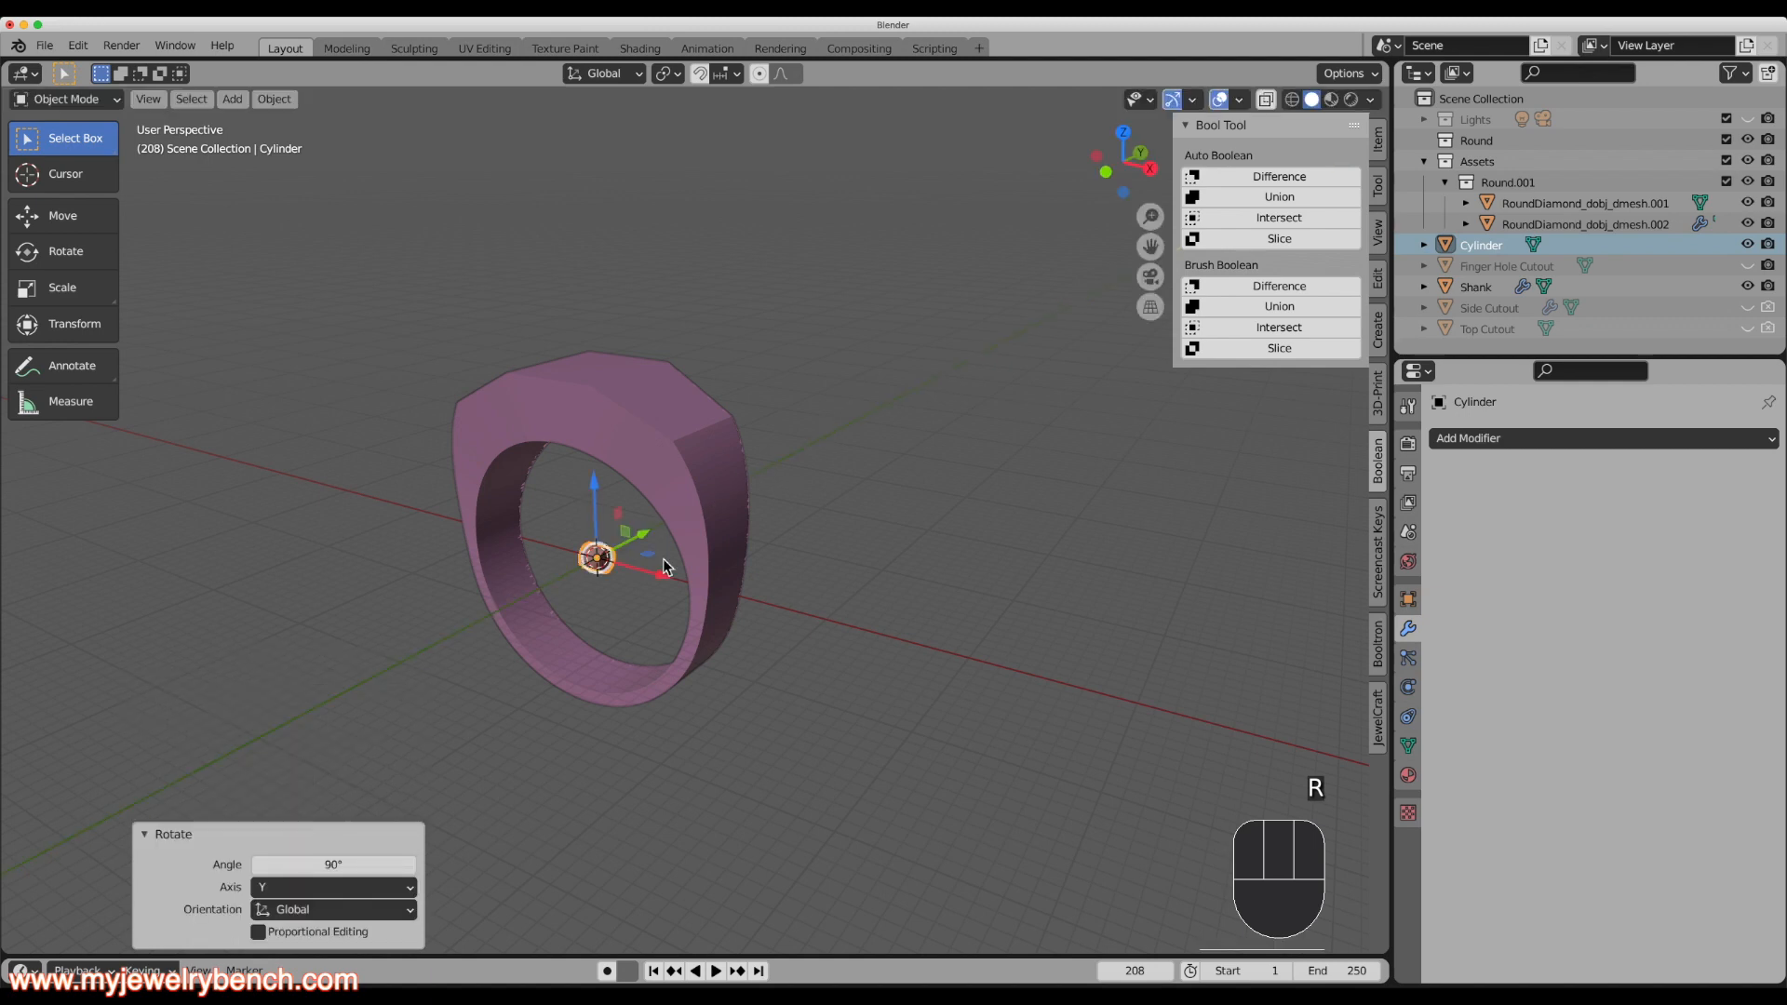
In front view, raise the cylinder about 17.3 mm along Z above the Shank and scale it uniformly by about 4.18.
key("grave")
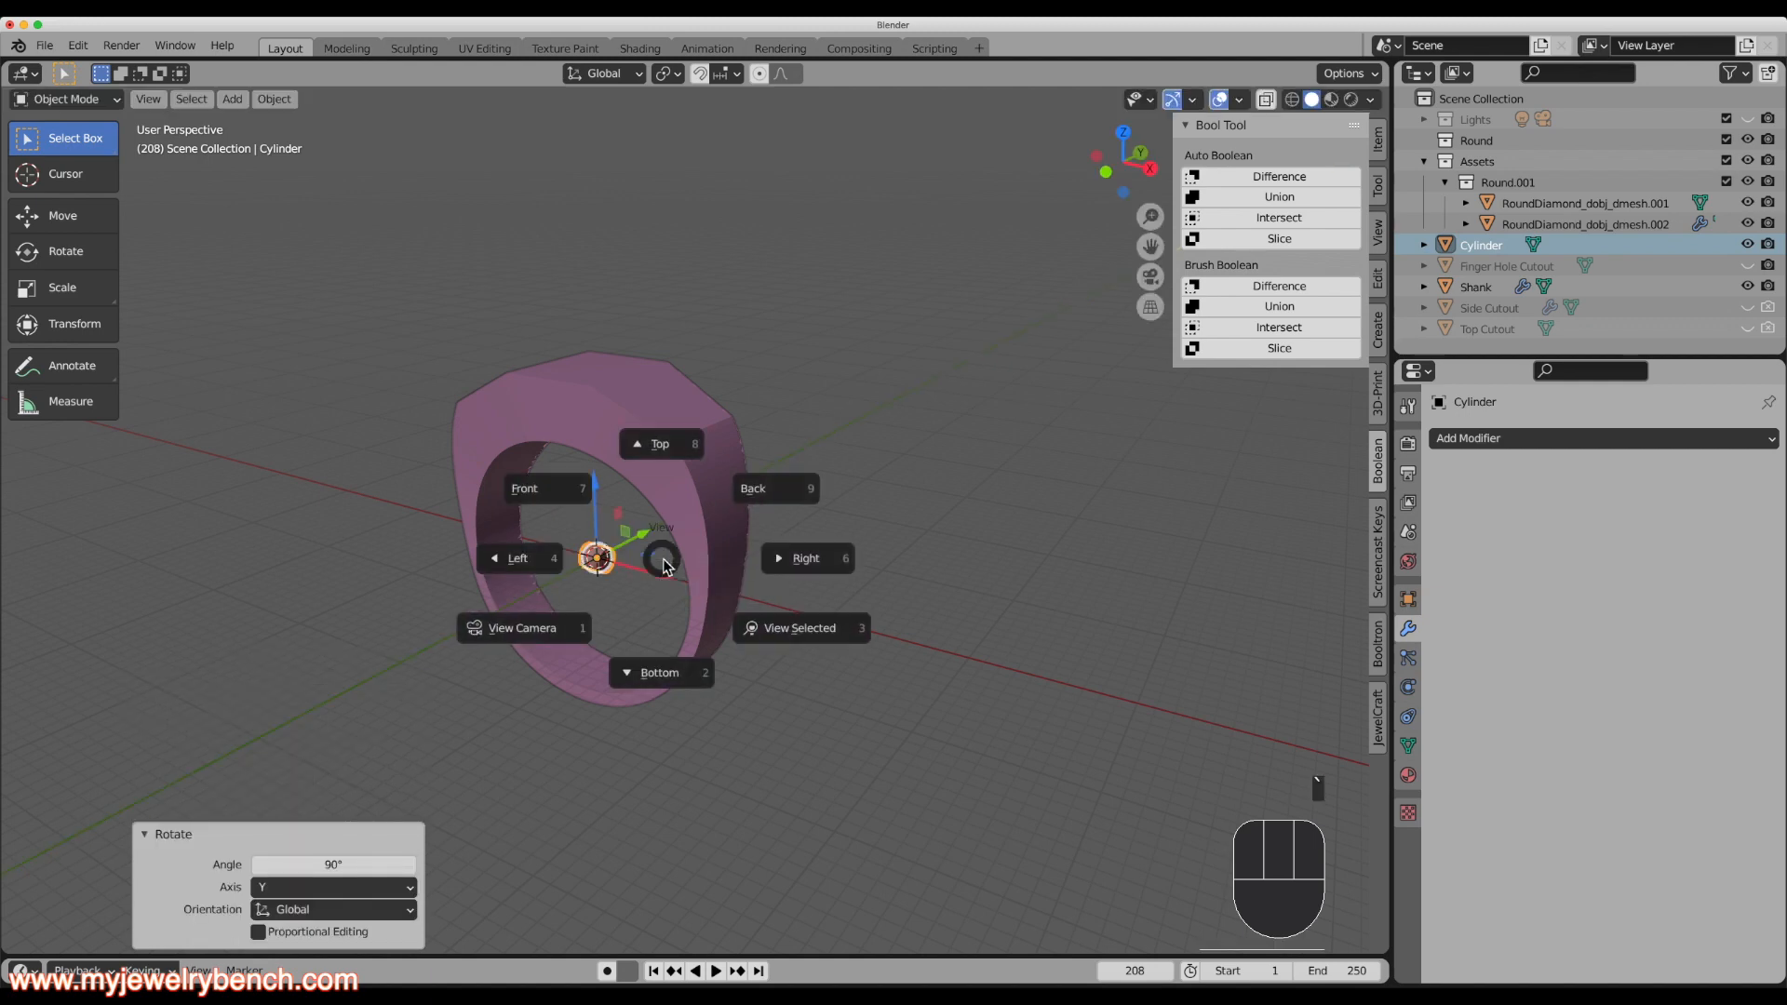
left_click(572, 490)
left_click_drag(590, 482, 590, 244)
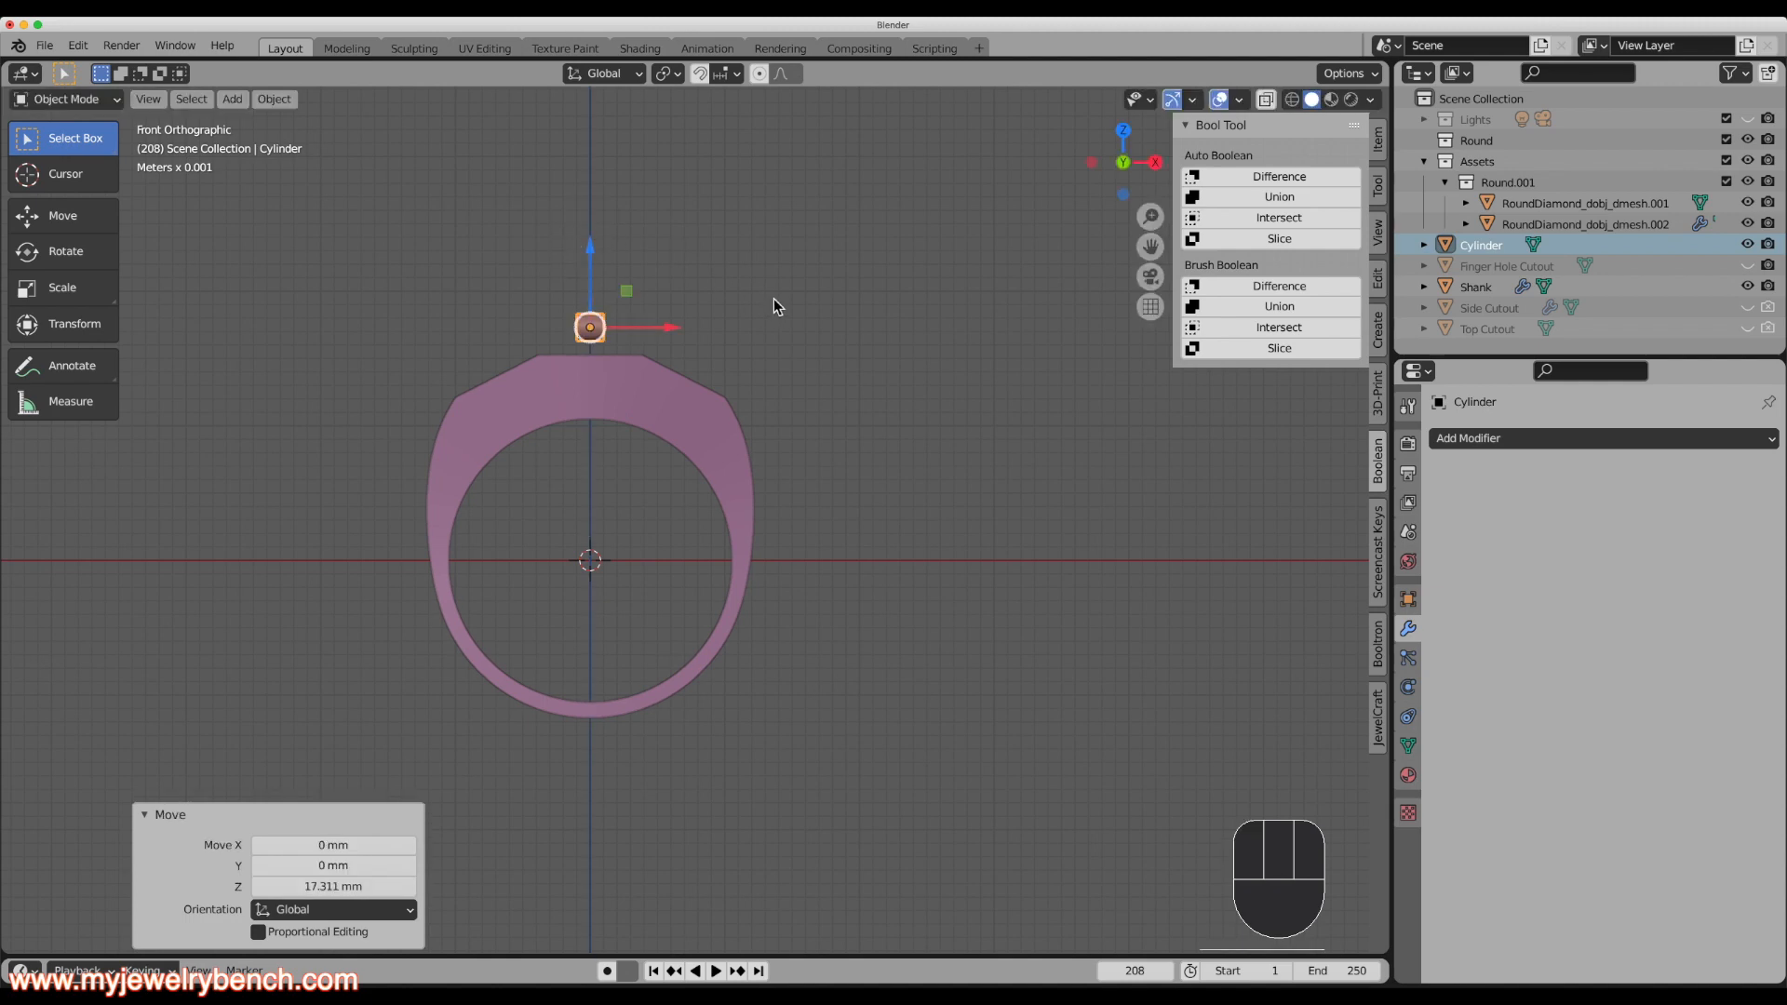
key("s")
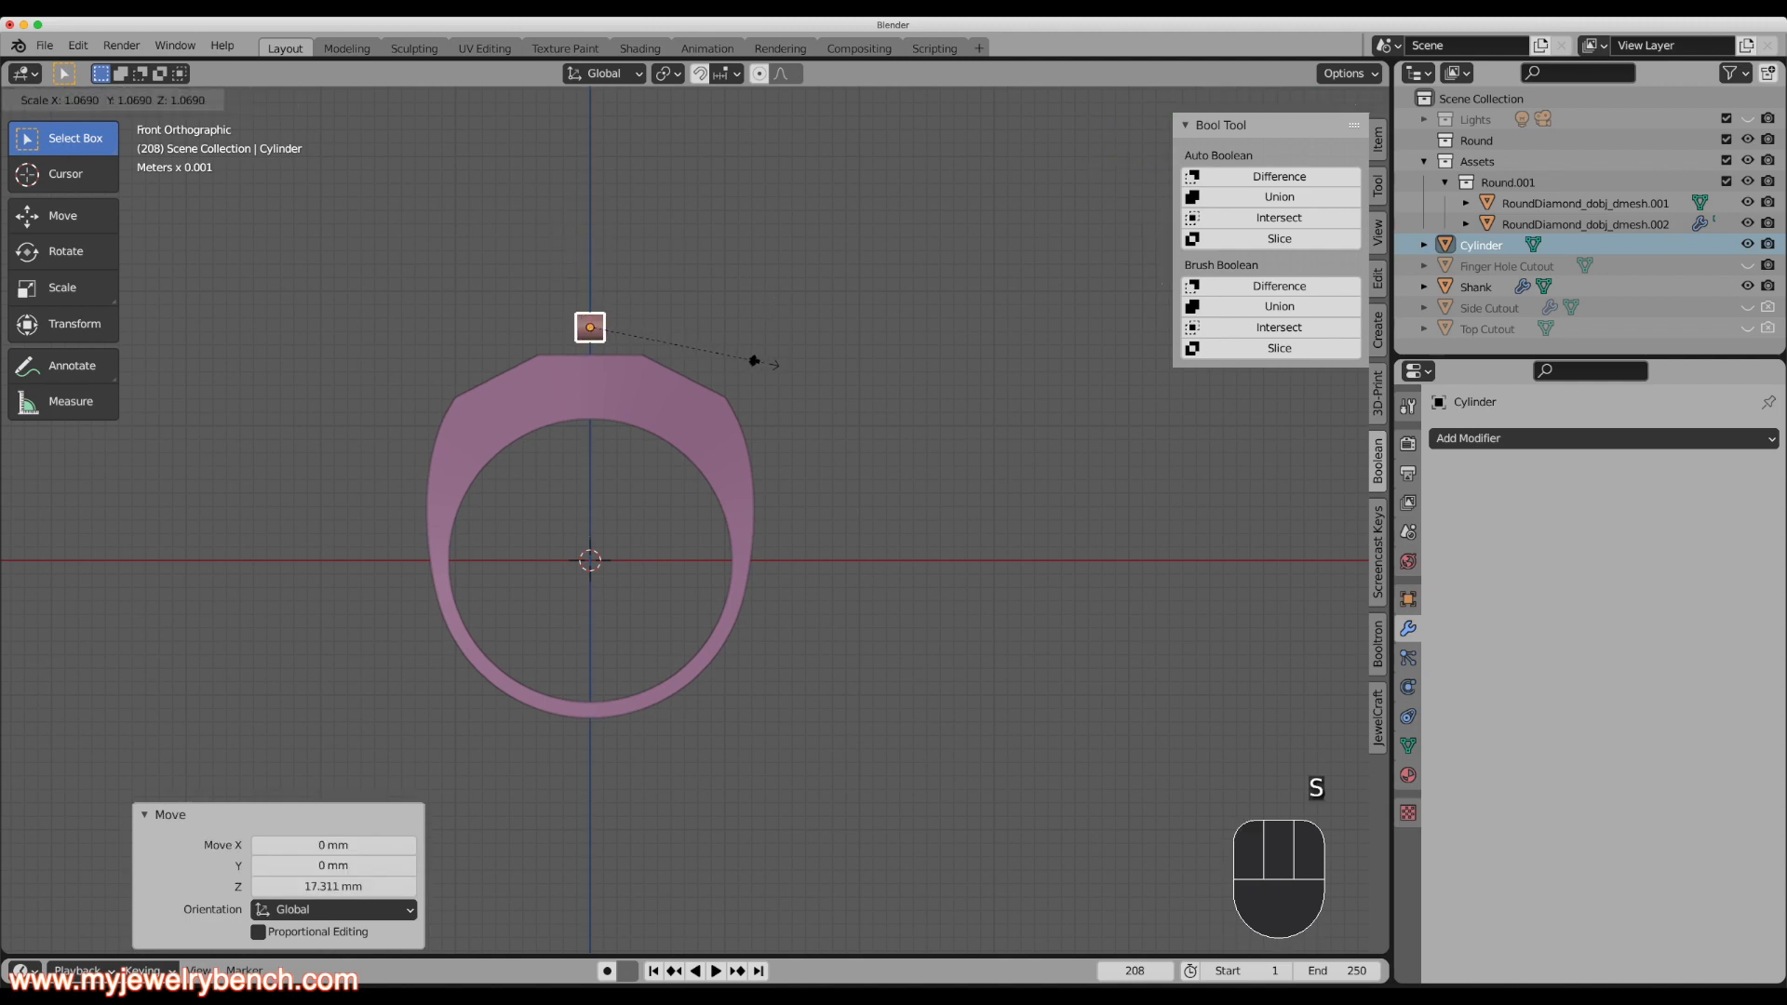
left_click(1230, 572)
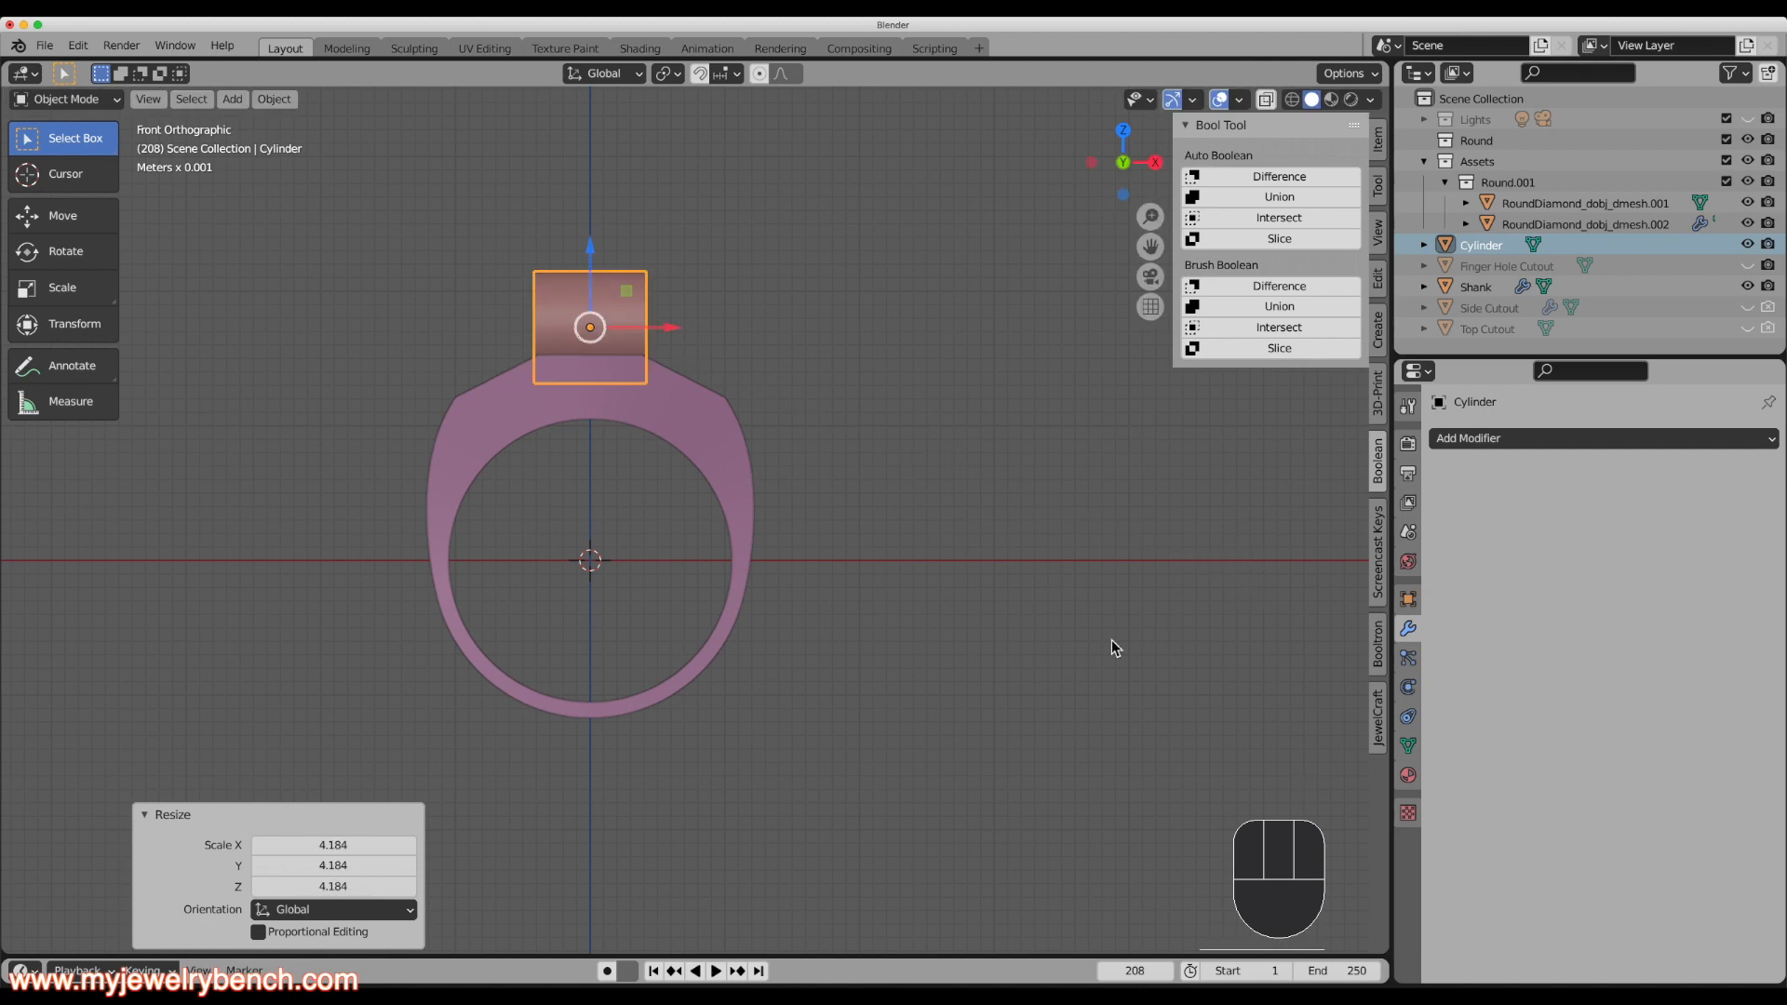
Stretch the cylinder along X by a factor of about 3.79 so it spans beyond the Shank's width.
key("s")
key("x")
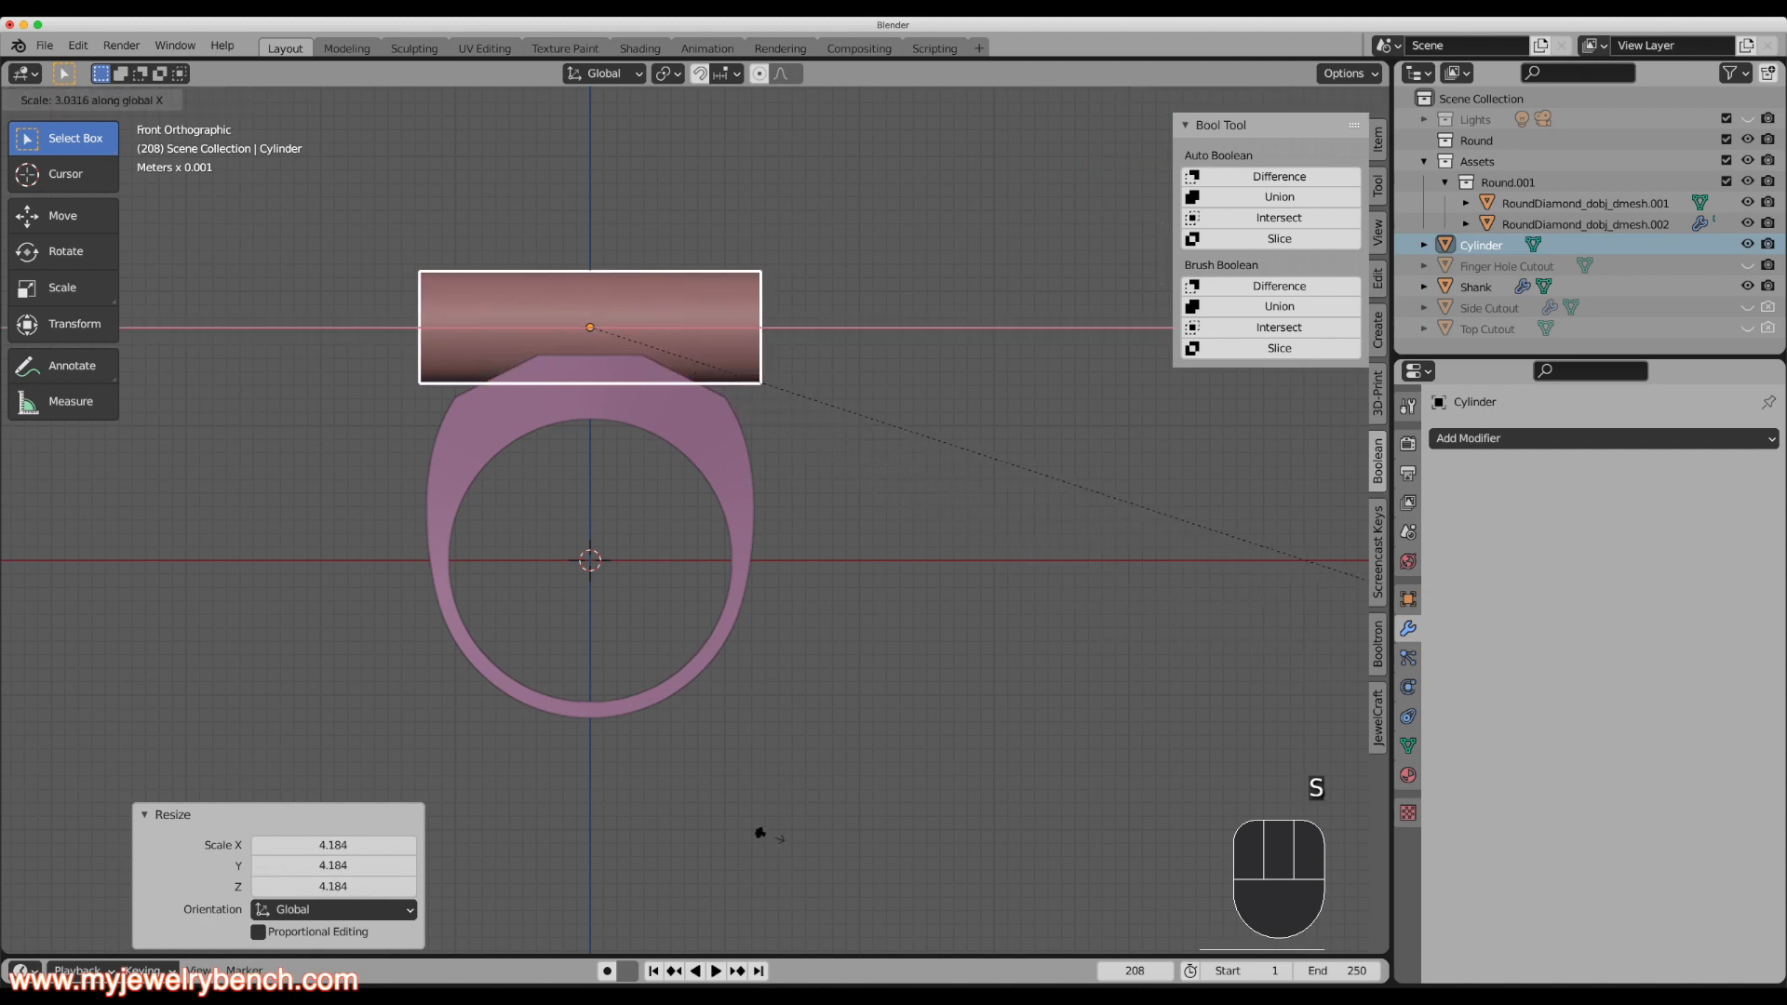
left_click(1187, 854)
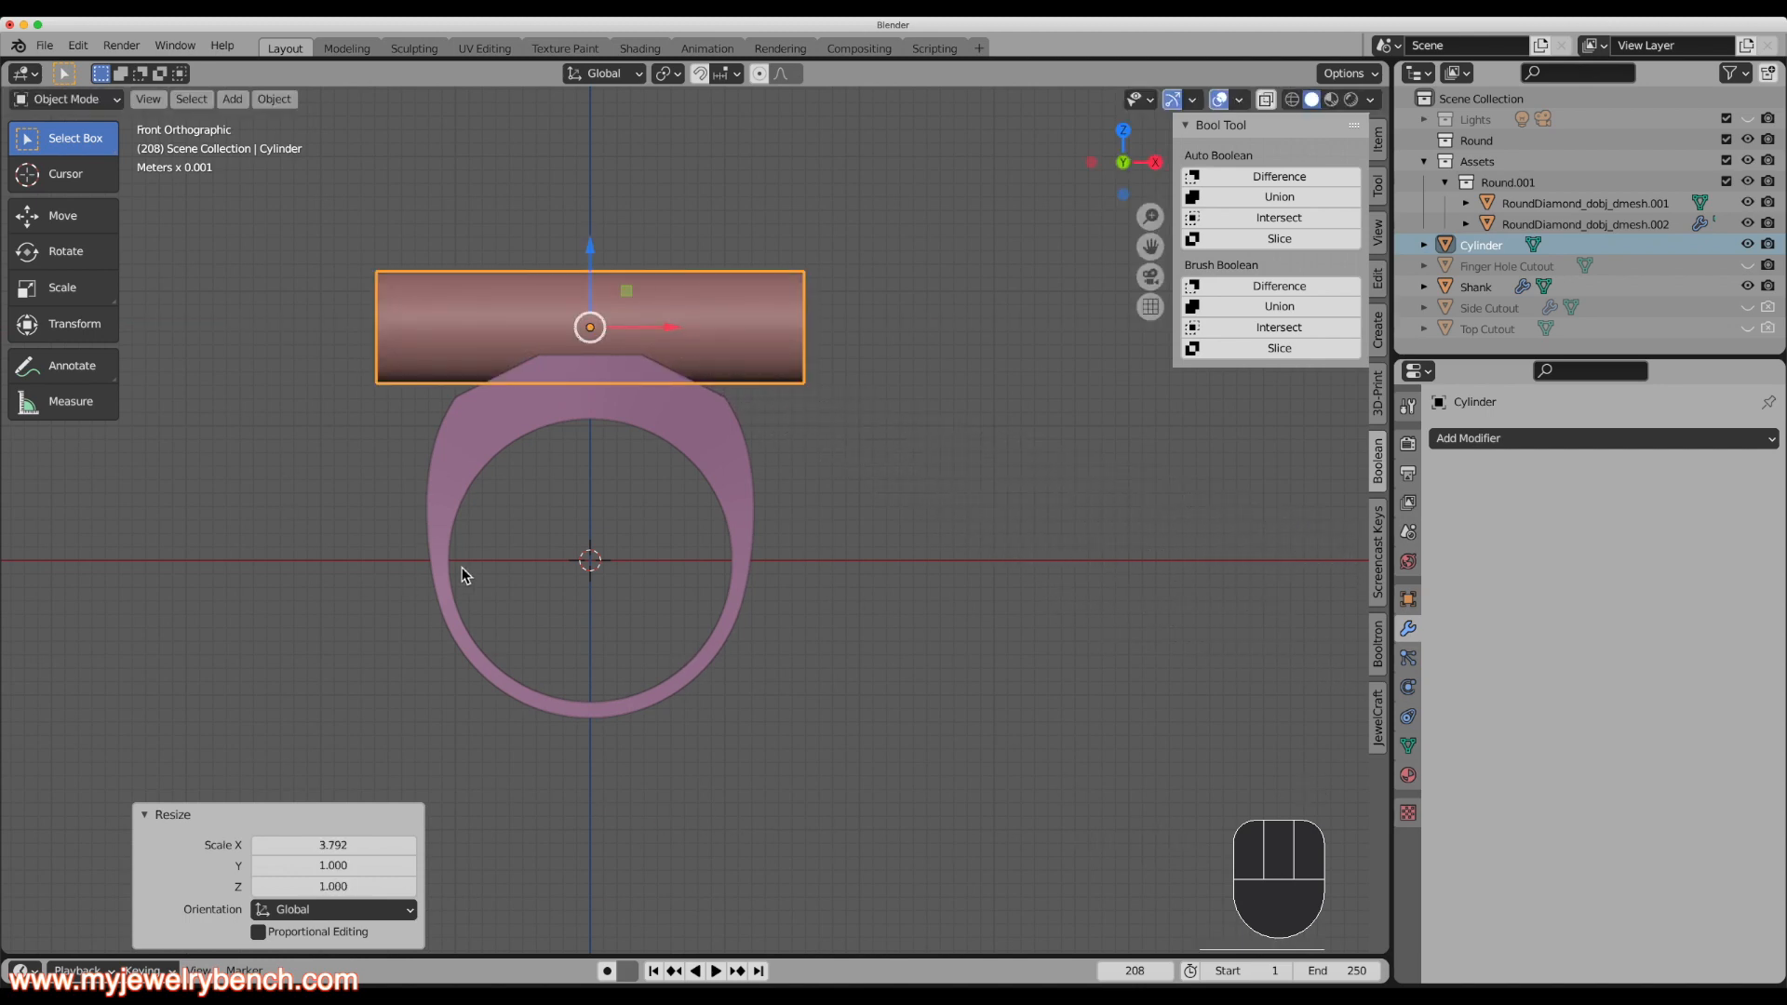
Scale the cylinder along Z by a factor of about 2.42 to give it a tall oval cross-section.
middle_click_drag(659, 494, 540, 449)
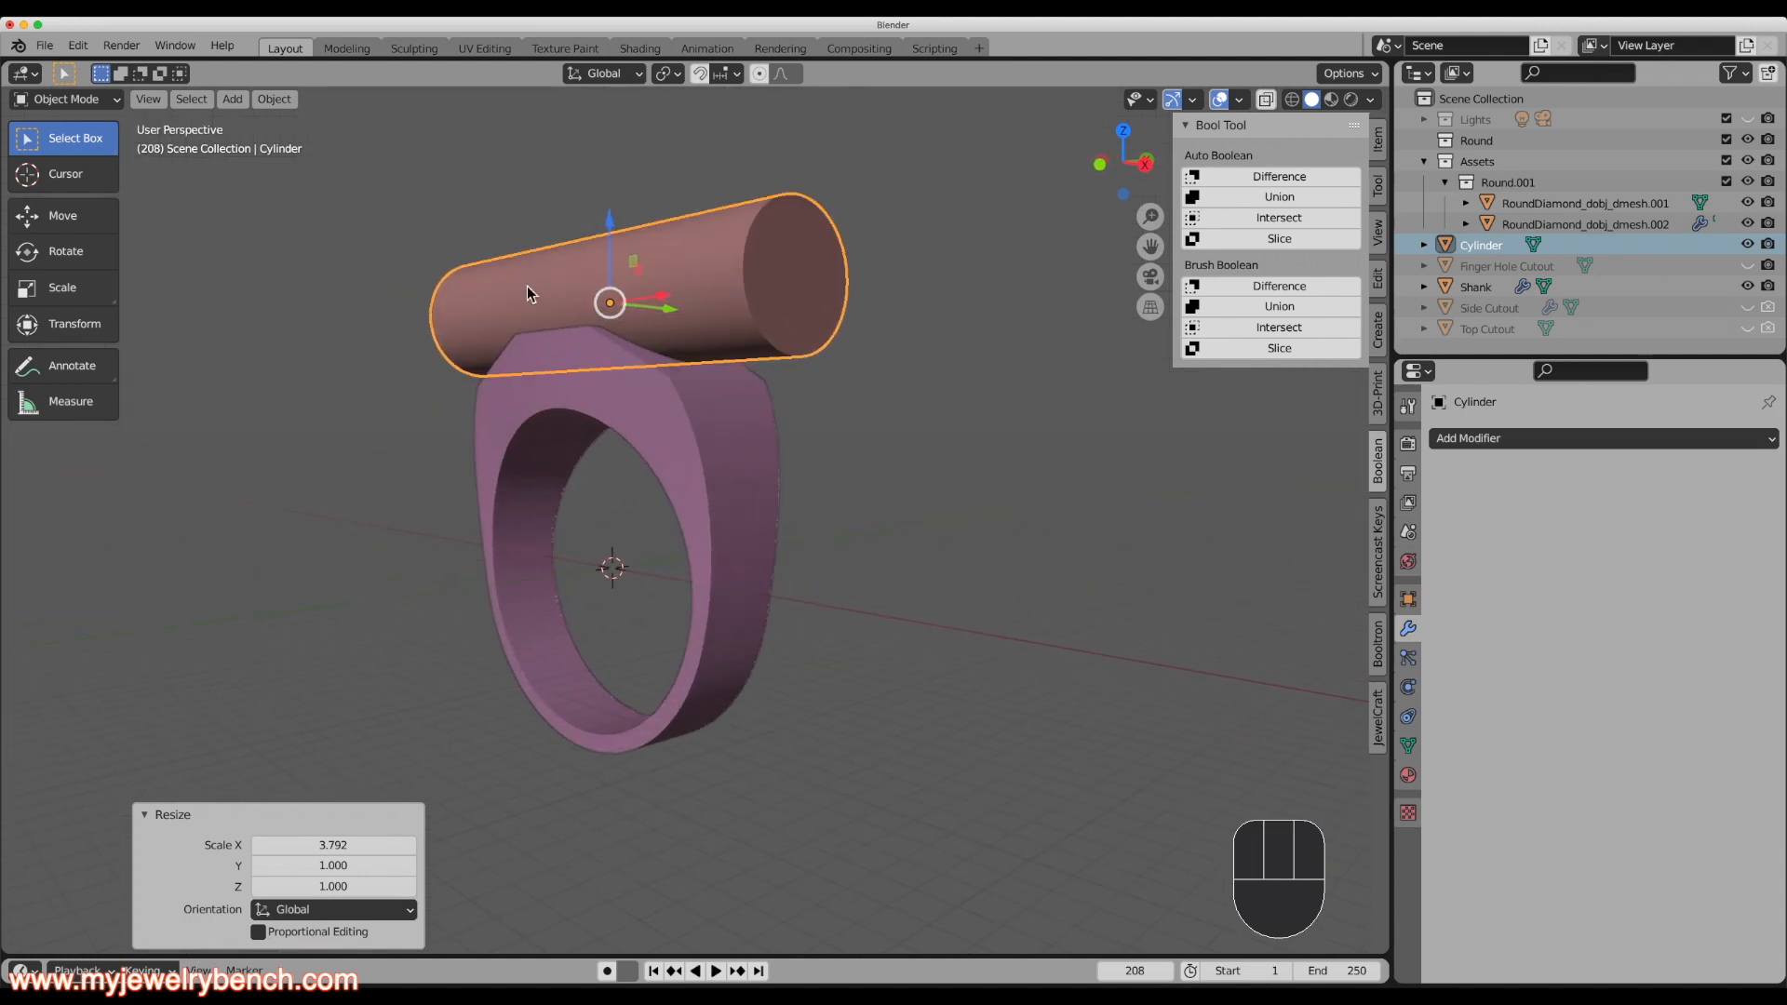
middle_click_drag(458, 494, 544, 499)
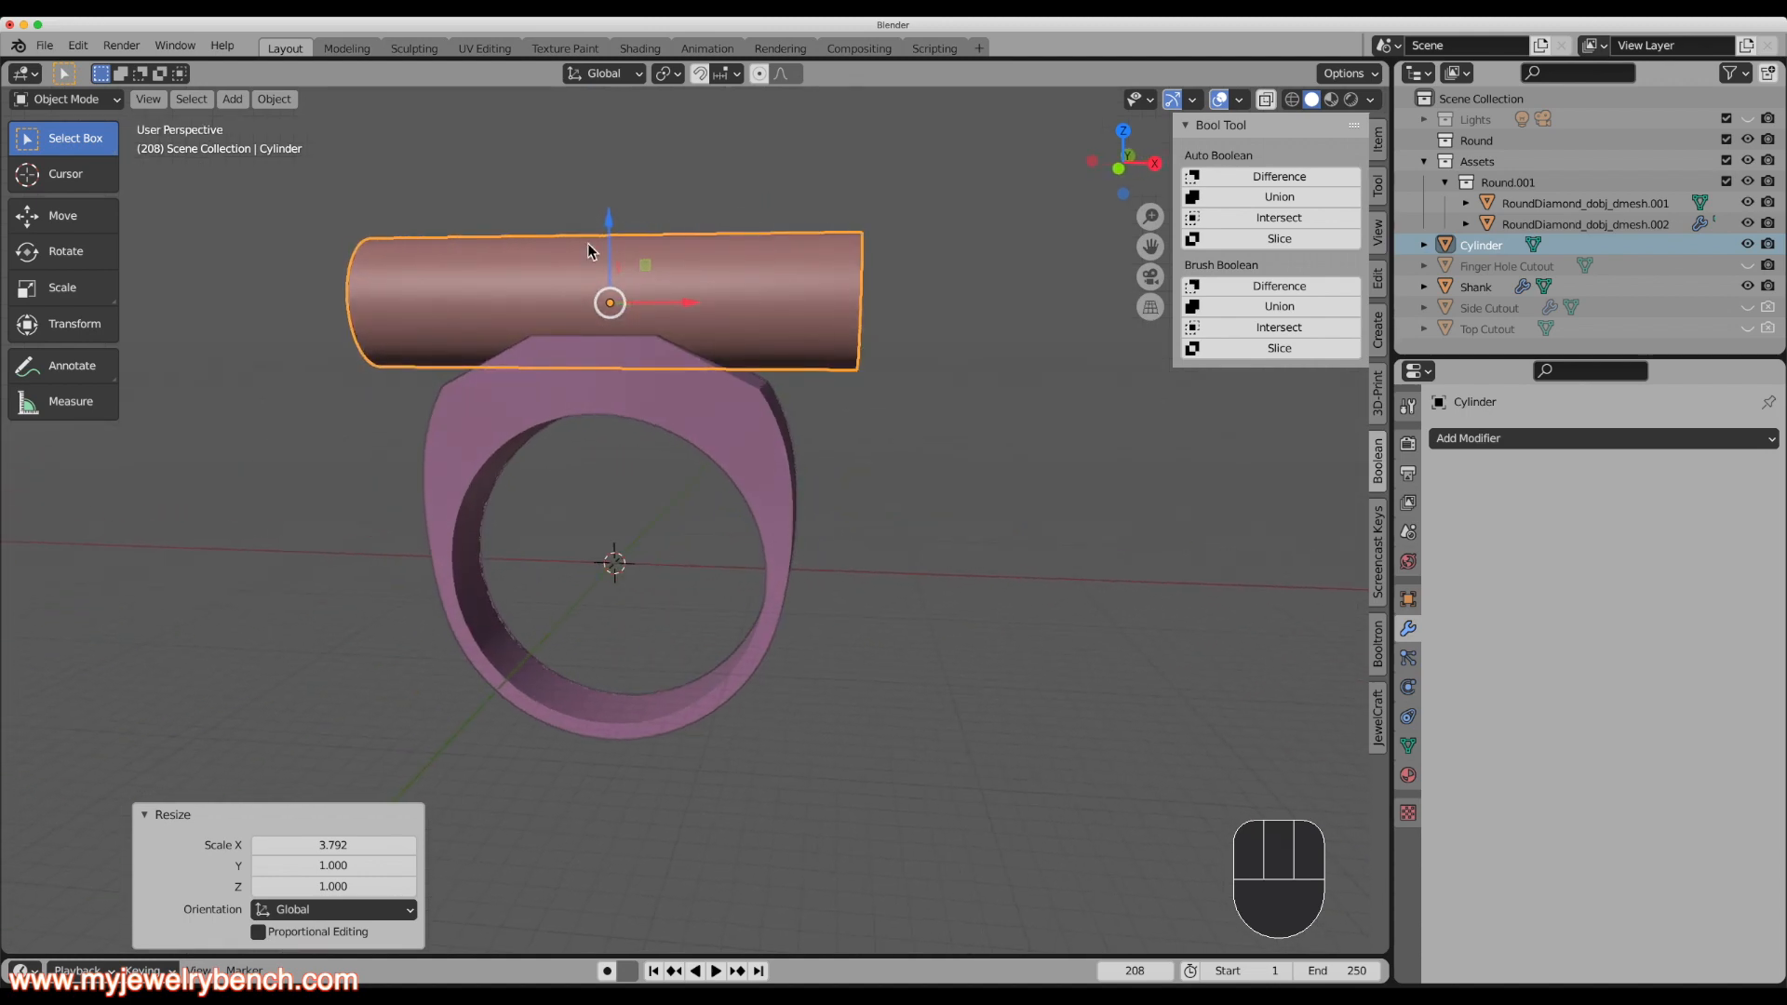
middle_click_drag(685, 510, 642, 511)
key("s")
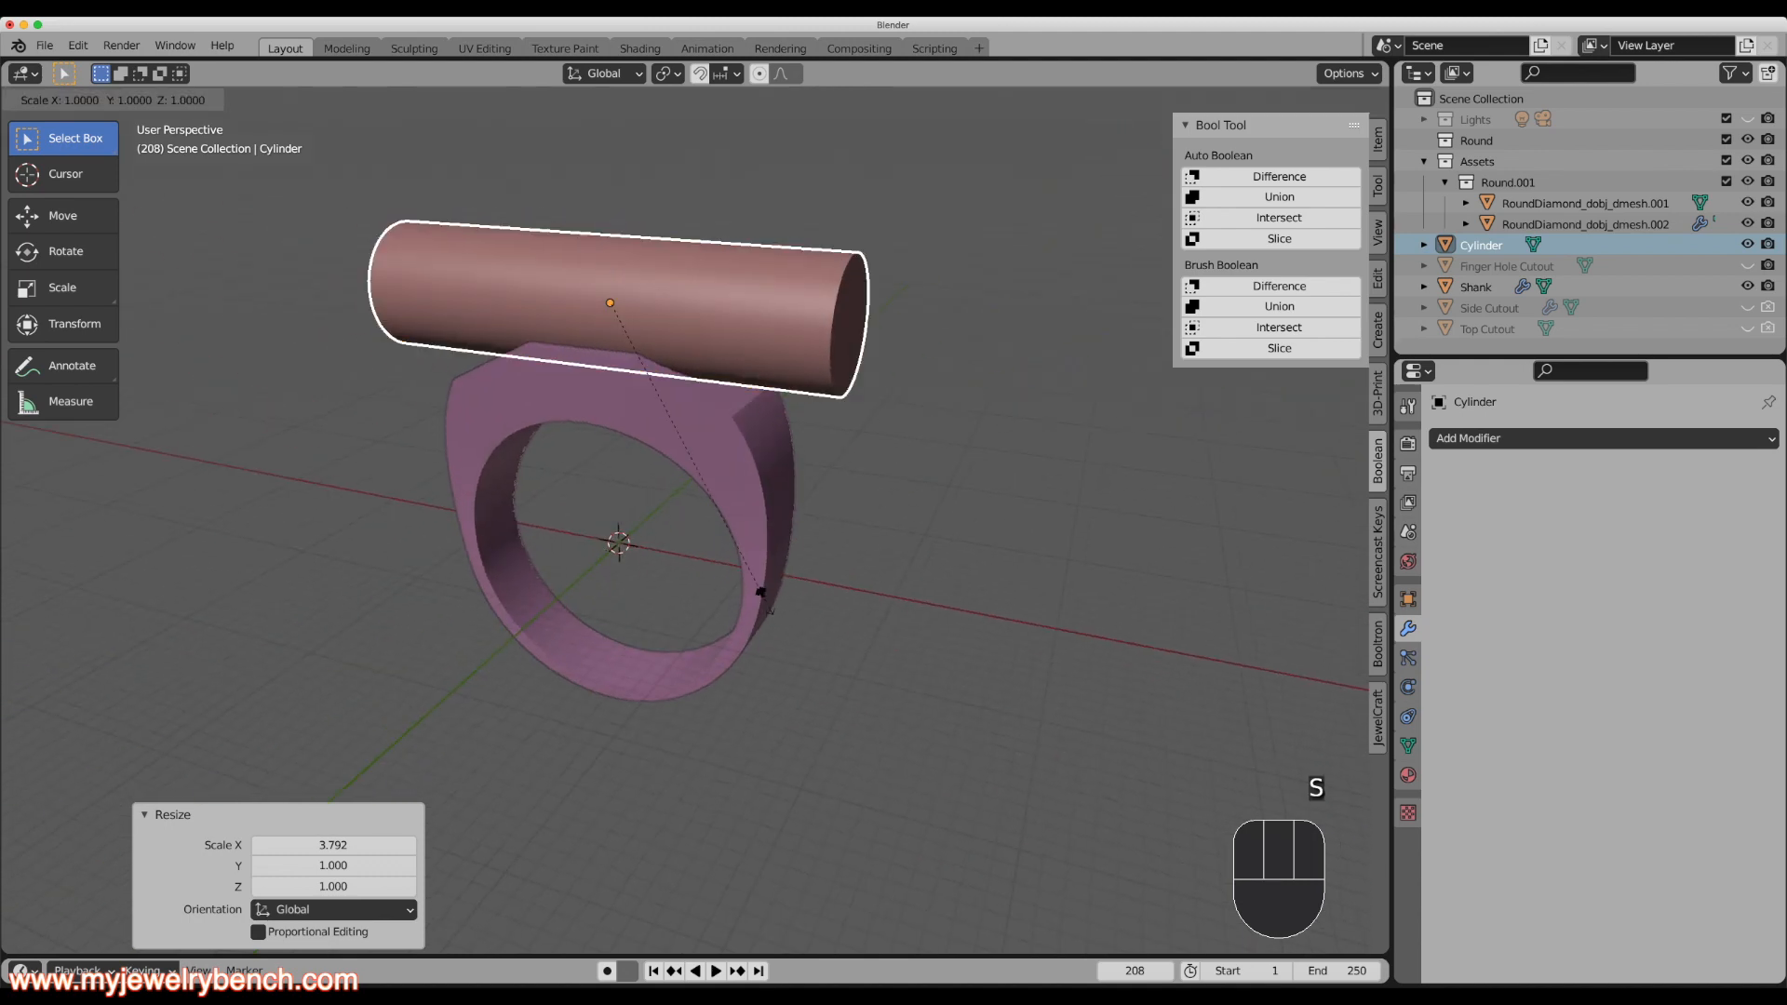
key("z")
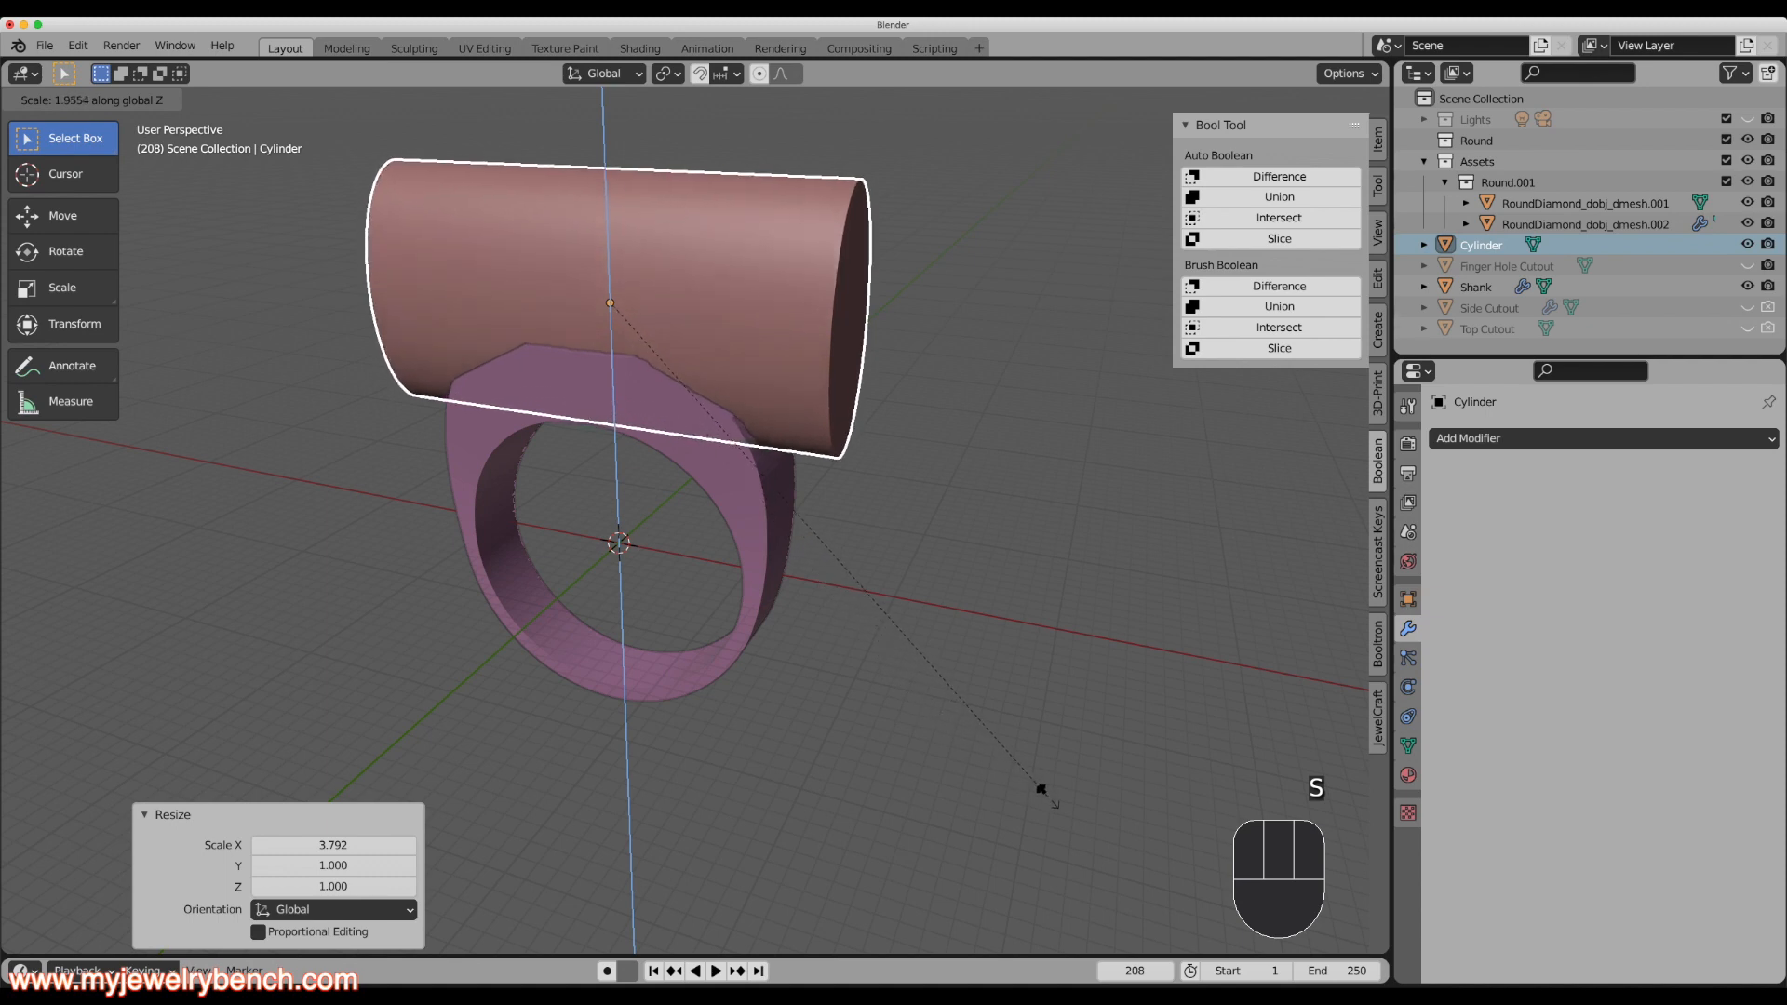
left_click(1155, 893)
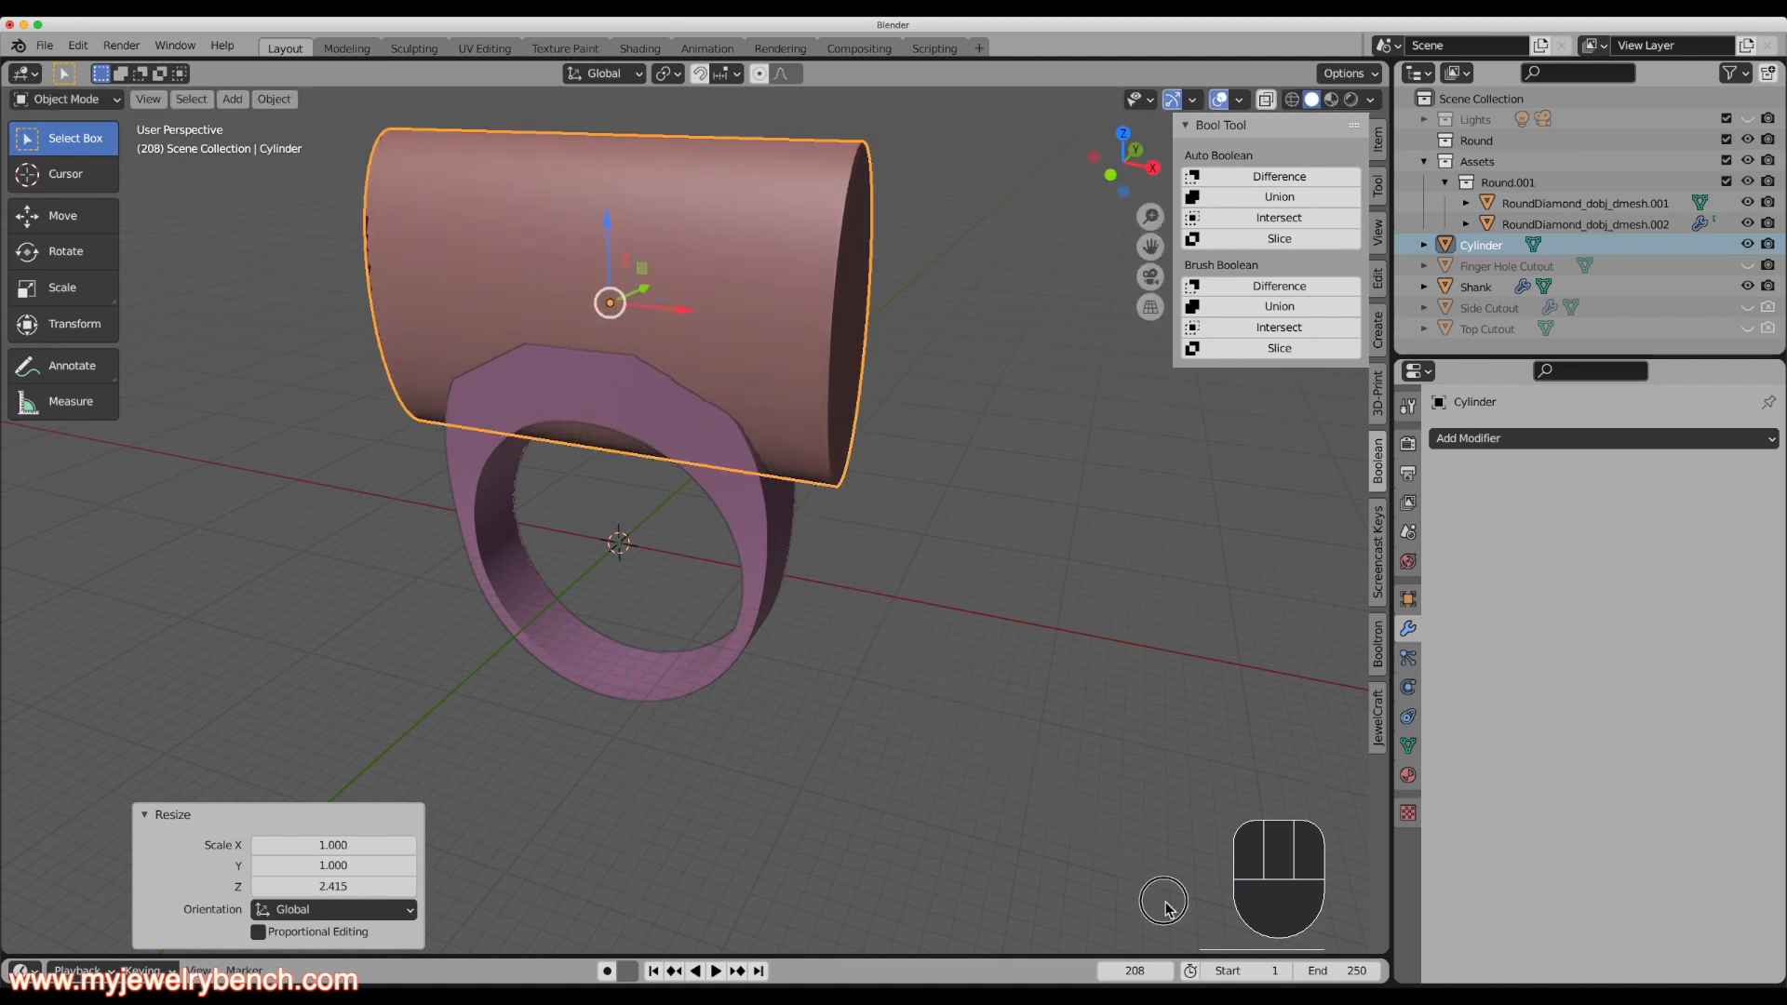
middle_click_drag(778, 686, 700, 629)
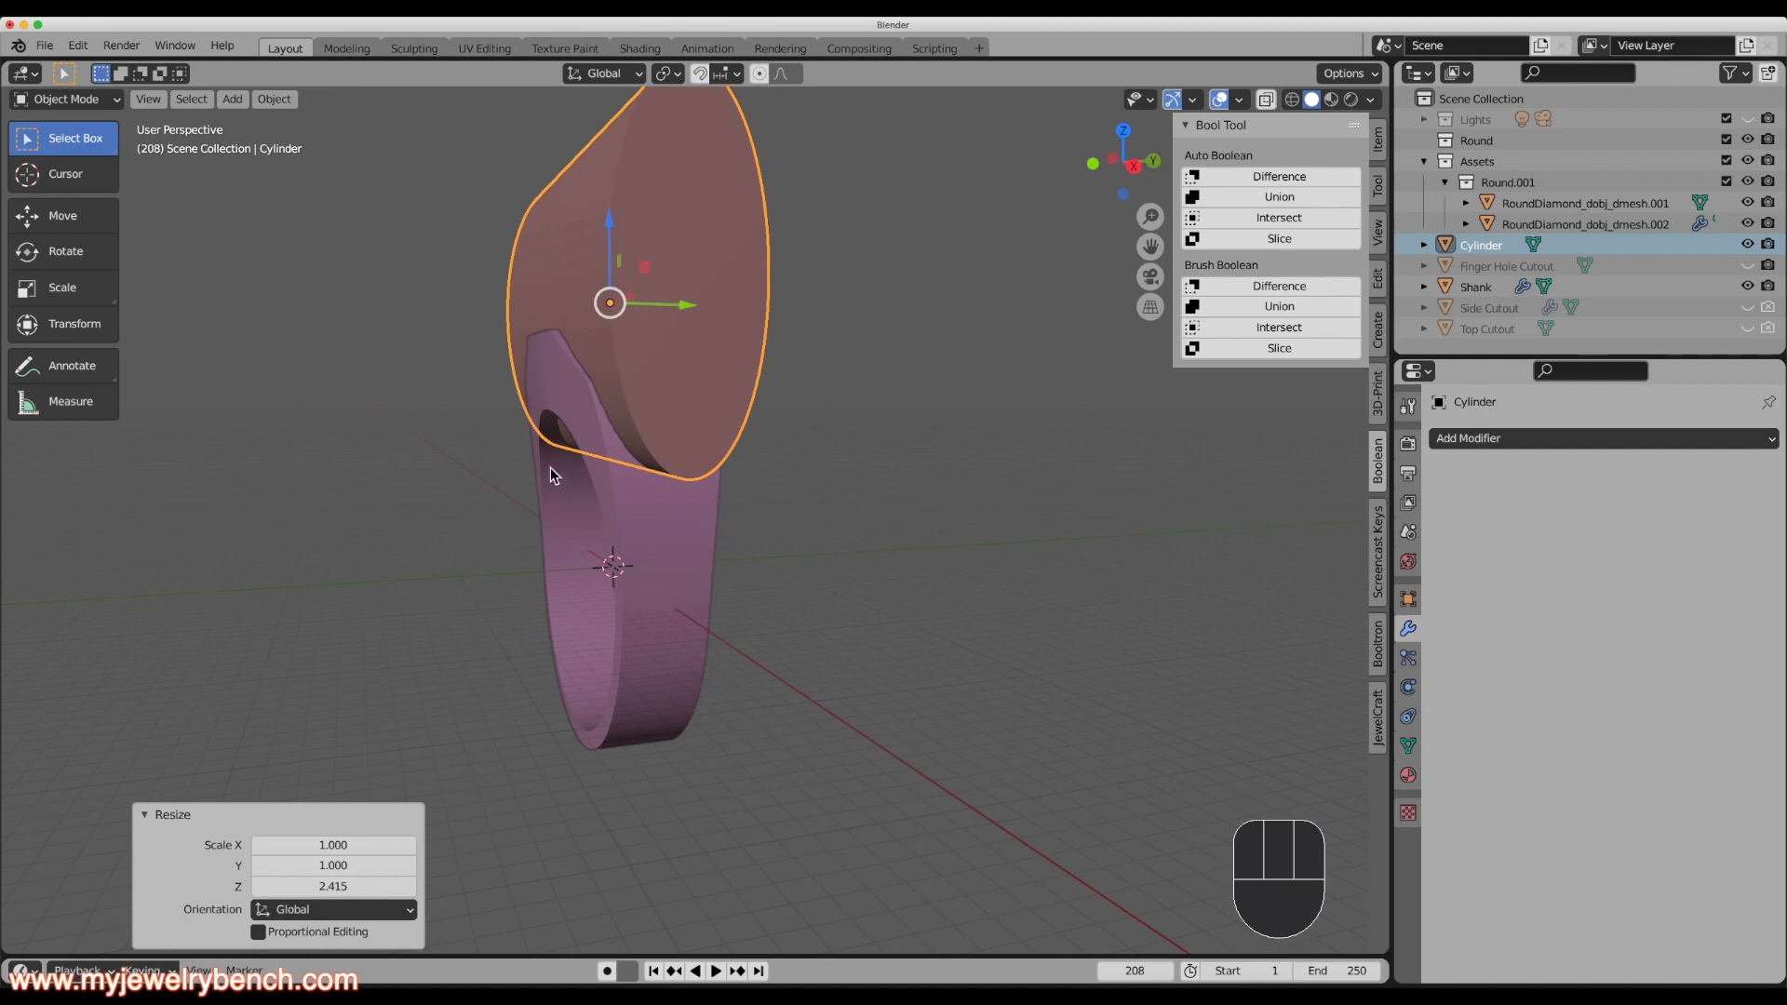
In left view, scale the cylinder along Y by a factor of about 0.92 to narrow its oval cross-section.
key("grave")
left_click(407, 467)
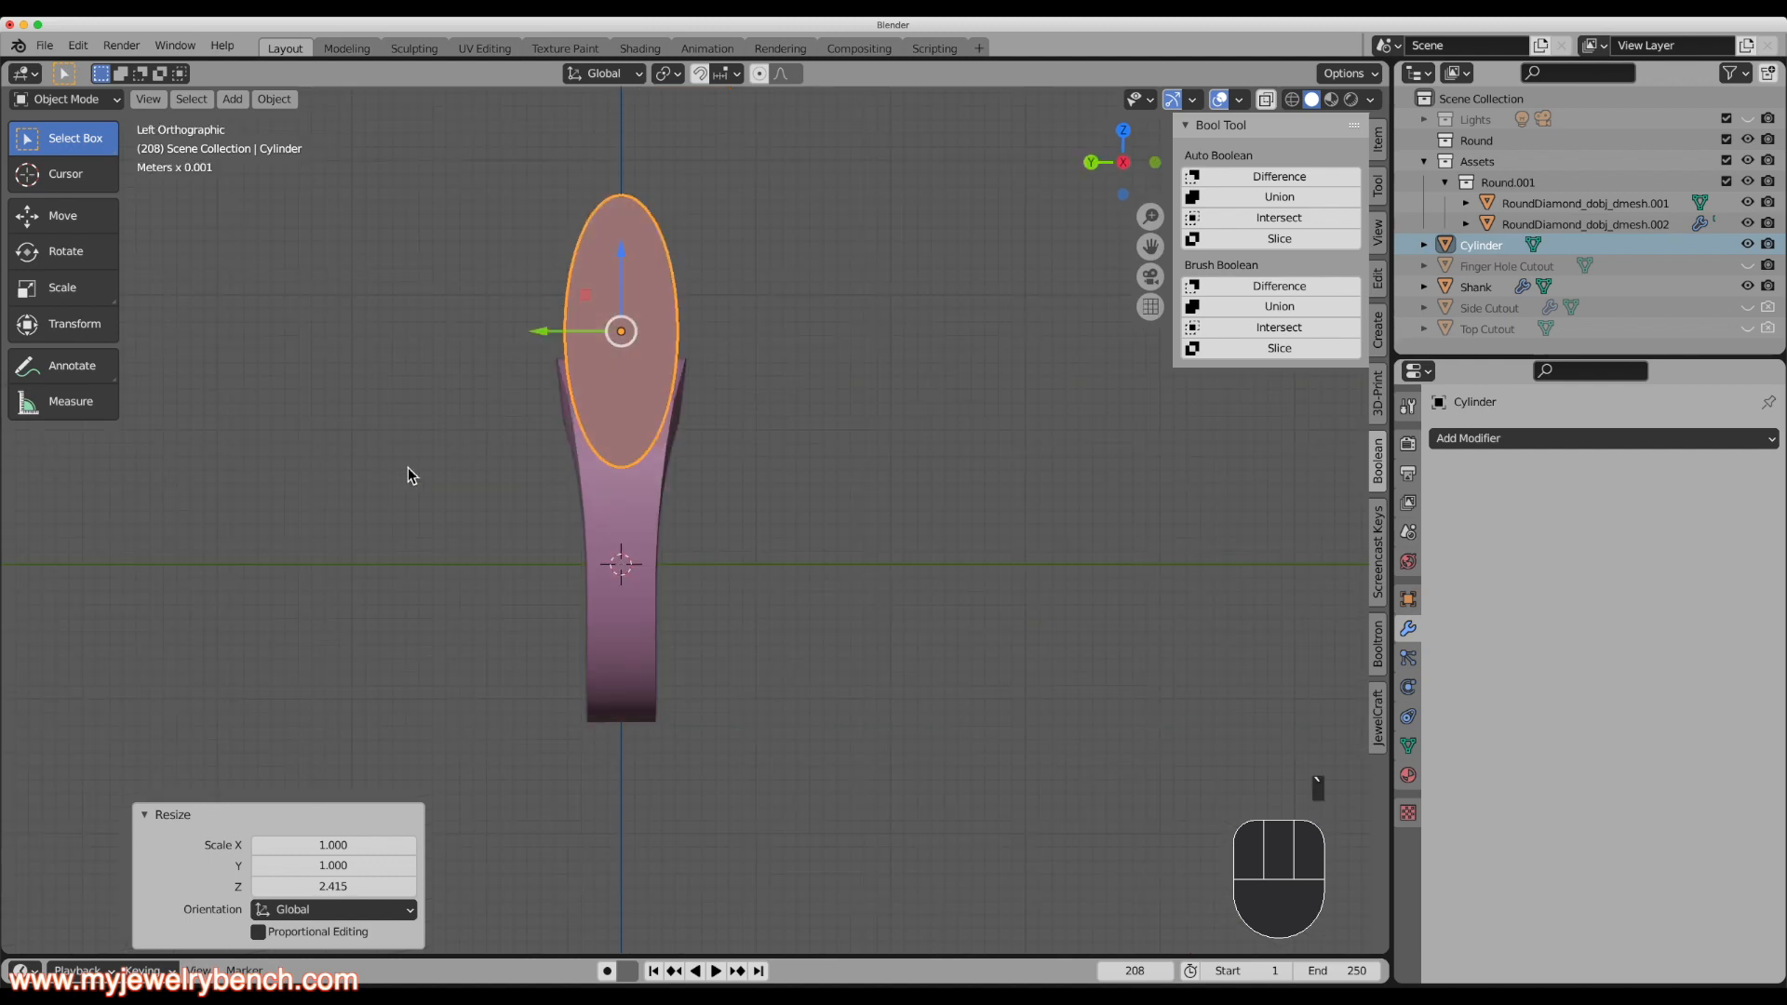
scroll(605, 421, "up", 1)
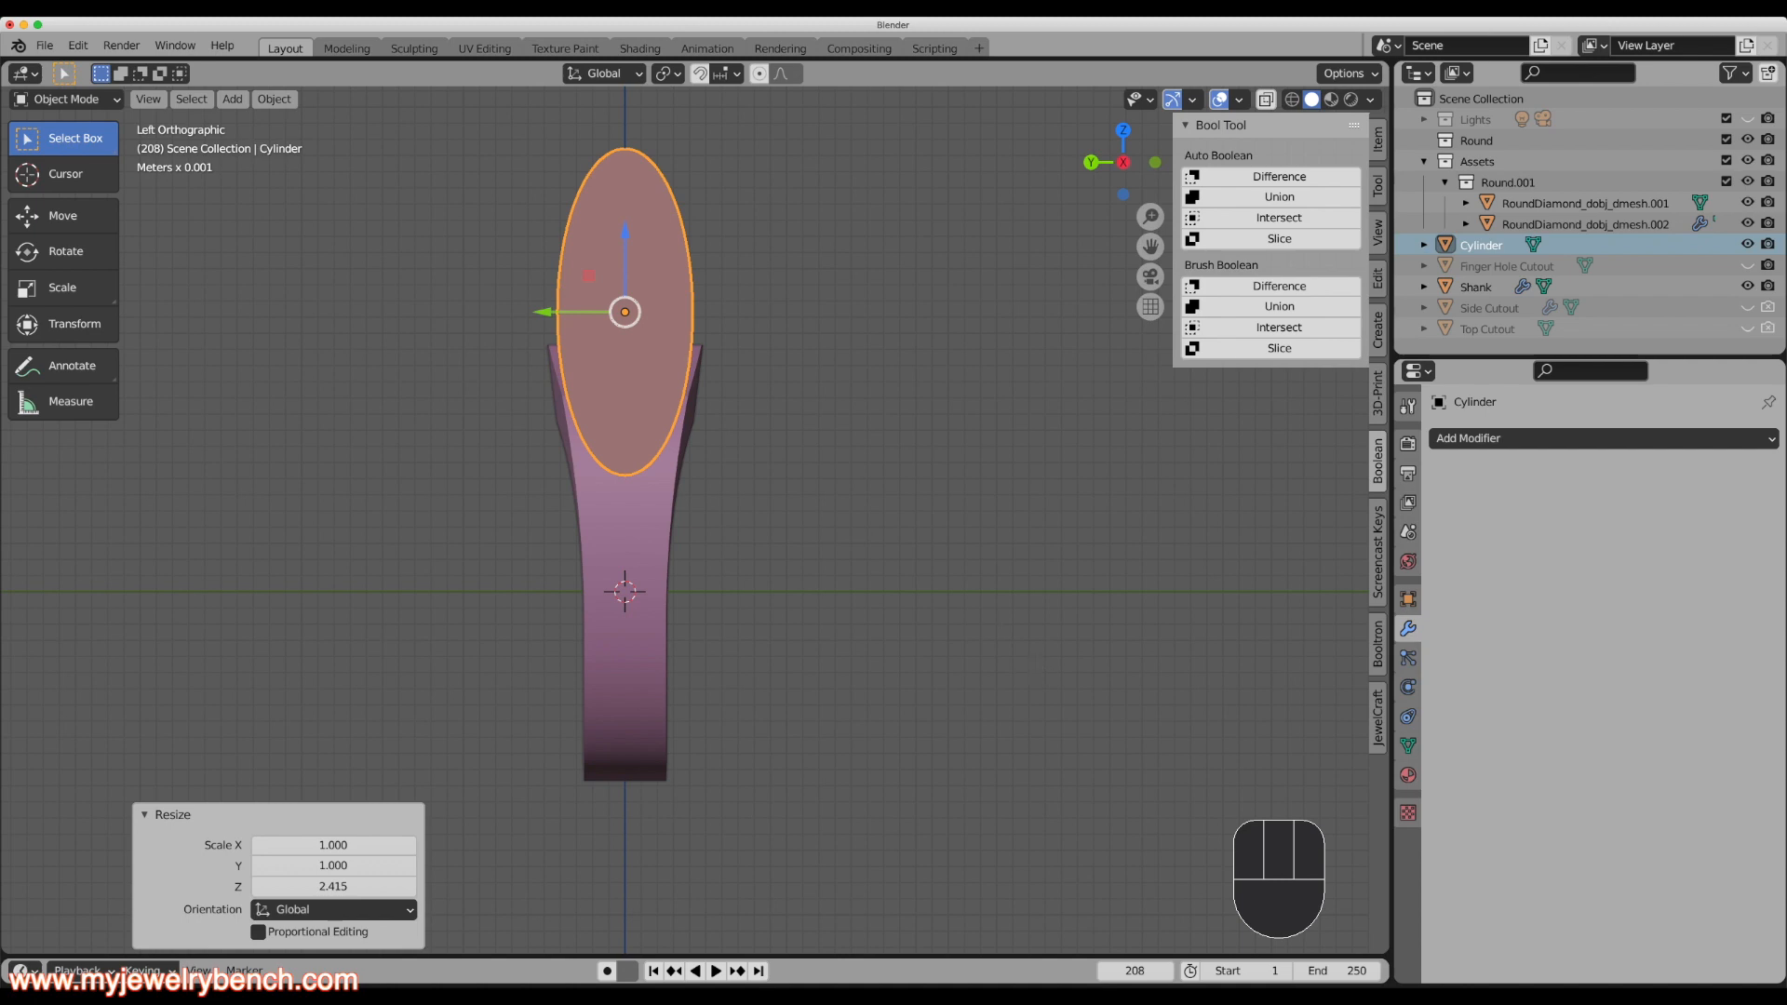
key("s")
key("y")
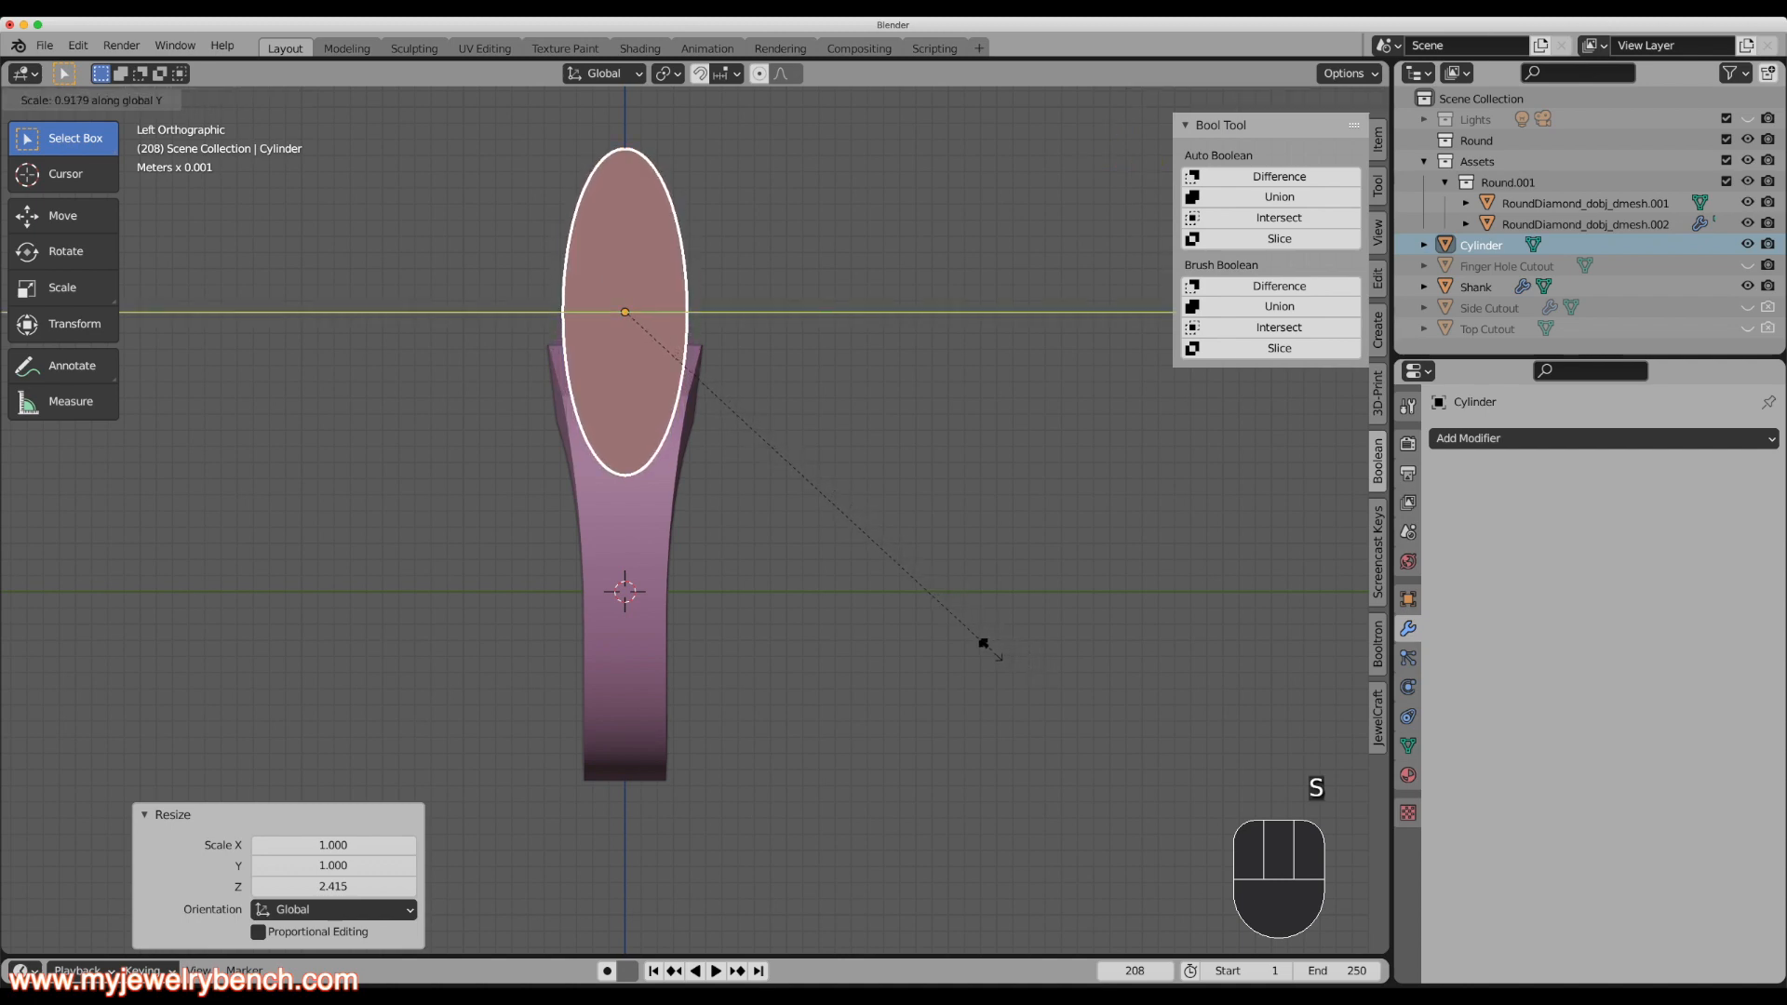
left_click(983, 642)
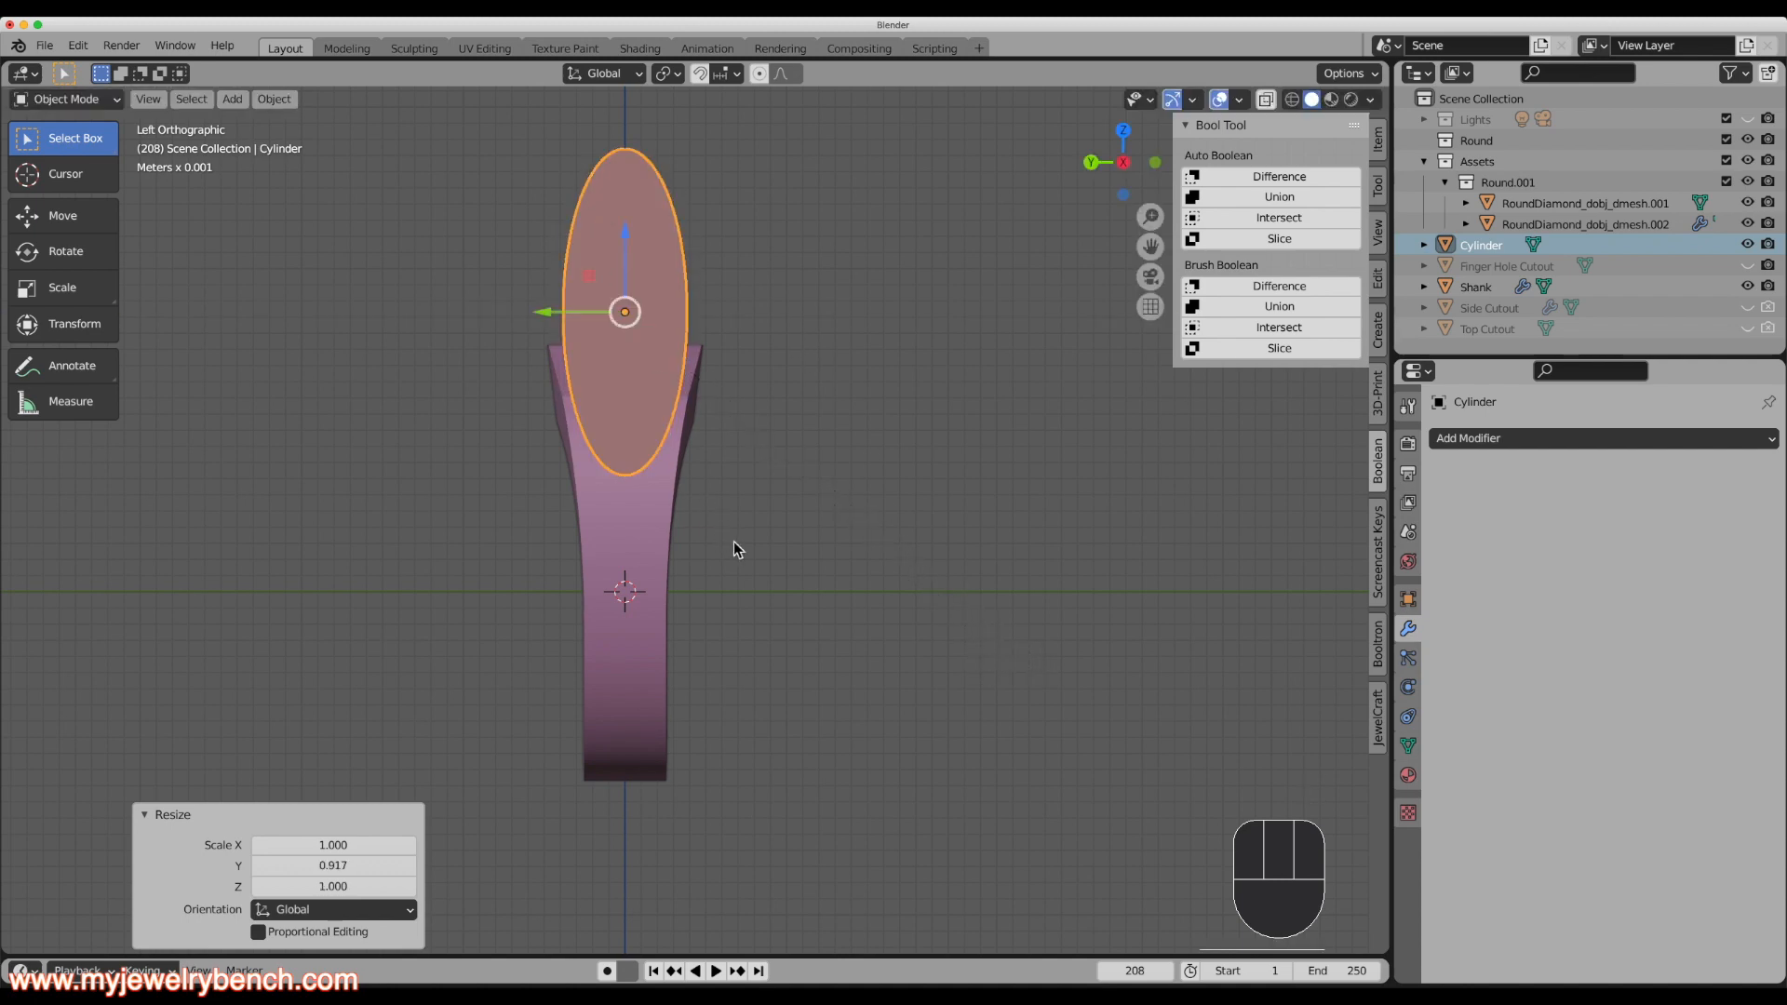
Stretch the cylinder along Z by a factor of about 1.31 so its oval reaches further down the Shank.
key("s")
key("z")
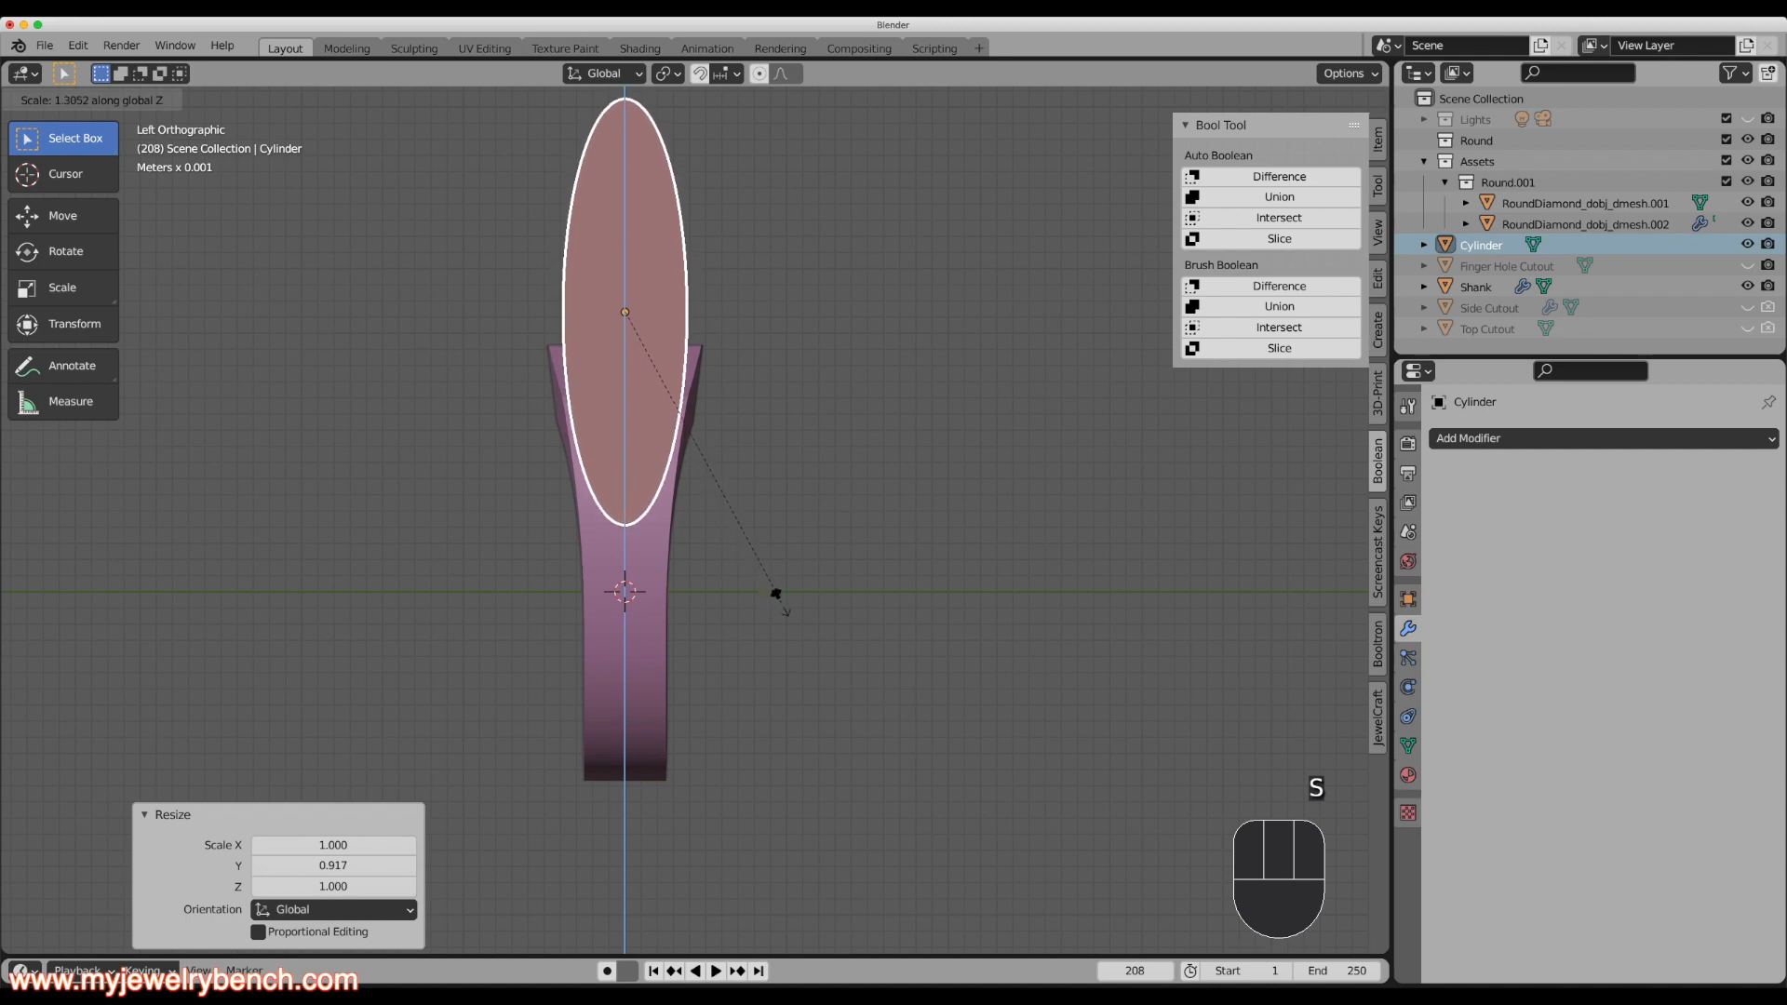
left_click(776, 593)
mouse_move(711, 515)
middle_mouse_down()
mouse_move(668, 443)
mouse_move(704, 496)
middle_mouse_up()
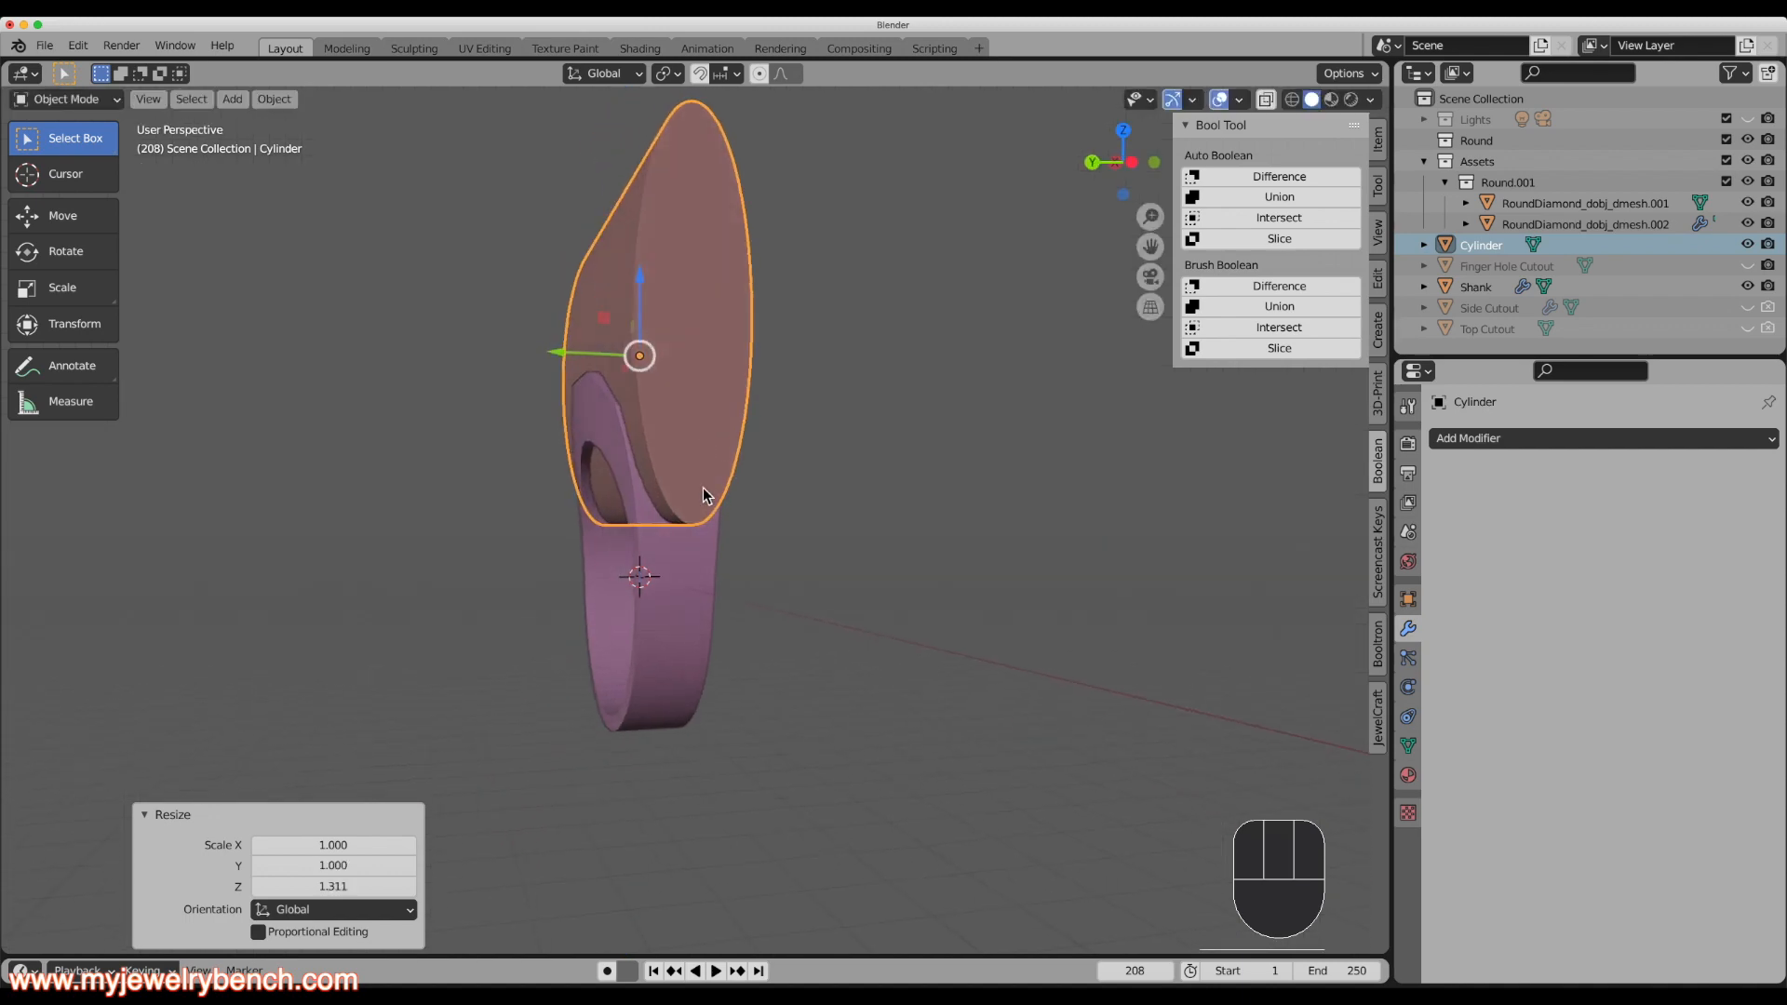
middle_click_drag(664, 417, 690, 433)
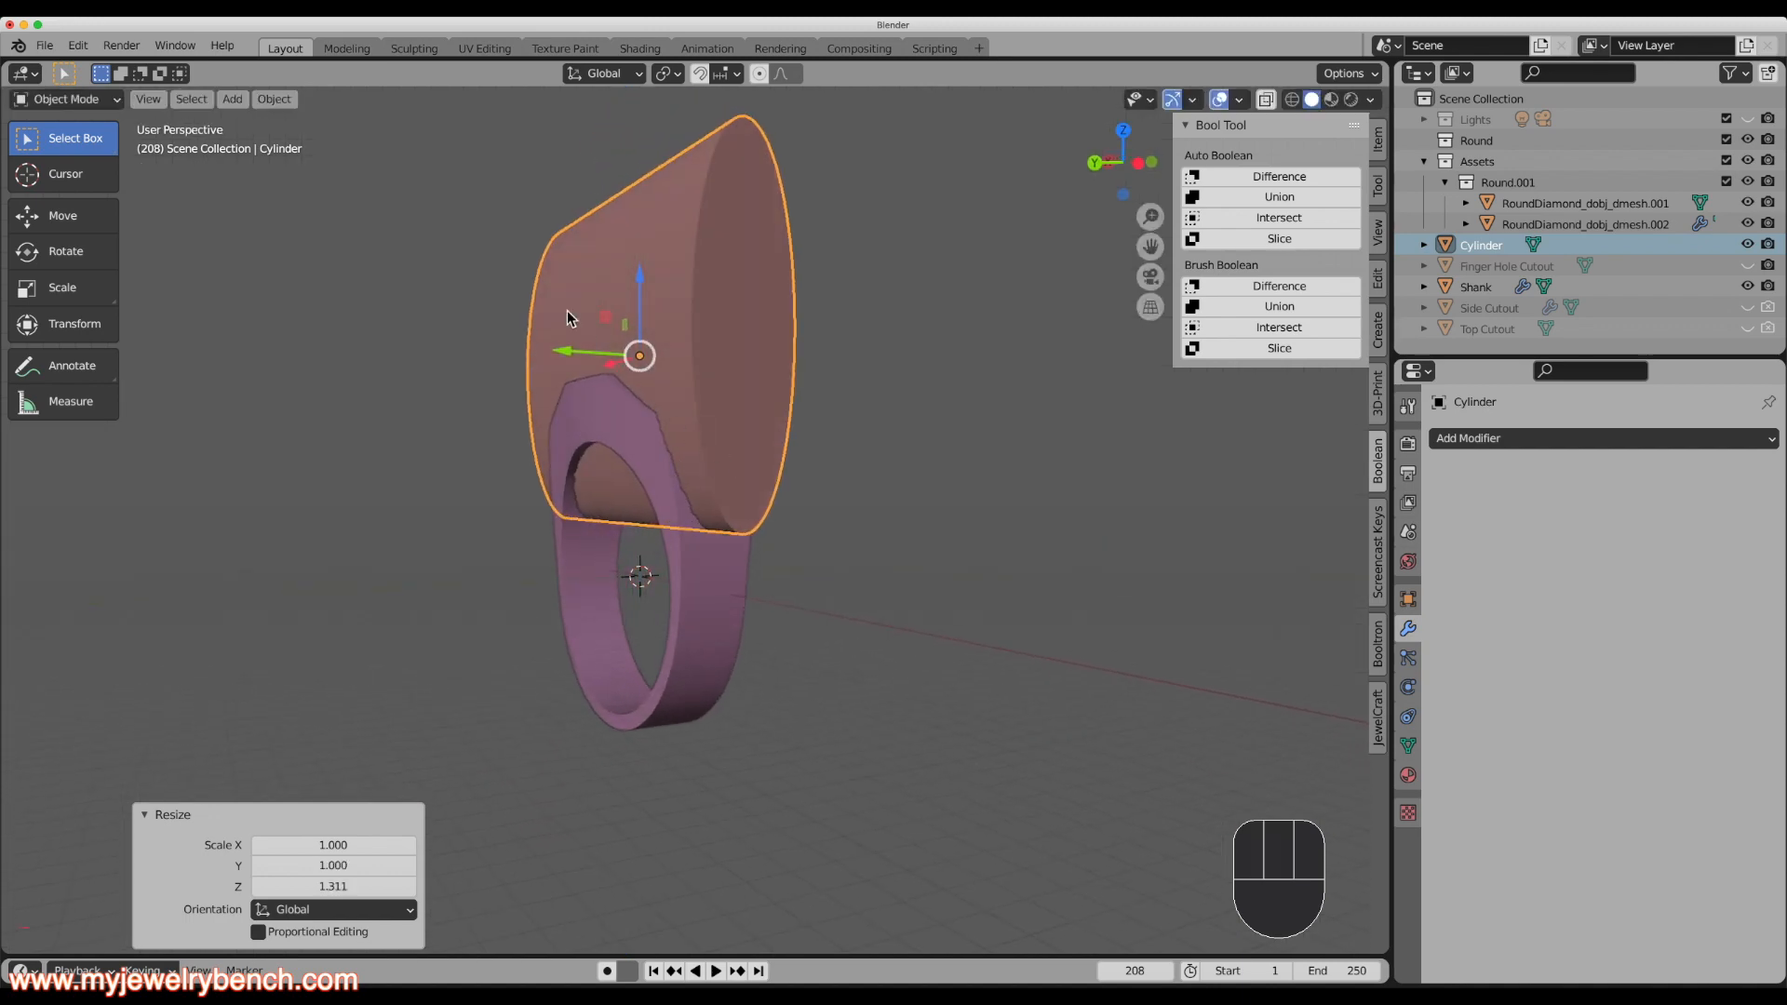
In Edit Mode, add nine evenly spaced loop cuts around the cylinder along its length, without sliding them.
middle_click_drag(661, 328, 819, 376)
key("Tab")
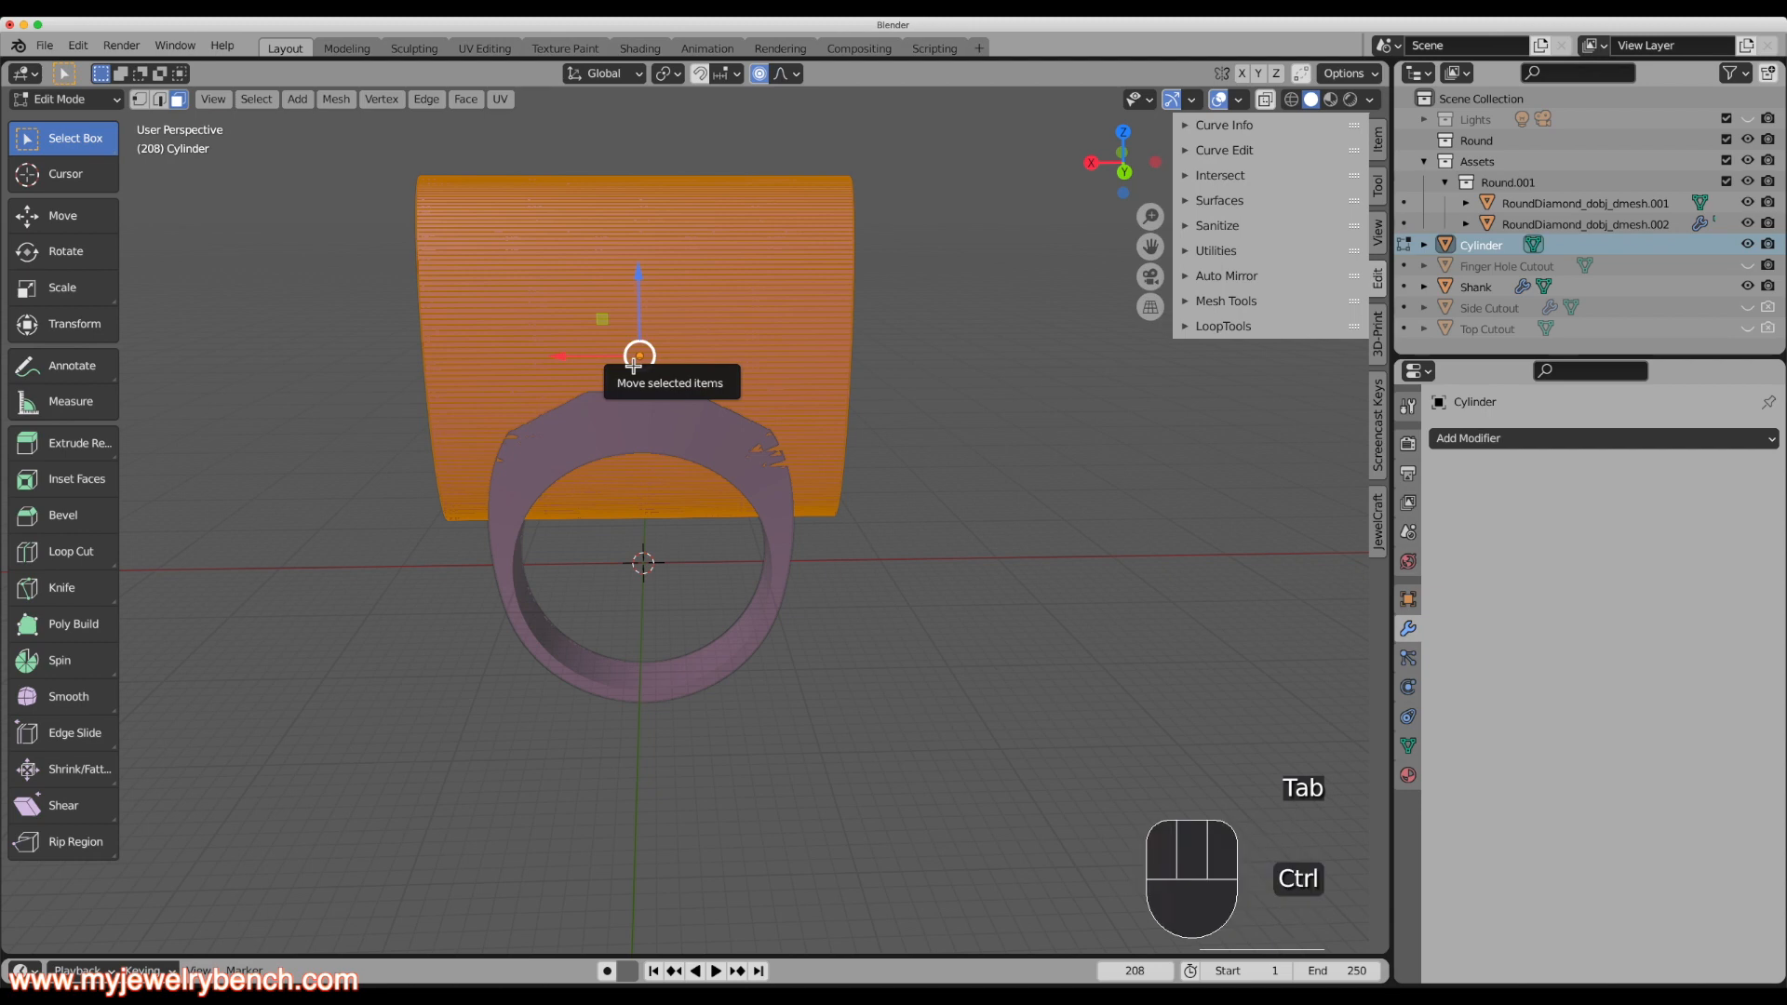
key("ctrl+r")
scroll(635, 365, "up", 5)
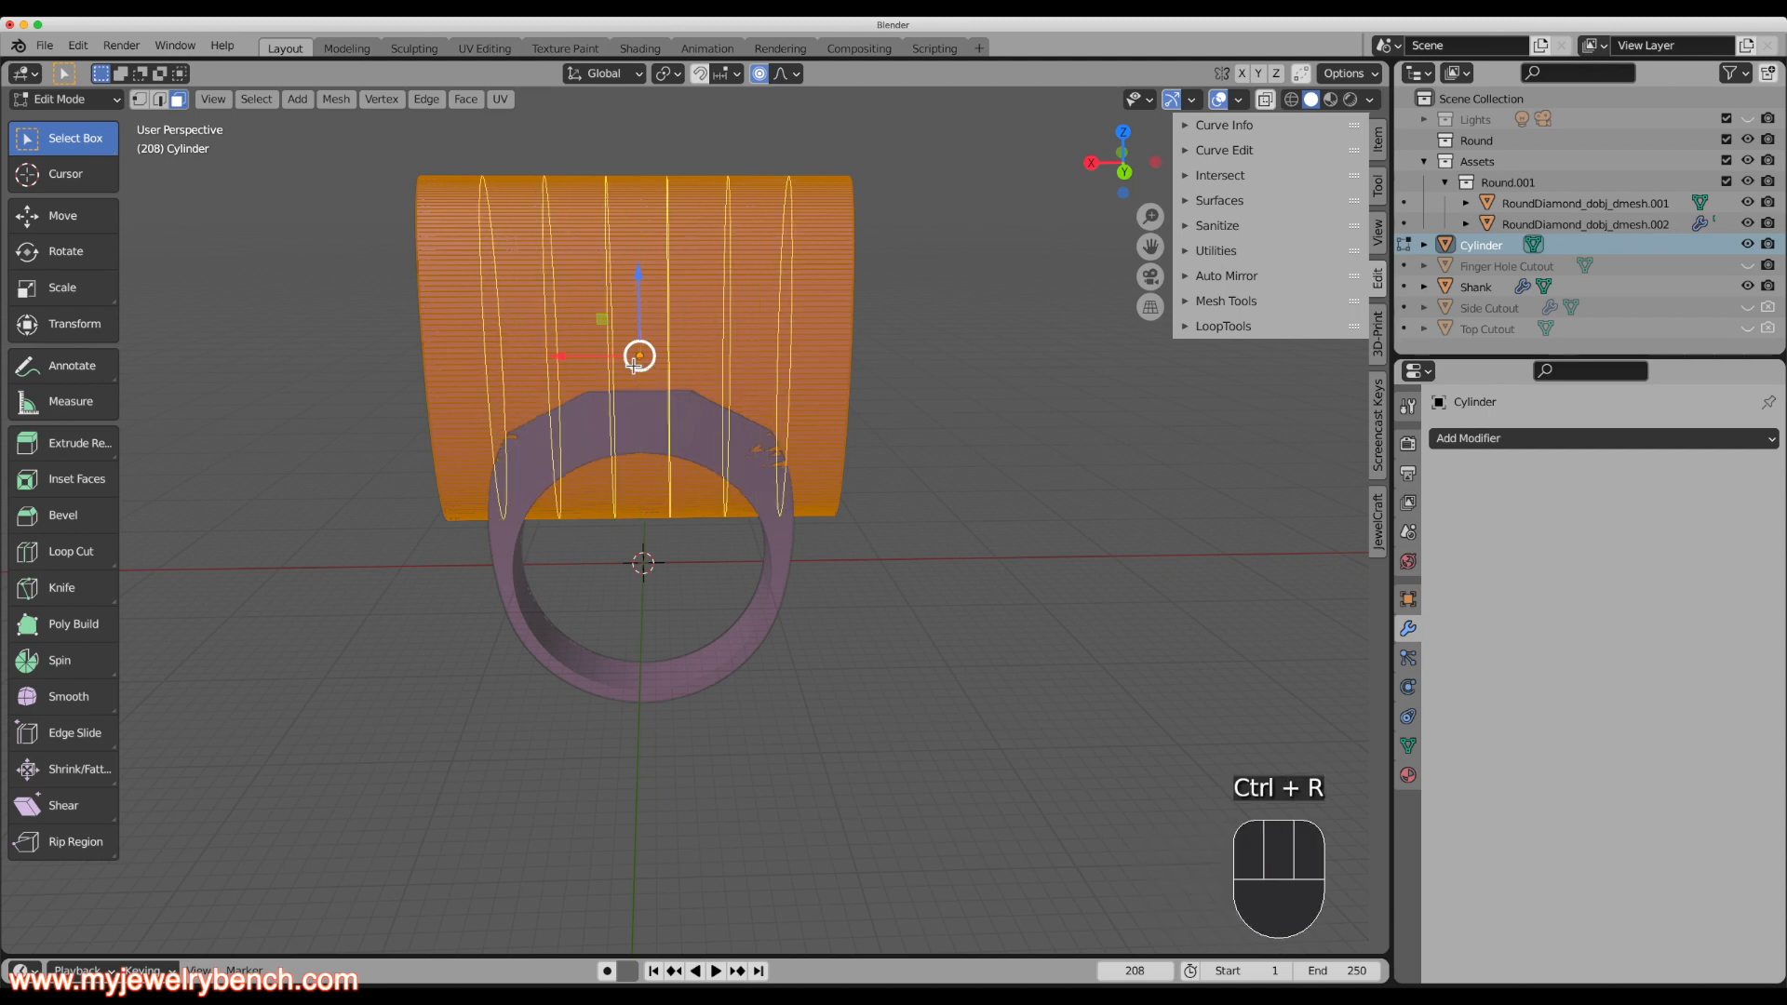
scroll(635, 365, "up", 2)
scroll(634, 365, "up", 2)
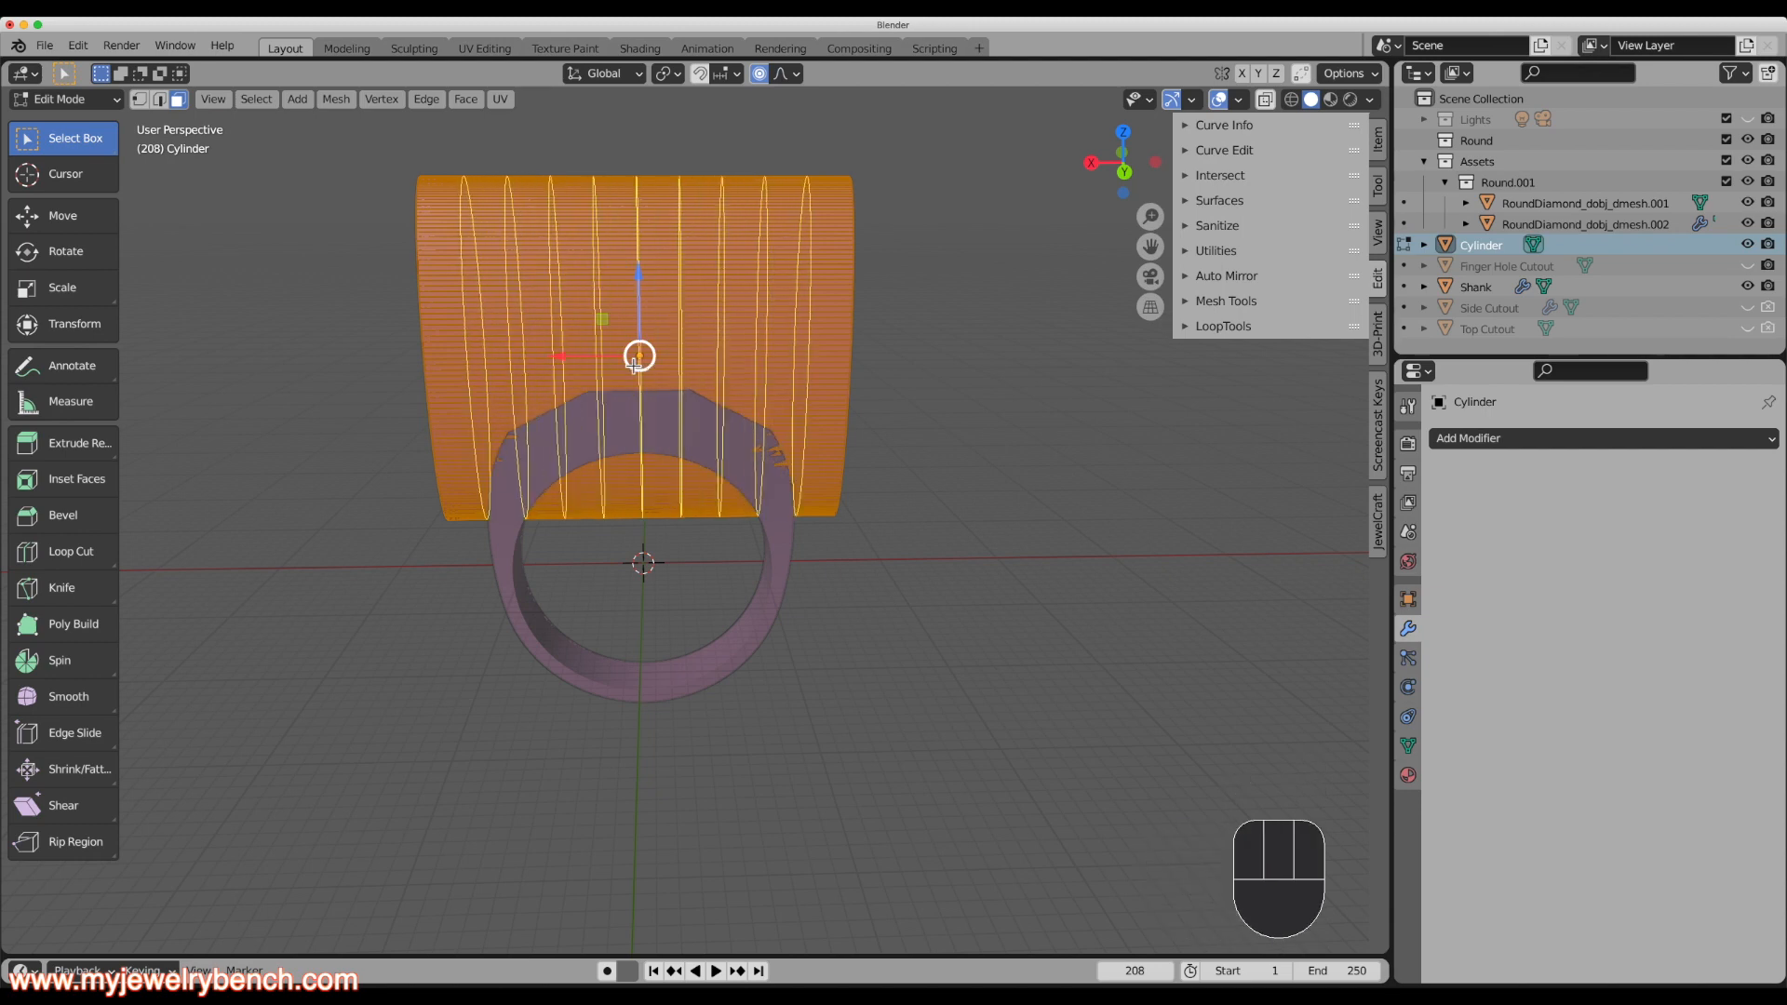
left_click(634, 363)
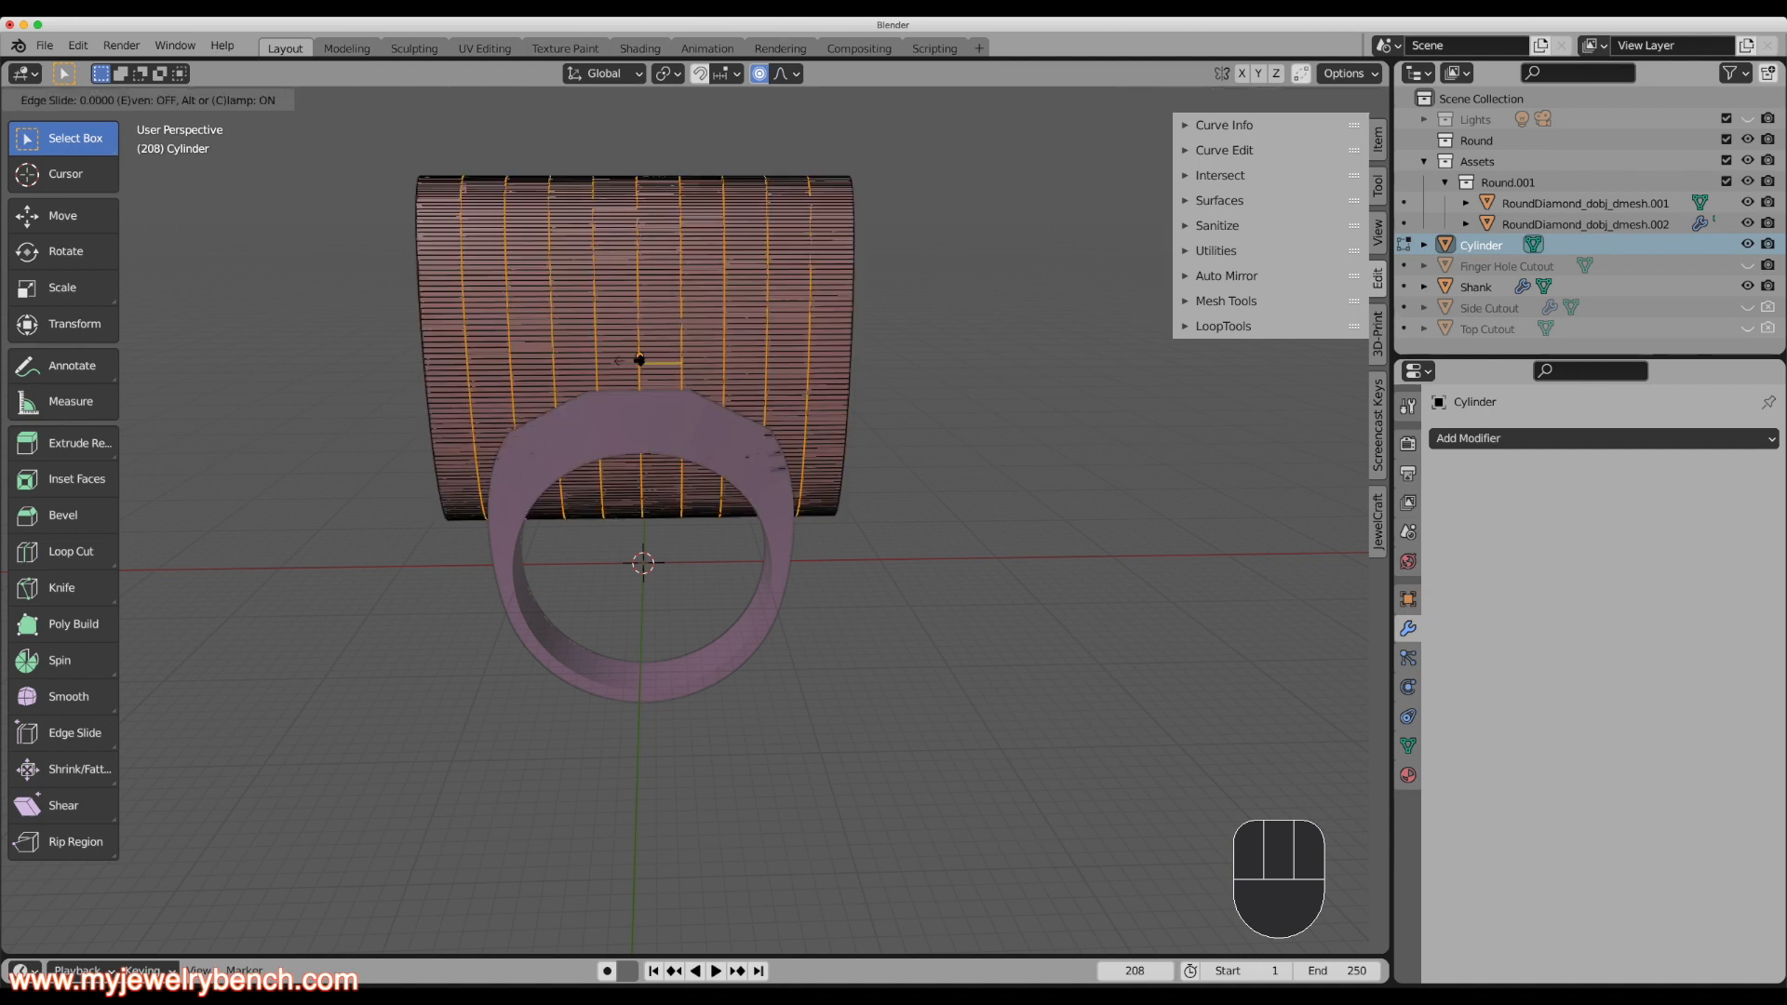
right_click(631, 272)
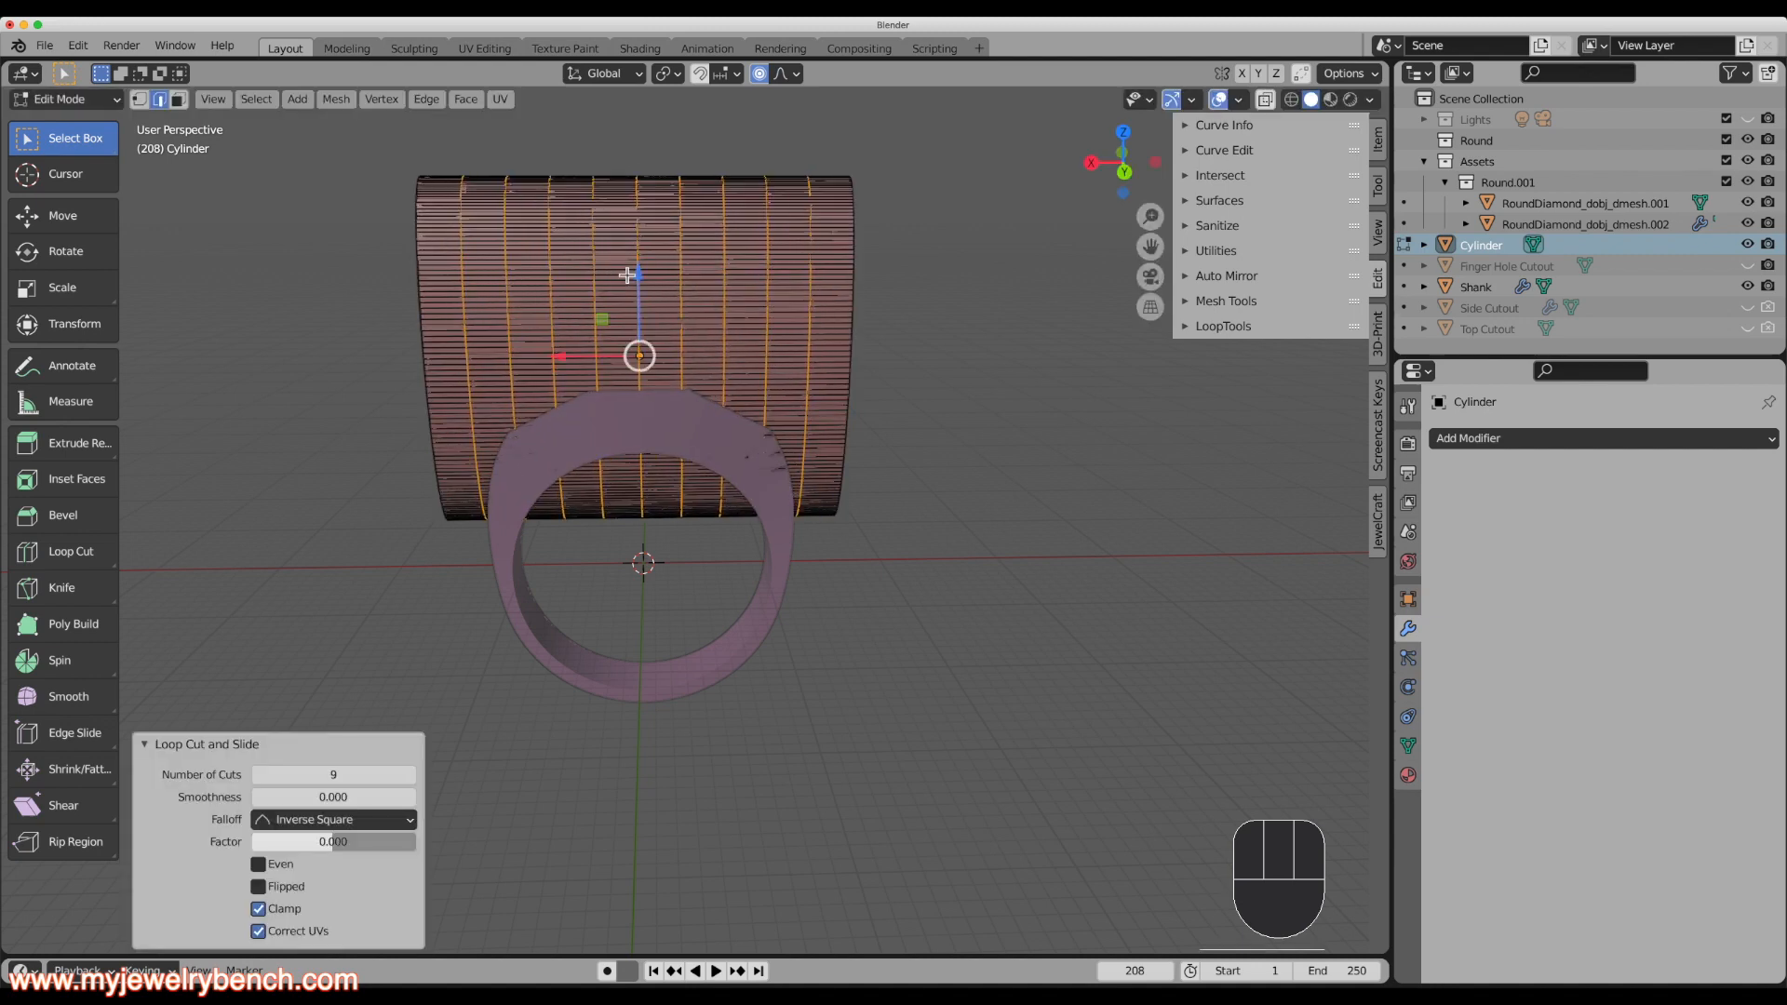
Select only the middle edge loop of the cylinder, directly above the centre of the Shank.
scroll(618, 471, "up", 4)
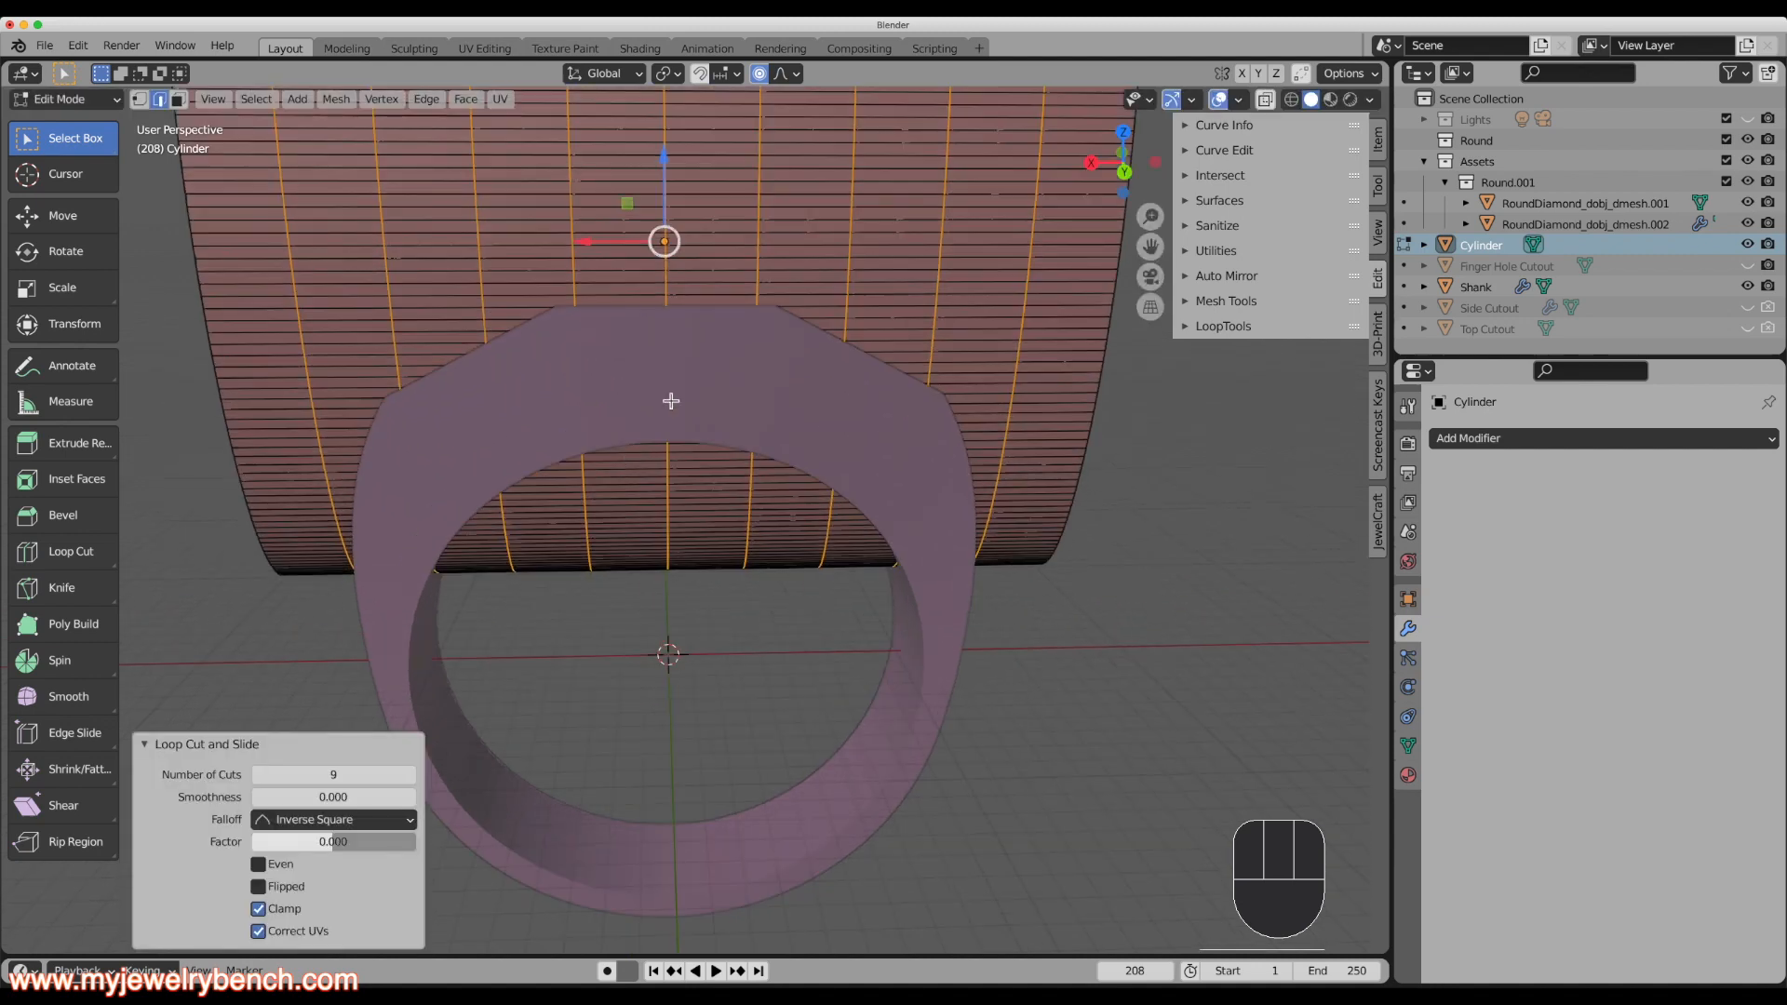
scroll(658, 484, "down", 2)
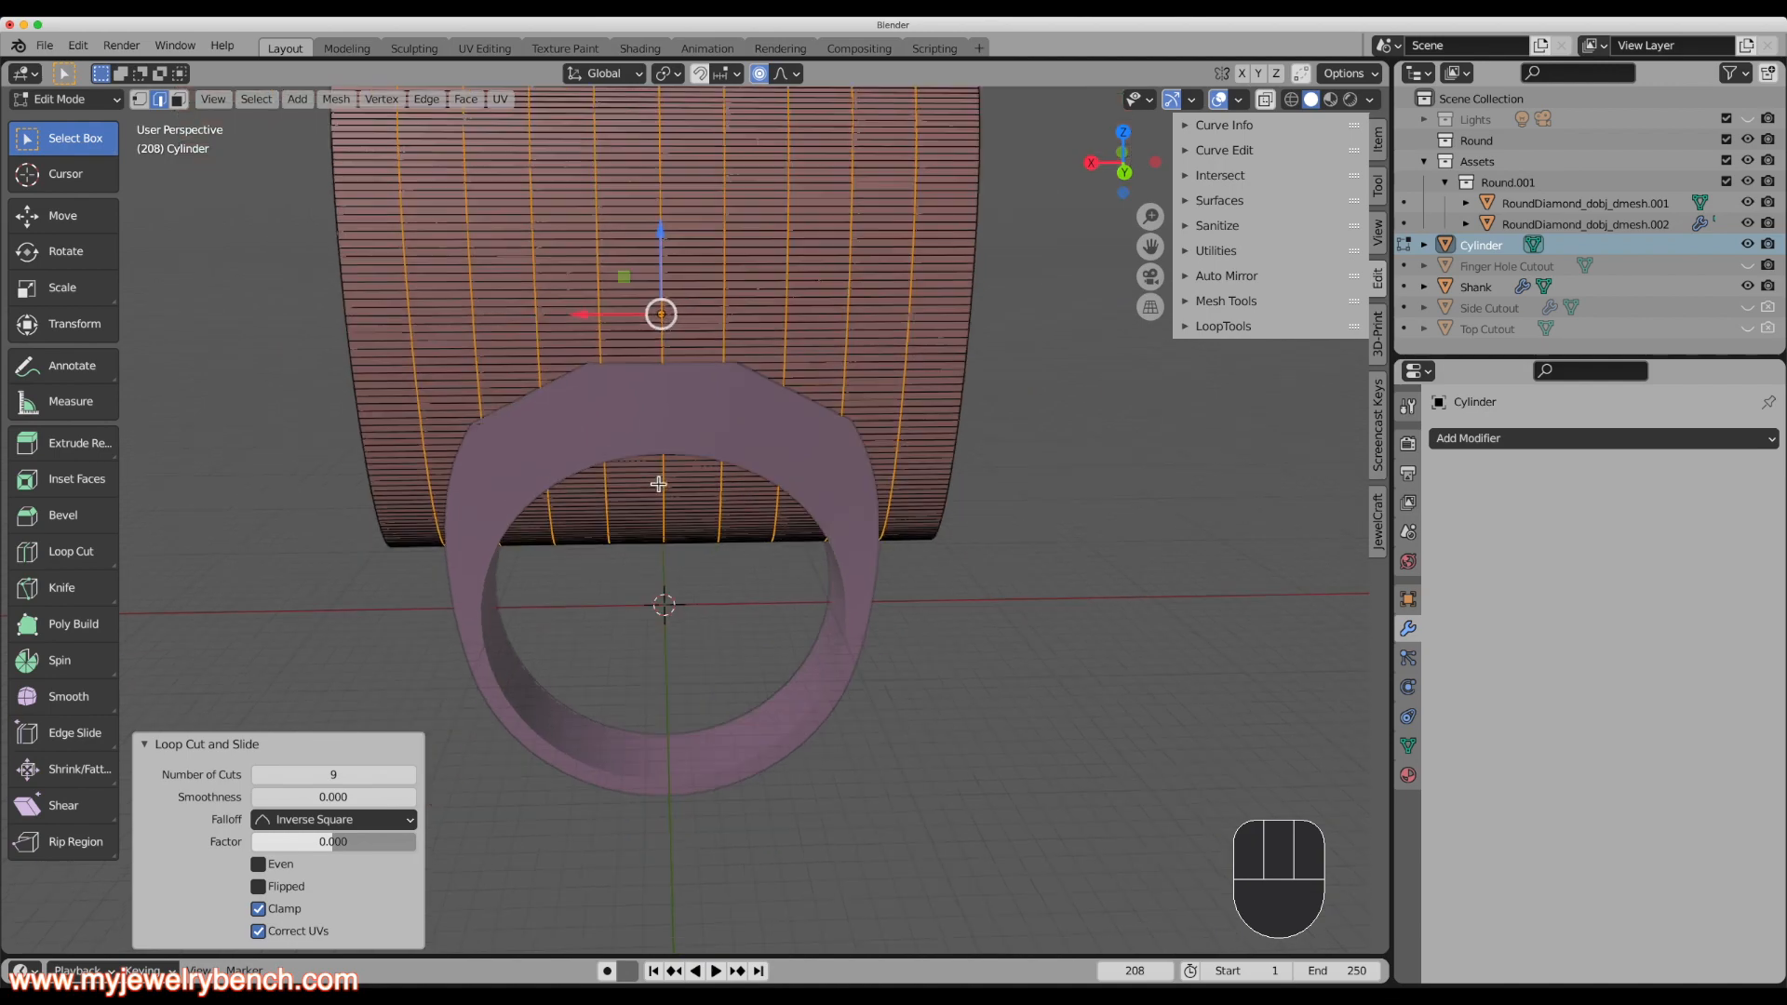
scroll(691, 170, "down", 2)
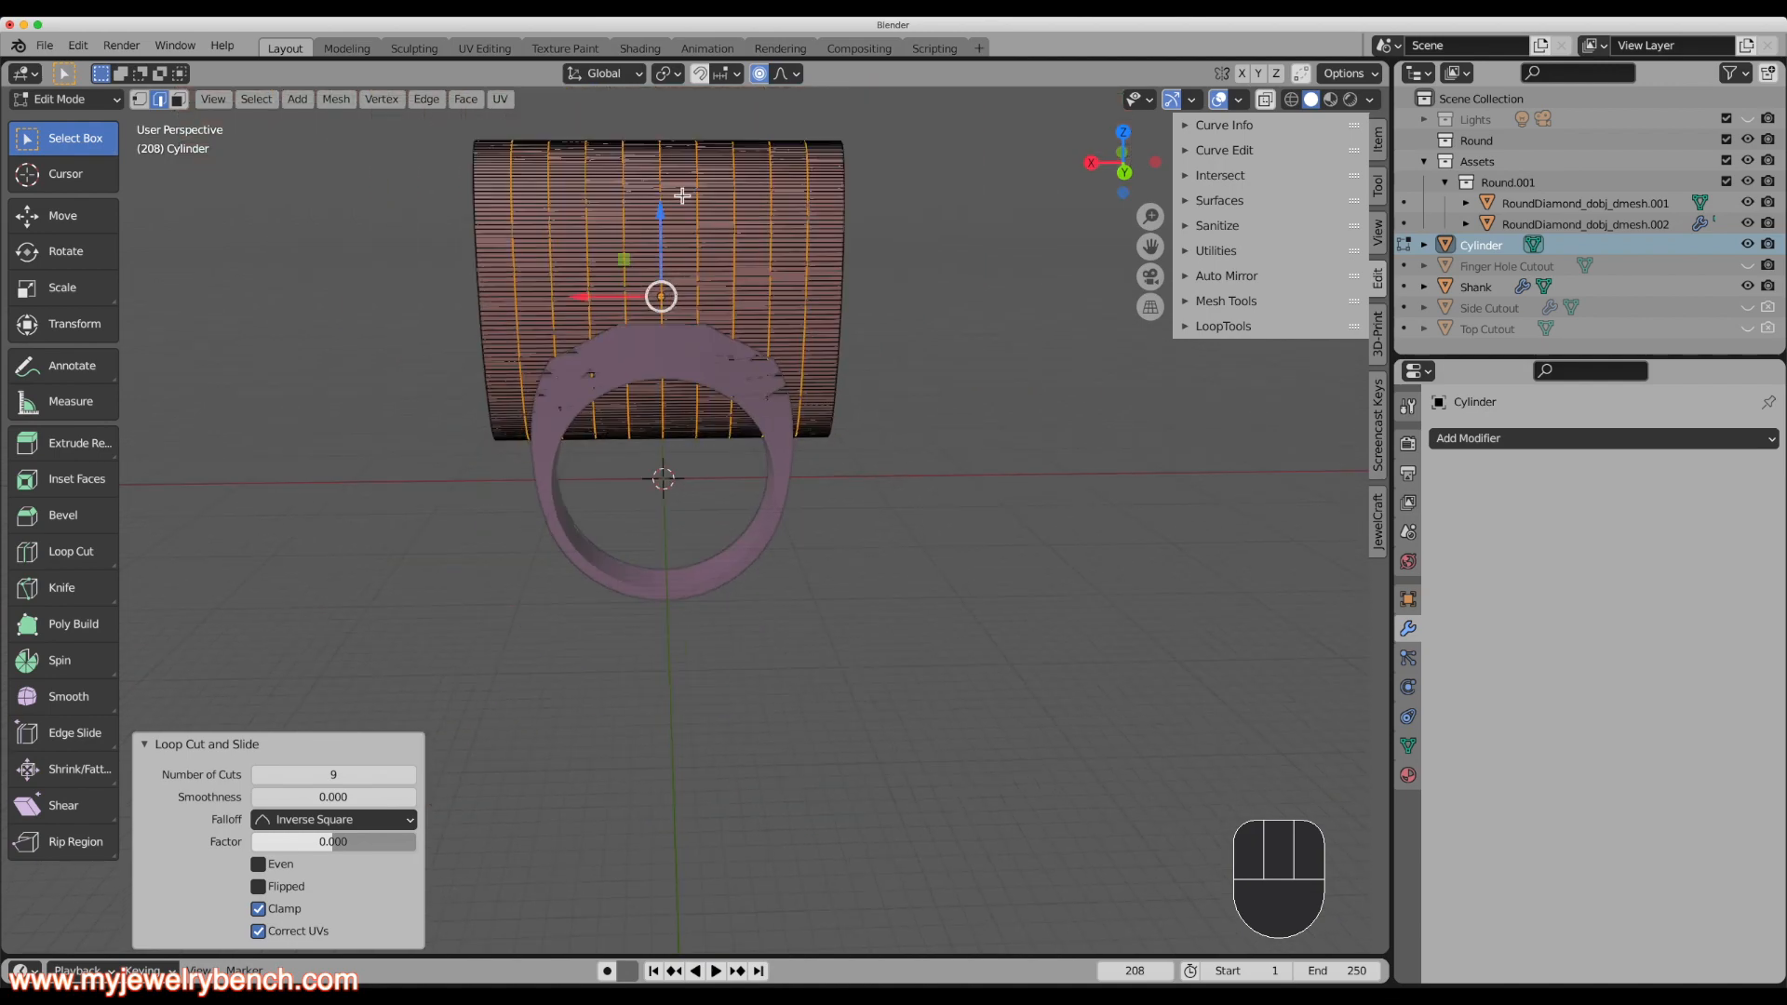
scroll(670, 176, "up", 7)
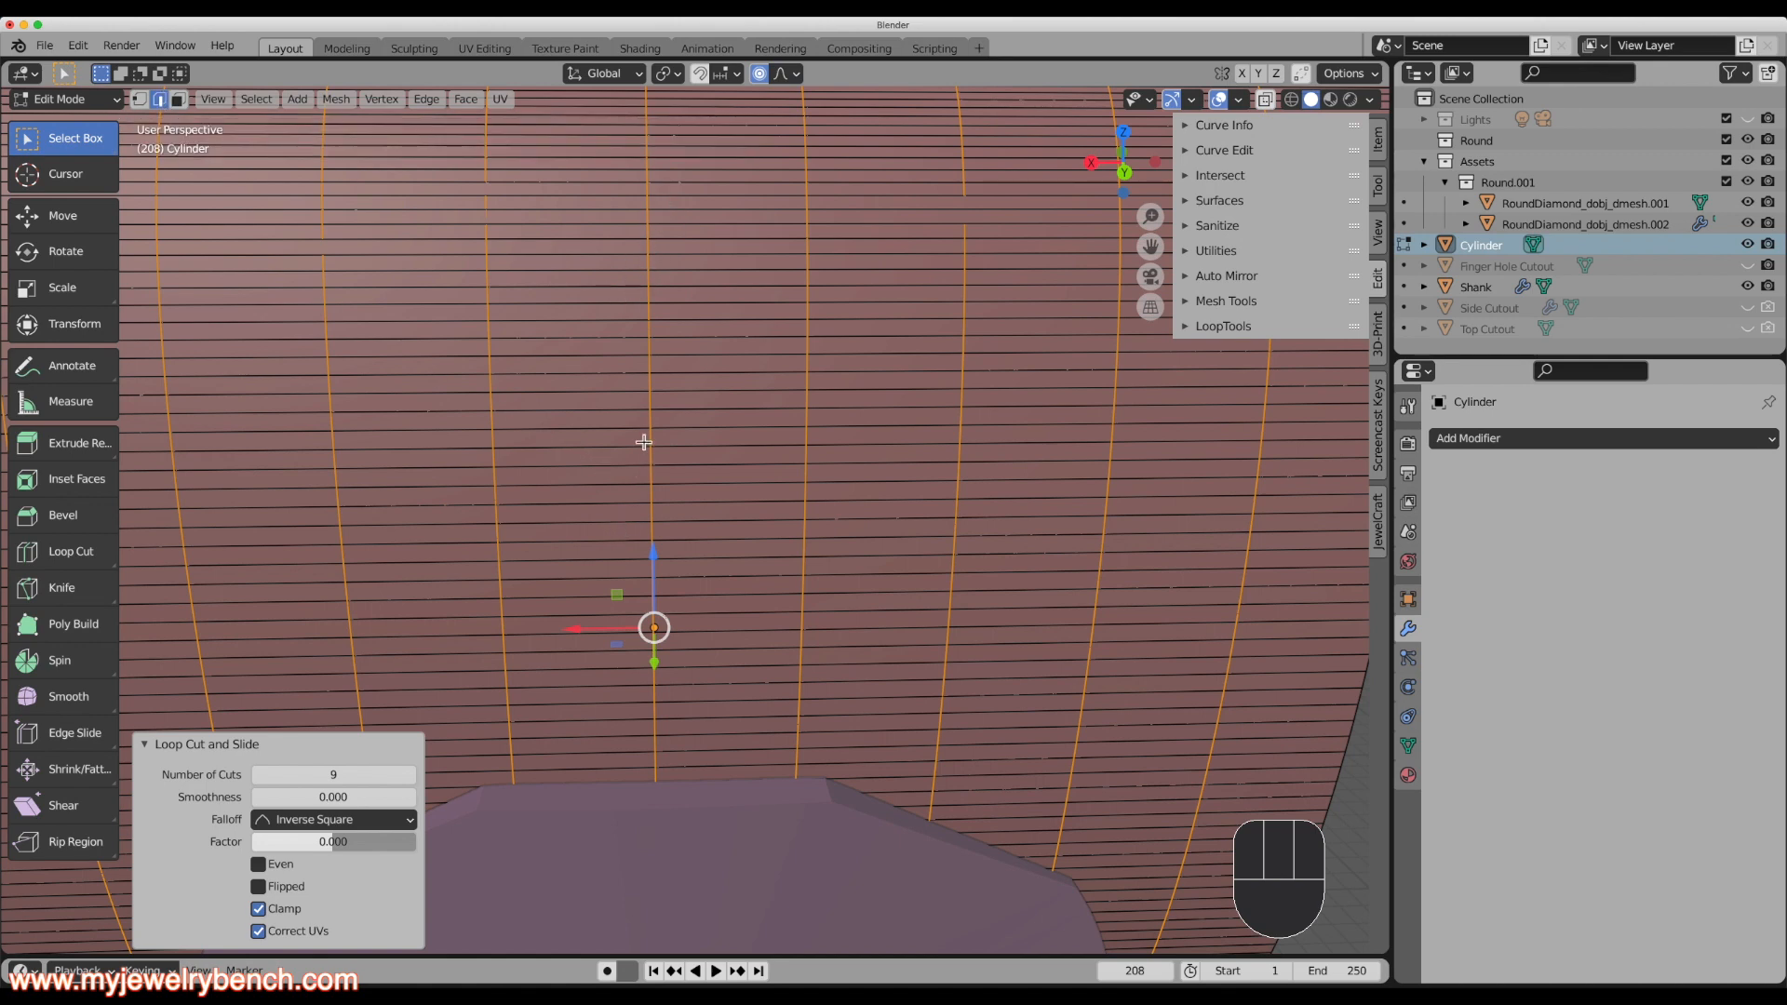
left_click(650, 402)
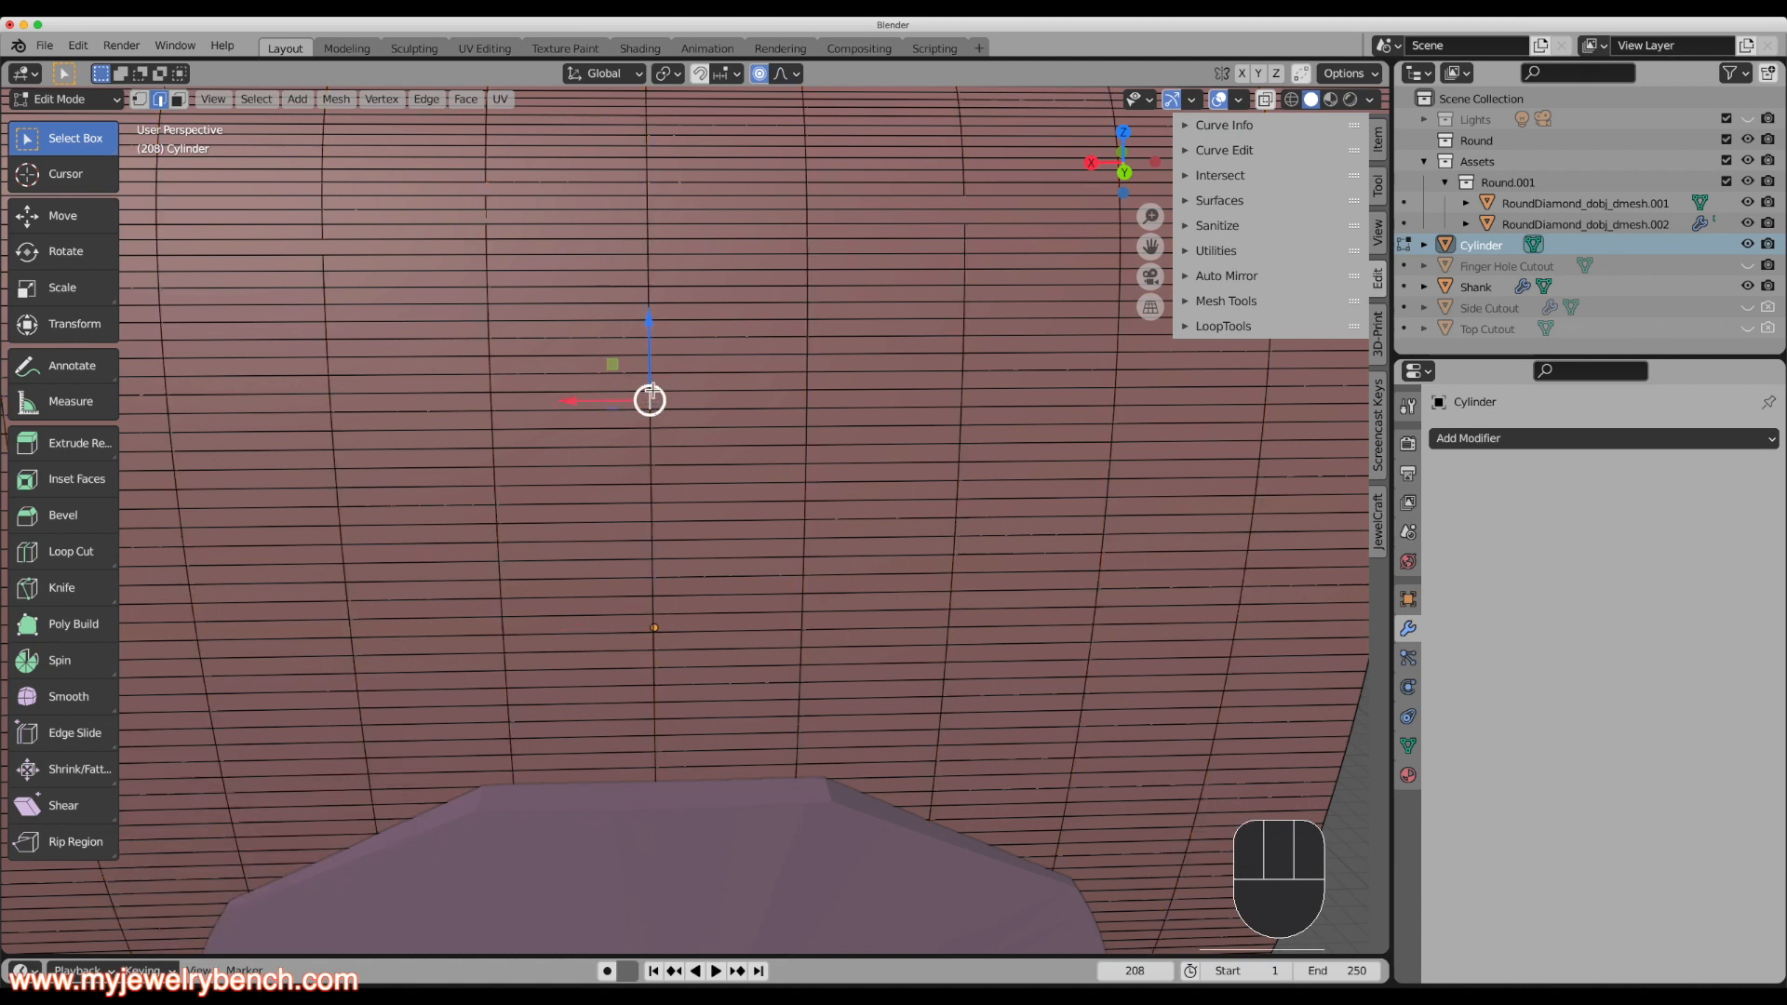
scroll(650, 401, "up", 4)
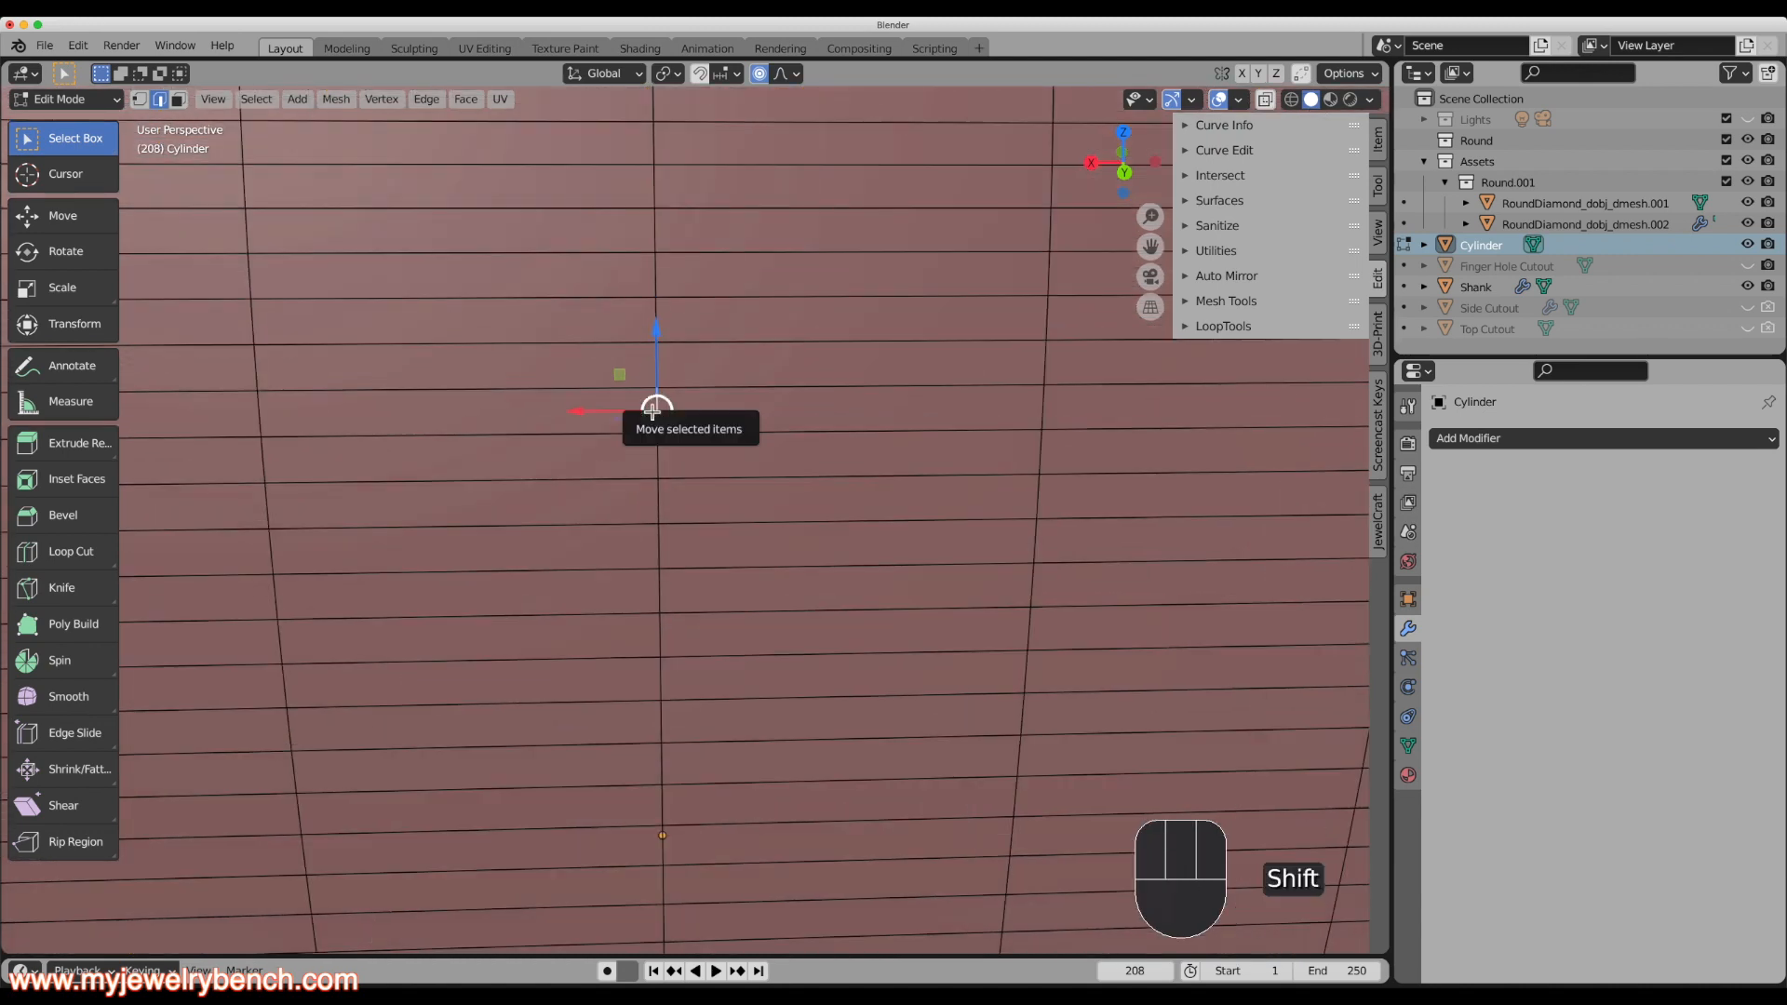
left_click(661, 292, "alt+shift")
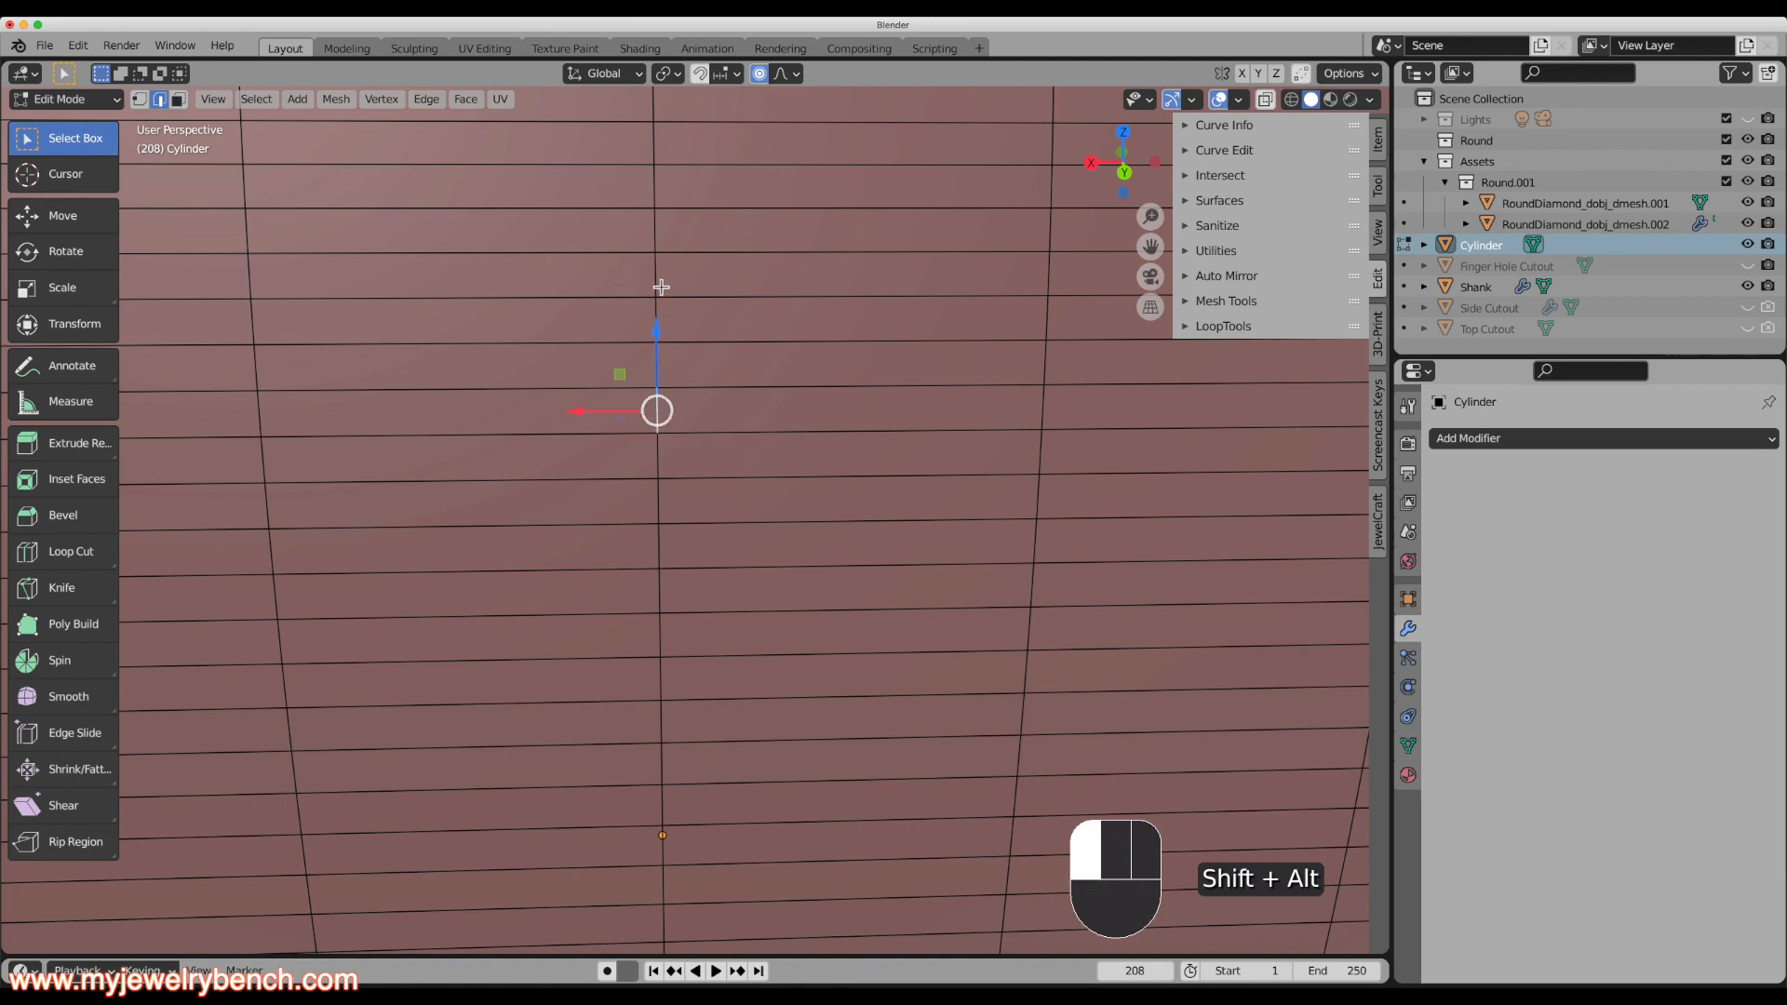
scroll(660, 465, "down", 6)
scroll(655, 499, "down", 3)
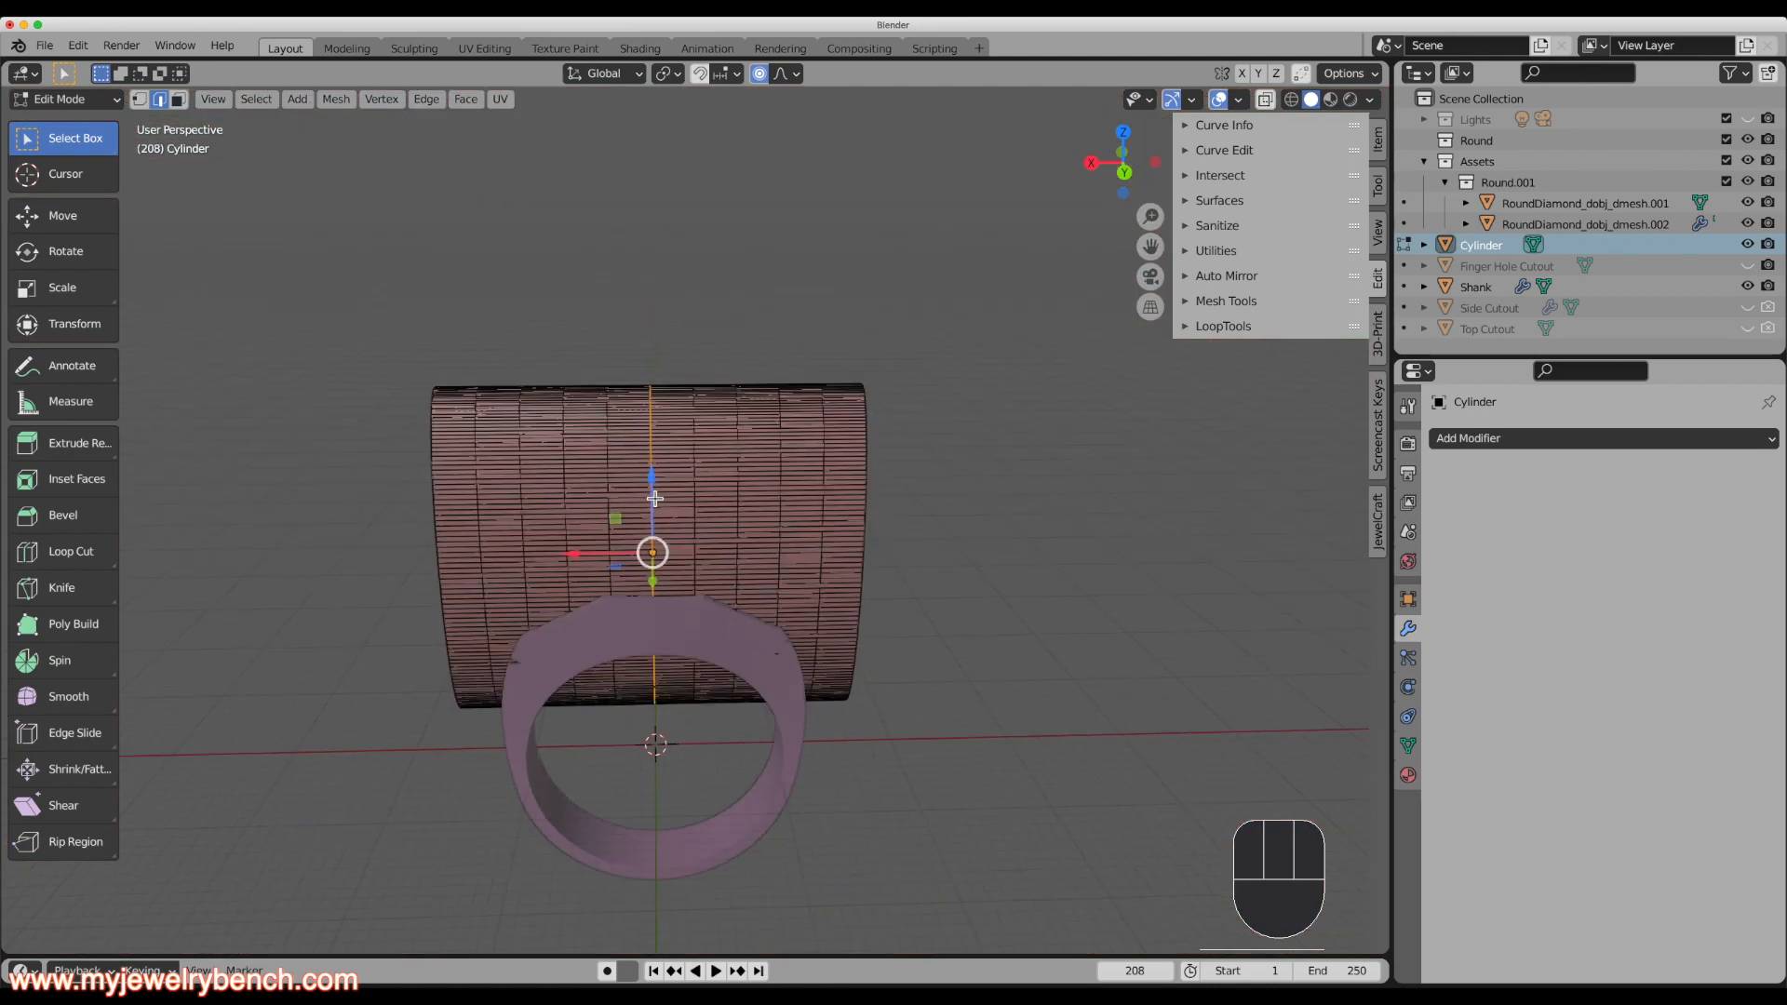
middle_click_drag(794, 598, 707, 522)
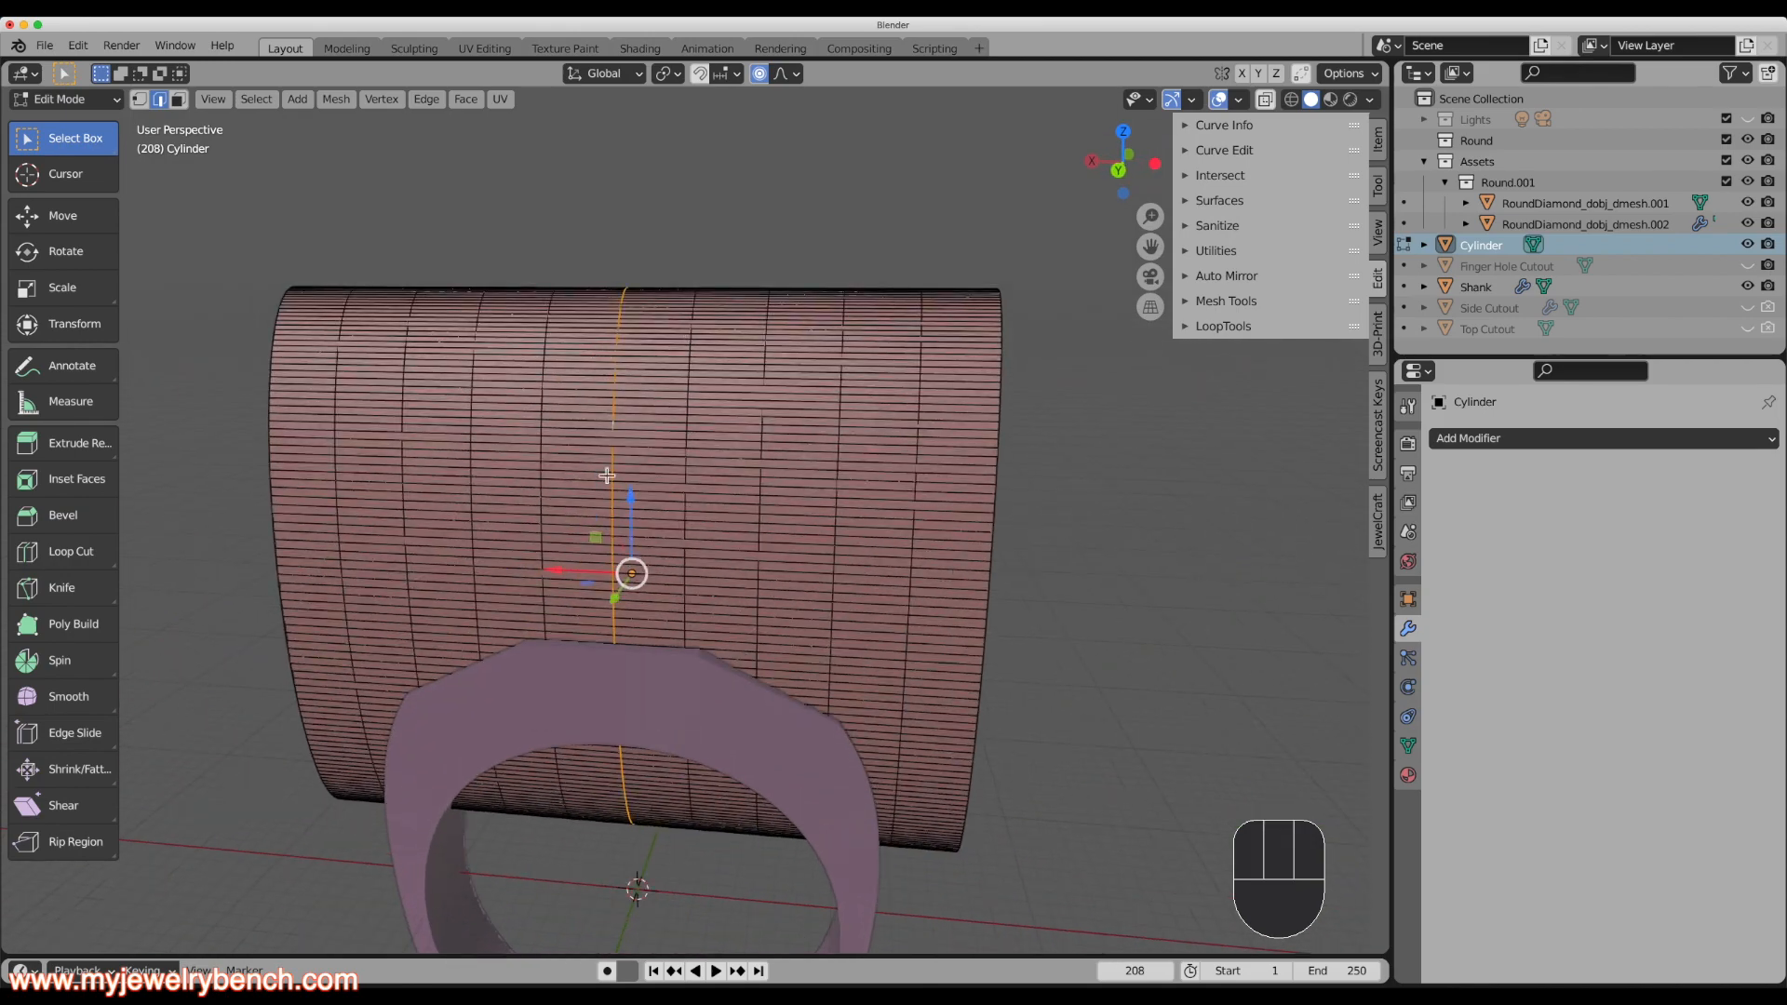
Rename the cylinder object as "Side To Side Cutout".
double_click(1466, 243)
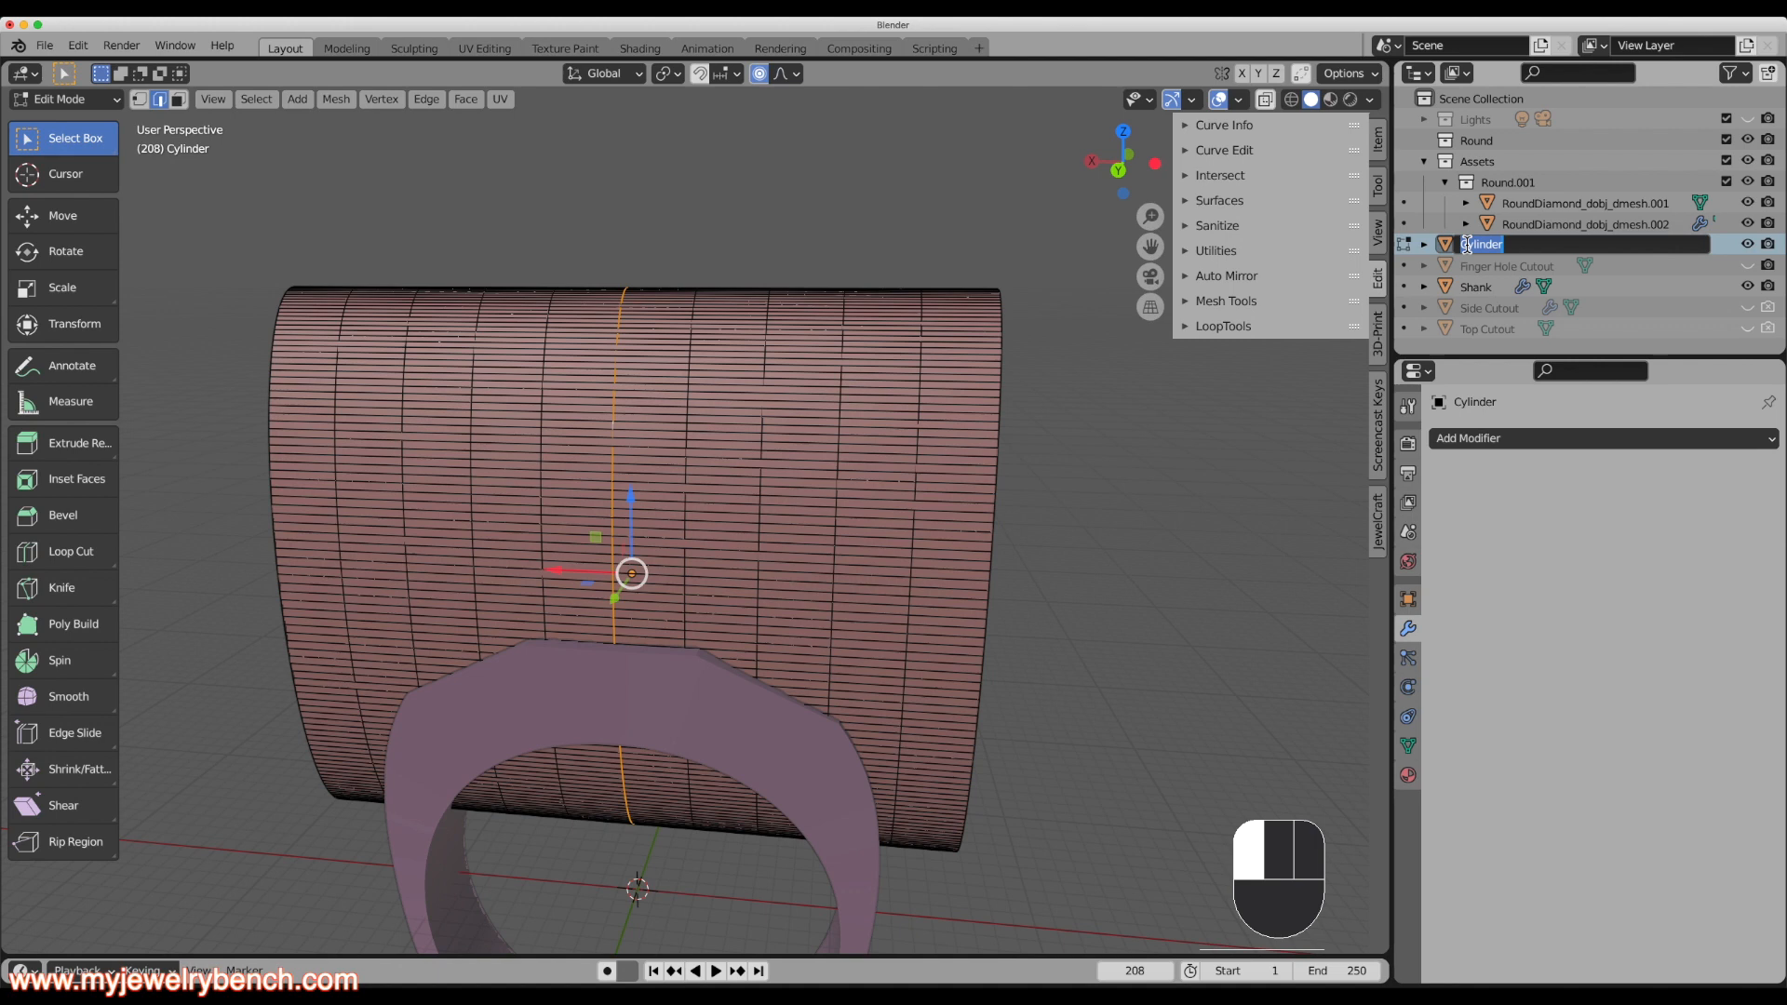
type("Side To Side Cutout")
key("Return")
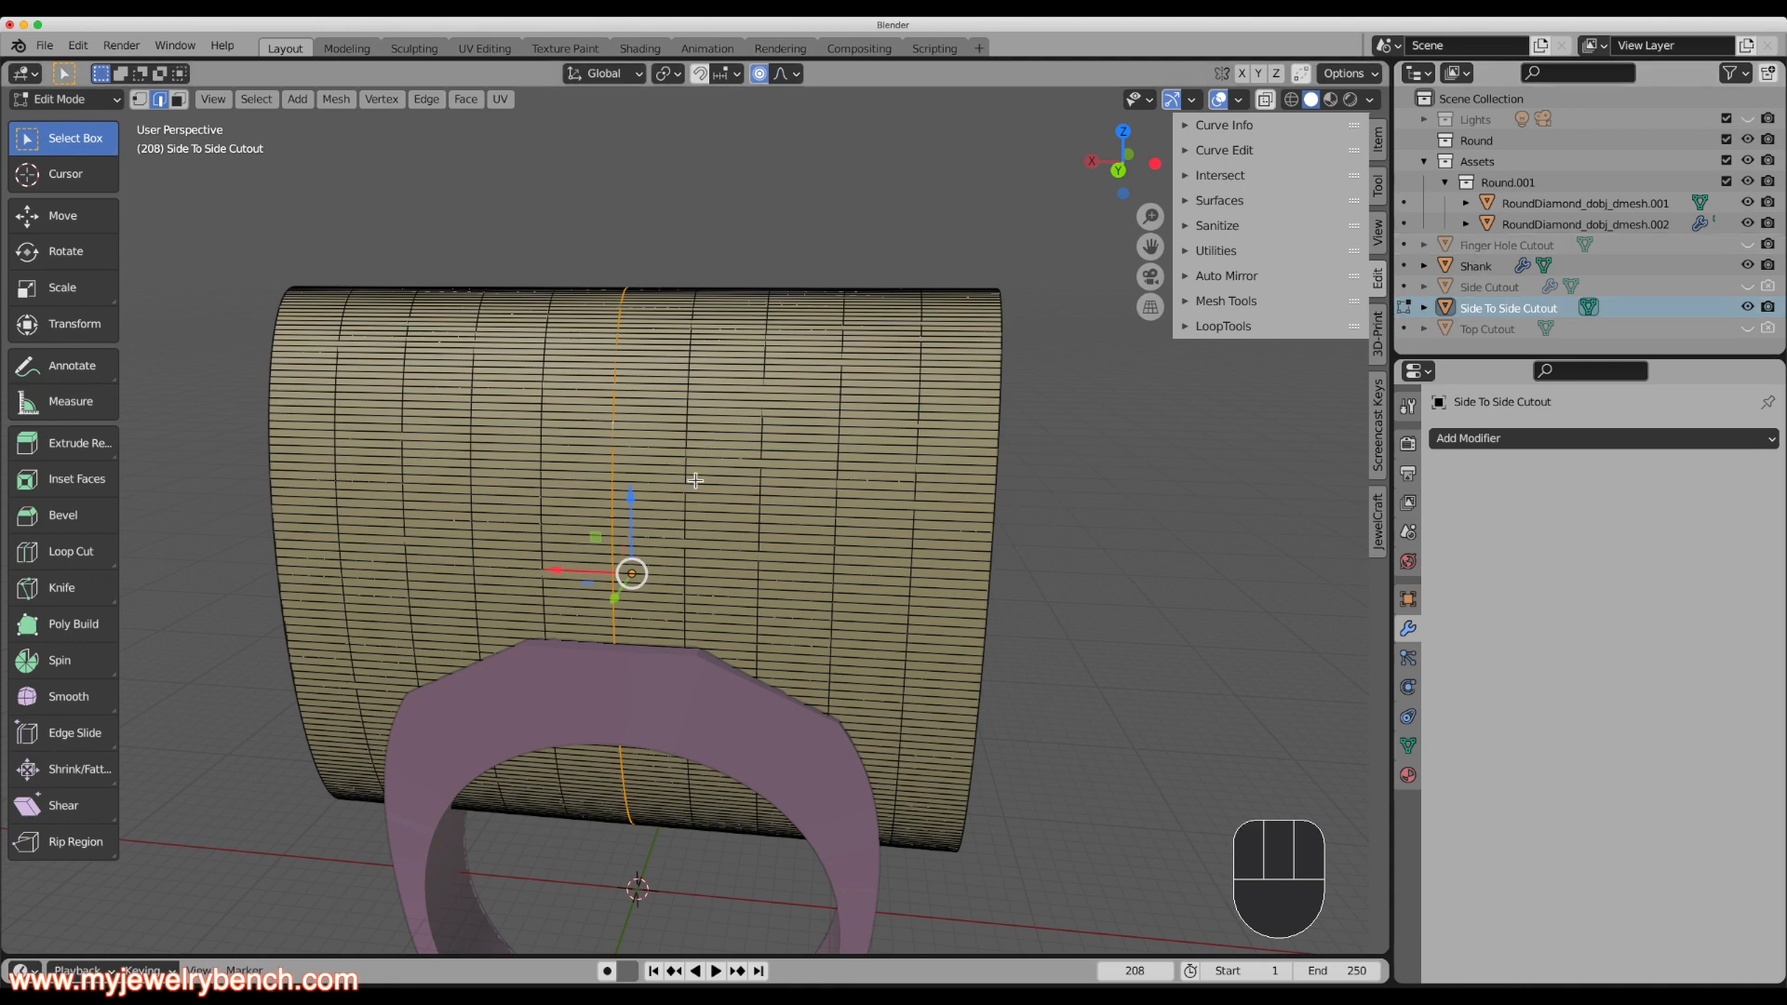
middle_click_drag(695, 480, 753, 227)
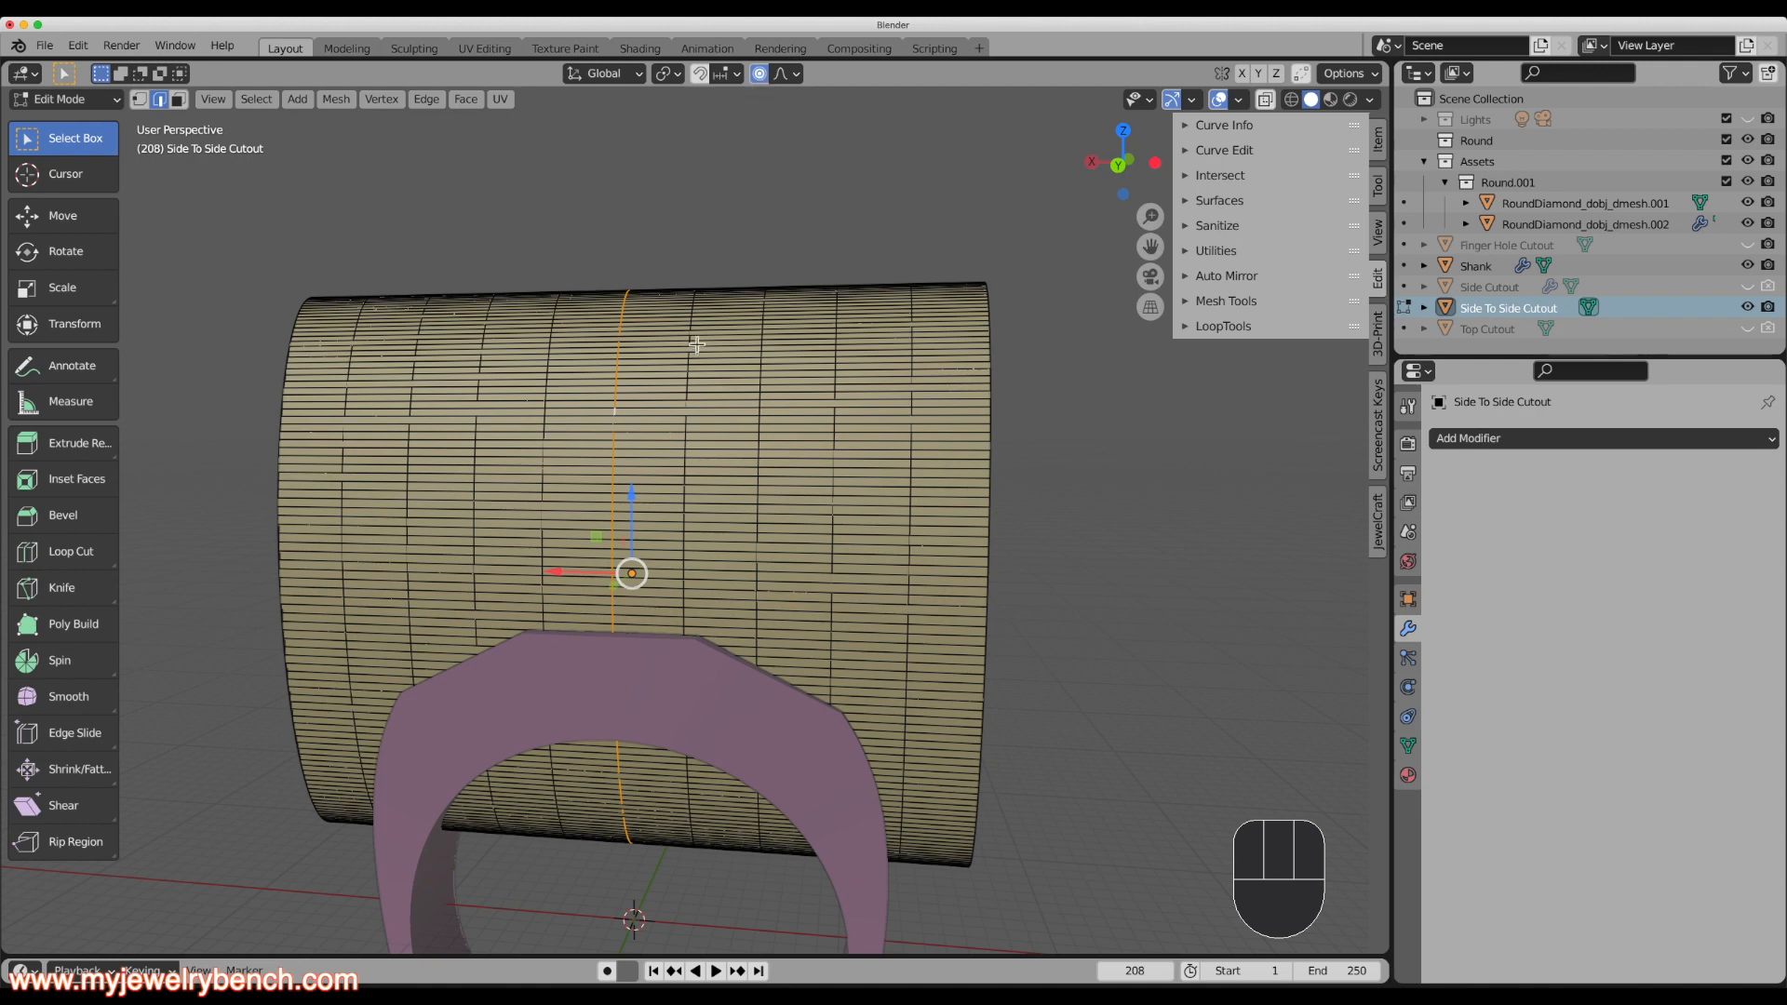
Move the Side To Side Cutout's middle edge loop down about 8.35 mm along Z with smooth proportional editing, and return to Object Mode.
scroll(657, 422, "down", 2)
scroll(657, 421, "down", 1)
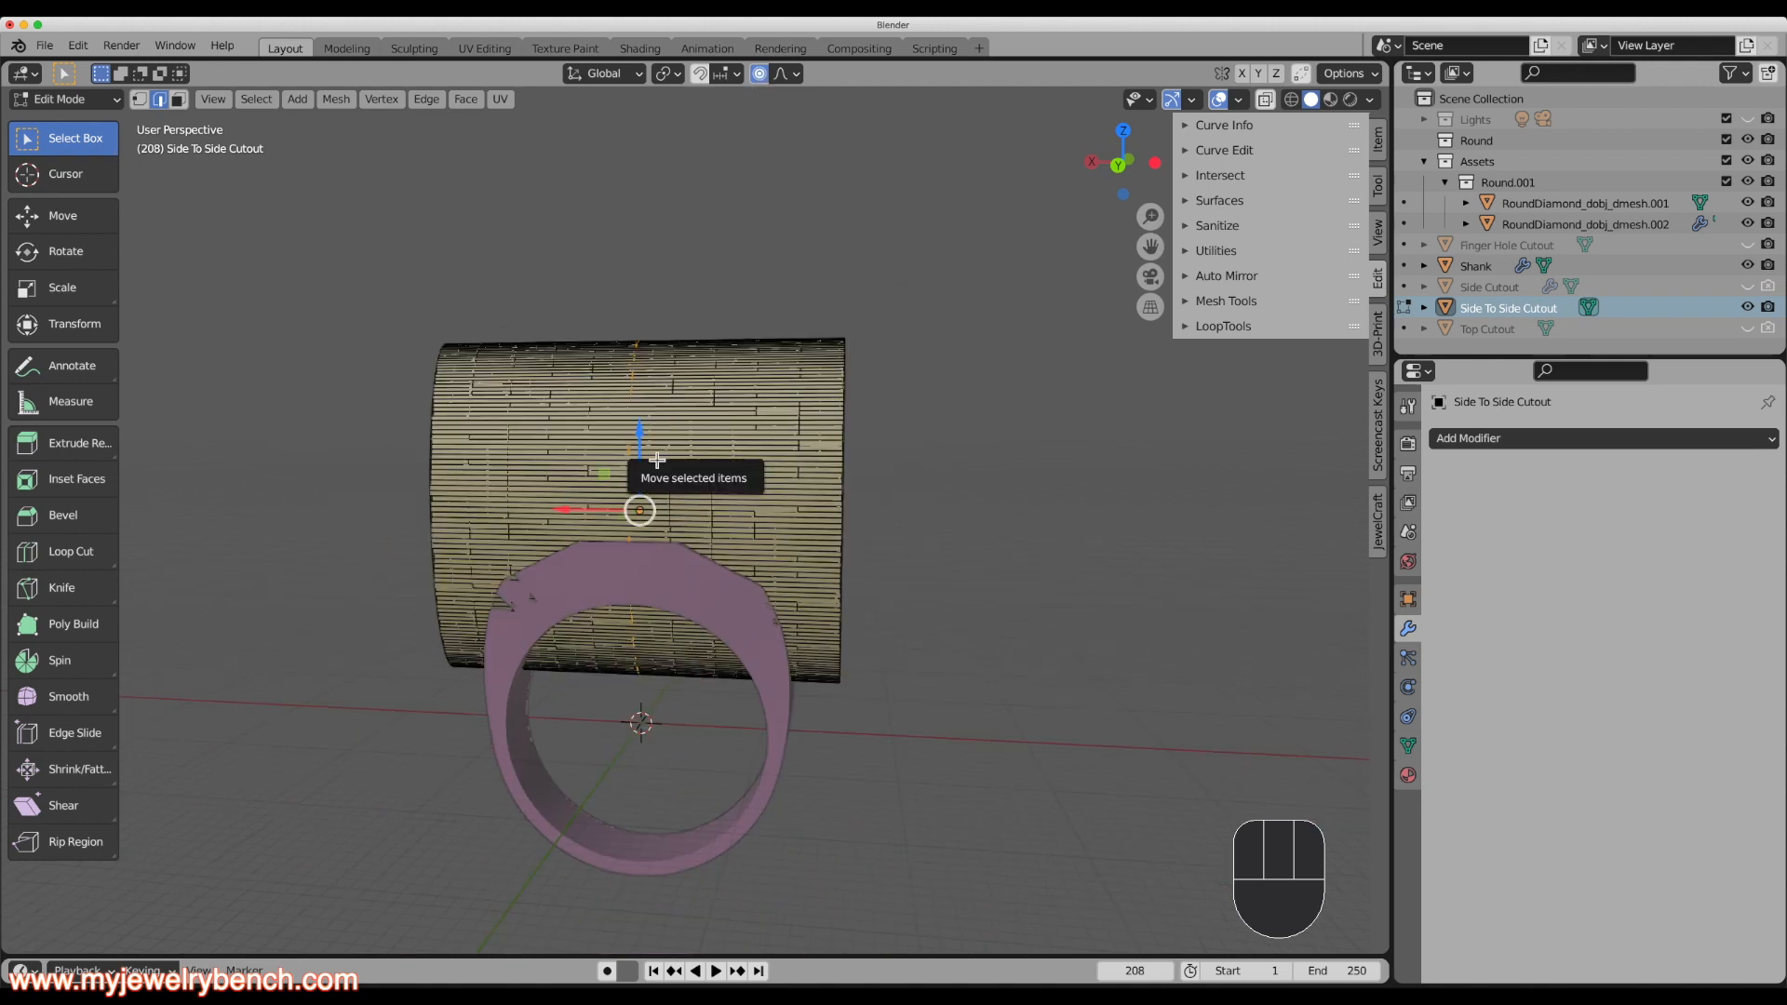
key("grave")
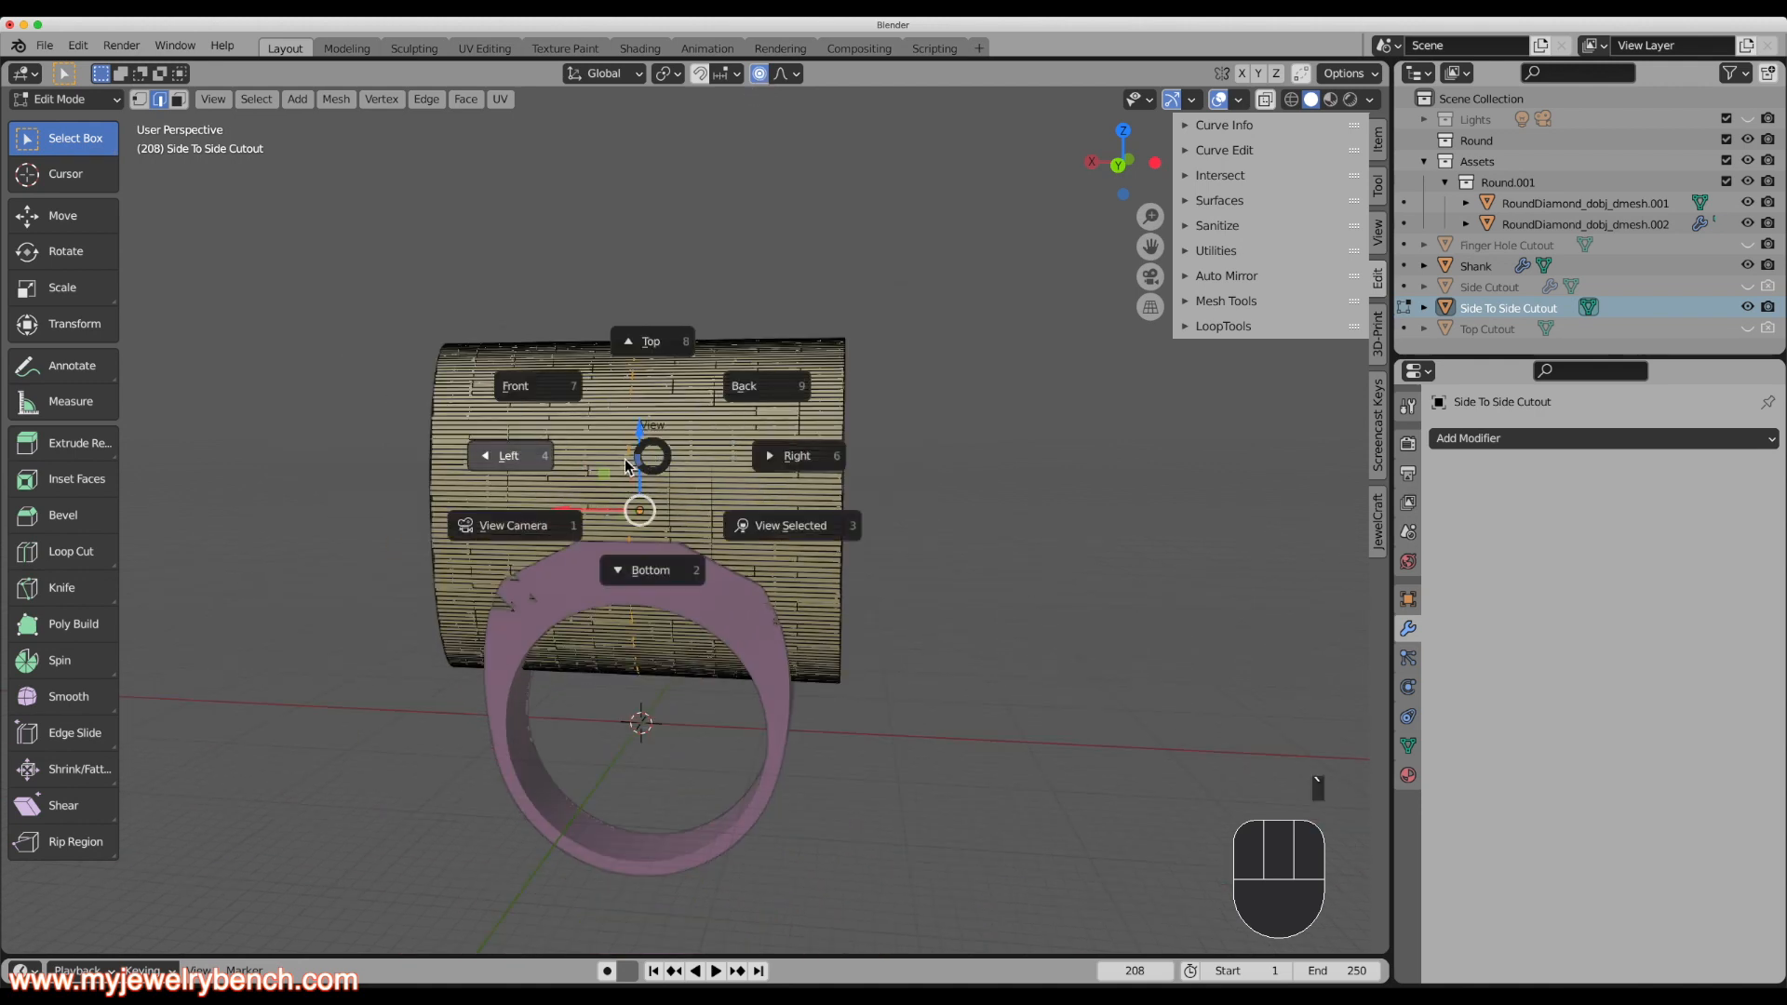
left_click(530, 400)
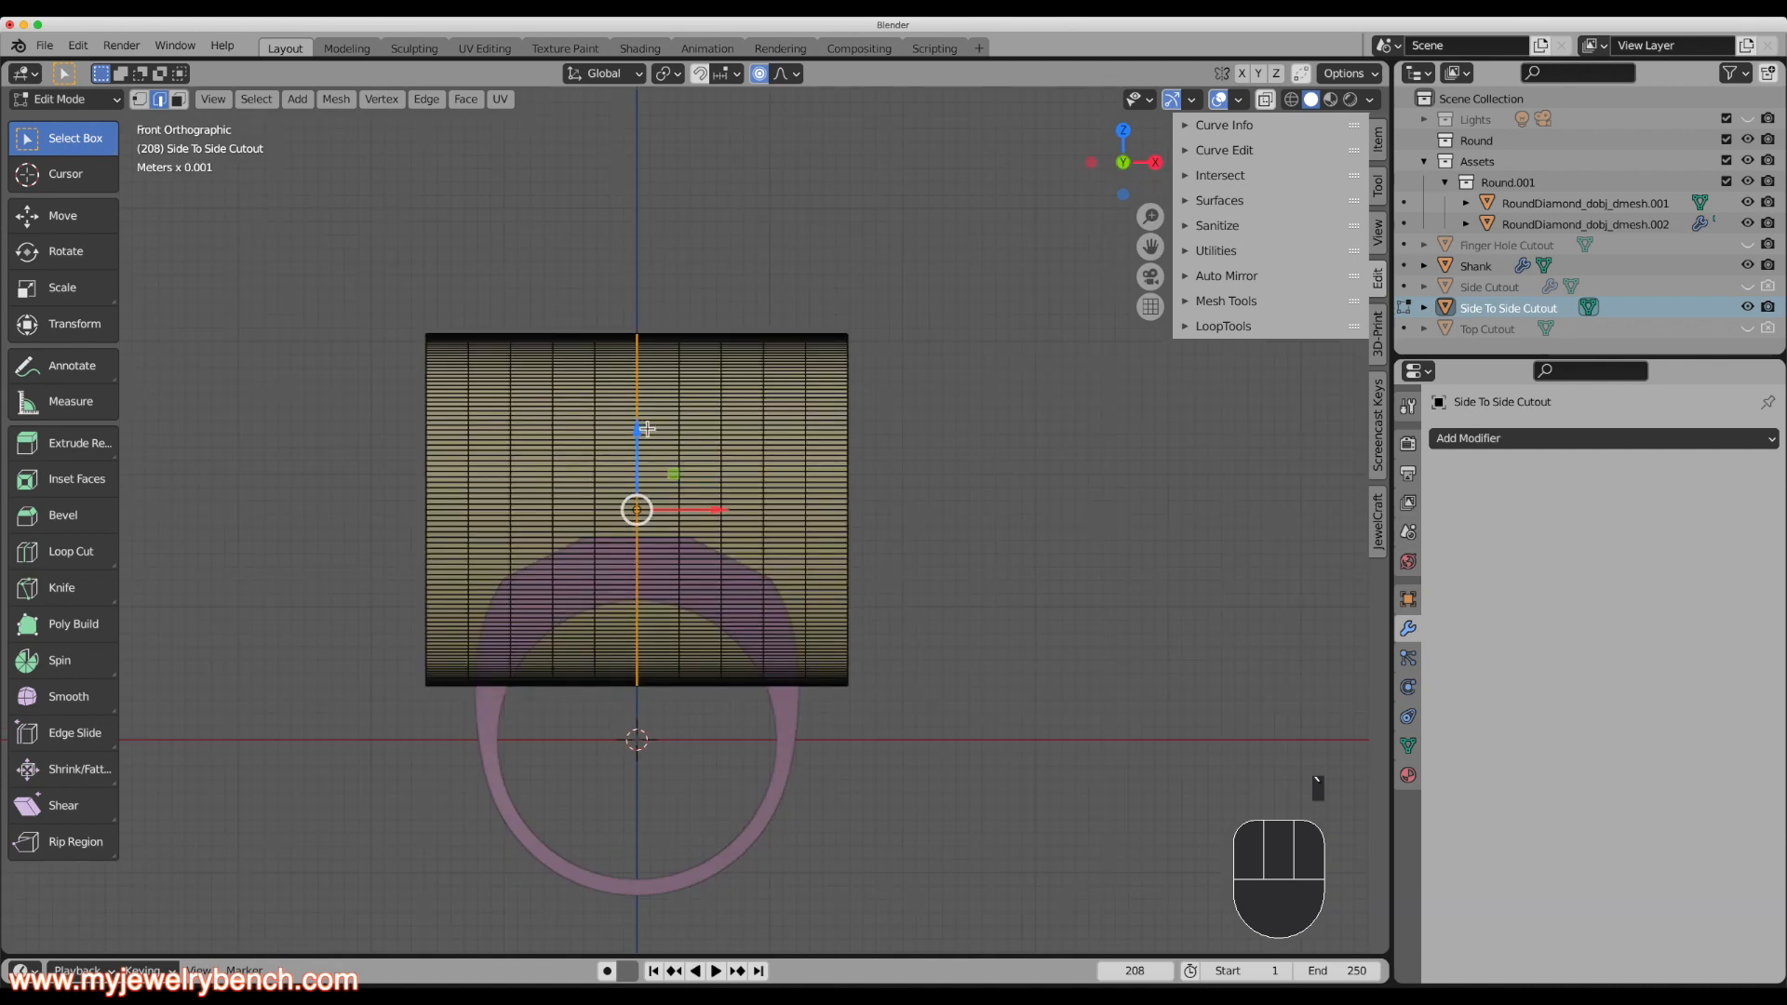
left_click_drag(638, 436, 629, 553)
middle_click_drag(629, 553, 463, 730)
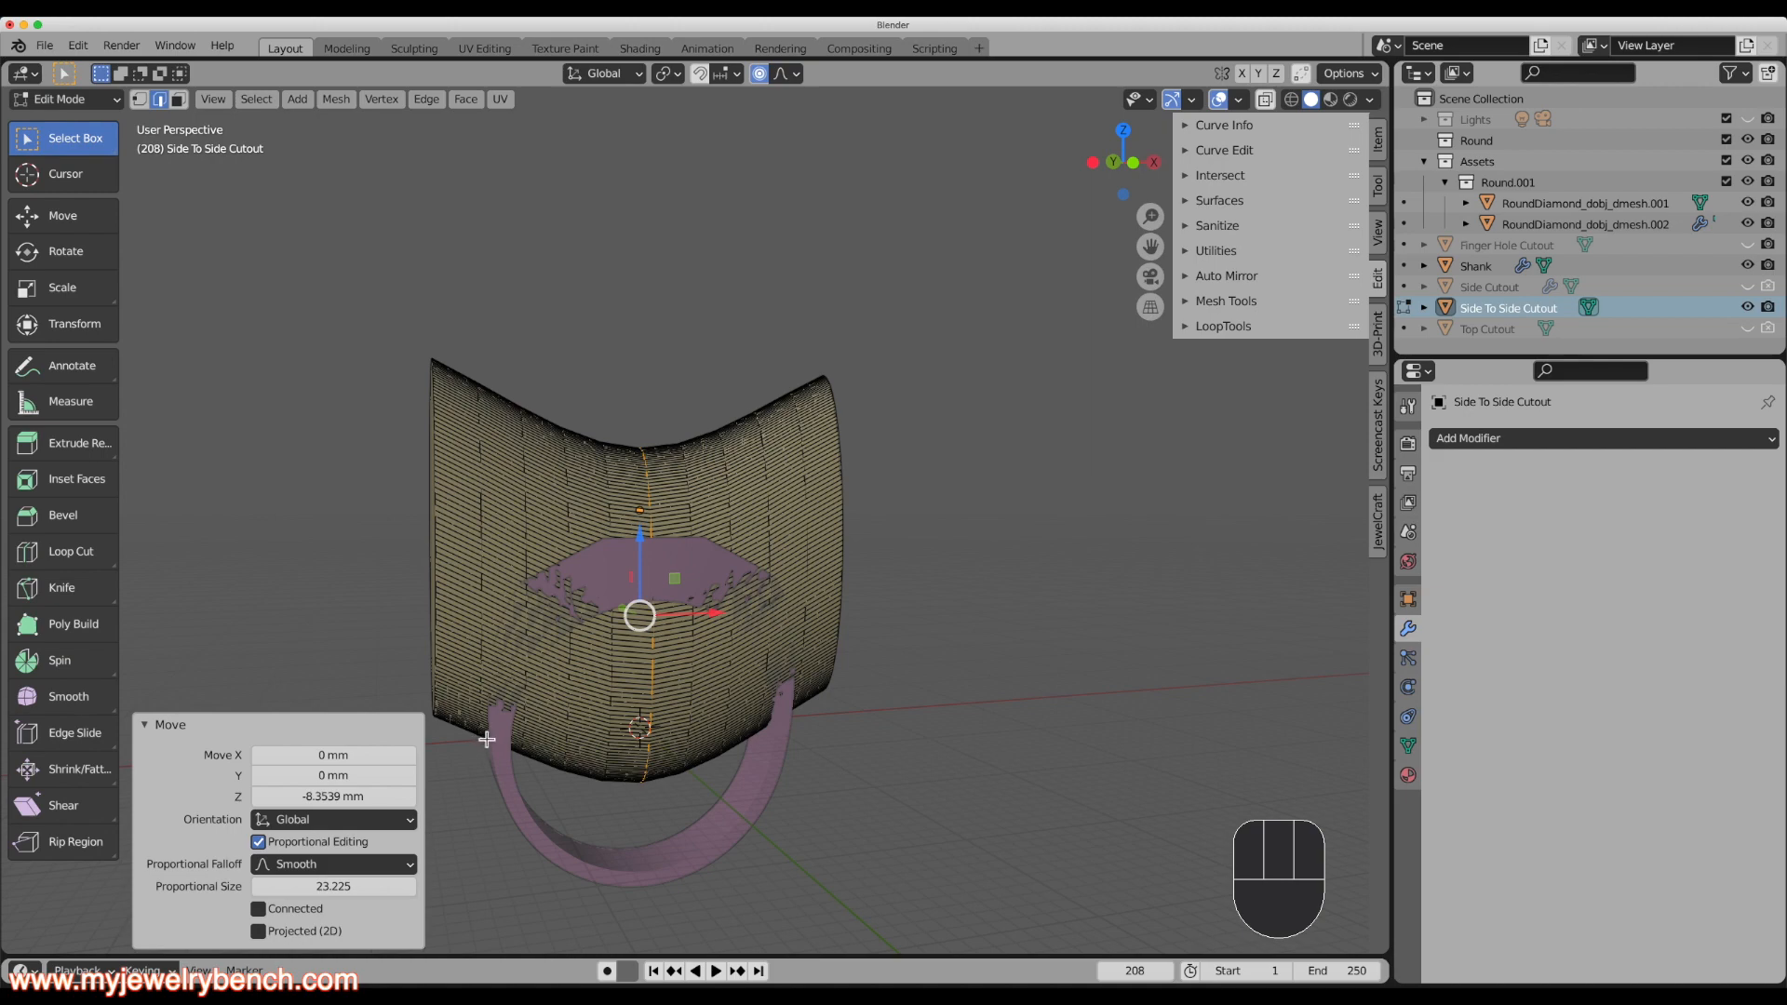
middle_click_drag(678, 742, 827, 702)
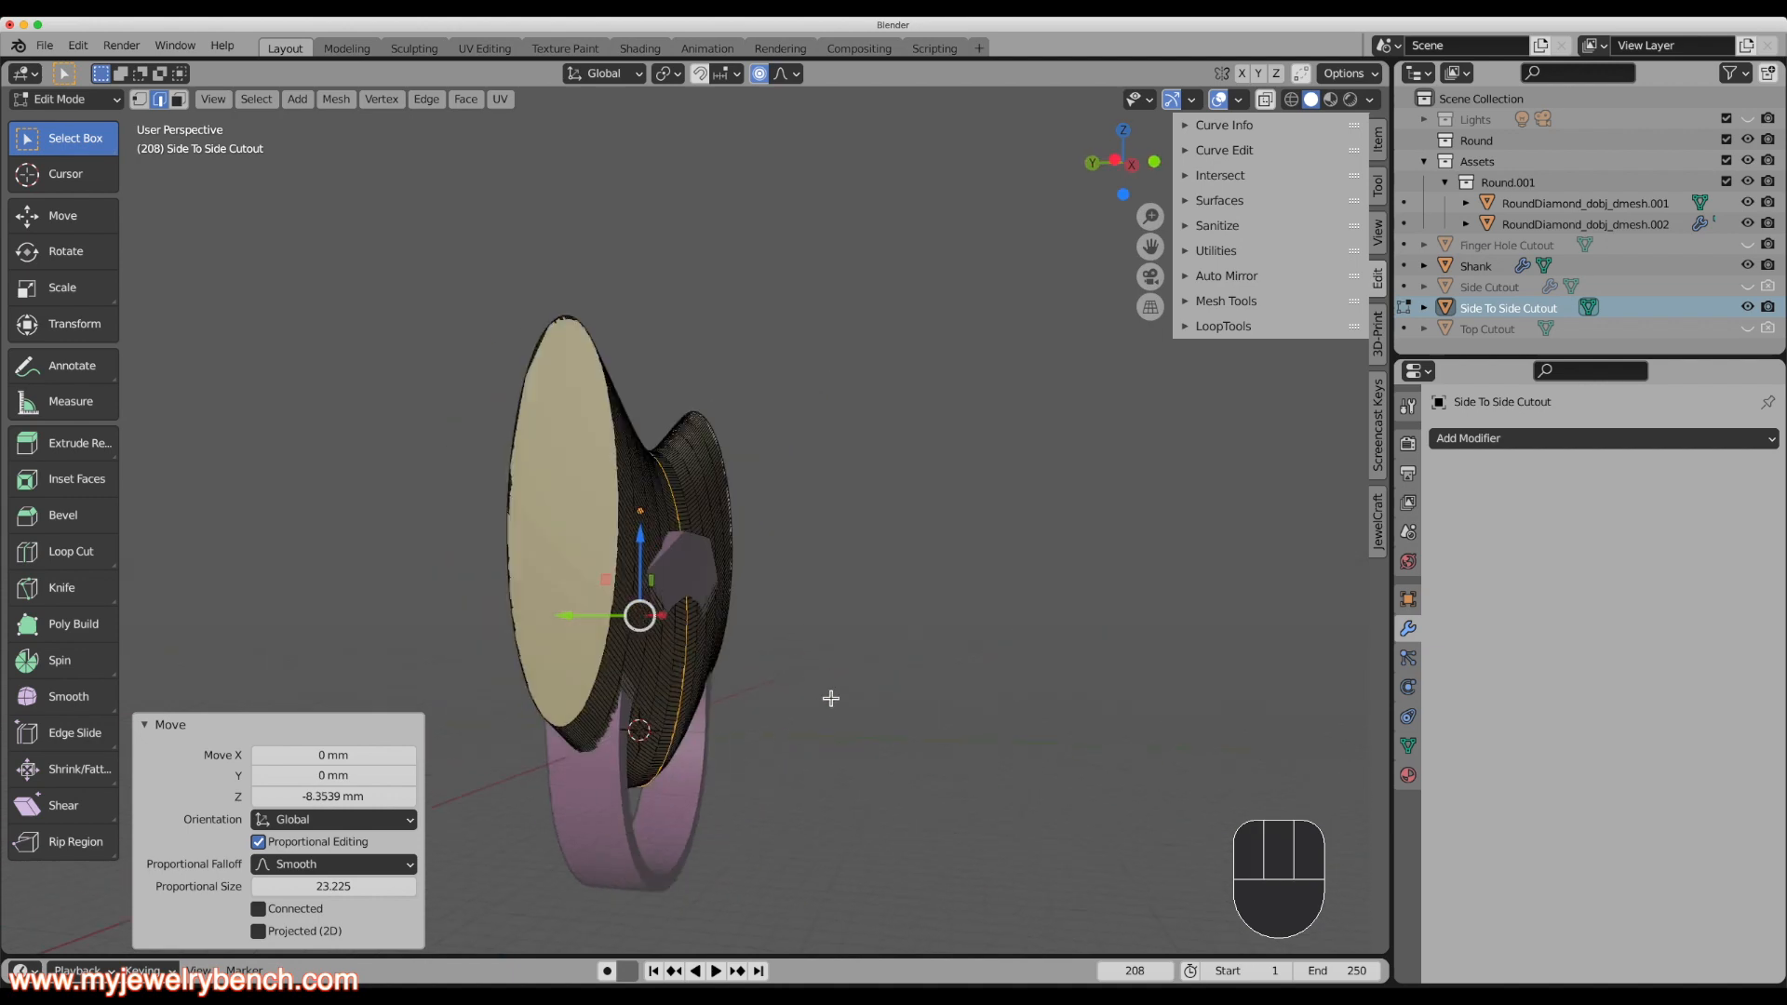
key("Tab")
Raise the Side To Side Cutout along Z and scale it by about 1.185 in Z.
key("grave")
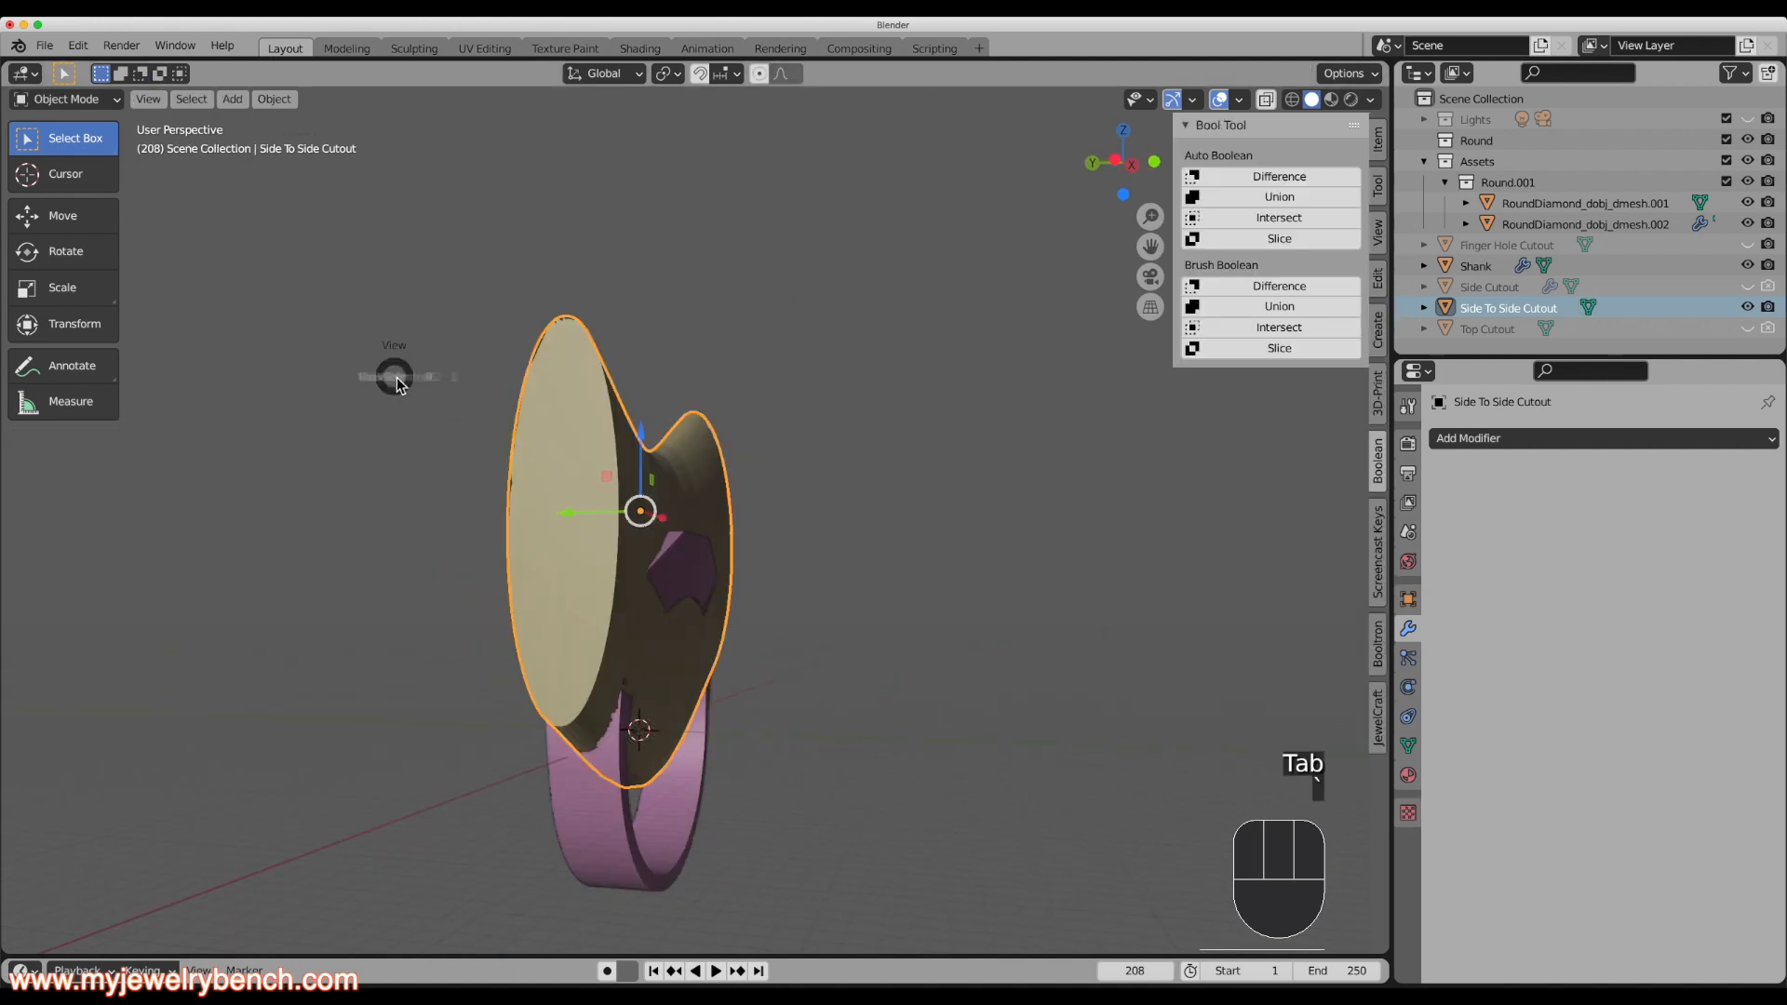
left_click(285, 421)
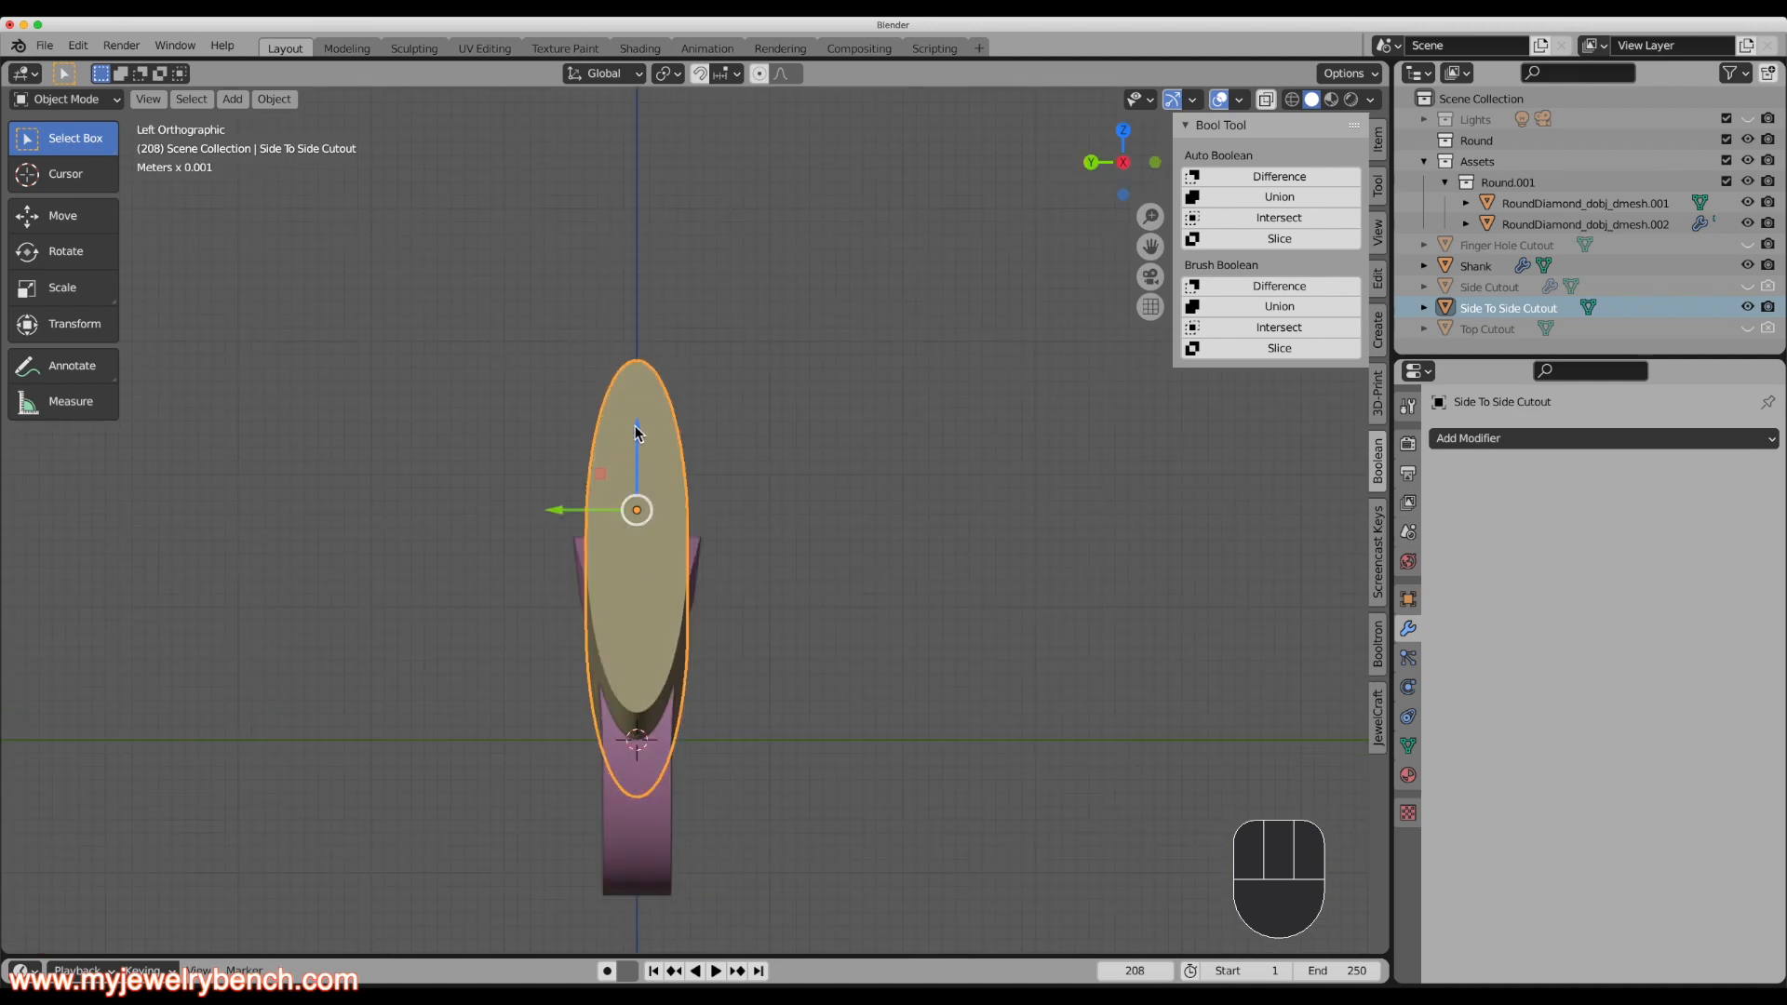
left_click_drag(637, 430, 663, 331)
middle_click_drag(626, 611, 695, 566)
key("s")
key("z")
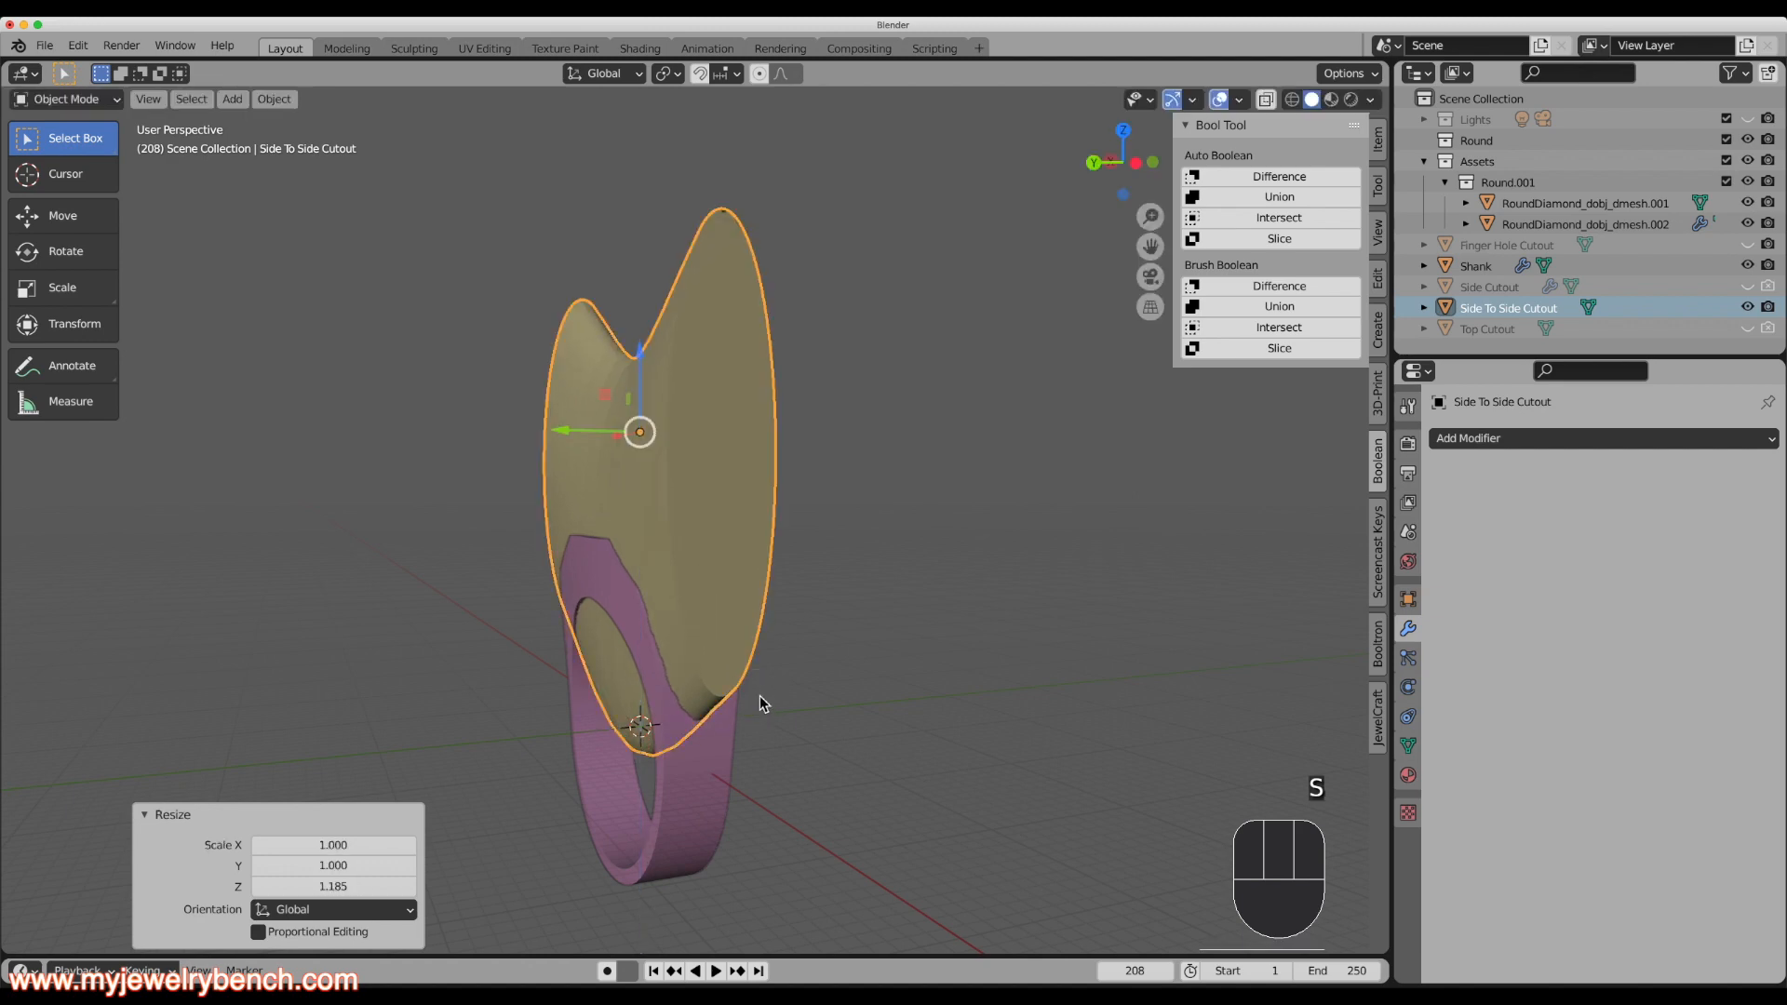
Move the Side To Side Cutout up about 1.26 mm along Z in the left view.
key("grave")
left_click(642, 696)
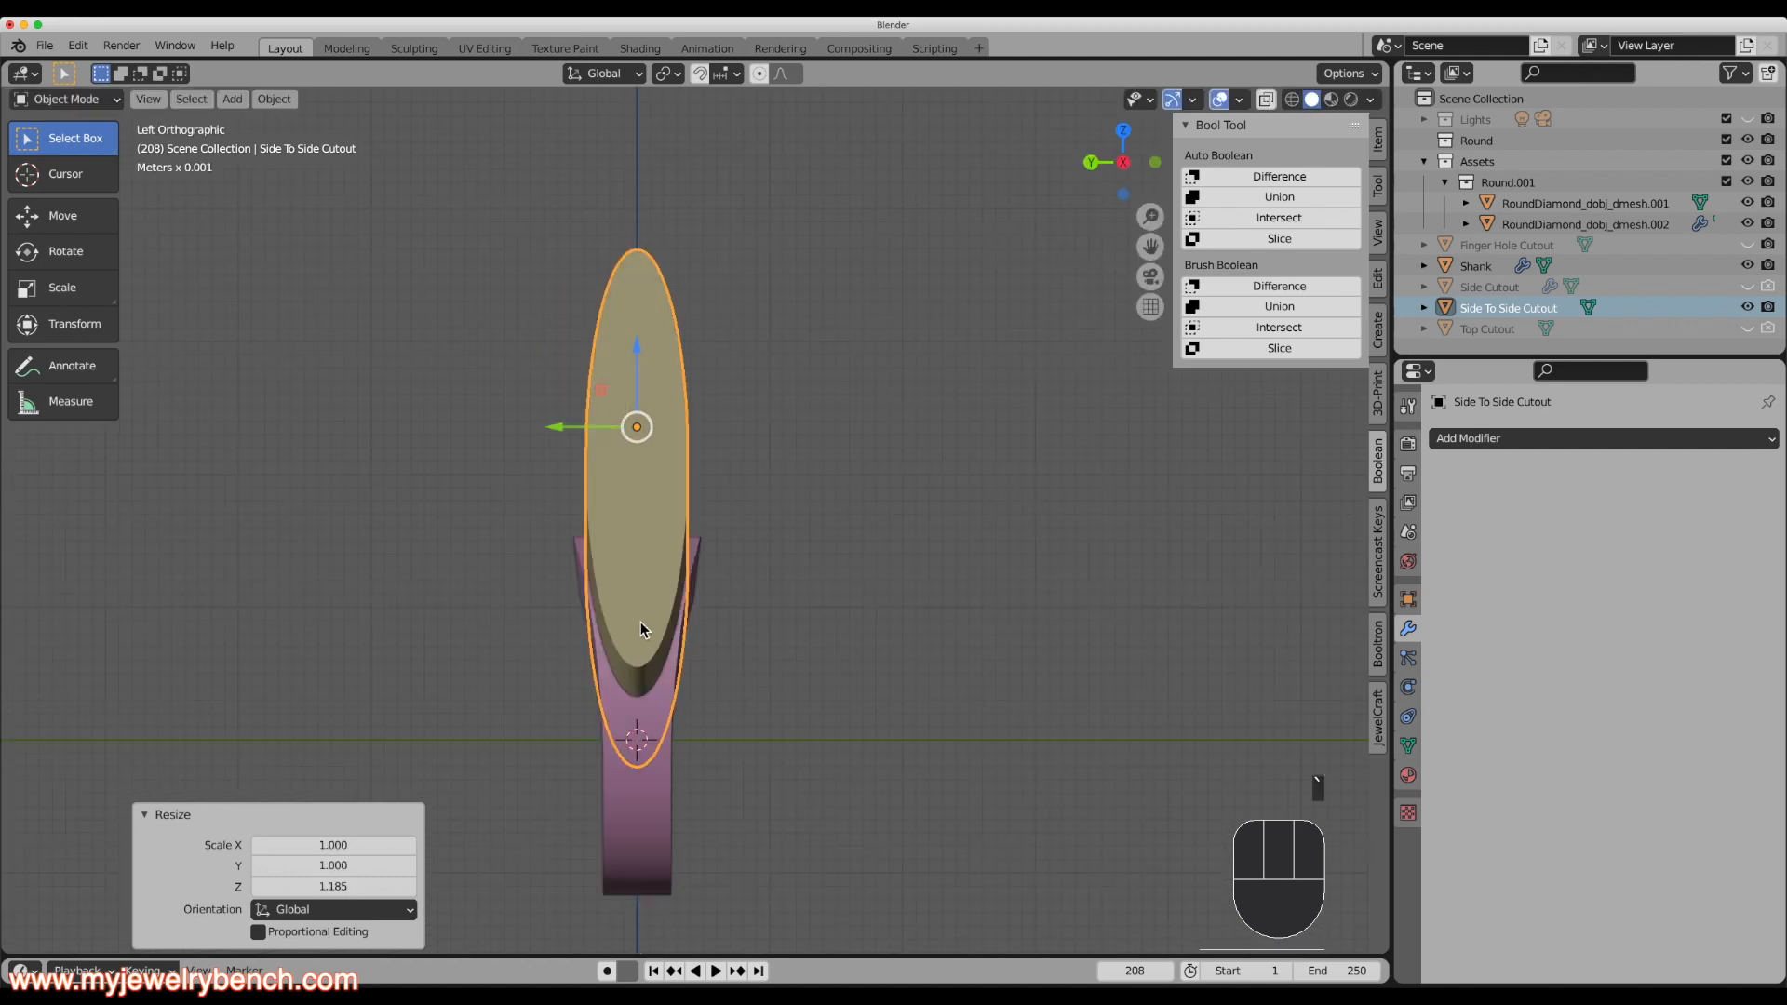
left_click_drag(641, 350, 638, 328)
middle_click_drag(638, 414, 659, 619)
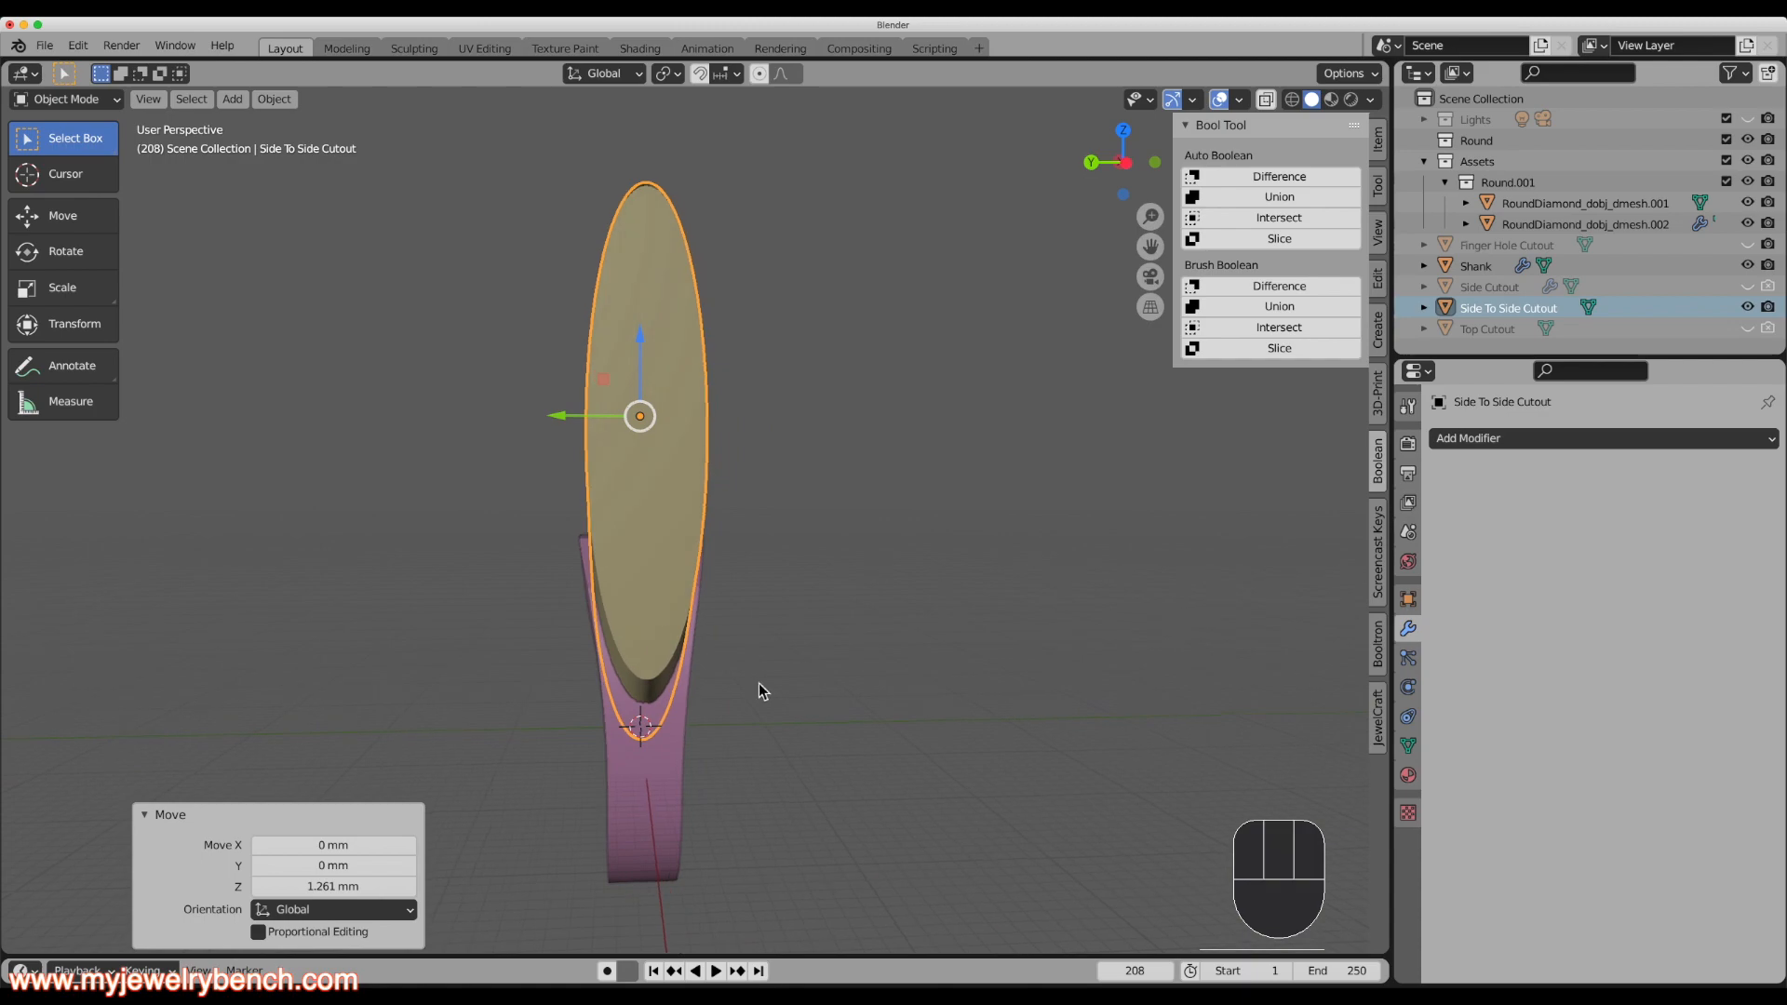
Select both end faces of the Side To Side Cutout and scale them to about 0.619 along Y with smooth proportional editing.
key("Tab")
scroll(906, 602, "up", 4)
middle_click_drag(906, 603, 710, 554)
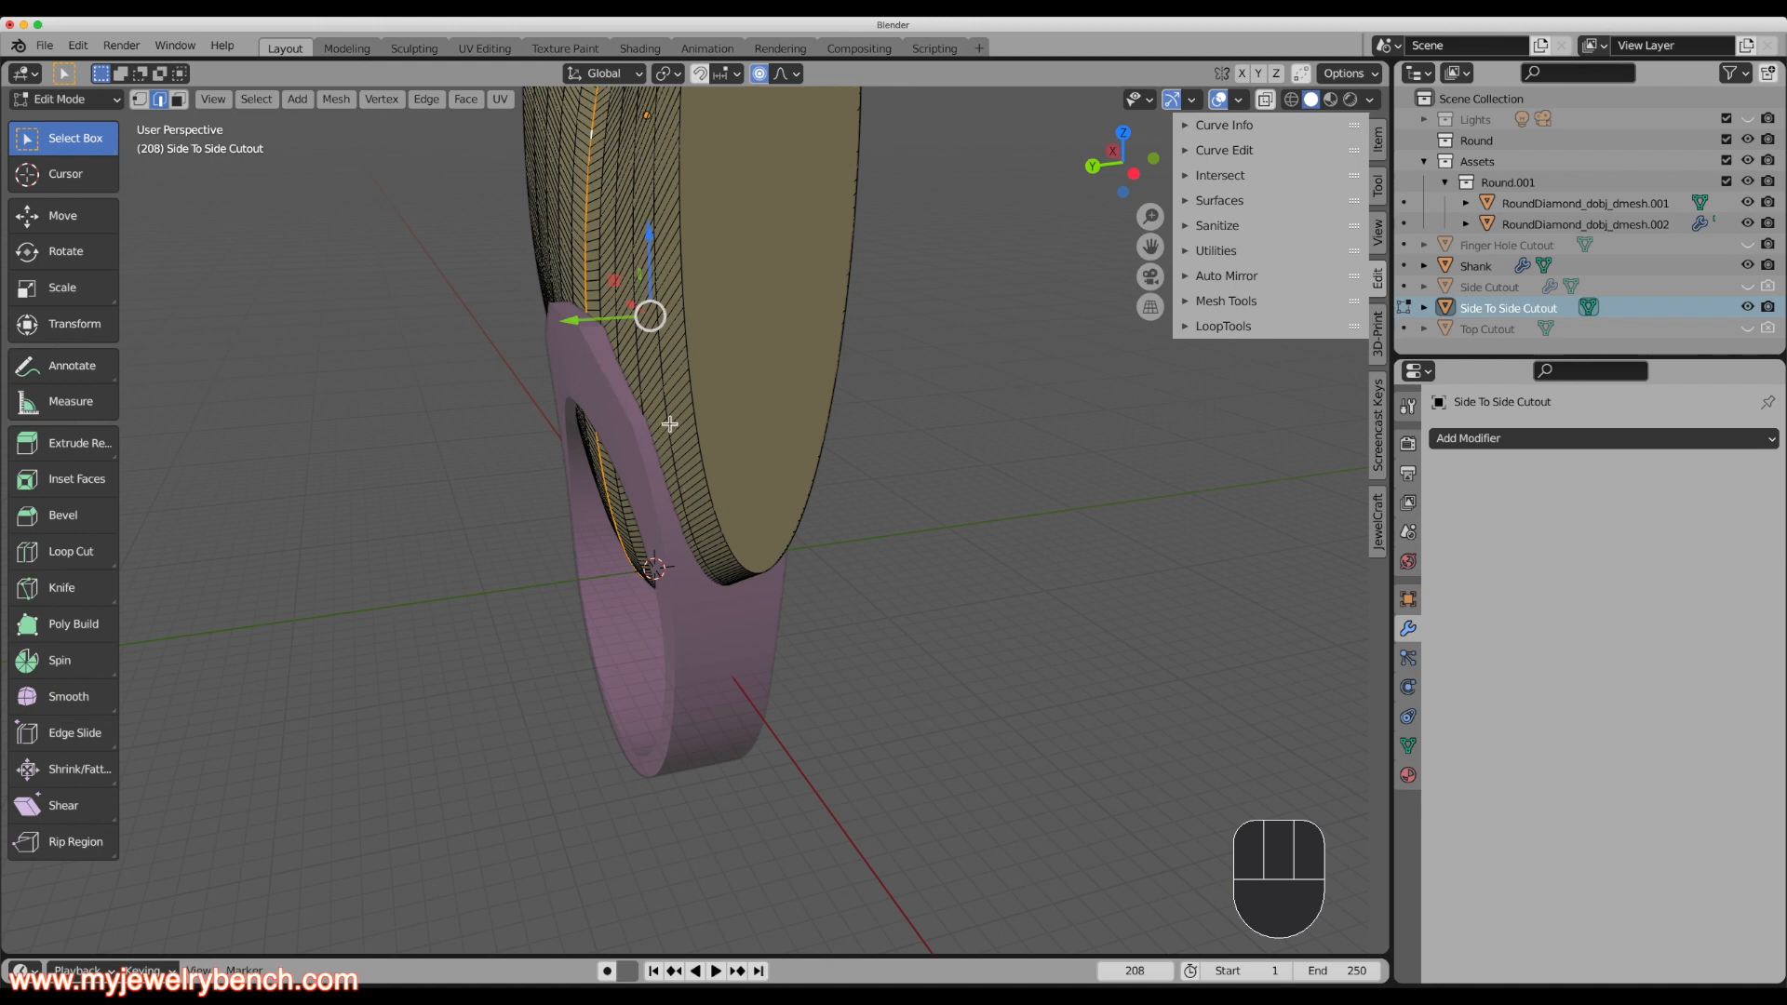
middle_click_drag(787, 363, 743, 378)
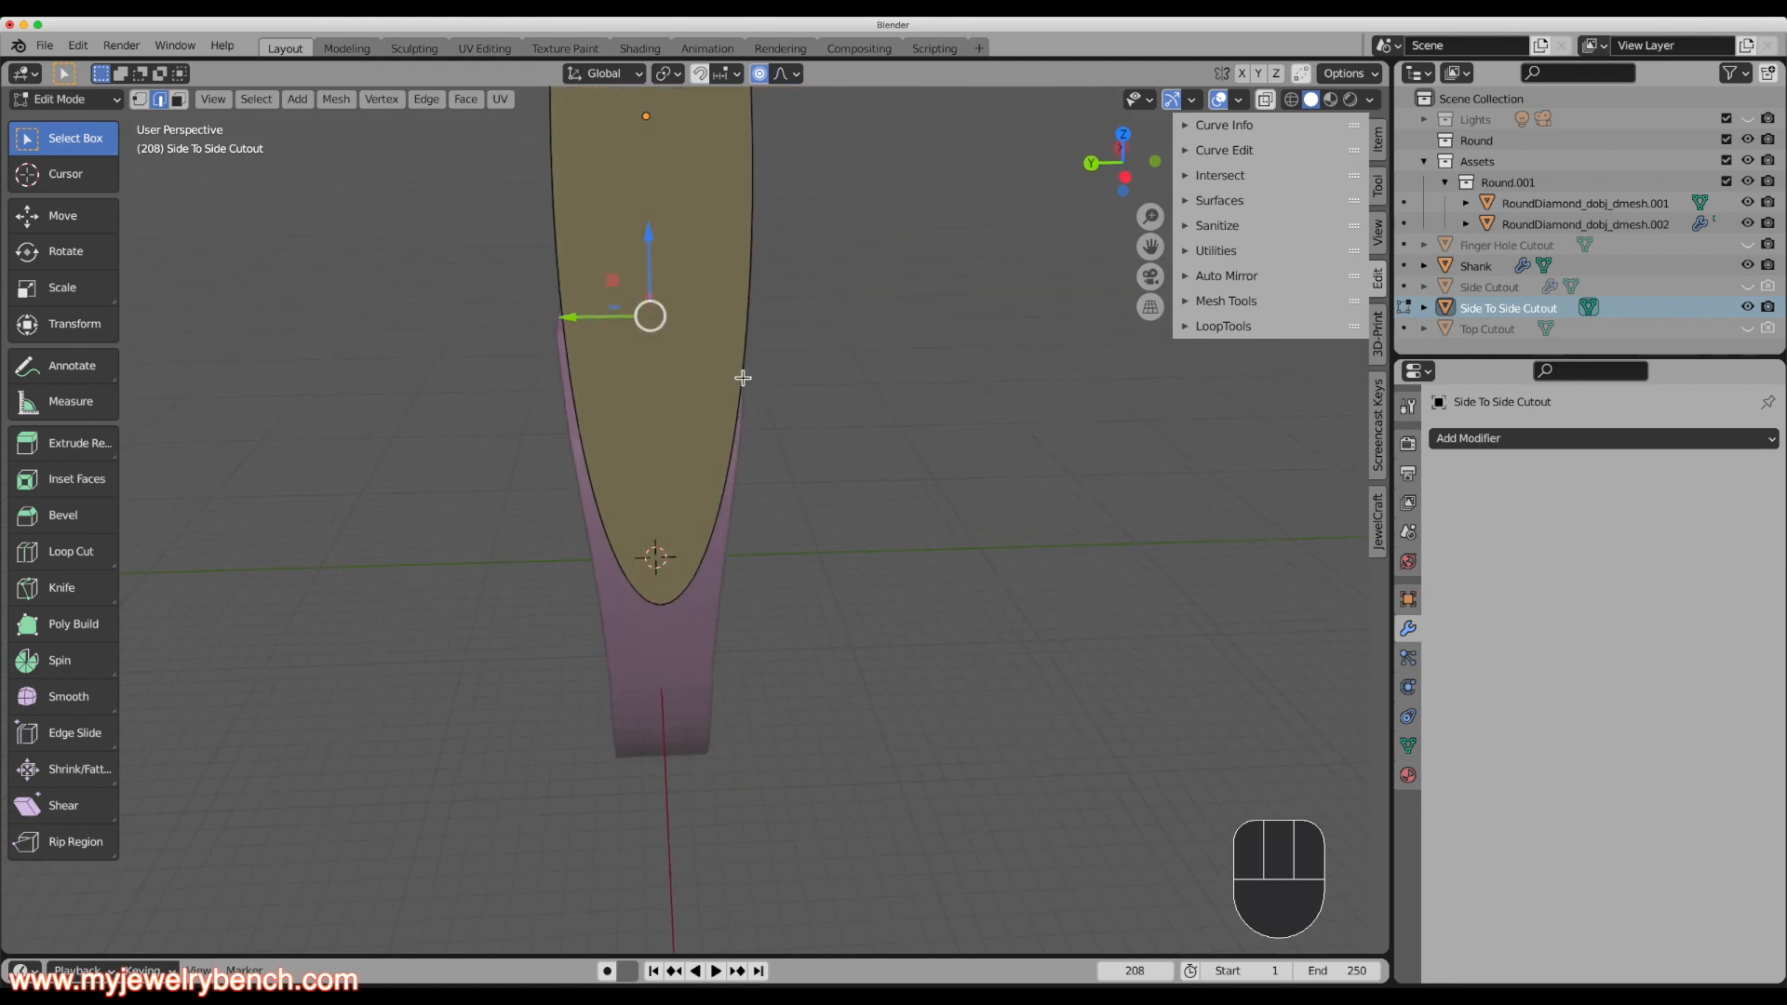
left_click(174, 100)
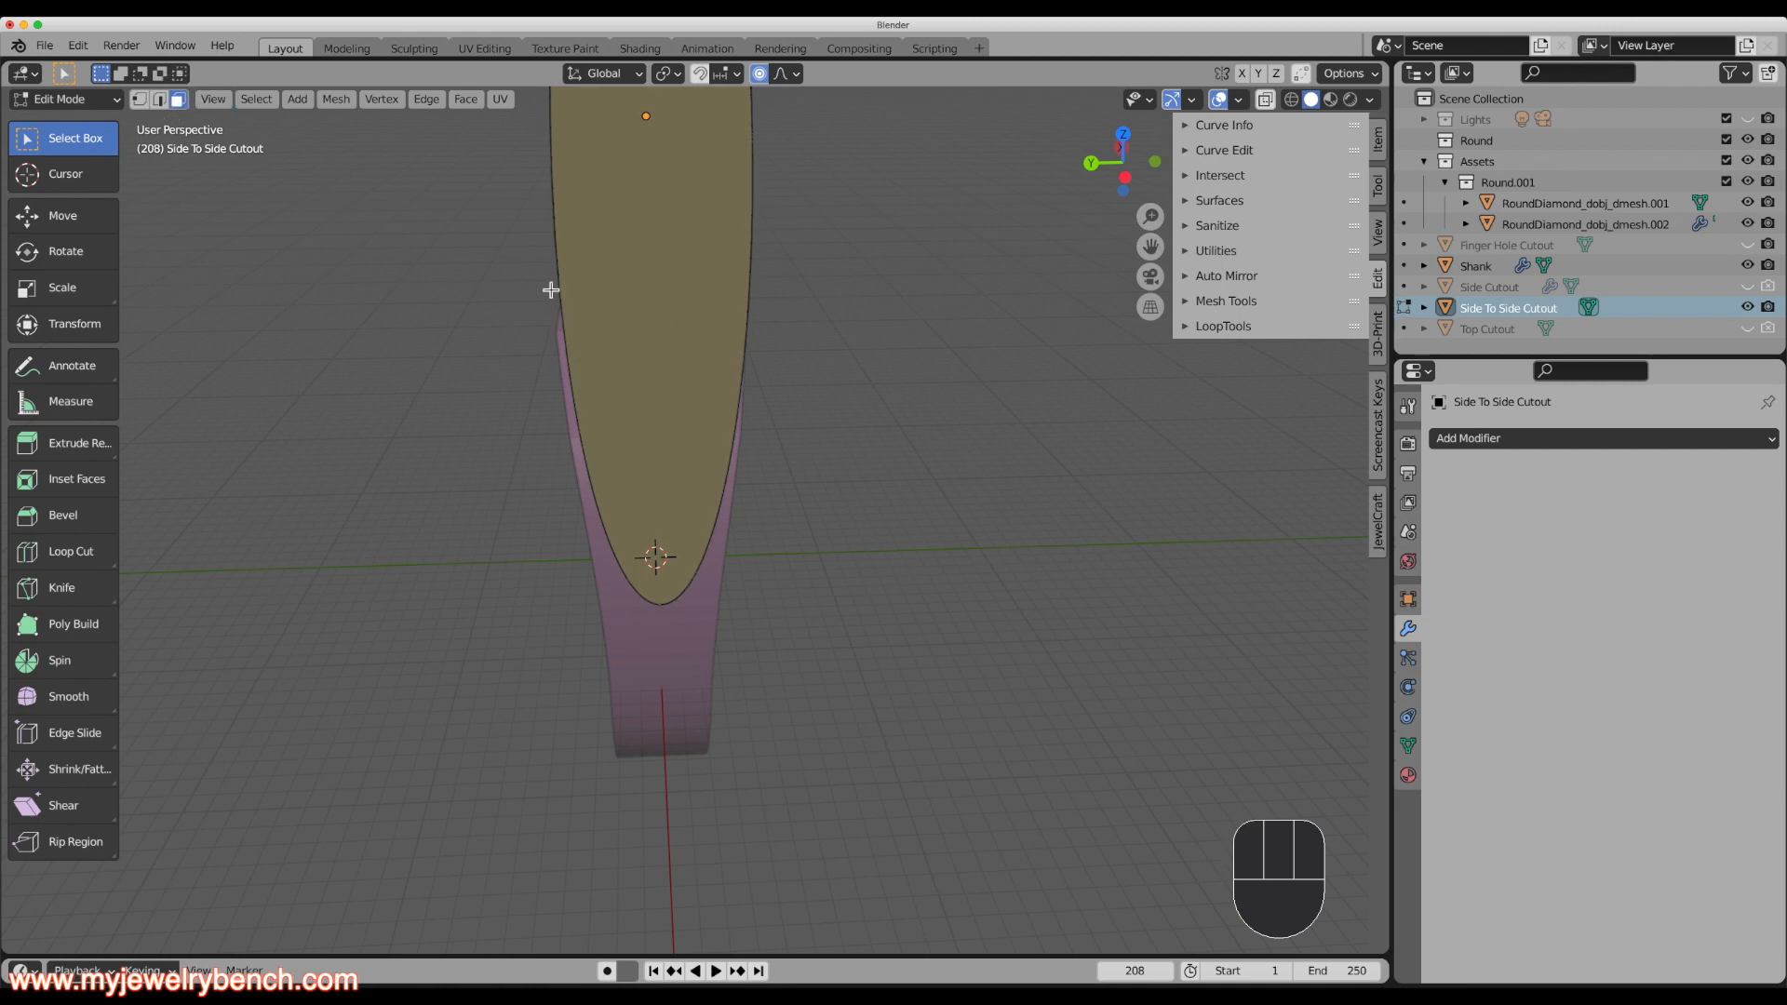
left_click(649, 160)
scroll(636, 307, "down", 5)
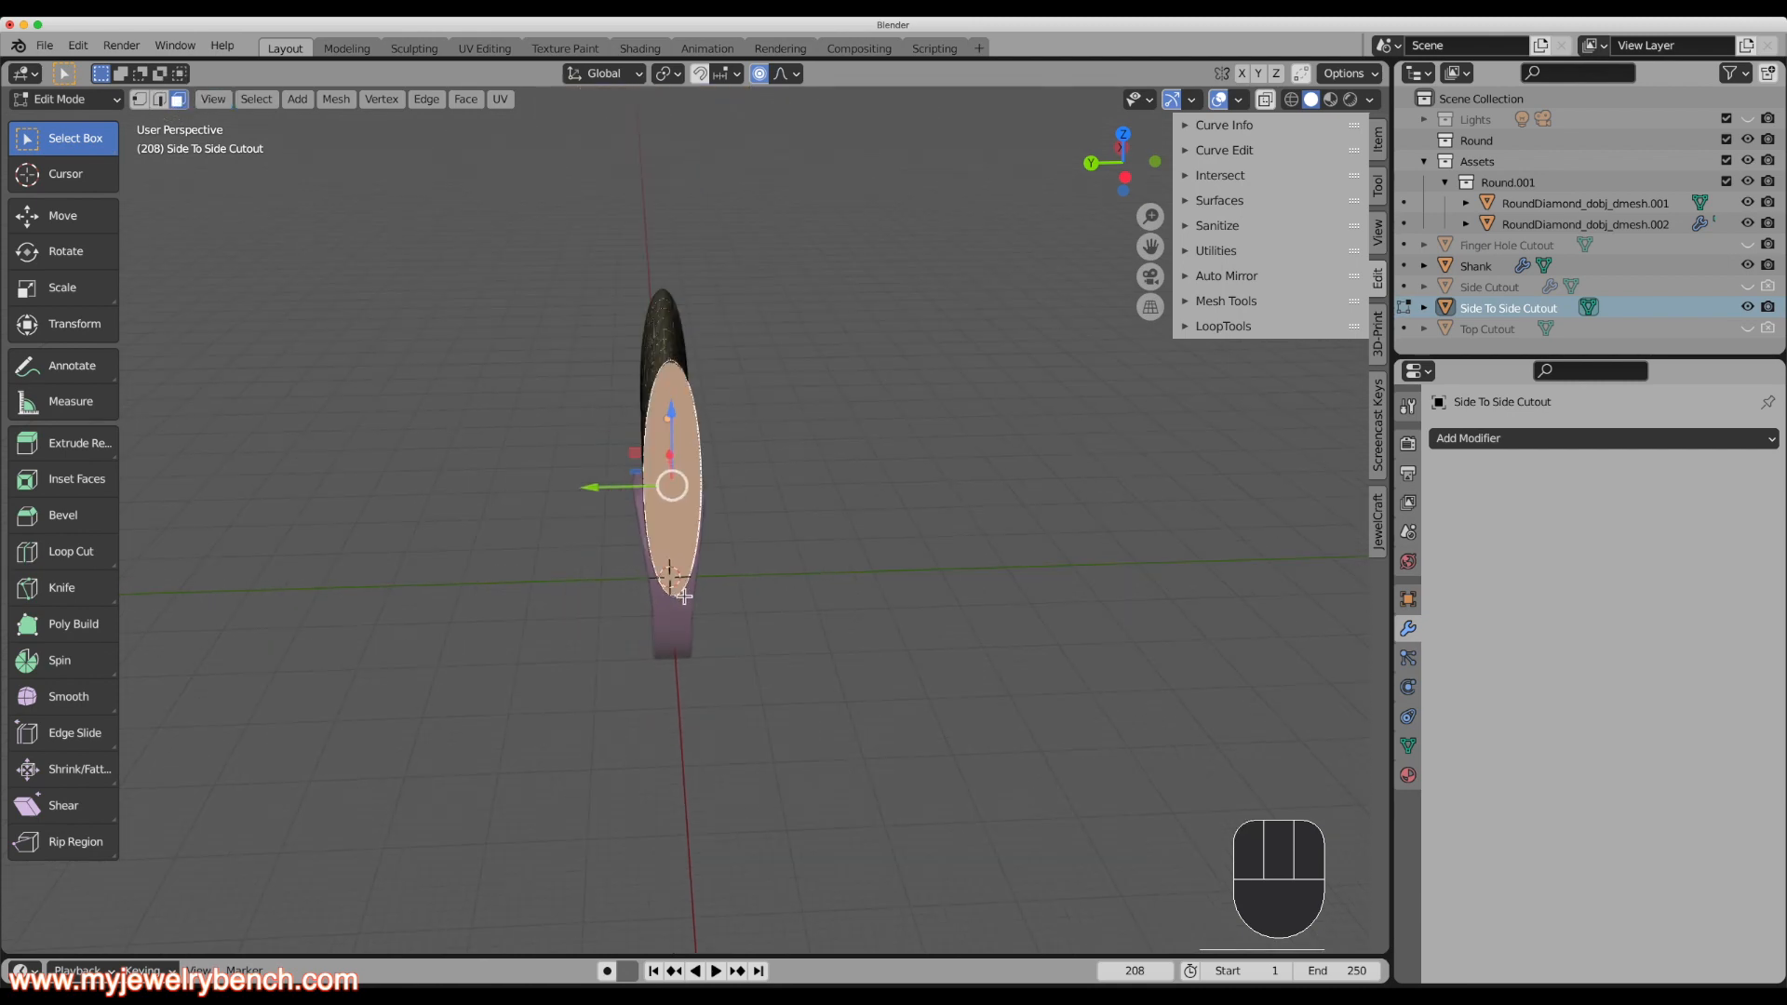
middle_click_drag(570, 450, 1004, 398)
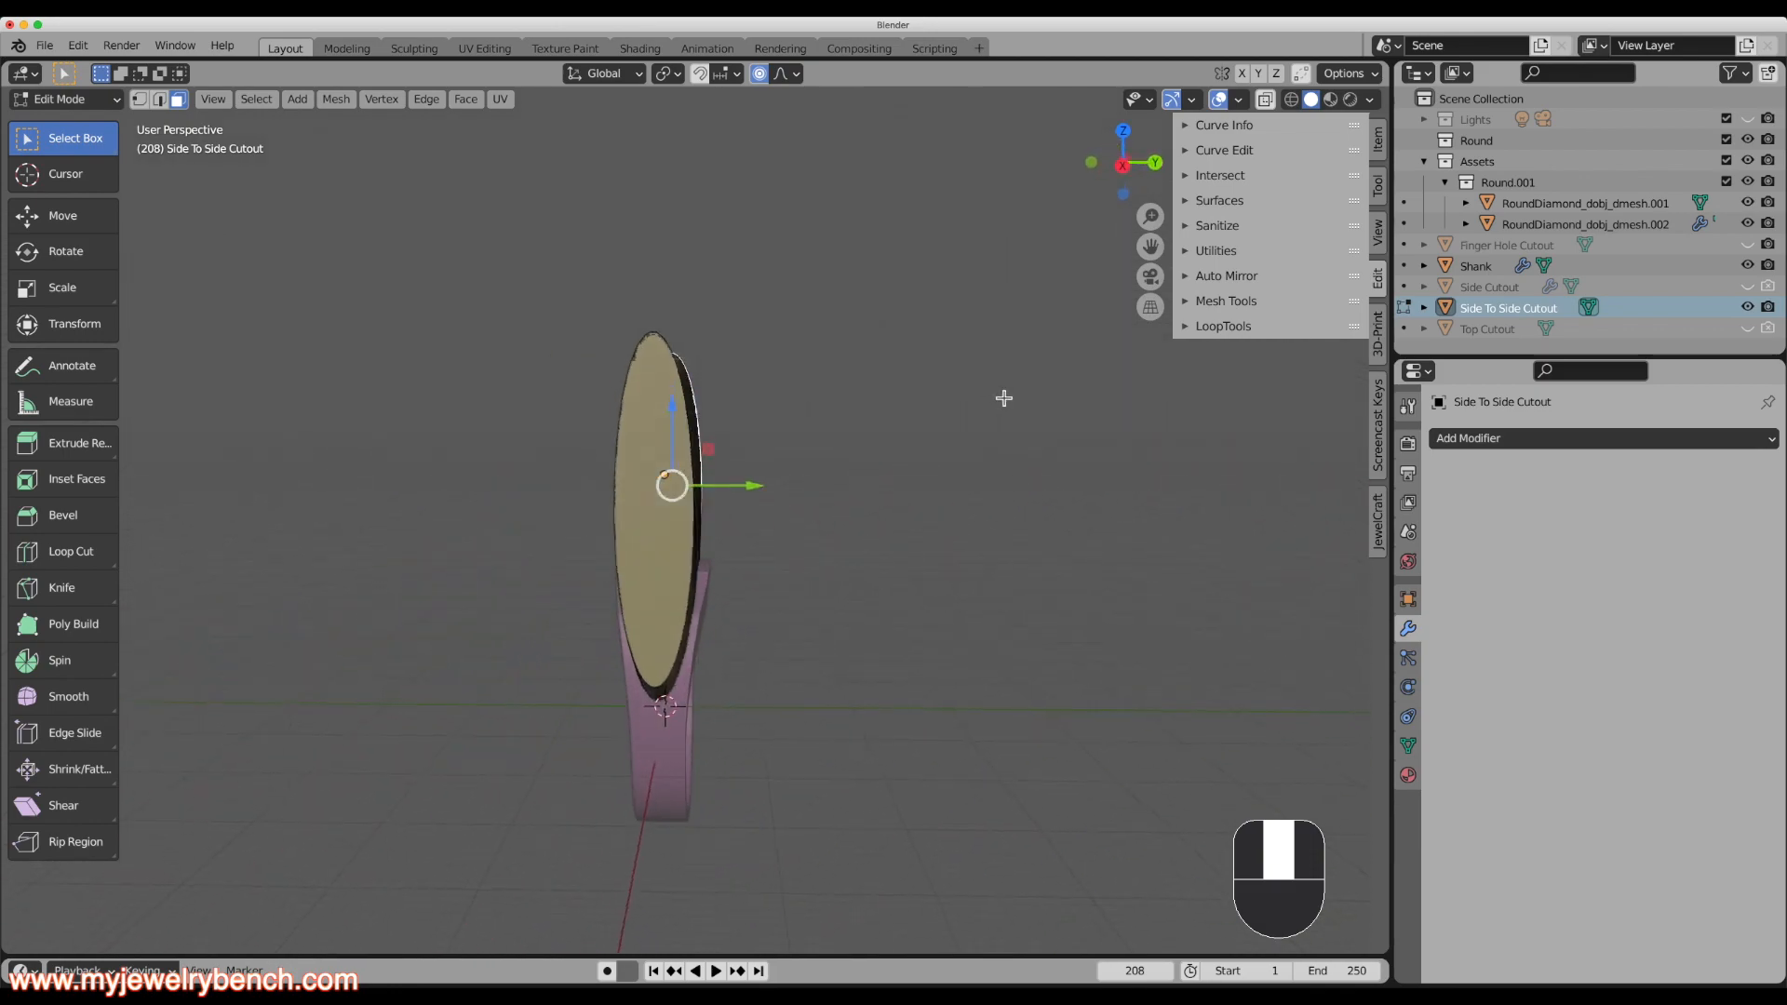
left_click(647, 499, "shift")
middle_click_drag(770, 507, 358, 520)
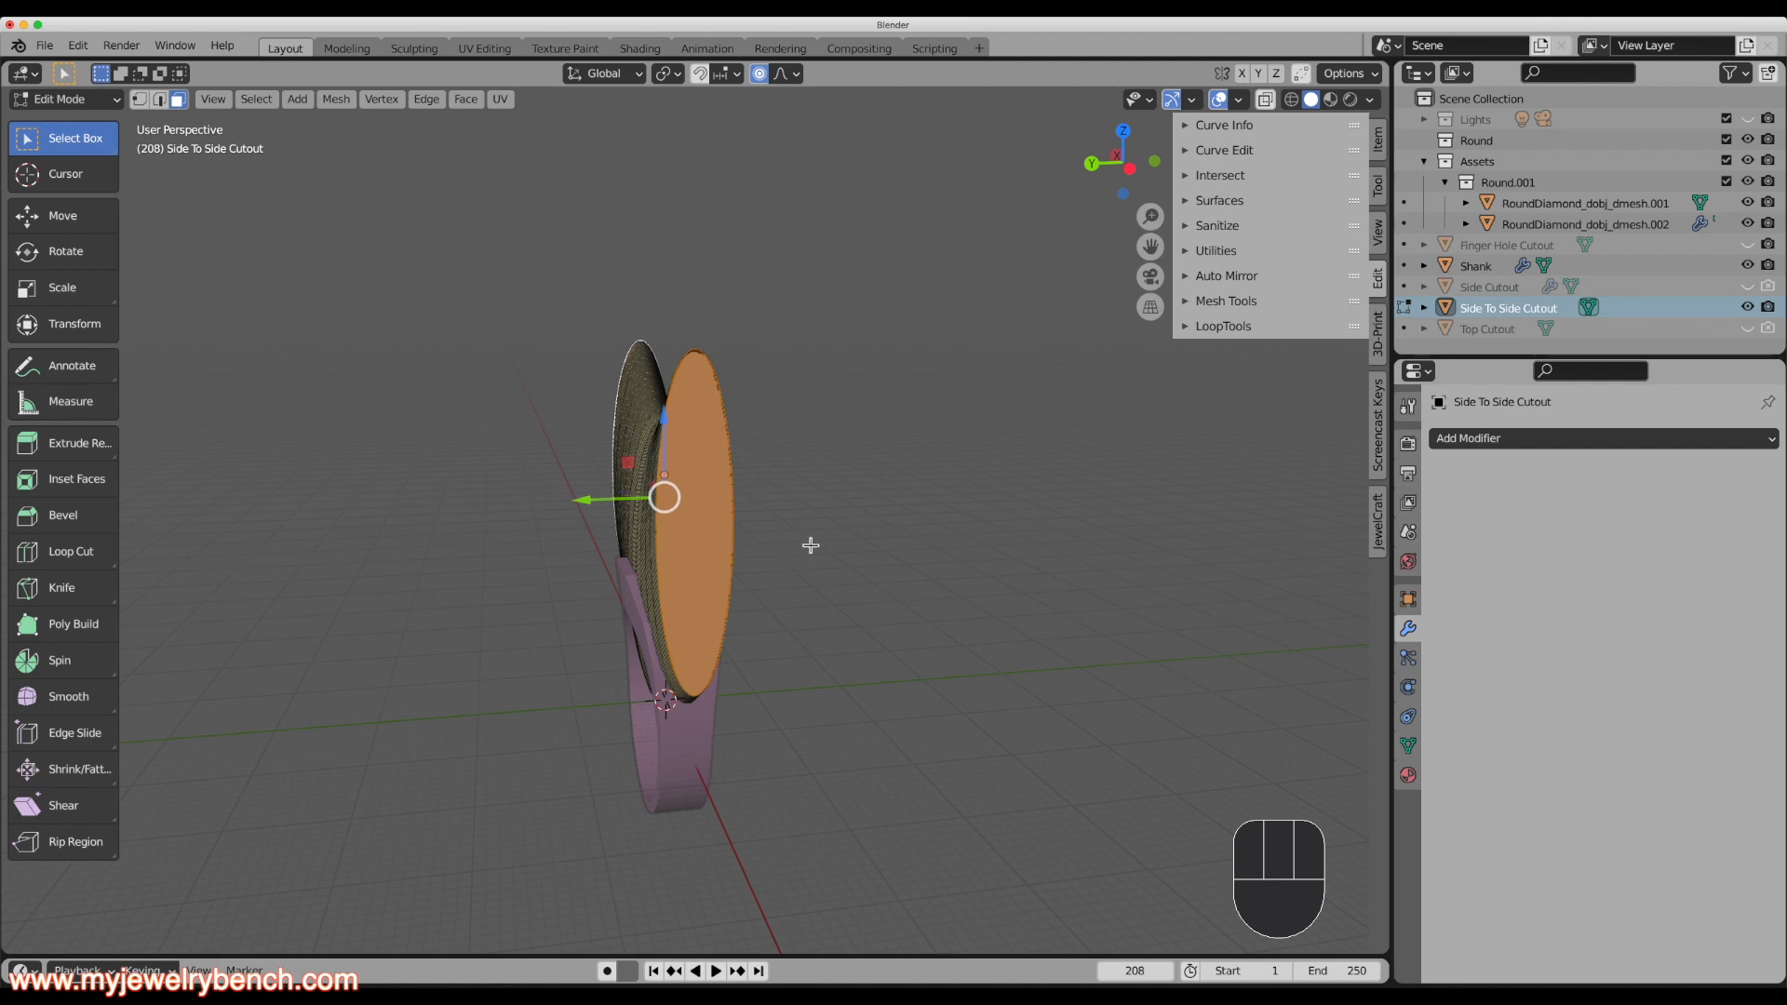
key("s")
key("y")
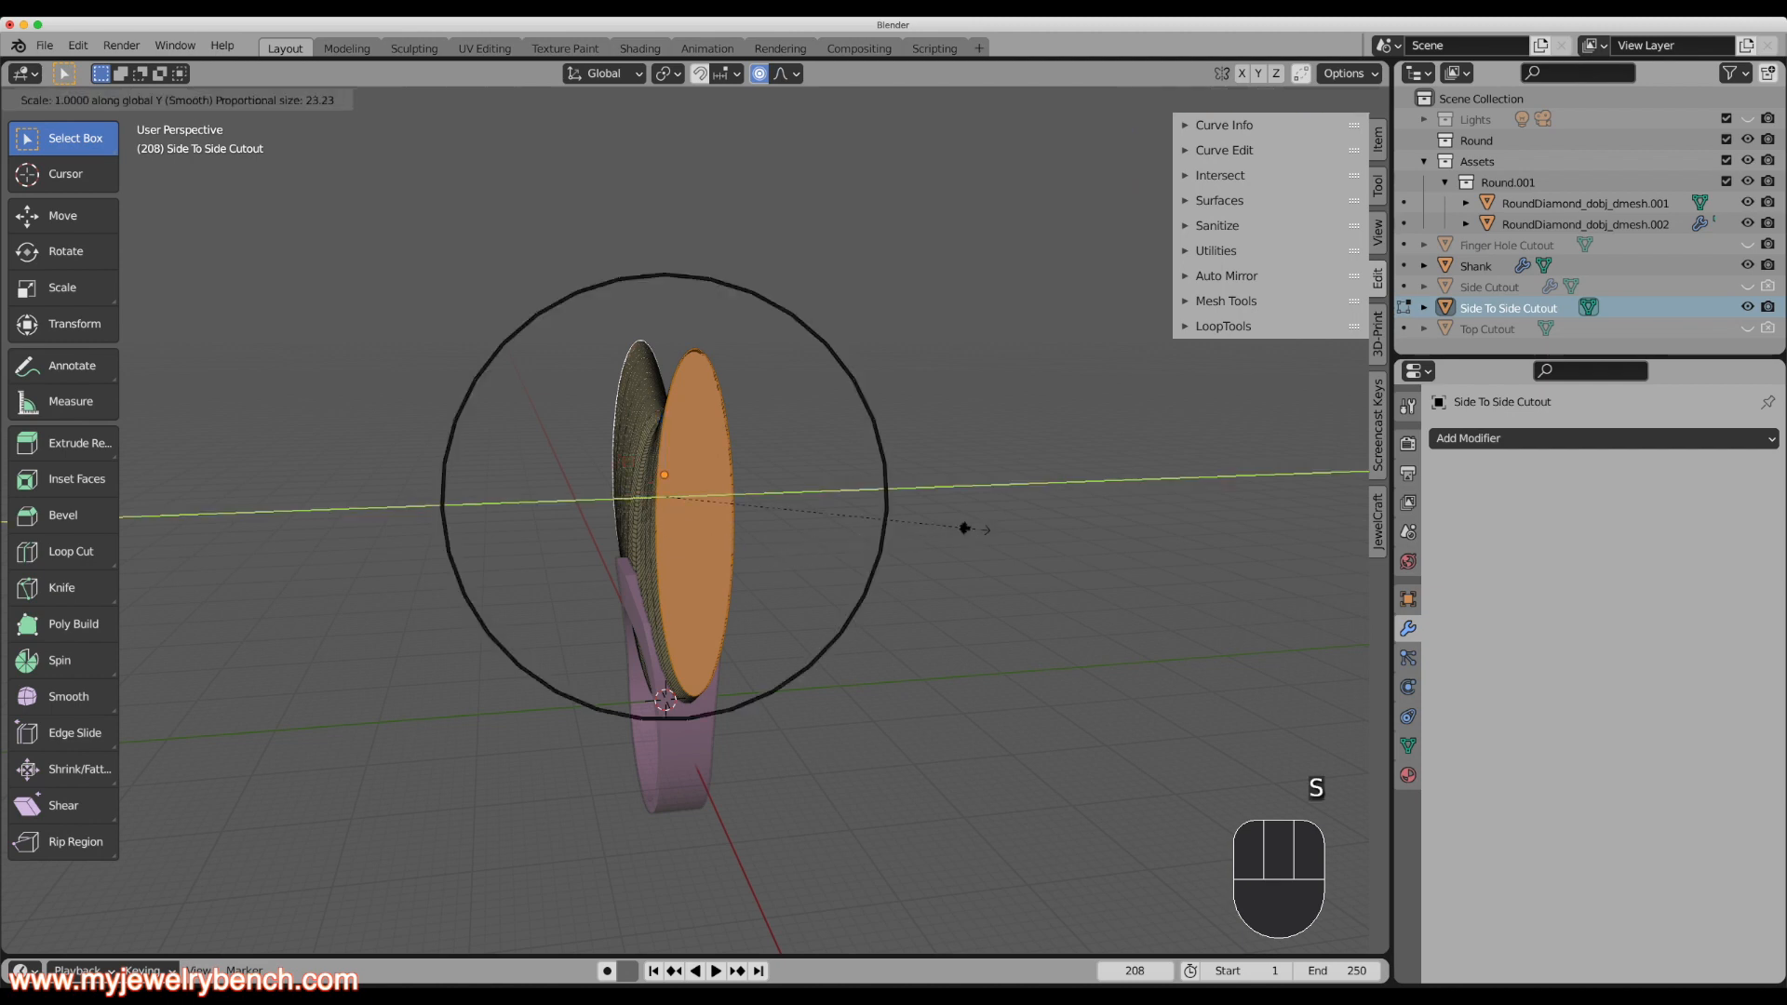
left_click(843, 539)
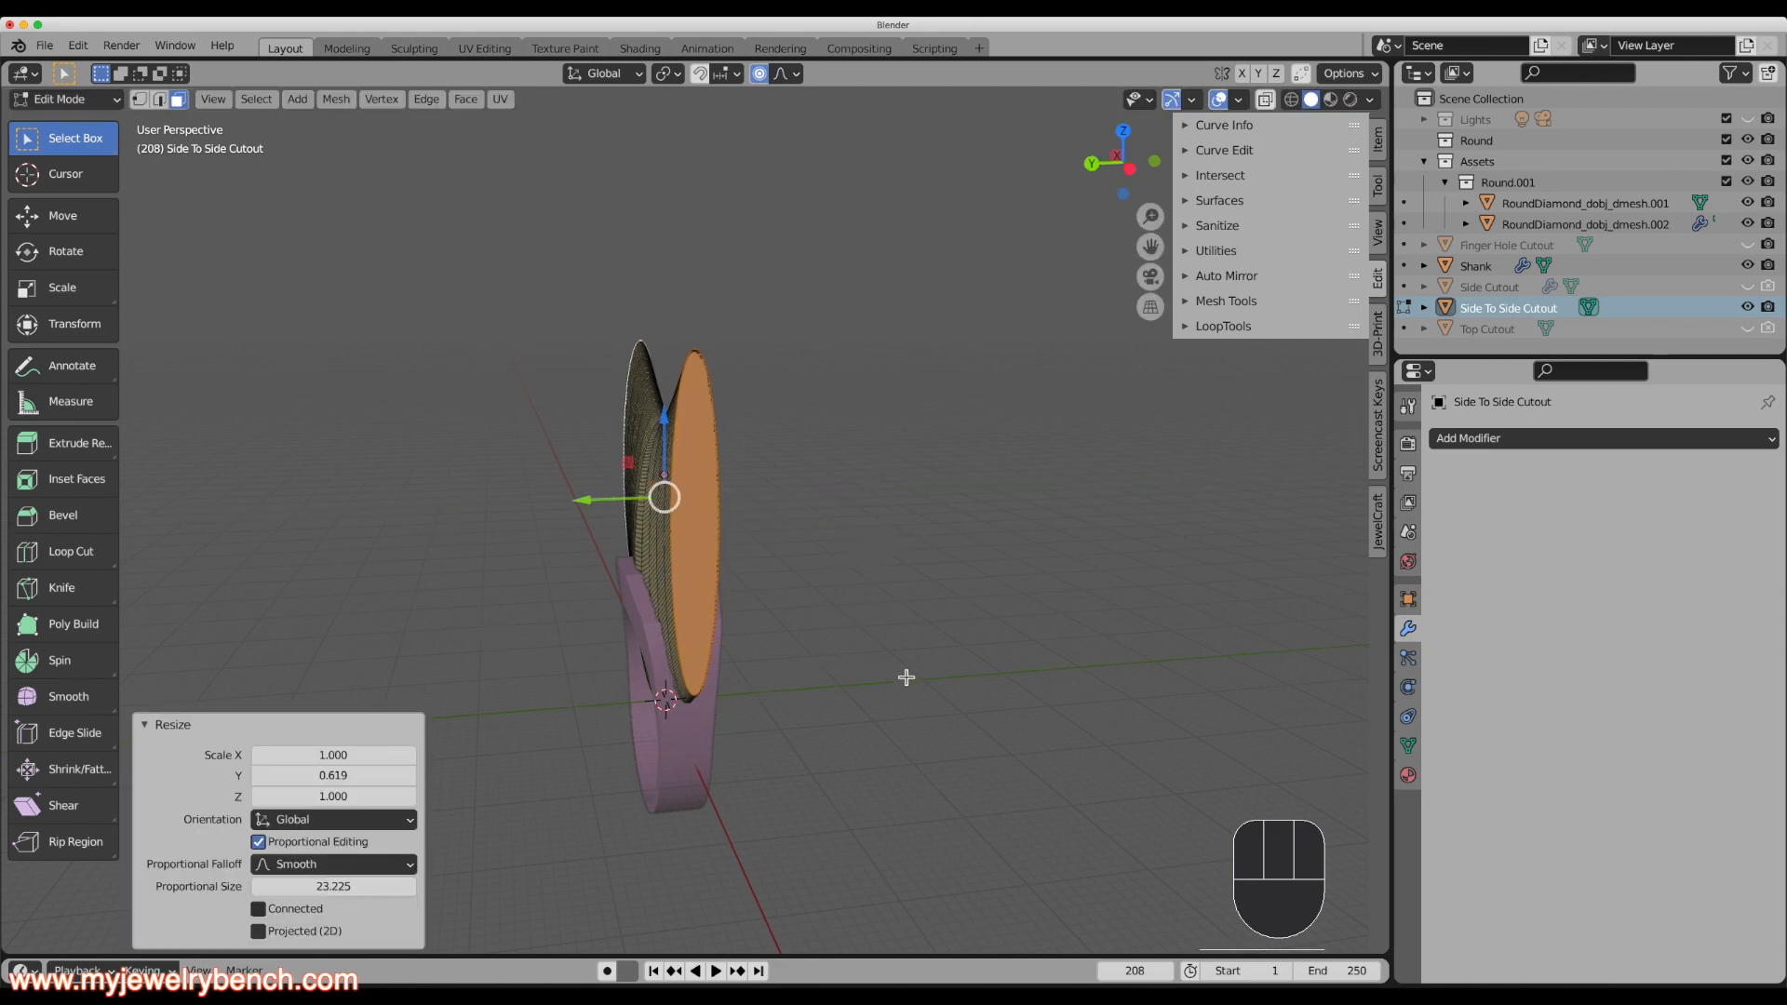
key("Tab")
Examine with X-ray how the narrowed cutout overlaps the shank and stones from the sides and from above.
scroll(724, 702, "up", 6)
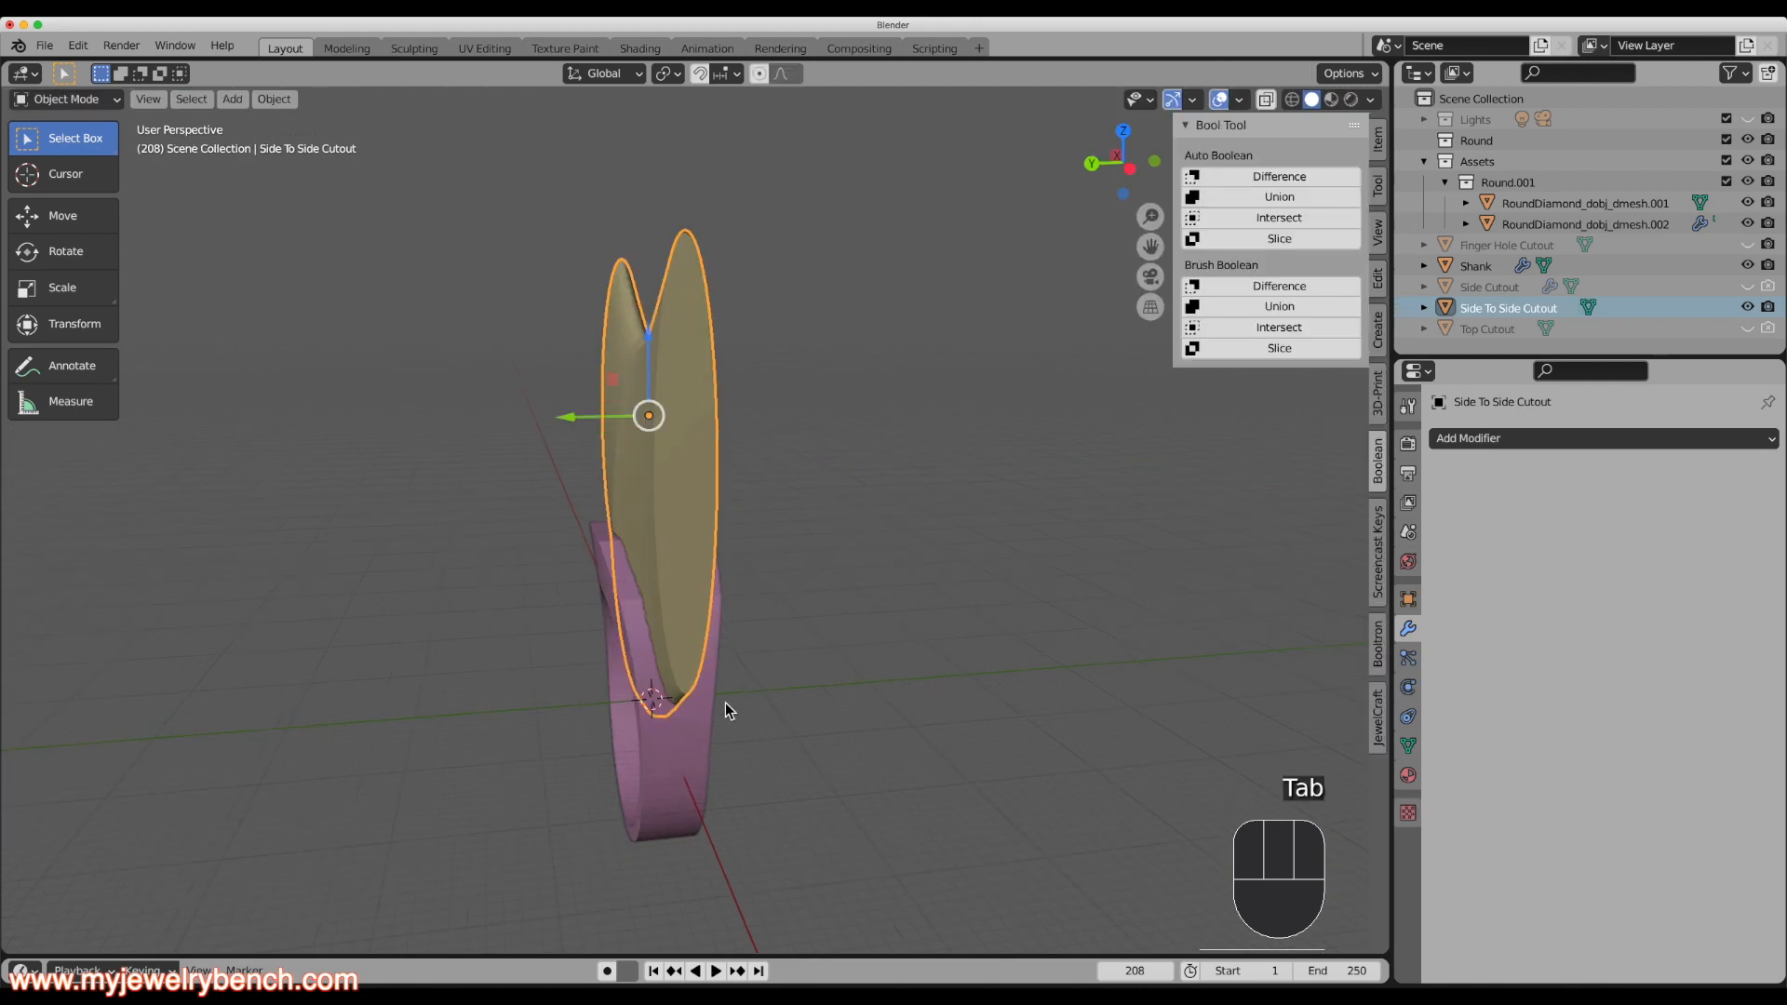
middle_click_drag(772, 708, 638, 710)
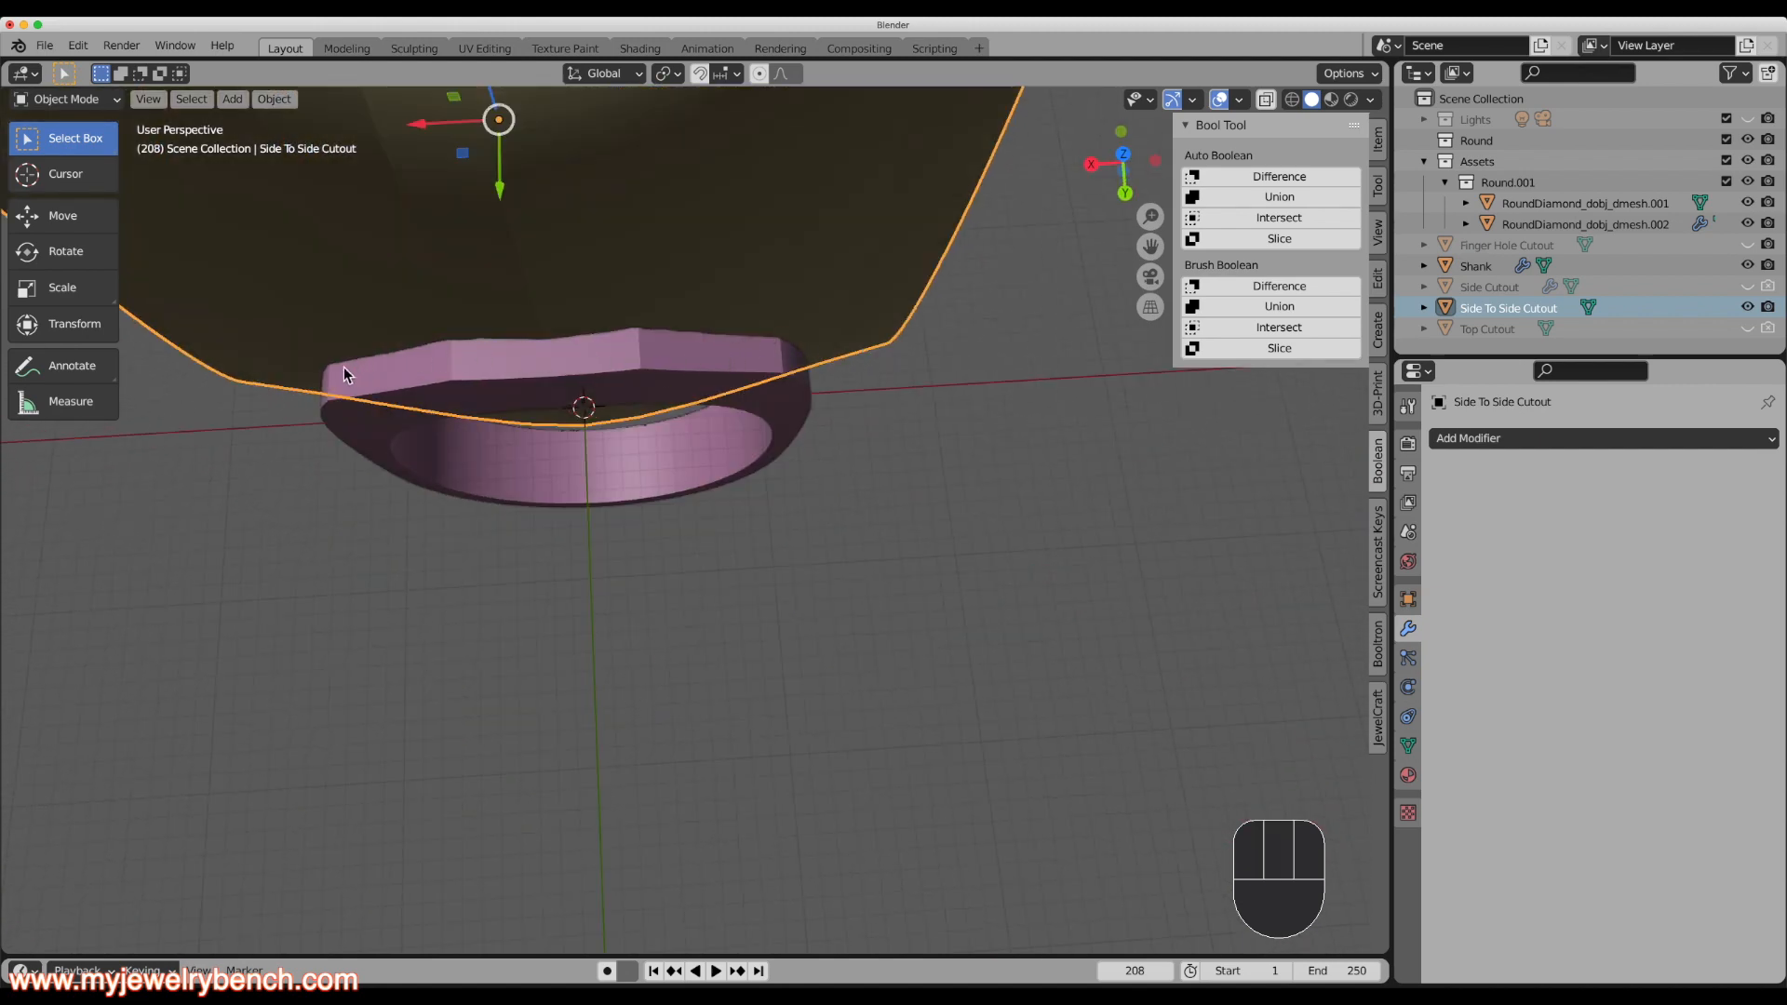
middle_click_drag(708, 376, 765, 361)
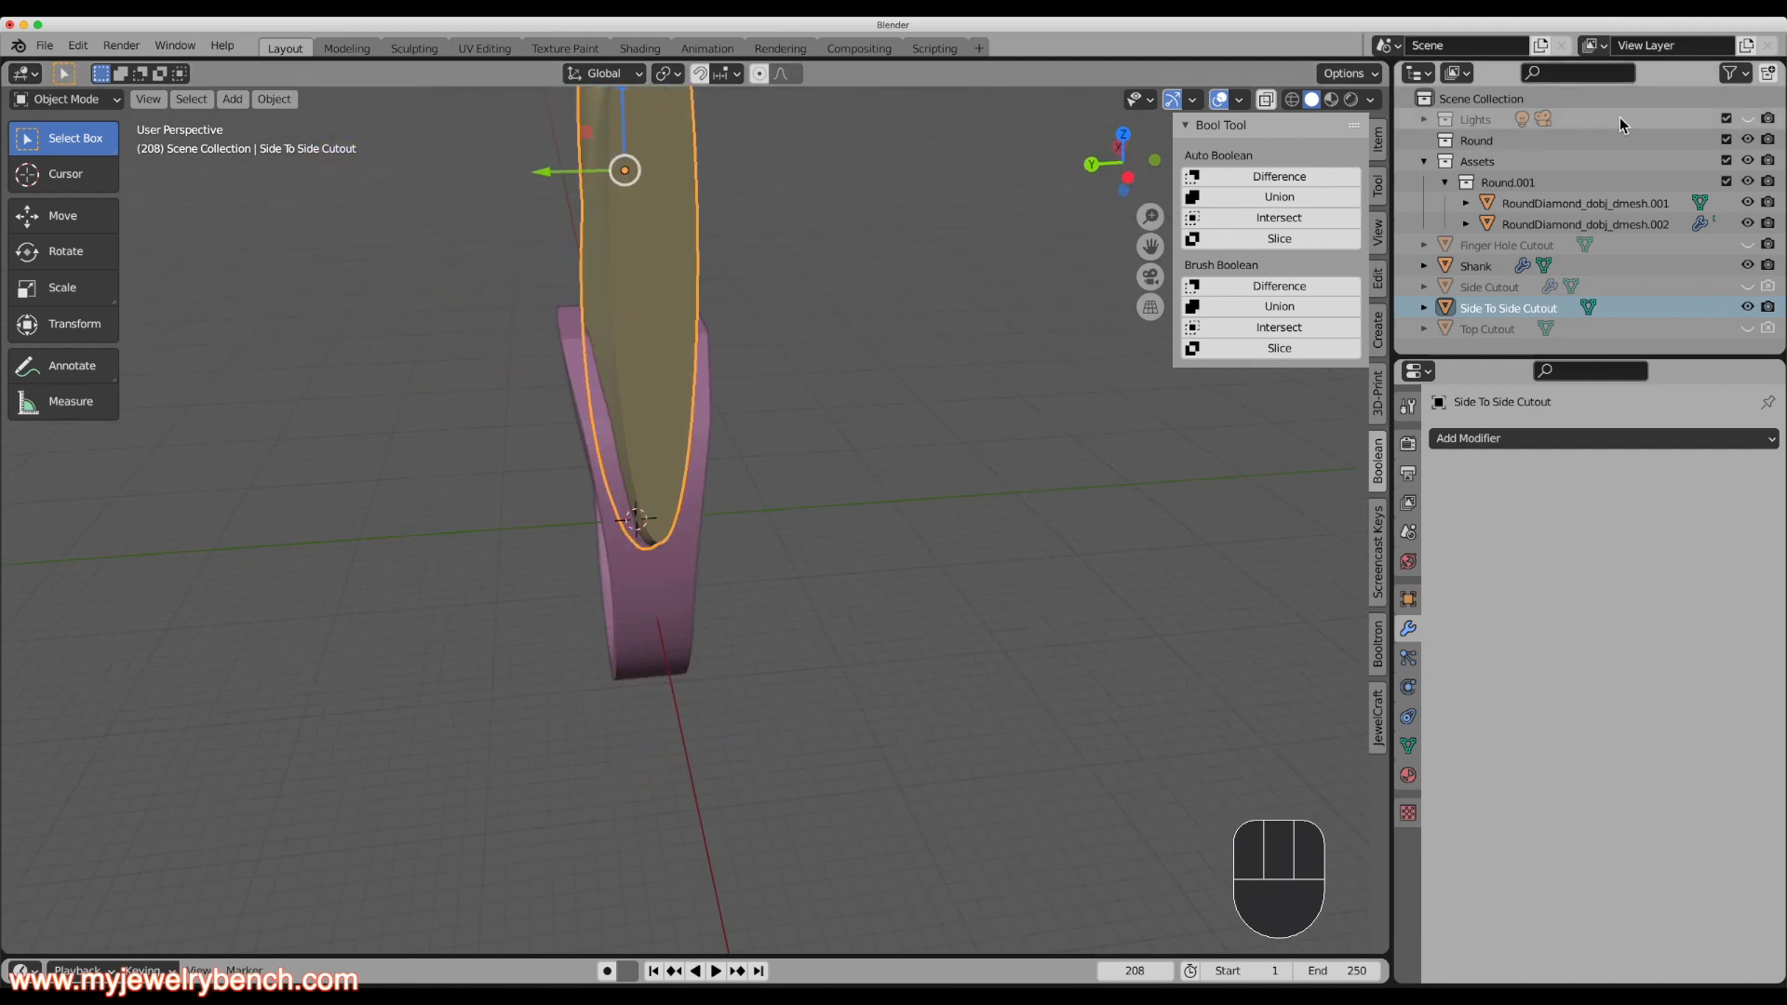
left_click(1264, 102)
middle_click_drag(708, 438, 812, 672)
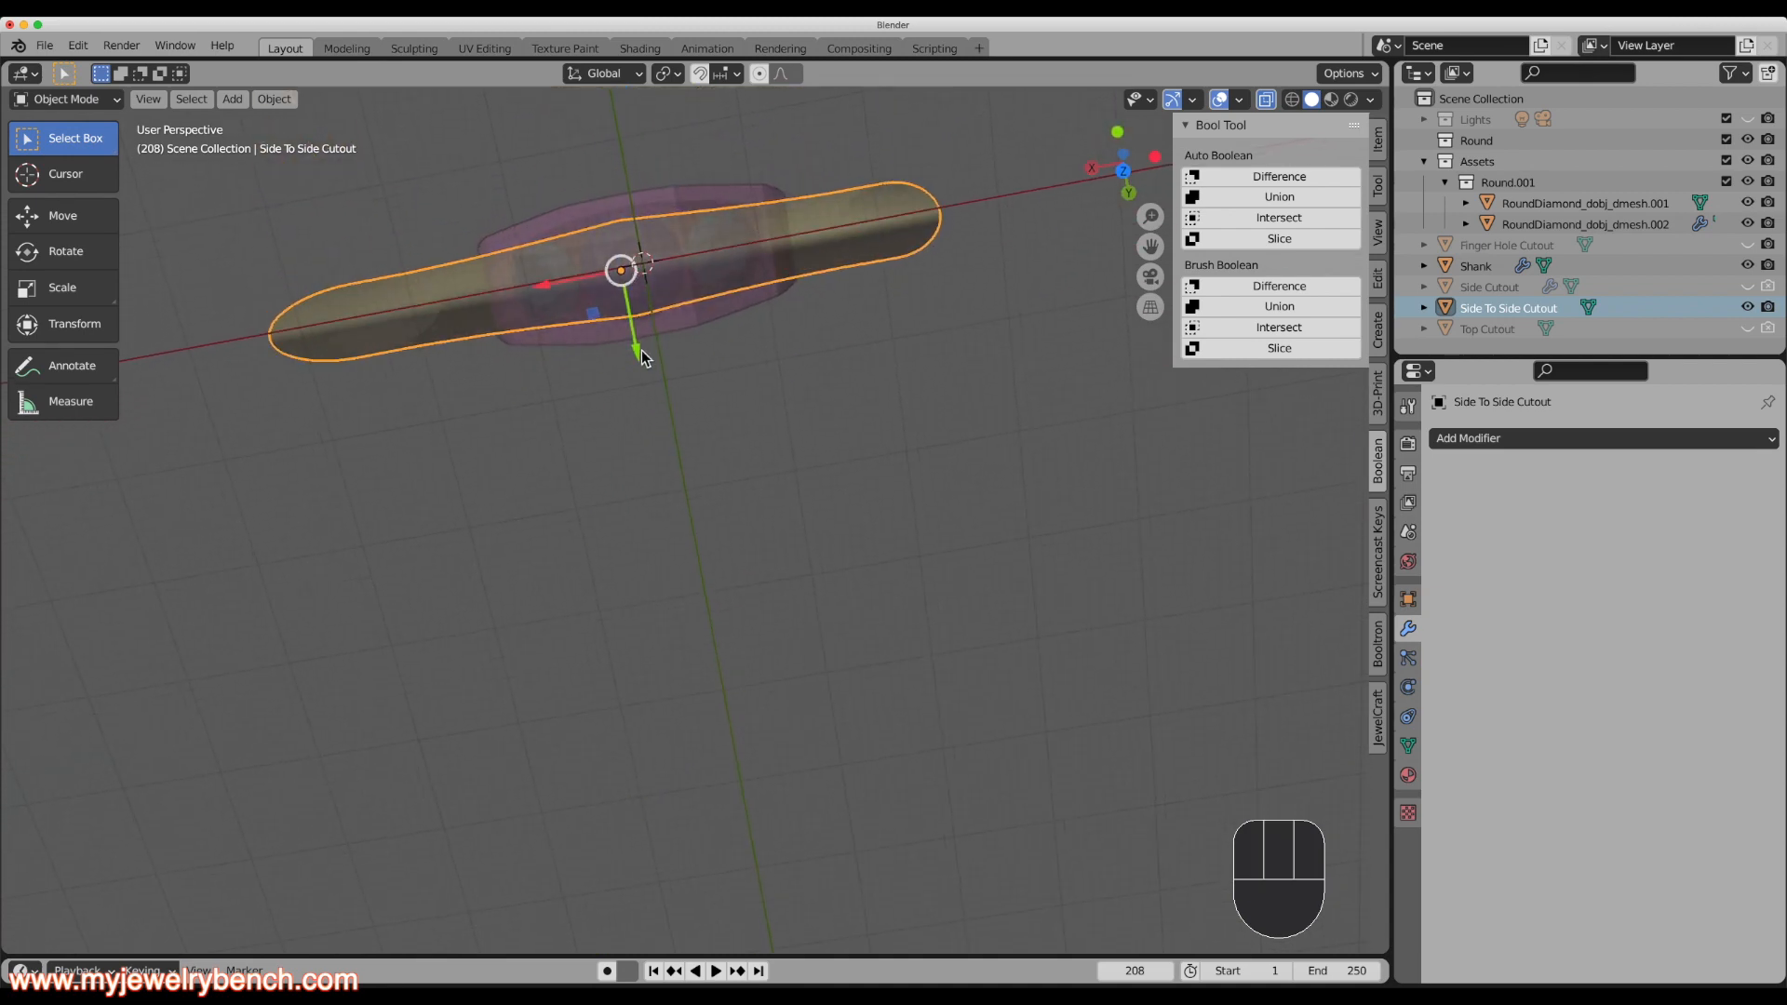
key("grave")
left_click(656, 243)
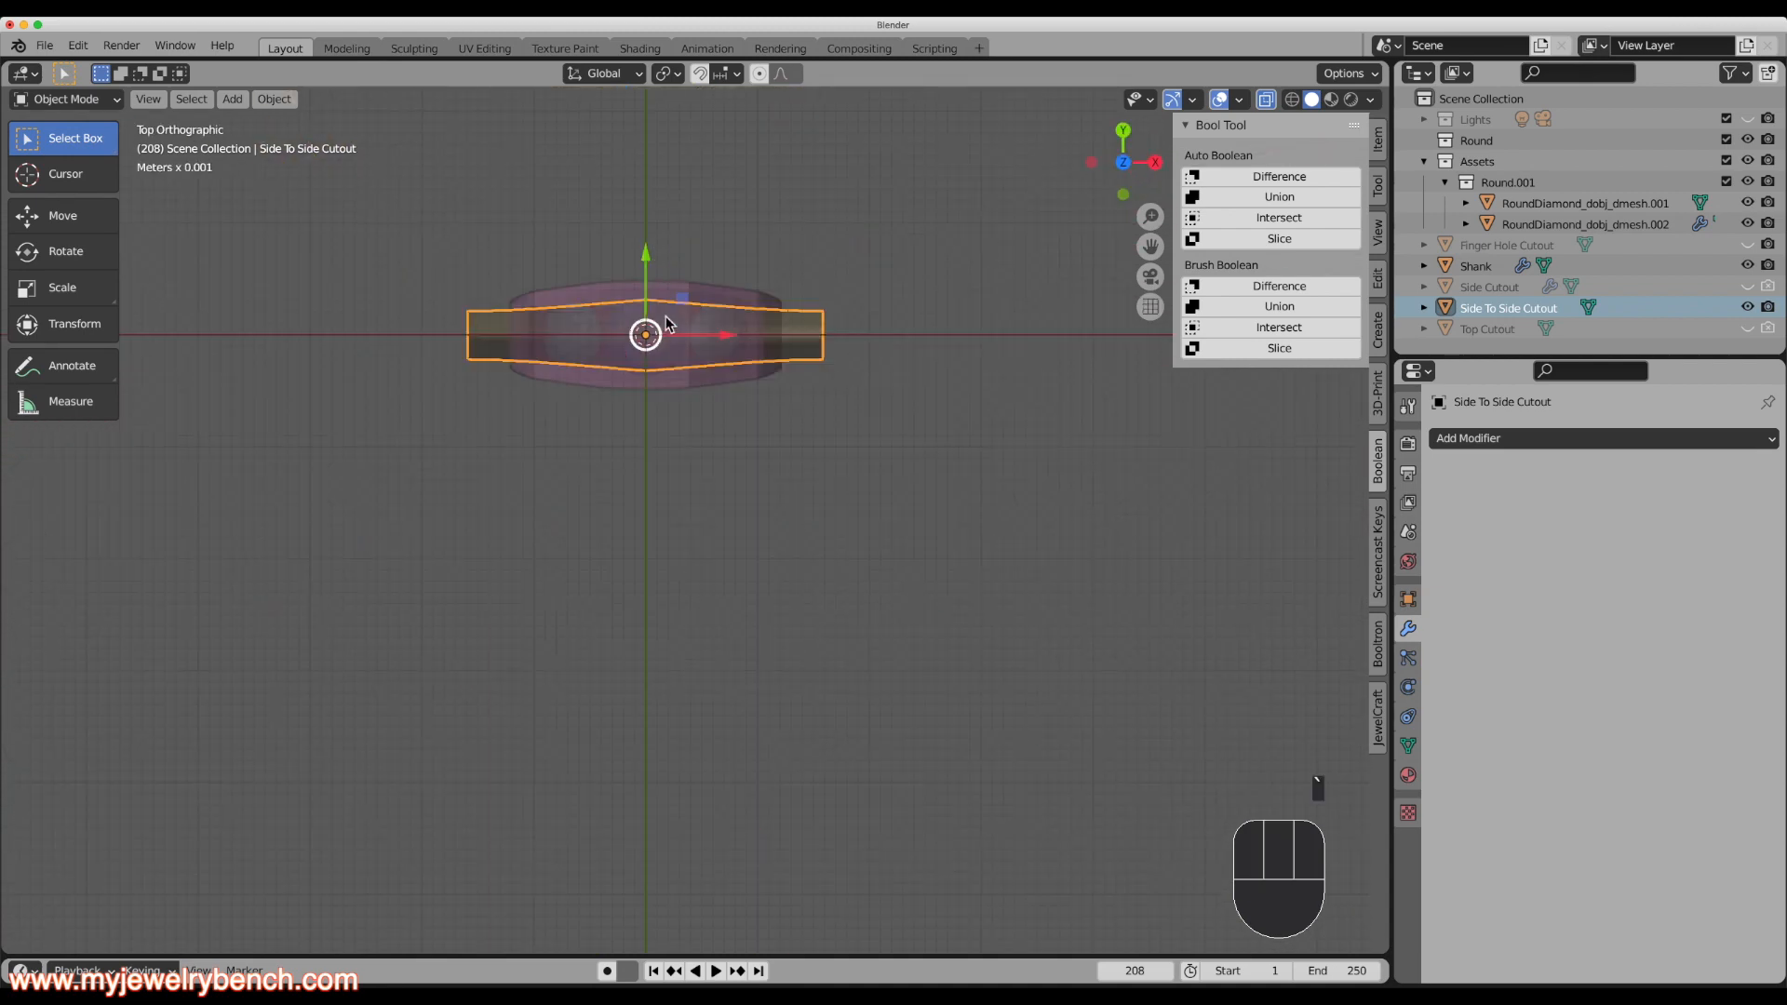
scroll(662, 333, "up", 6)
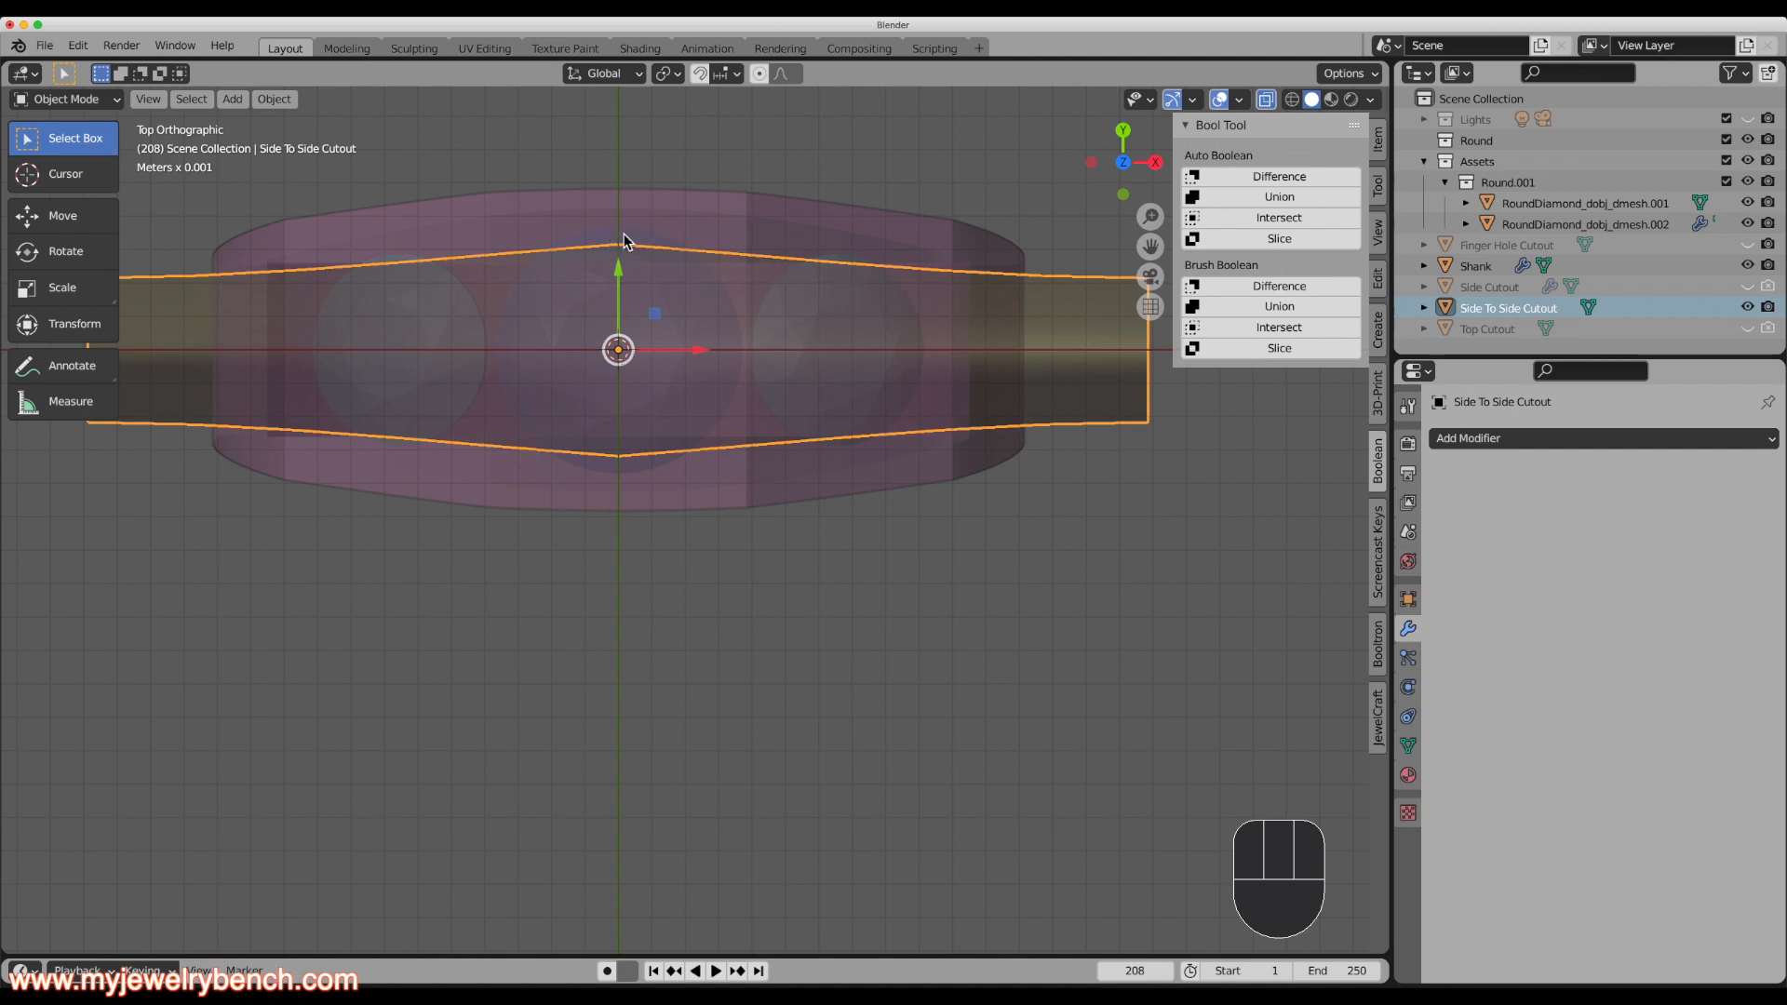
middle_click_drag(627, 278, 630, 553)
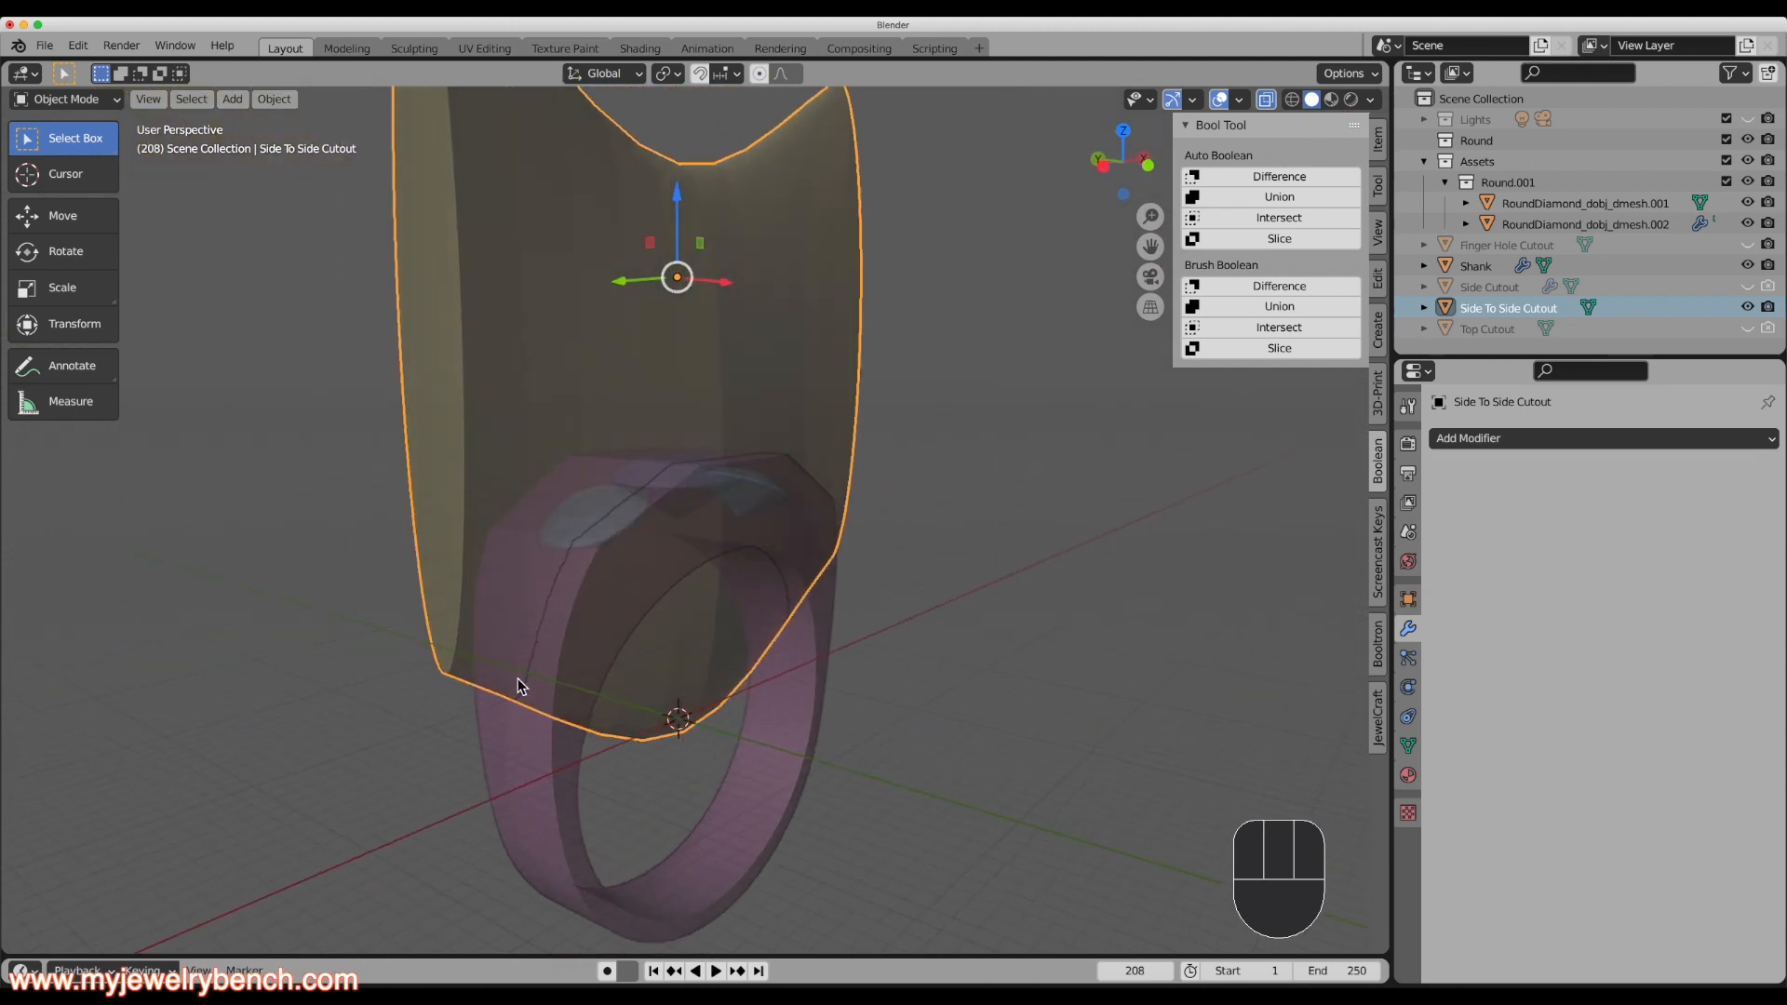
scroll(411, 607, "down", 3)
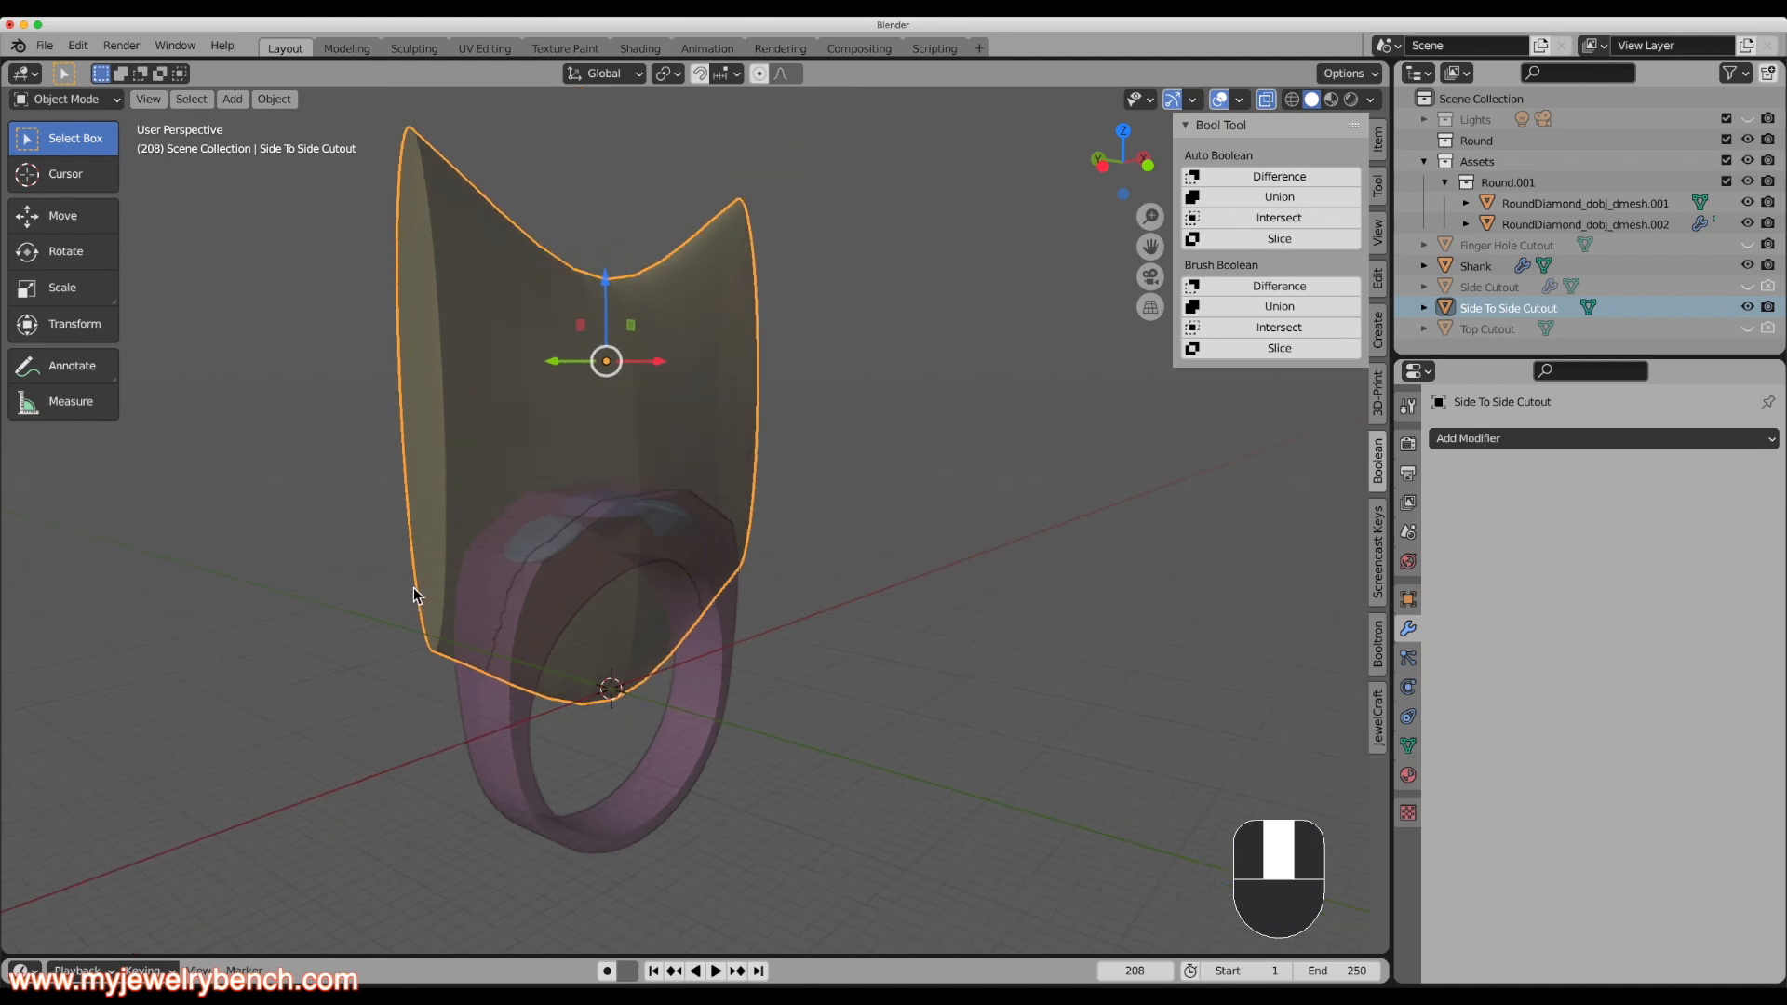
middle_click_drag(414, 588, 640, 501)
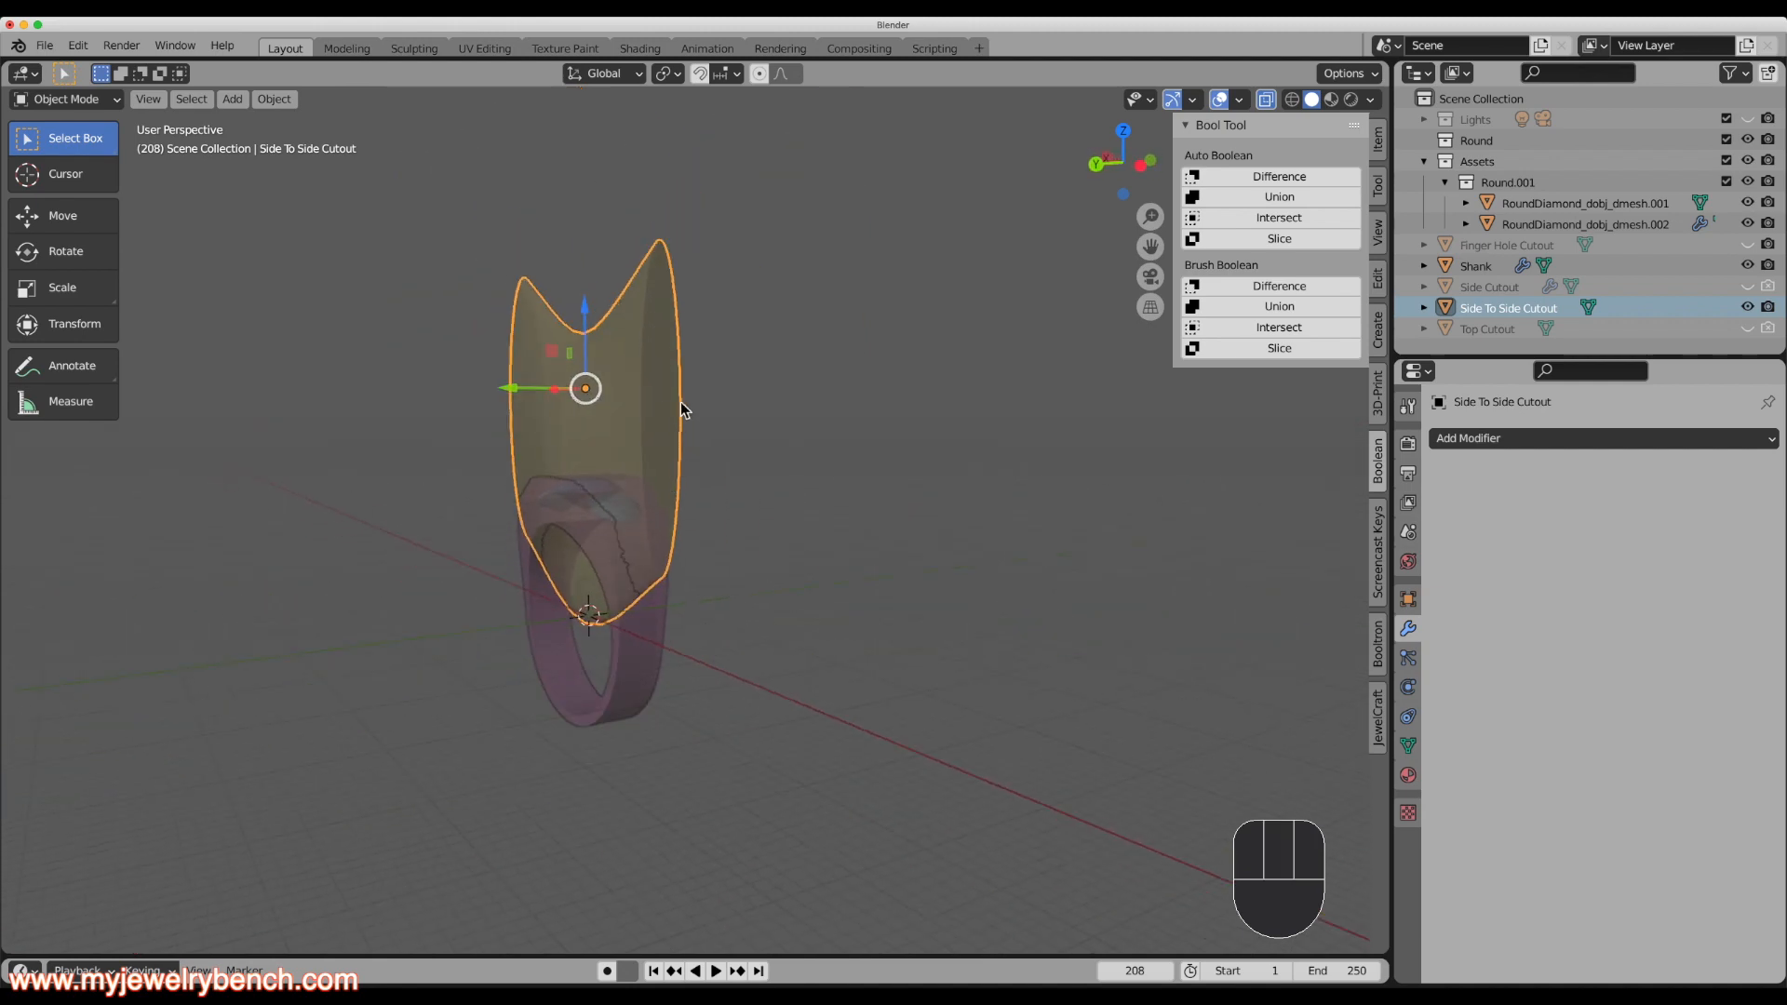
Subtract the Side To Side Cutout from the Shank with a Brush Boolean Difference and hide the cutout object.
left_click(635, 685, "shift")
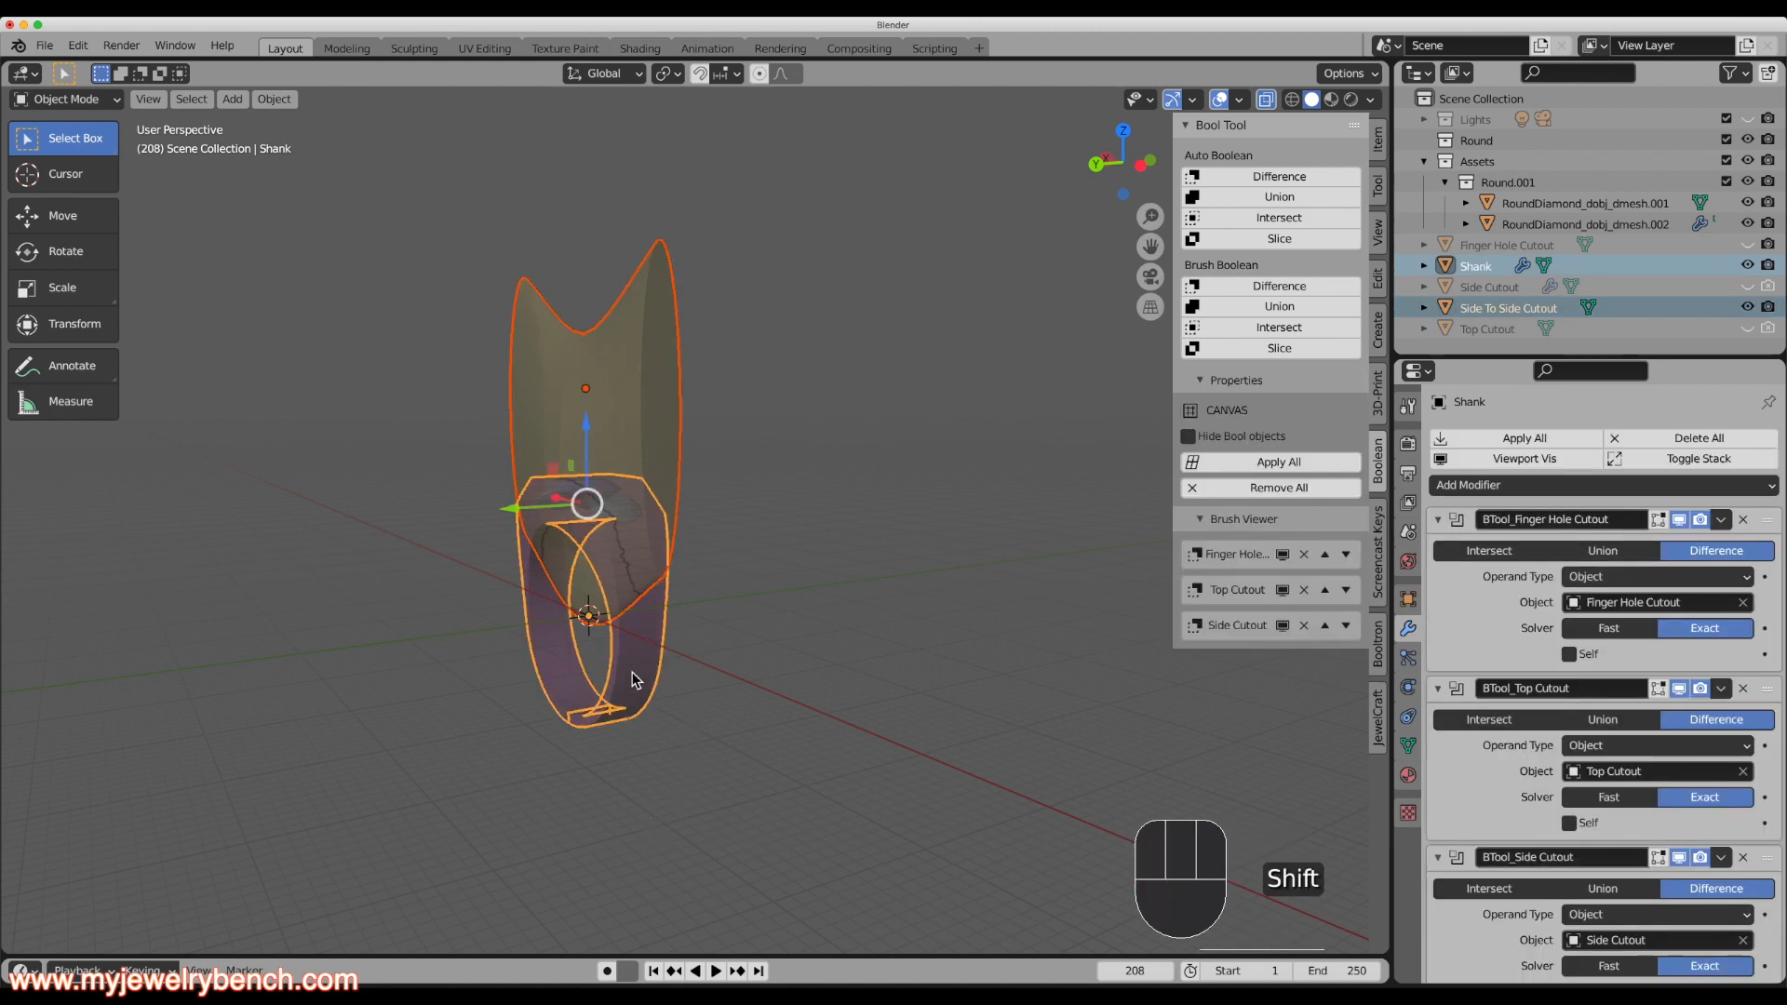
left_click(1232, 286)
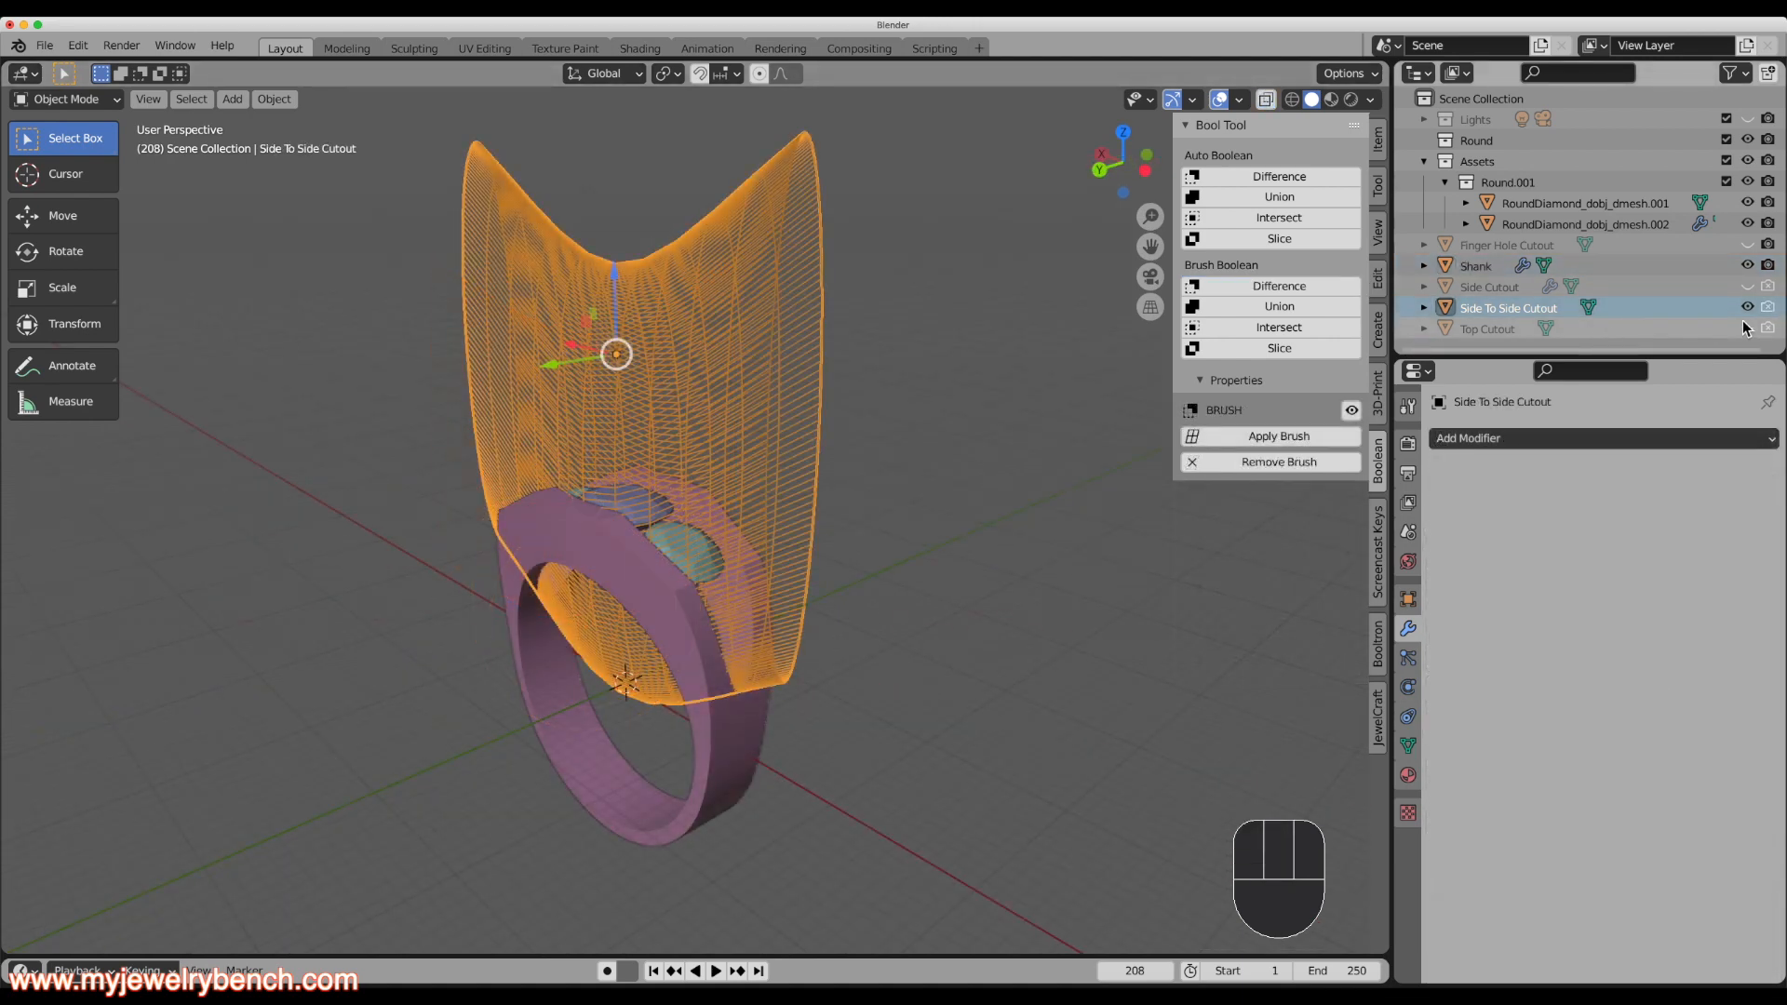
left_click(1747, 307)
Inspect the side-to-side opening in the shank and the fit of the three stones from all around.
middle_click_drag(1043, 471, 683, 521)
left_click(641, 418)
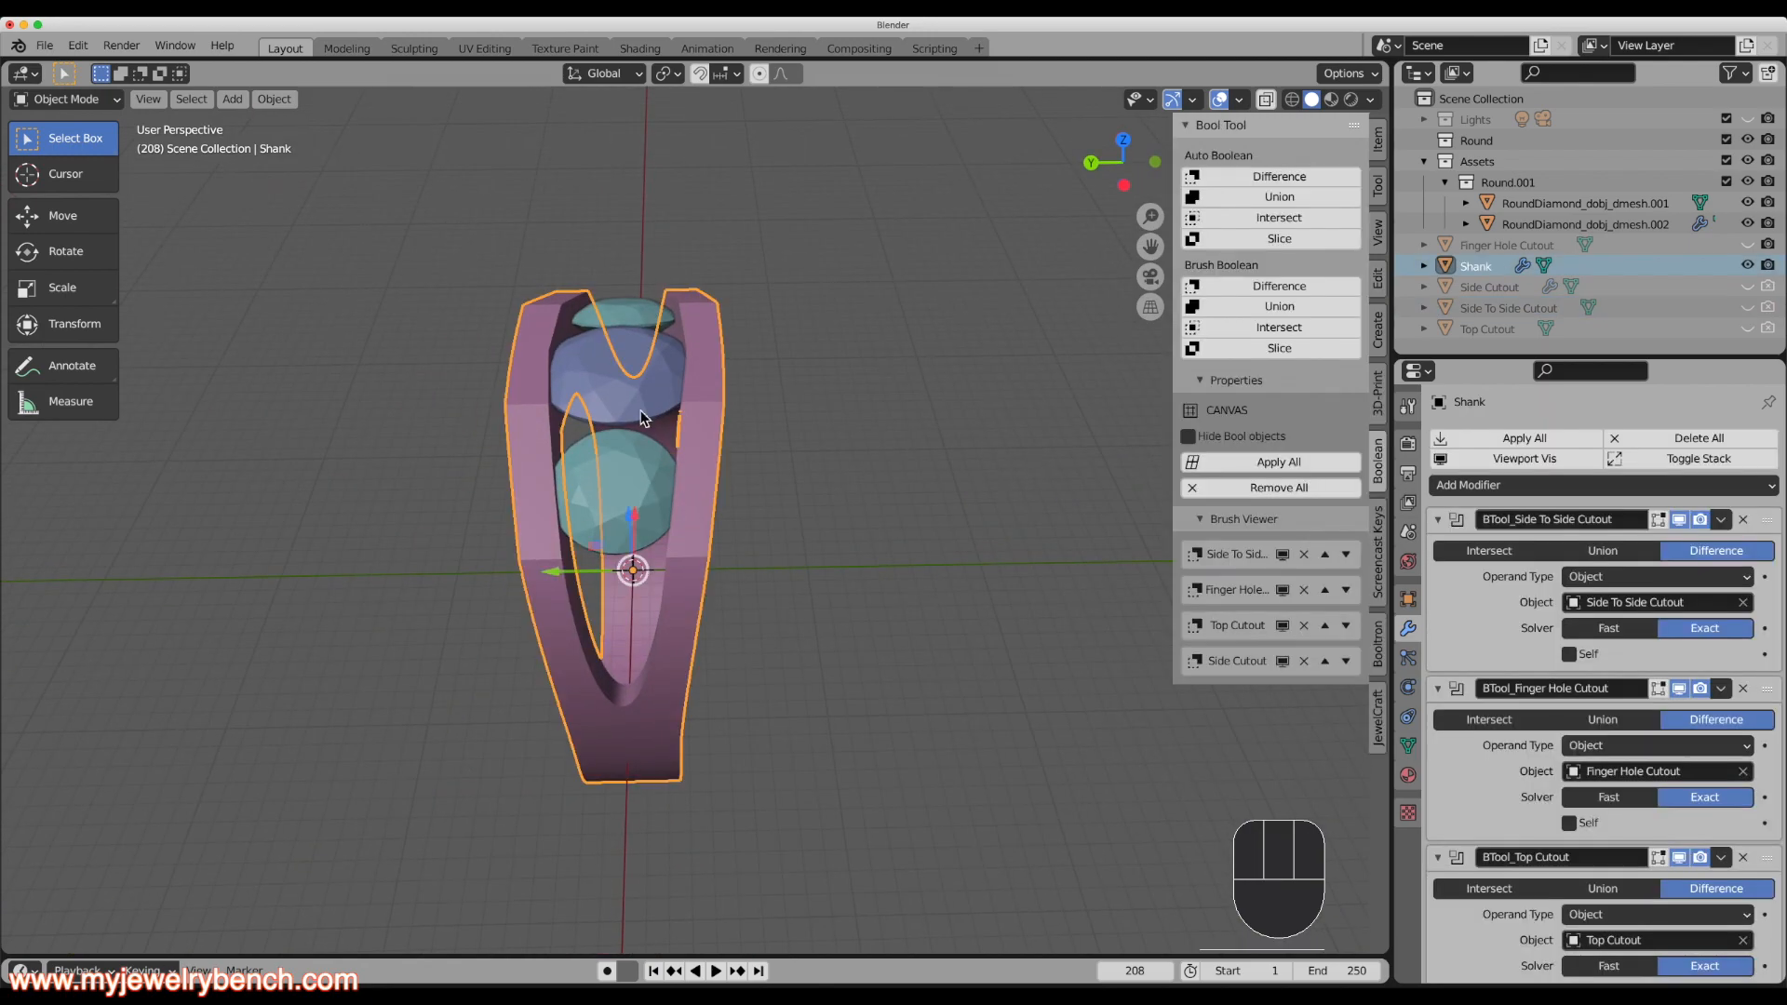
left_click(607, 382)
middle_click_drag(607, 382, 555, 480)
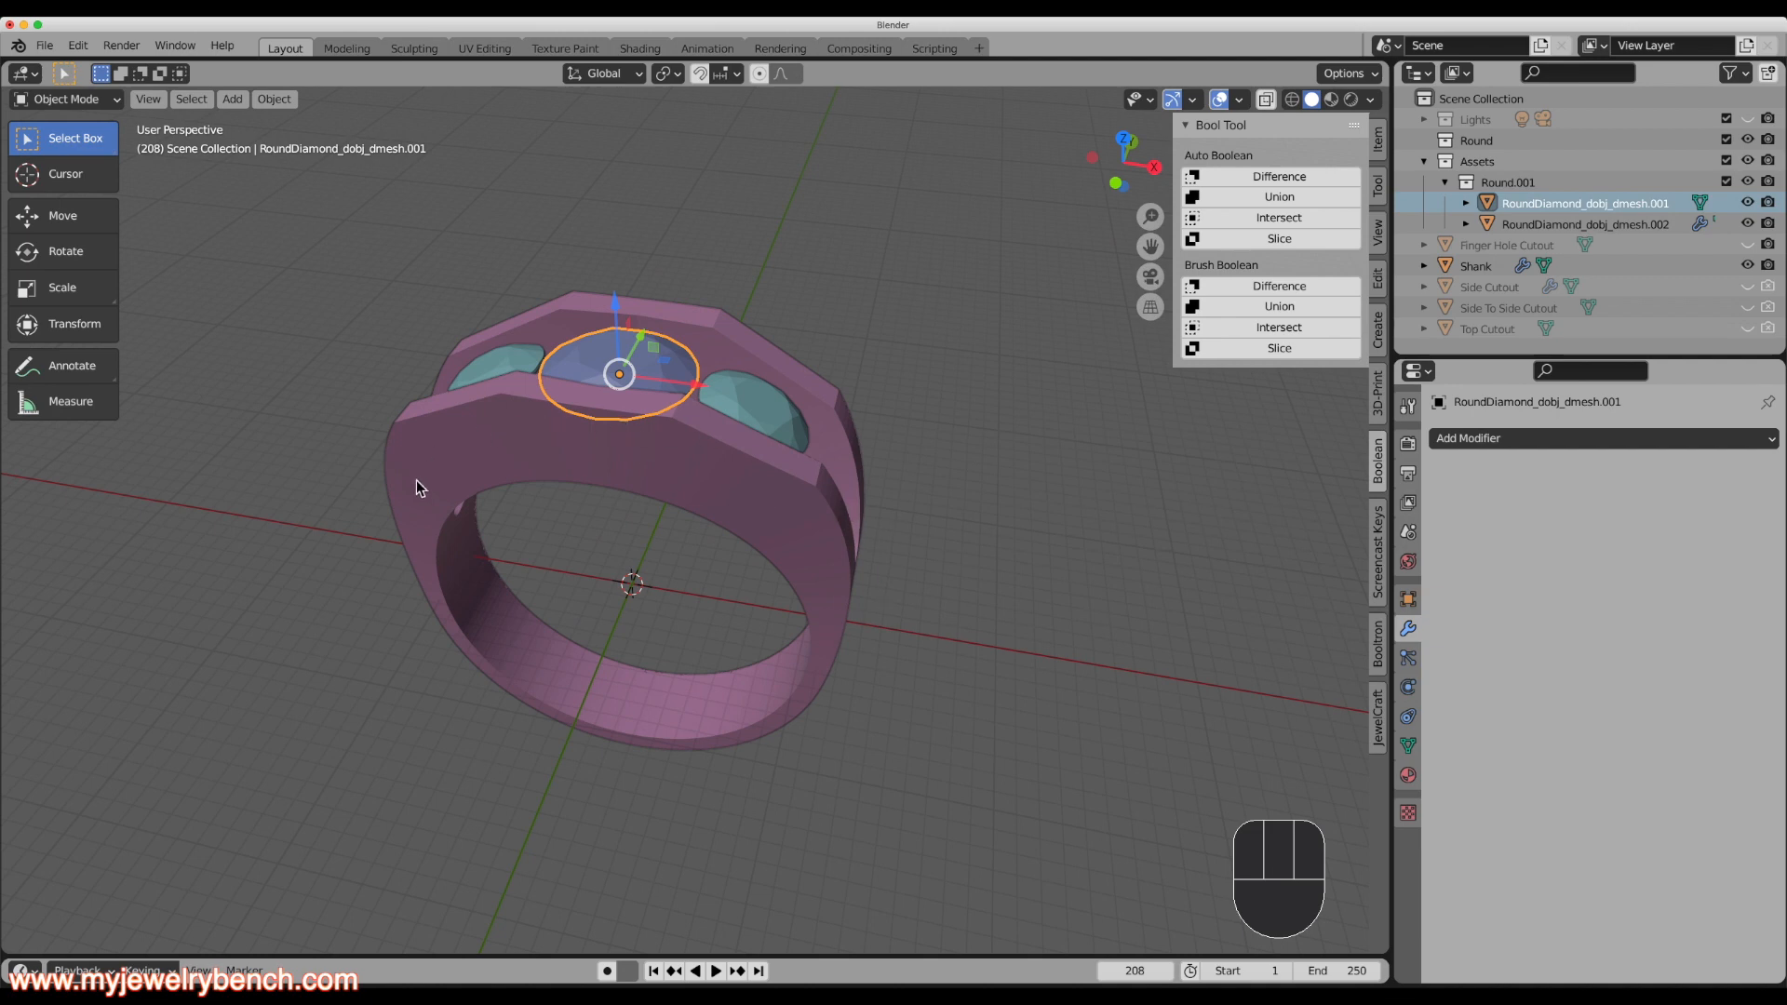
middle_click_drag(416, 487, 901, 499)
middle_click_drag(646, 547, 708, 517)
middle_click_drag(568, 521, 499, 528)
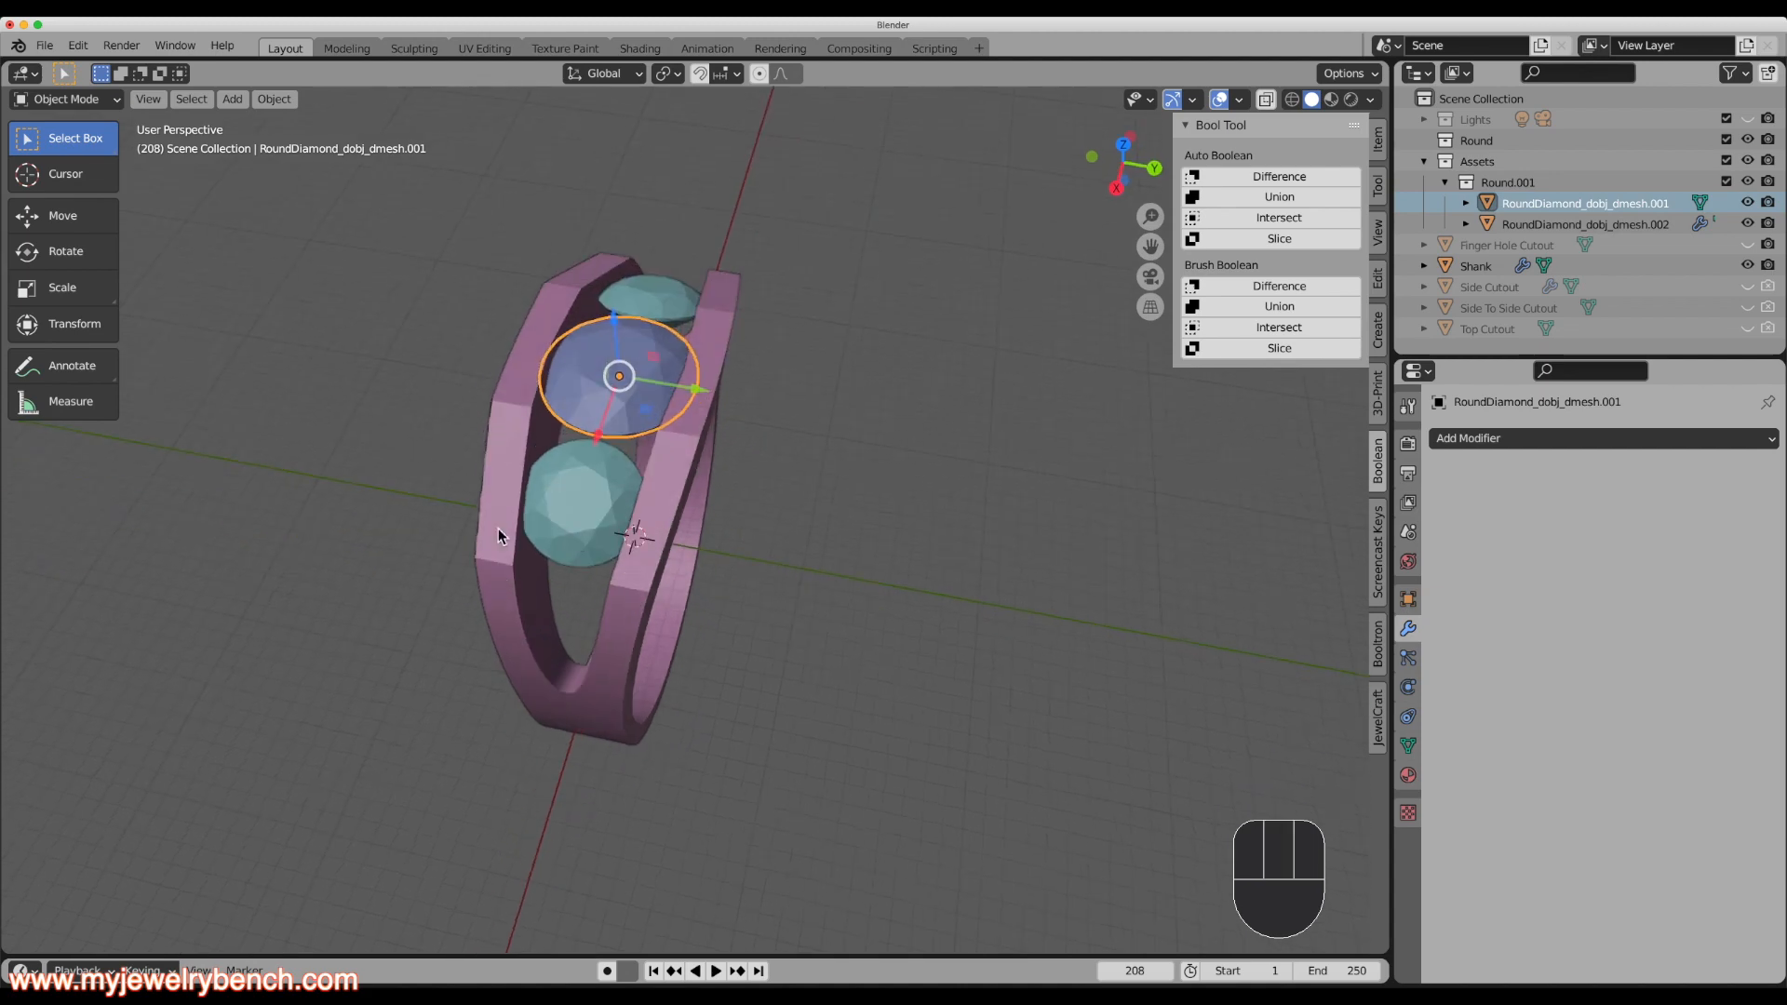
middle_click_drag(675, 634, 663, 478)
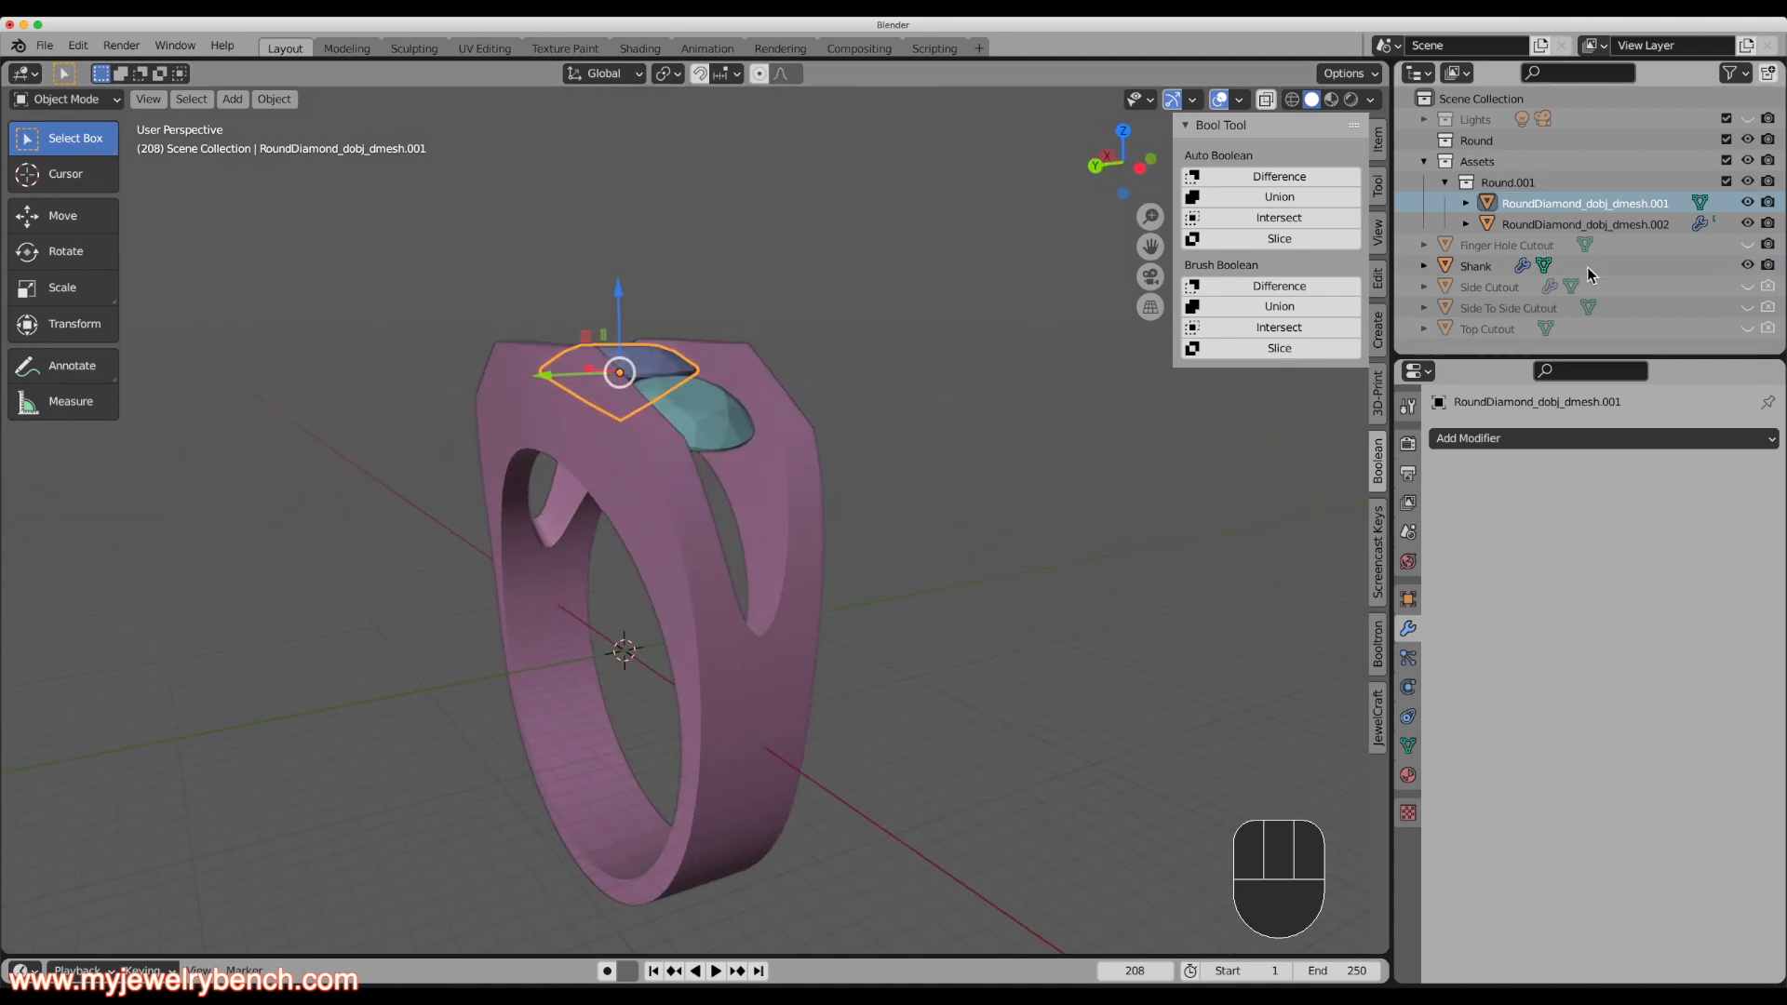
middle_click_drag(756, 392, 533, 356)
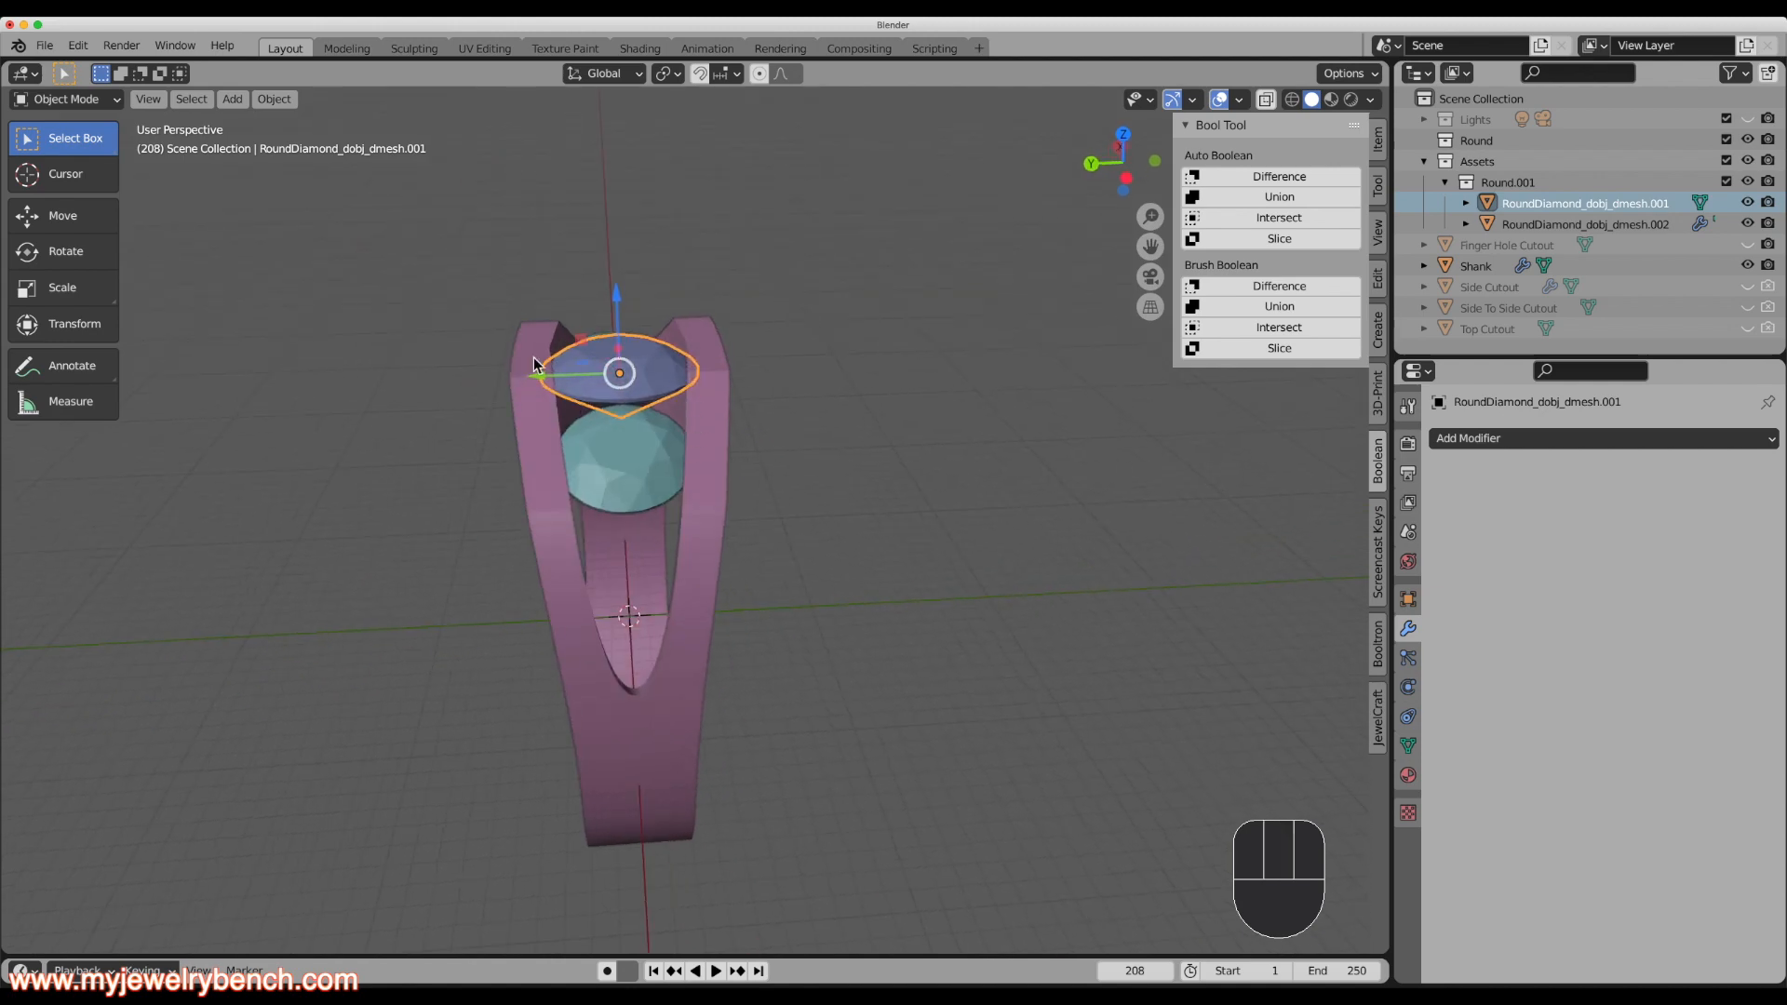
middle_click_drag(628, 404, 763, 437)
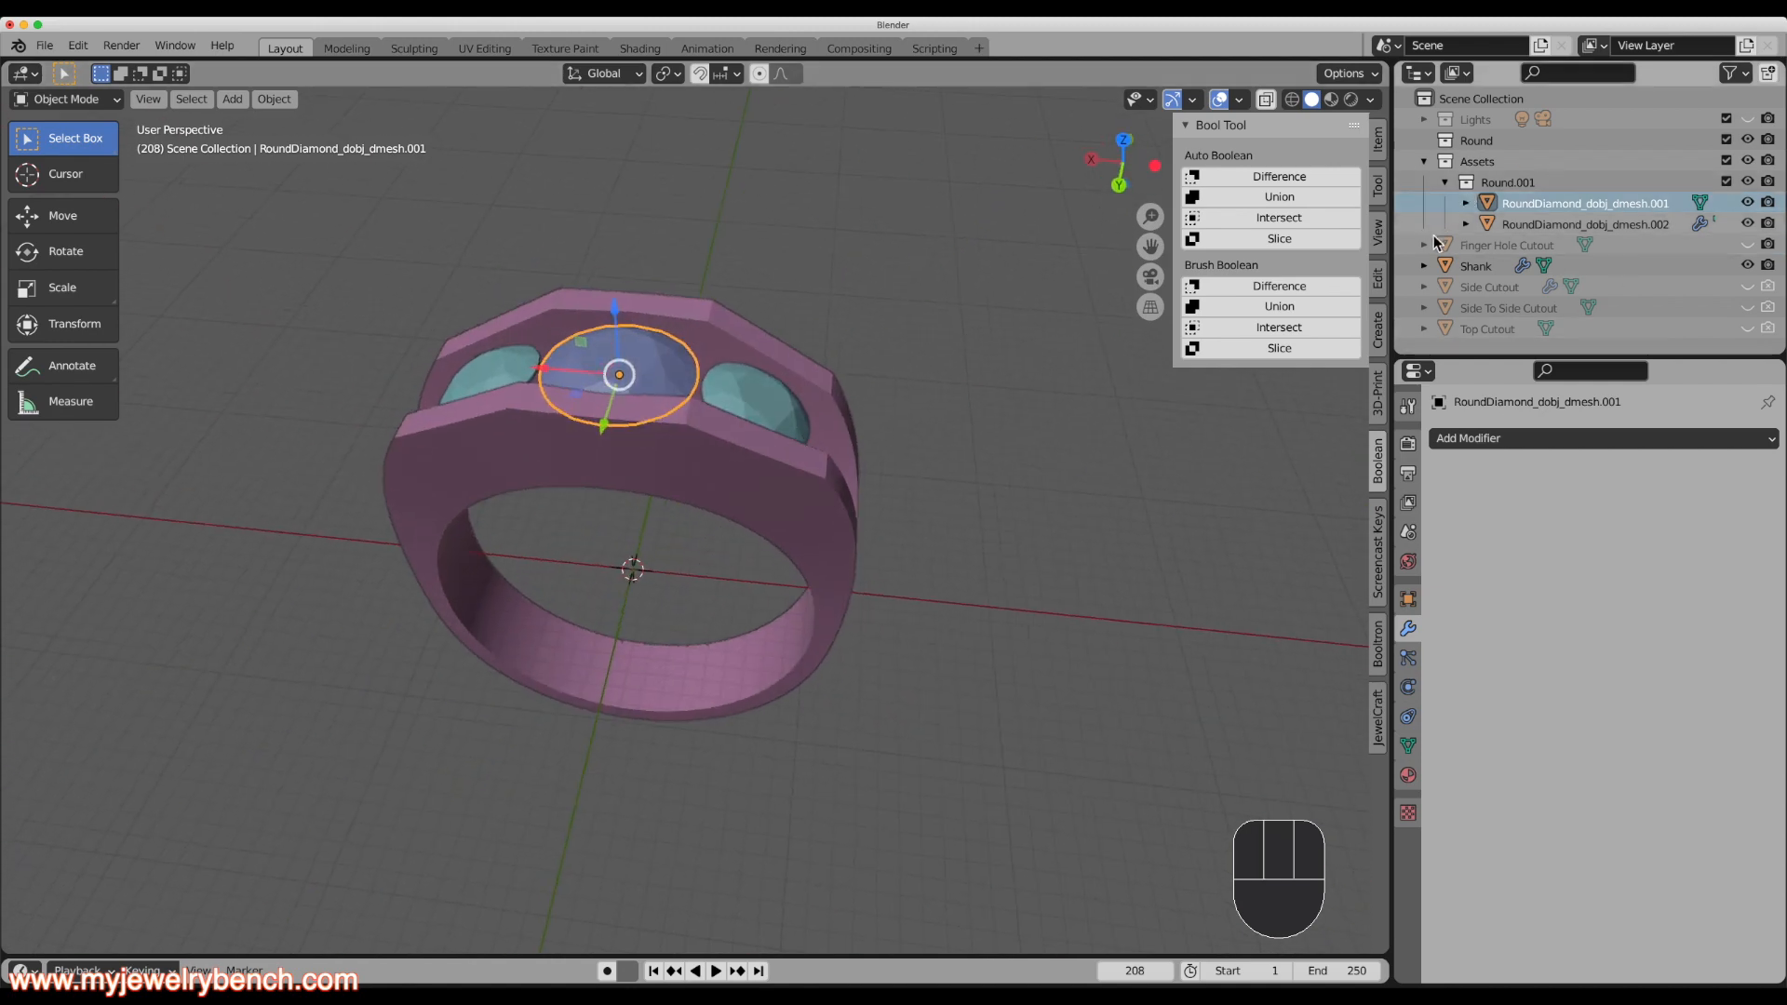
Unhide the Side To Side Cutout, duplicate it in place and rotate the copy 90° about the global Z axis.
left_click(1498, 308)
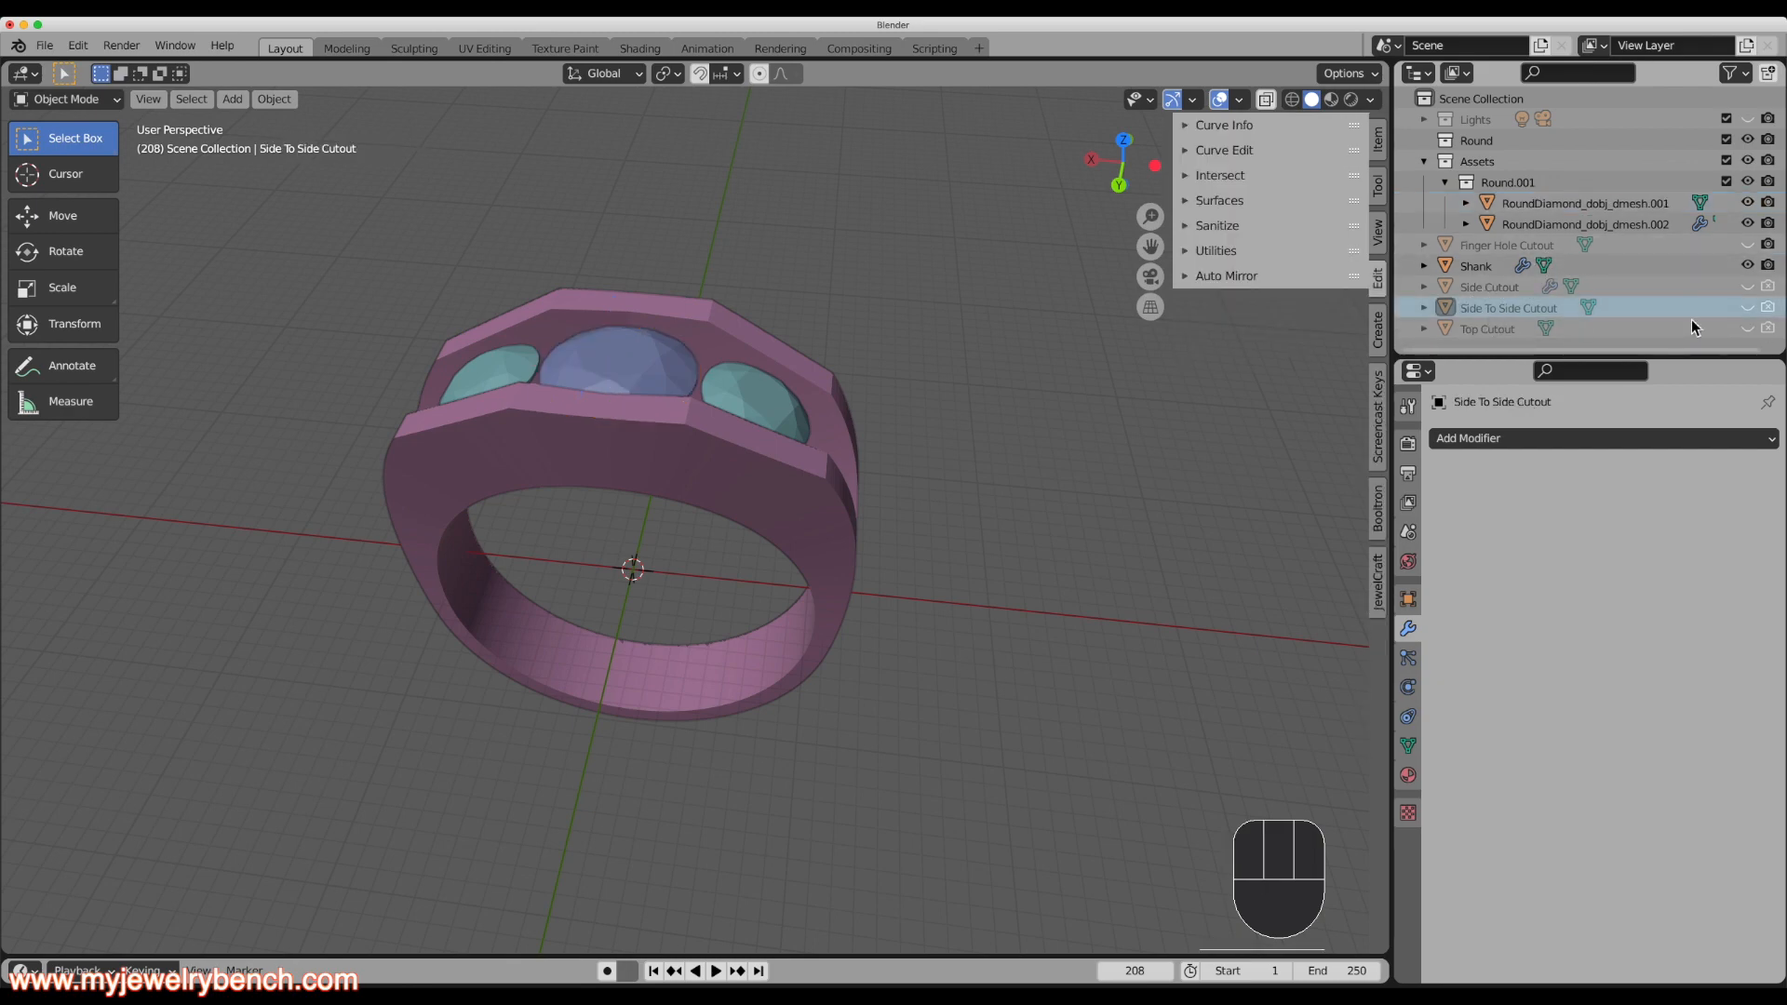
left_click(1746, 306)
left_click(702, 354)
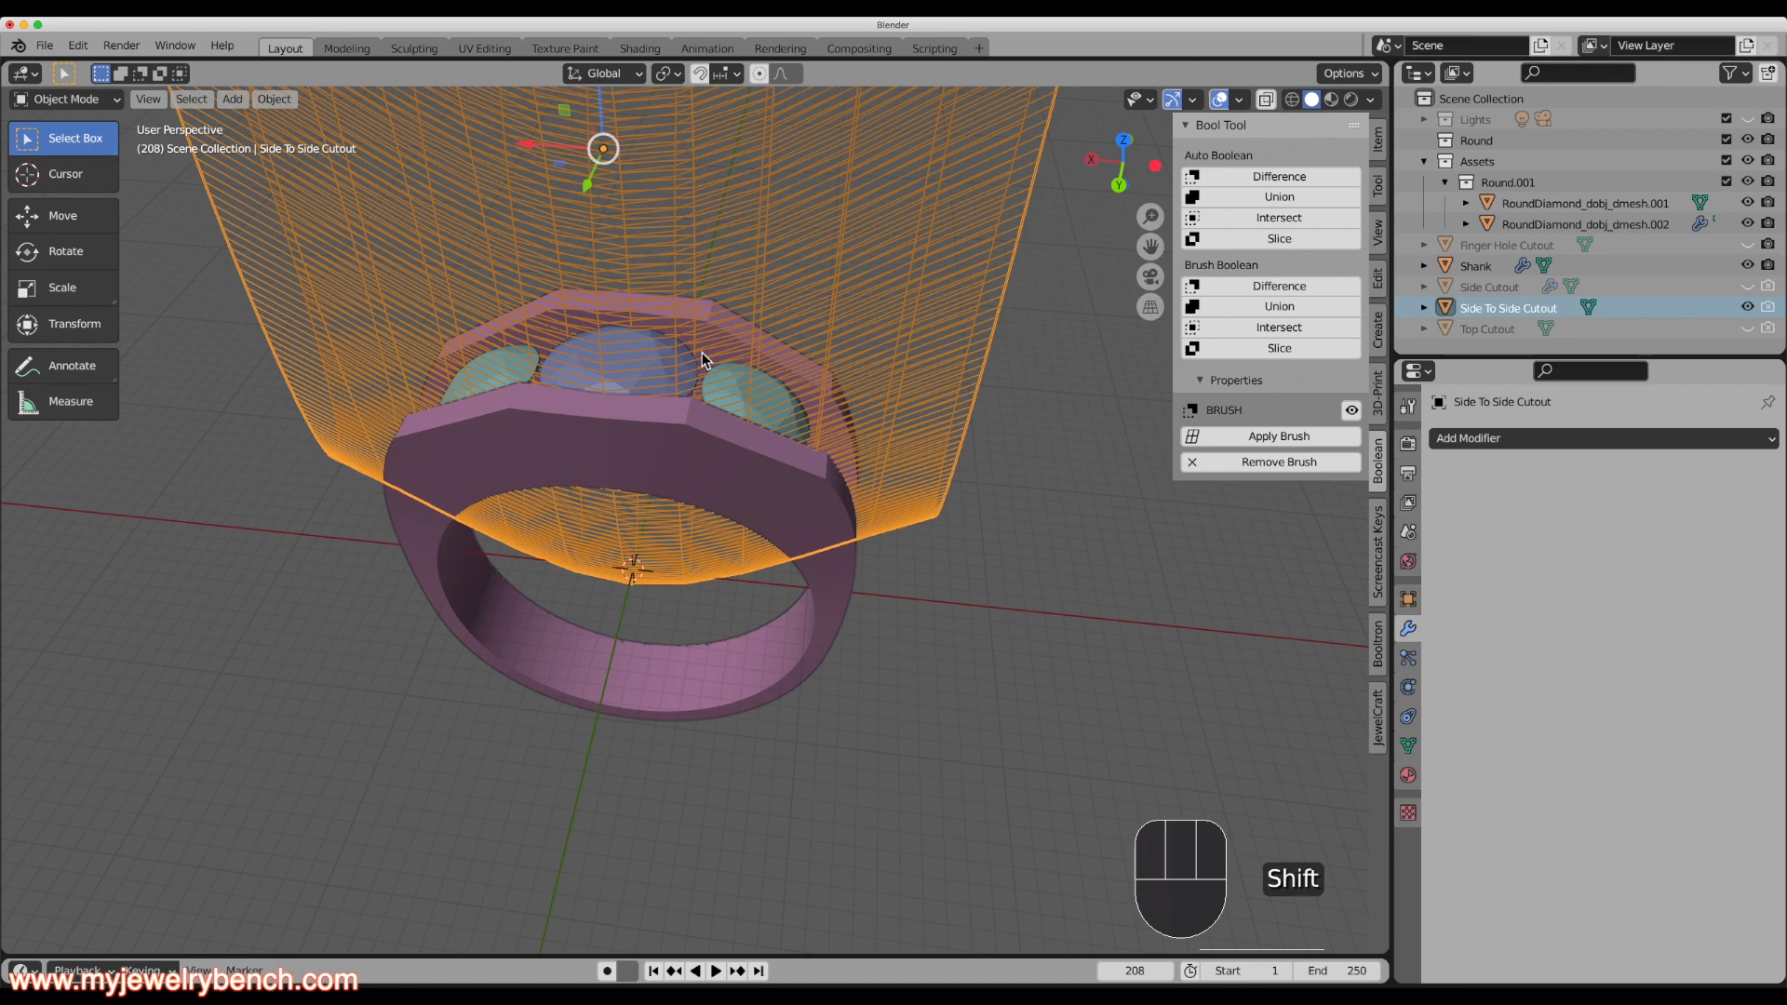
key("shift+d")
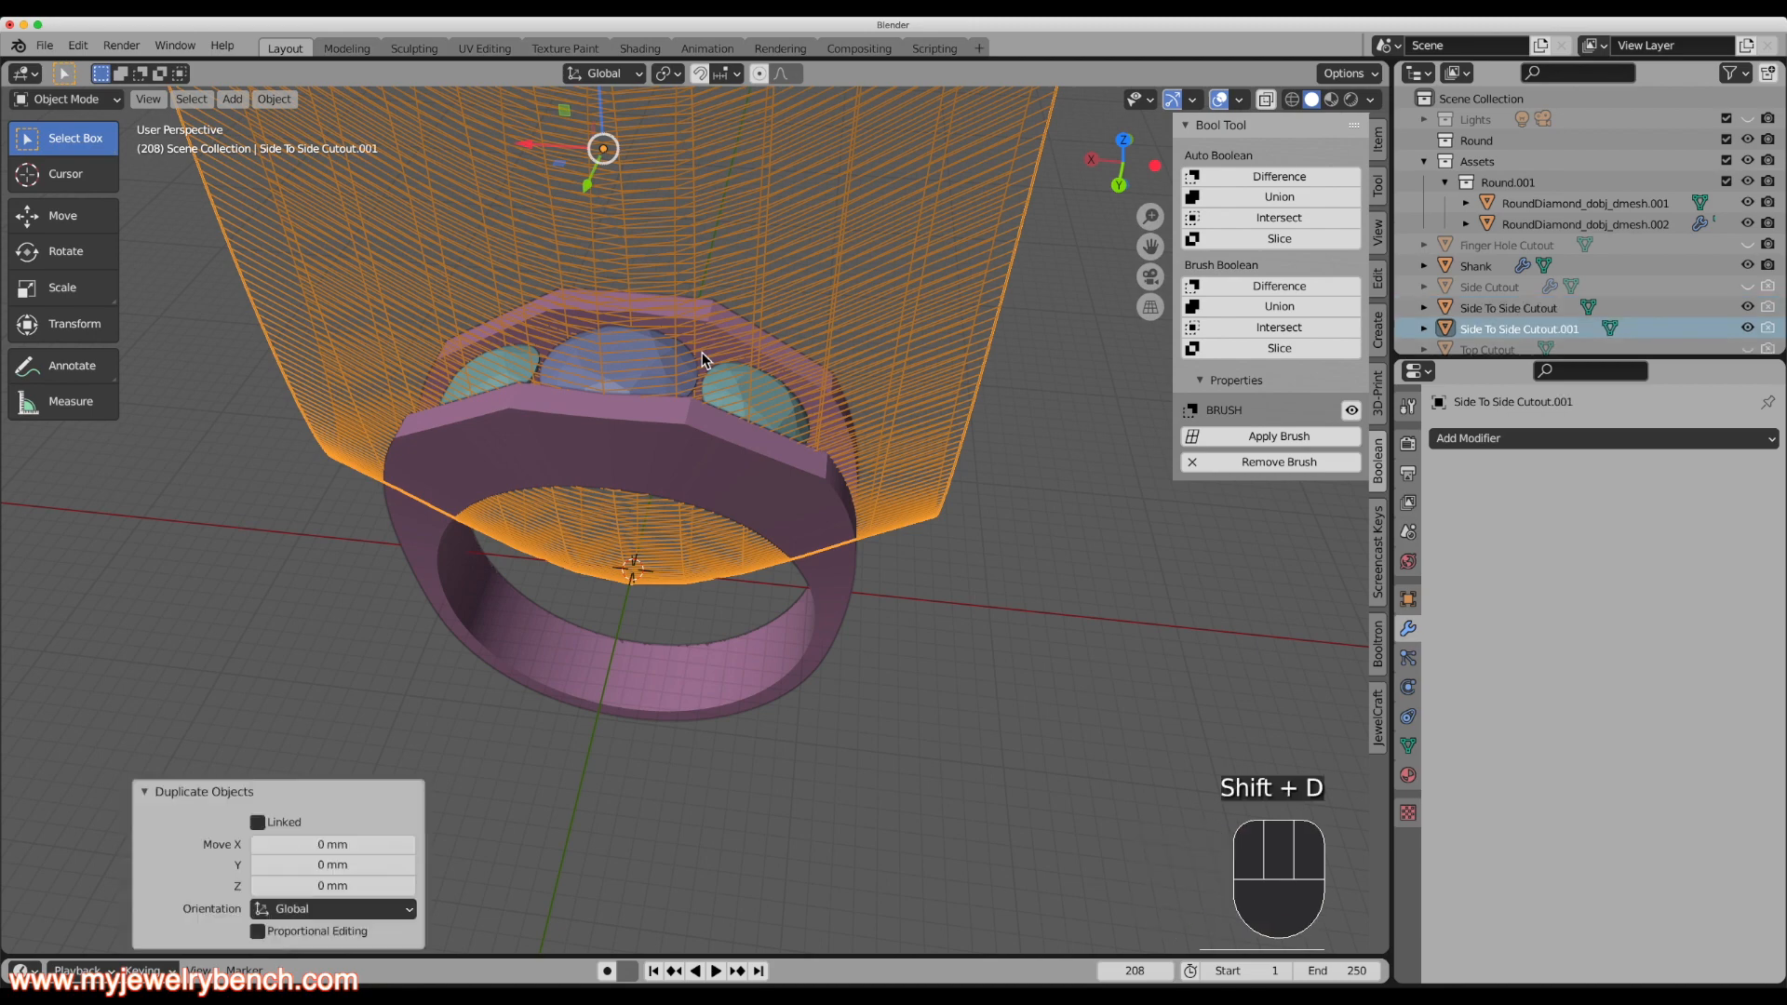
key("r")
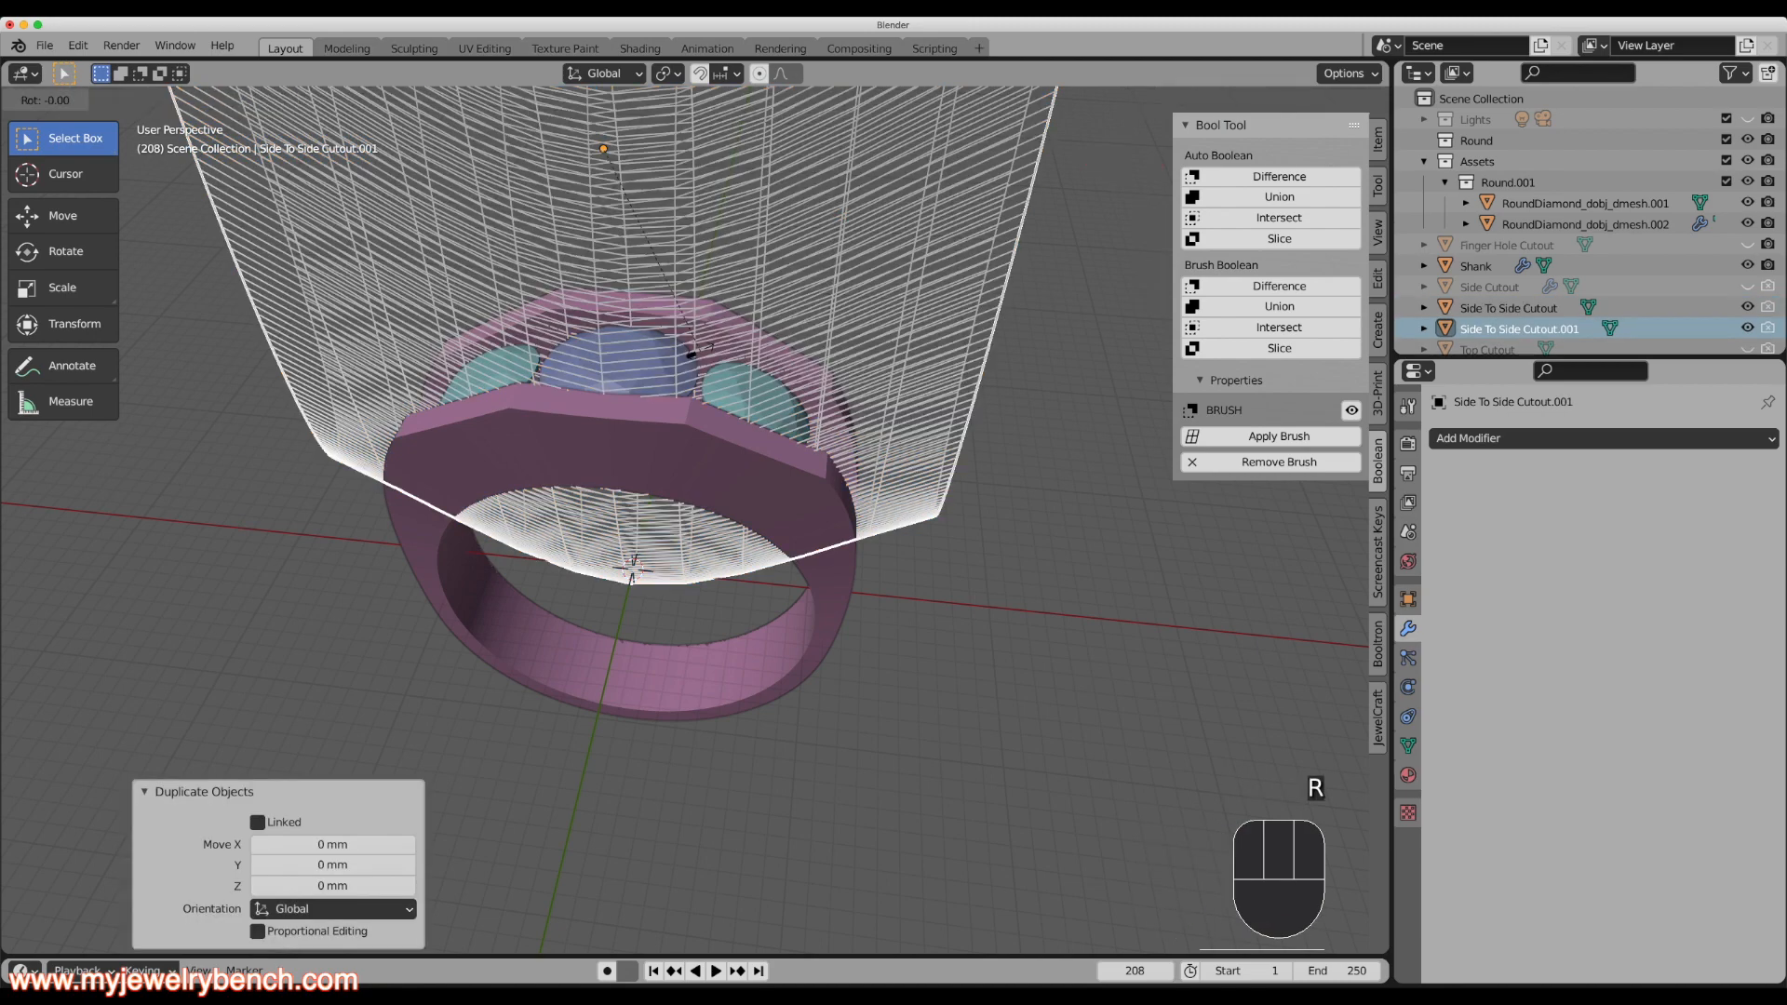
key("z")
key("9")
key("0")
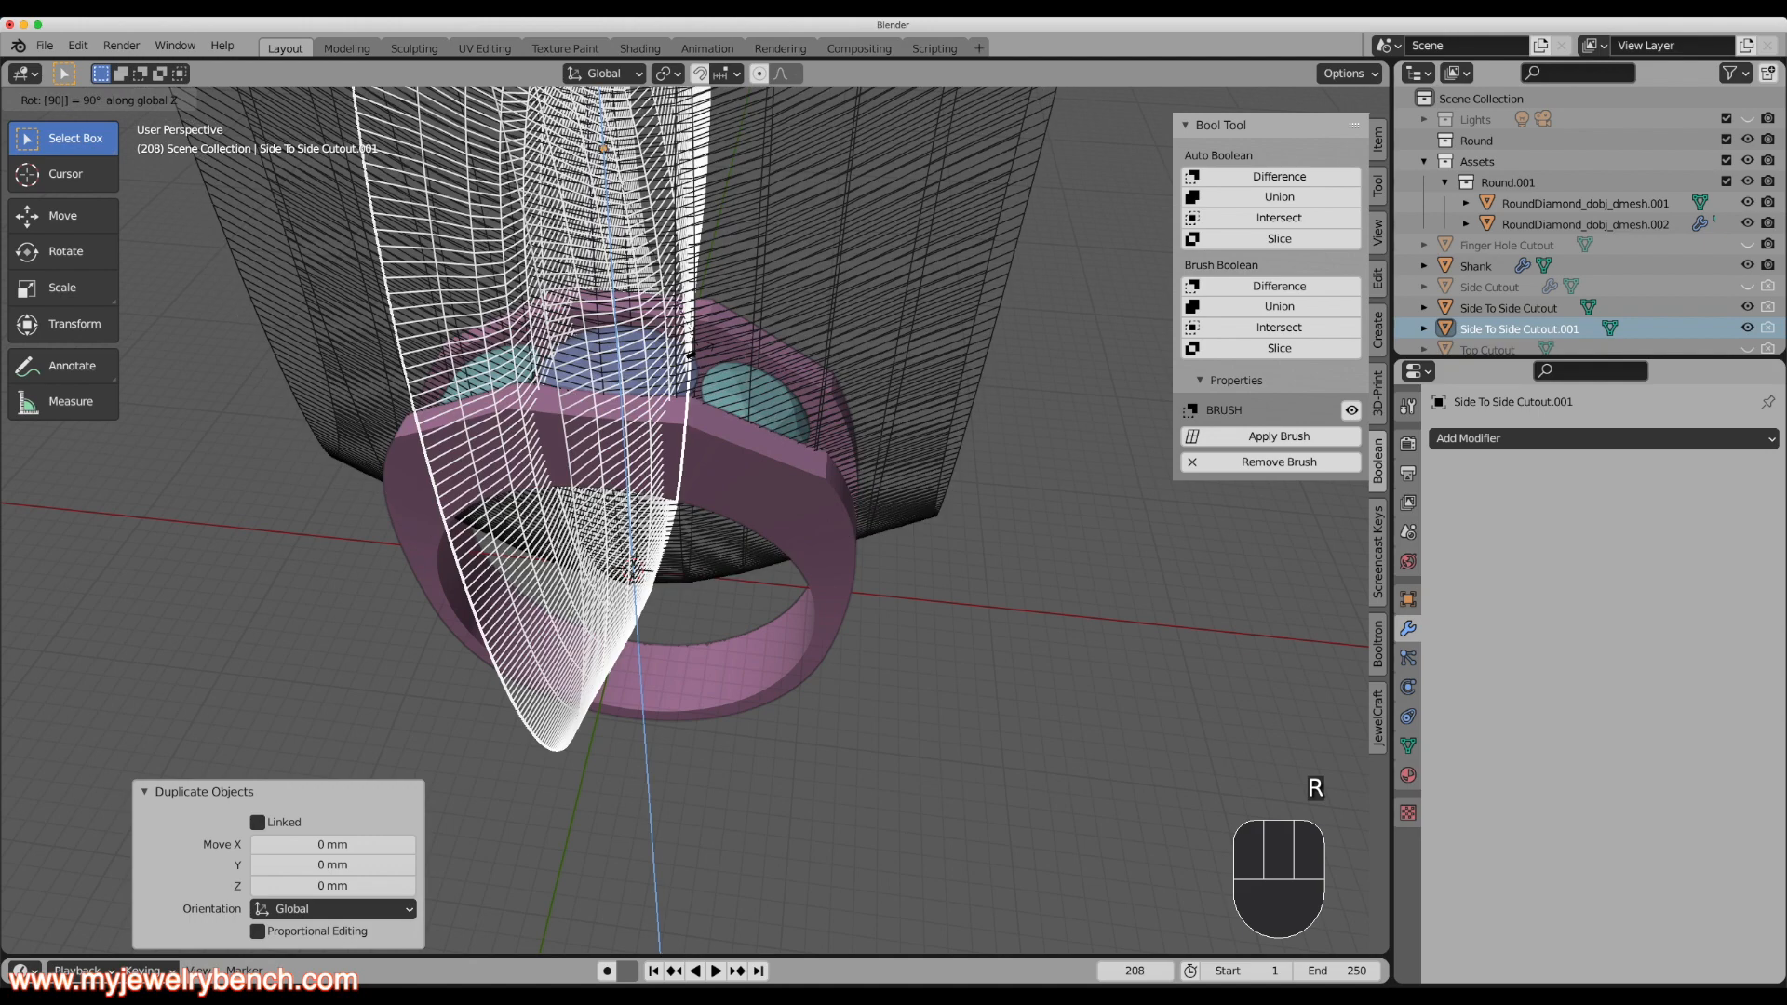
key("Return")
scroll(717, 494, "down", 3)
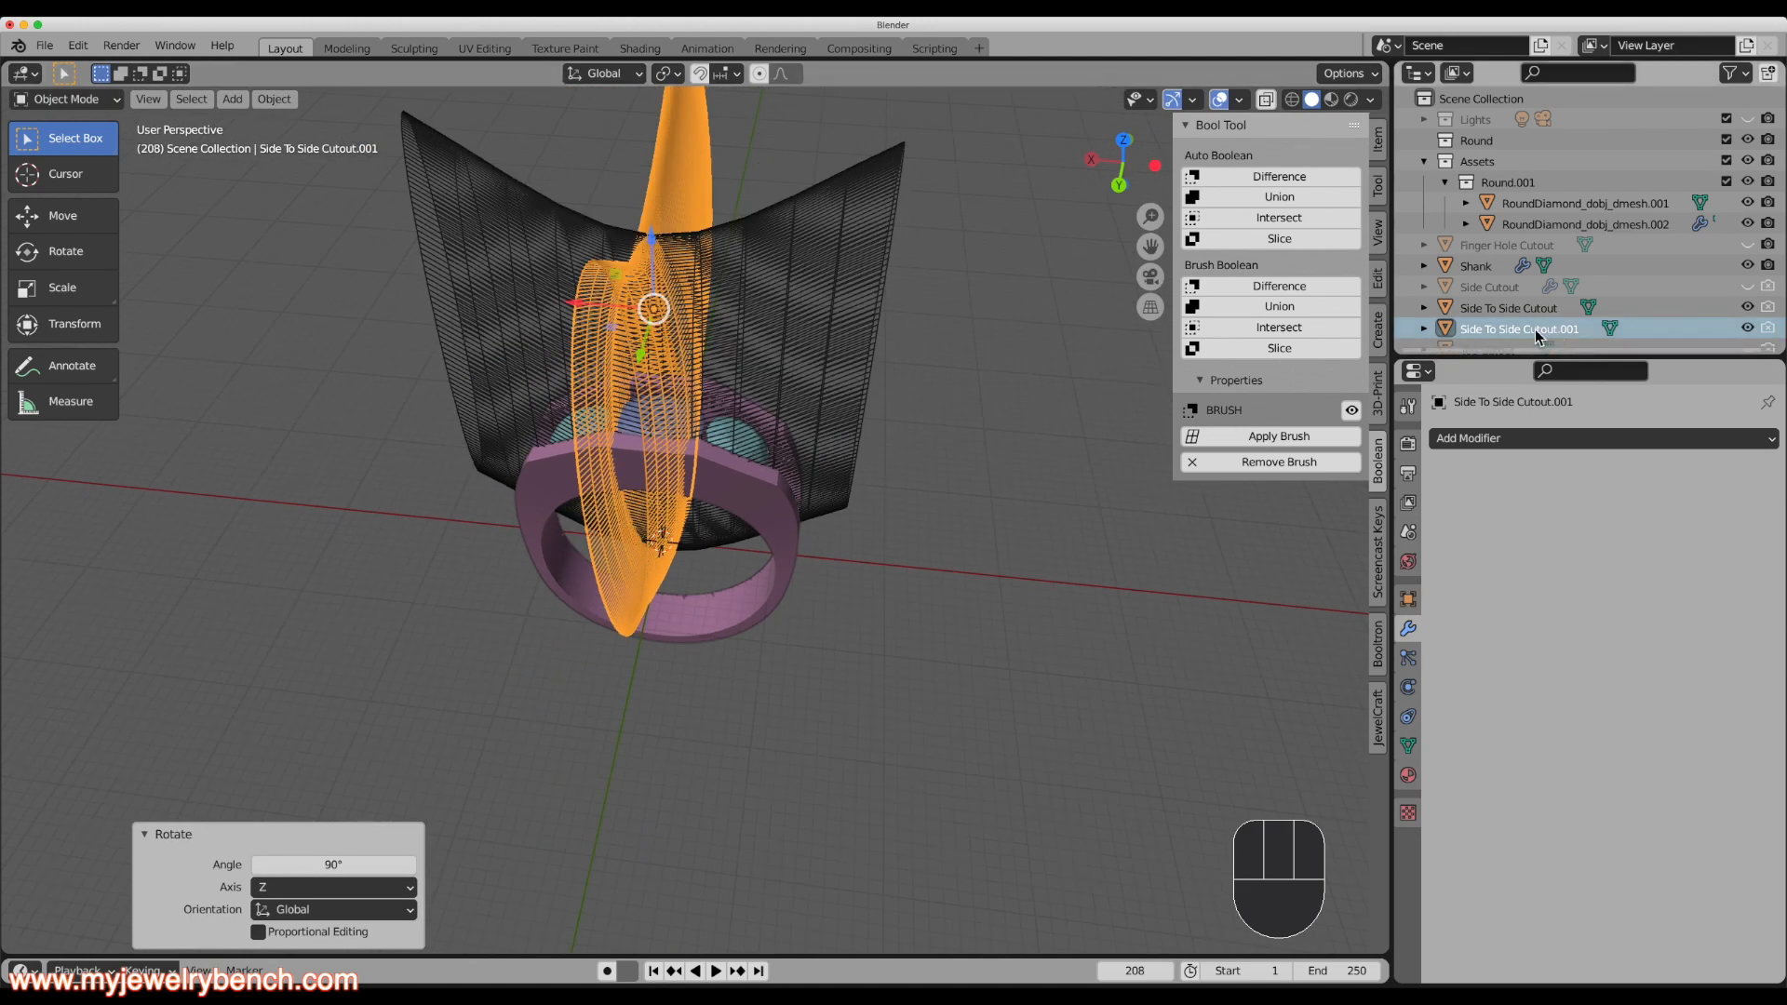
Rename the rotated duplicate as Top Center Cutout.
double_click(1491, 328)
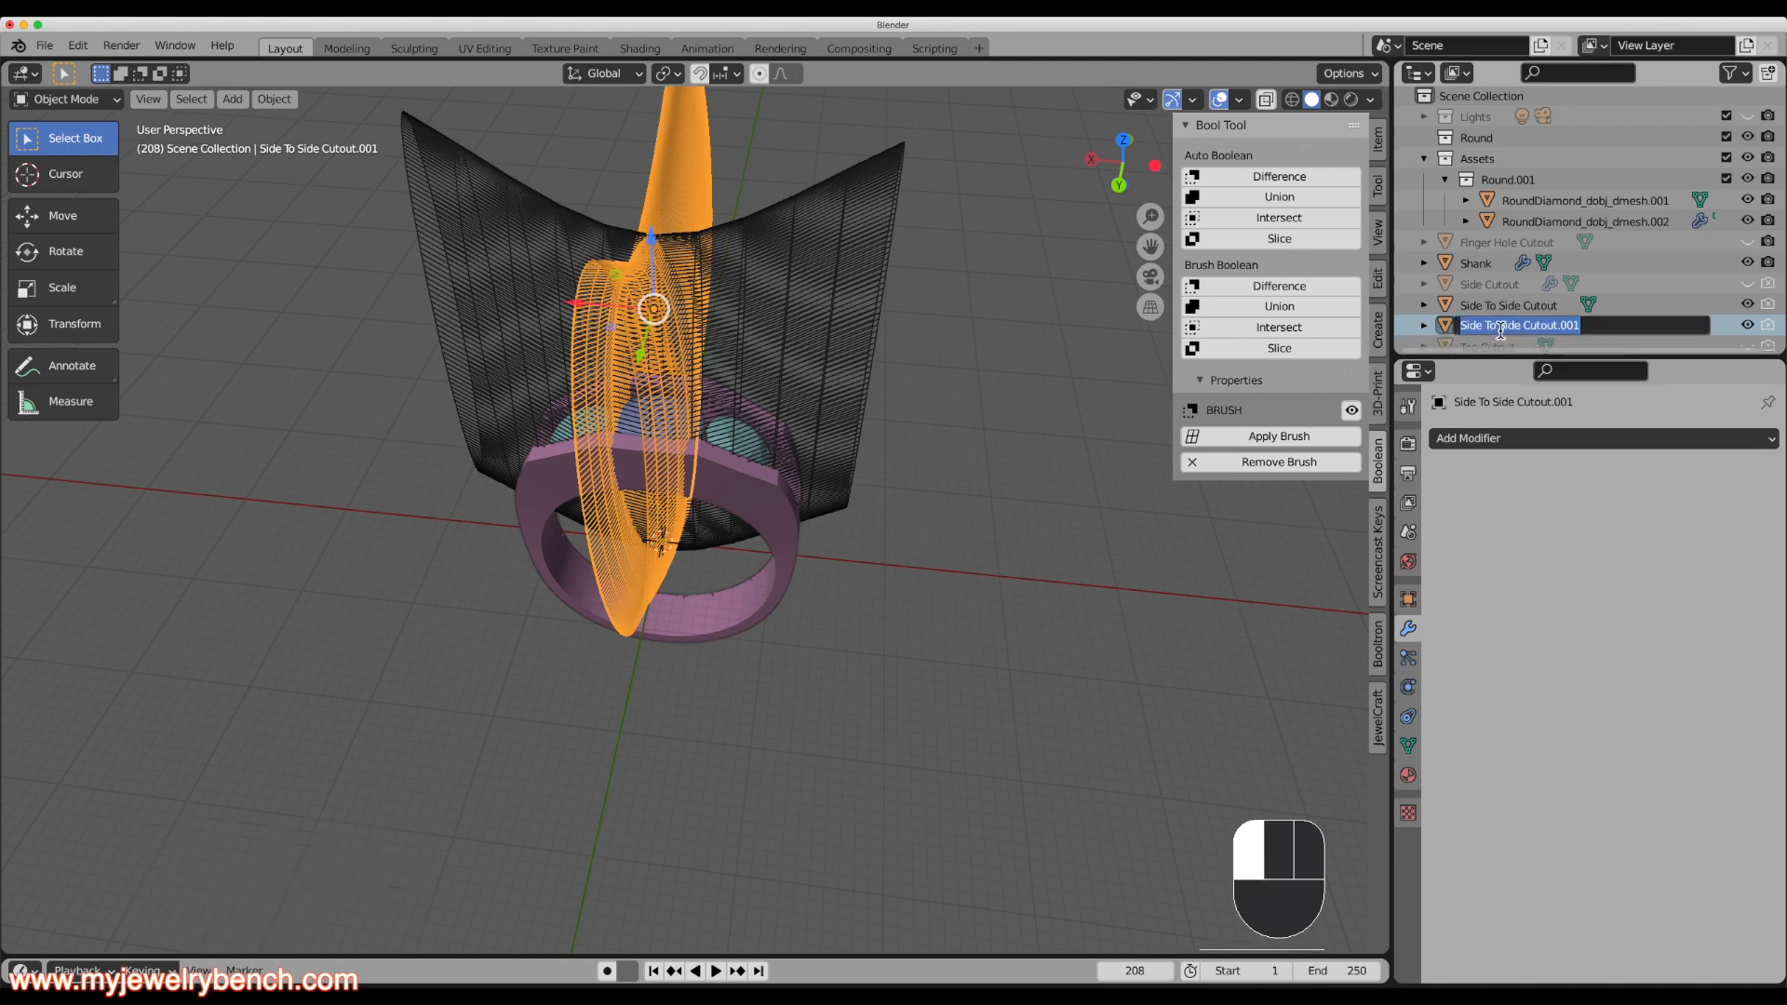
type("Top Center Cutout")
key("Return")
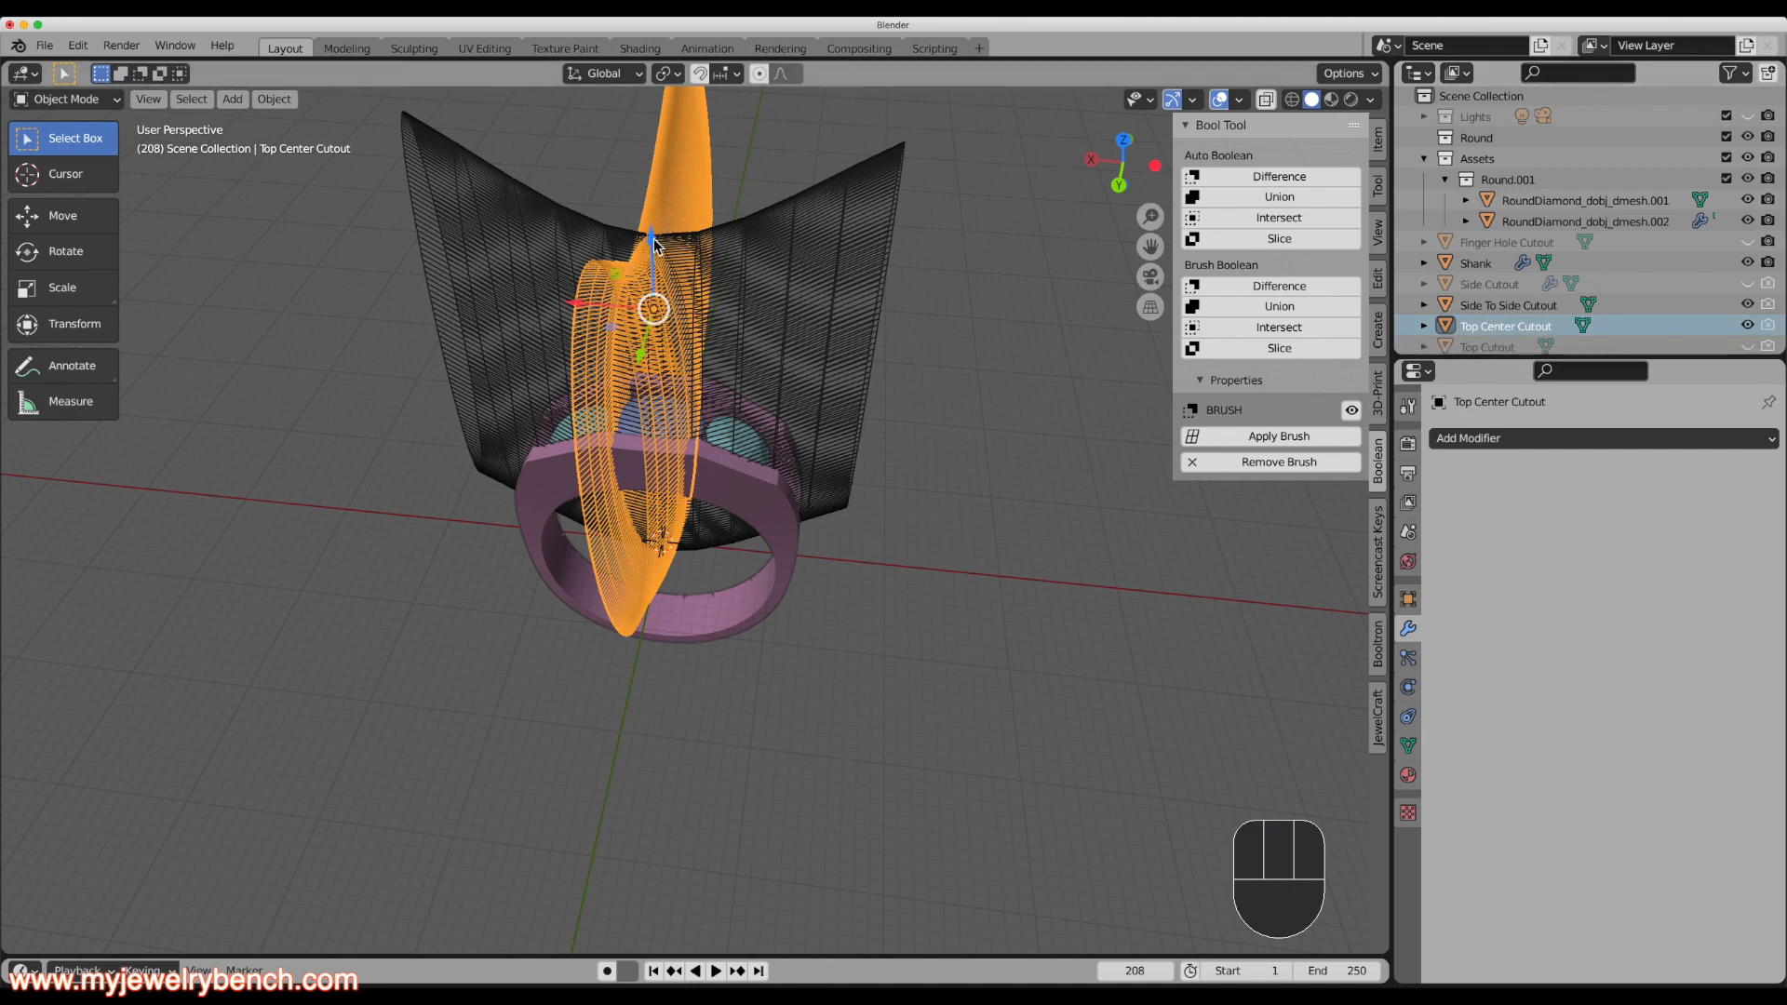
Raise the Top Center Cutout about 5.5 mm along Z and scale it uniformly to about 0.696.
left_click_drag(653, 247, 664, 173)
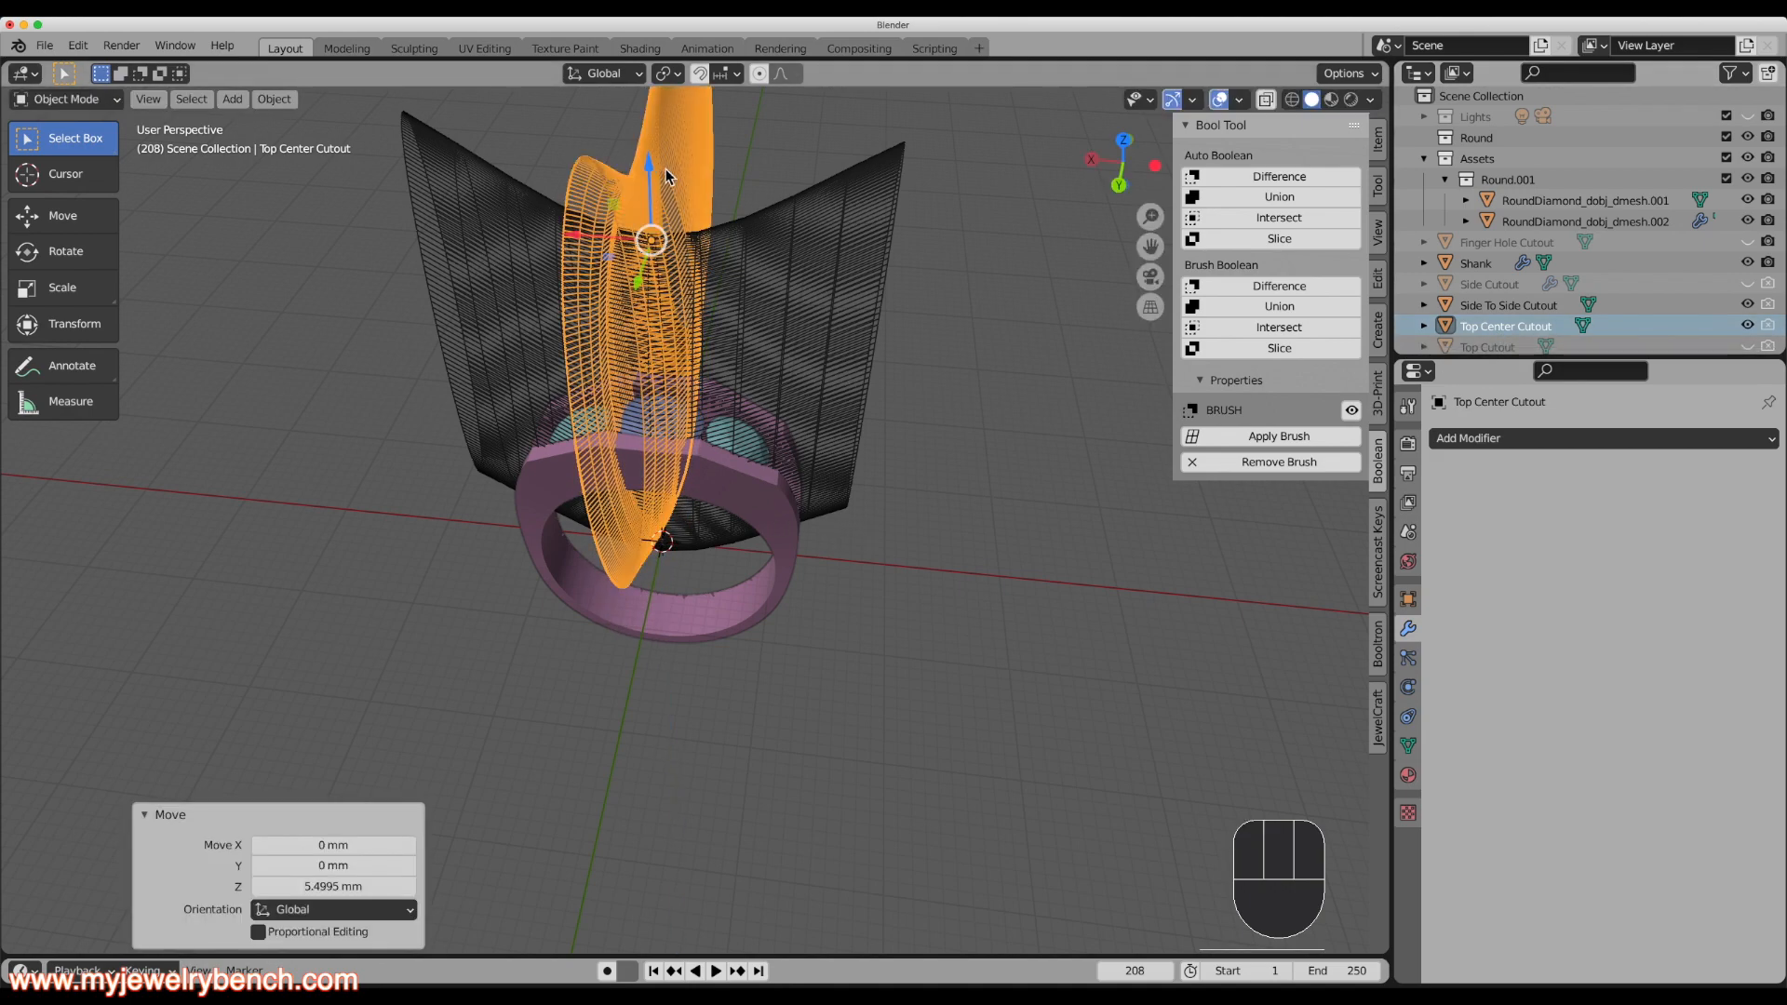
key("grave")
left_click(531, 127)
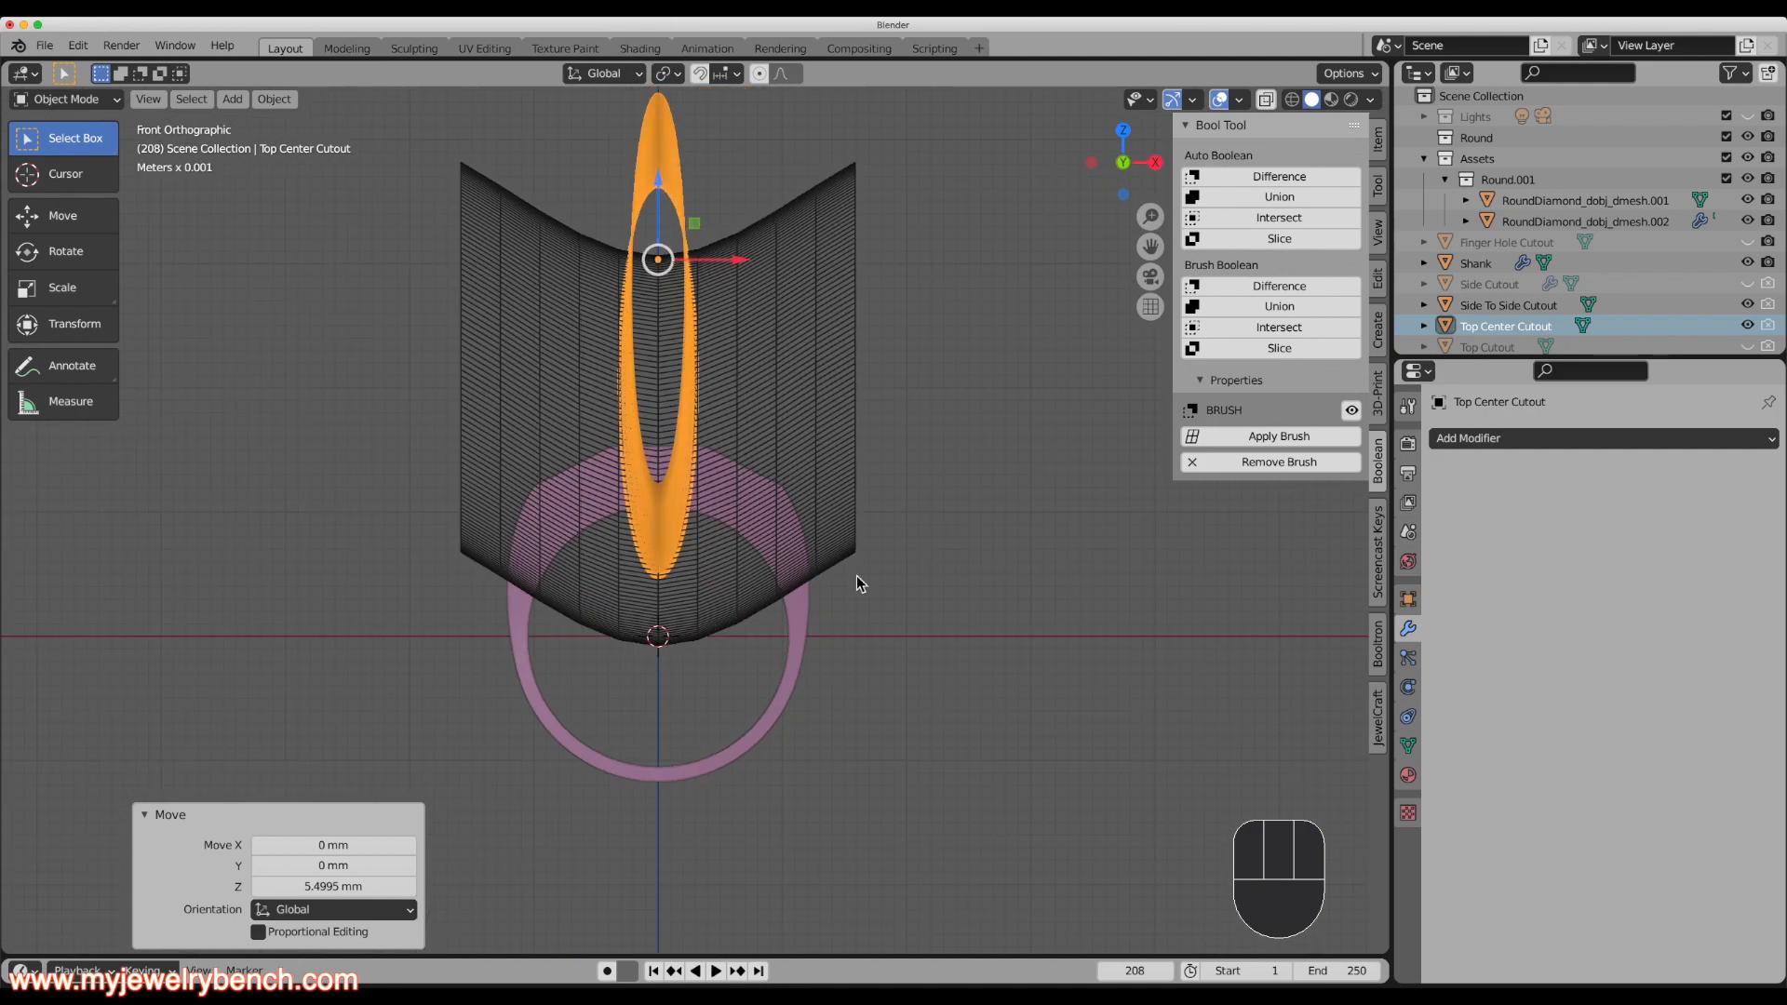
key("s")
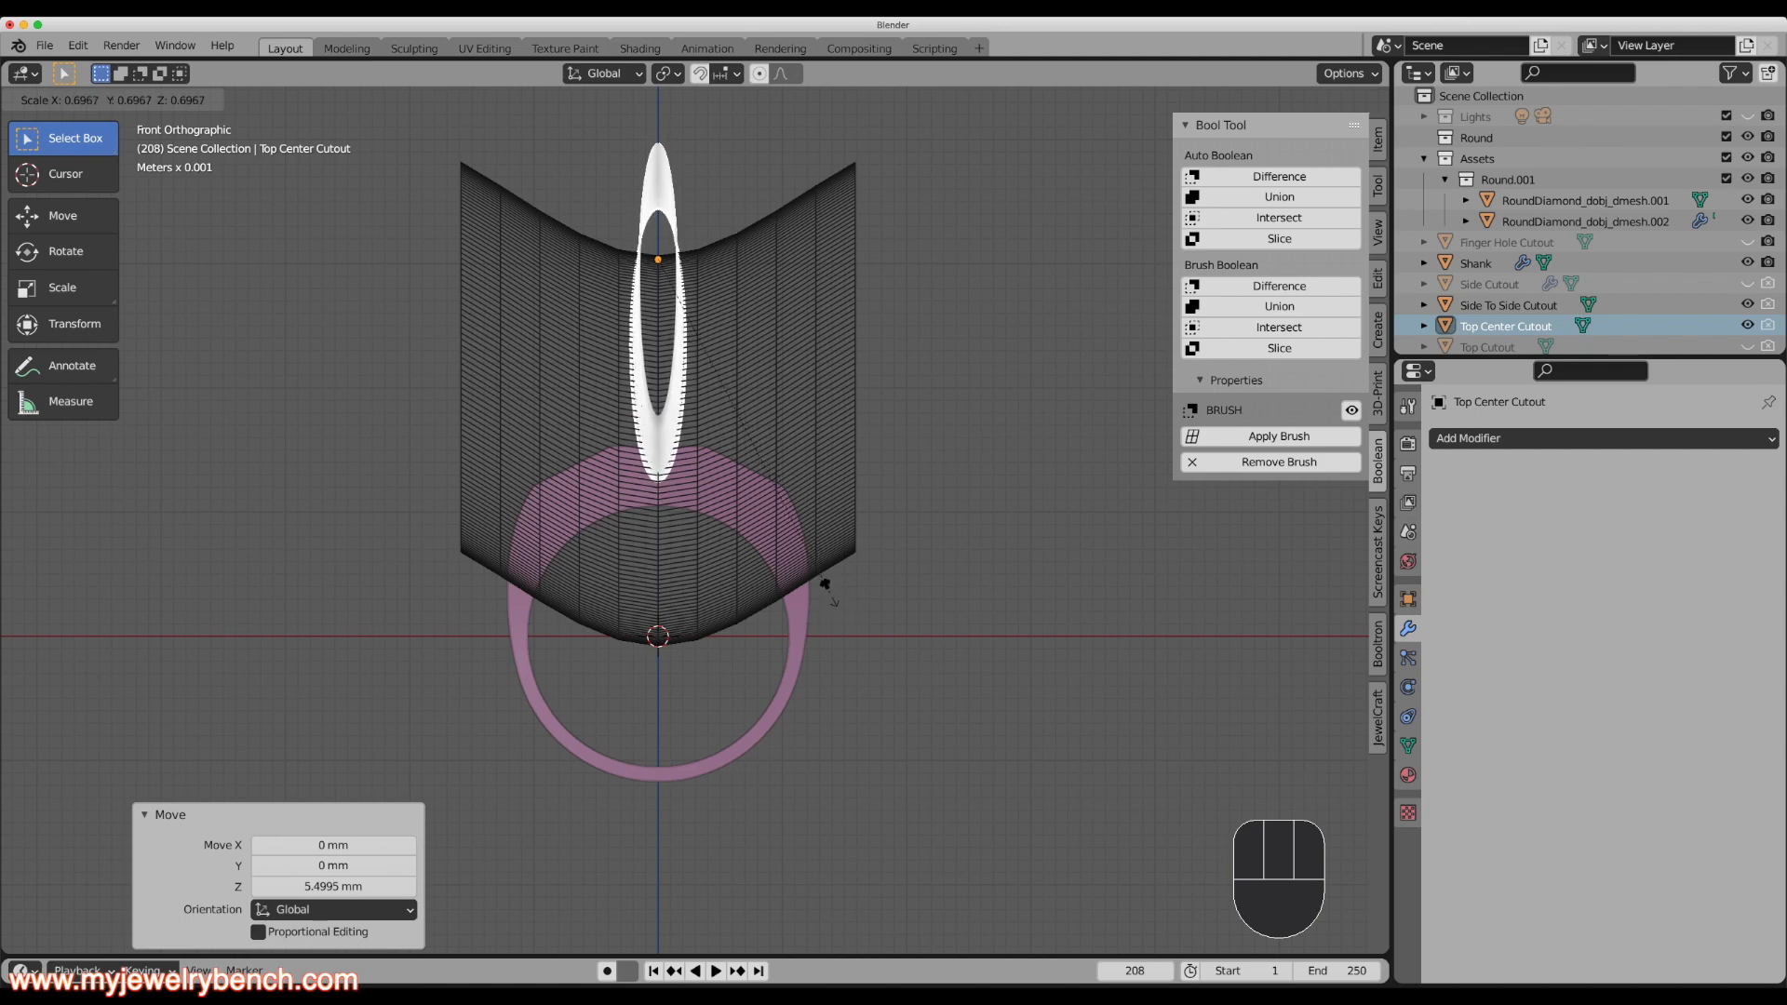
left_click(806, 588)
middle_click_drag(806, 588, 861, 577)
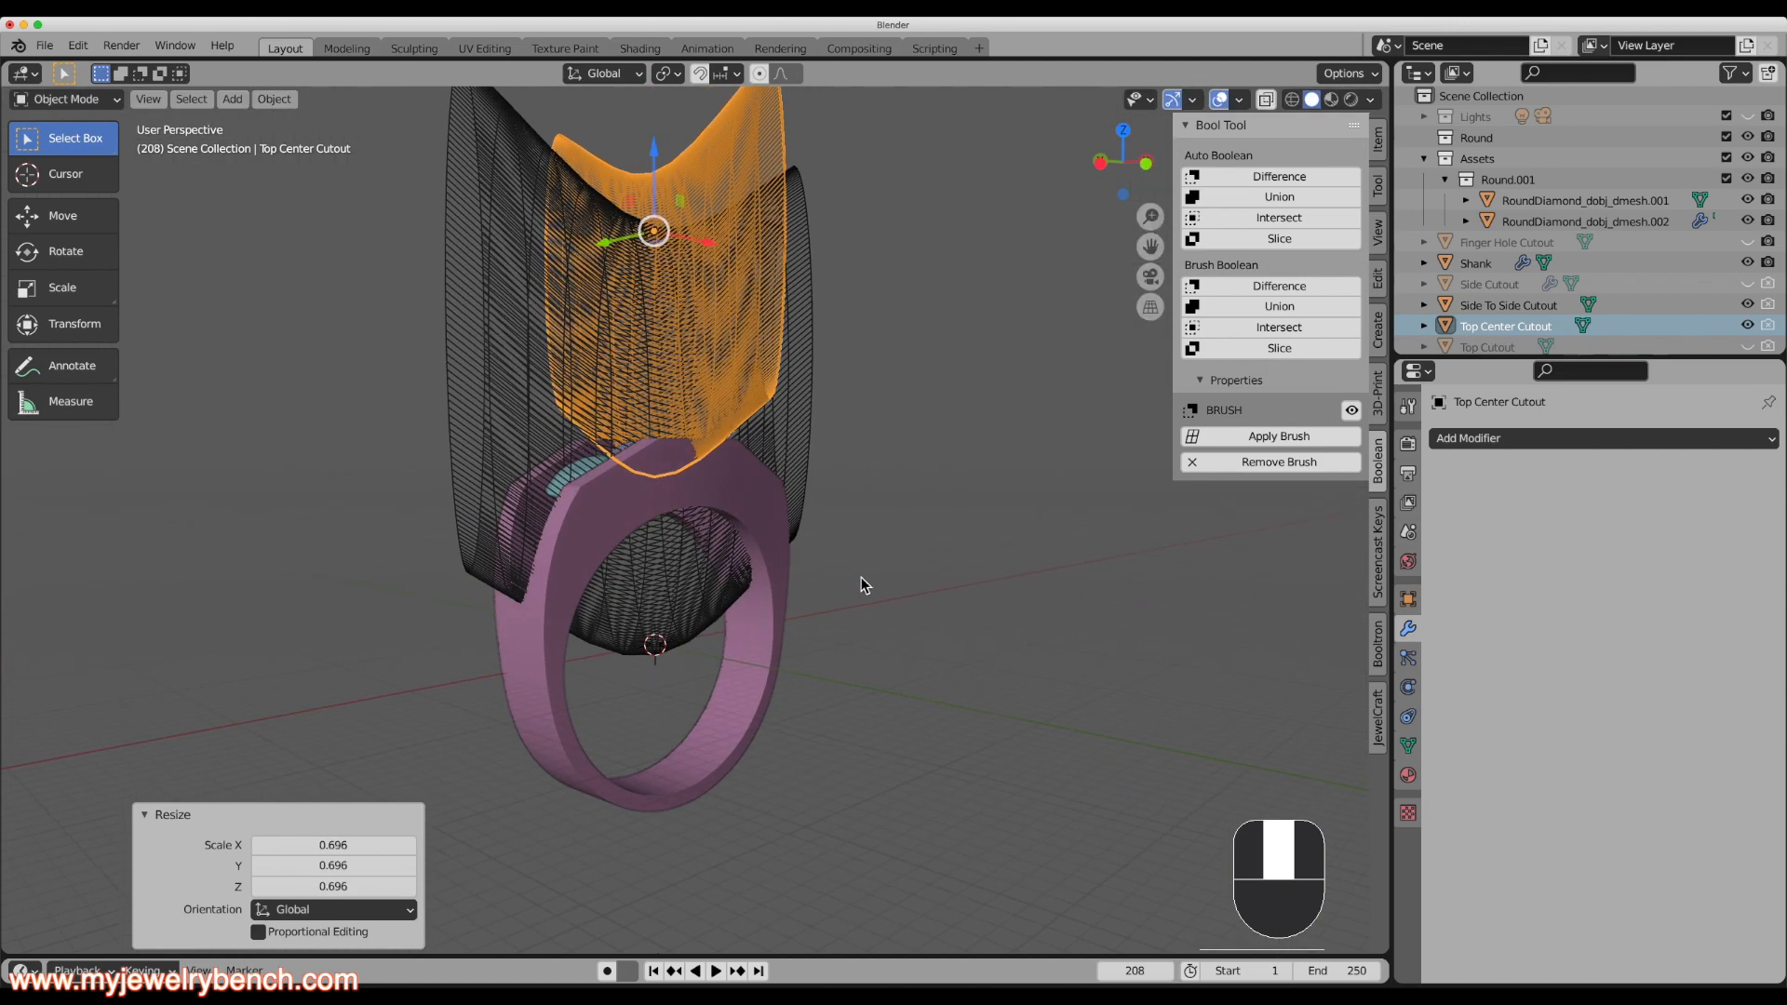
Hide the original Side To Side Cutout so only the Top Center Cutout remains above the ring.
left_click(791, 467)
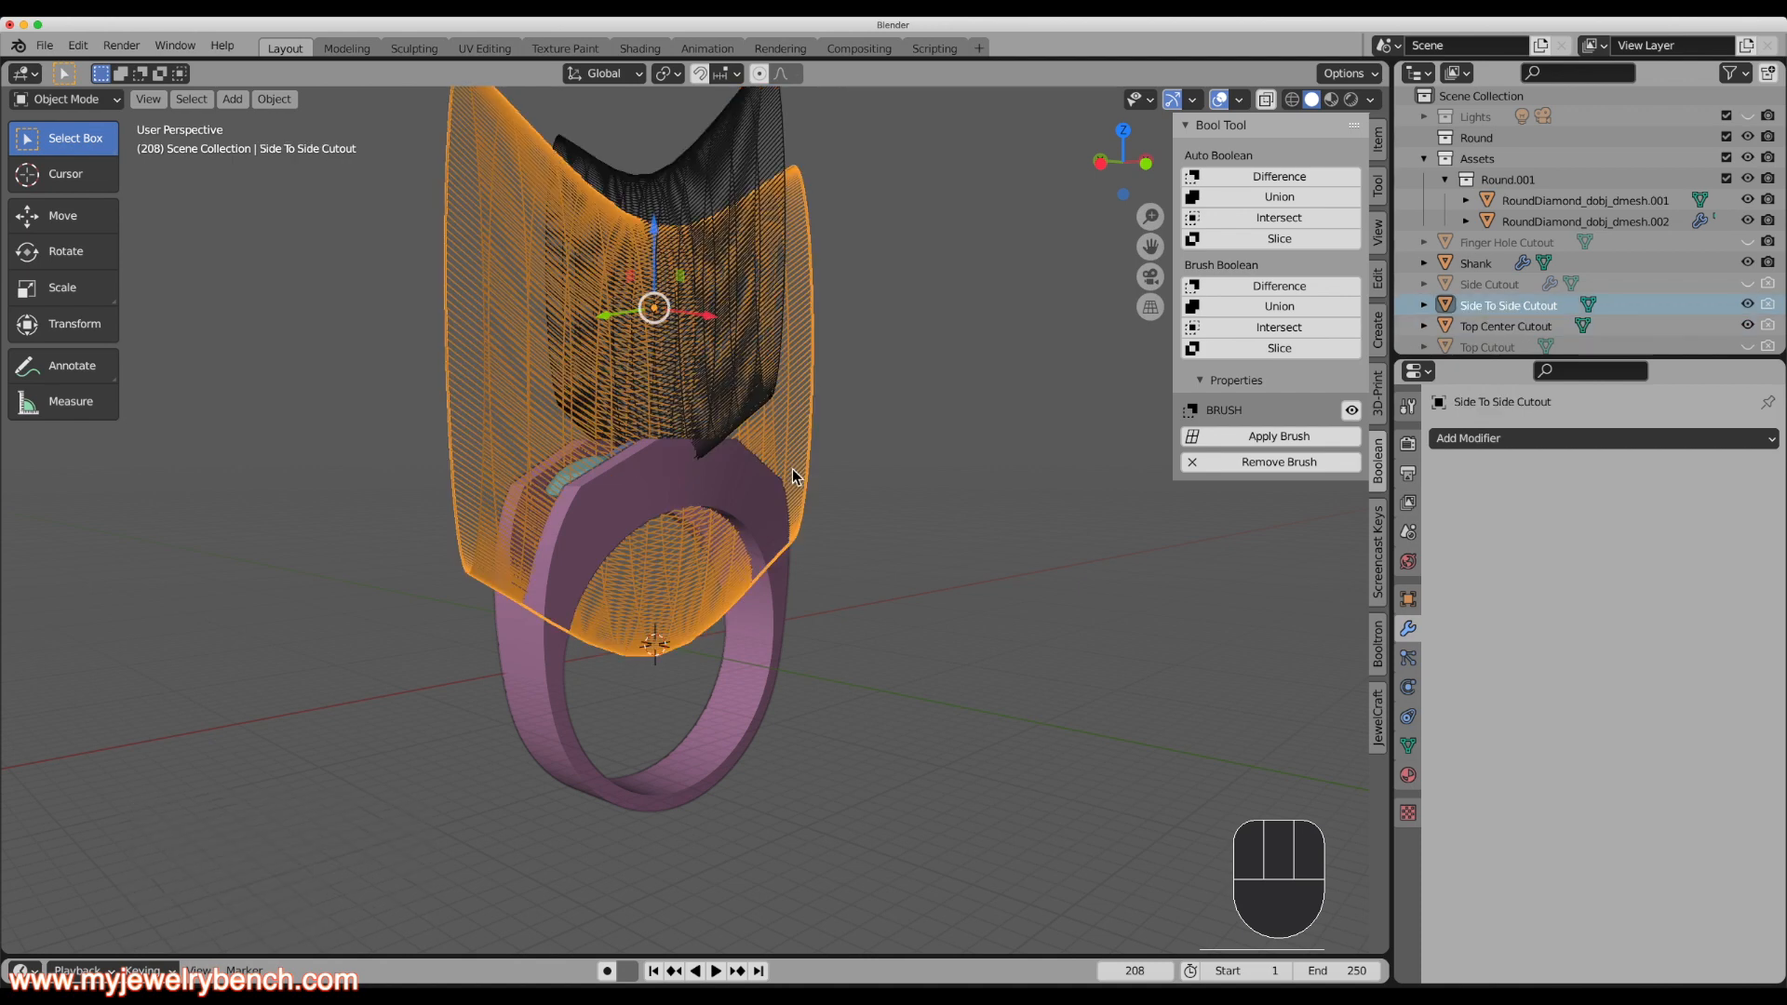
left_click(1747, 306)
middle_click_drag(609, 406, 638, 364)
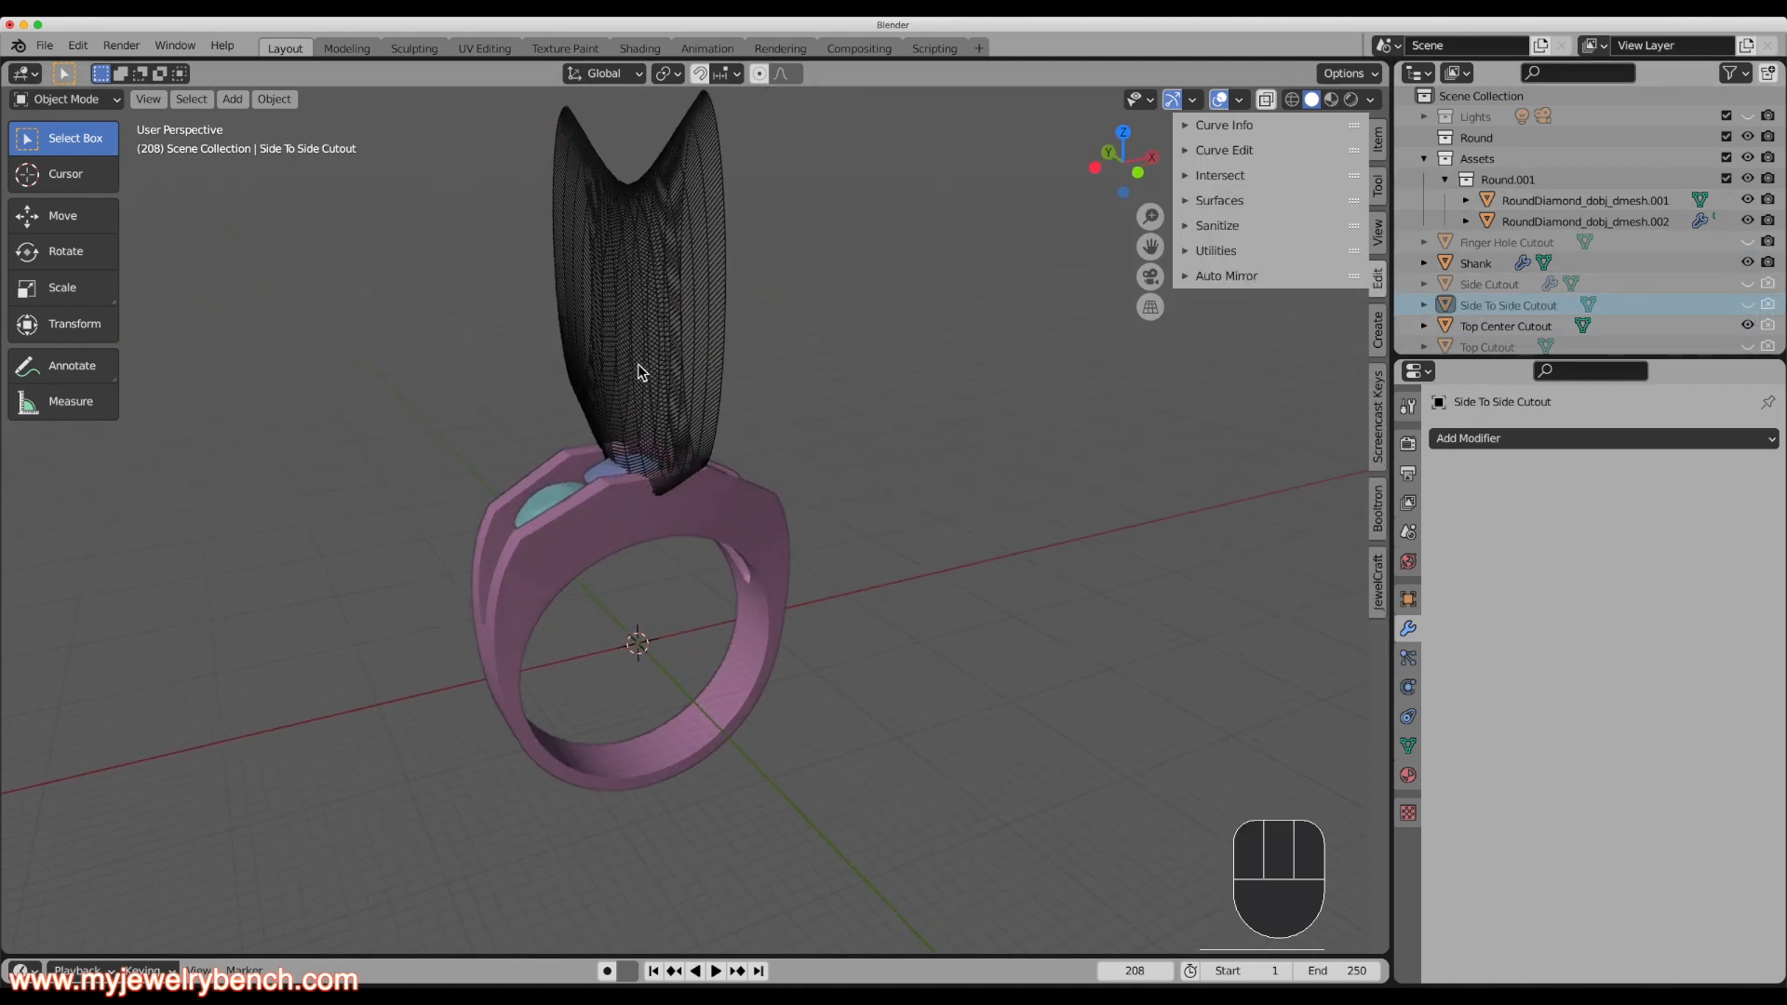
Subtract the Top Center Cutout from the Shank with a Brush Boolean Difference and hide the cutout object.
left_click(649, 375)
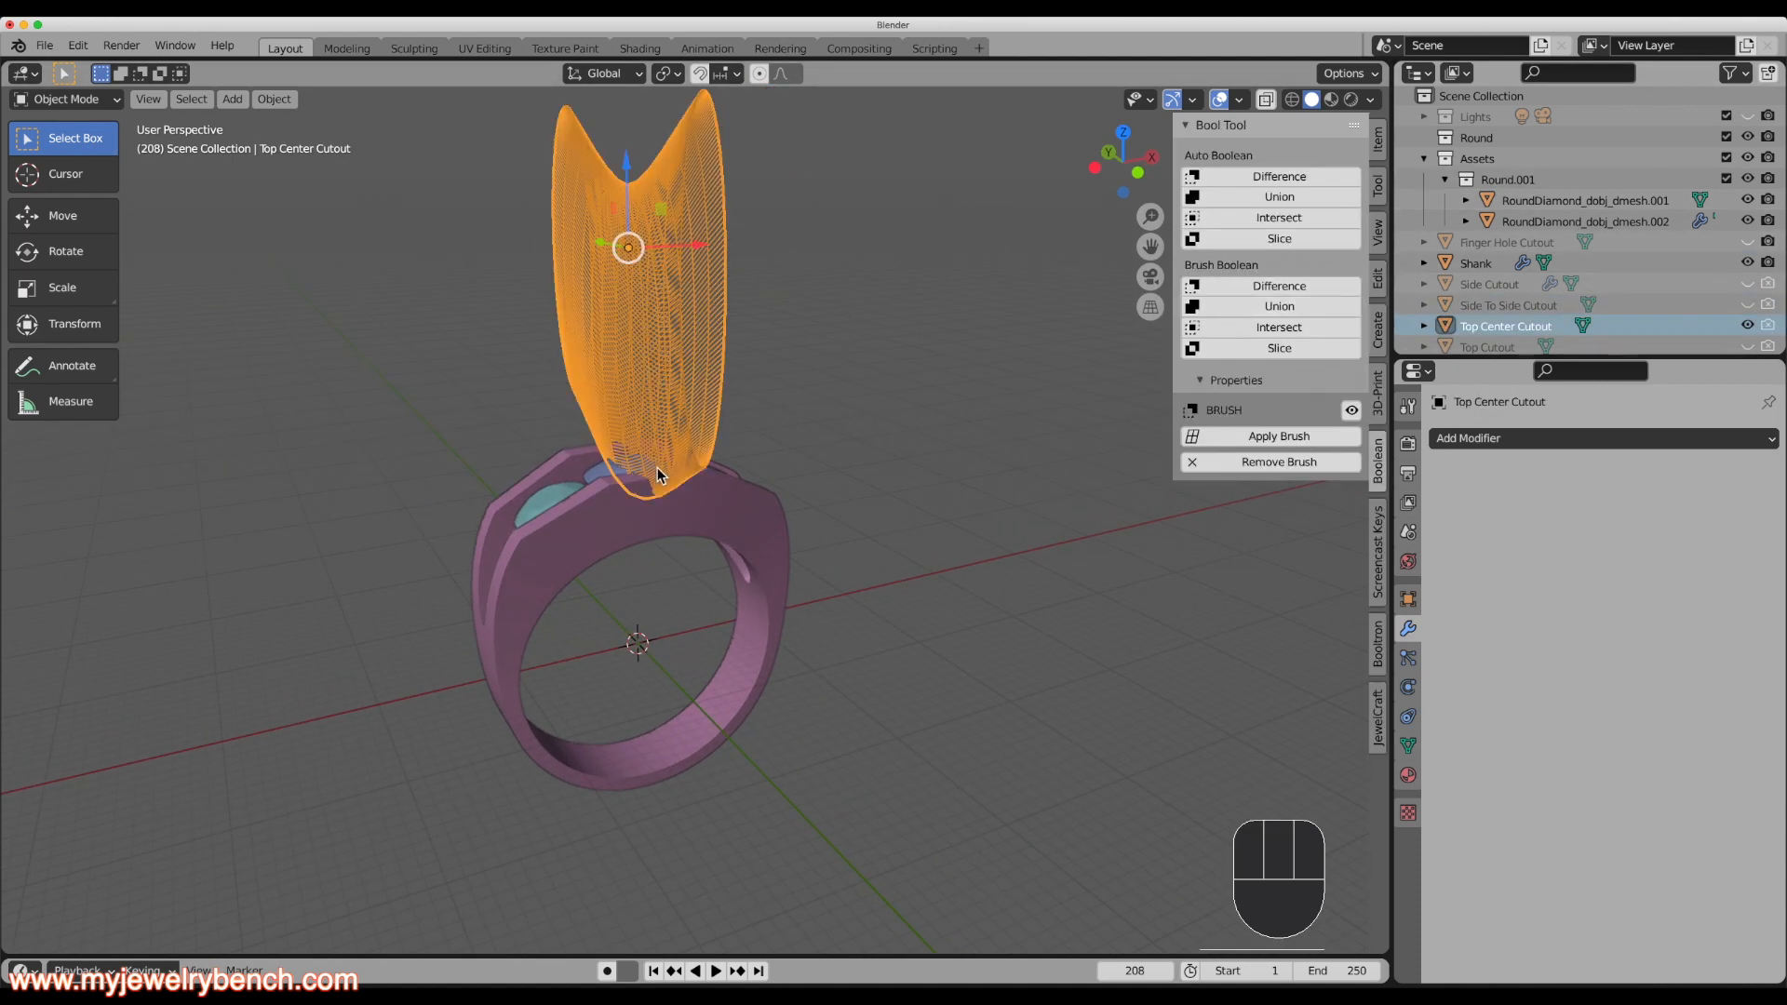
left_click(722, 517, "shift")
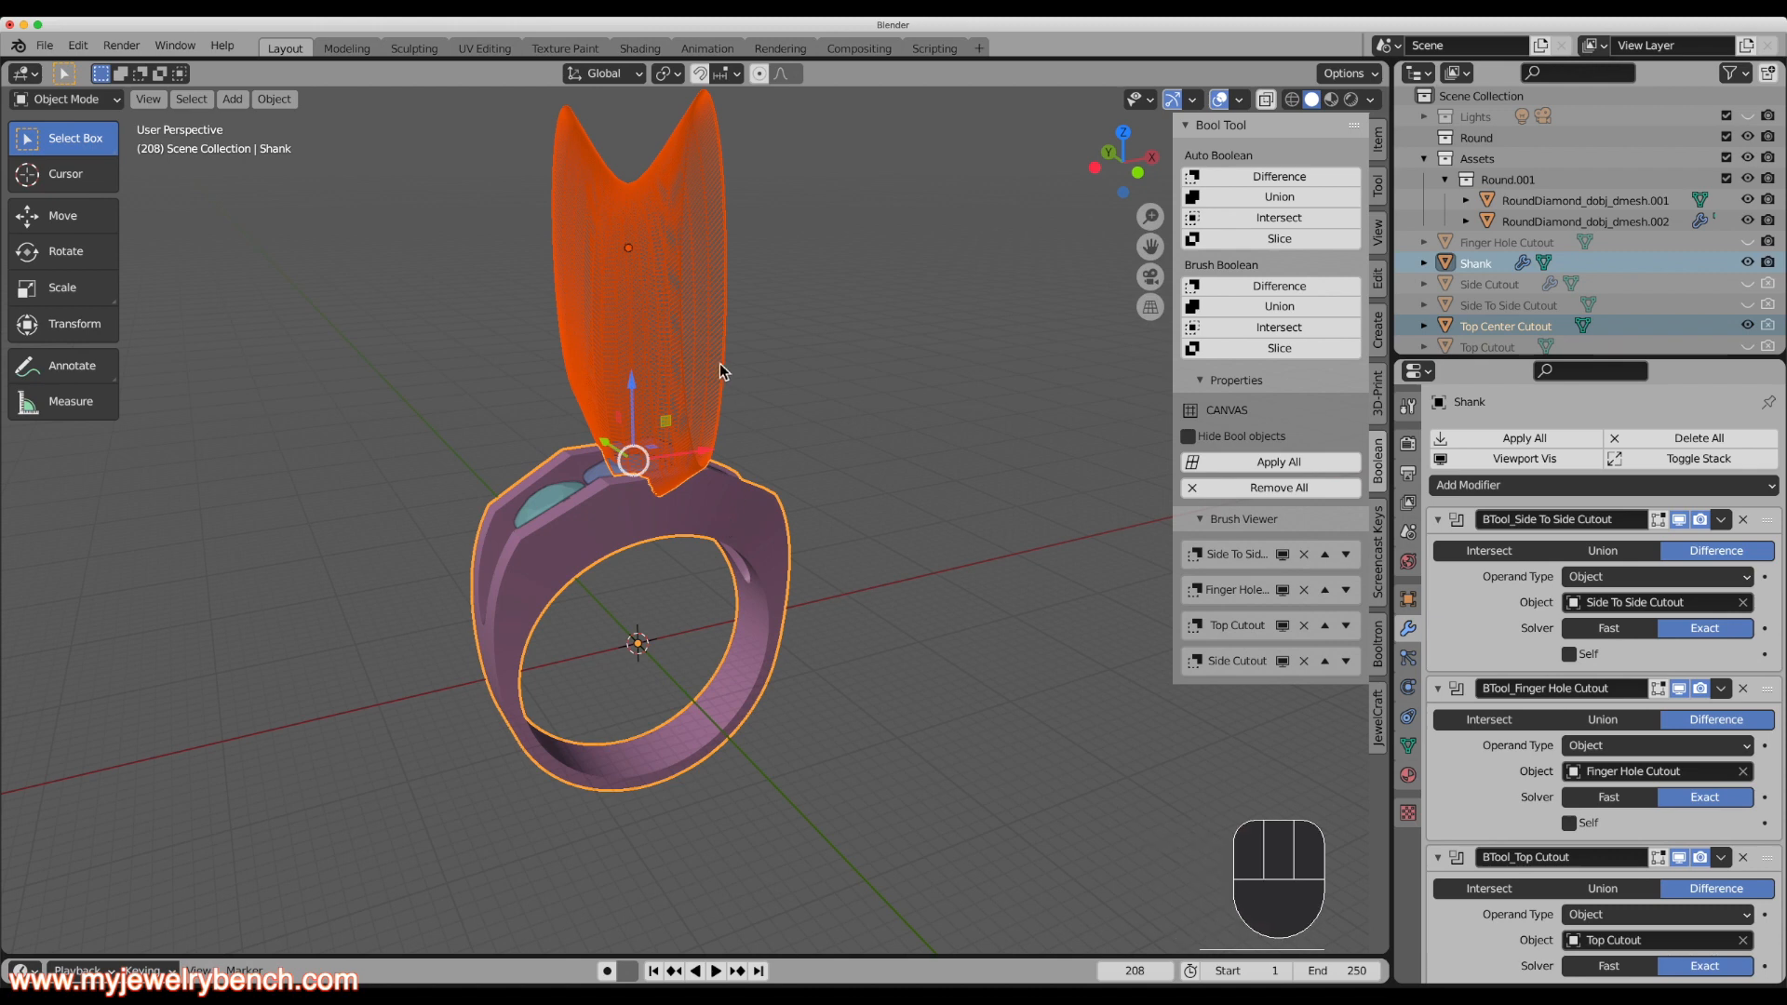
left_click(1286, 290)
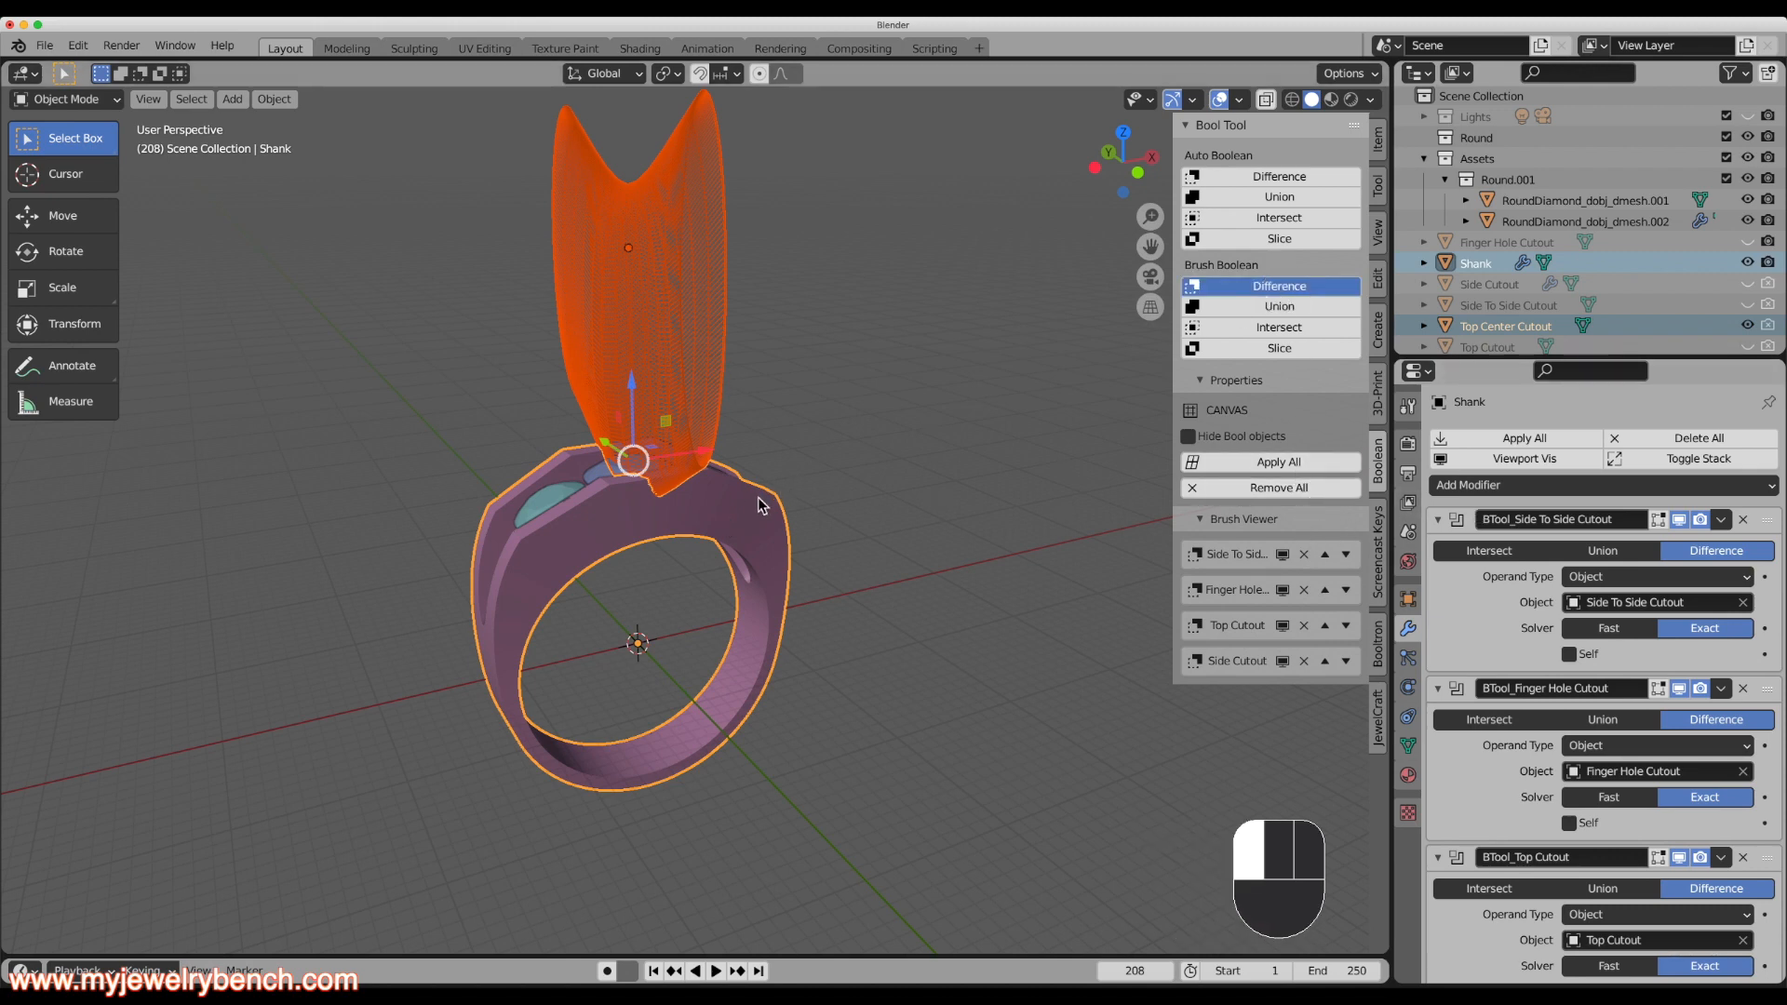
middle_click_drag(758, 556, 838, 511)
scroll(1642, 303, "down", 1)
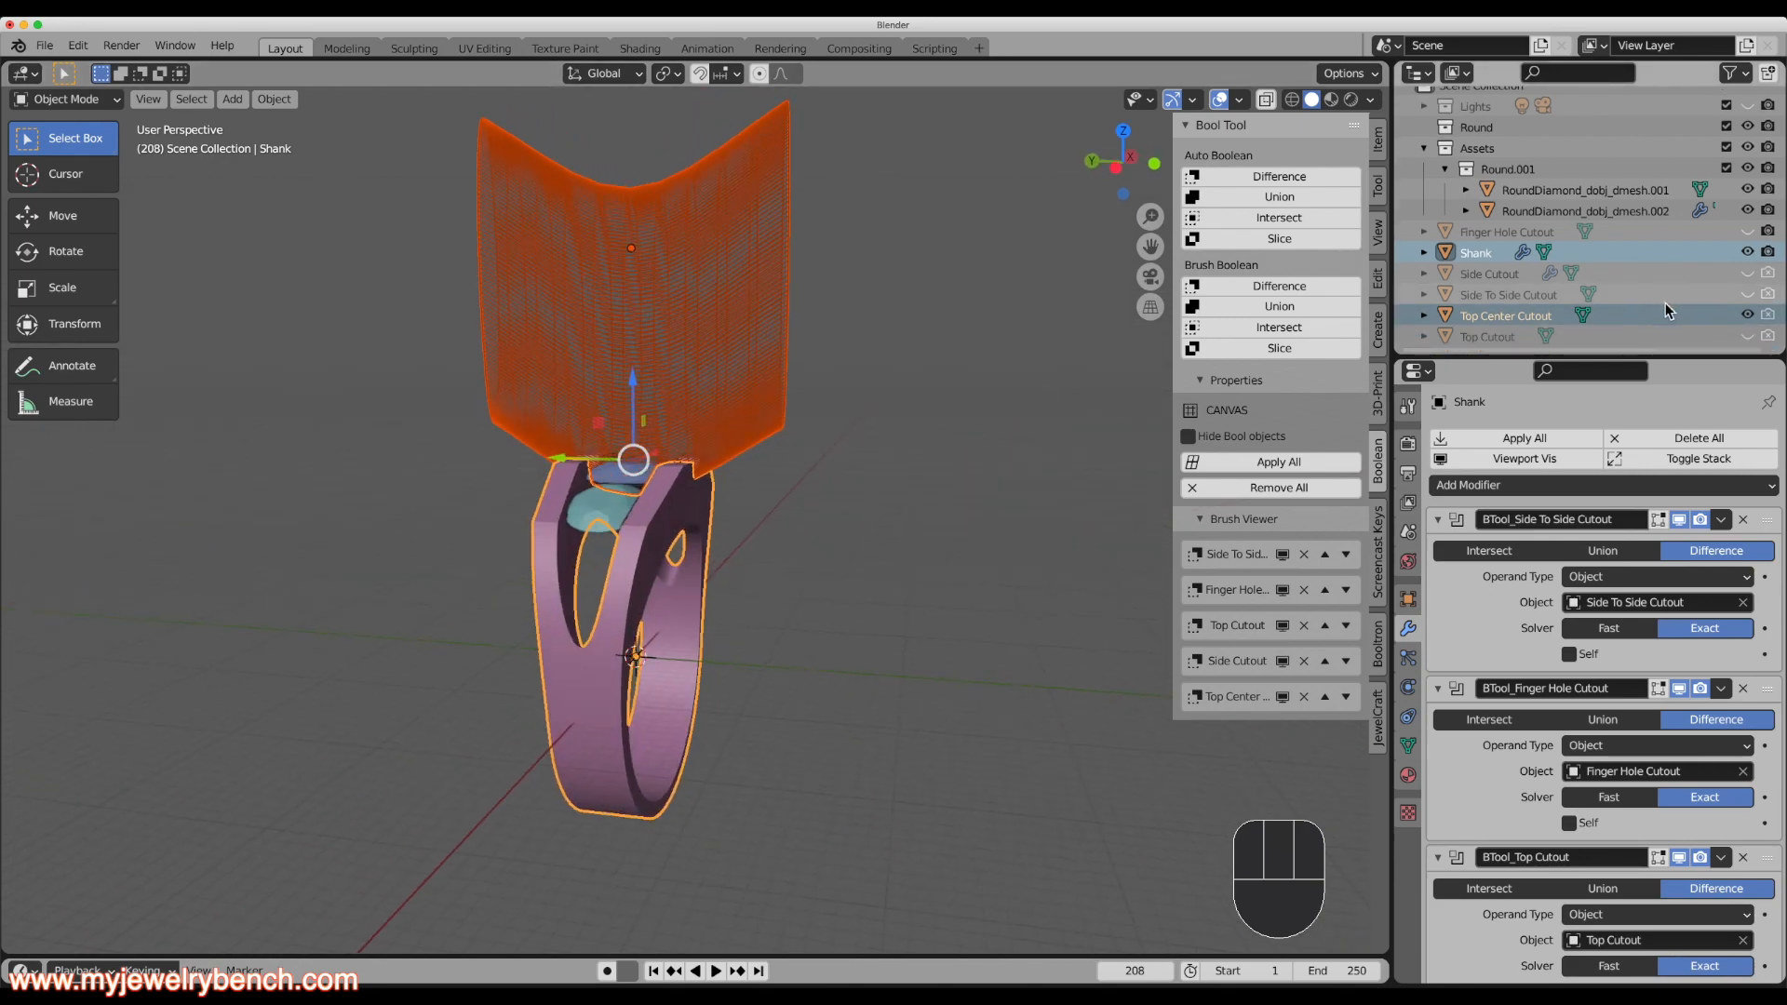
left_click(1749, 318)
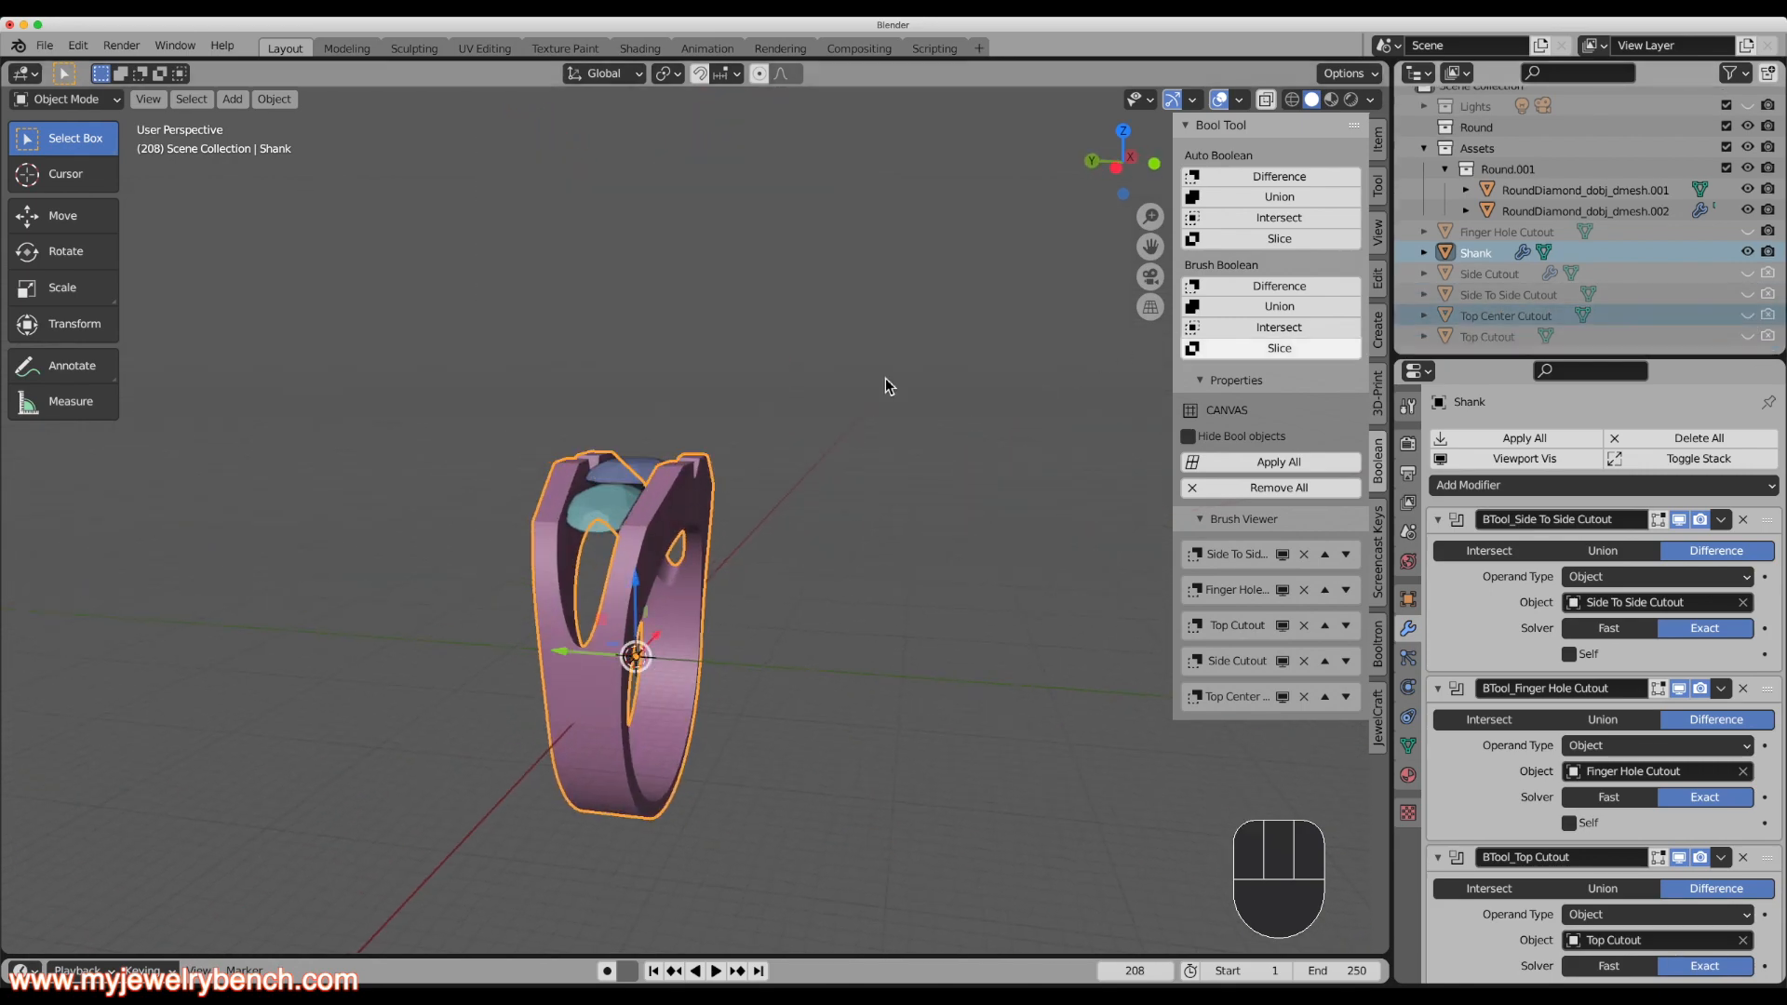
Inspect the depth and shape of the top center notch around the middle stone from several sides.
middle_click_drag(885, 387, 538, 580)
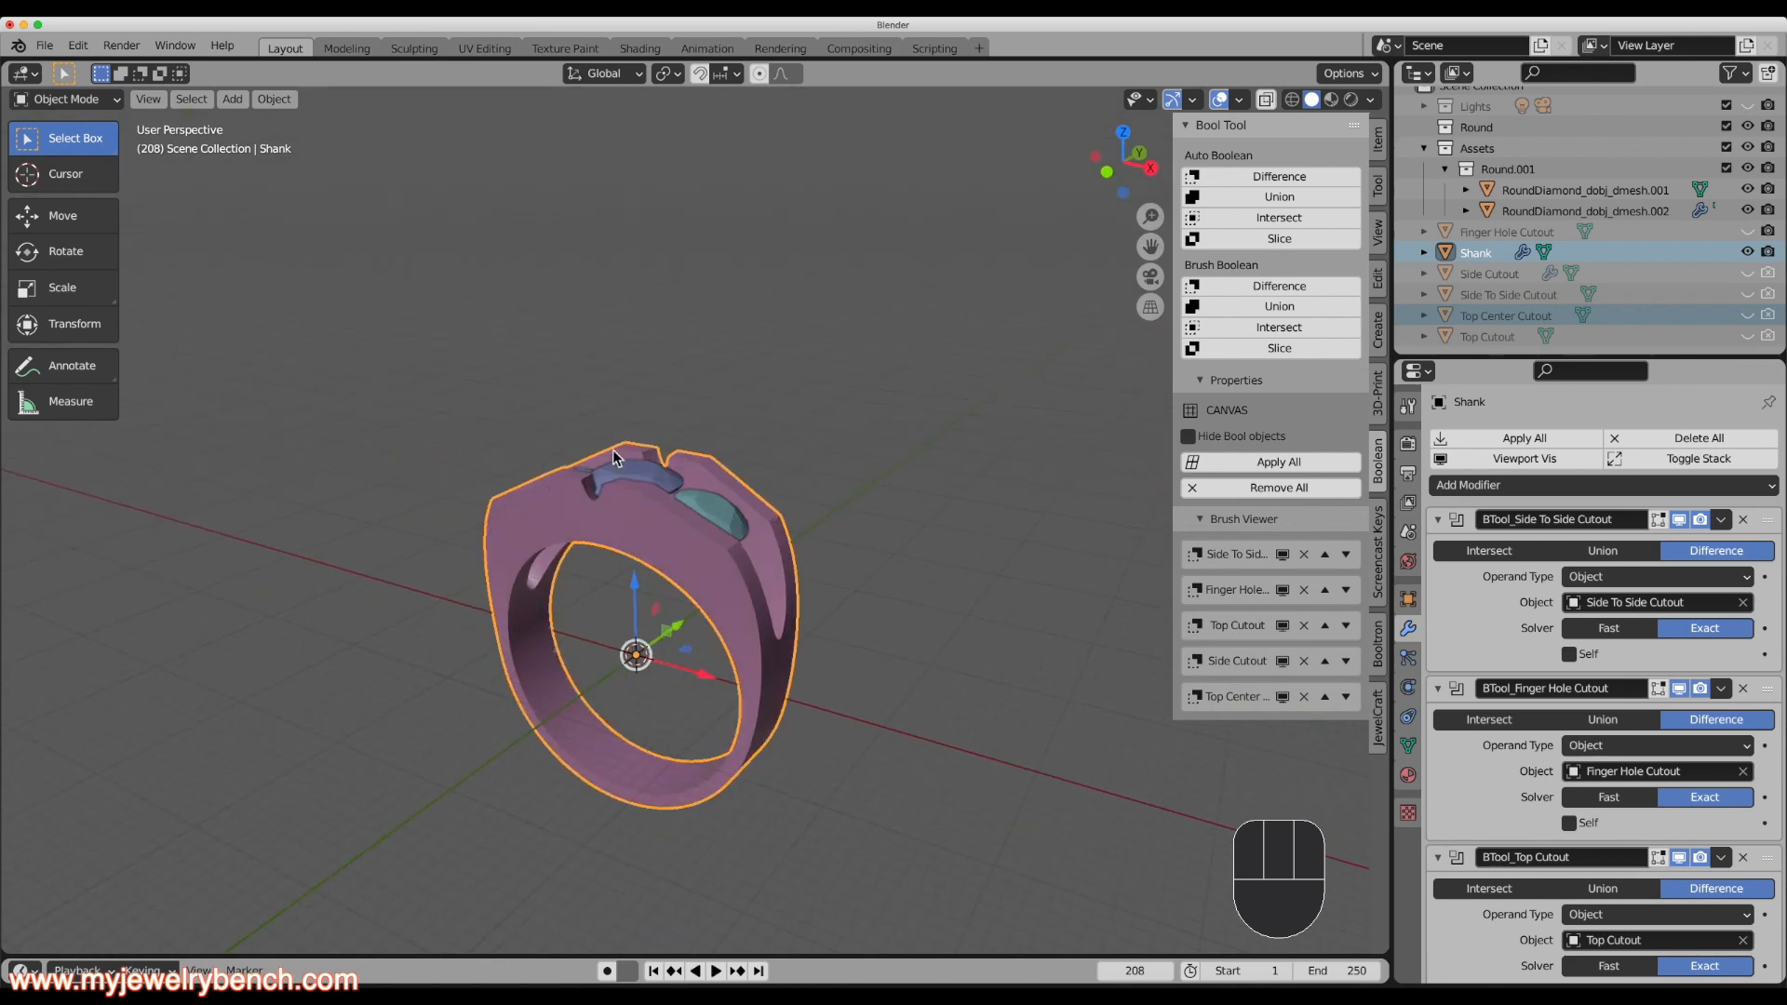
scroll(615, 455, "up", 4)
middle_click_drag(669, 656, 823, 628)
middle_click_drag(702, 486, 600, 574)
mouse_move(655, 715)
middle_mouse_down()
mouse_move(641, 685)
mouse_move(606, 778)
mouse_move(589, 748)
mouse_move(679, 691)
middle_mouse_up()
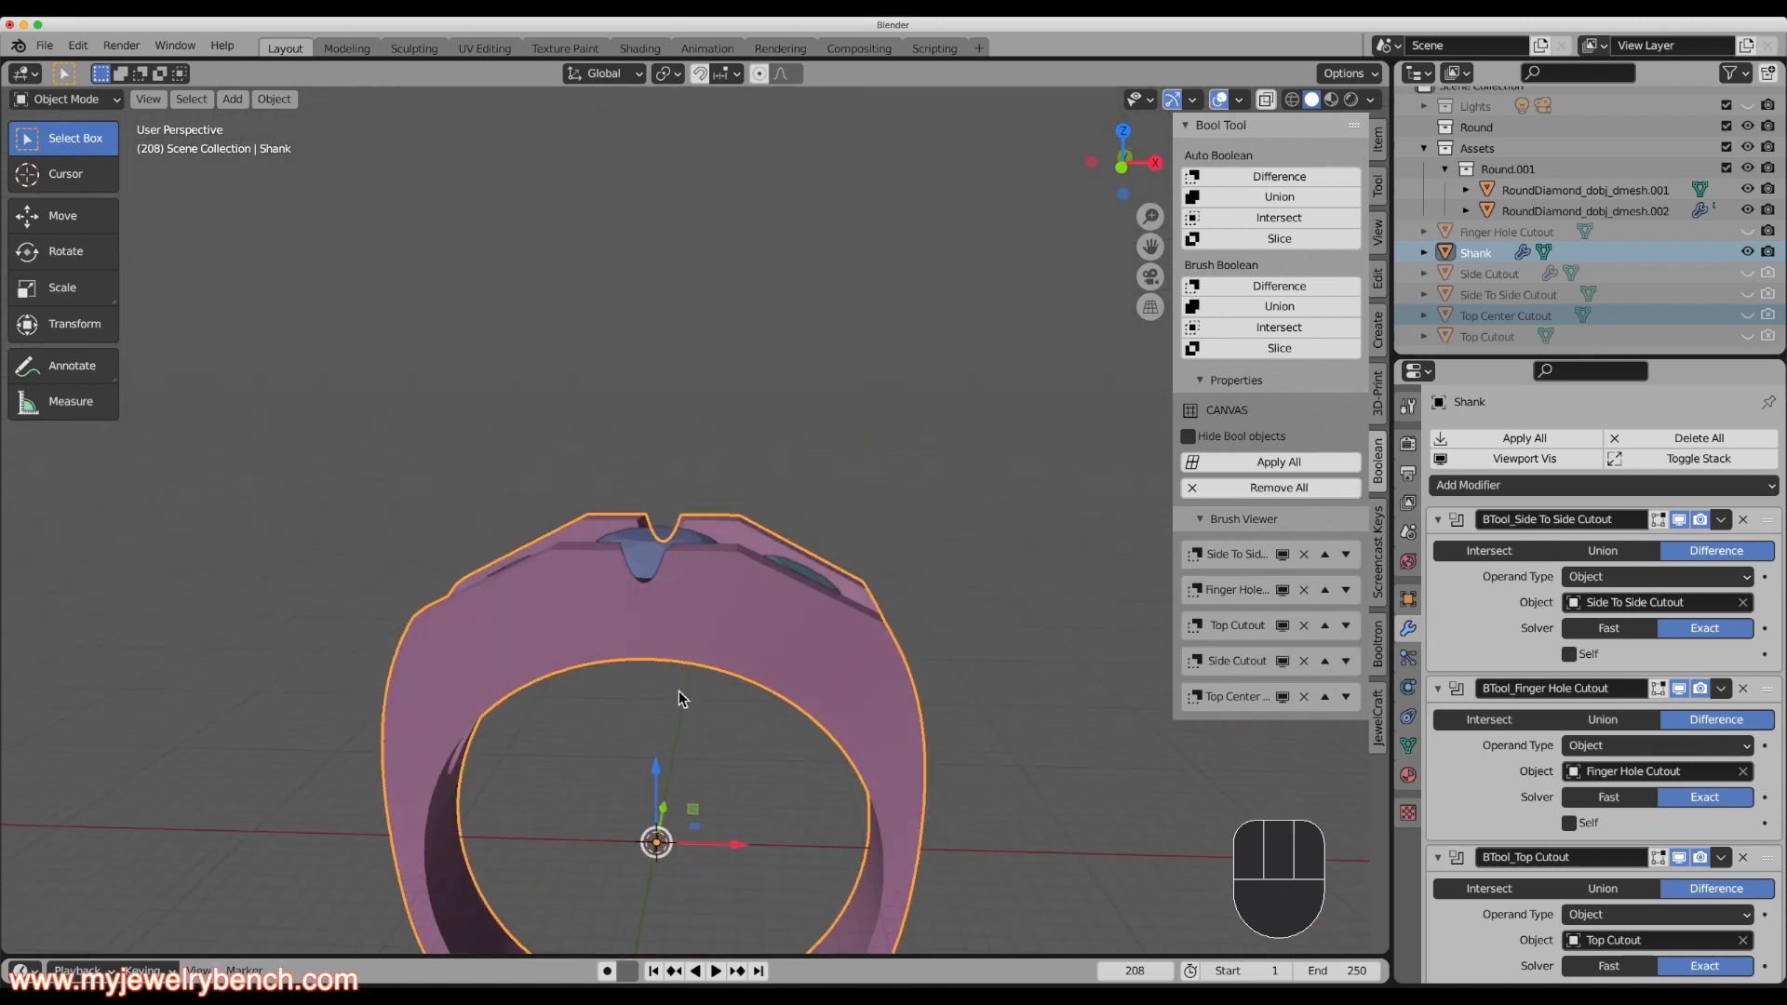
scroll(674, 594, "up", 5)
scroll(654, 606, "down", 2)
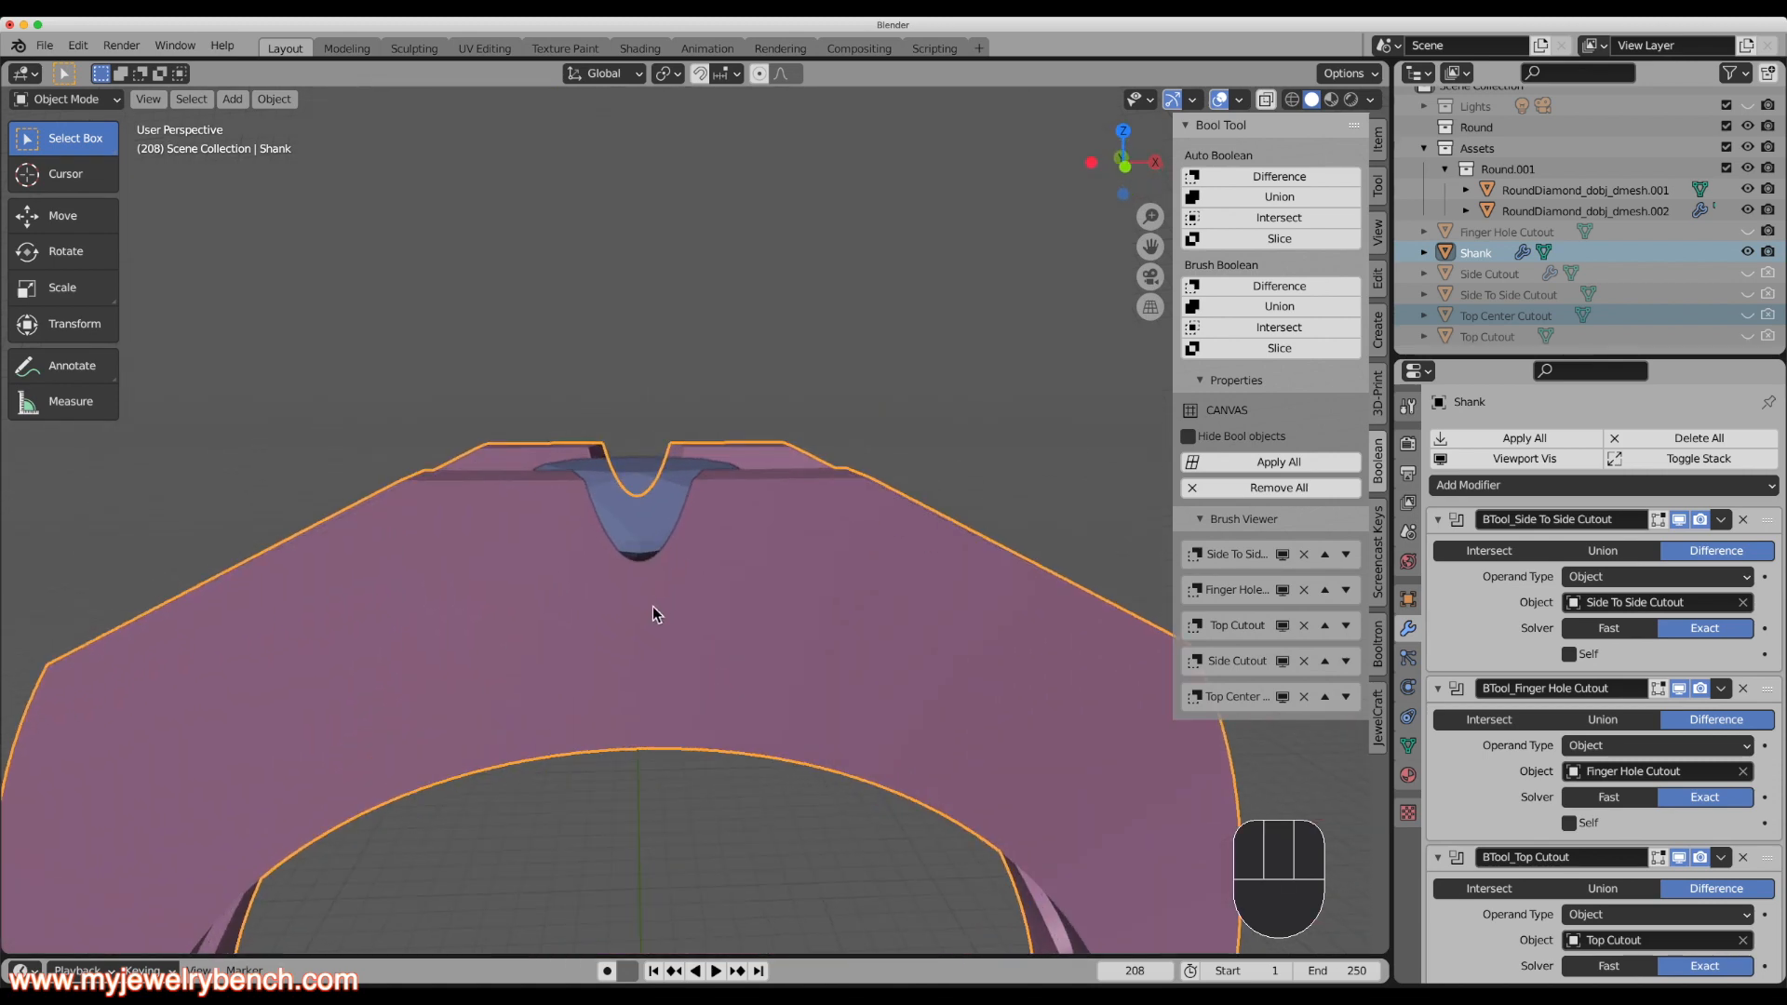
scroll(601, 433, "down", 3)
middle_click_drag(612, 493, 622, 521)
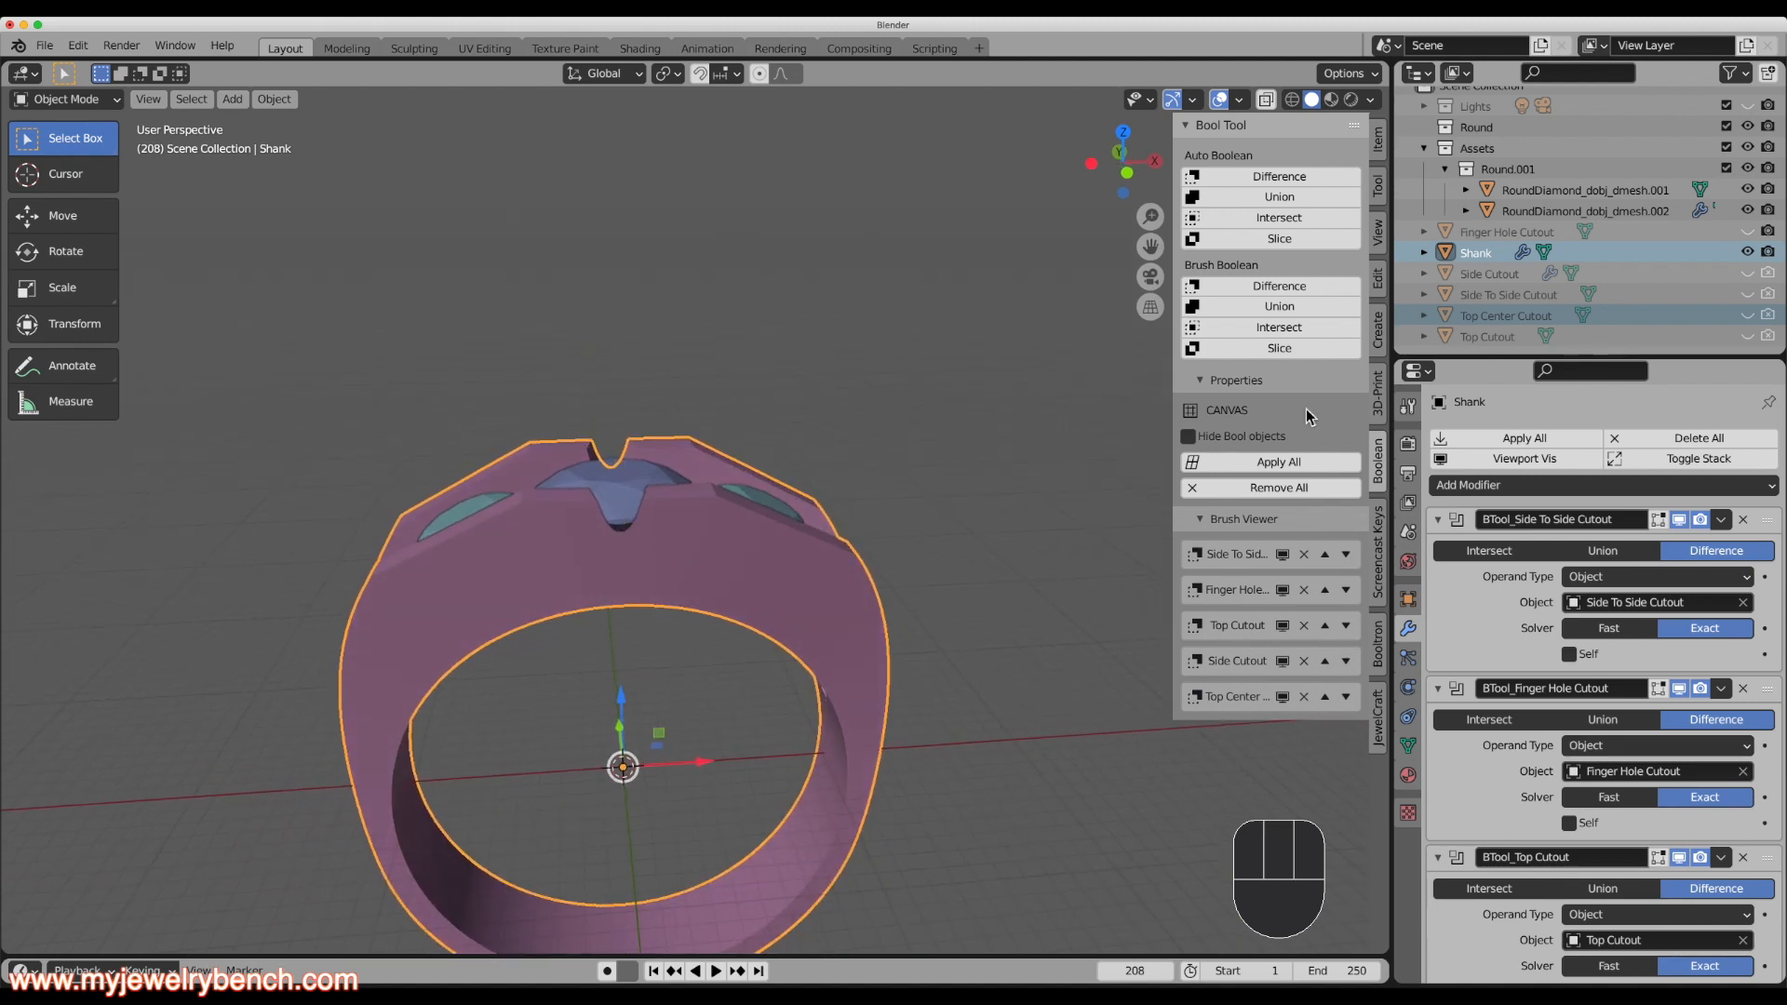
Unhide the Top Center Cutout, stretch it to about 1.111 along Z to deepen the notch, and hide it again.
left_click(1748, 315)
middle_click_drag(823, 333, 504, 410)
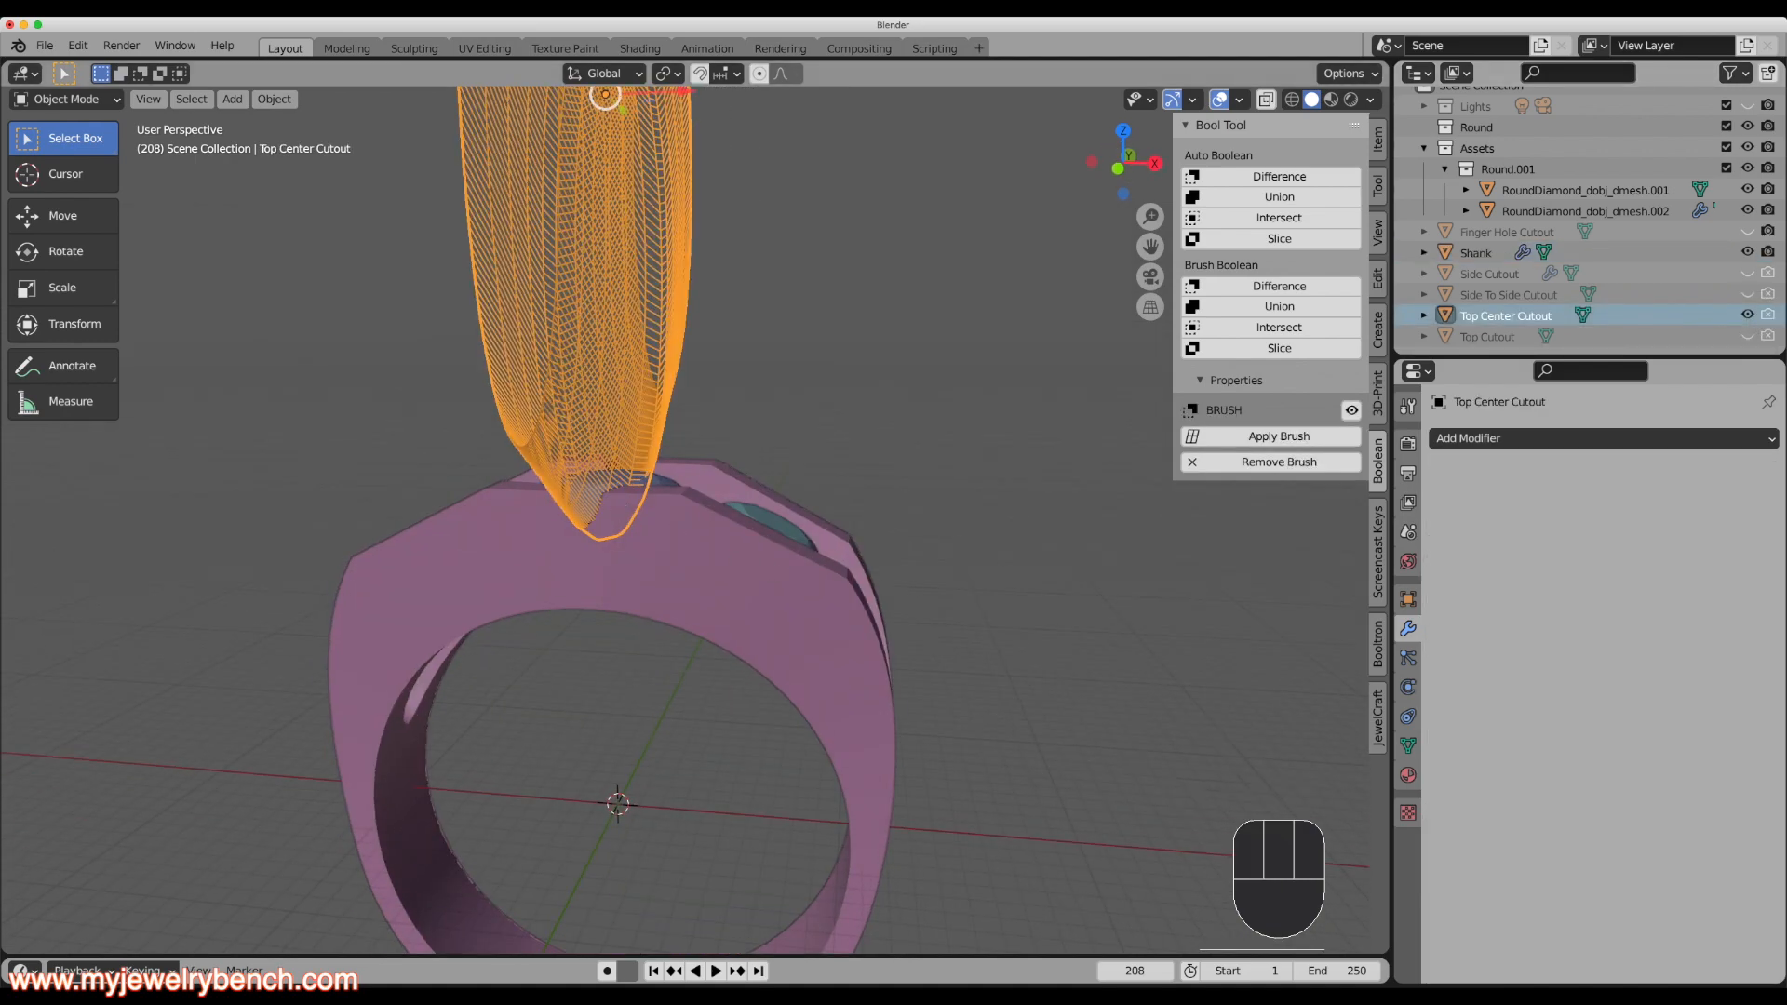
key("s")
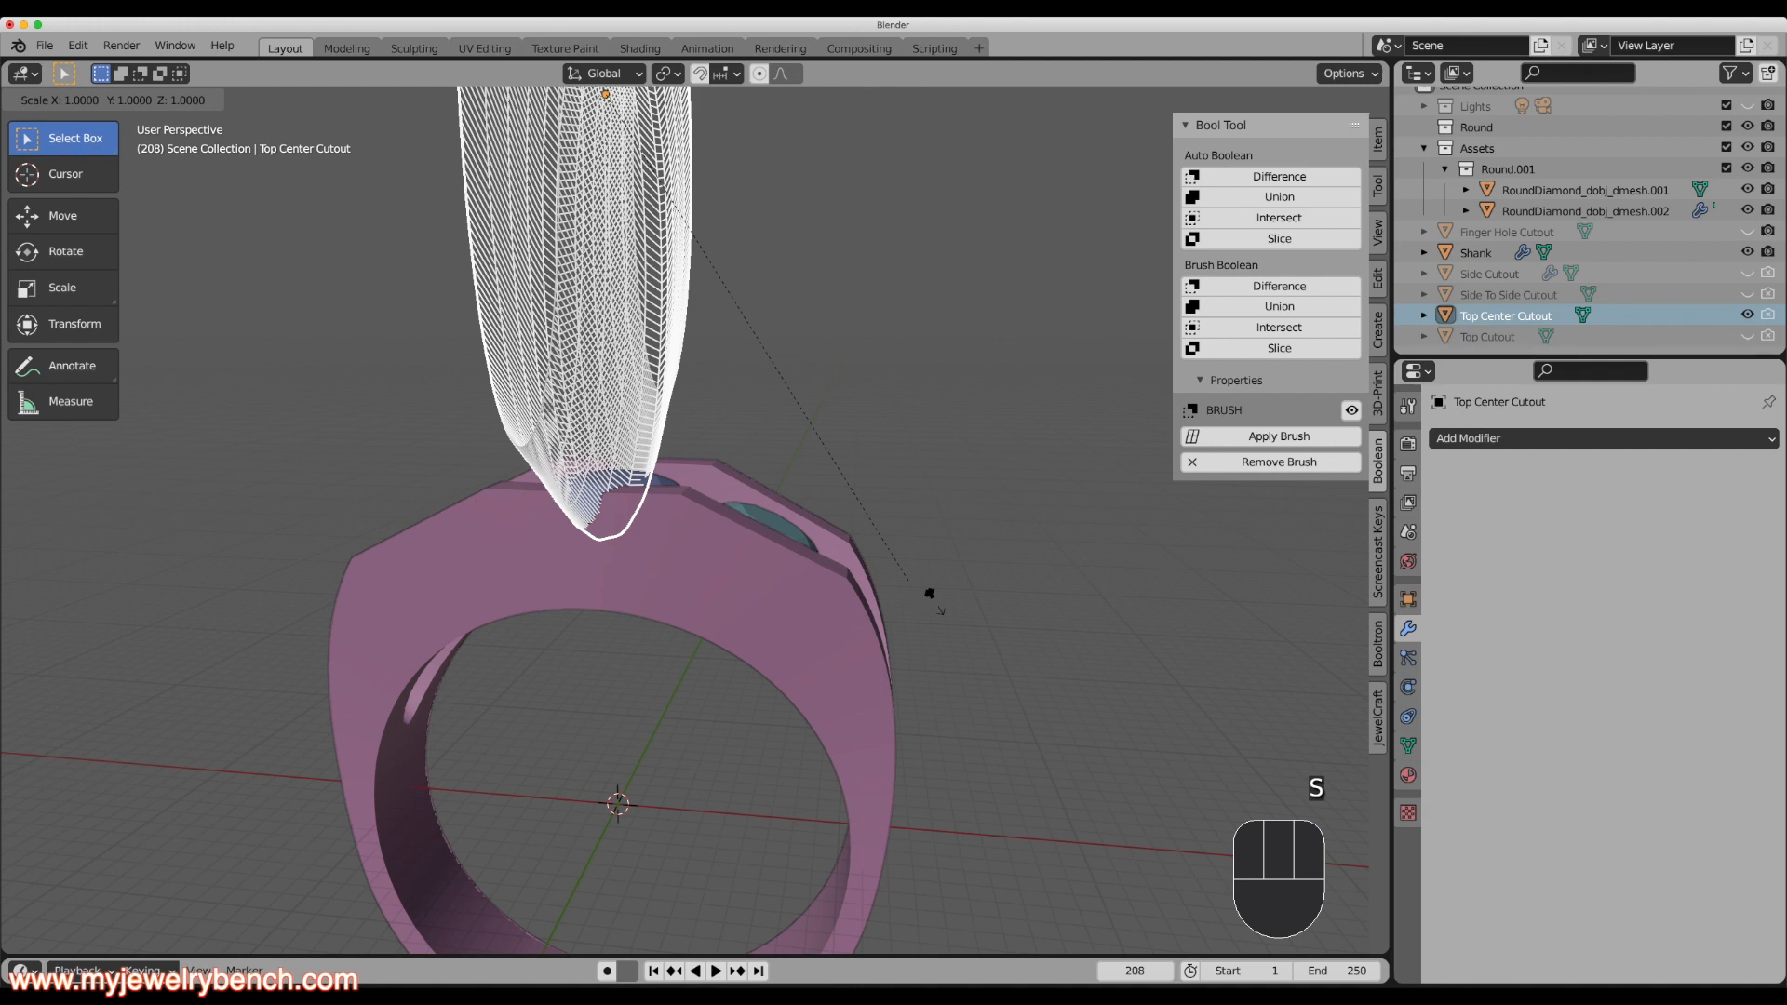
key("z")
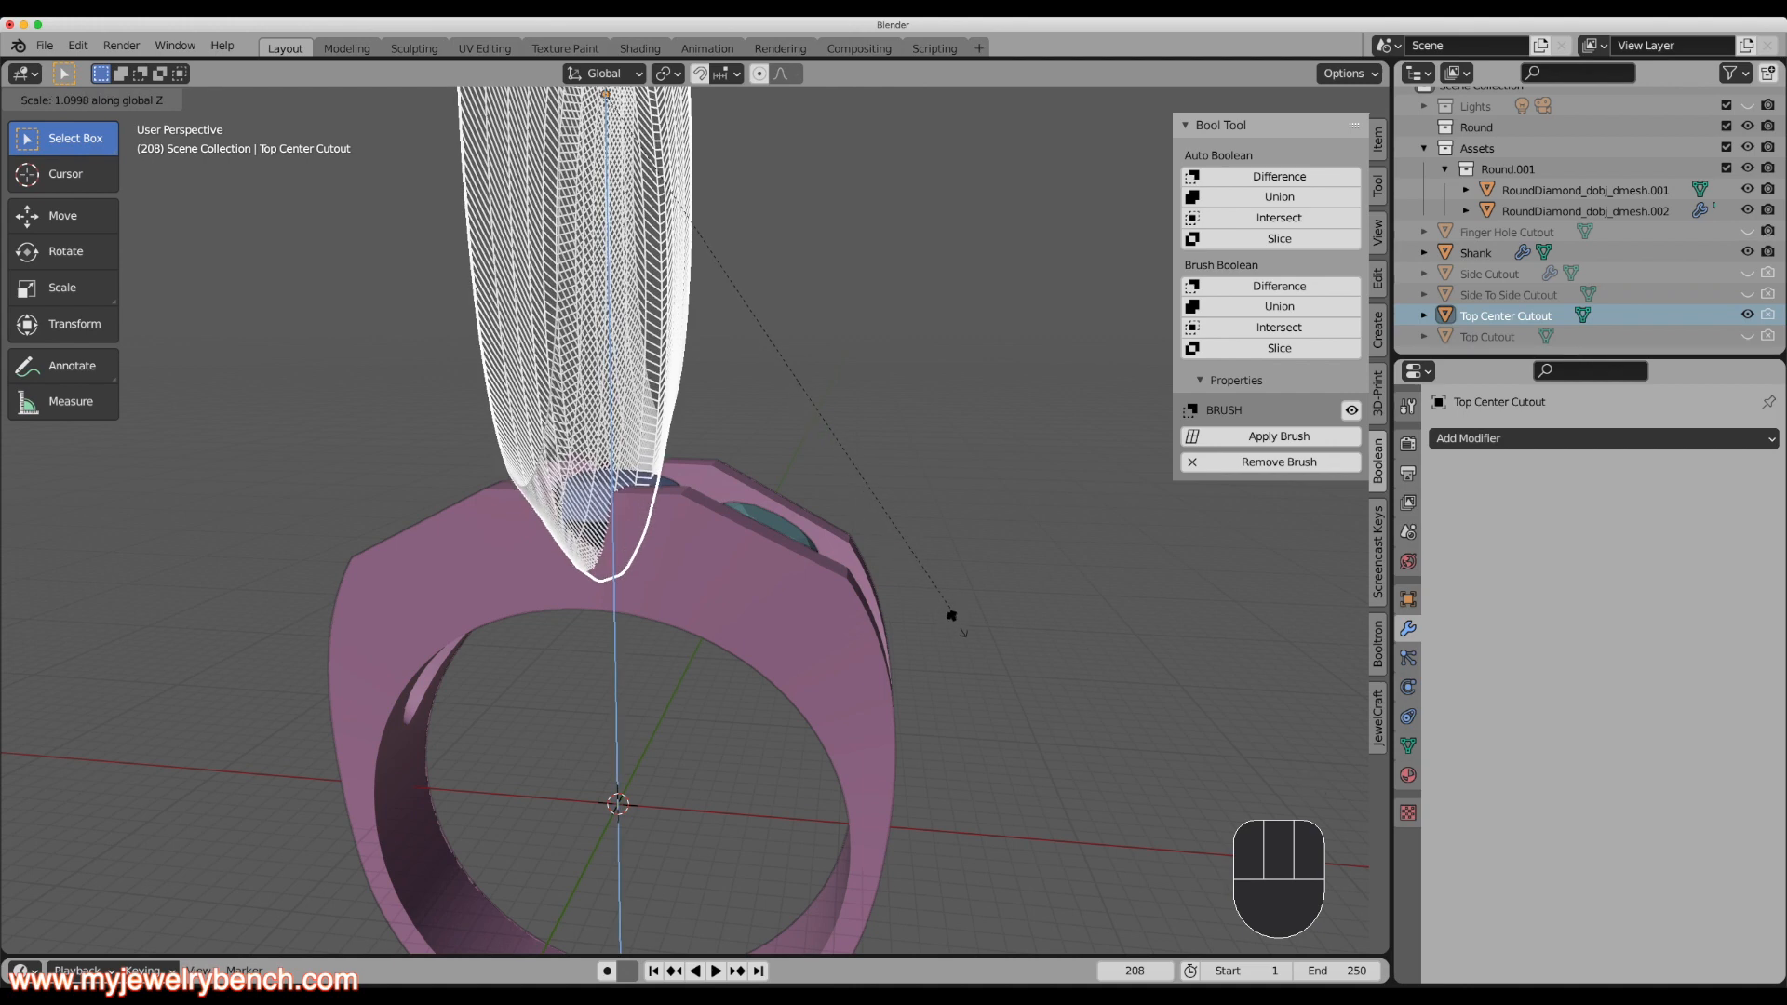
left_click(1723, 324)
left_click(1747, 315)
middle_click_drag(778, 512, 866, 521)
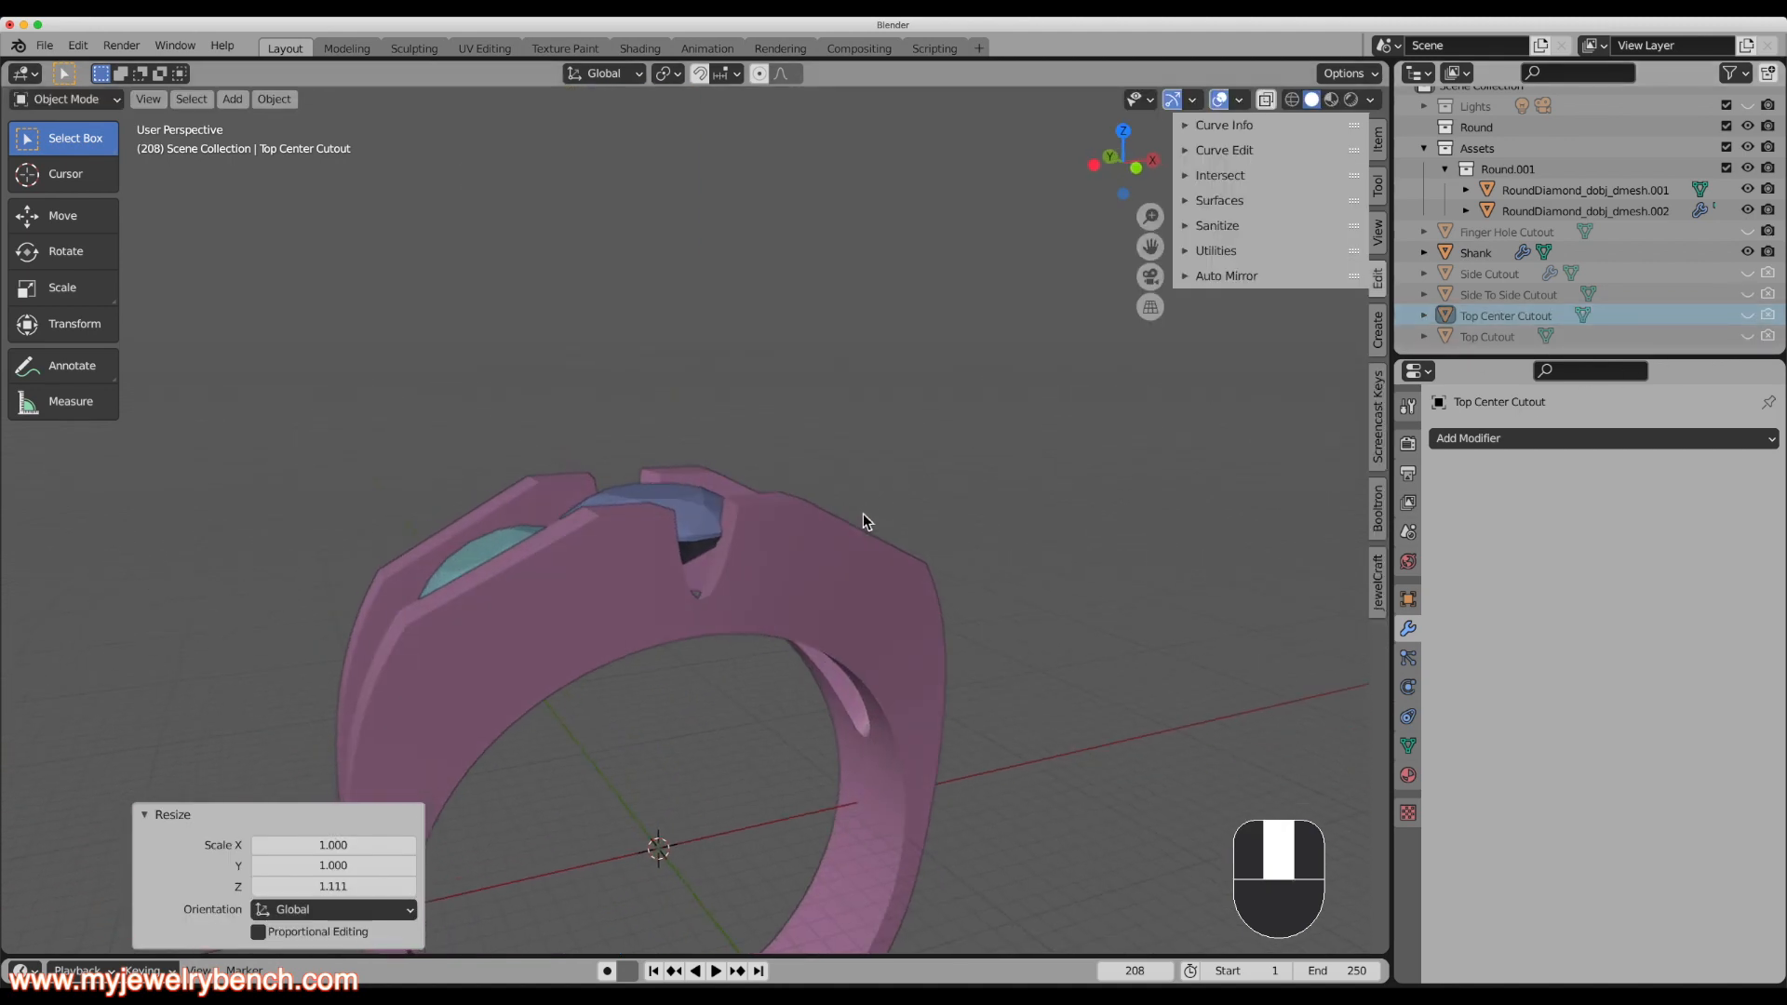
mouse_move(694, 587)
middle_mouse_down()
mouse_move(600, 575)
mouse_move(579, 538)
mouse_move(686, 616)
mouse_move(762, 605)
mouse_move(327, 642)
mouse_move(588, 644)
mouse_move(655, 629)
mouse_move(690, 568)
middle_mouse_up()
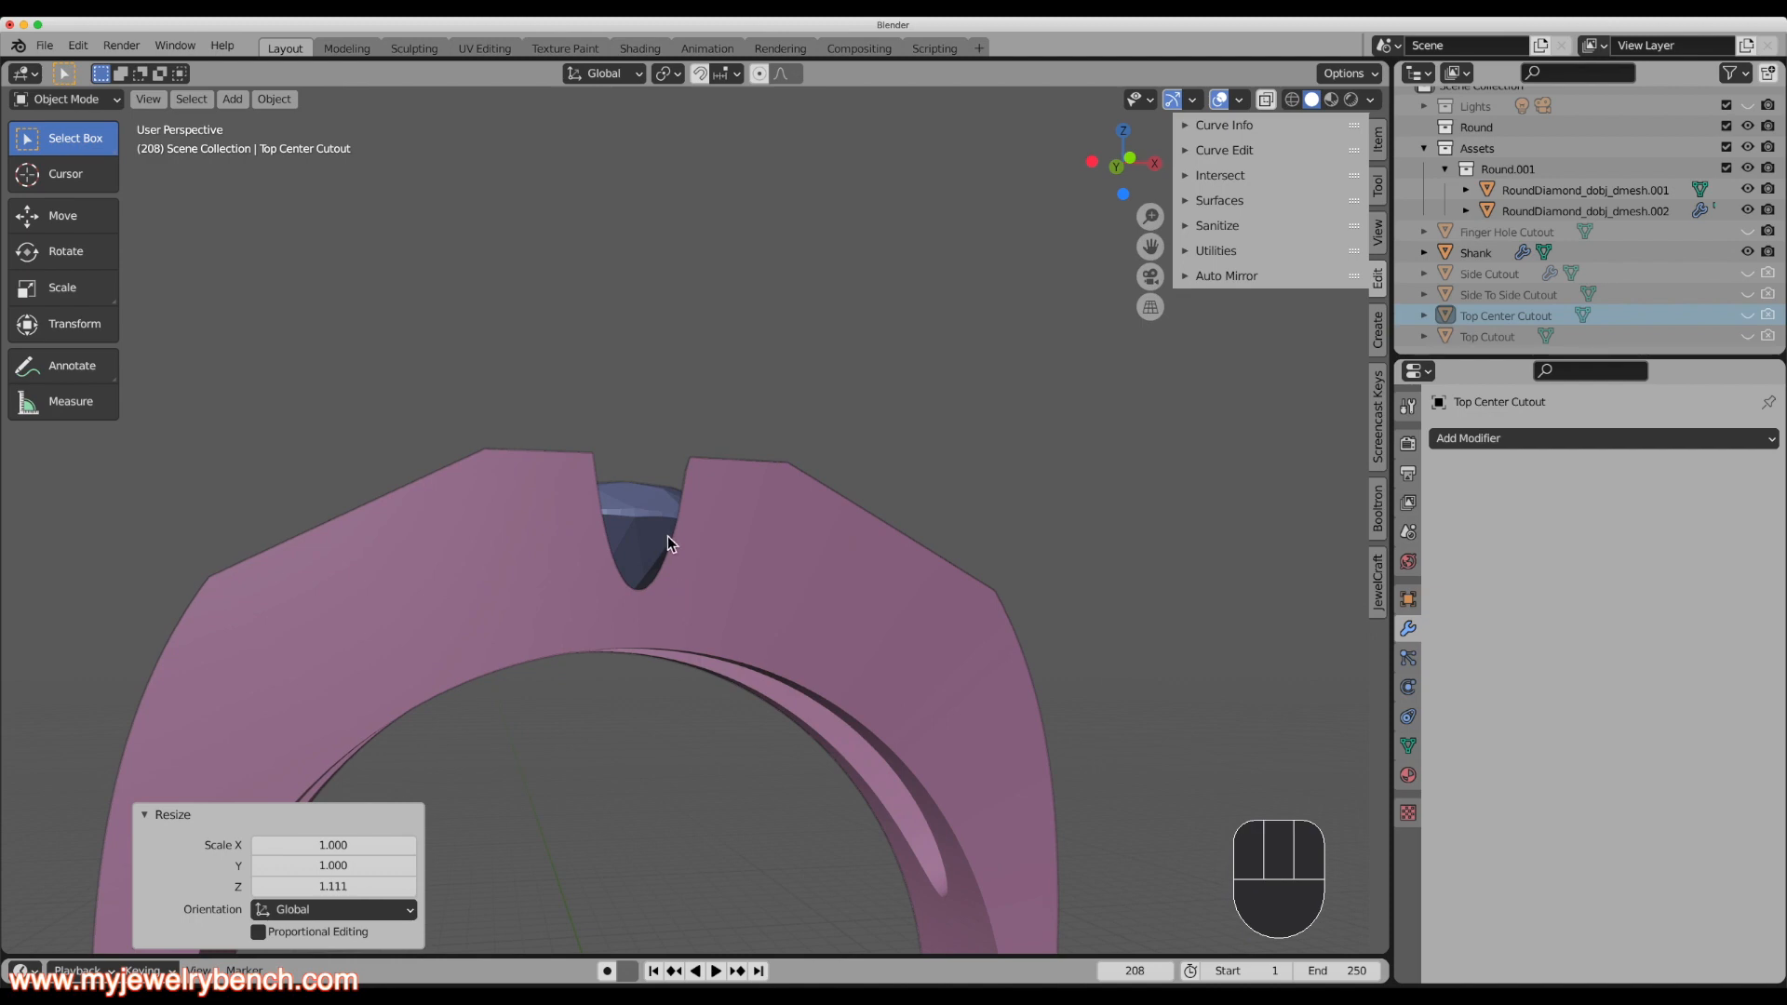
Unhide the Top Center Cutout and raise its end faces about 1.2 mm along Z with smooth proportional editing.
key("Tab")
left_click(1746, 315)
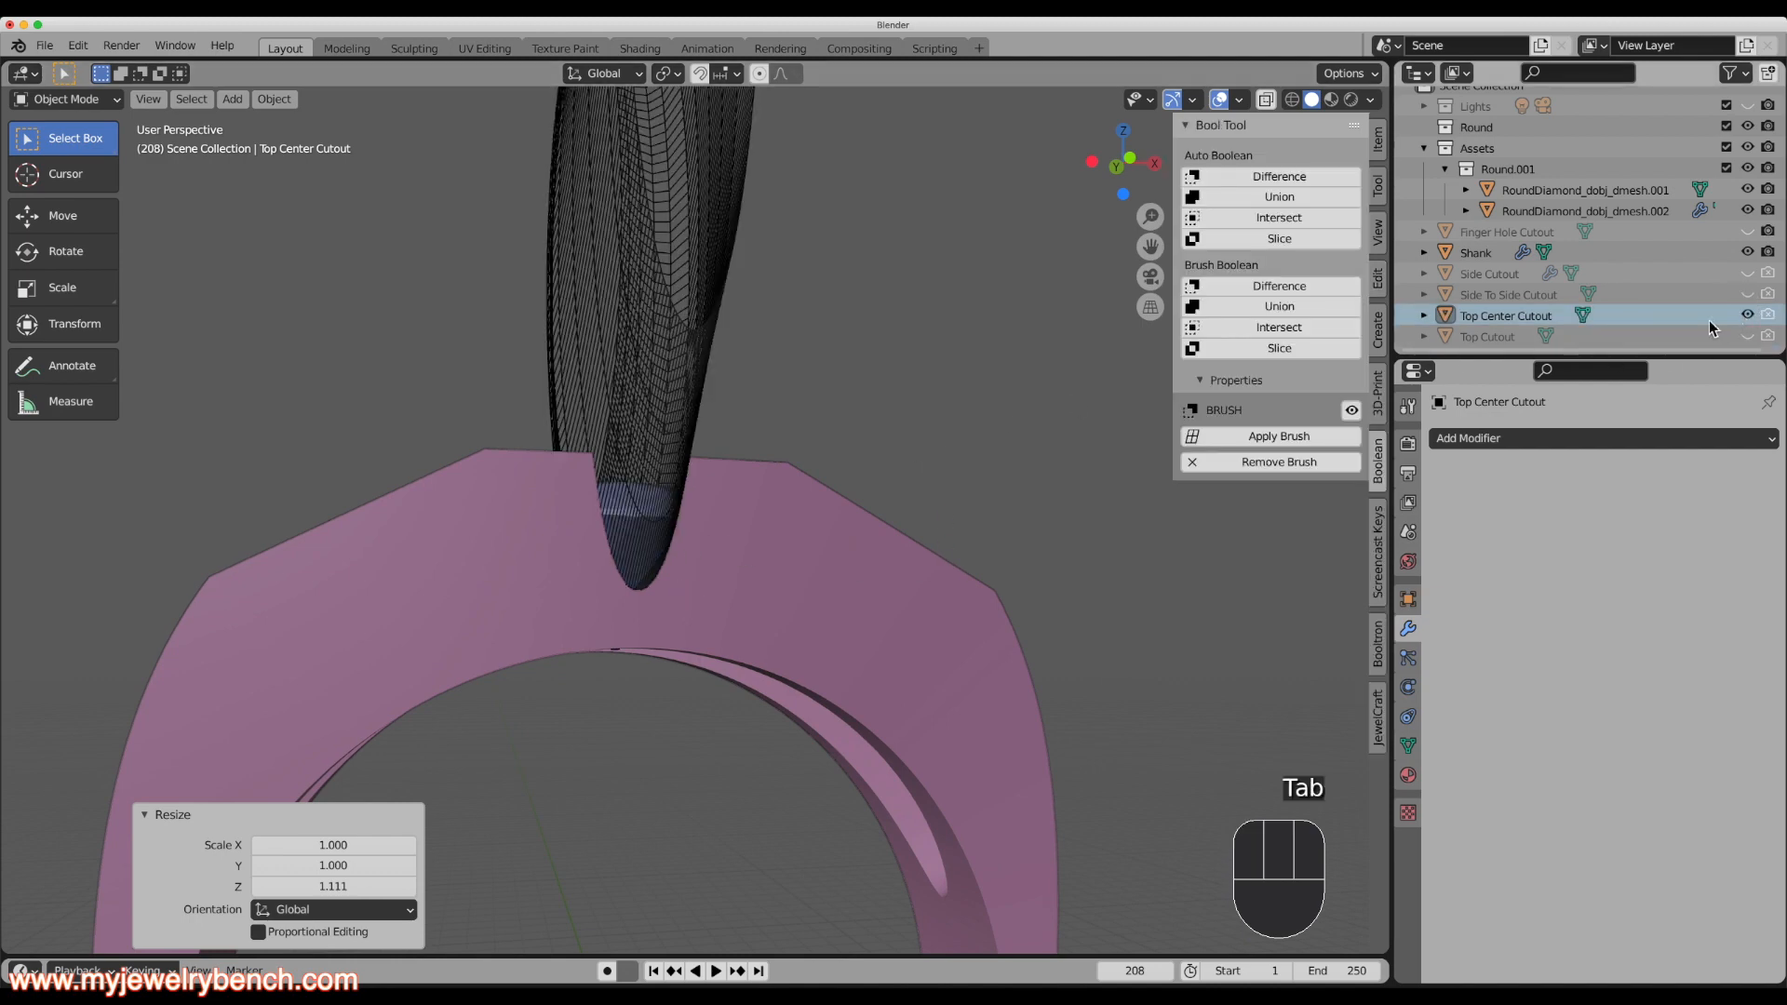
scroll(668, 606, "down", 4)
scroll(667, 616, "down", 2)
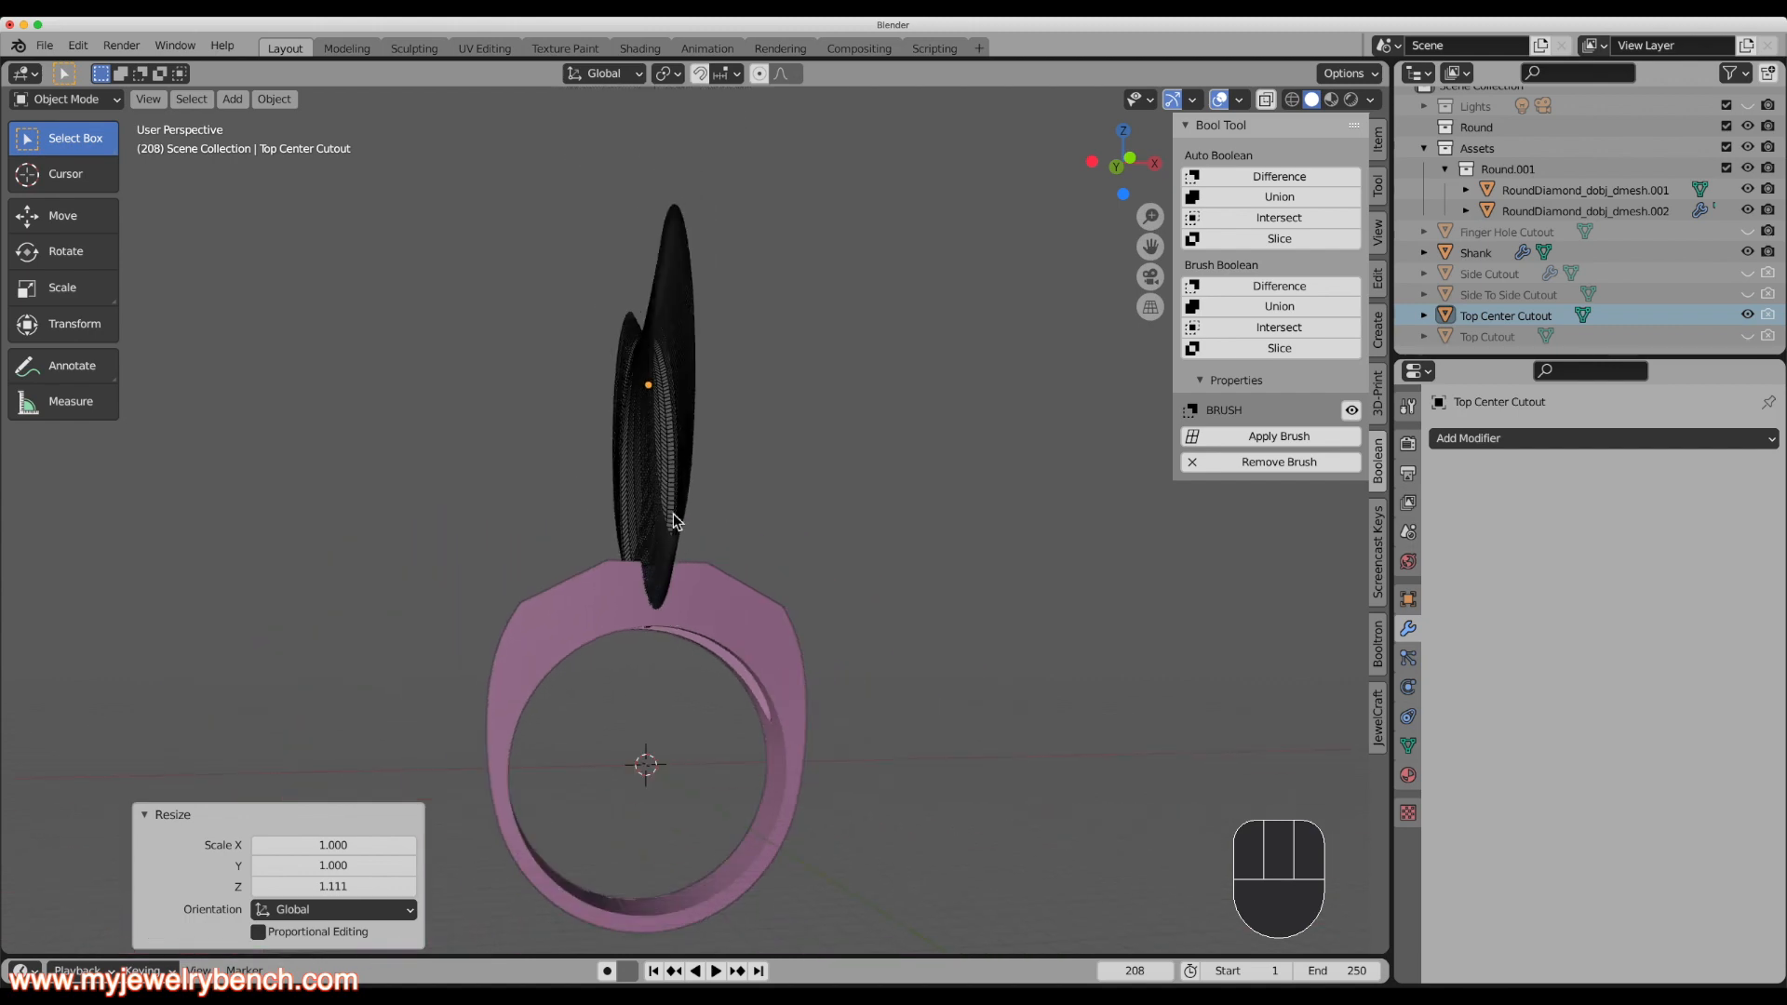
left_click(651, 353)
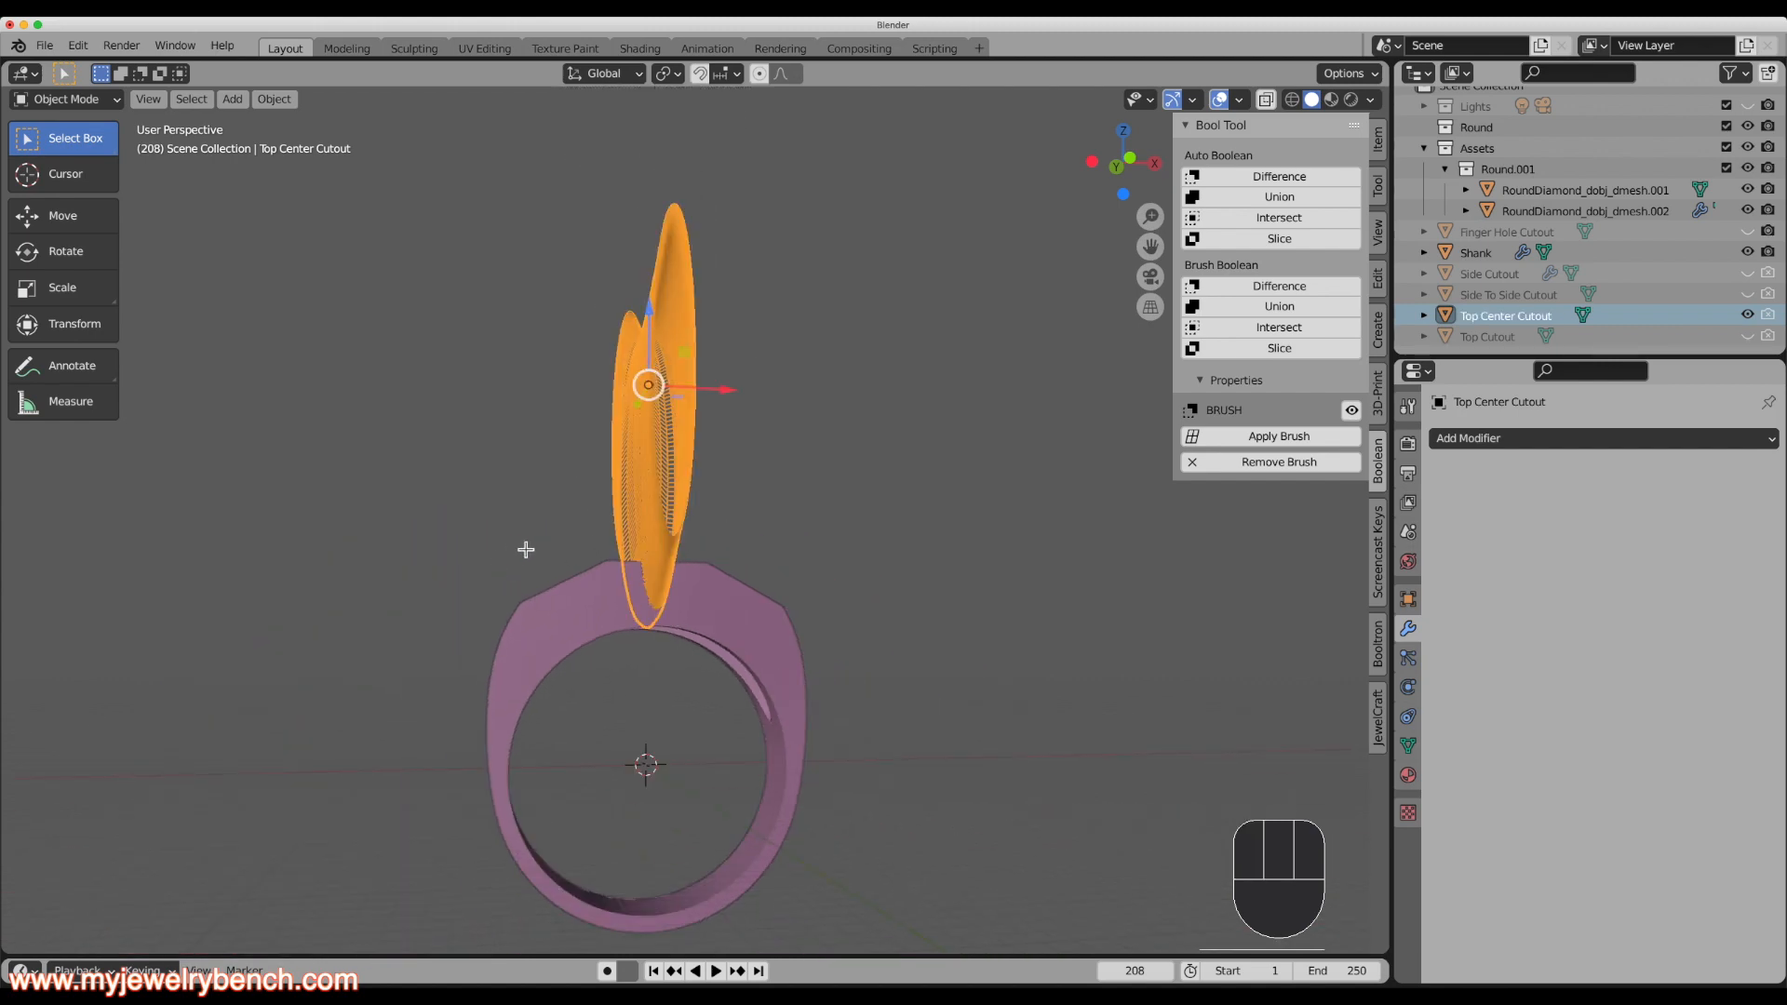
key("Tab")
key("grave")
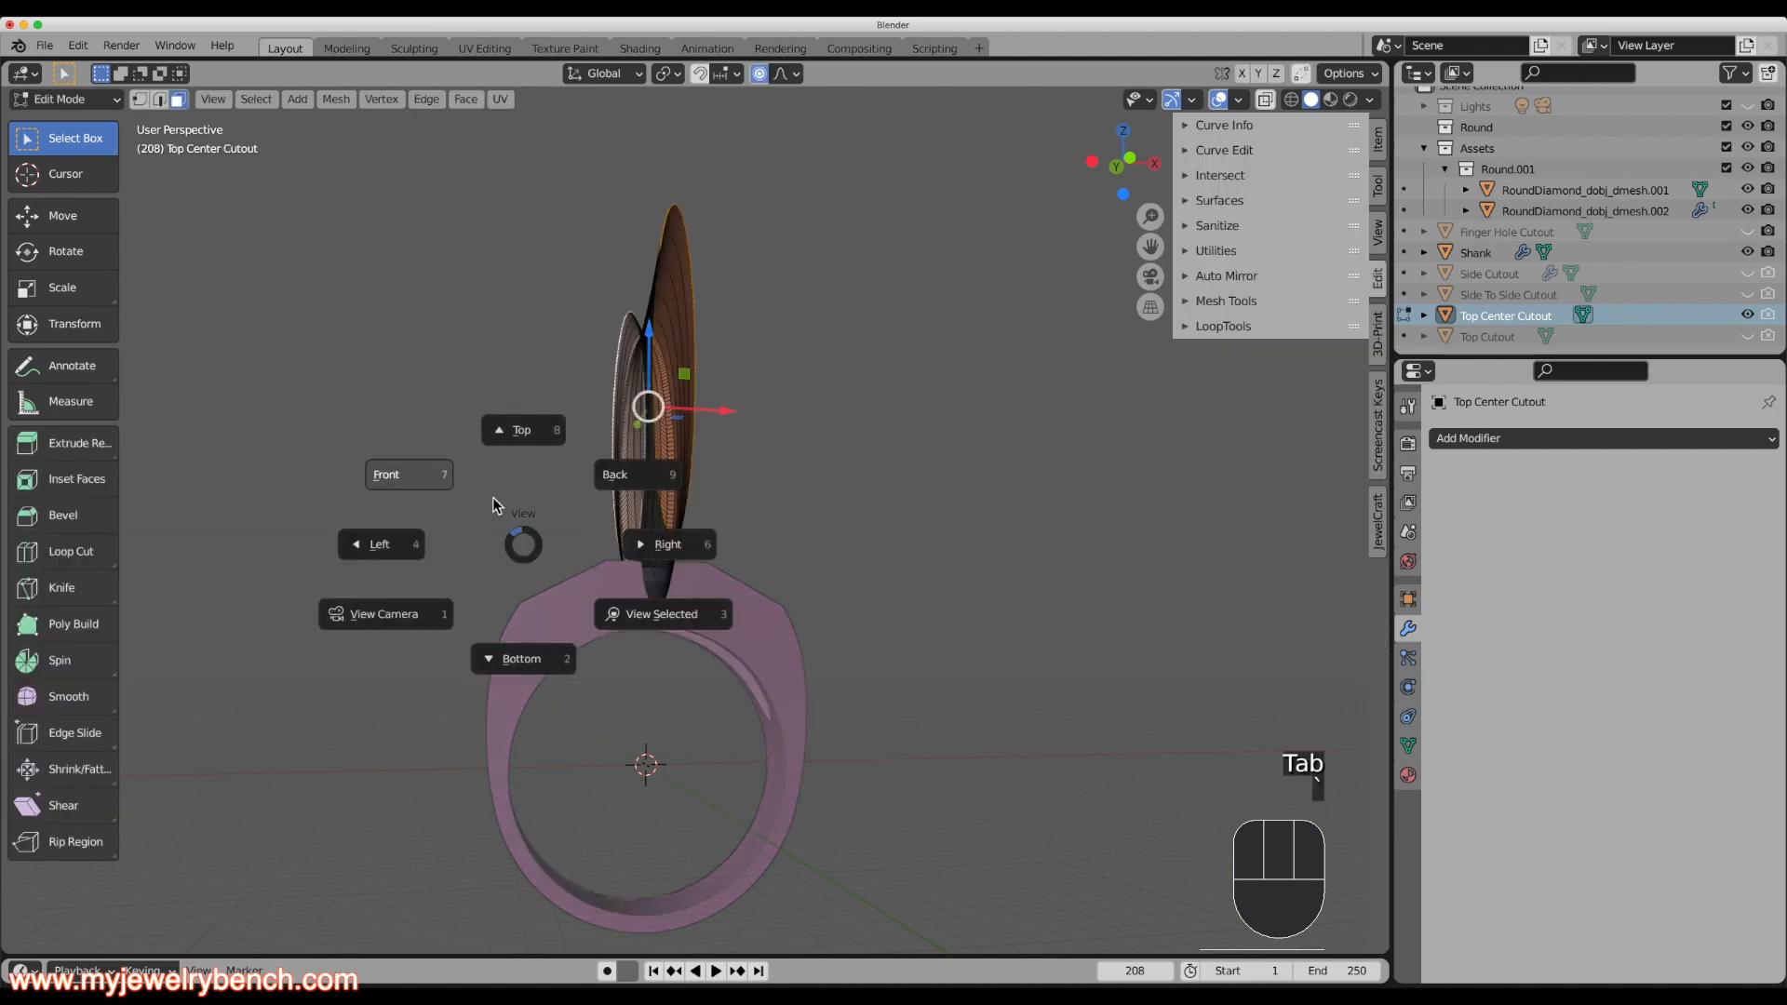
left_click(404, 474)
key("c")
mouse_move(654, 320)
left_mouse_down()
mouse_move(647, 295)
mouse_move(789, 155)
mouse_move(791, 113)
left_mouse_up()
key("g")
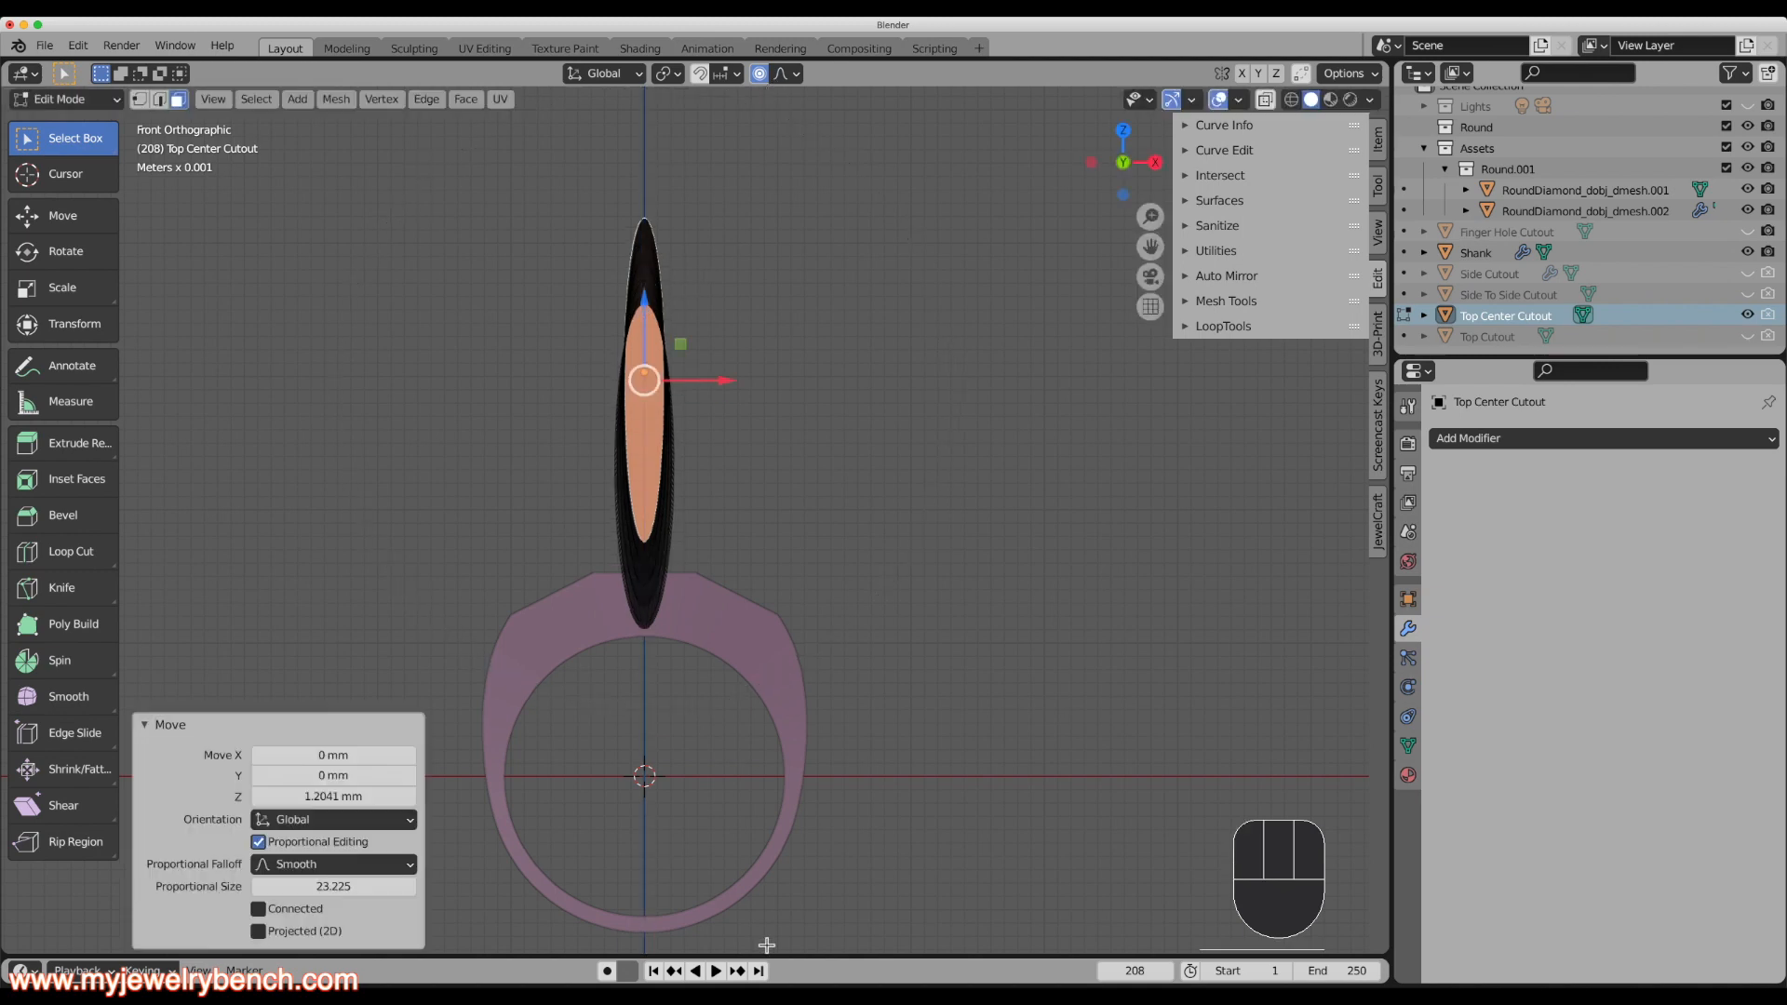
Lower the entire Top Center Cutout mesh about 0.5 mm along Z and clear the selection.
key("alt+a")
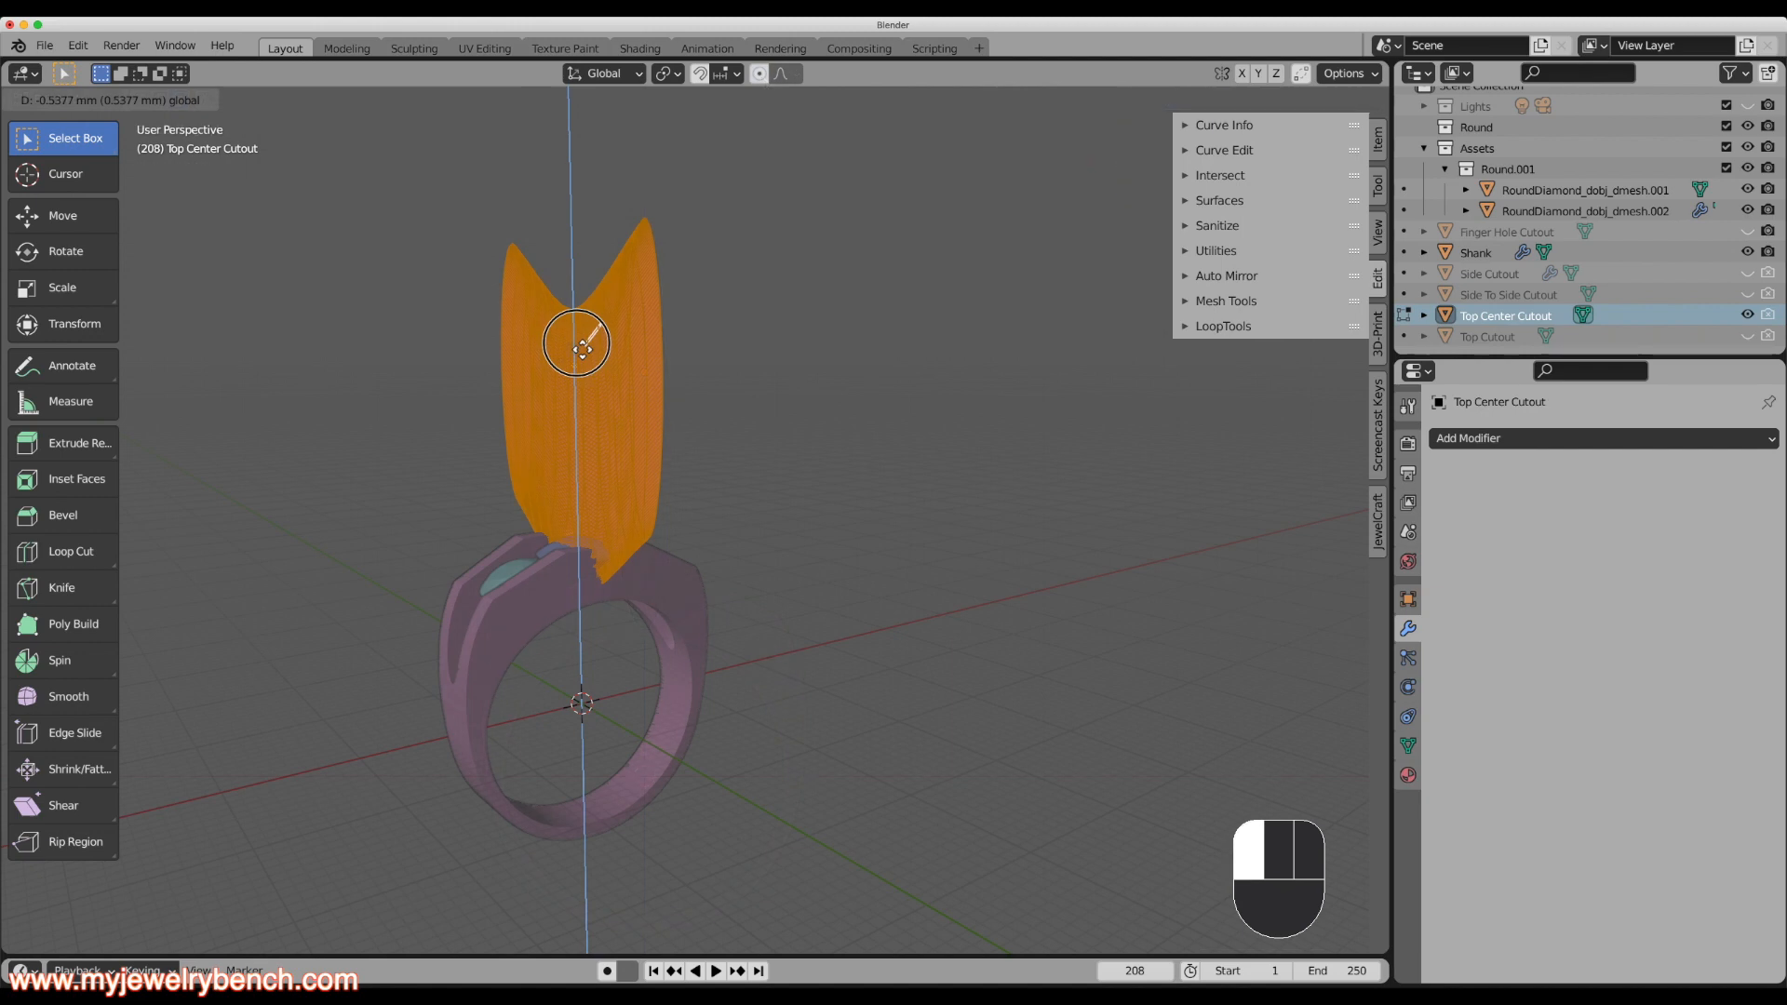
left_click_drag(583, 349, 583, 352)
key("alt+a")
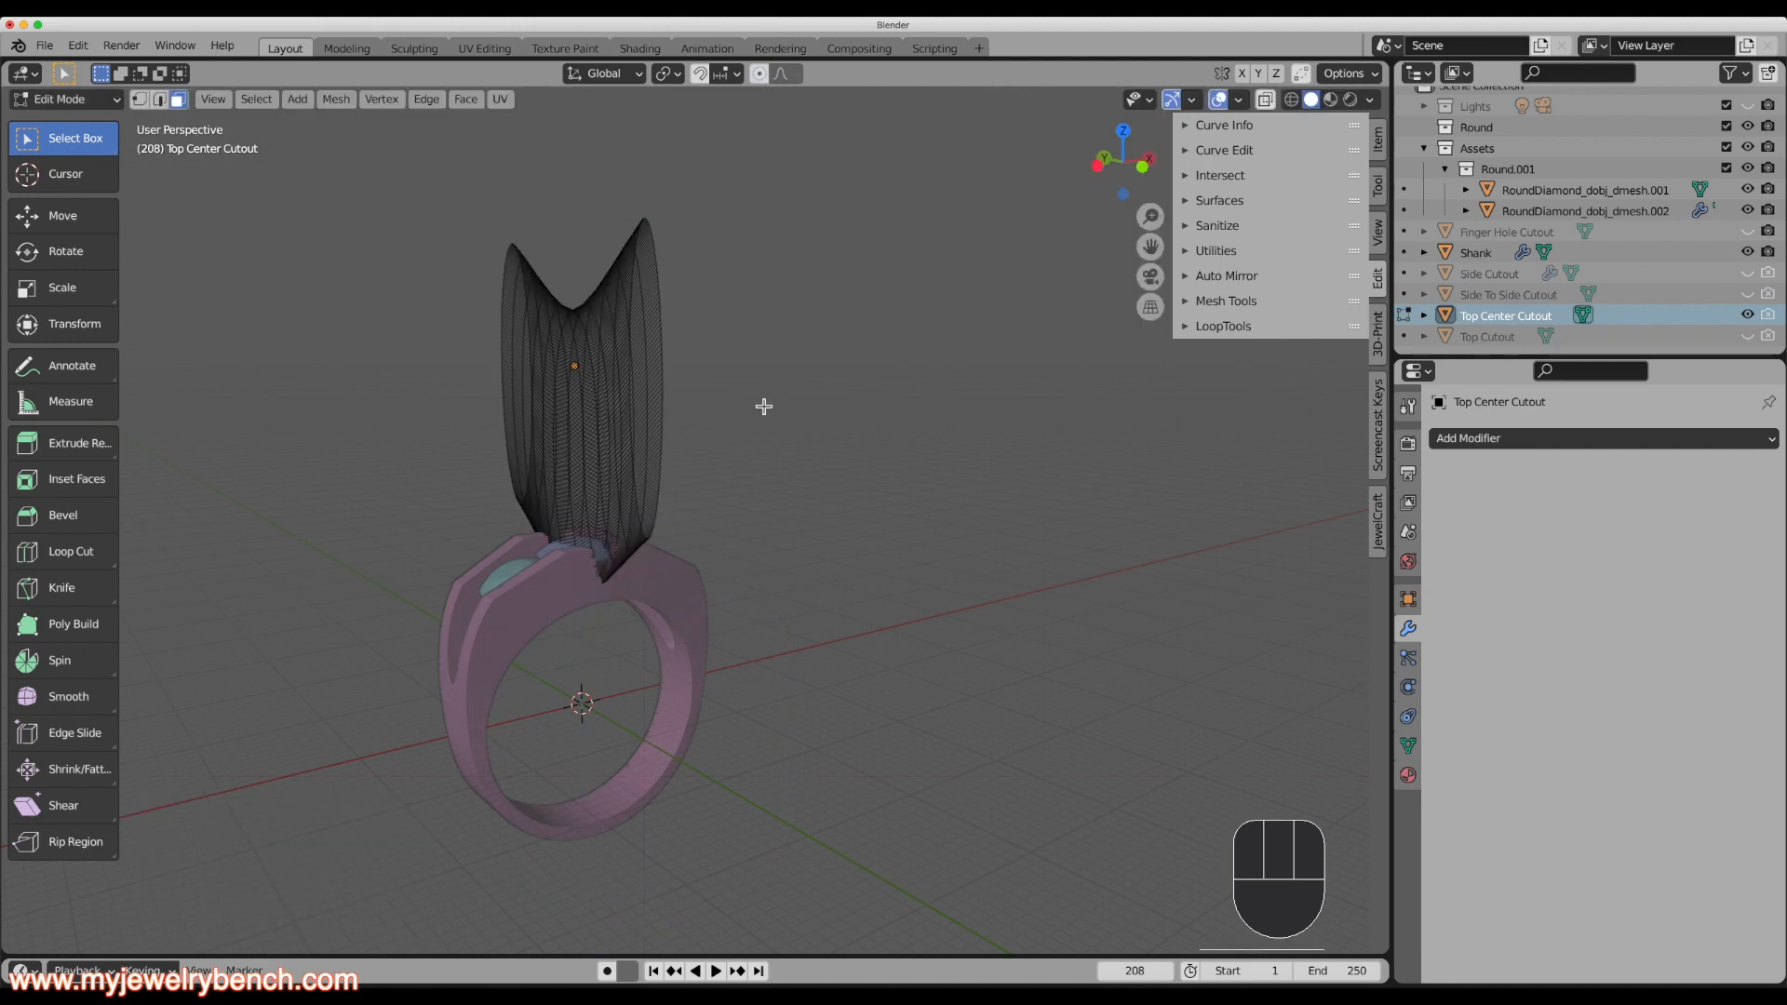
Hide the Top Center Cutout, examine the notch around the middle stone, and finish editing the cutout's mesh.
left_click(1747, 314)
middle_click_drag(330, 607, 577, 729)
scroll(812, 628, "up", 4)
scroll(433, 635, "down", 3)
scroll(257, 685, "up", 4)
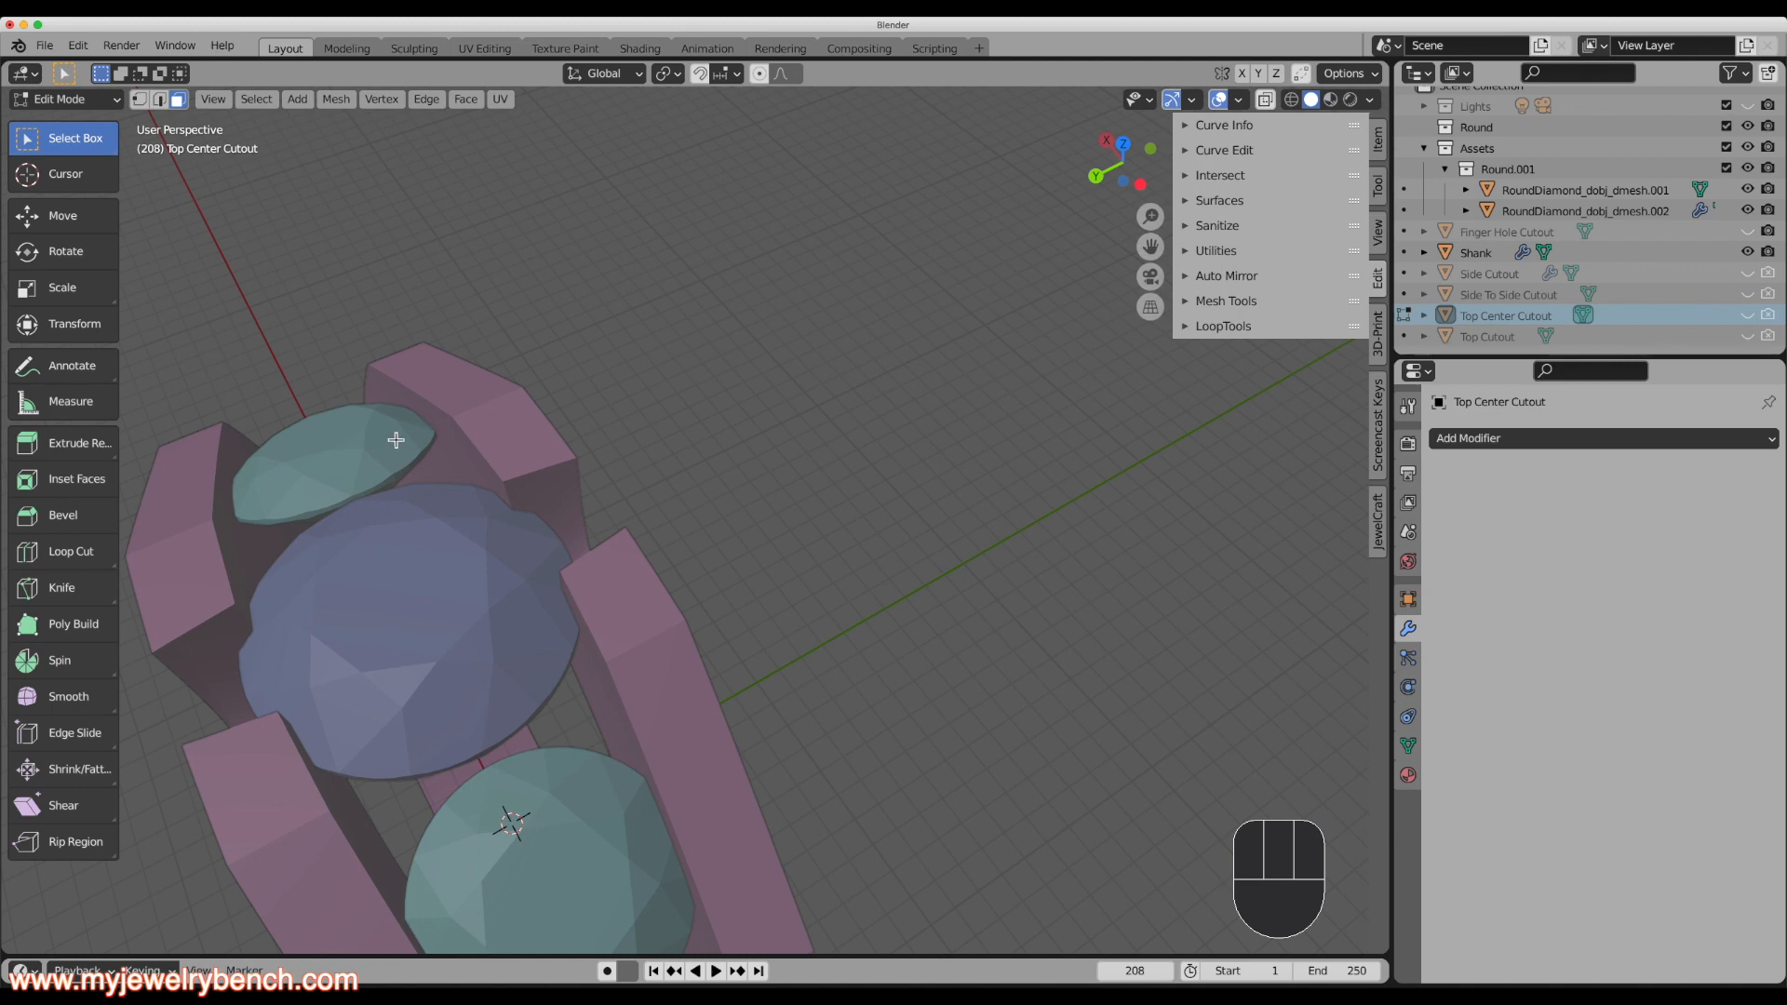
scroll(613, 718, "down", 4)
scroll(607, 856, "up", 3)
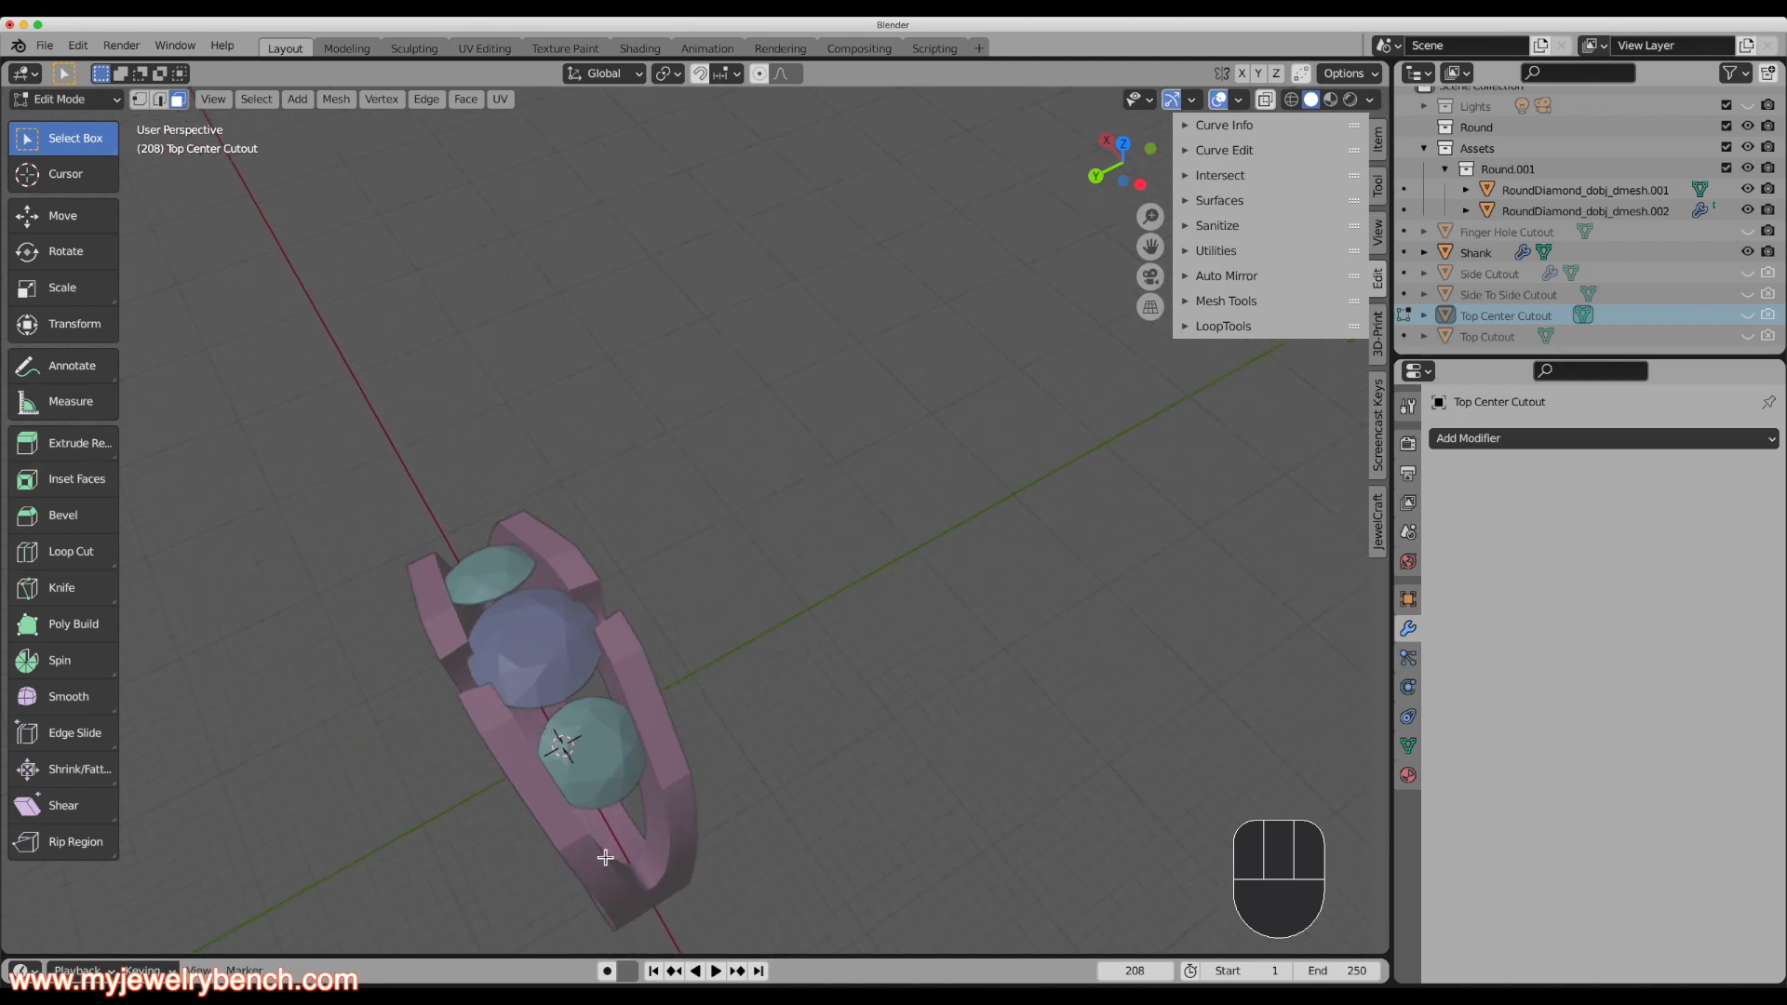
middle_click_drag(598, 883, 549, 801)
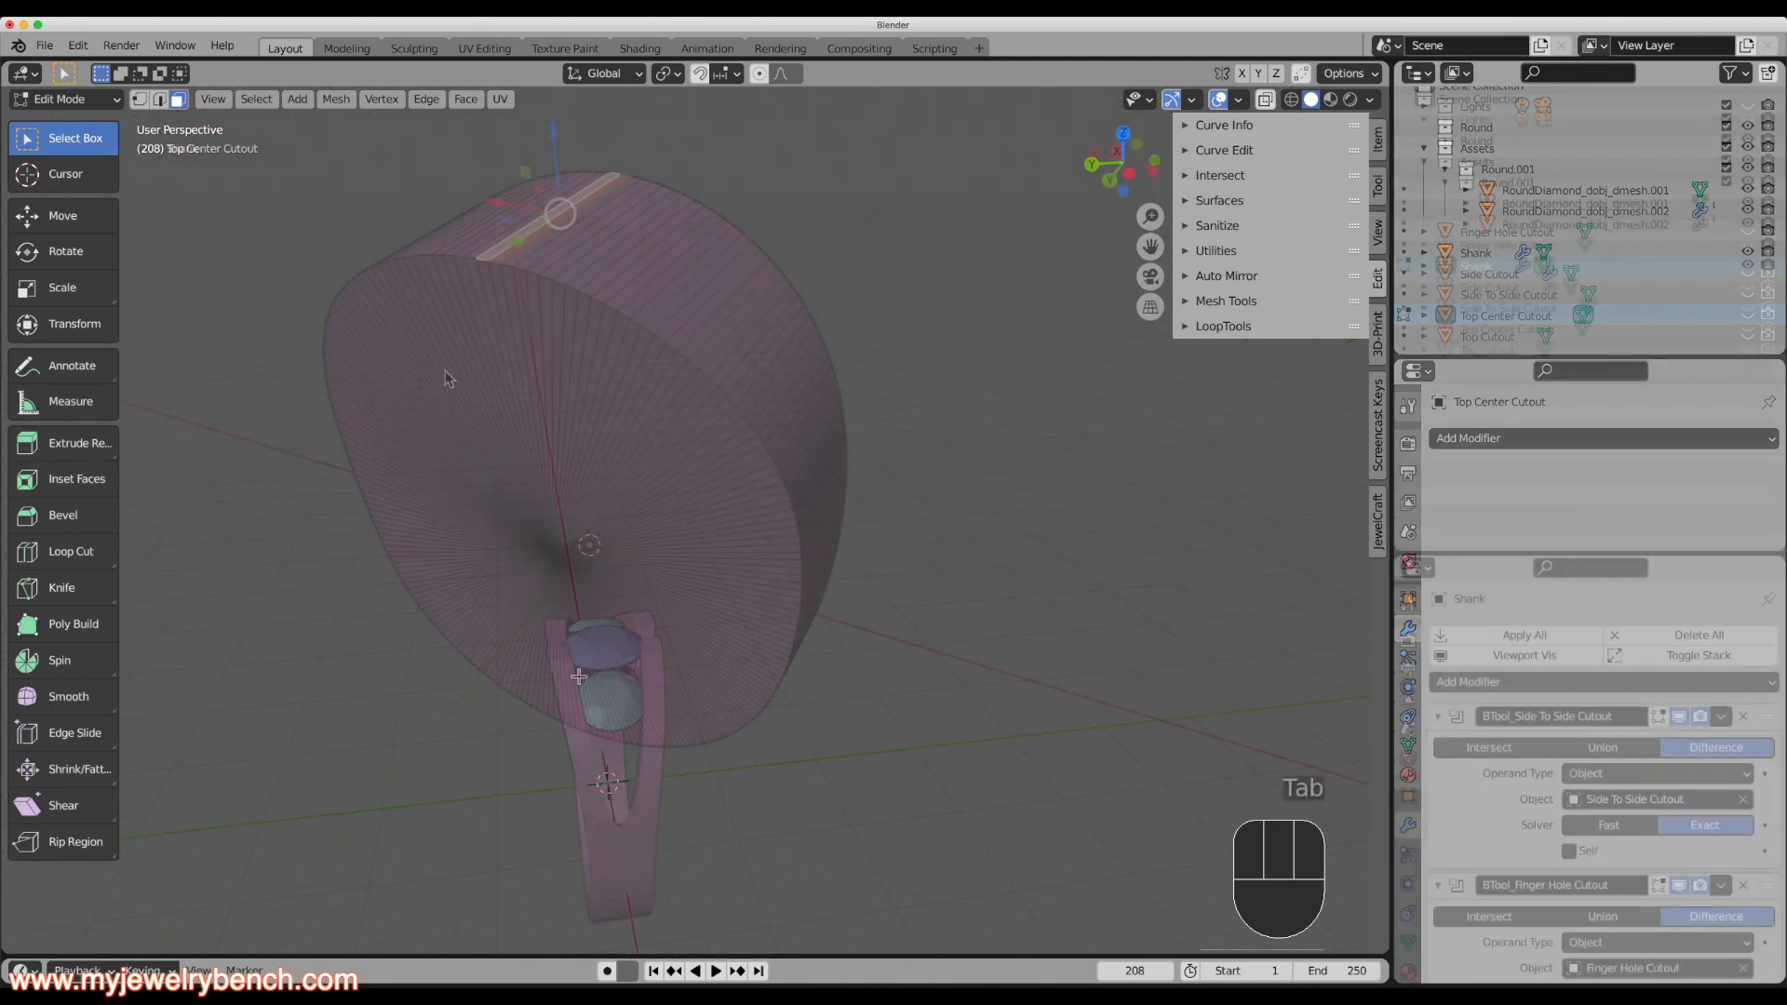
key("Tab")
Compare the Shank's original uncut mesh with its boolean-cut shape from several sides.
key("Tab")
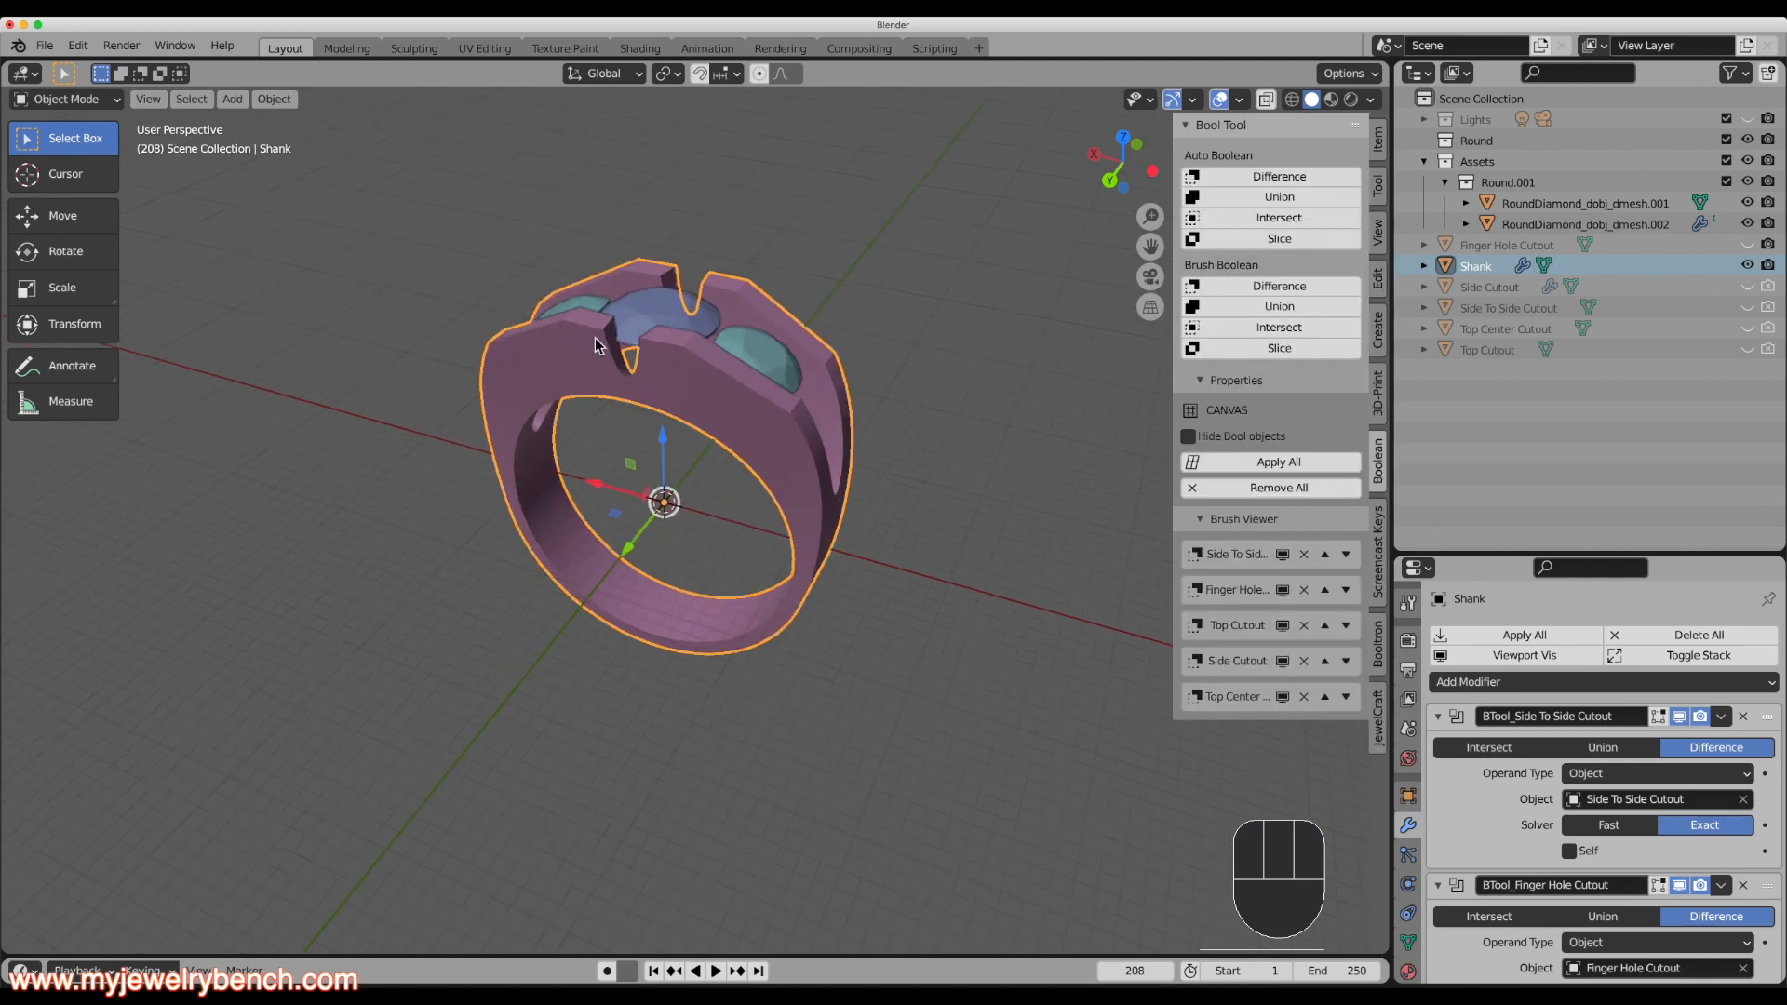
scroll(543, 247, "up", 2)
middle_click_drag(588, 298, 535, 391)
left_click(712, 453)
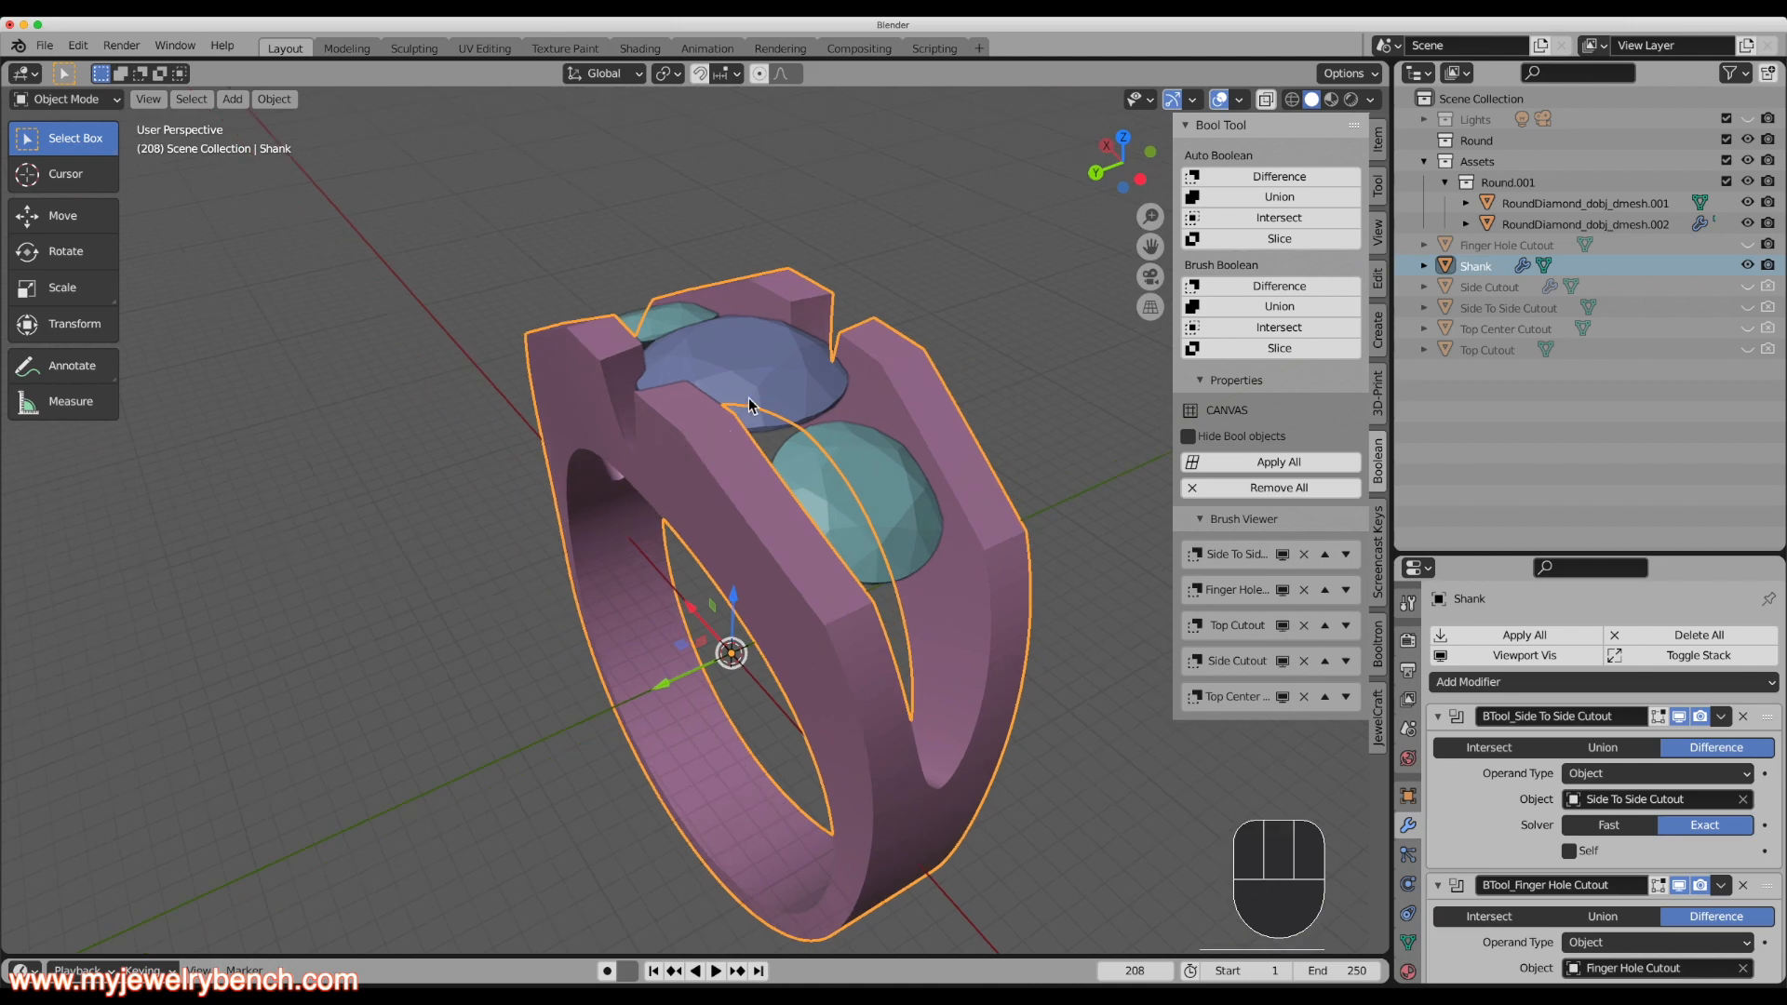
key("Tab")
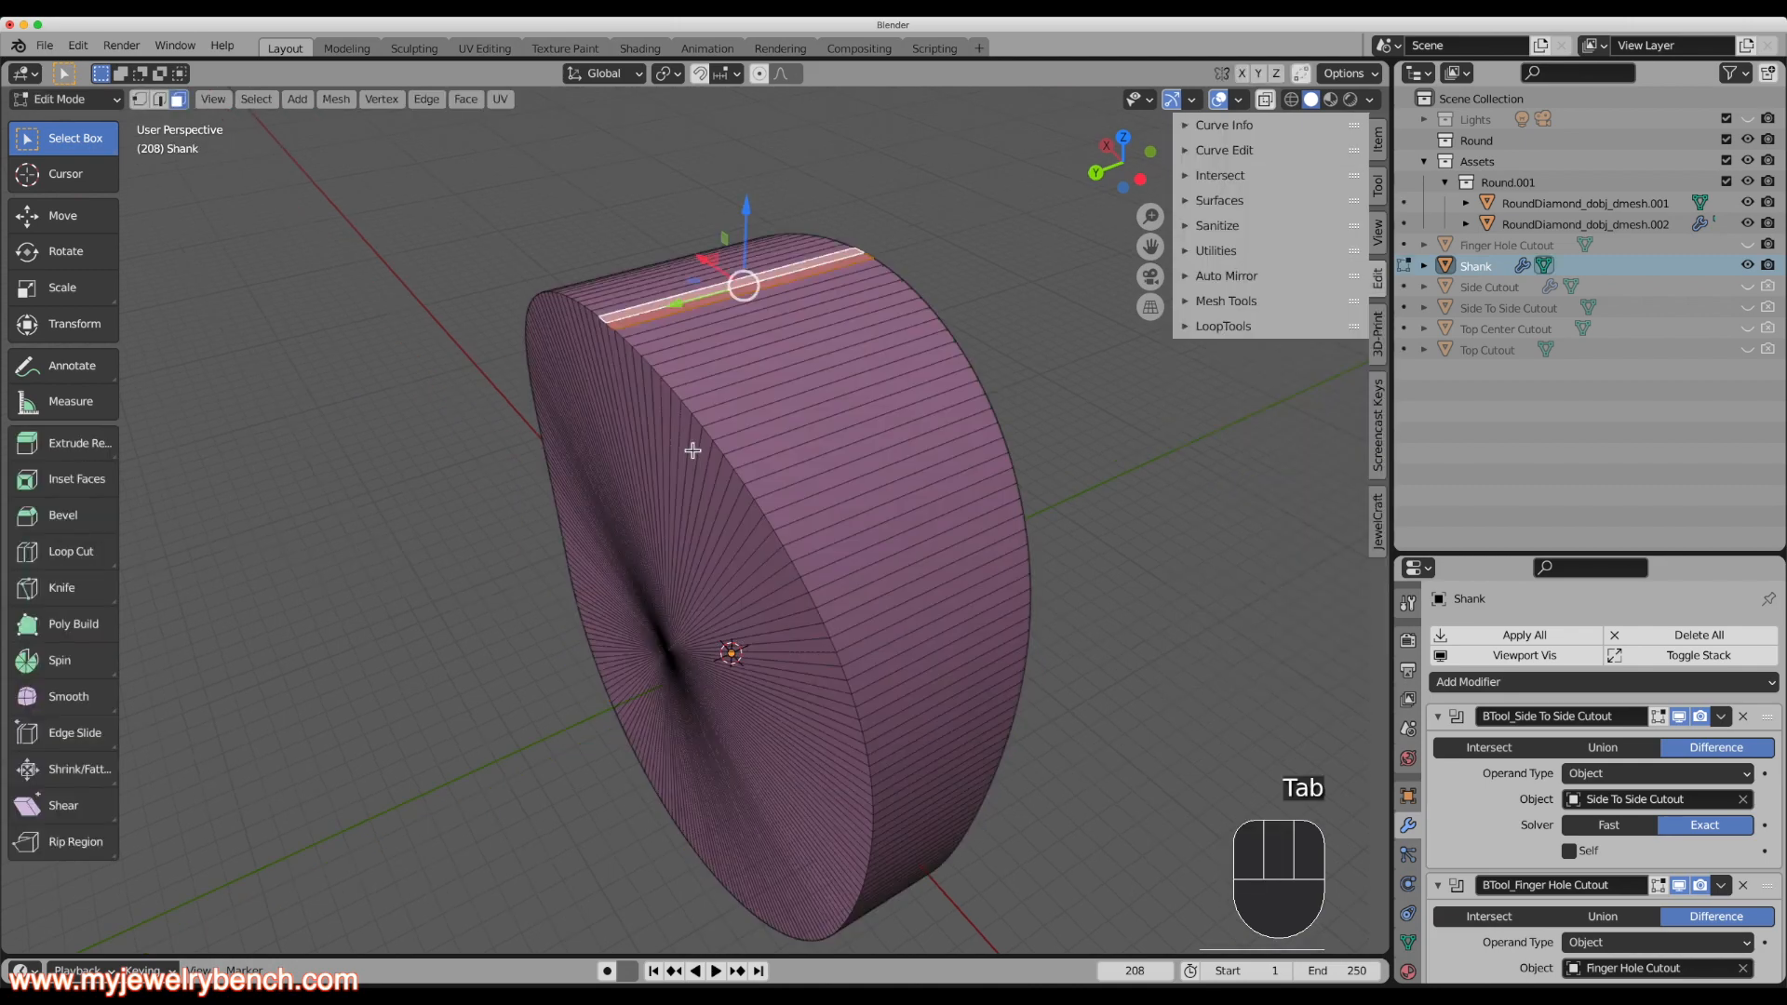
middle_click_drag(798, 399, 984, 347)
scroll(897, 407, "down", 3)
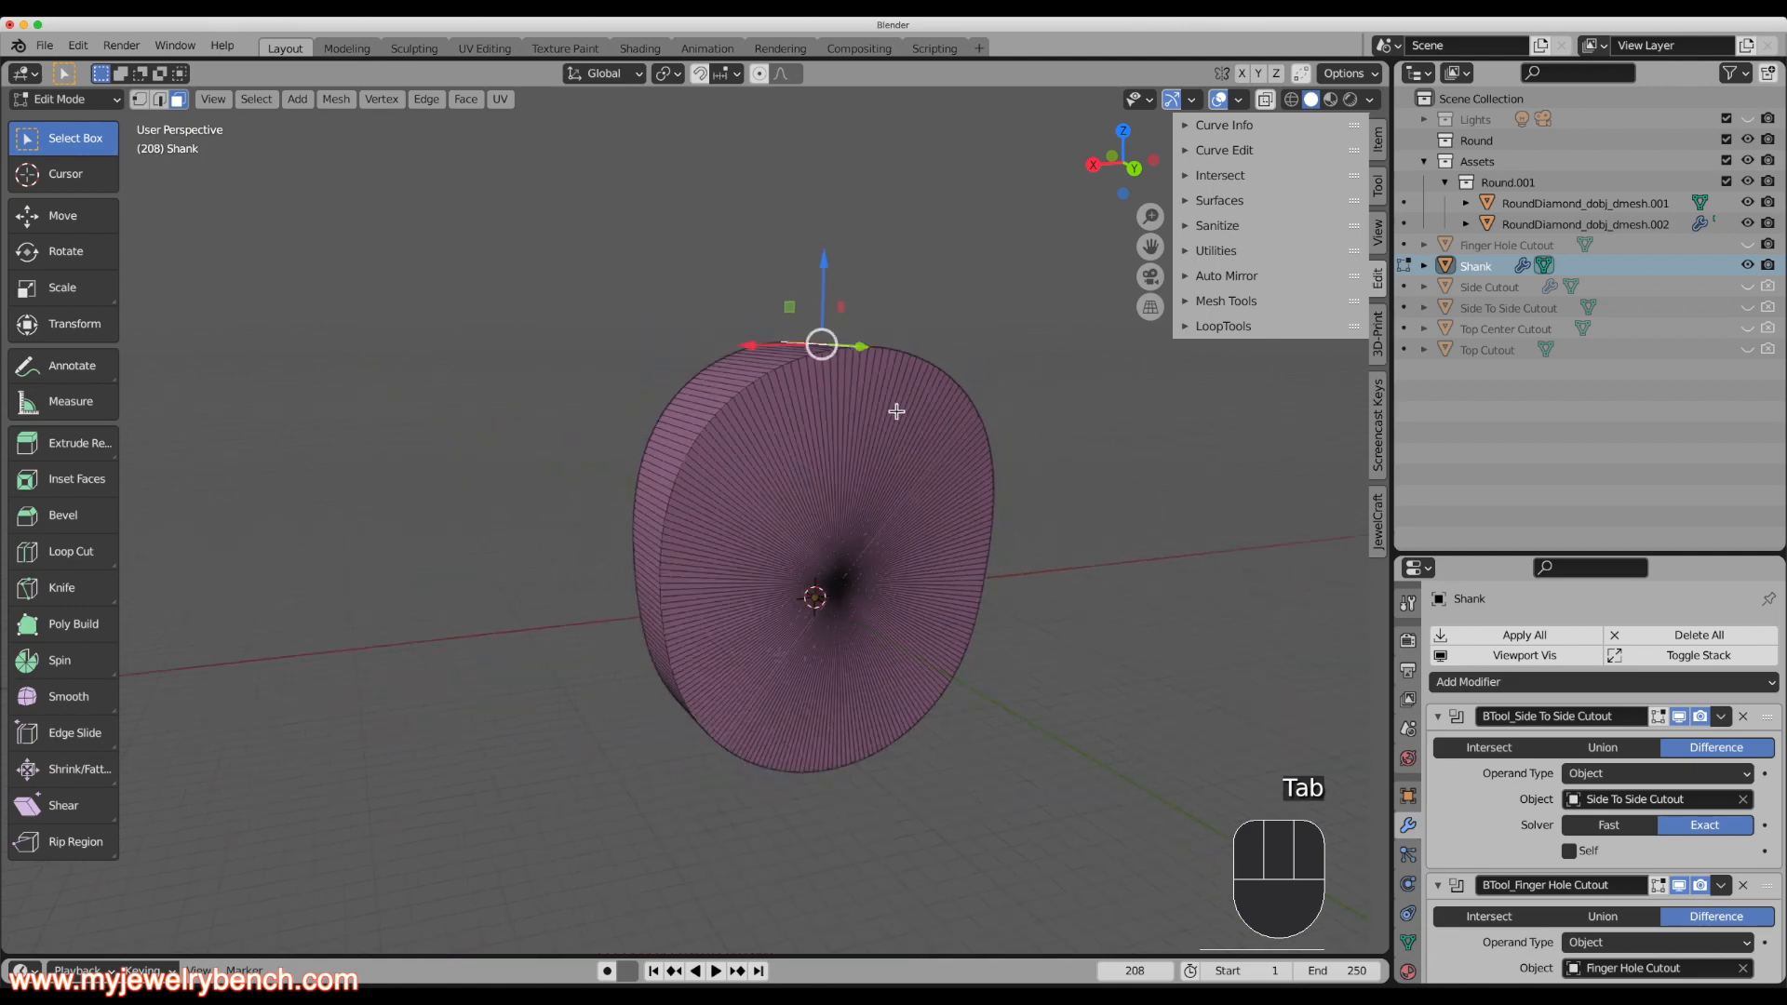
middle_click_drag(898, 407, 601, 605)
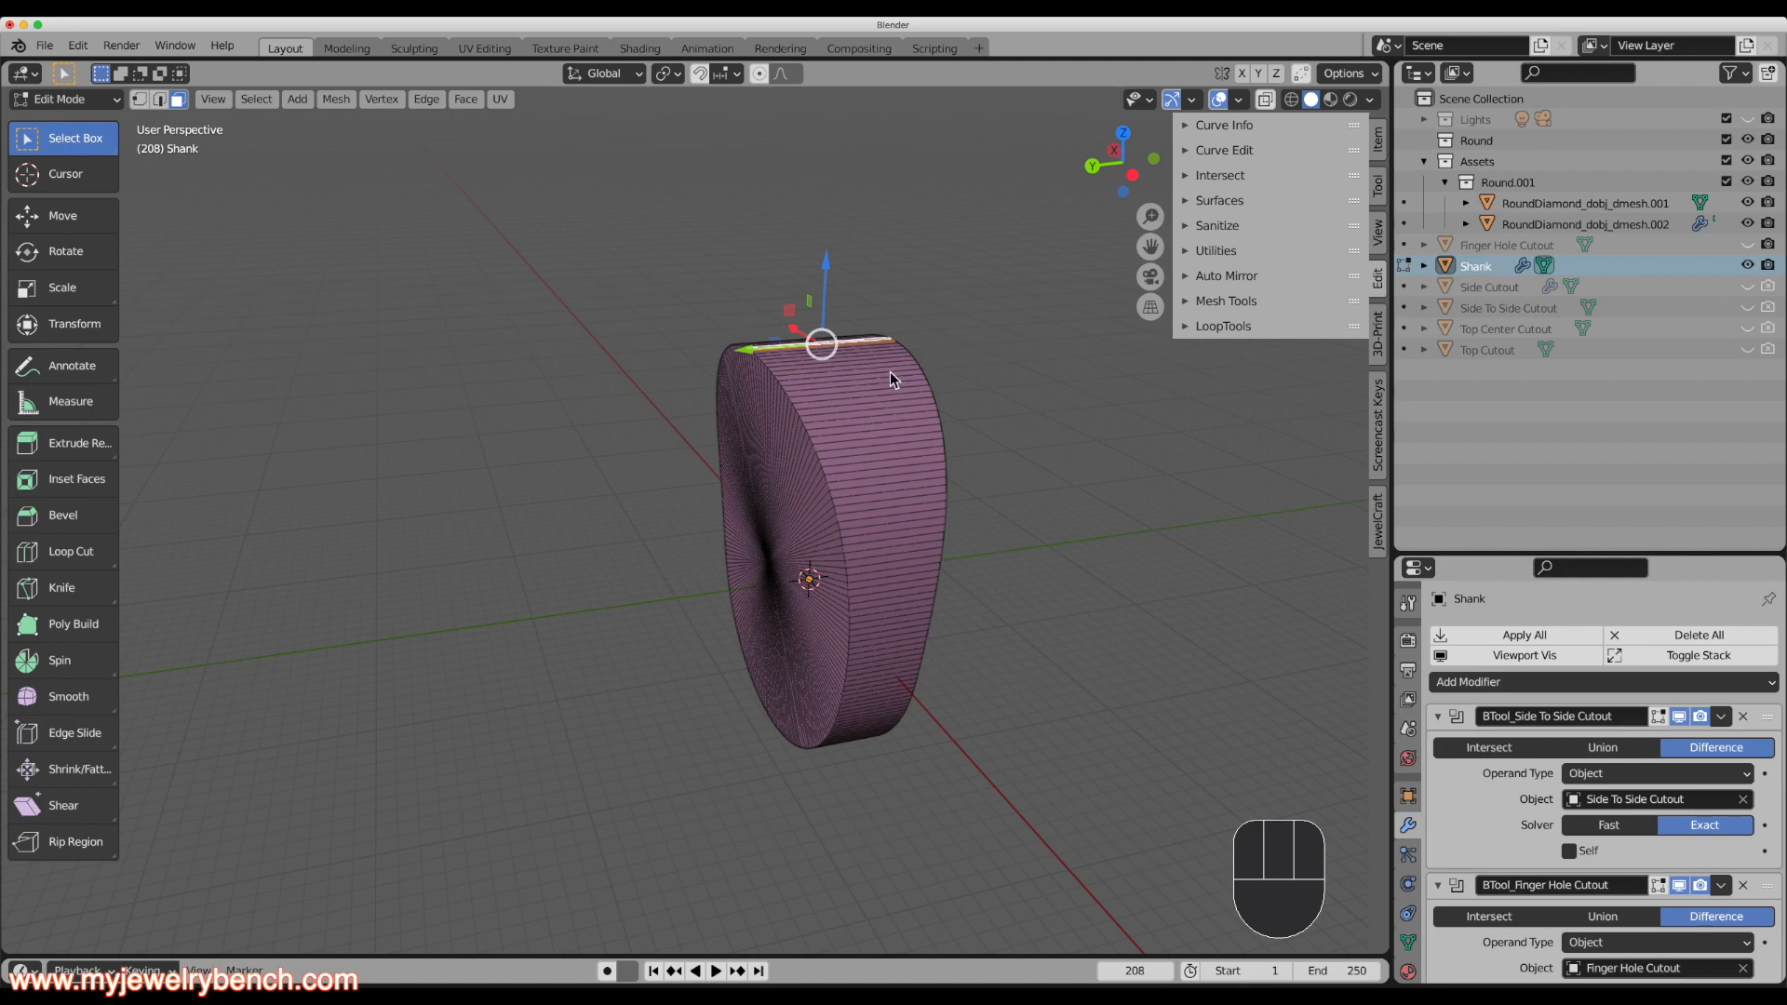
key("Tab")
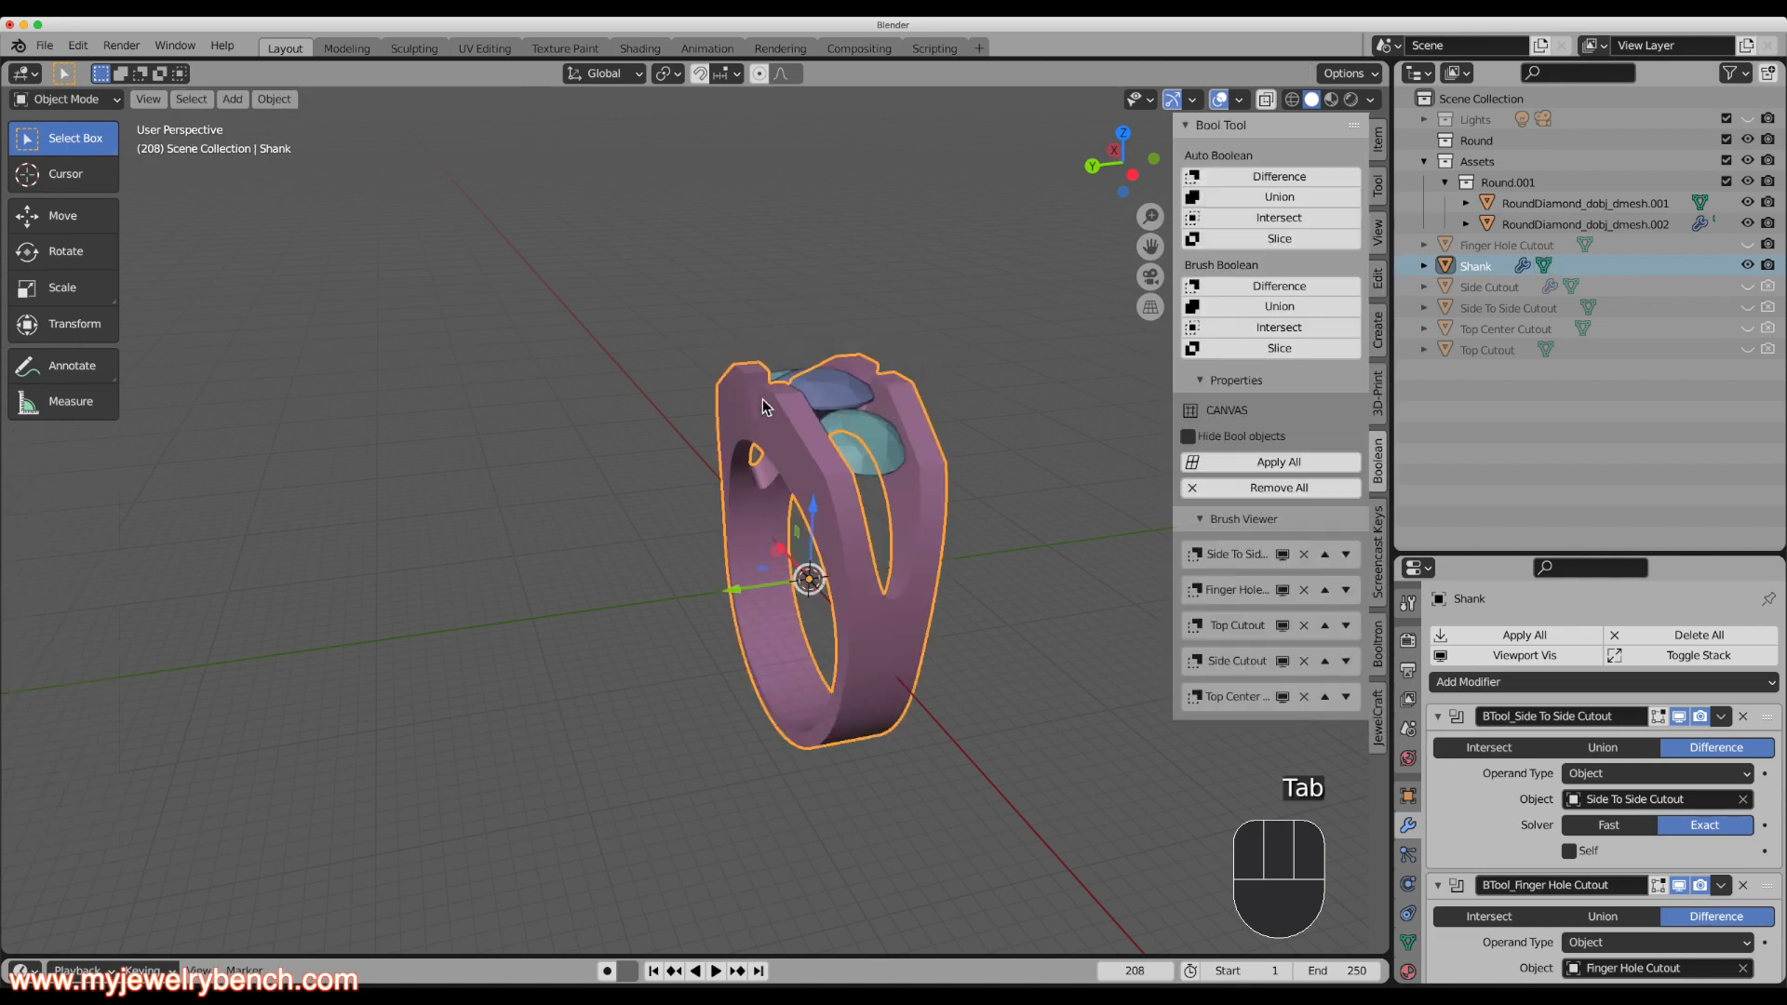
scroll(861, 408, "up", 3)
middle_click_drag(860, 408, 1005, 443)
scroll(668, 436, "down", 3)
middle_click_drag(667, 436, 817, 550)
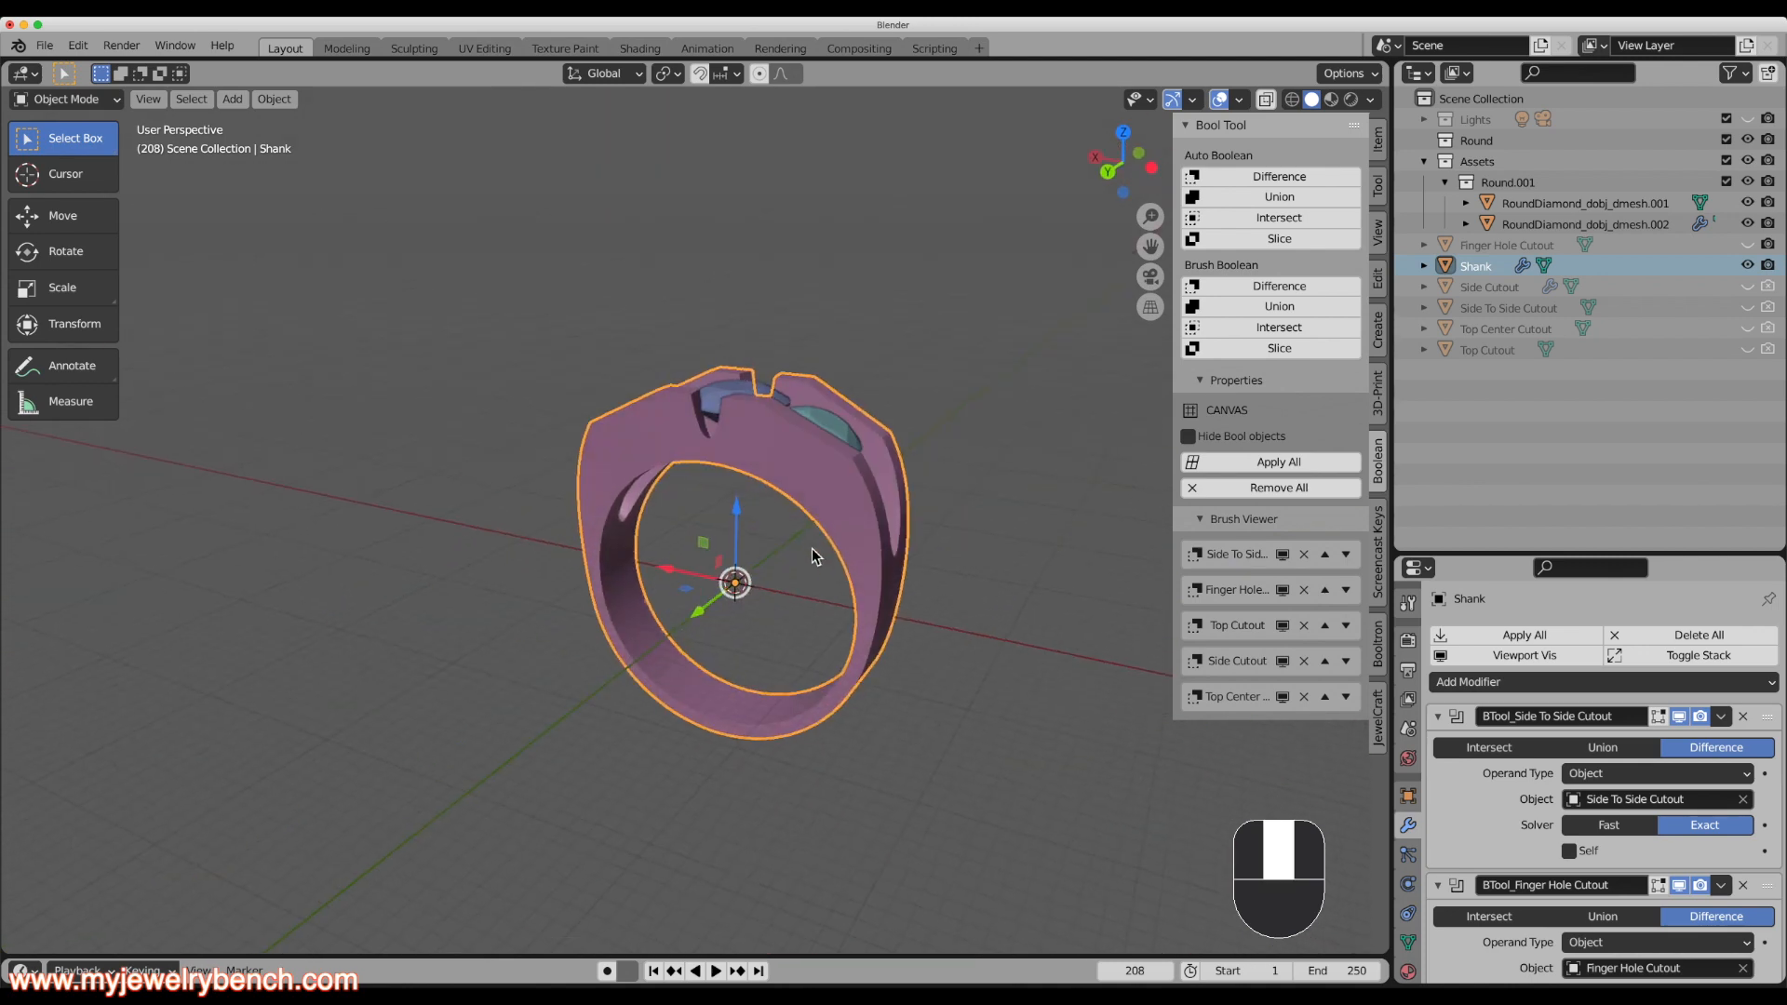
scroll(742, 571, "up", 5)
scroll(781, 531, "down", 2)
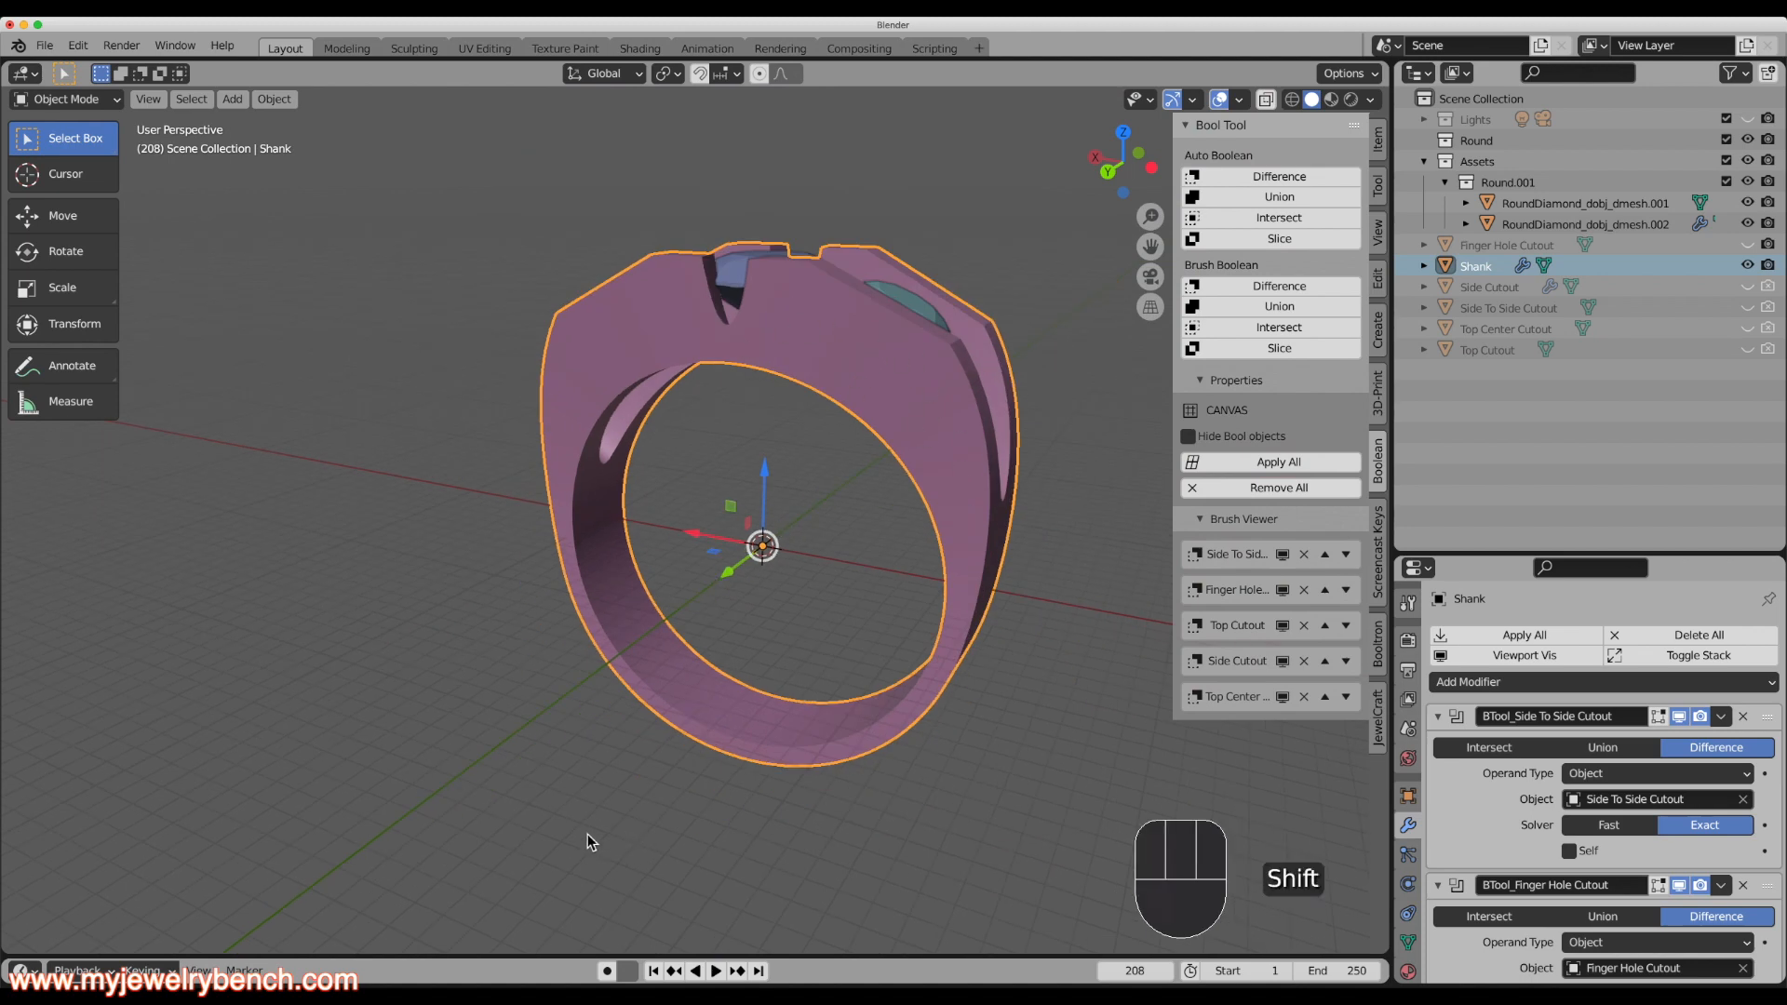
Add a mesh cylinder at the center of the ring and rotate it 90° about X.
key("shift+a")
mouse_move(703, 571)
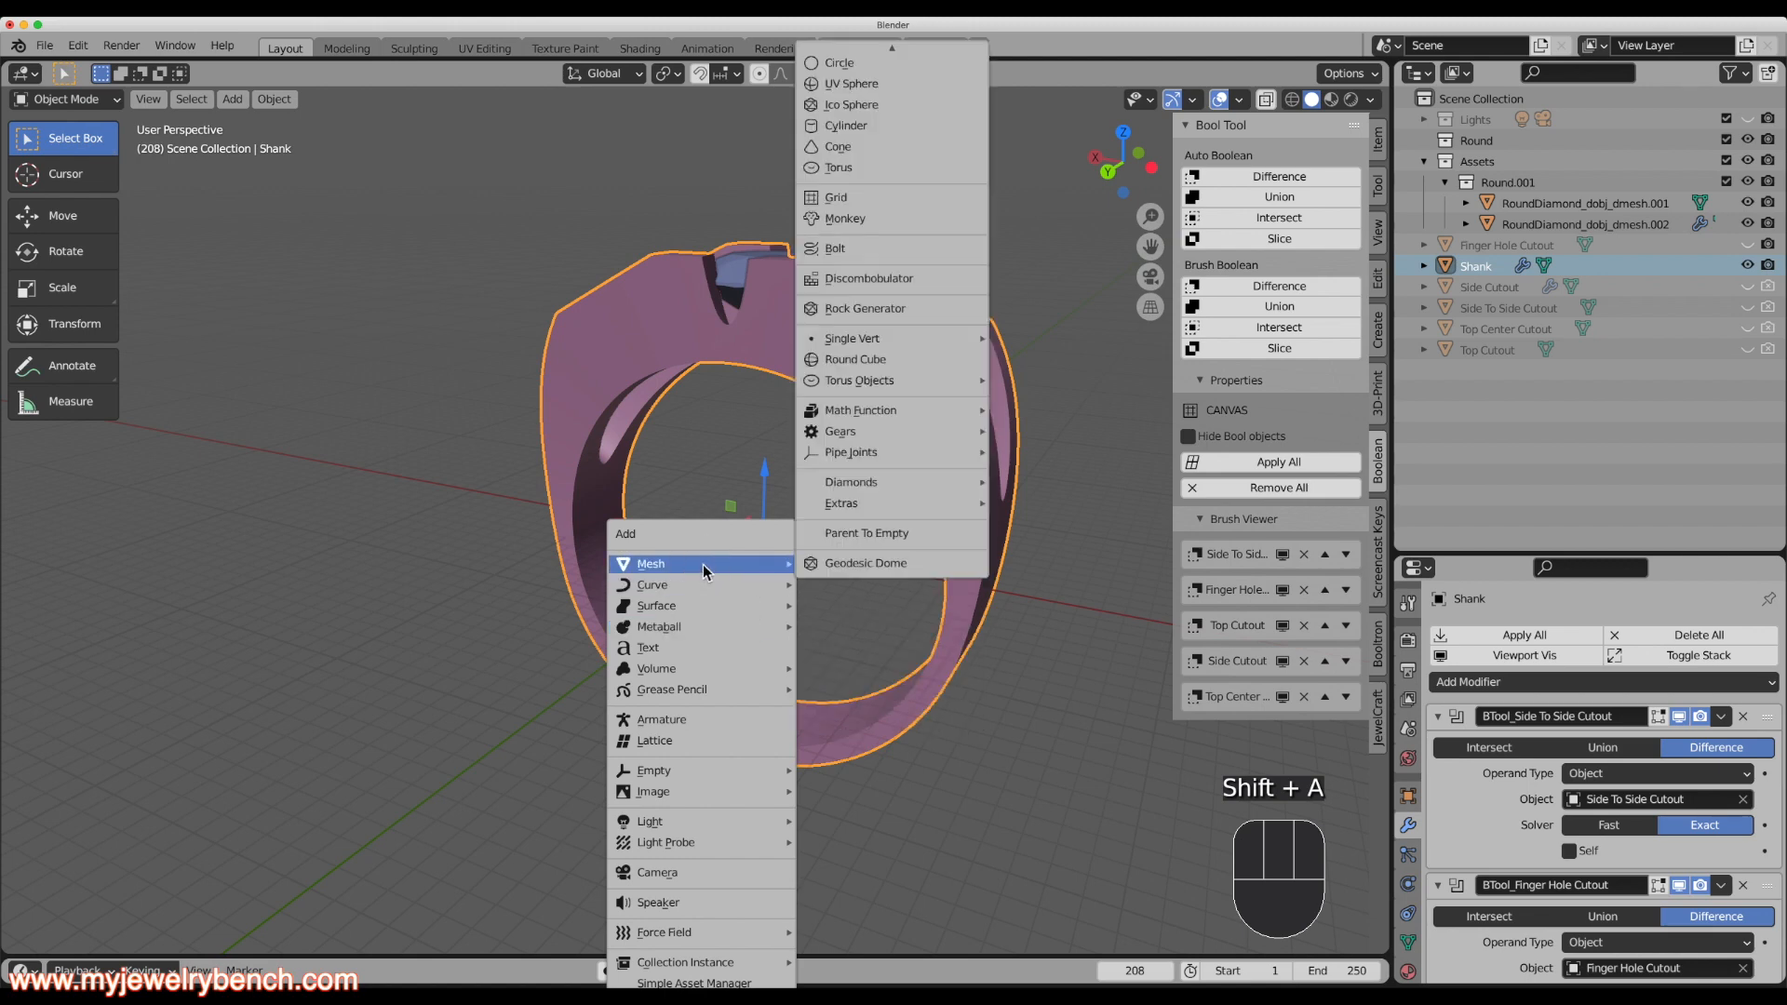
left_click(852, 127)
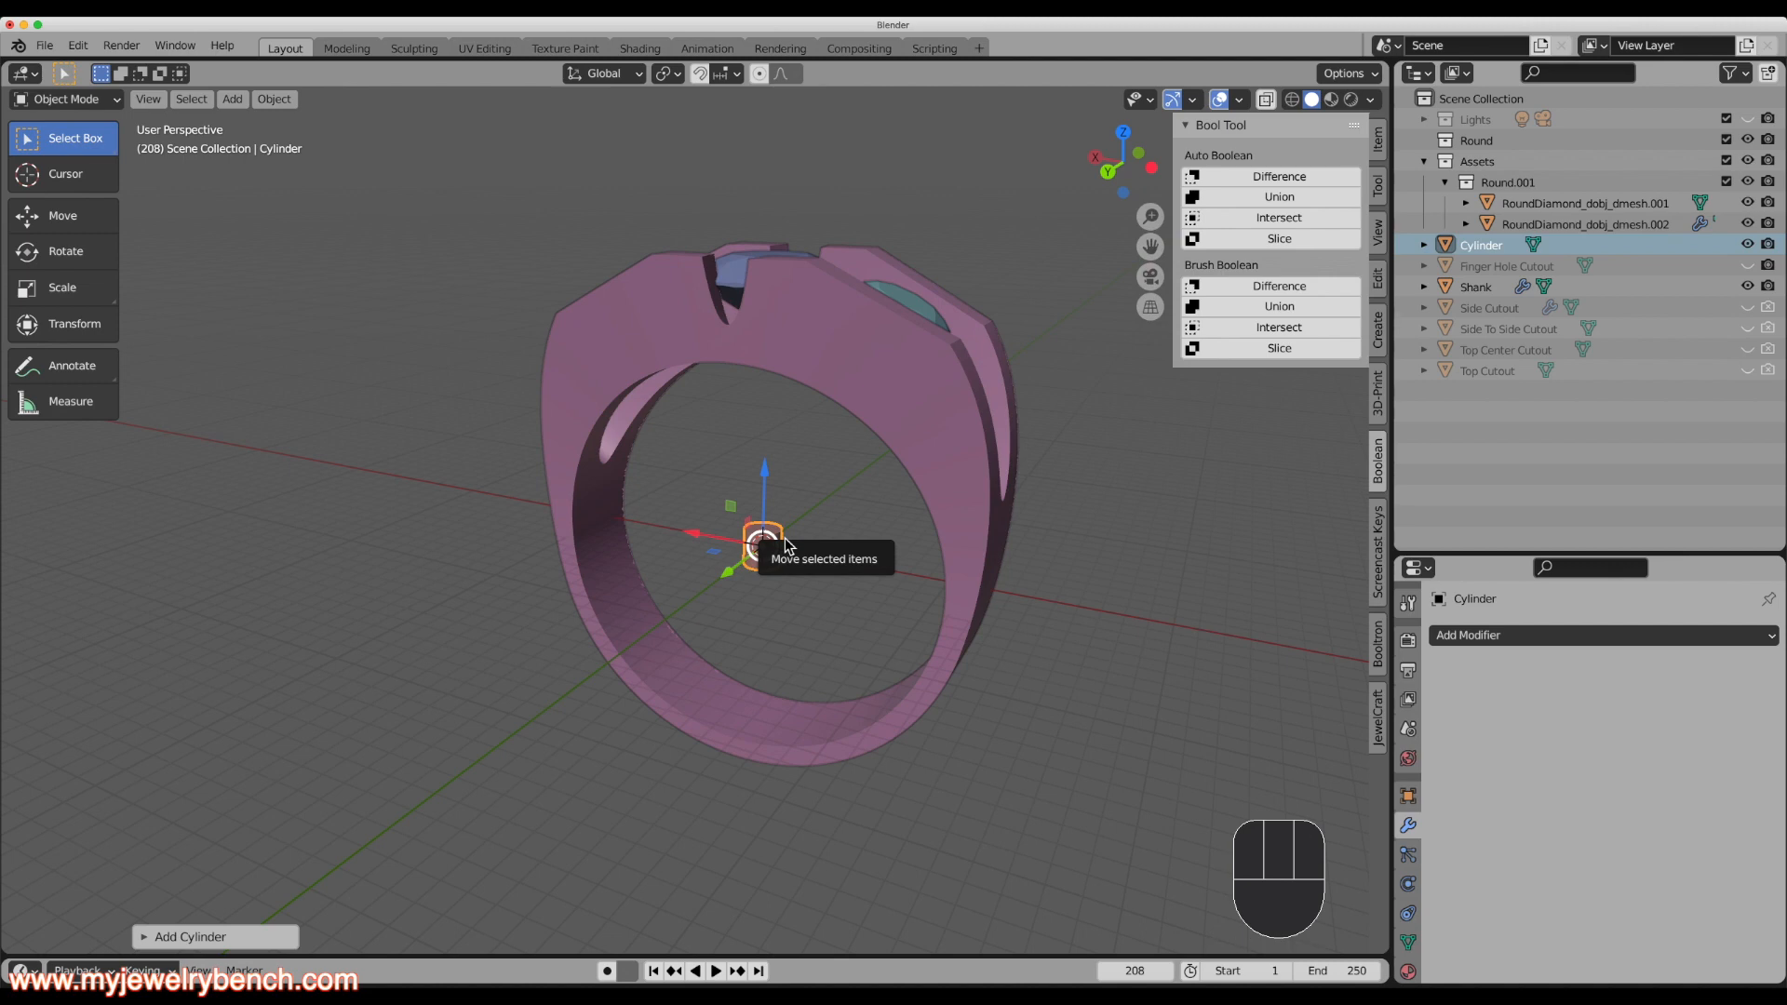
type("rx90")
key("Return")
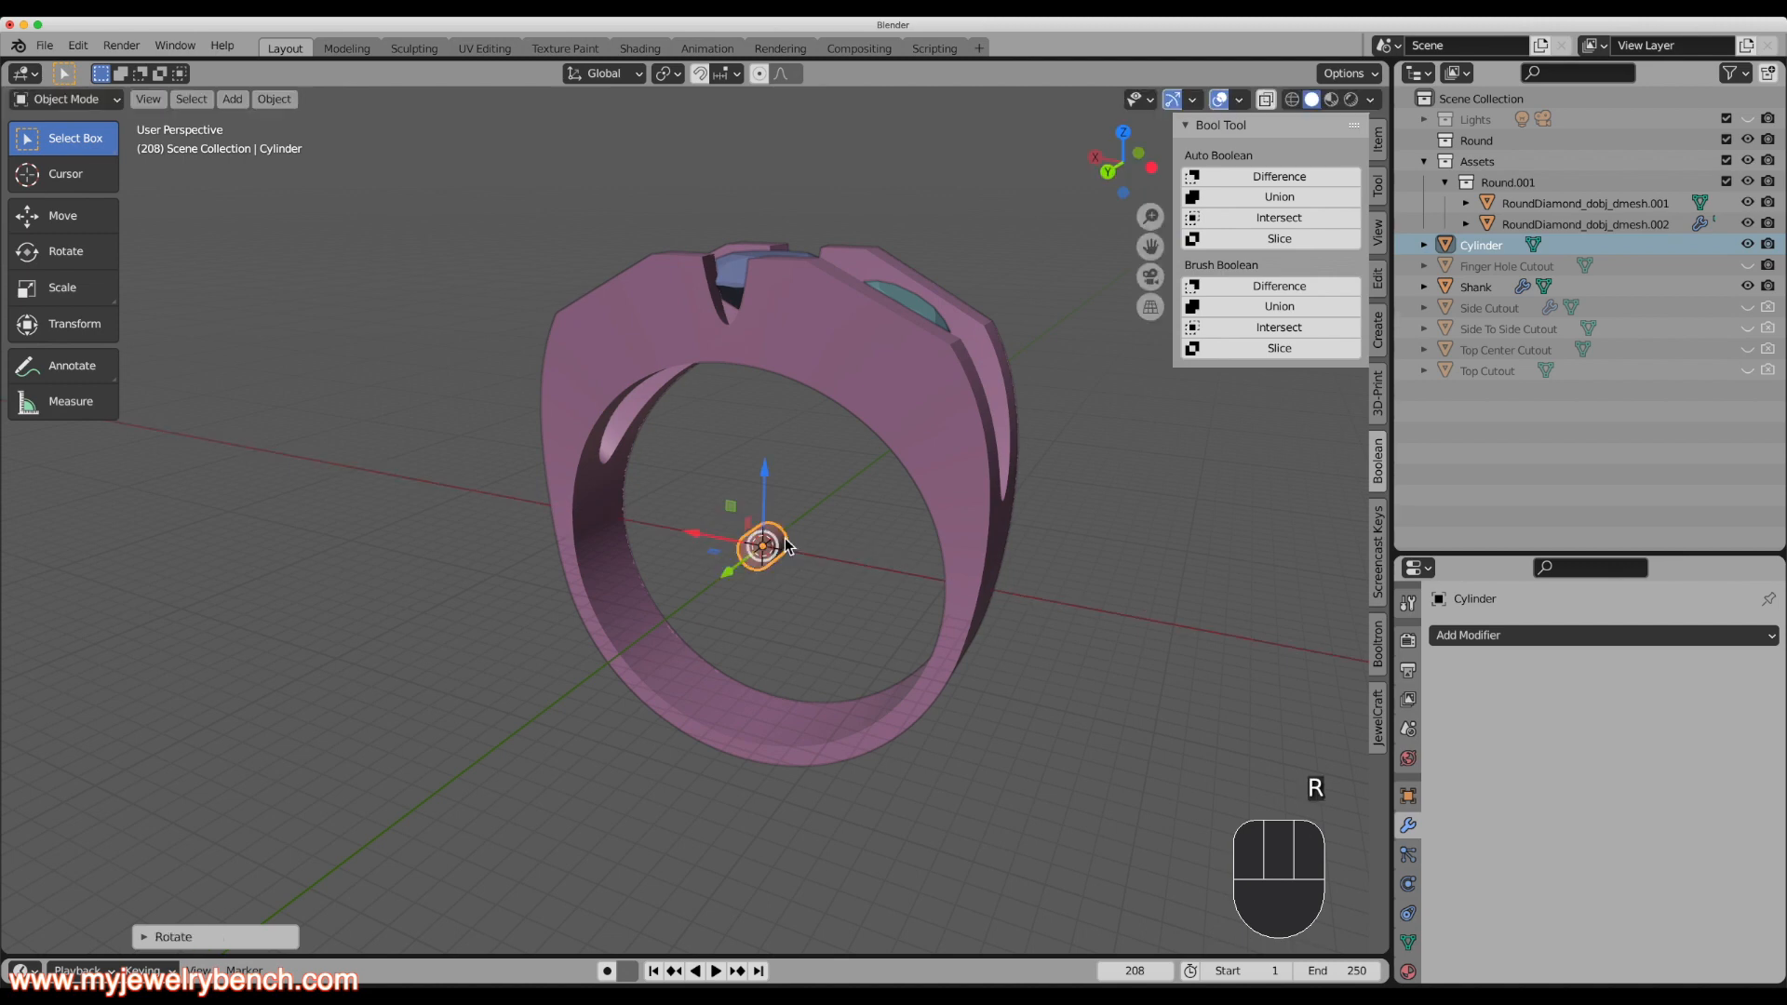
Show the cylinder's transform values and stretch it along Y to about 13.1 mm long.
middle_click_drag(786, 618, 705, 623)
key("s")
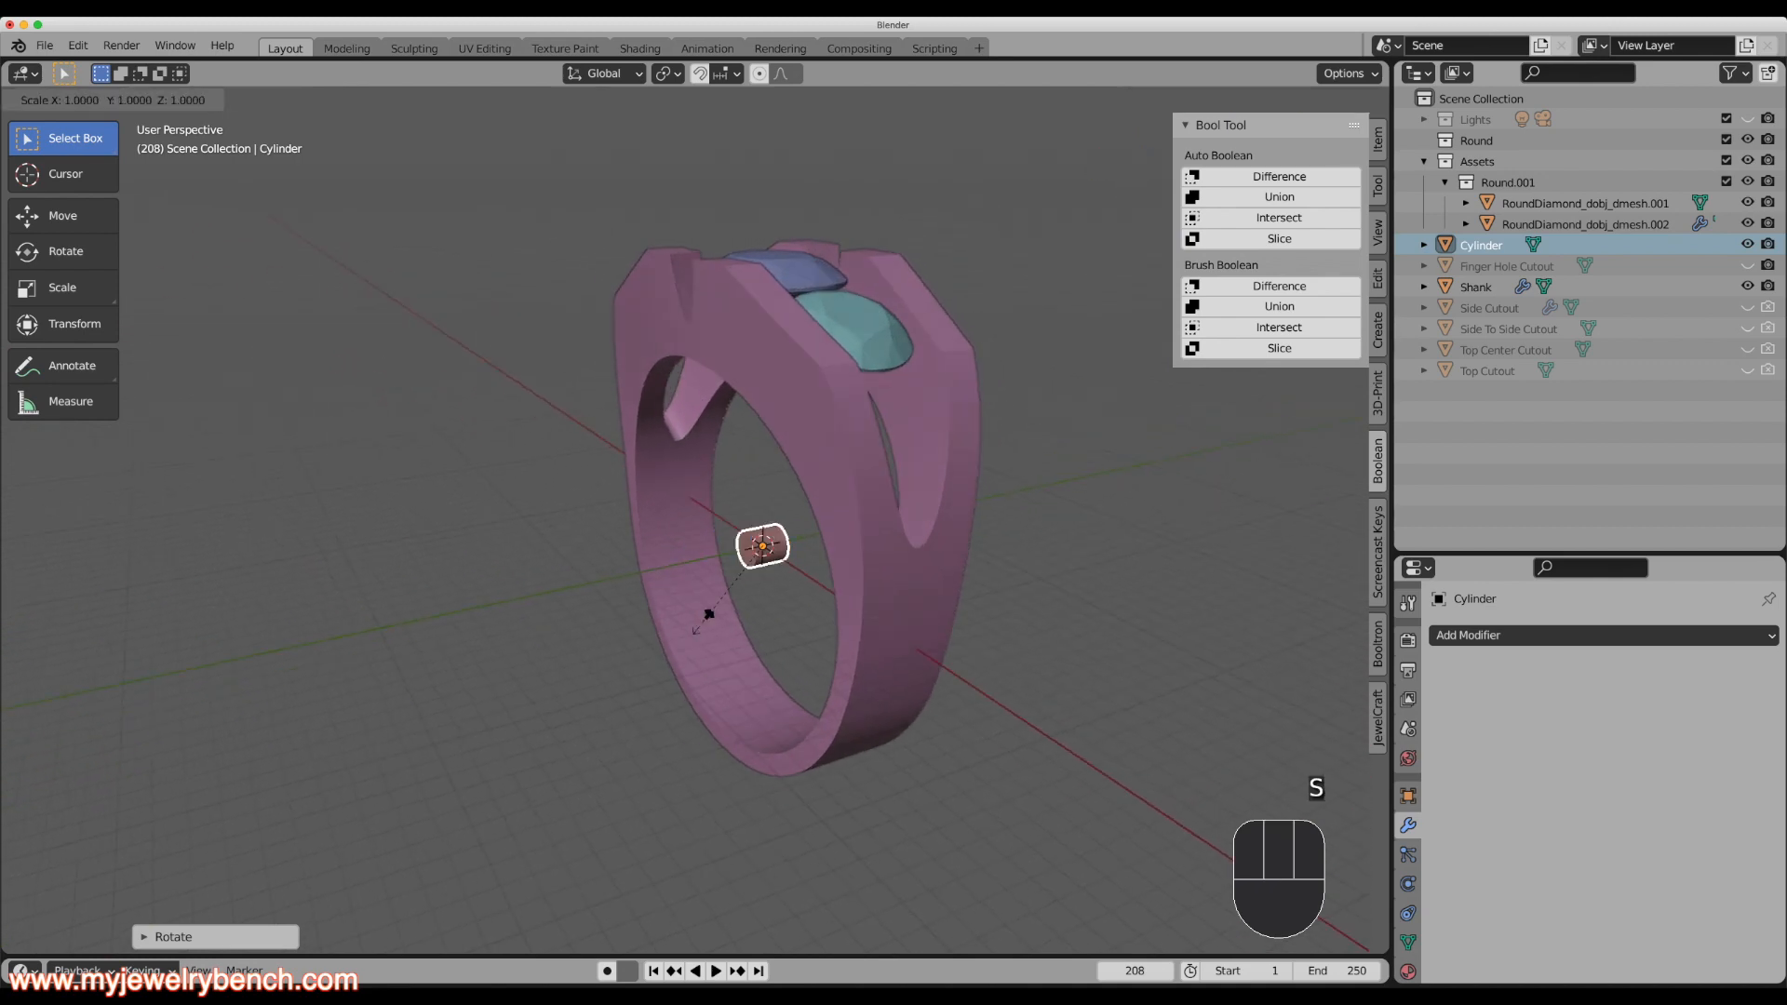
right_click(652, 689)
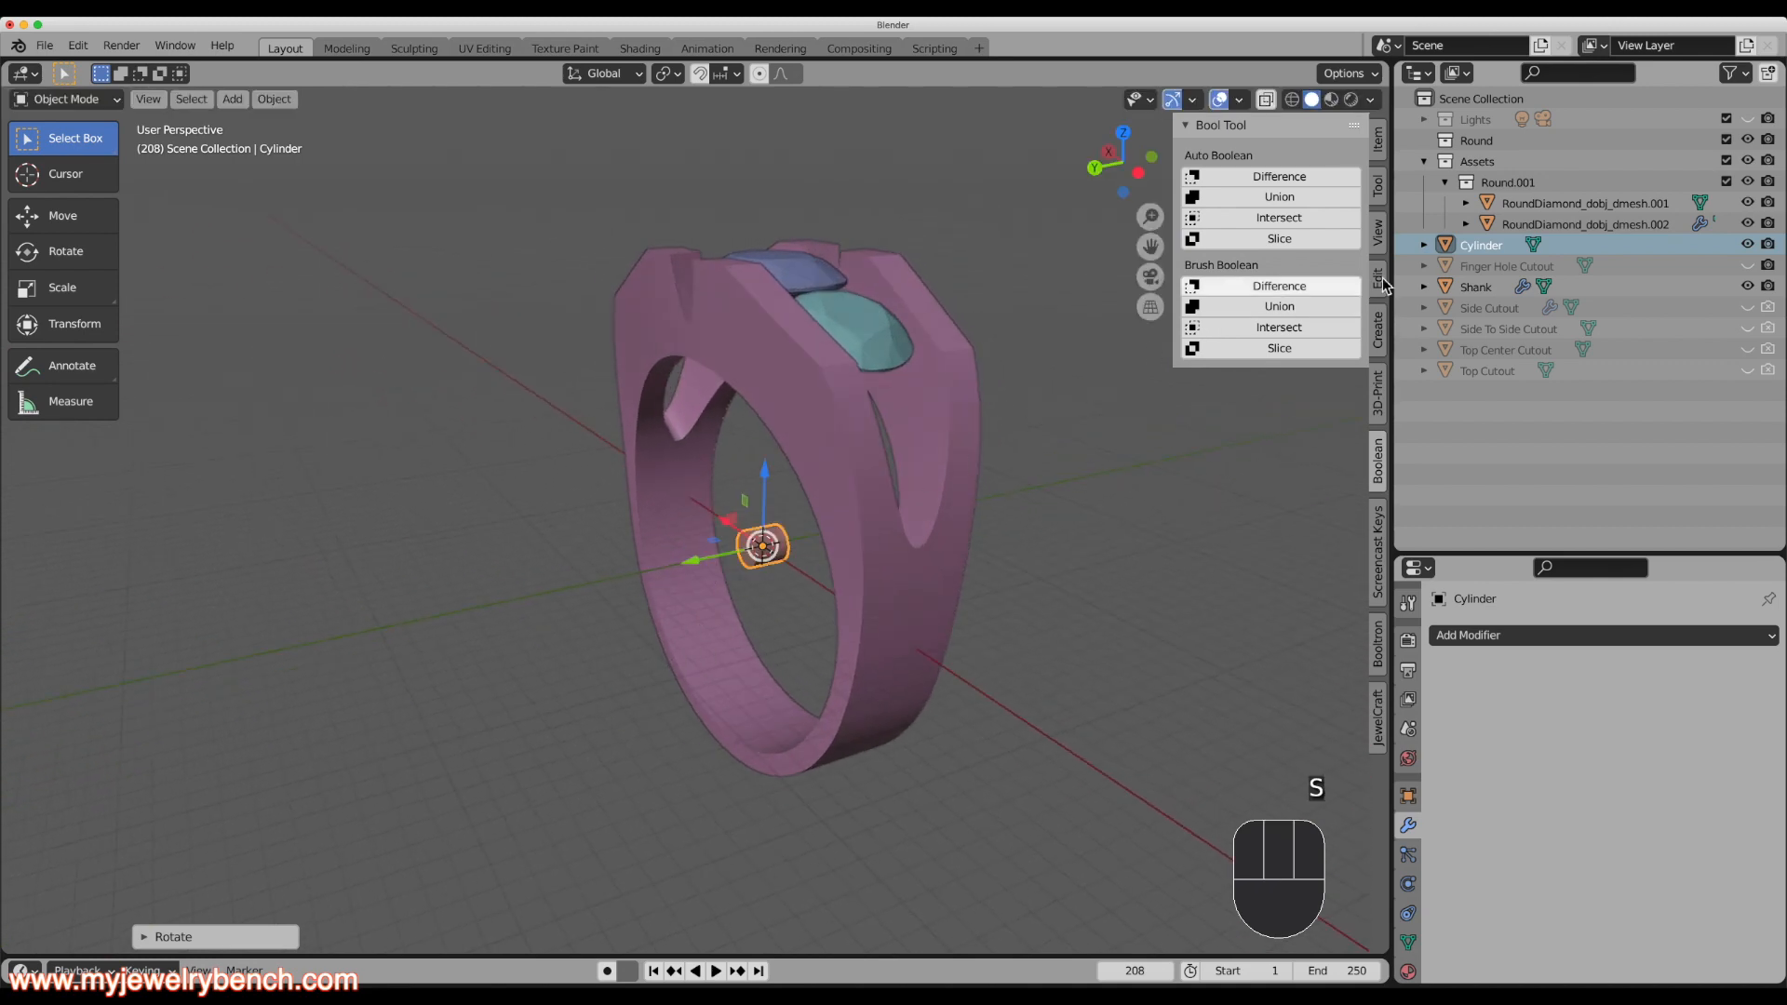
left_click(1376, 143)
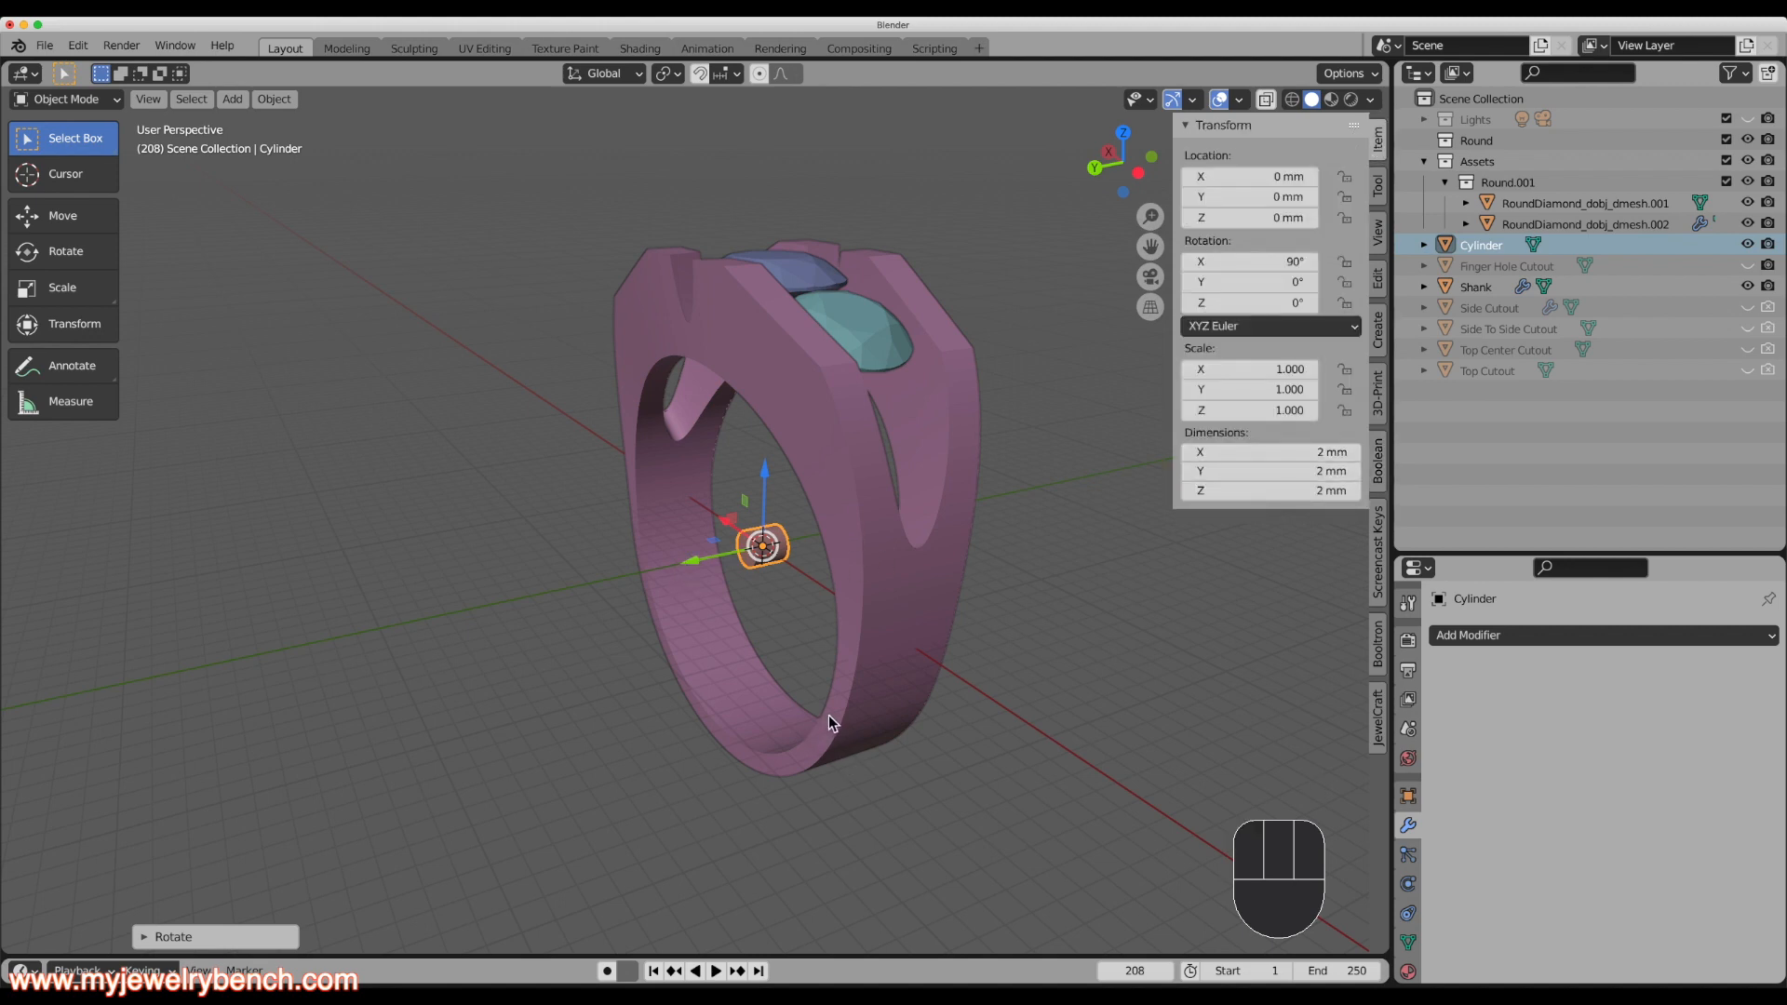
key("s")
key("y")
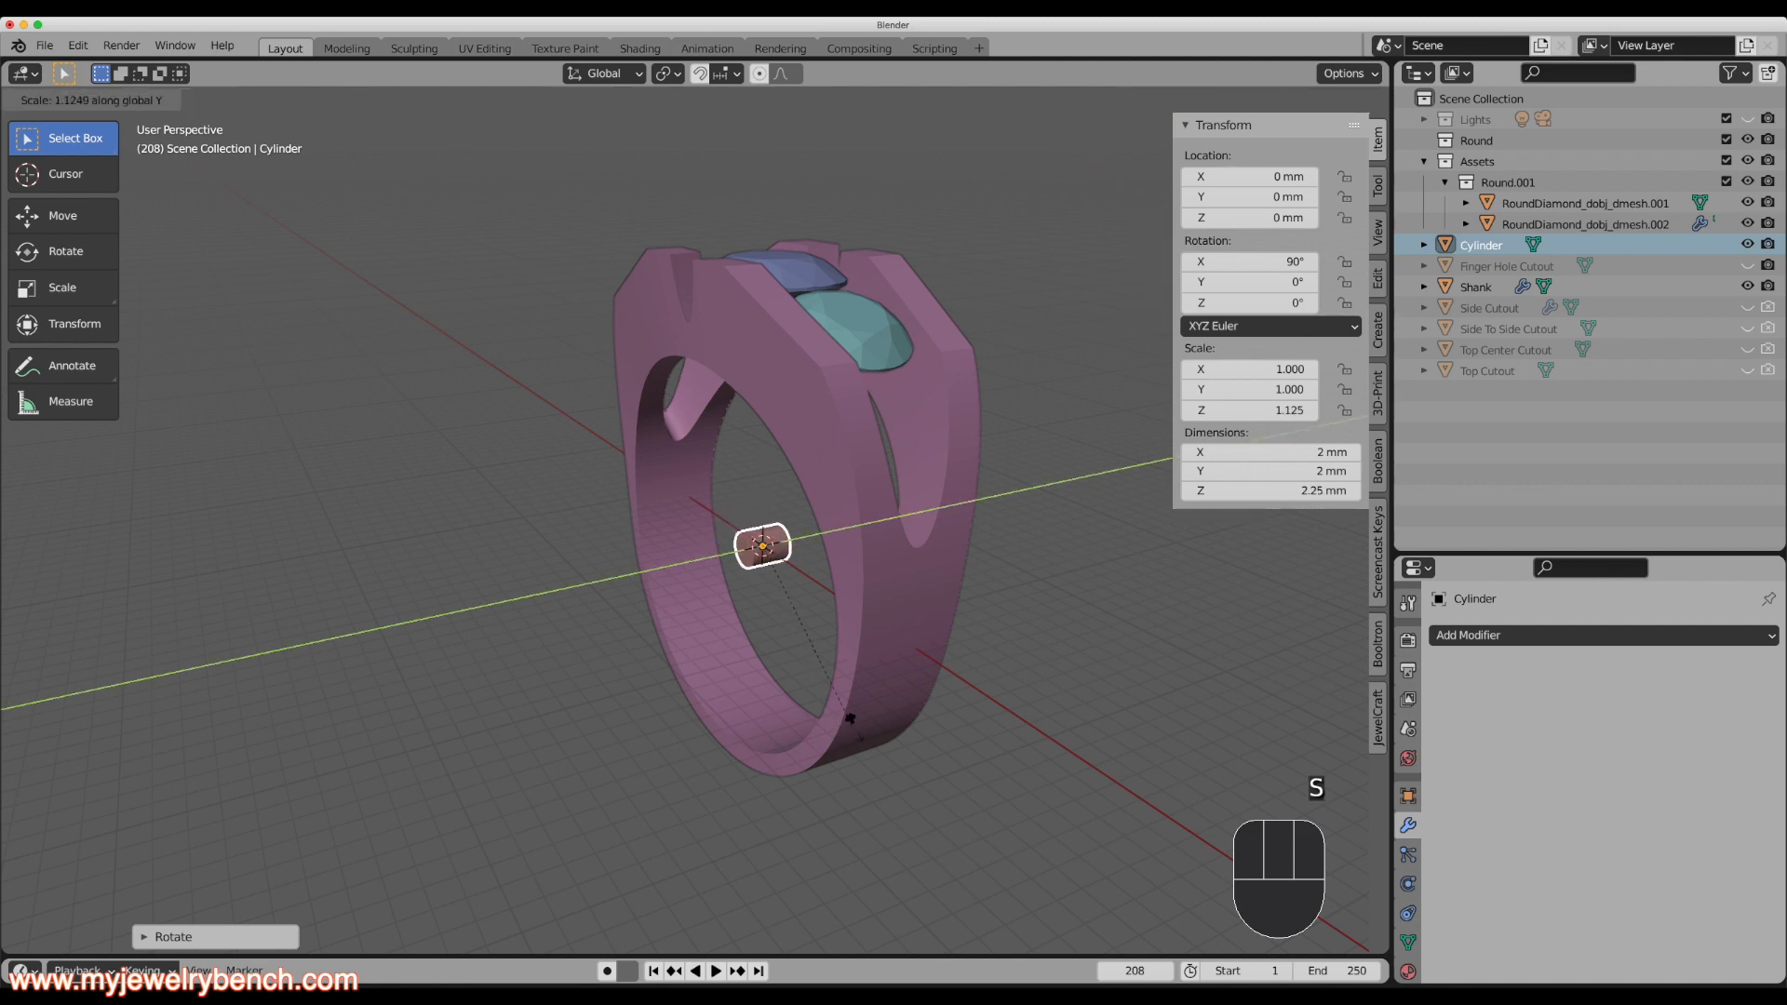
left_click(491, 911)
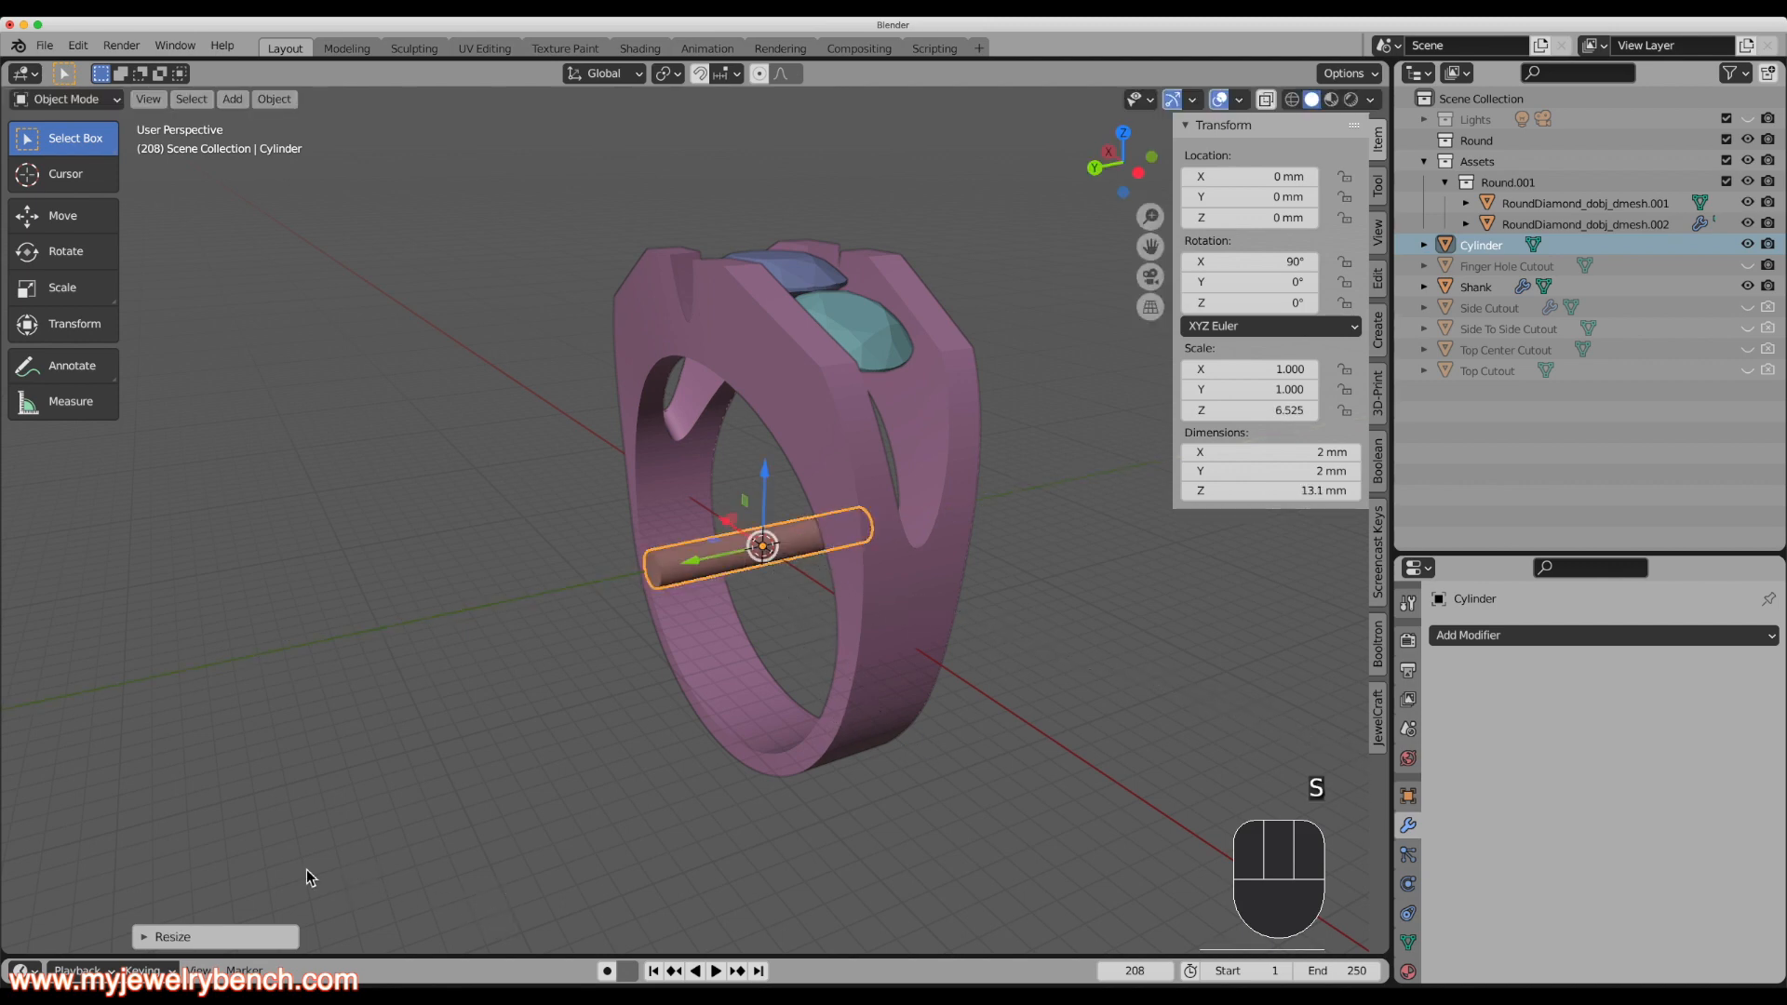
In left view, raise the cylinder about 10.28 mm along Z and shorten it along Y to about 10 mm.
middle_click_drag(360, 906, 711, 775)
key("grave")
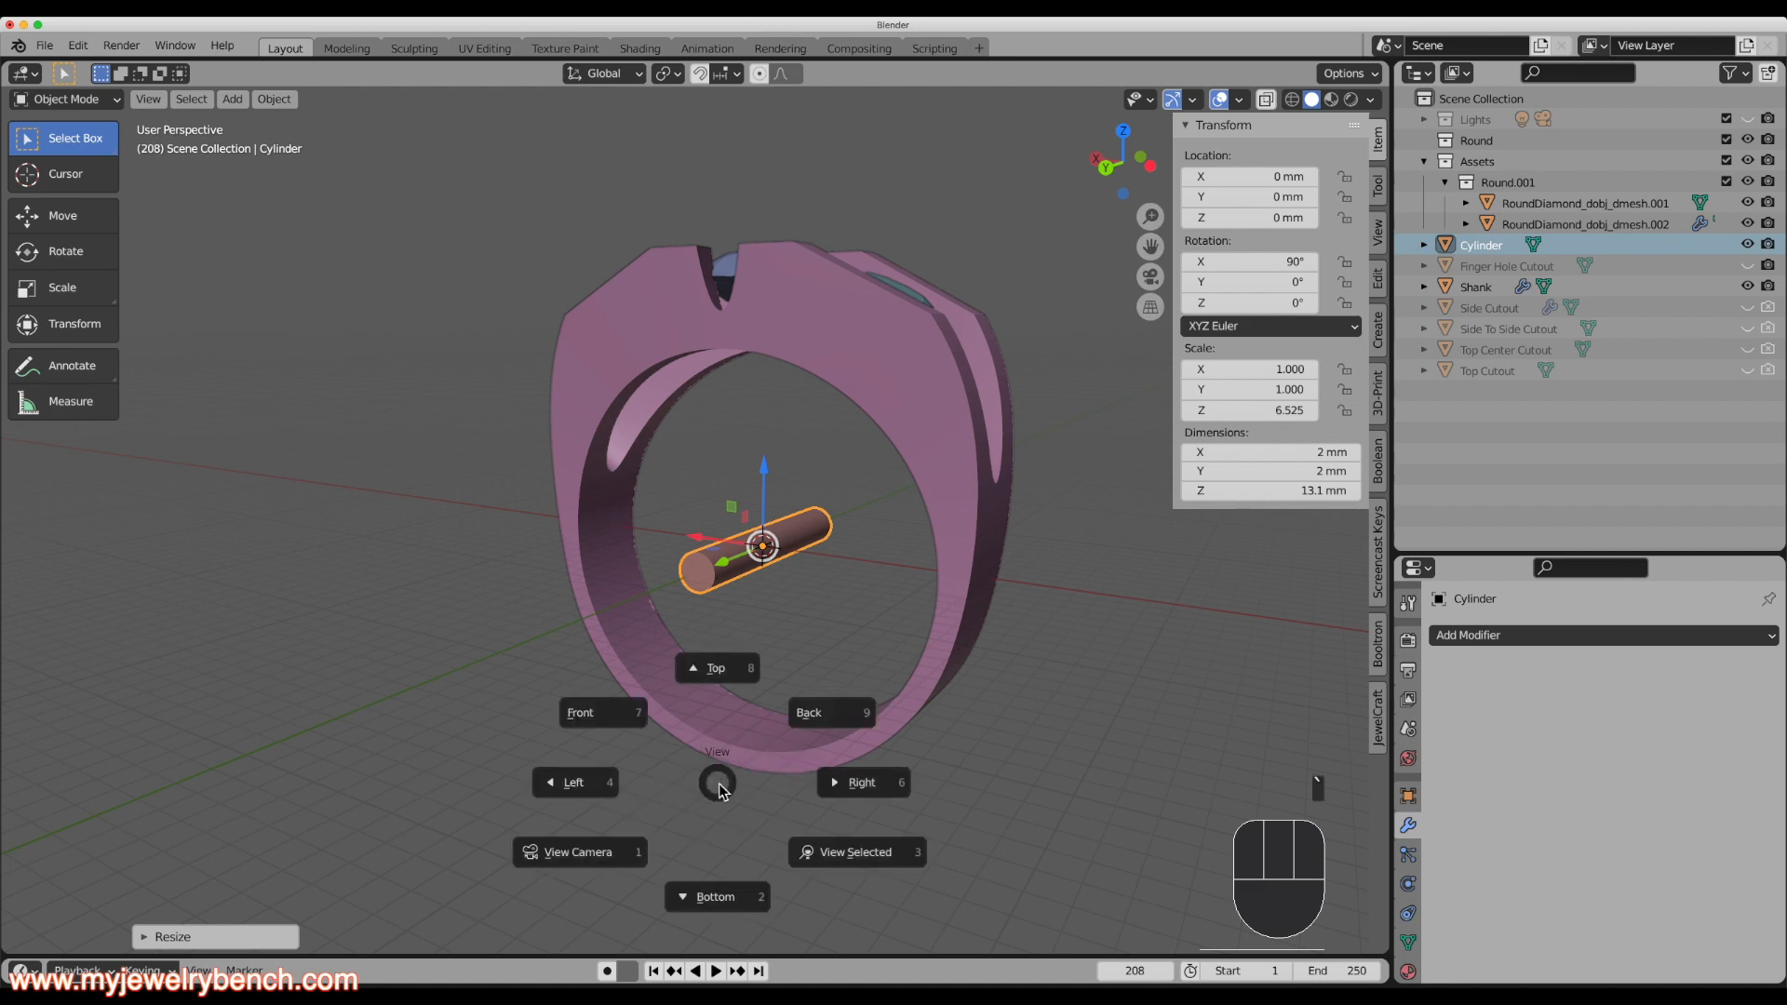
left_click(596, 791)
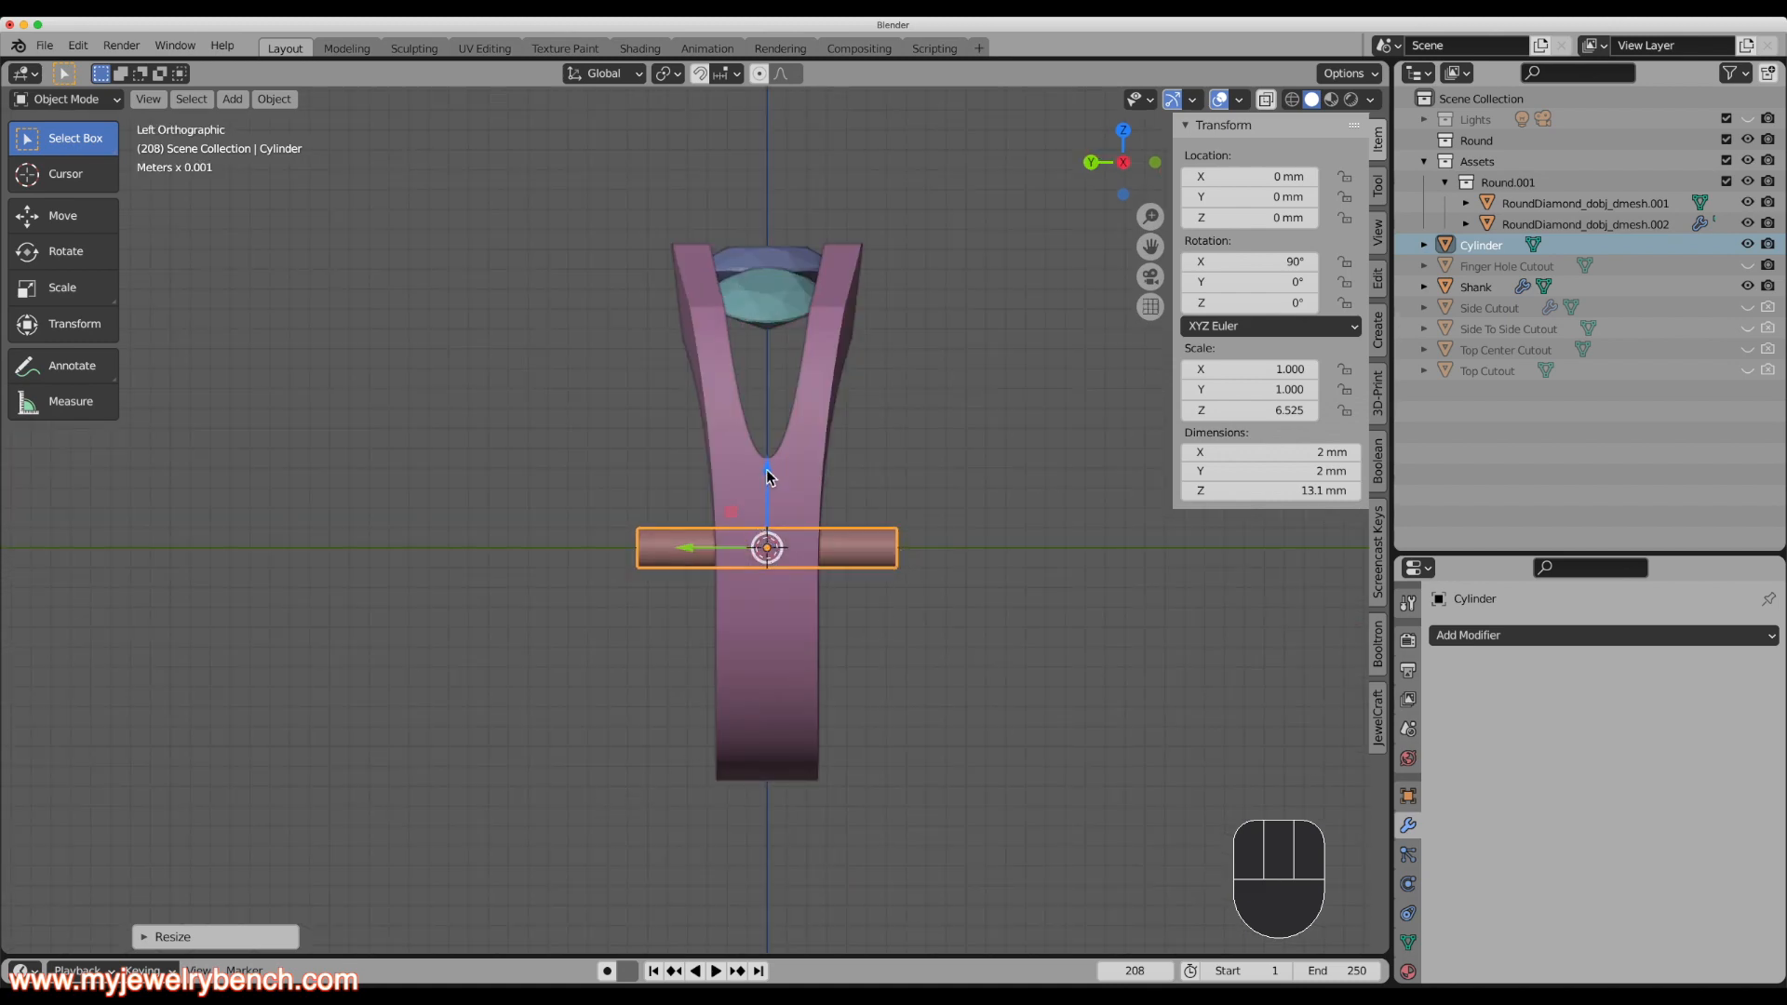
left_click_drag(766, 470, 803, 264)
key("s")
key("y")
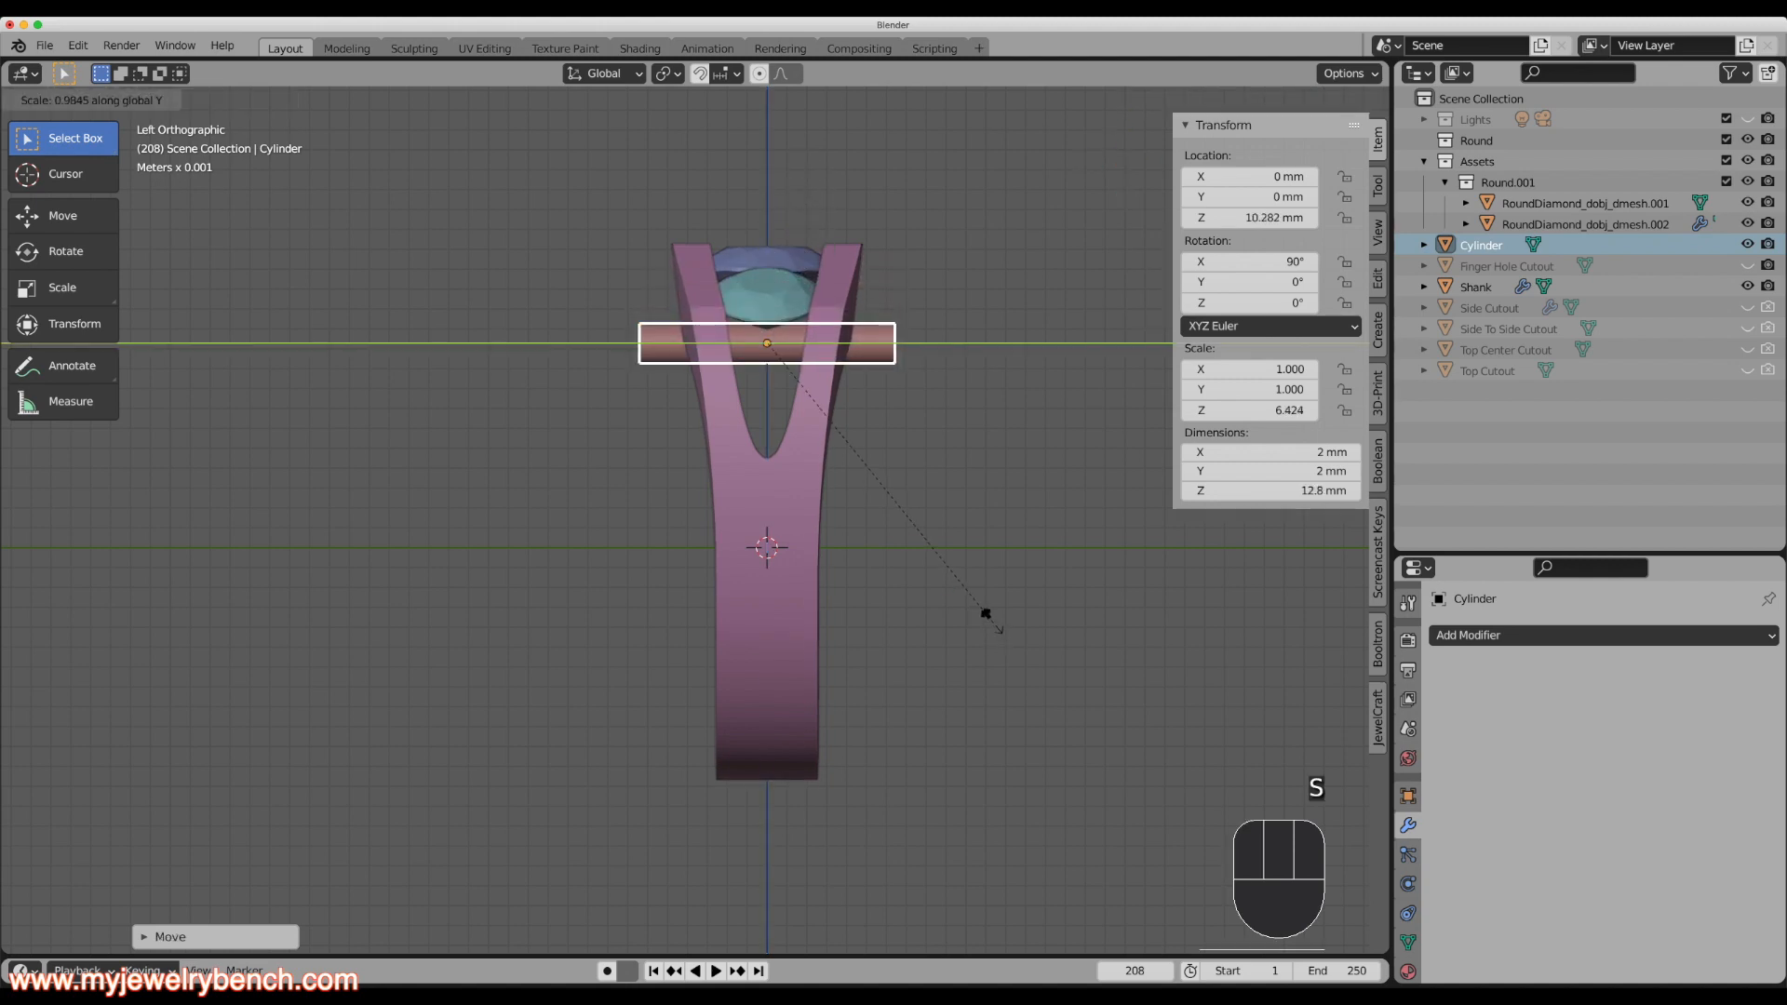
left_click(912, 585)
Apply the cylinder's rotation and scale.
middle_click_drag(912, 585, 913, 626)
scroll(634, 236, "up", 5)
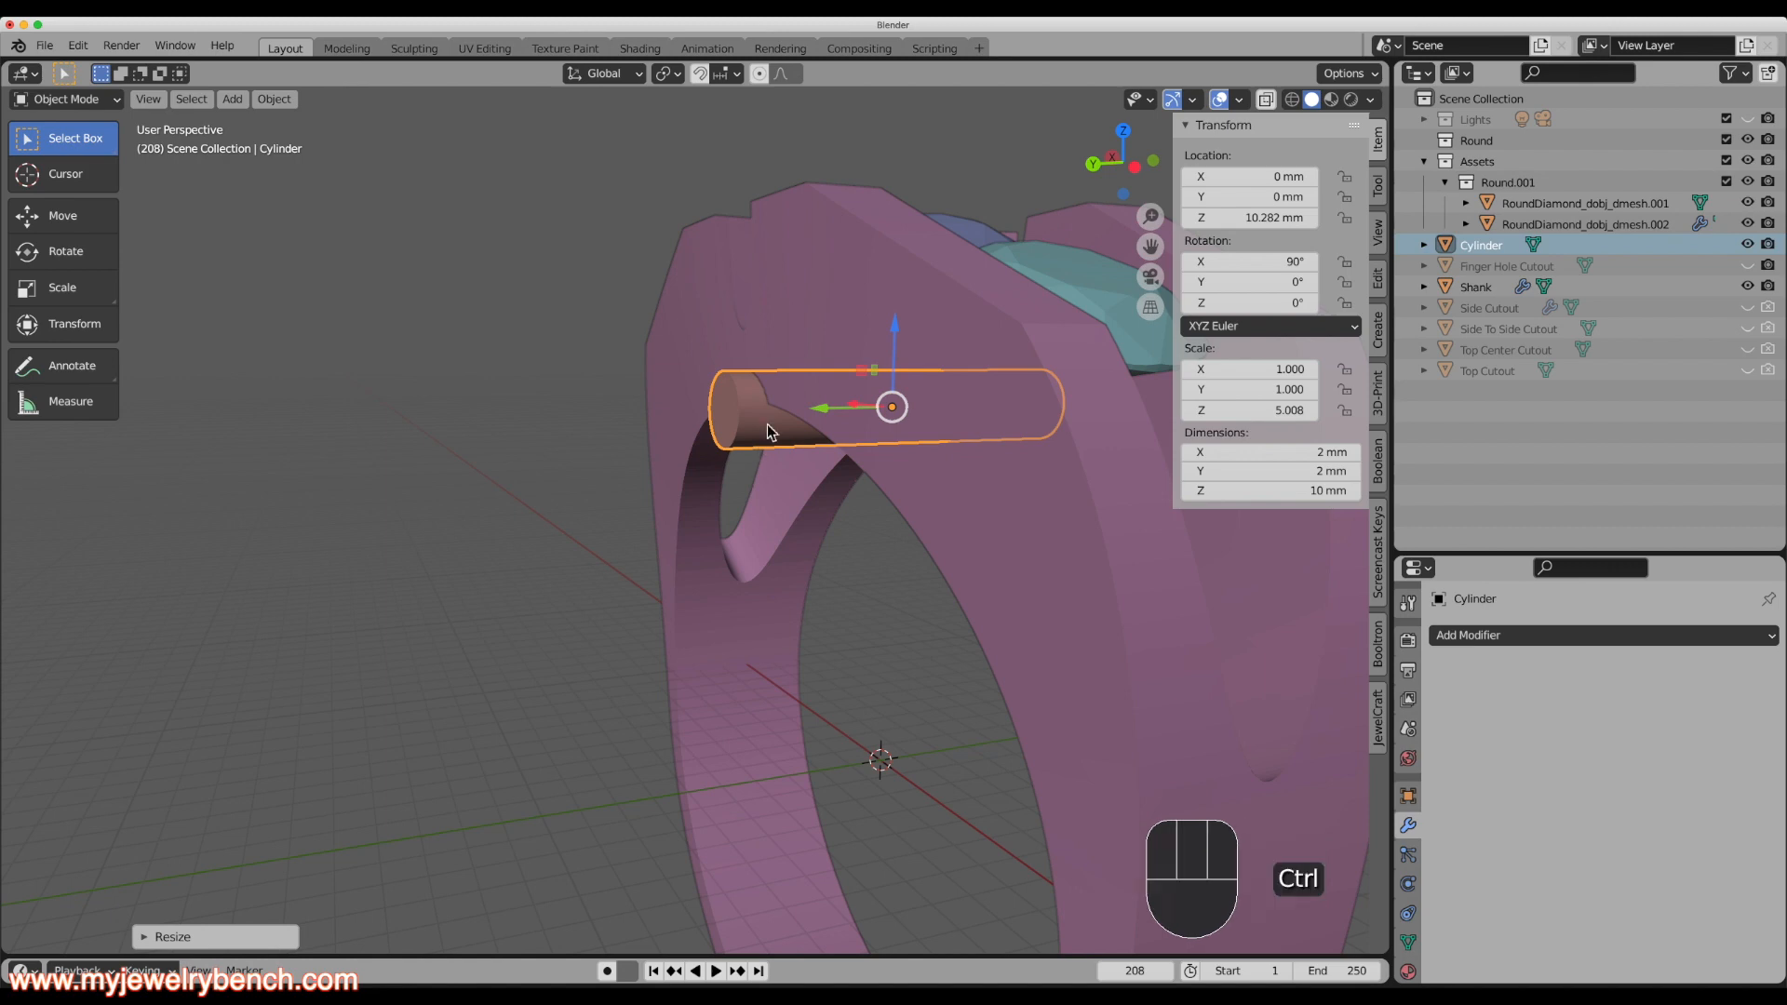
key("ctrl+a")
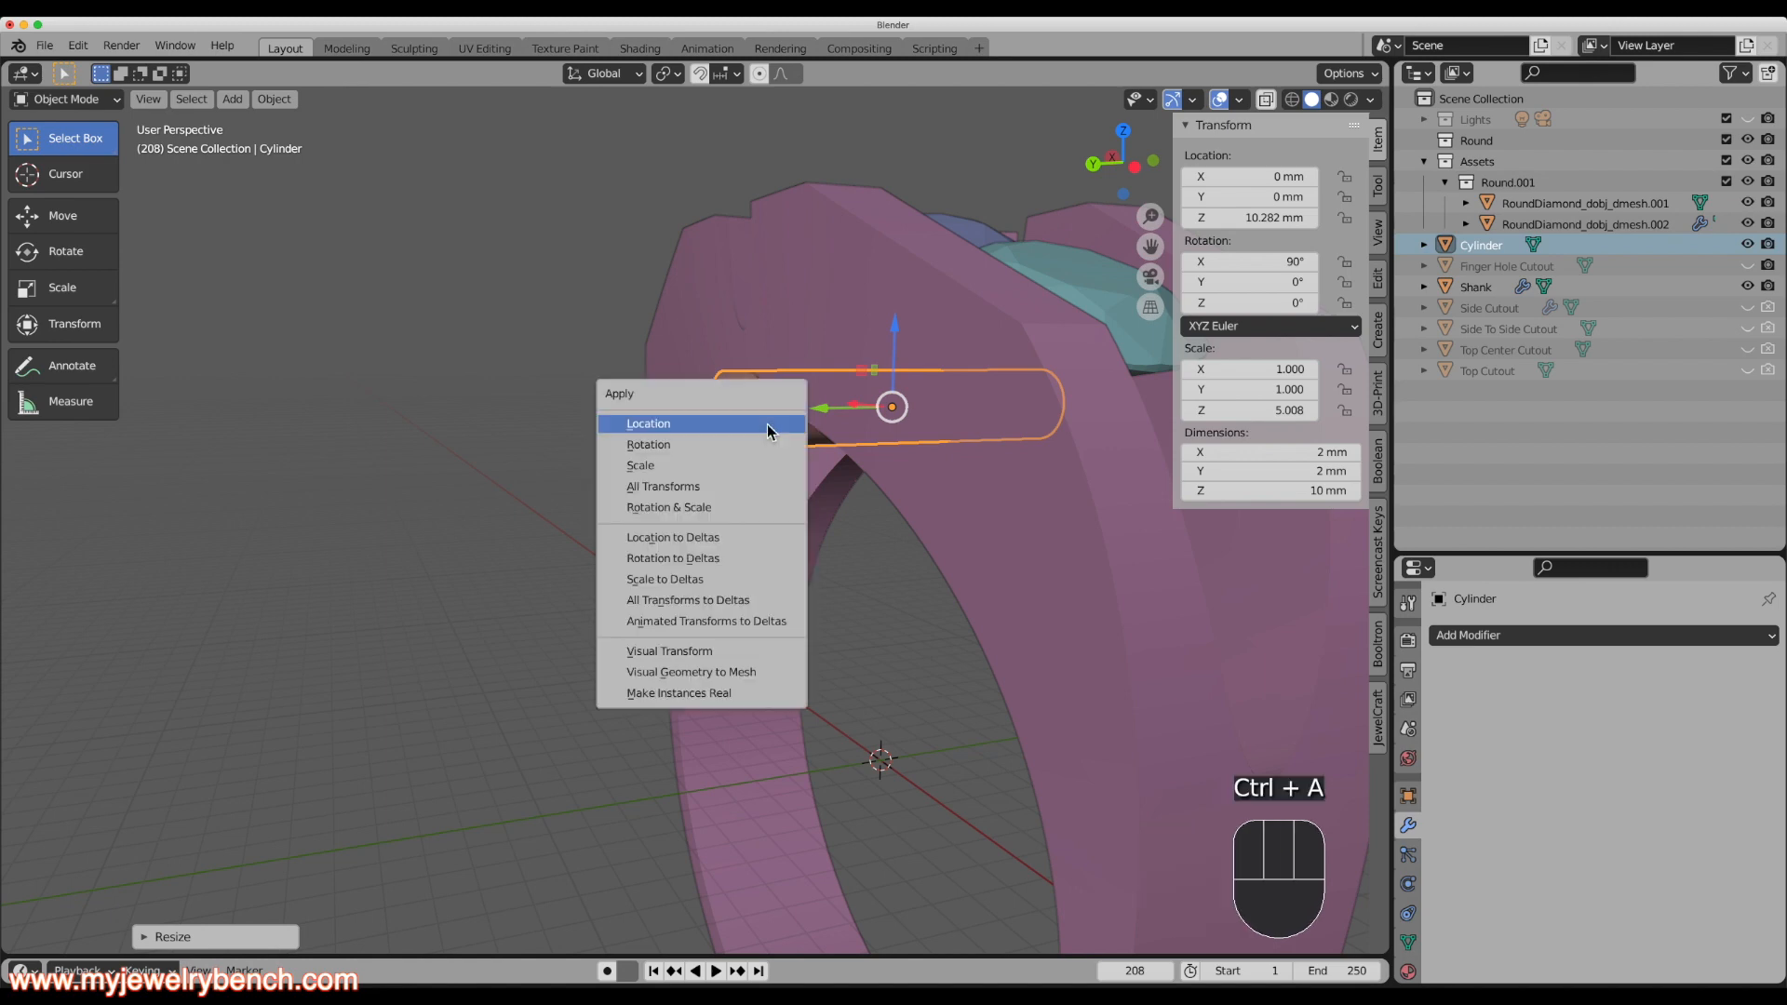
left_click(667, 505)
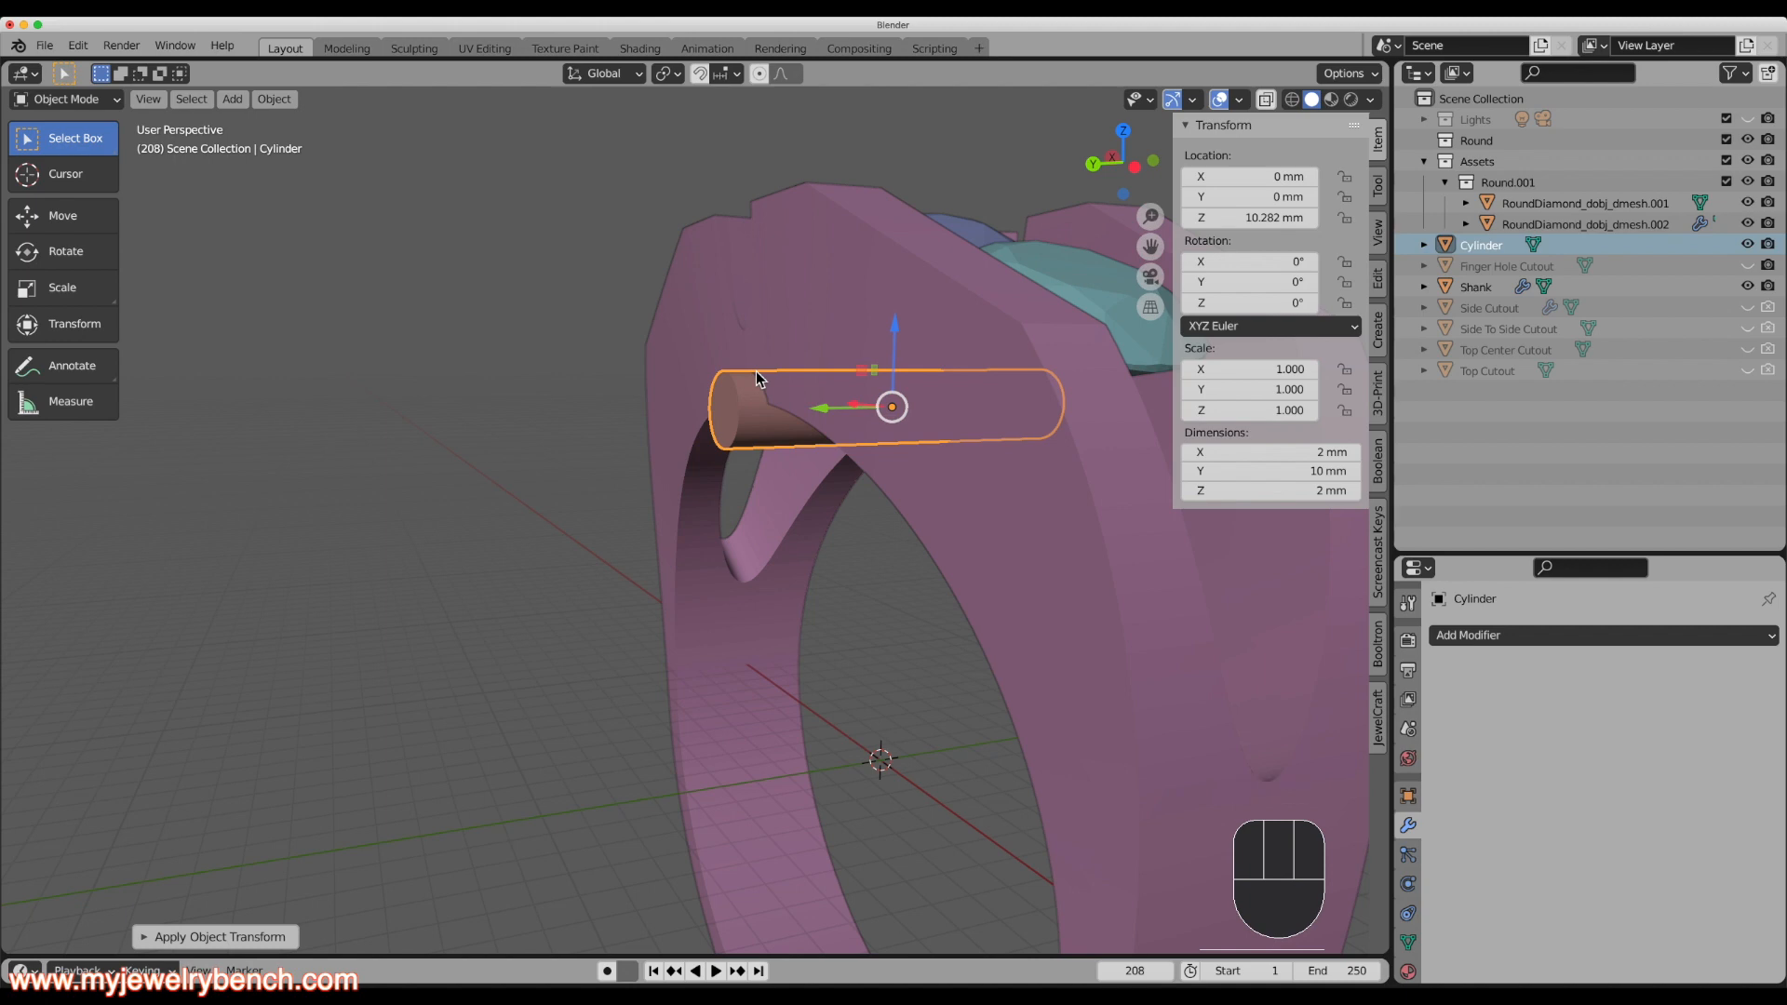
Round both ends of the cylinder by beveling its two end faces with several segments, and return to Object Mode.
key("Tab")
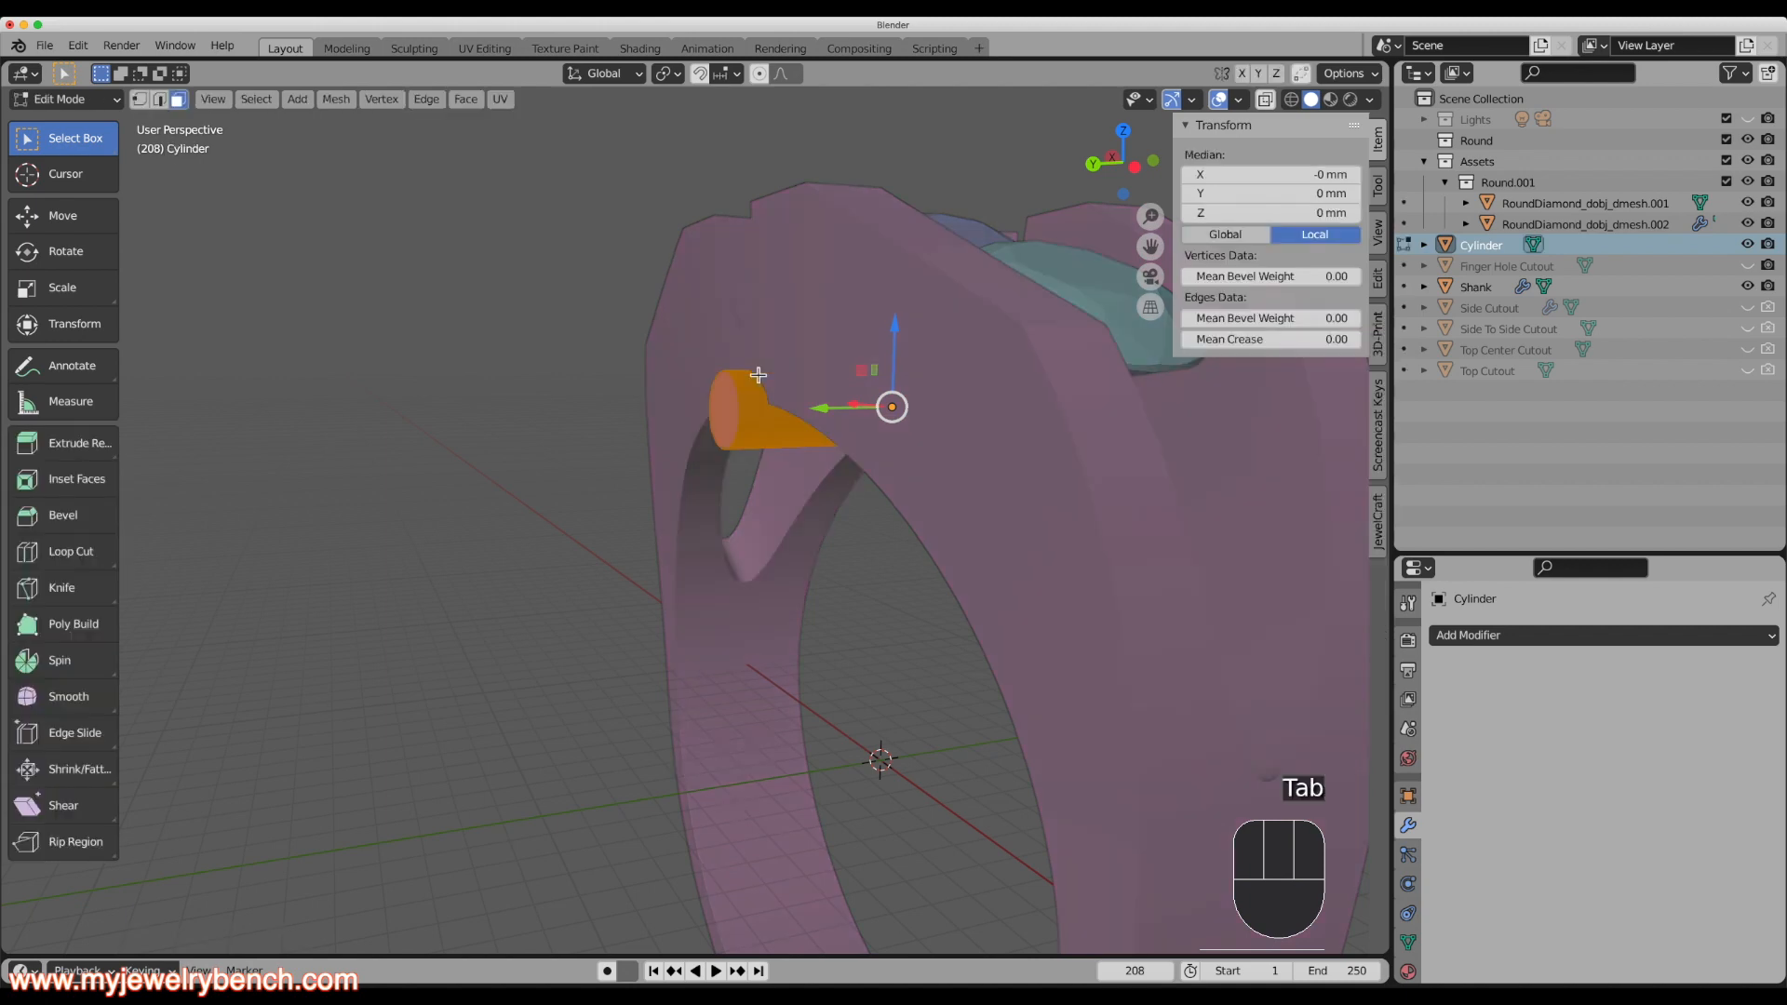
left_click(182, 100)
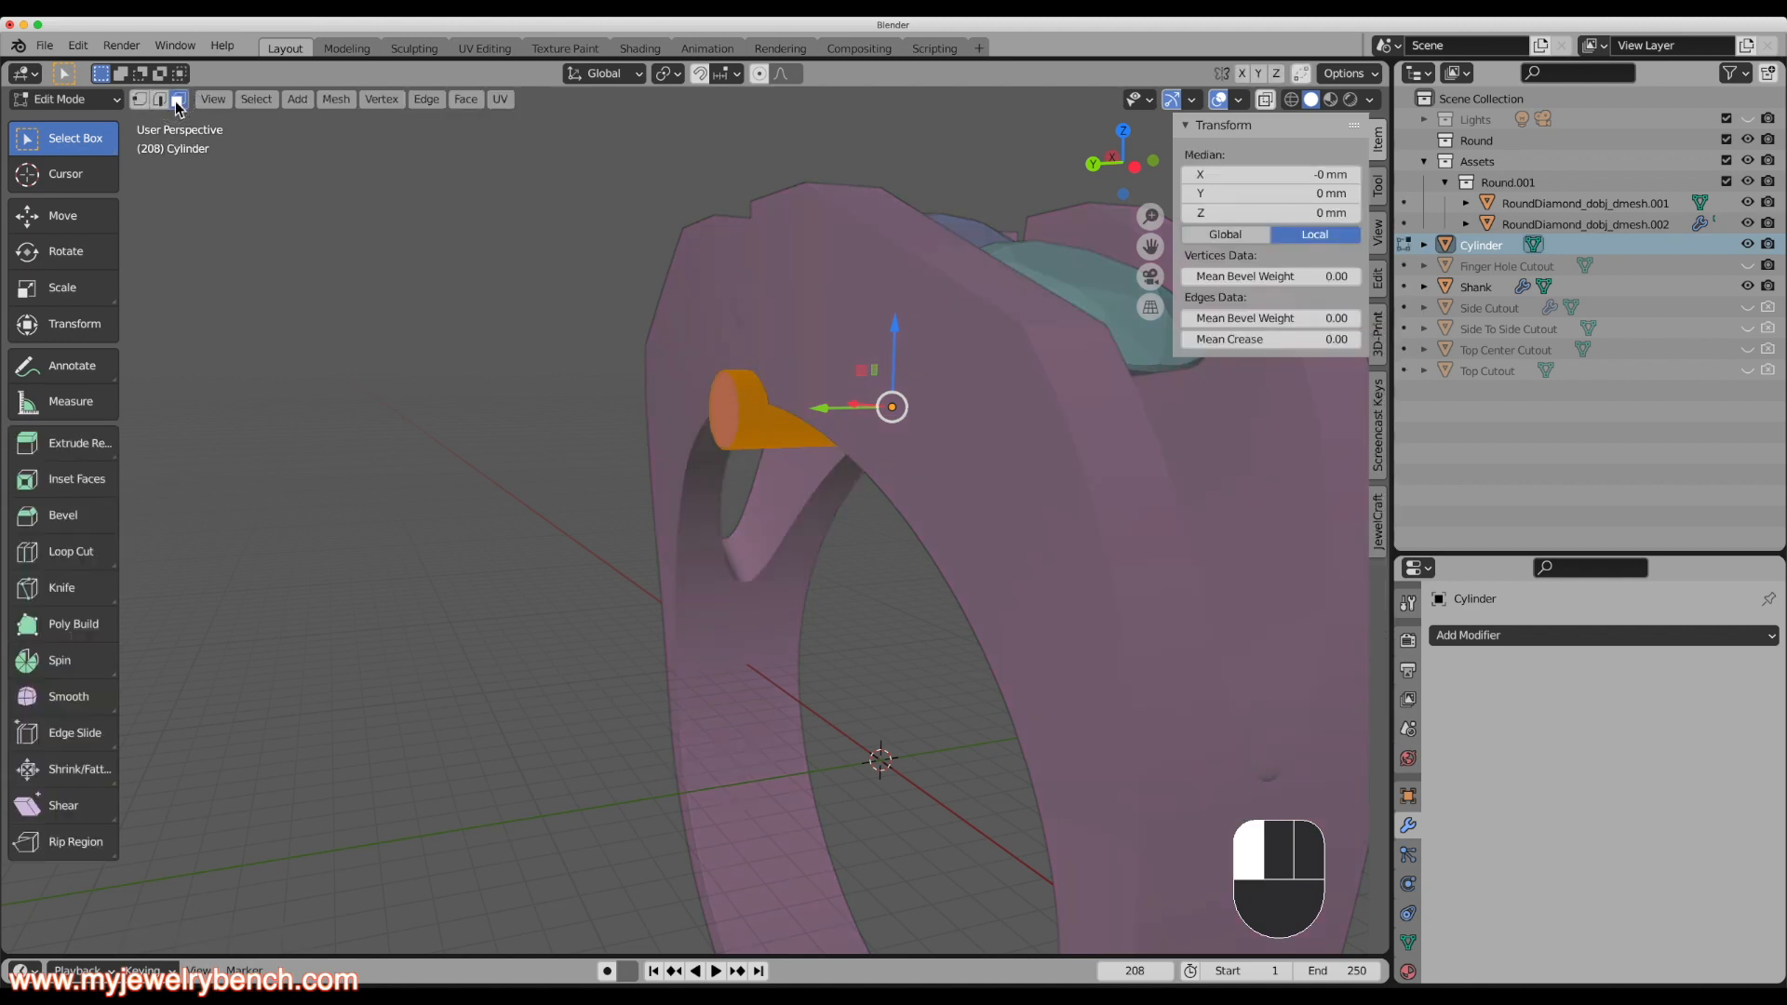
left_click(731, 413)
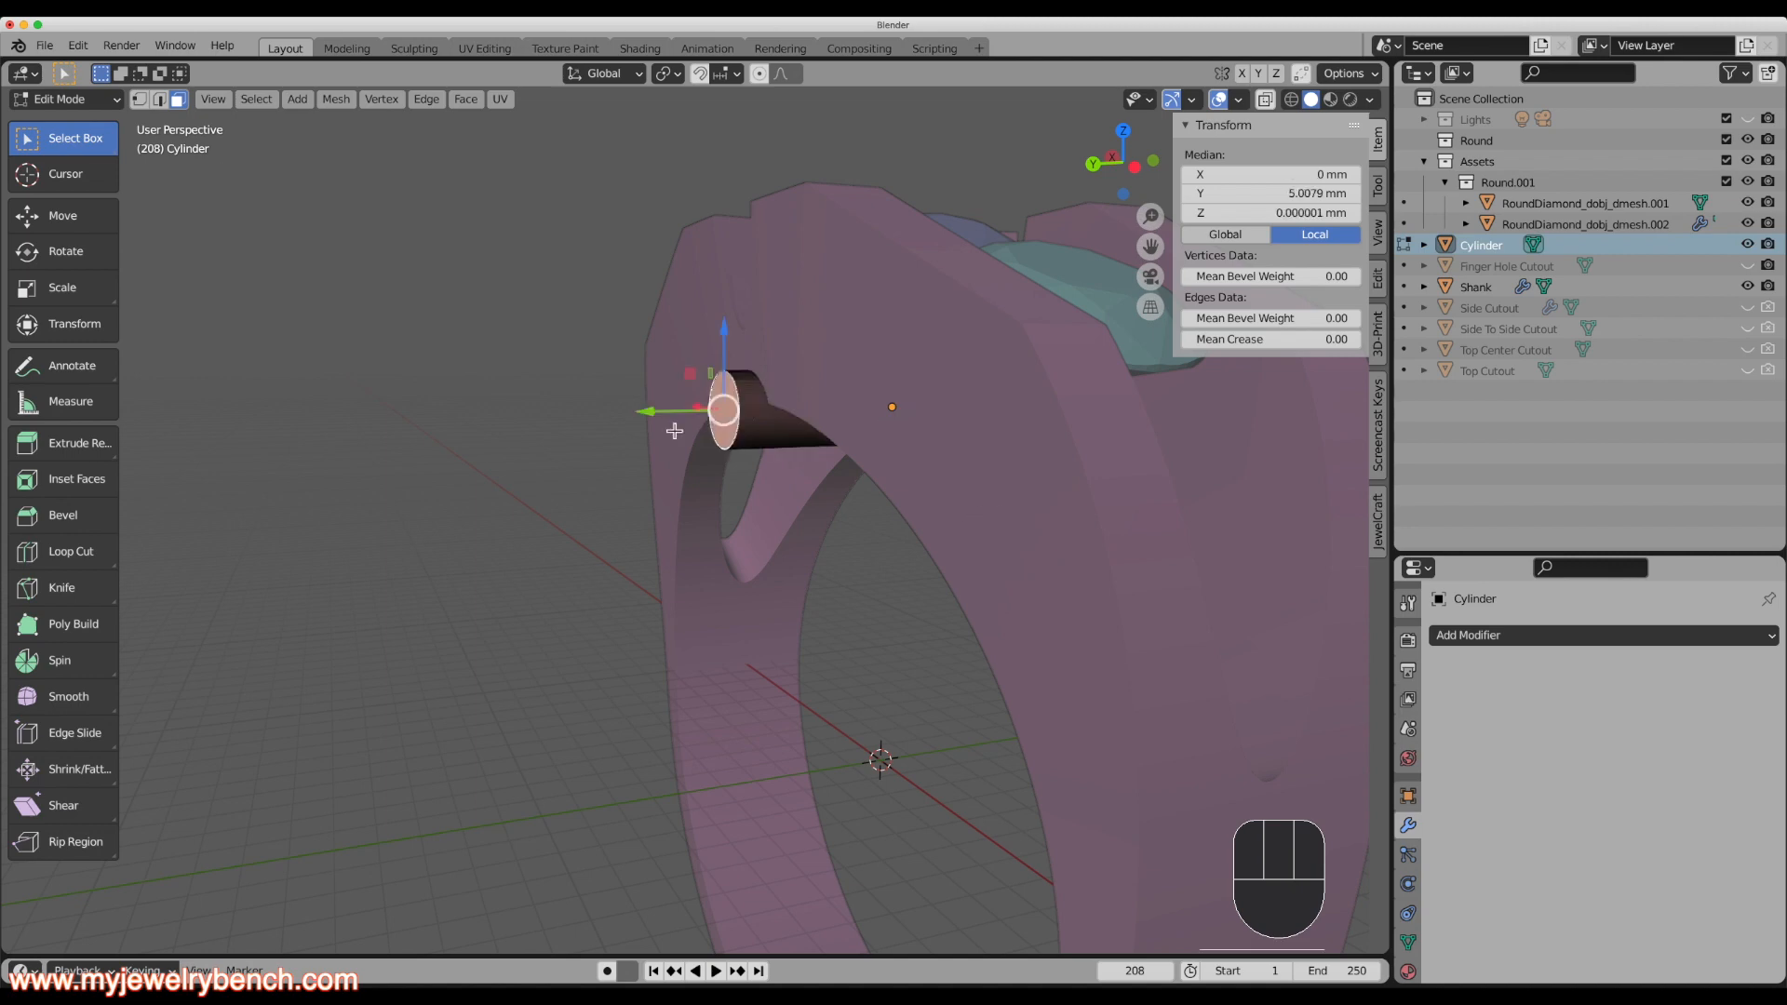
middle_click_drag(674, 431, 791, 456)
middle_click_drag(1244, 499, 786, 521)
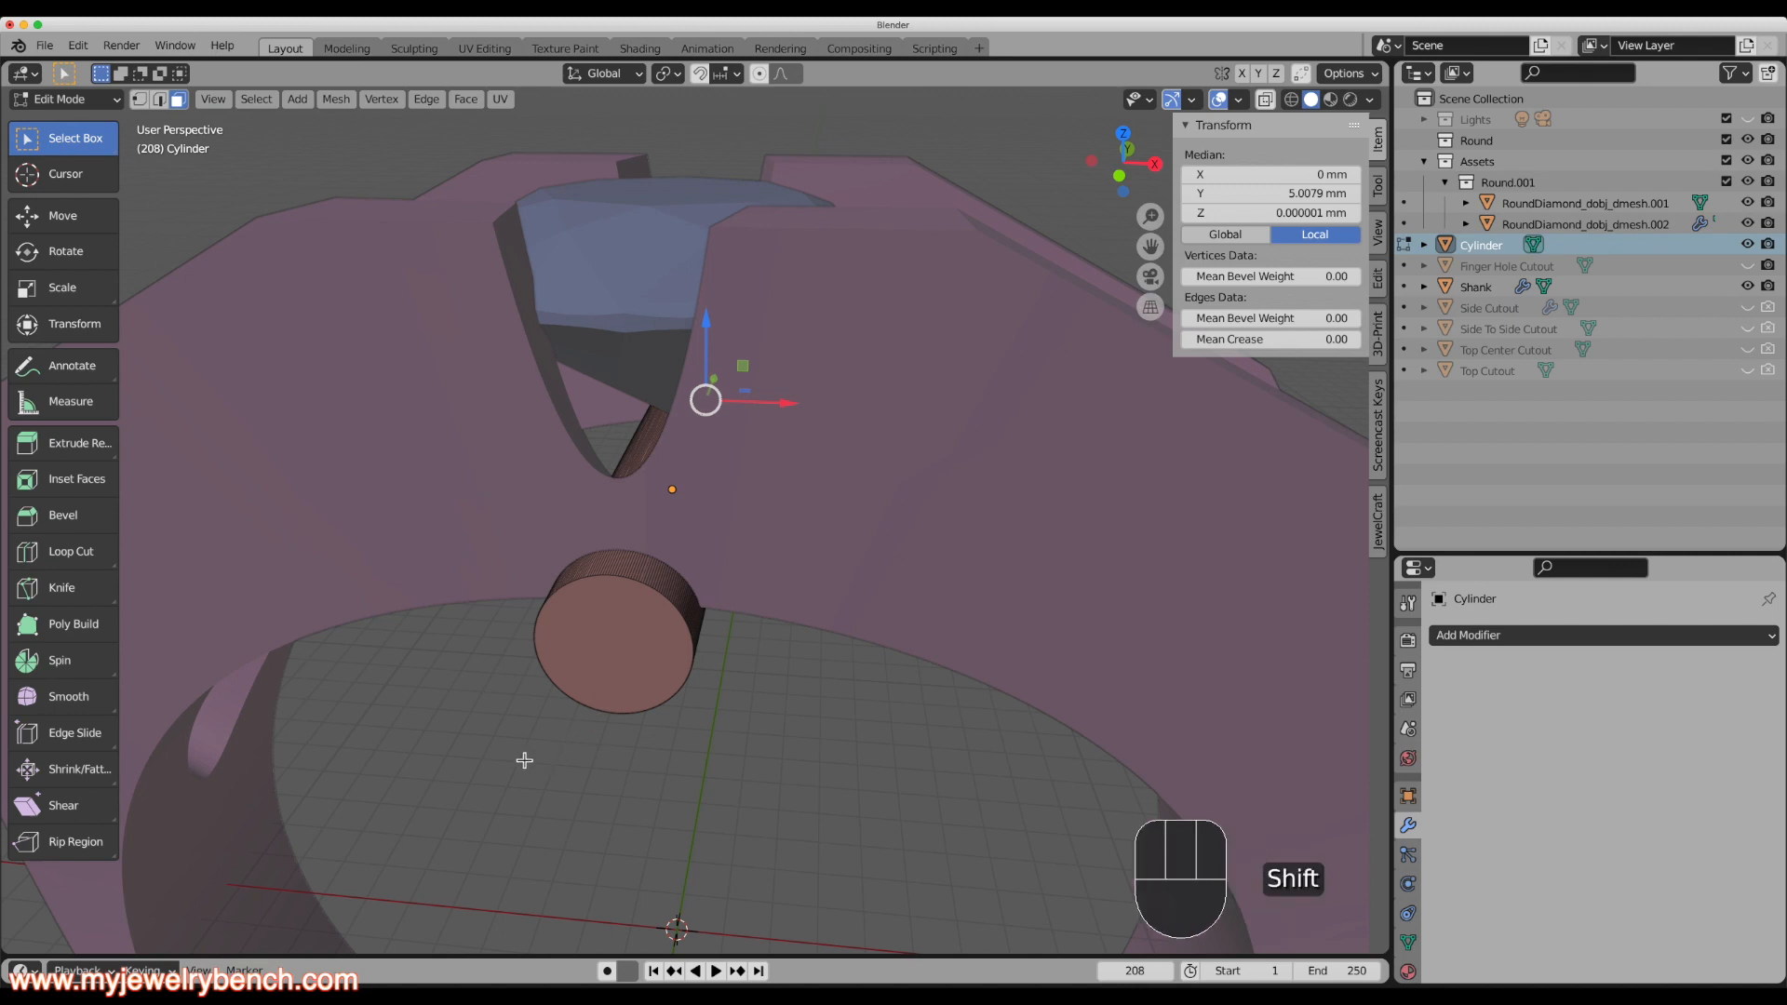
left_click(613, 629, "shift")
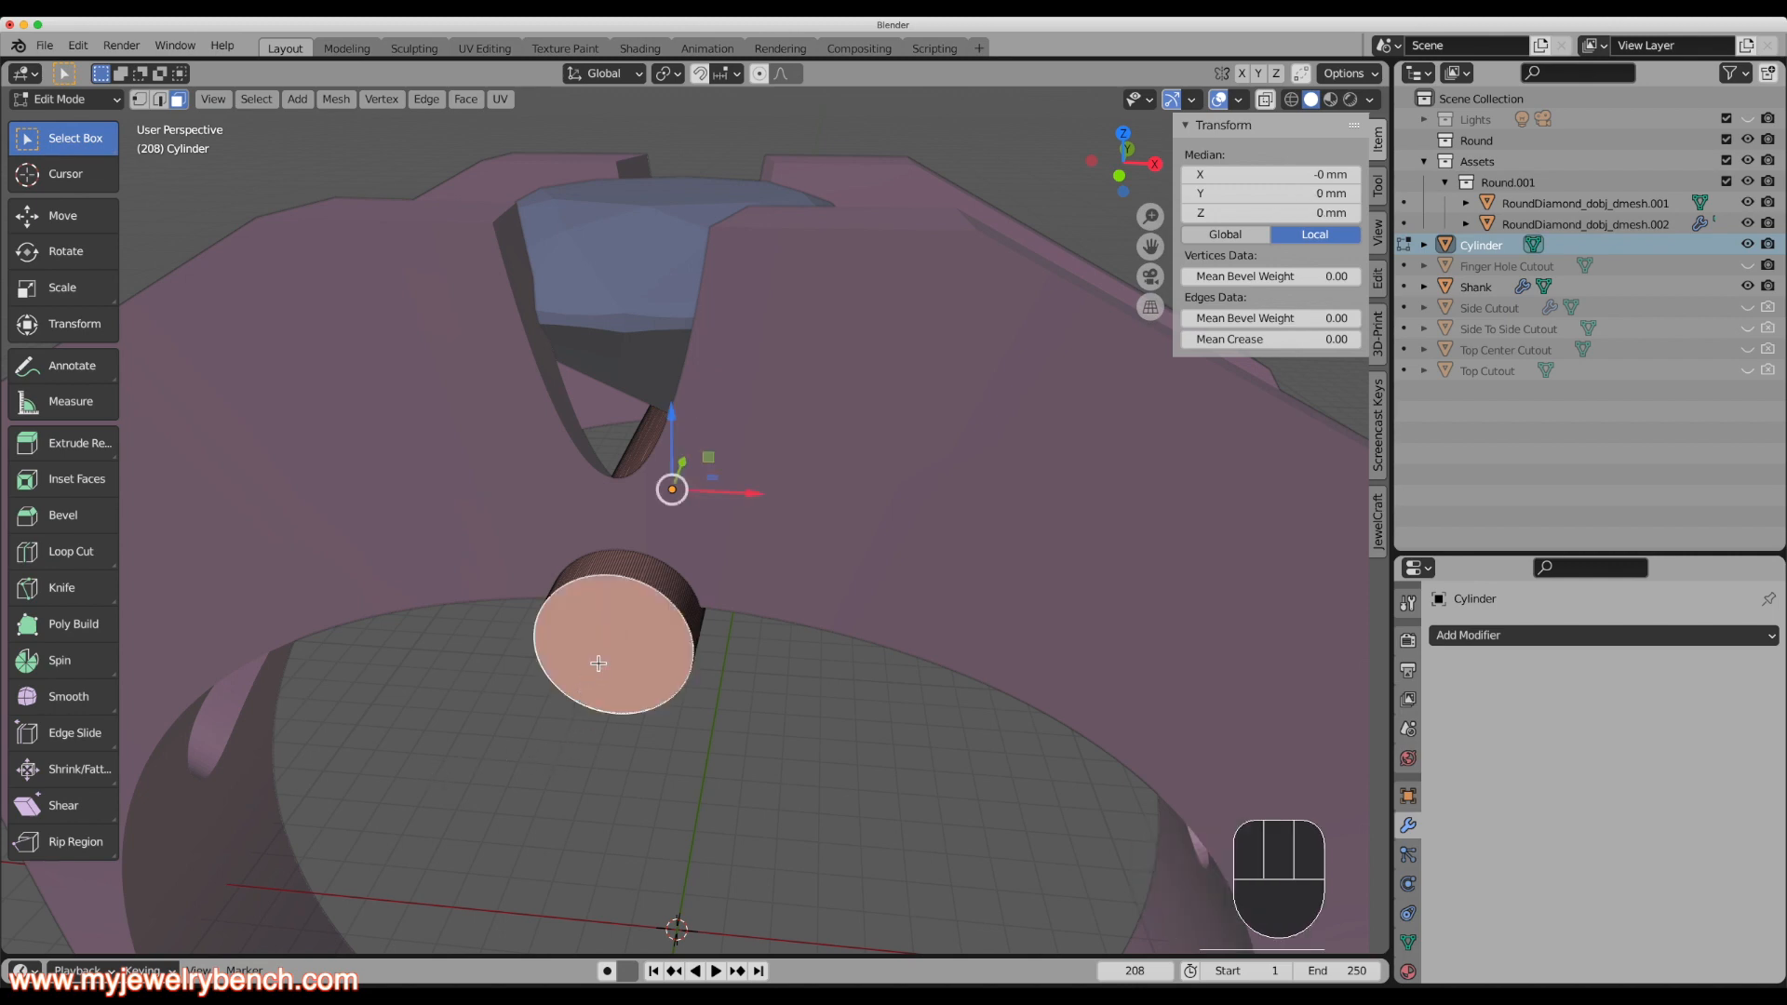
scroll(598, 664, "down", 6)
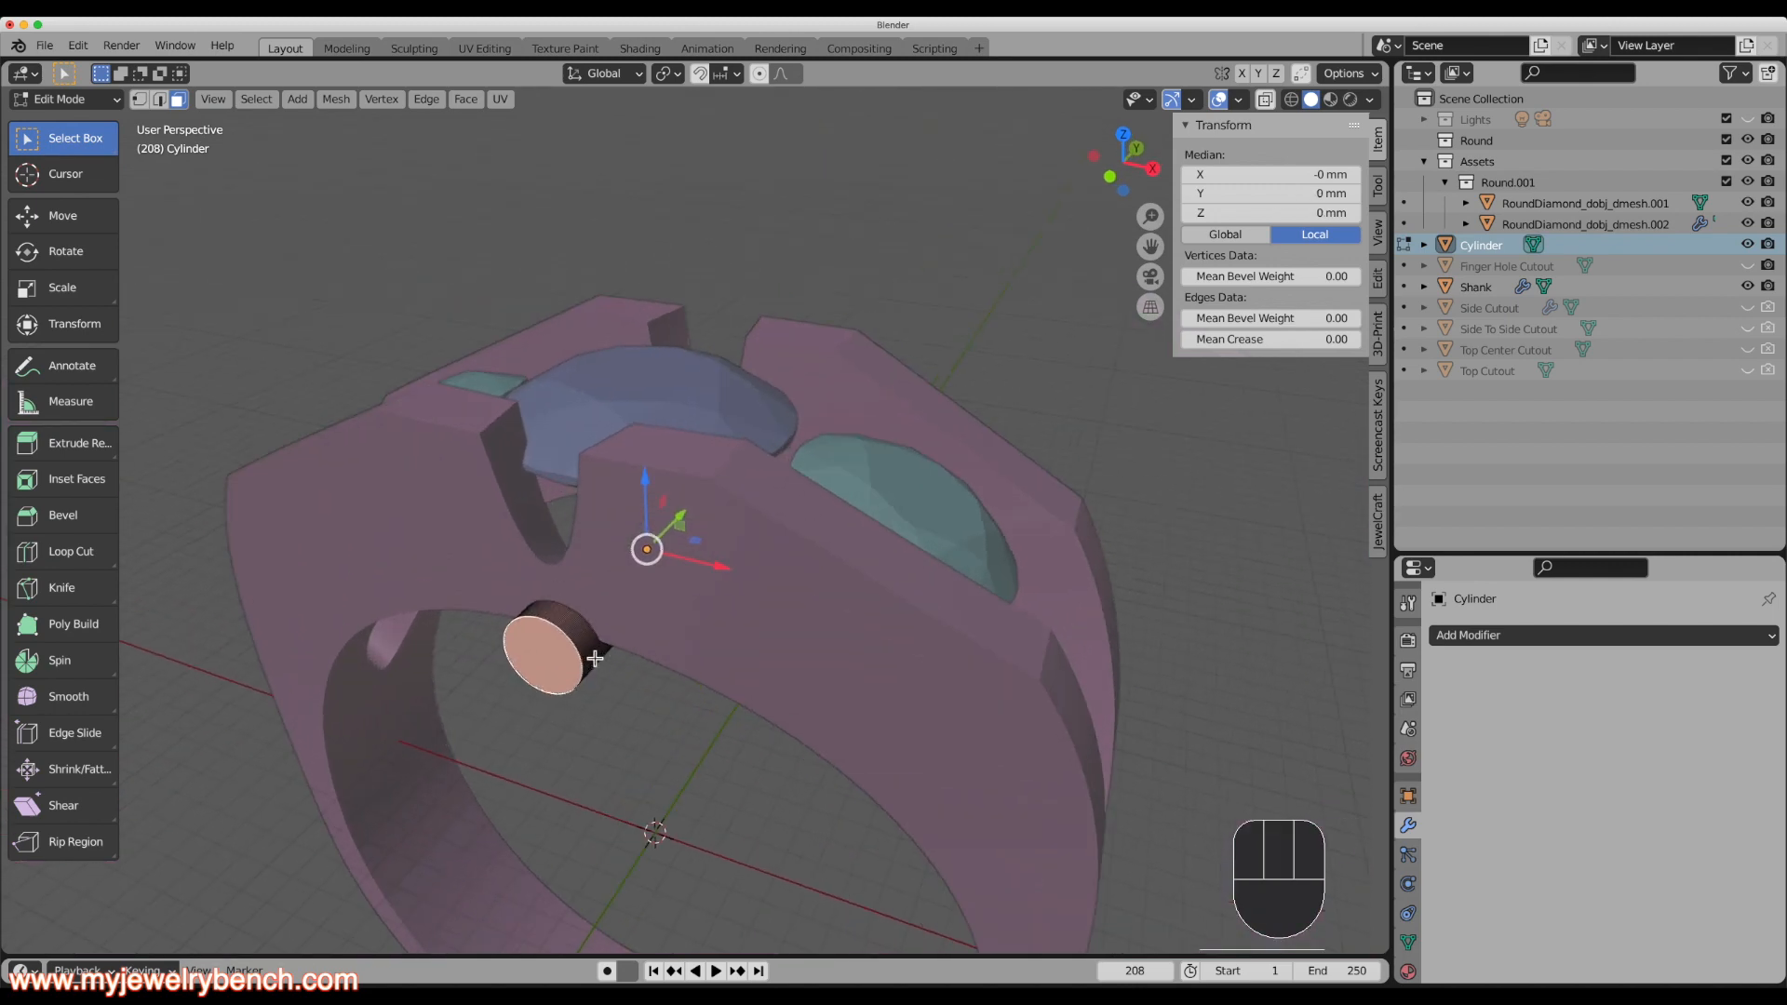
scroll(587, 667, "up", 5)
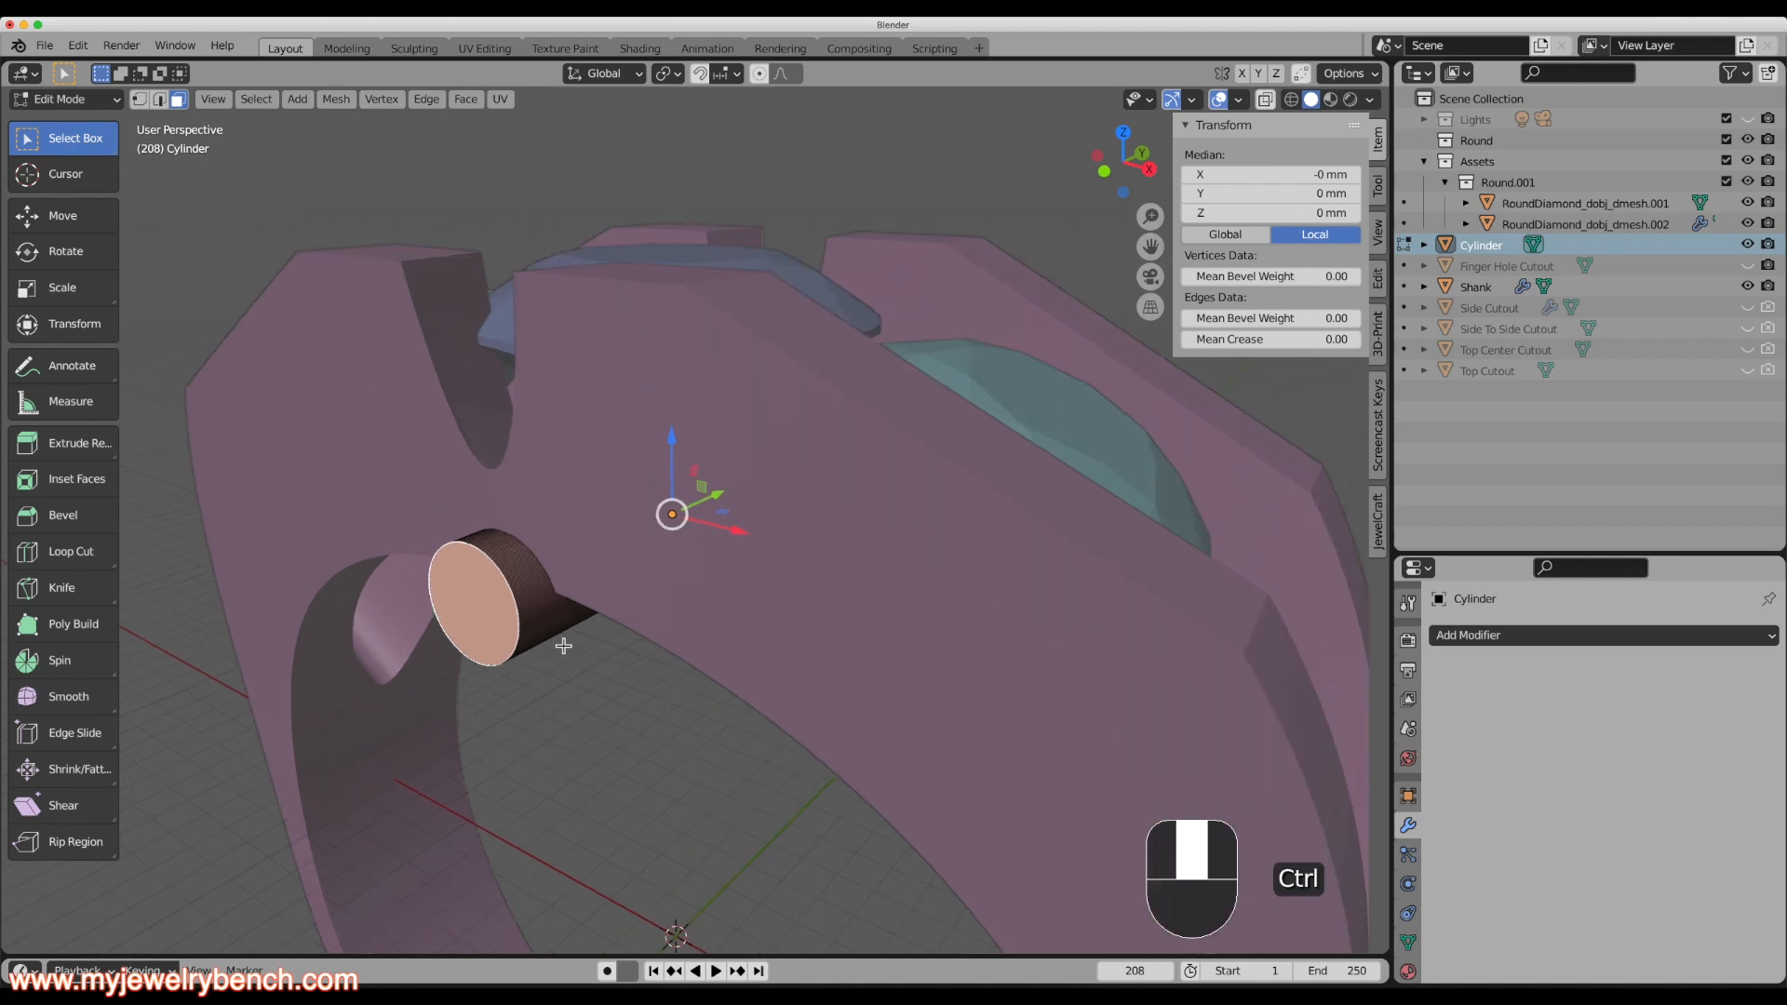
key("ctrl+b")
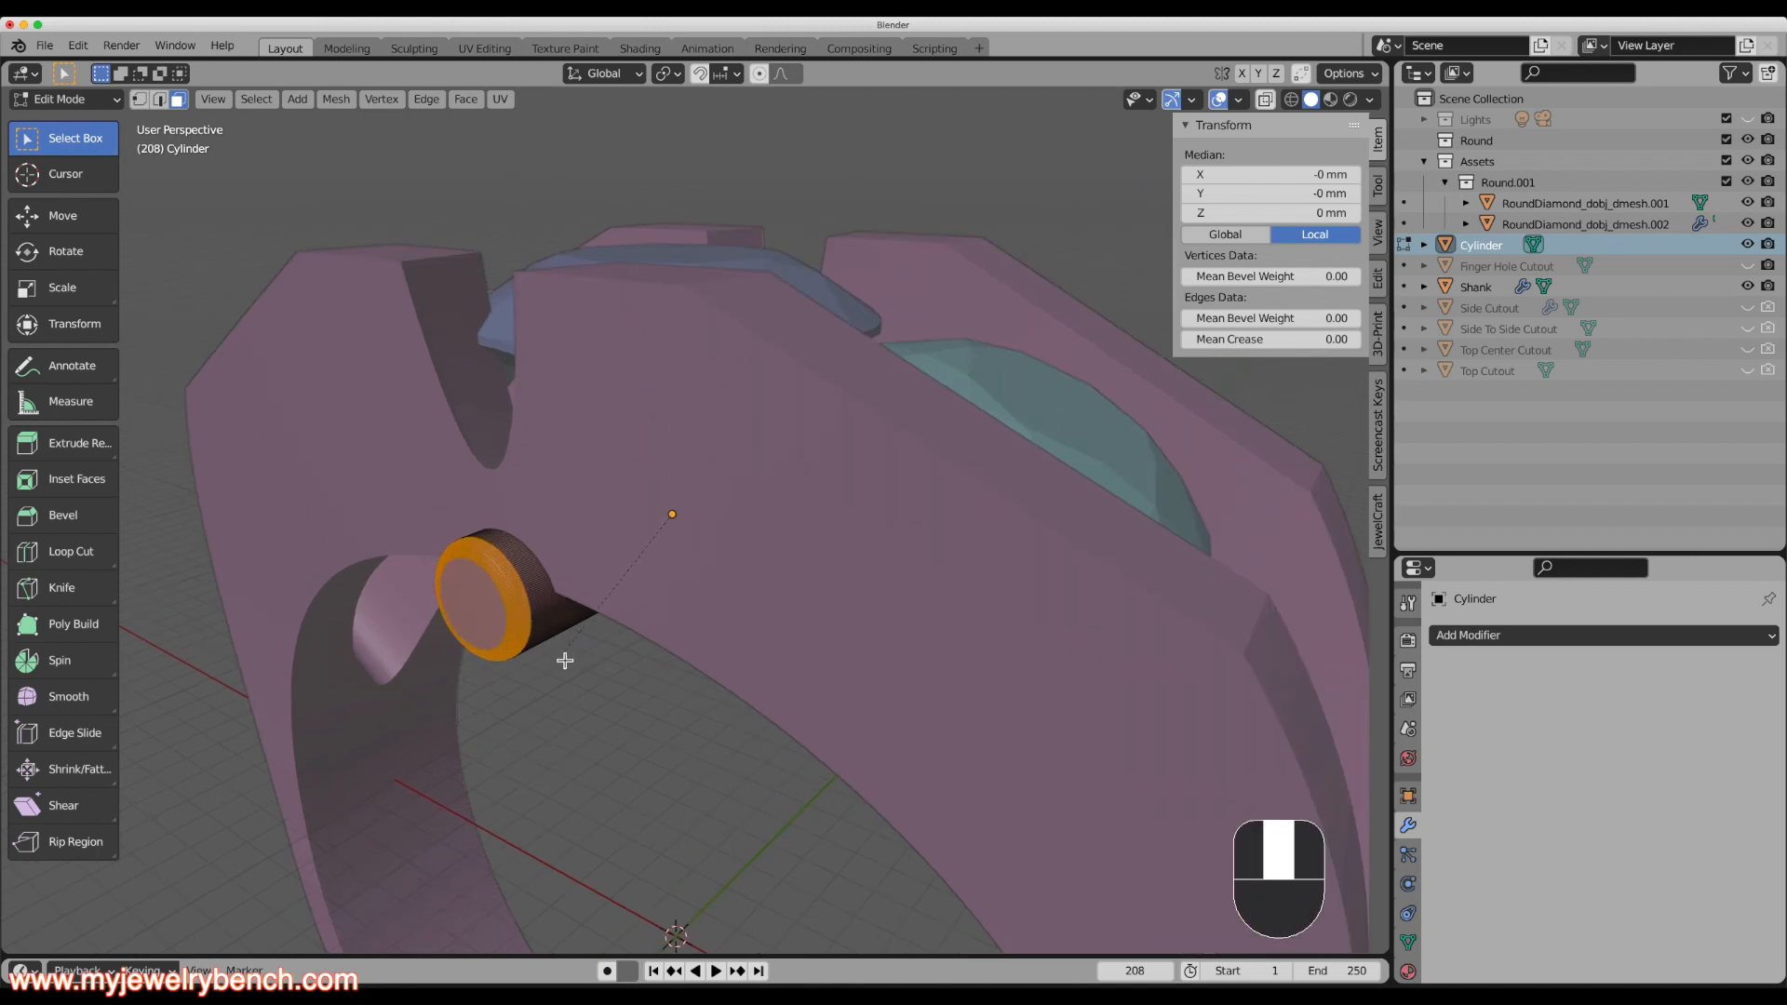
left_click(565, 660)
left_click(565, 659)
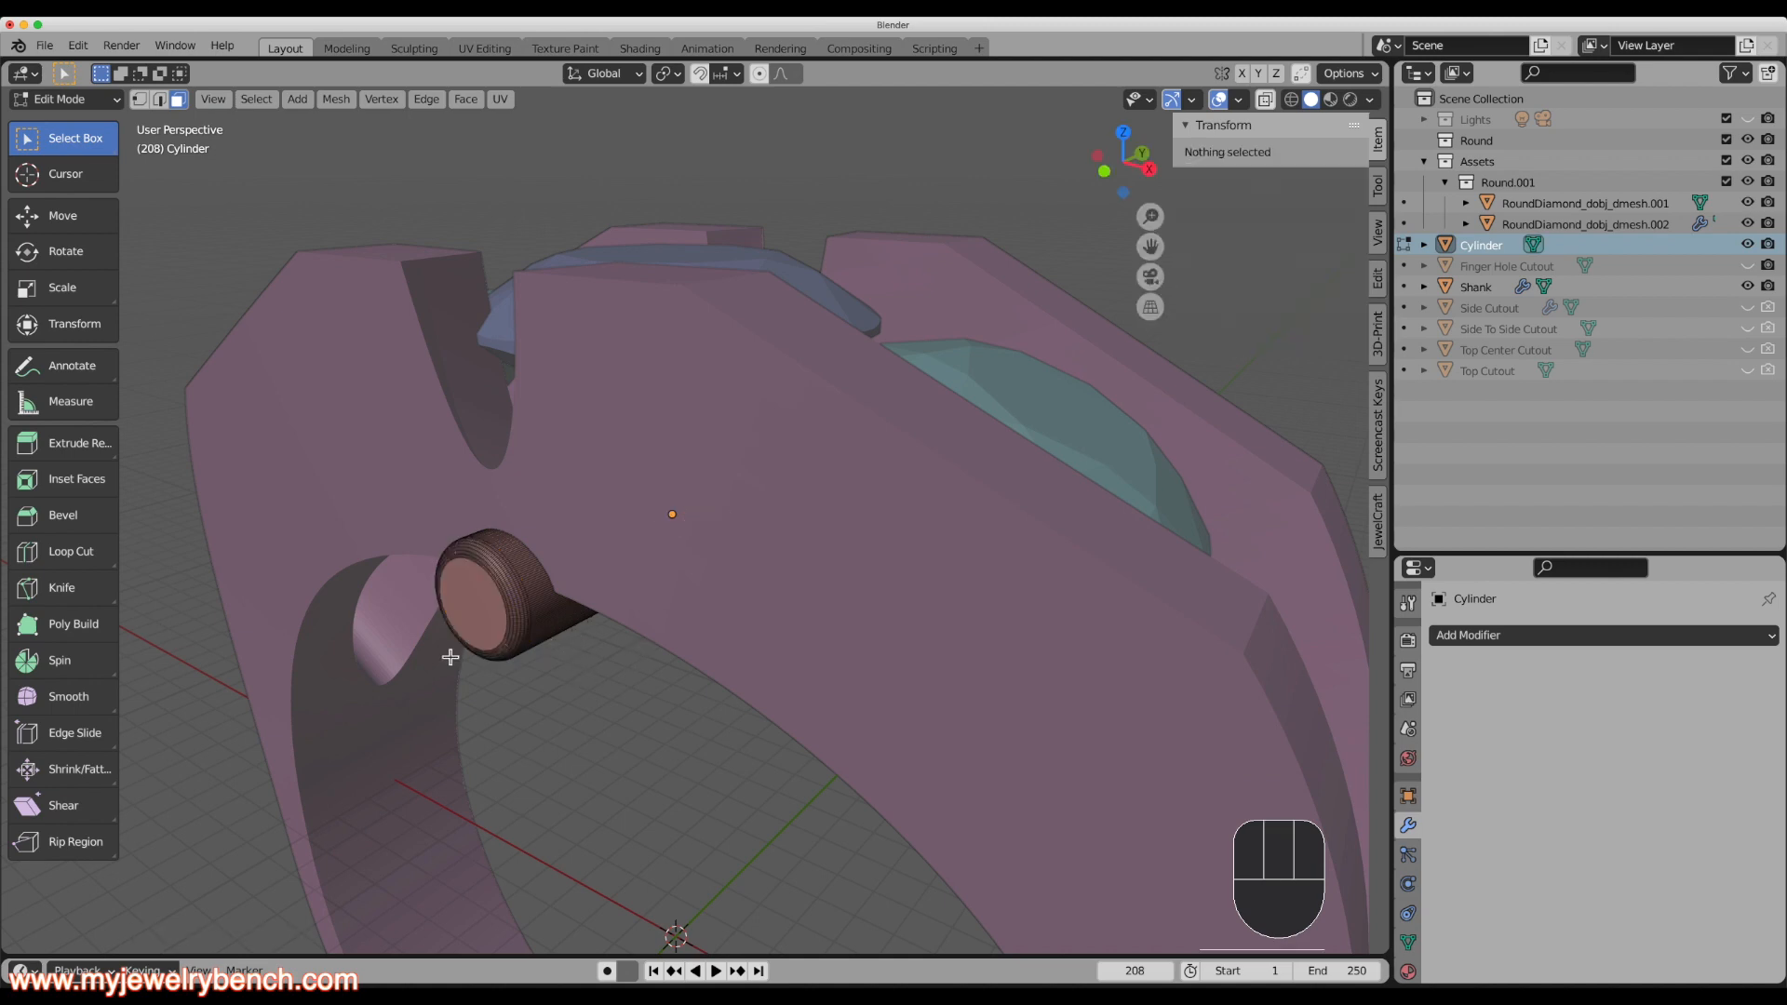
key("Tab")
middle_click_drag(451, 658, 620, 666)
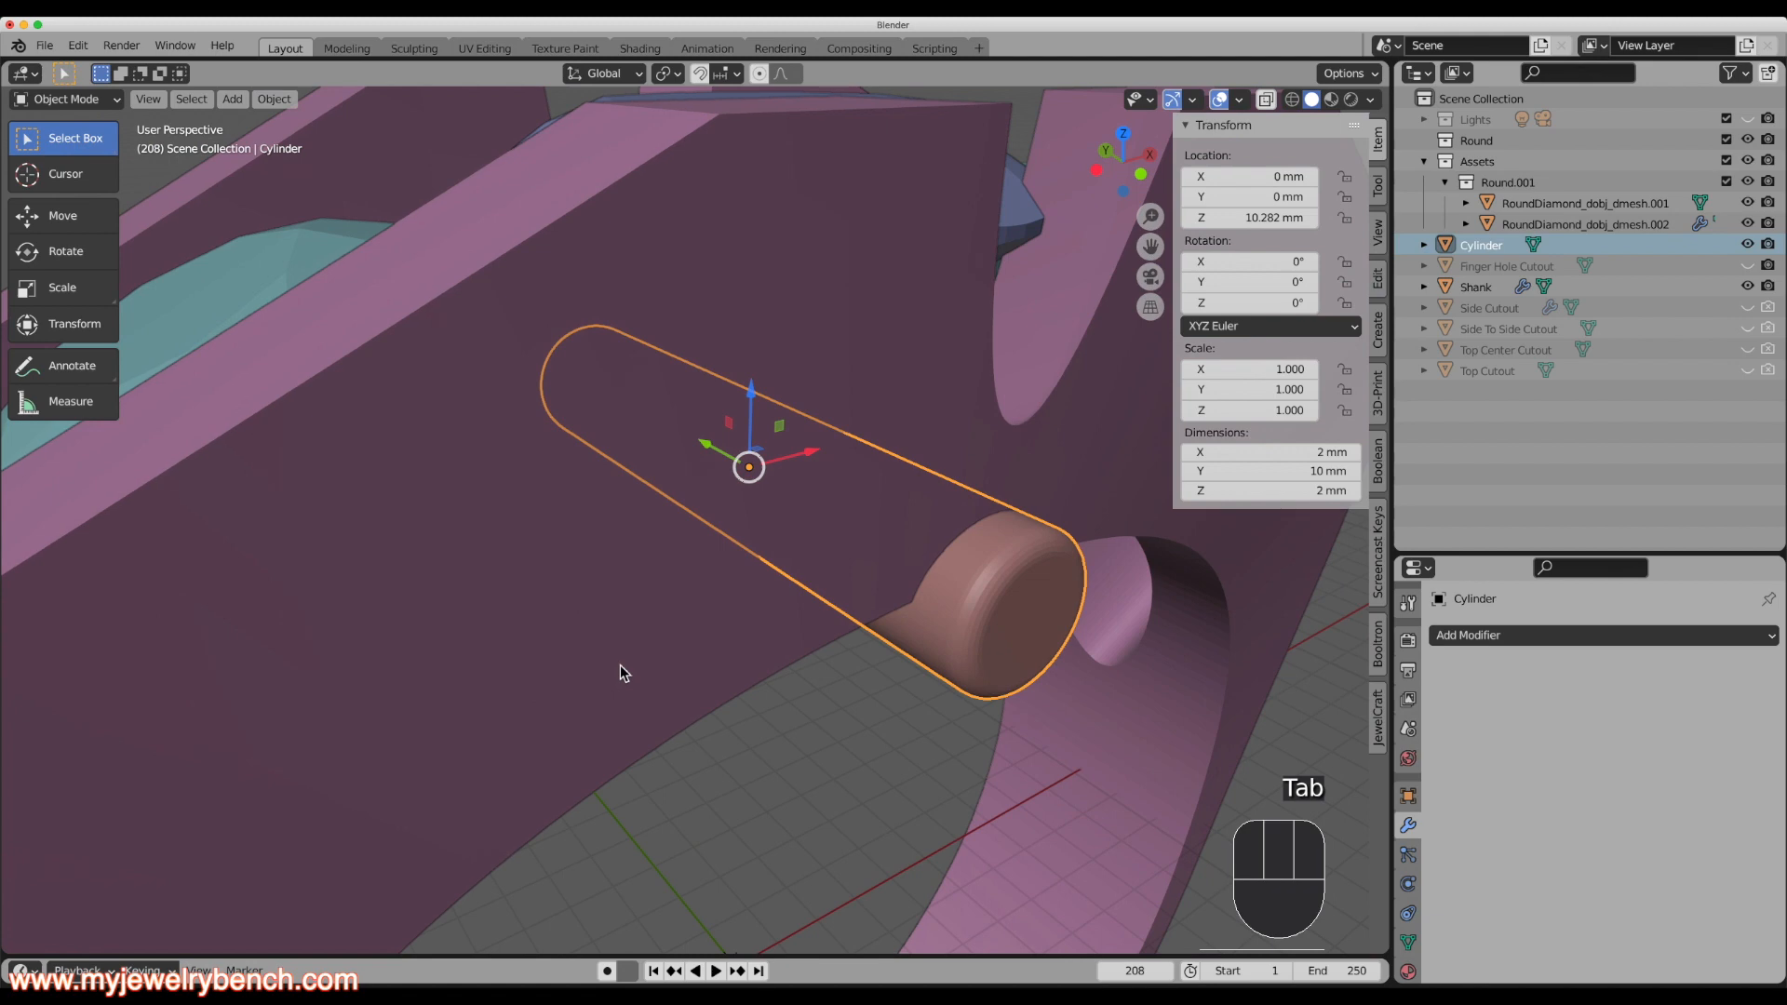
Look at the ring from the front and turn on X-ray display to see the cylinder and stones through the shank.
key("grave")
left_click(507, 667)
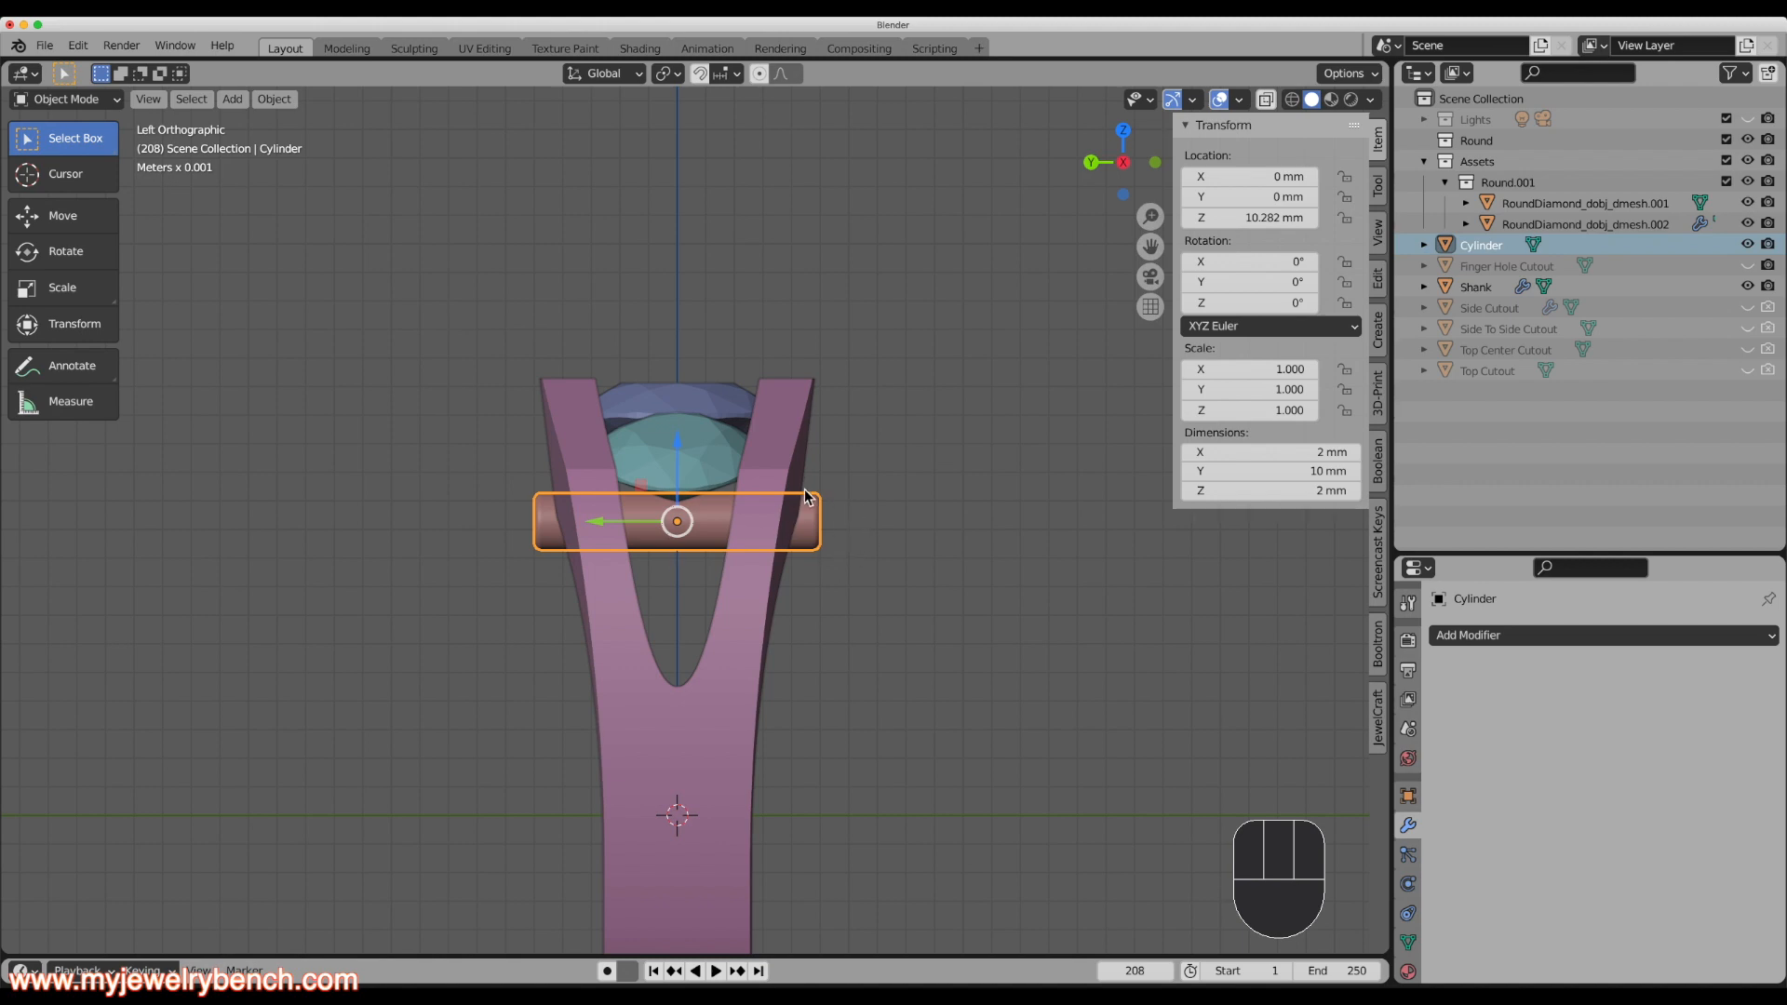
key("Tab")
key("Tab")
key("grave")
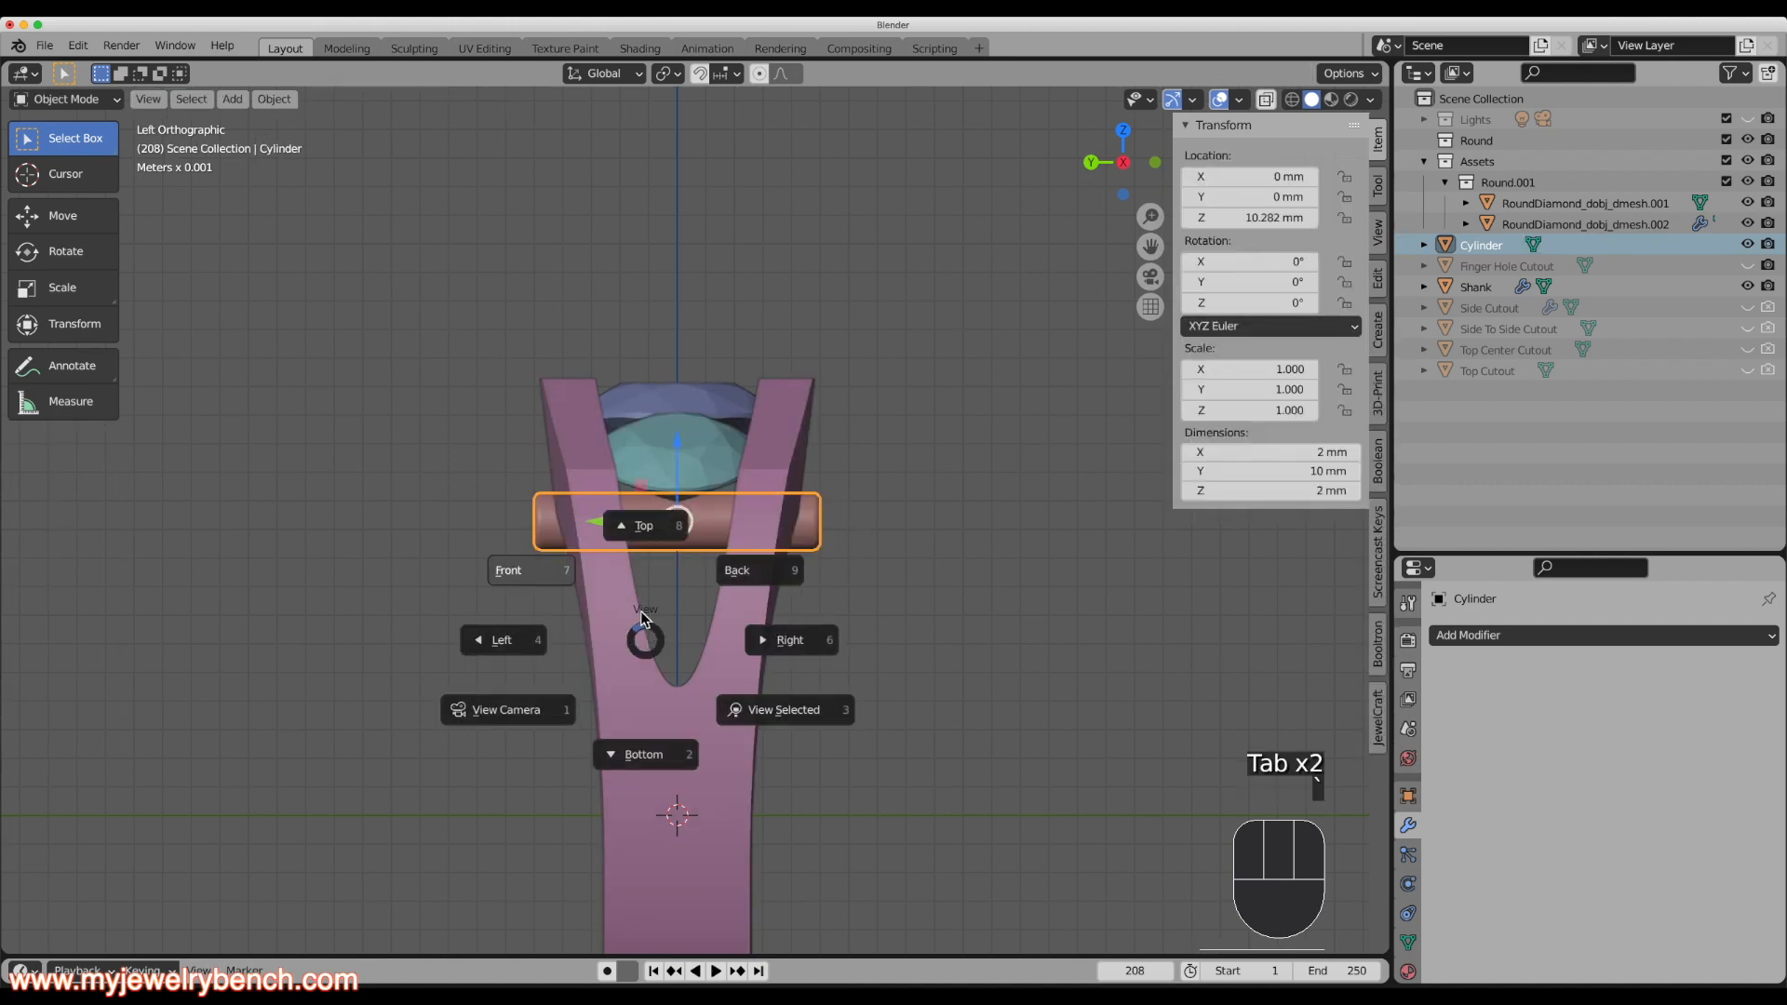
left_click(520, 579)
scroll(651, 540, "down", 2)
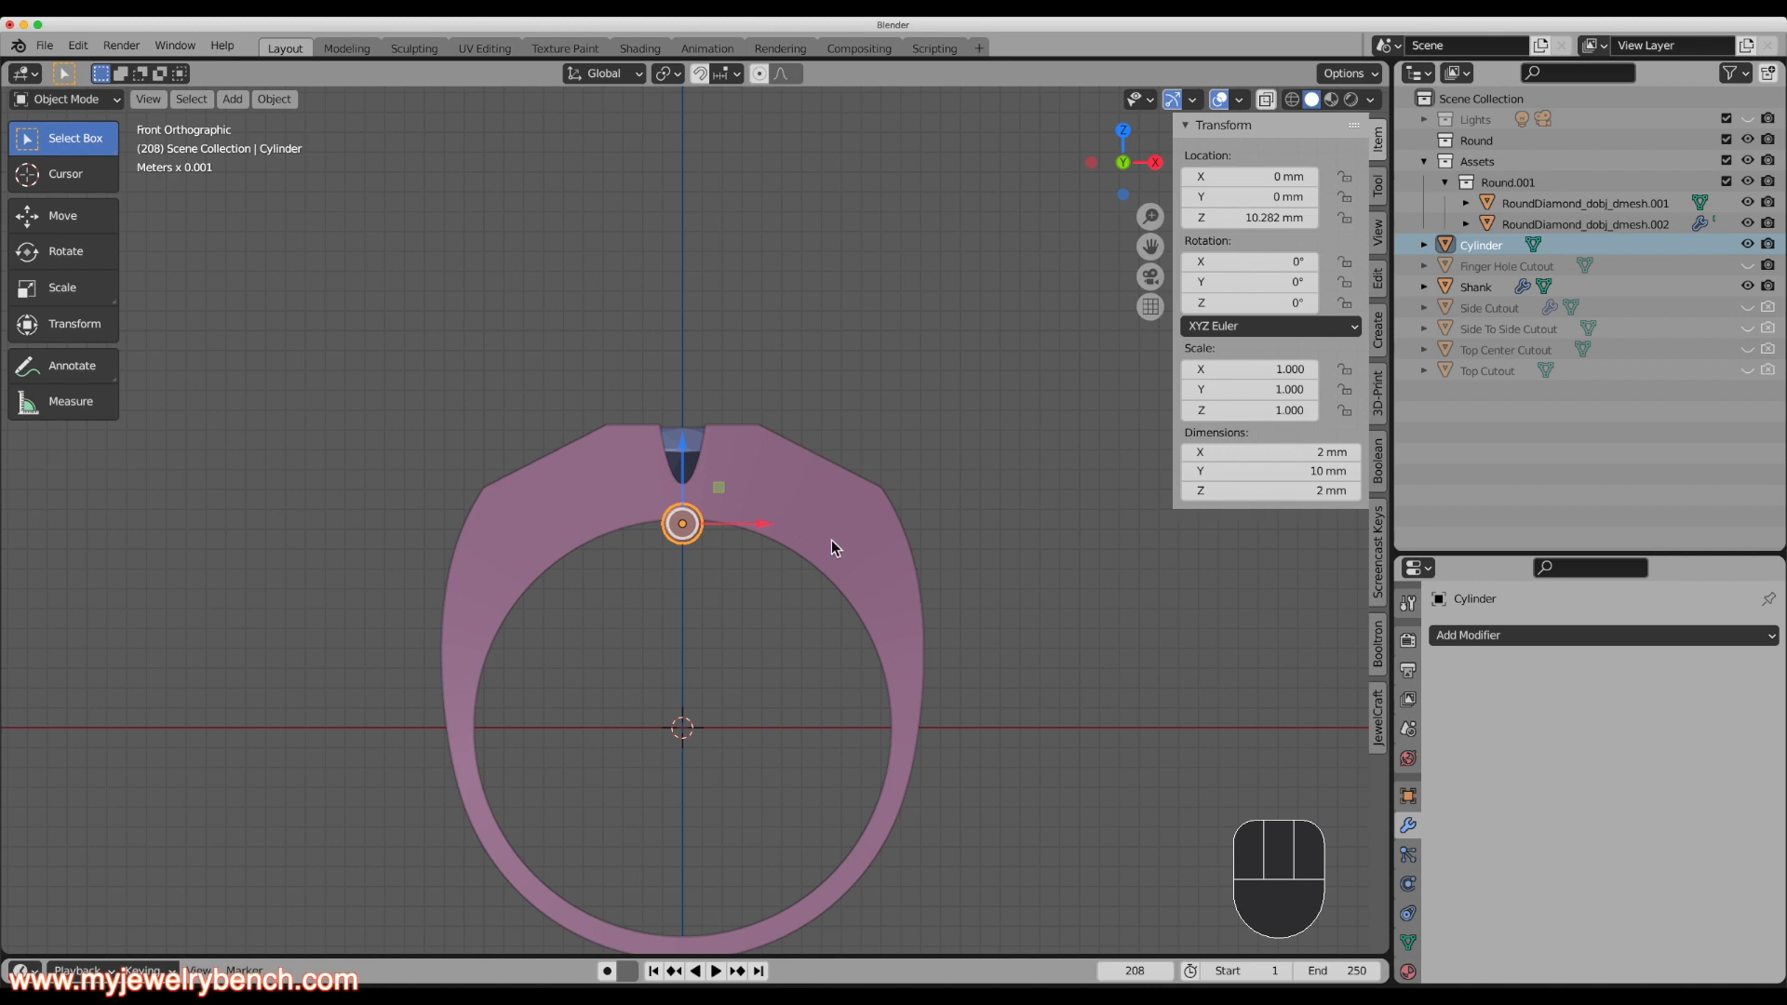
left_click(1266, 100)
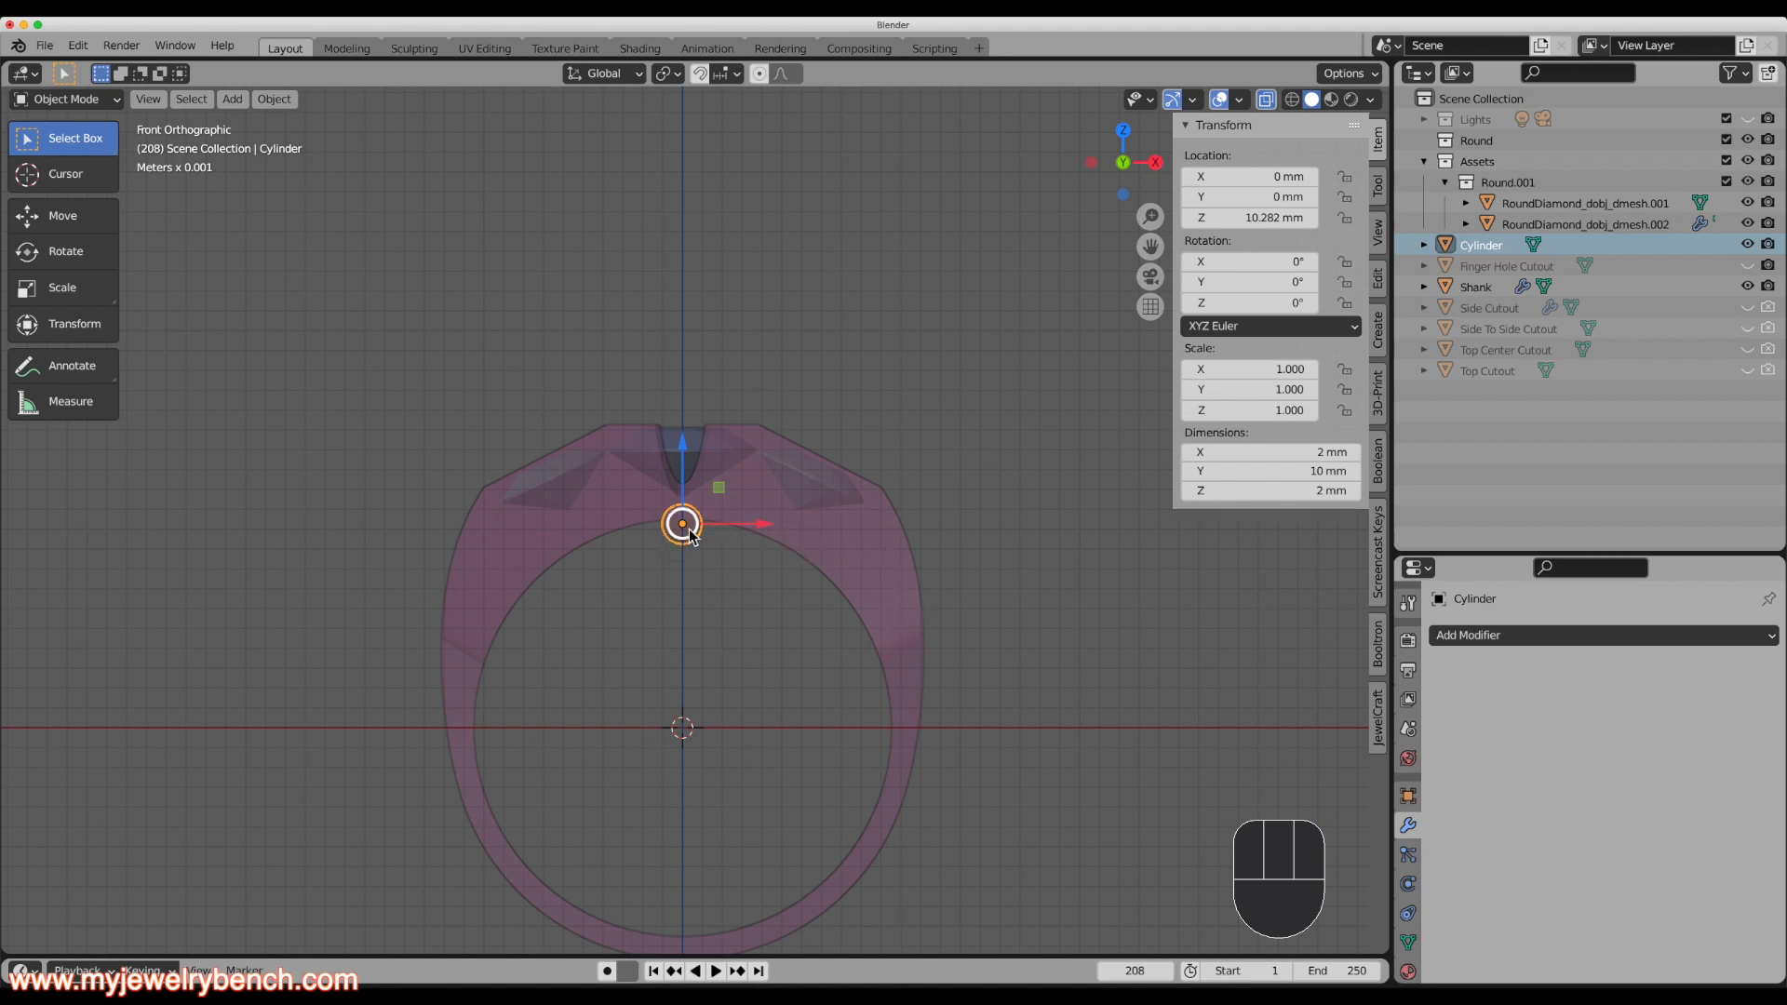
scroll(690, 534, "up", 2)
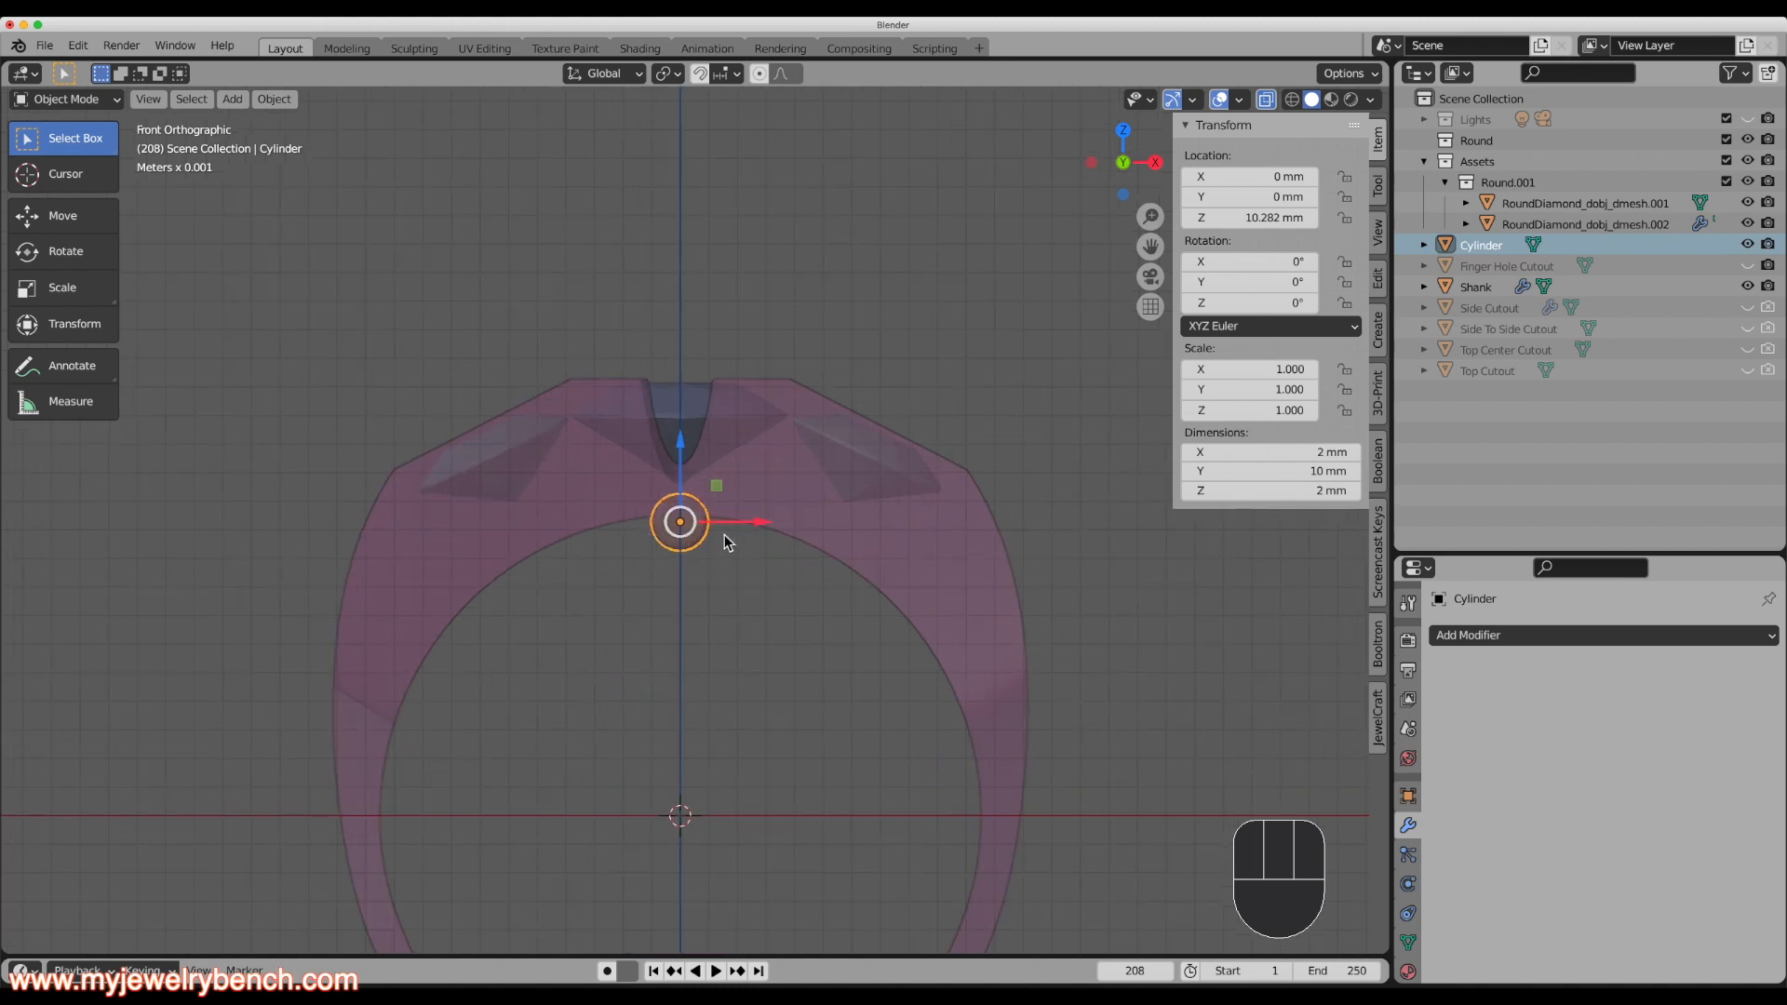
Select the cylinder's whole mesh in Edit Mode and add a Mirror modifier on the X axis.
key("Tab")
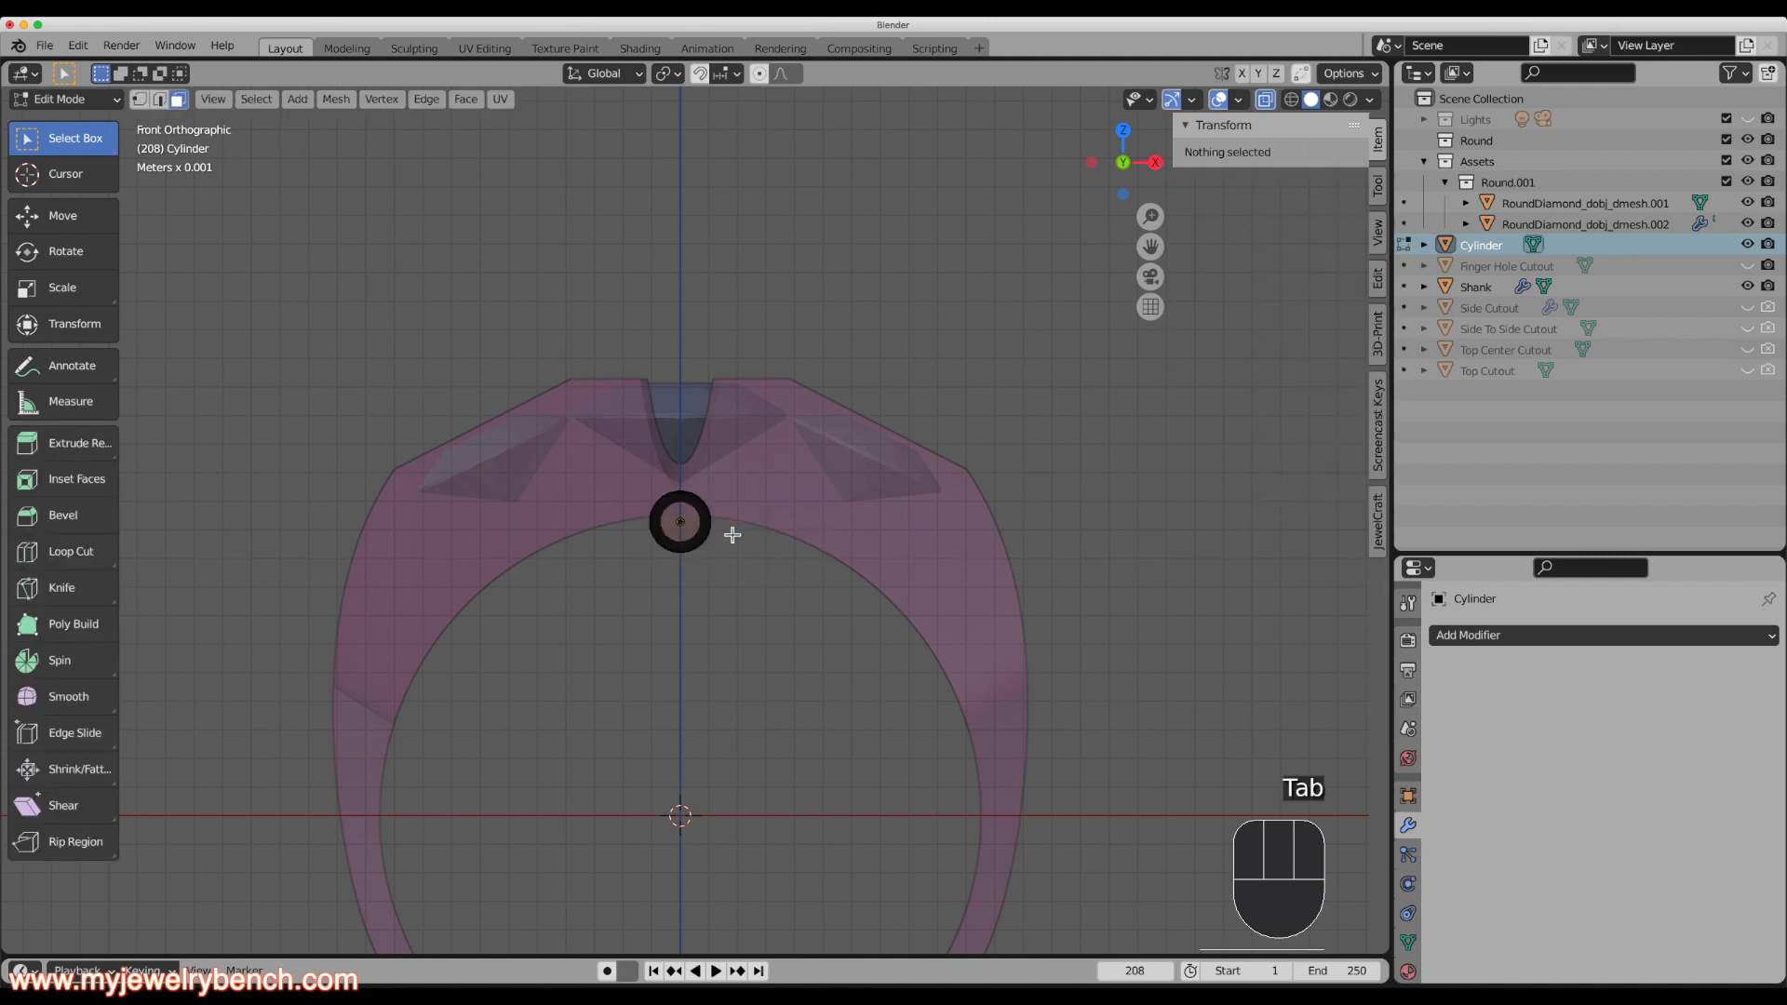
key("a")
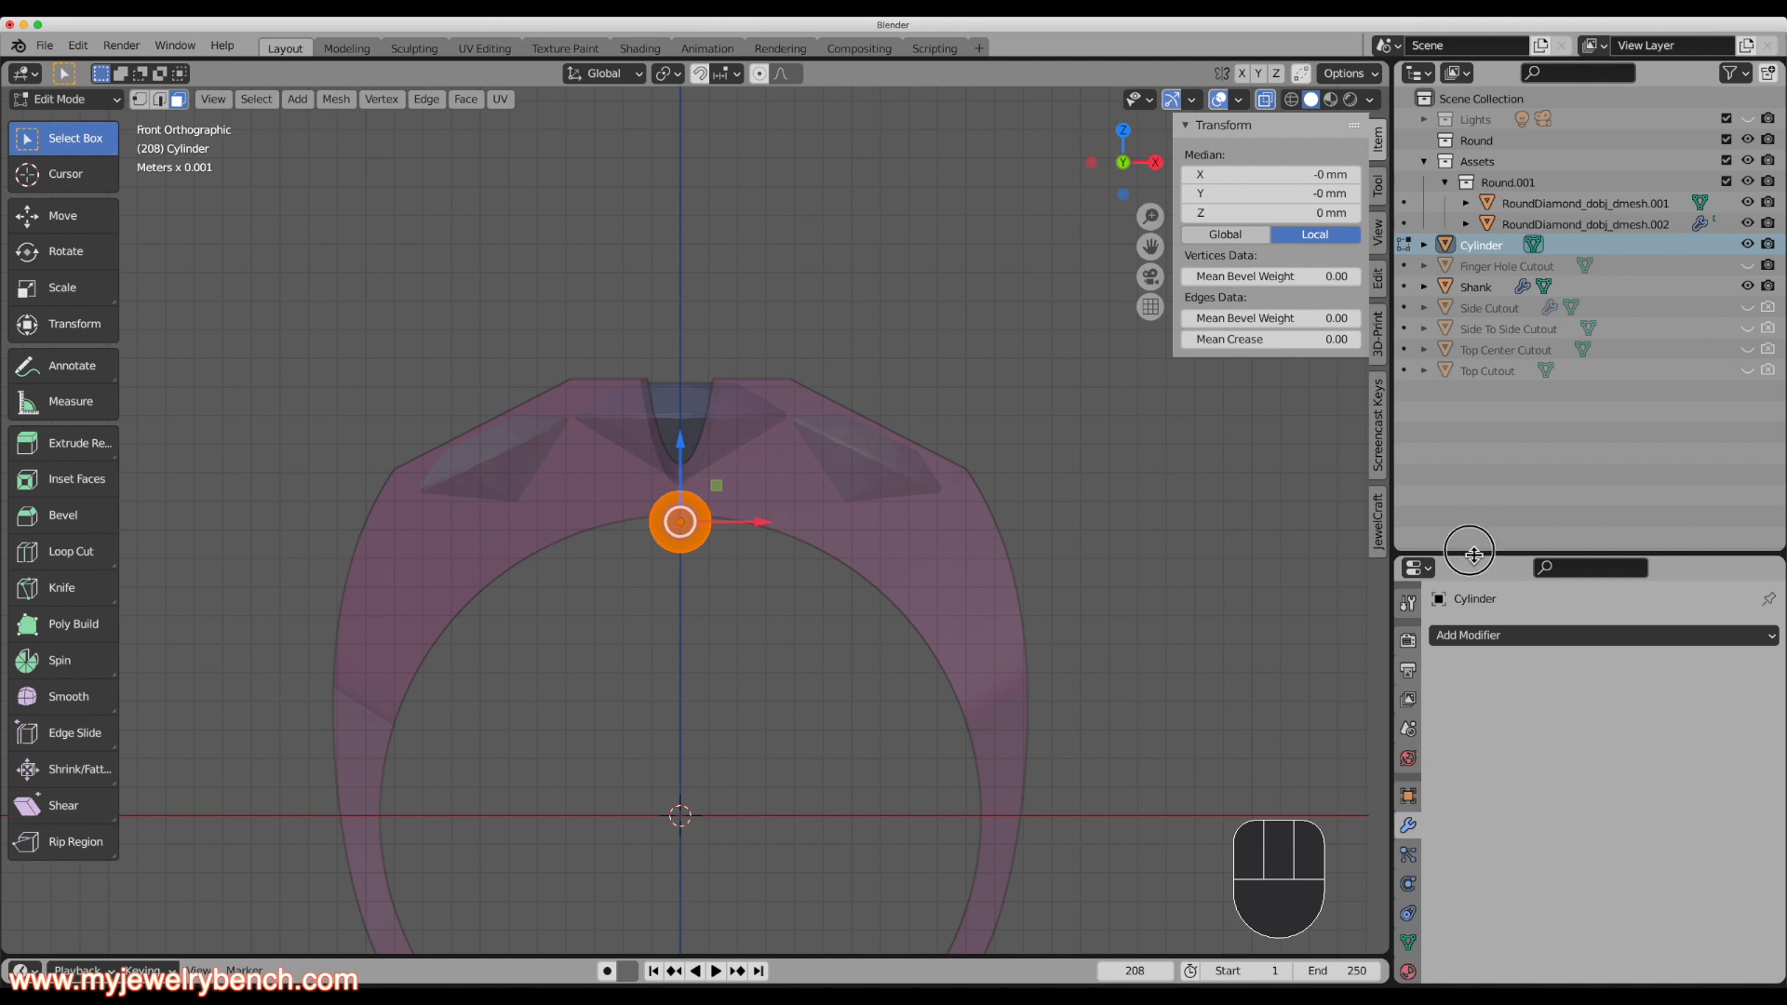
left_click_drag(1470, 551, 1496, 377)
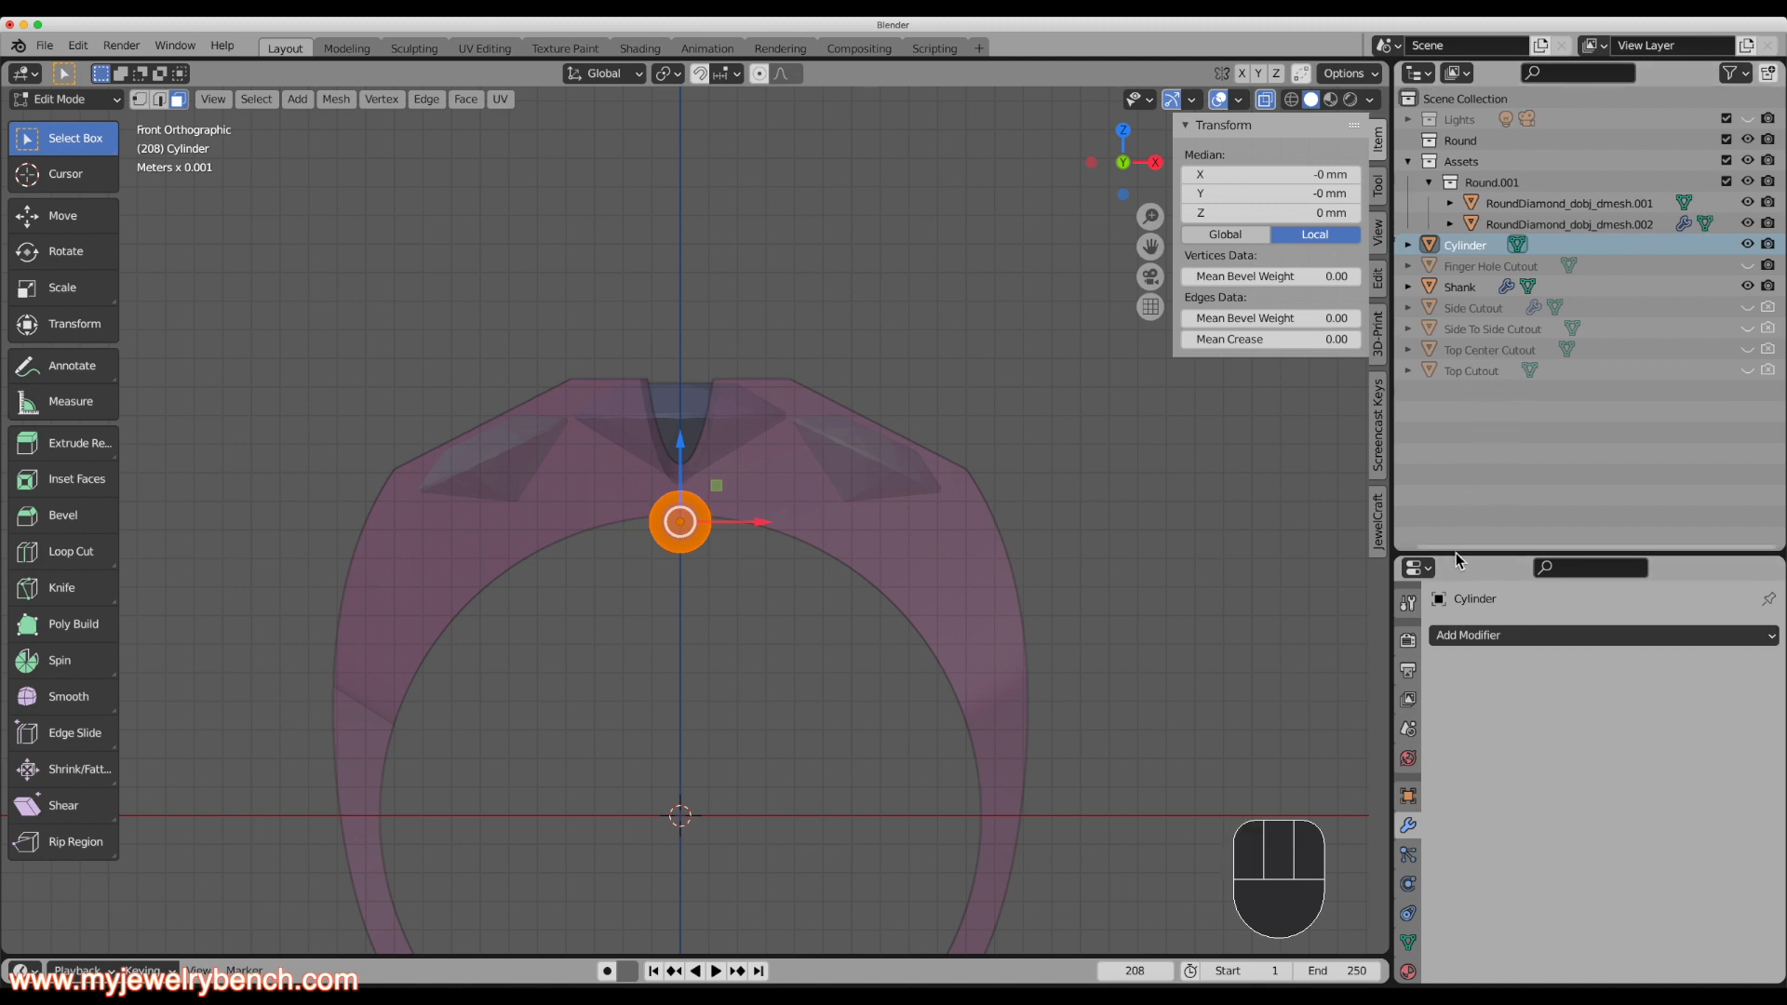
left_click_drag(1456, 554, 1455, 386)
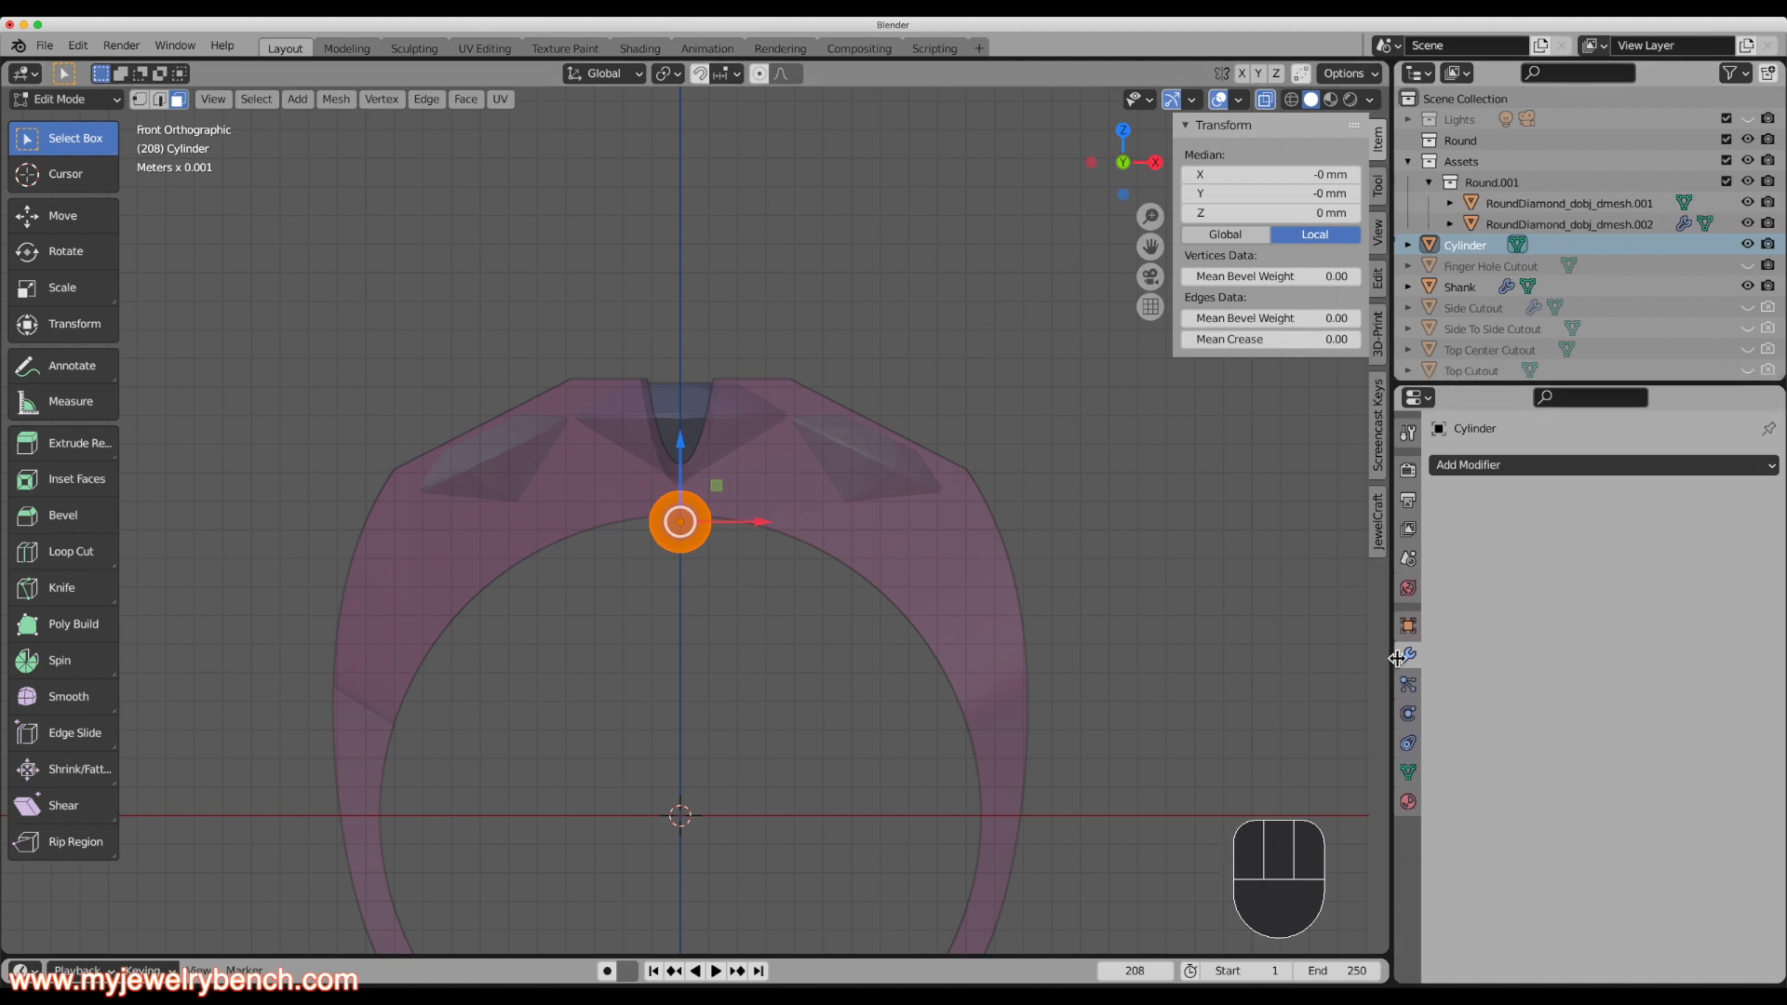
left_click(1517, 464)
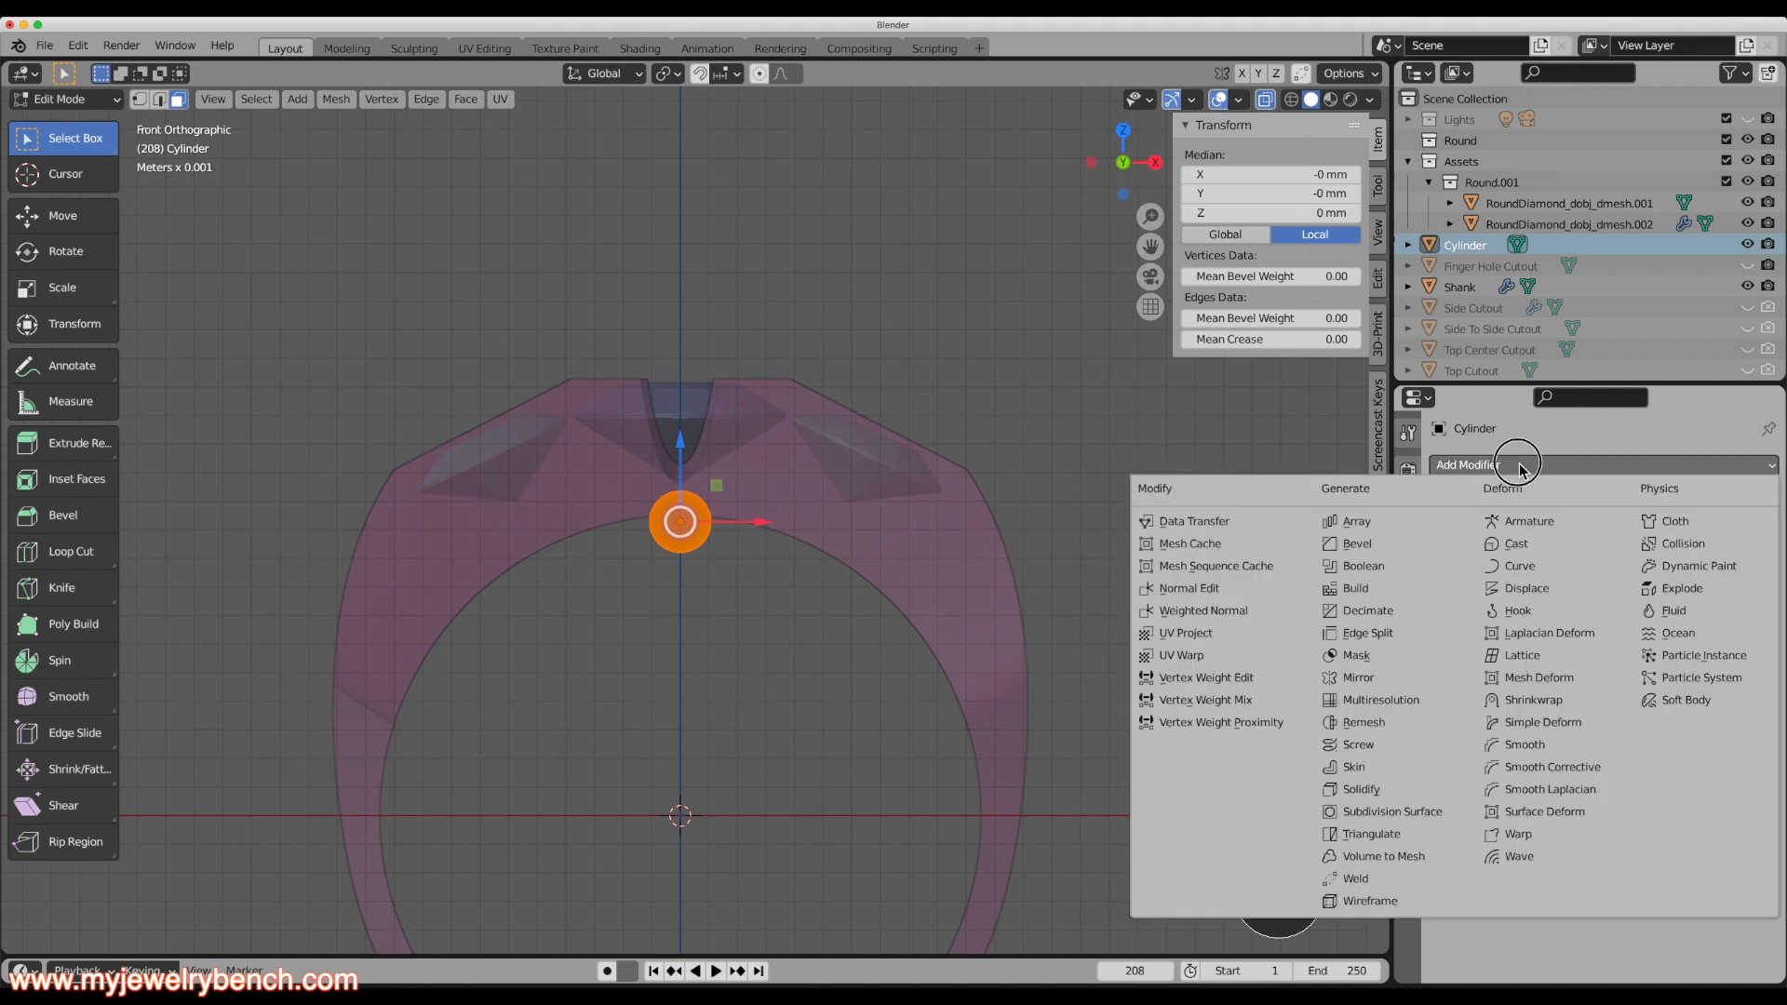
left_click(1358, 679)
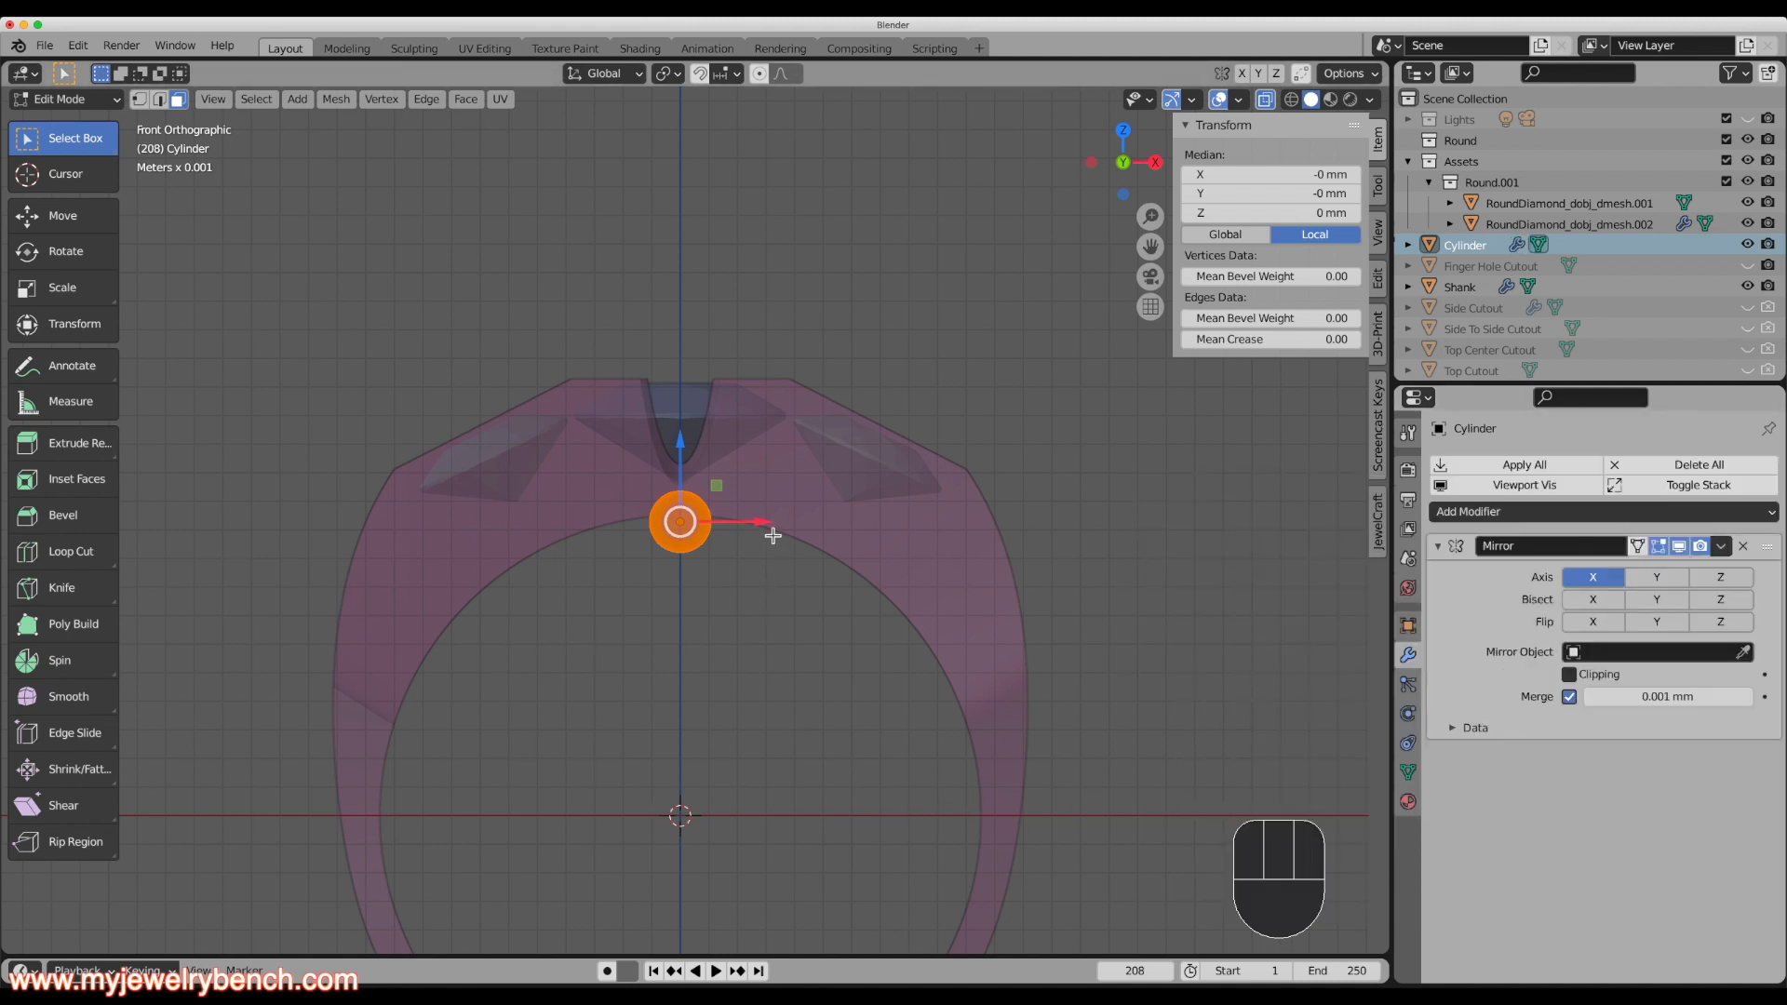
Move the cylinder's mesh to about X 8.86 mm and Z -0.51 mm, inside the shank's shoulder, and return to Object Mode.
left_click_drag(767, 526, 1010, 544)
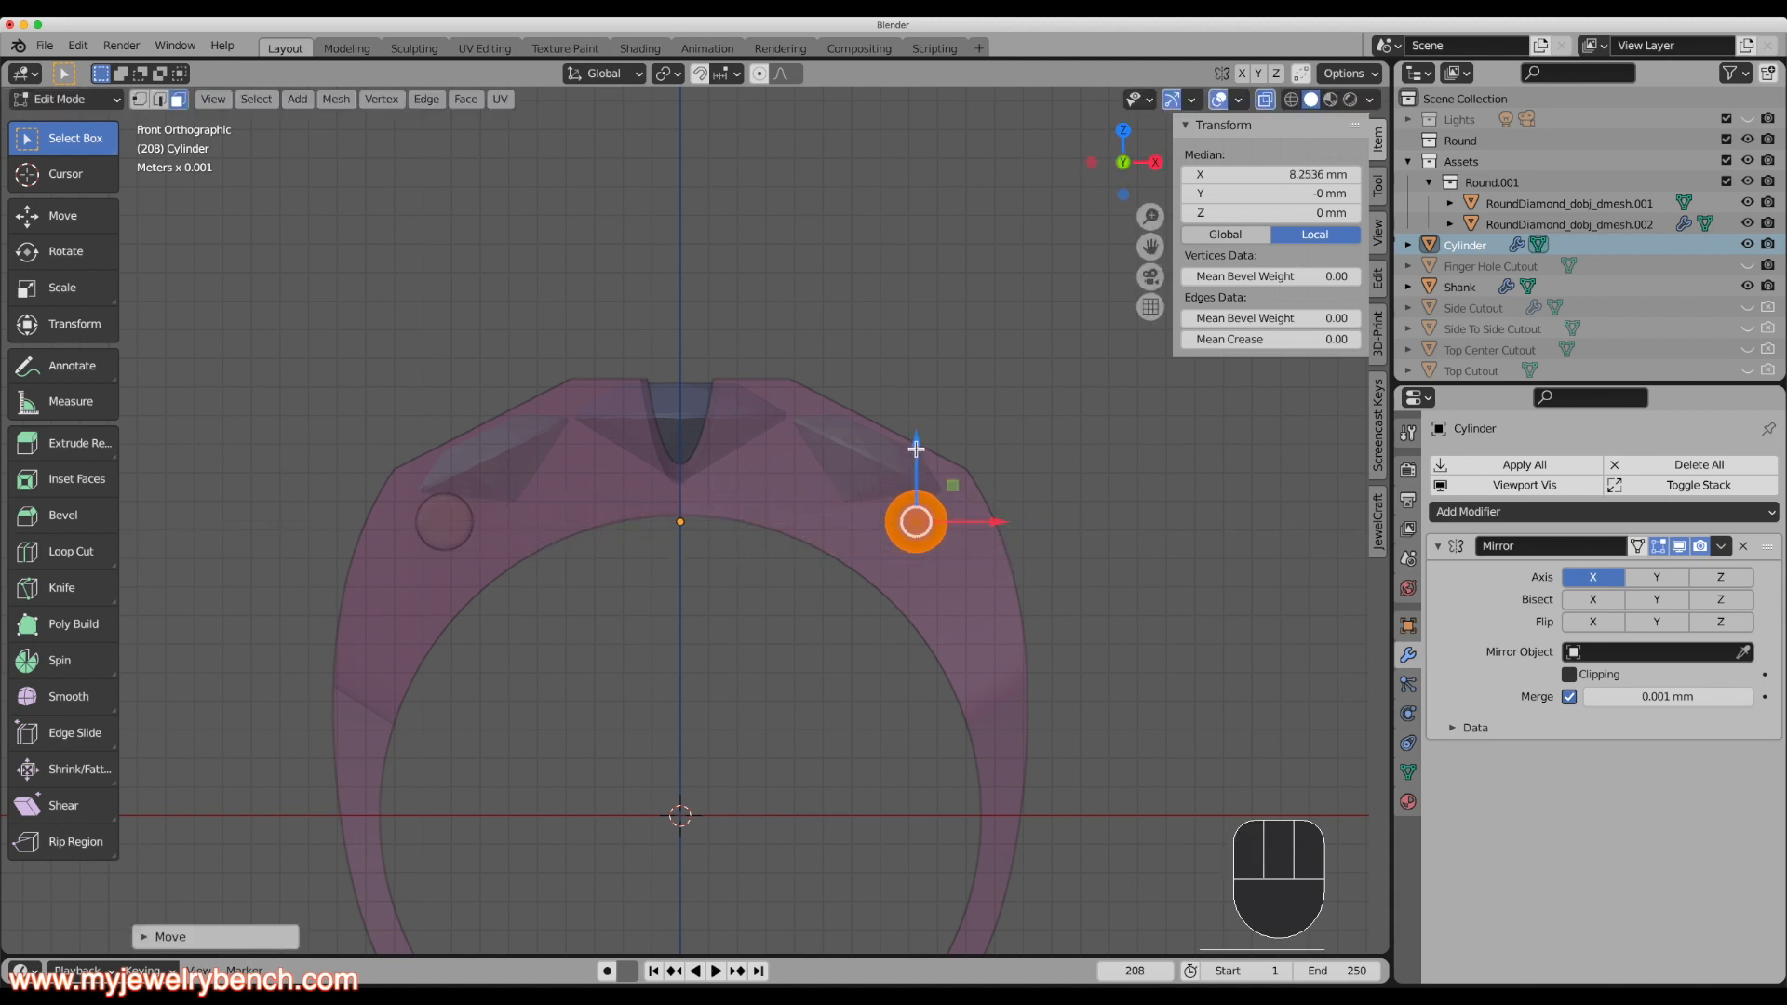
left_click_drag(915, 450, 916, 474)
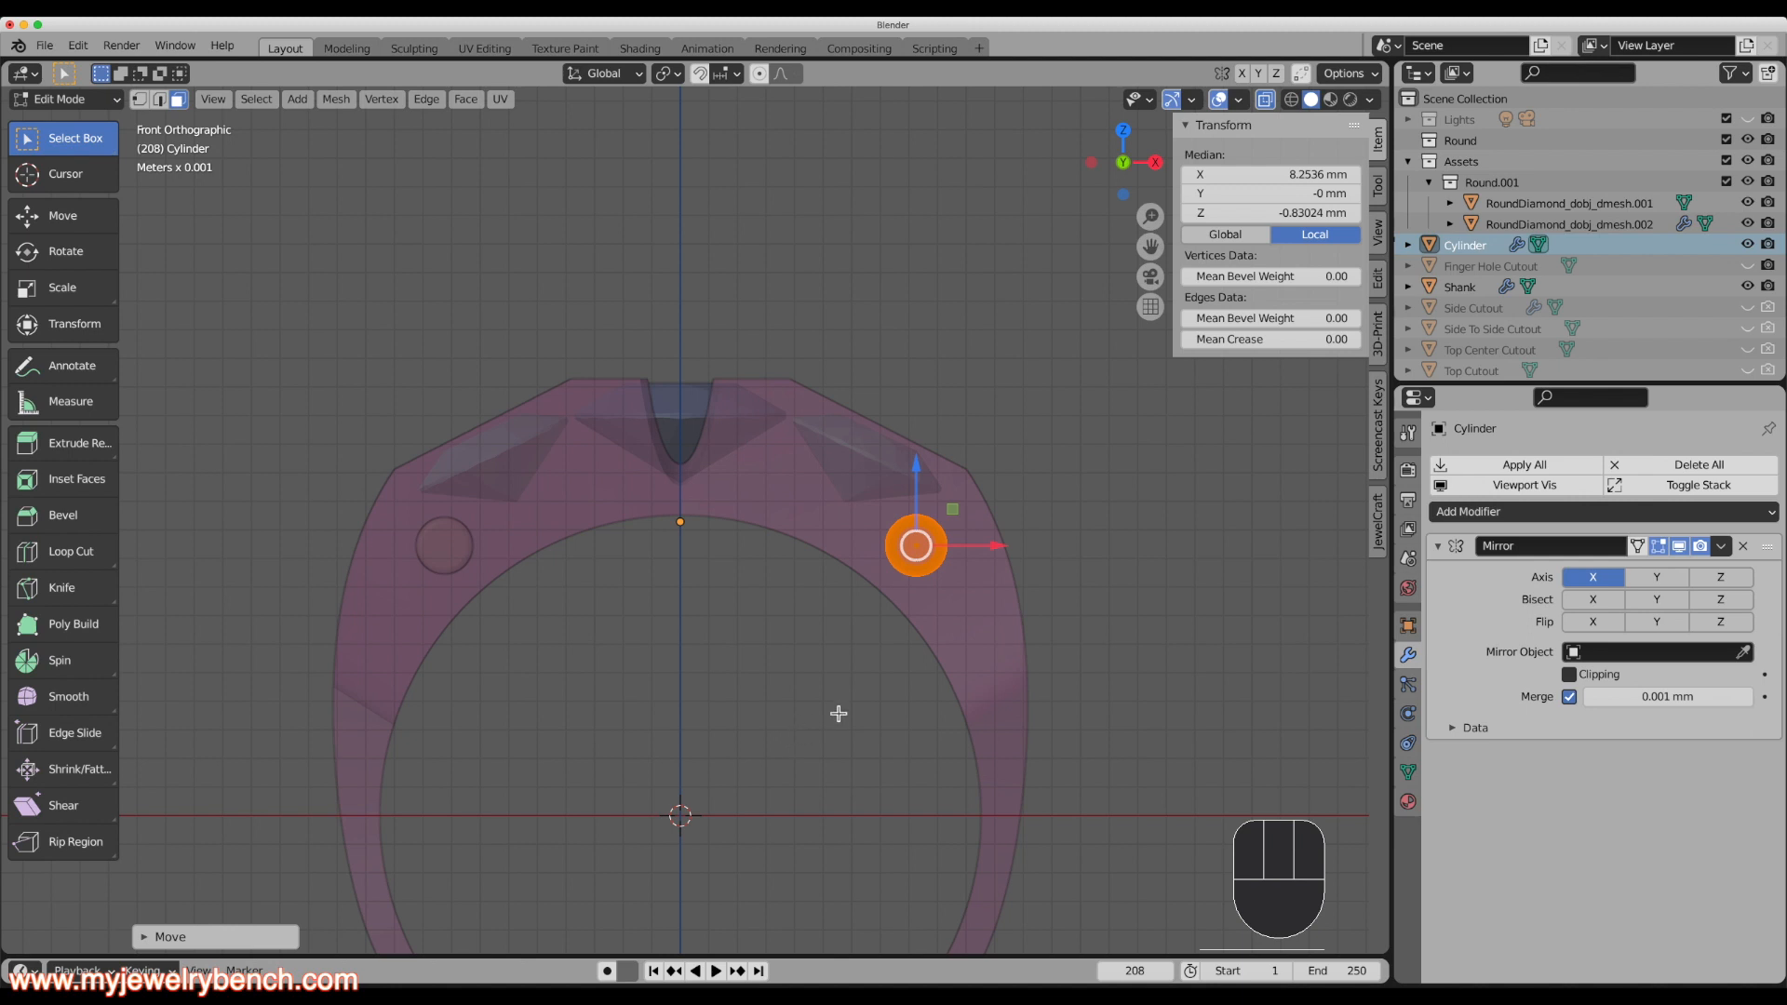
key("g")
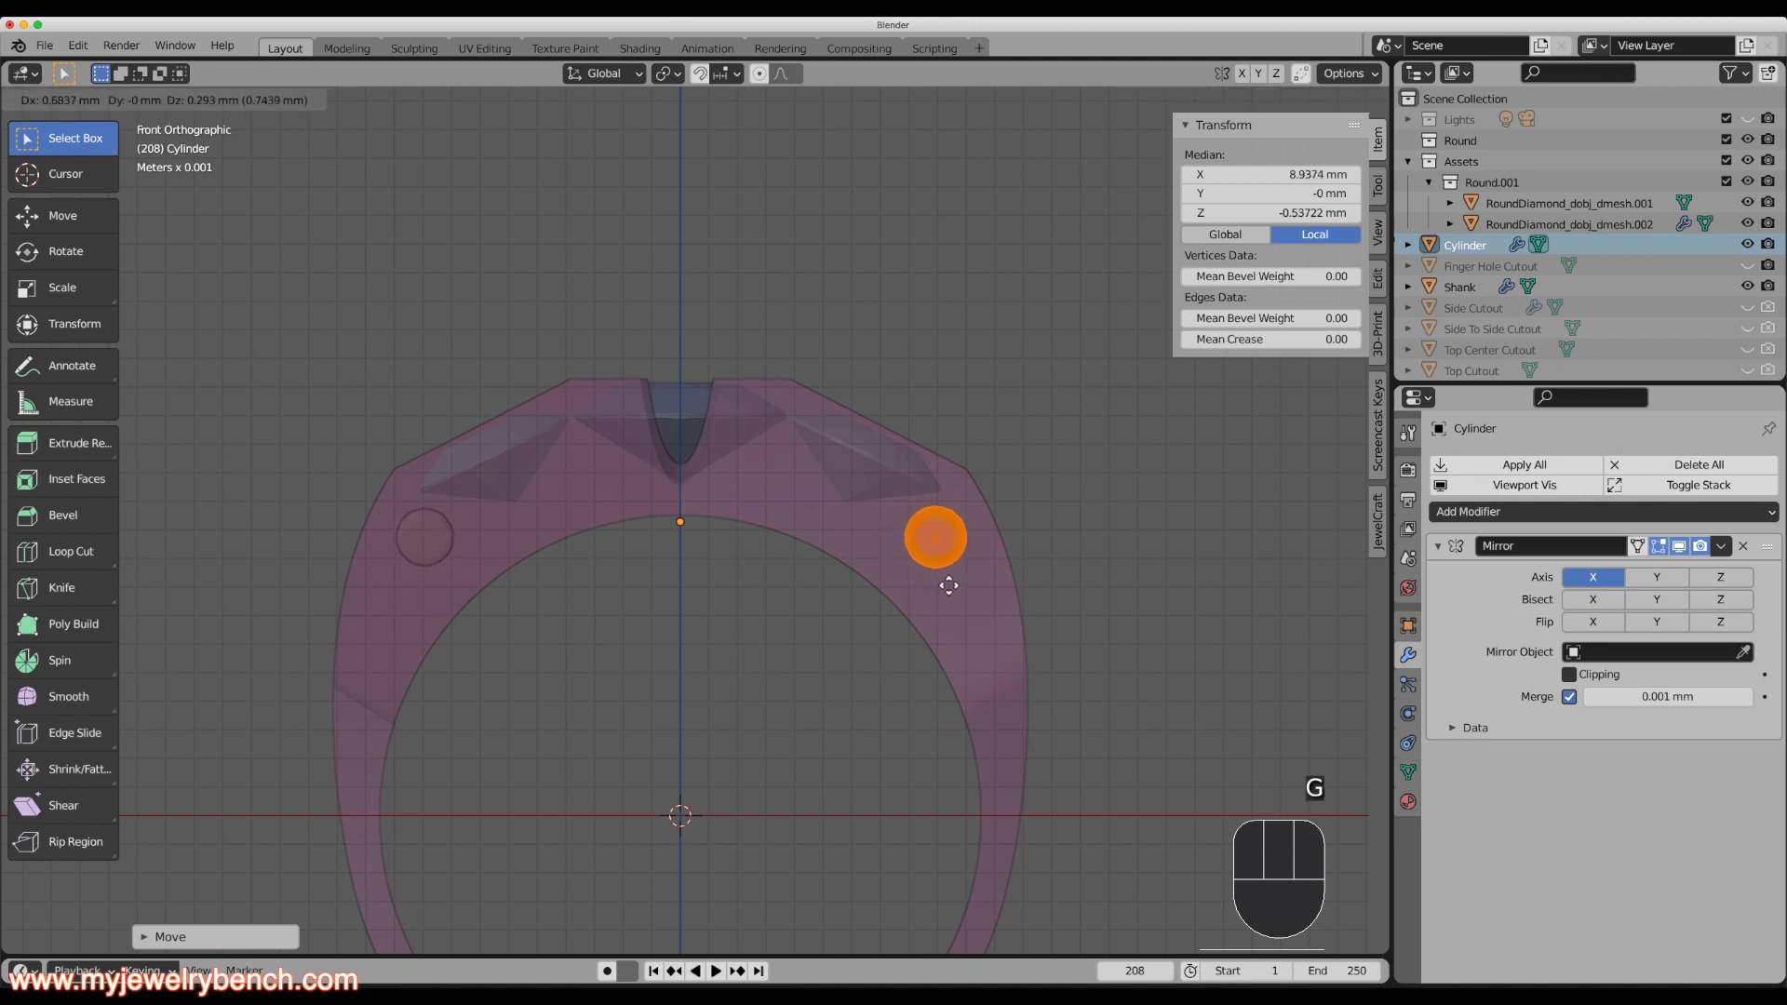
left_click(946, 586)
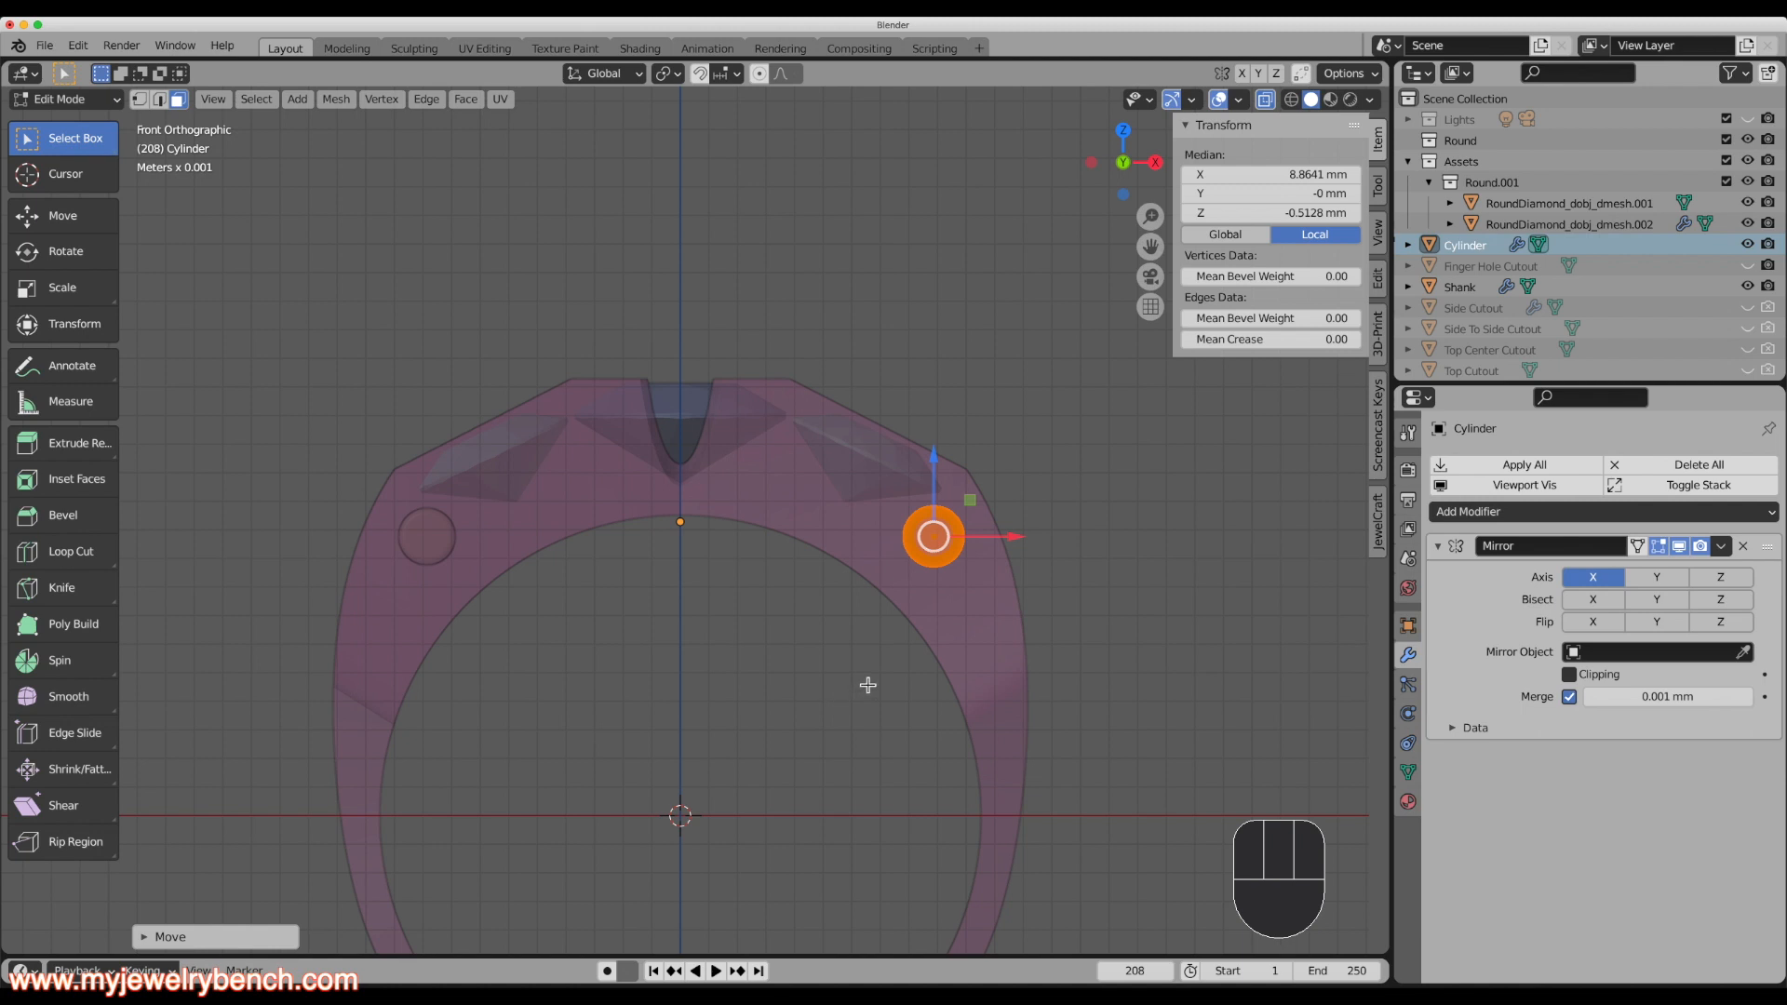
key("Tab")
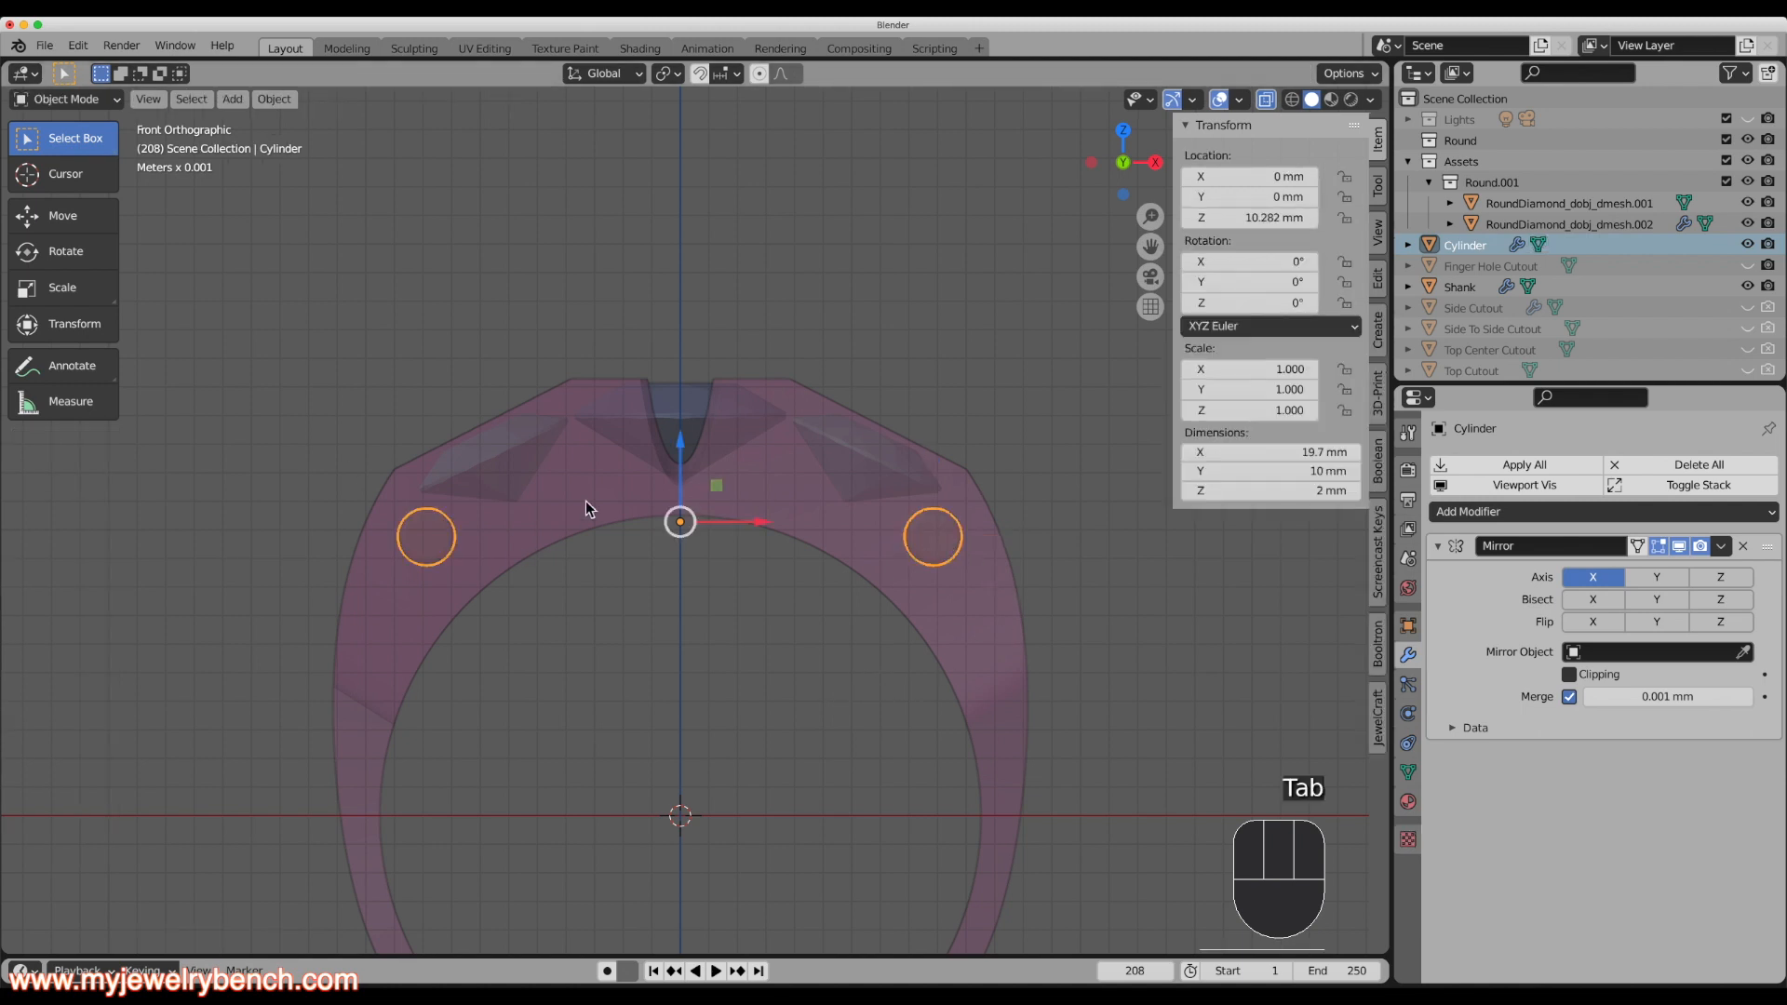
Duplicate the mirrored cylinder in place and rename the original as Gold Bar 1.
key("shift+d")
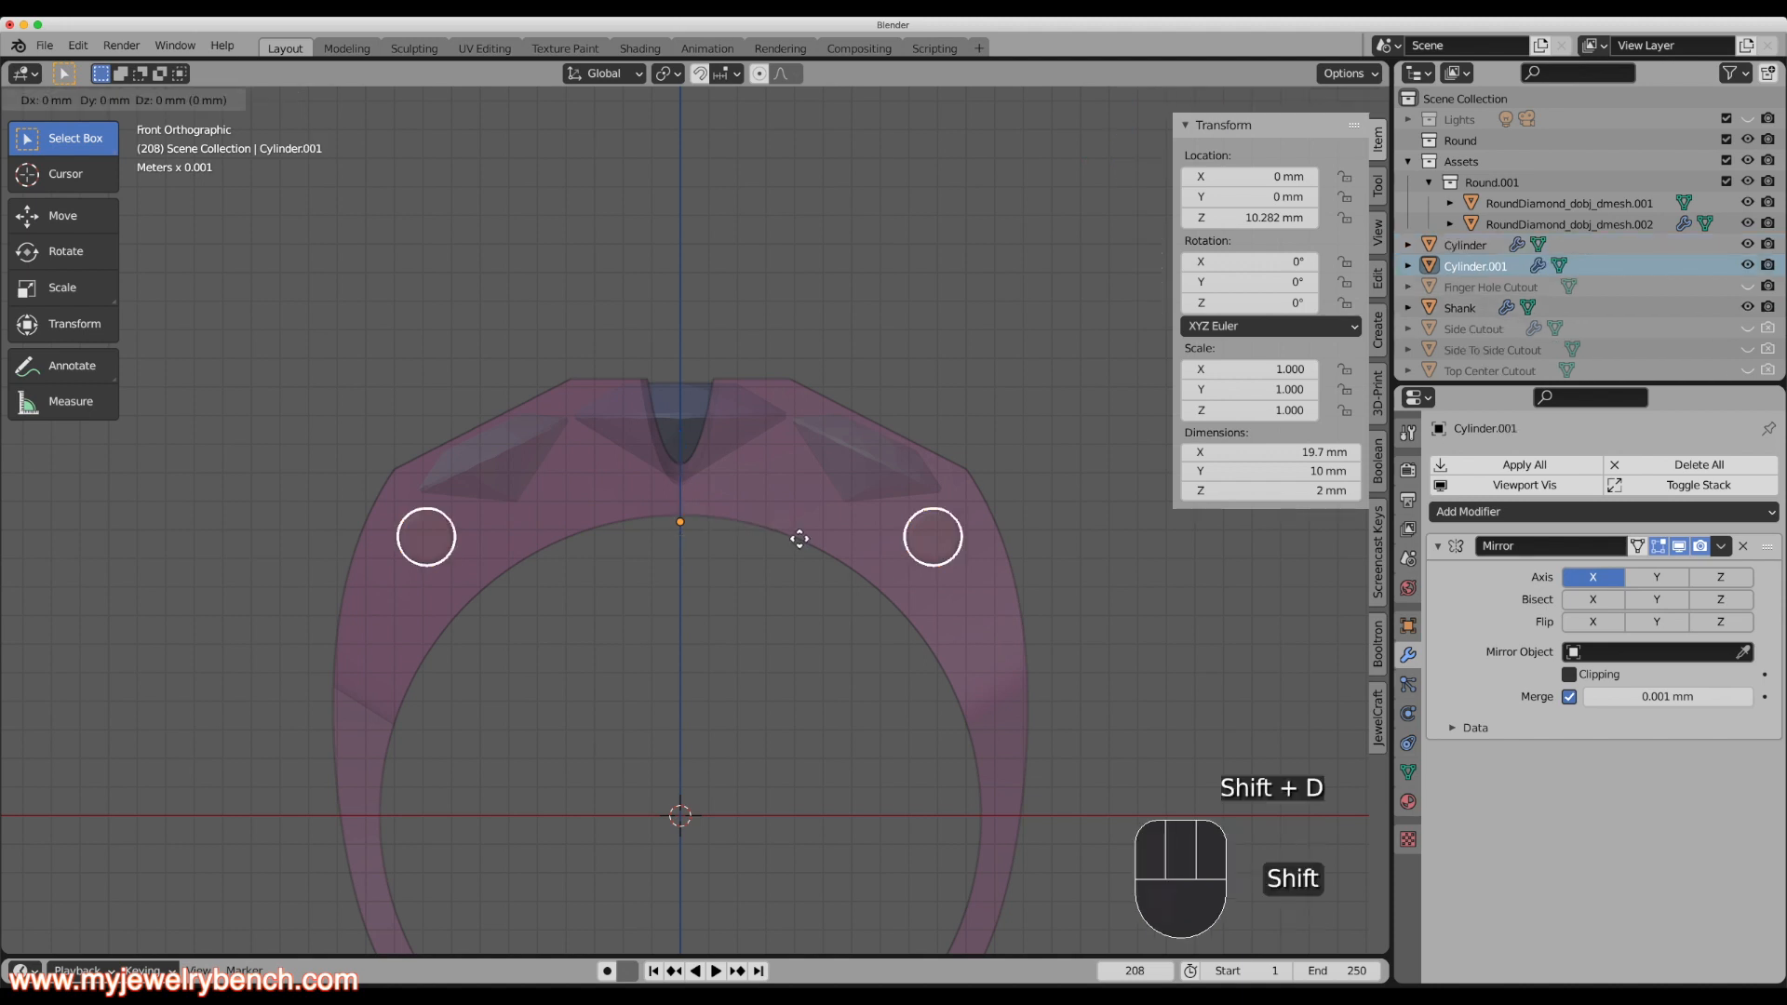
right_click(797, 540)
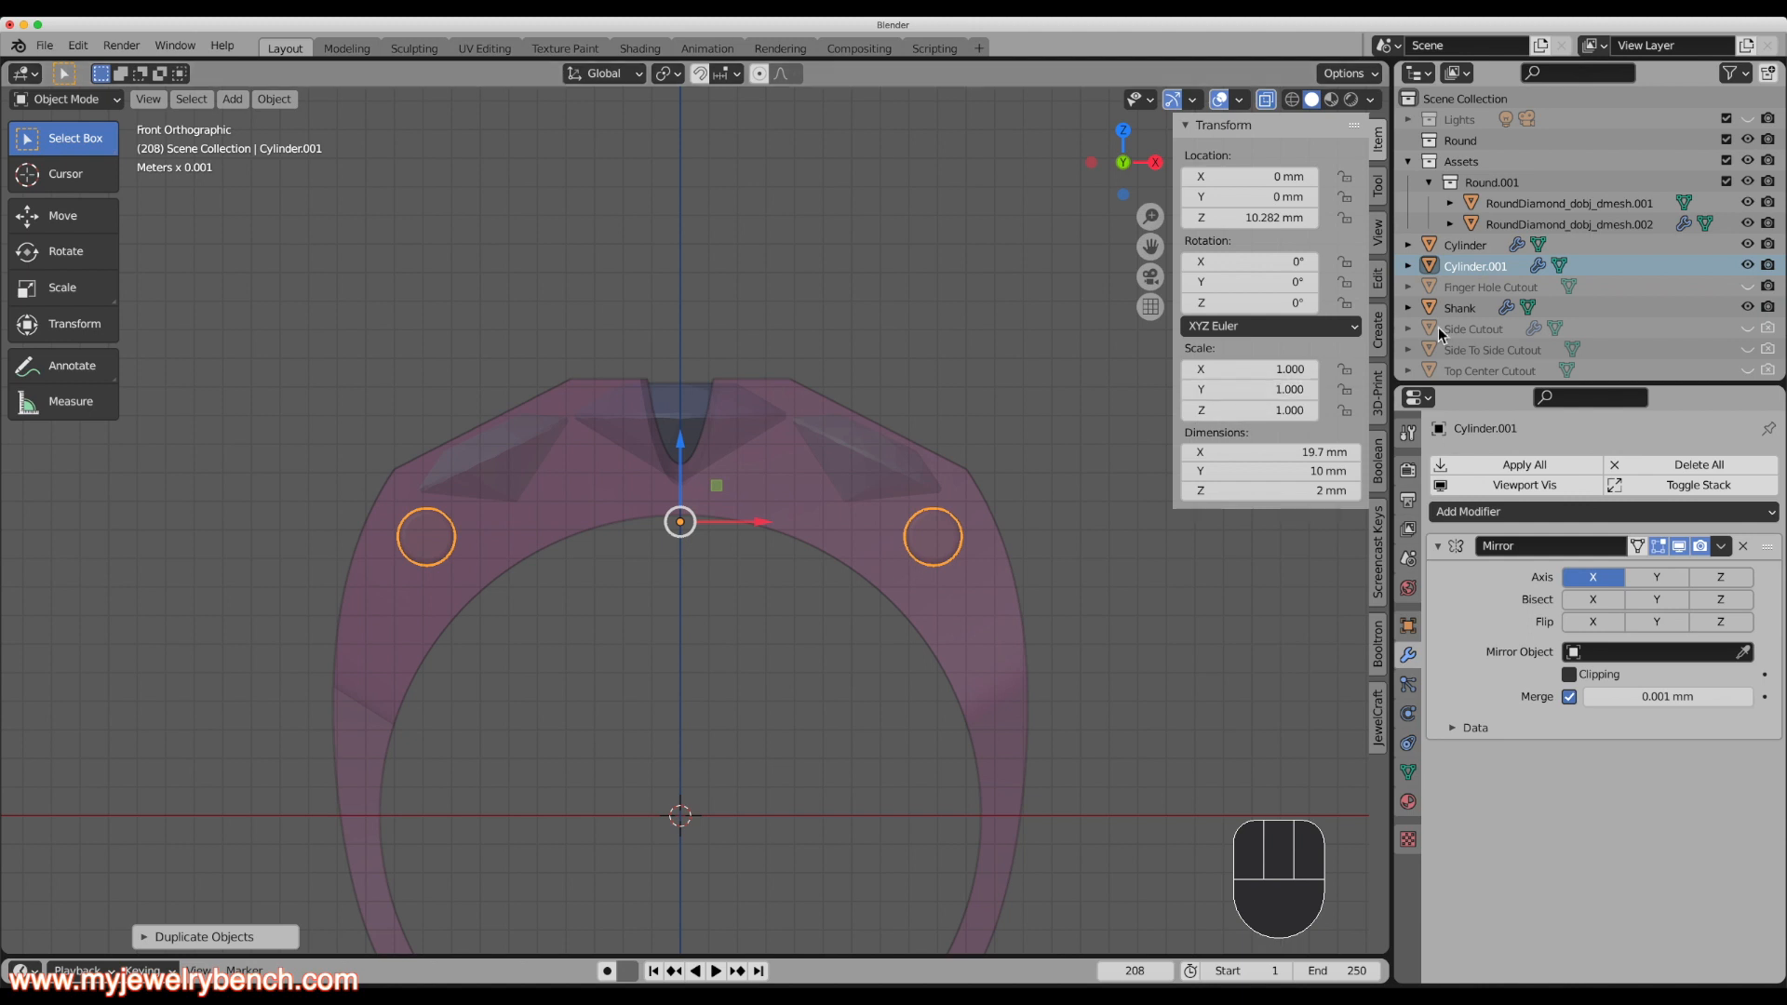
double_click(1472, 245)
scroll(1472, 246, "down", 1)
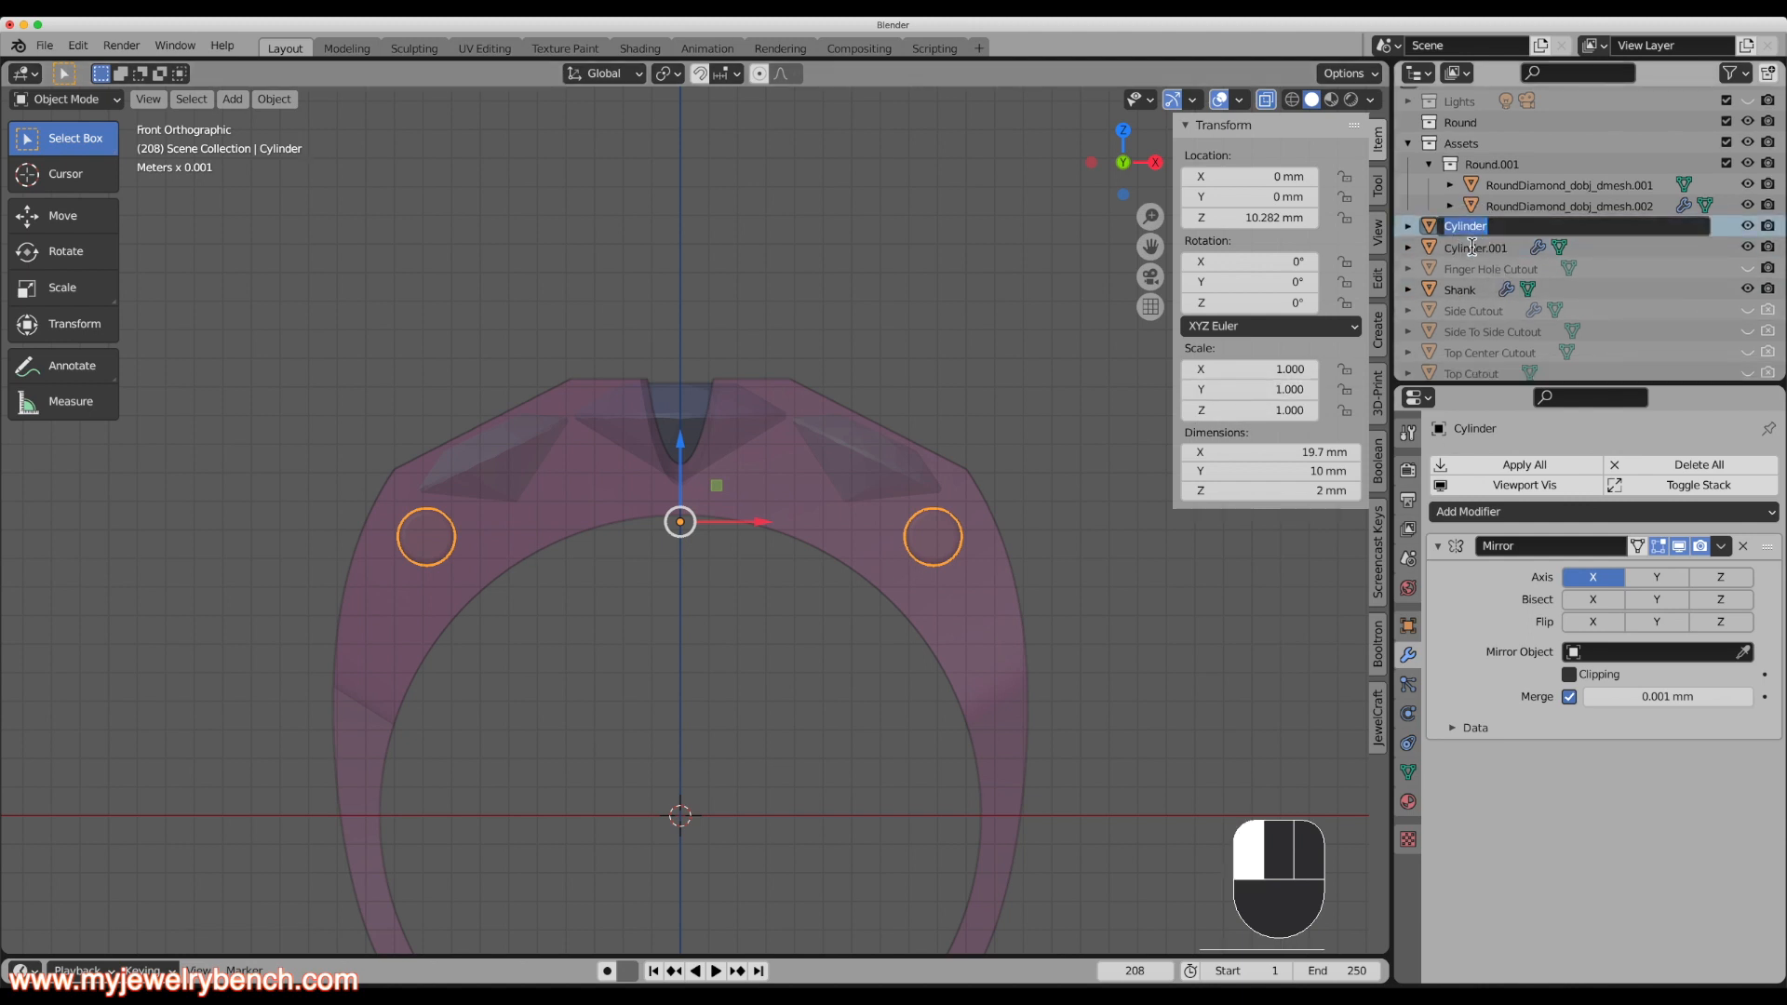
type("Gold Bar 1")
left_click(1471, 247)
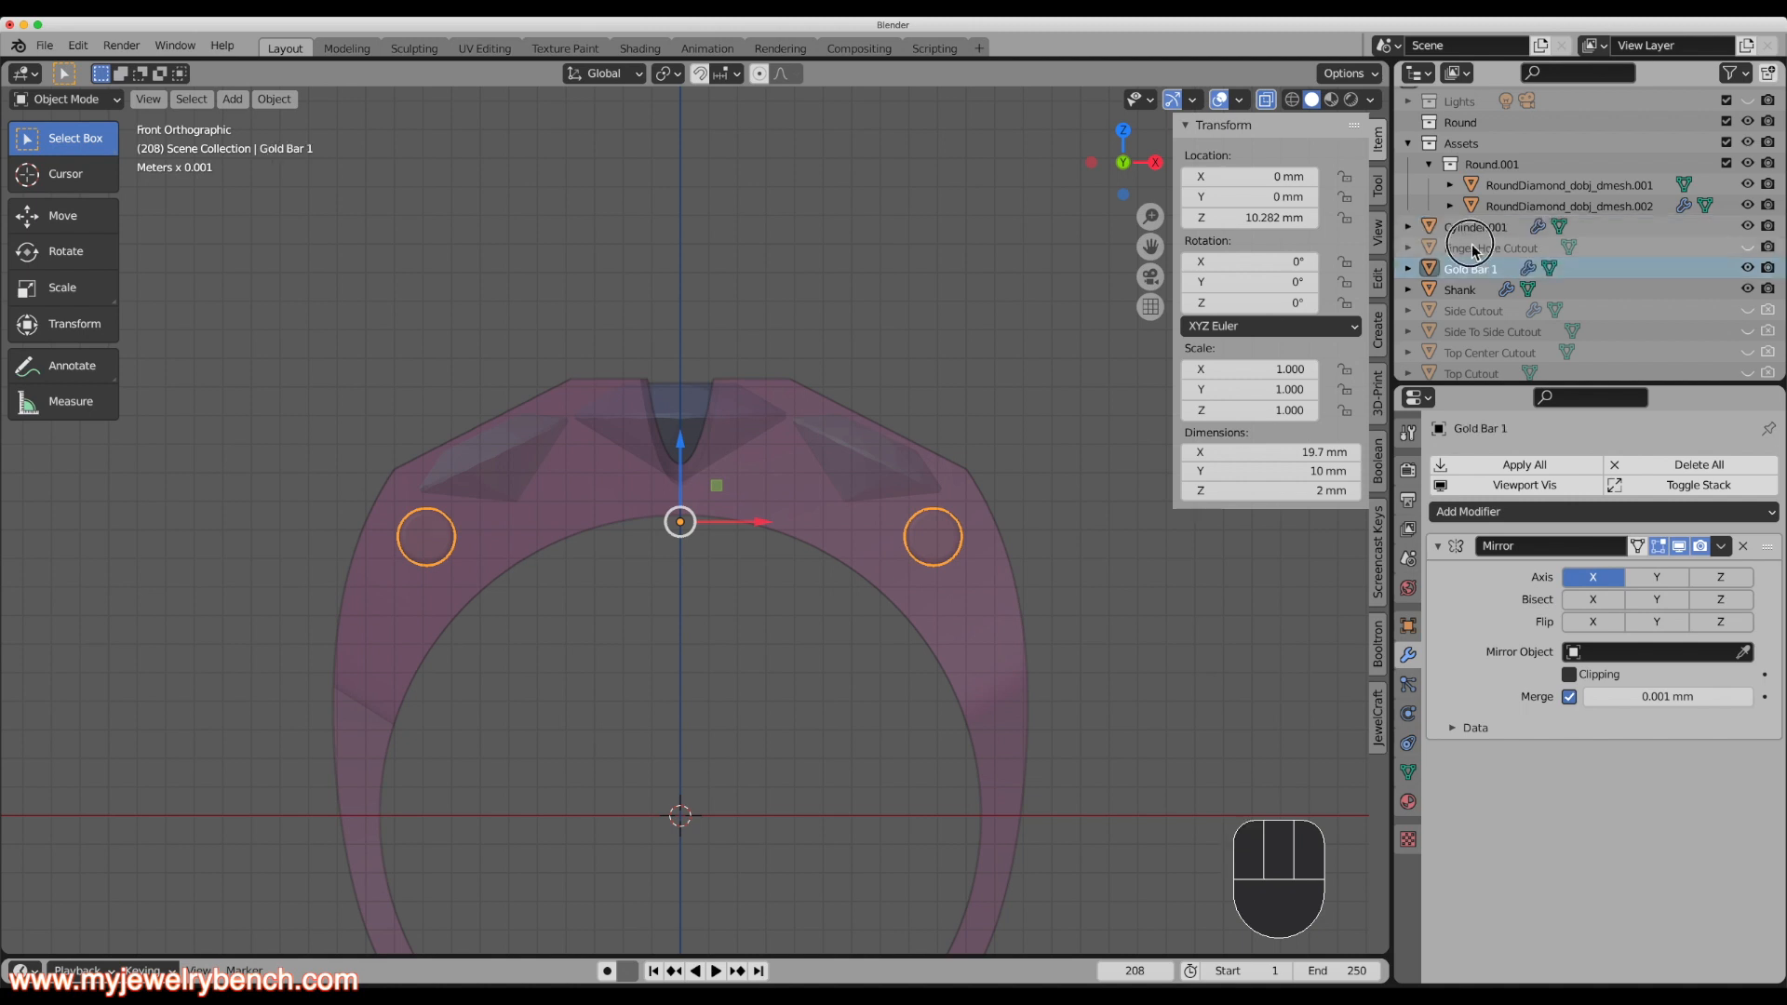
Rename the duplicated cylinder as Gold bar 2.
double_click(1472, 246)
left_click(1497, 279)
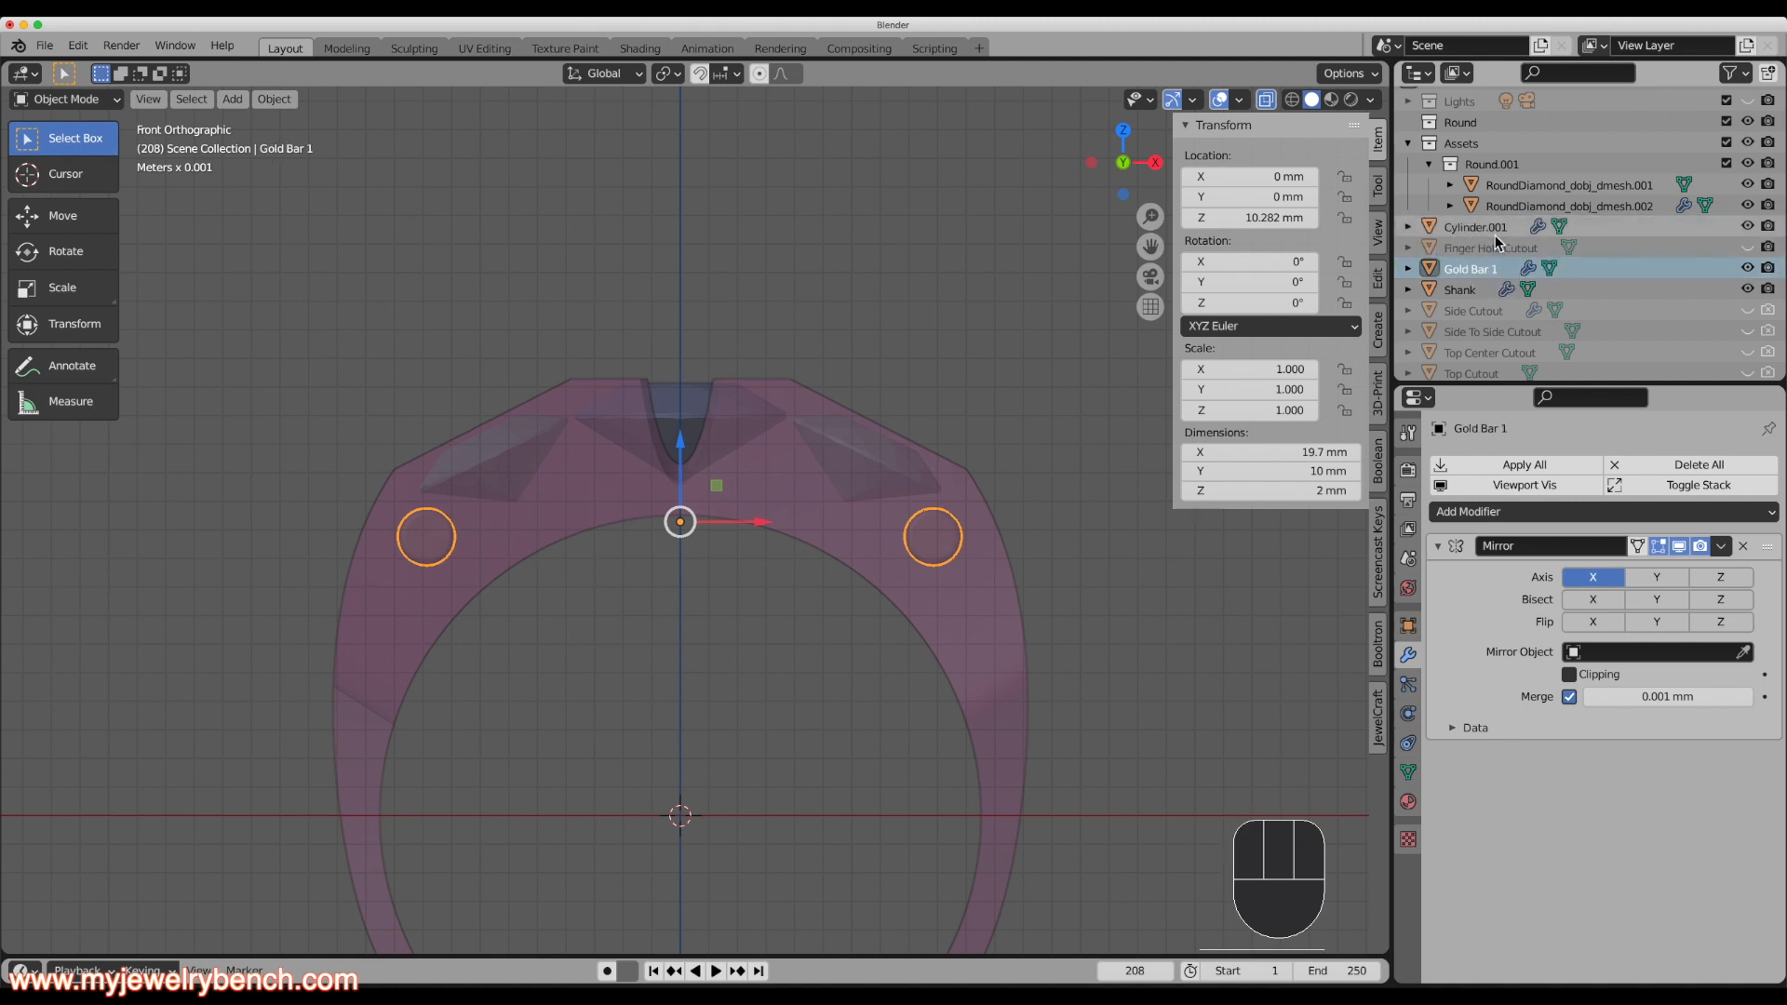
double_click(1480, 227)
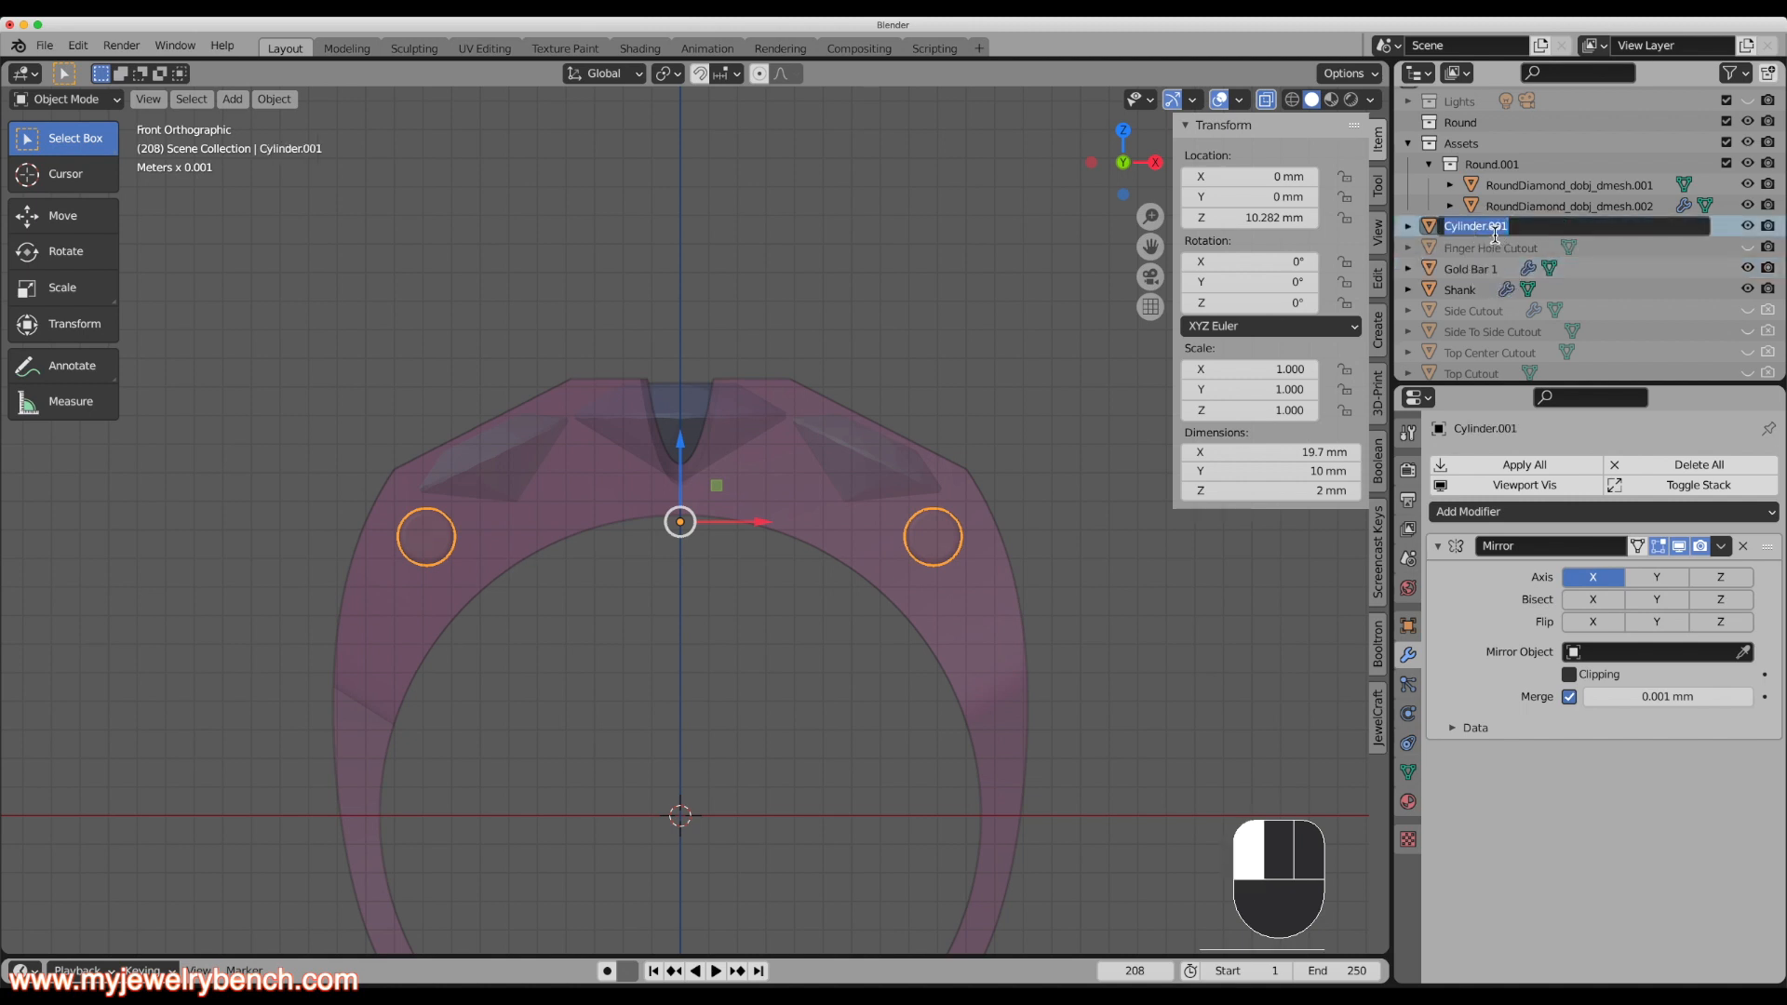
type("Gold bar 2")
key("Return")
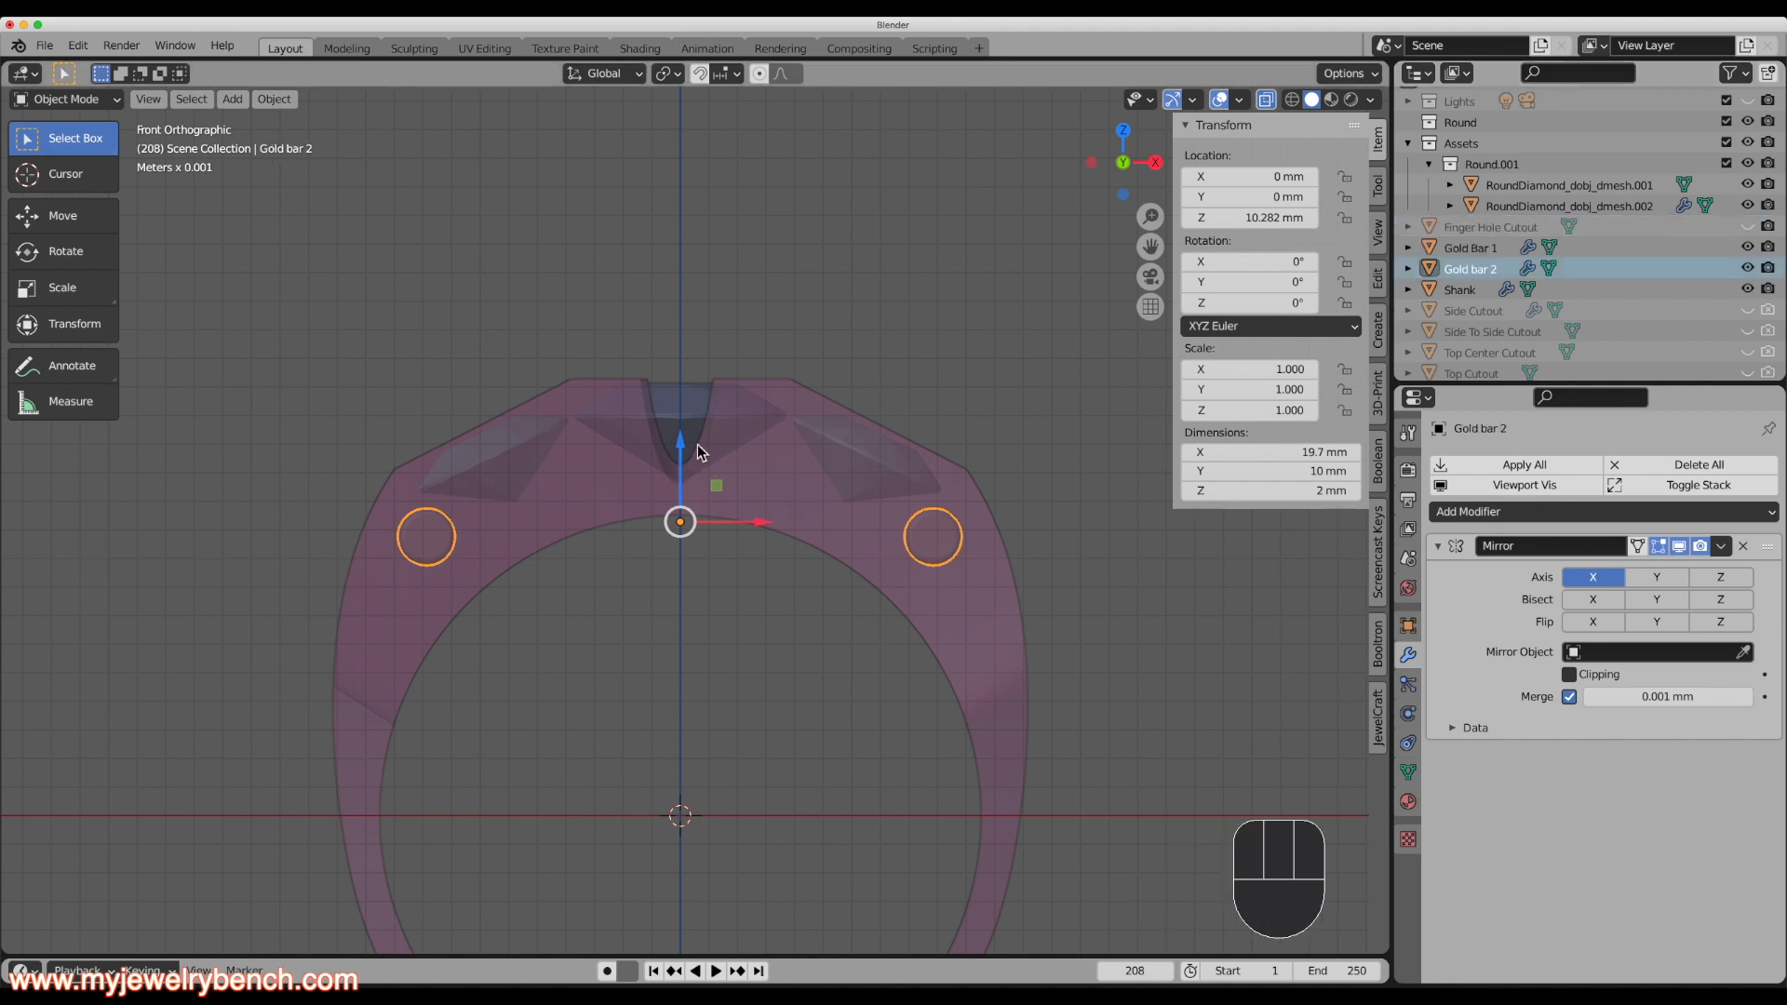
Lower Gold bar 2 to about Z 8.67 mm and shift its mesh to about X 10.21 mm, Z -1.12 mm, below Gold Bar 1.
left_click_drag(684, 452, 697, 498)
key("Tab")
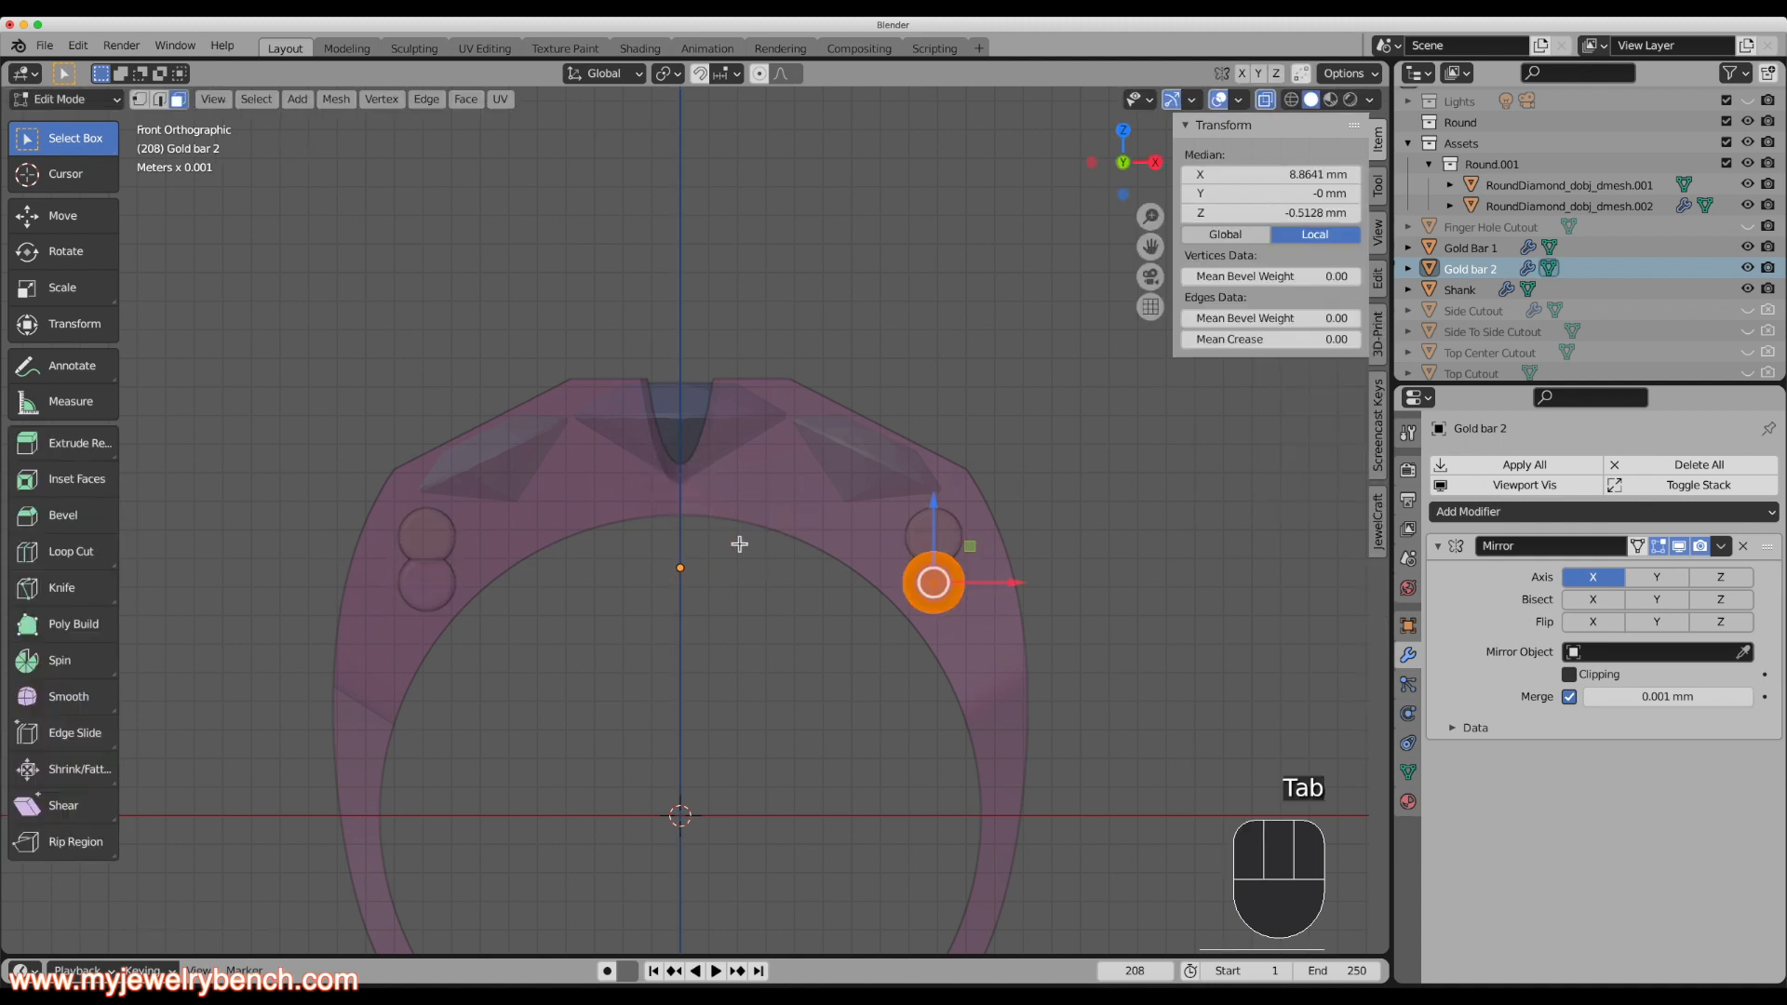
key("g")
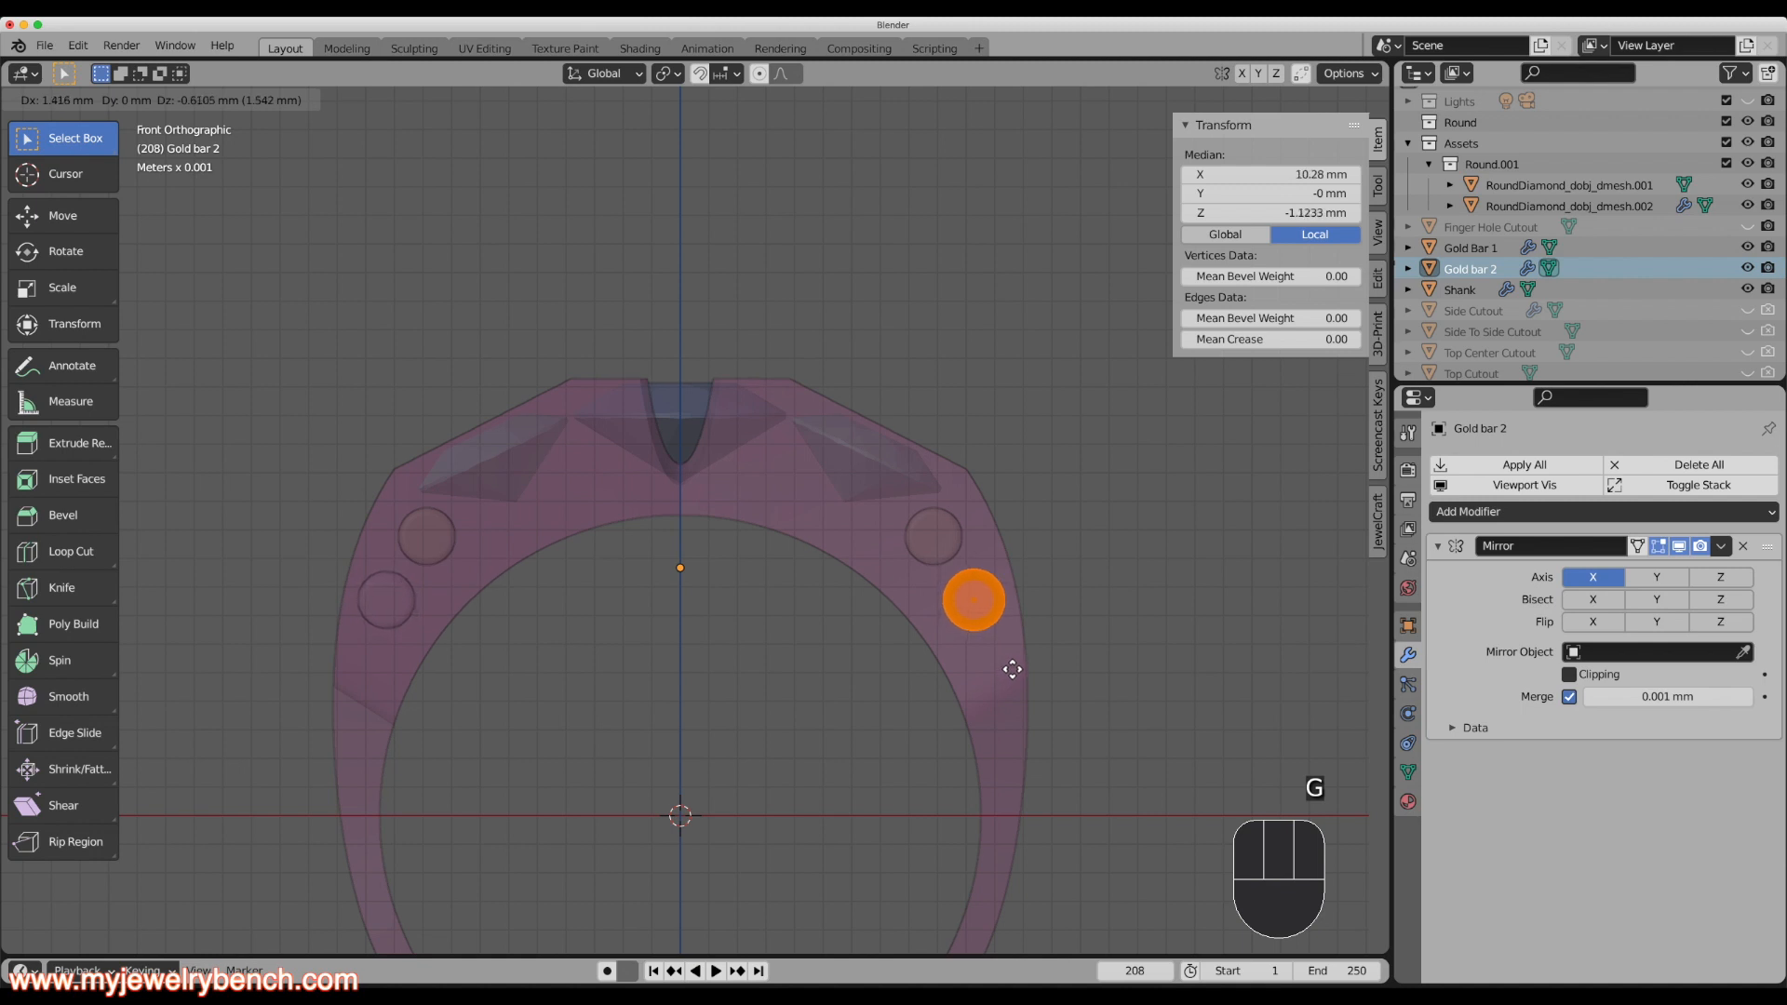
left_click(1008, 670)
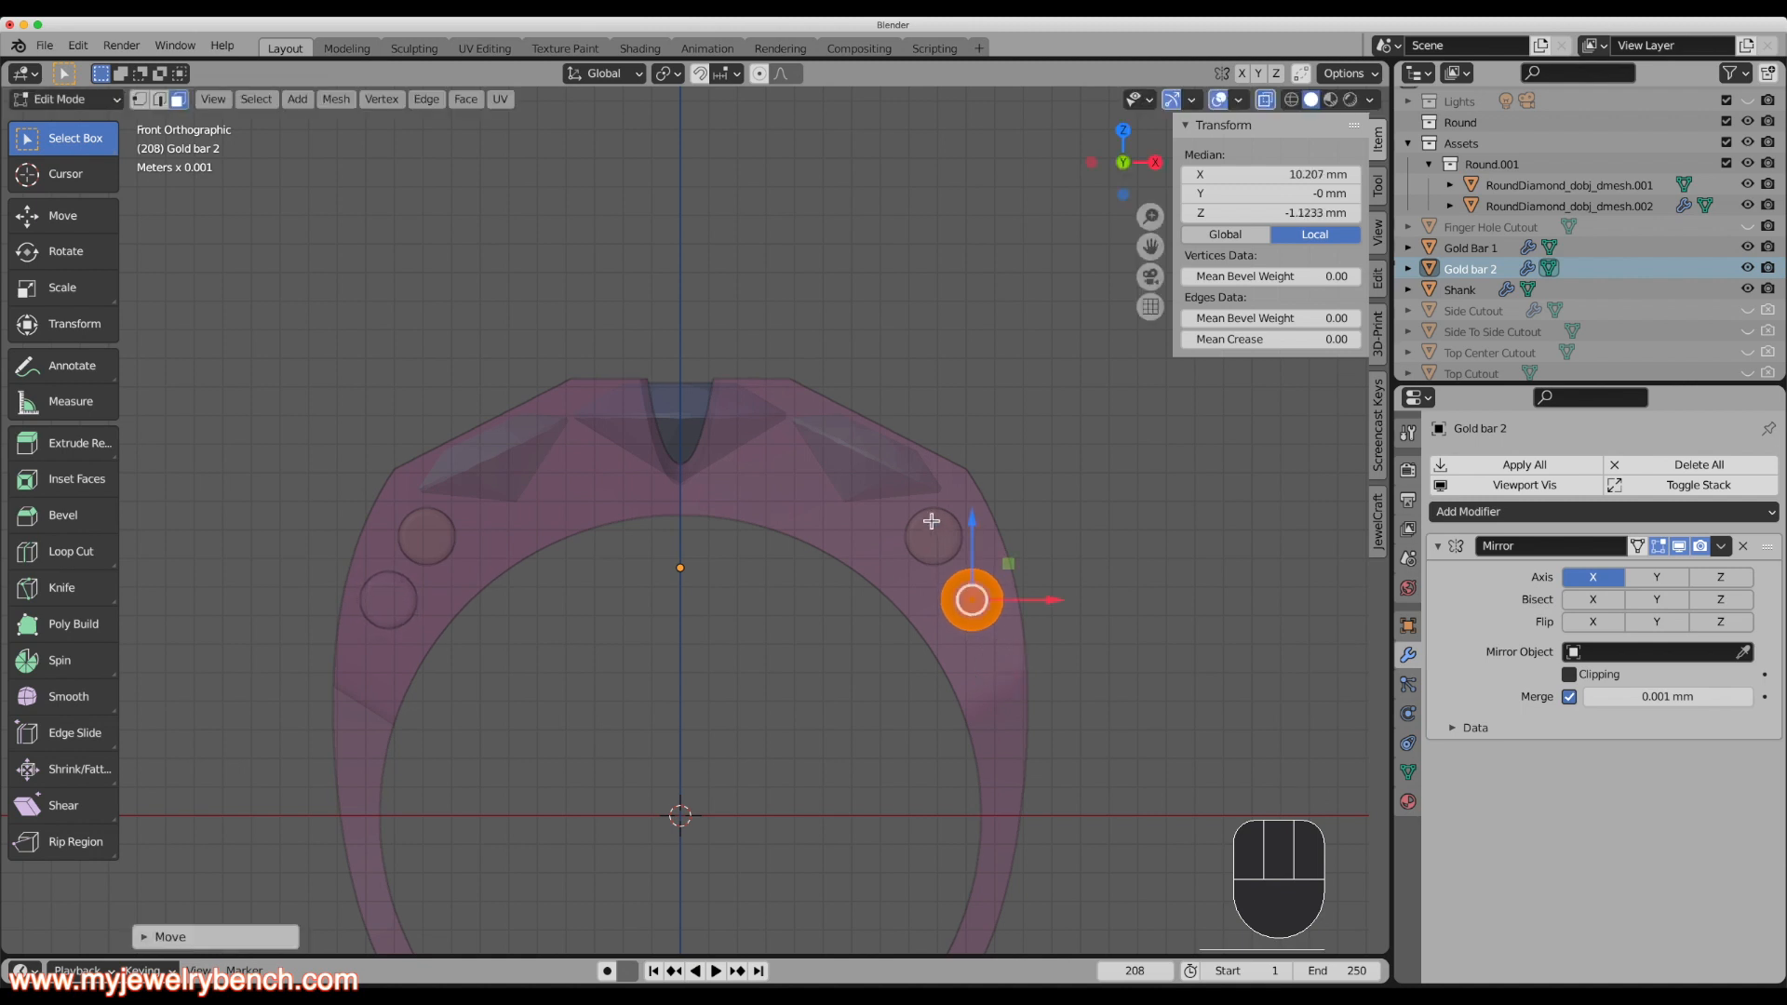
key("Tab")
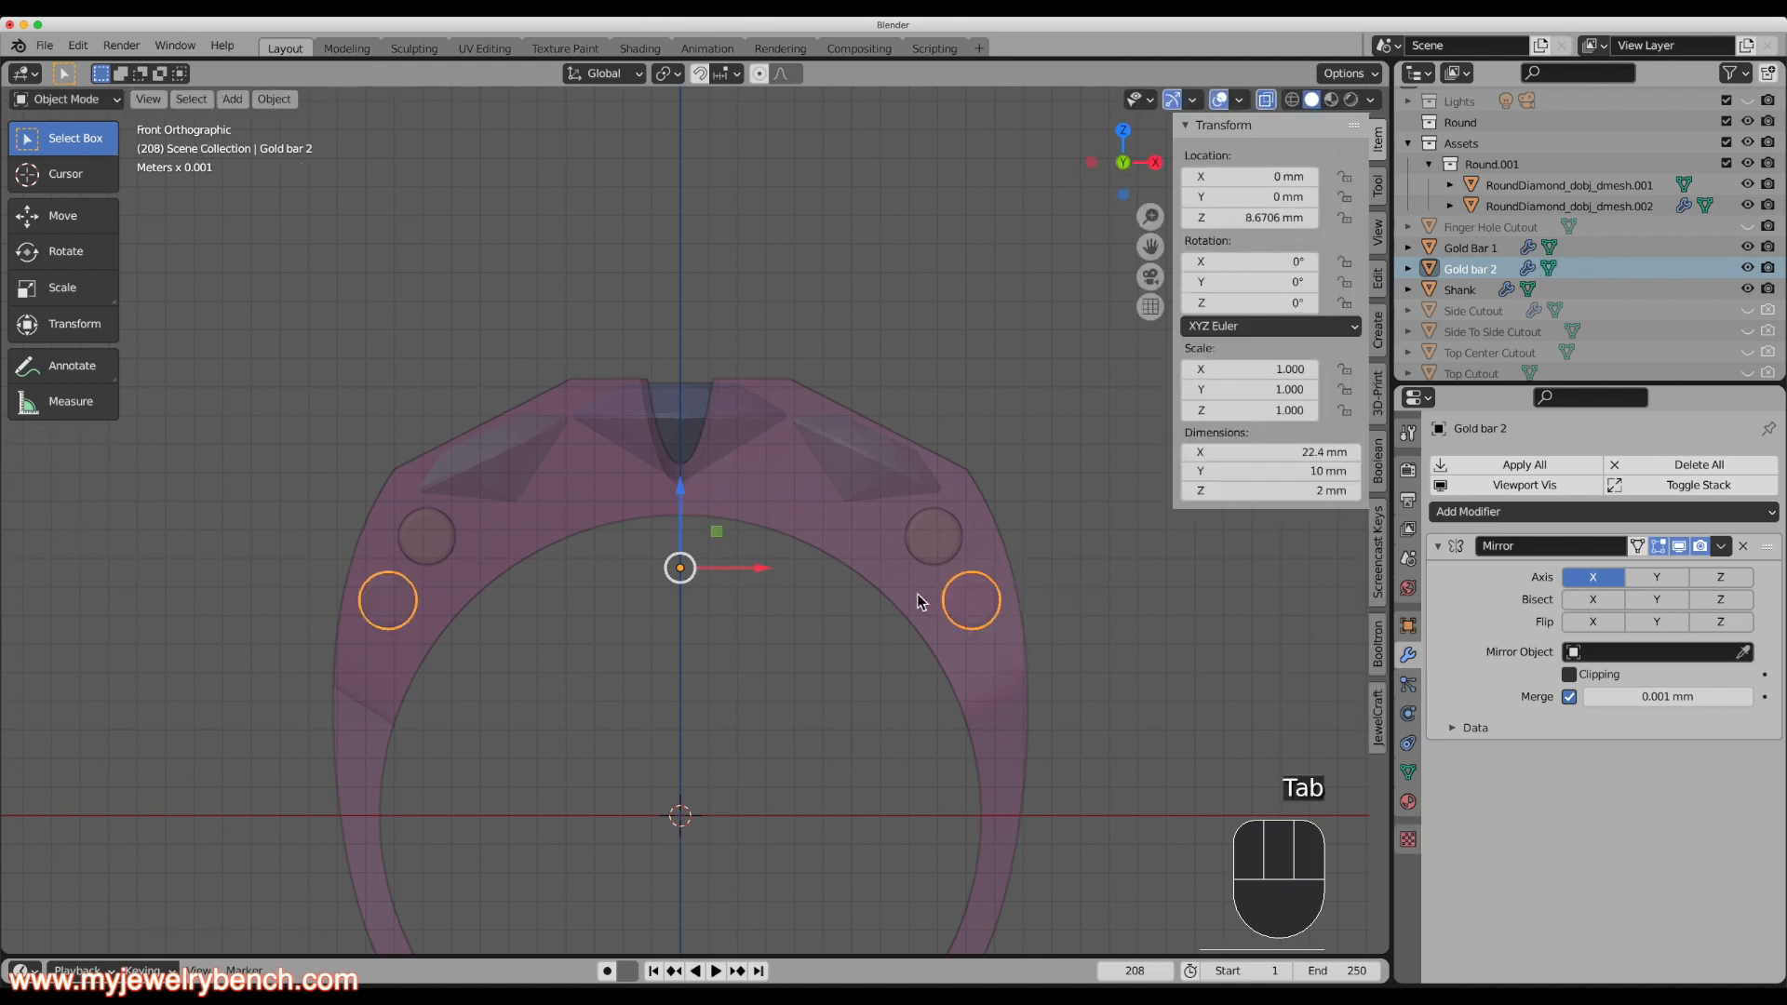
In left view, shorten Gold bar 2's mesh along Y to about 8.26 mm long and return to Object Mode.
middle_click_drag(770, 606, 621, 625)
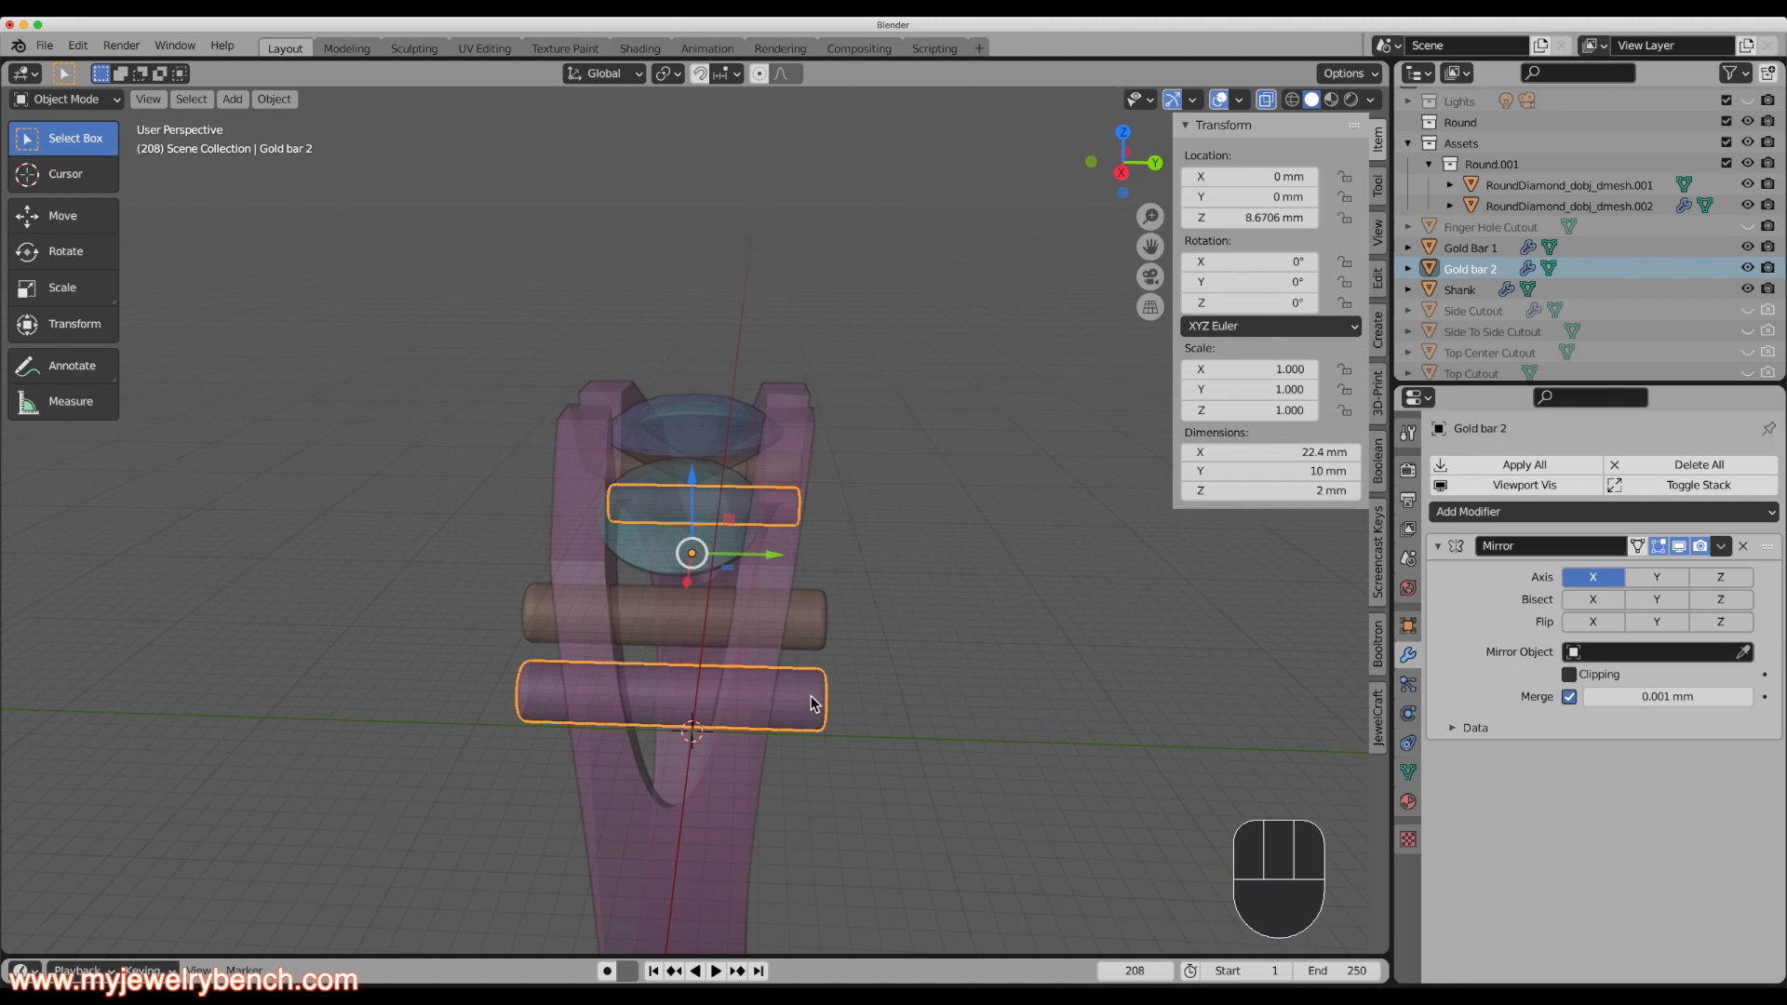
key("Tab")
key("grave")
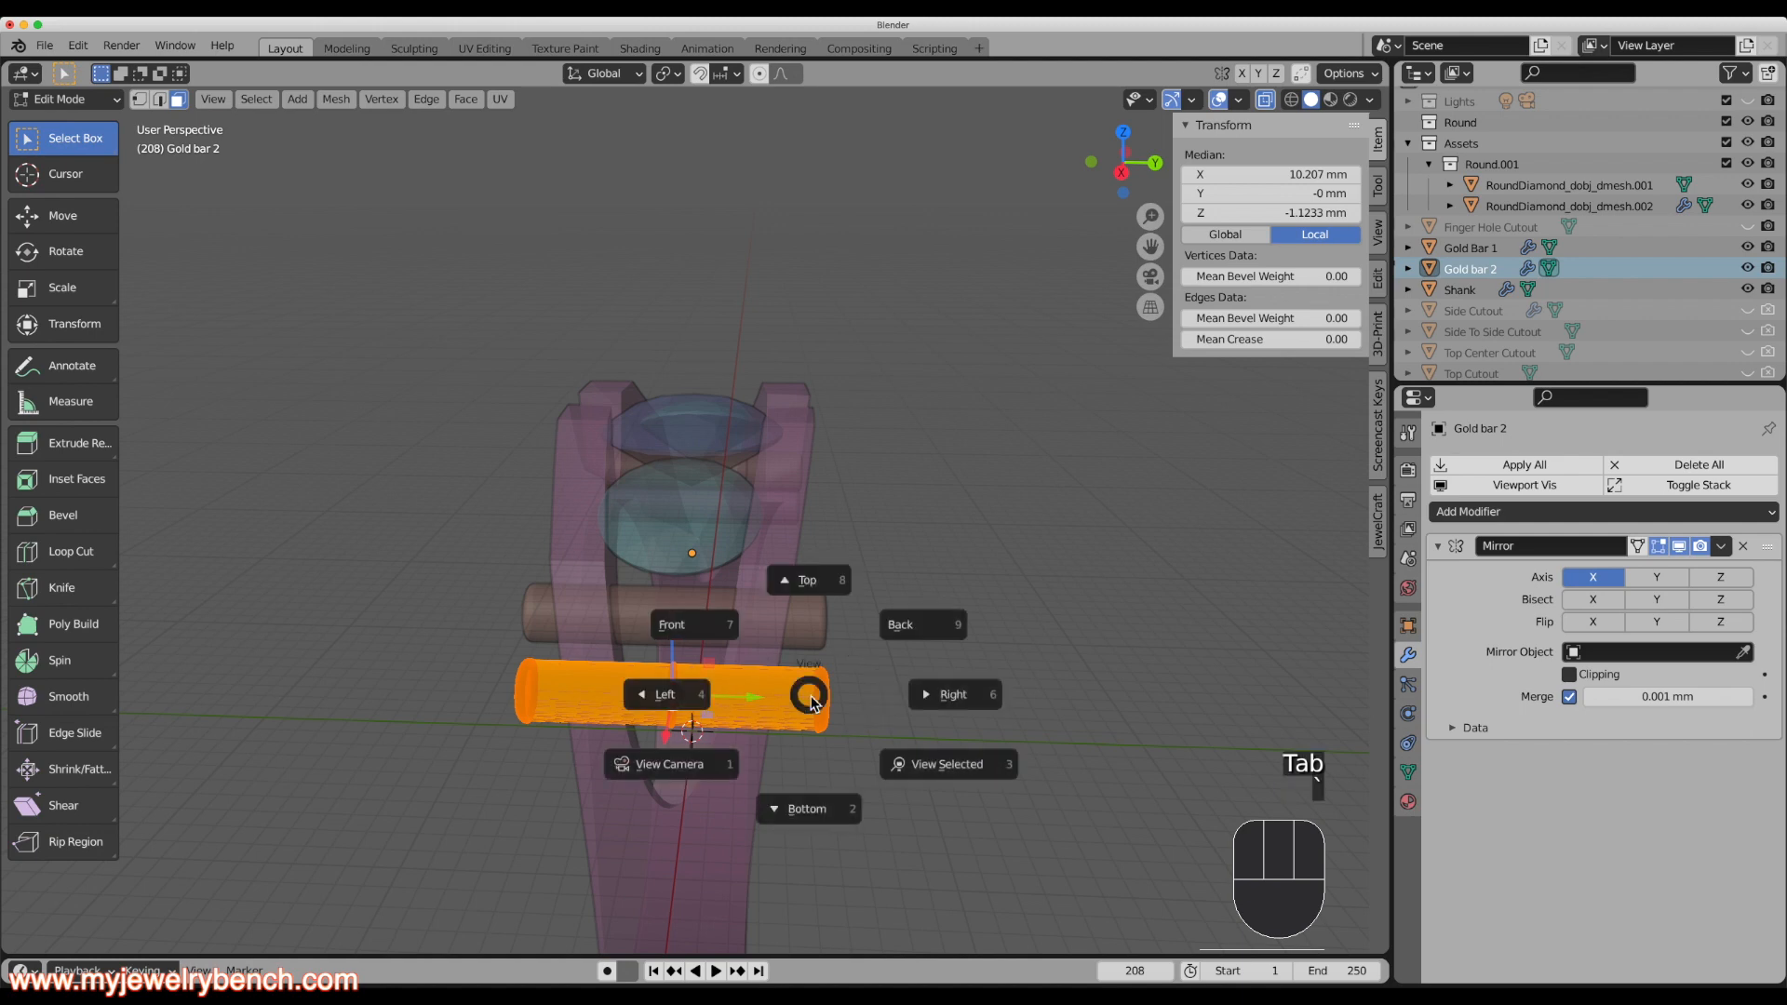
left_click(663, 694)
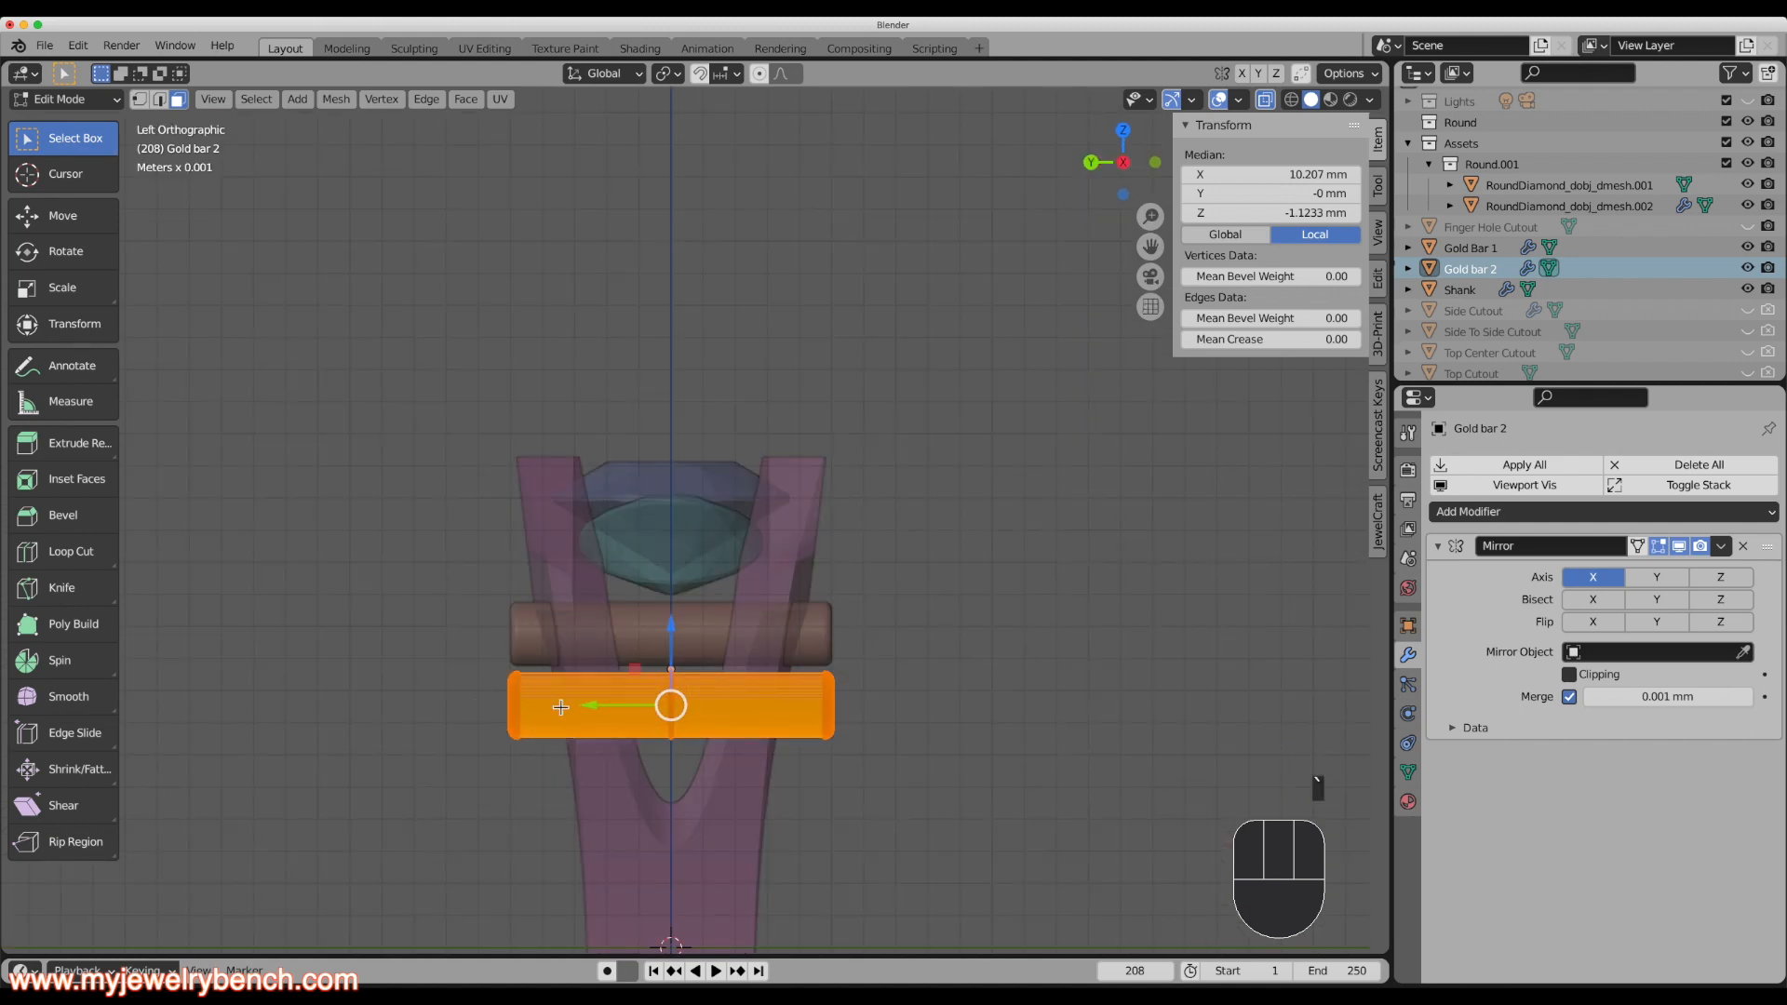
key("s")
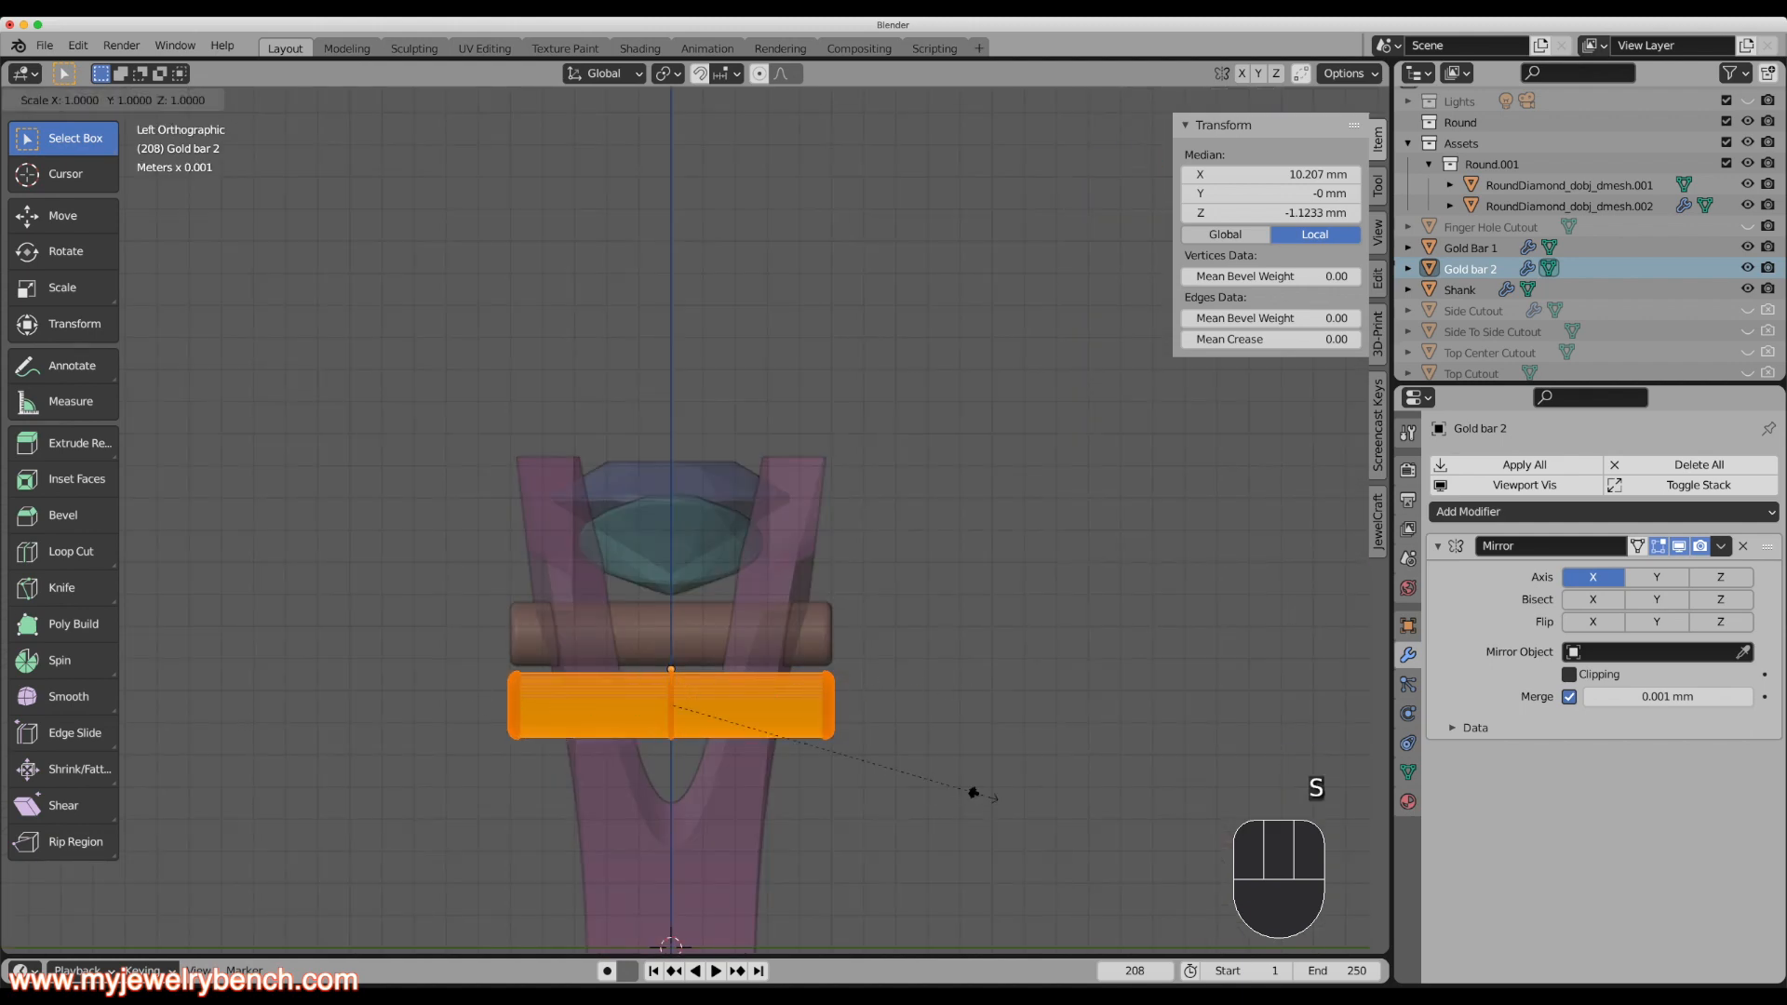
key("y")
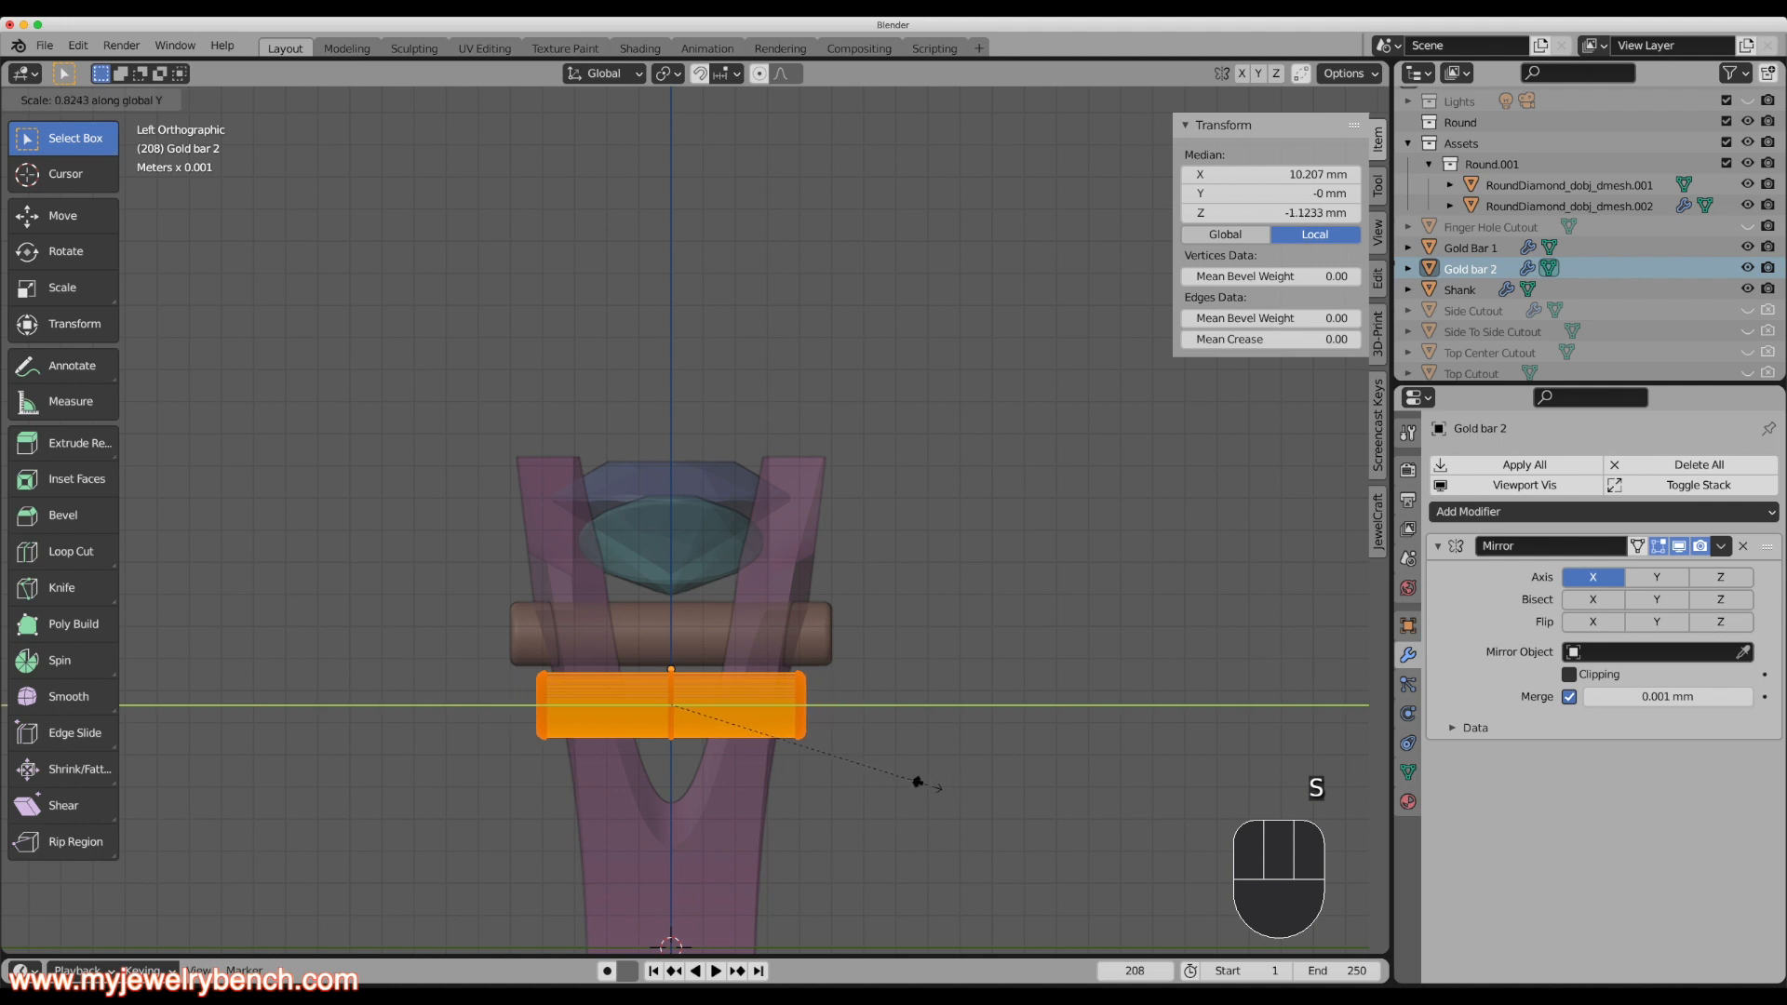
left_click(920, 783)
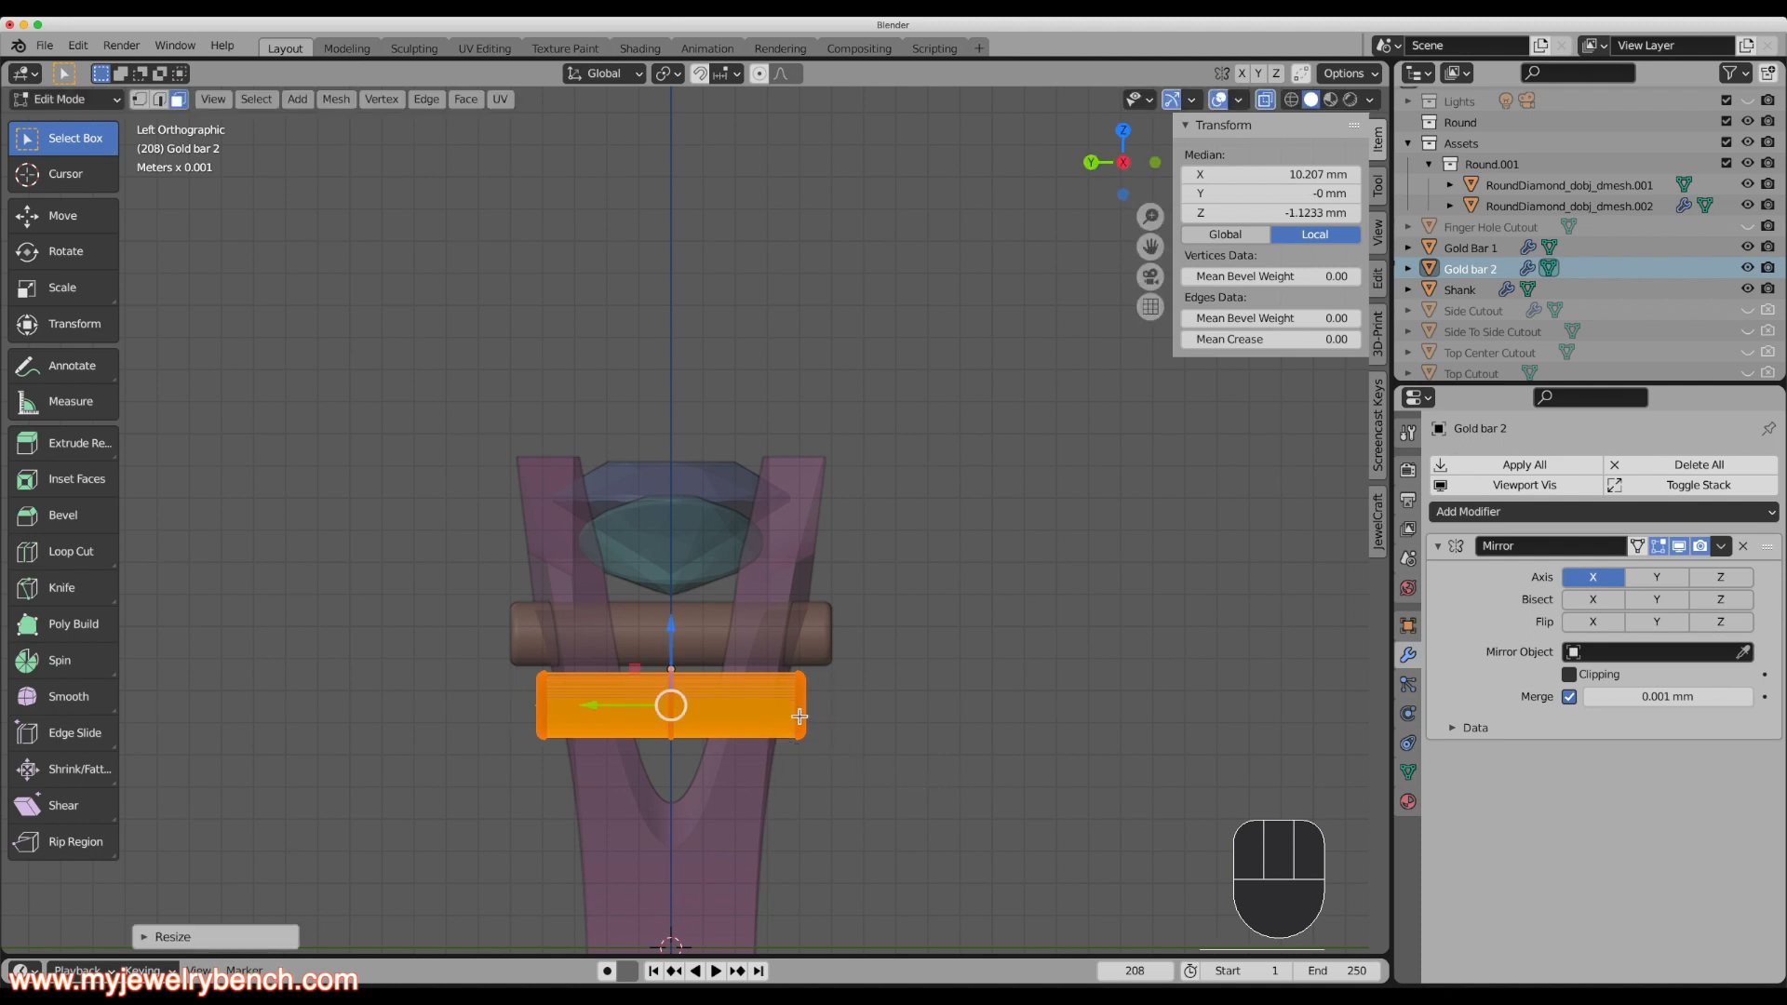
key("Tab")
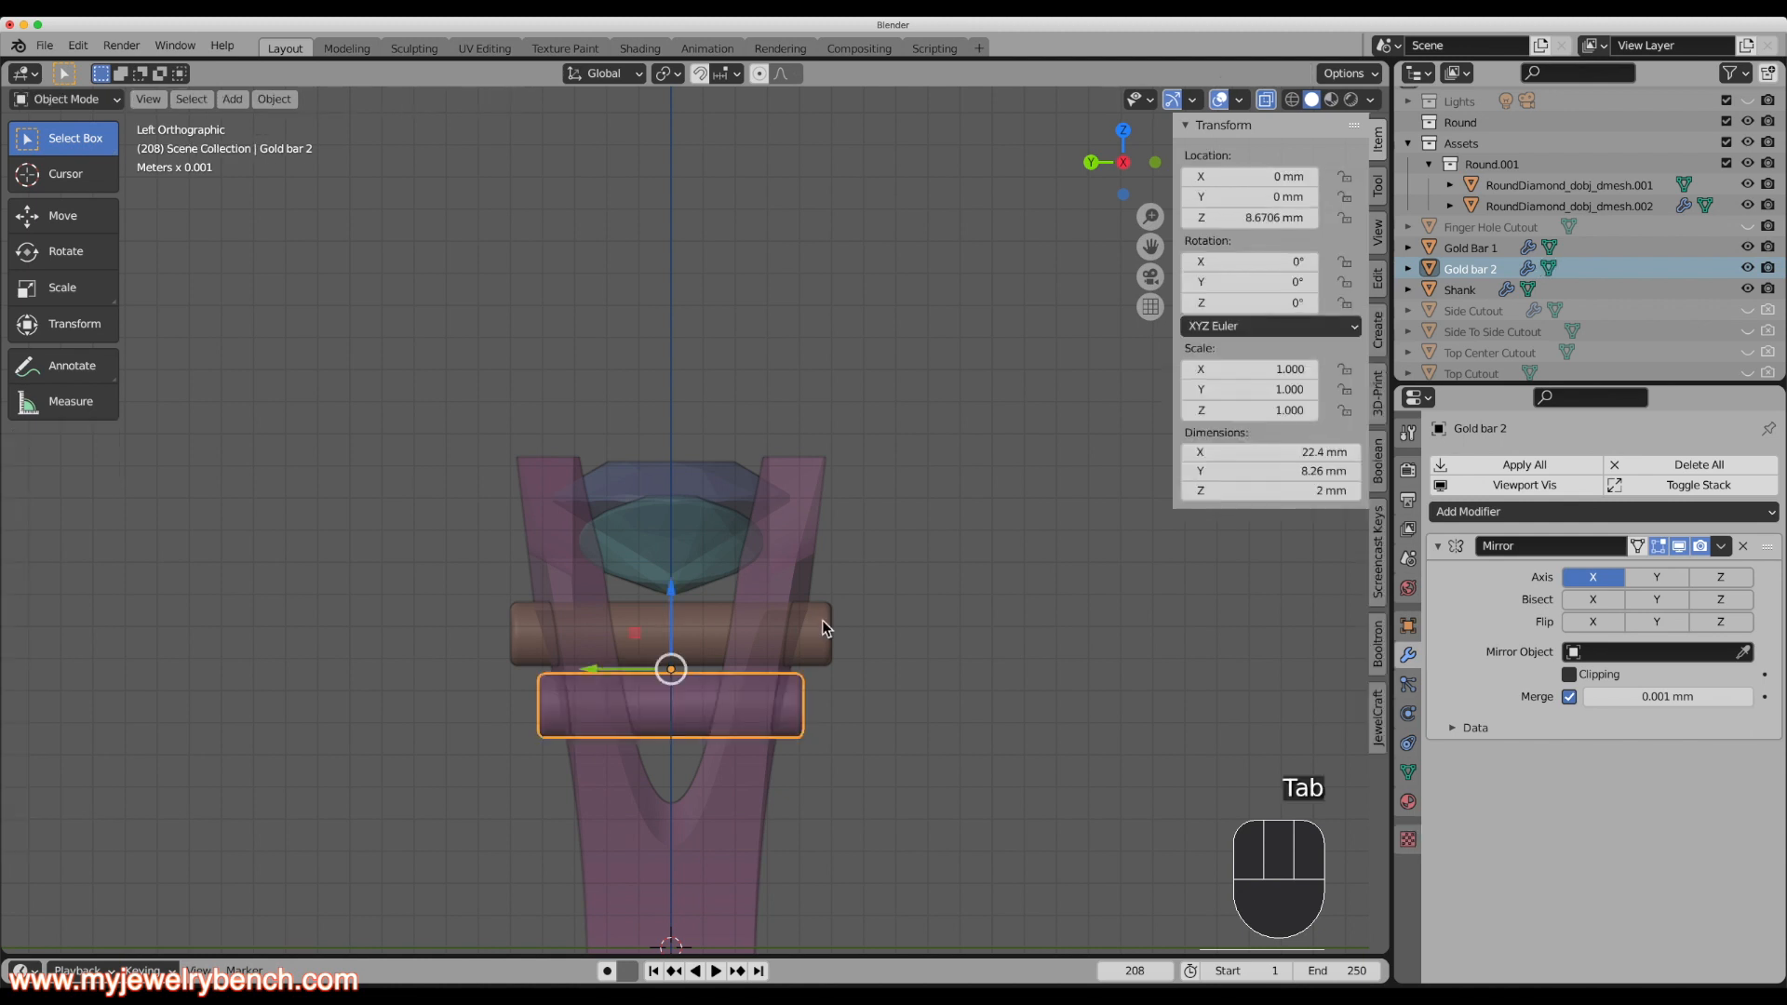
Shorten Gold Bar 1's mesh along Y to about 8.64 mm long and return to Object Mode.
left_click(825, 636)
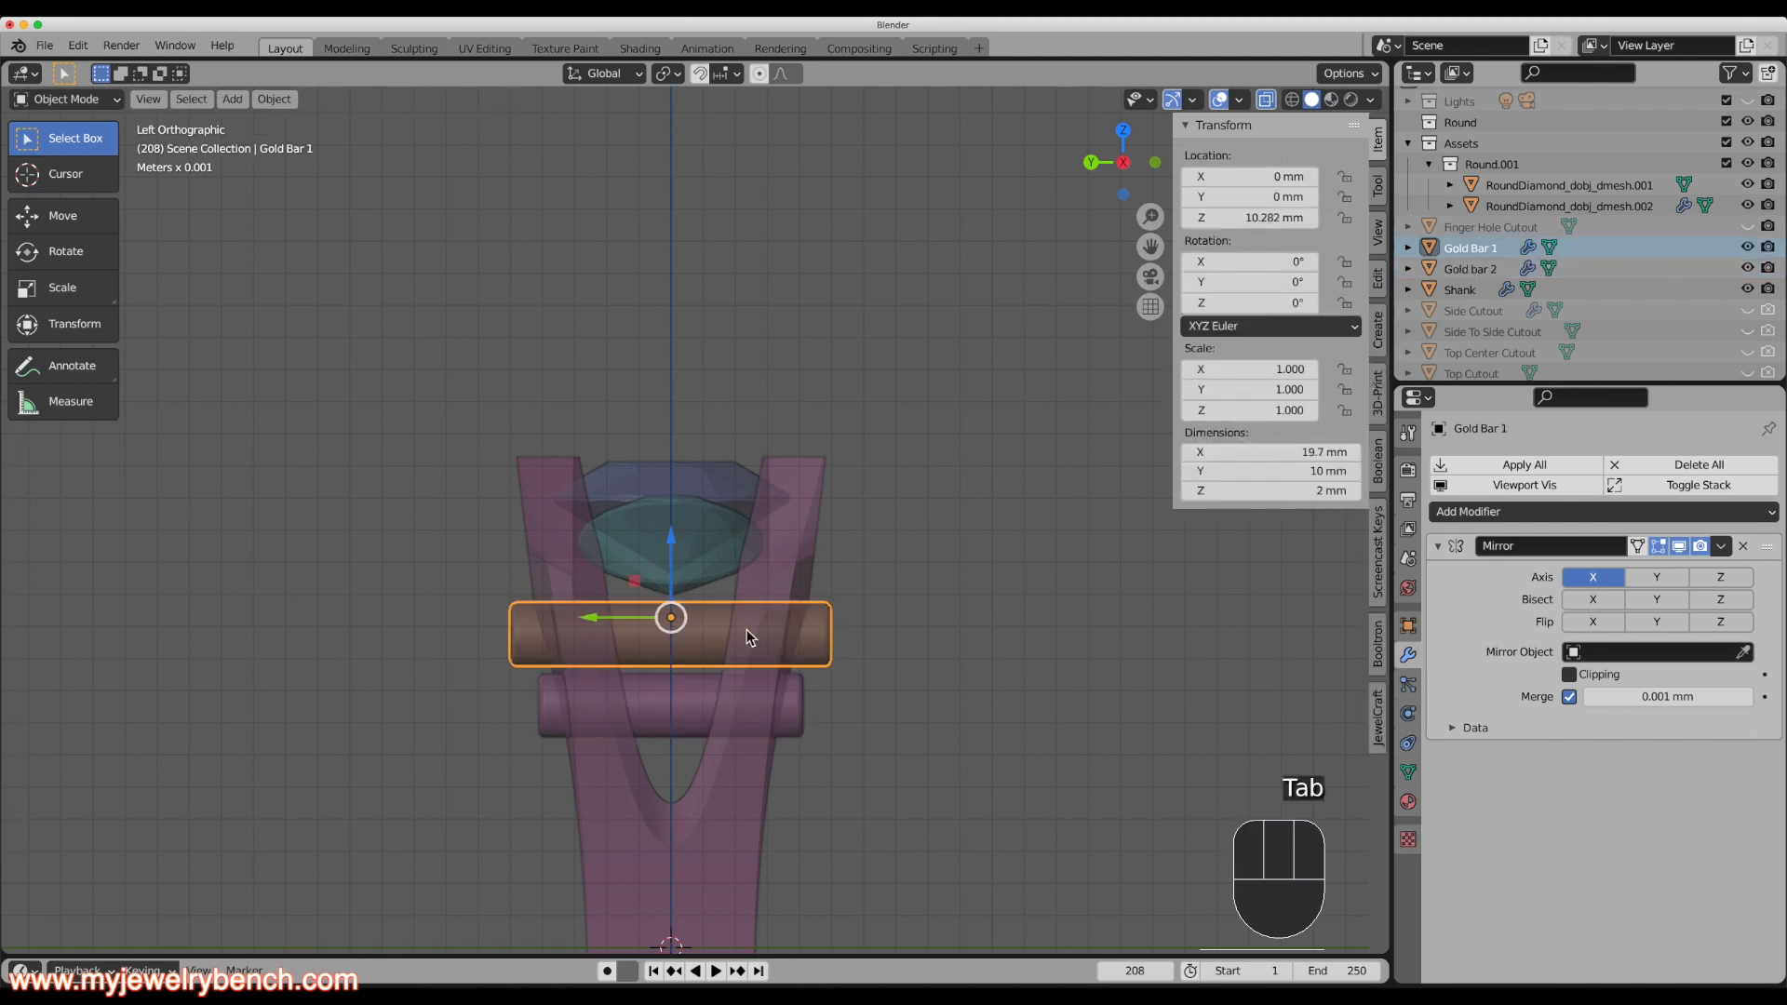
key("Tab")
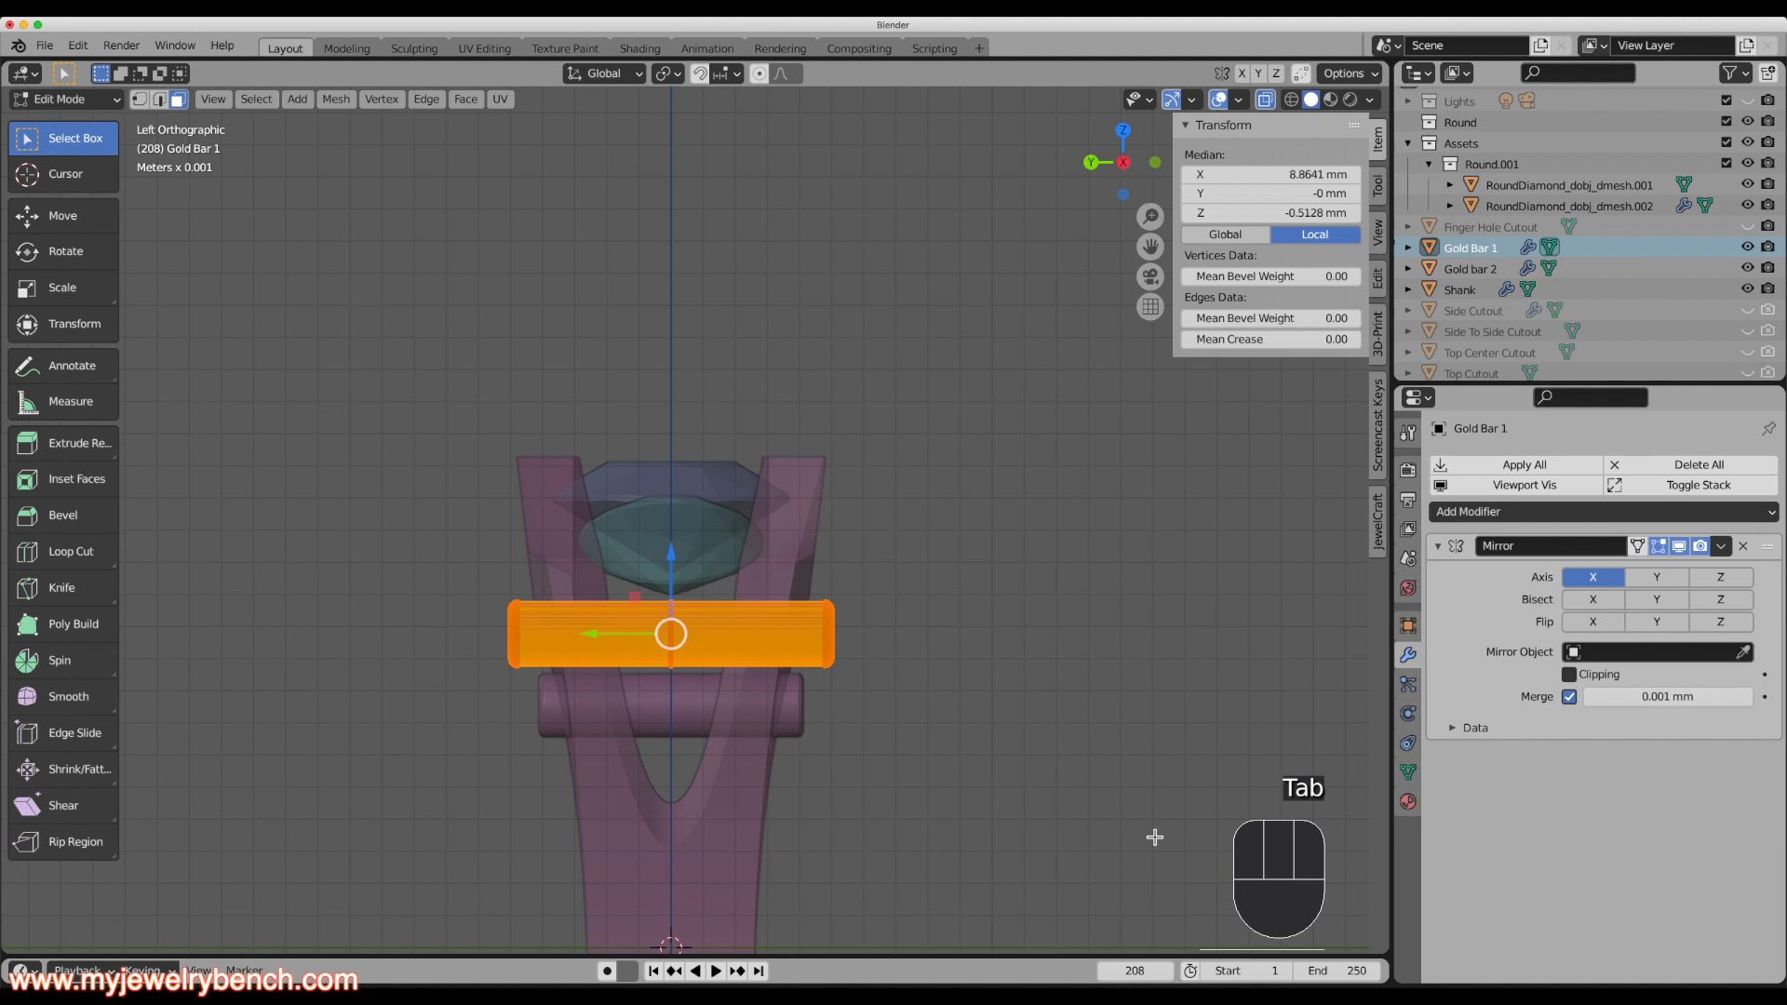
key("s")
key("y")
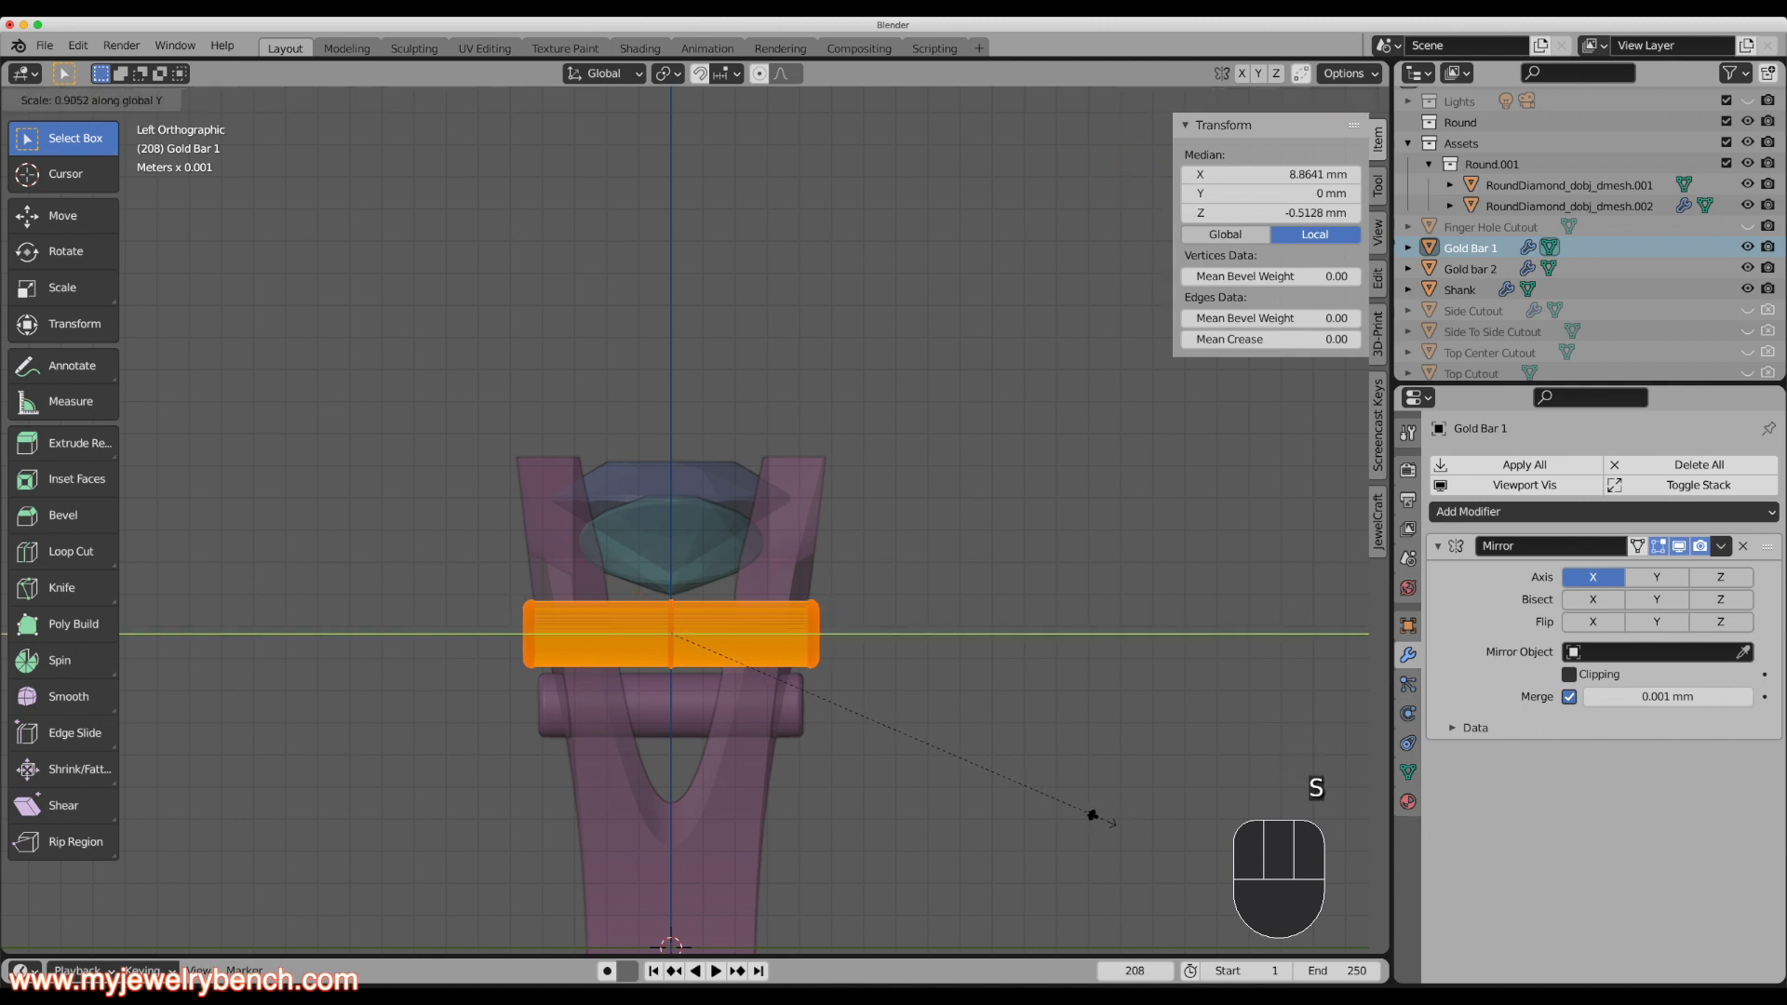
left_click(1081, 825)
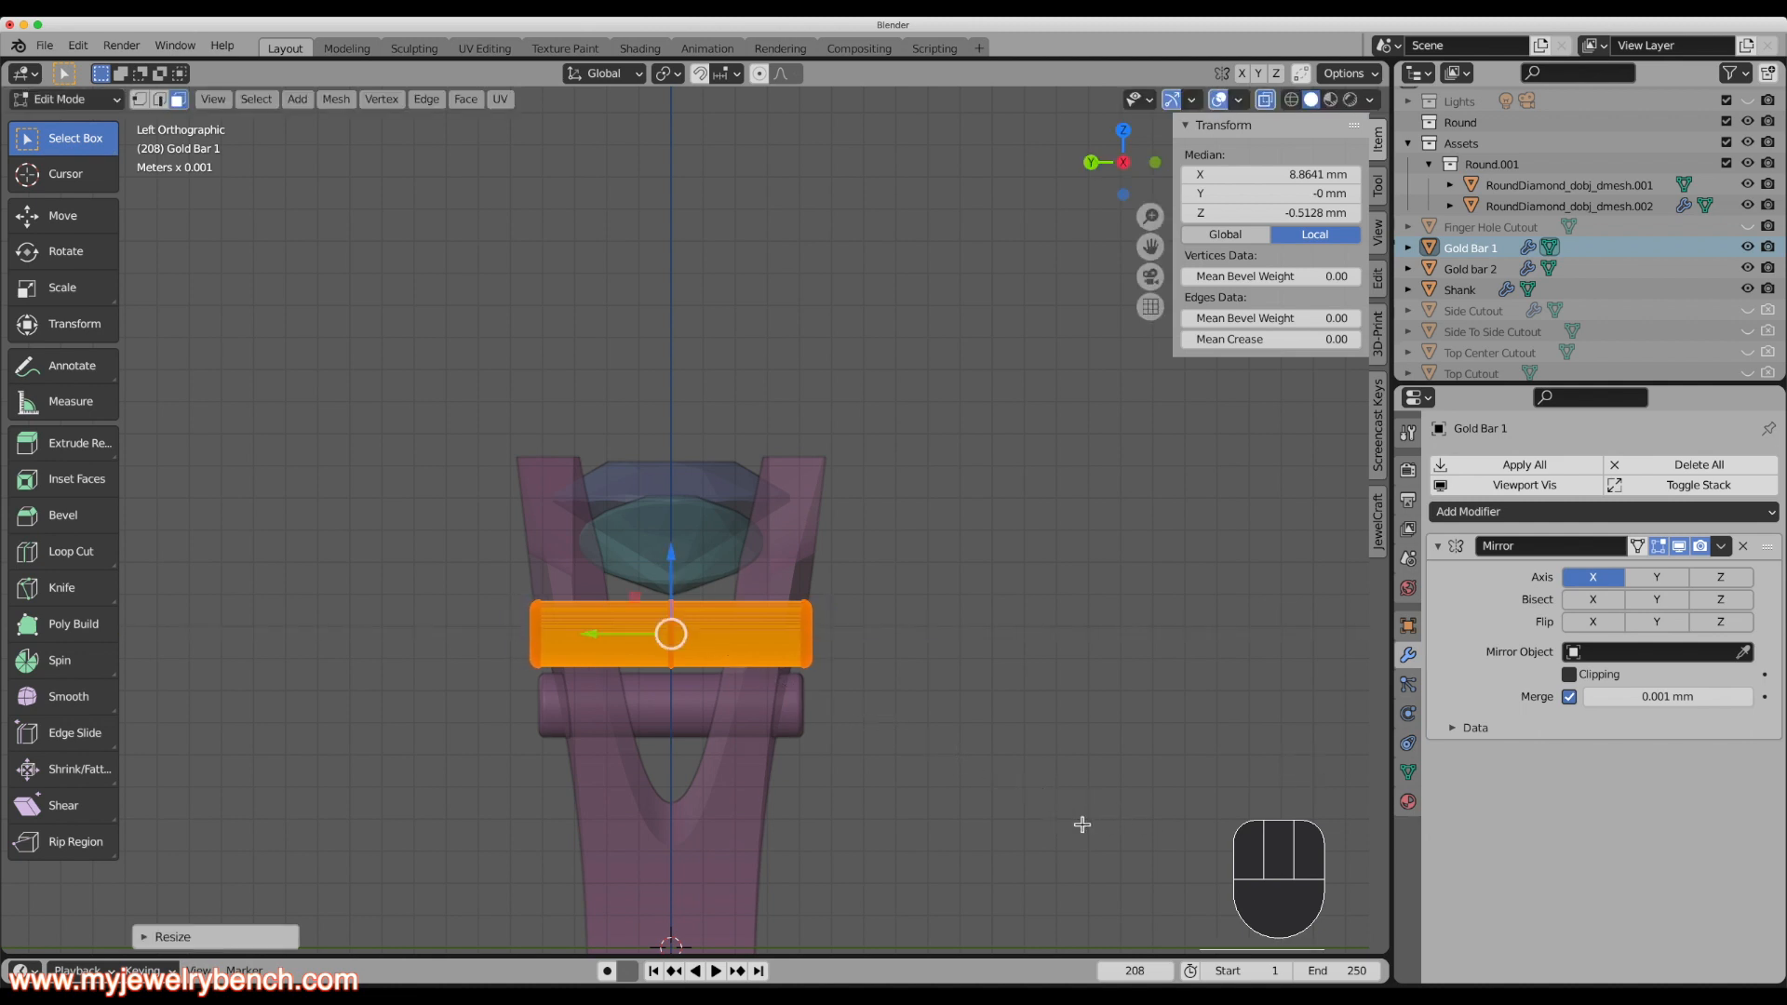
middle_click_drag(1081, 825, 673, 682)
key("Tab")
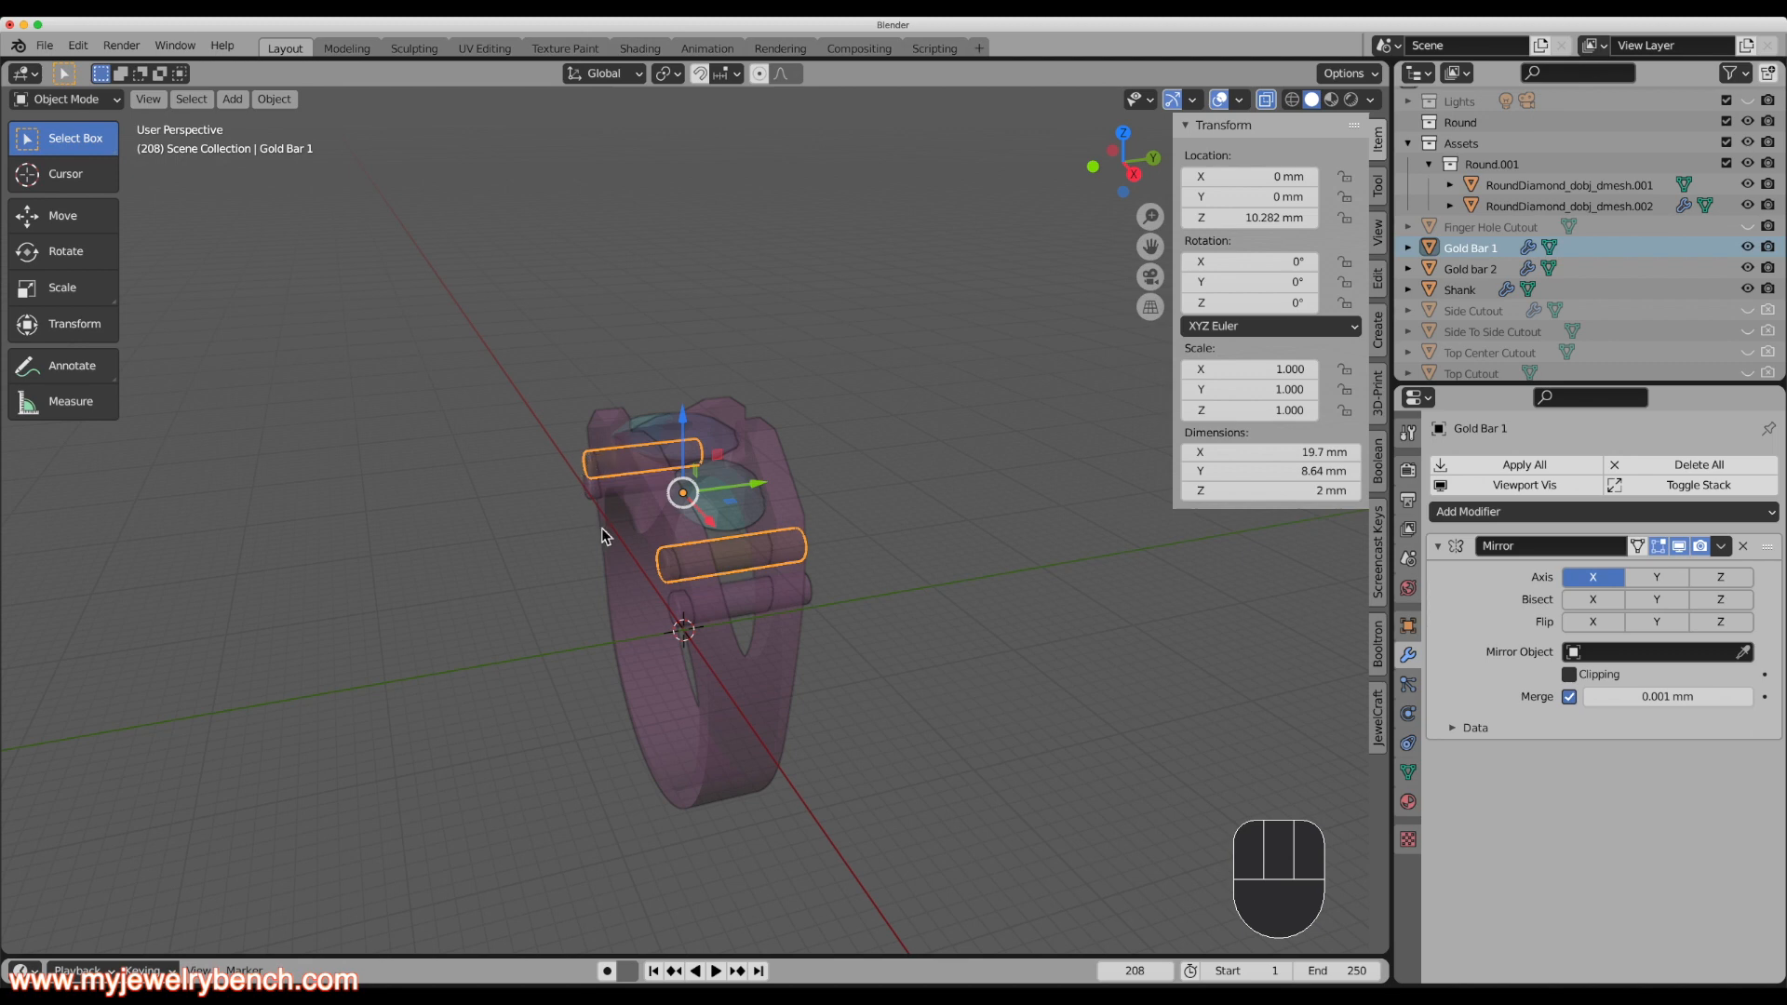
Turn off X-ray display and examine both pairs of gold bars on the shoulders from several angles.
scroll(621, 531, "up", 4)
middle_click_drag(686, 471, 764, 471)
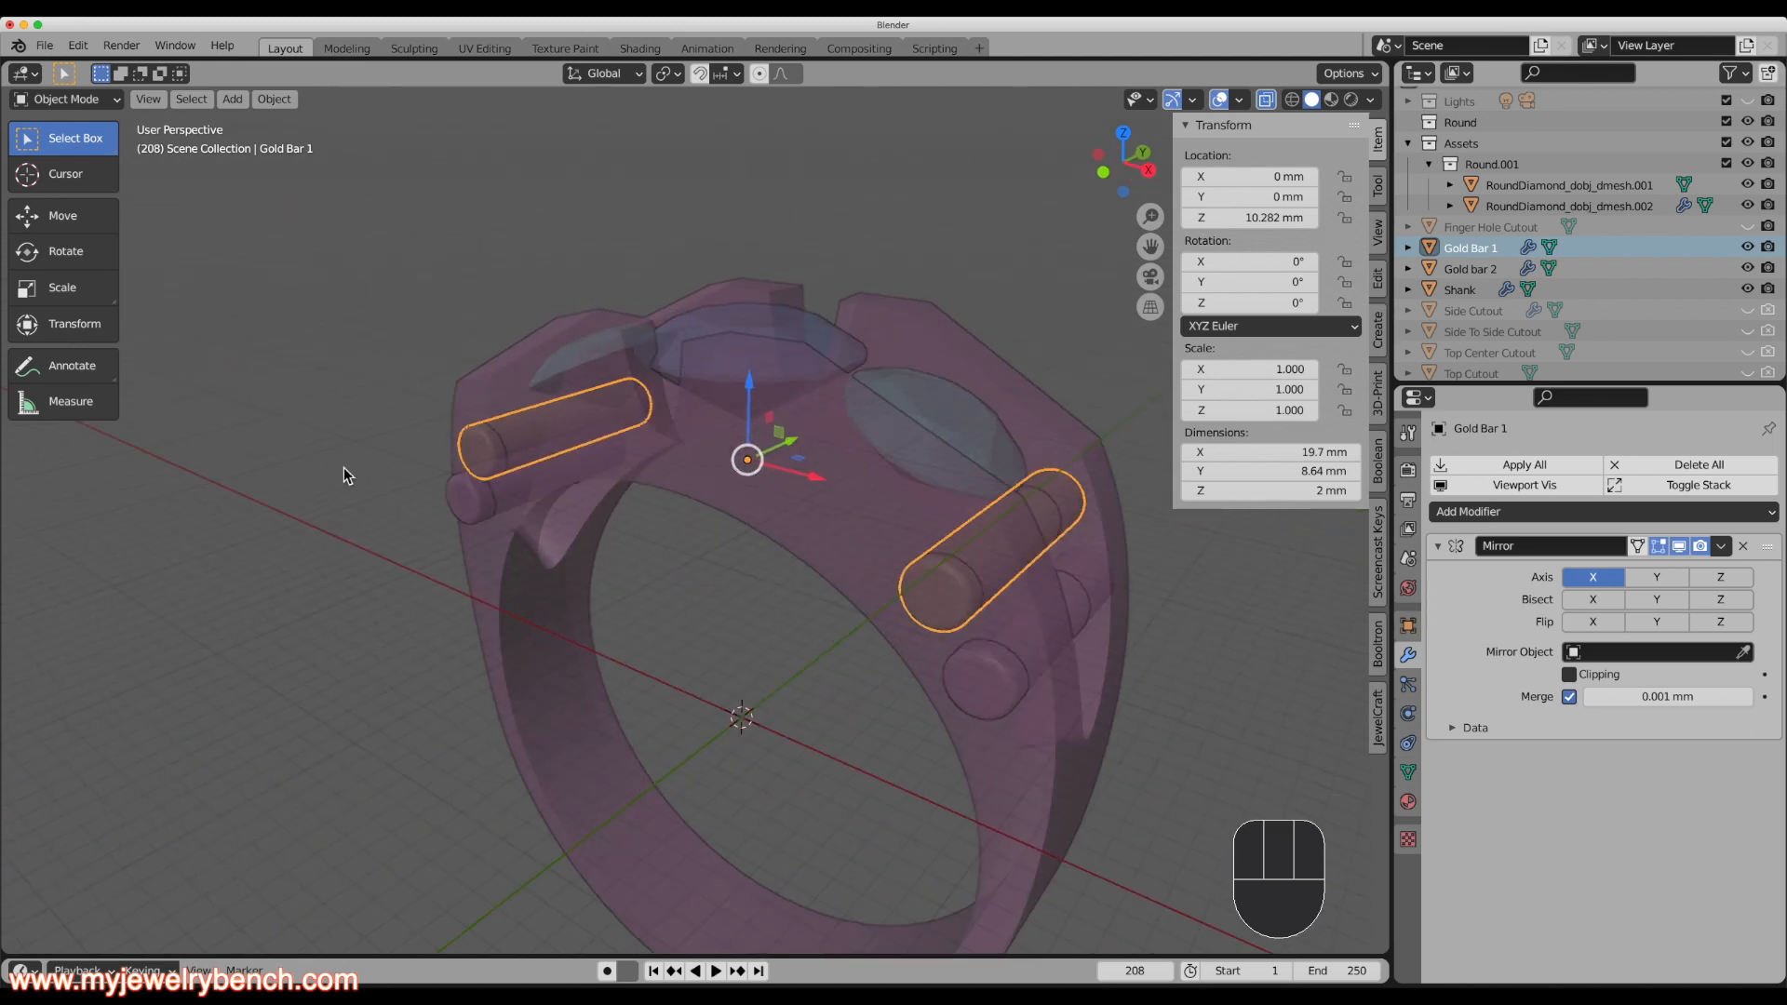
scroll(326, 465, "down", 5)
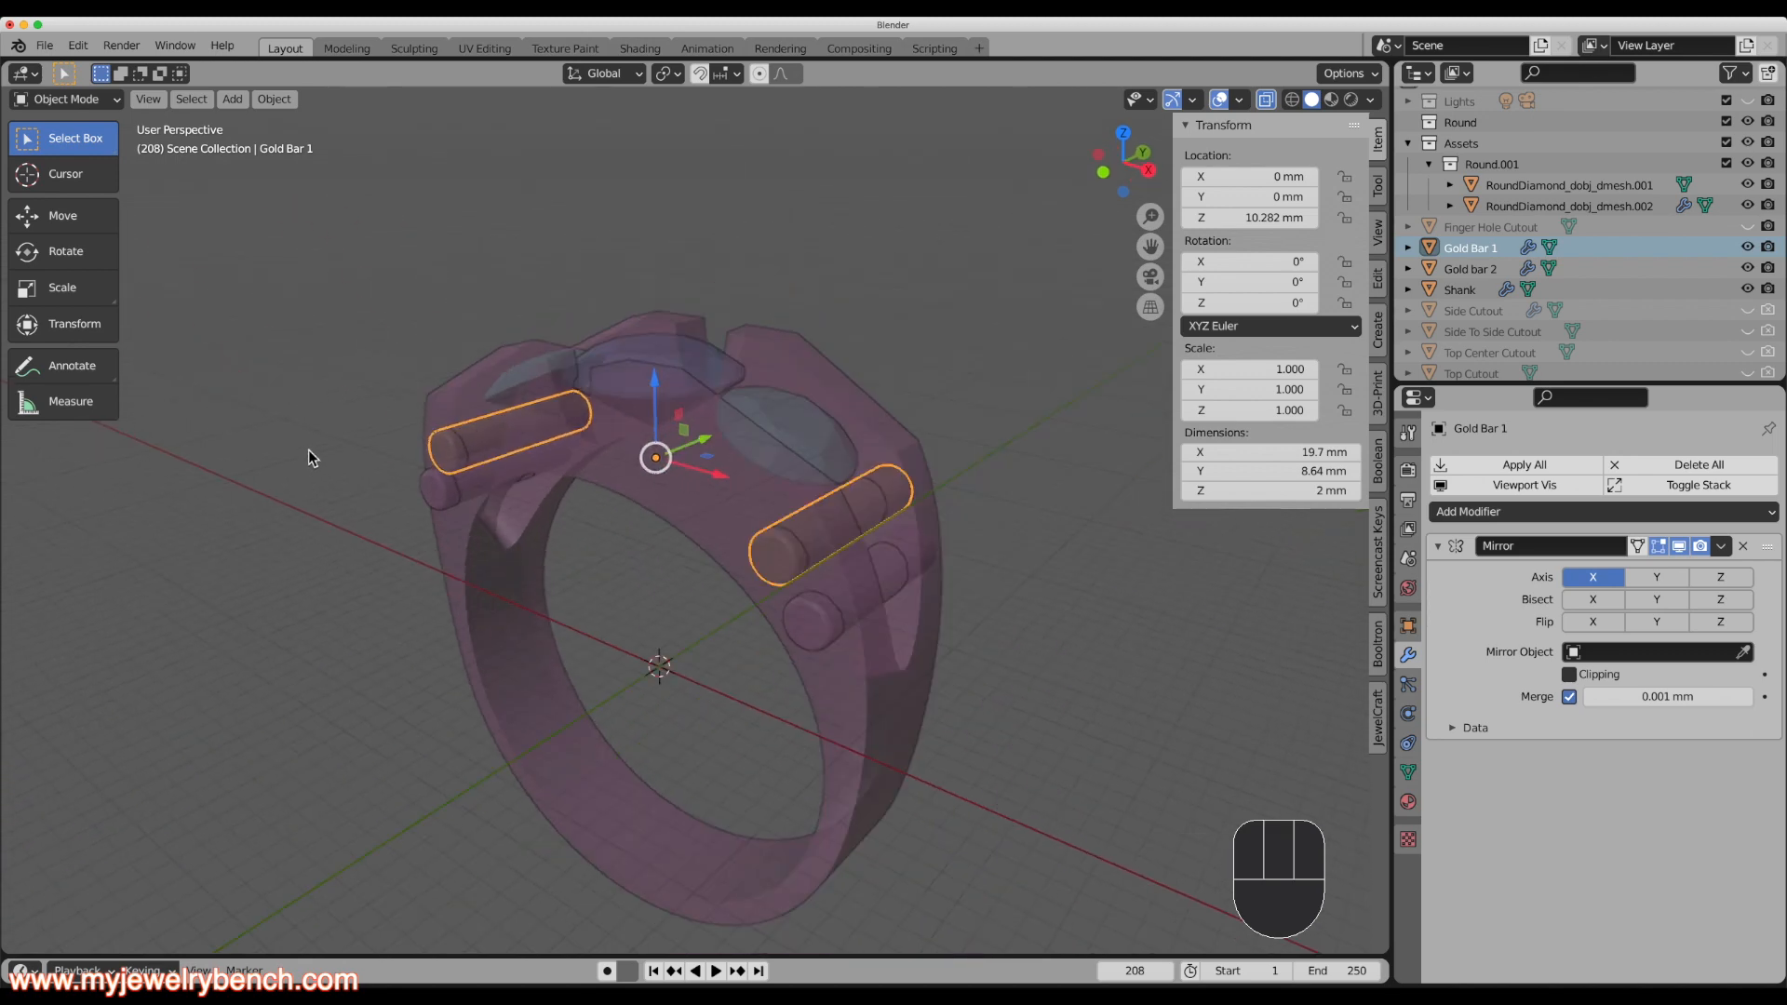
left_click(1266, 100)
middle_click_drag(456, 481, 1076, 638)
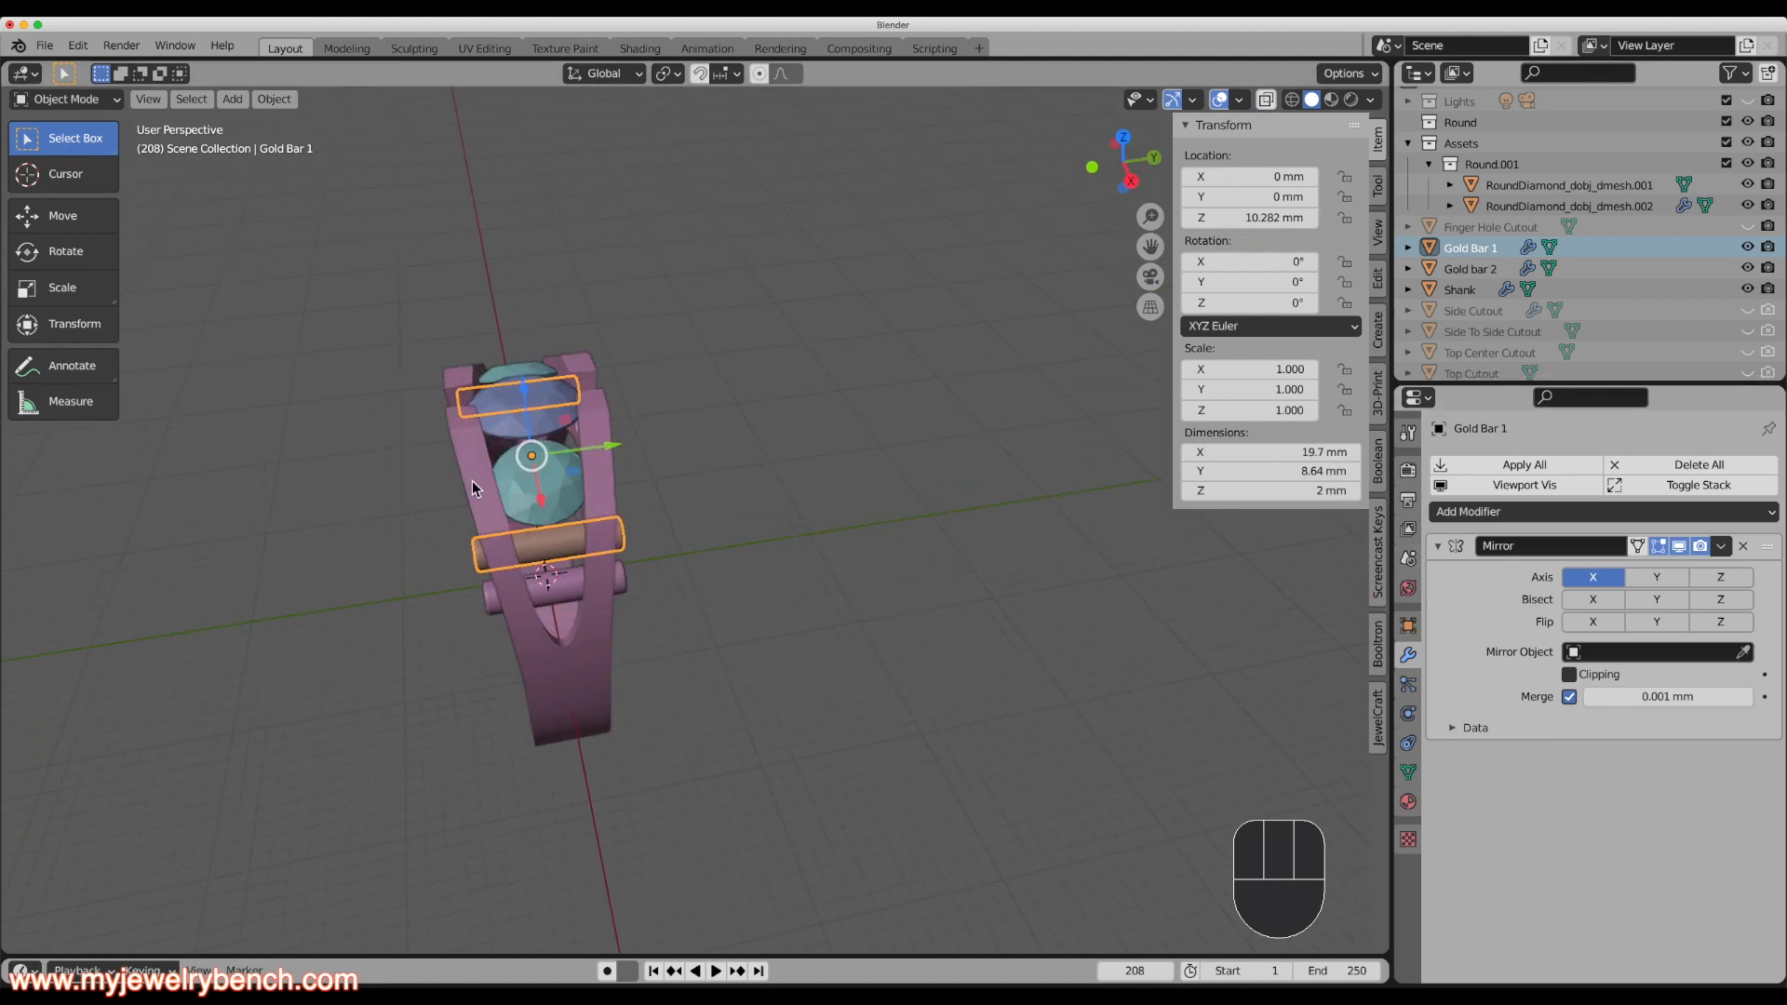
middle_click_drag(473, 487, 555, 410)
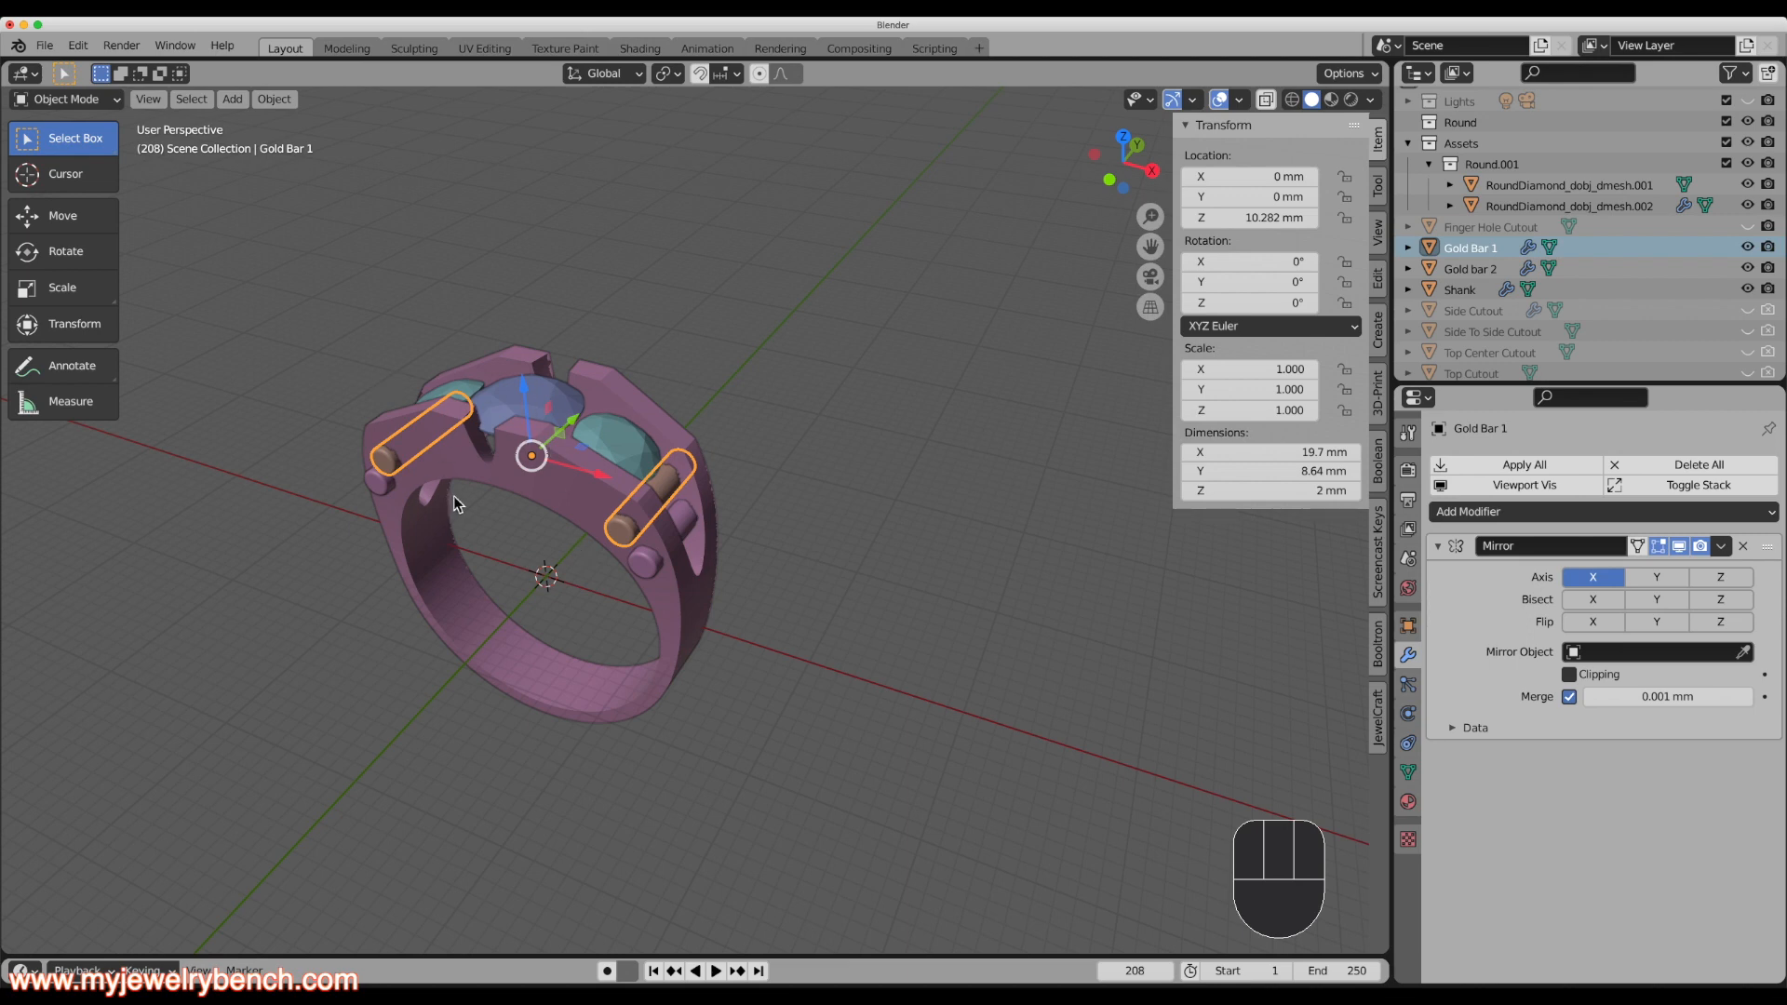
middle_click_drag(458, 504, 544, 430)
In front view, reveal Top Cutout, lower it to about Z 23.6 mm, and hide it again with wireframe display on.
key("grave")
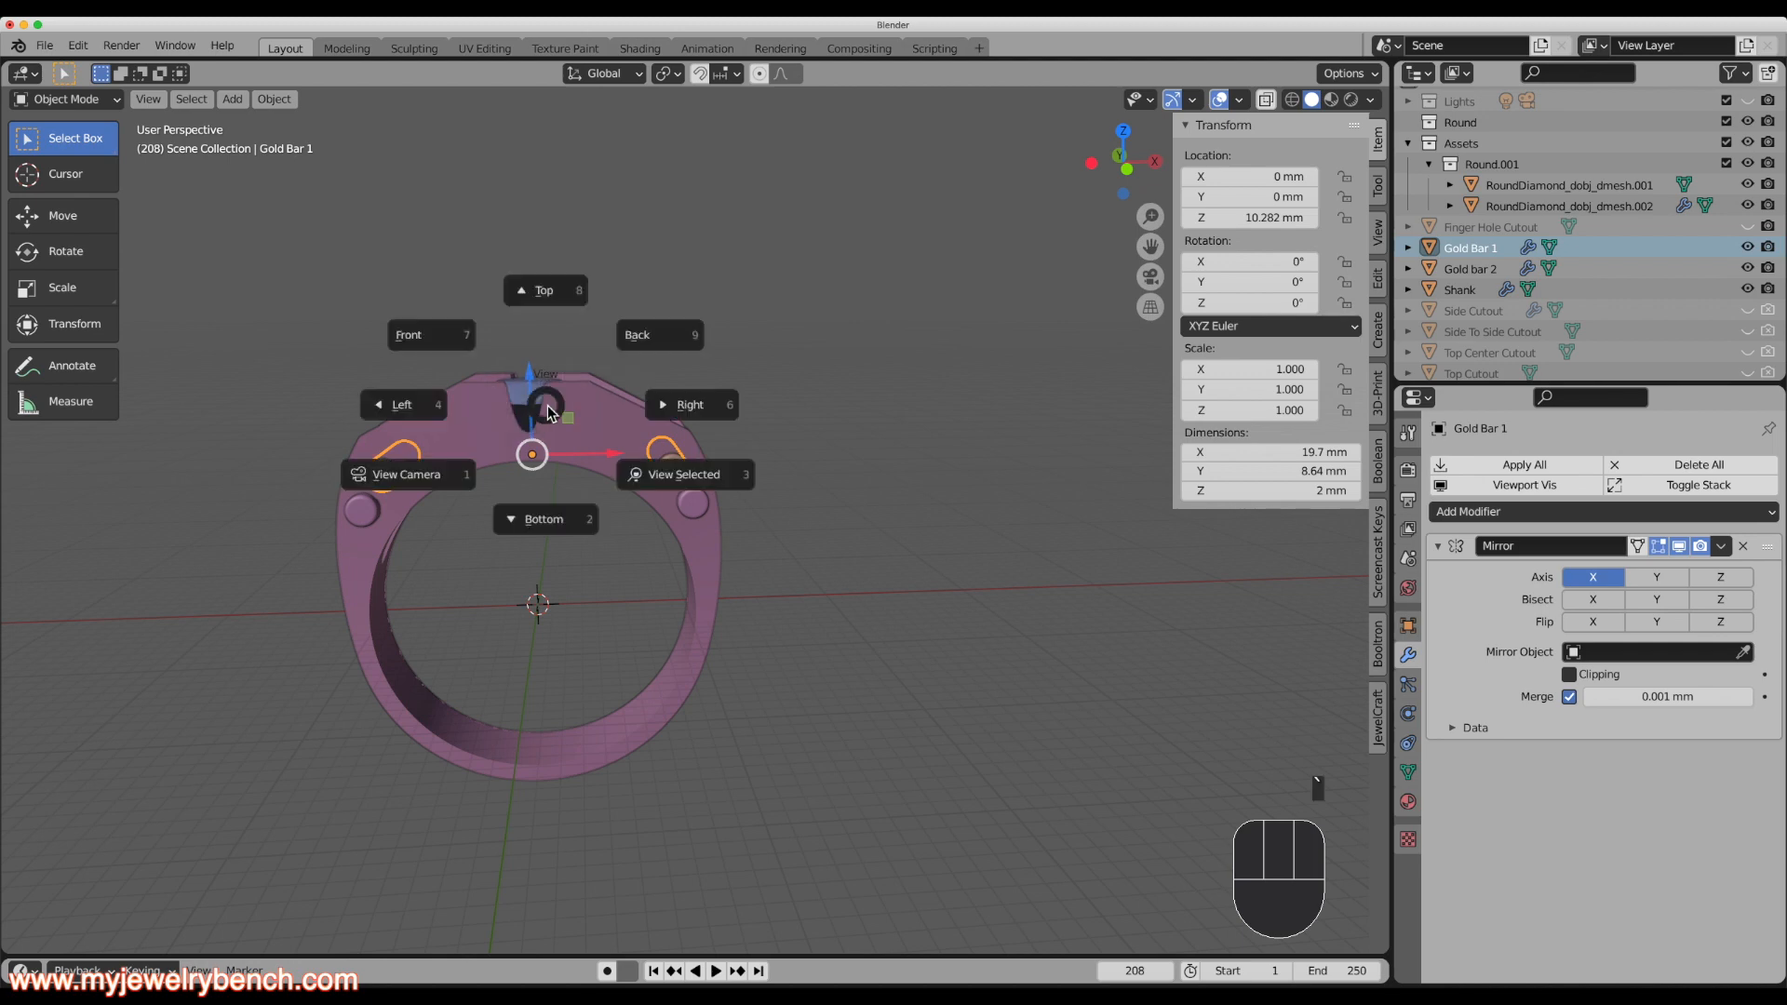
left_click(413, 326)
scroll(473, 441, "up", 1)
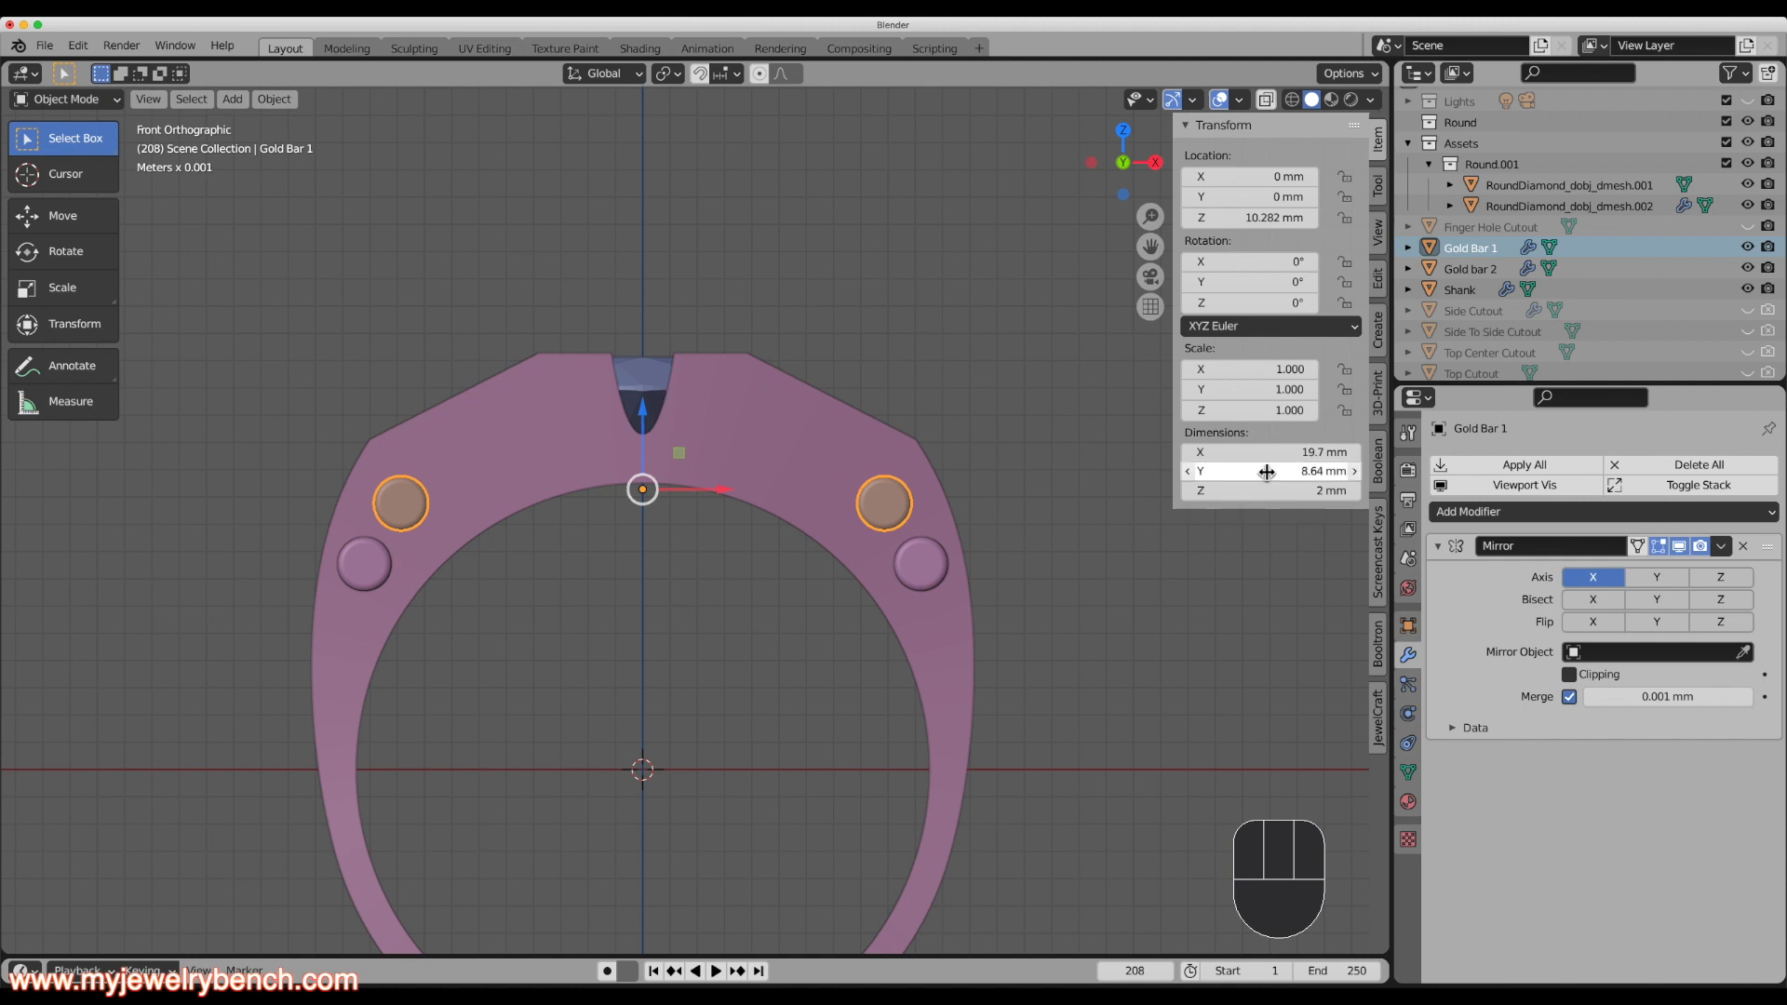
scroll(1534, 326, "down", 1)
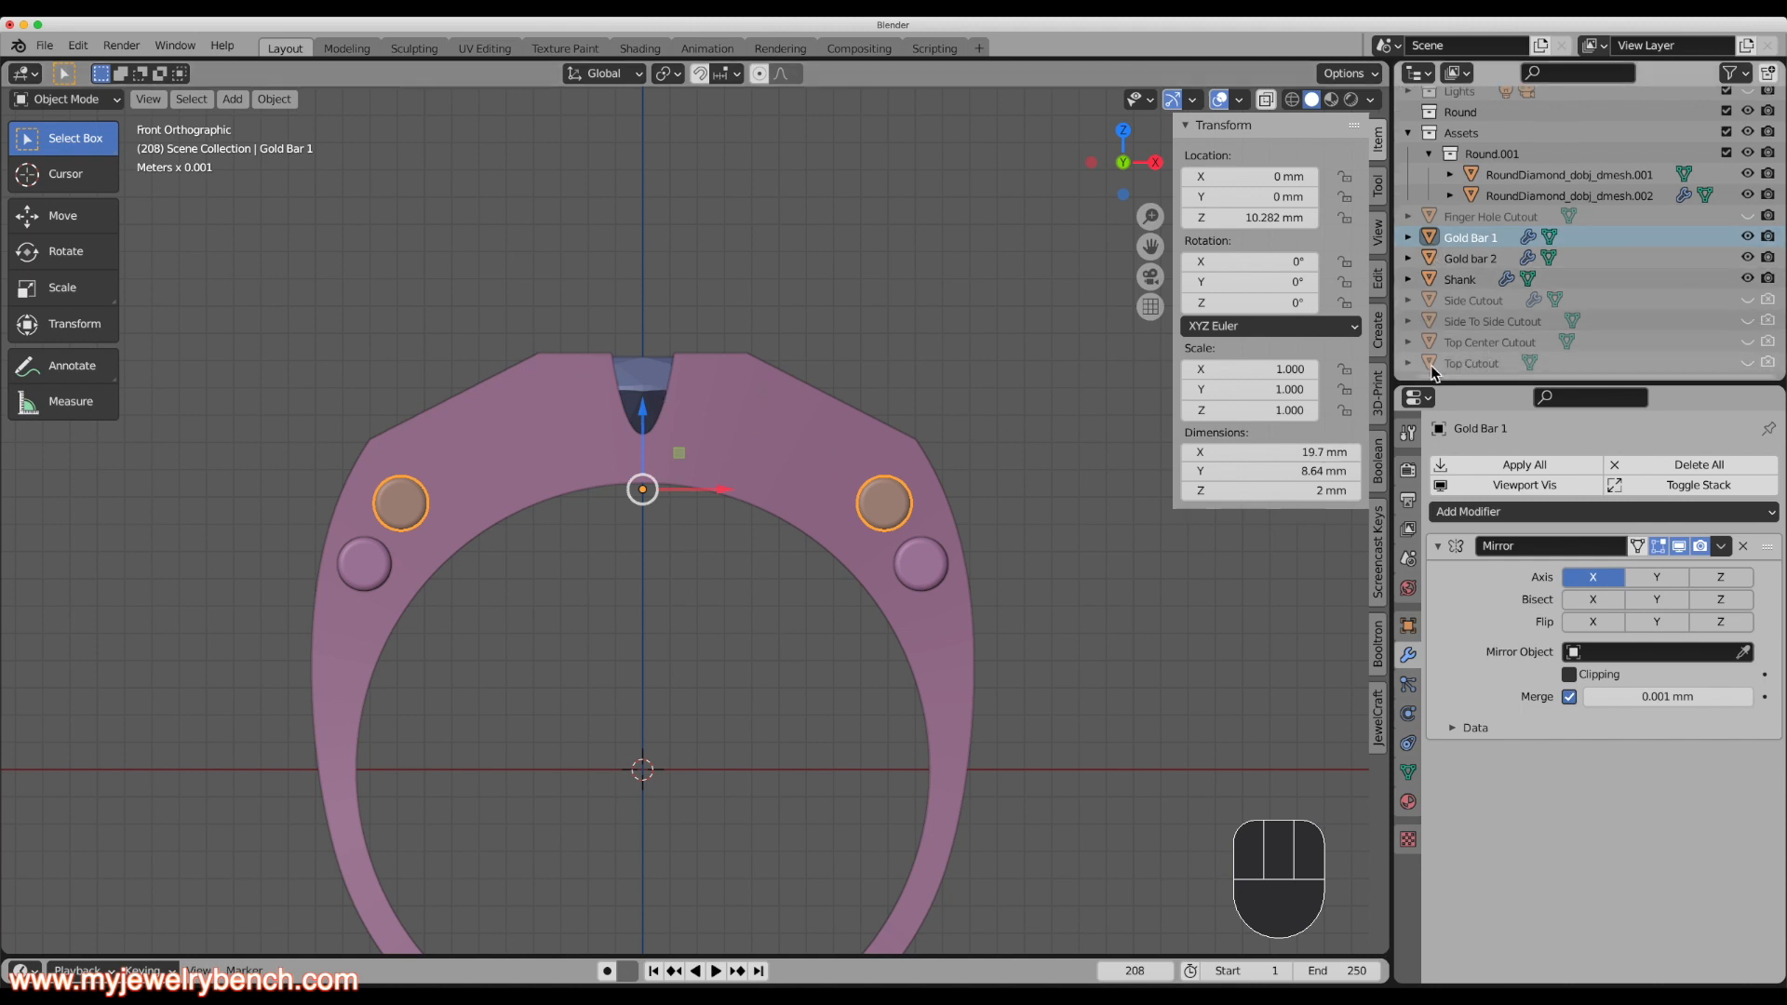
left_click(1750, 365)
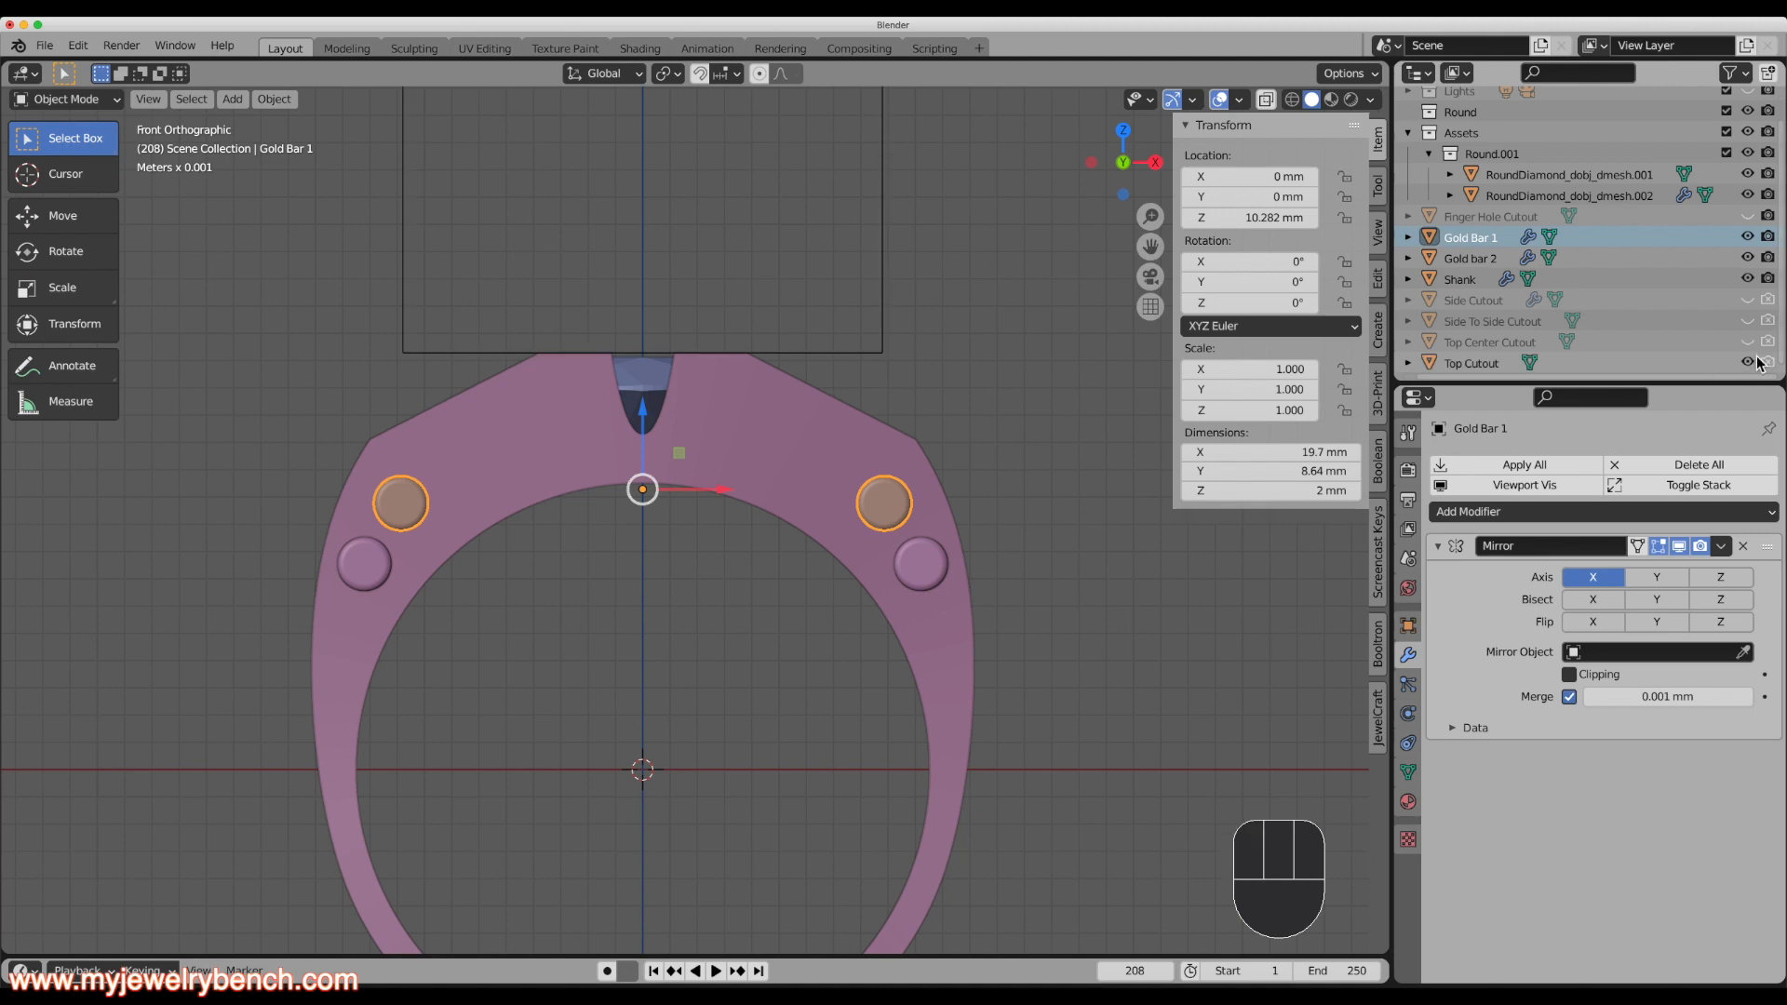
left_click(819, 366)
scroll(722, 256, "down", 2)
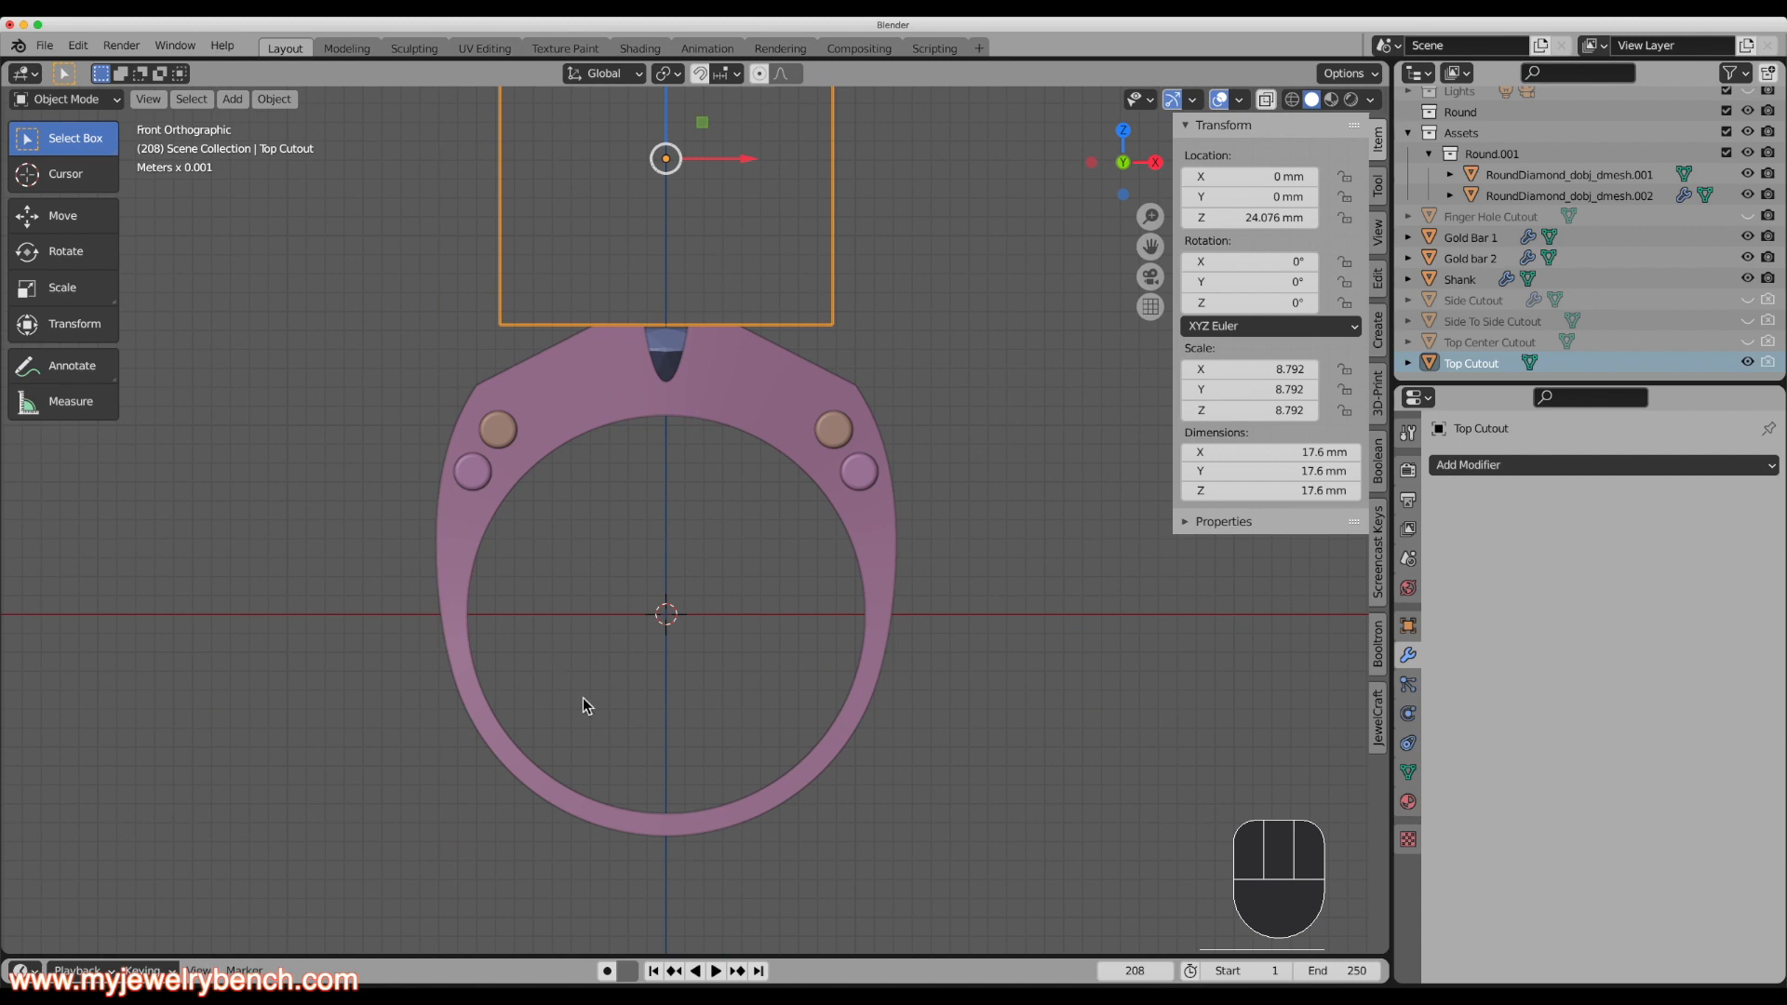
scroll(587, 705, "down", 1)
scroll(698, 357, "up", 1)
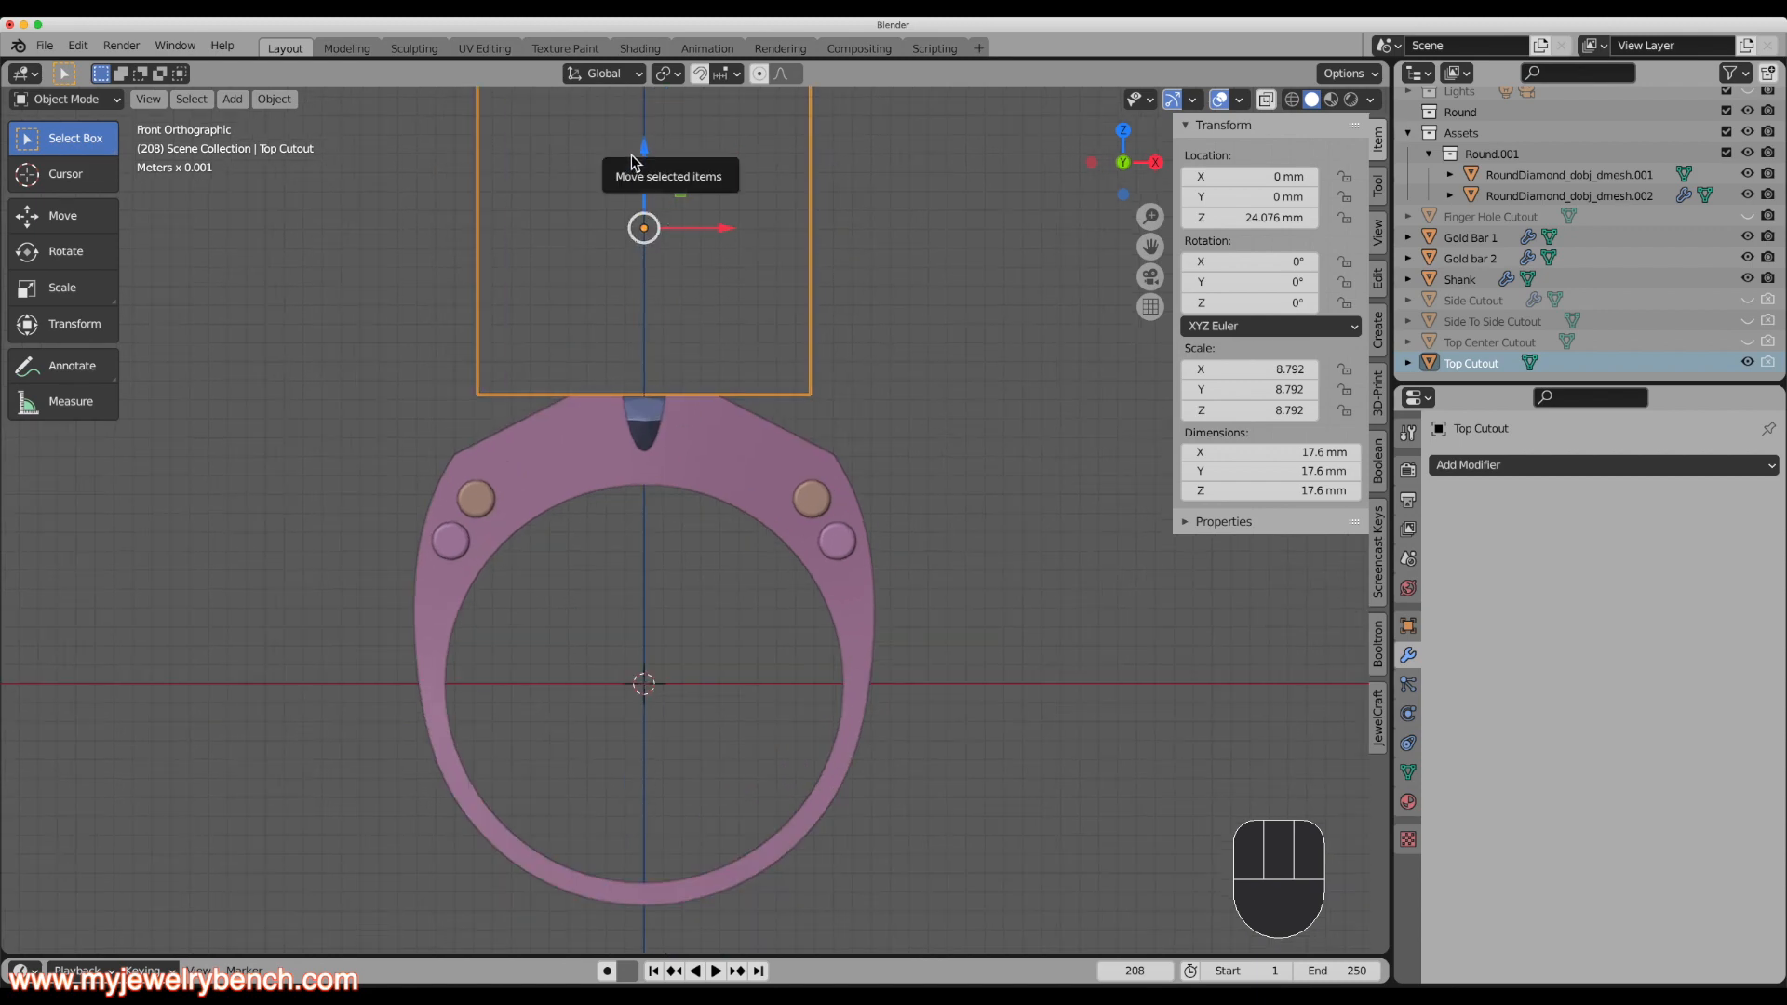
left_click_drag(650, 161, 650, 171)
key("shift+z")
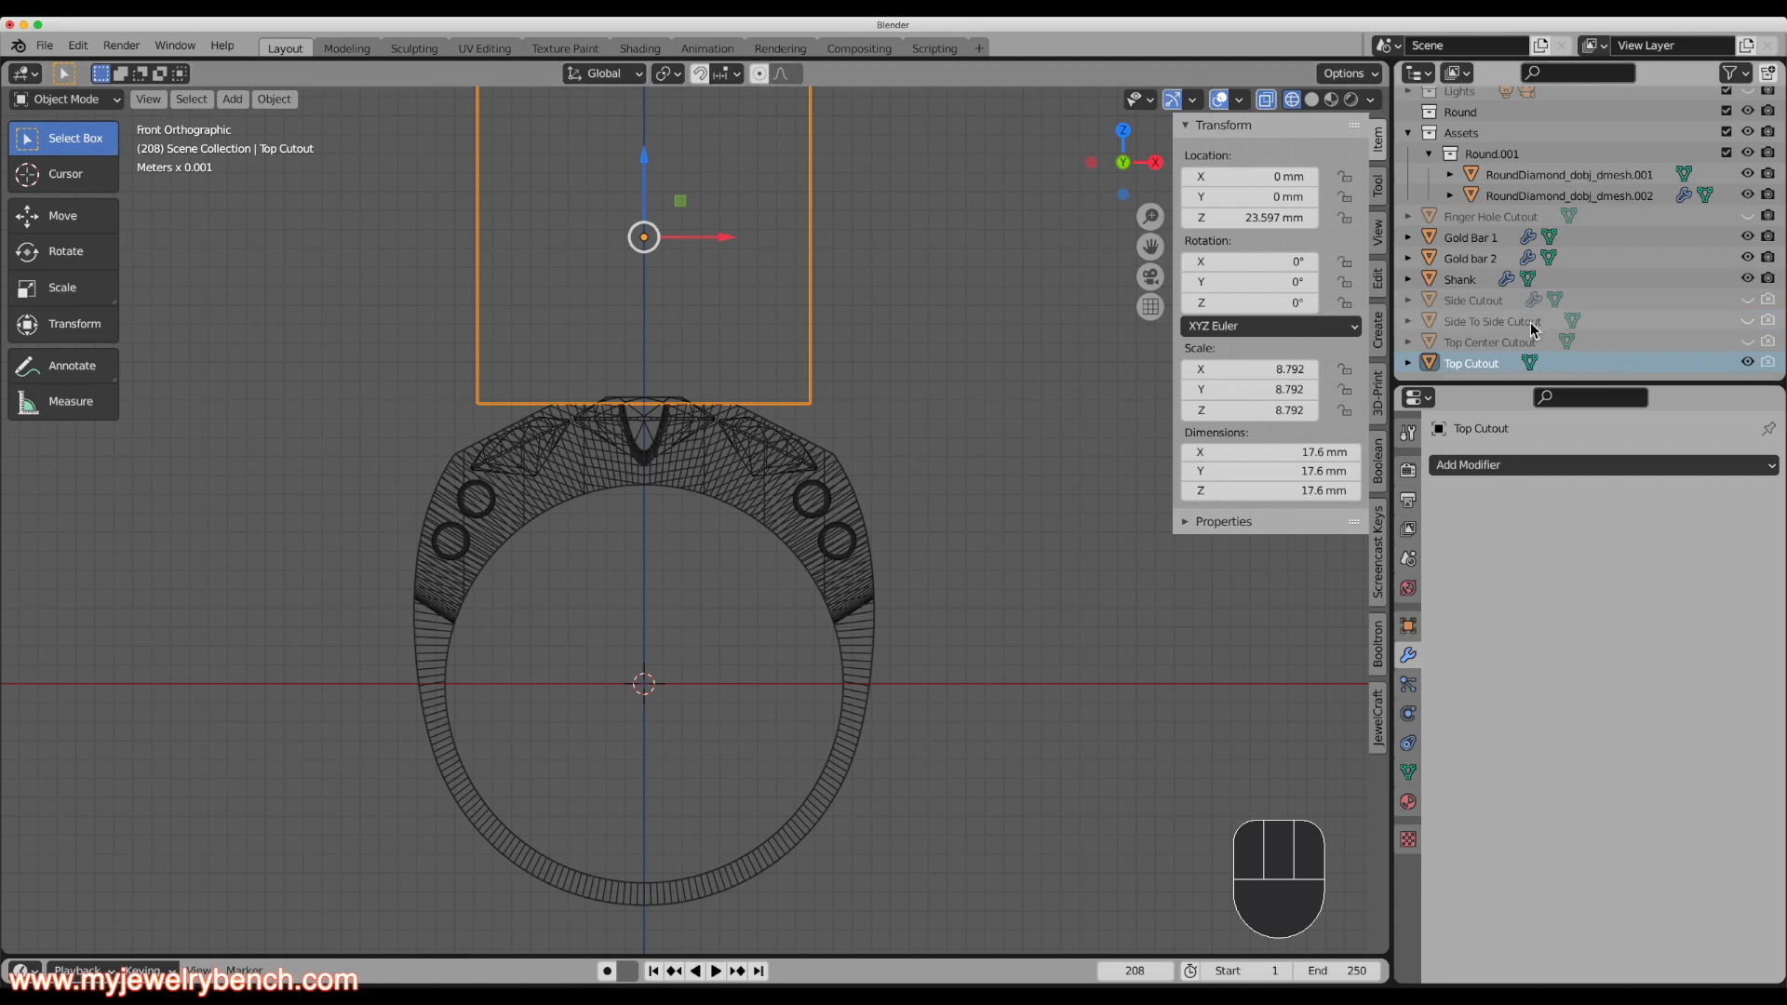
left_click(1748, 363)
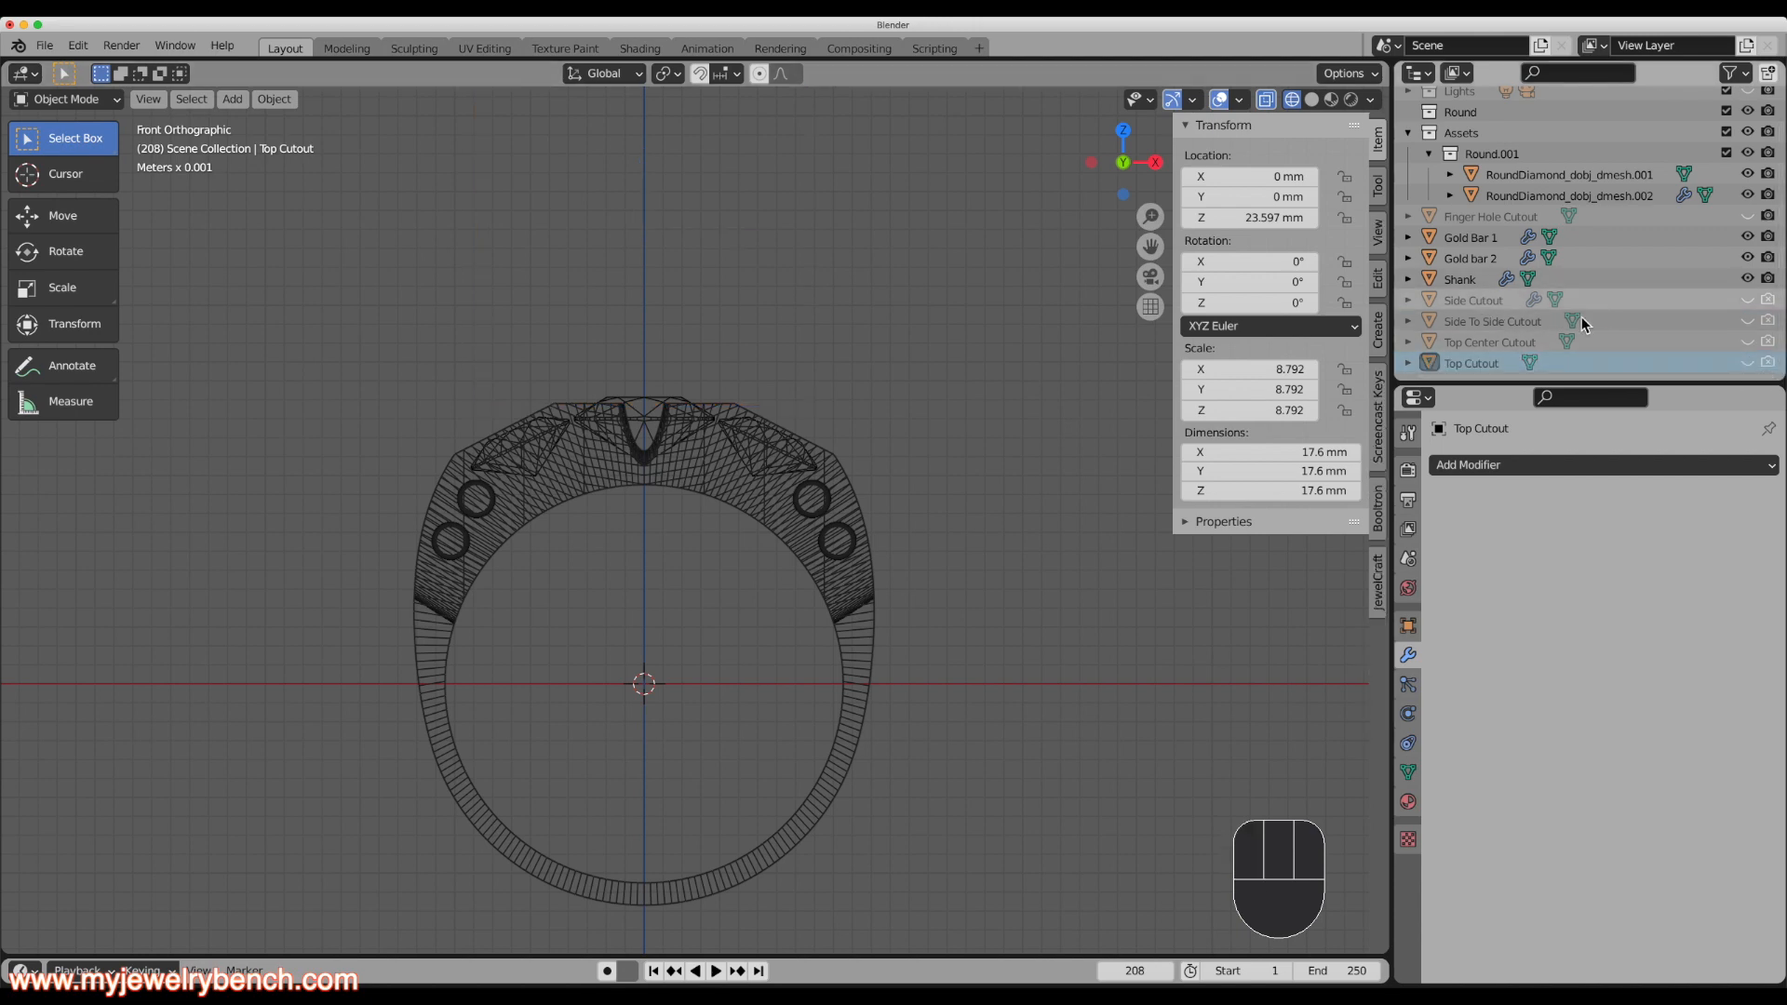
Reveal Side Cutout, lower it to about Z 23.71 mm, and hide it again.
left_click(1747, 300)
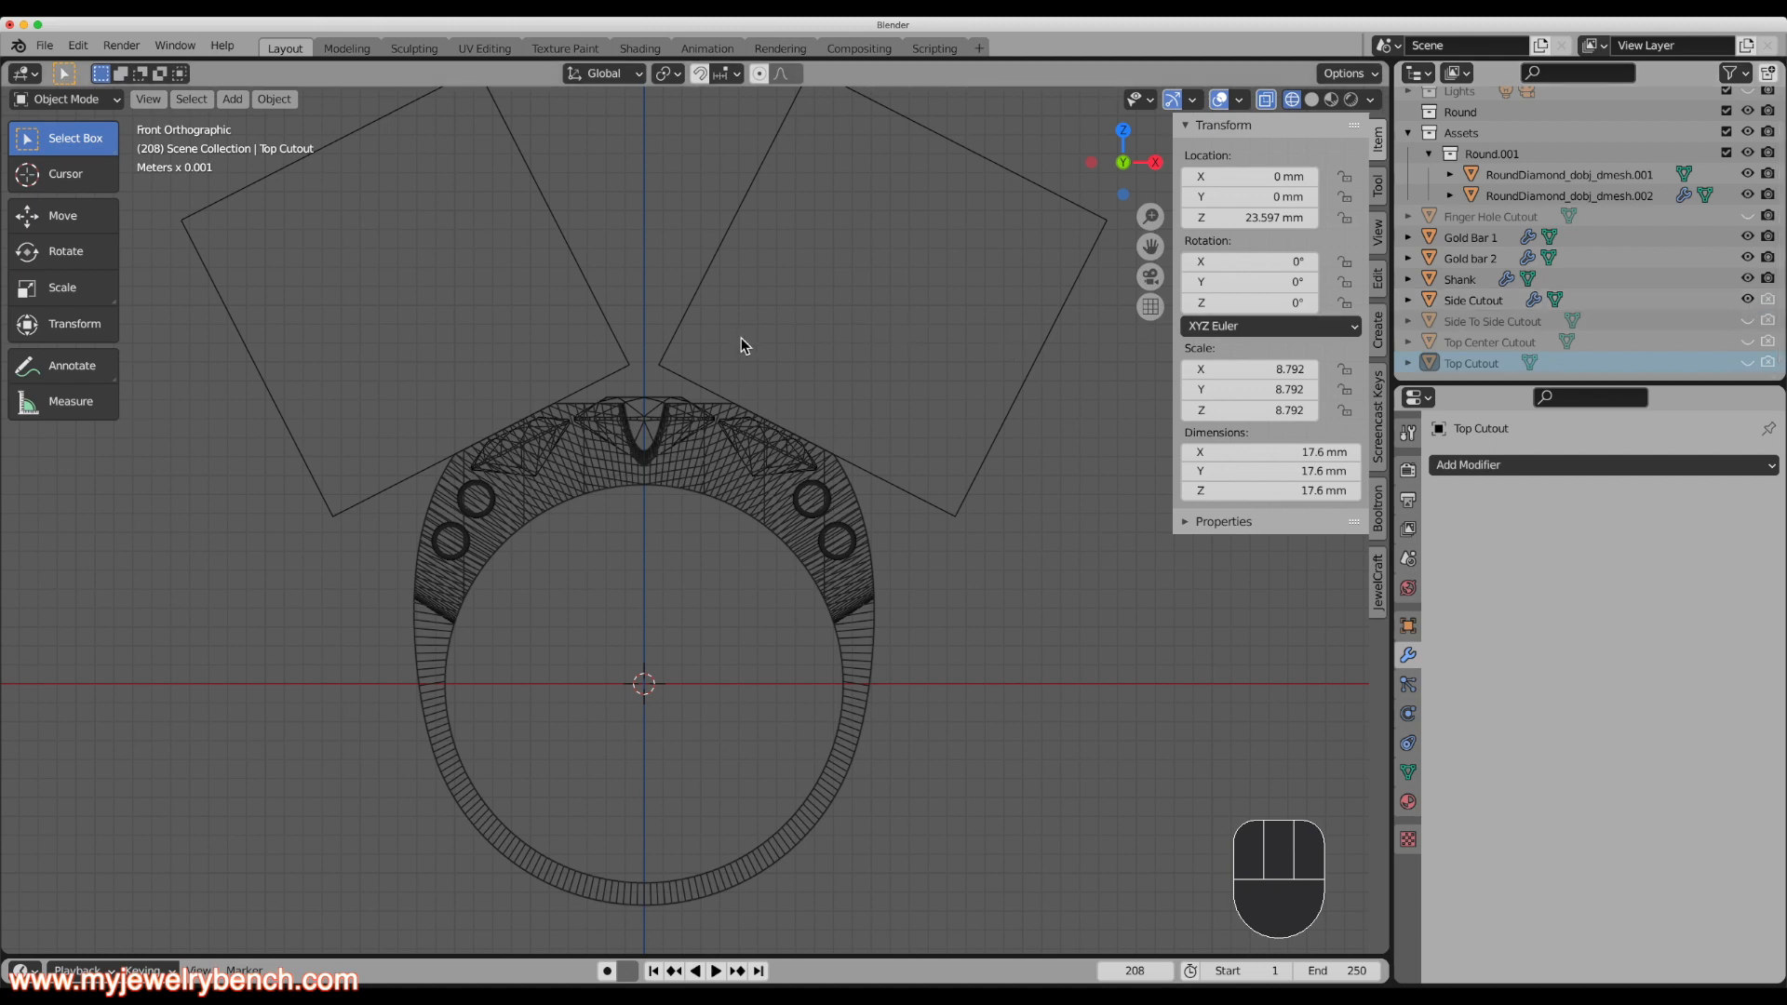
left_click(1055, 298)
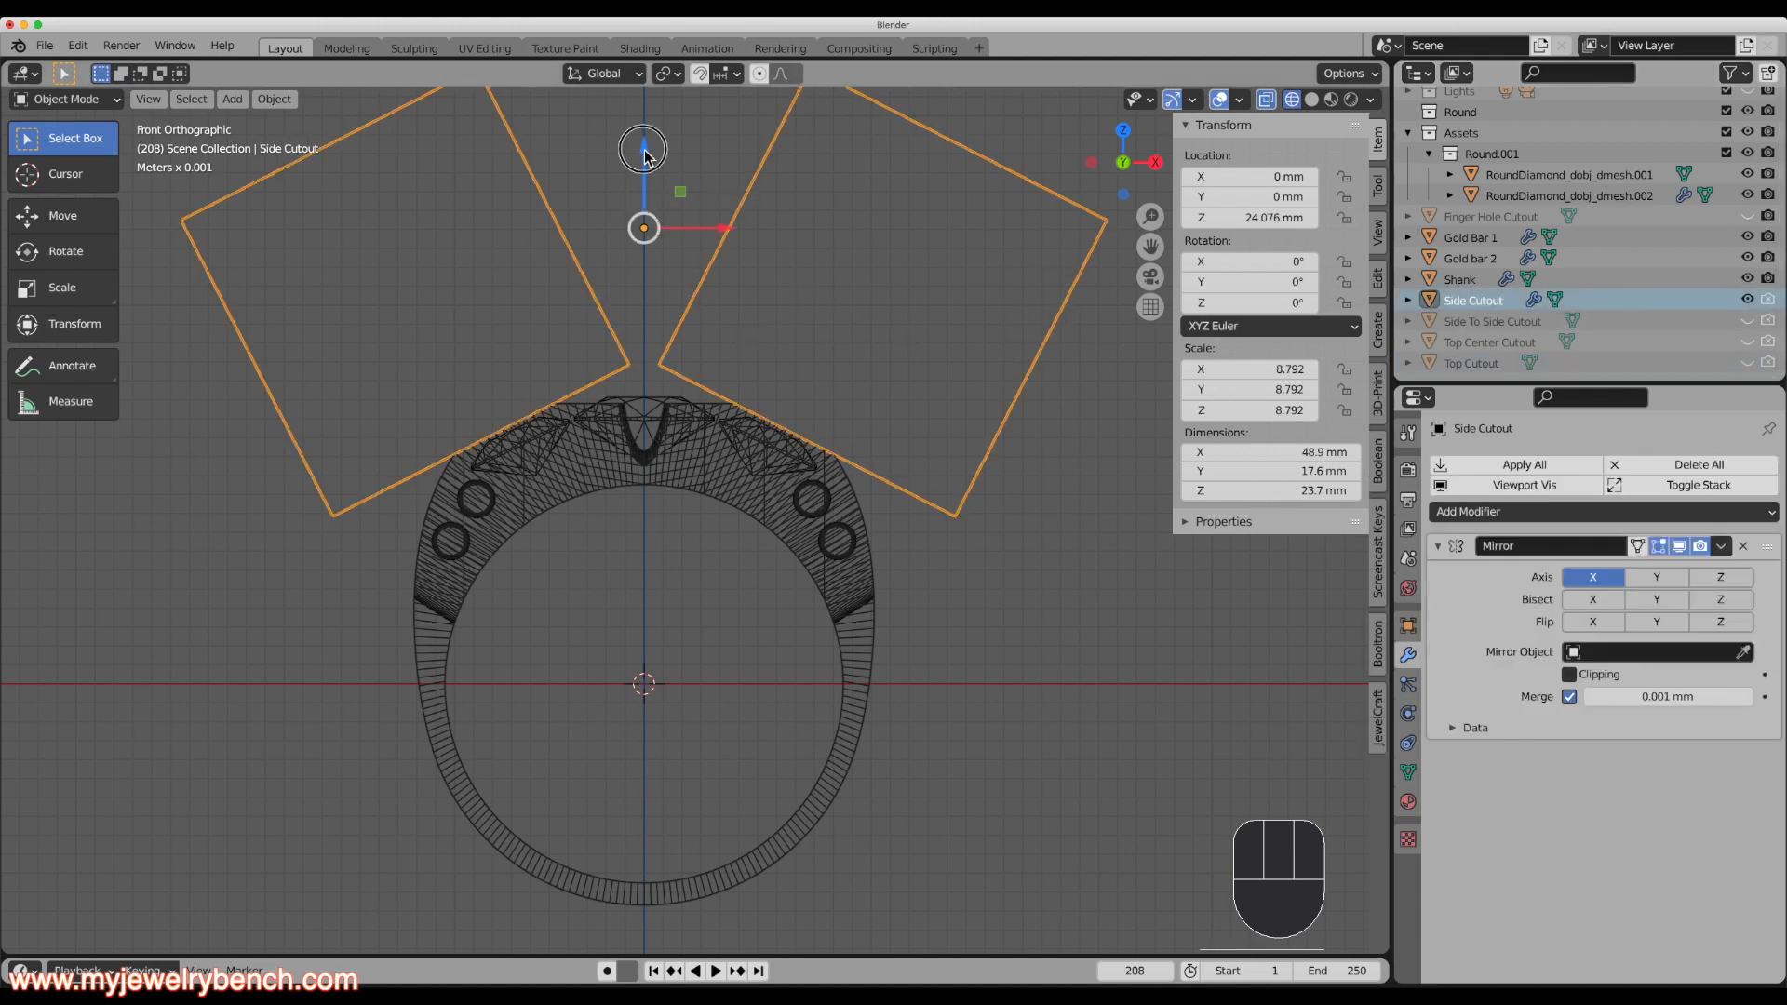
left_click_drag(644, 165, 653, 168)
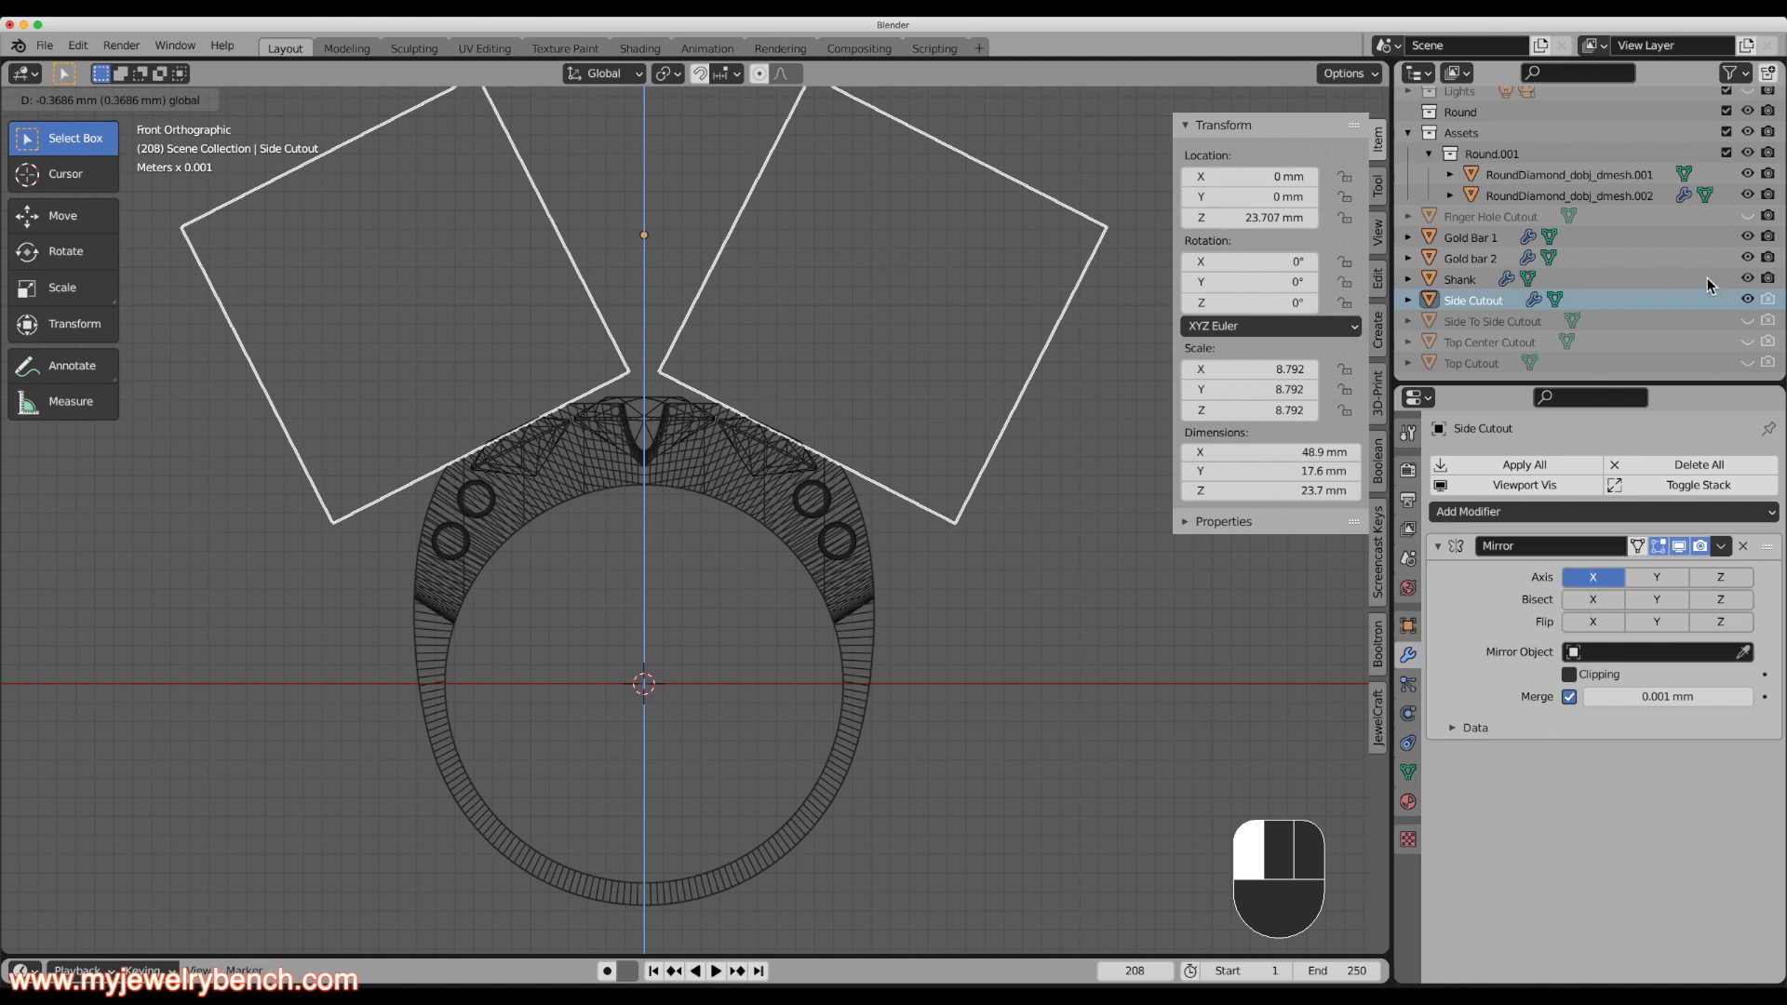
left_click(1748, 299)
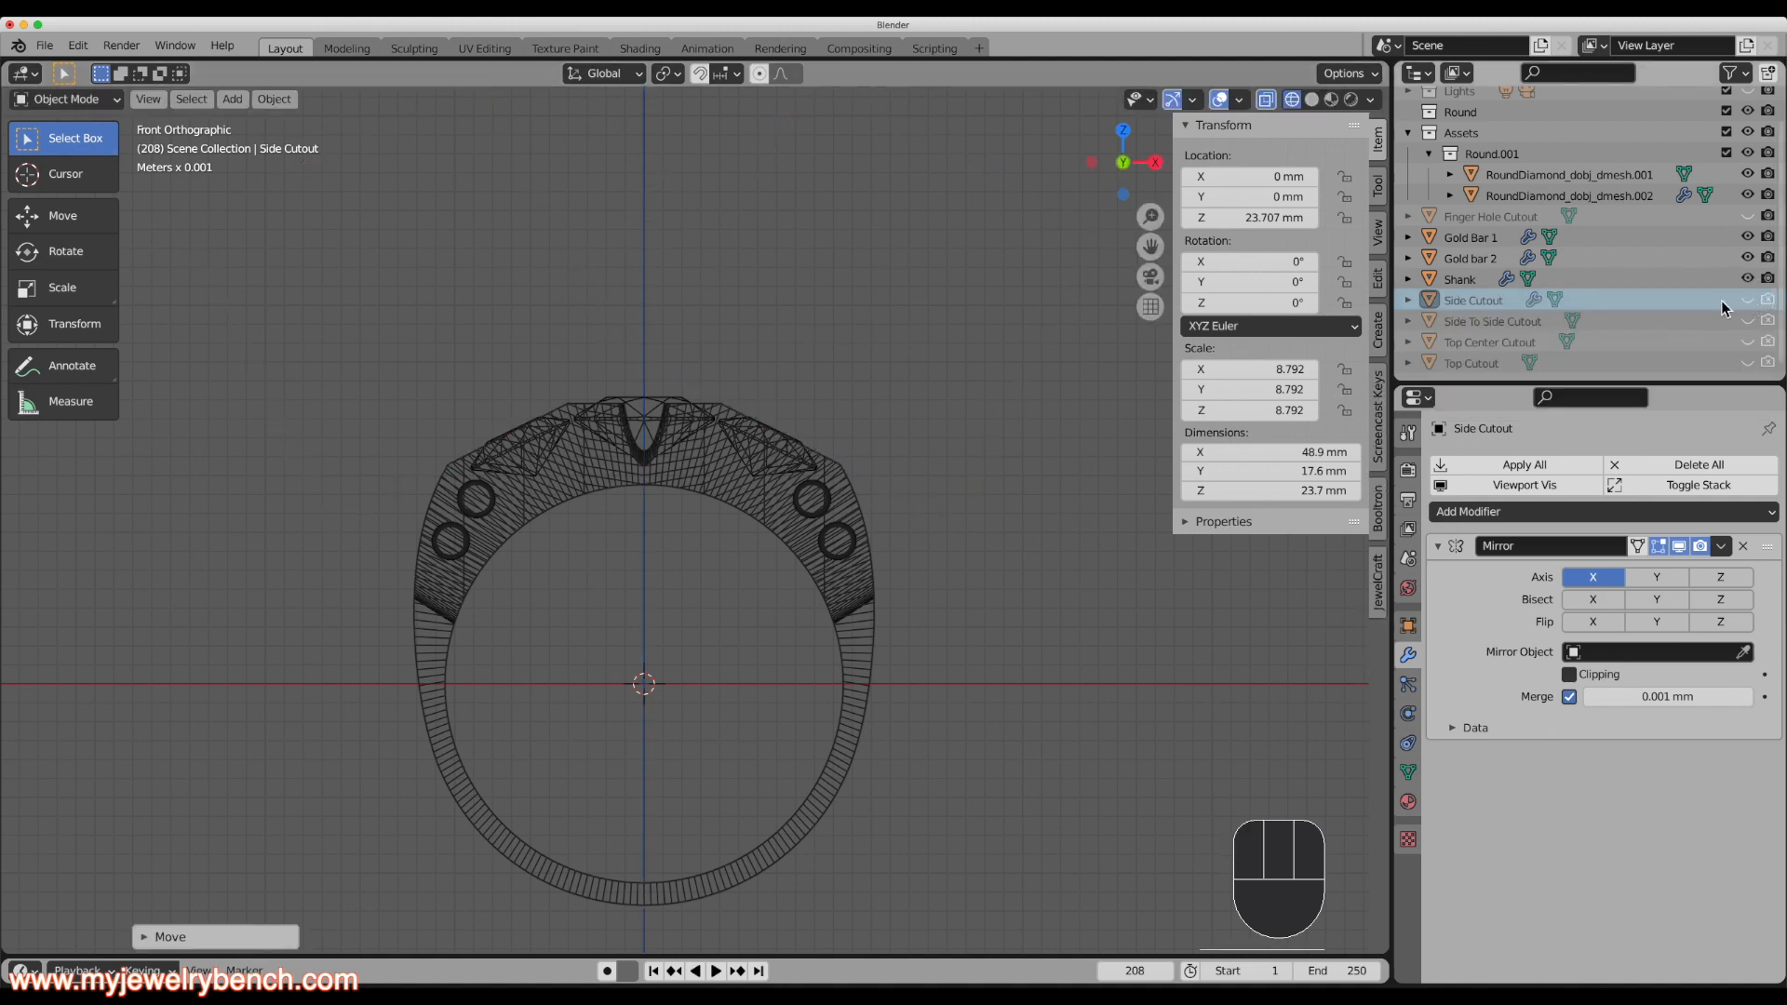
Return the viewport to solid shading and examine the lowered top and shoulder cuts around the stones.
mouse_move(609, 363)
middle_mouse_down()
mouse_move(499, 398)
mouse_move(731, 370)
middle_mouse_up()
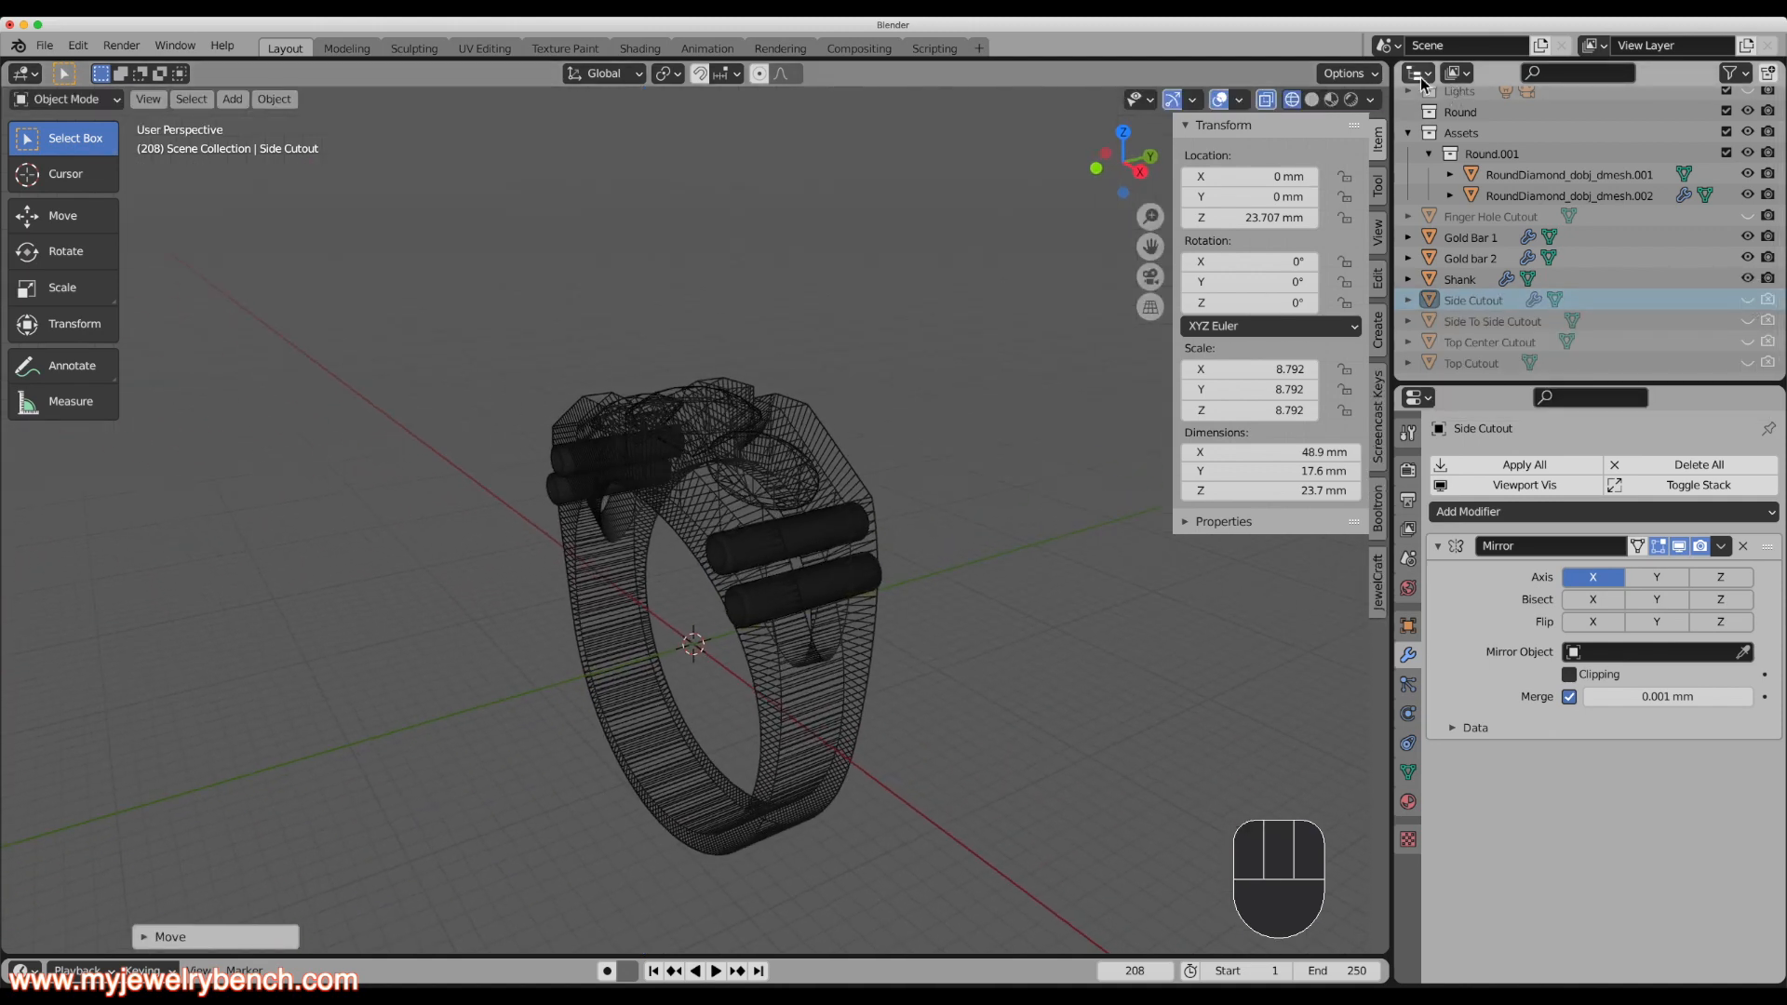
left_click(1322, 102)
scroll(658, 511, "up", 3)
mouse_move(658, 511)
middle_mouse_down()
mouse_move(763, 528)
mouse_move(505, 557)
mouse_move(541, 596)
middle_mouse_up()
scroll(374, 507, "down", 4)
middle_click_drag(649, 629, 761, 607)
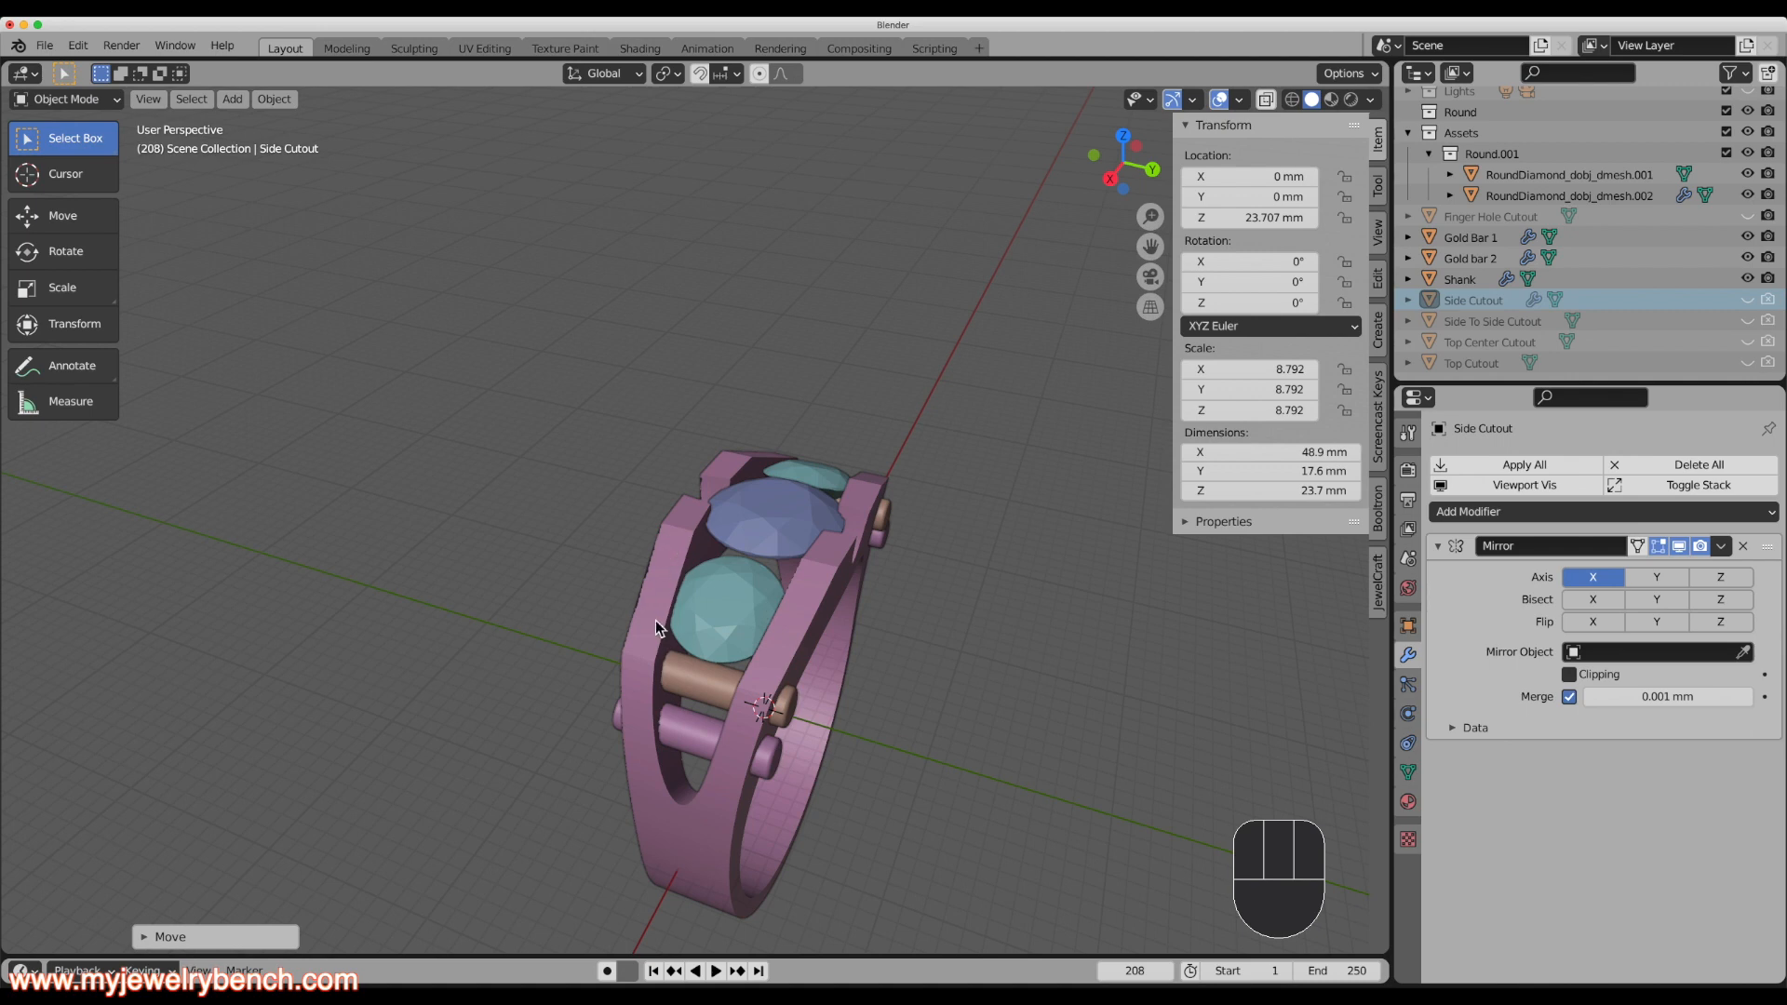
middle_click_drag(539, 513, 731, 582)
scroll(578, 462, "down", 2)
scroll(600, 596, "up", 1)
scroll(431, 634, "up", 1)
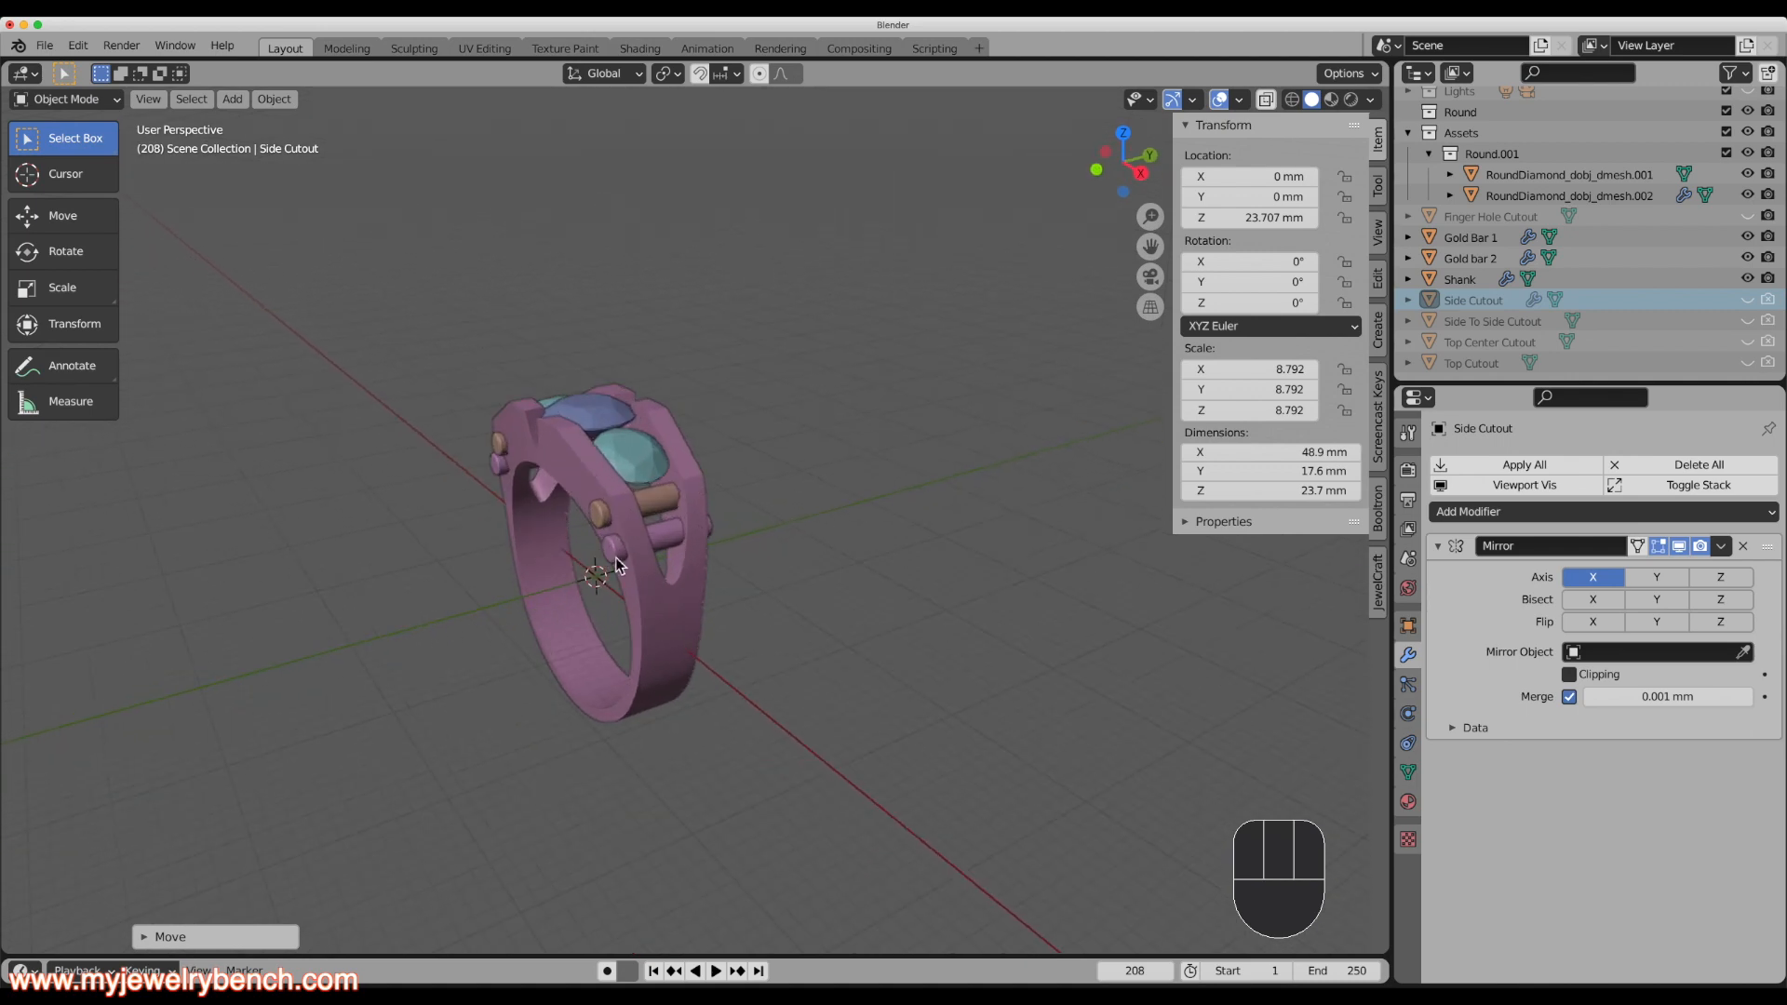
middle_click_drag(617, 565, 670, 559)
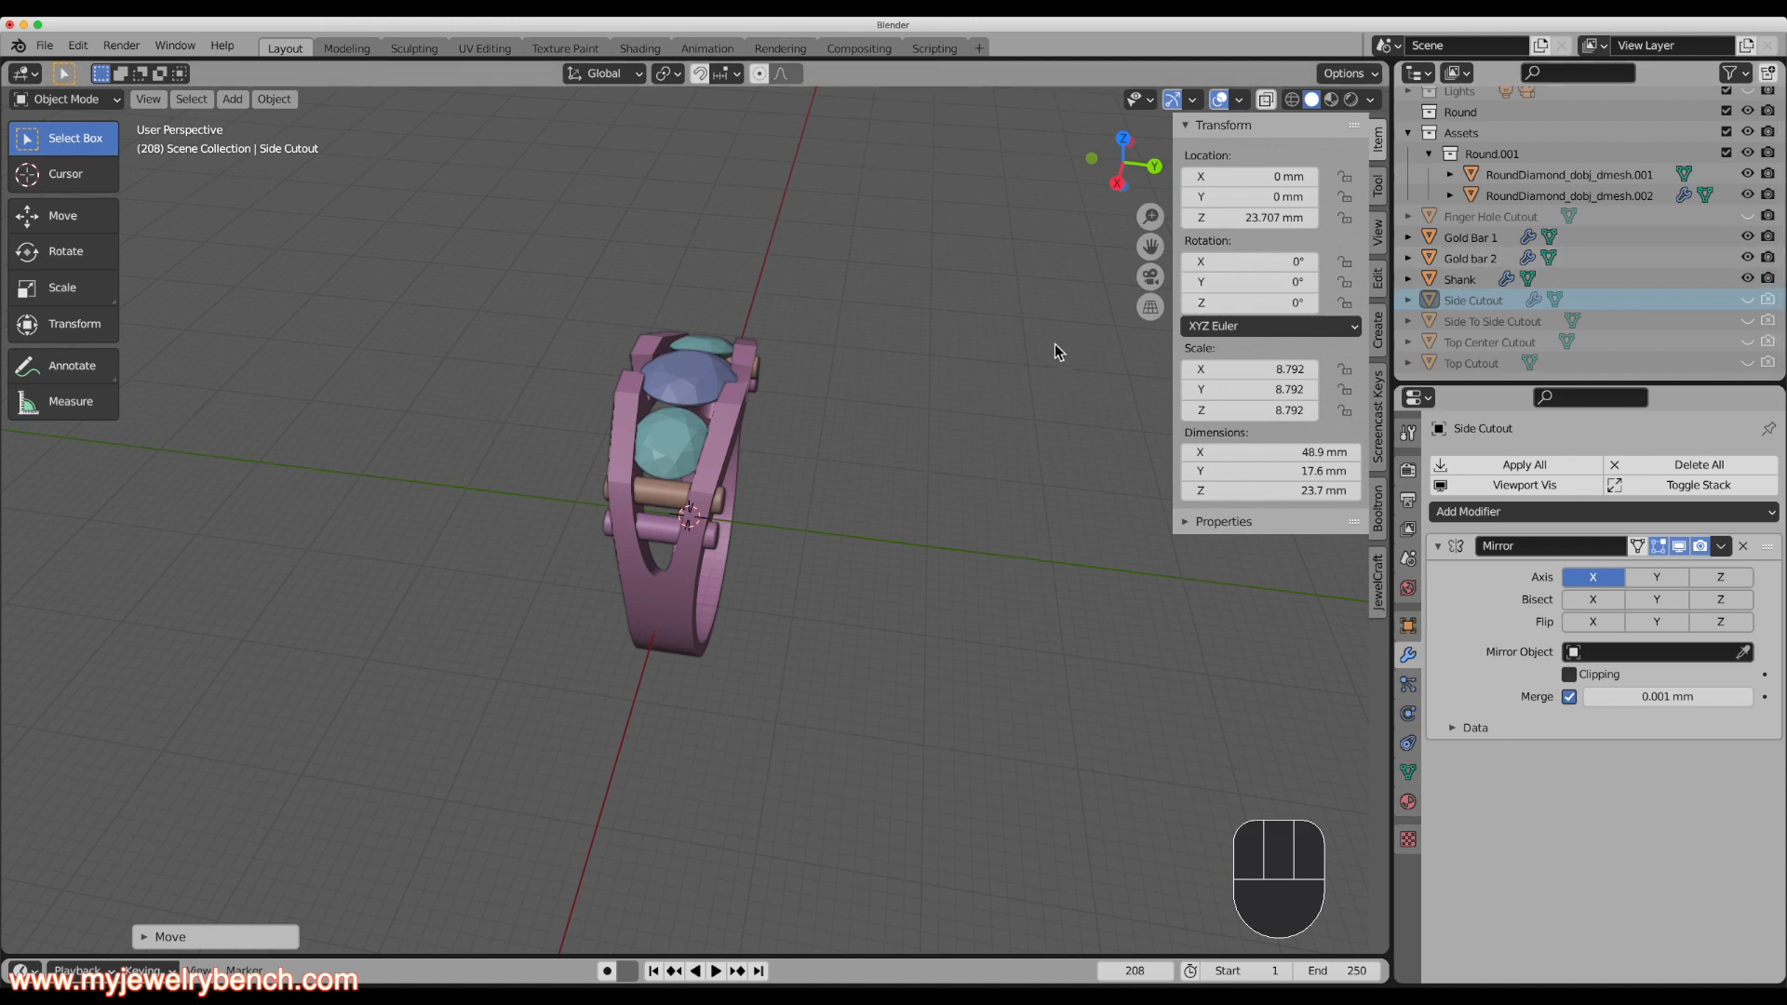
Toggle the Finger Hole Cutout's viewport visibility, leave it hidden, and exclude it from renders.
left_click(1749, 220)
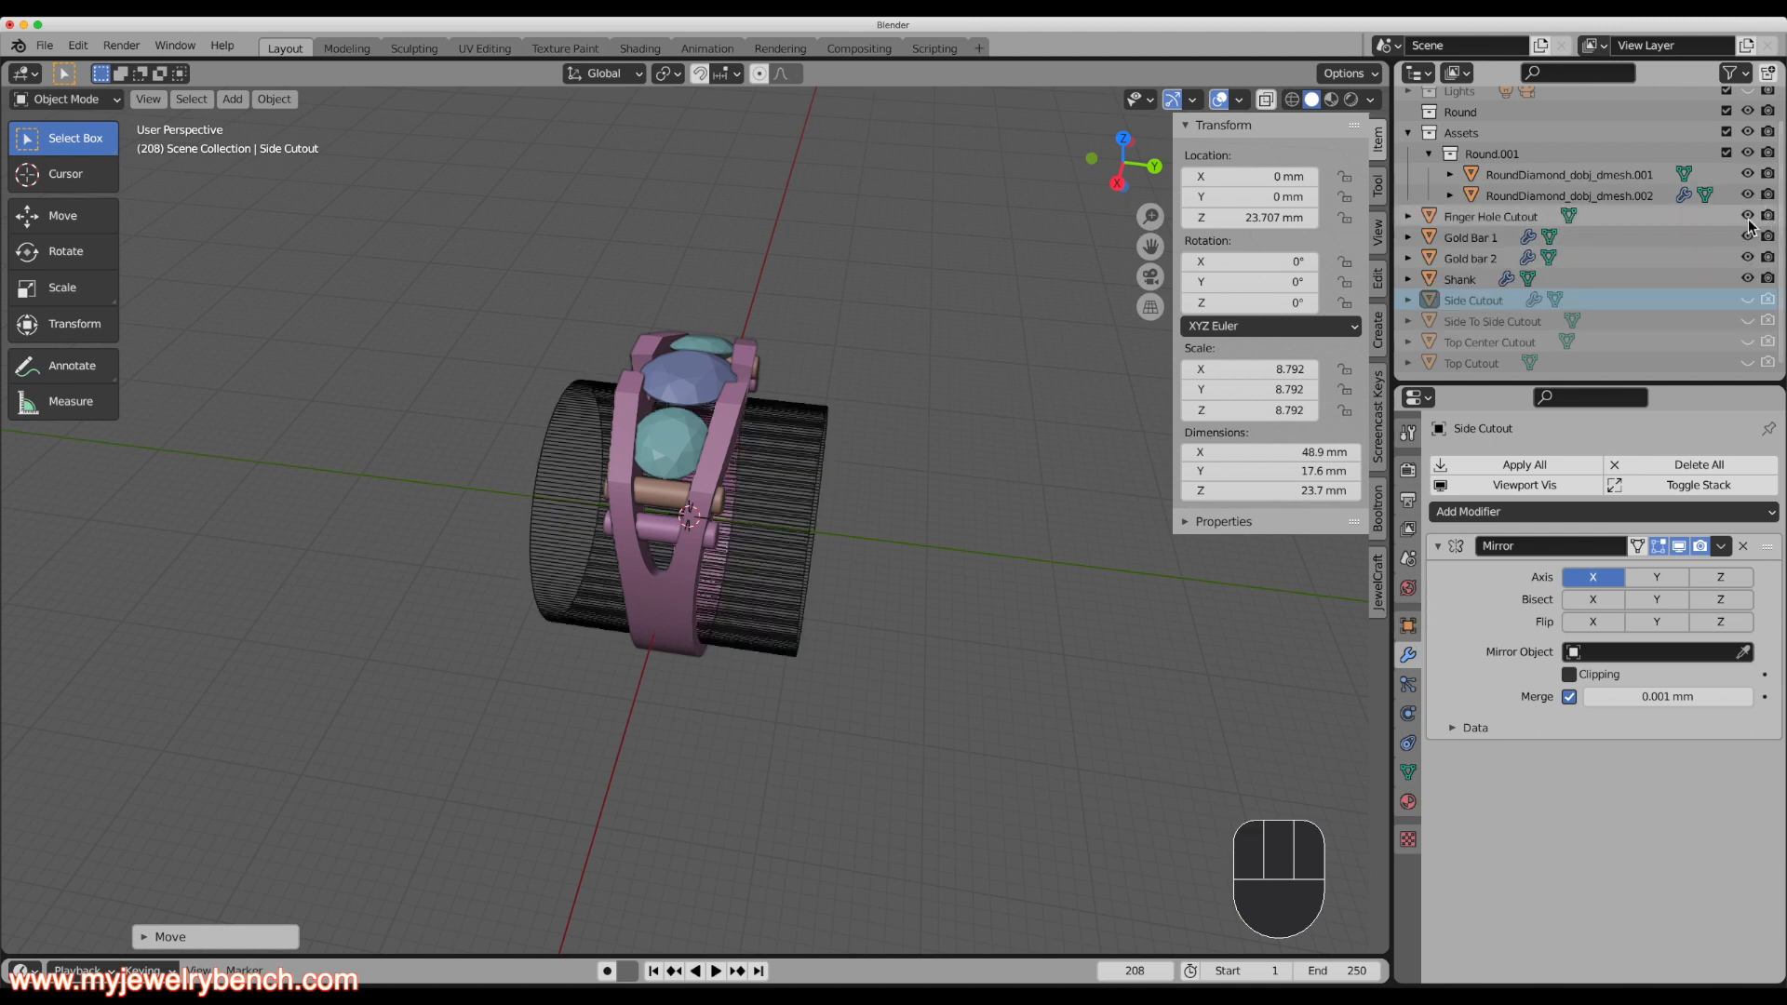
left_click(1749, 221)
left_click(1748, 222)
left_click(1748, 221)
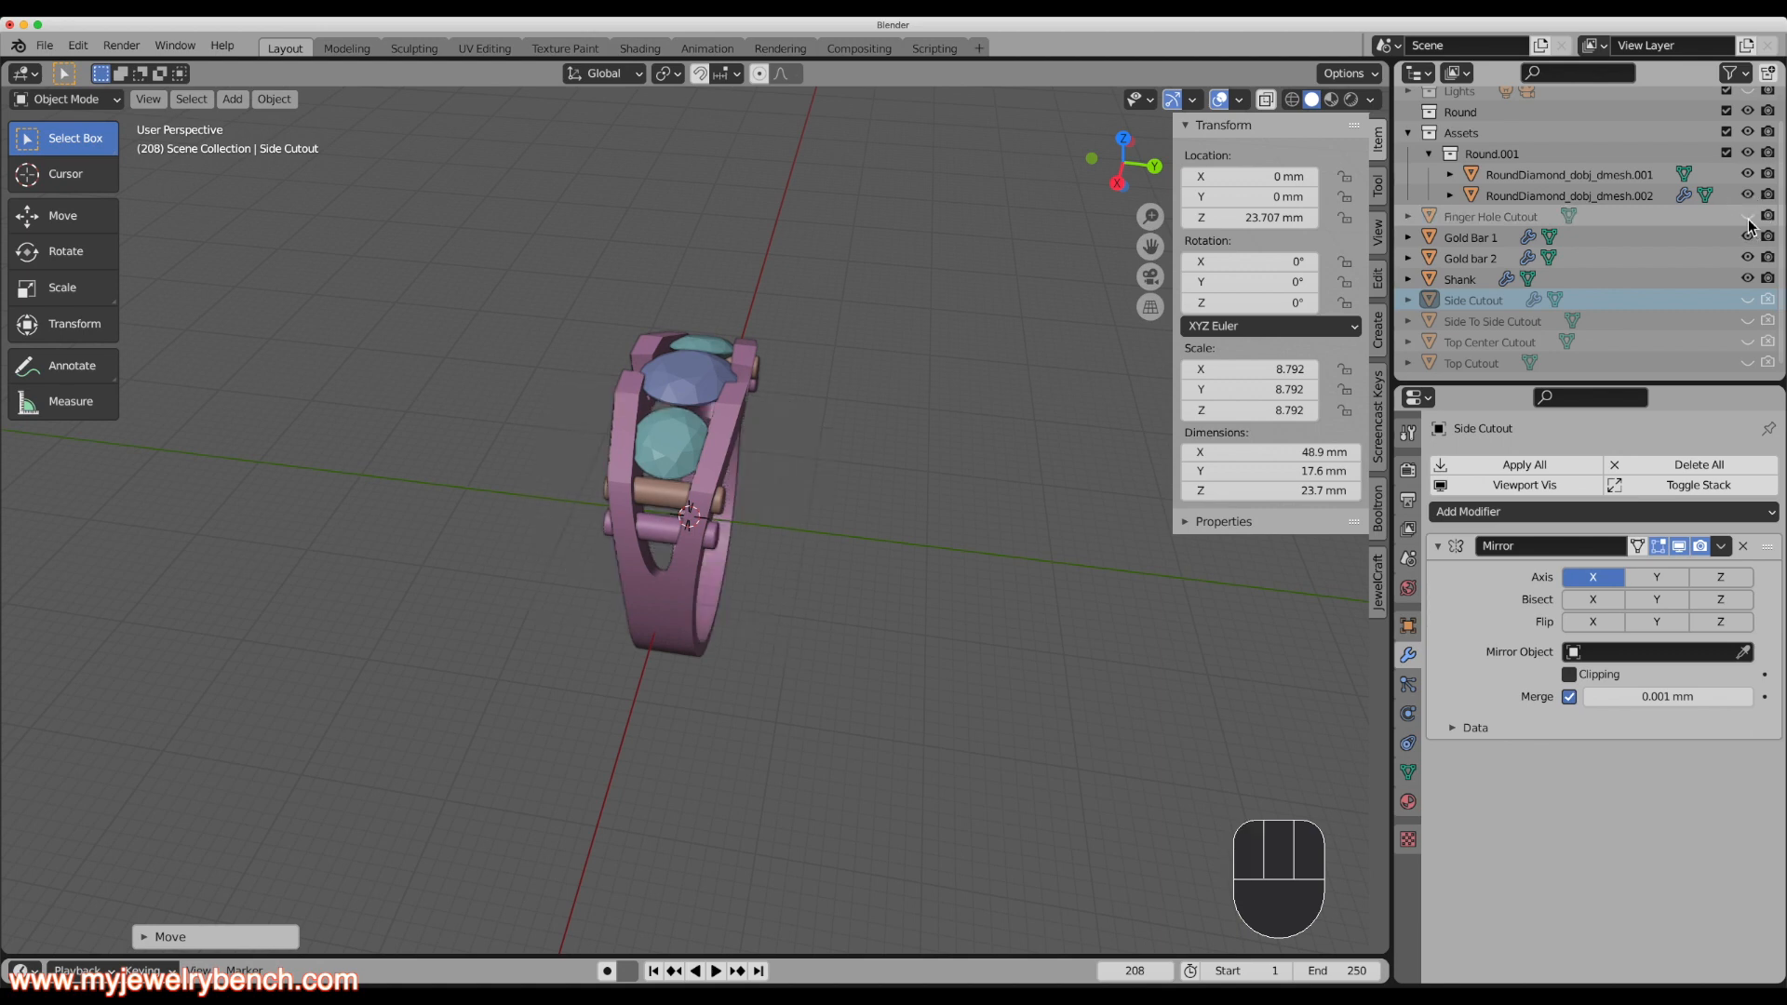
left_click(1748, 221)
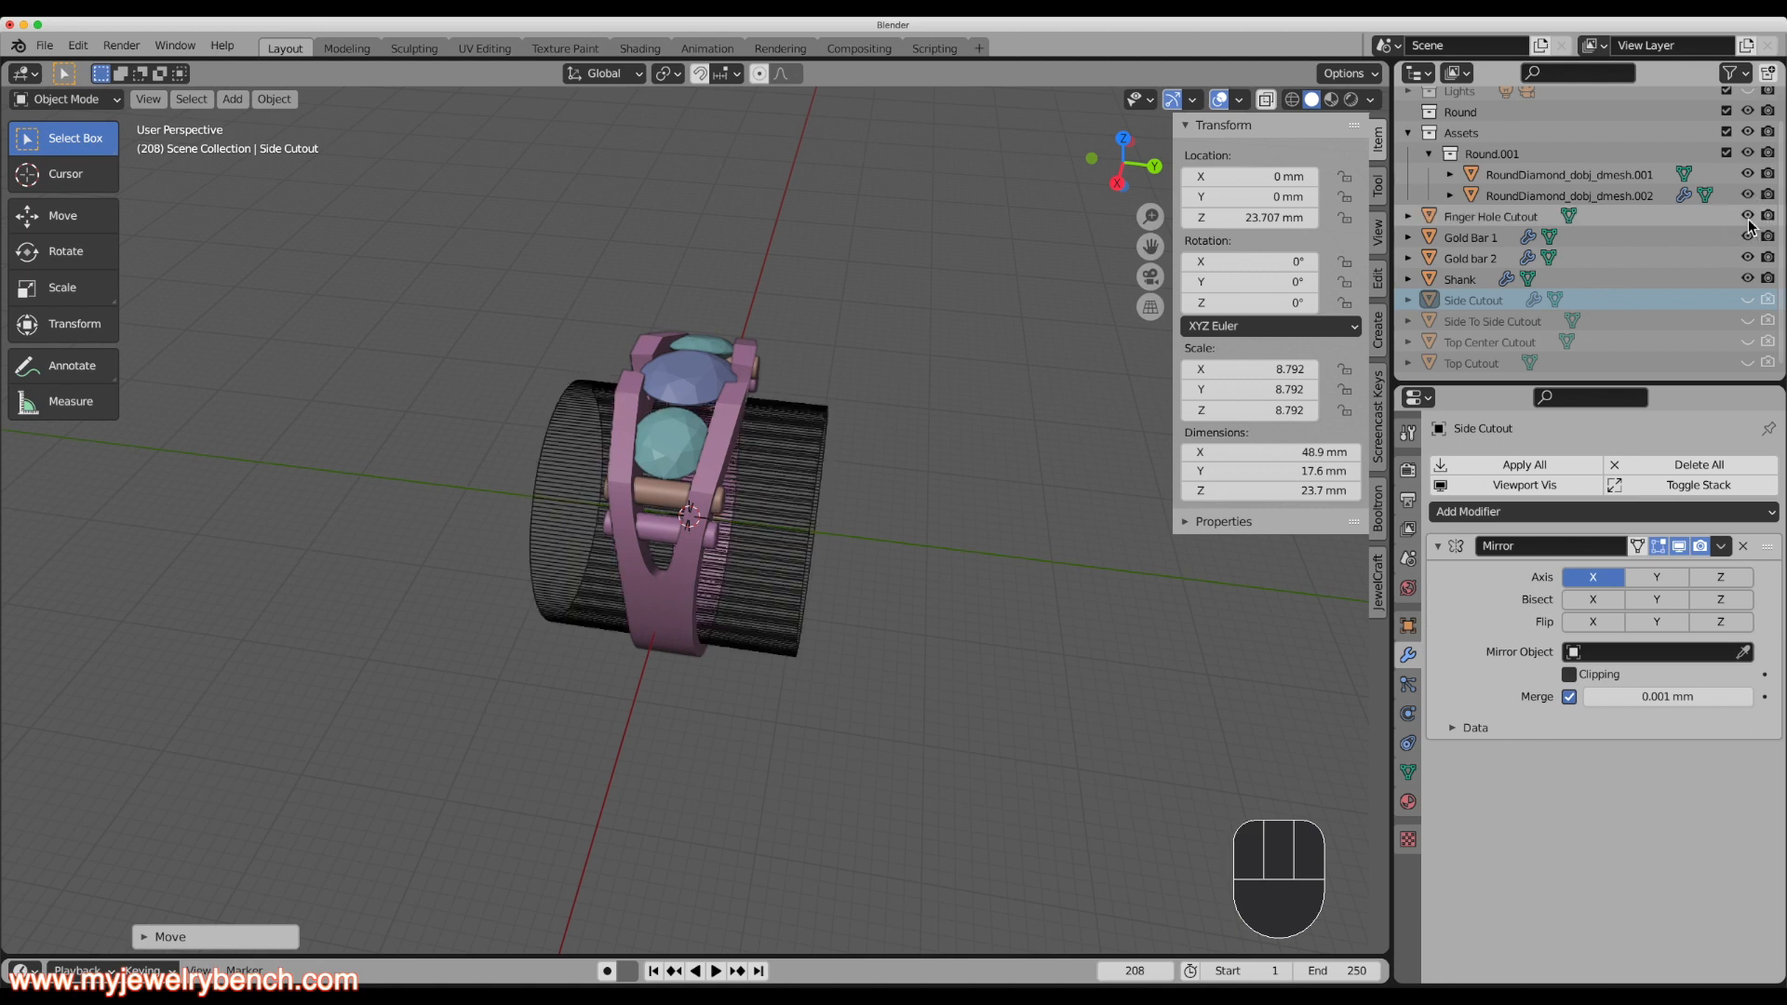
left_click(1749, 217)
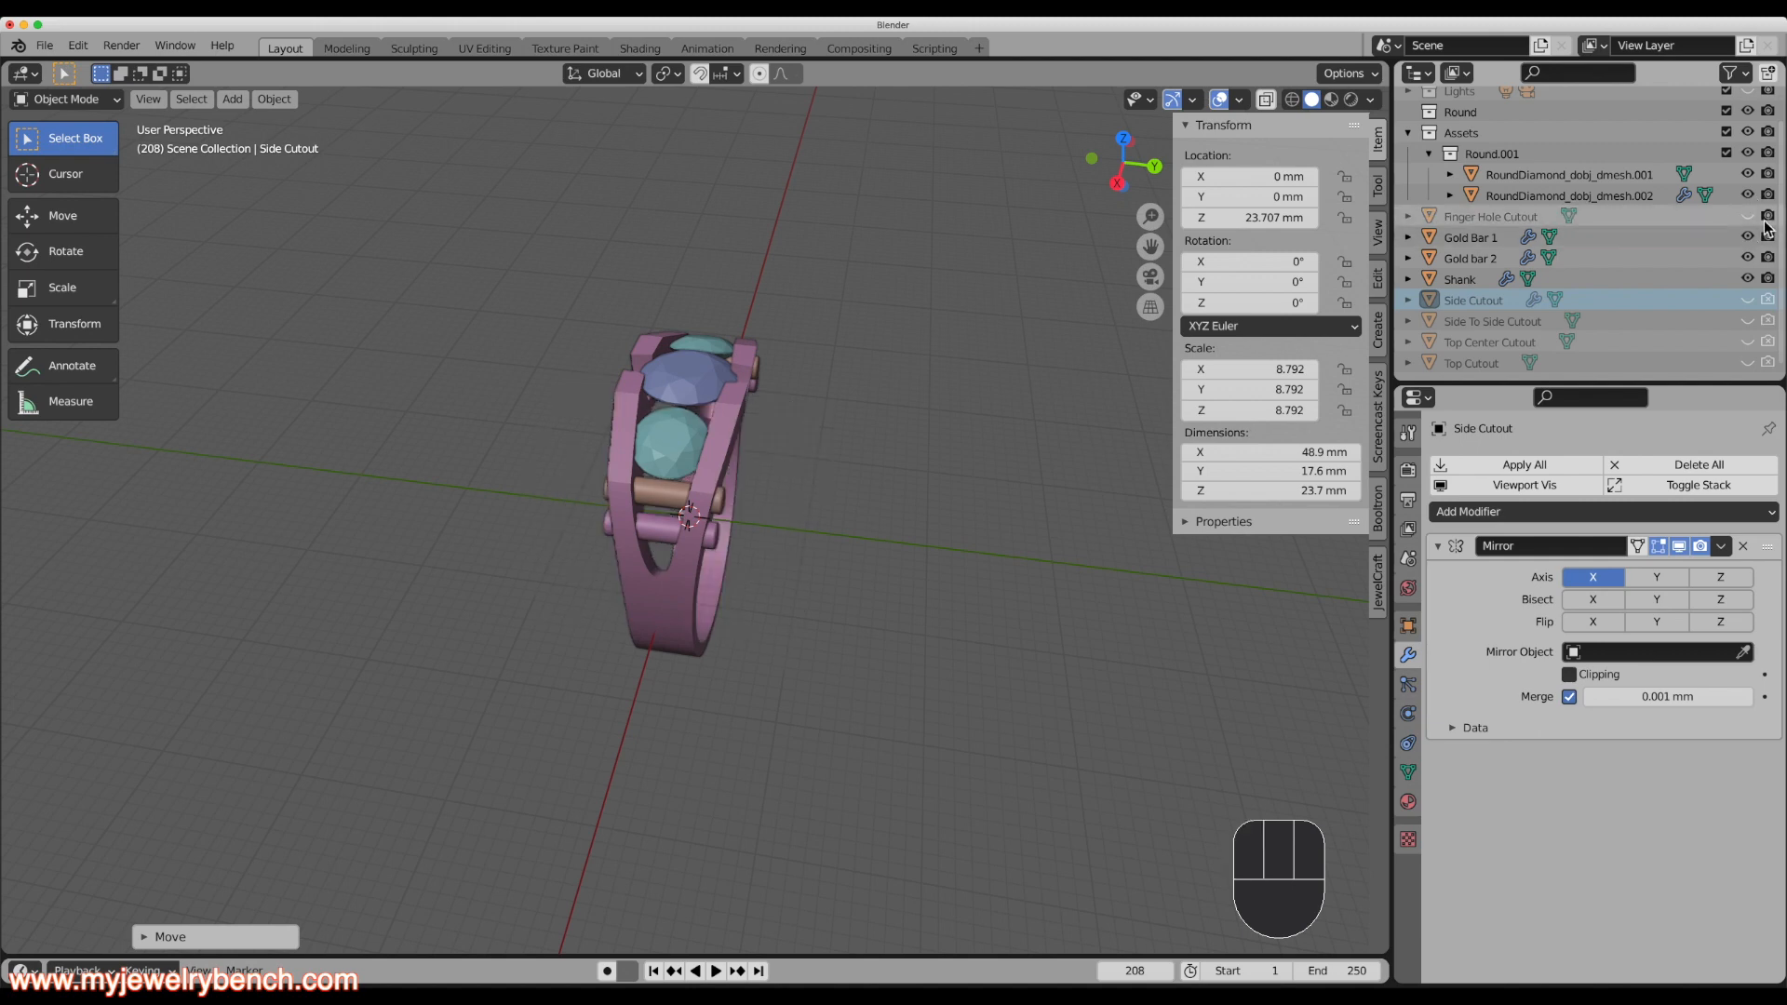
left_click(1769, 218)
Apply the dielectric Transparent preset to the side stones' Default OBJ material and set its IOR to 2.47.
middle_click_drag(590, 525, 689, 429)
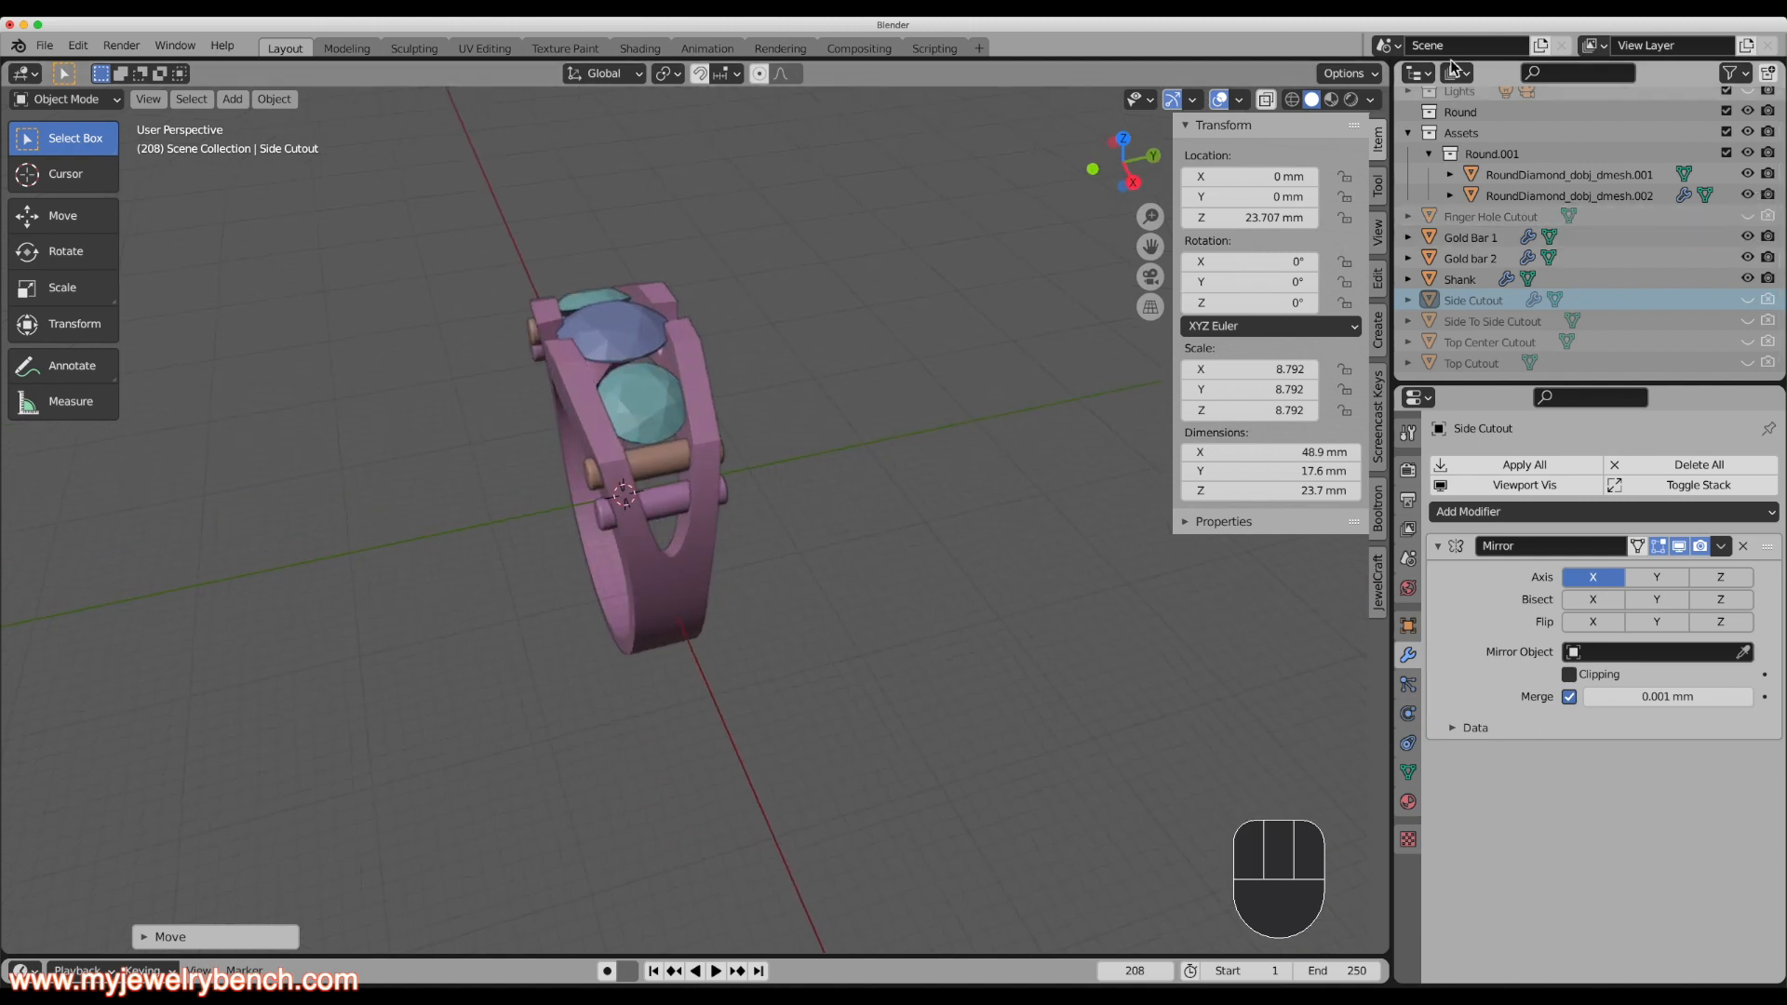
scroll(512, 431, "up", 2)
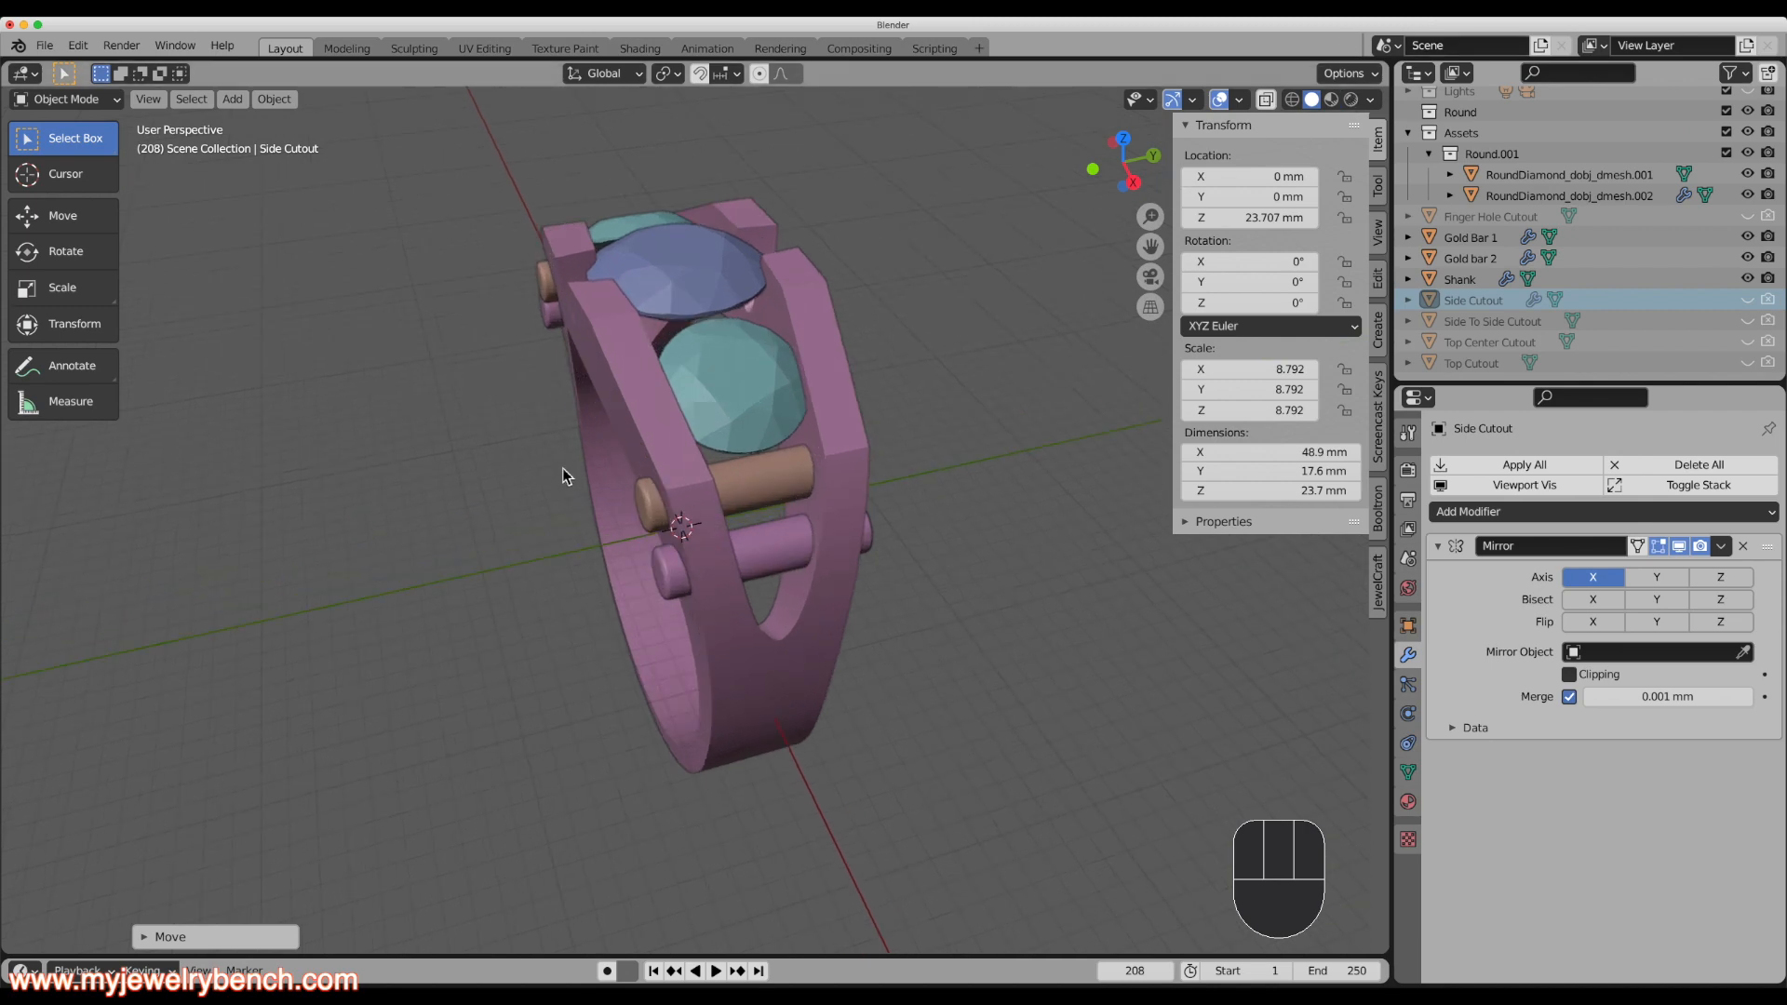
middle_click_drag(659, 400, 662, 516)
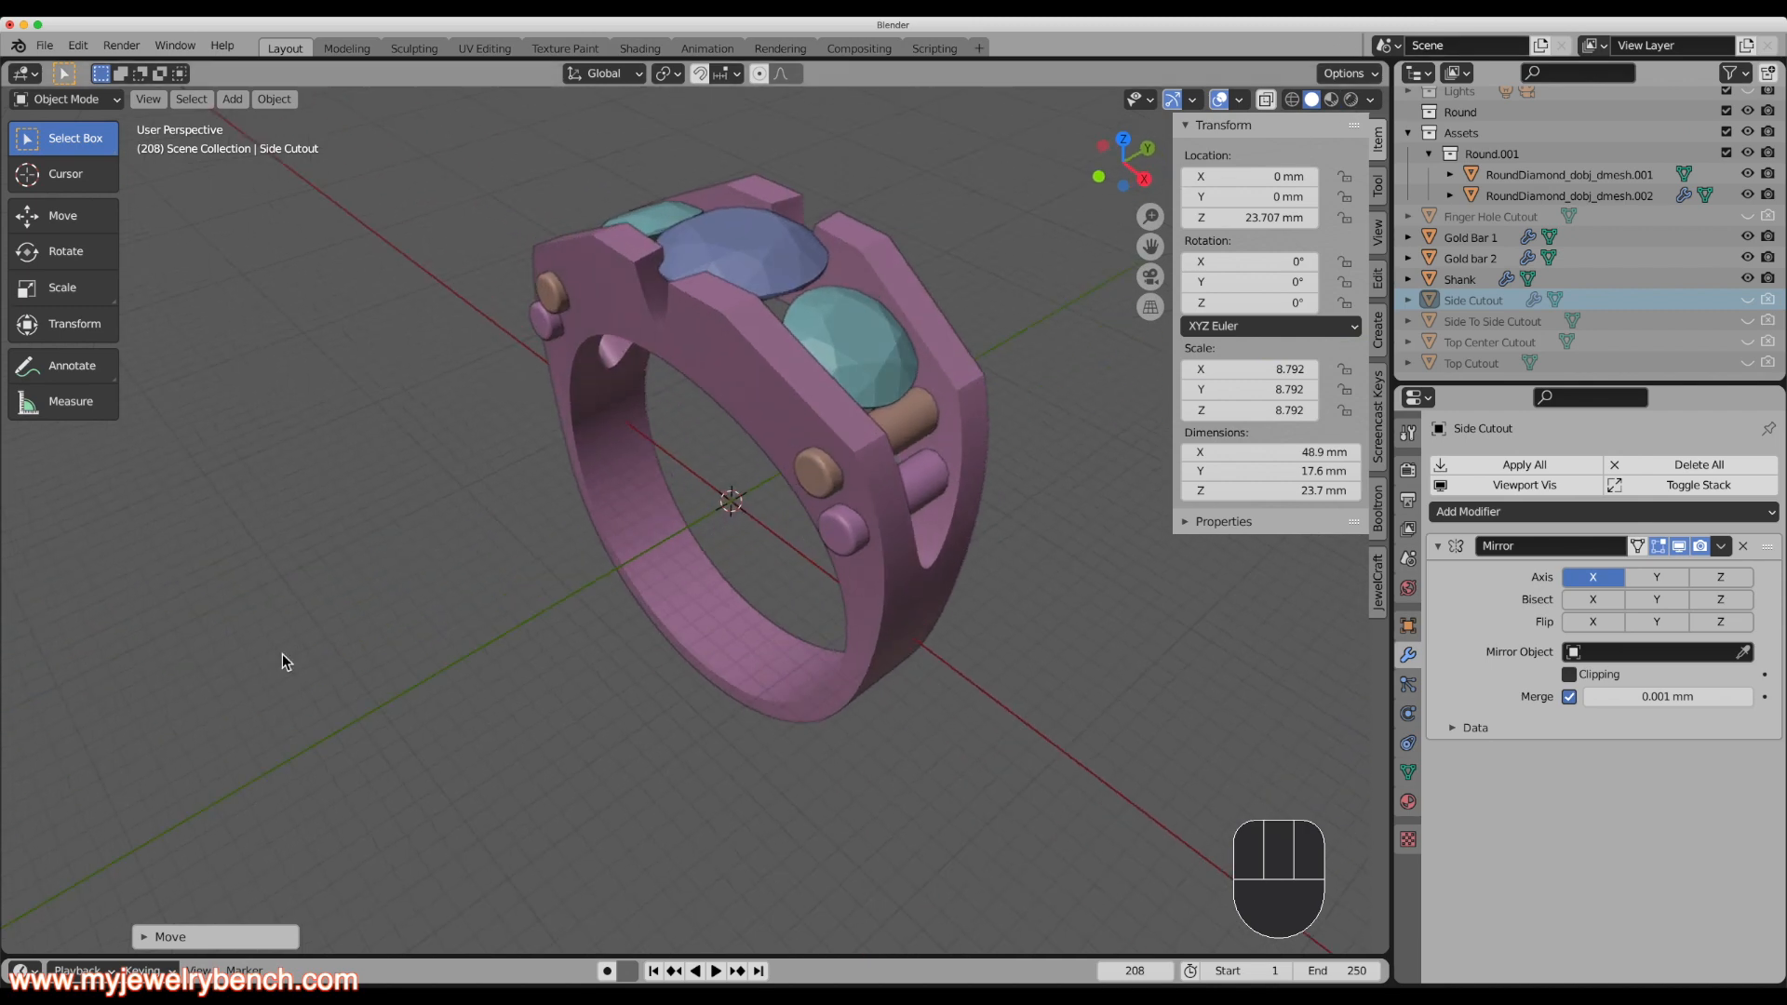
scroll(282, 654, "down", 3)
scroll(489, 602, "up", 2)
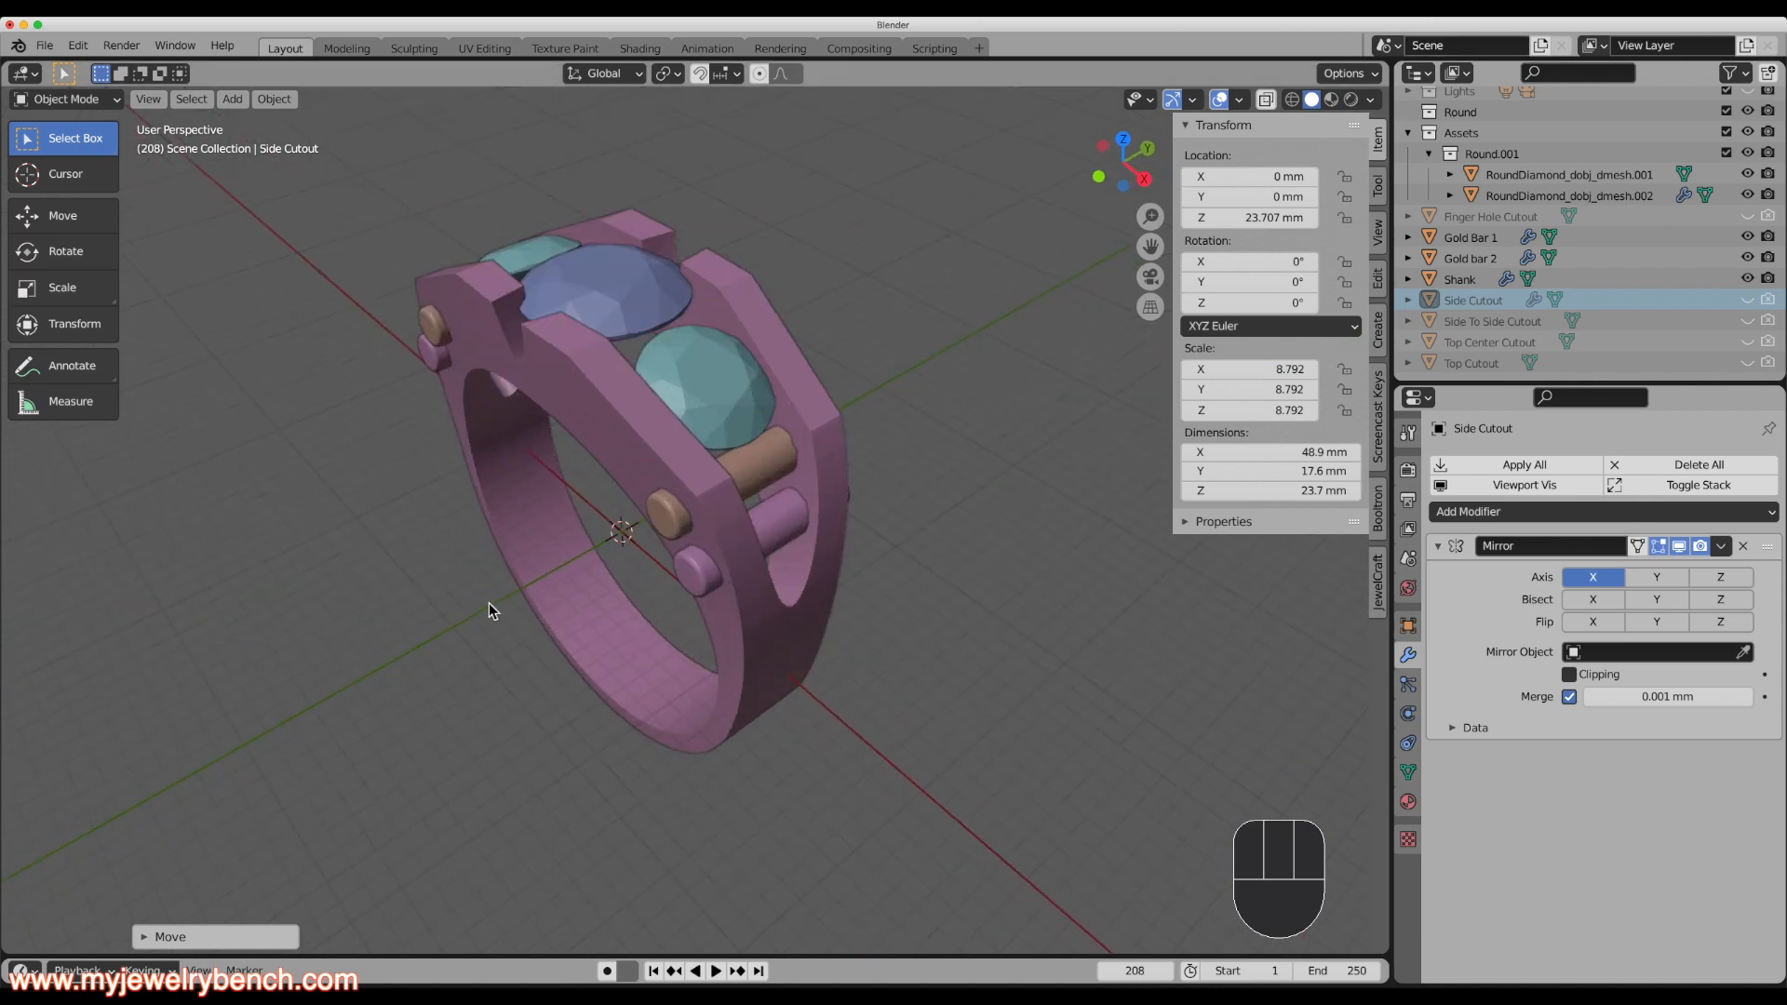
left_click(713, 394)
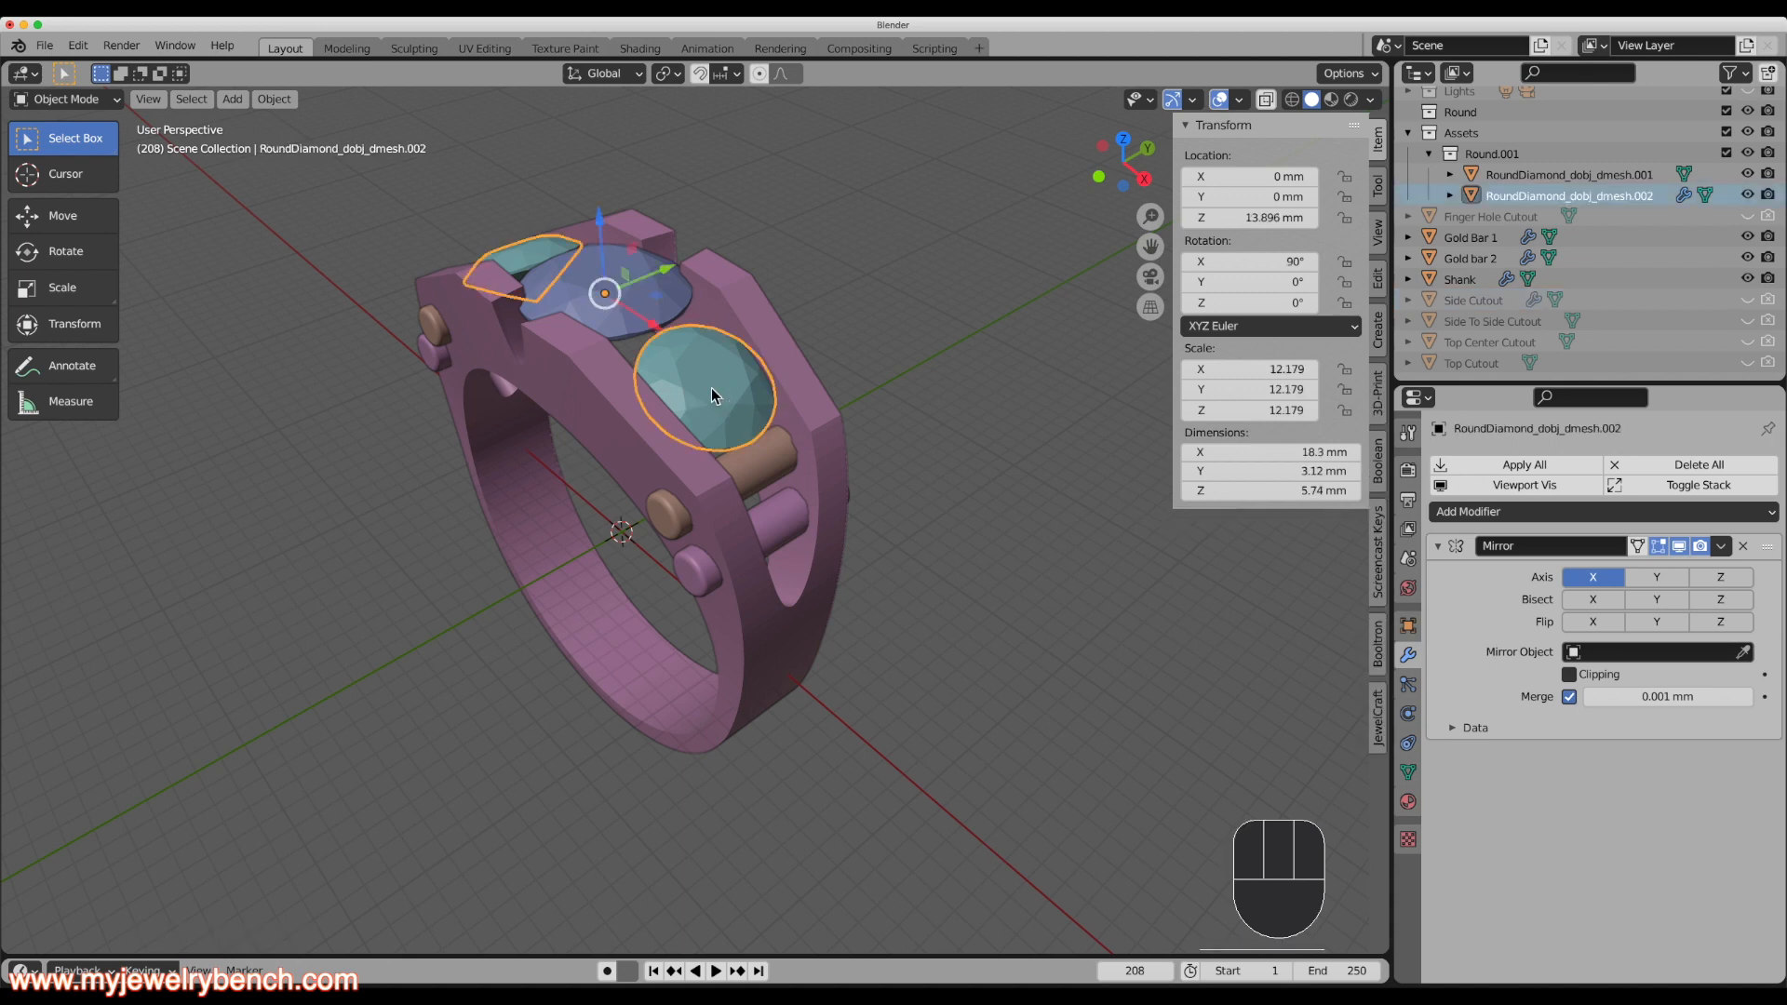
left_click(1408, 801)
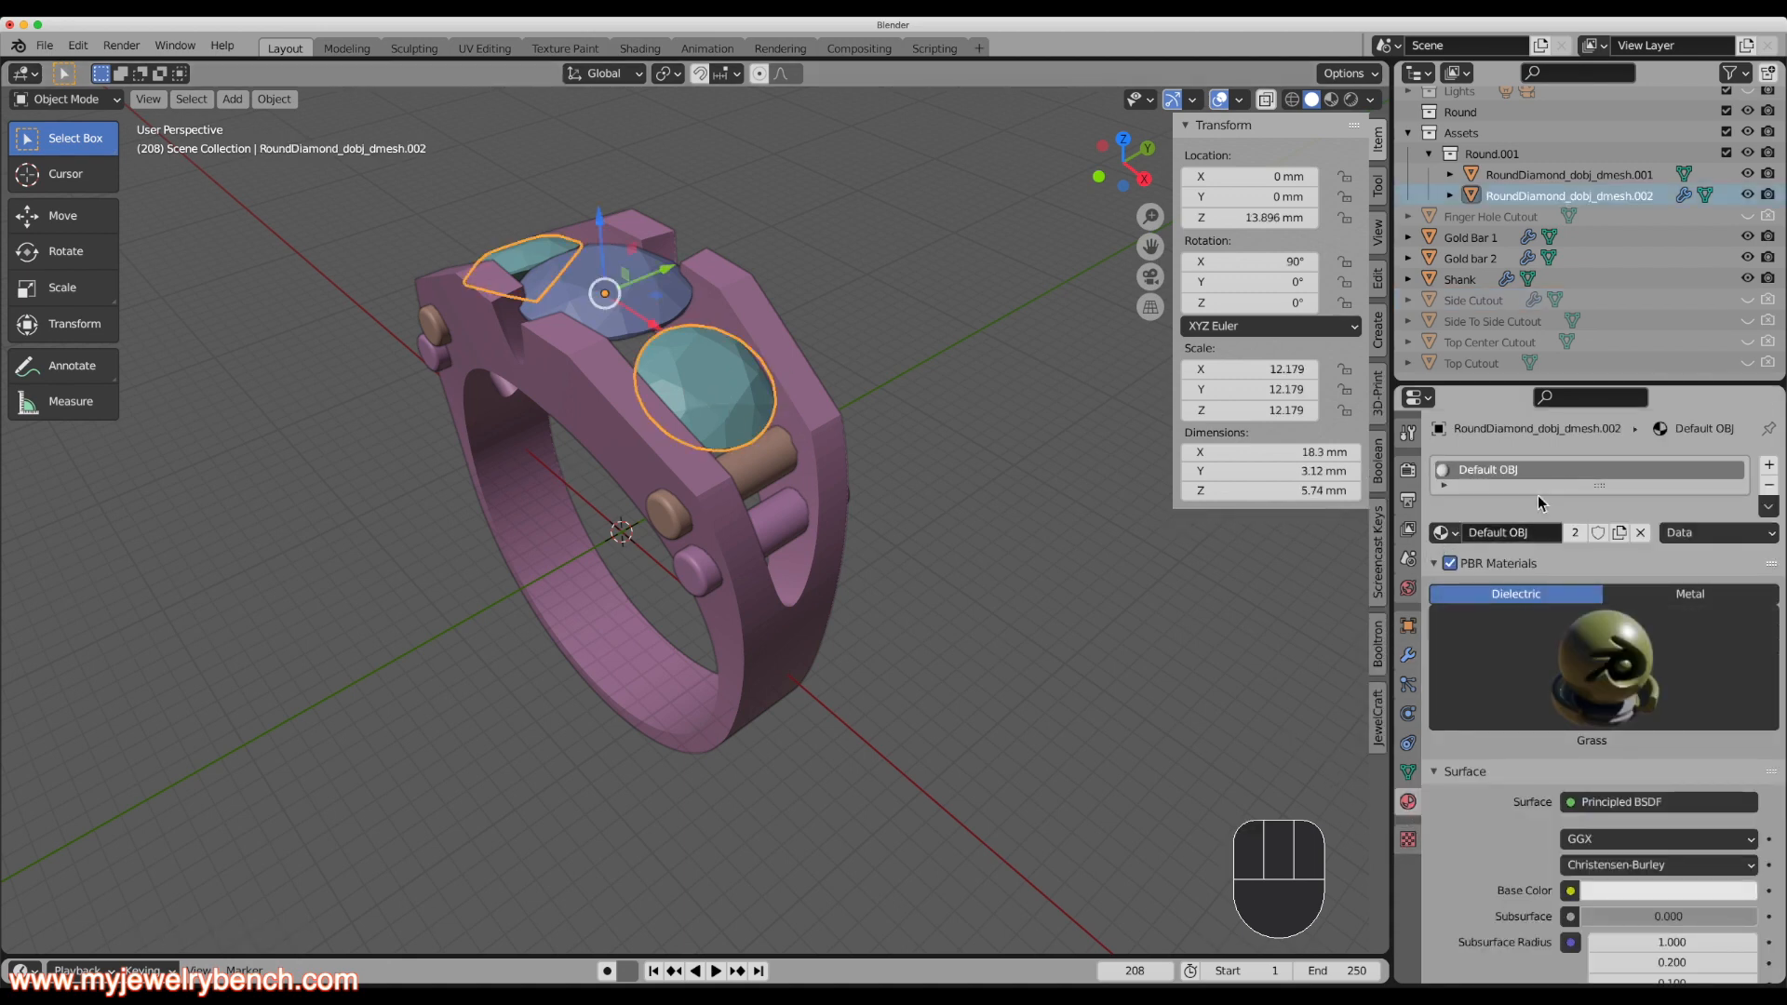
left_click(1577, 686)
left_click(1184, 549)
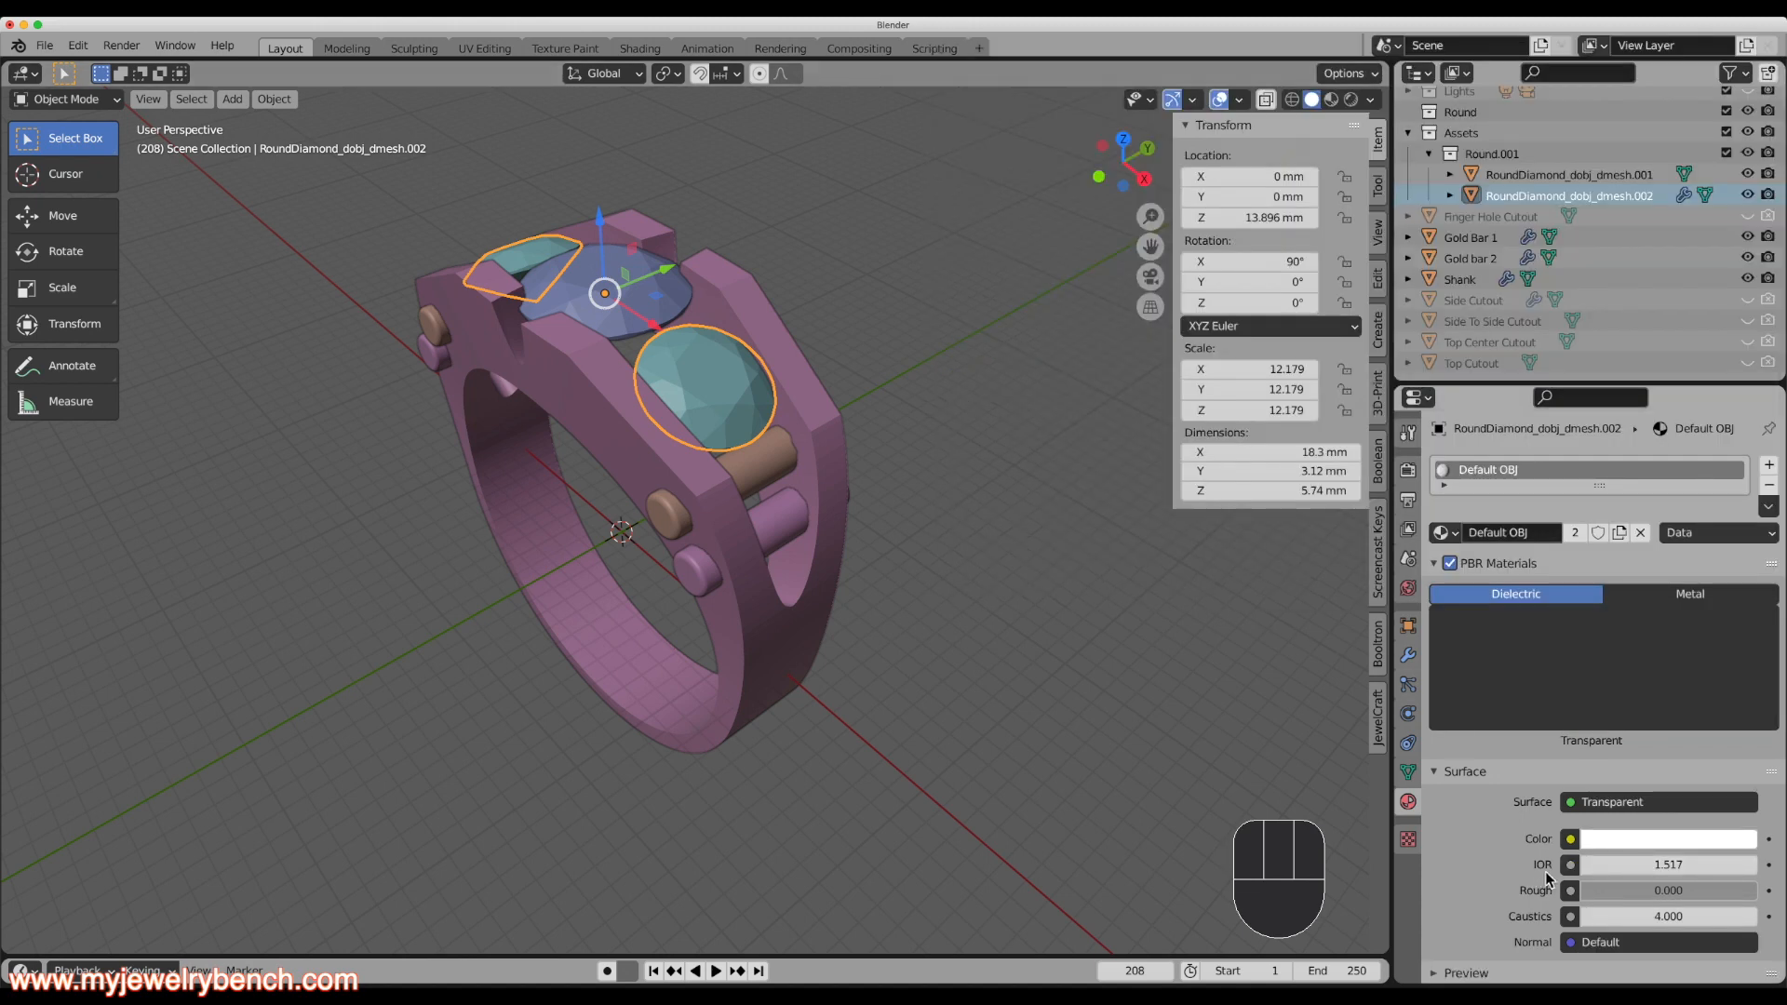
left_click(1657, 869)
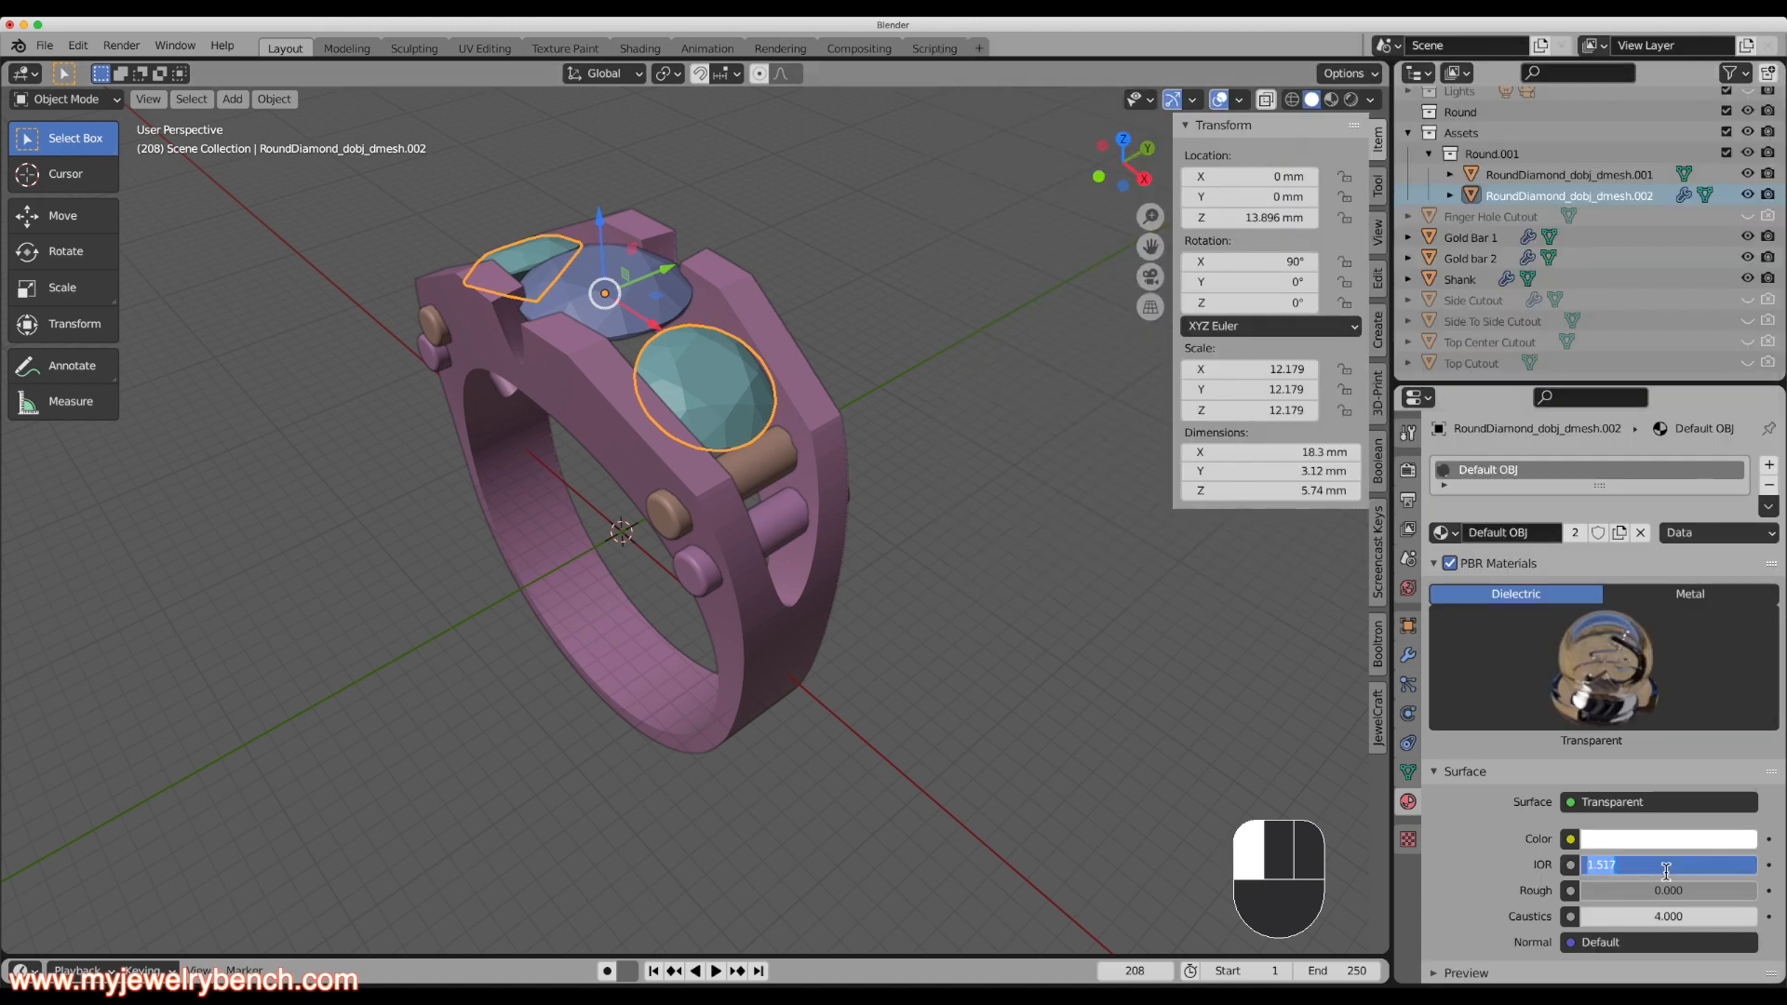
type("2.47")
key("Return")
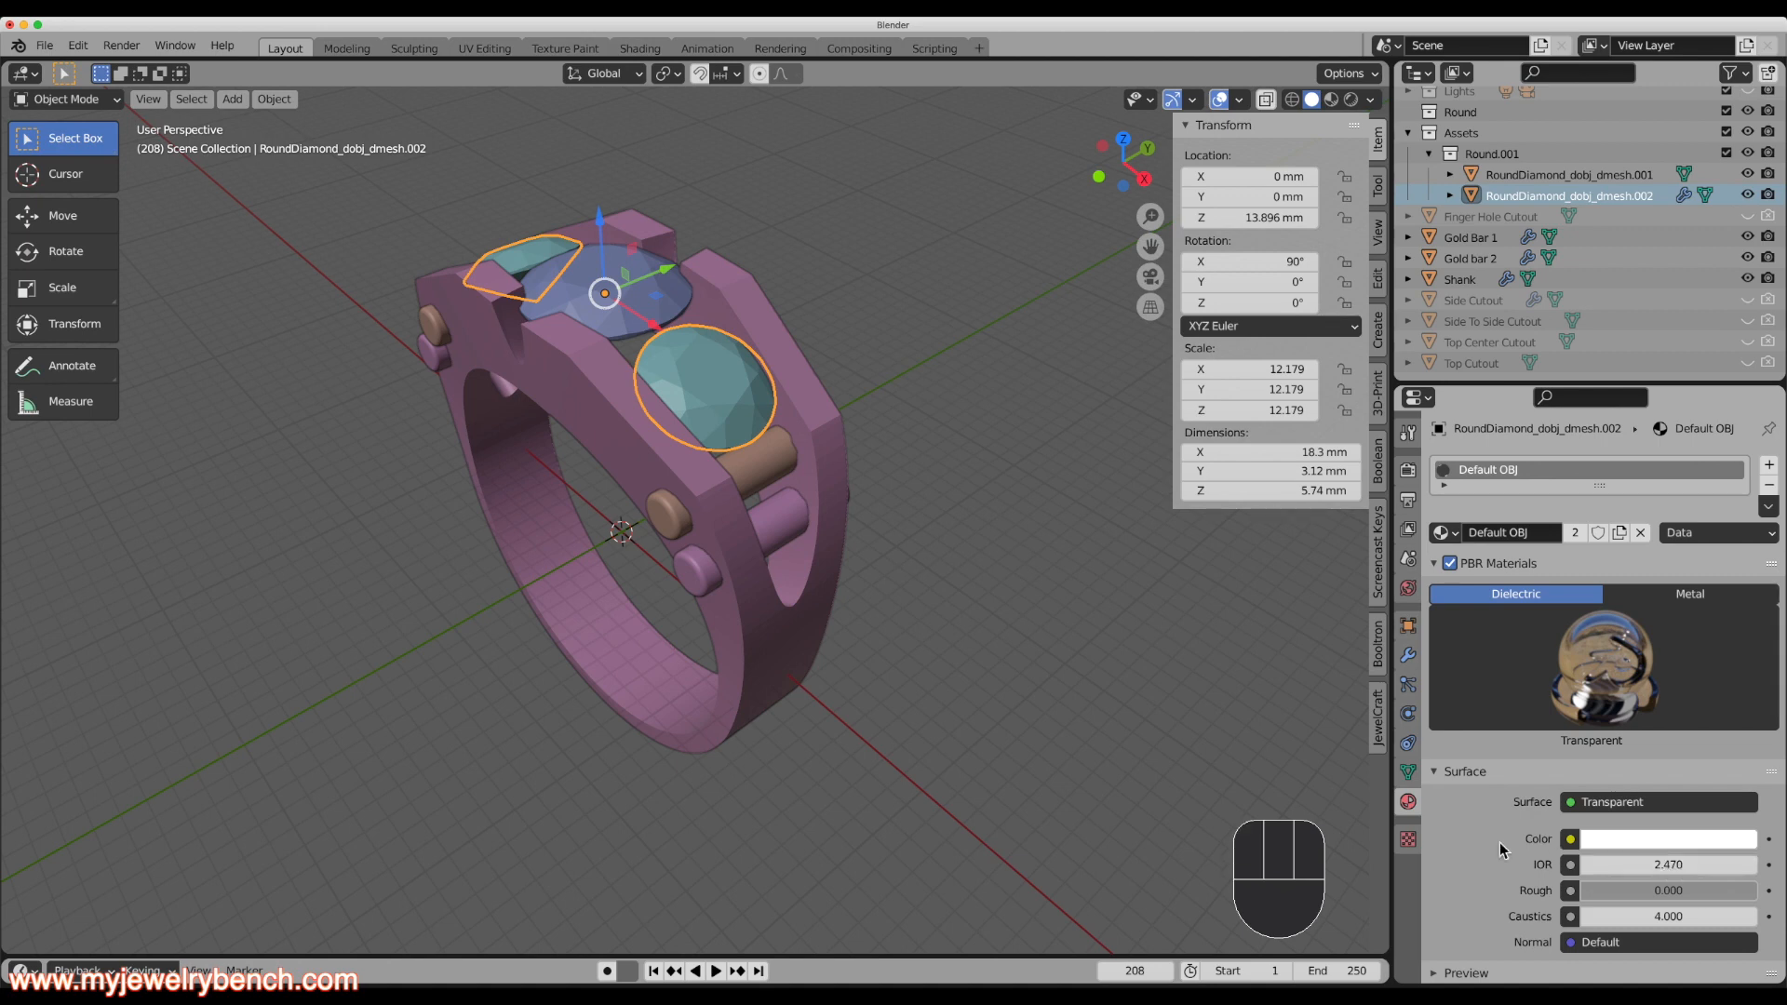
Create a new material for the Shank using the Gold metal preset and change its base color to near white.
left_click(751, 573)
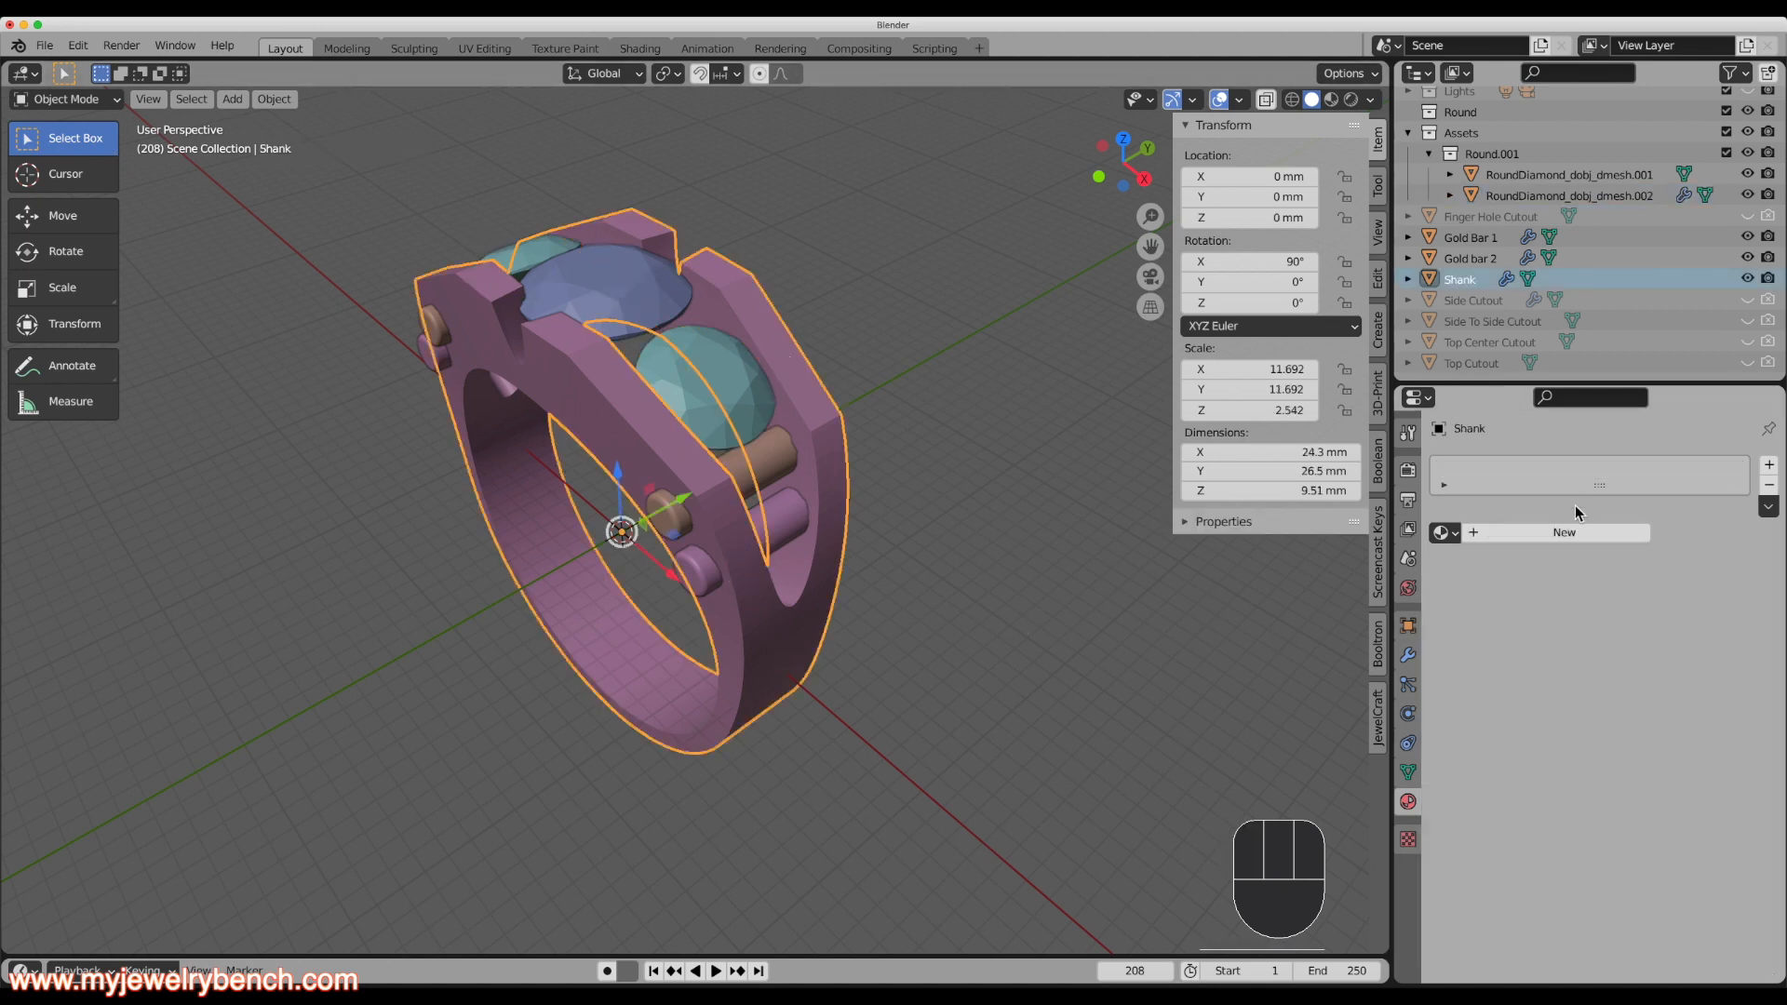
left_click_drag(1573, 534, 1396, 777)
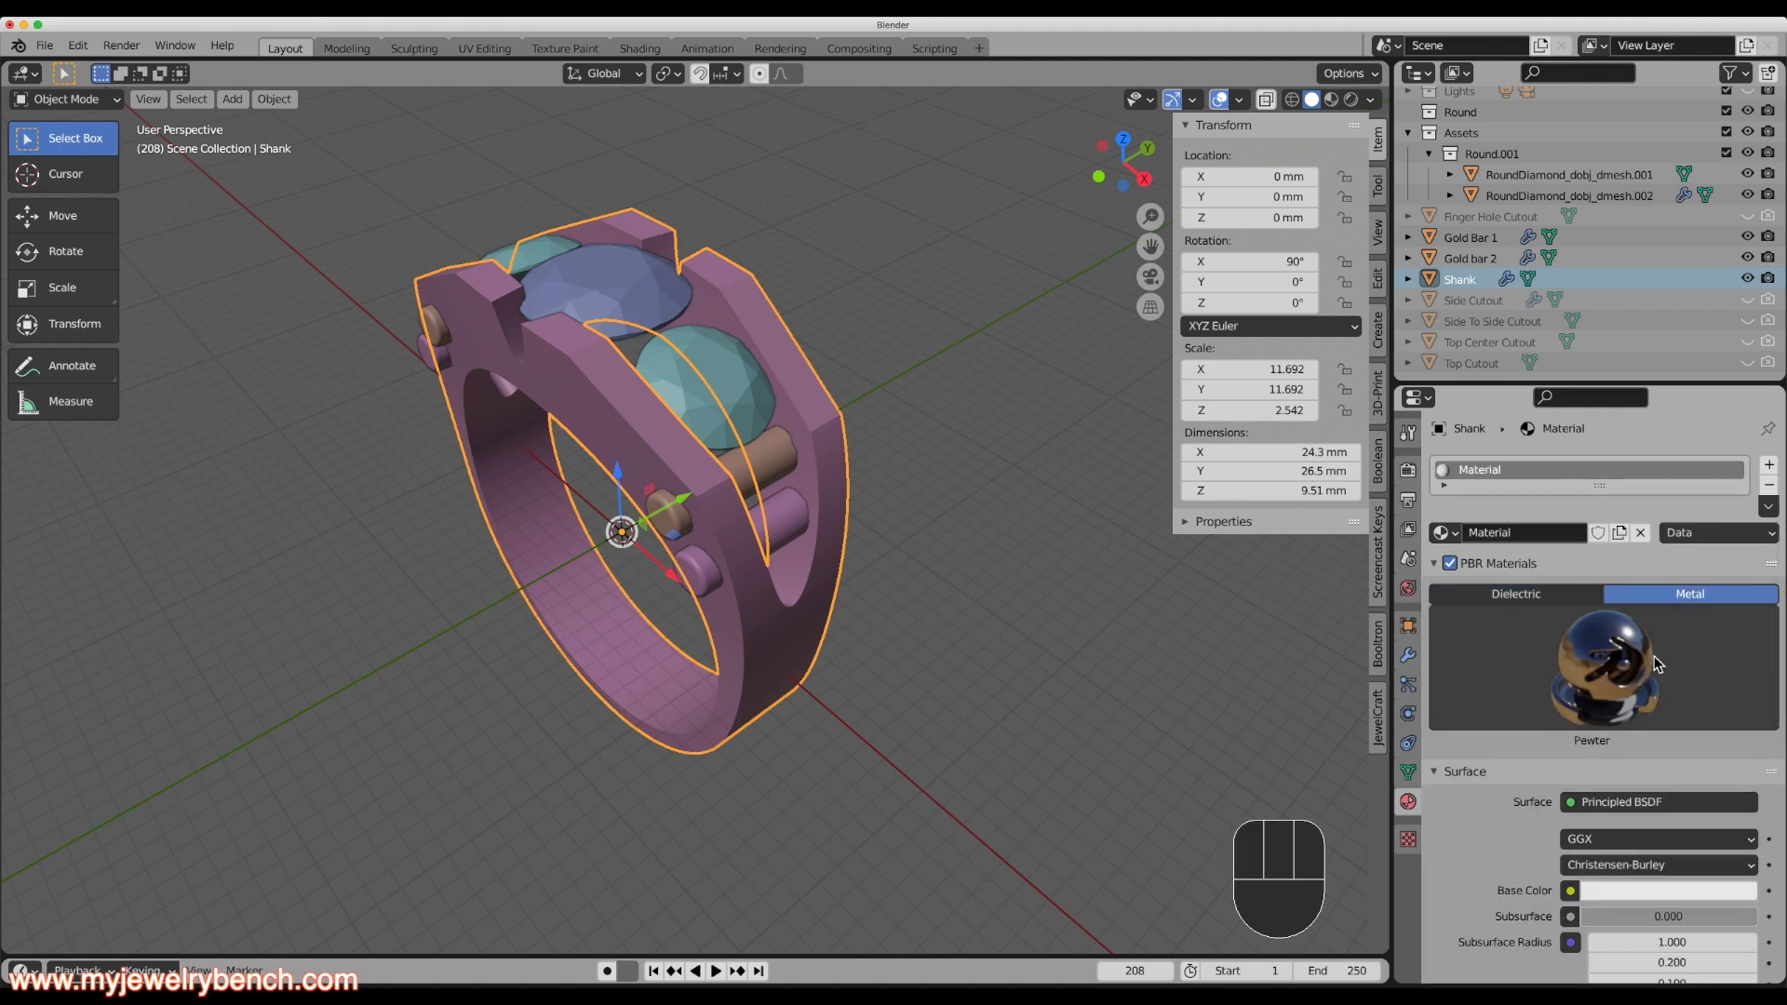
left_click(1656, 663)
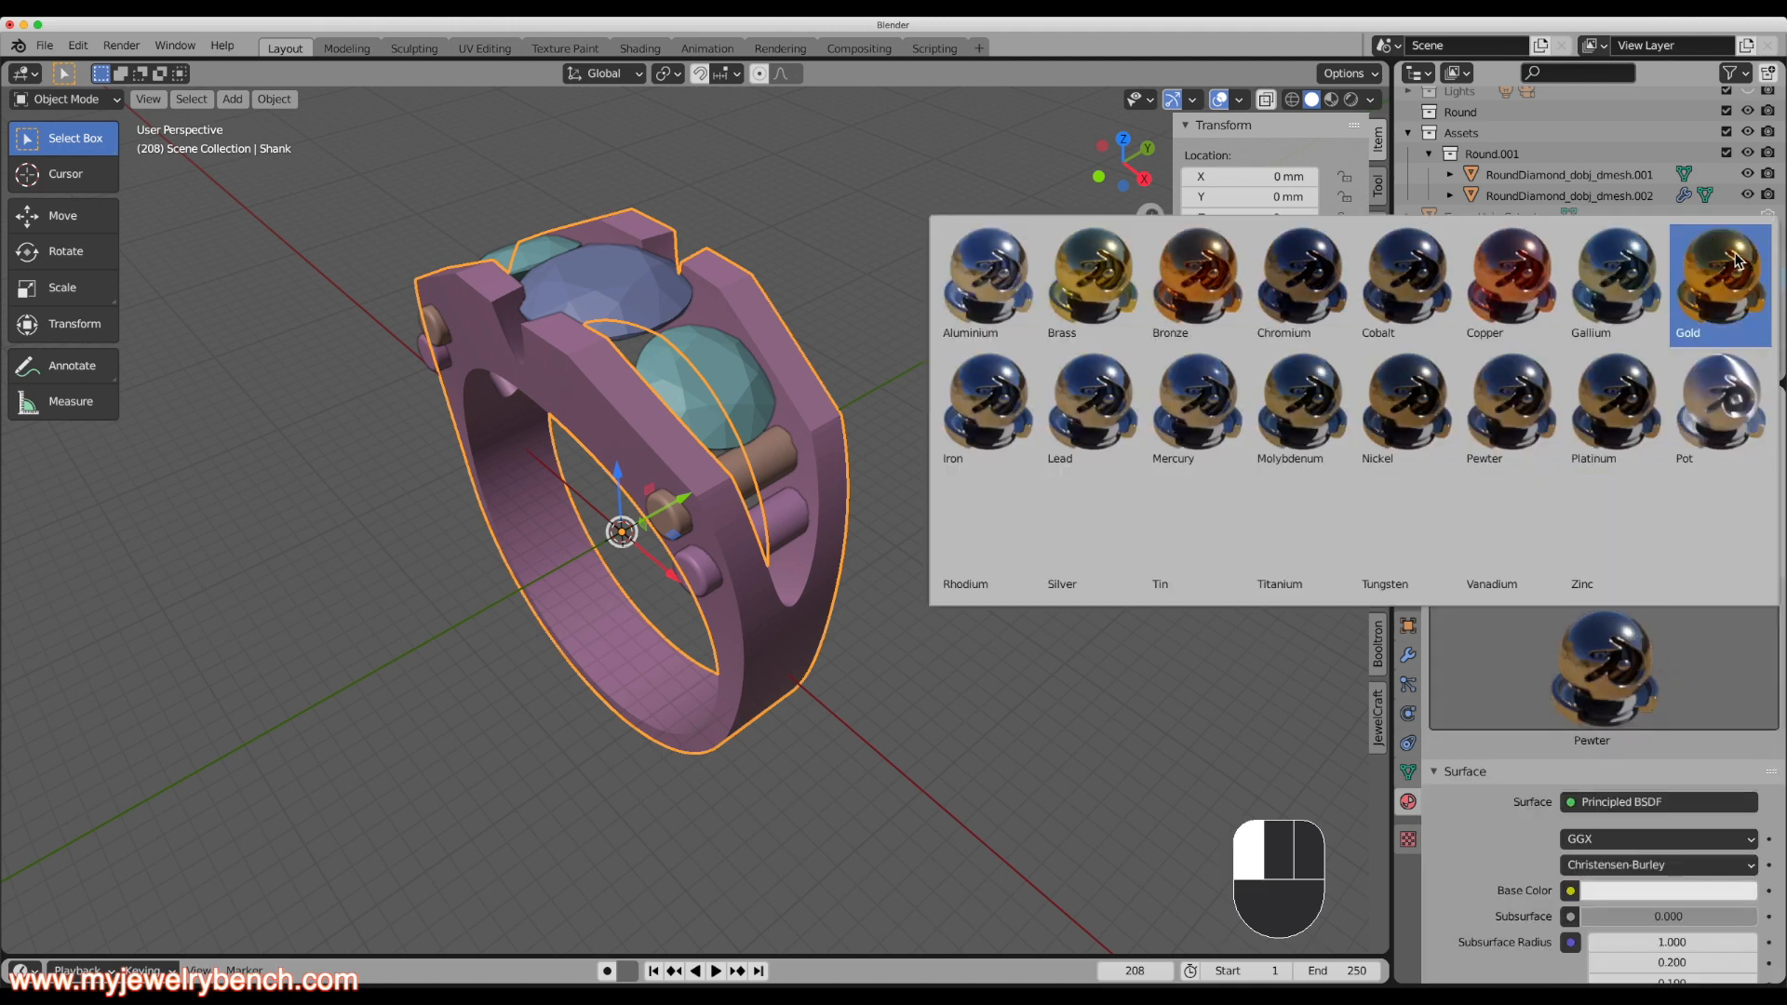
left_click(1713, 279)
left_click(1619, 891)
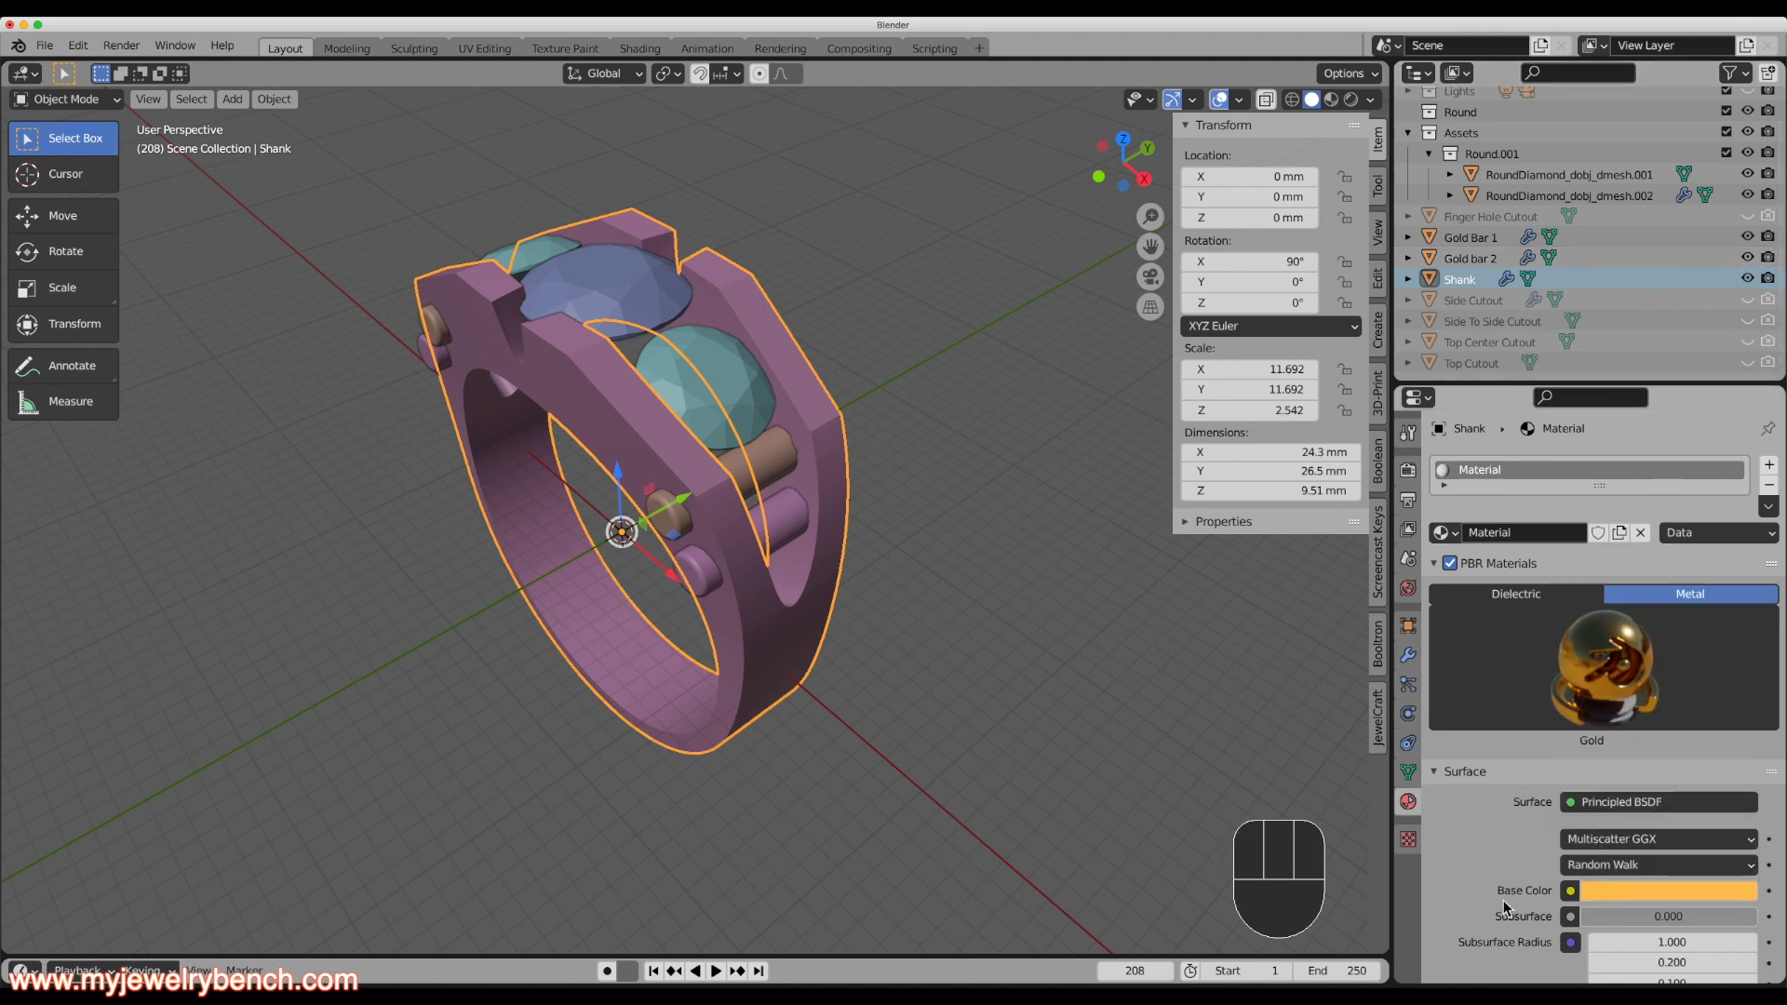
left_click(1679, 888)
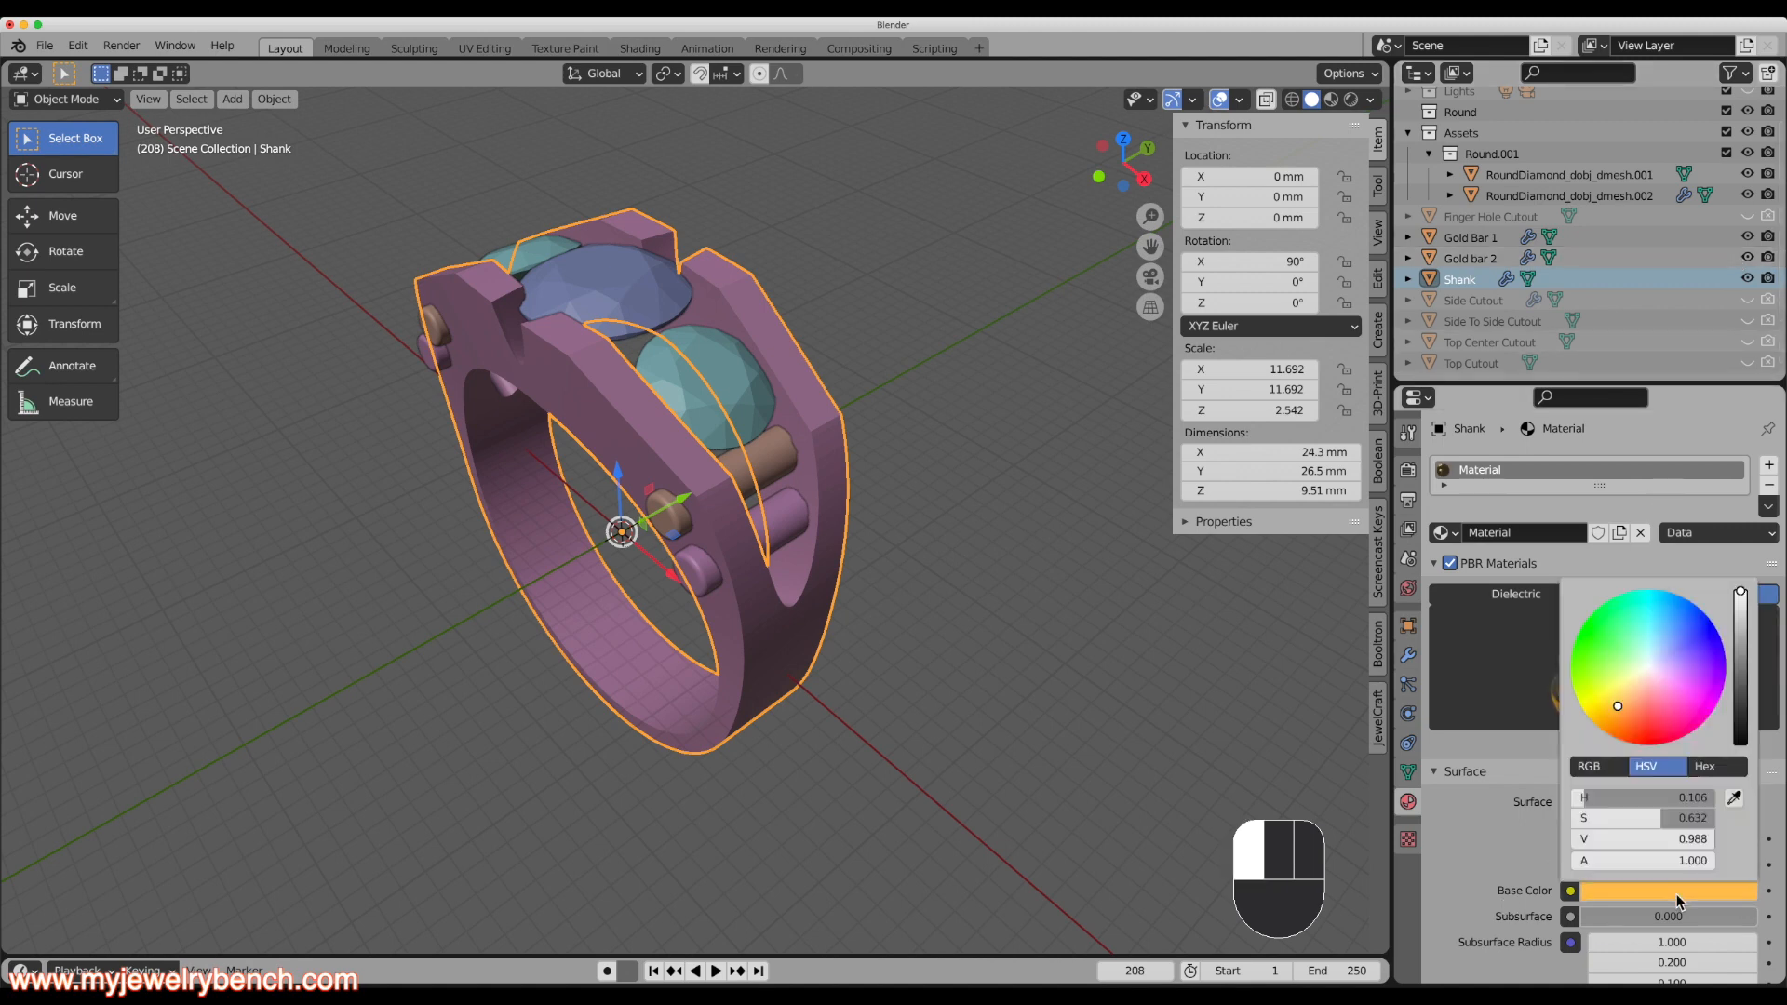
left_click(1652, 668)
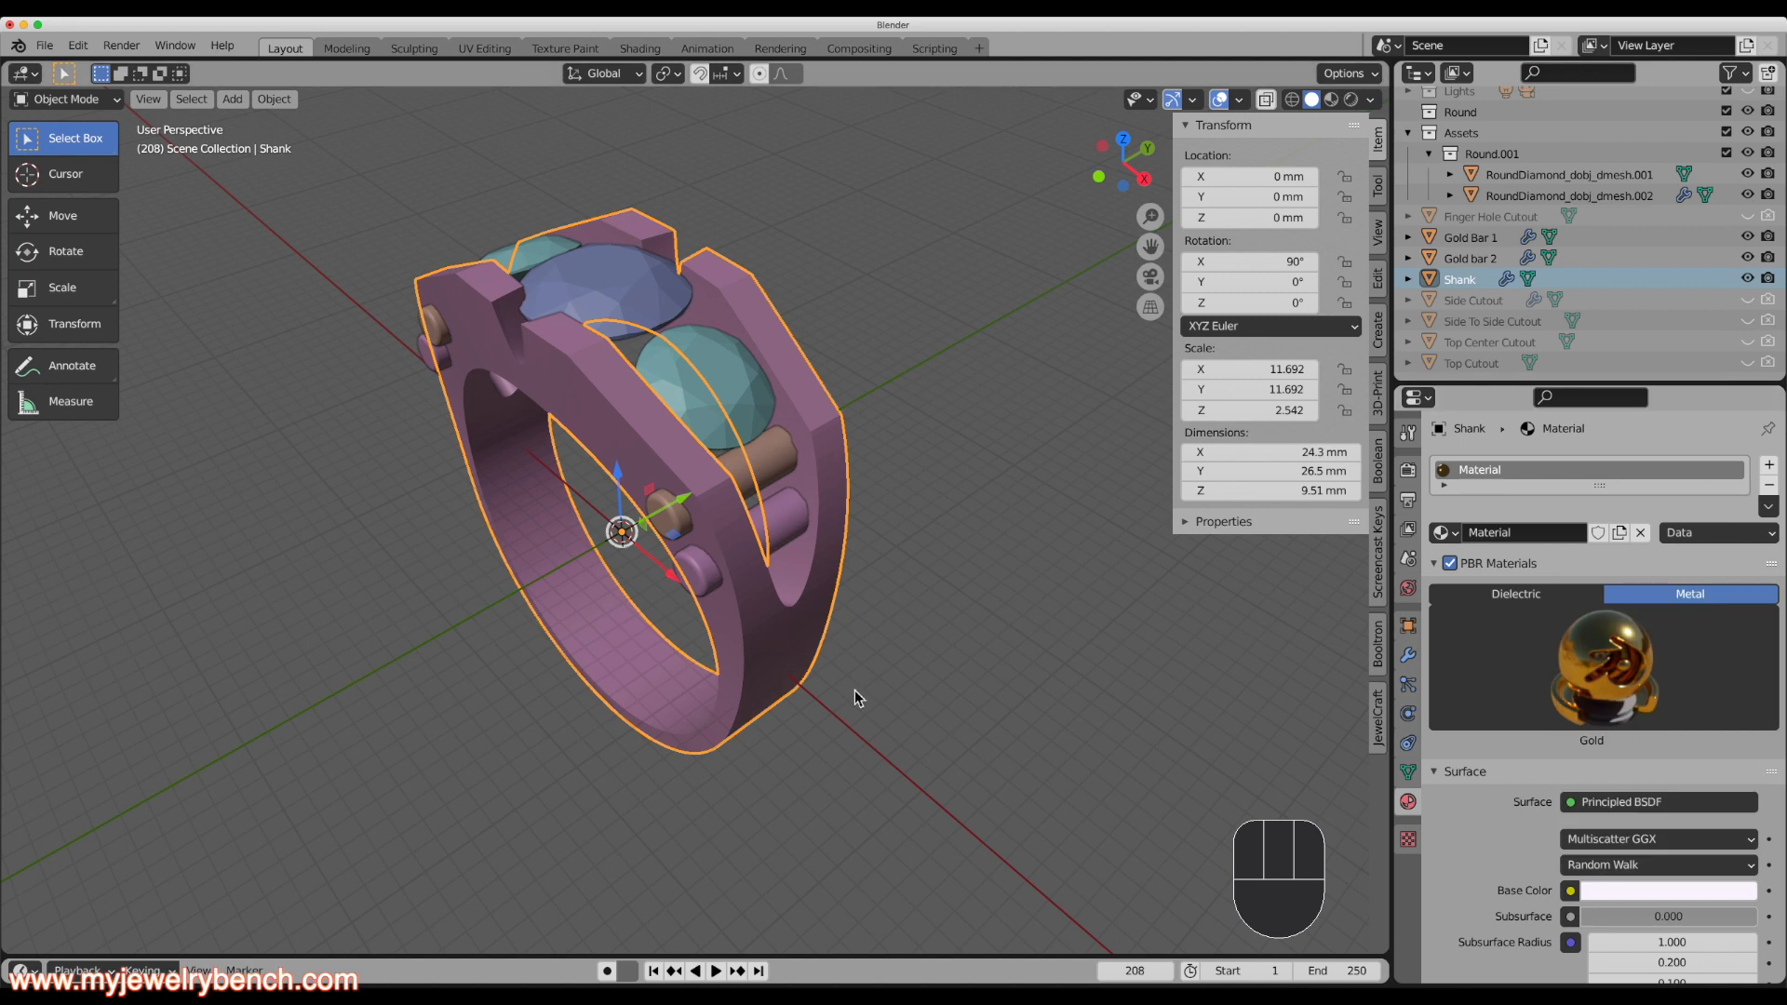
Set the Shank material's roughness to 0.155, staying in Object Mode.
scroll(1500, 865, "down", 5)
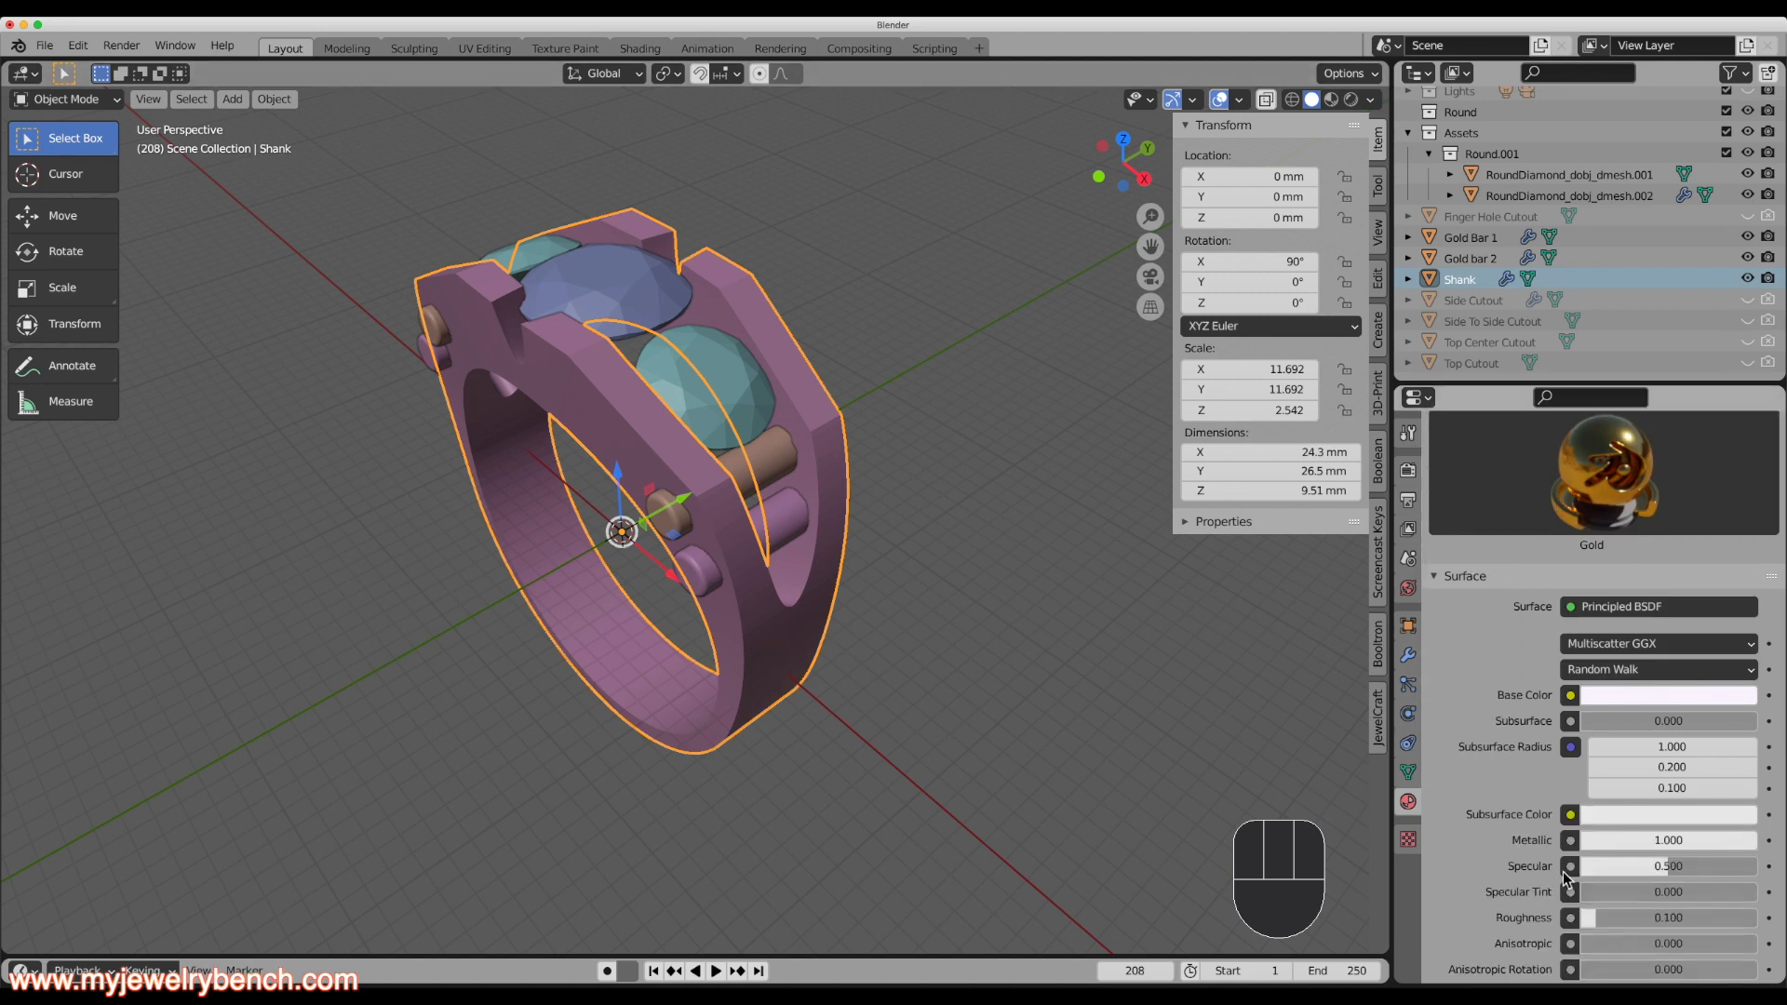
scroll(1549, 838, "down", 2)
scroll(1543, 856, "down", 1)
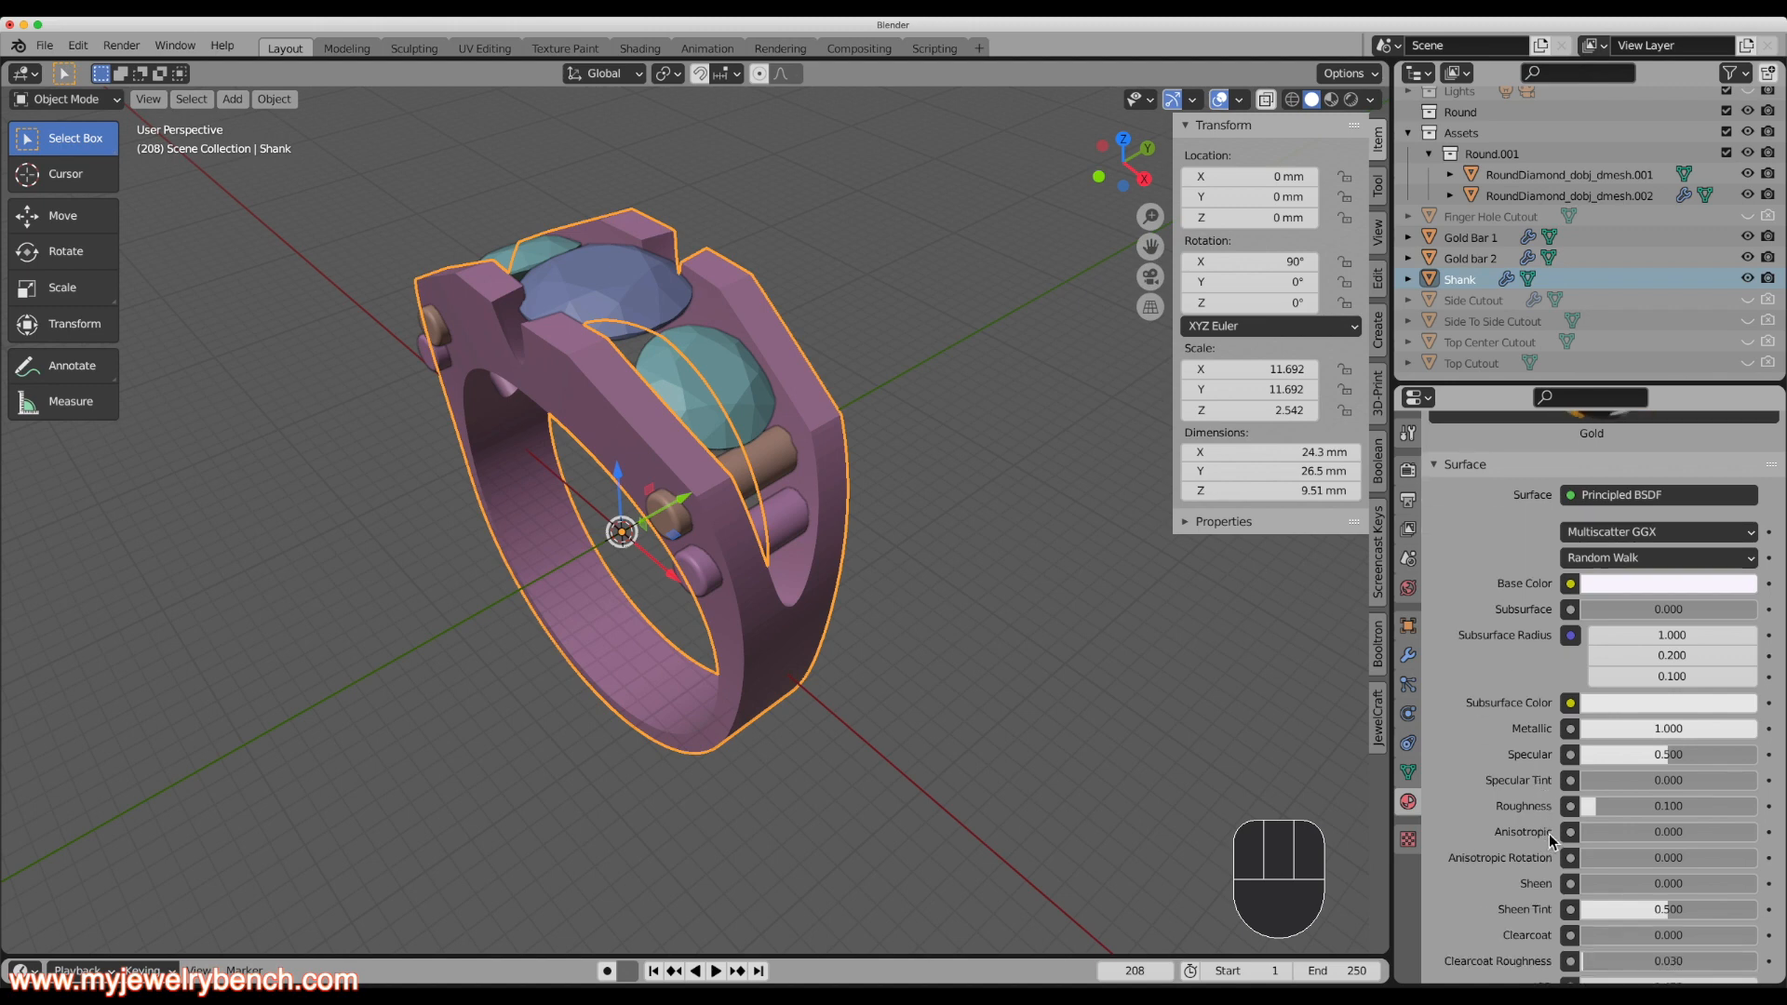
left_click_drag(1593, 808, 1594, 808)
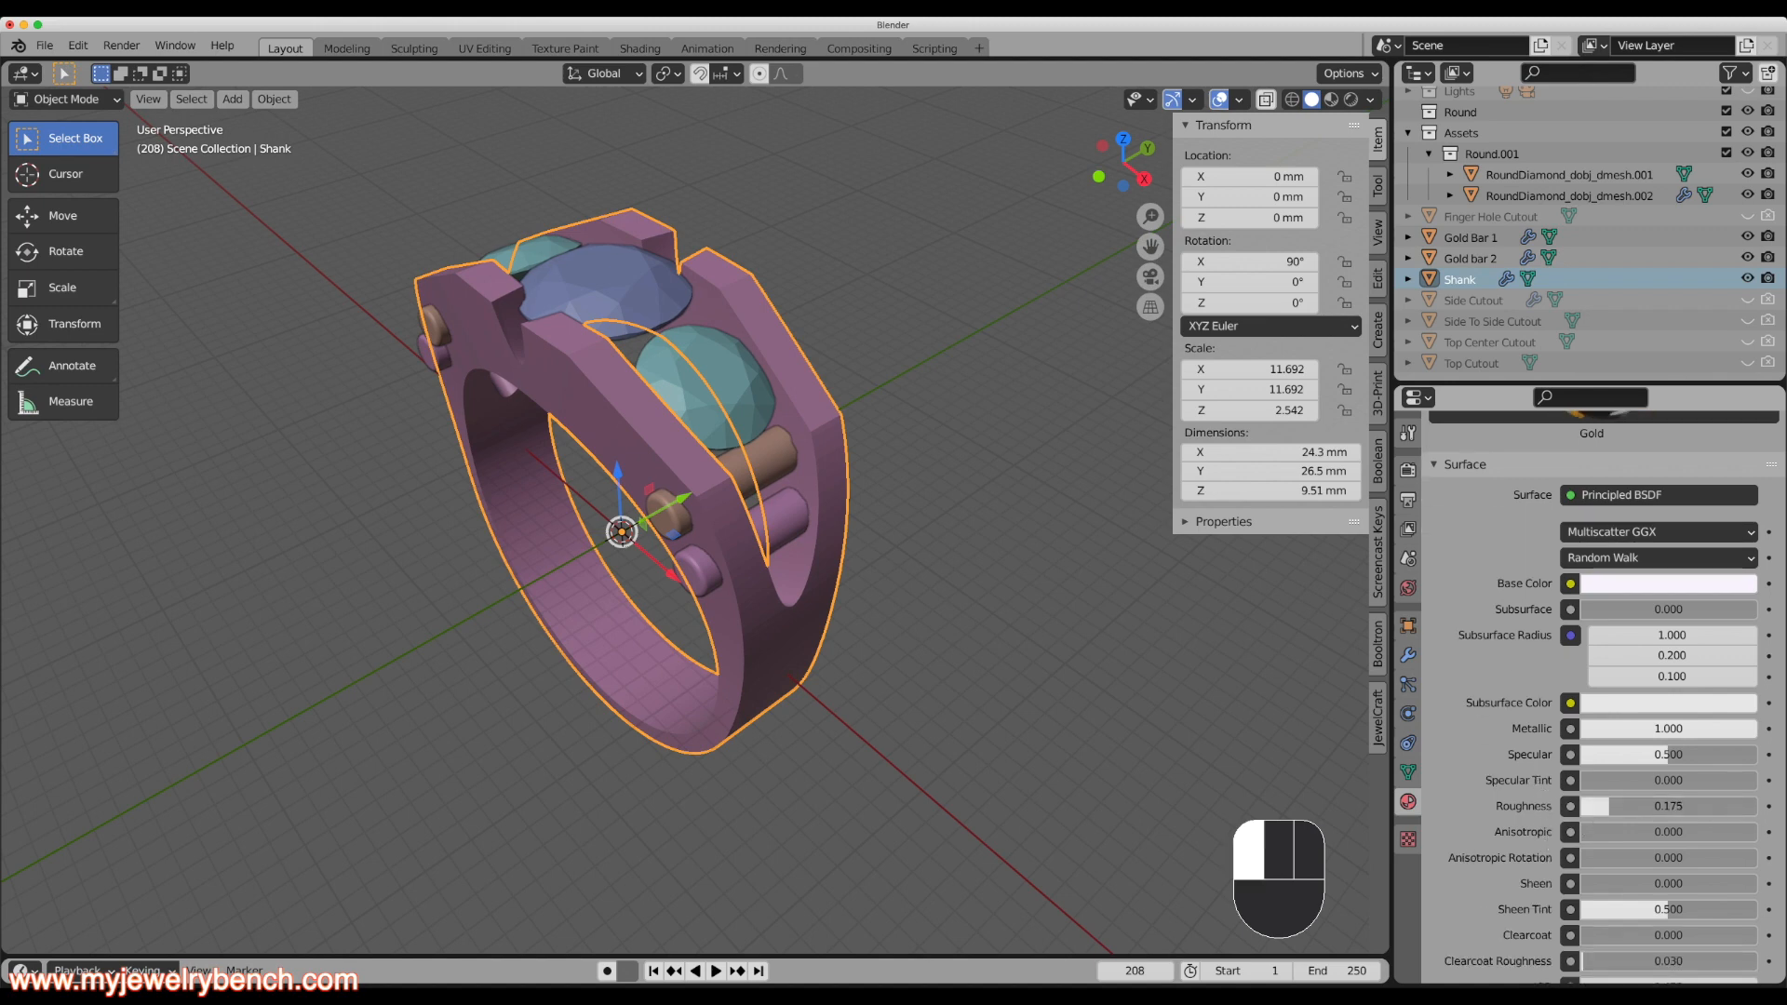
left_click_drag(1593, 806, 1594, 806)
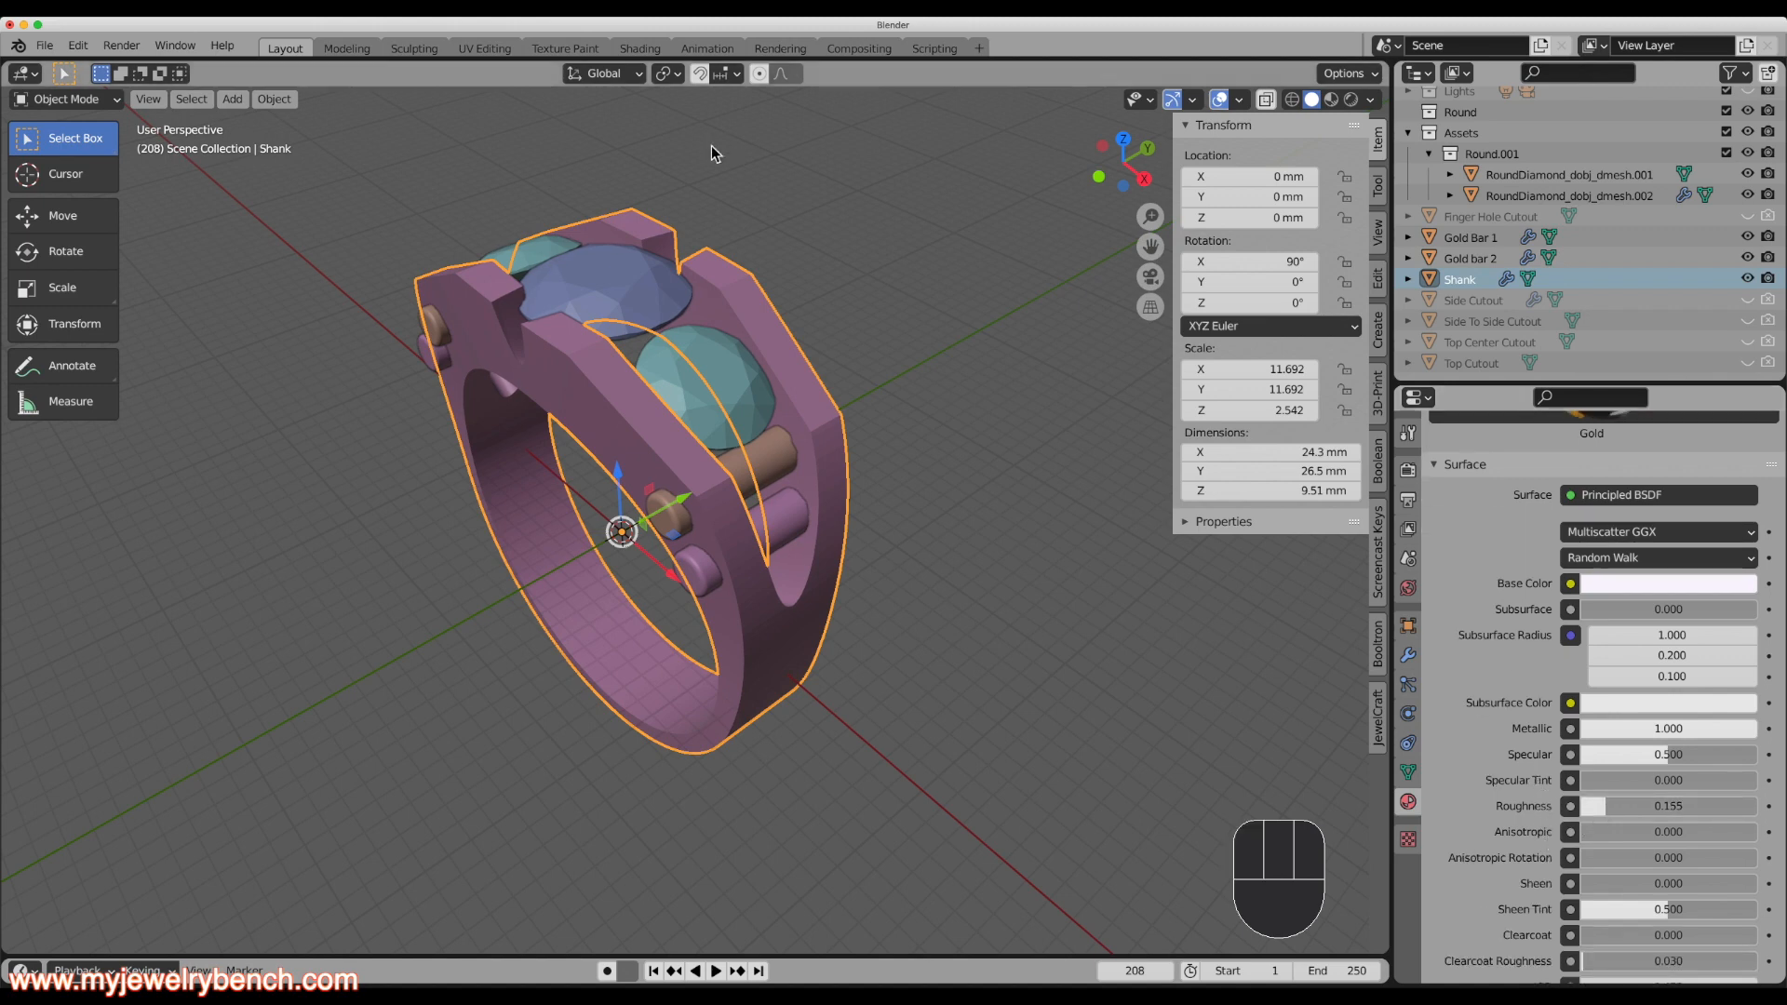
key("Tab")
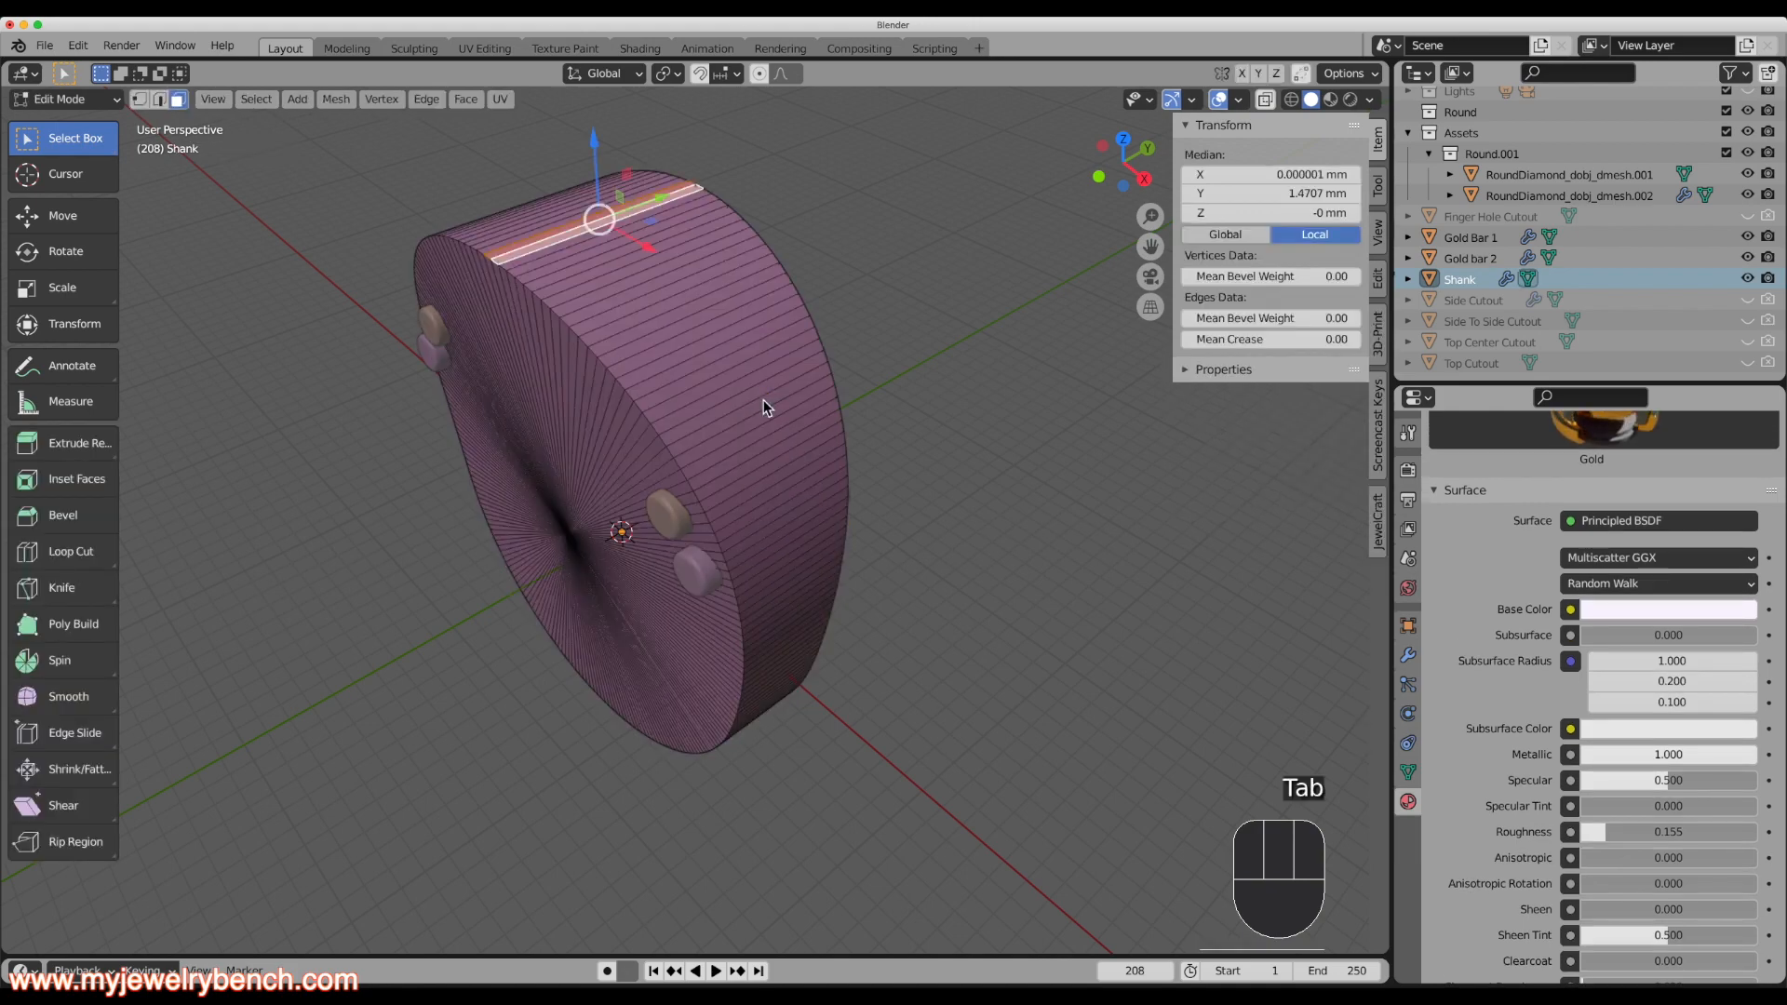
key("Tab")
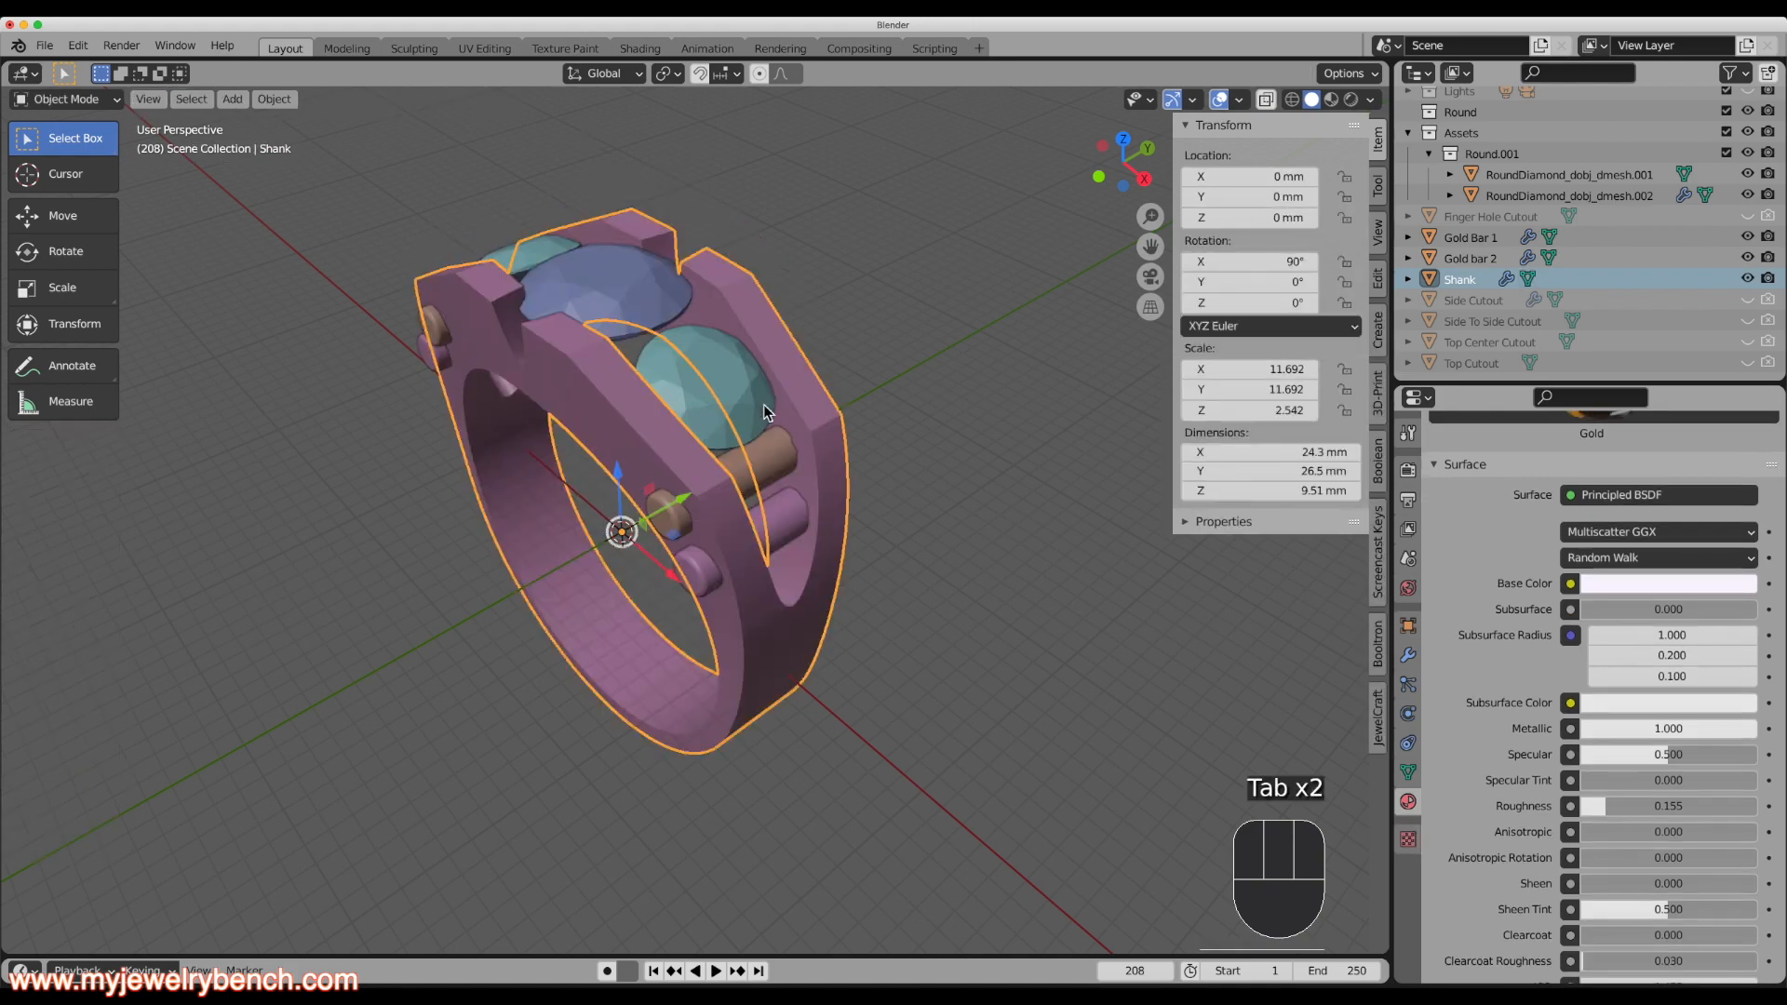
Give Gold Bar 1 a new material with the Gold metal preset.
left_click(765, 477)
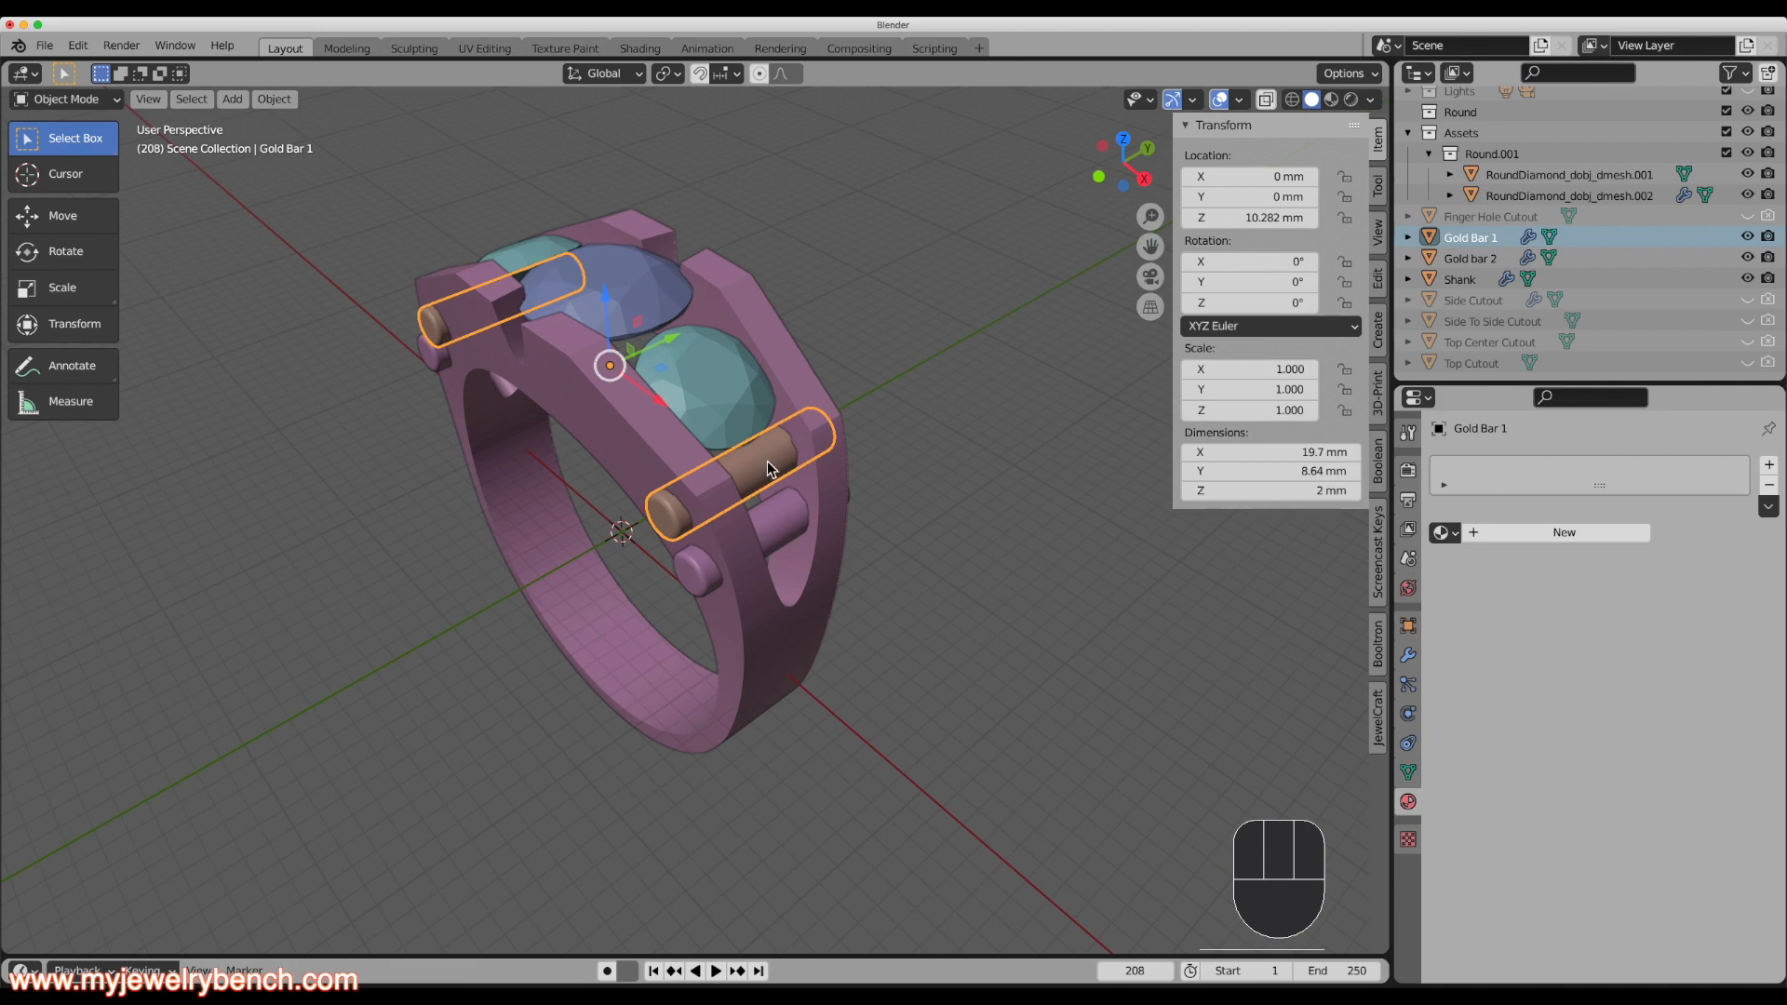
left_click(1536, 532)
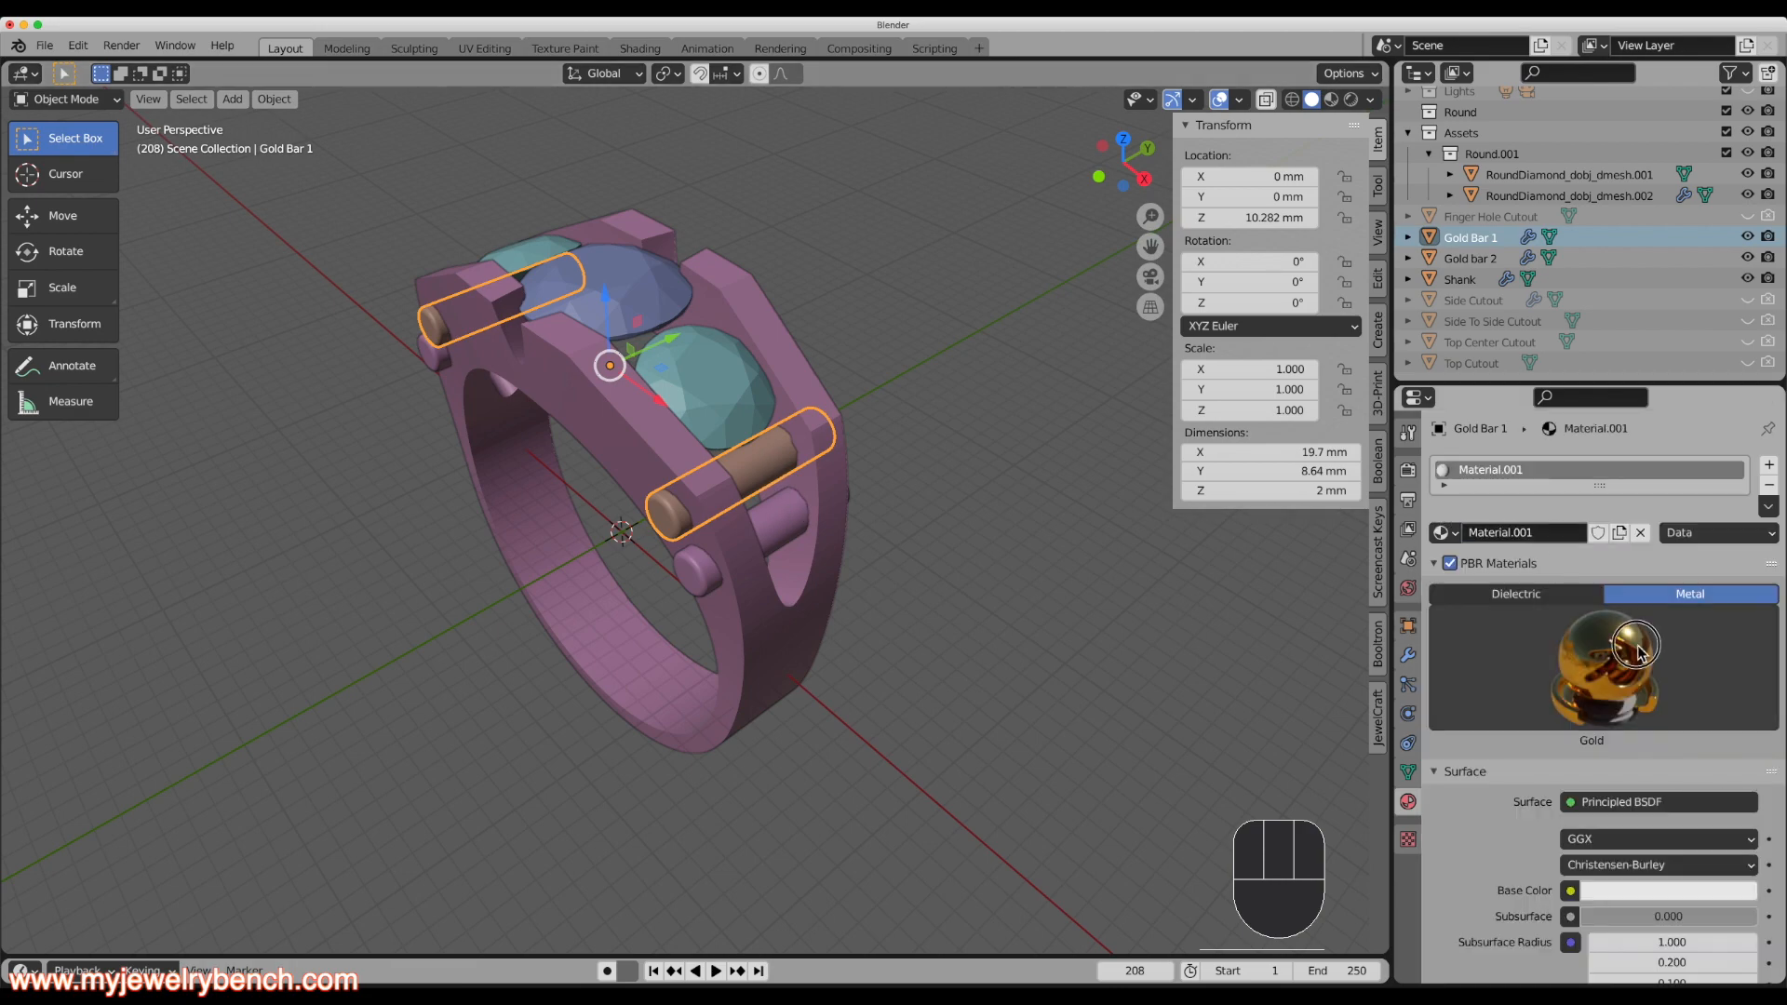
left_click(1638, 651)
left_click(1722, 270)
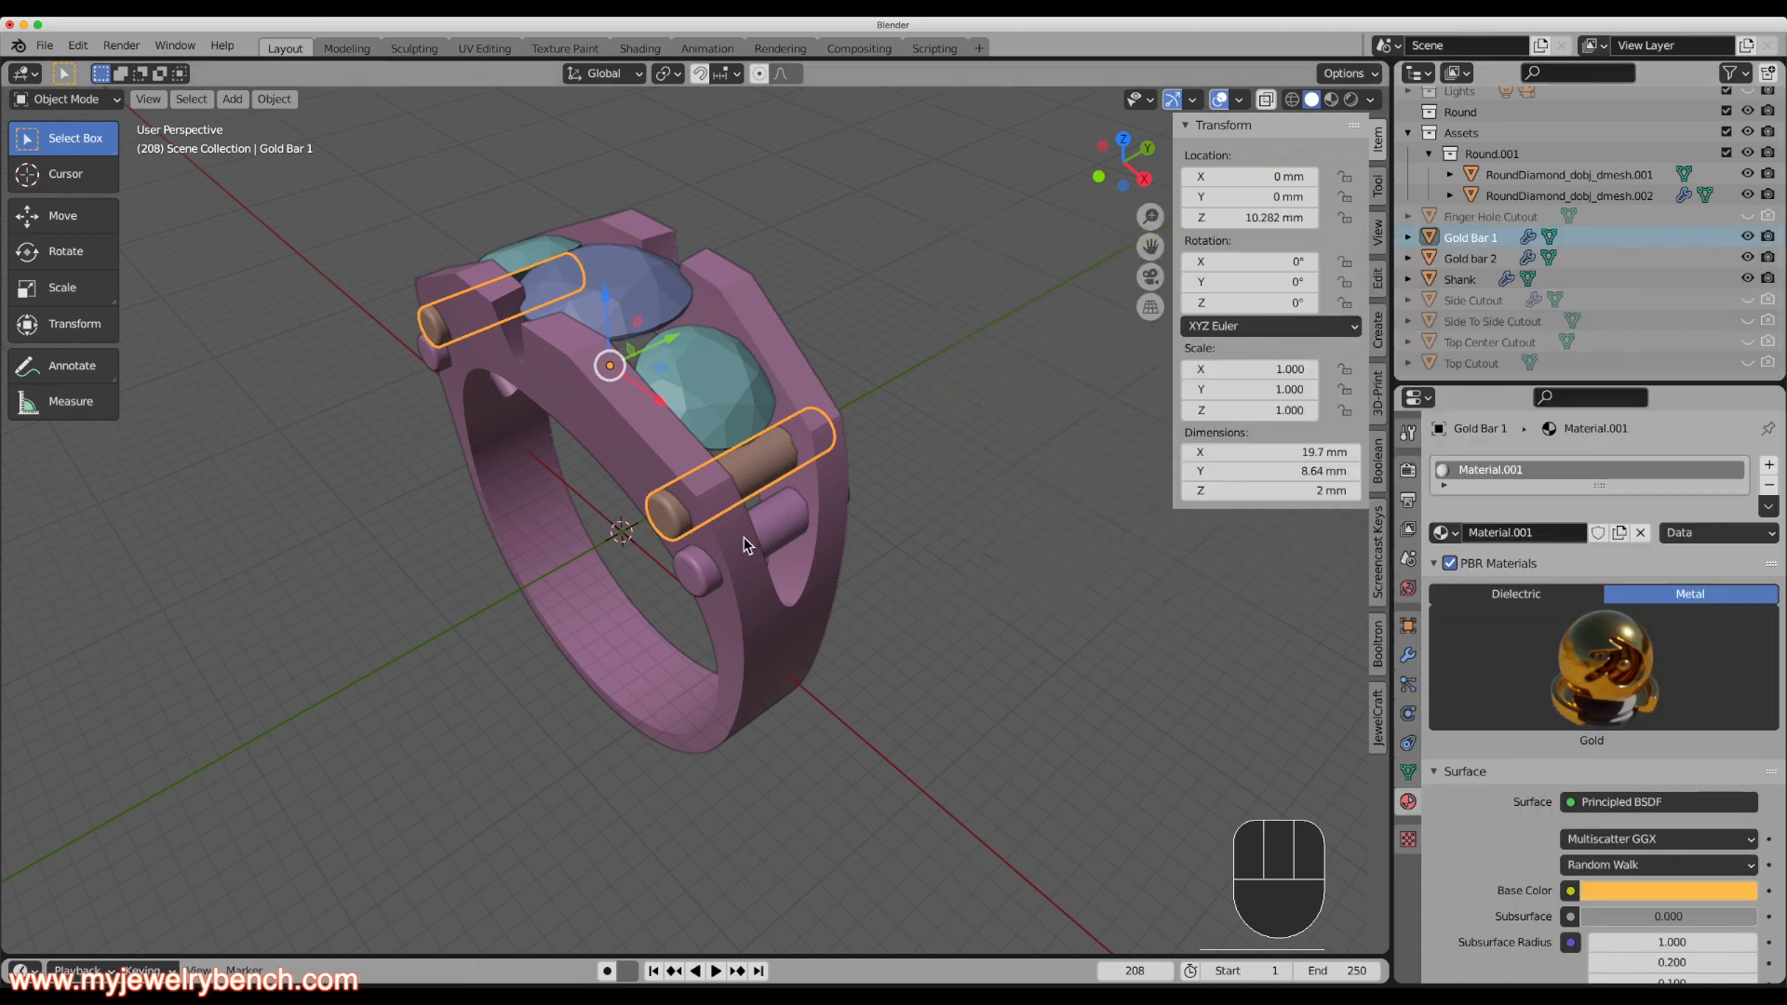
Give Gold bar 2 its own new material with the Gold metal preset.
left_click(778, 523)
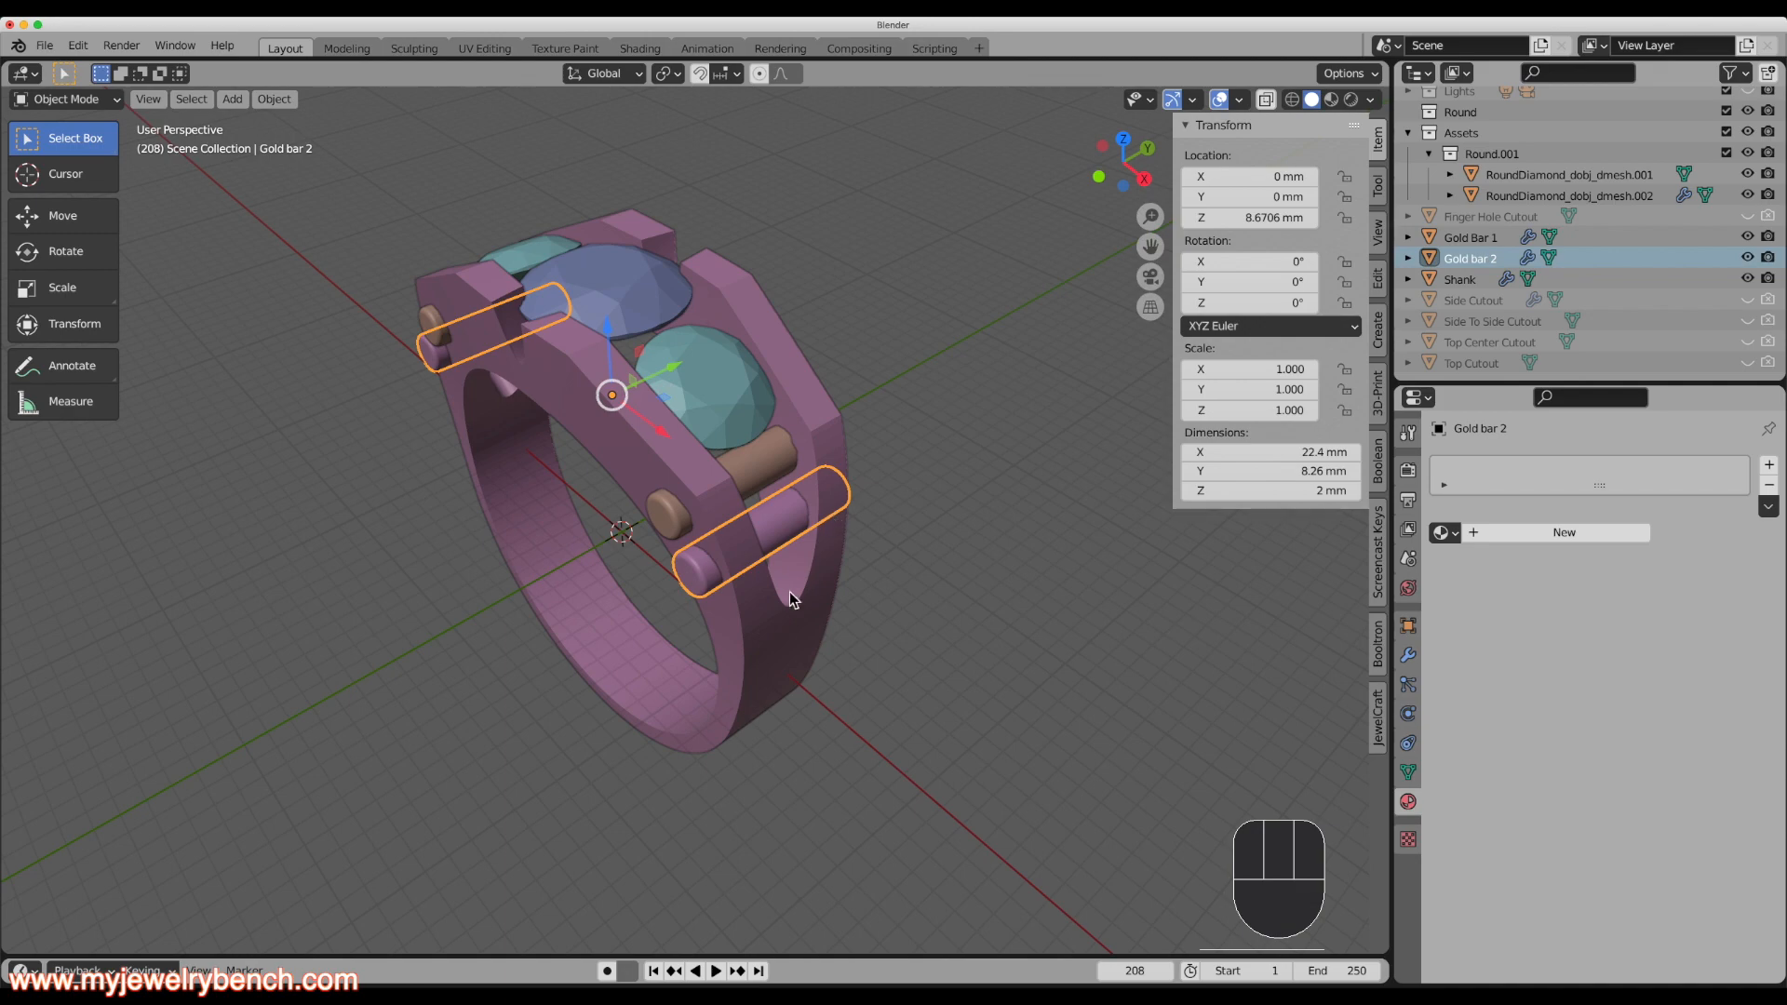
left_click(1638, 536)
left_click(1660, 651)
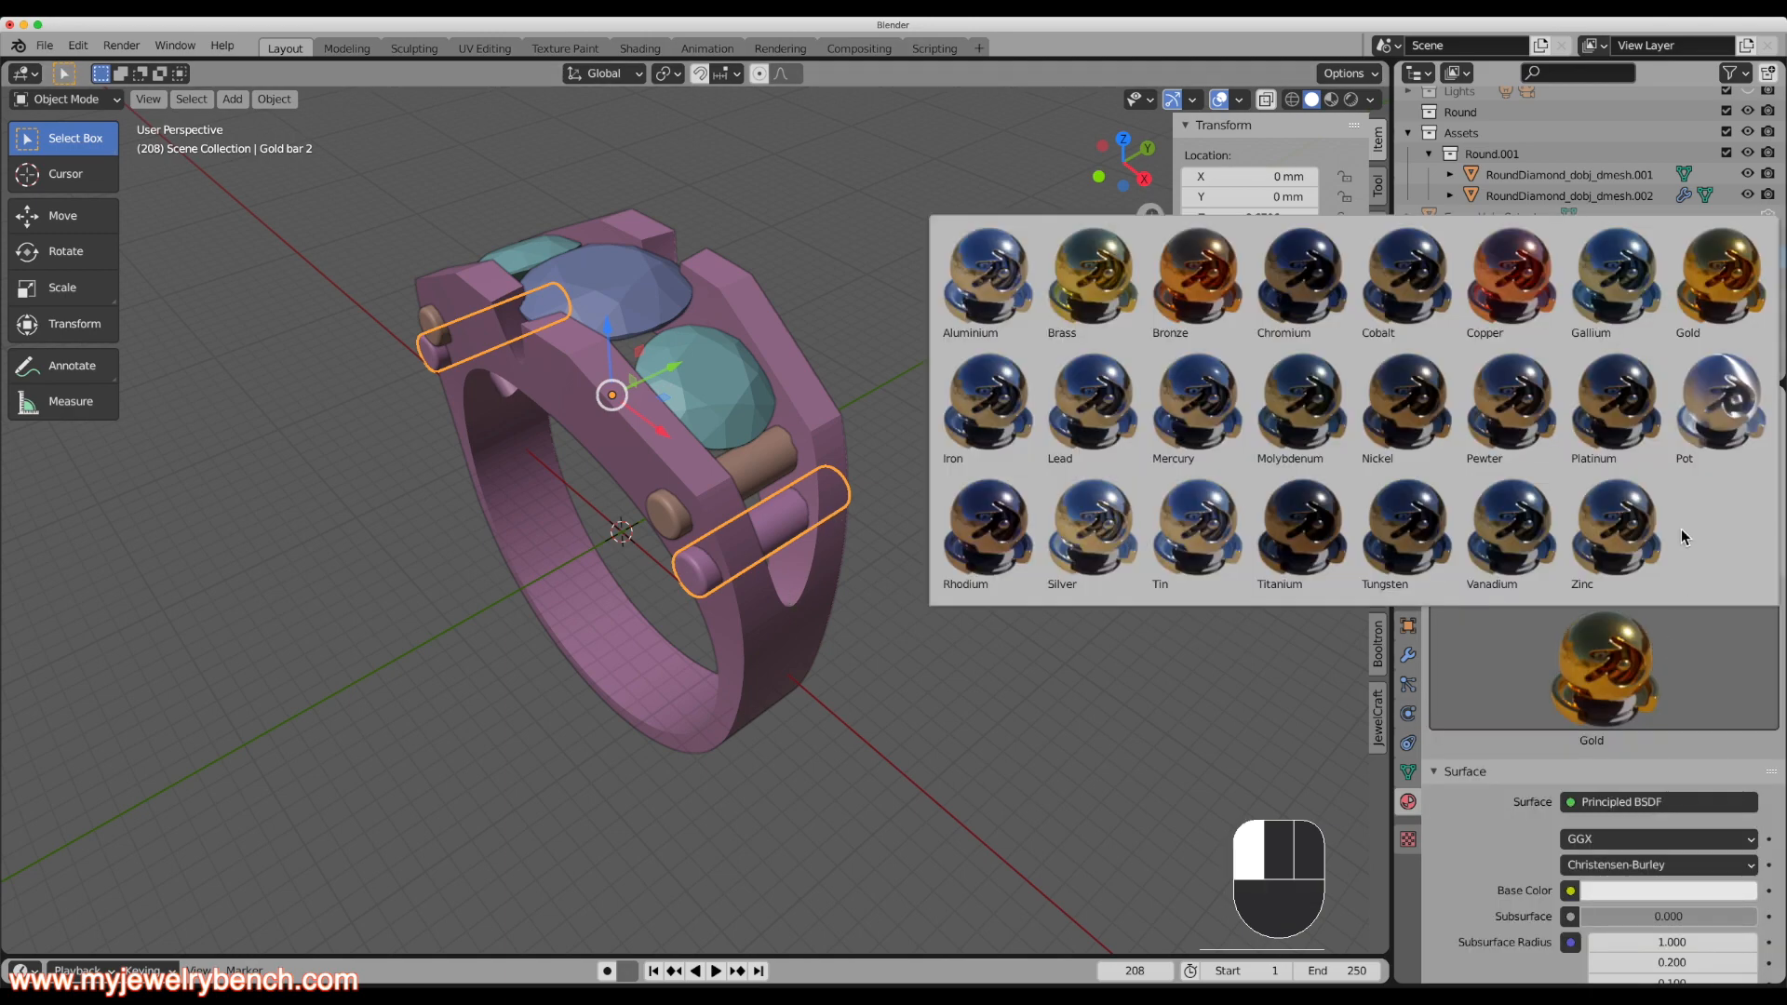
left_click(1703, 312)
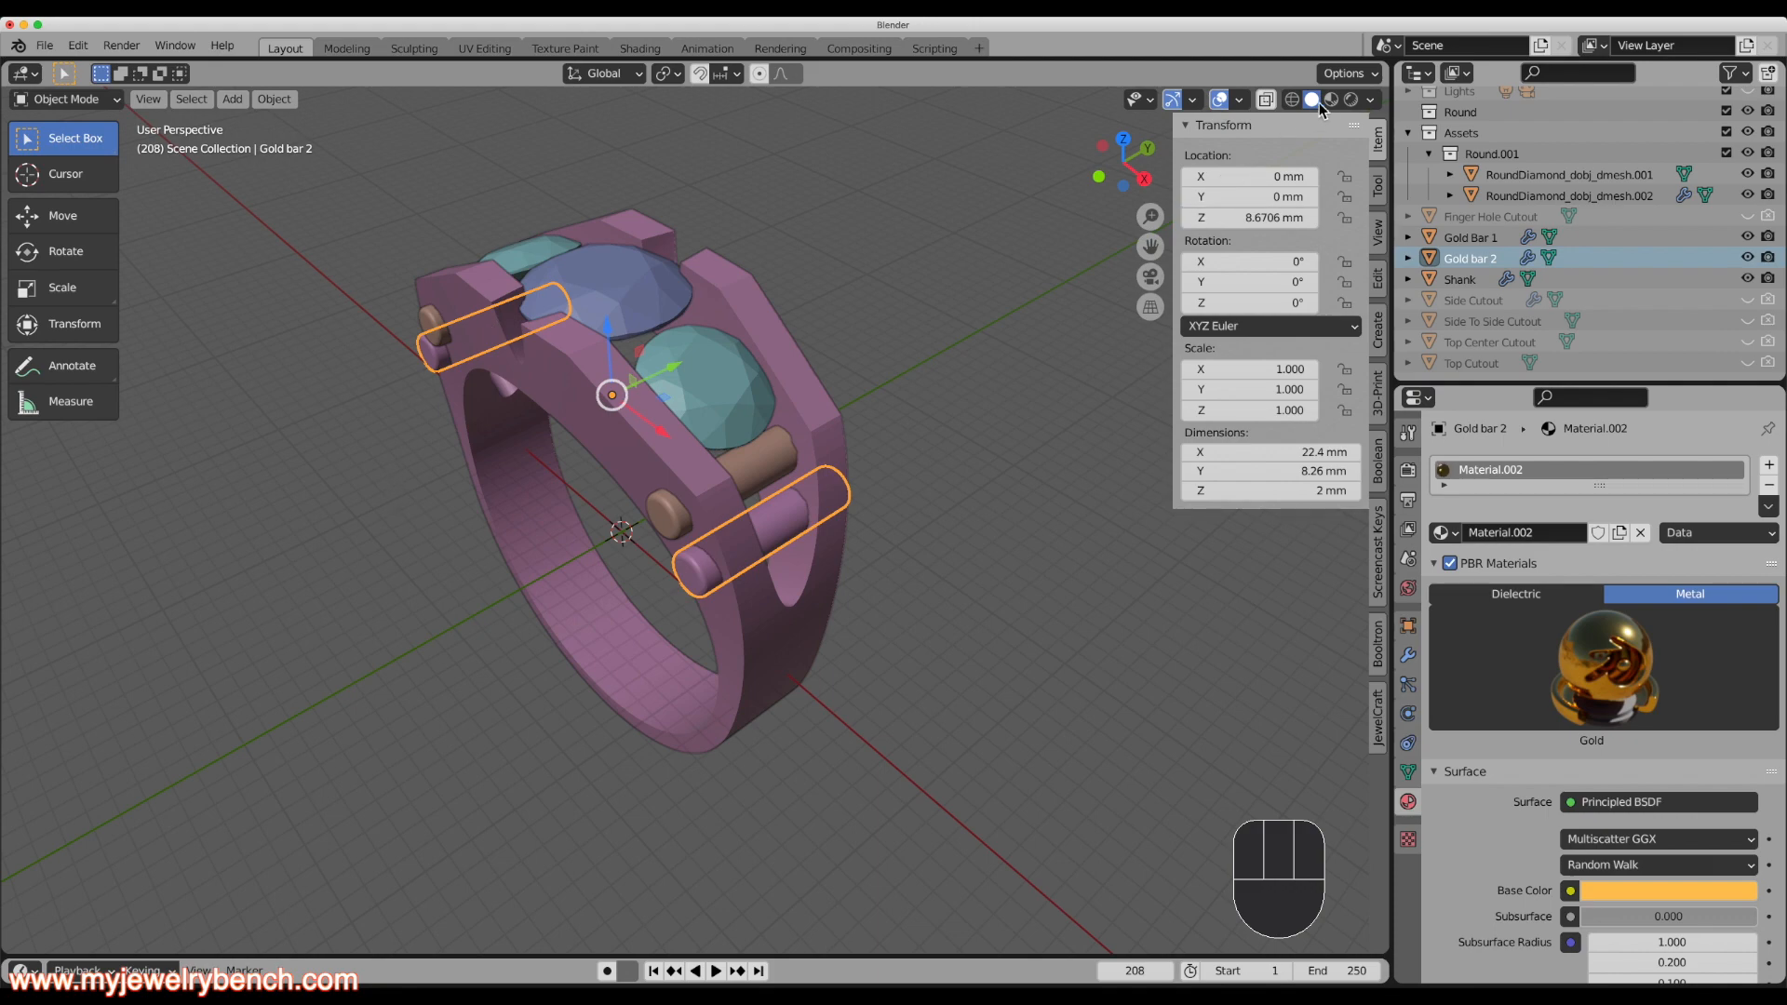
Preview the ring in rendered shading, select the center stone, and examine the metals and stones from above.
left_click(1352, 99)
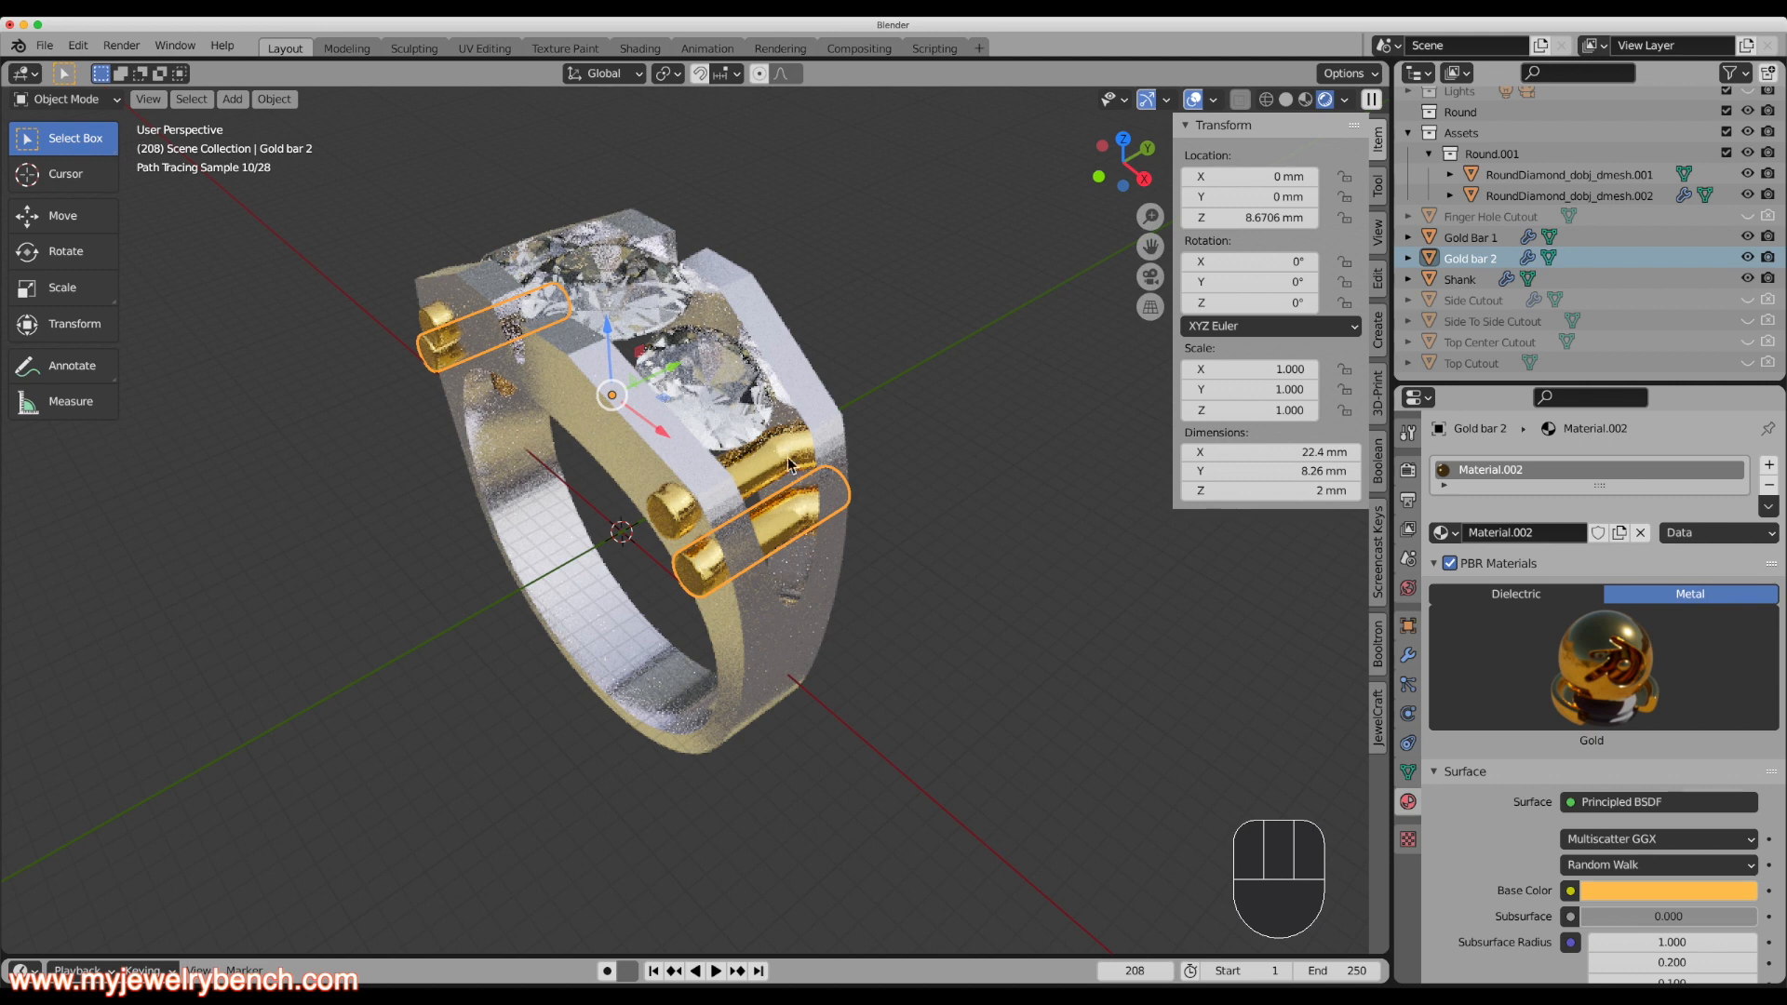
left_click(640, 307)
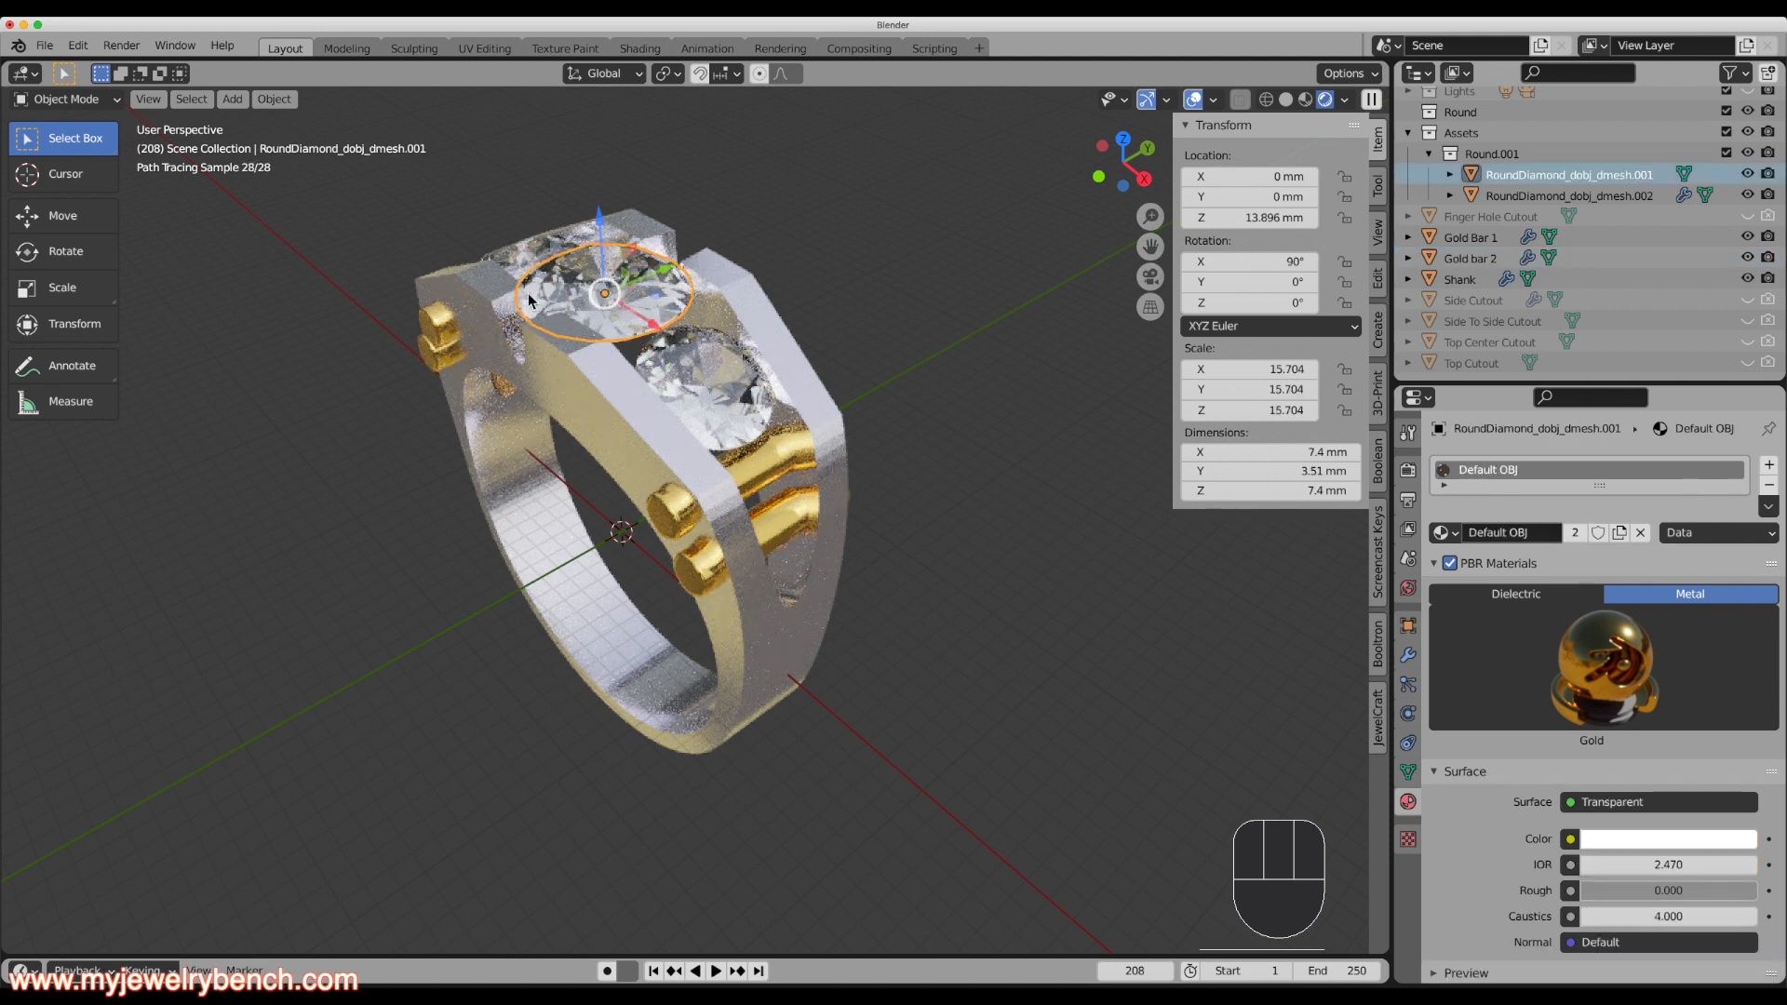
mouse_move(534, 577)
middle_mouse_down()
mouse_move(868, 578)
mouse_move(884, 609)
mouse_move(816, 704)
mouse_move(769, 709)
mouse_move(778, 493)
mouse_move(717, 622)
middle_mouse_up()
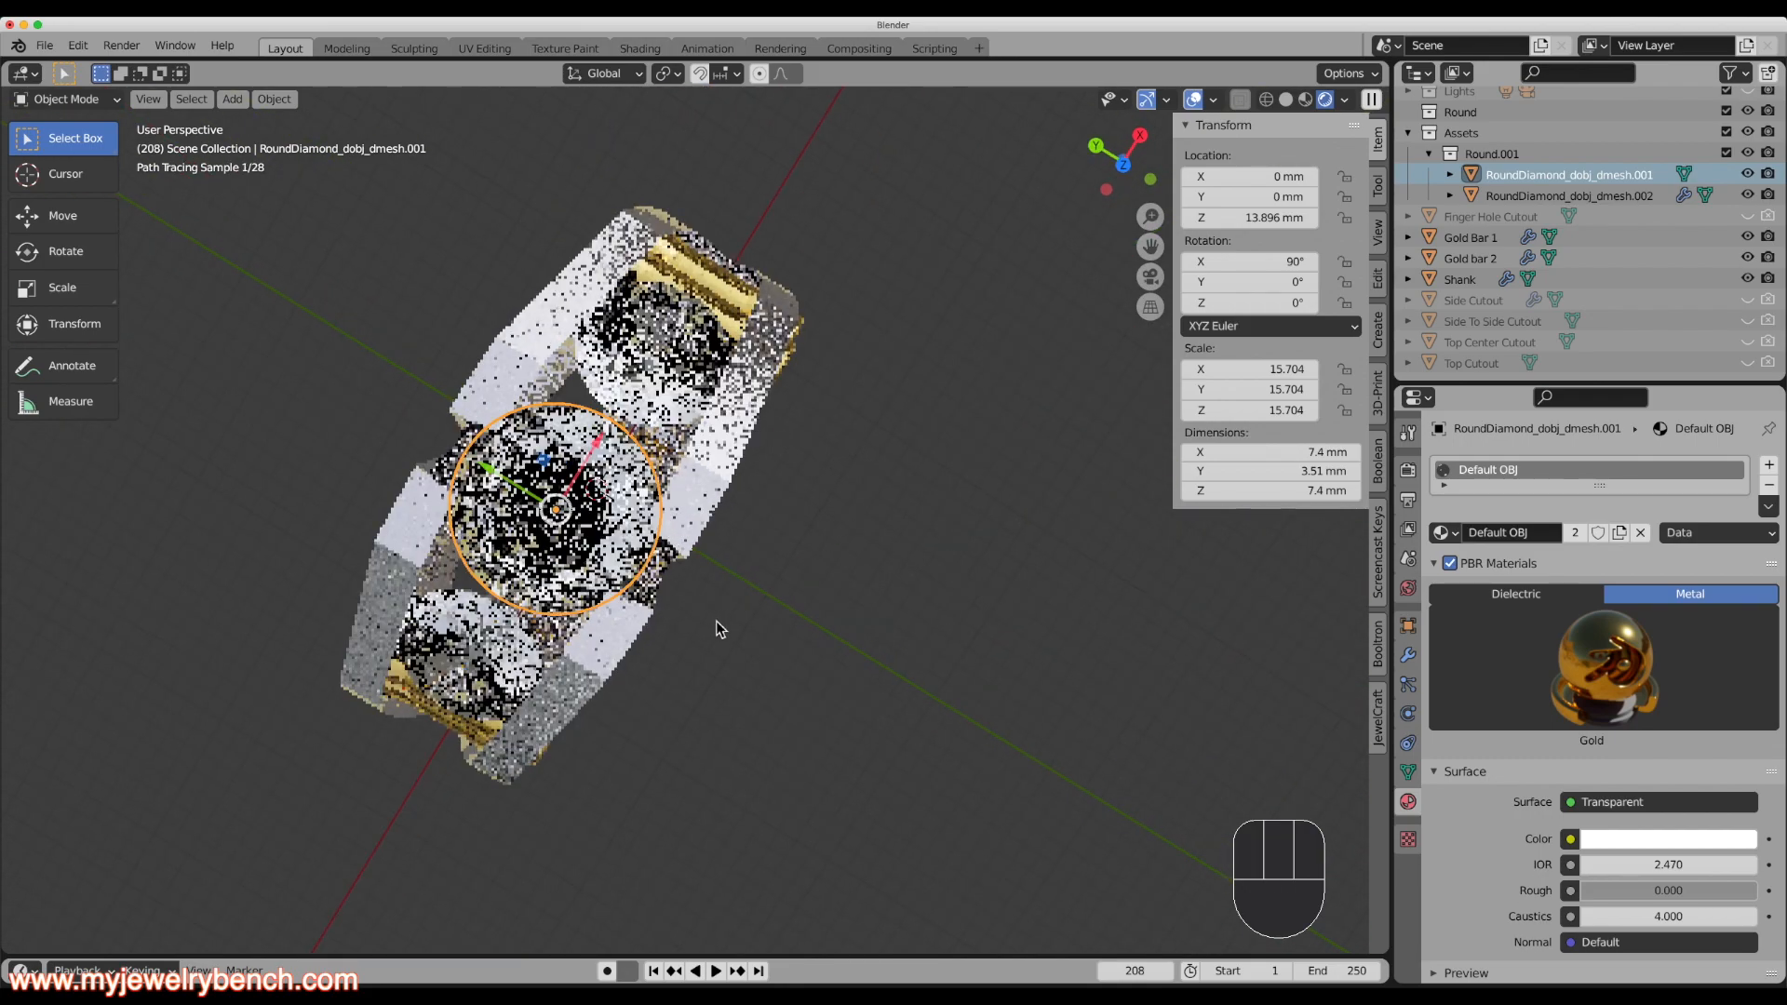
left_click(739, 632)
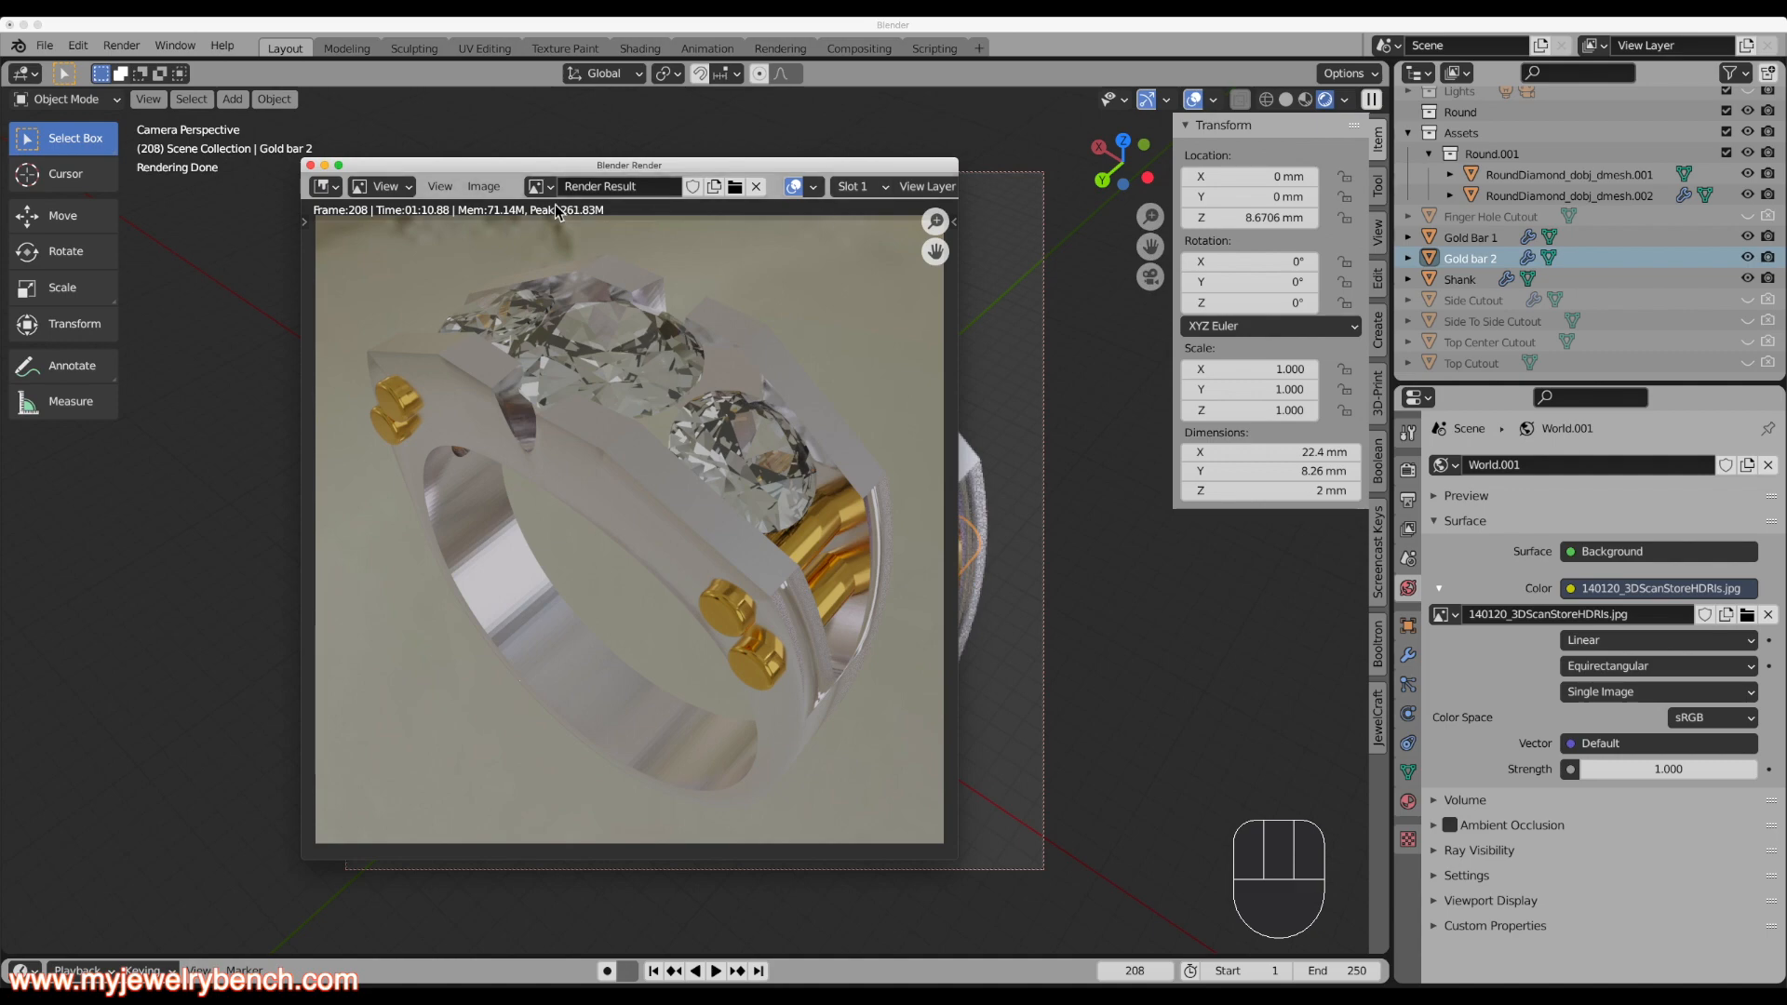
Close the render result, leave the camera view, and return the viewport to solid shading.
left_click(311, 166)
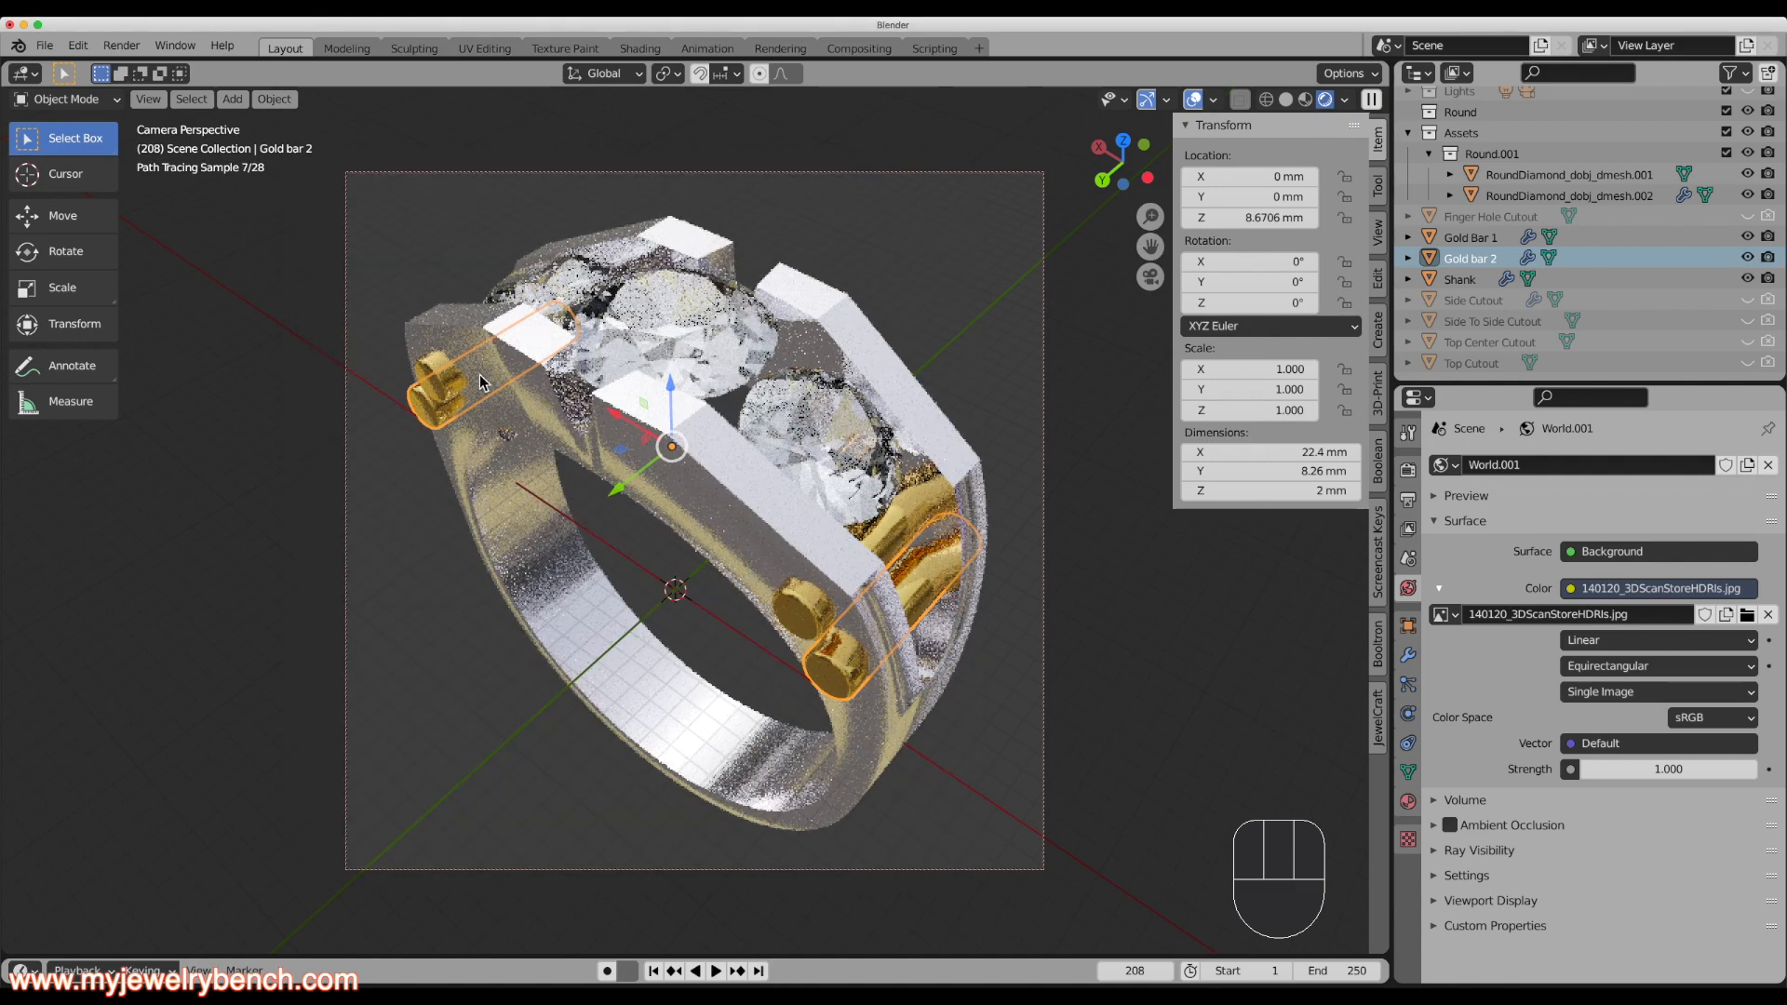
key("grave")
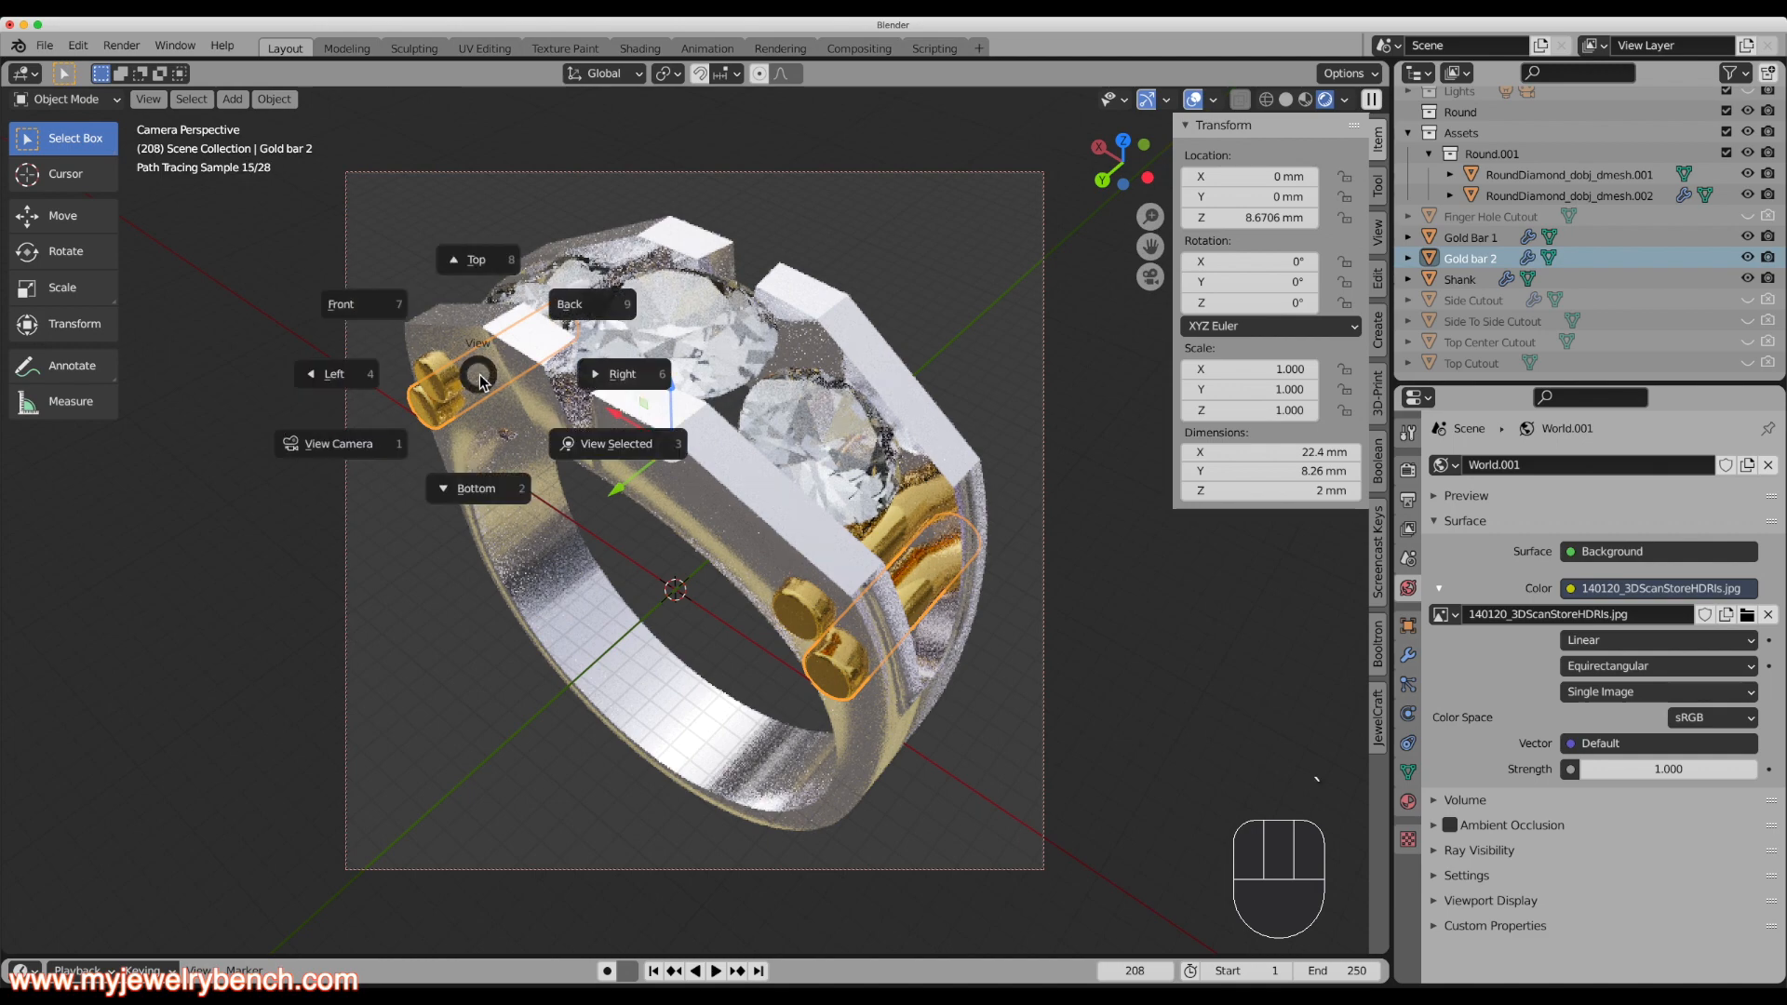
left_click(395, 440)
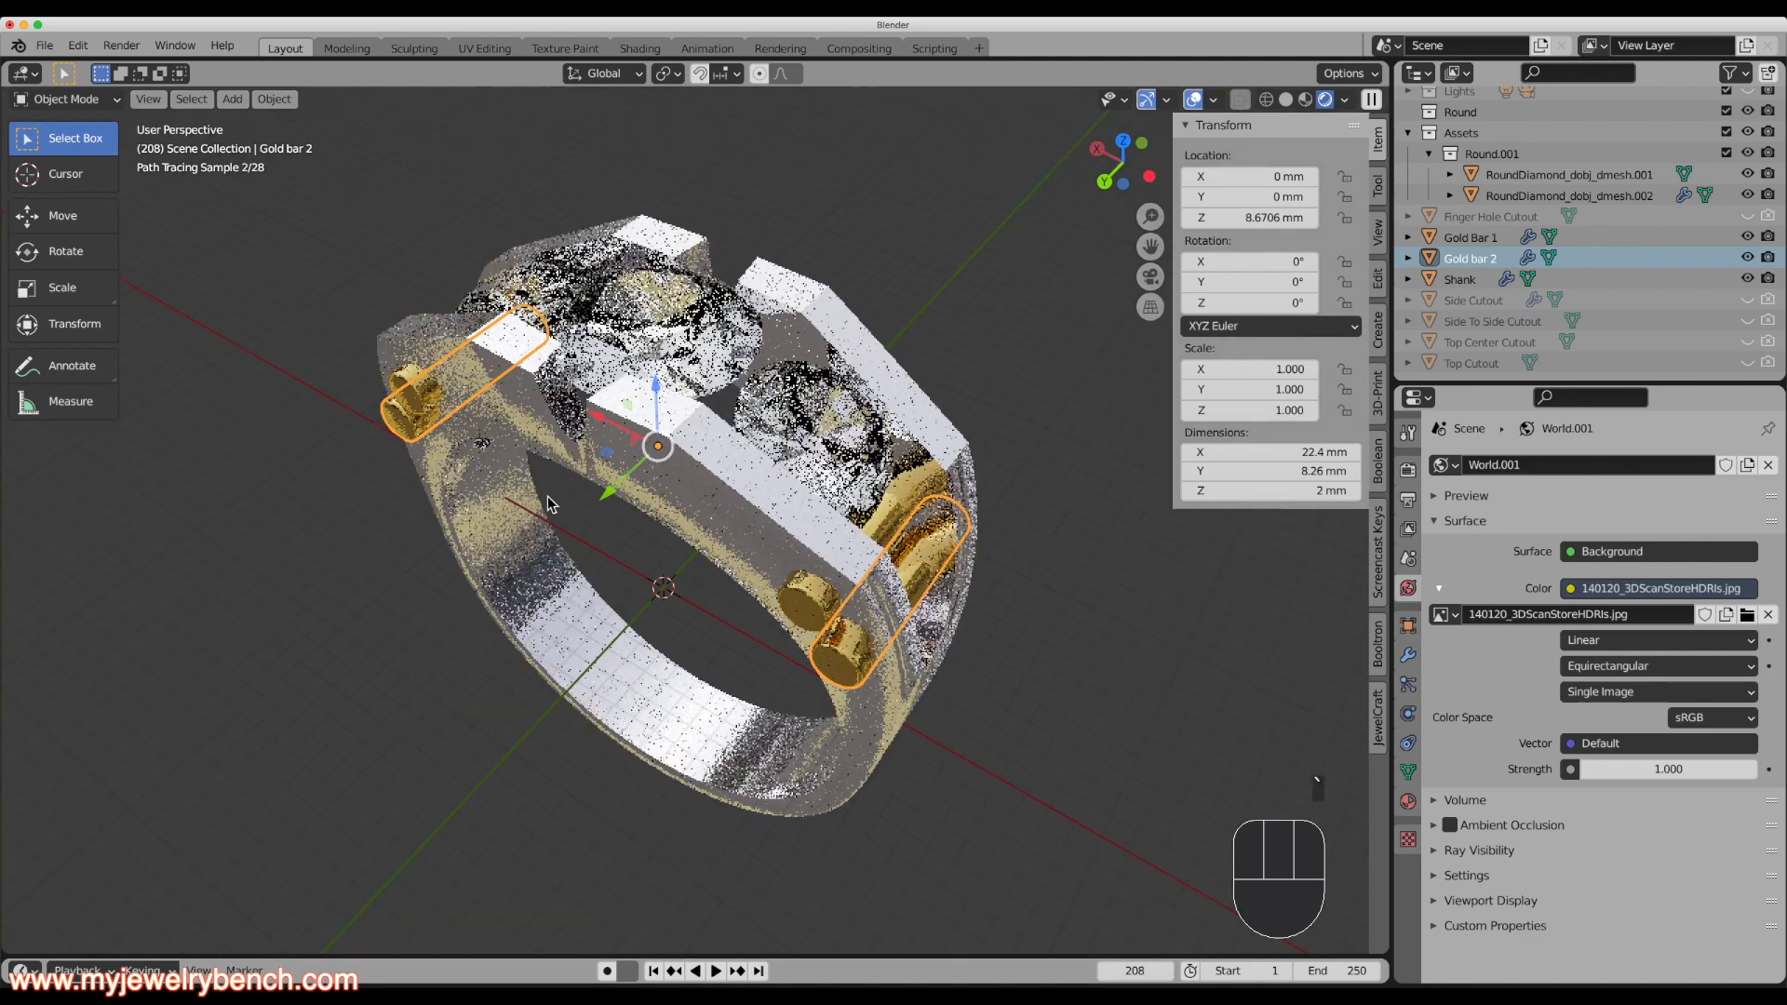
left_click(1291, 101)
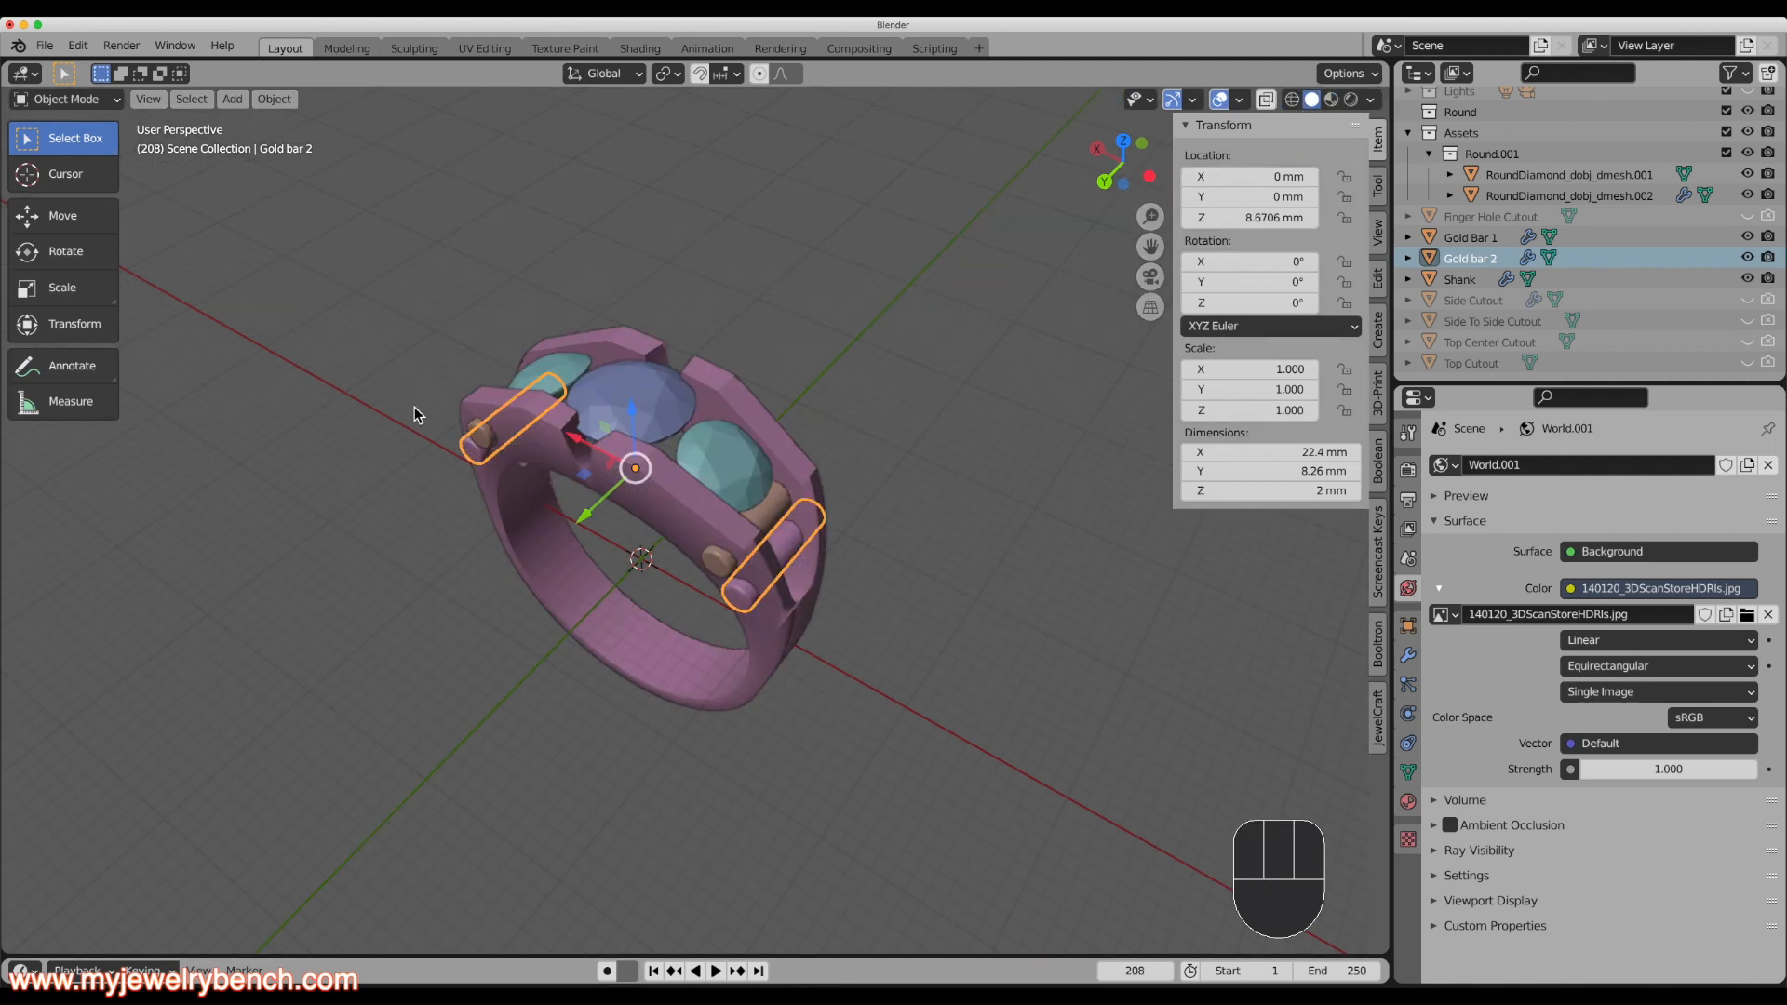
Select the Shank, review its stack of Boolean cutout modifiers, and apply all of them.
left_click(533, 584)
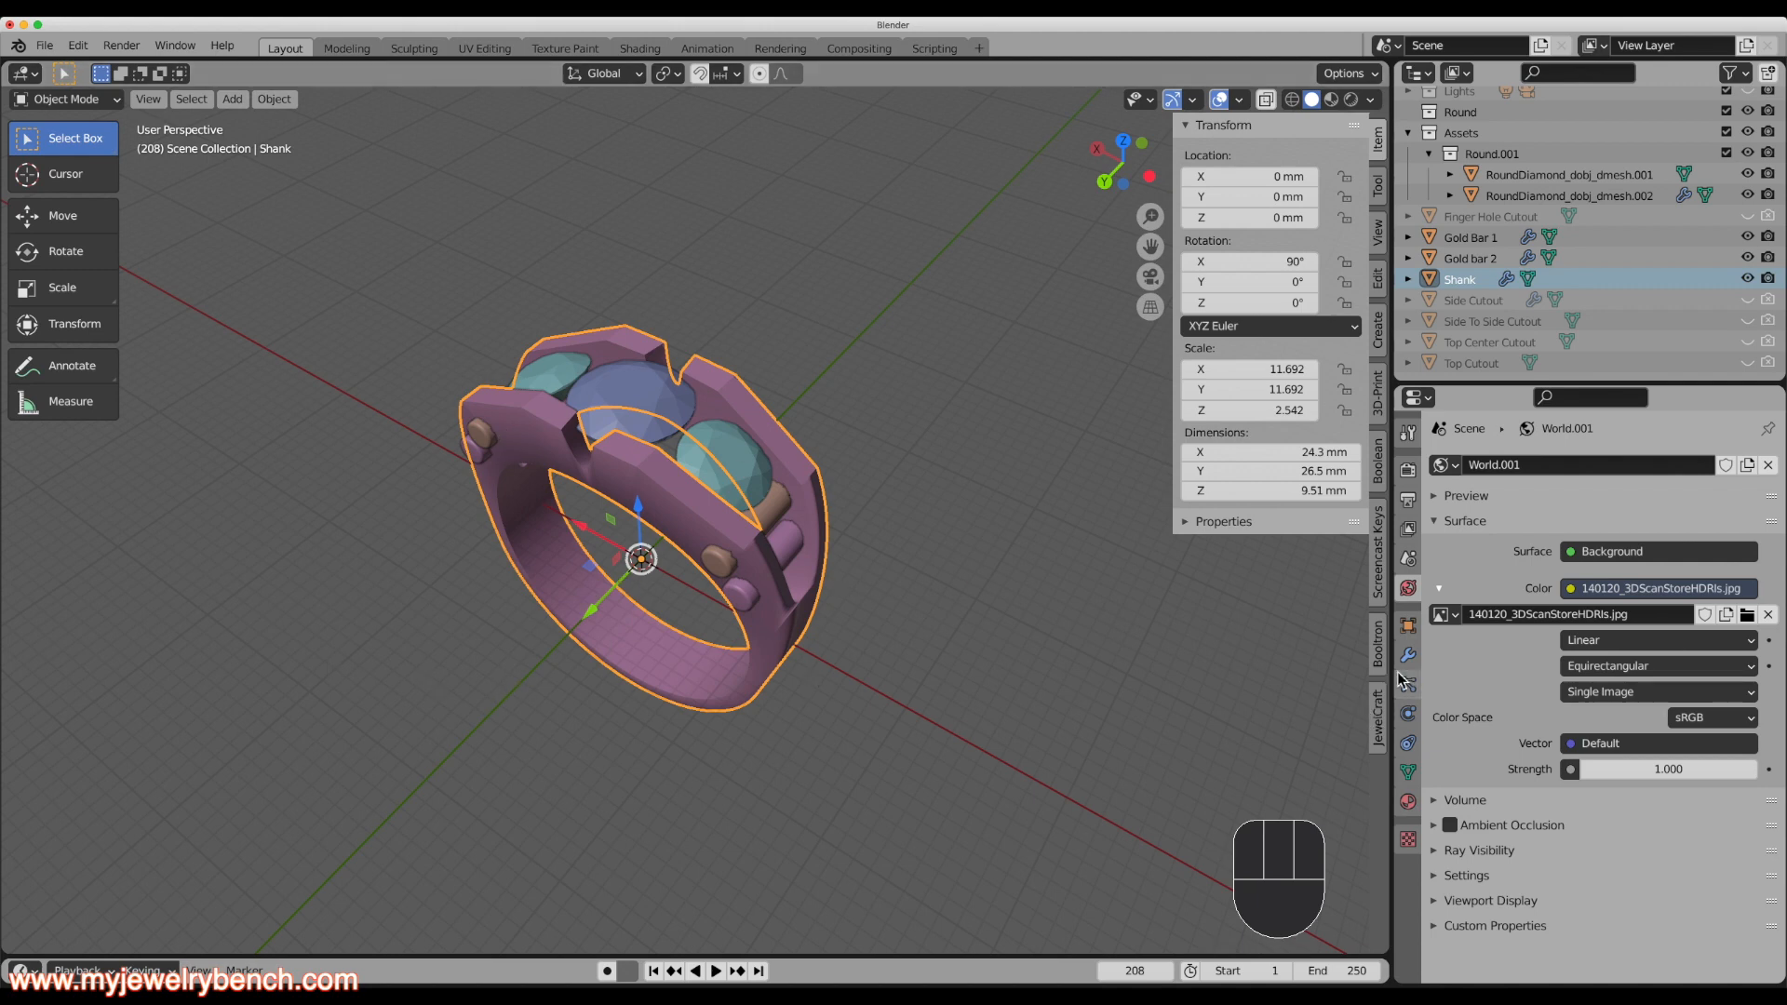
left_click(680, 689)
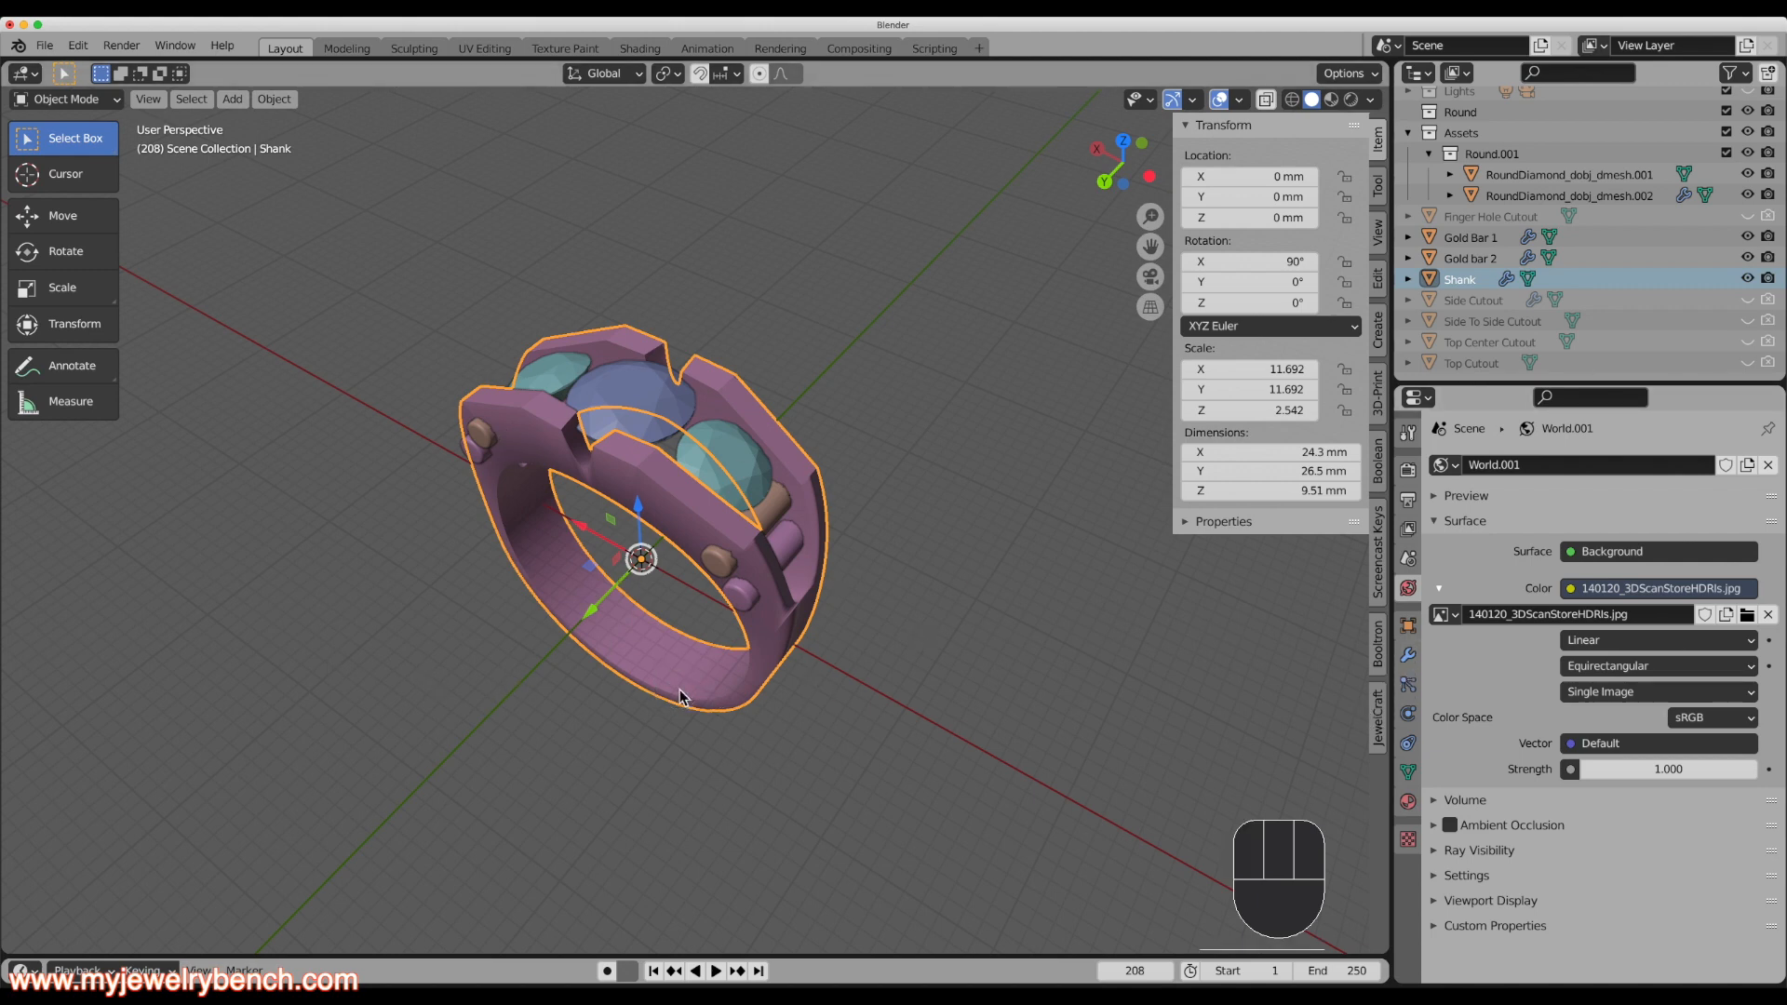
left_click(1409, 656)
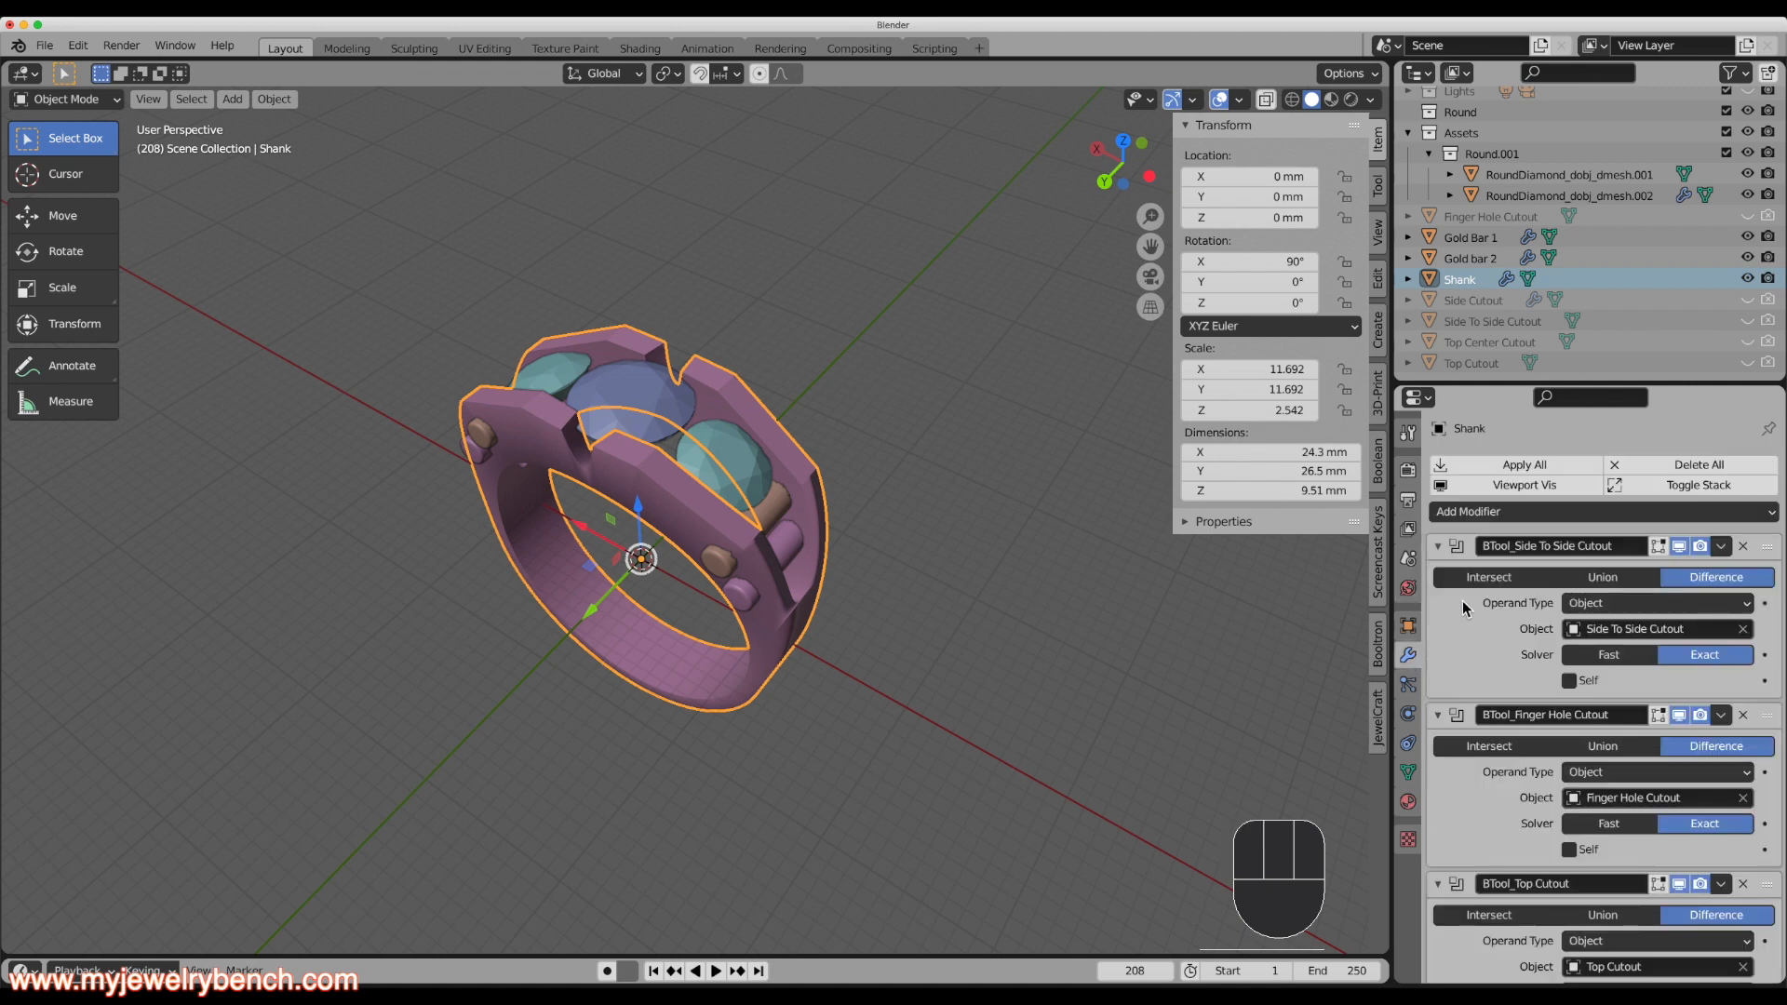
scroll(1485, 640, "down", 1)
scroll(1484, 639, "down", 8)
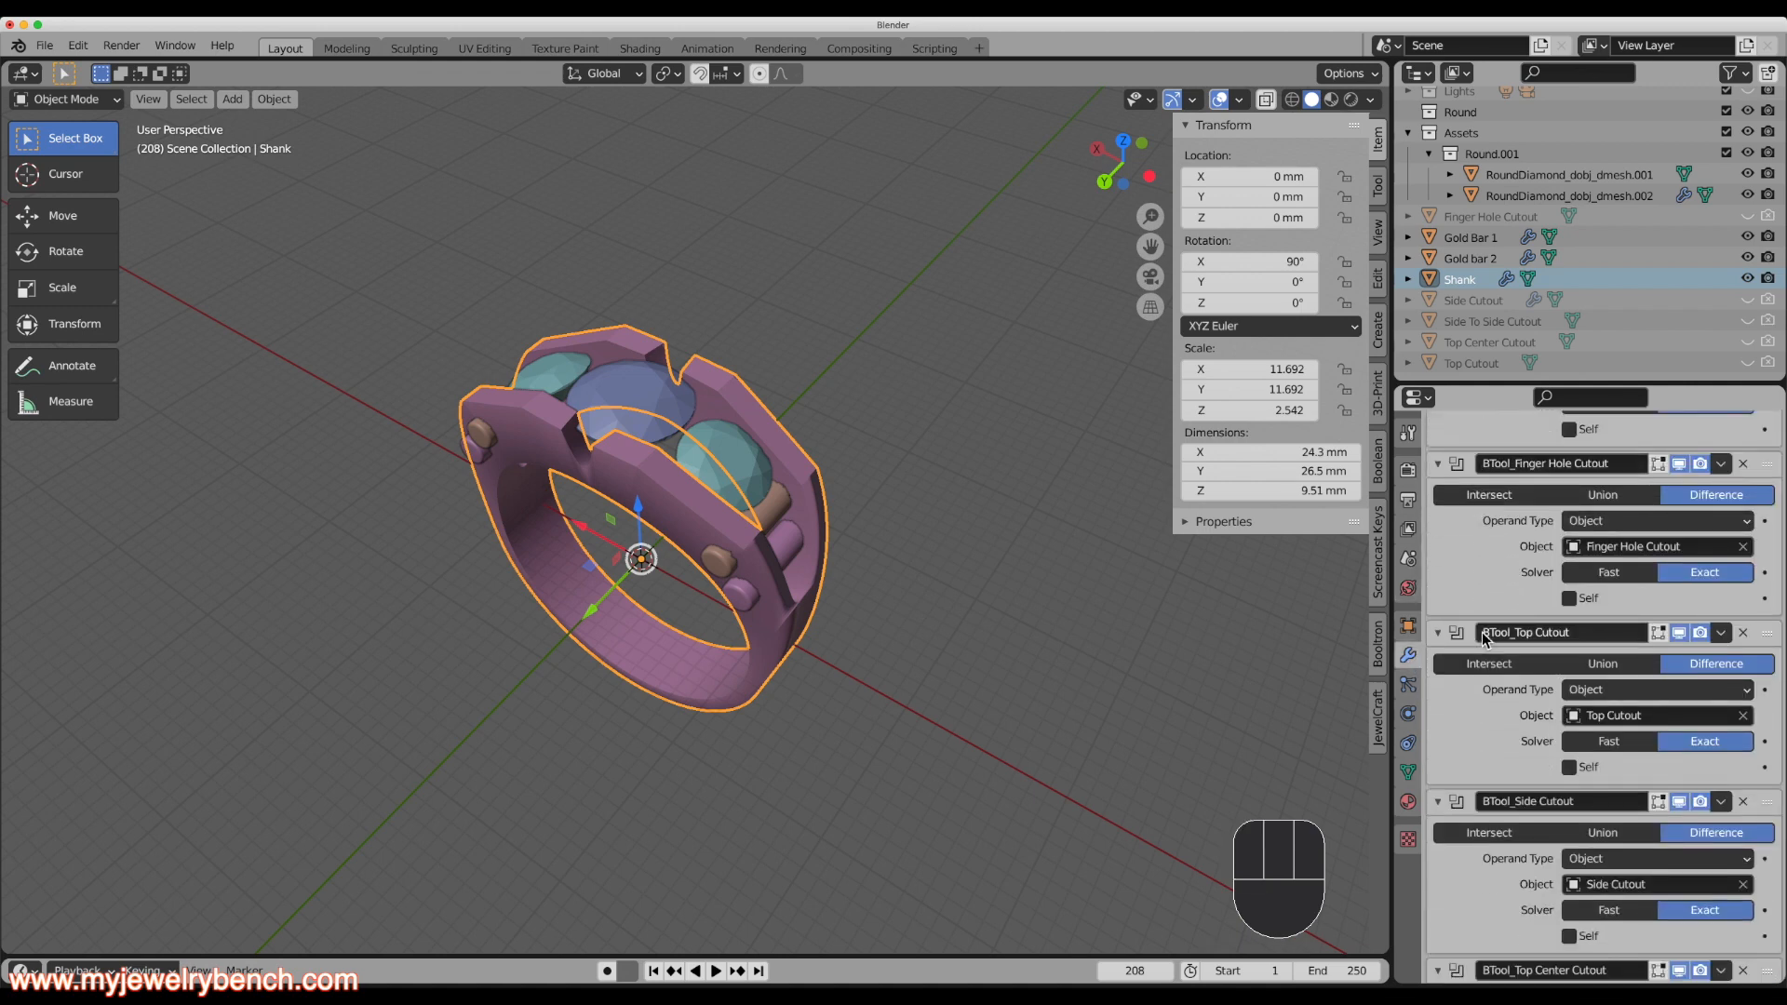
scroll(1527, 819, "up", 7)
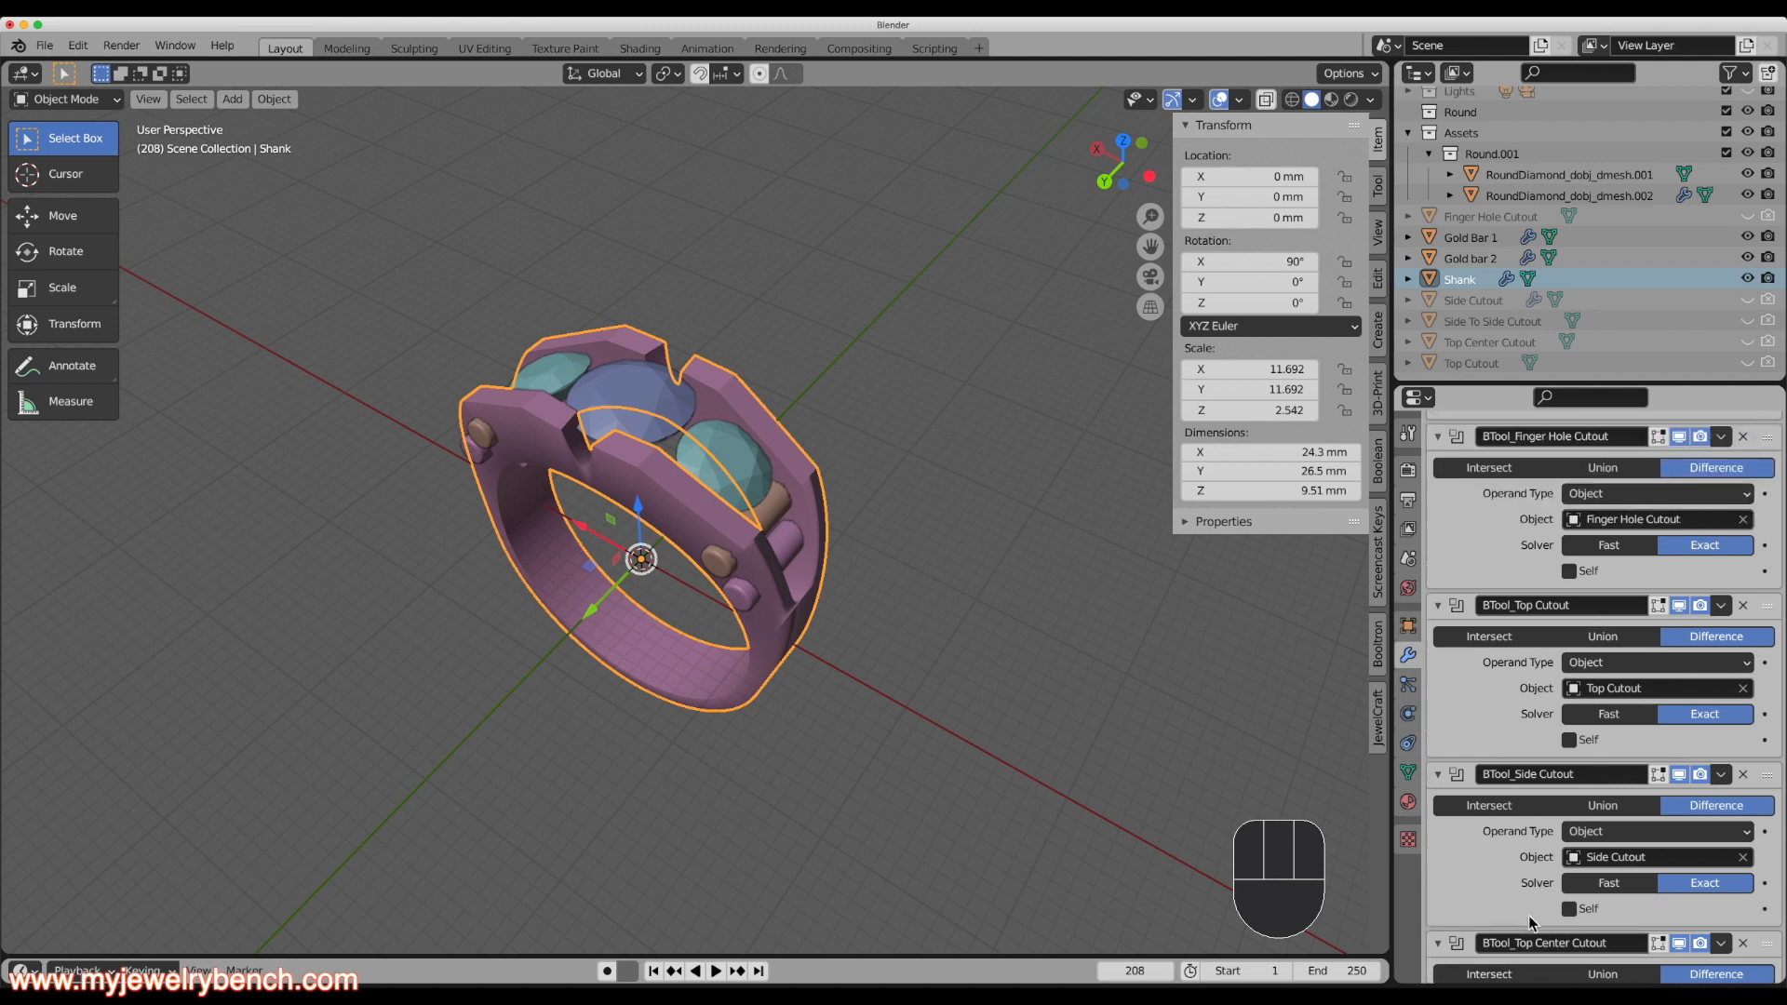
scroll(1571, 851, "up", 3)
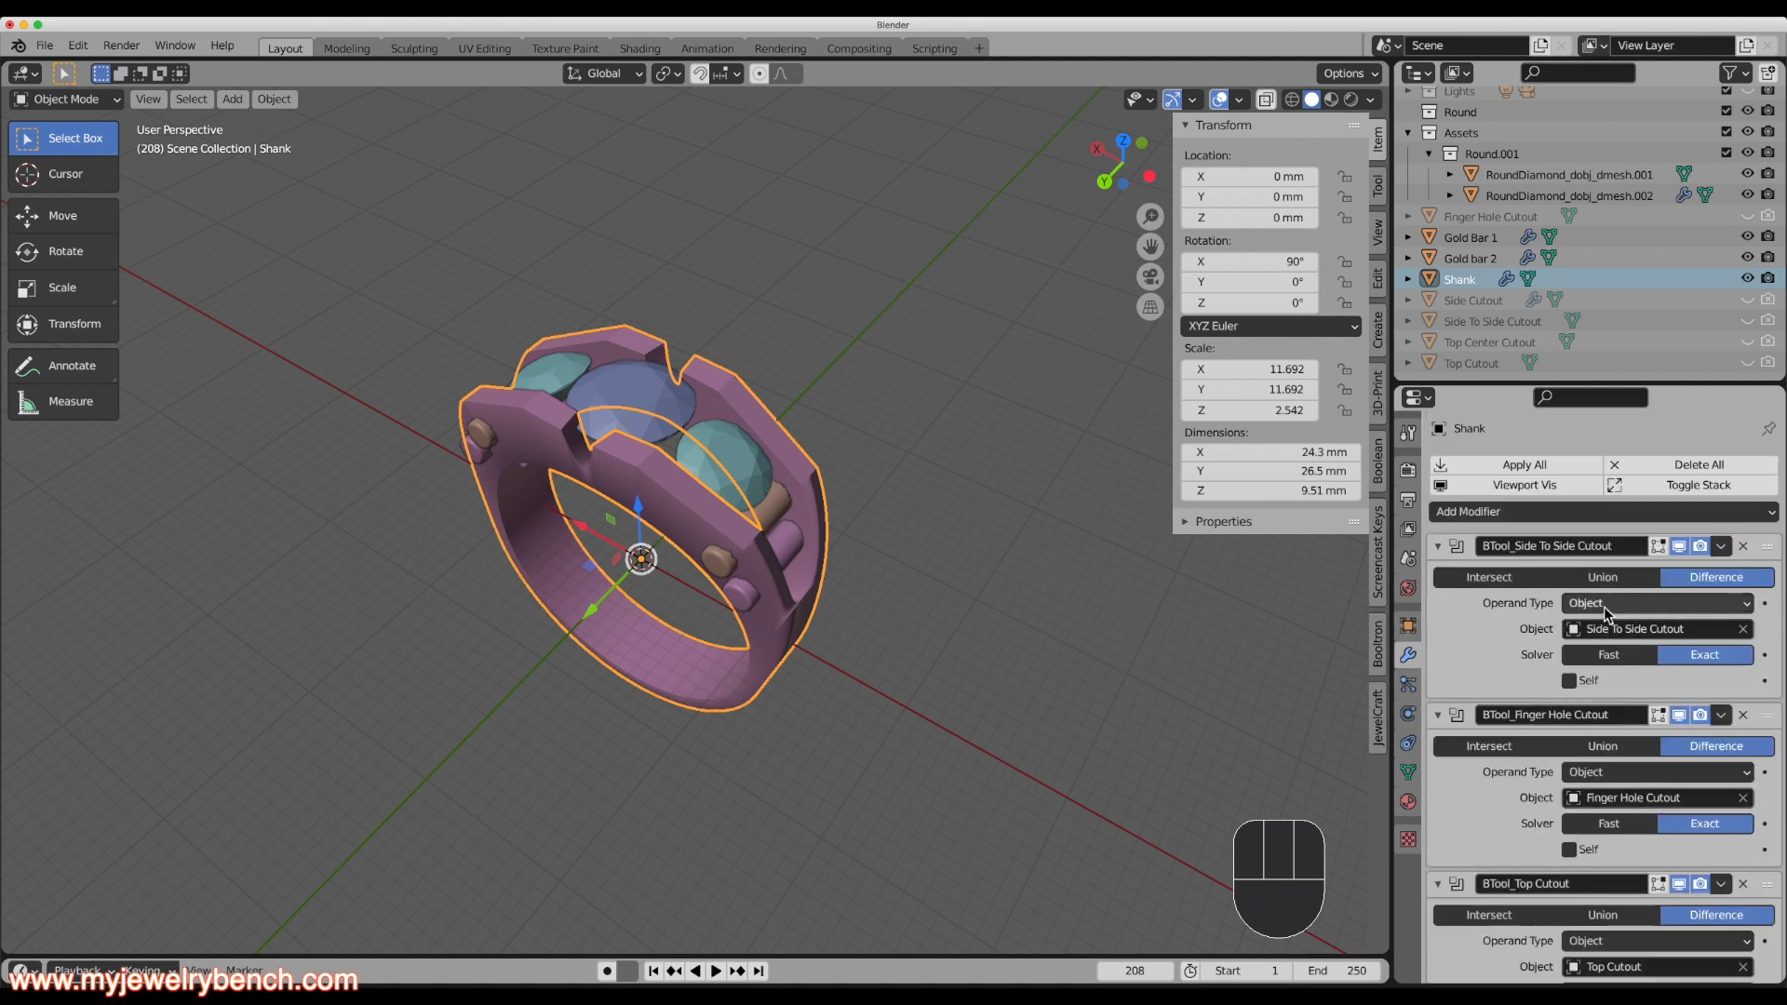
scroll(1599, 610, "down", 1)
scroll(1601, 614, "up", 2)
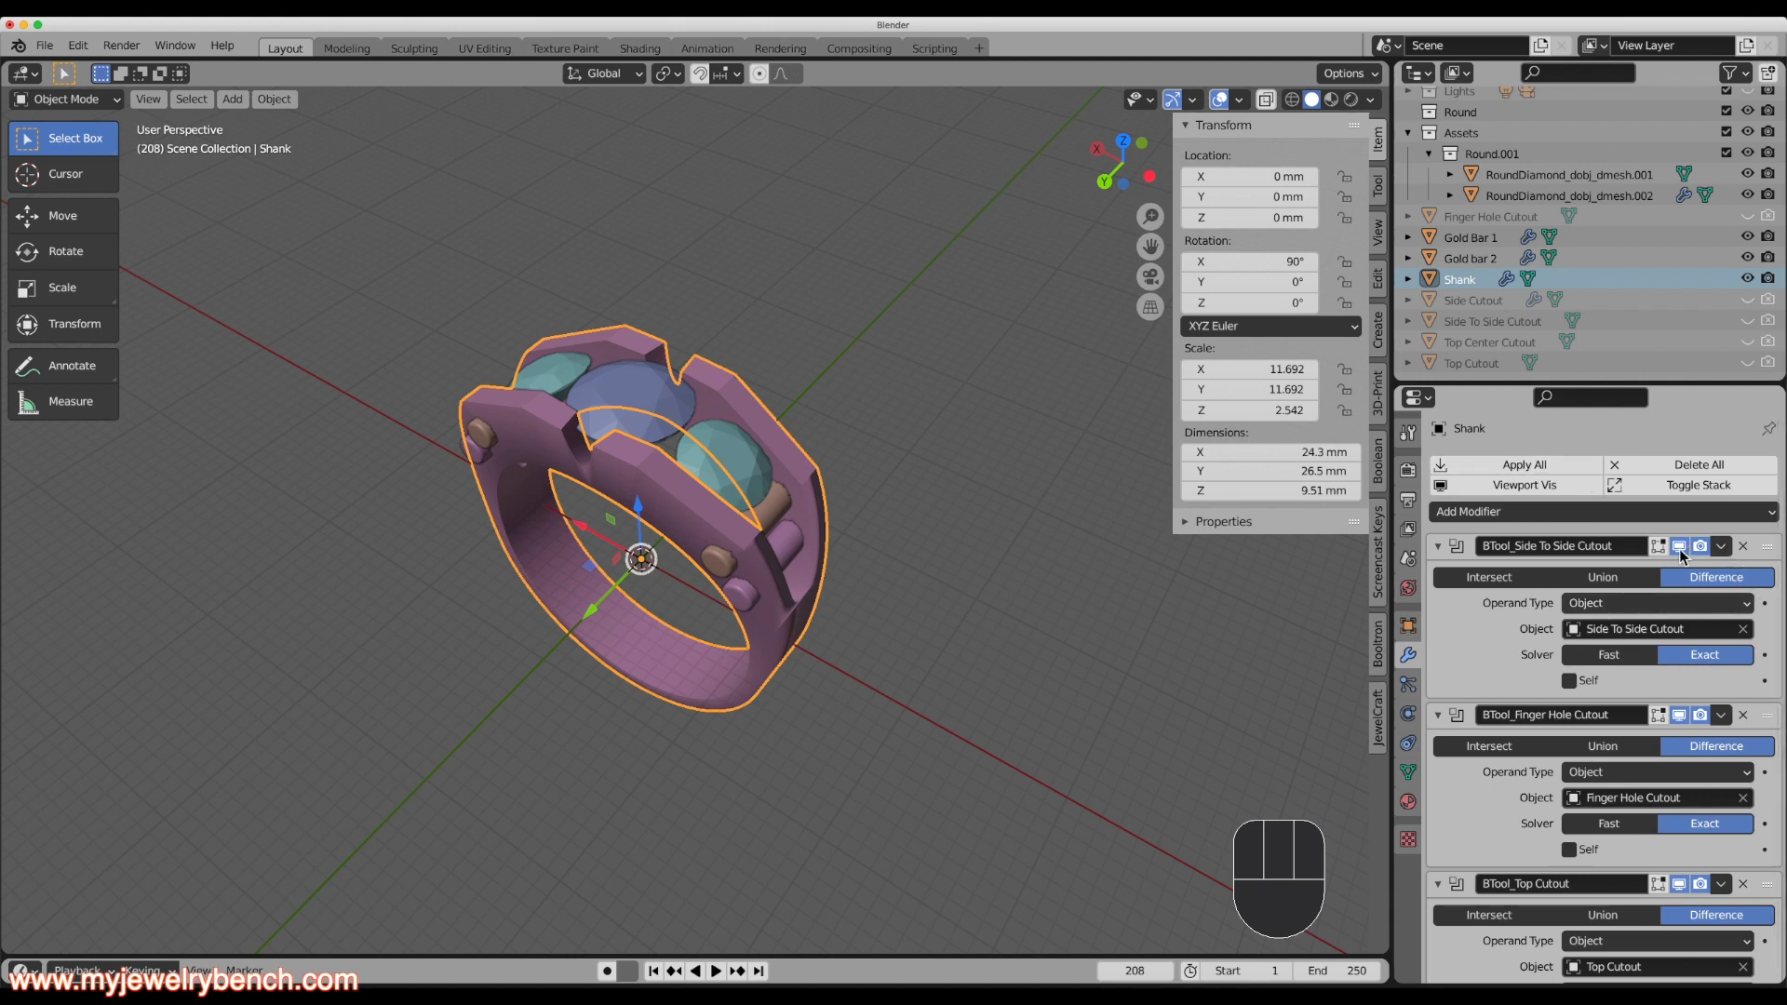
left_click(1723, 549)
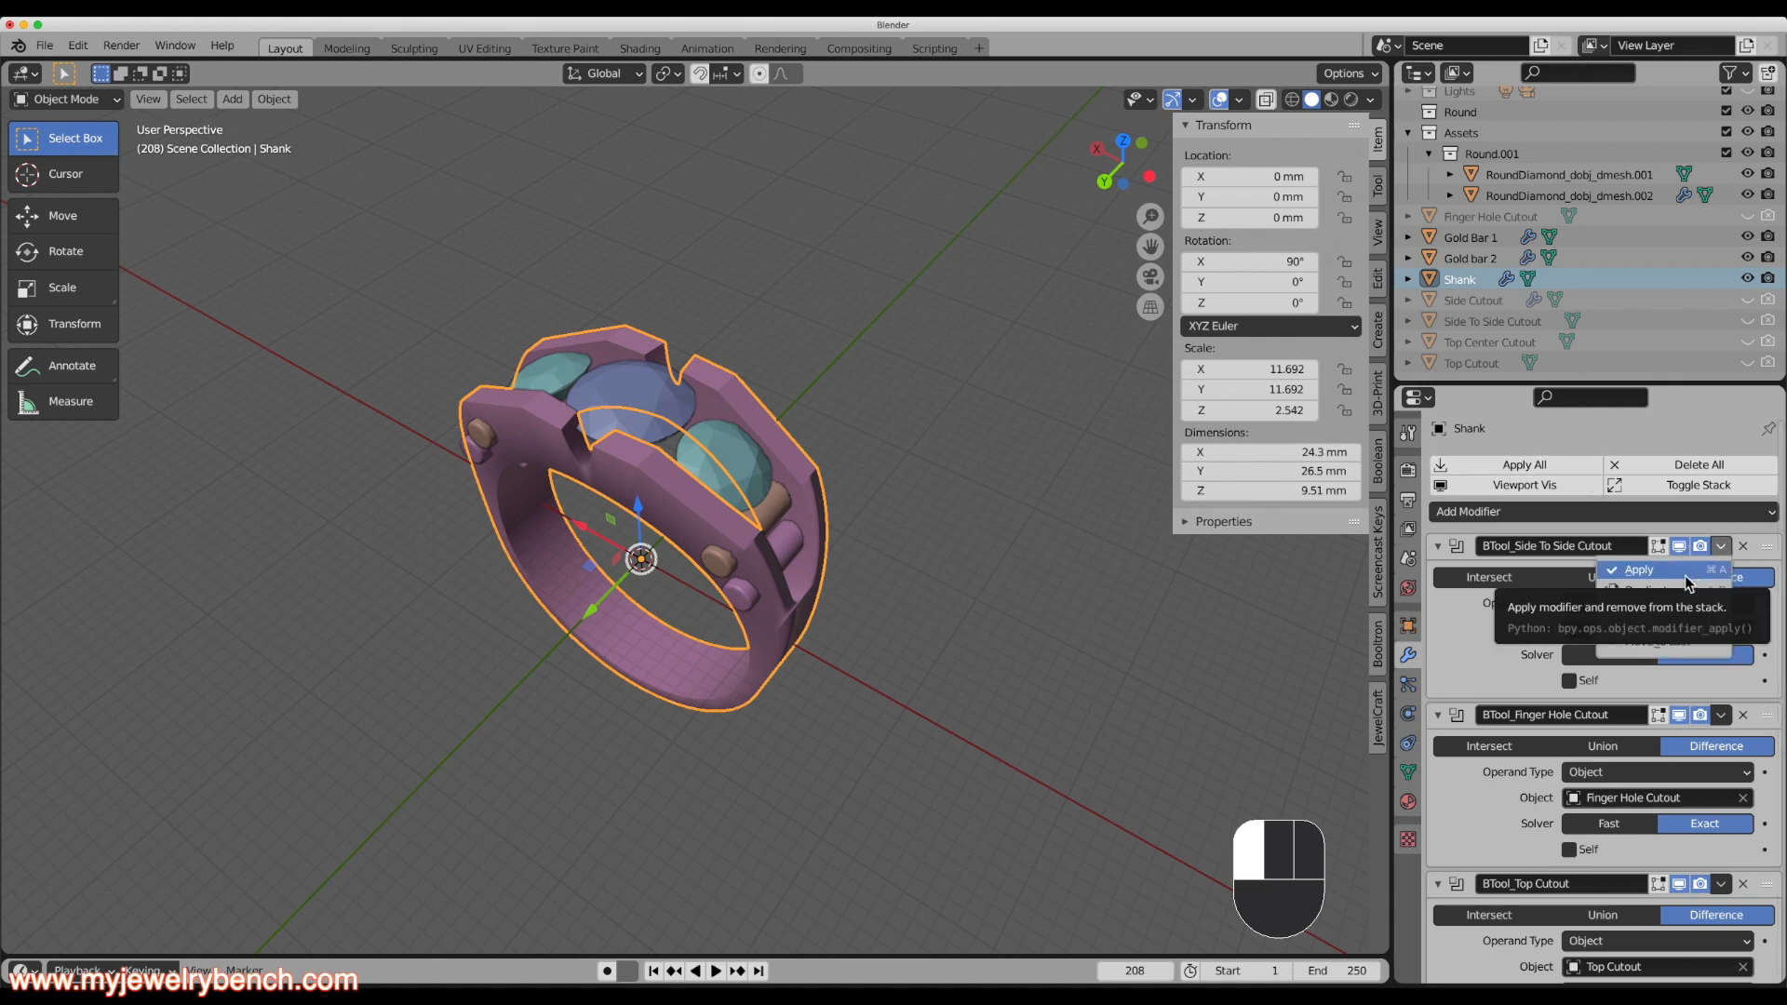
left_click(1542, 470)
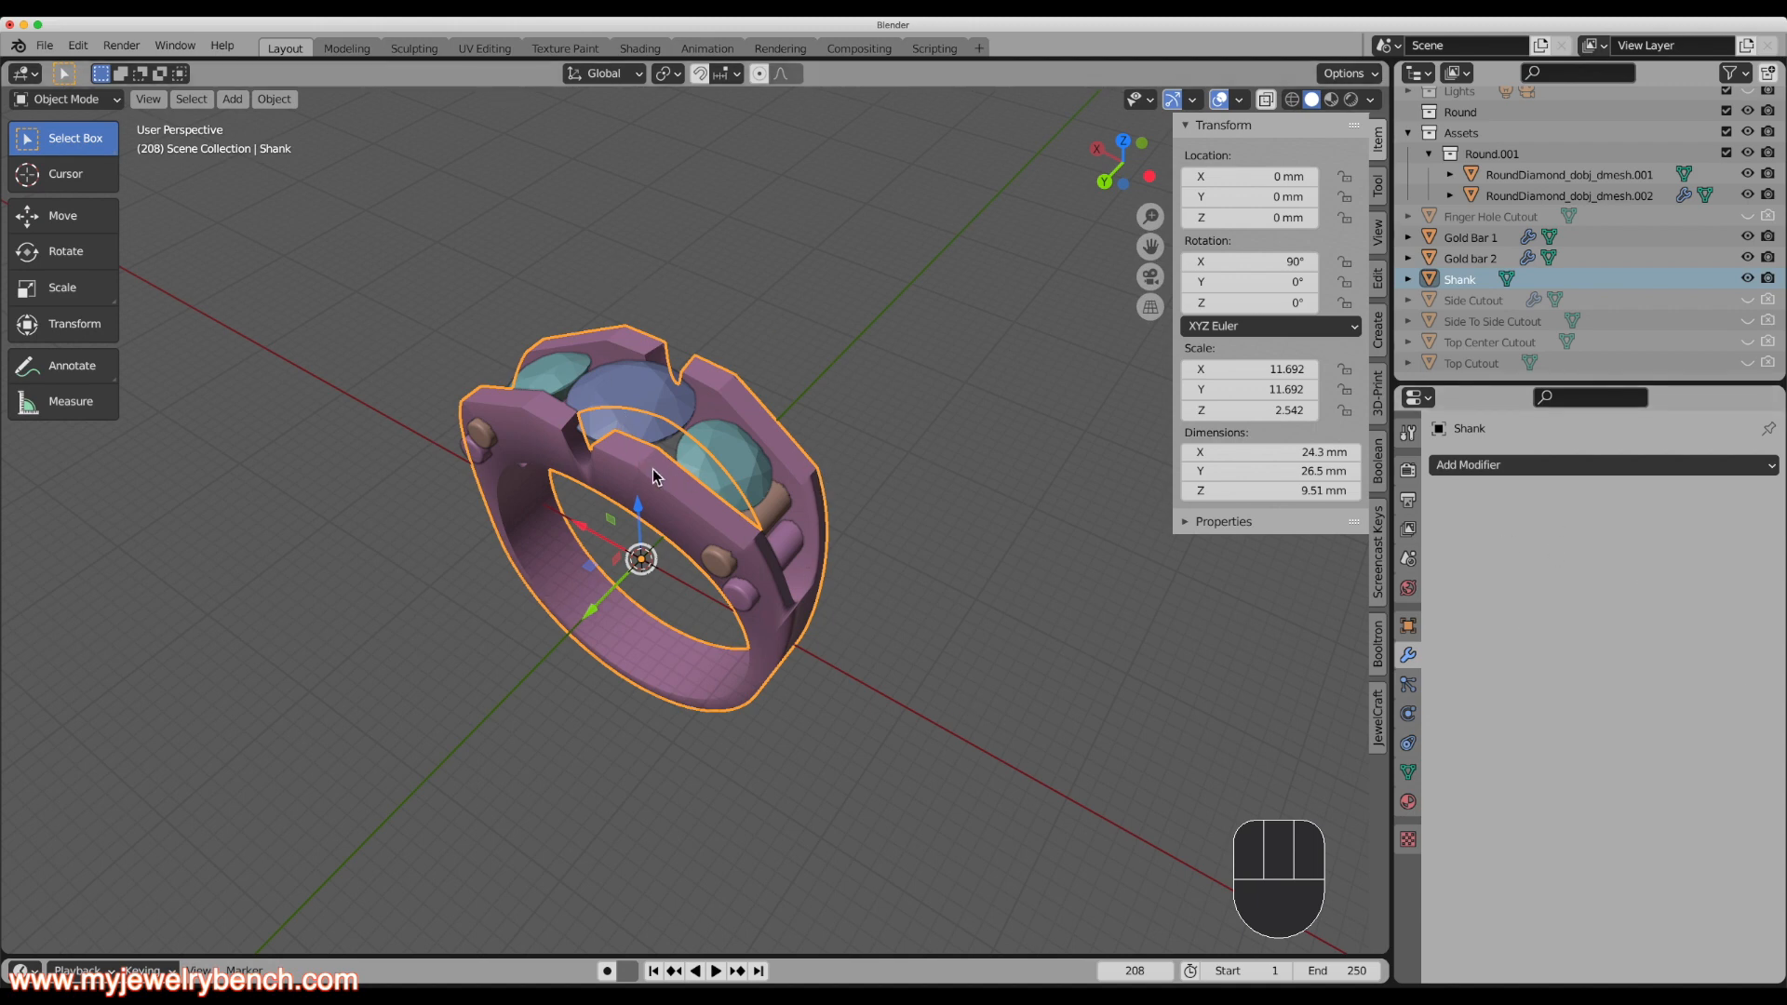
Check the shank's whole mesh in edit mode, return to object mode, and set the shank to flat shading.
key("Tab")
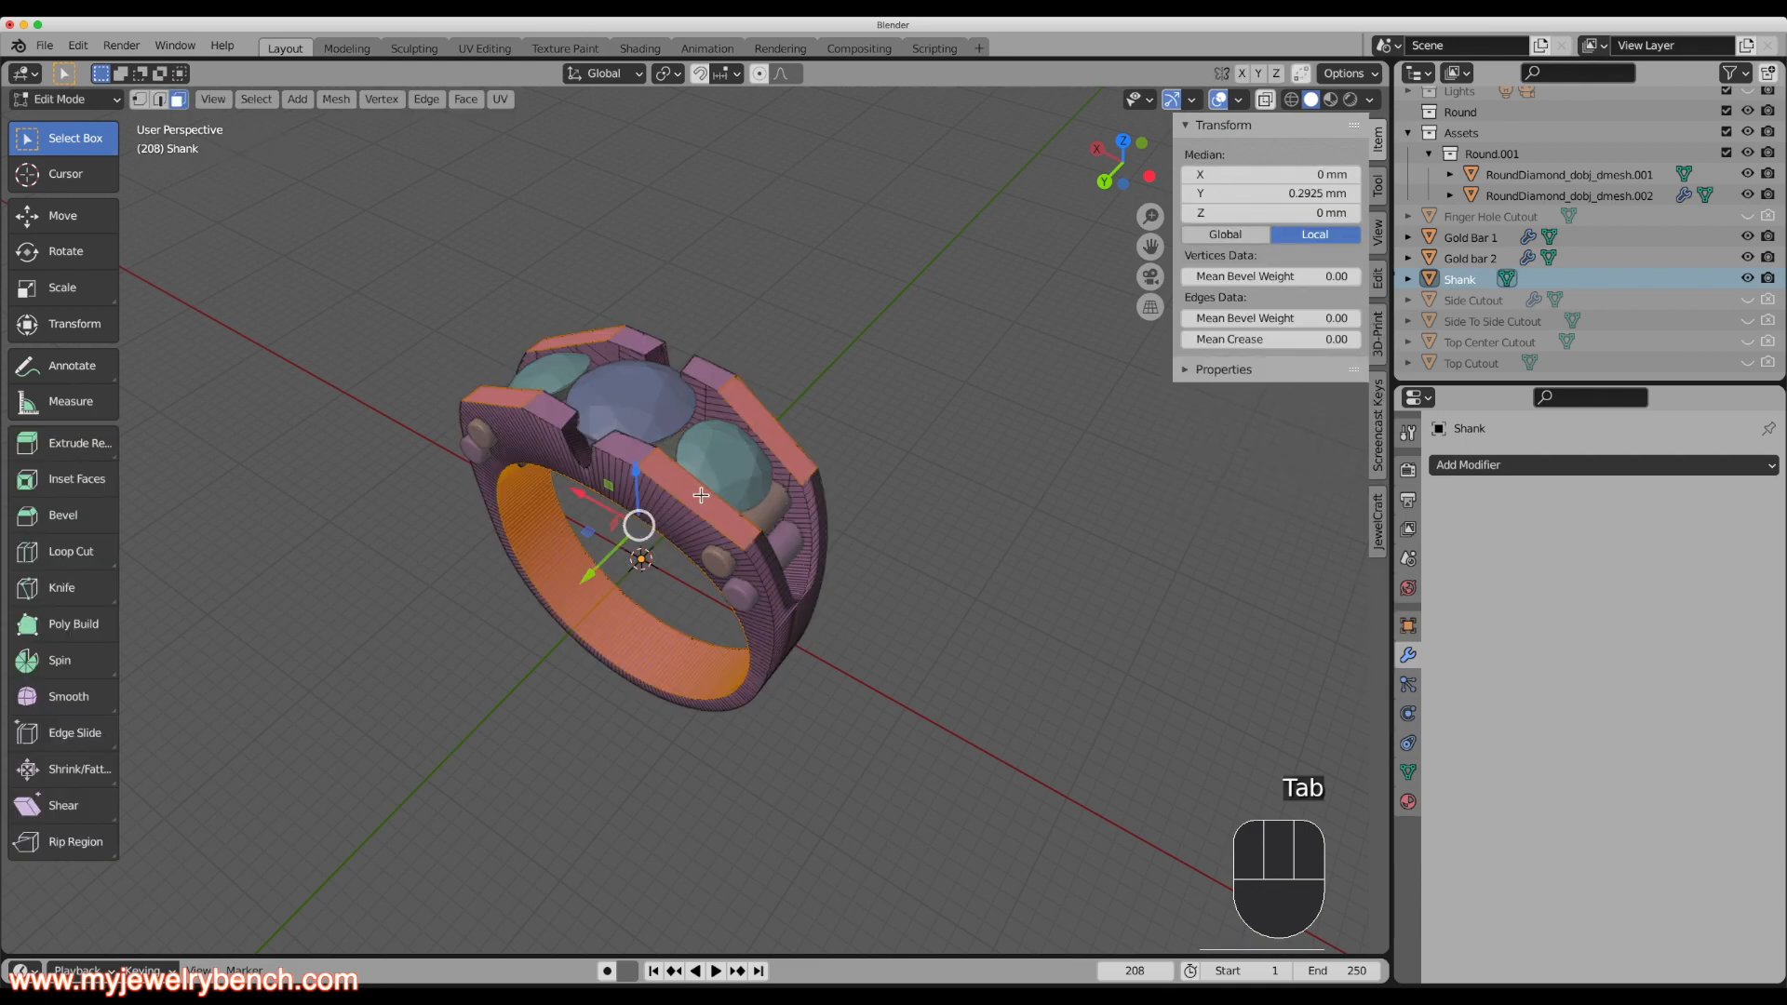
middle_click_drag(686, 428, 687, 501)
key("a")
middle_click_drag(521, 381, 724, 412)
key("Tab")
scroll(762, 527, "down", 2)
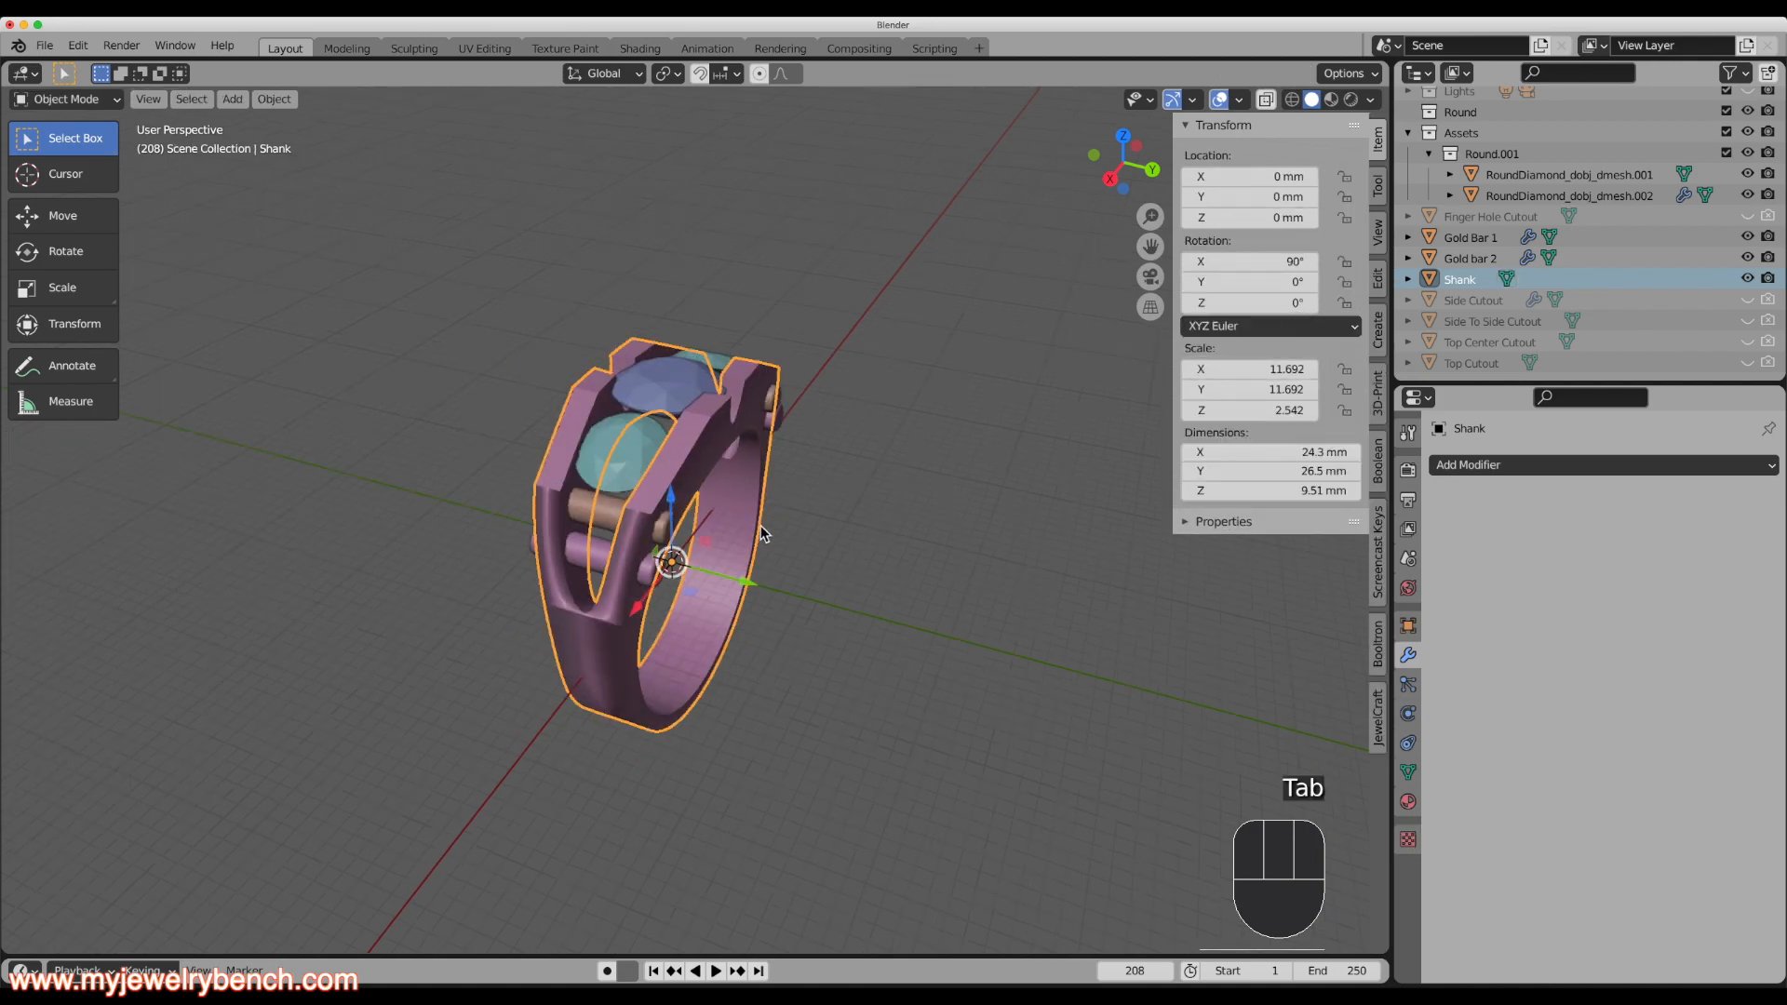
middle_click_drag(648, 581, 873, 566)
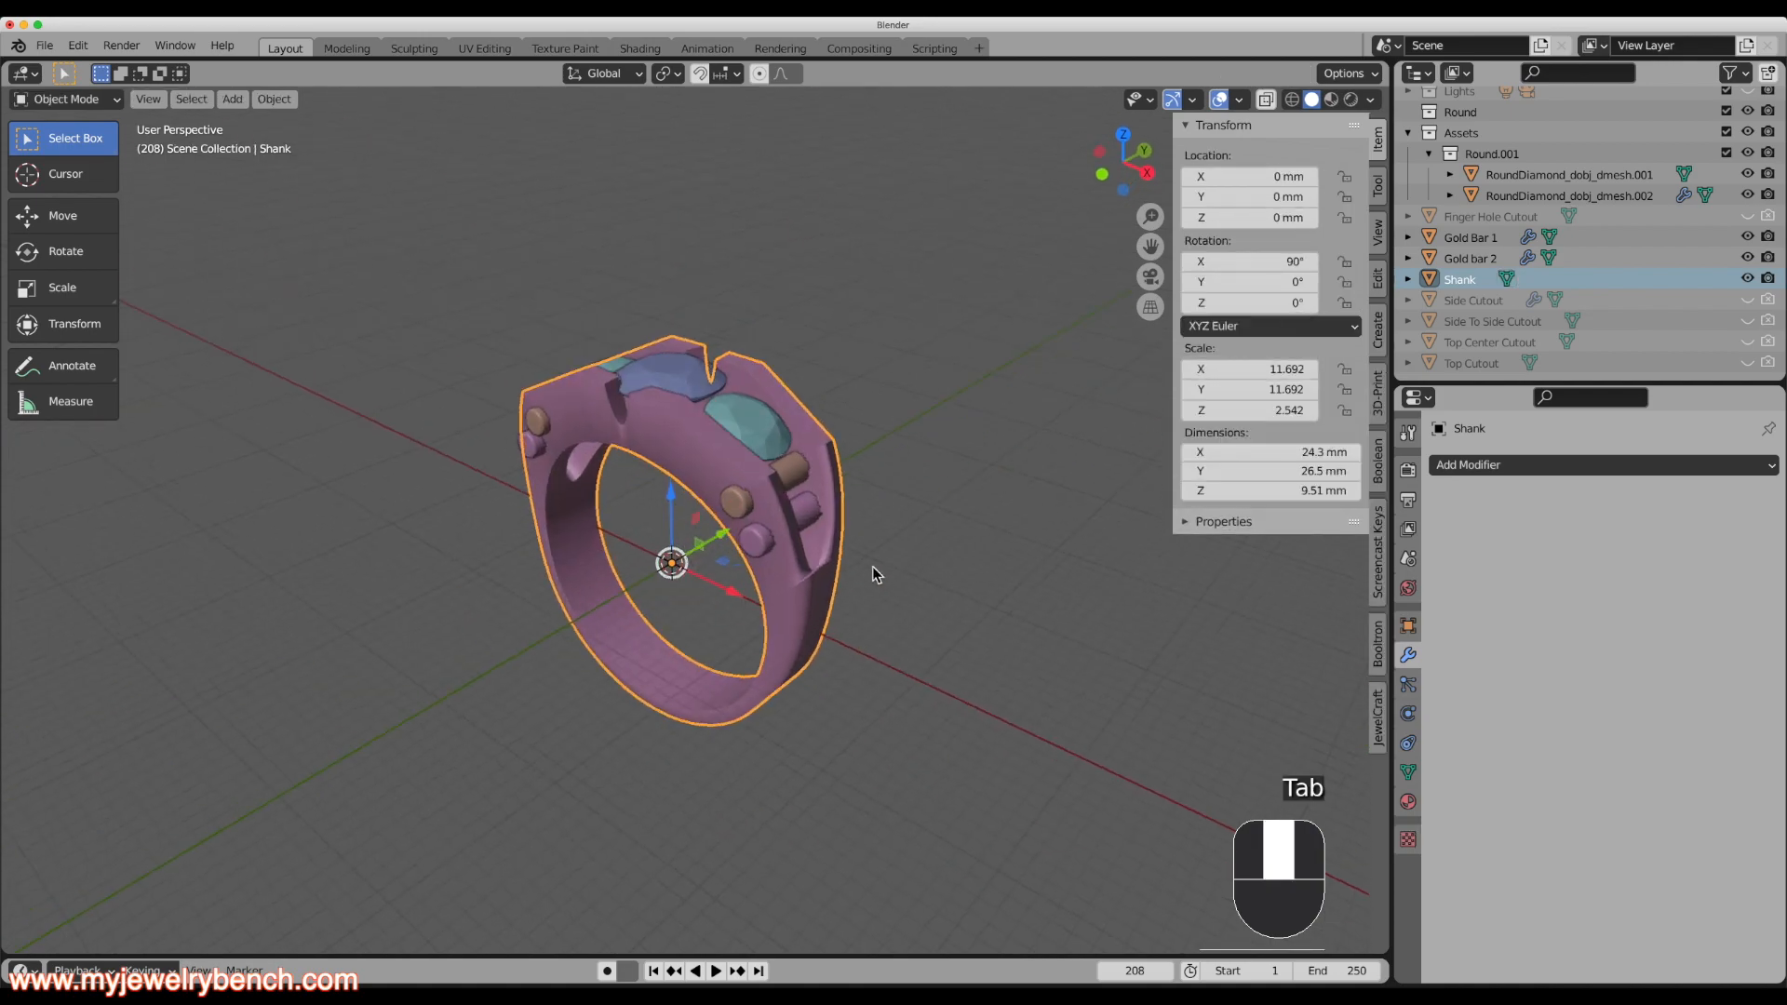
scroll(779, 489, "up", 3)
scroll(779, 490, "up", 1)
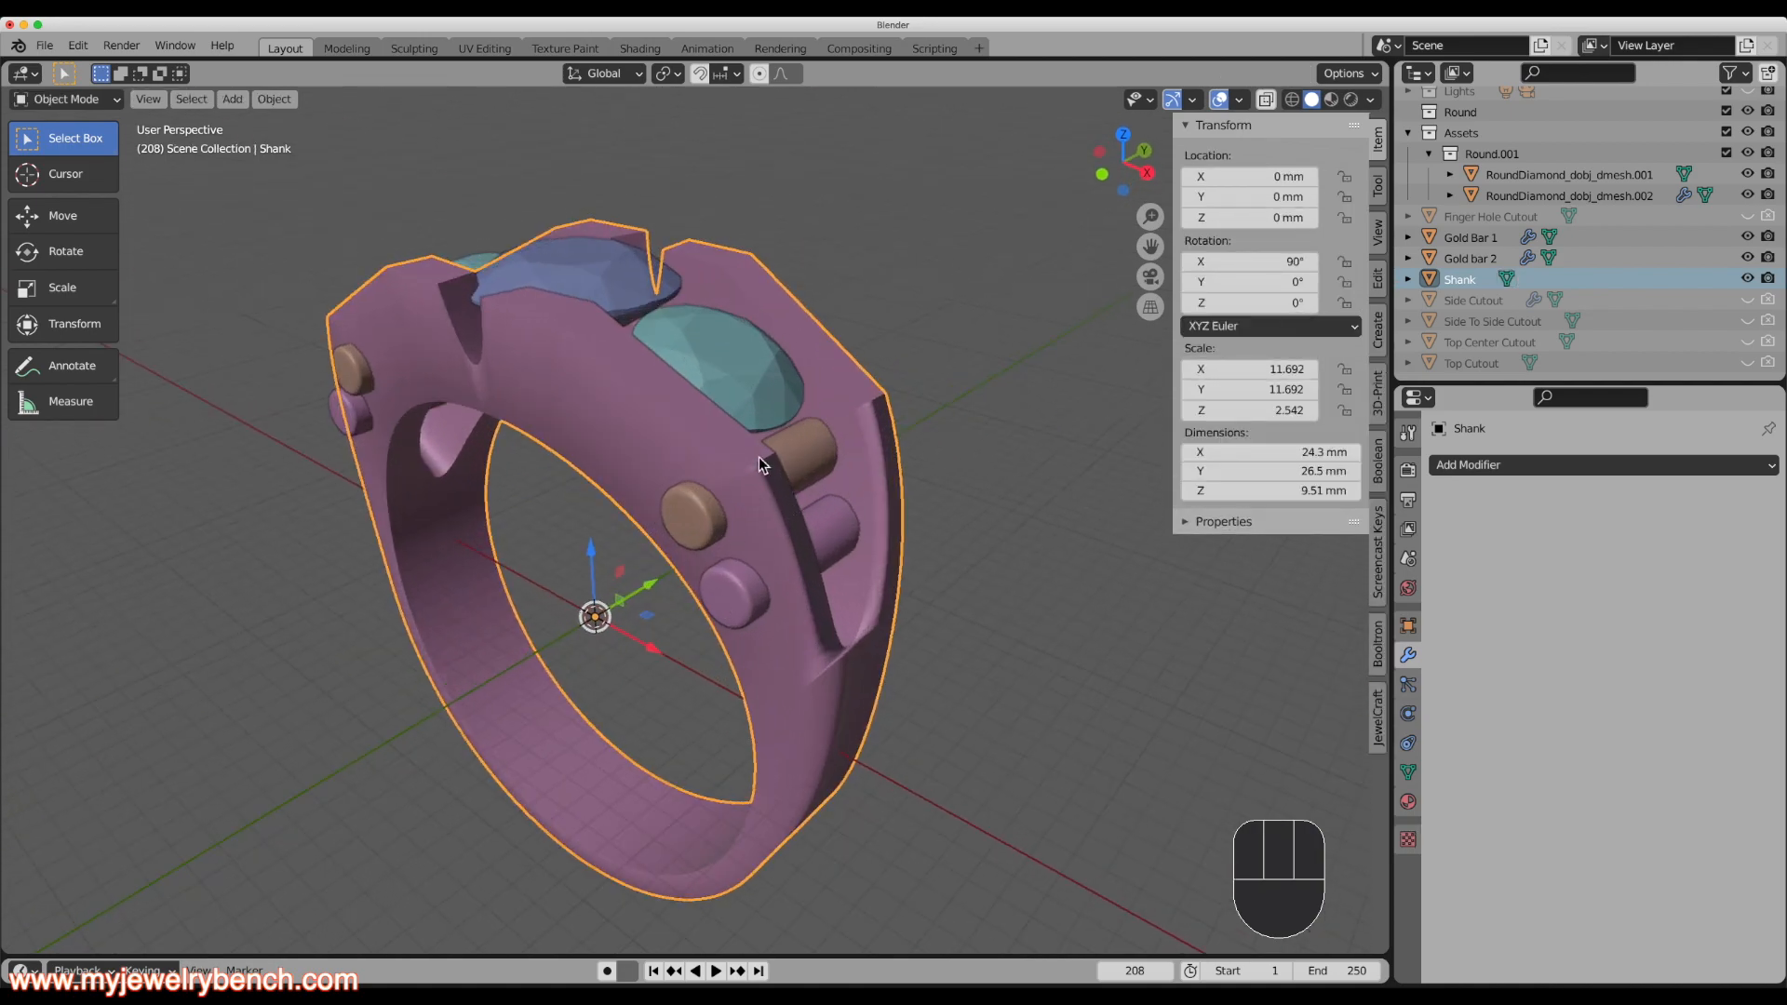
mouse_move(683, 537)
middle_mouse_down()
mouse_move(750, 605)
mouse_move(634, 579)
mouse_move(800, 644)
mouse_move(767, 559)
mouse_move(786, 558)
mouse_move(720, 612)
mouse_move(740, 596)
mouse_move(653, 596)
mouse_move(696, 556)
middle_mouse_up()
right_click(605, 434)
left_click(586, 448)
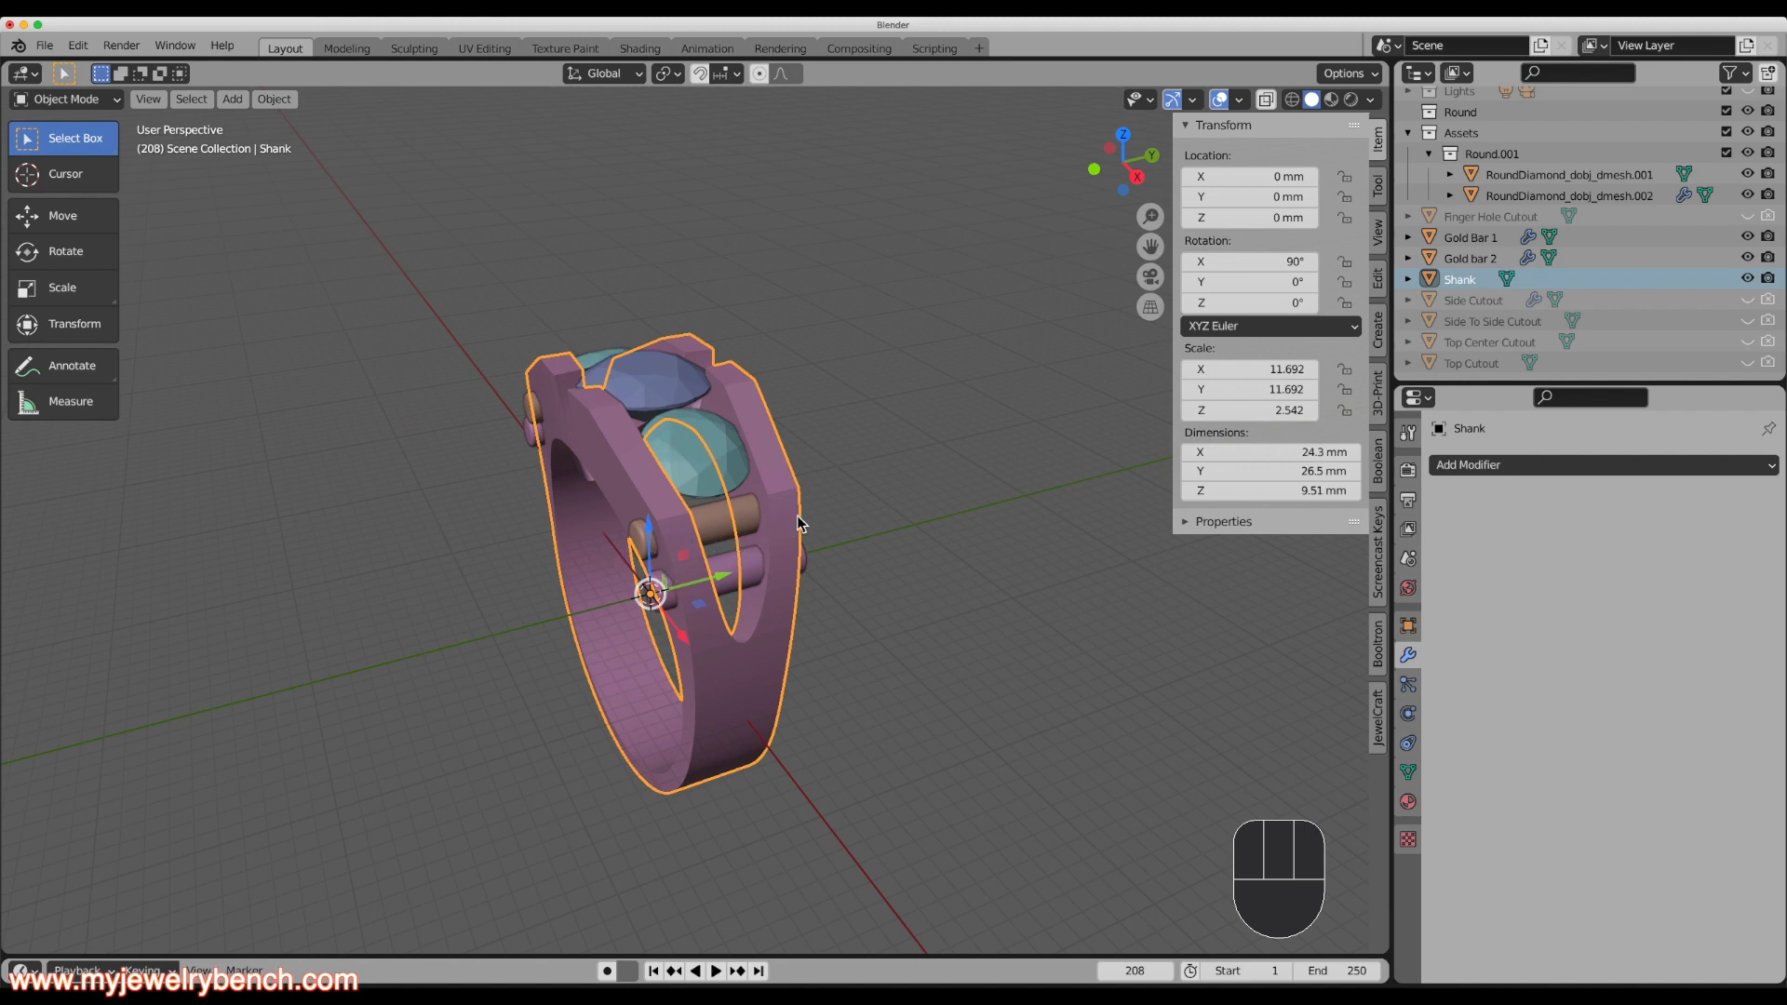
Subtract Gold Bar 1 from the Shank with Bool Tool's Auto Boolean Difference.
left_click(743, 511)
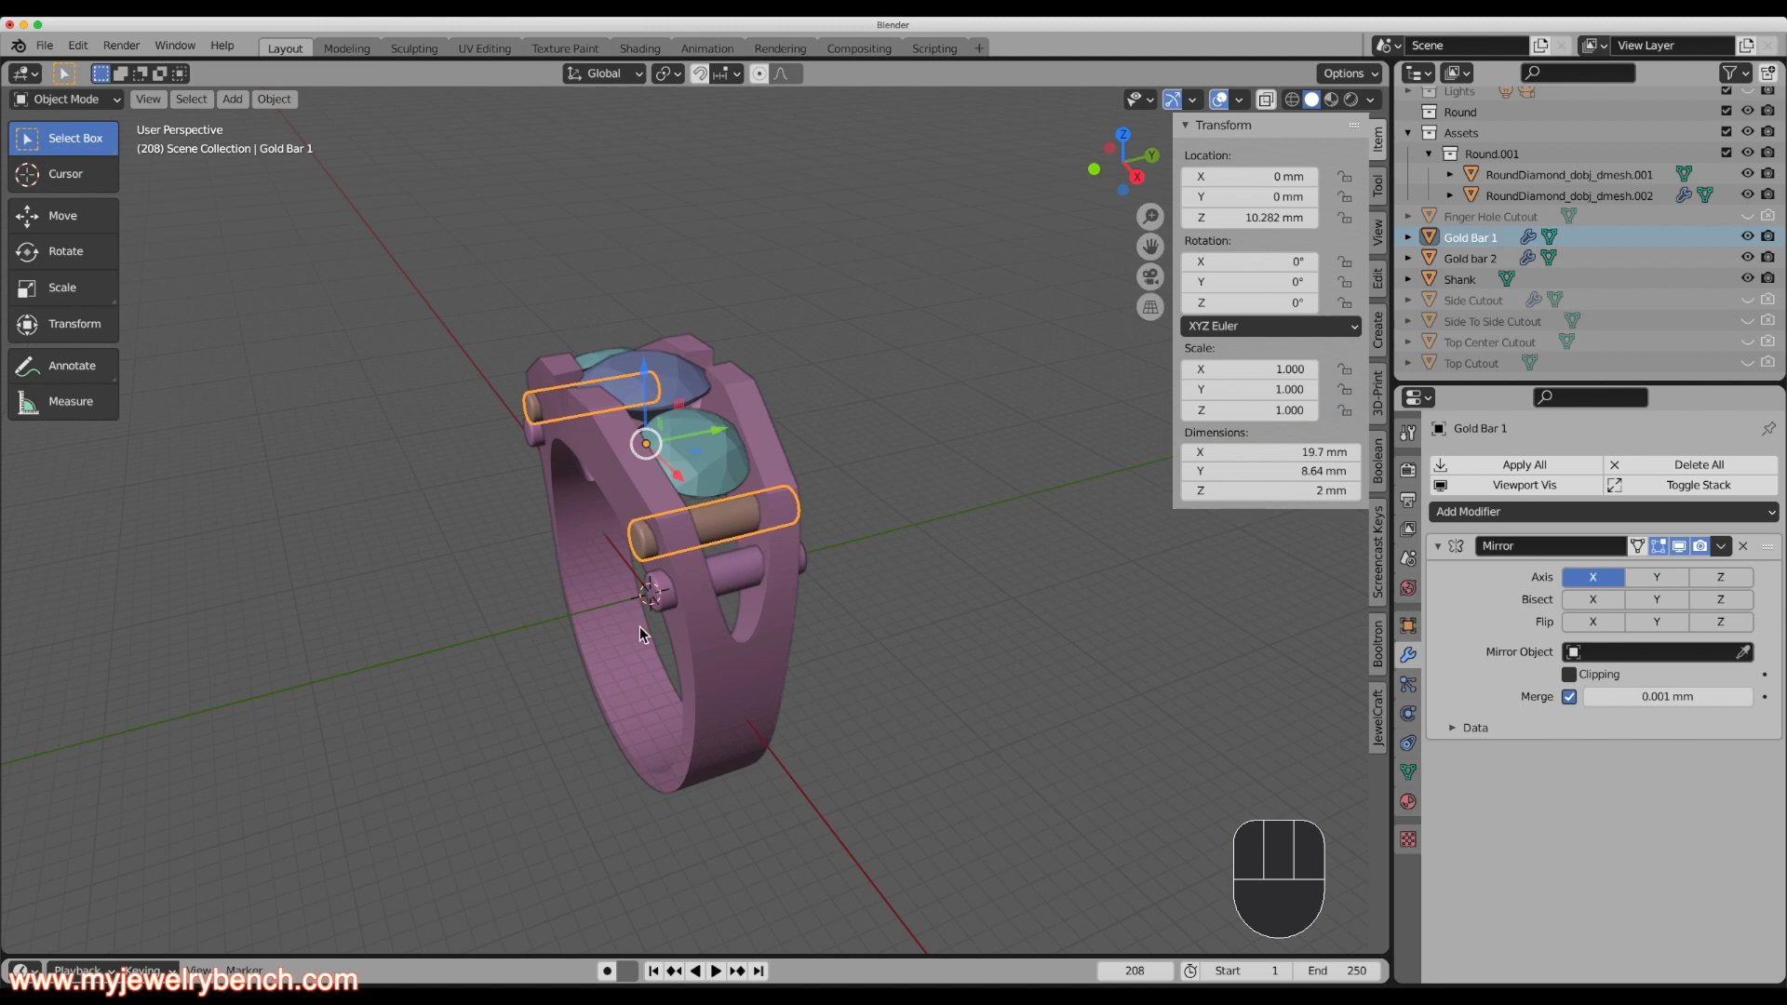
middle_click_drag(639, 628, 761, 648)
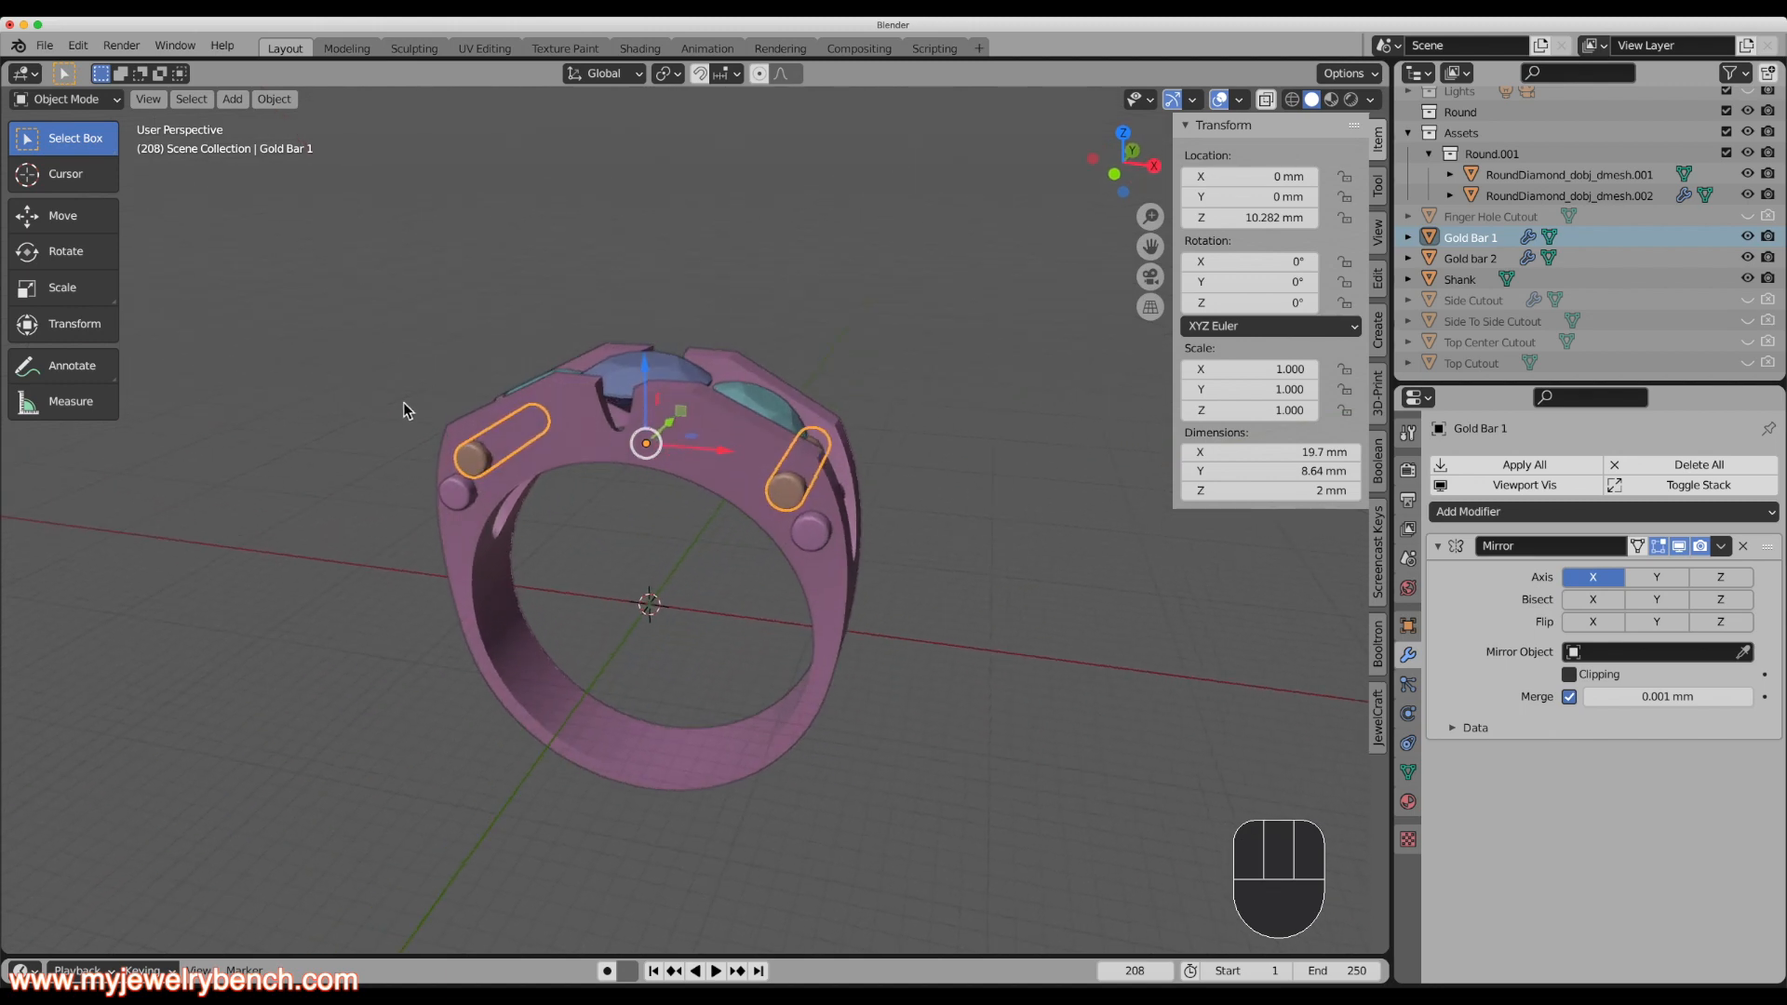
left_click(806, 532, "shift")
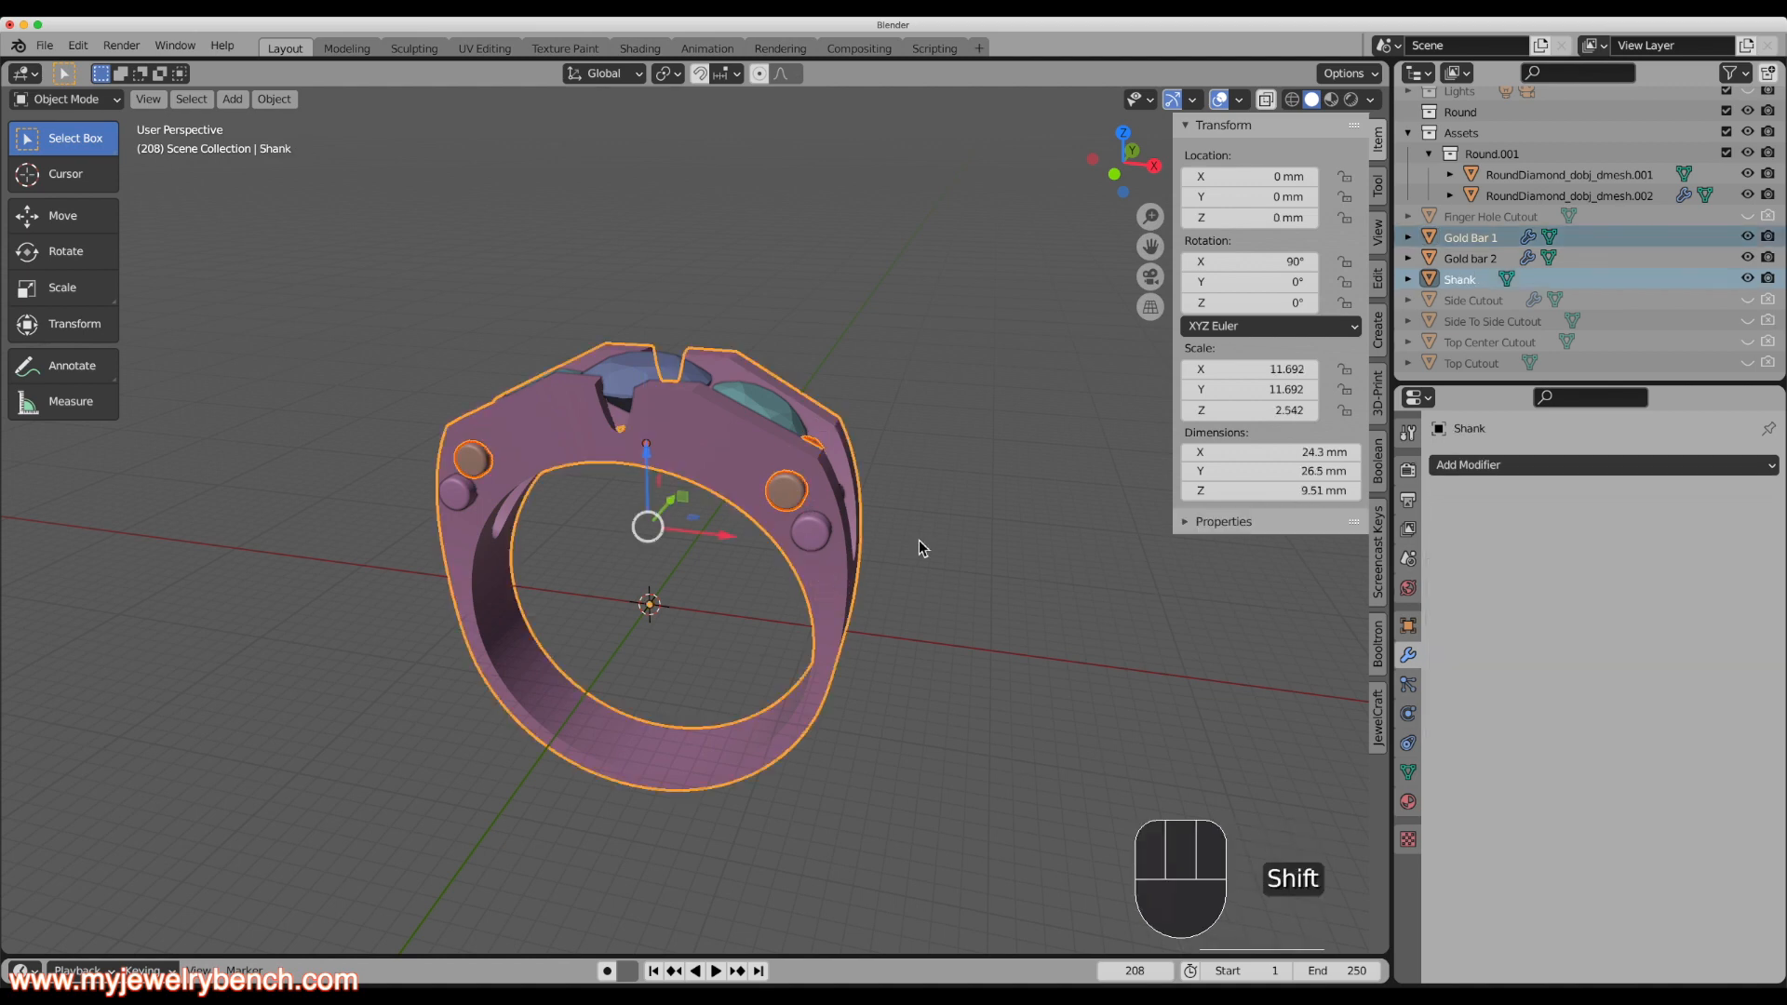
left_click(1378, 641)
left_click(1378, 461)
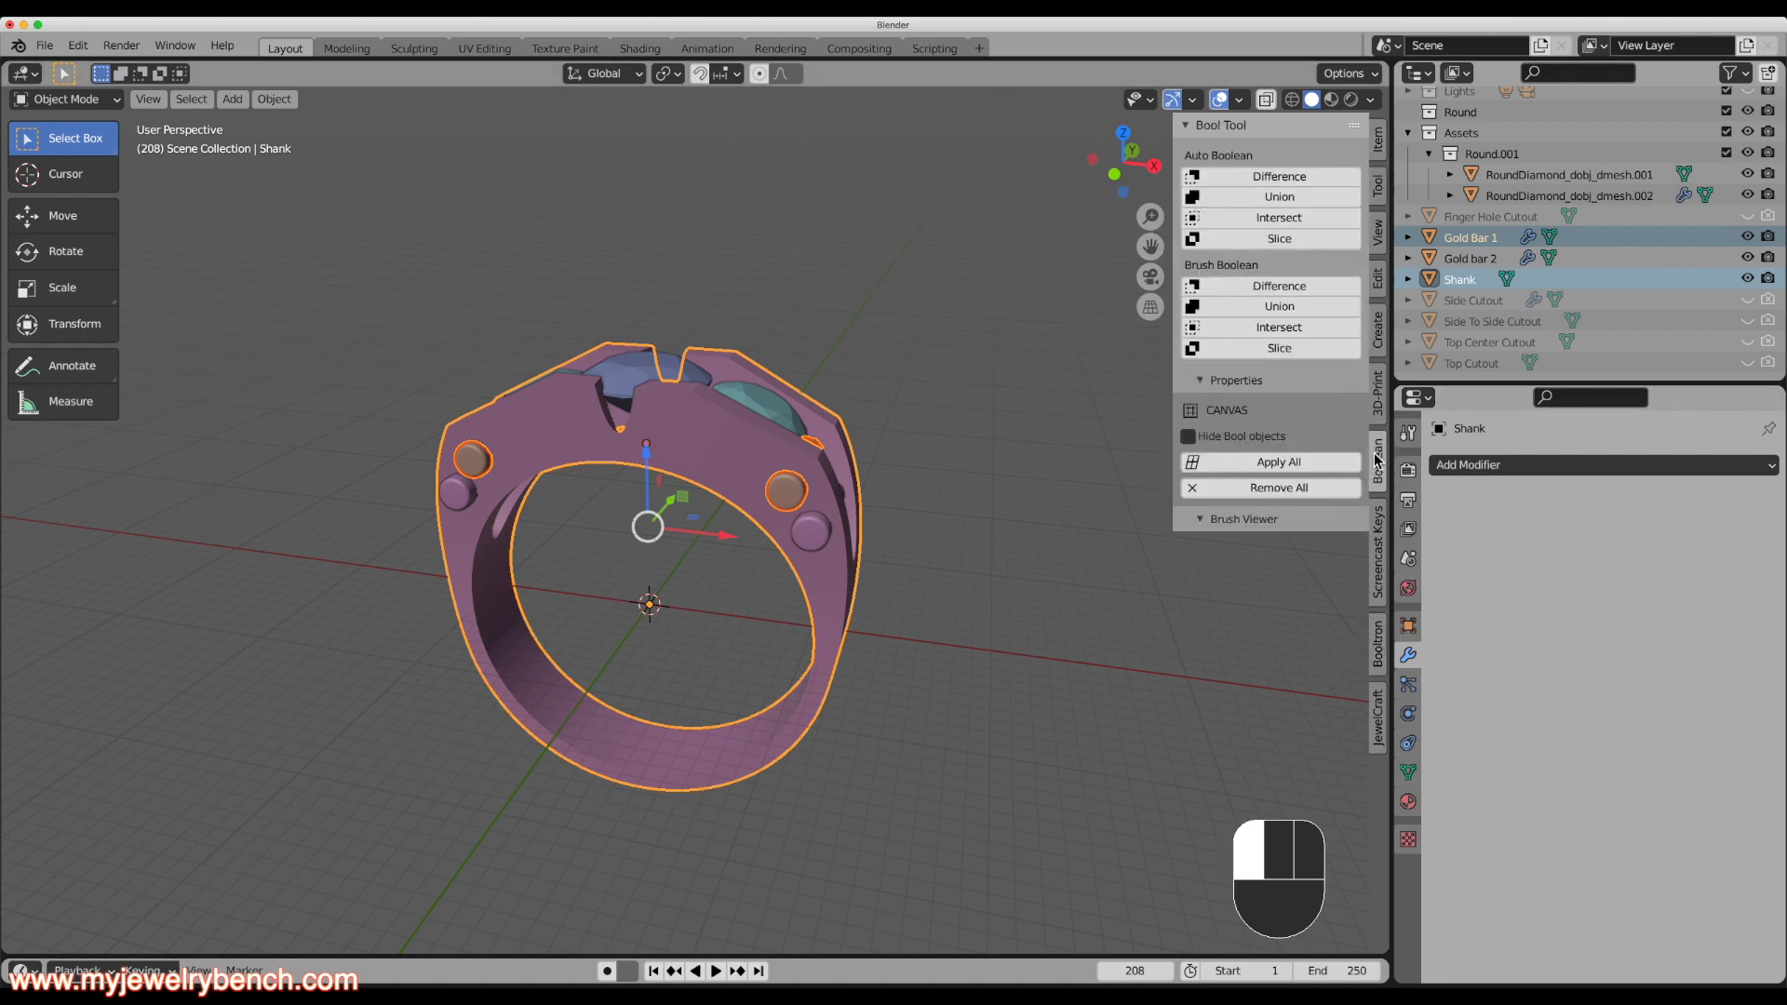
left_click(1270, 183)
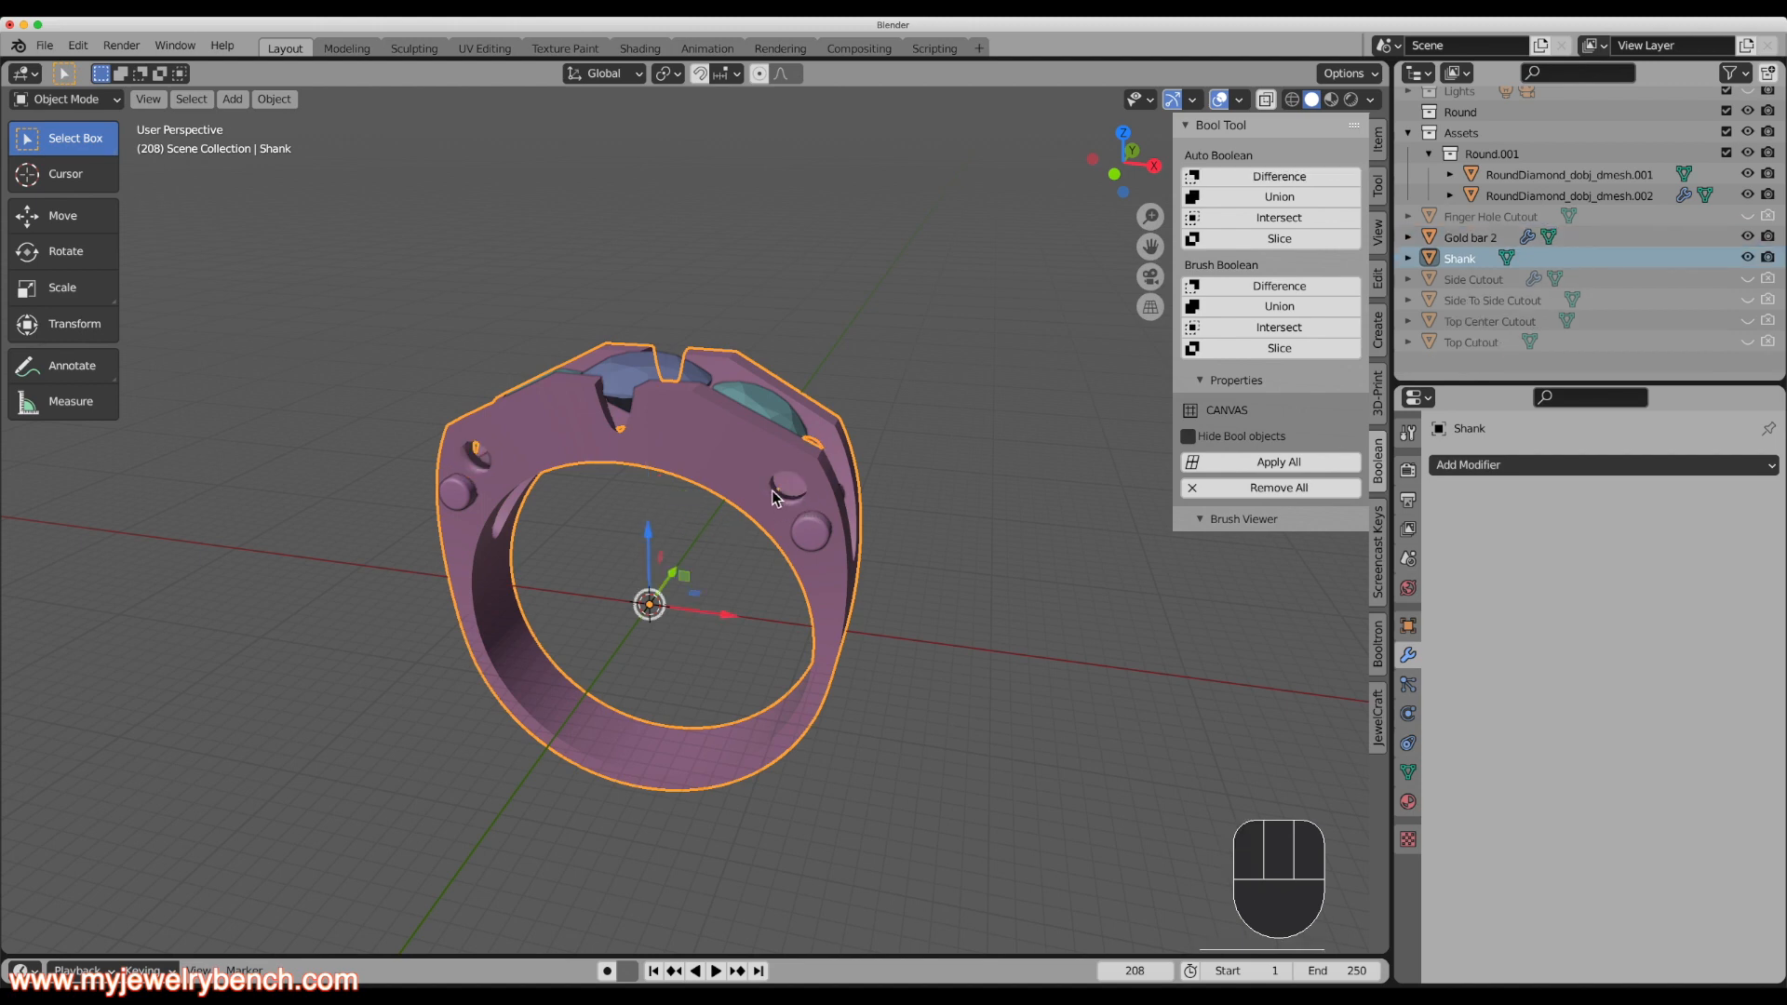
Subtract Gold bar 2 from the Shank with an Auto Boolean Difference and check the resulting holes from several sides.
scroll(775, 498, "up", 3)
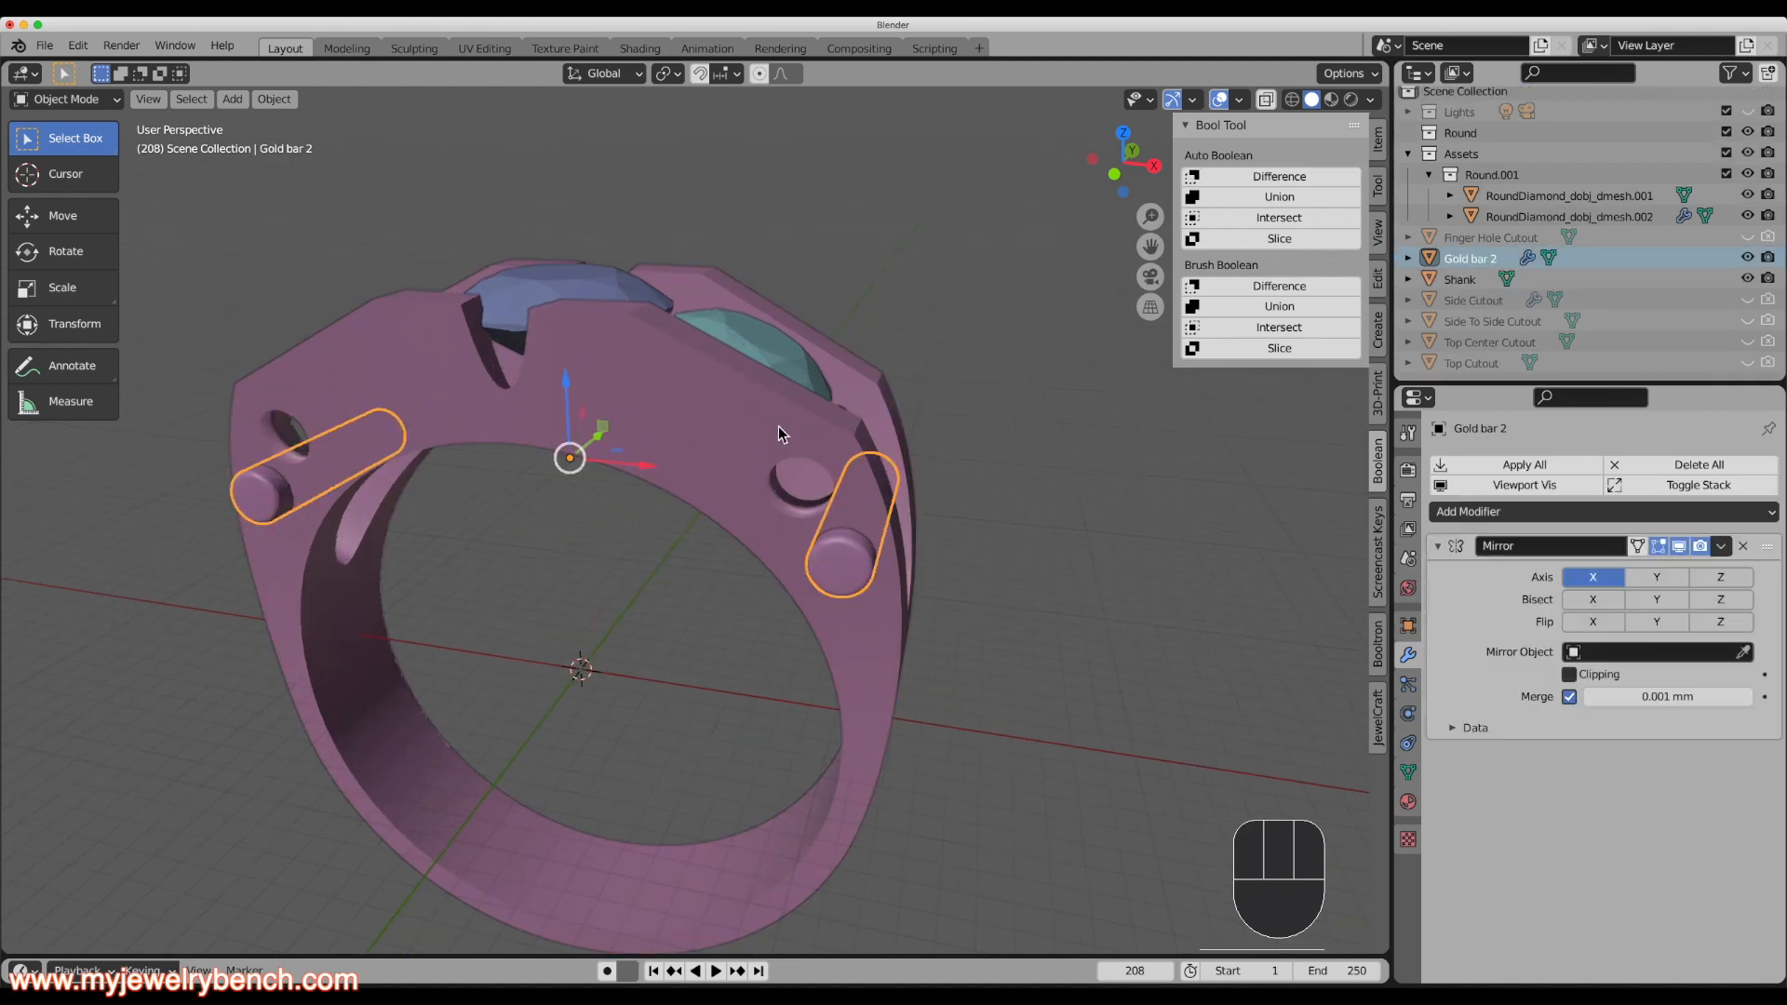
left_click(778, 433, "shift")
left_click(1277, 177)
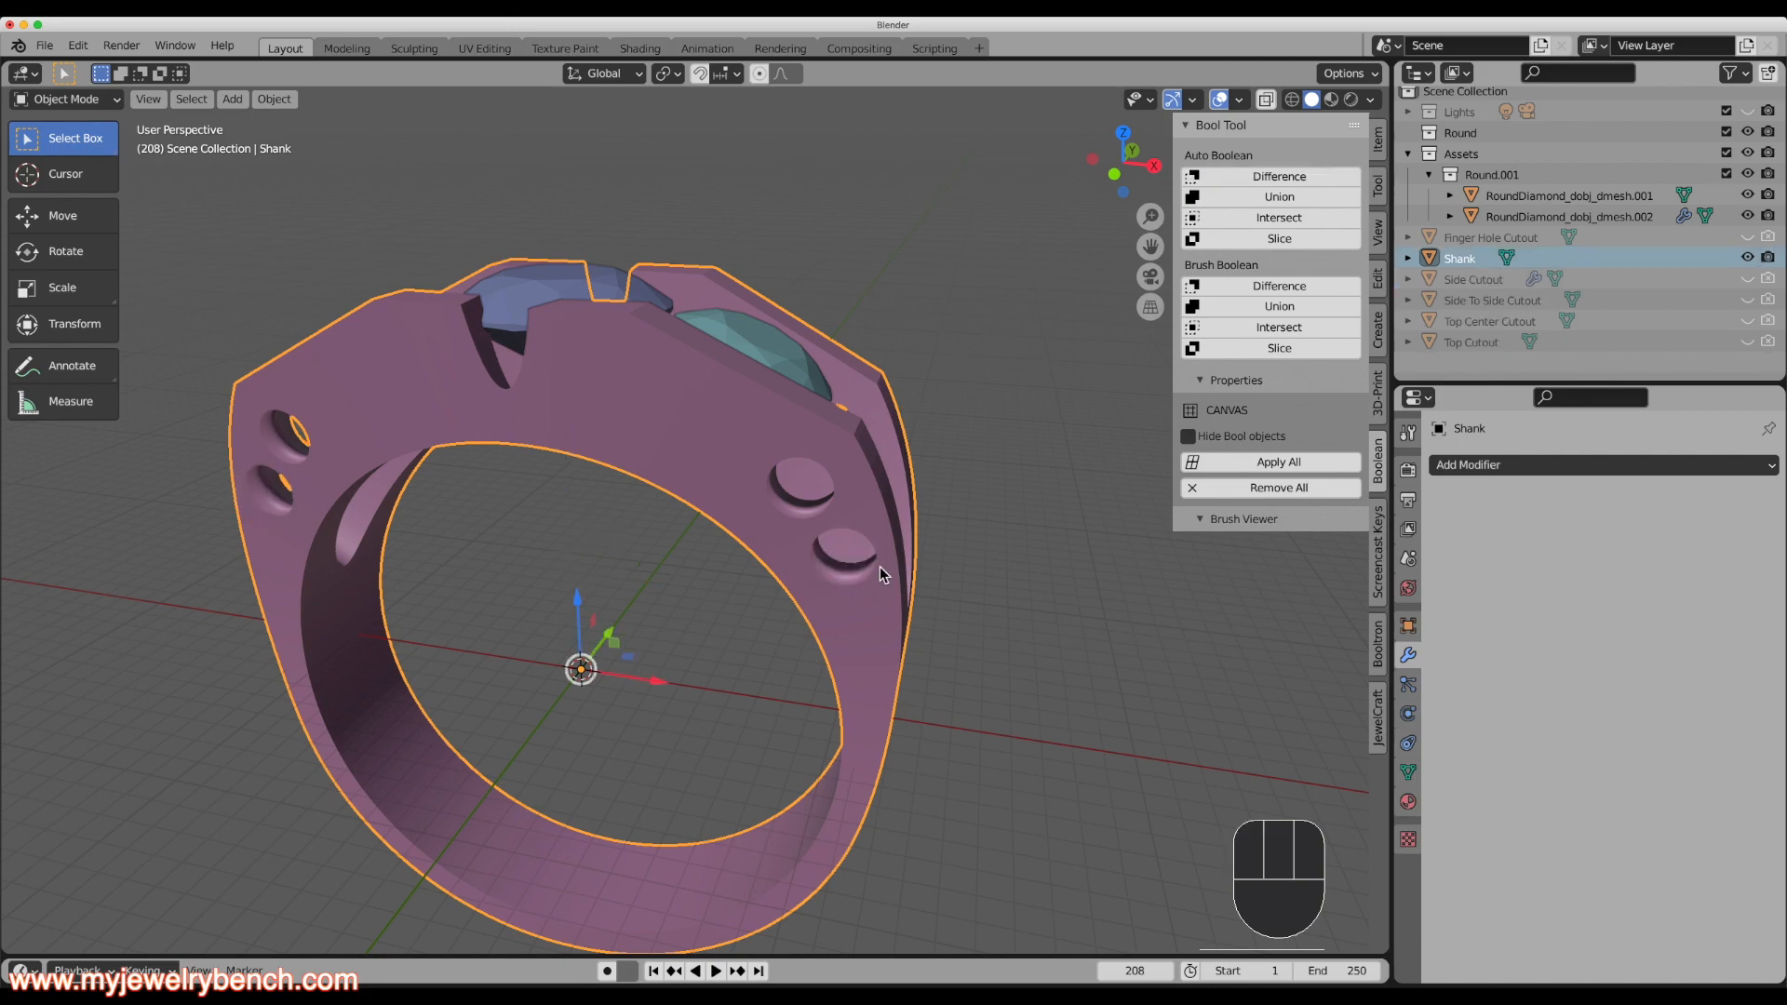
middle_click_drag(880, 565, 837, 470)
scroll(619, 445, "down", 3)
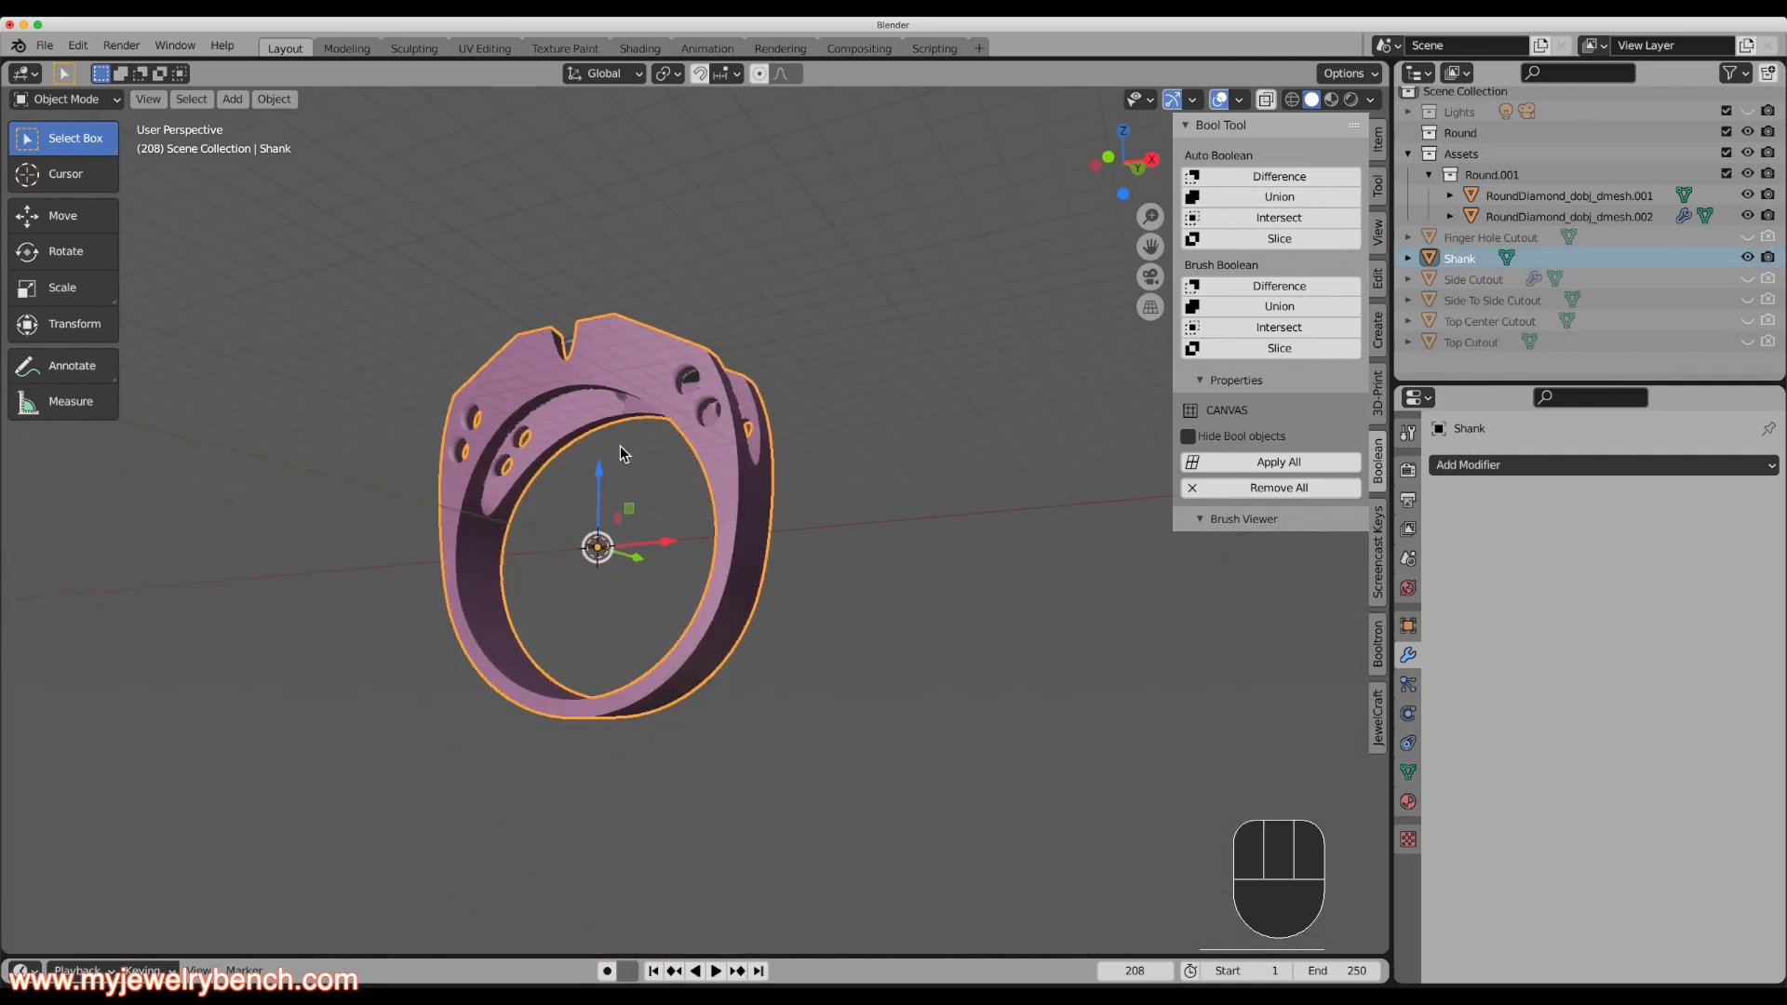
middle_click_drag(620, 445, 690, 447)
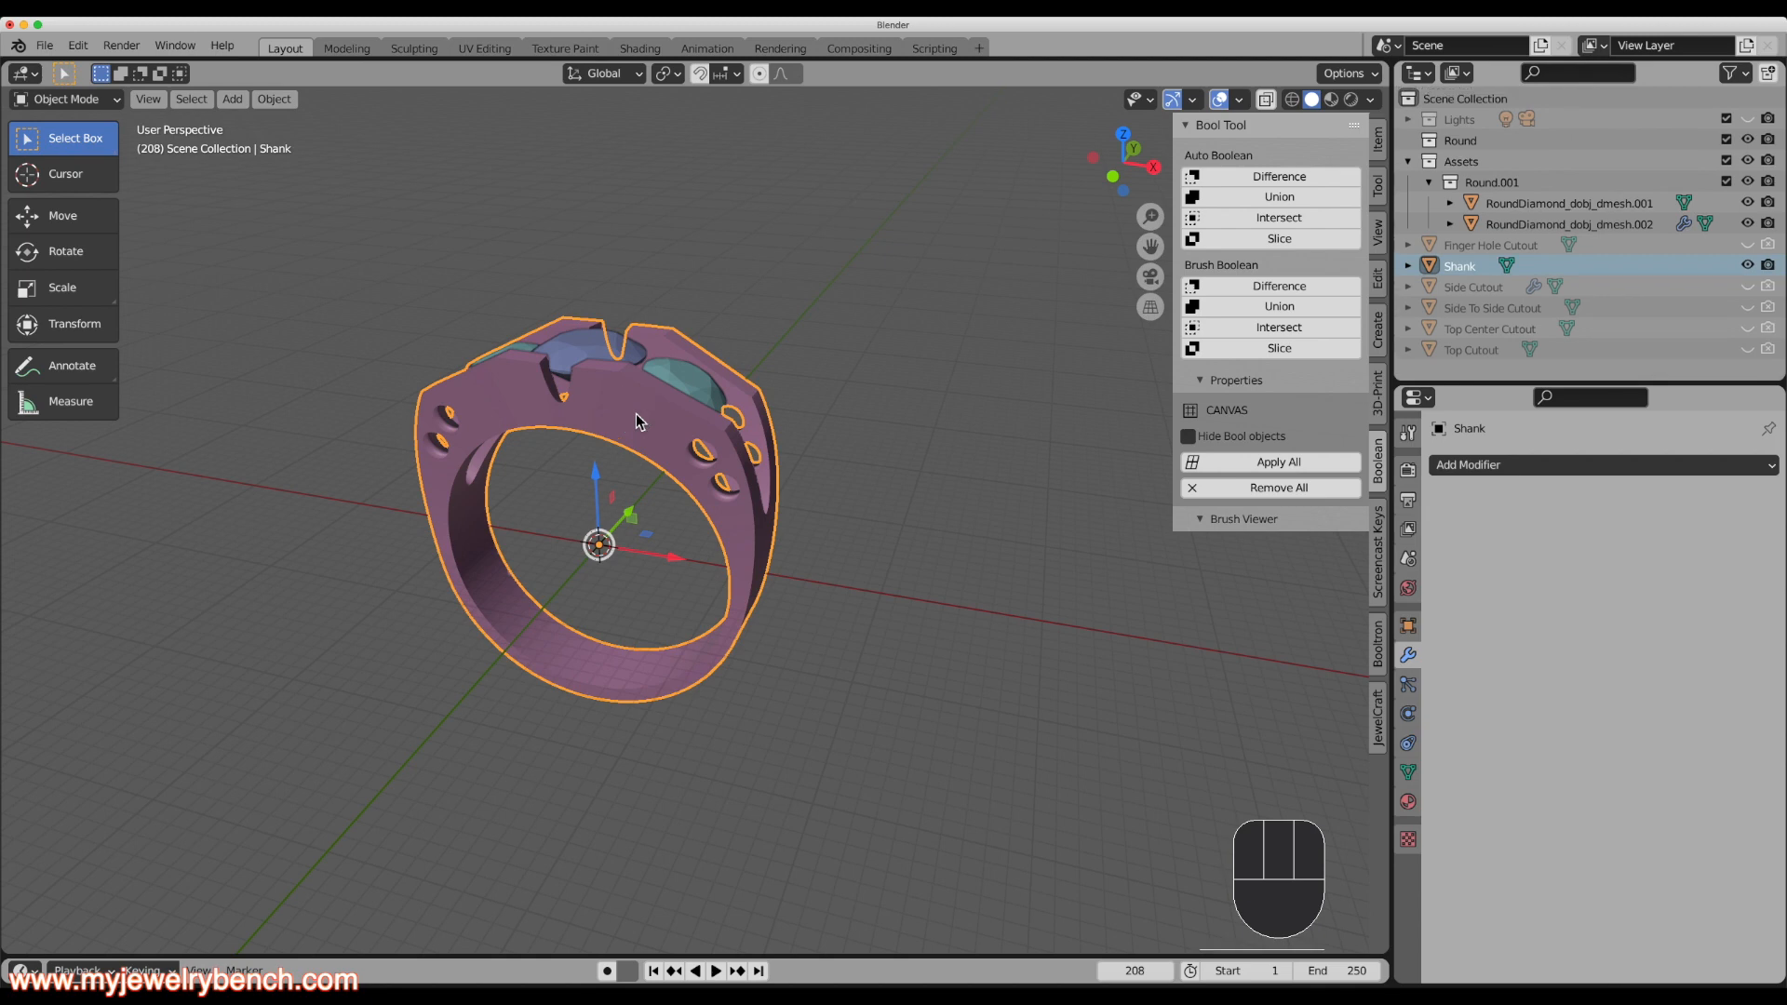
Export the selected shank to the Desktop as an STL file with Selection Only enabled.
left_click(45, 47)
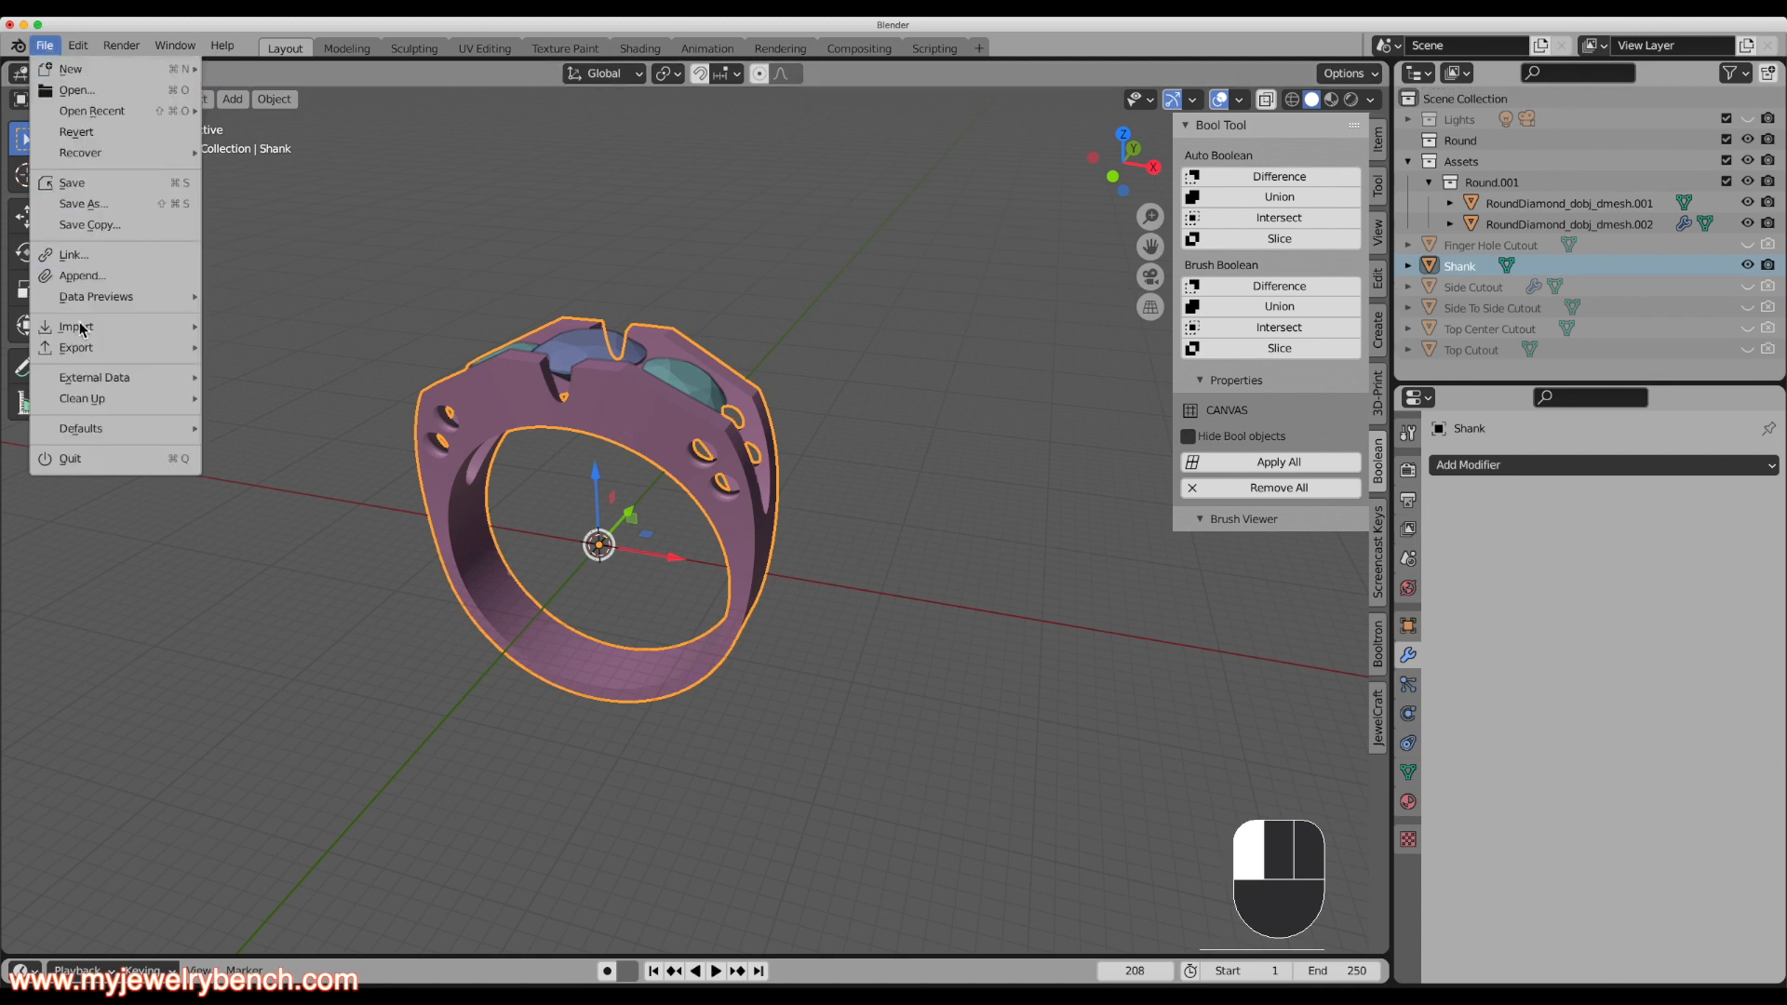
mouse_move(77, 357)
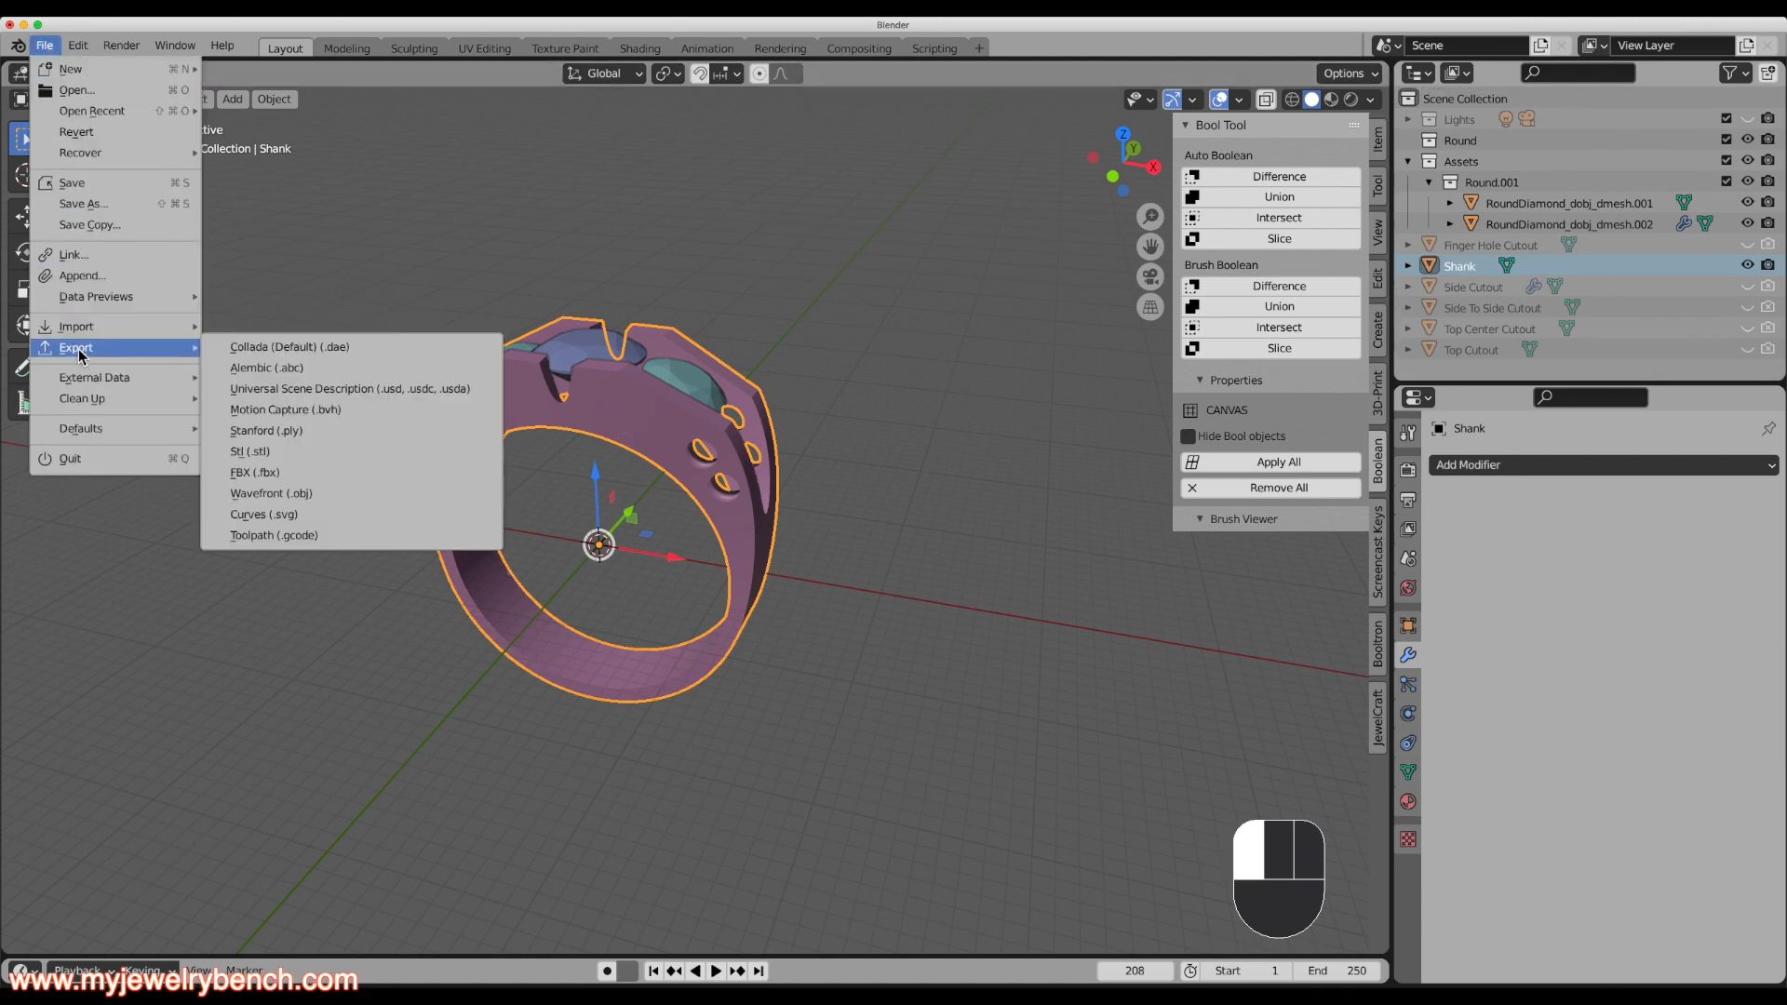
left_click(251, 451)
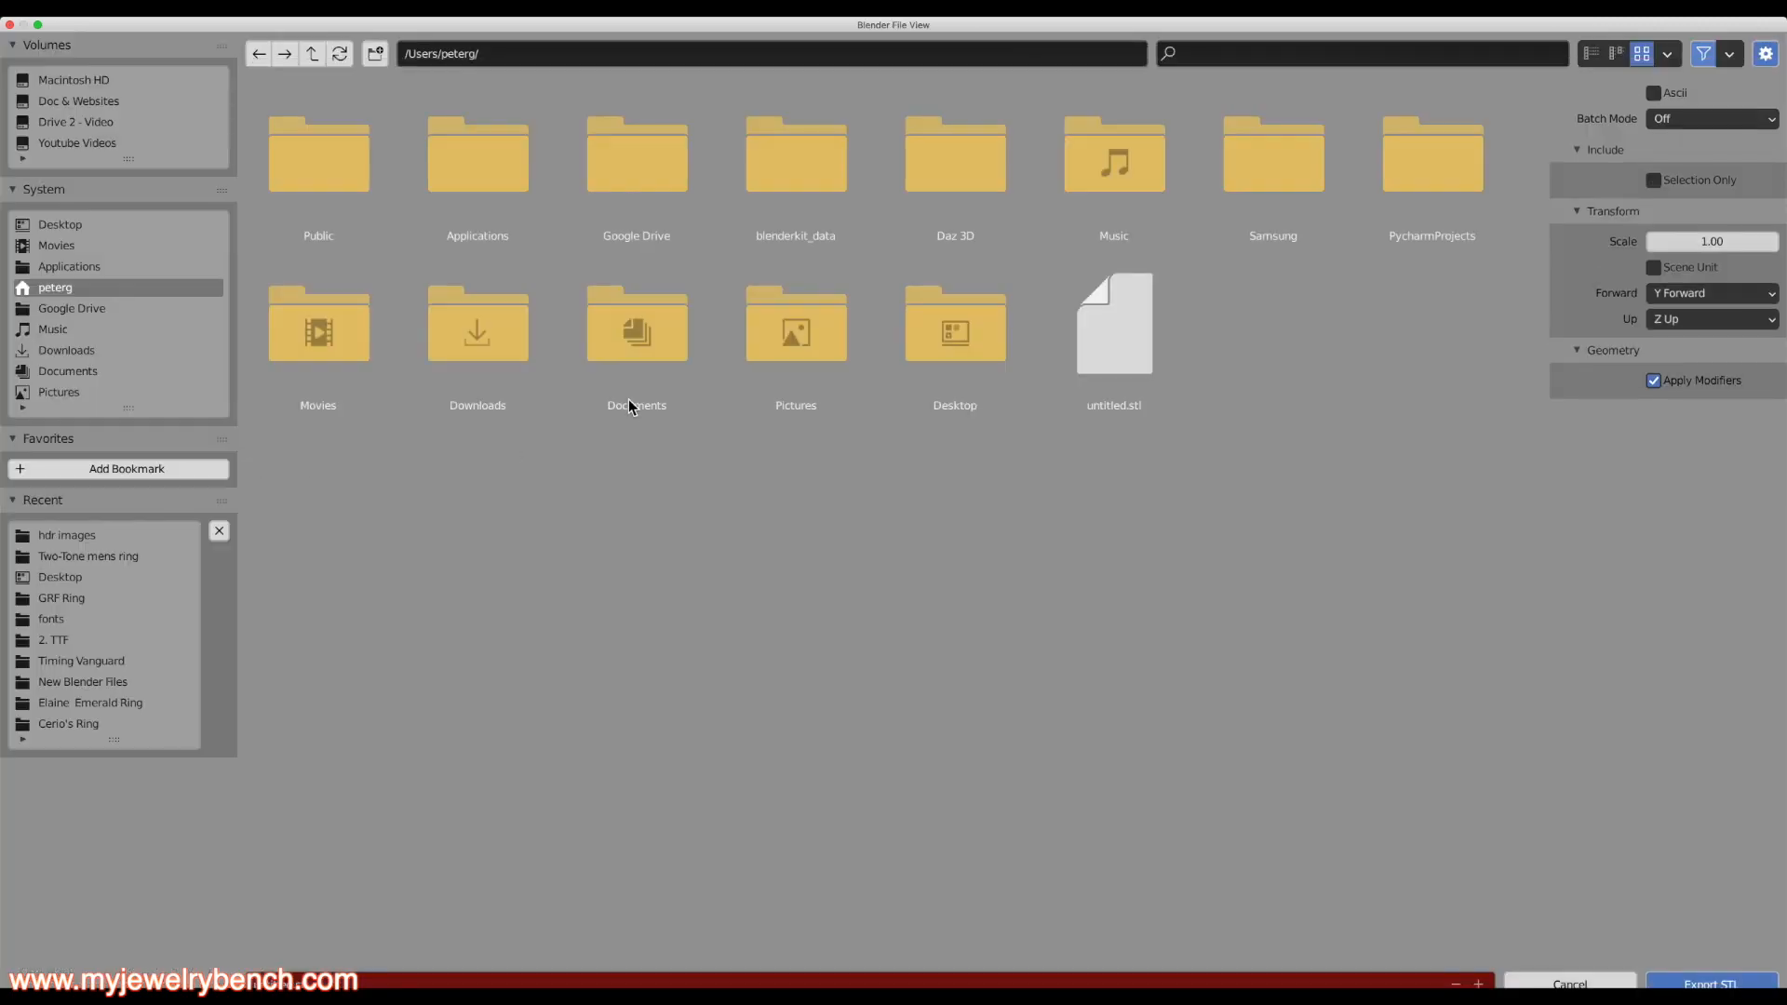
left_click(83, 225)
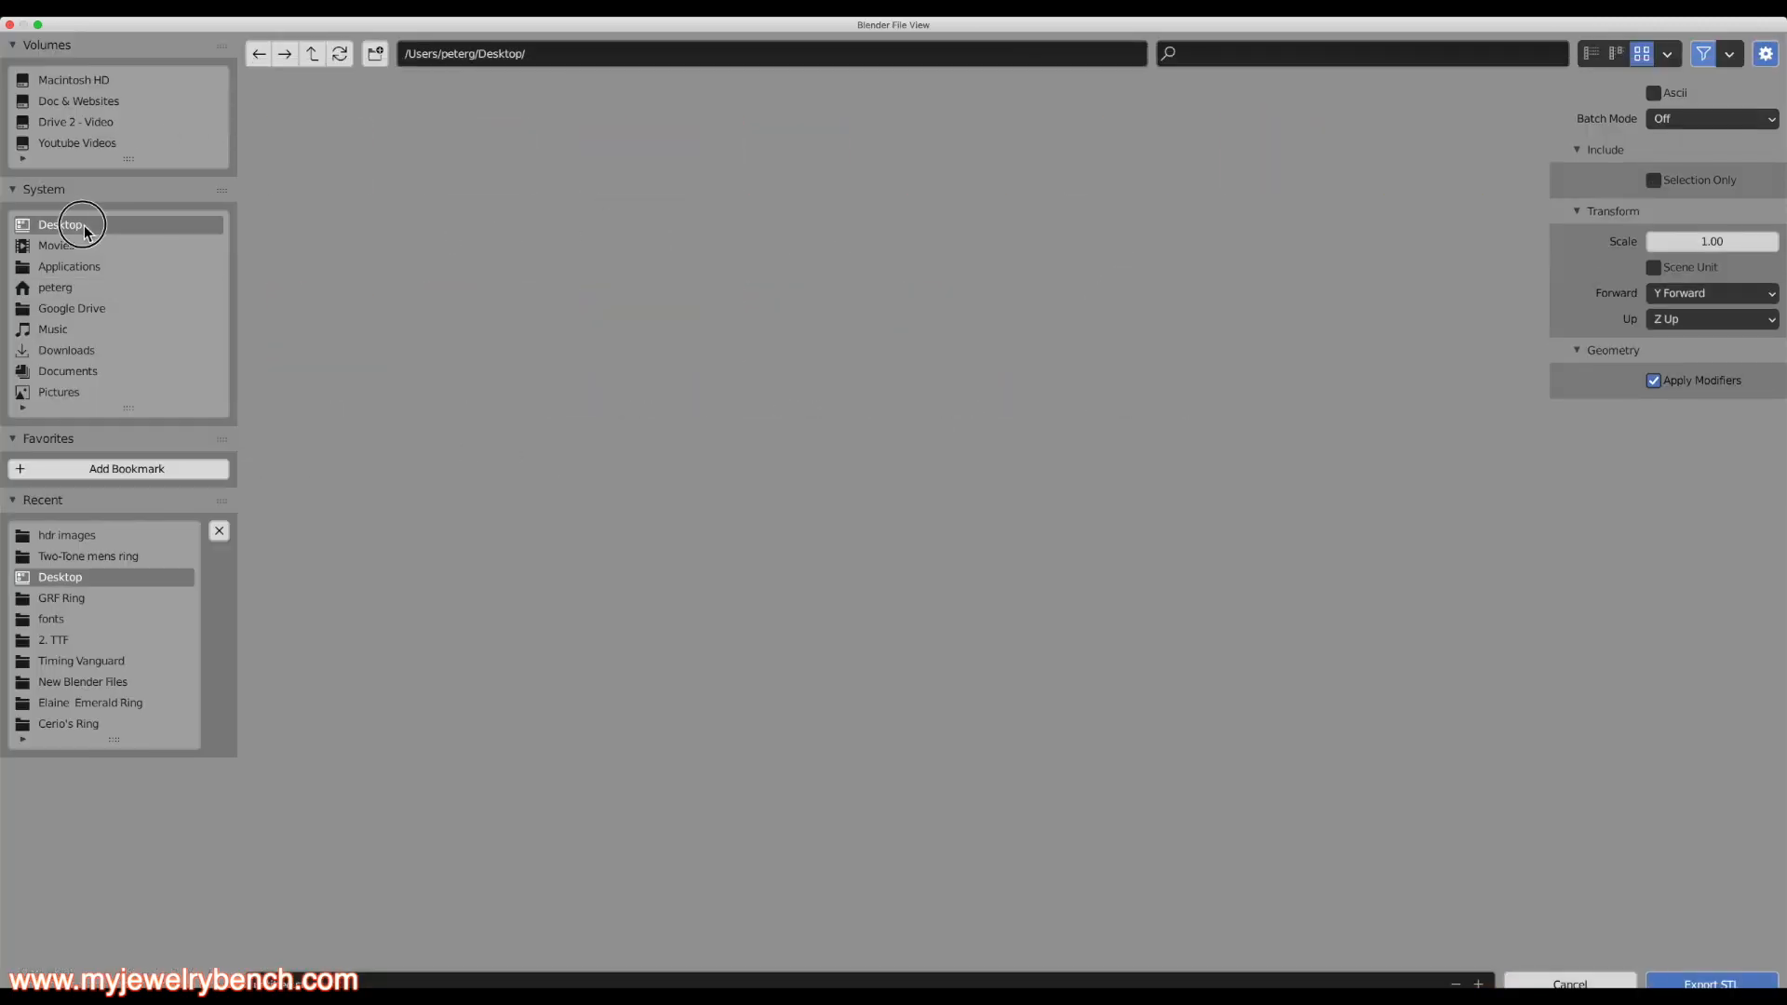
left_click(269, 978)
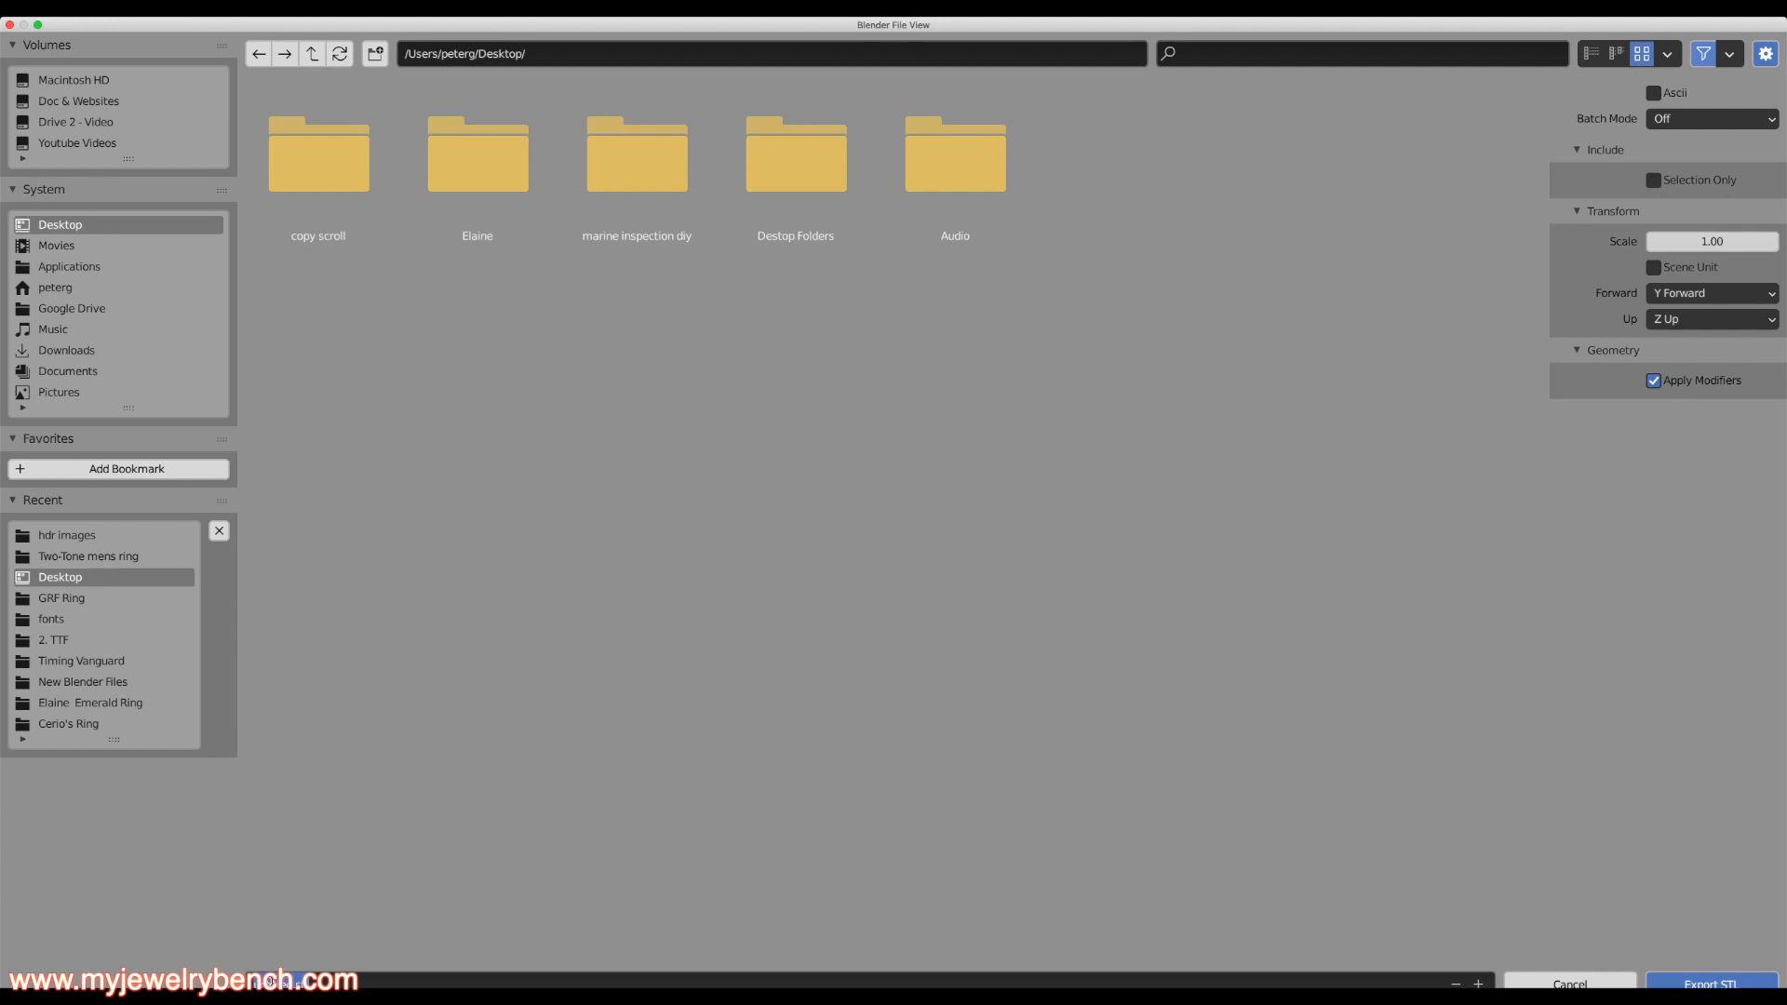
key("BackSpace")
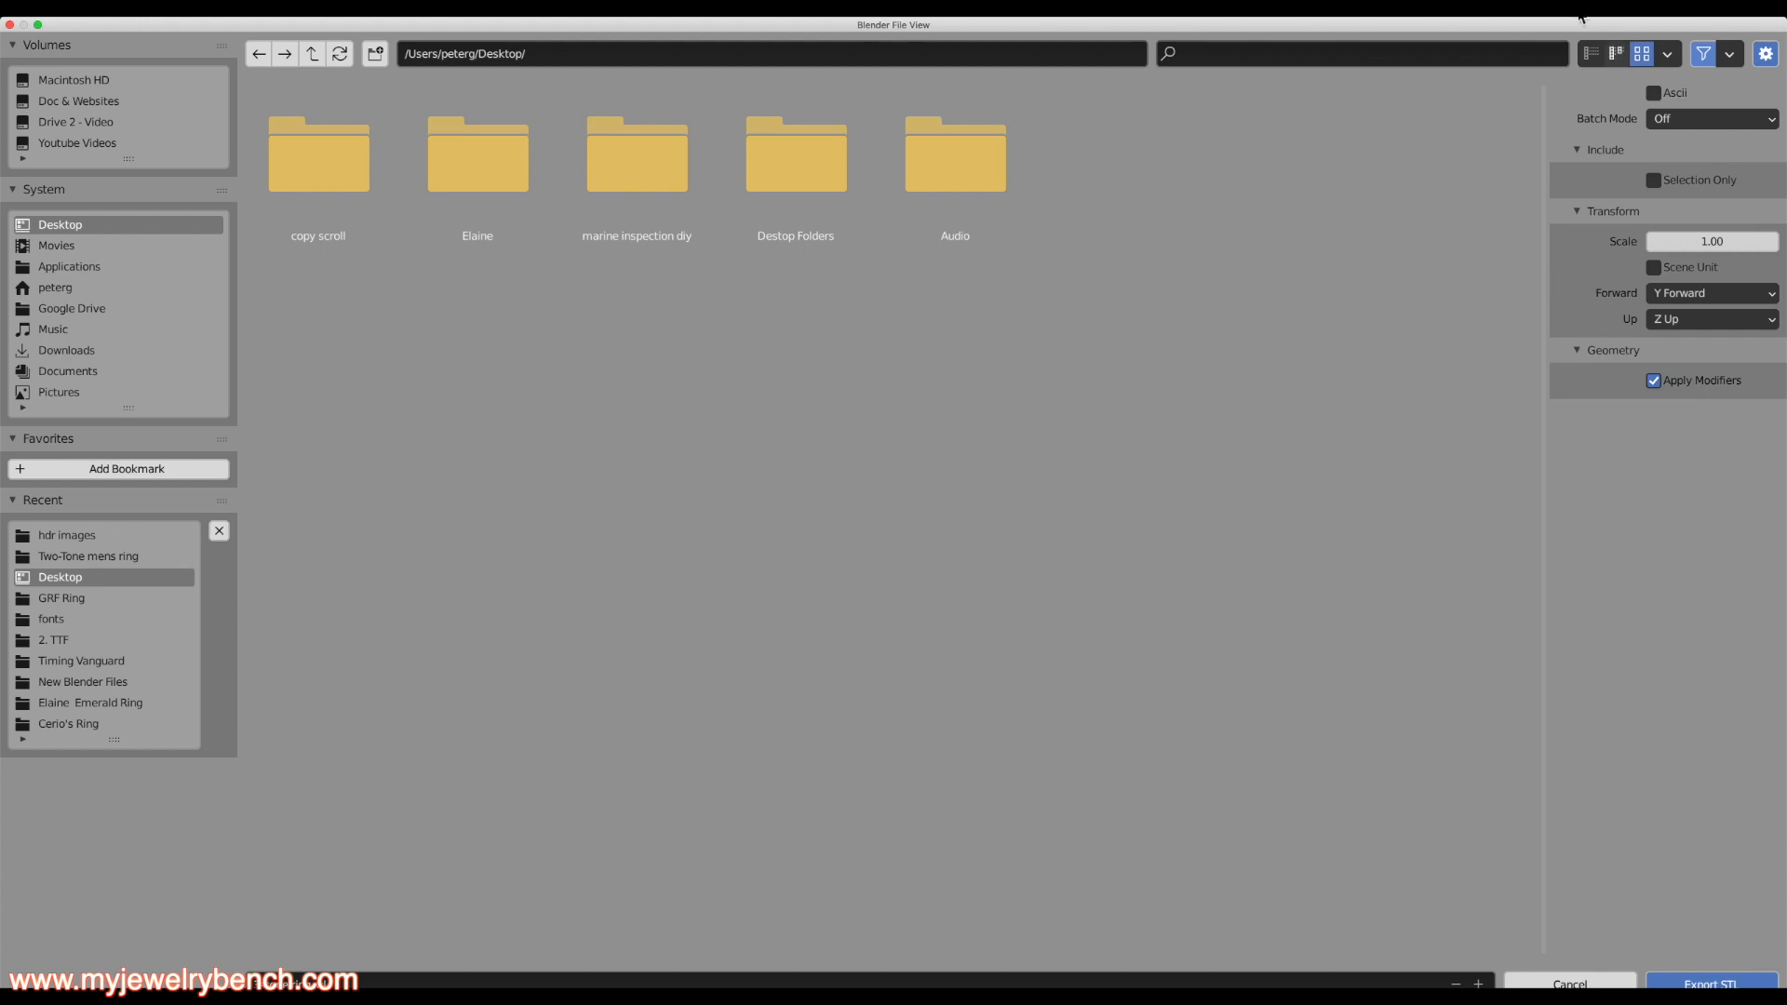
left_click(1655, 182)
left_click(1710, 984)
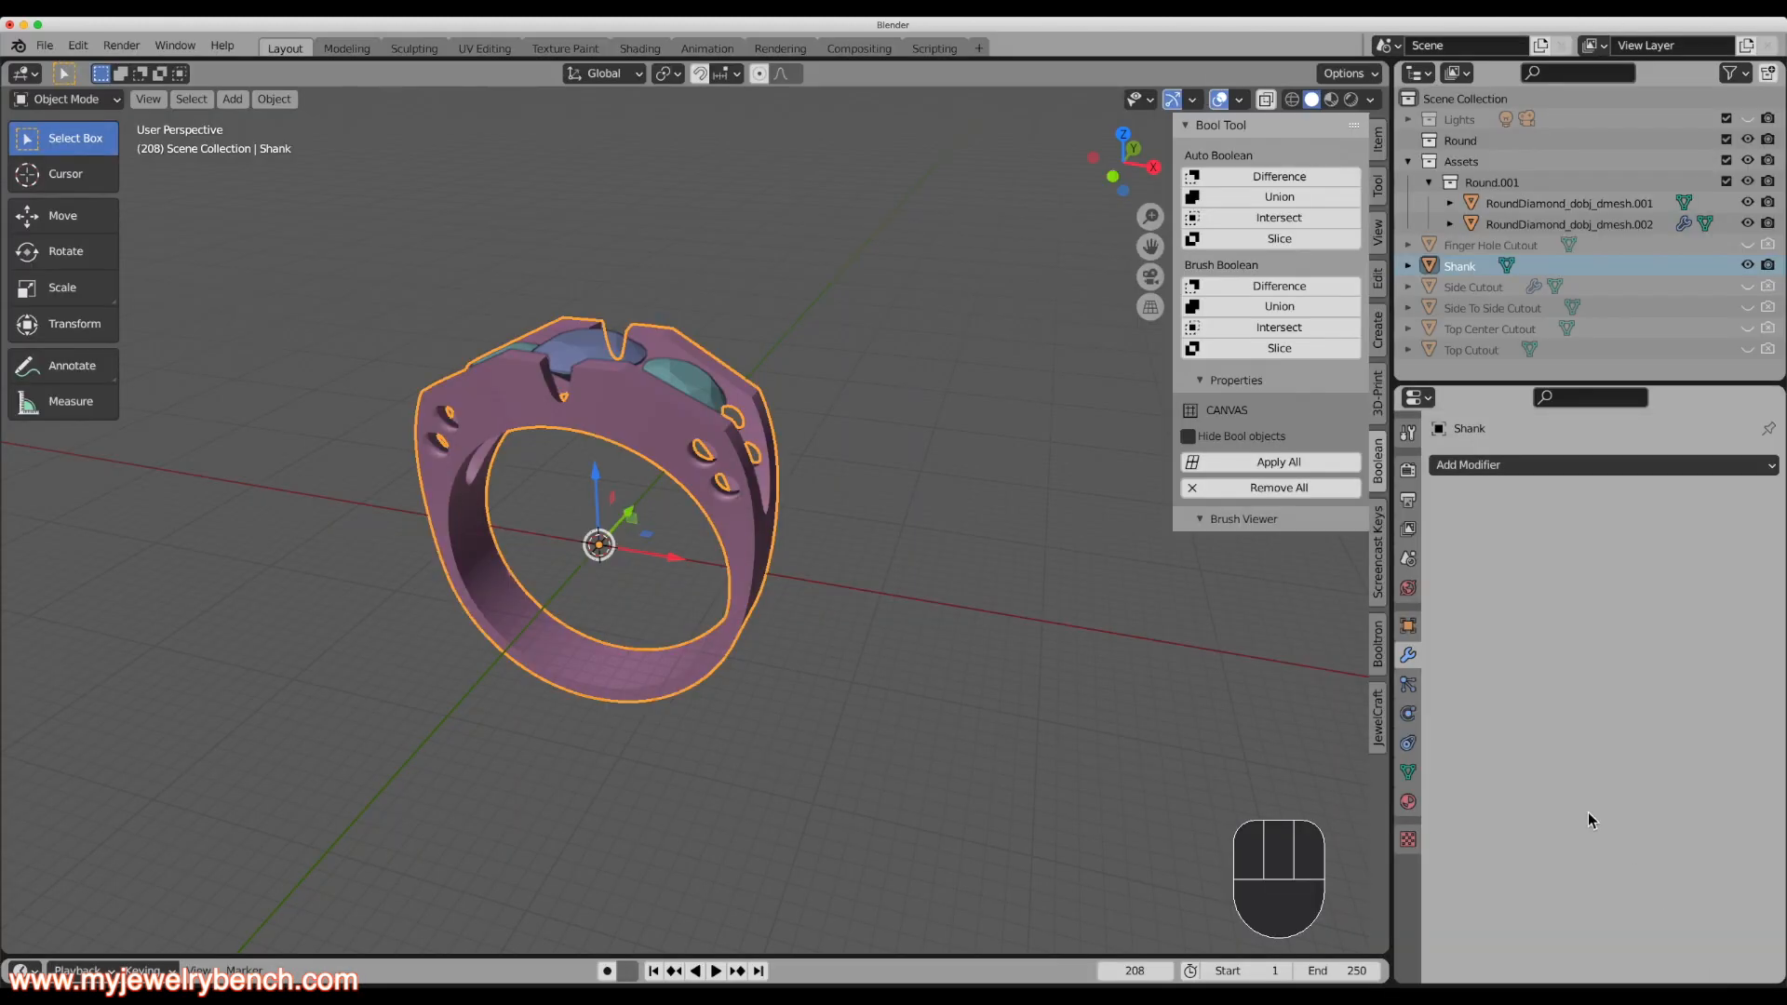
Deselect the shank, switch to CHITUBOX, delete the old model 1.GRE Ring Jan 21d.stl, and reposition the CHITUBOX window.
left_click(131, 280)
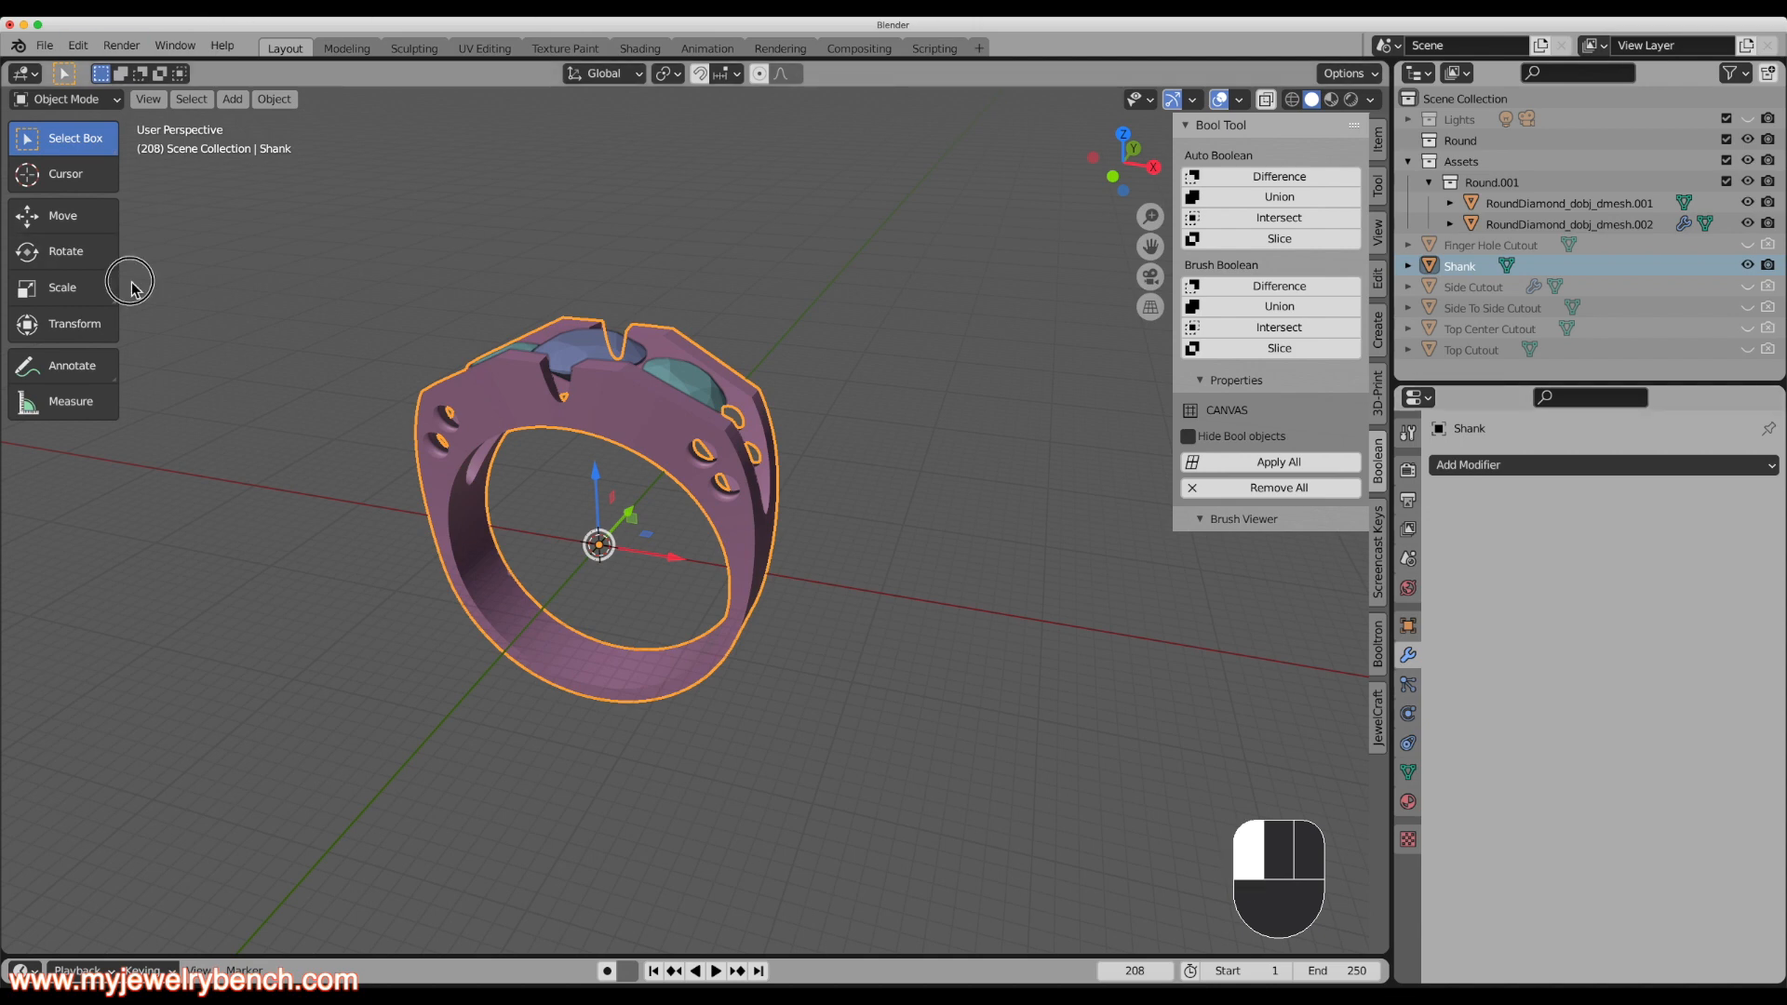
mouse_move(799, 982)
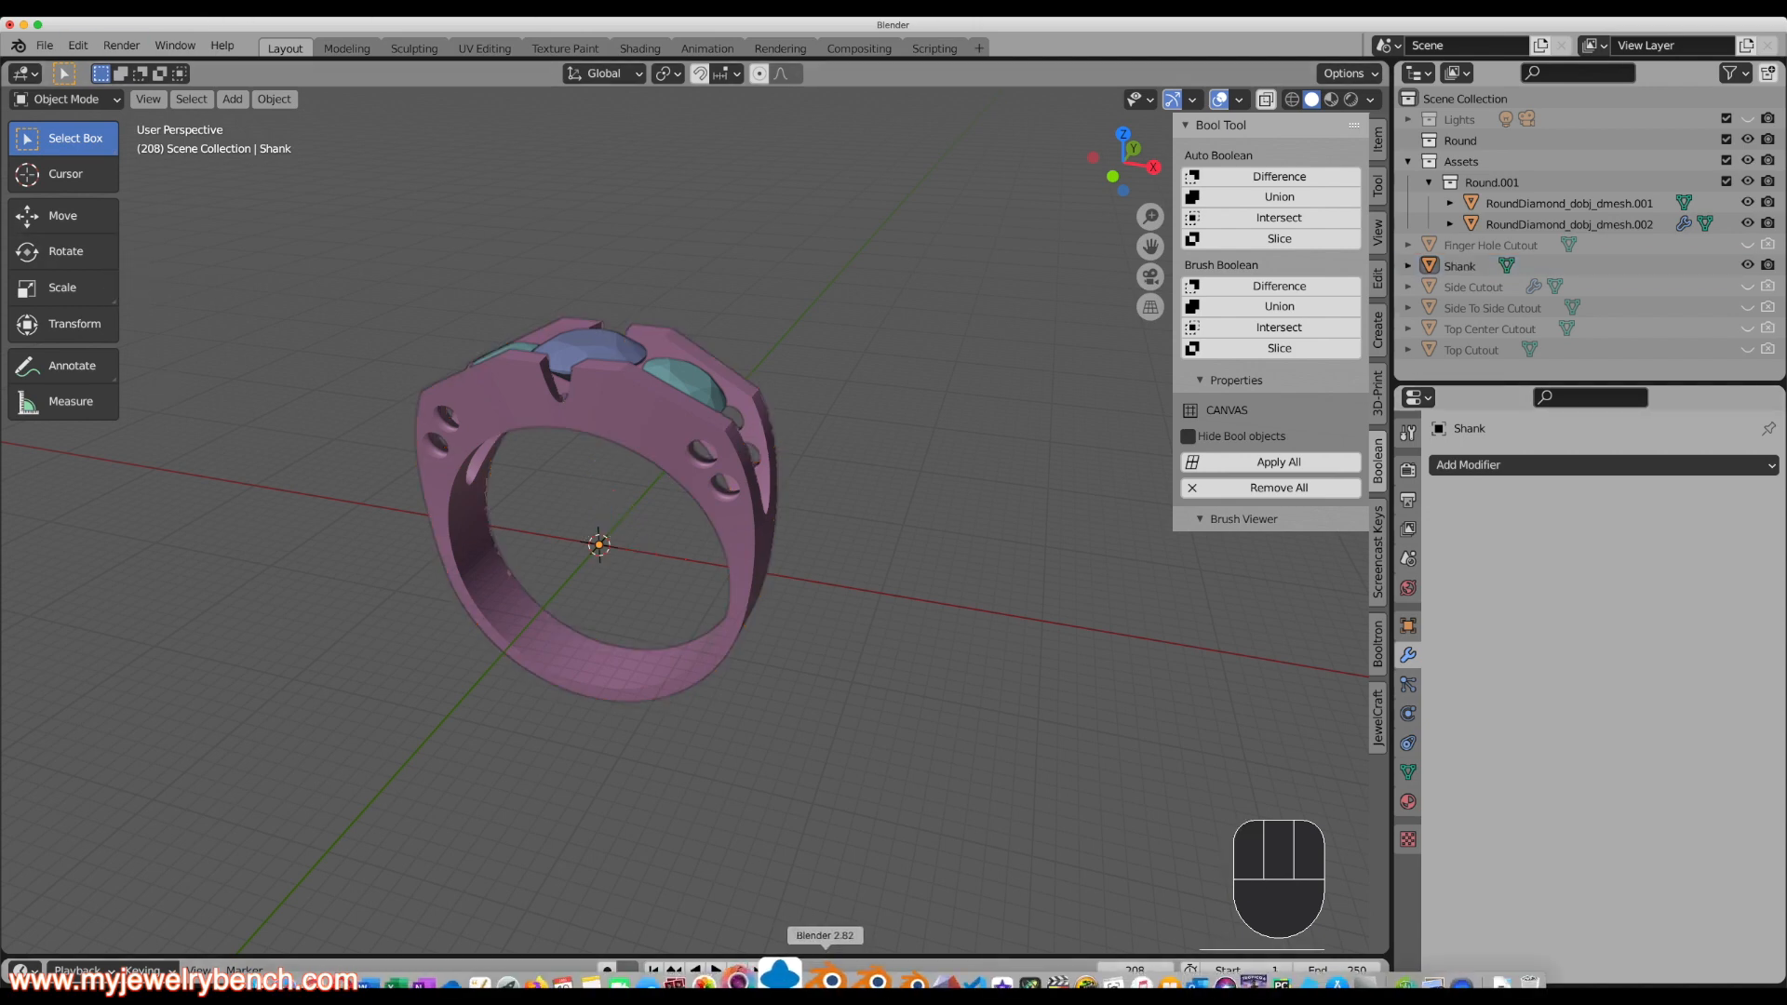
left_click(799, 982)
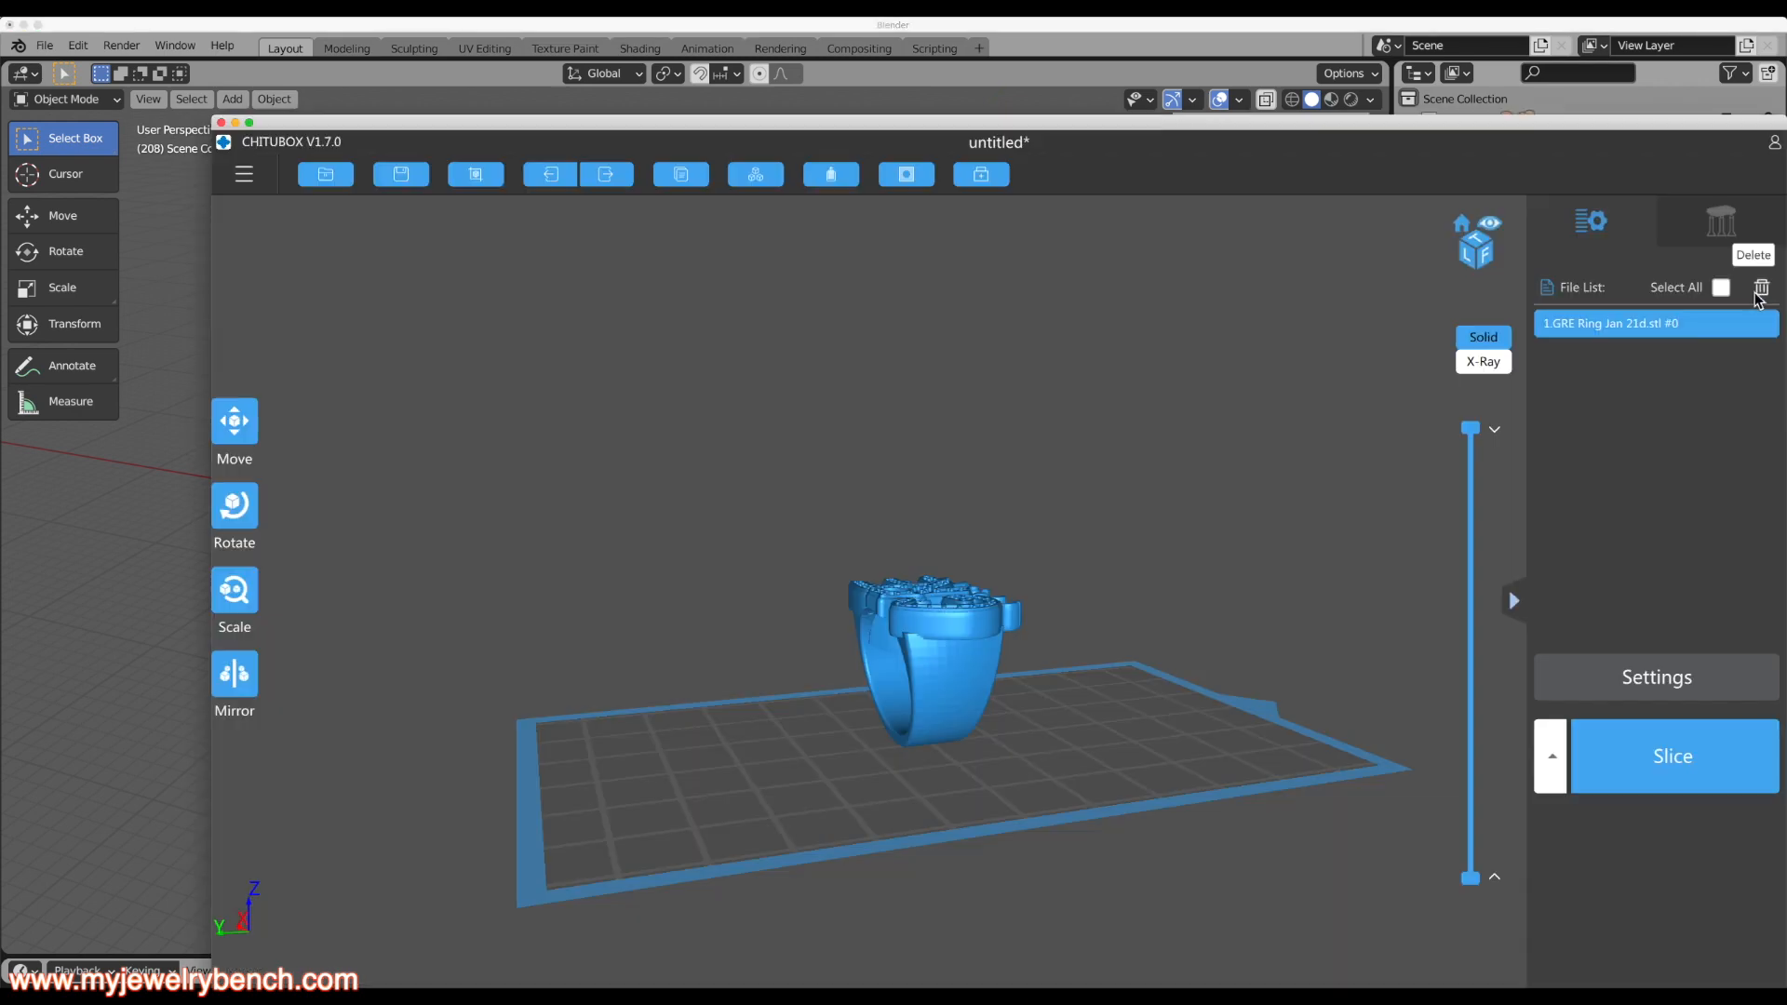
left_click(1759, 290)
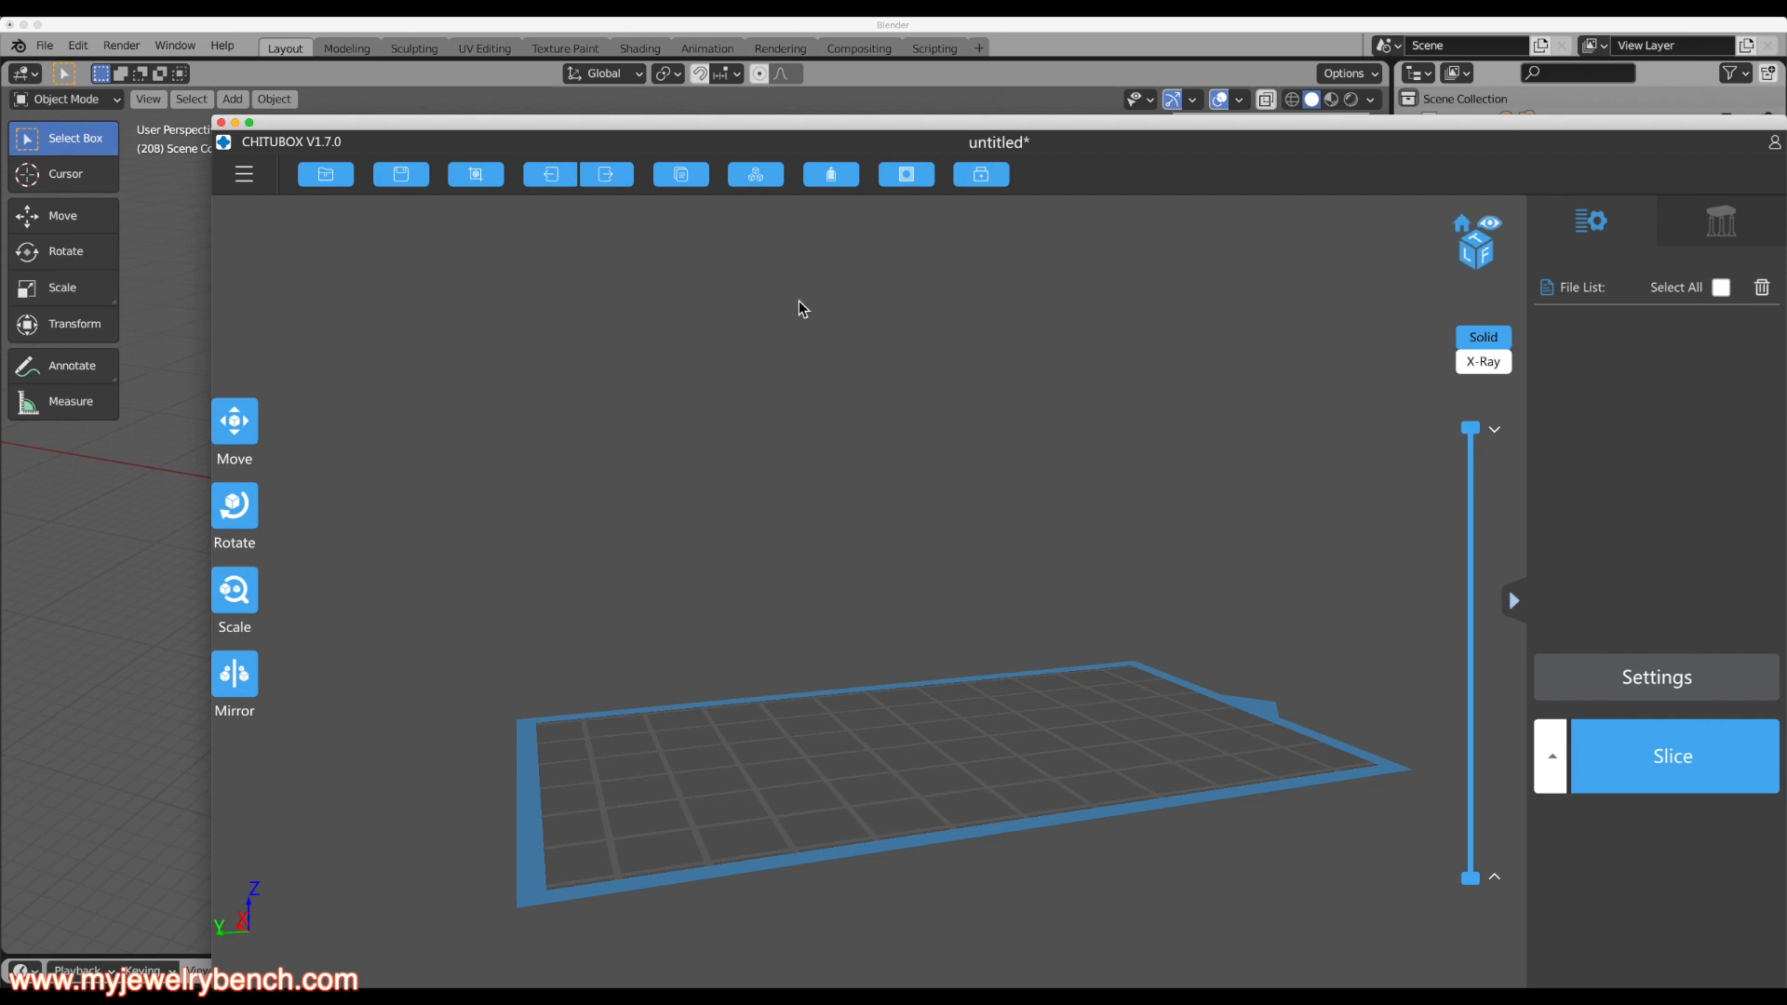
left_click_drag(954, 135, 847, 85)
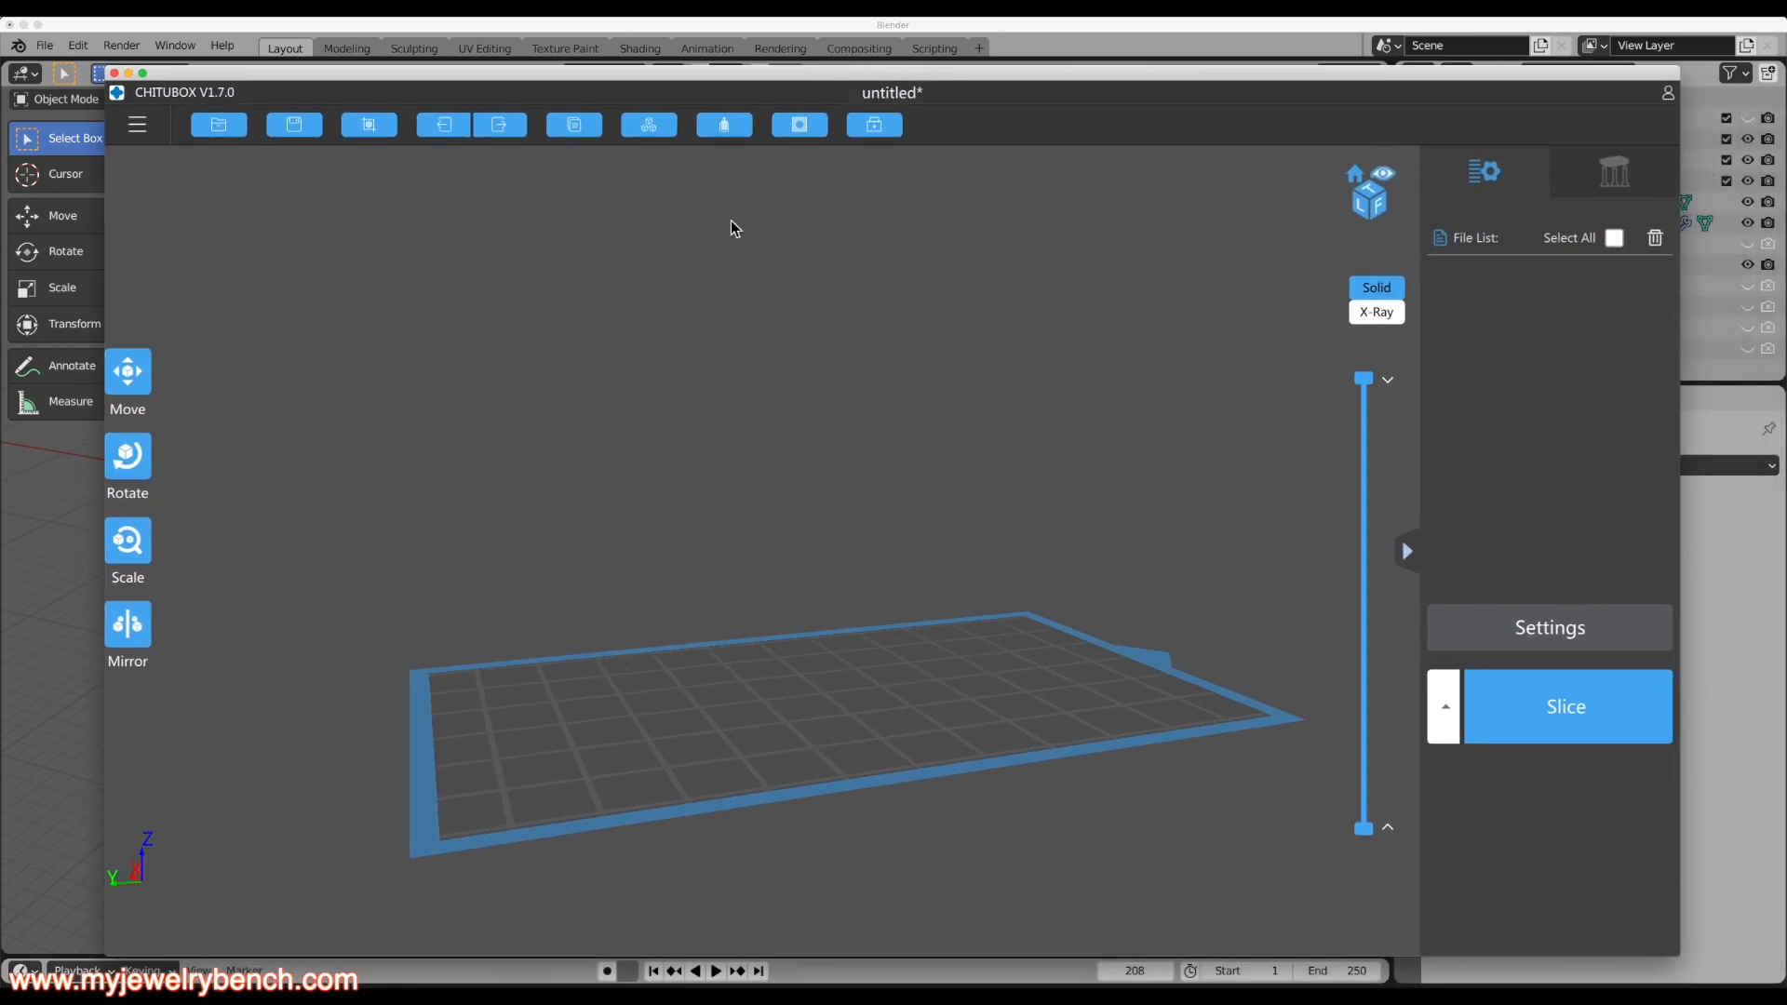
Open 3stone ring.stl from the Desktop onto the empty build plate.
left_click(140, 126)
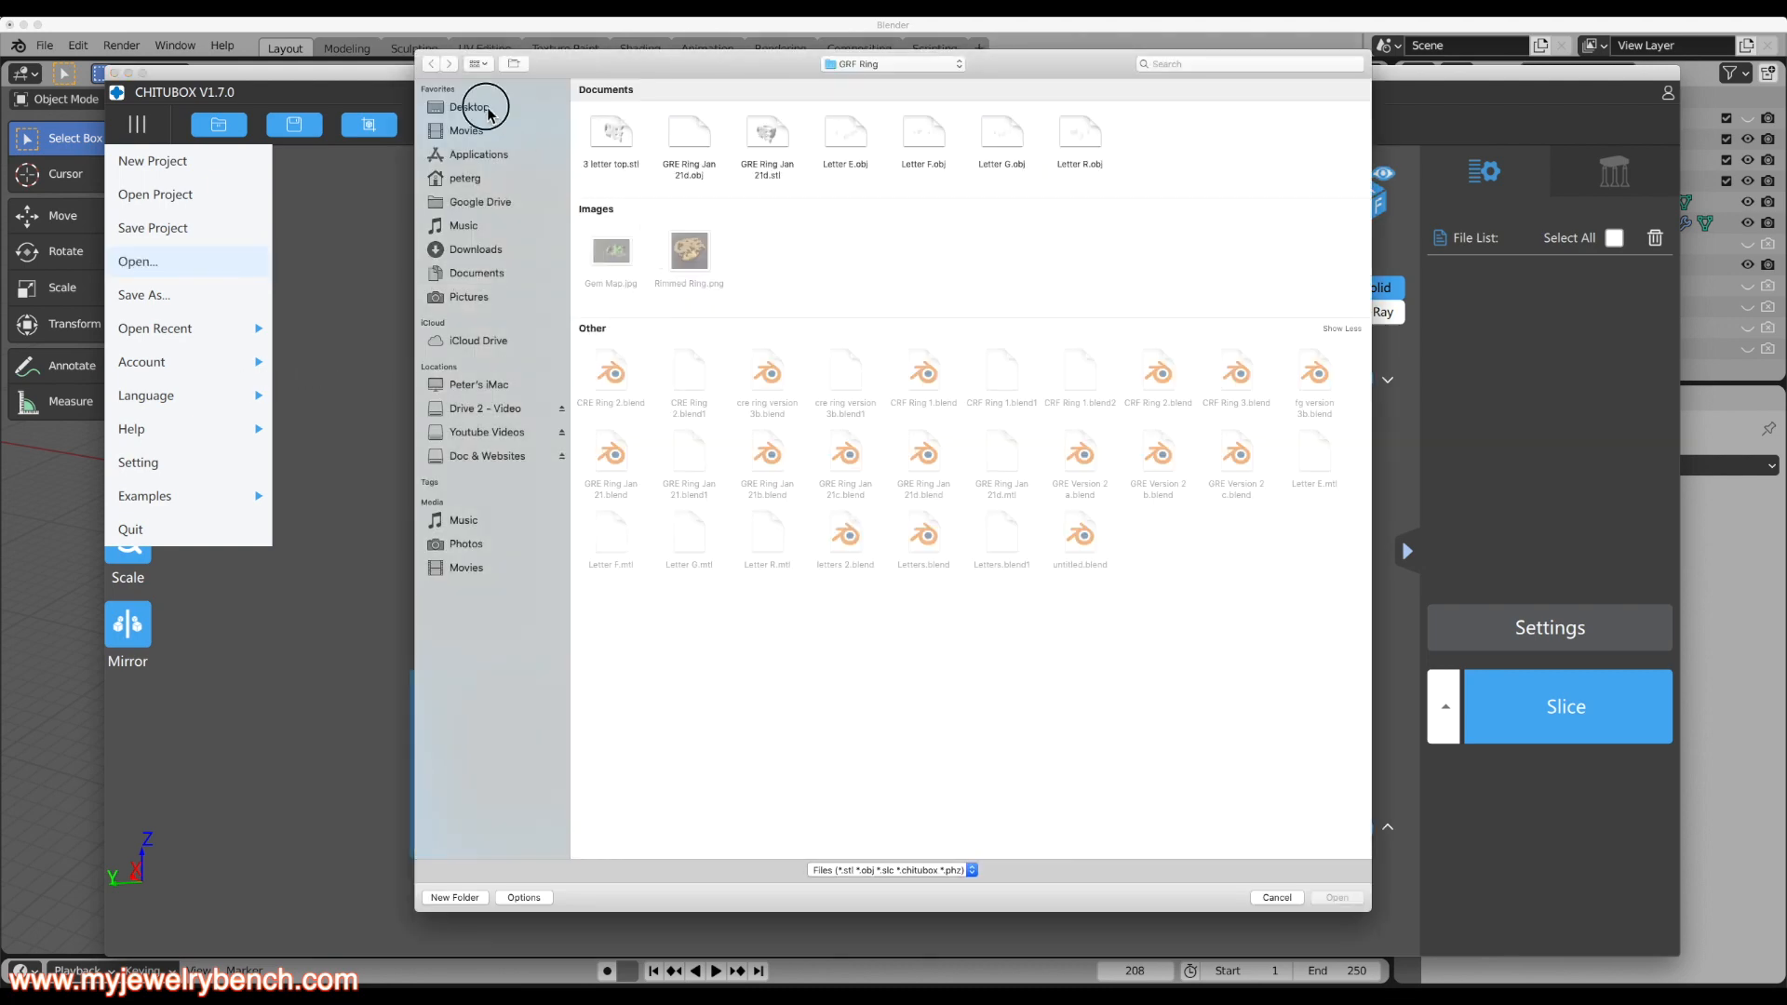
left_click(484, 108)
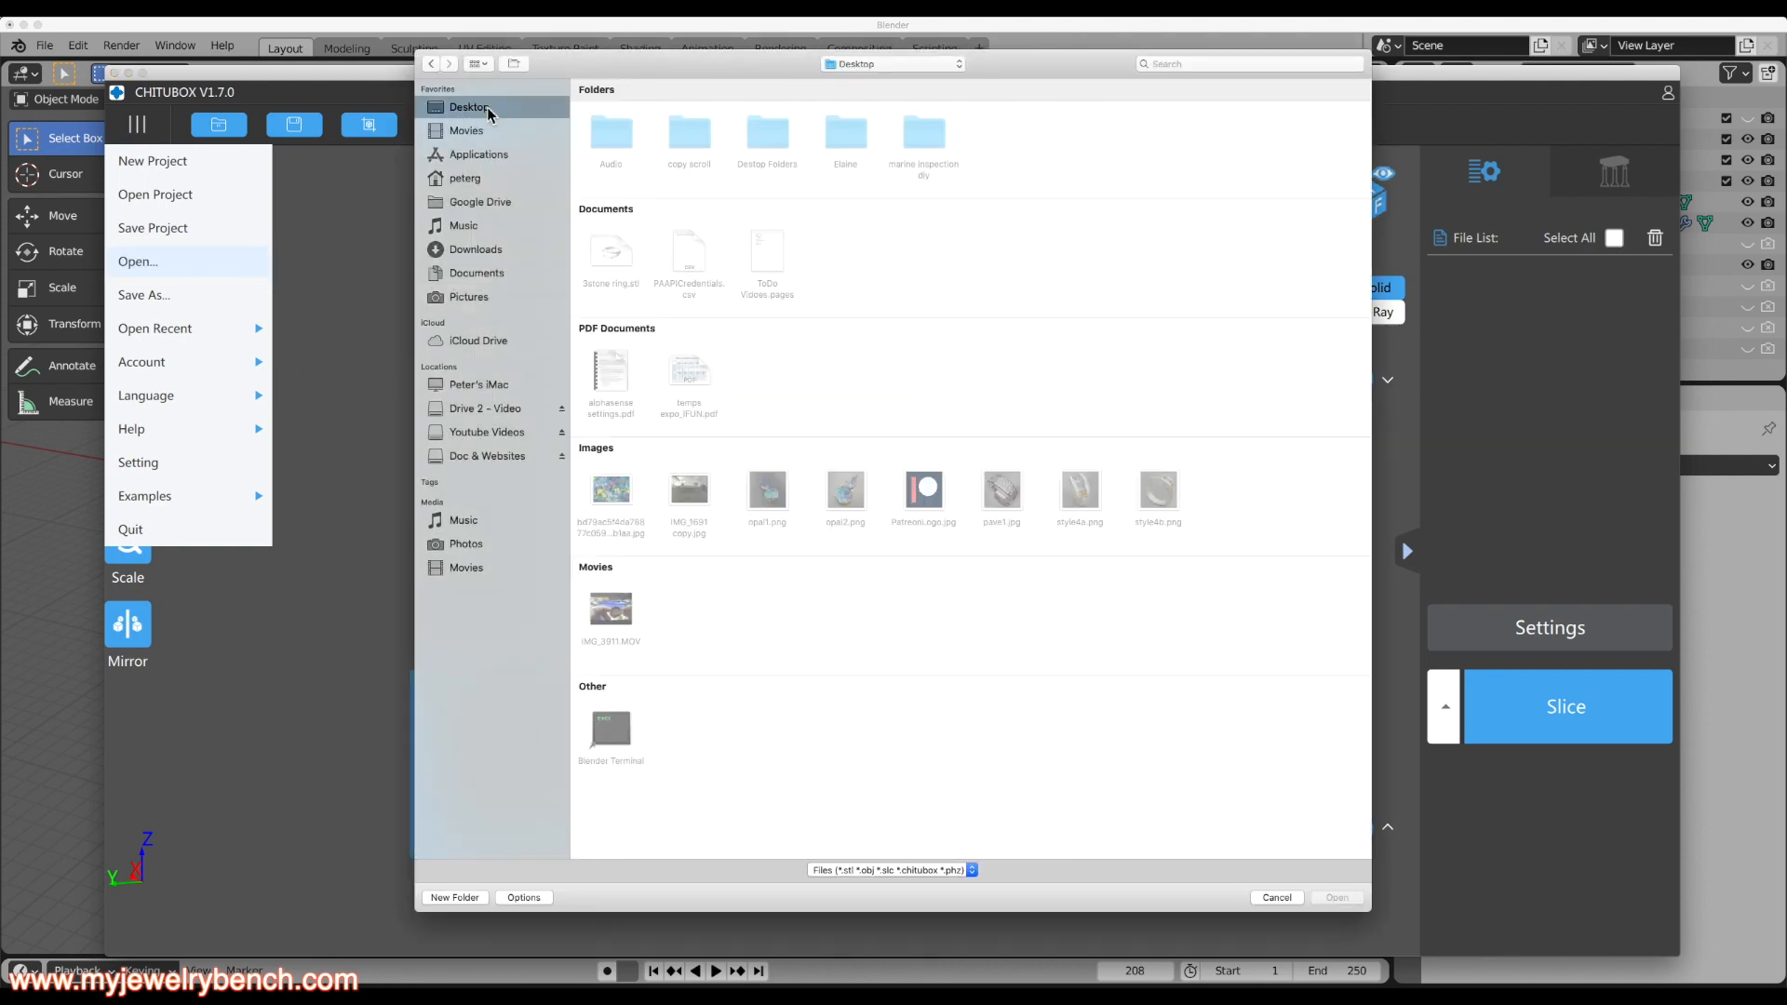
double_click(621, 268)
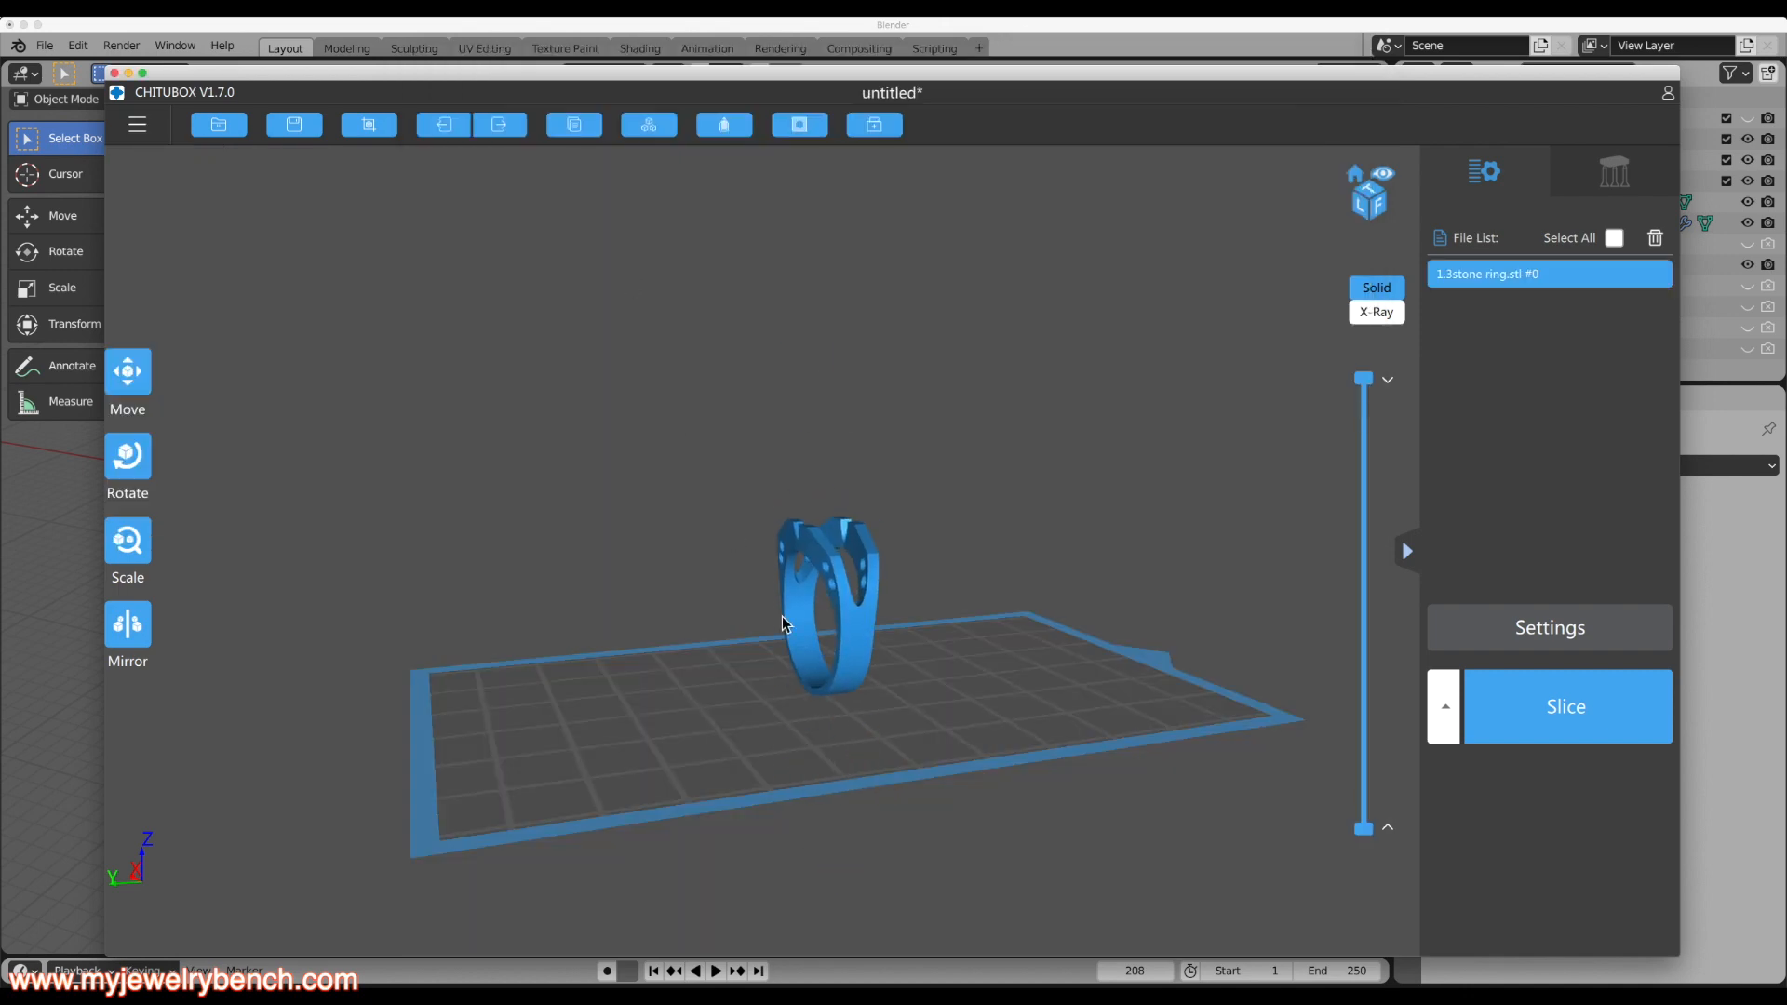
Examine the imported ring's bar holes and split shank up close from several sides, and dismiss the software update dialog.
right_click_drag(841, 657, 1066, 653)
right_click_drag(937, 646, 735, 623)
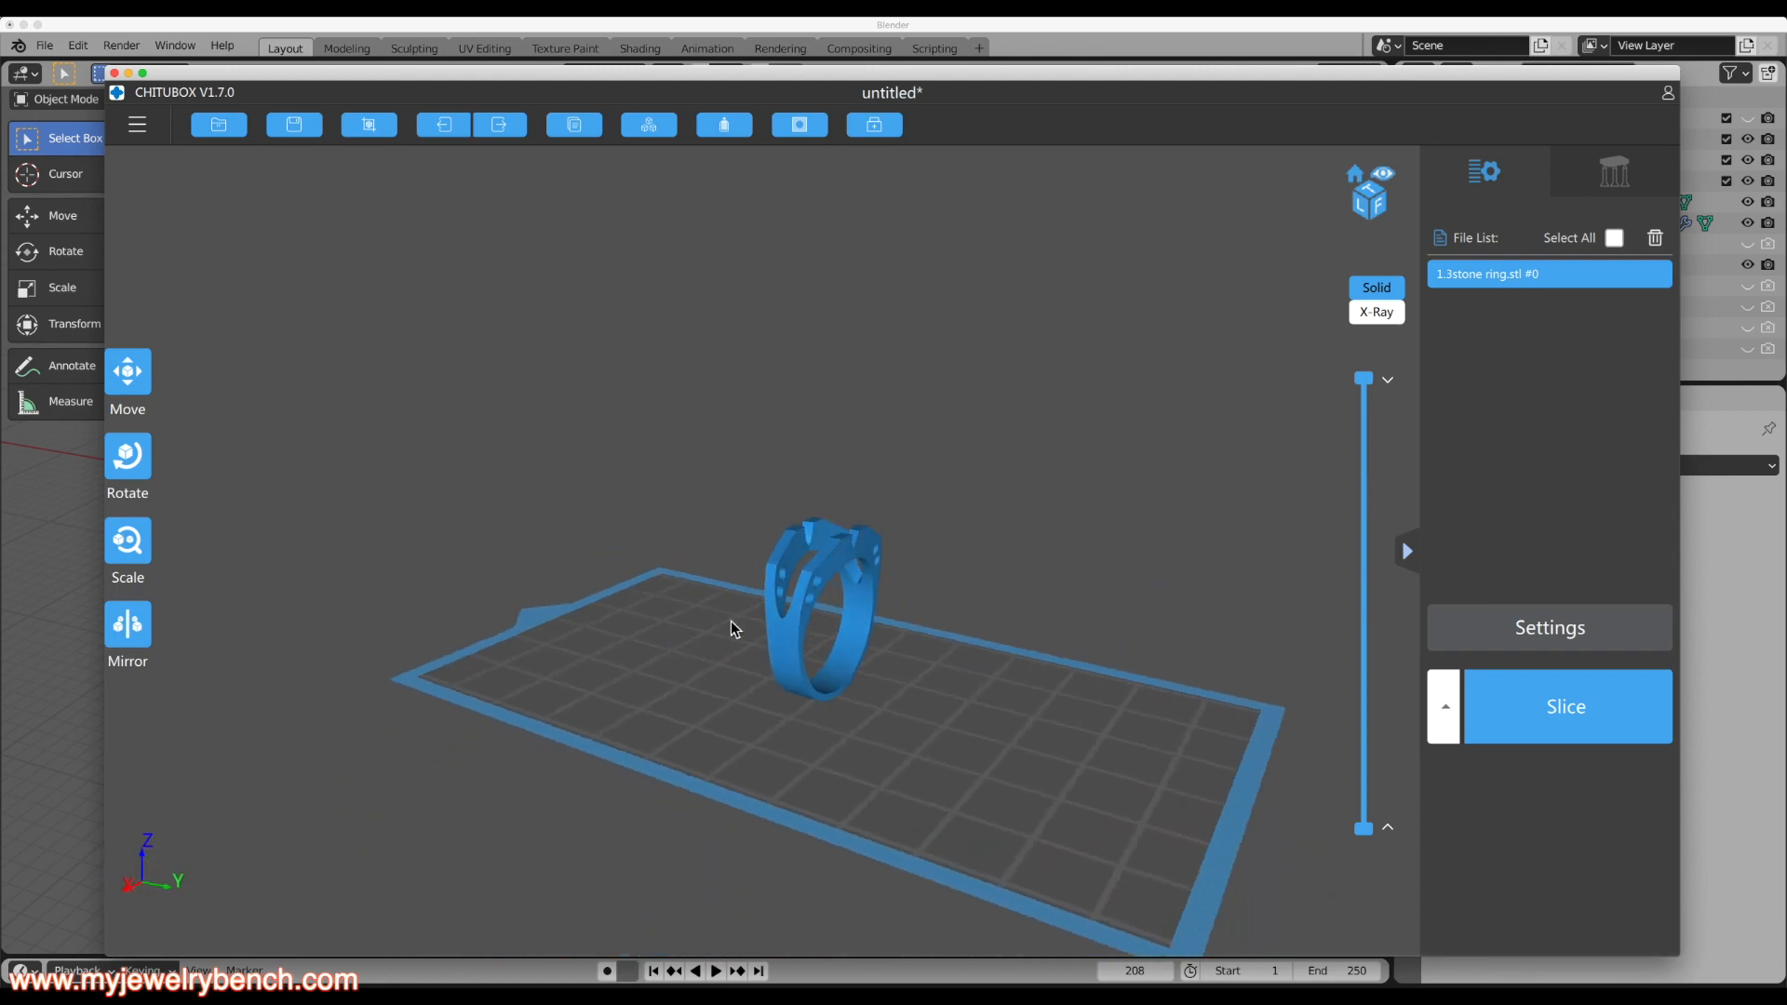
scroll(849, 612, "up", 3)
scroll(897, 641, "up", 2)
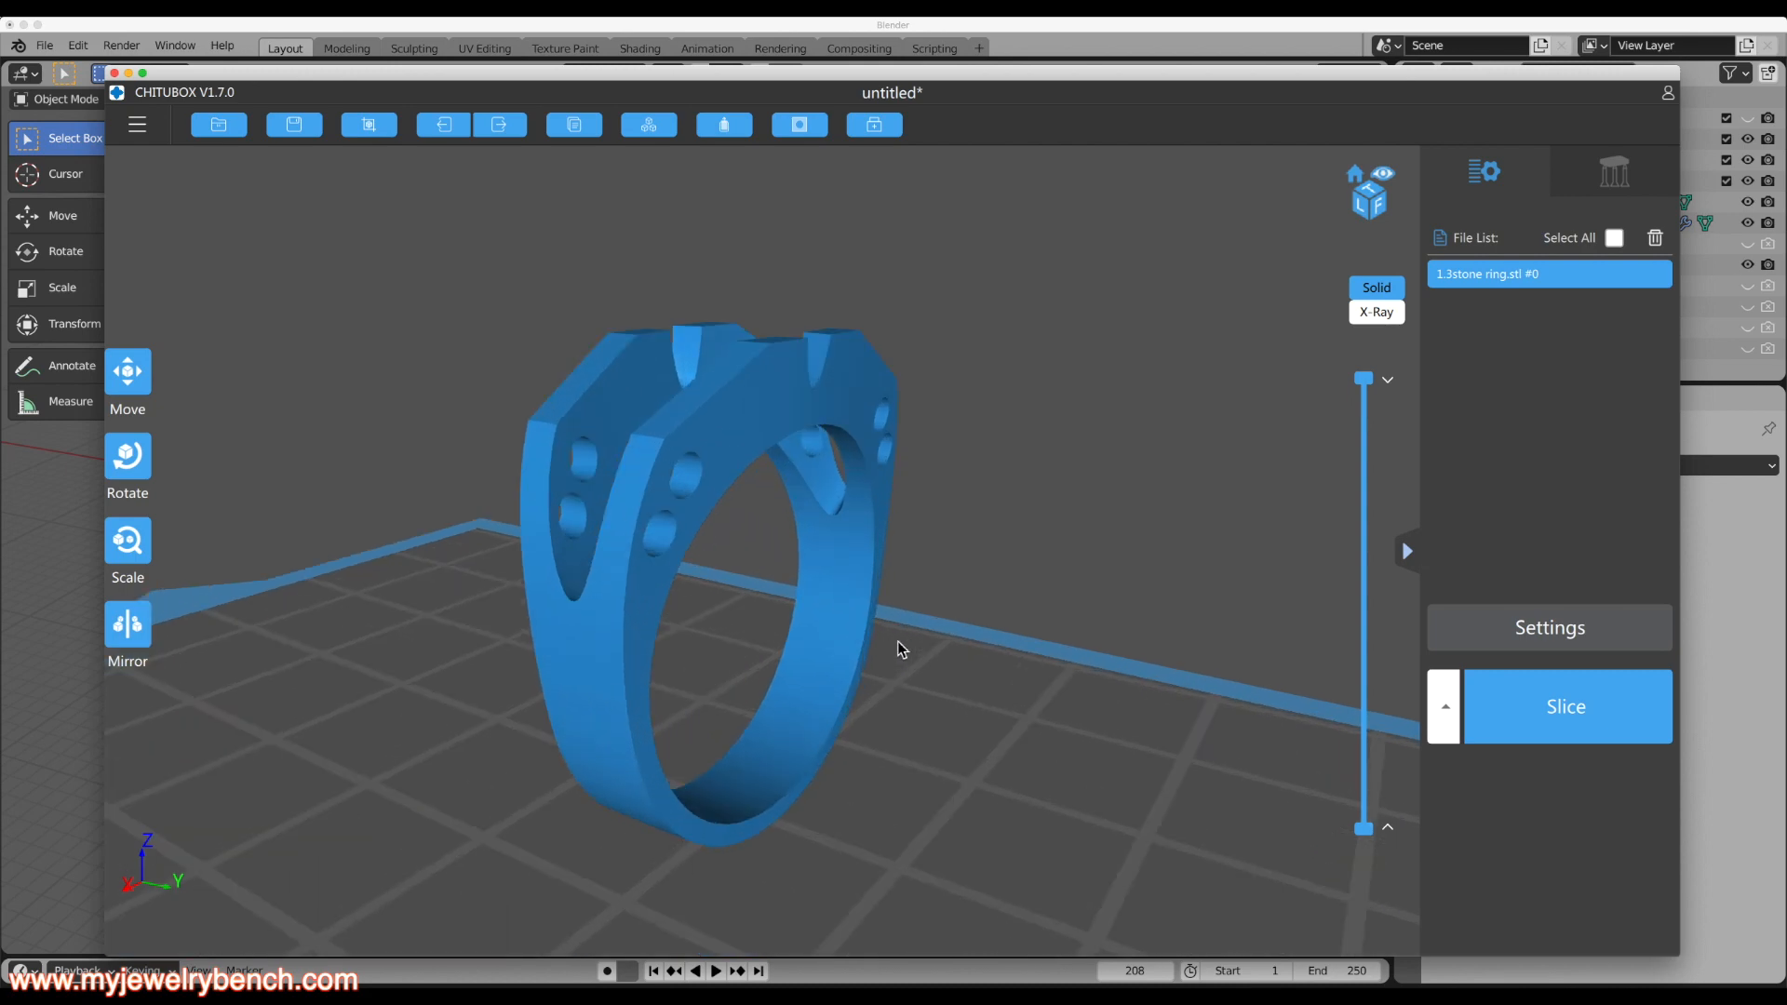
scroll(898, 640, "down", 1)
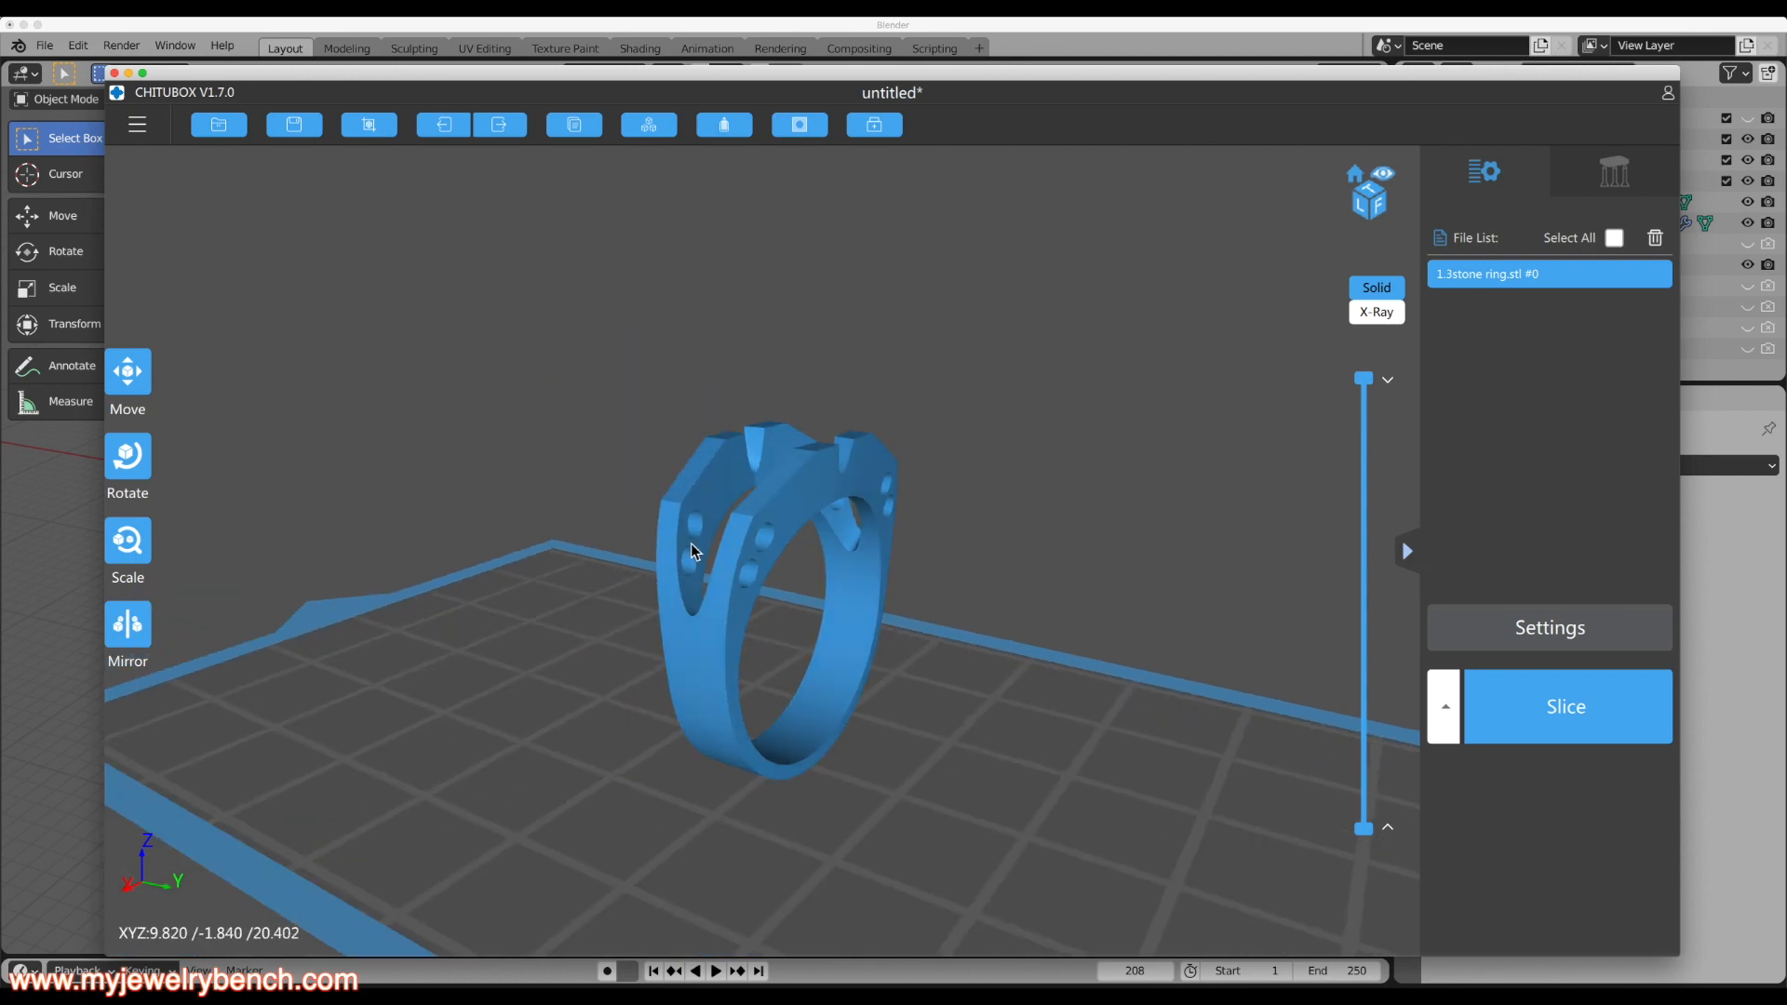
right_click_drag(728, 592, 568, 586)
right_click_drag(785, 627, 615, 618)
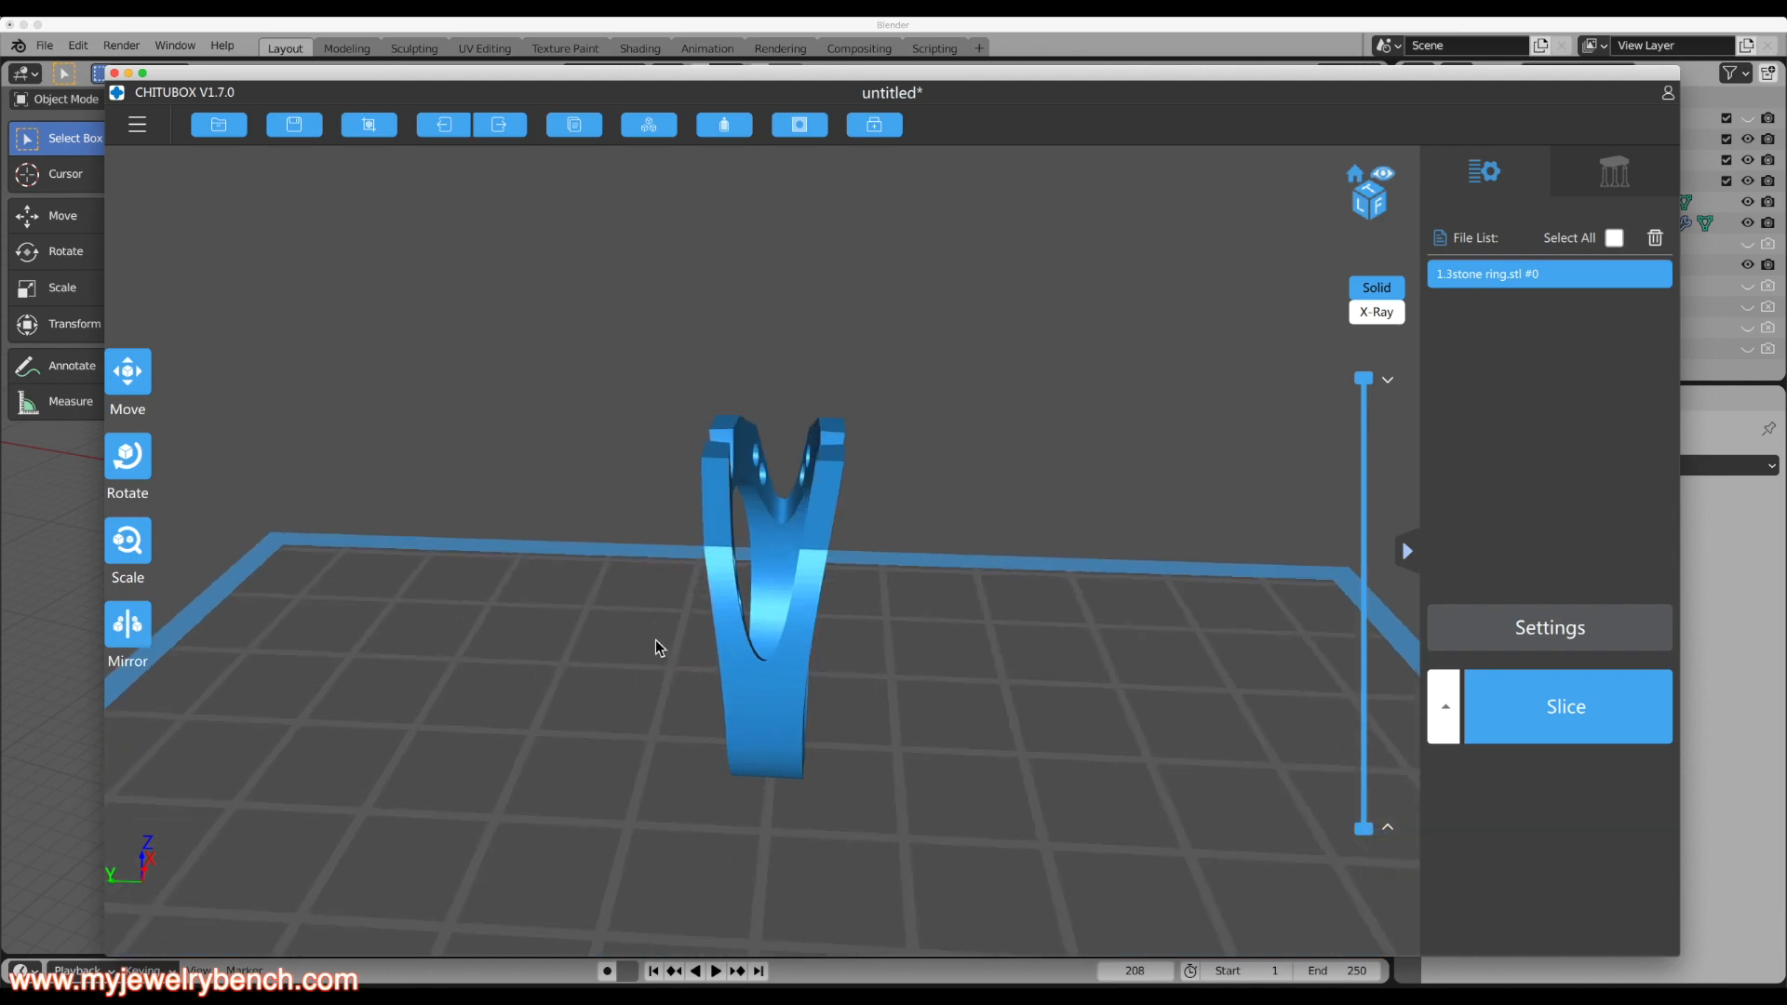
right_click_drag(655, 639, 607, 618)
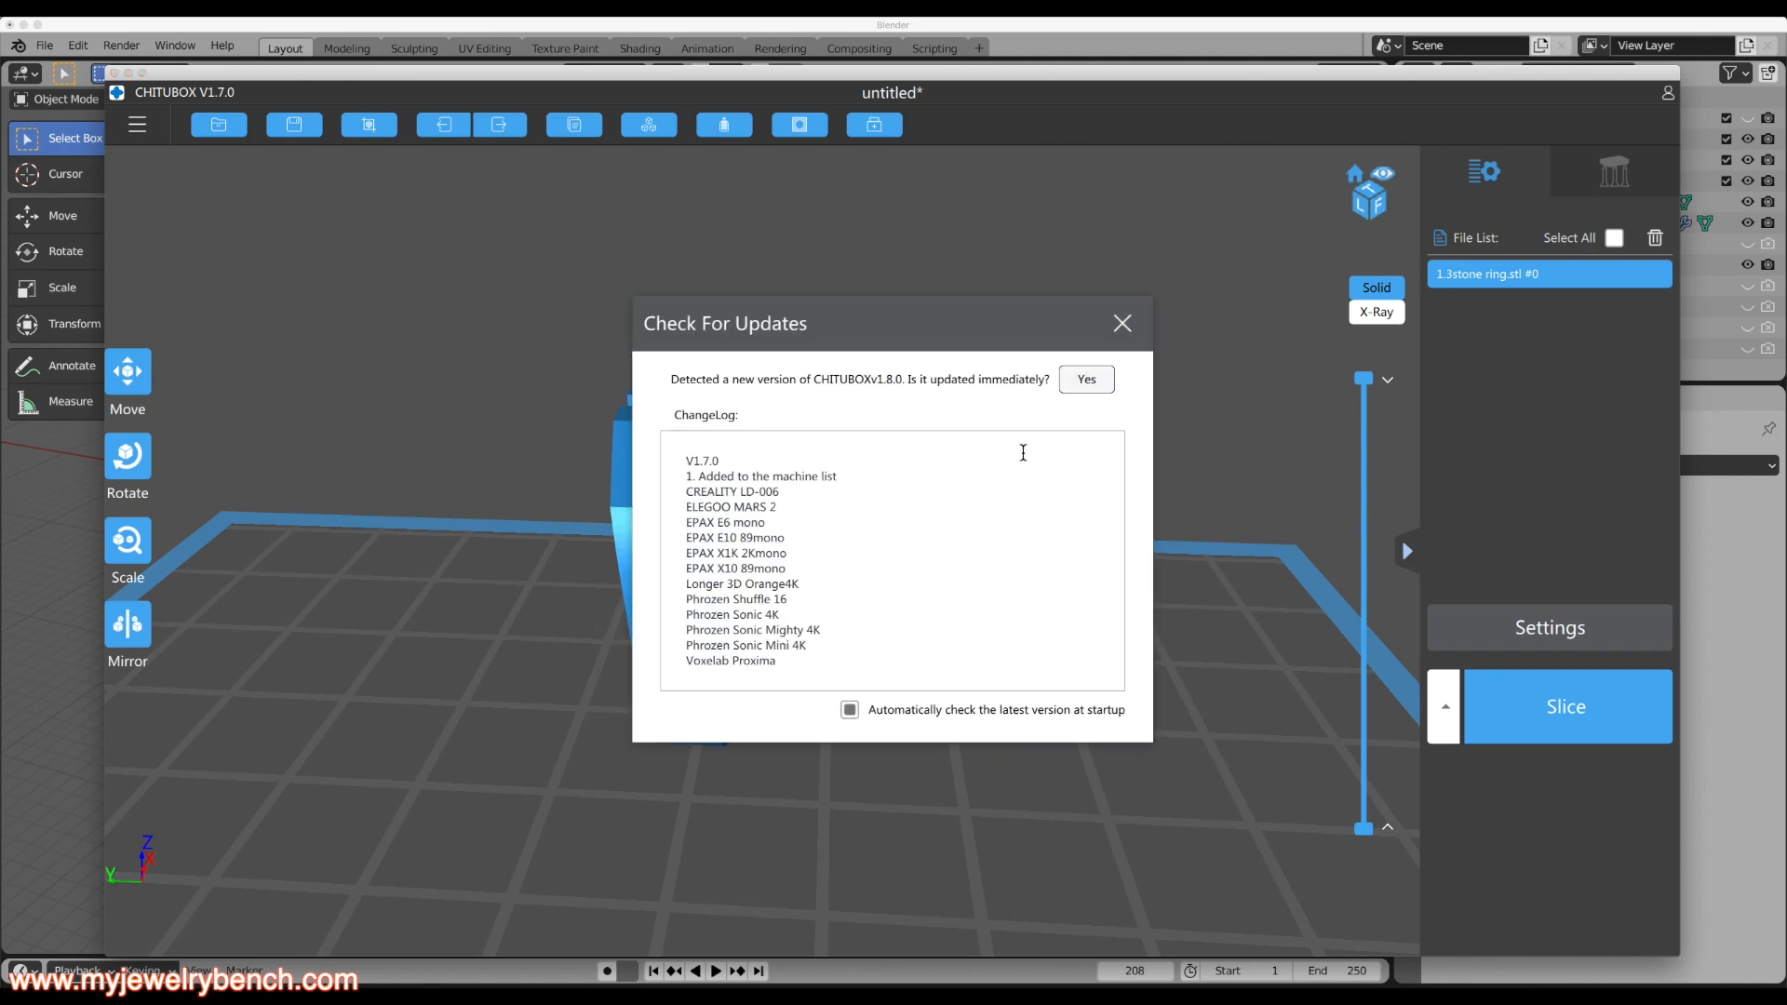
left_click(1122, 323)
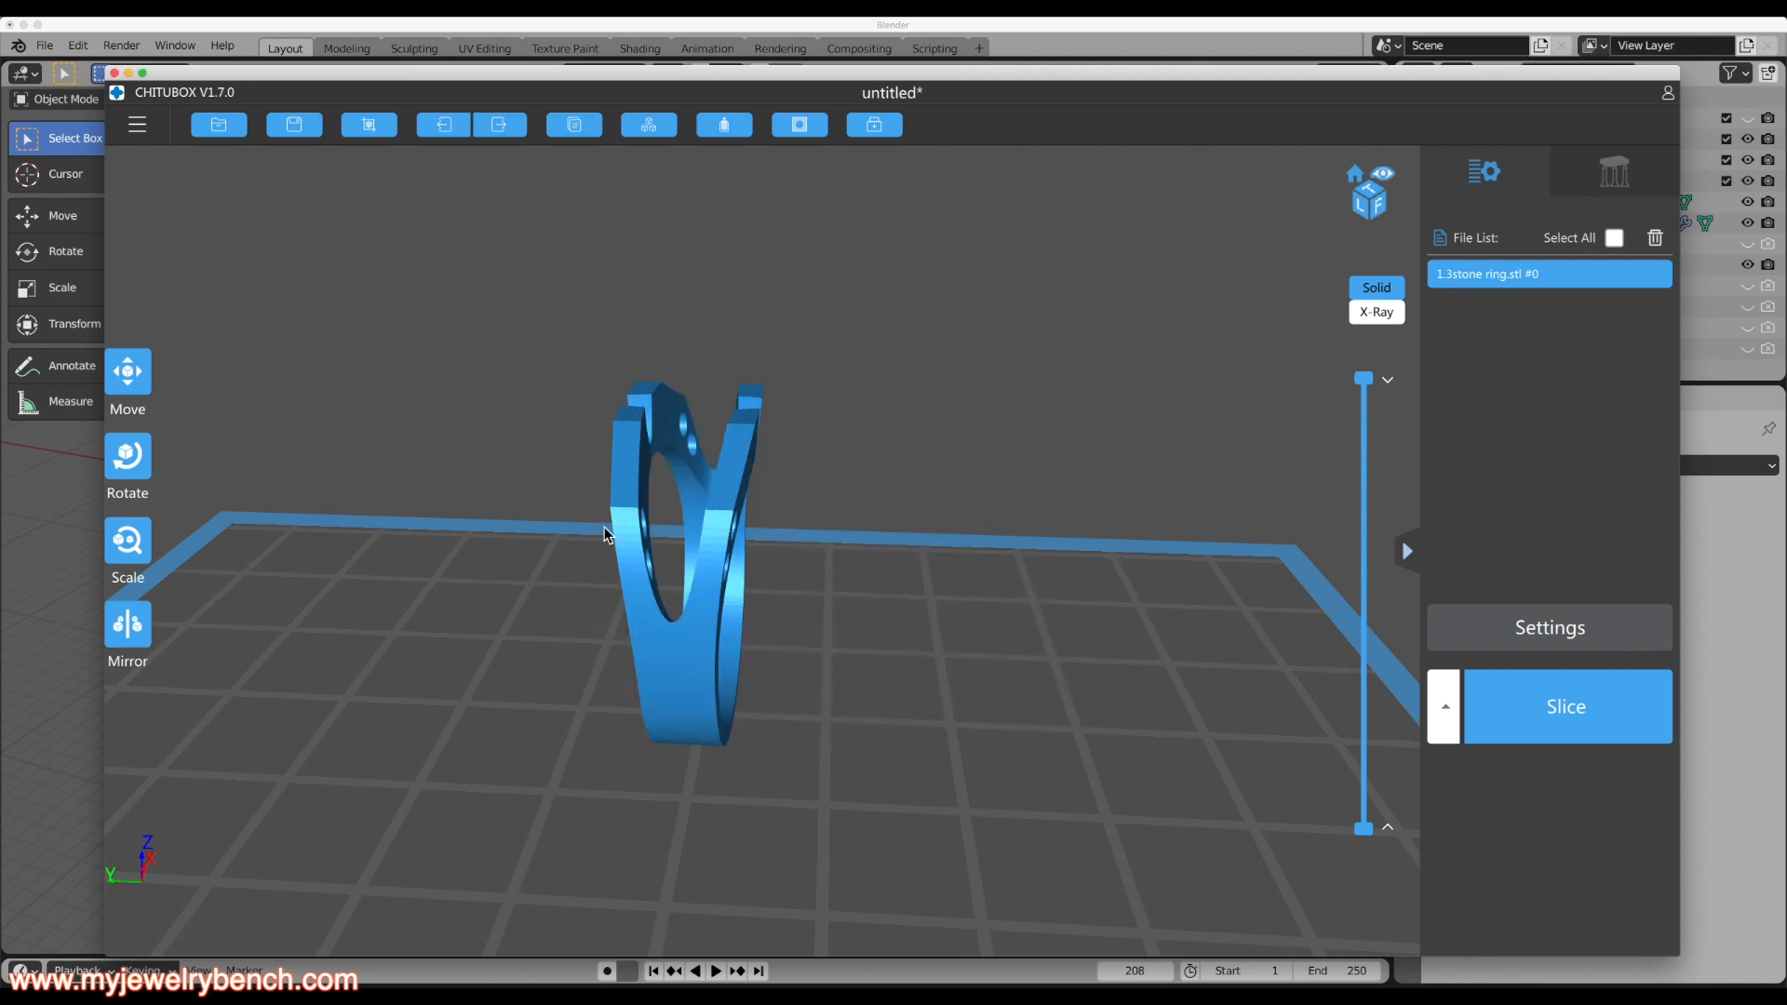